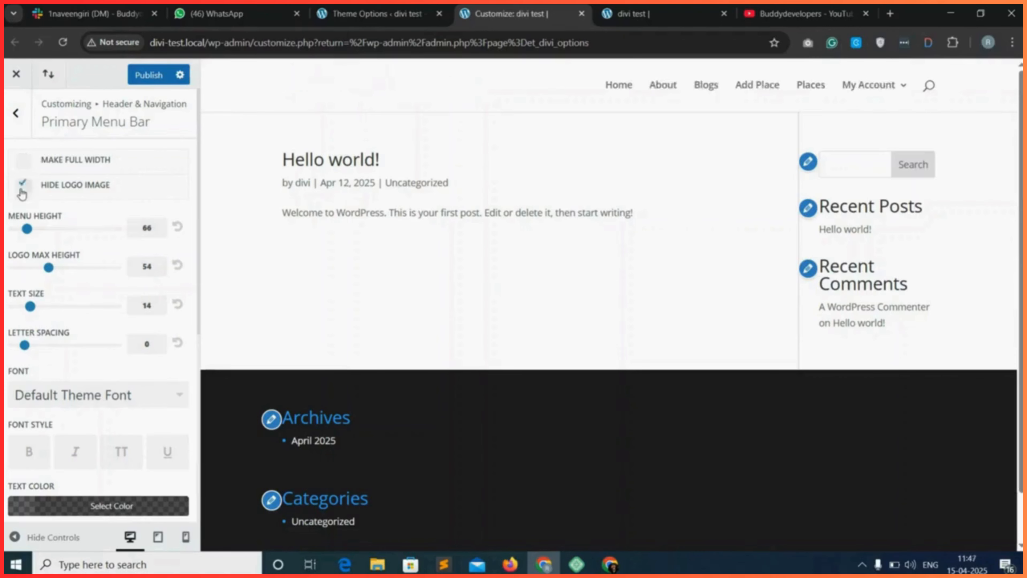
pyautogui.click(22, 193)
# Turn off the Hide Logo Image option in the primary menu bar settings and return to Header & Navigation.
pyautogui.click(15, 112)
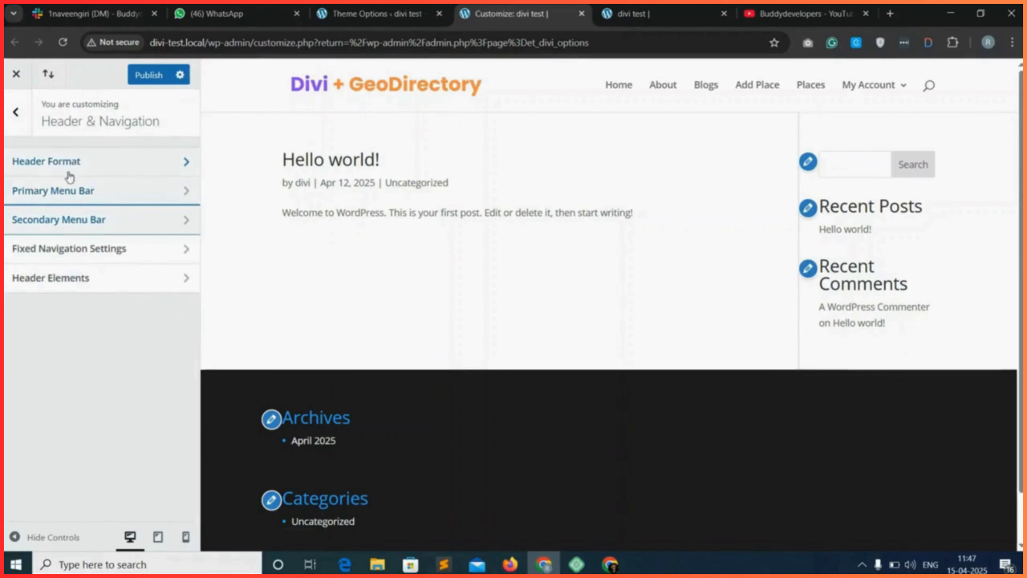
# Try the Centered, Centered Inline Logo, Slide In and Fullscreen header styles, restore Default, and try the vertical navigation option.
pyautogui.click(124, 161)
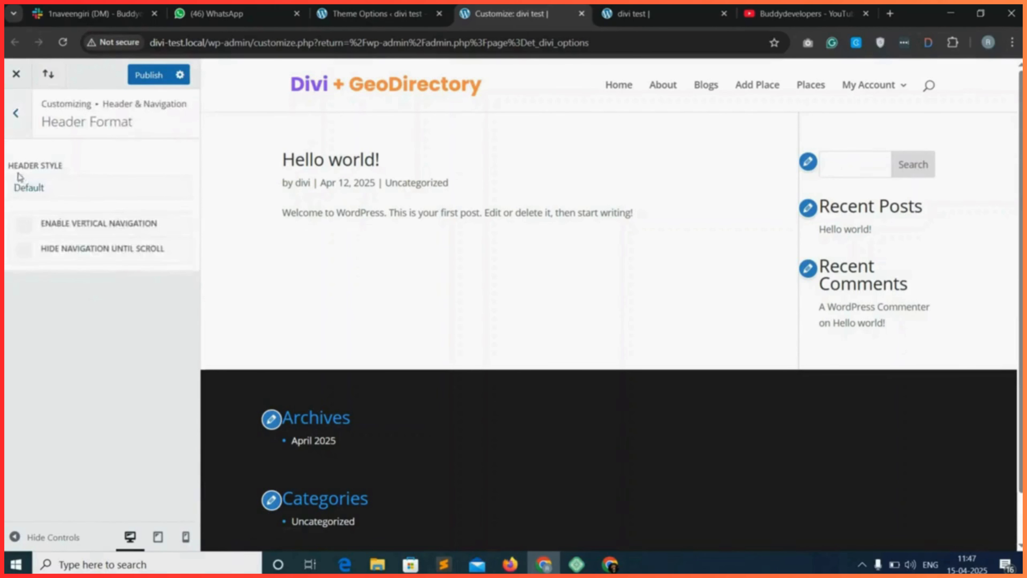
pyautogui.click(81, 190)
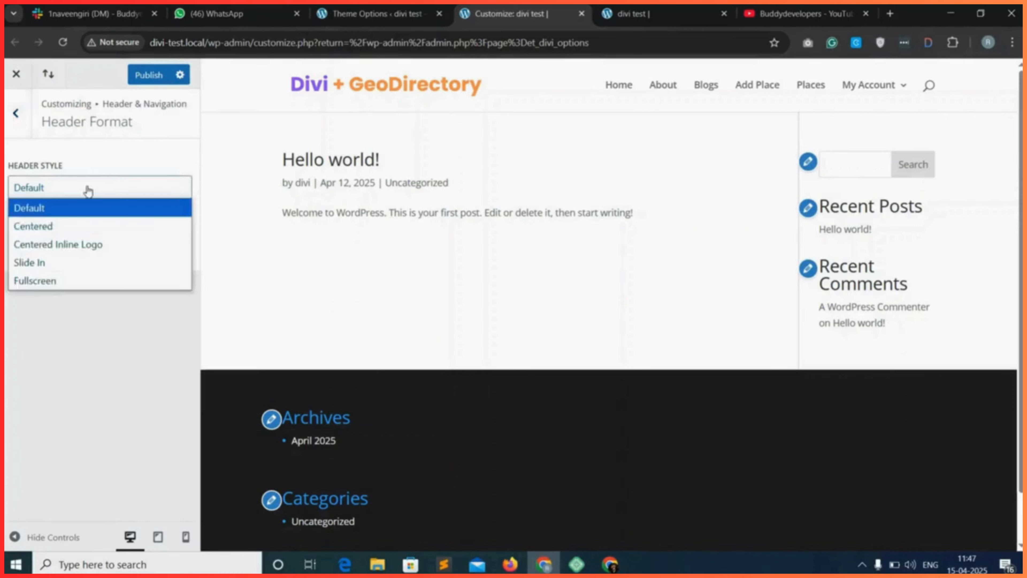
pyautogui.click(47, 227)
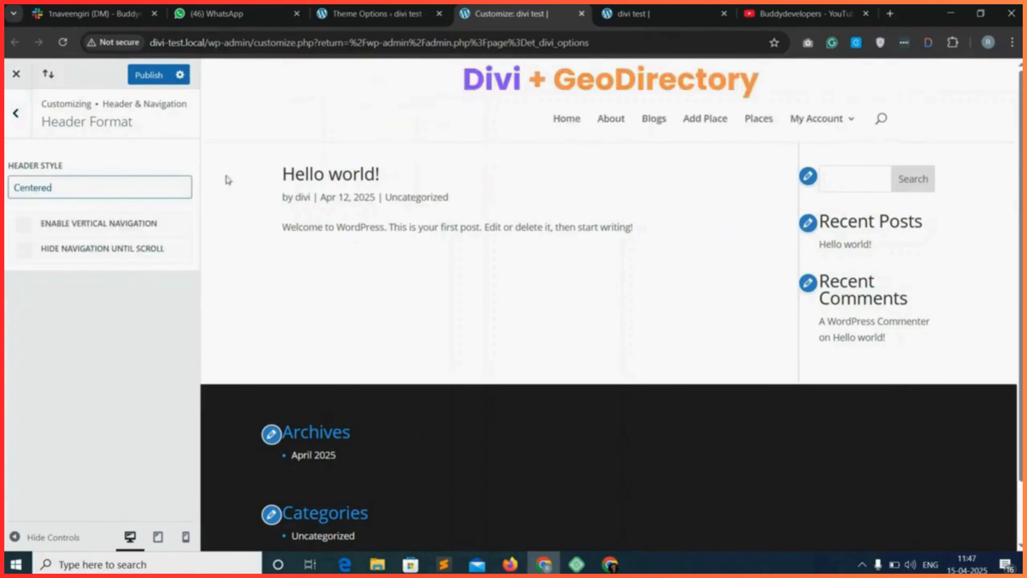
pyautogui.click(73, 191)
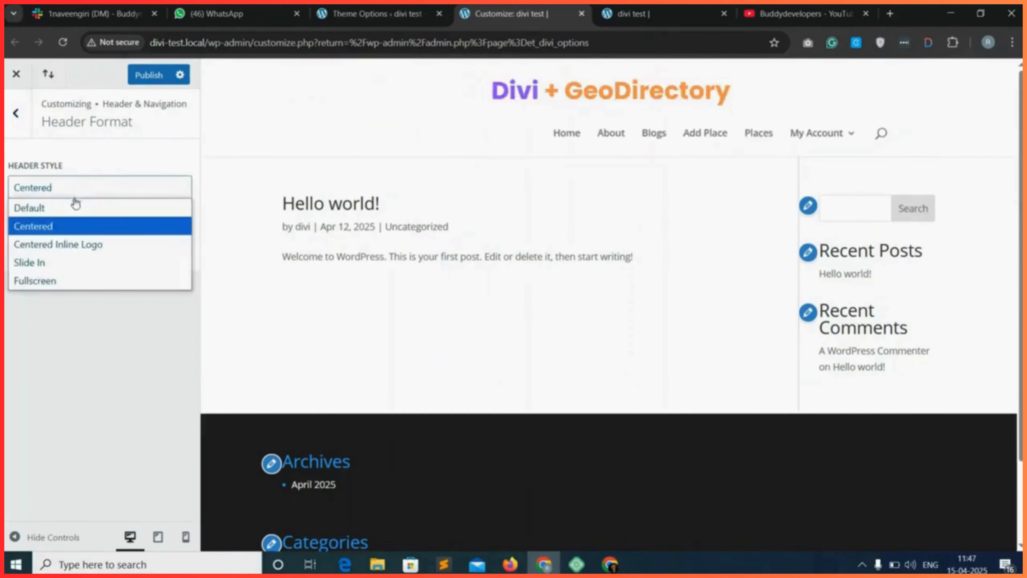
pyautogui.click(66, 242)
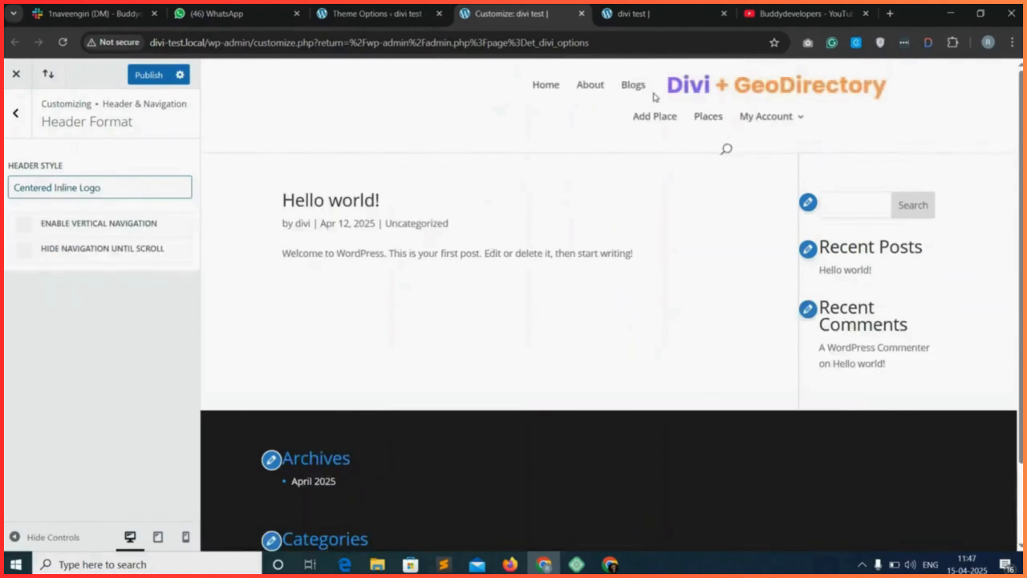
pyautogui.click(96, 192)
pyautogui.click(49, 264)
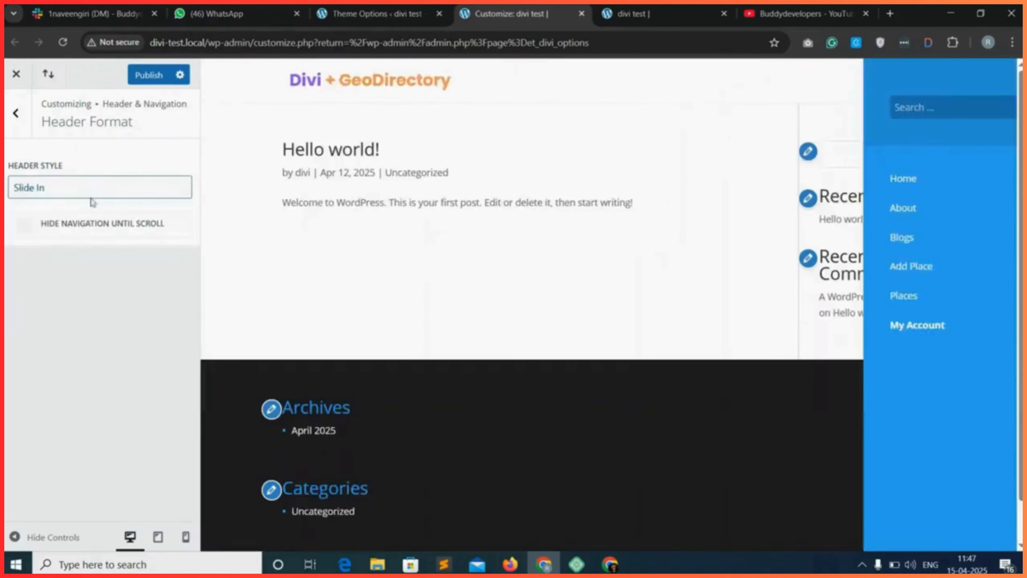
pyautogui.click(92, 195)
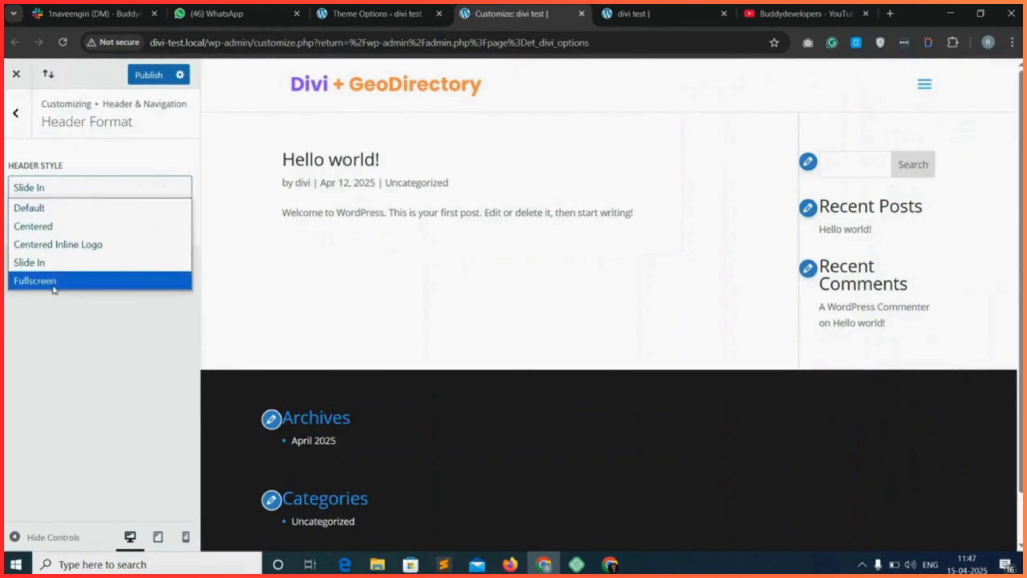
pyautogui.click(59, 280)
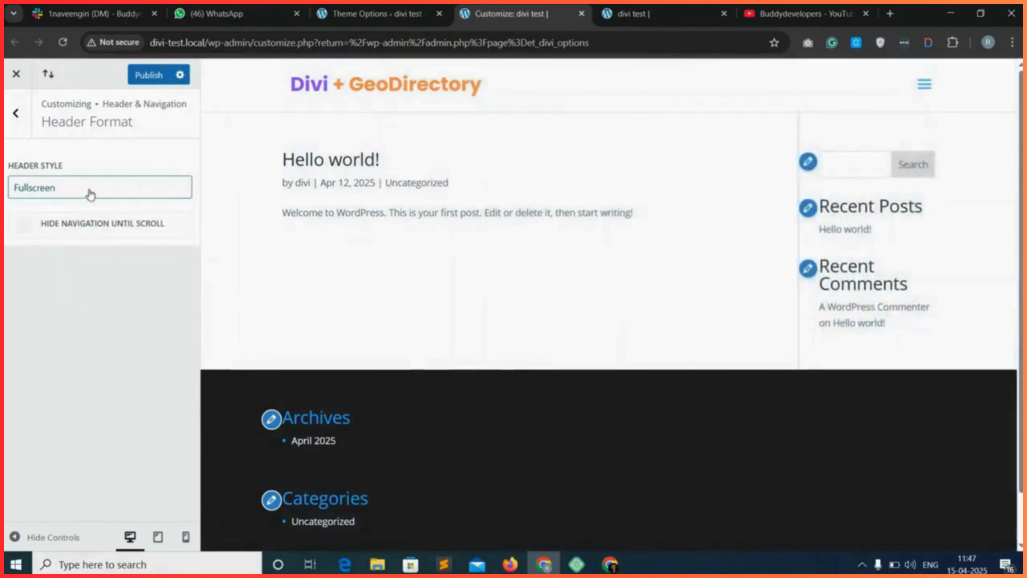
pyautogui.click(65, 192)
pyautogui.click(60, 206)
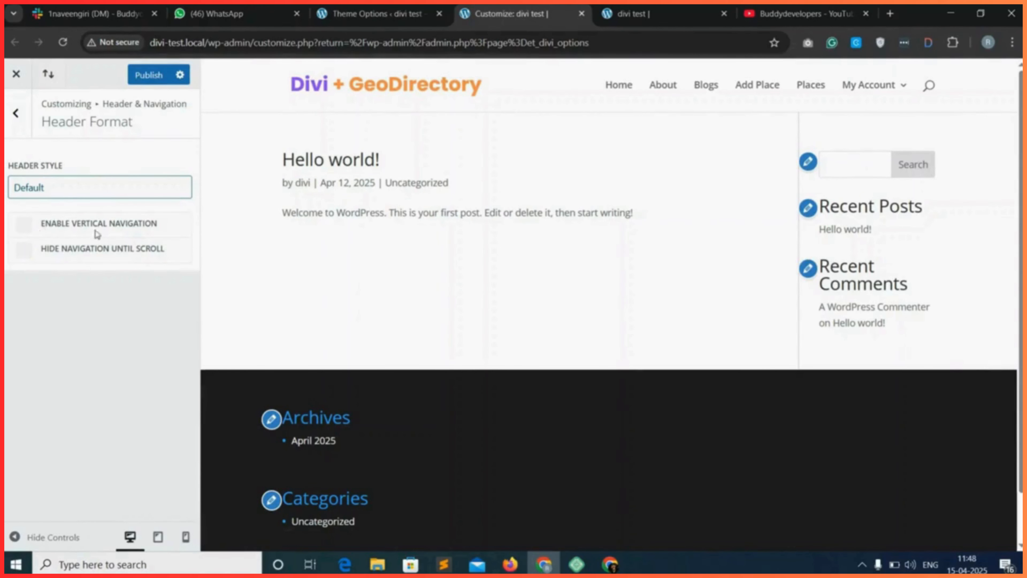
pyautogui.click(21, 225)
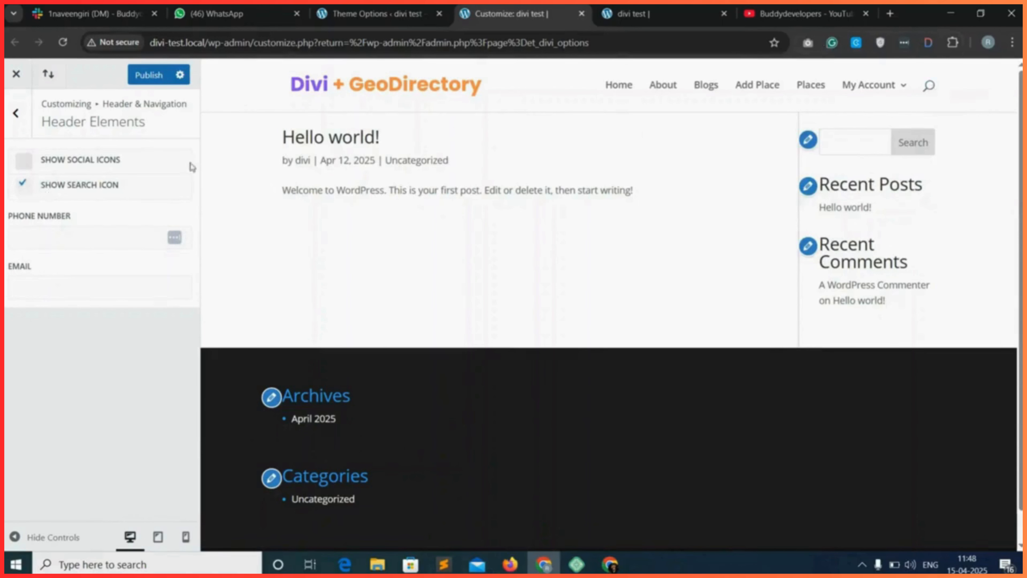
# Turn off the search icon in the header elements, leave the phone number and email empty, and publish the changes.
pyautogui.click(24, 184)
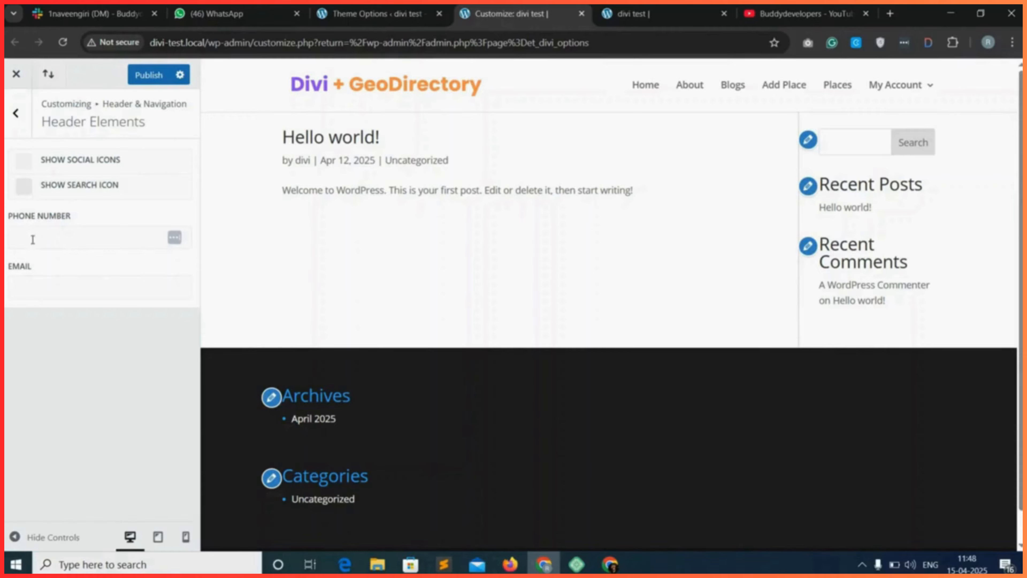
pyautogui.click(47, 237)
pyautogui.click(46, 284)
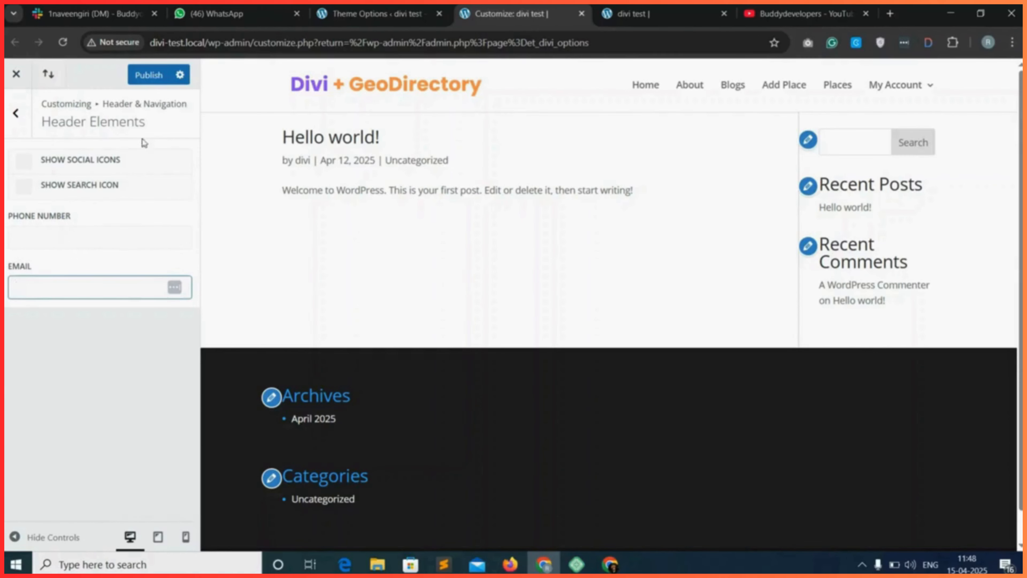
pyautogui.click(148, 75)
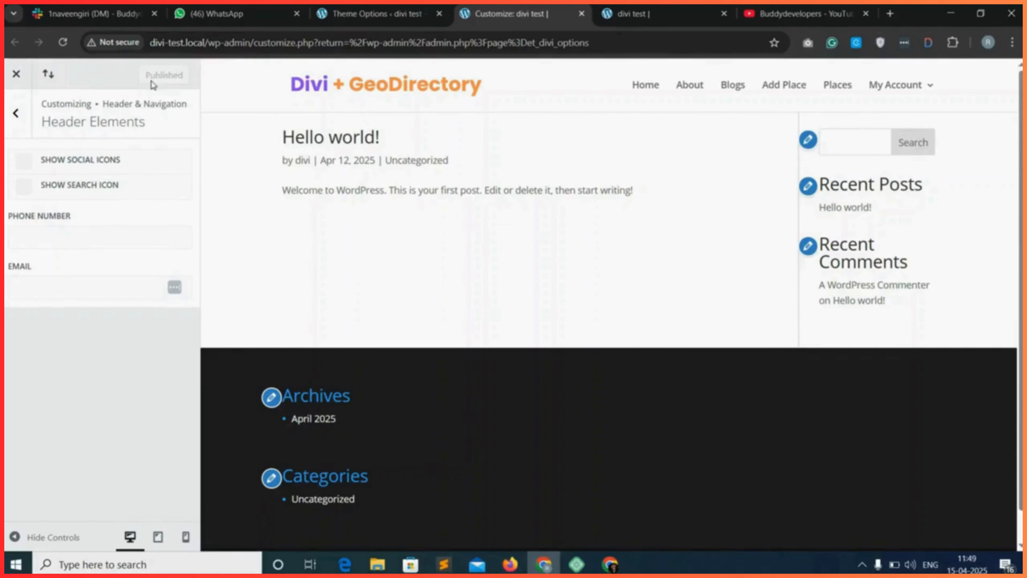
# Reload the live divi test site and check its published logo and navigation menu.
pyautogui.hotkey('ctrl', 'Tab')
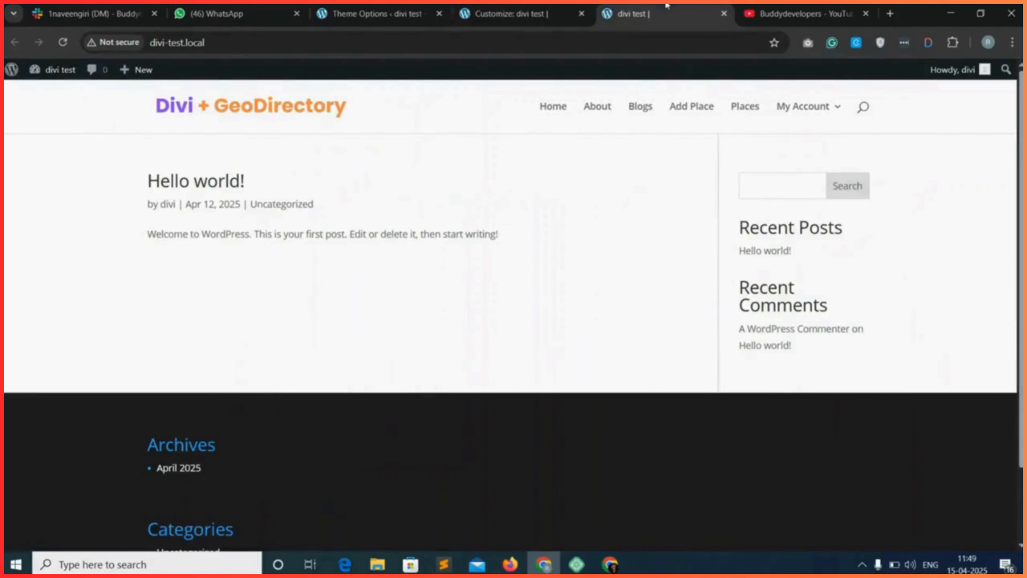
pyautogui.click(62, 42)
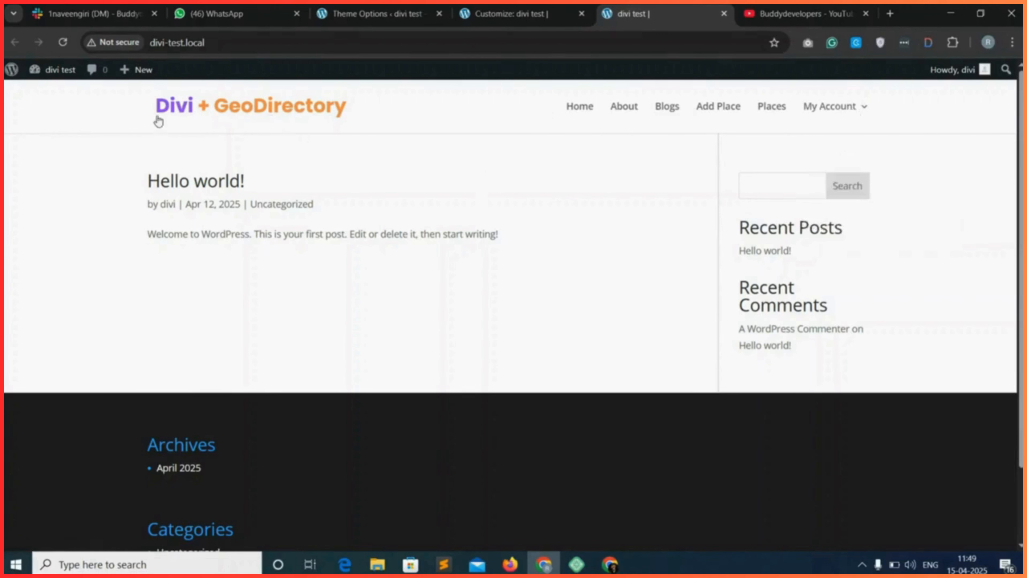
pyautogui.moveTo(156, 112); pyautogui.dragTo(376, 104)
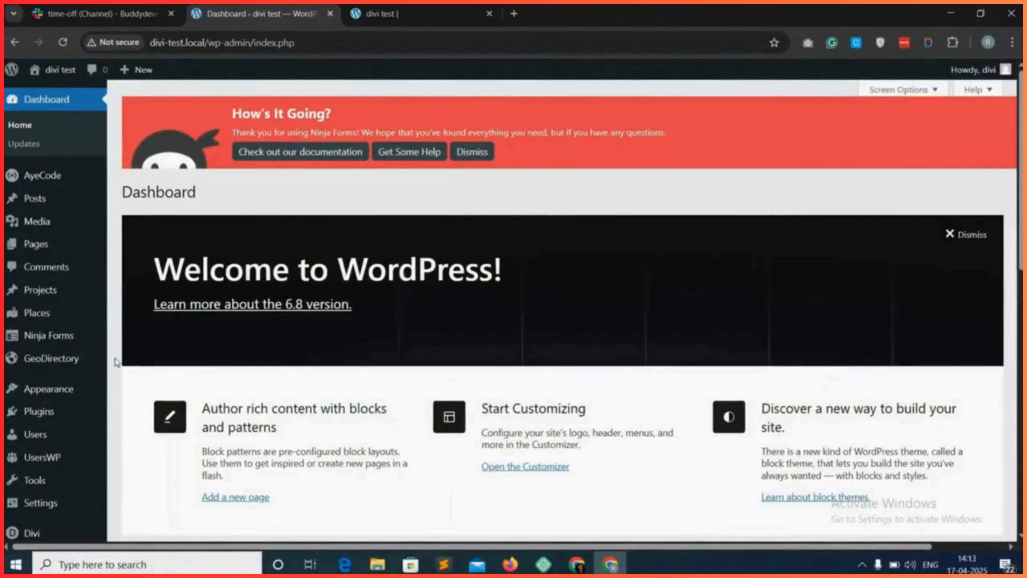
# Open the theme customizer from the dashboard and examine the column layout setting in the footer's Layout section.
pyautogui.moveTo(56, 396)
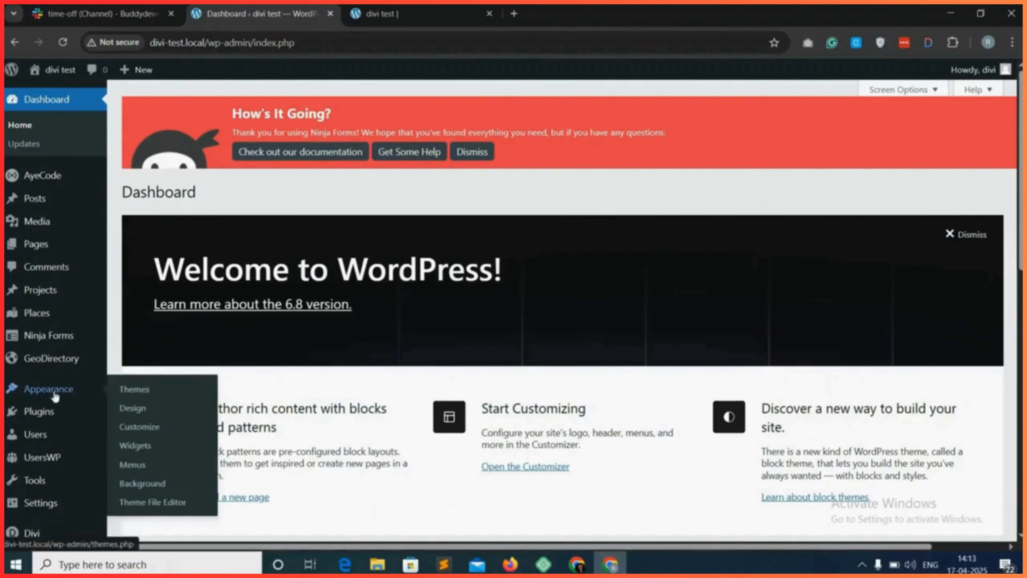
pyautogui.click(146, 432)
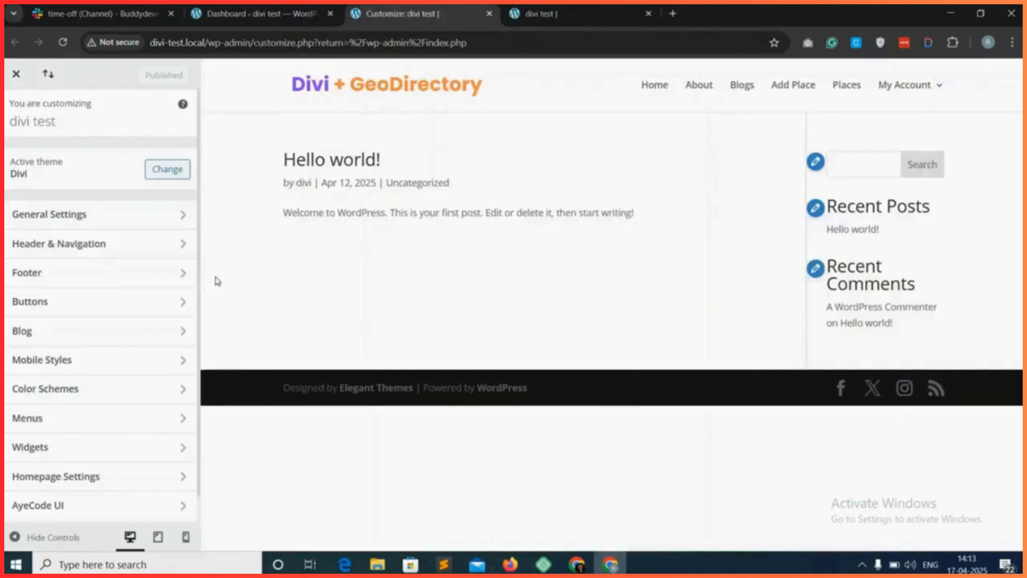
pyautogui.click(138, 275)
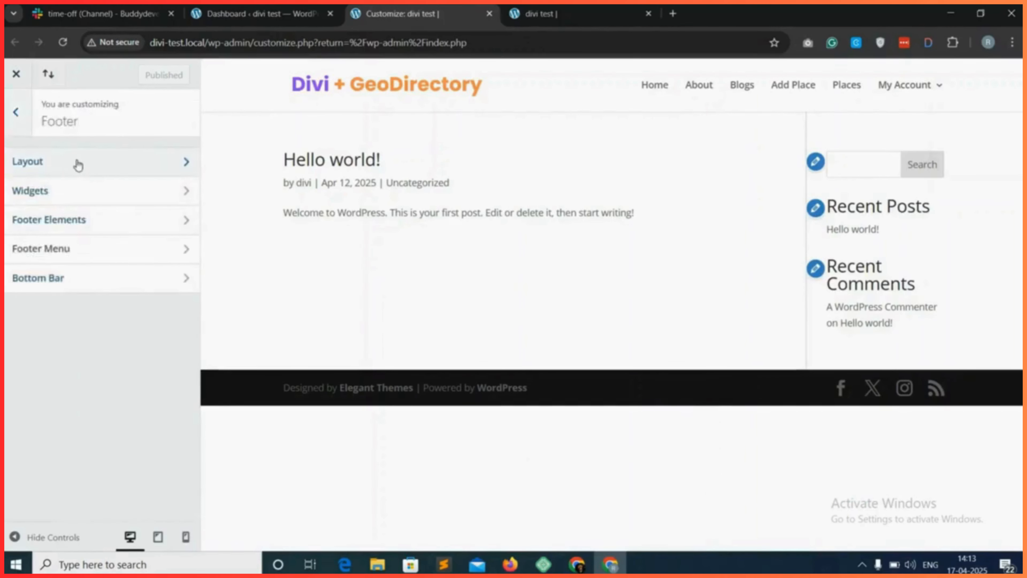
pyautogui.click(144, 164)
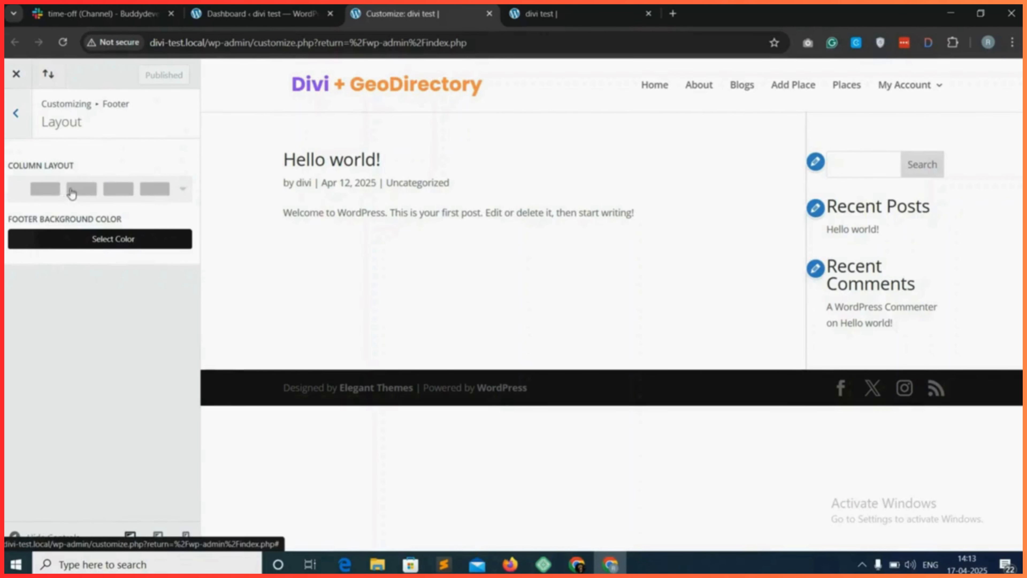
pyautogui.click(101, 193)
pyautogui.click(97, 194)
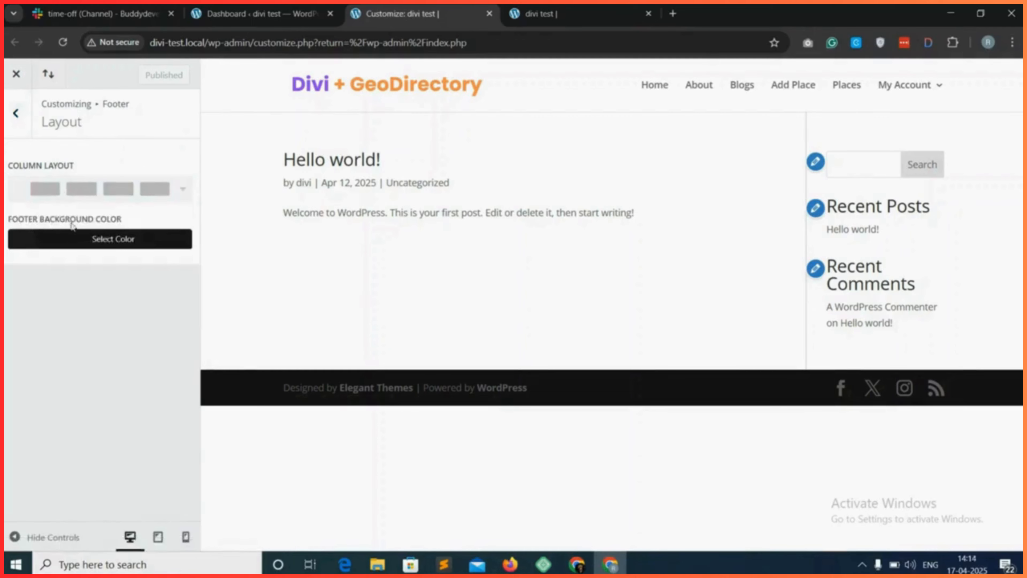
# Set the footer background color to #1e1e1e and return to the main customizer sections.
pyautogui.click(122, 240)
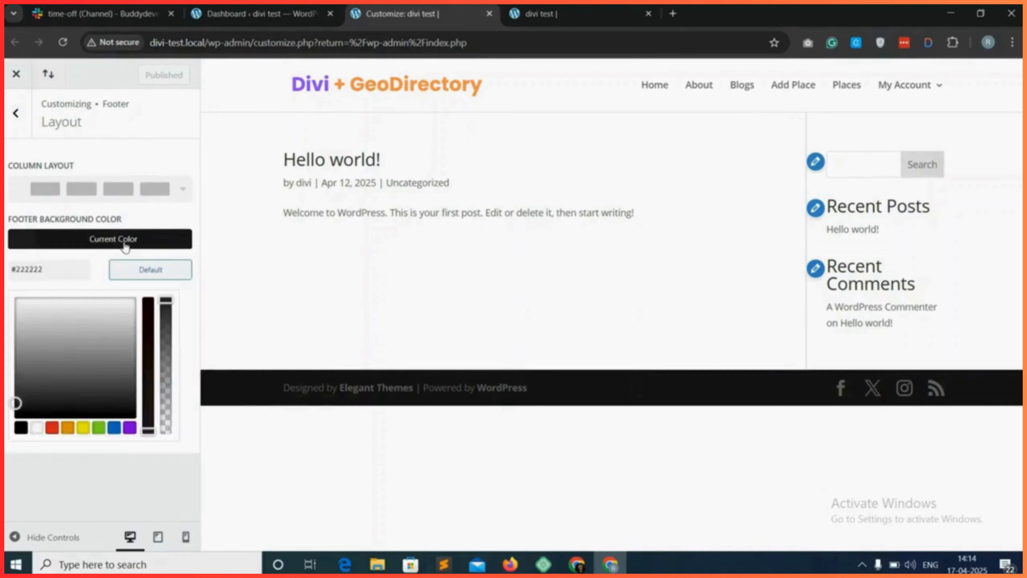
pyautogui.click(15, 404)
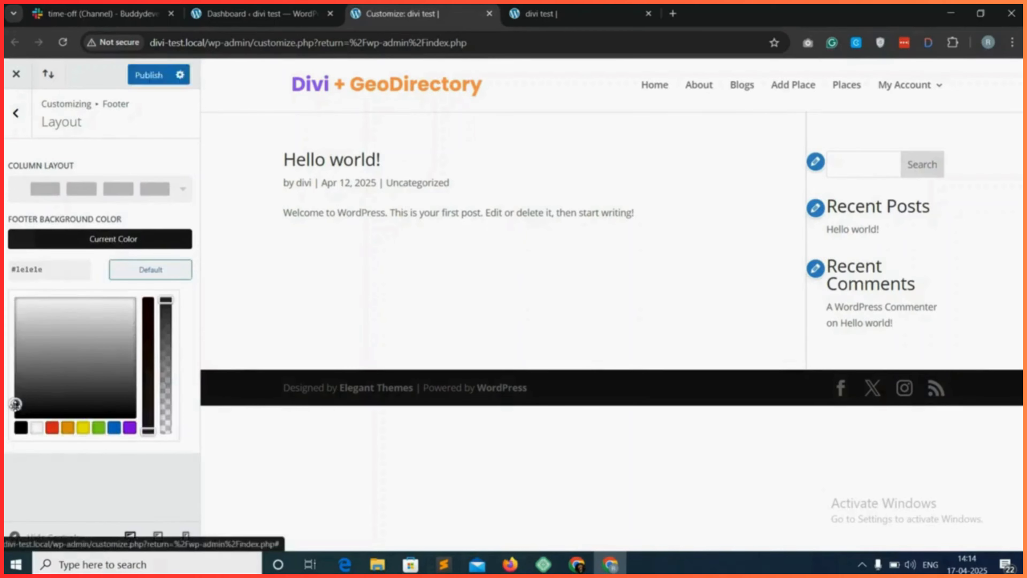
pyautogui.click(86, 471)
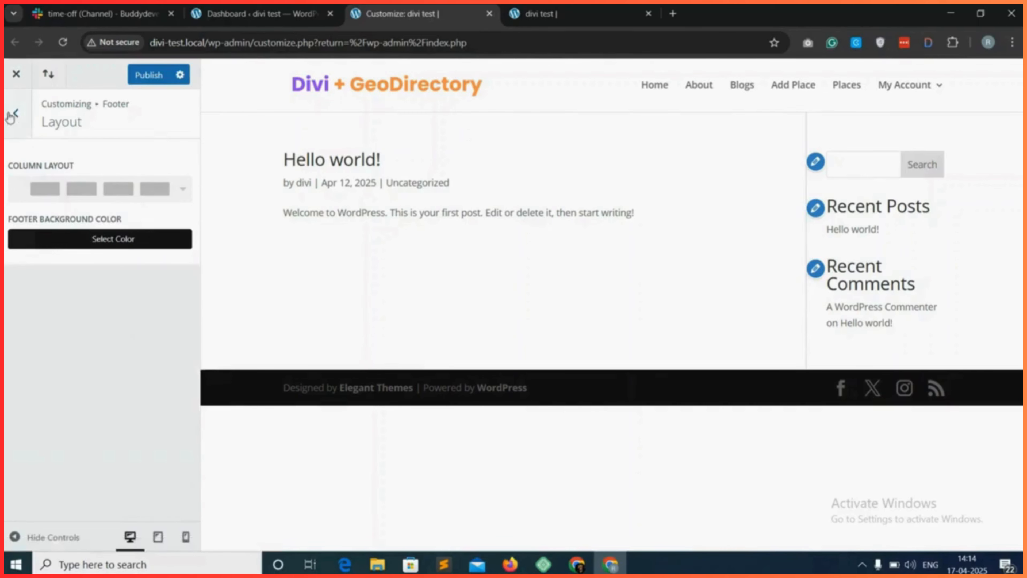
pyautogui.click(17, 239)
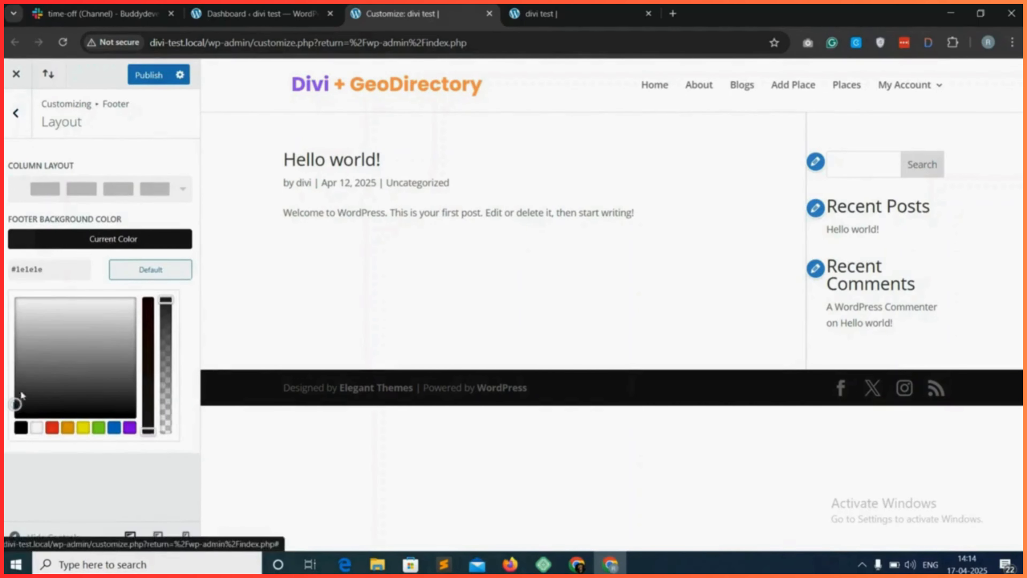
pyautogui.click(25, 120)
pyautogui.click(27, 126)
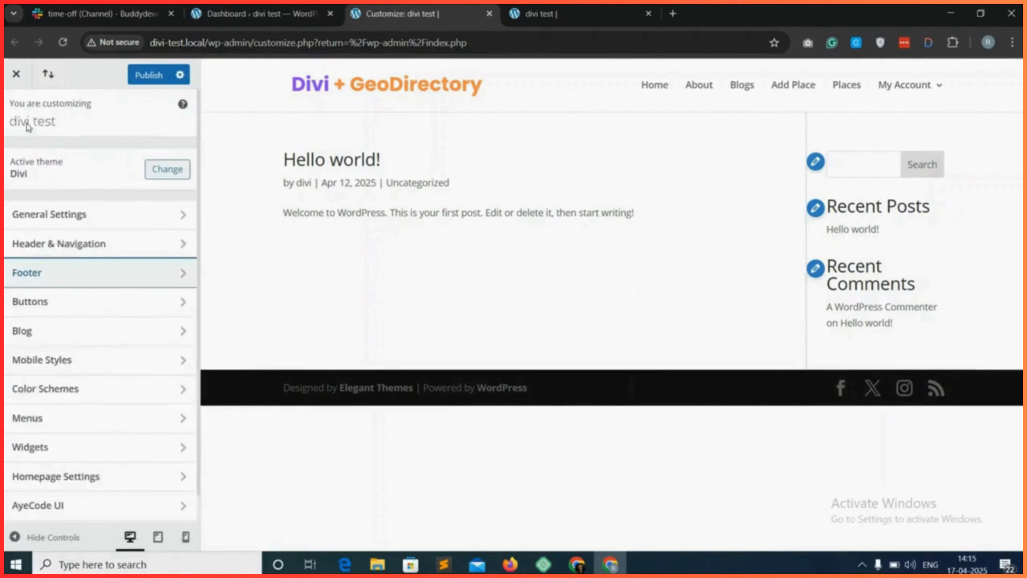
# Add a Paragraph block to the Footer Area #1 widget area.
pyautogui.scroll(-1, 68, 389)
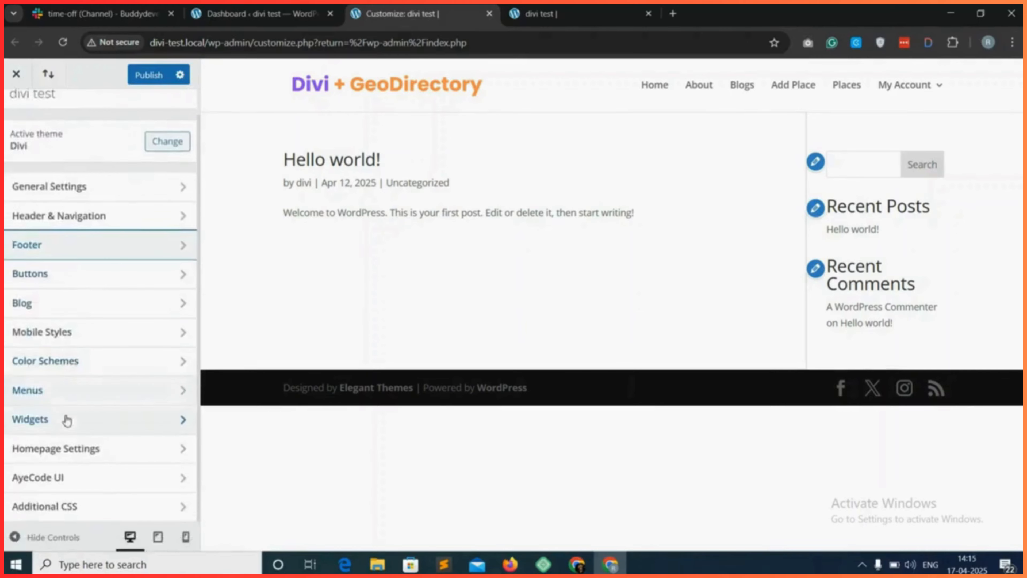
pyautogui.click(92, 421)
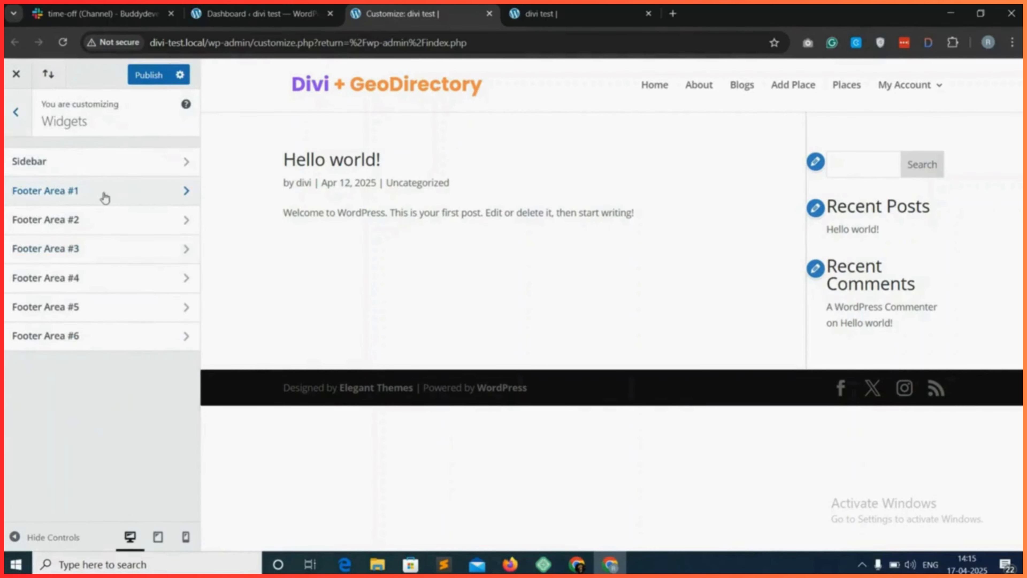
pyautogui.click(141, 192)
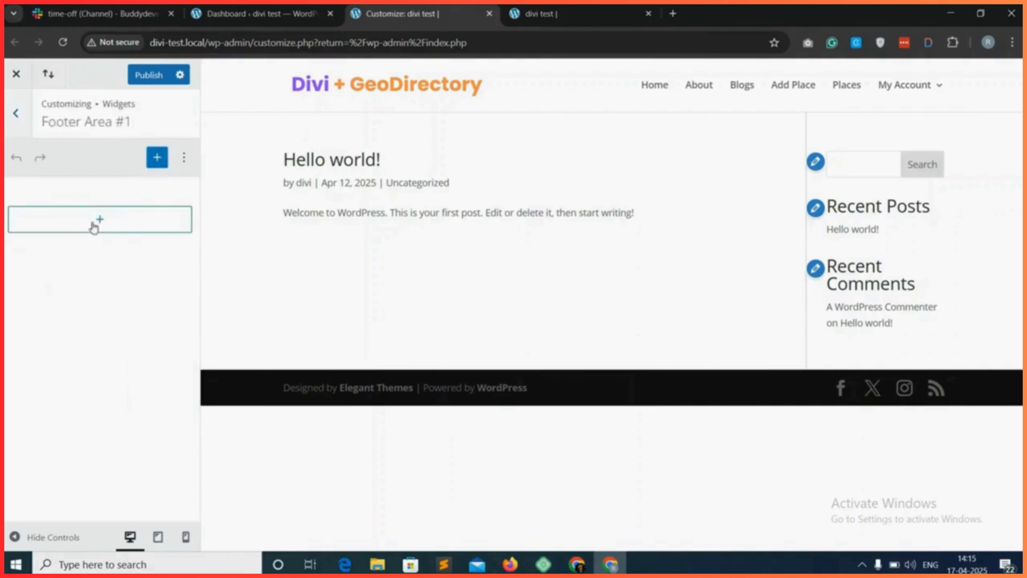
pyautogui.click(100, 221)
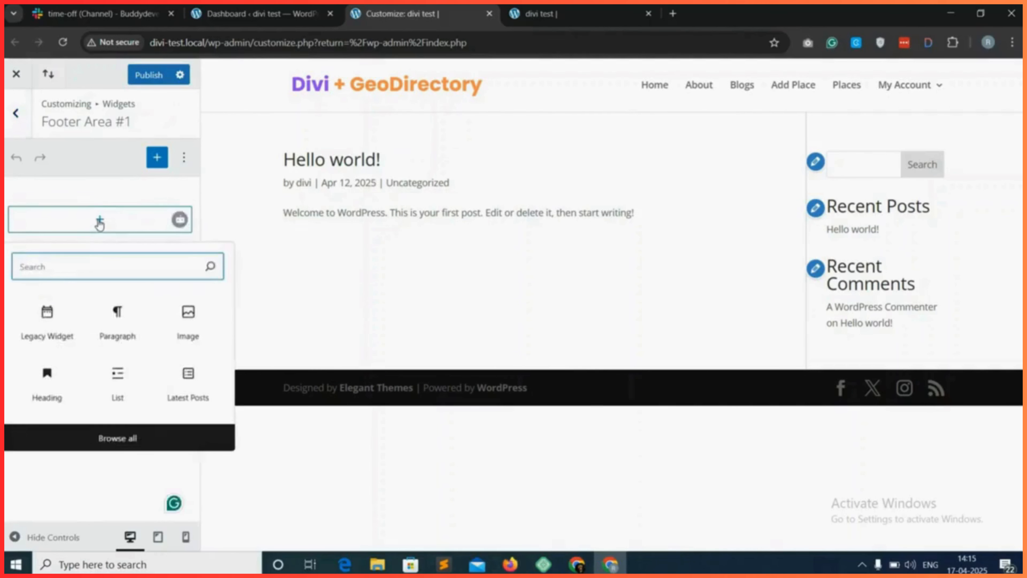
pyautogui.click(45, 270)
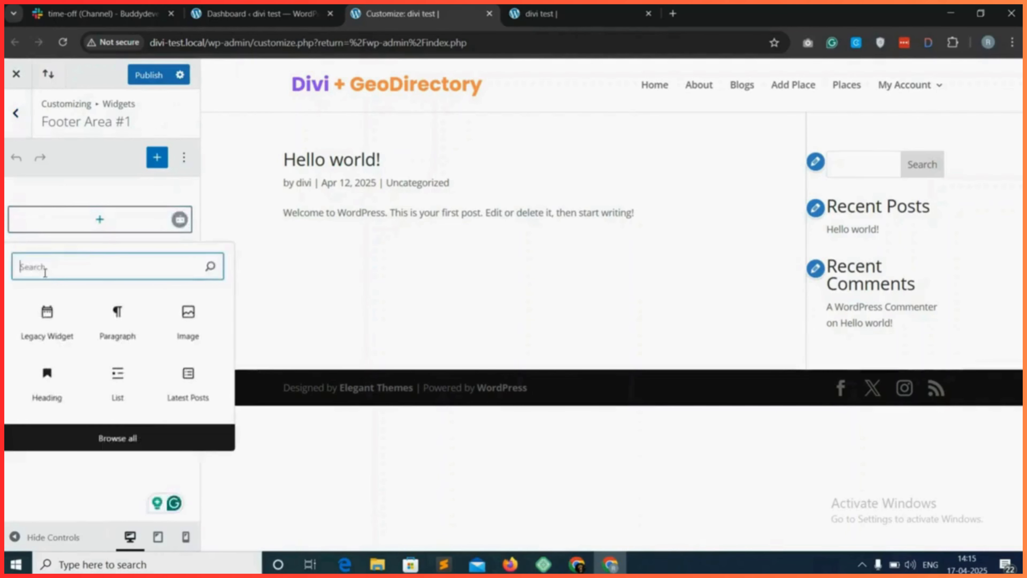
pyautogui.click(118, 320)
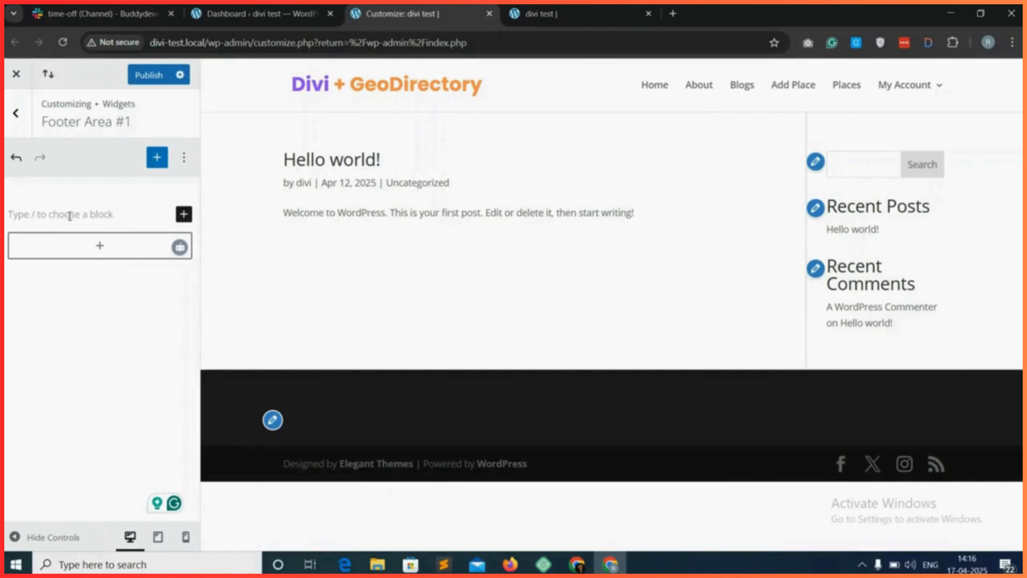
# Copy the mission statement from the footer of cngdeliverydirectory.com into the Paragraph block of Footer Area #1.
pyautogui.click(673, 13)
pyautogui.write('cngdeliverydirectory.com')
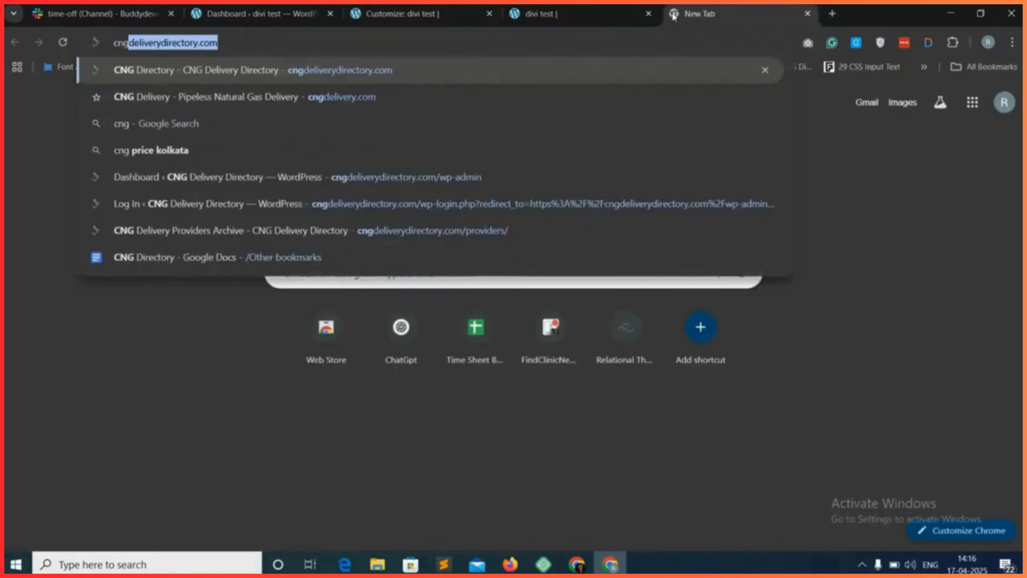
pyautogui.press('Return')
pyautogui.scroll(-10, 1018, 188)
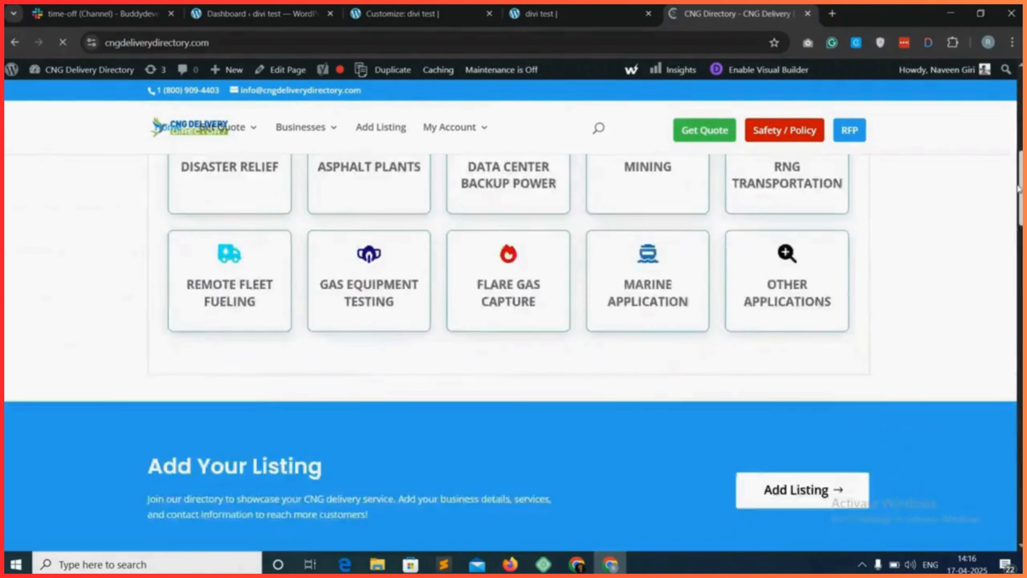
pyautogui.moveTo(1018, 188); pyautogui.dragTo(1020, 506)
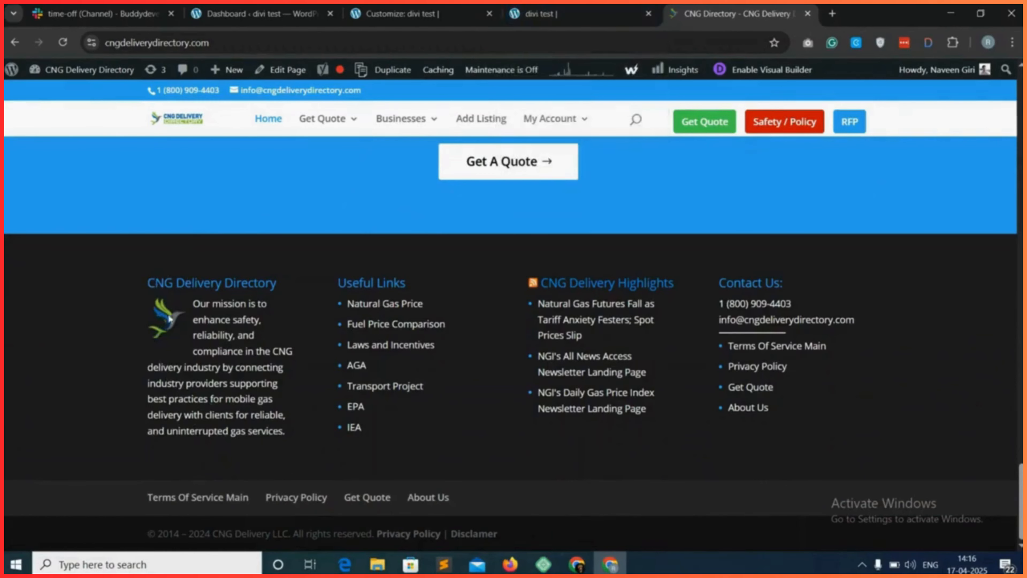
pyautogui.moveTo(195, 306); pyautogui.dragTo(289, 428)
pyautogui.hotkey('ctrl', 'c')
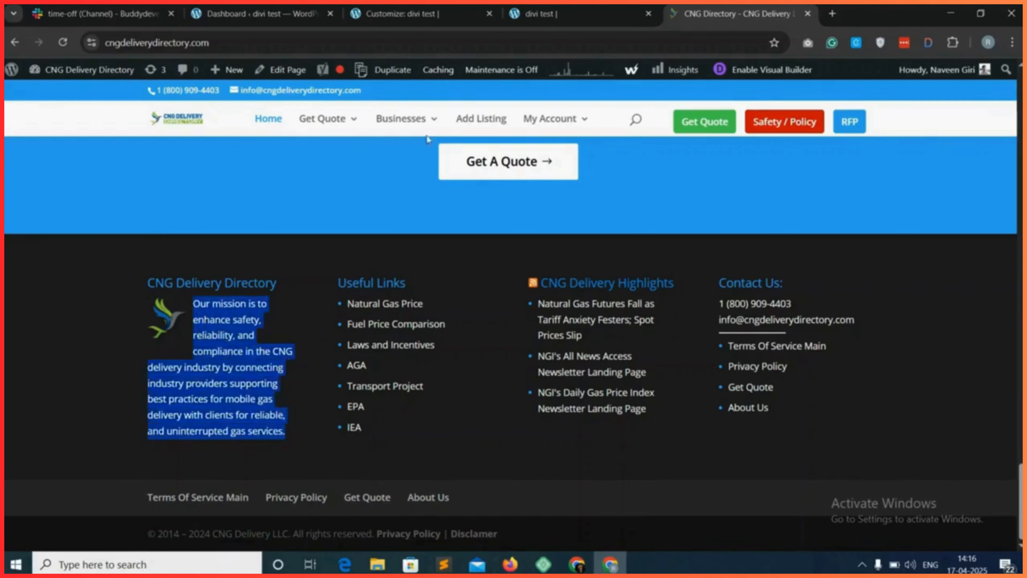
pyautogui.click(404, 14)
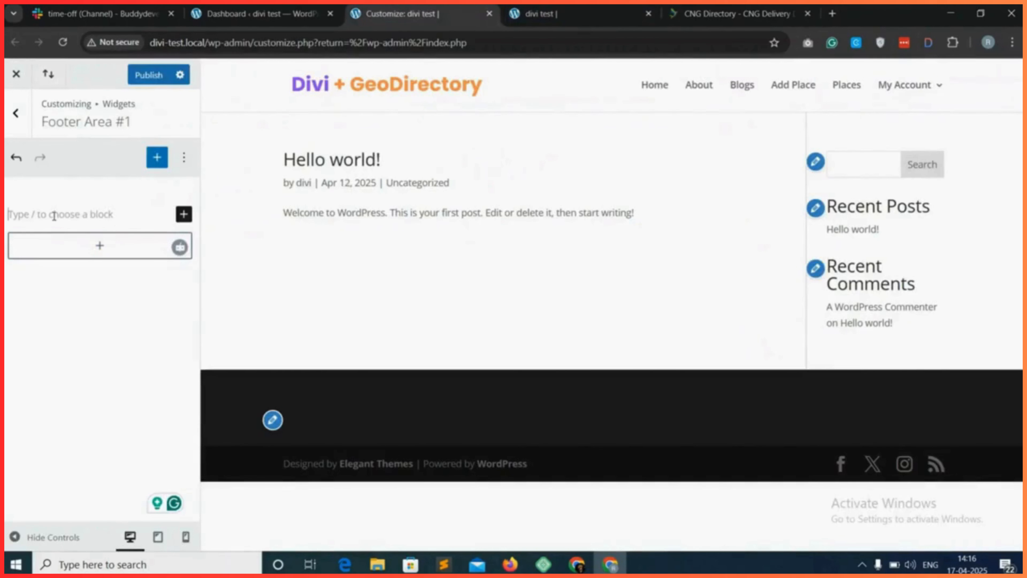
pyautogui.hotkey('ctrl', 'v')
# Insert the Divi + GeoDirectory logo from the media library as an inline image at the end of the paragraph.
pyautogui.click(195, 185)
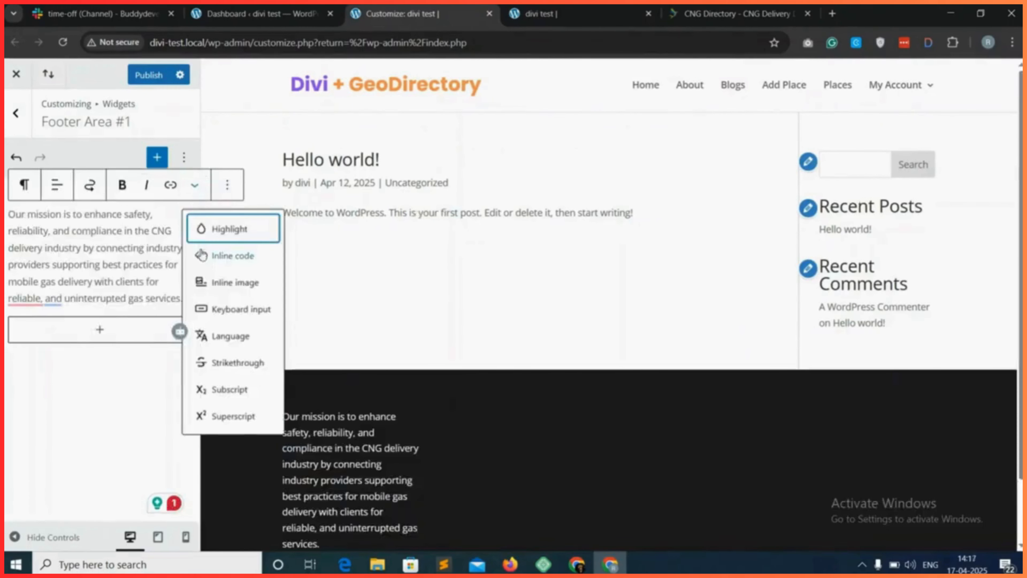
pyautogui.click(233, 282)
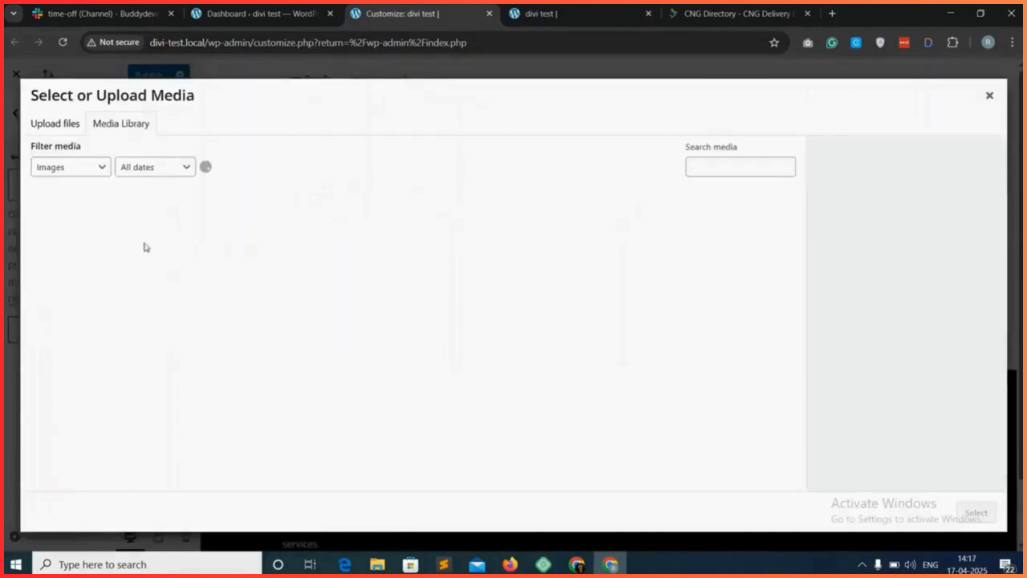
pyautogui.click(264, 424)
pyautogui.click(976, 512)
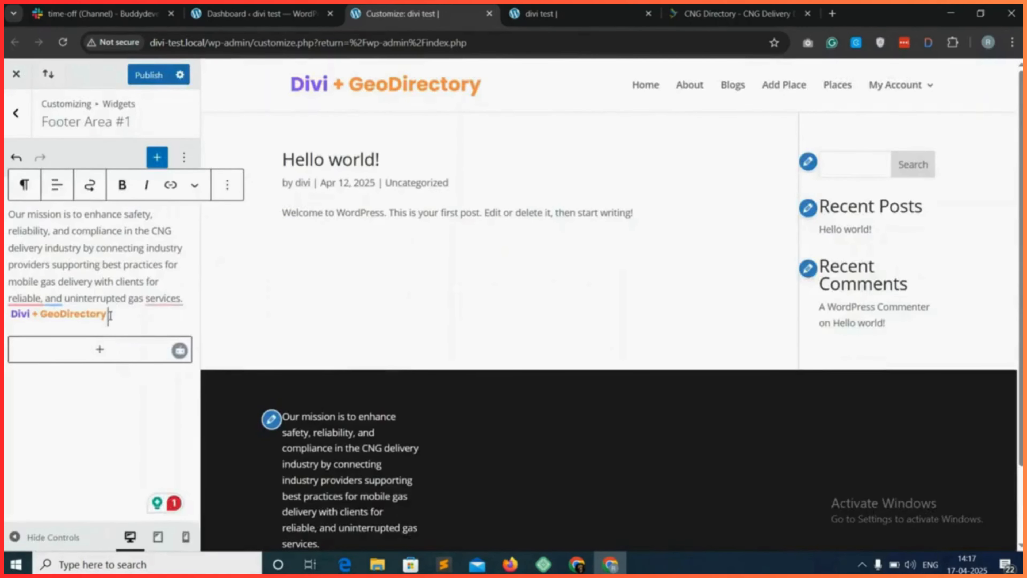
# Move the inline logo to the start of the paragraph and put the mission text on a new line below it.
pyautogui.moveTo(110, 316); pyautogui.dragTo(39, 319)
pyautogui.press('BackSpace')
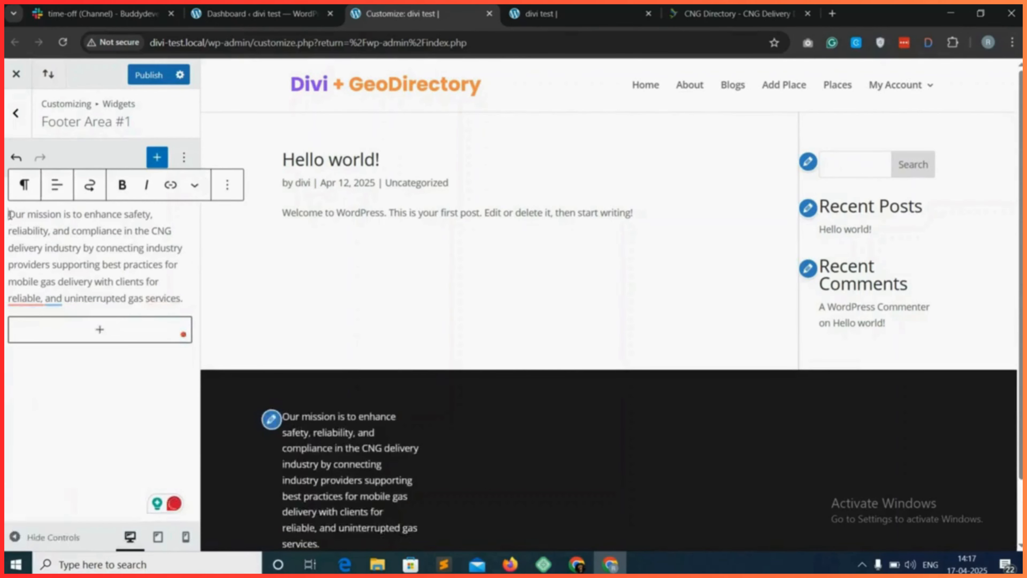
pyautogui.hotkey('ctrl', 'v')
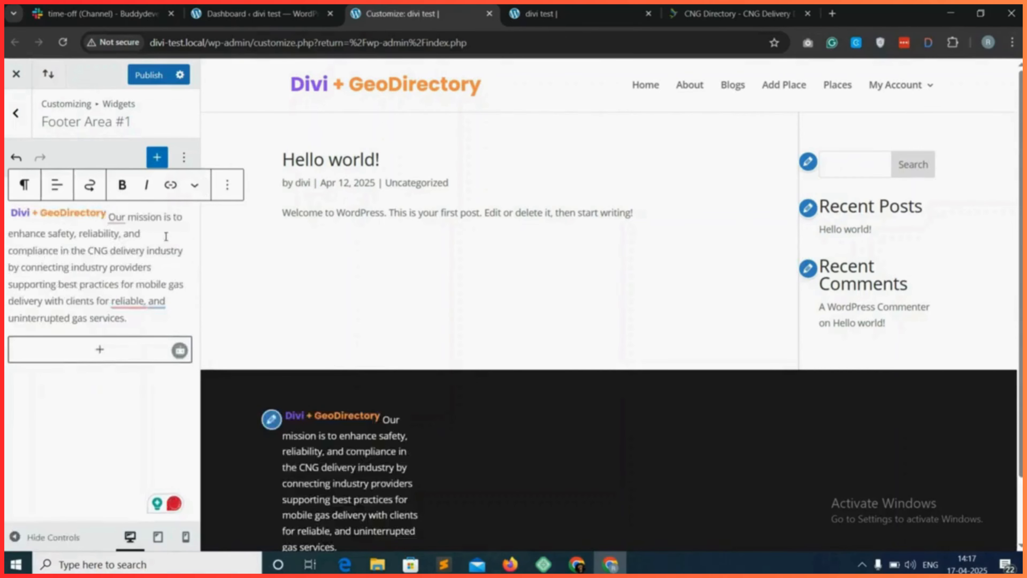
pyautogui.hotkey('shift', 'Return')
pyautogui.scroll(-2, 383, 448)
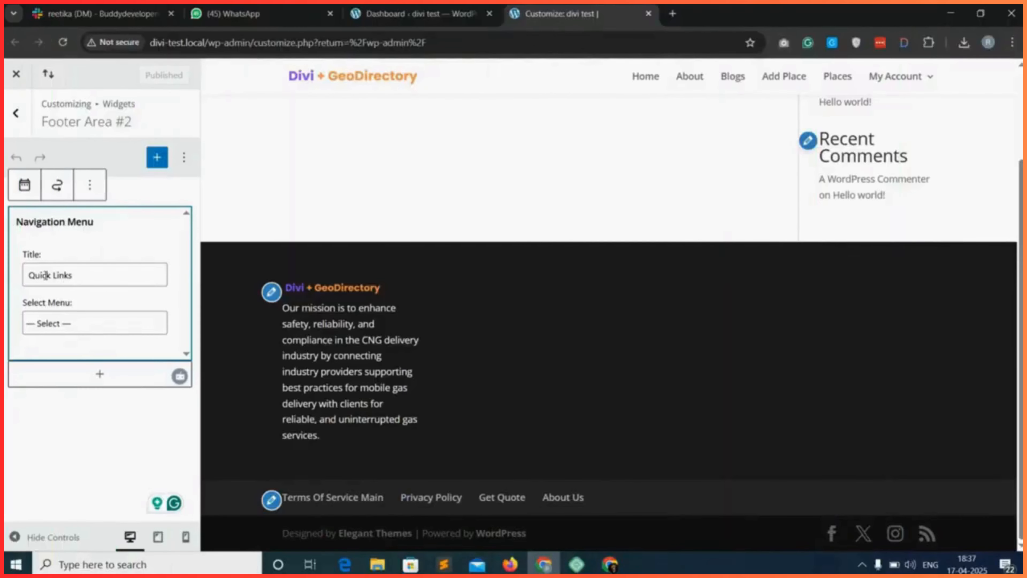
# Assign the Quick Links menu to the Navigation Menu widget titled Quick Links in Footer Area #2.
pyautogui.moveTo(33, 275); pyautogui.dragTo(76, 269)
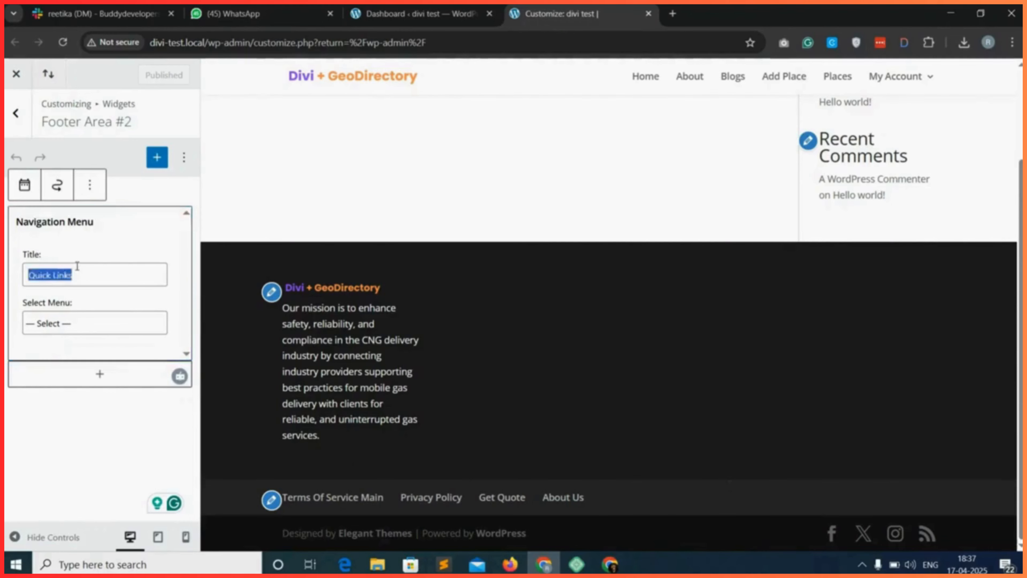
pyautogui.click(84, 274)
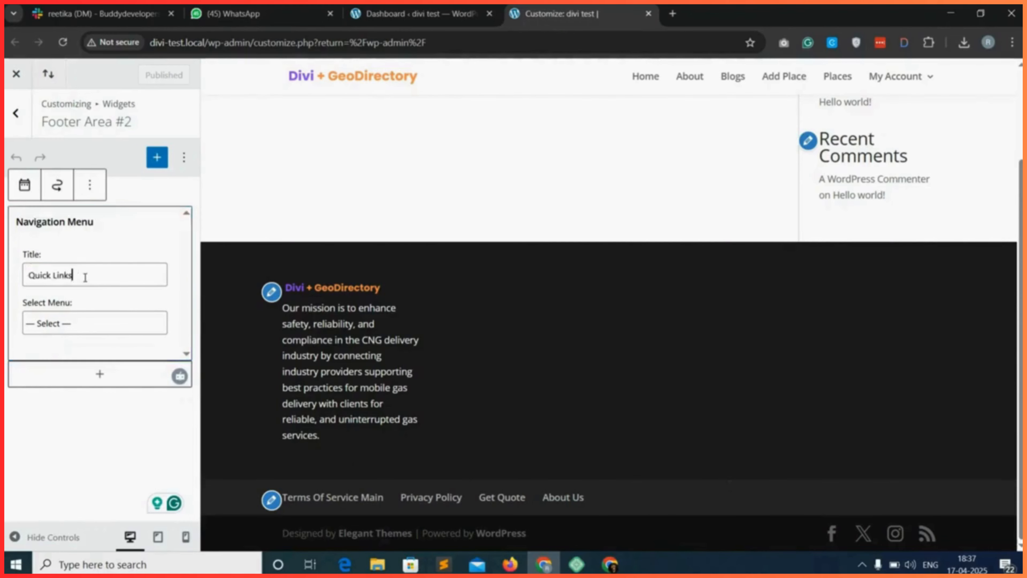
pyautogui.click(92, 325)
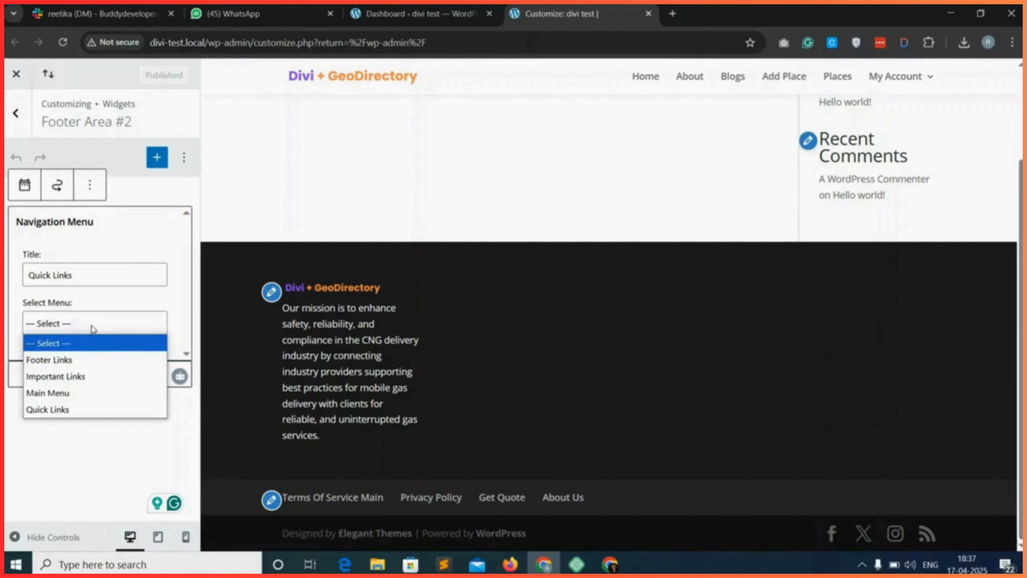
pyautogui.click(79, 410)
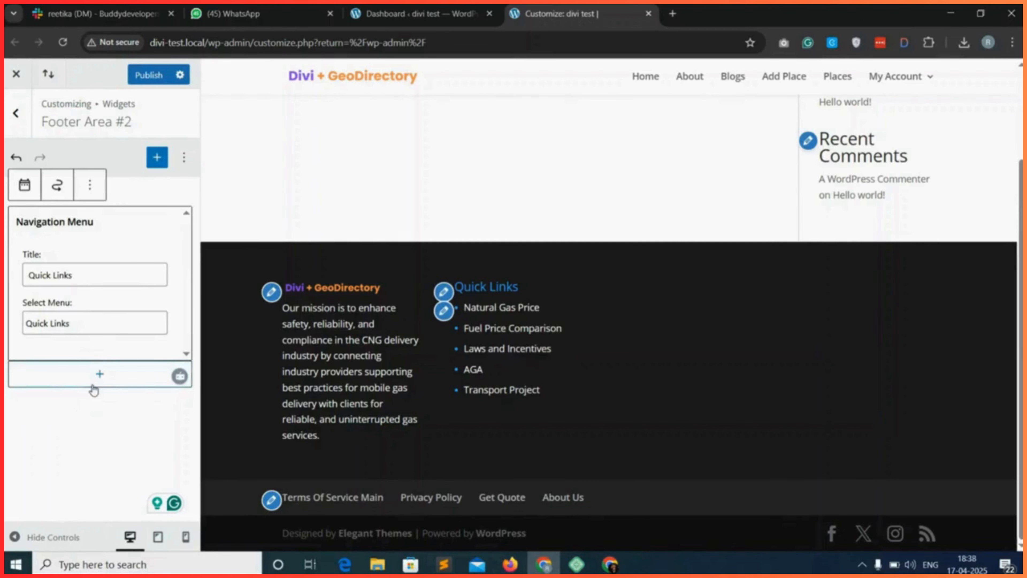
# Add a Navigation Menu widget to Footer Area #3.
pyautogui.click(16, 113)
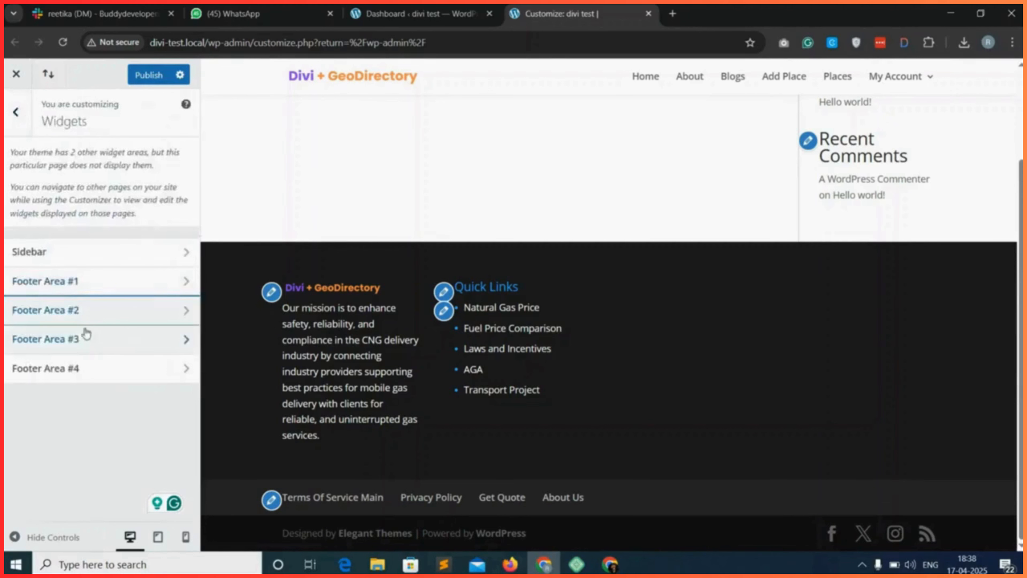
pyautogui.click(116, 345)
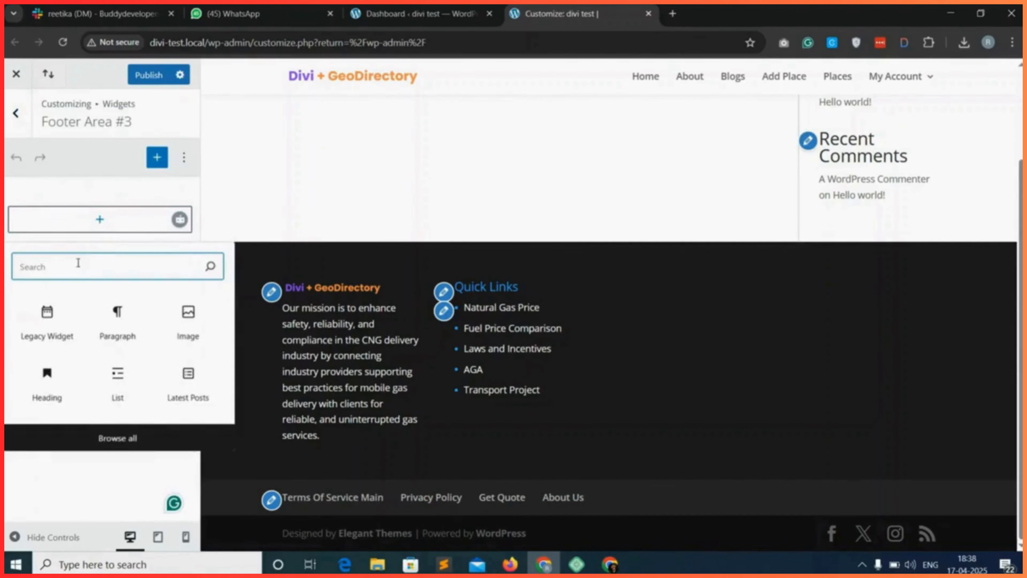
pyautogui.write('menu')
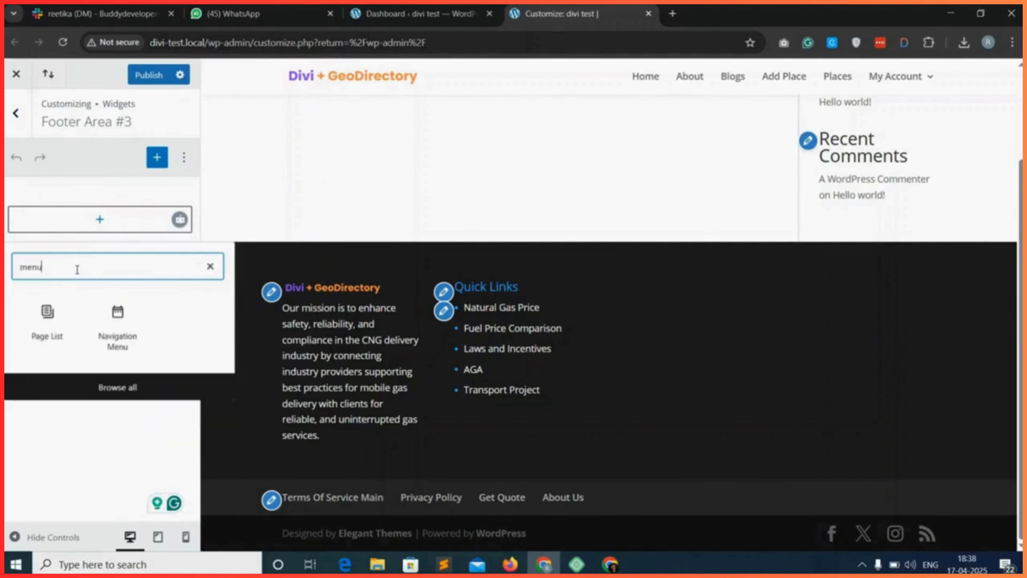
pyautogui.click(120, 324)
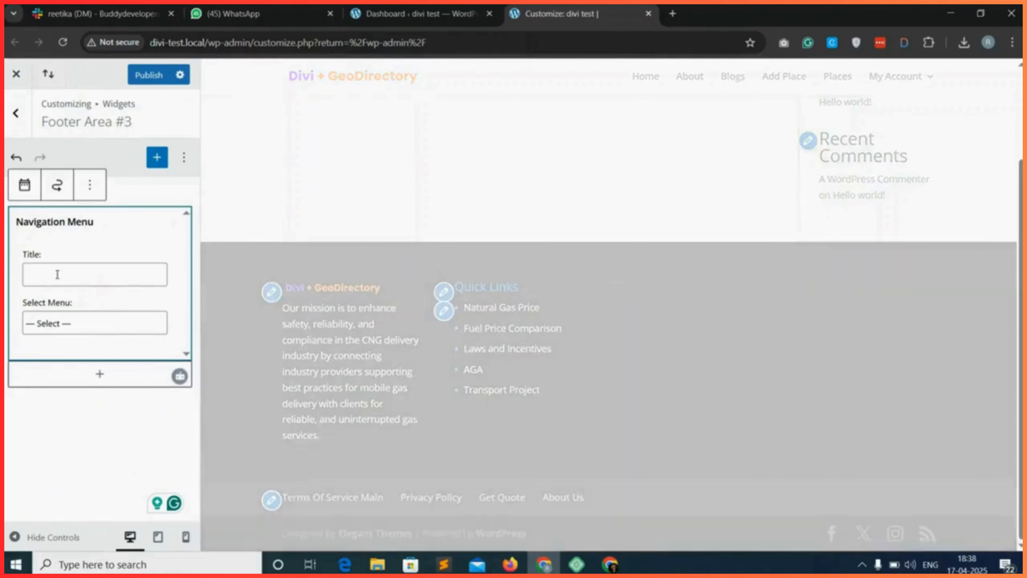
# Title the Footer Area #3 menu widget "Important Links" and assign it the Important Links menu.
pyautogui.click(64, 273)
pyautogui.write('Imp')
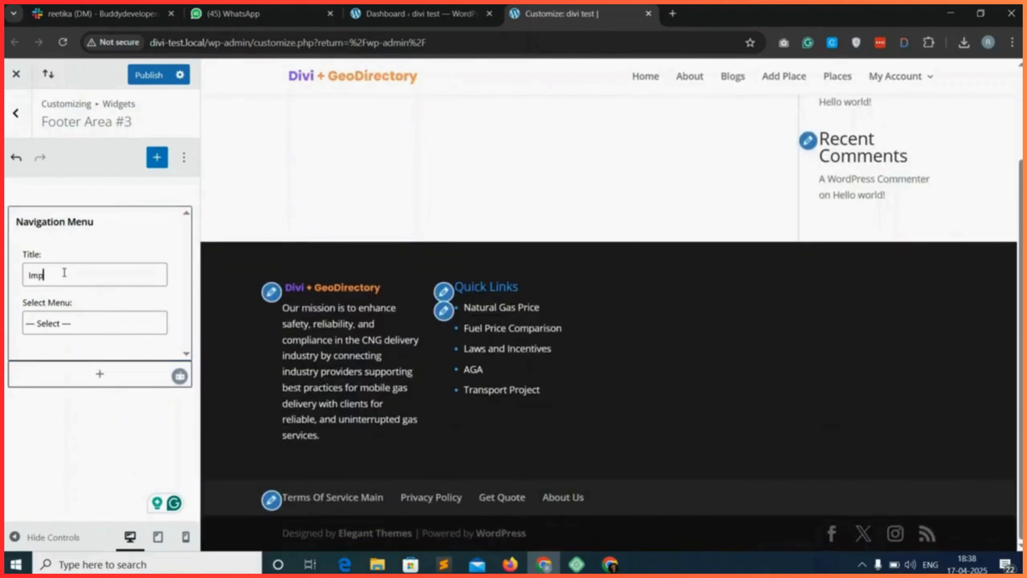
pyautogui.write('ortant Links')
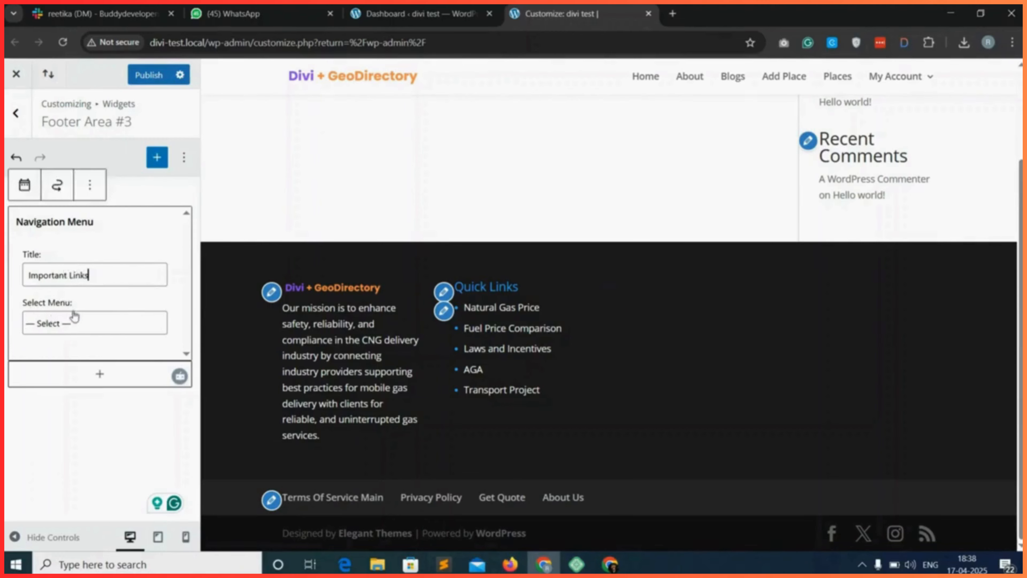
pyautogui.click(78, 322)
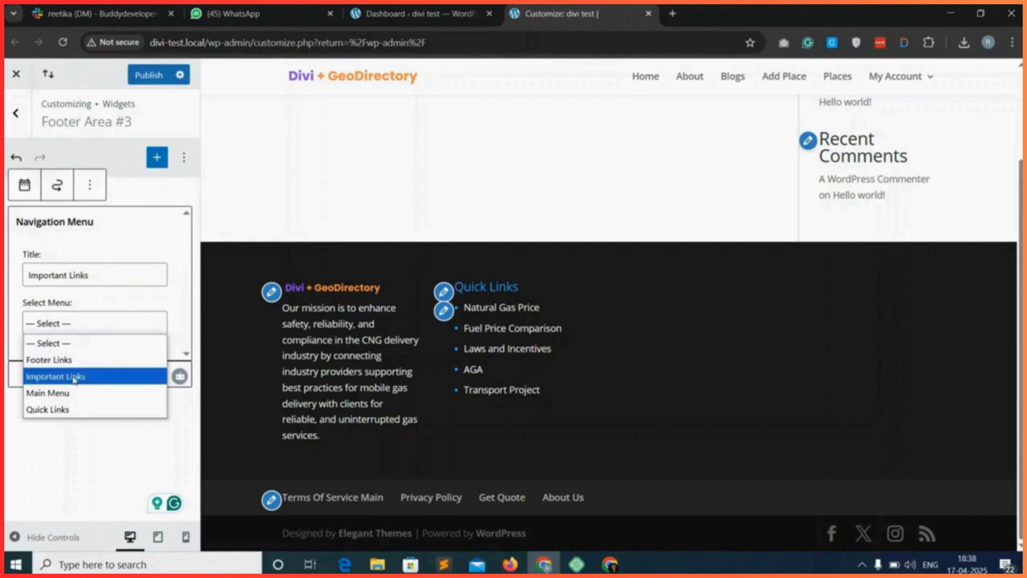
pyautogui.click(89, 376)
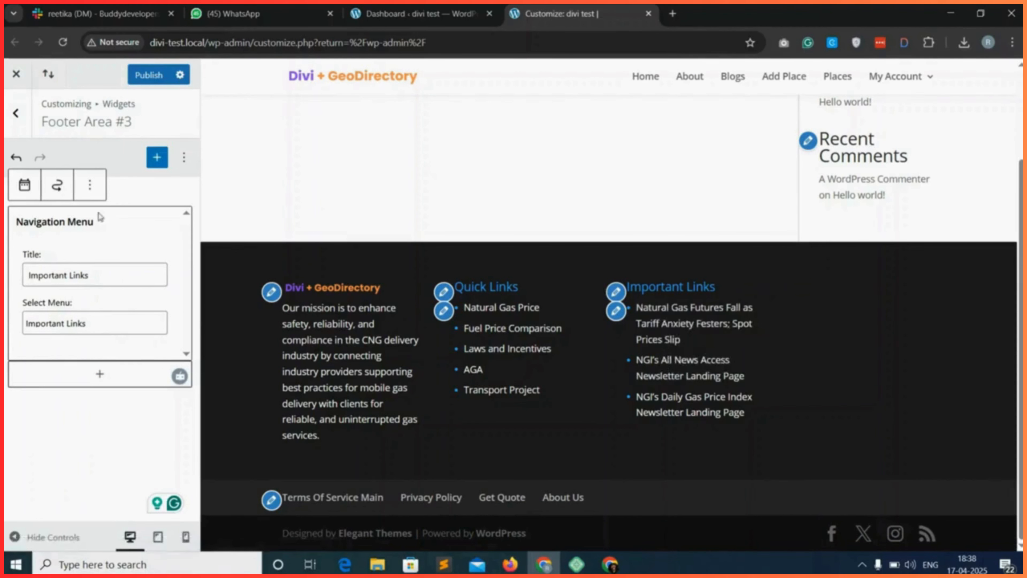
# Add a Latest Posts block to Footer Area #4.
pyautogui.click(23, 127)
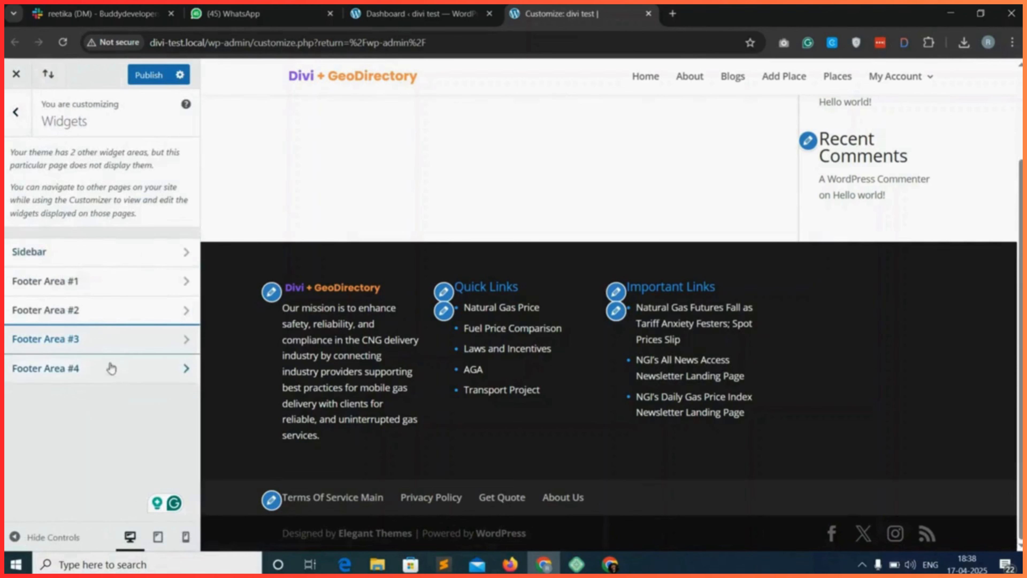
pyautogui.click(126, 372)
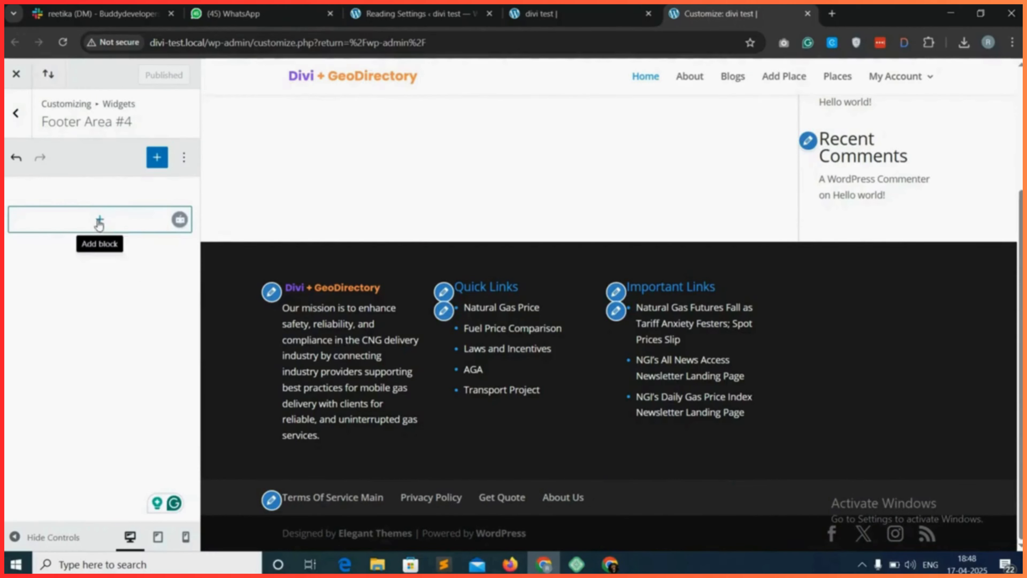
pyautogui.click(99, 222)
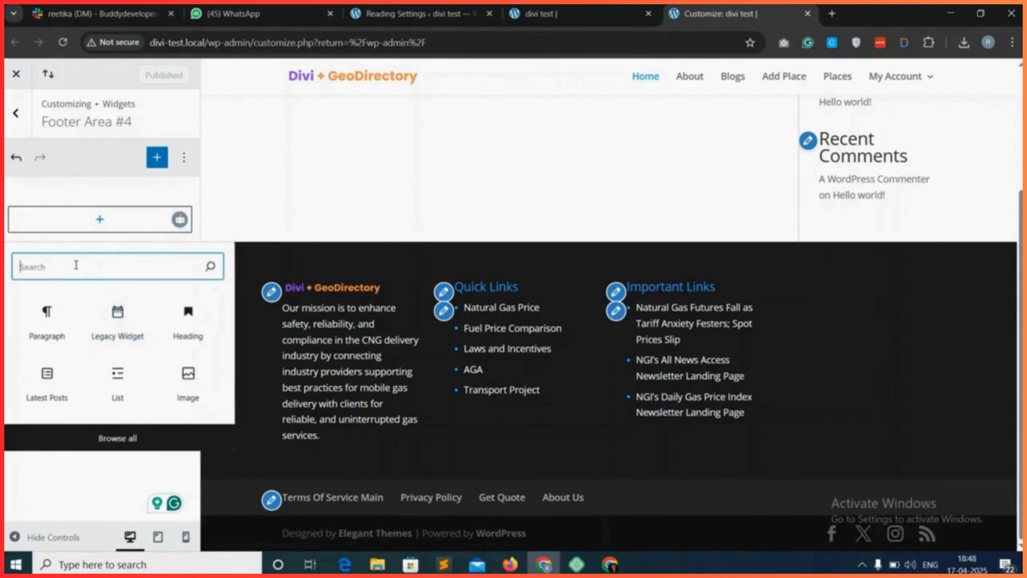
pyautogui.write('post')
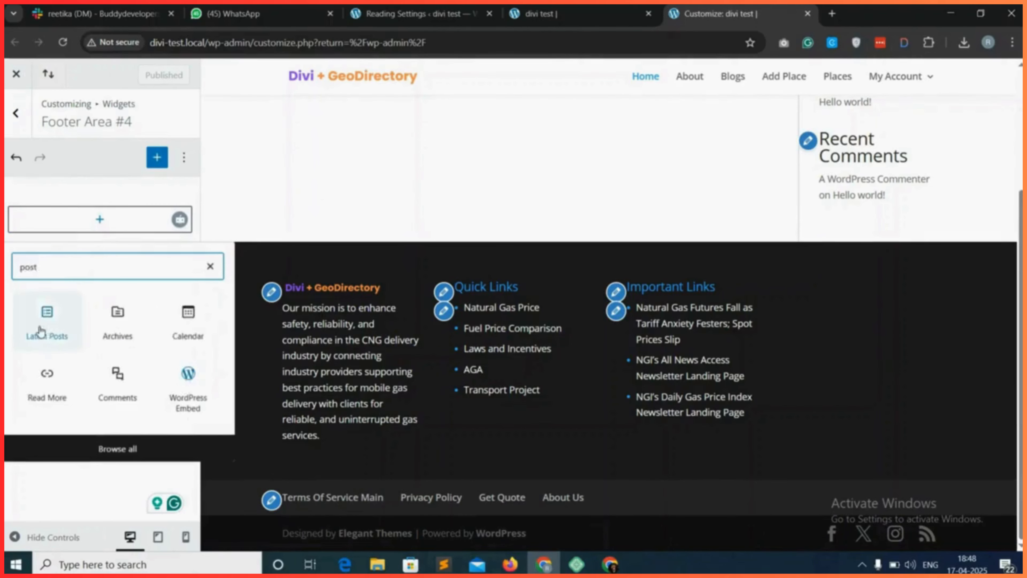
pyautogui.click(47, 319)
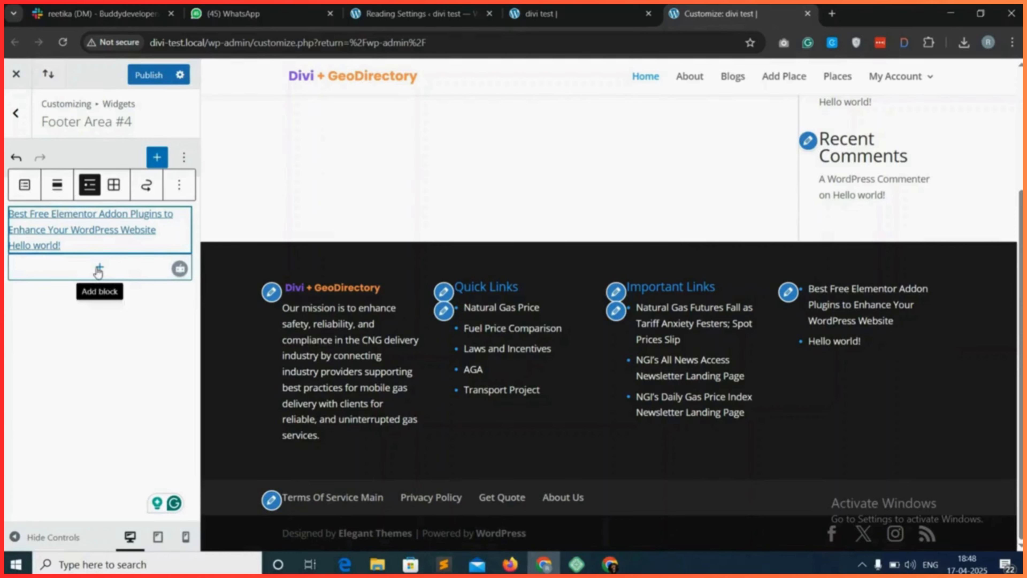
# Add a Heading block reading "Latest Blogs" below the latest posts in Footer Area #4 and set it to Heading 4.
pyautogui.click(98, 269)
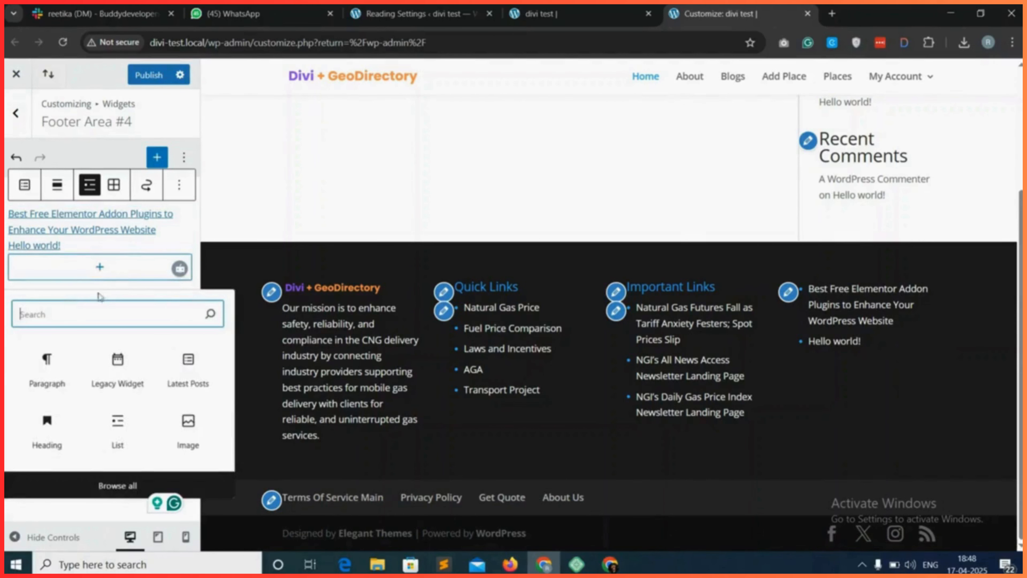
pyautogui.write('hea')
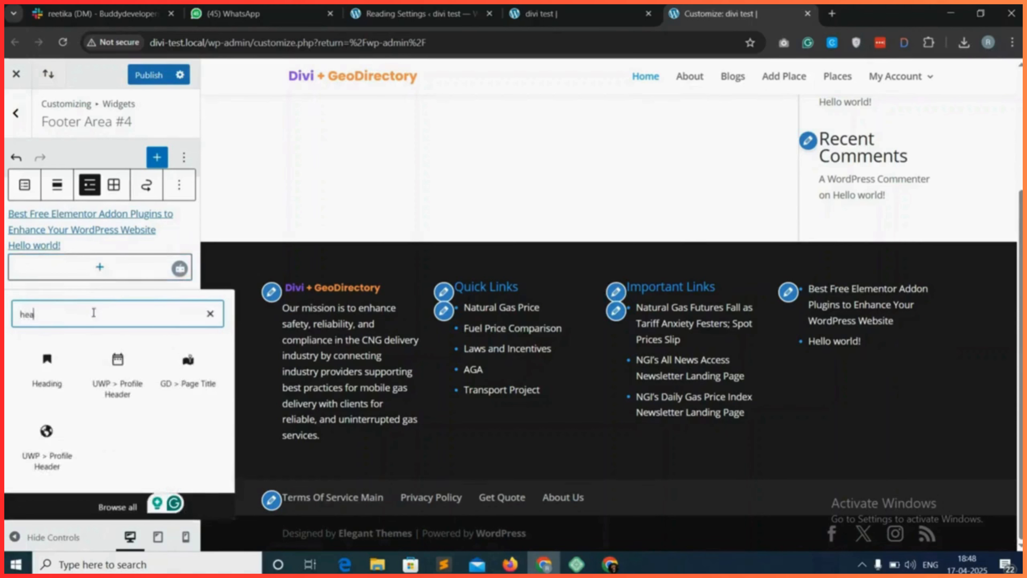
pyautogui.click(48, 370)
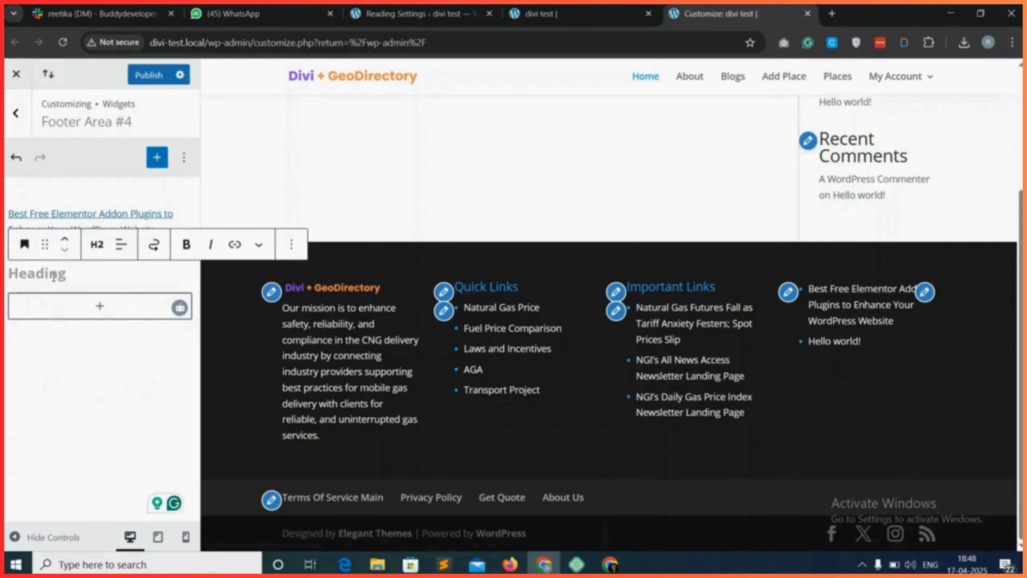
pyautogui.write('Latest')
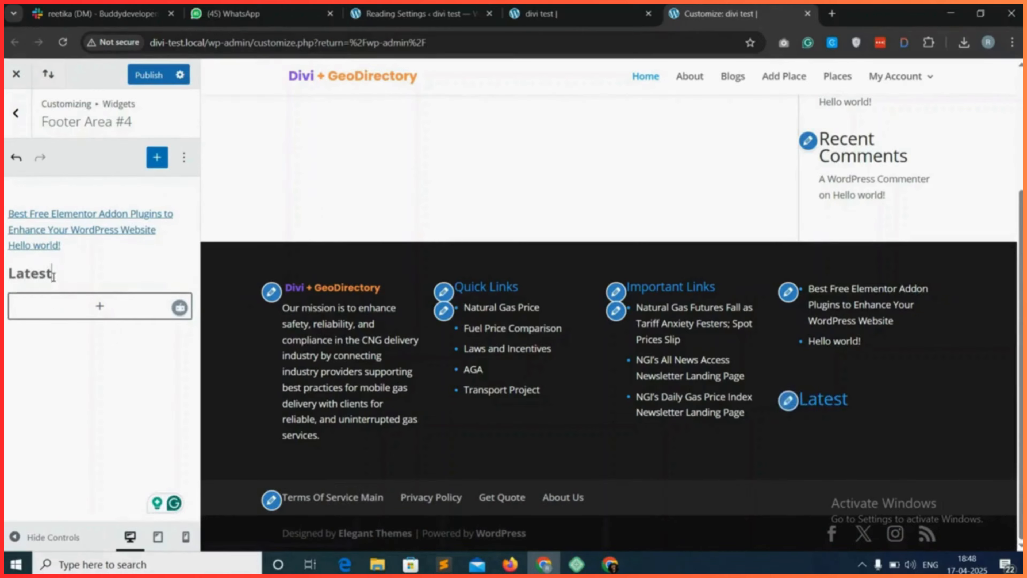
pyautogui.write(' Blogs')
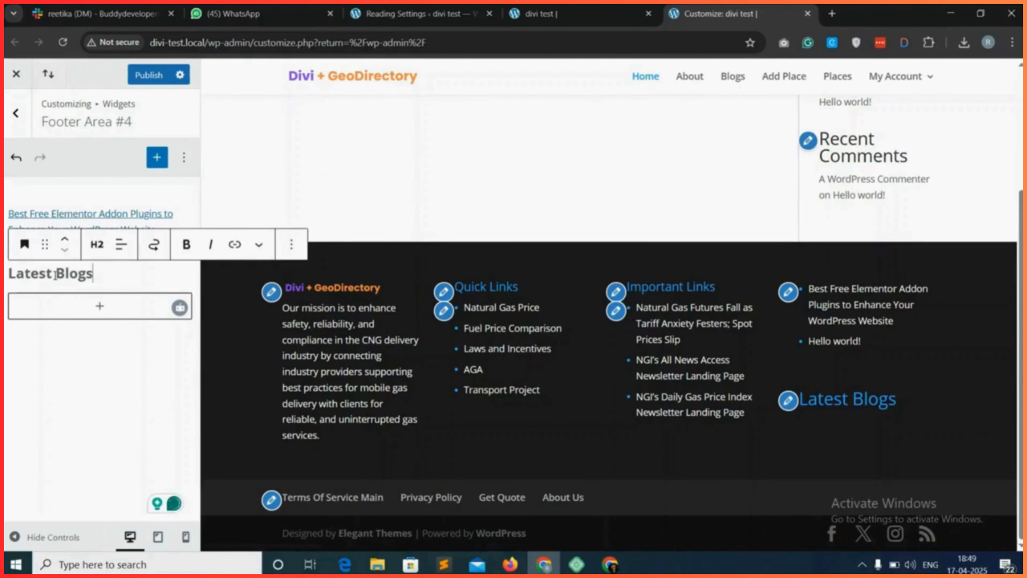
pyautogui.click(98, 245)
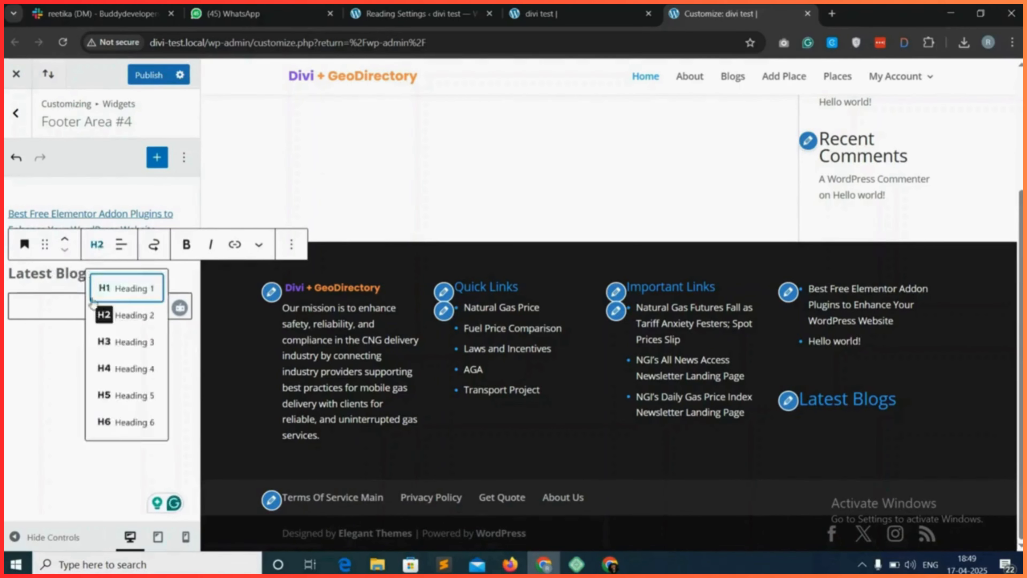
pyautogui.click(127, 368)
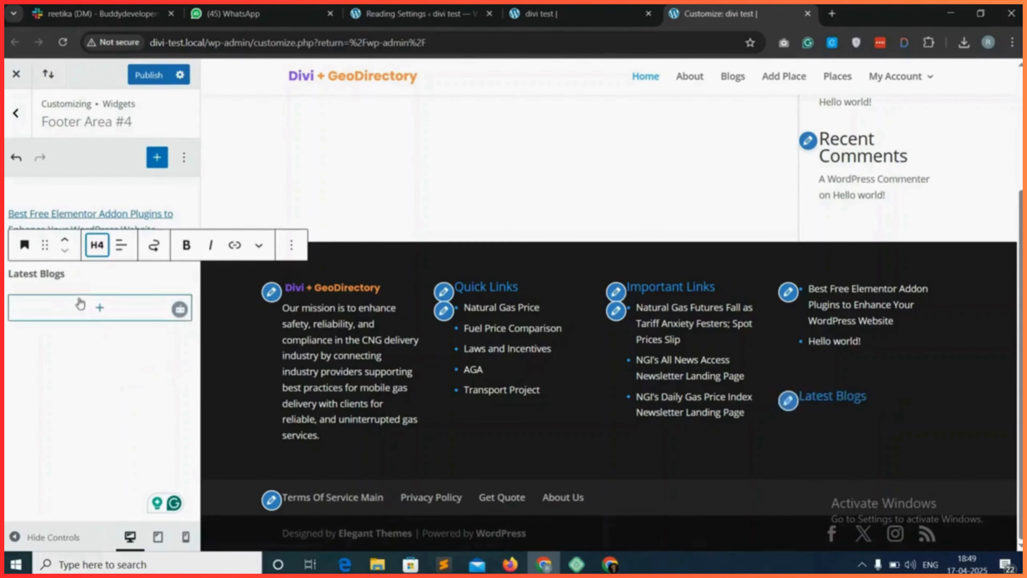
# Move the "Latest Blogs" heading above the latest posts list in Footer Area #4 and publish the changes.
pyautogui.moveTo(44, 245); pyautogui.dragTo(44, 214)
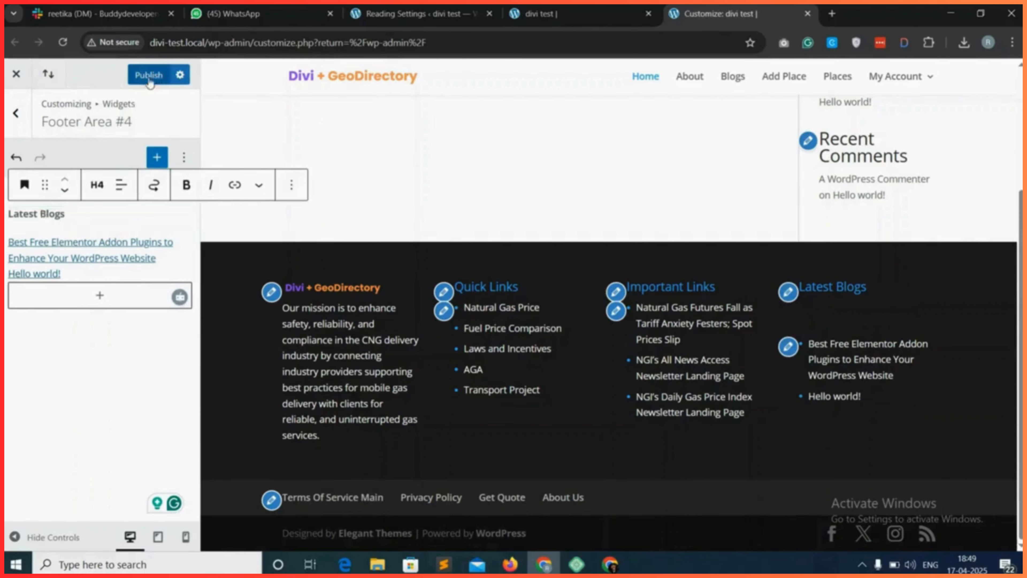
pyautogui.click(149, 79)
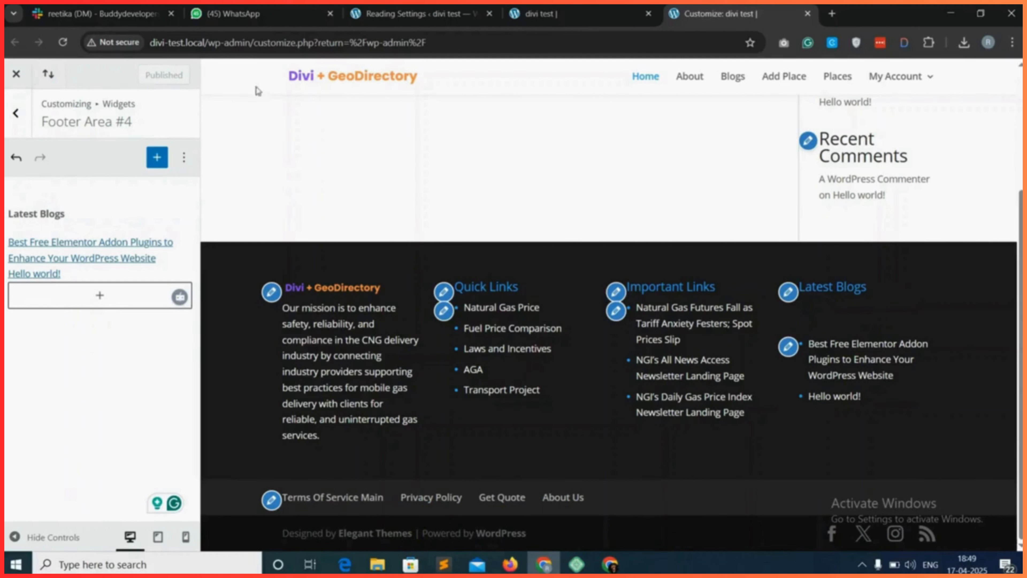
# Reload the live site and check the Latest Blogs column in the footer with the developer tools closed.
pyautogui.click(541, 13)
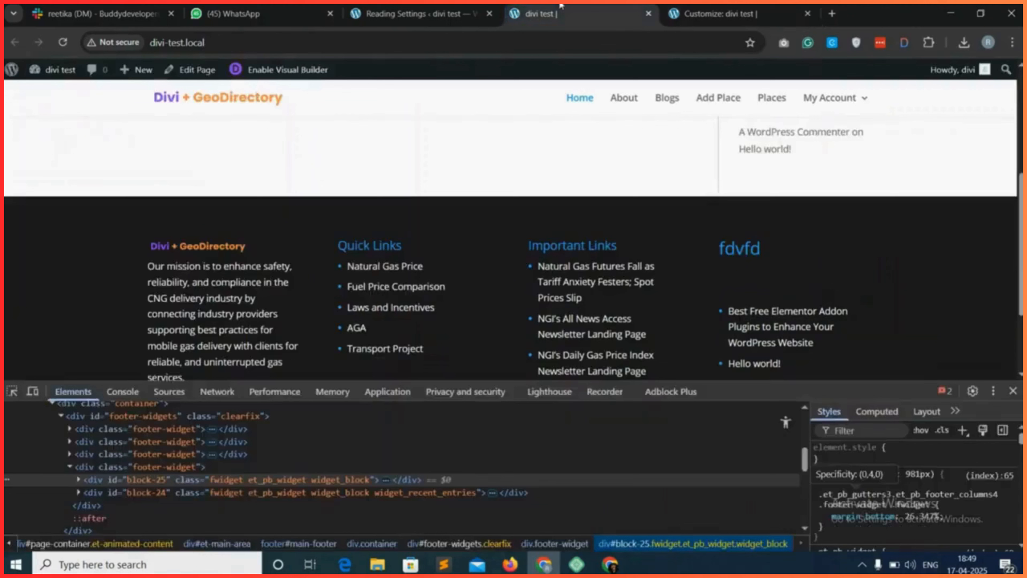
pyautogui.click(63, 42)
pyautogui.click(1012, 390)
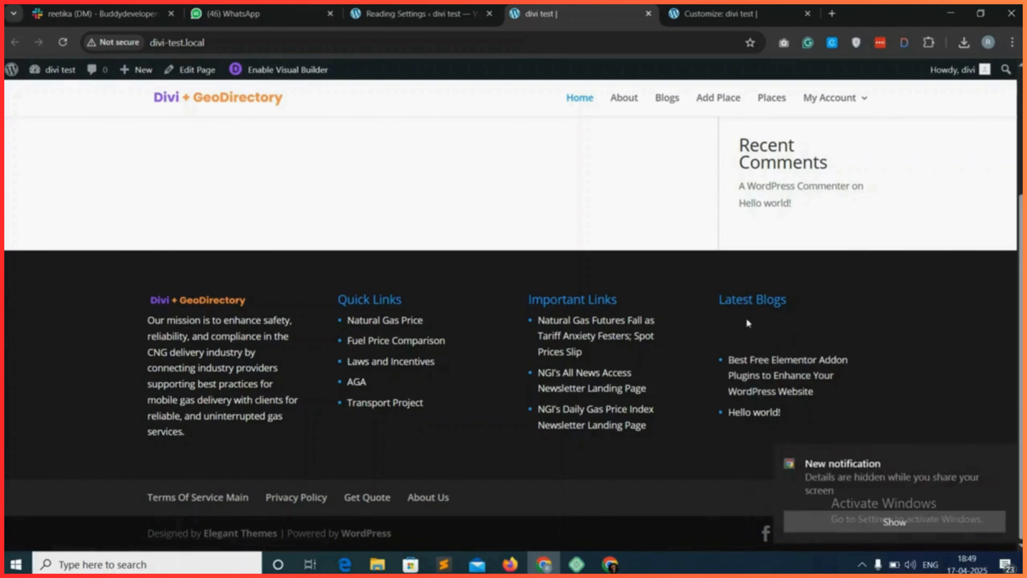
pyautogui.click(1001, 455)
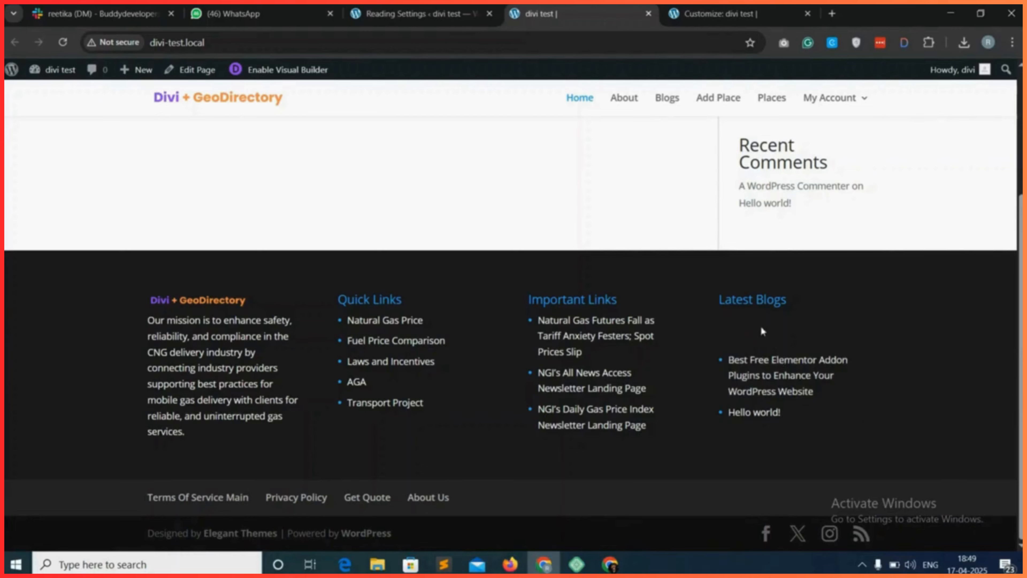
# Inspect the "Latest Blogs" heading block in the fourth footer widget and find the CSS rule controlling its bottom margin.
pyautogui.rightClick(742, 334)
pyautogui.click(788, 534)
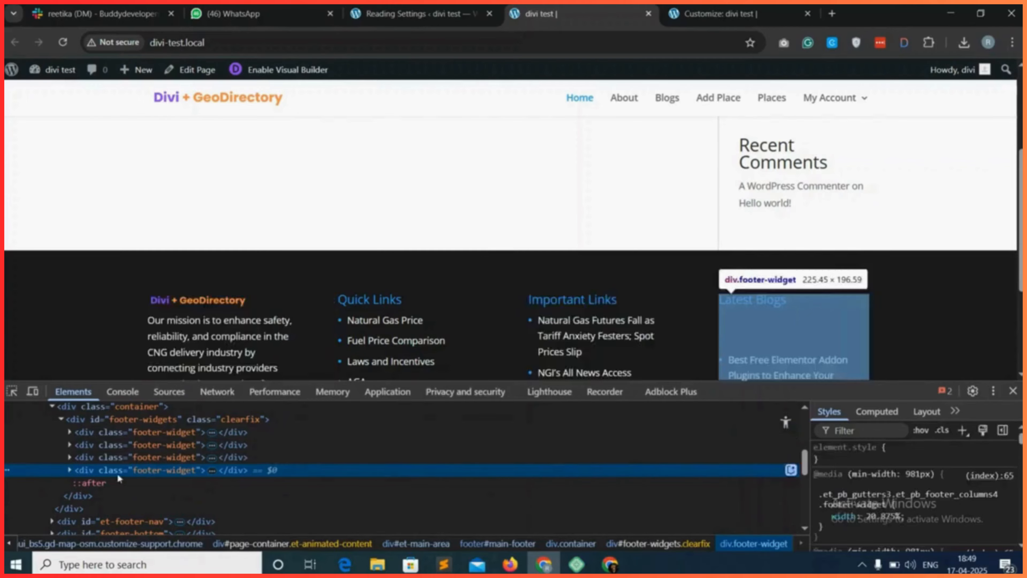
pyautogui.click(70, 471)
pyautogui.click(129, 480)
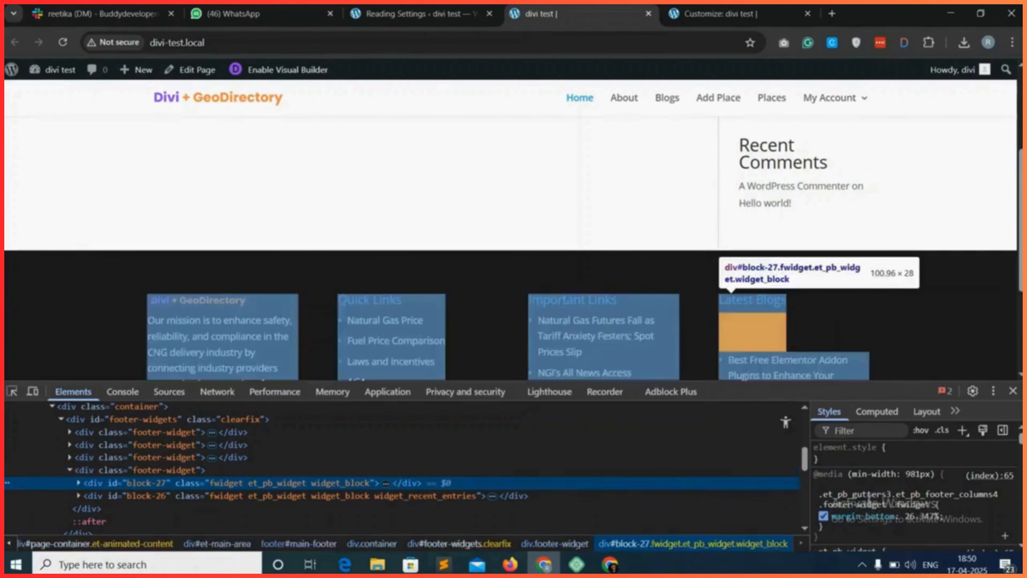
pyautogui.scroll(-1, 824, 485)
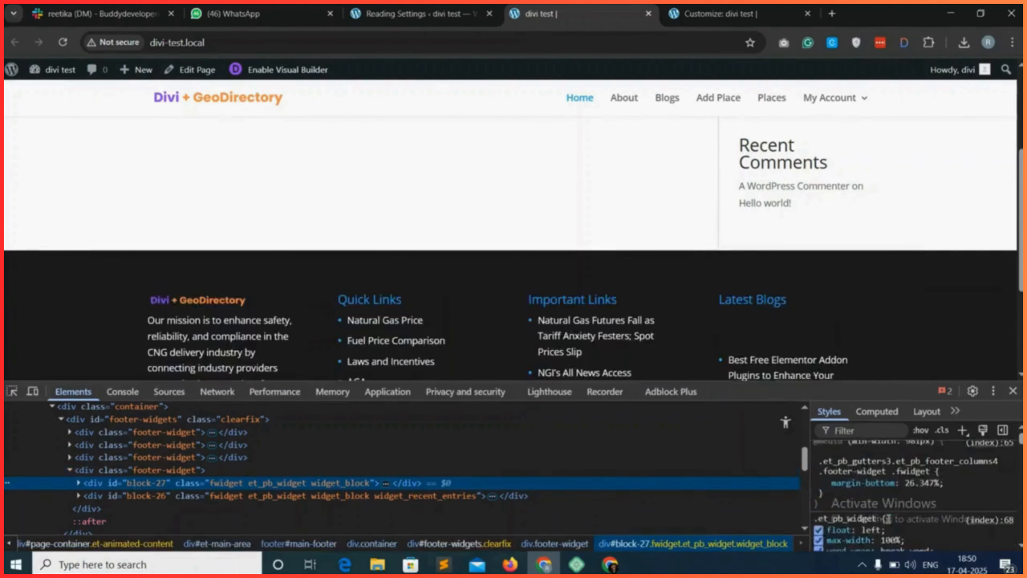
# Override the footer widget rule's margin-bottom with 0 in the inspector and copy the edited CSS rule.
pyautogui.click(823, 481)
pyautogui.click(823, 481)
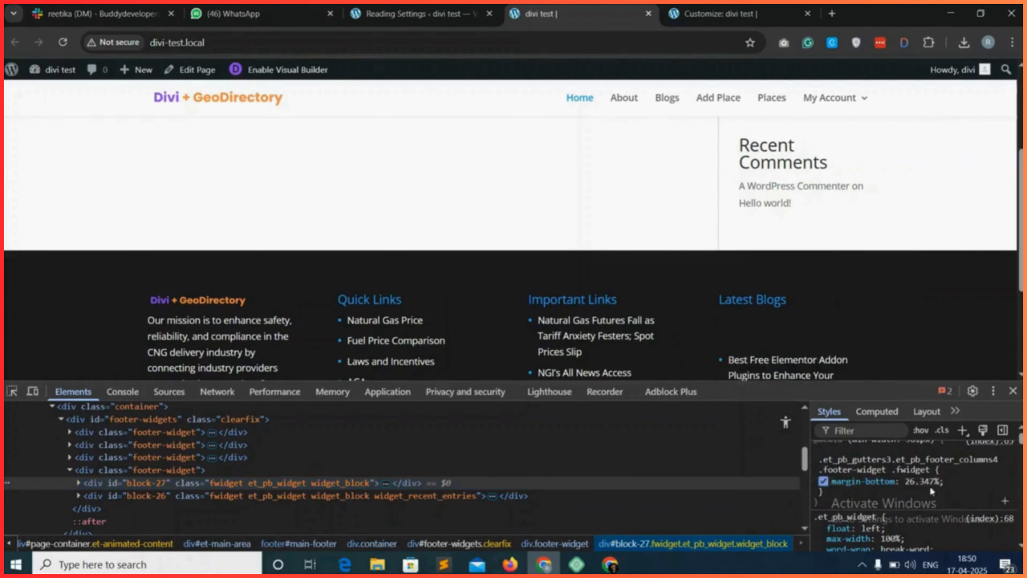
pyautogui.click(921, 482)
pyautogui.write('0')
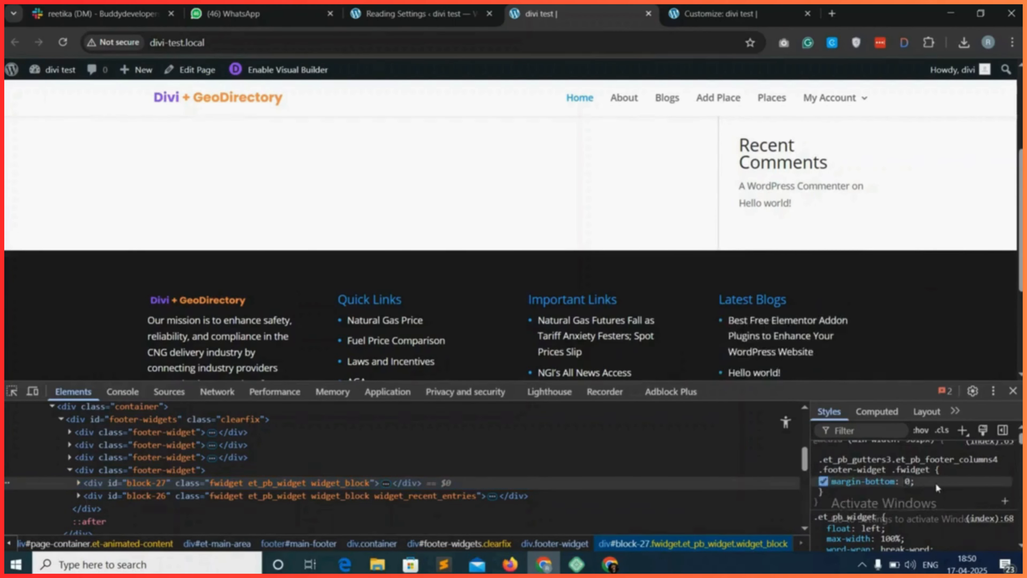
pyautogui.press('Return')
pyautogui.rightClick(860, 471)
pyautogui.click(879, 448)
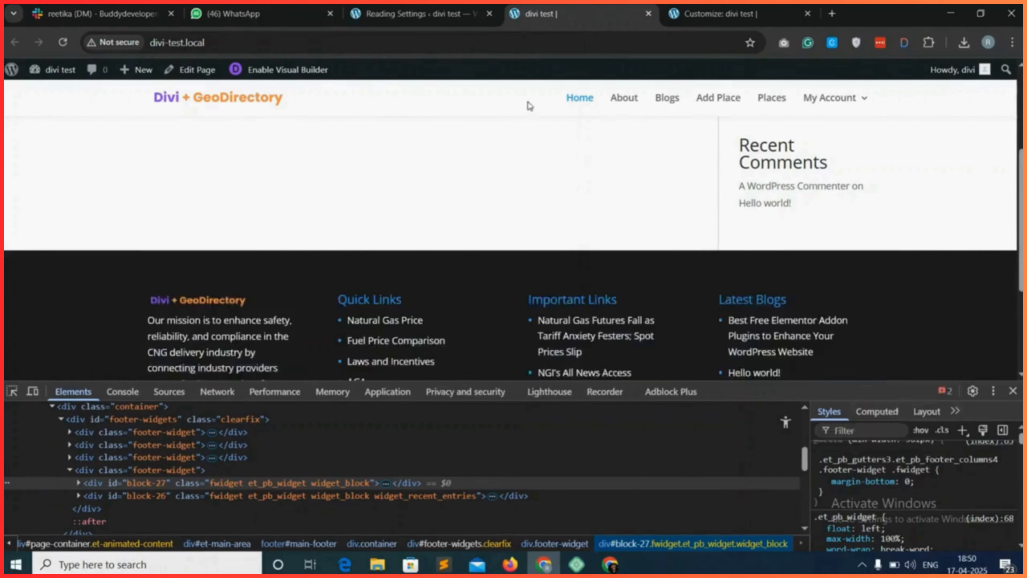
# From the WordPress admin's Reading Settings page, open the theme Customizer in a new browser tab.
pyautogui.click(418, 12)
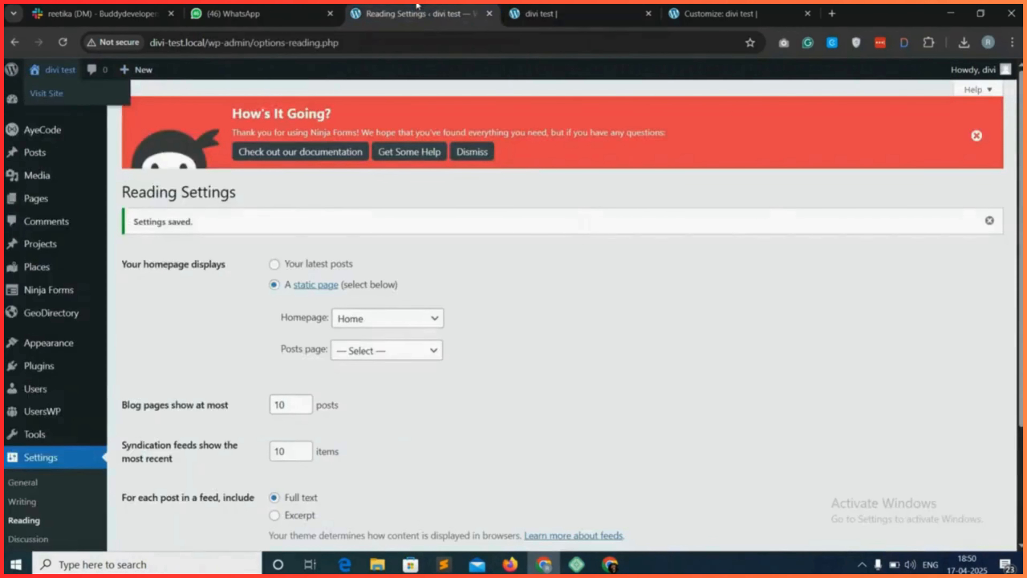
pyautogui.moveTo(67, 349)
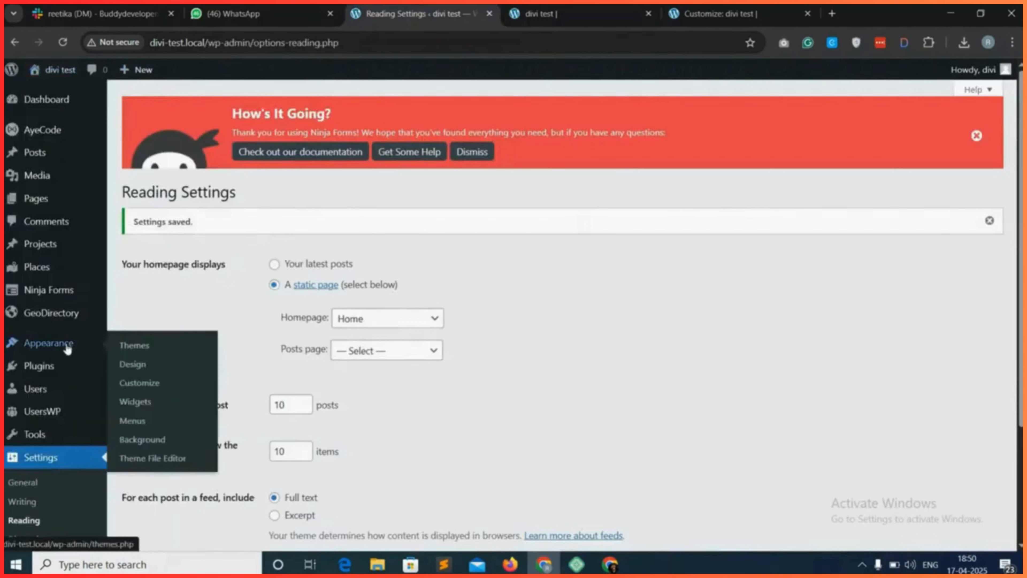
pyautogui.rightClick(154, 384)
pyautogui.click(210, 199)
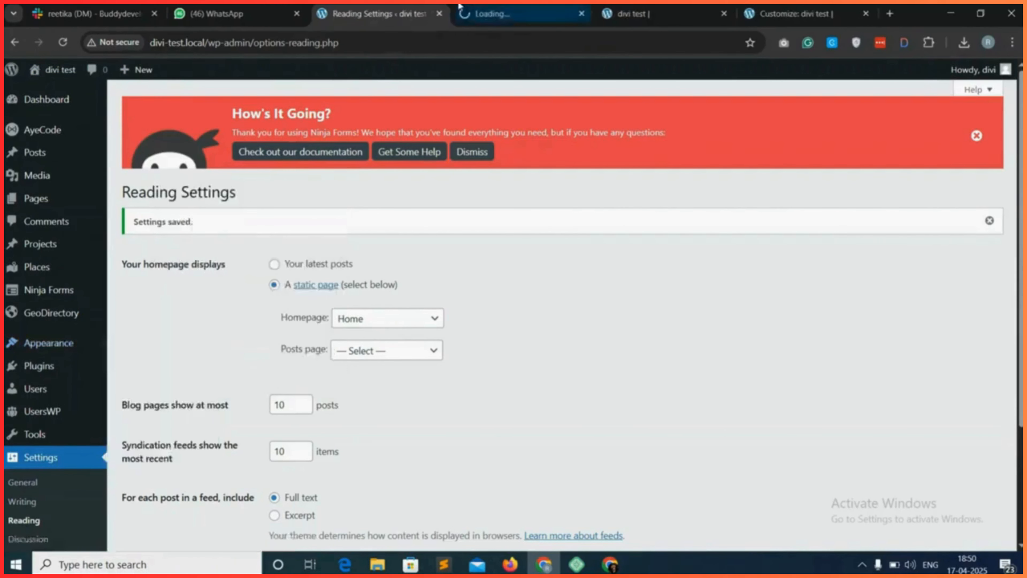
pyautogui.click(460, 7)
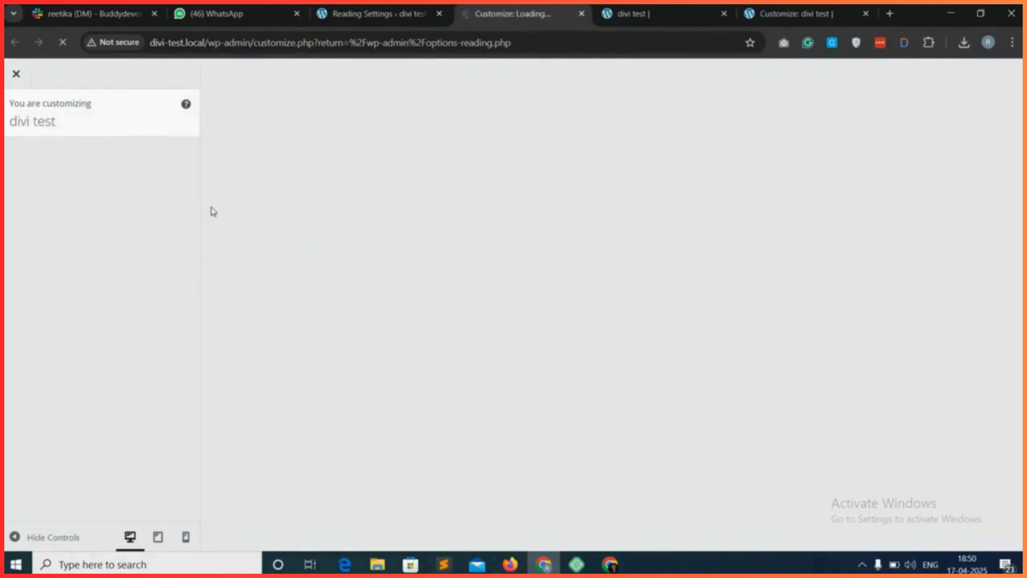
# Paste the copied footer widget rule with margin-bottom: 0 into the Customizer's Additional CSS and publish it.
pyautogui.scroll(-1, 119, 420)
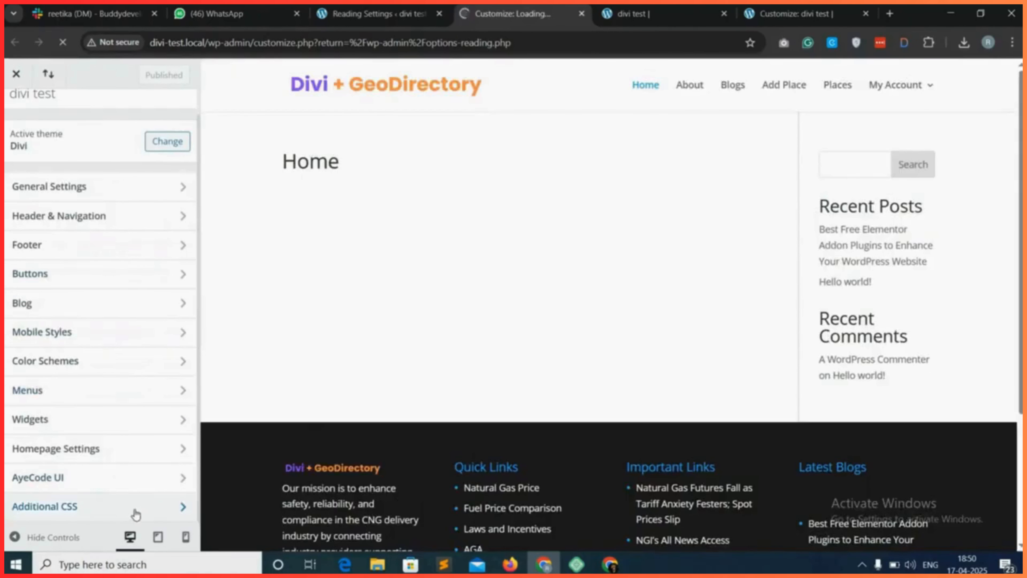
pyautogui.click(131, 512)
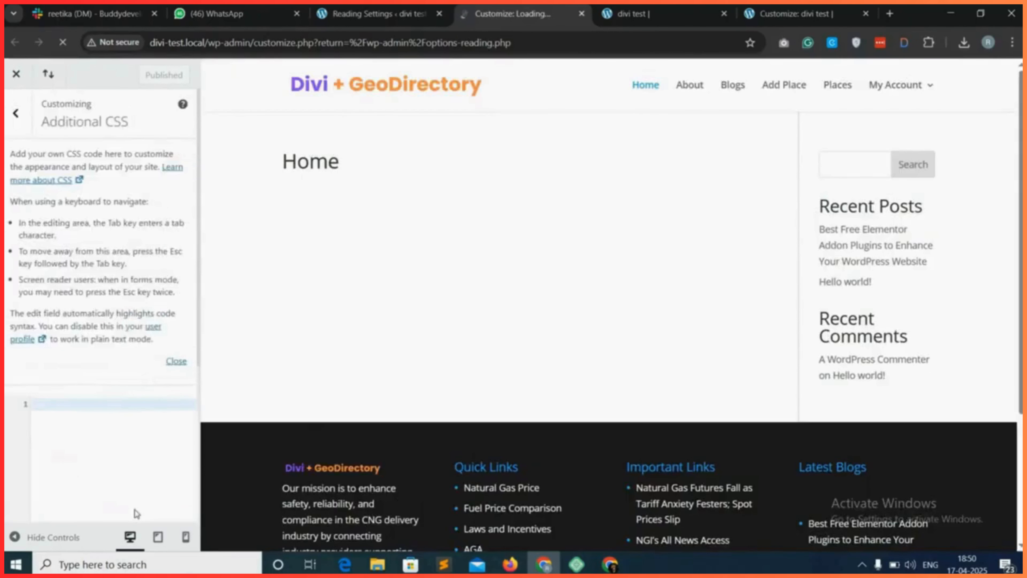
pyautogui.hotkey('ctrl', 'v')
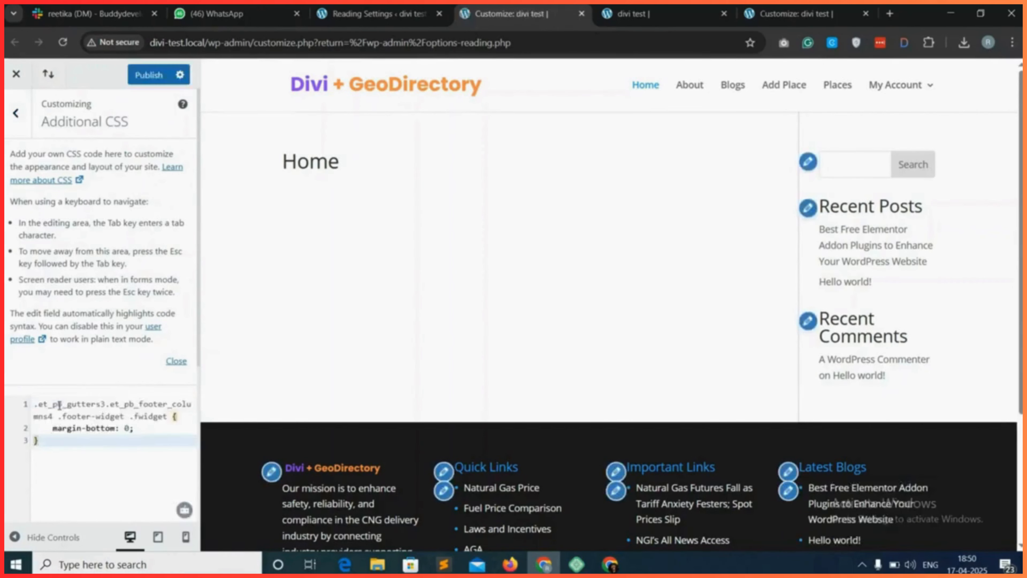
pyautogui.click(148, 76)
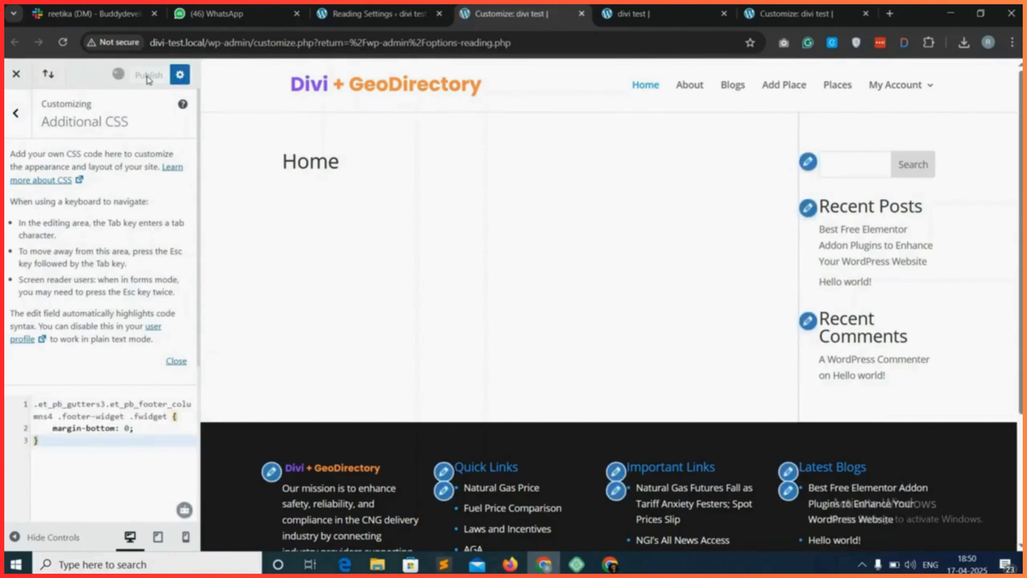
# Reload the live site, close the developer tools, and review the footer columns and the bottom footer menu.
pyautogui.click(649, 6)
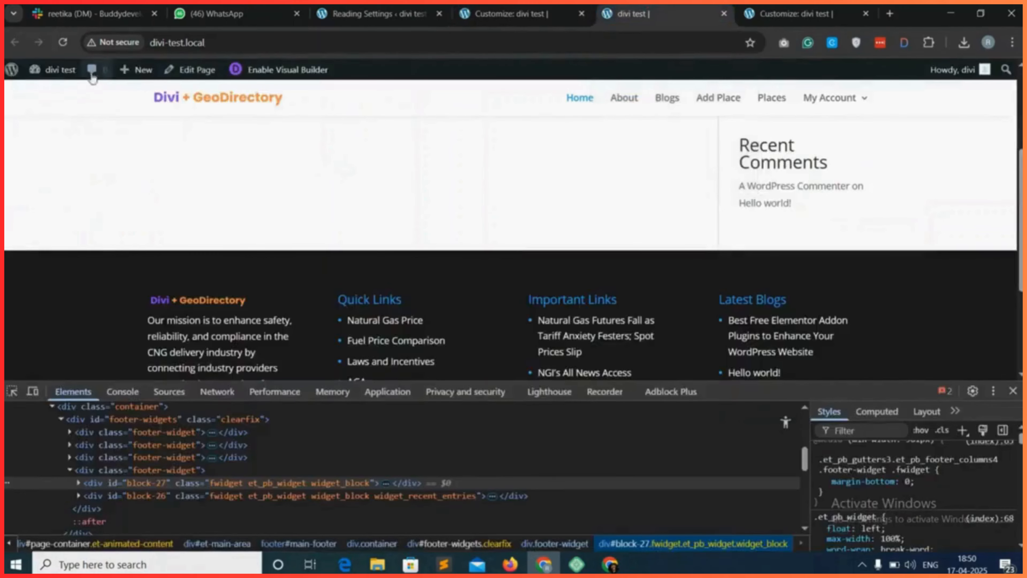
pyautogui.click(62, 42)
pyautogui.click(1012, 391)
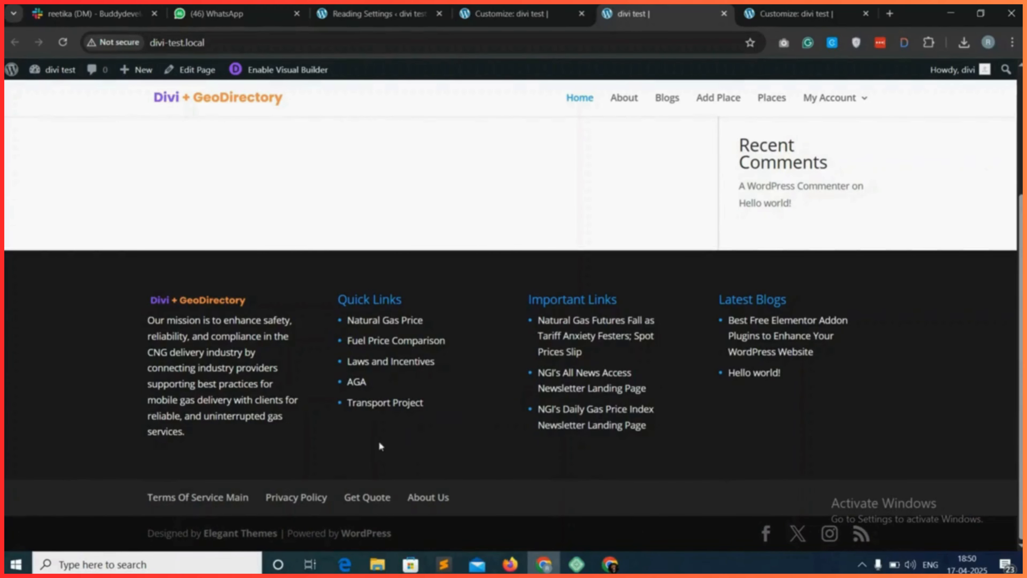
pyautogui.moveTo(139, 497); pyautogui.dragTo(498, 494)
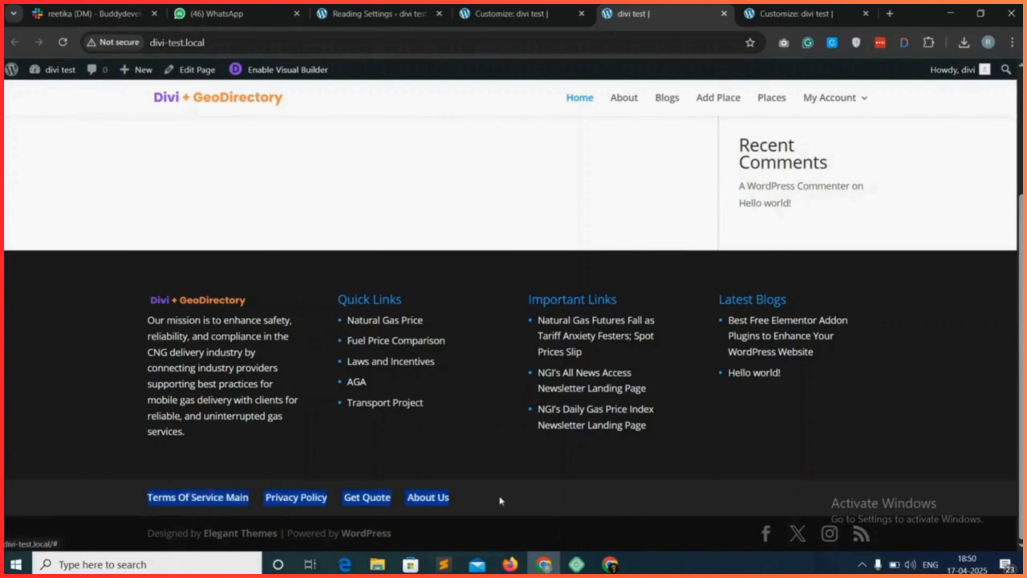
pyautogui.click(499, 494)
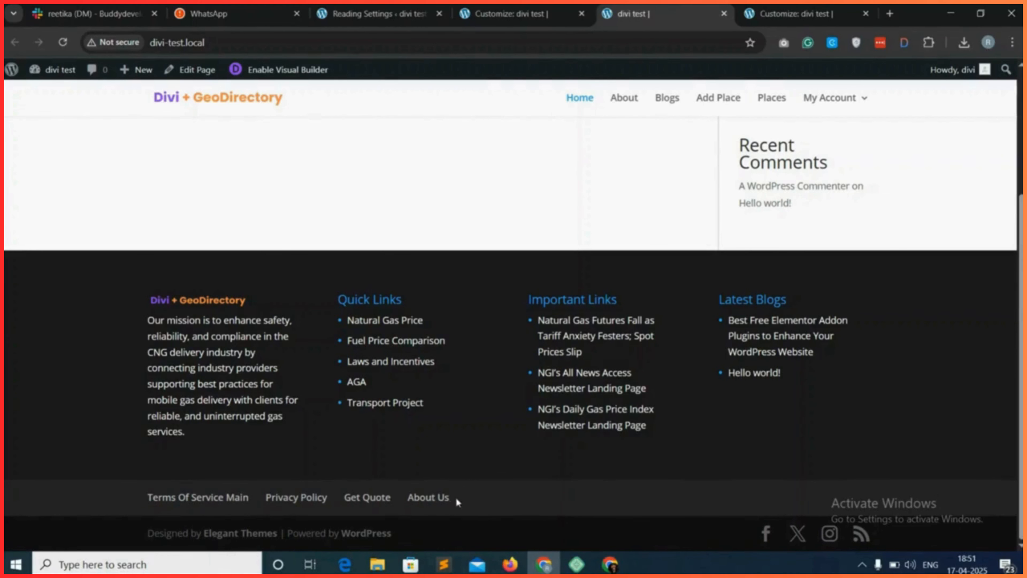
pyautogui.moveTo(456, 501); pyautogui.dragTo(138, 498)
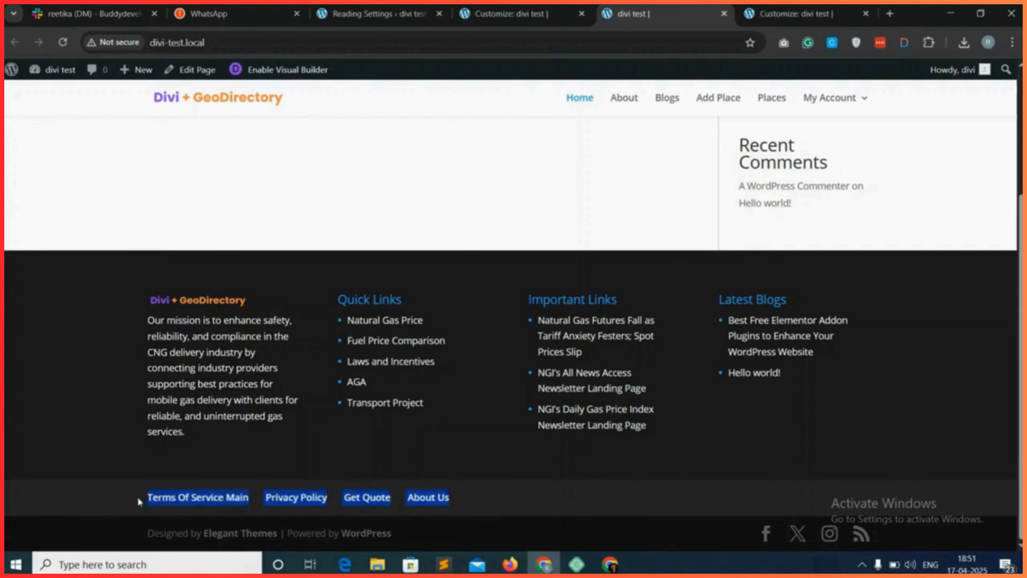
pyautogui.click(140, 500)
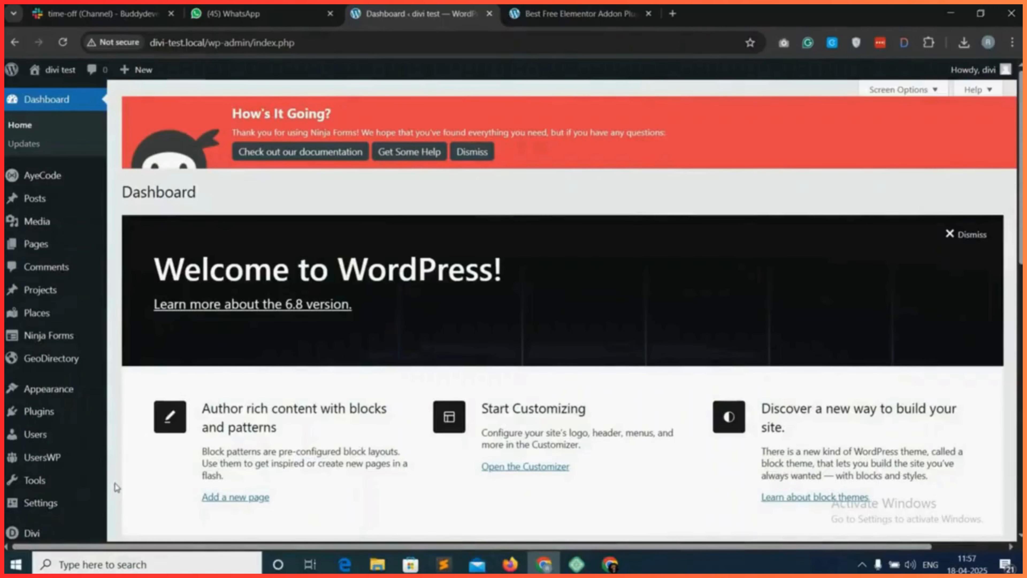
# In the Reading settings, make the homepage display a static page, choose Home as that page, and save the changes.
pyautogui.scroll(-1, 116, 487)
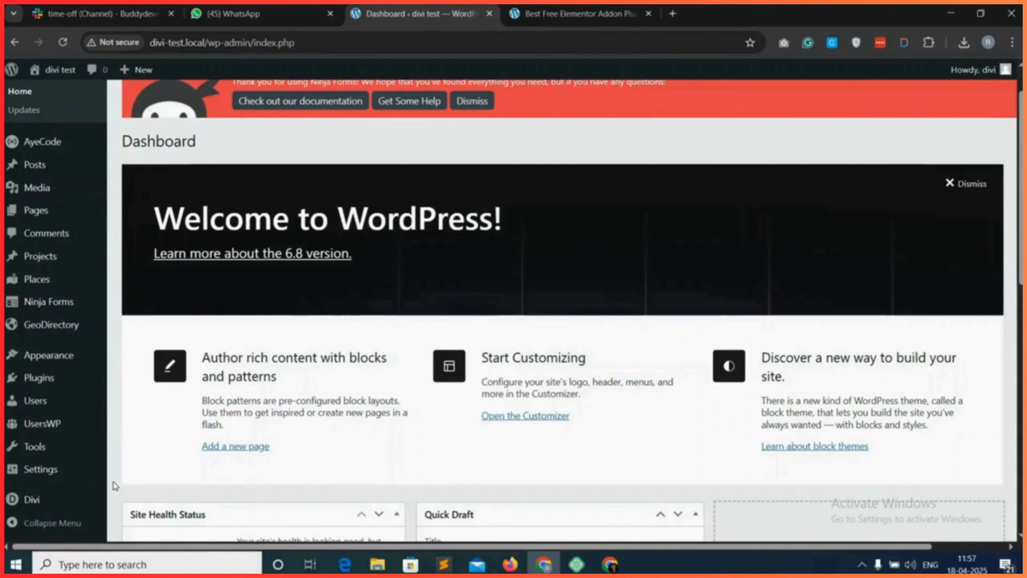
pyautogui.moveTo(25, 475)
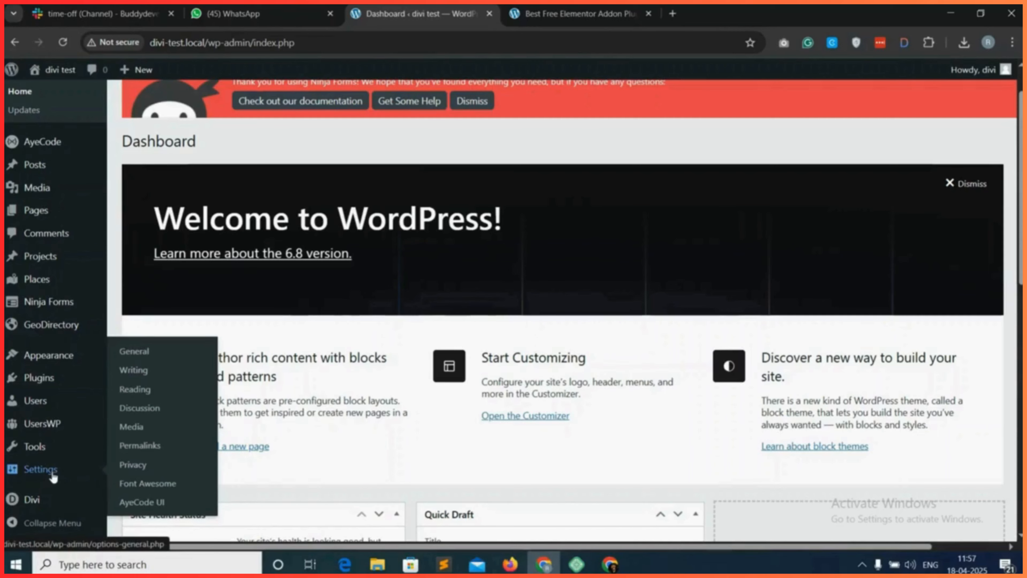
pyautogui.click(139, 395)
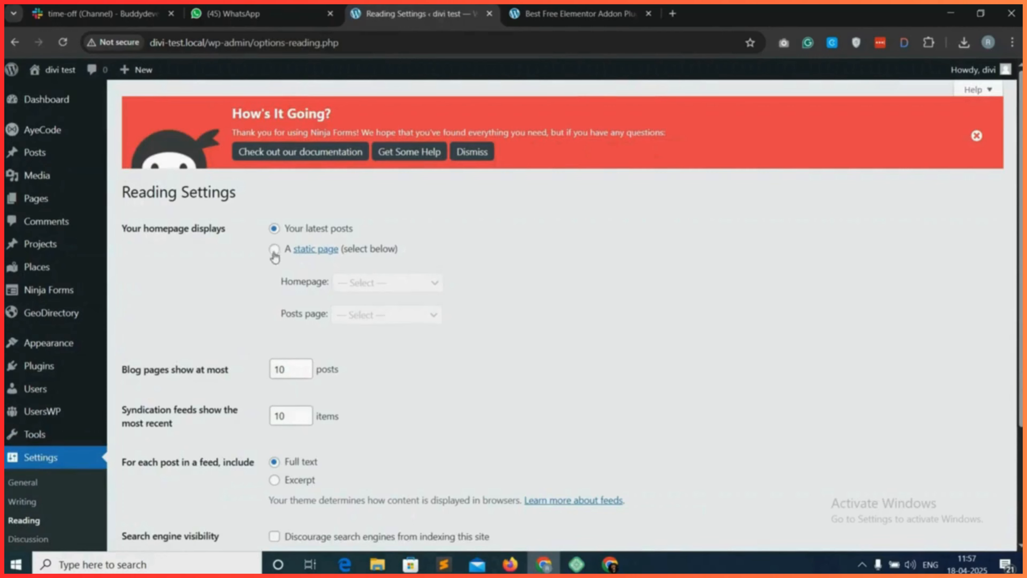
pyautogui.click(275, 251)
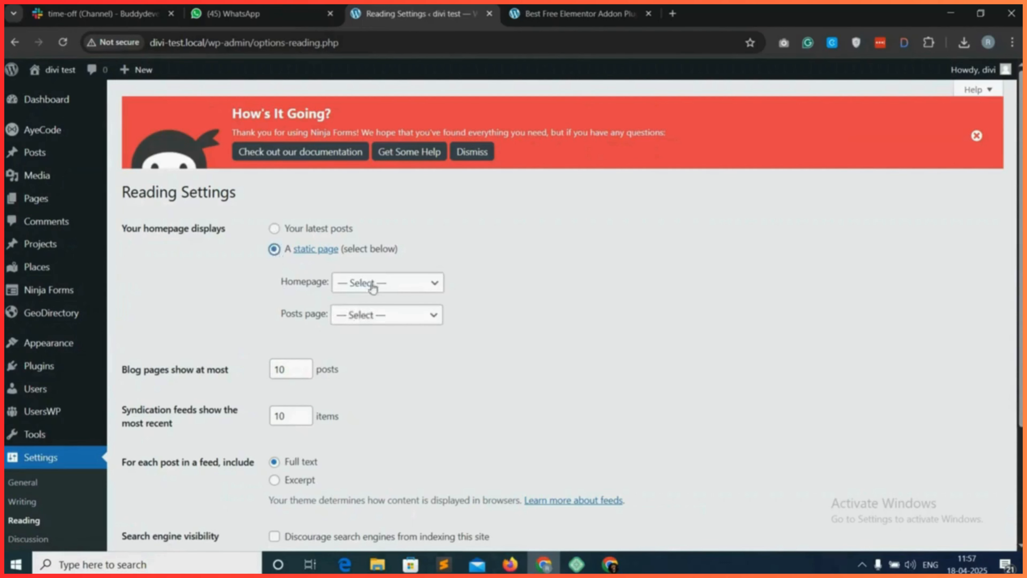
pyautogui.click(382, 285)
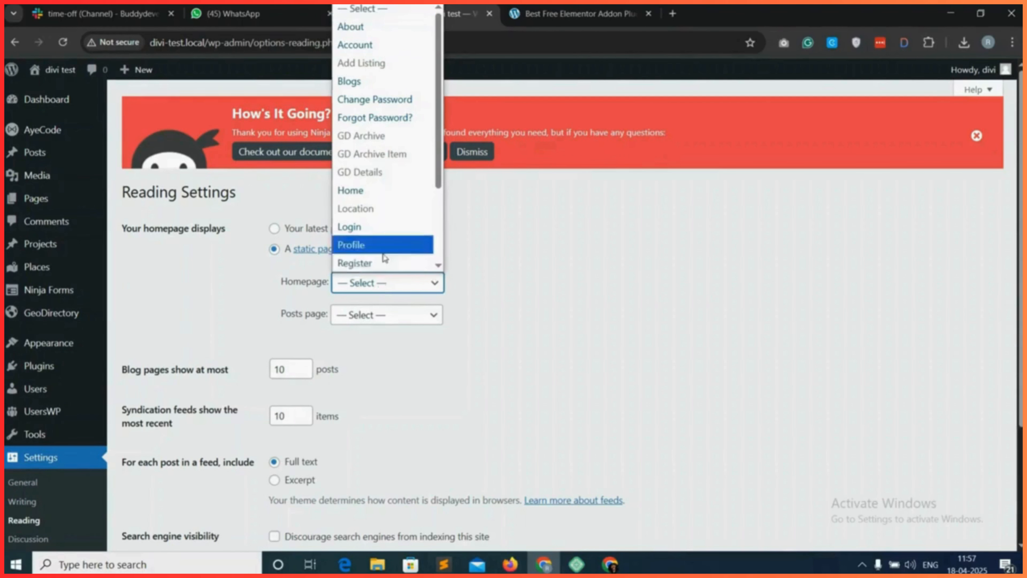
pyautogui.scroll(-3, 383, 243)
pyautogui.scroll(2, 381, 250)
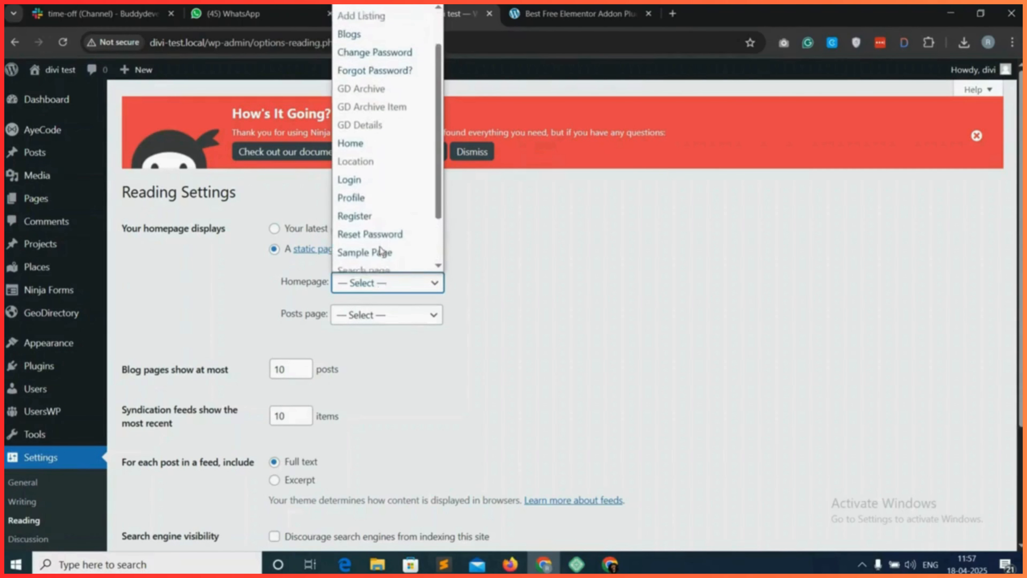
pyautogui.click(365, 146)
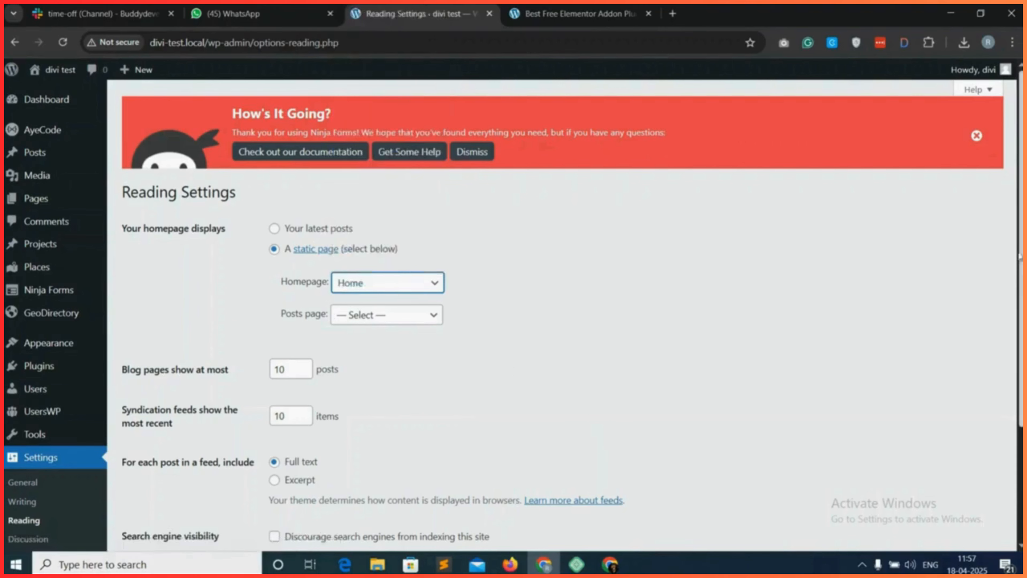
pyautogui.scroll(-4, 487, 409)
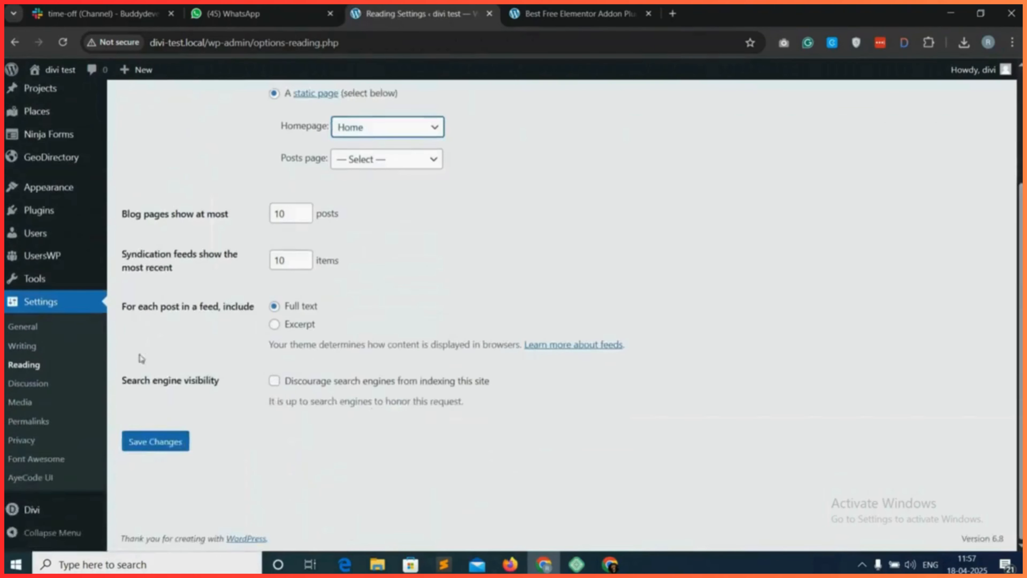
pyautogui.click(162, 444)
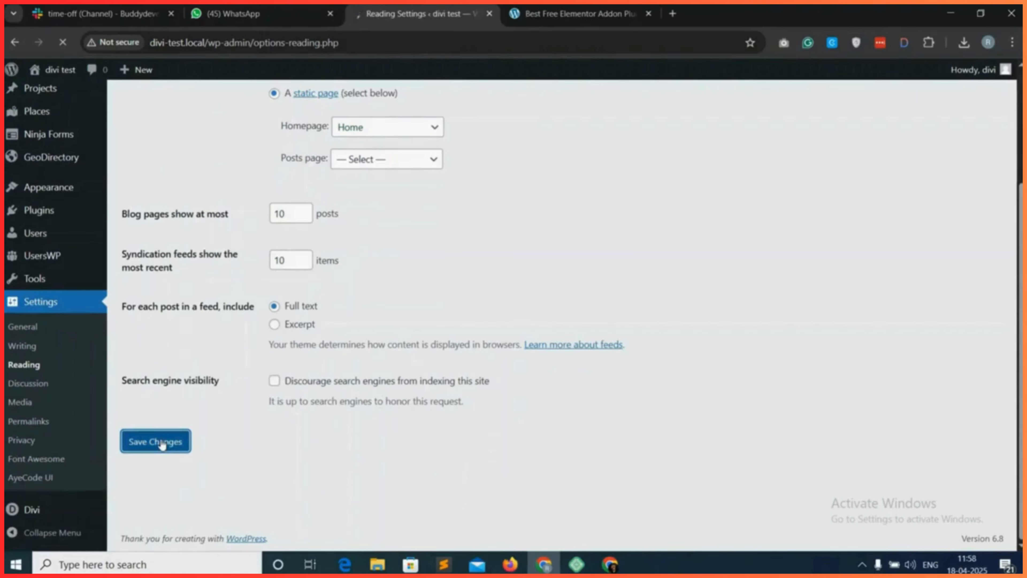
# From the list of all pages, open Home in the Divi builder in a new browser tab and start building from scratch.
pyautogui.moveTo(57, 200)
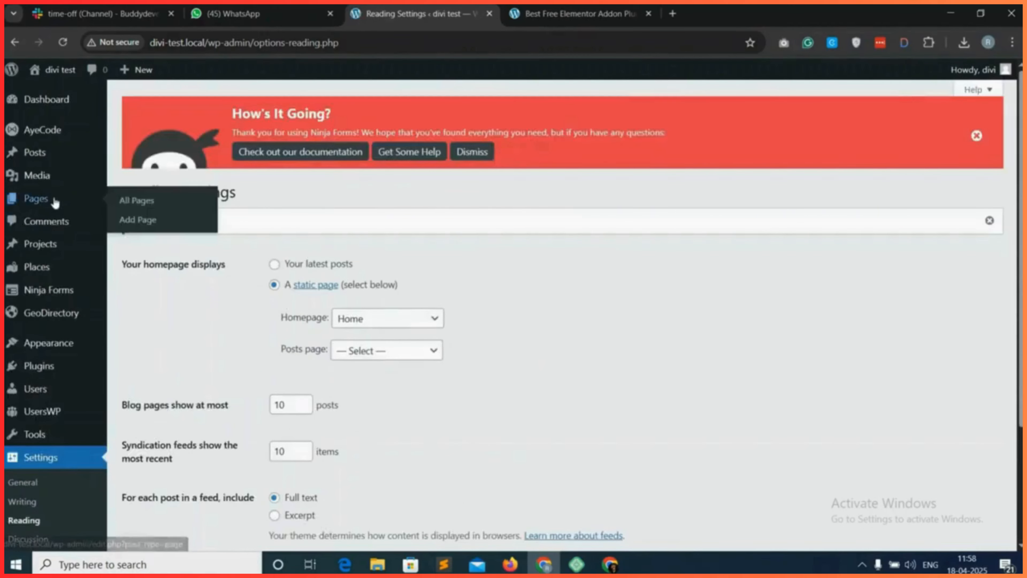
pyautogui.click(151, 201)
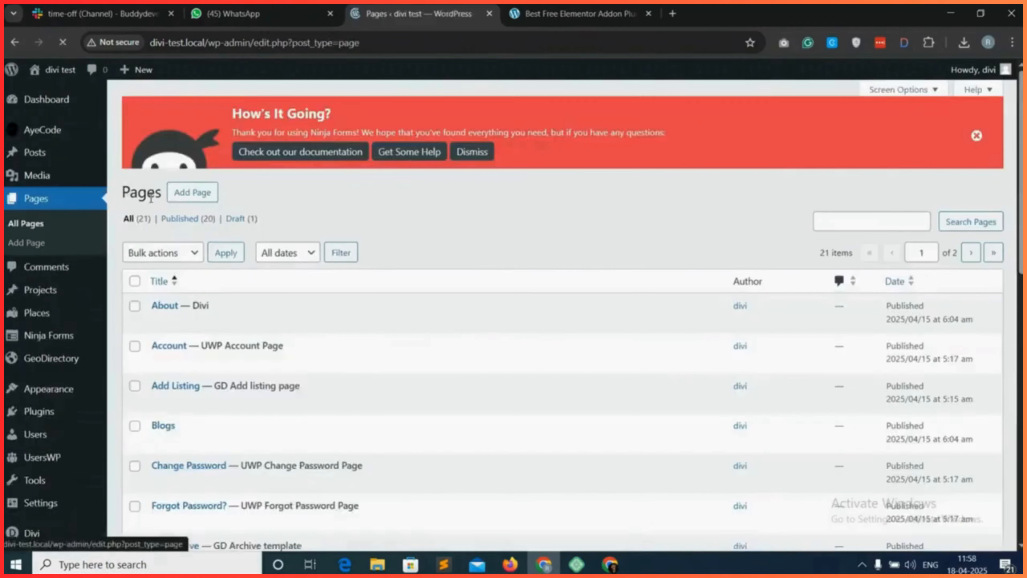
pyautogui.scroll(-7, 218, 397)
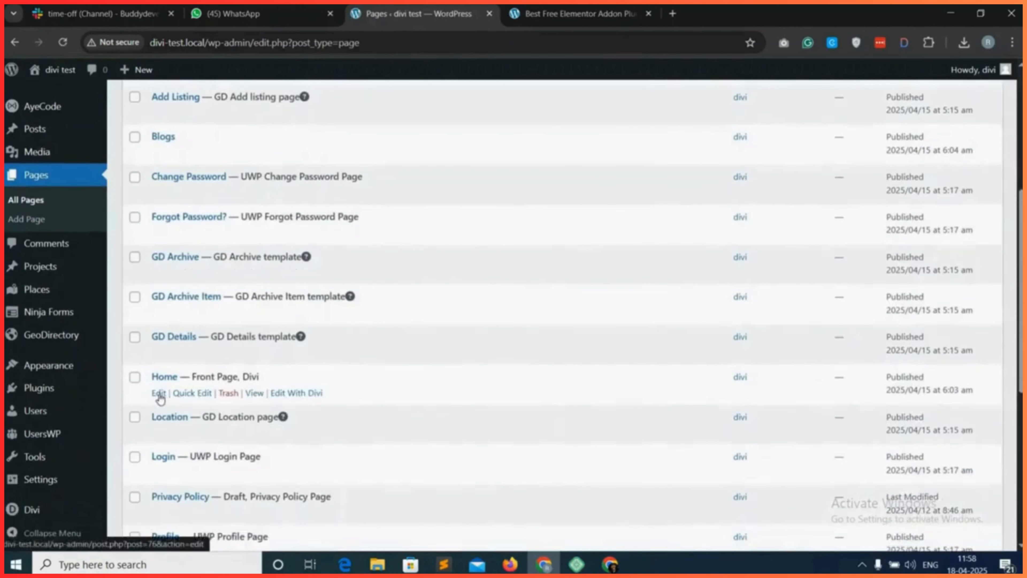
pyautogui.rightClick(299, 400)
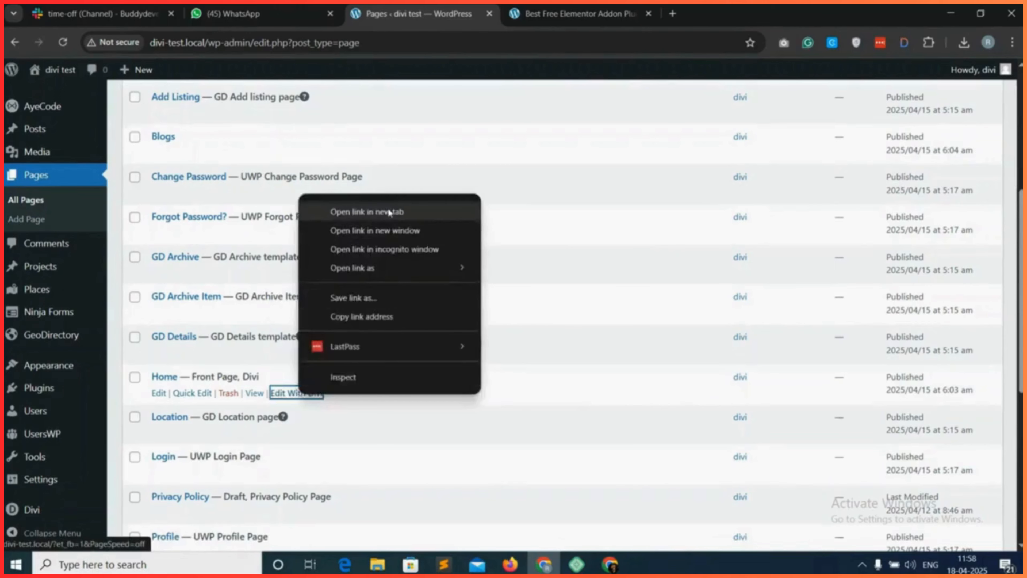
pyautogui.click(404, 211)
pyautogui.click(566, 14)
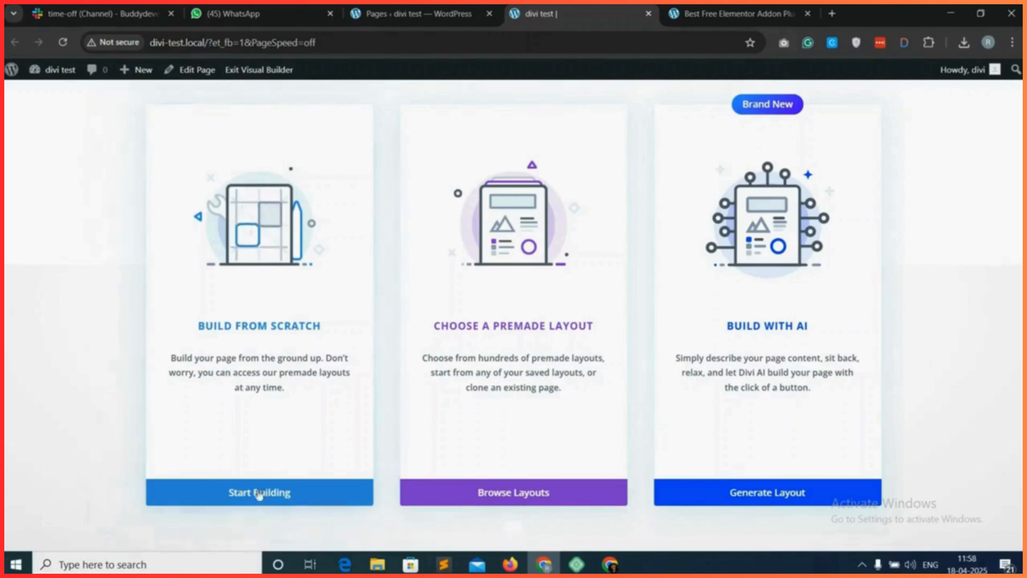
pyautogui.click(284, 497)
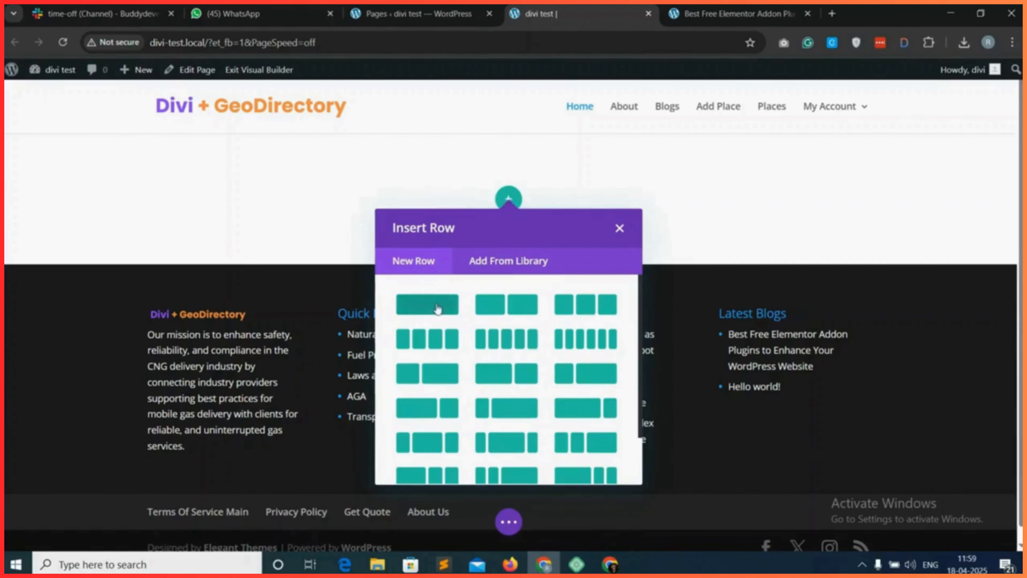
# Insert a single-column row with a Heading module and set the heading text to "Search a best property".
pyautogui.click(425, 312)
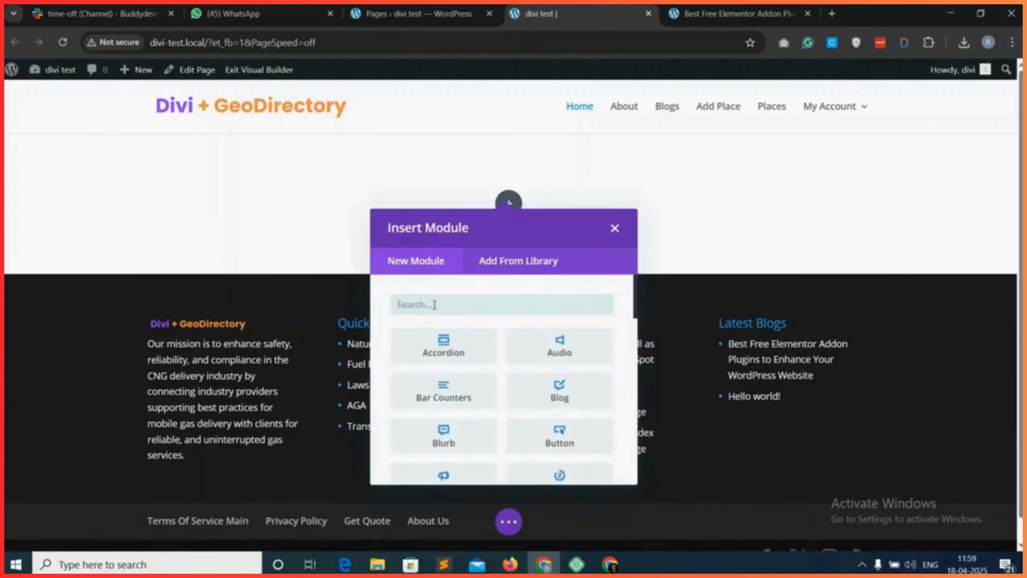
pyautogui.write('head')
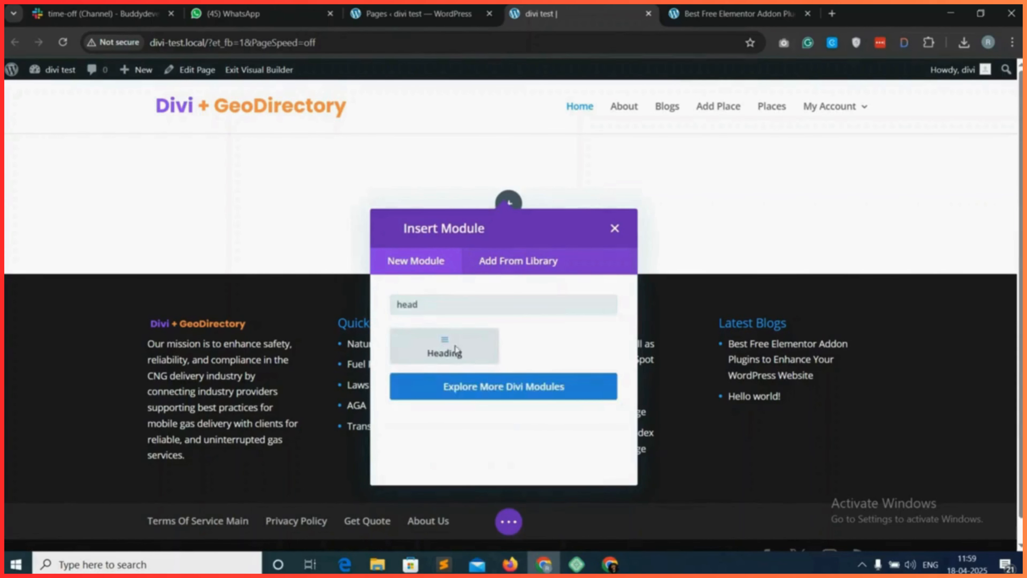
pyautogui.click(455, 348)
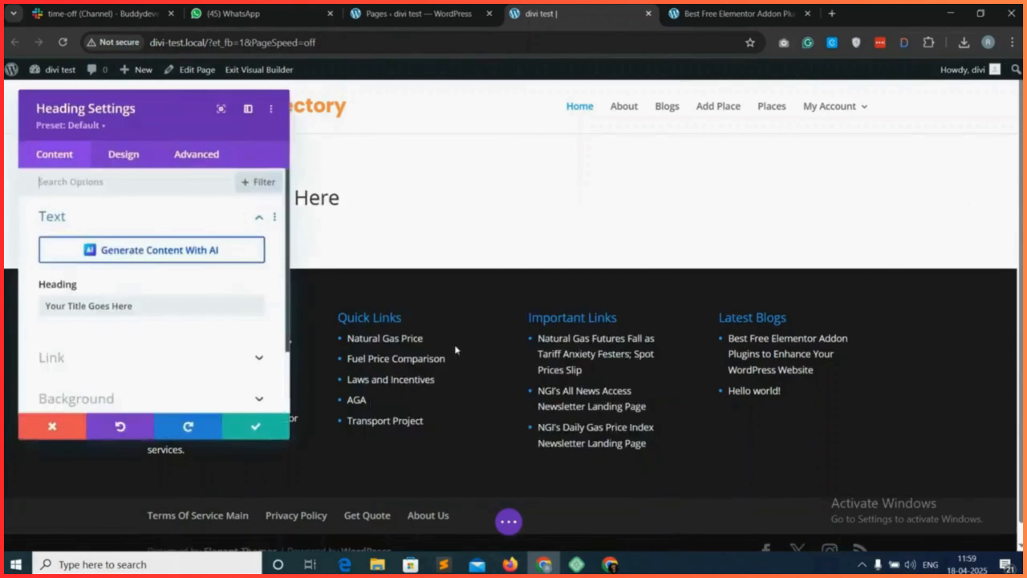
pyautogui.tripleClick(106, 303)
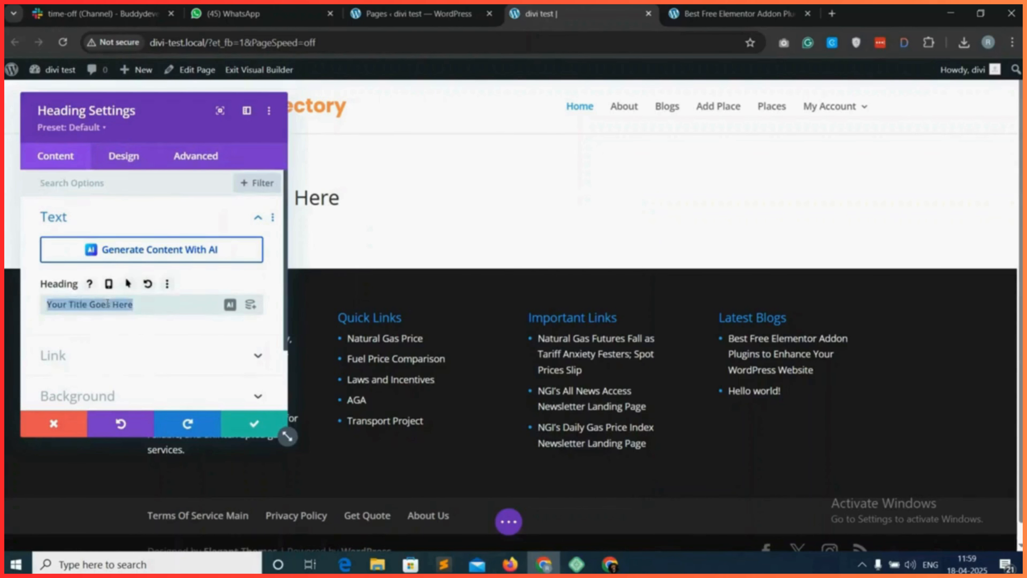
pyautogui.write('Search a best property')
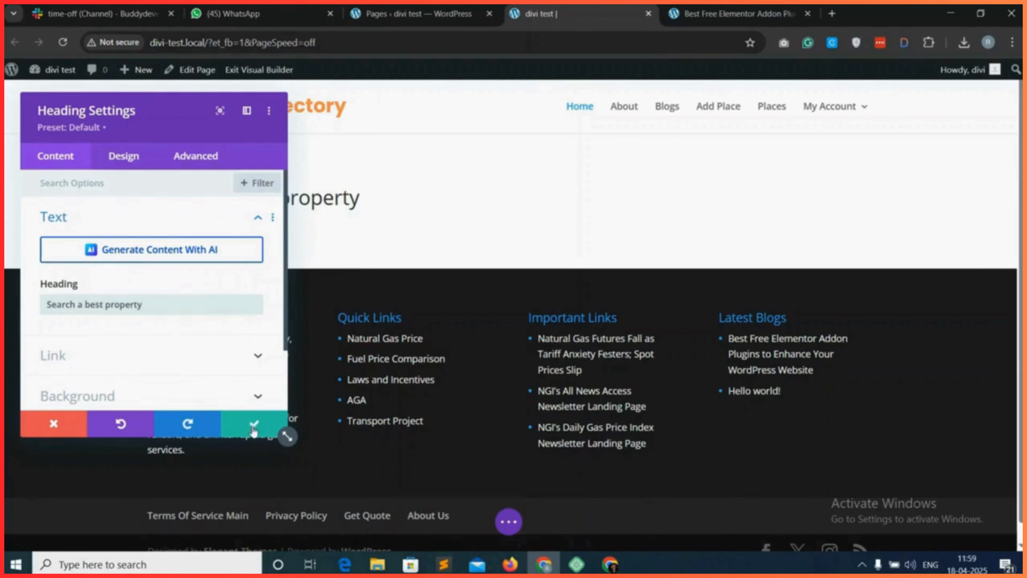
# In the heading's design settings, set the heading font weight to Semi Bold.
pyautogui.click(133, 162)
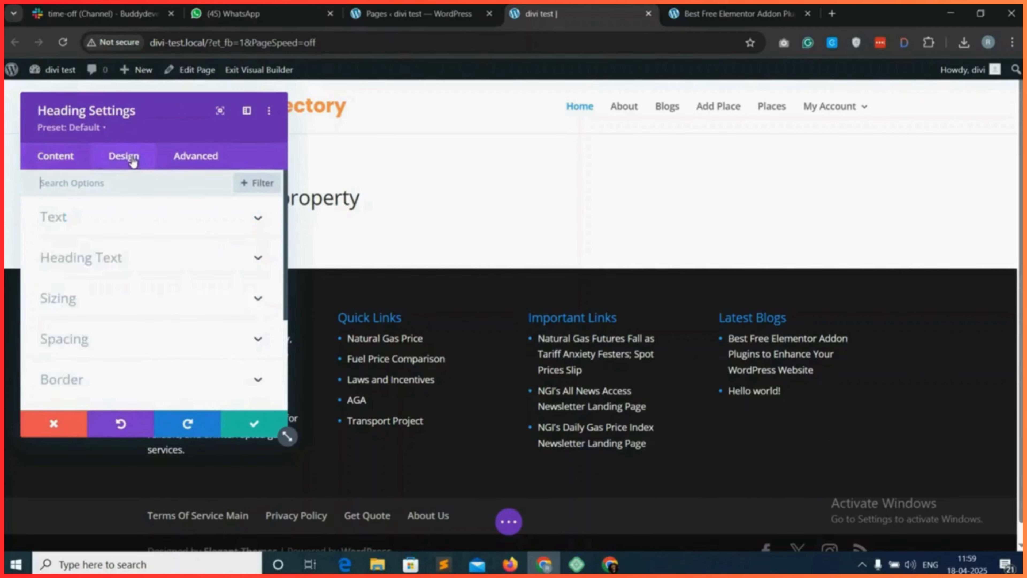
pyautogui.click(169, 260)
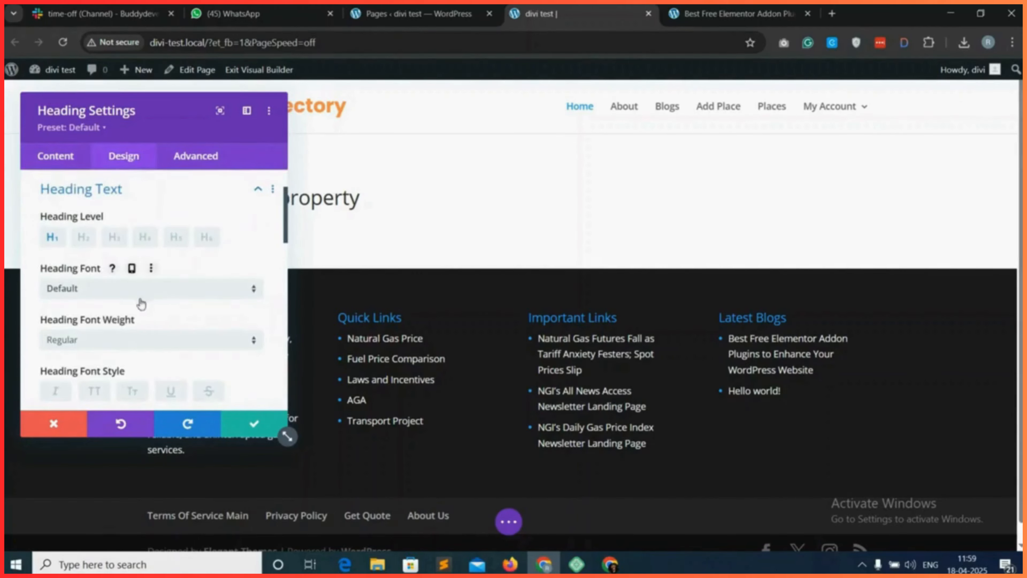
pyautogui.scroll(-2, 138, 302)
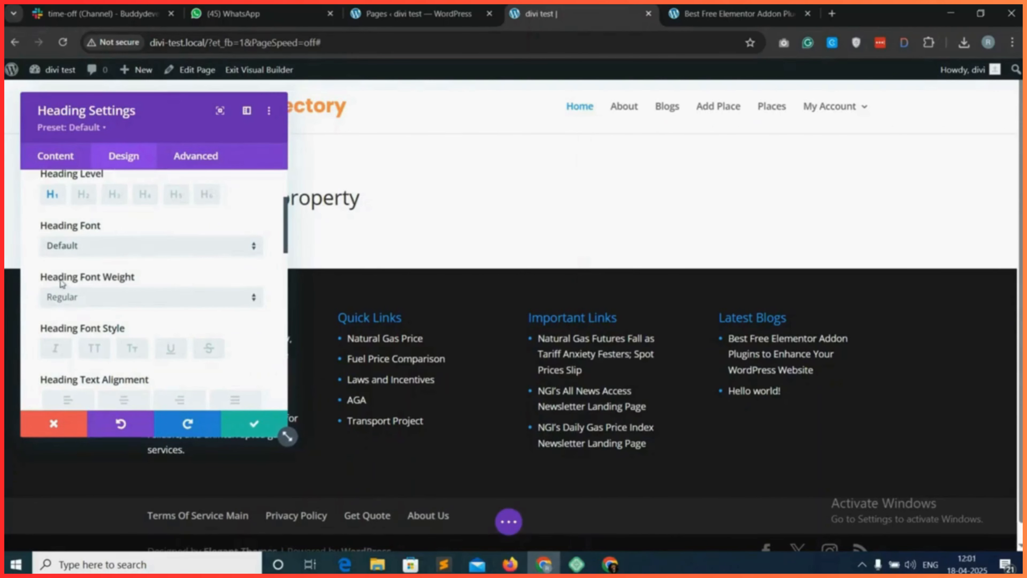
pyautogui.click(127, 298)
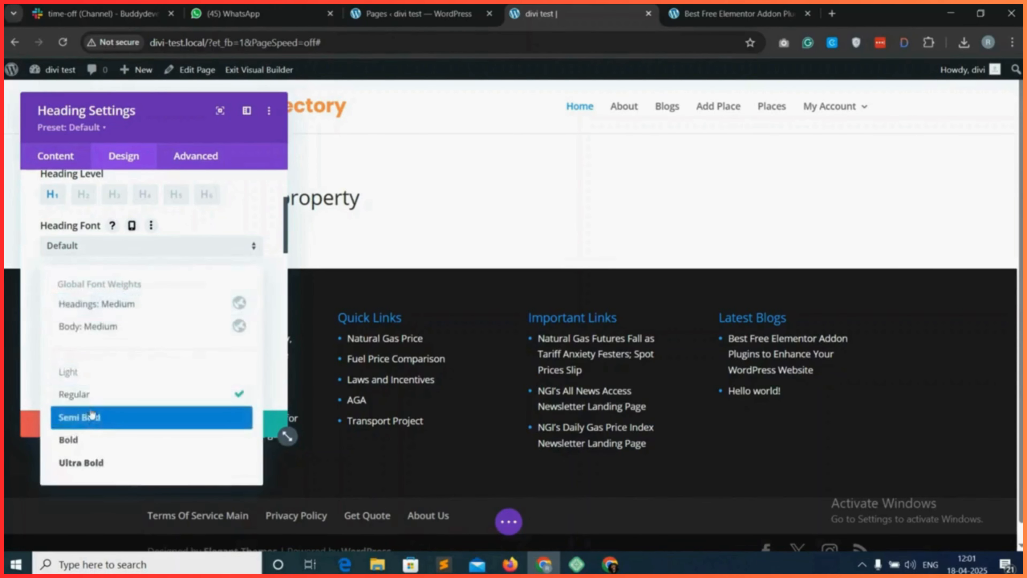
pyautogui.click(106, 421)
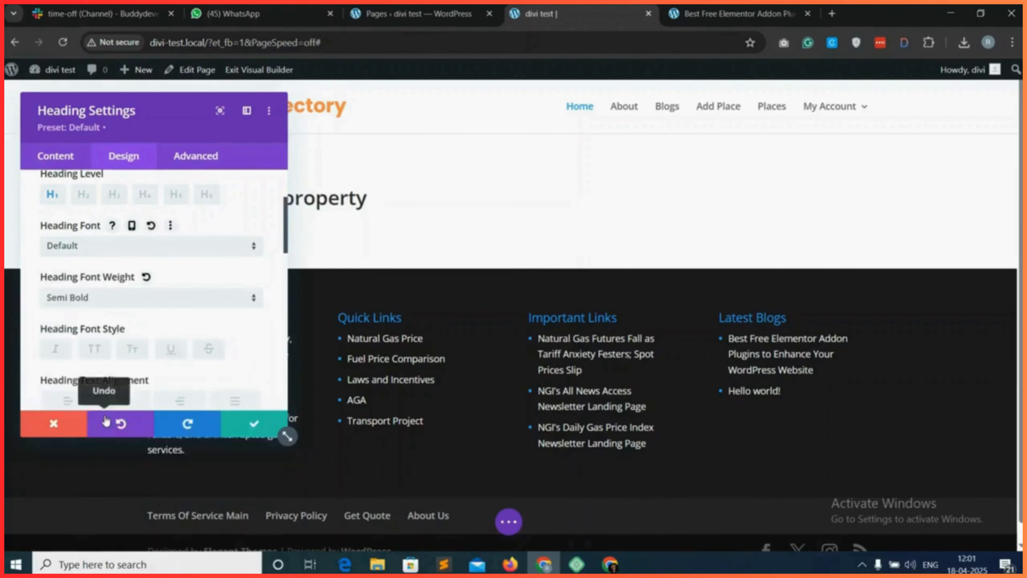
# Center the heading text and set its text size to 50px.
pyautogui.scroll(-1, 181, 368)
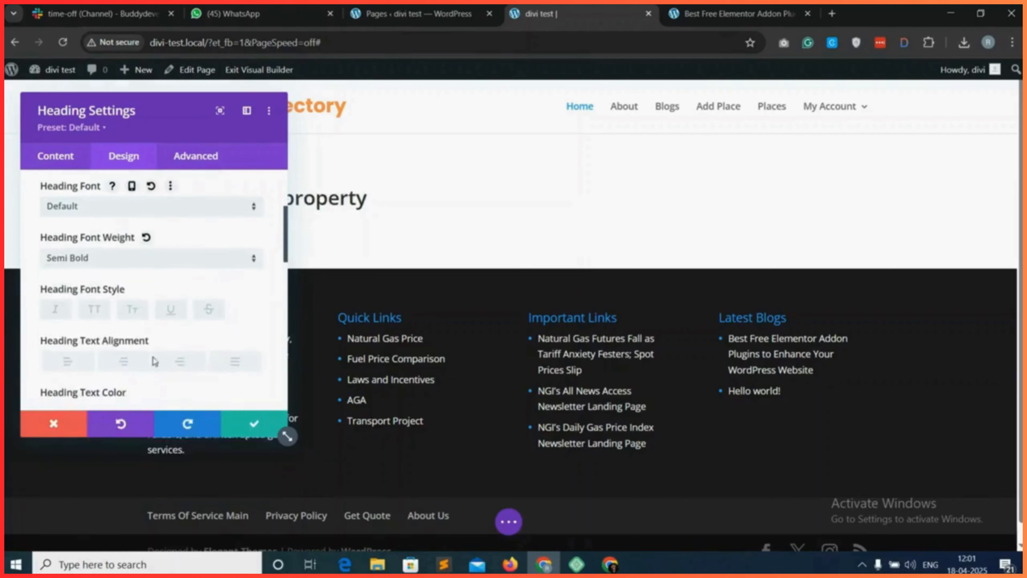
pyautogui.click(125, 360)
pyautogui.scroll(-1, 126, 362)
pyautogui.scroll(-3, 182, 344)
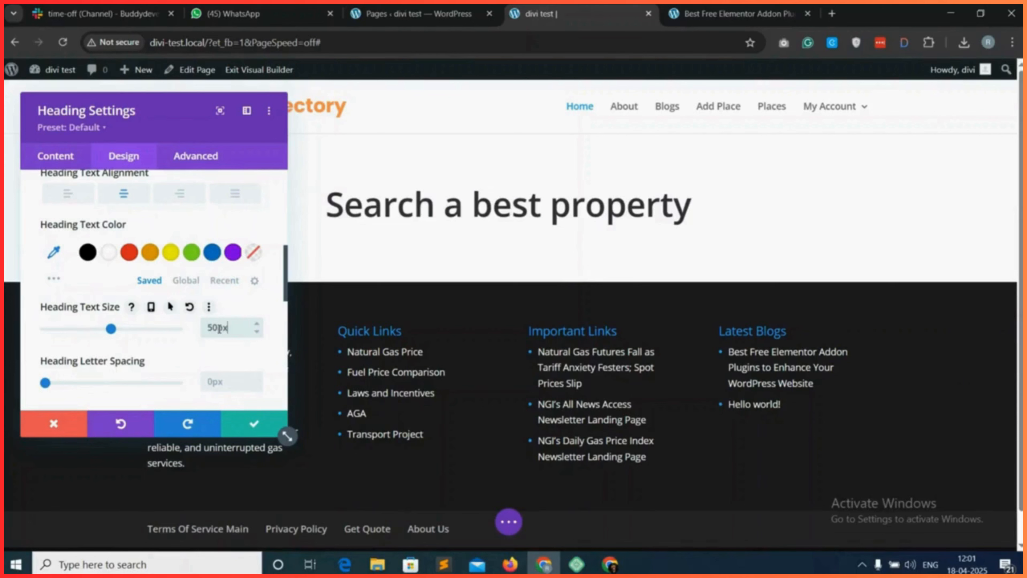
pyautogui.scroll(-1, 218, 328)
# Recapitalize the heading content to "Search a Best Property" and save the module's changes.
pyautogui.click(61, 158)
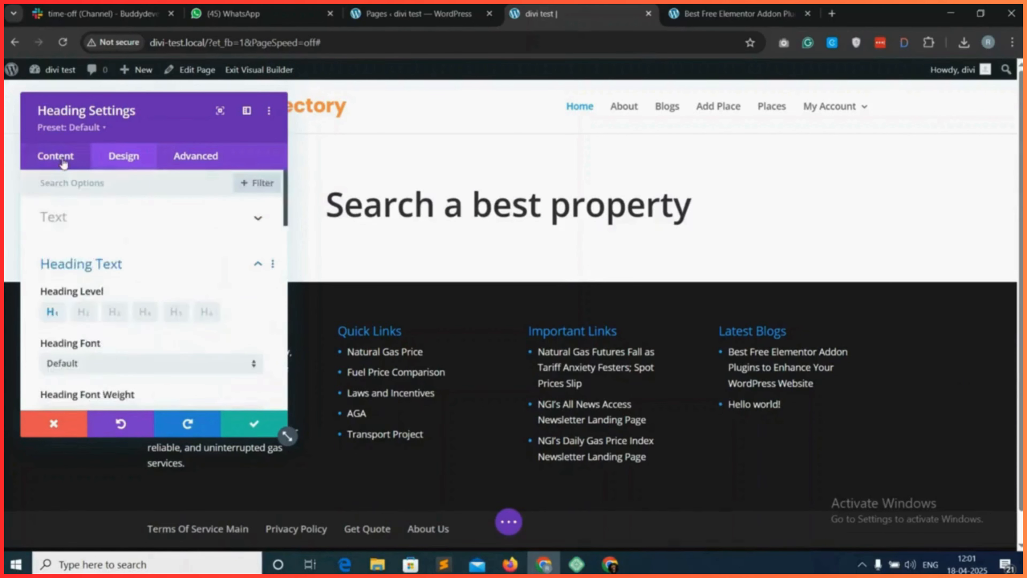
pyautogui.click(137, 220)
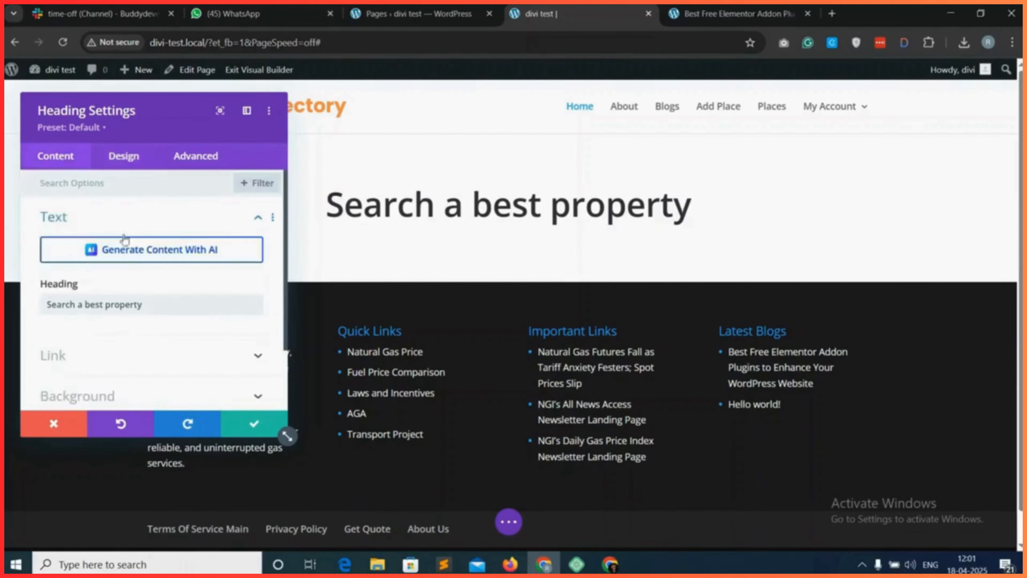
pyautogui.click(90, 304)
pyautogui.press('BackSpace')
pyautogui.write('B')
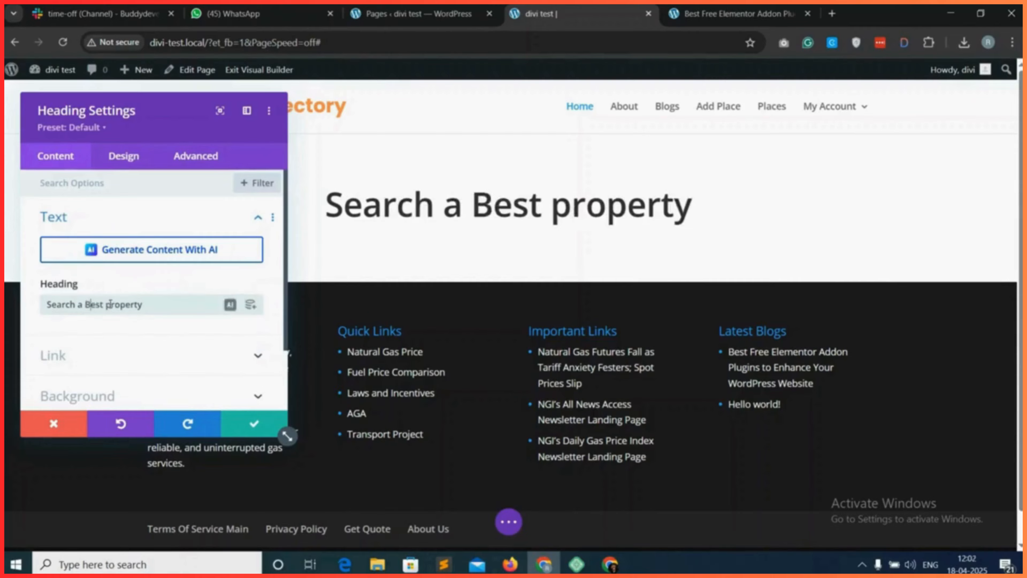
pyautogui.click(110, 304)
pyautogui.press('BackSpace')
pyautogui.write('P')
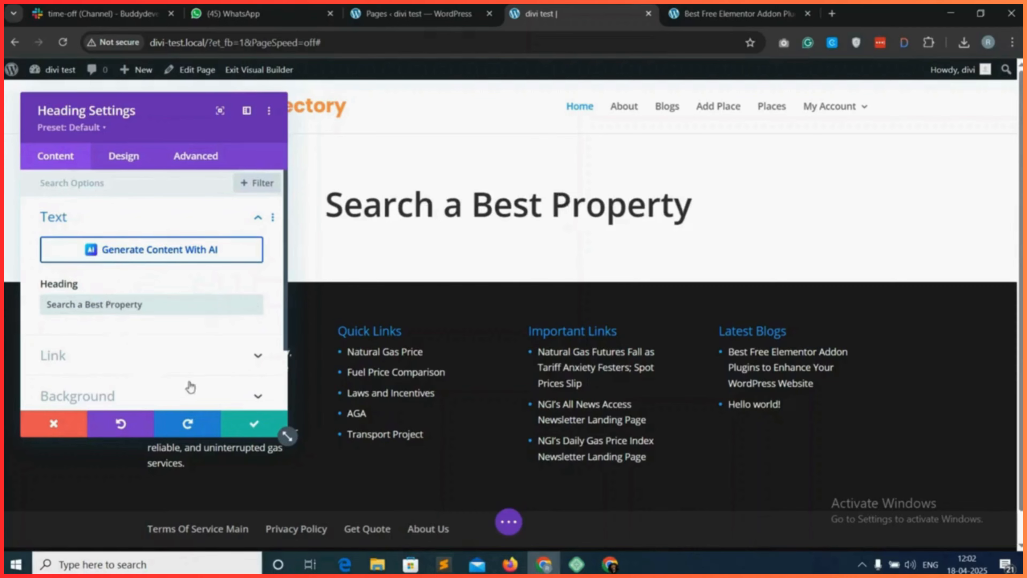
pyautogui.click(253, 427)
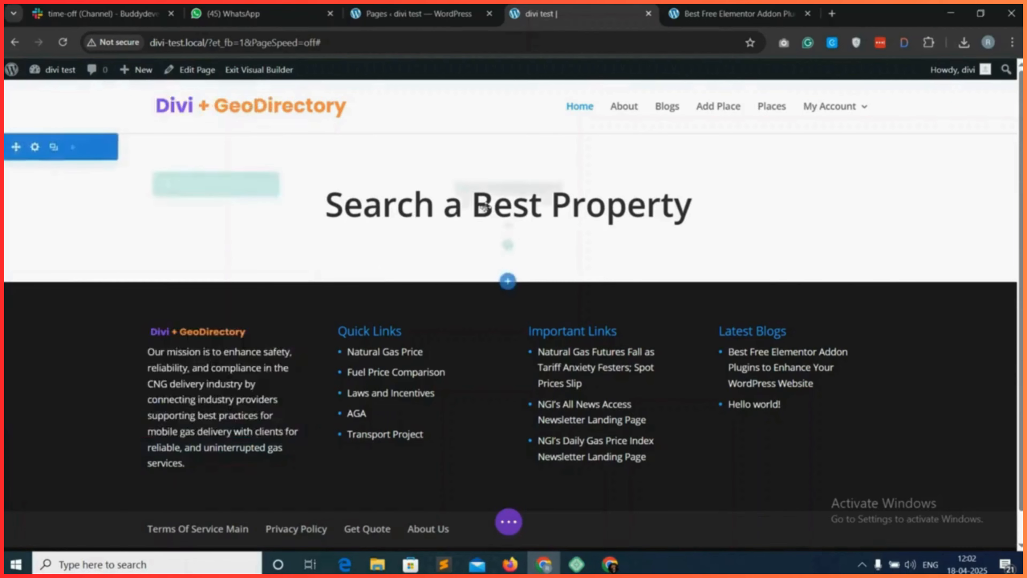
# Set home-bg.jpg from the Media Library as the background image of the section containing the heading.
pyautogui.moveTo(503, 213)
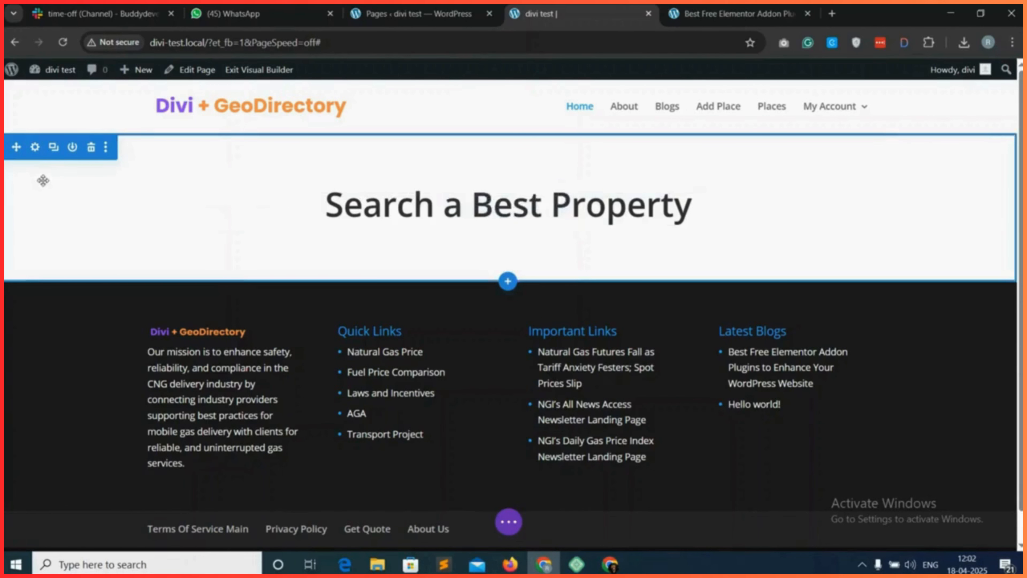
pyautogui.click(35, 147)
pyautogui.moveTo(176, 126); pyautogui.dragTo(465, 161)
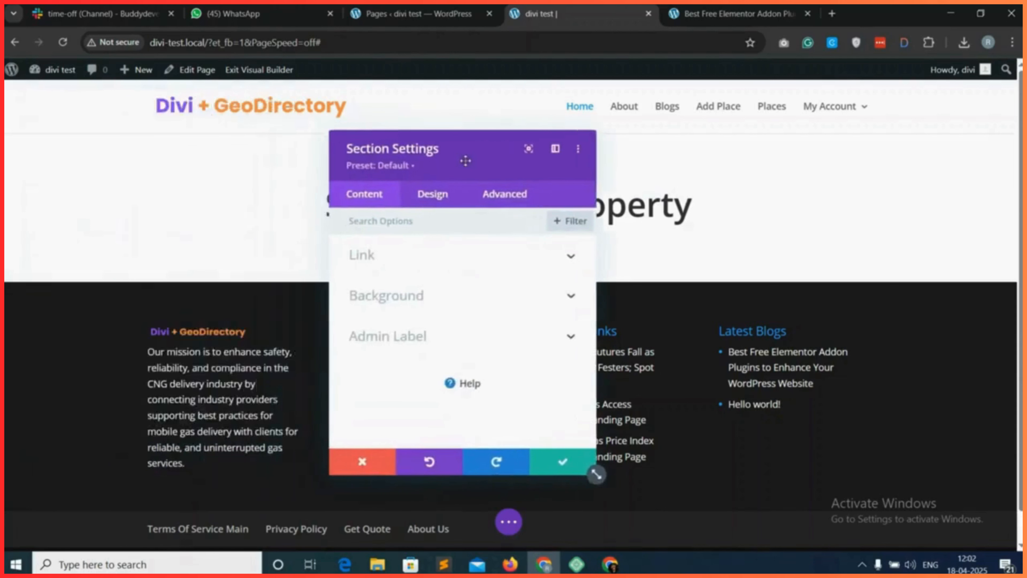
pyautogui.click(446, 299)
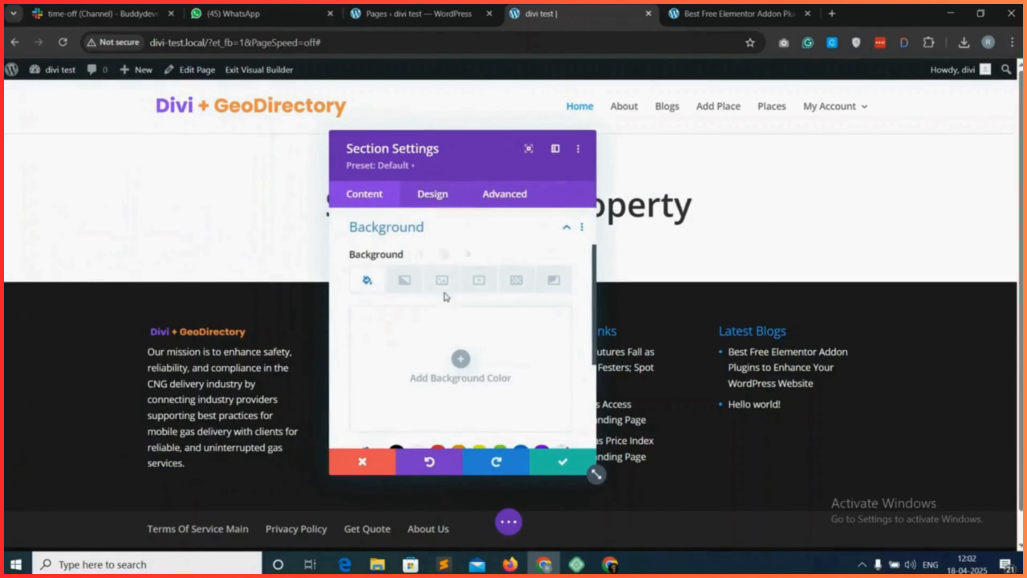
pyautogui.click(443, 281)
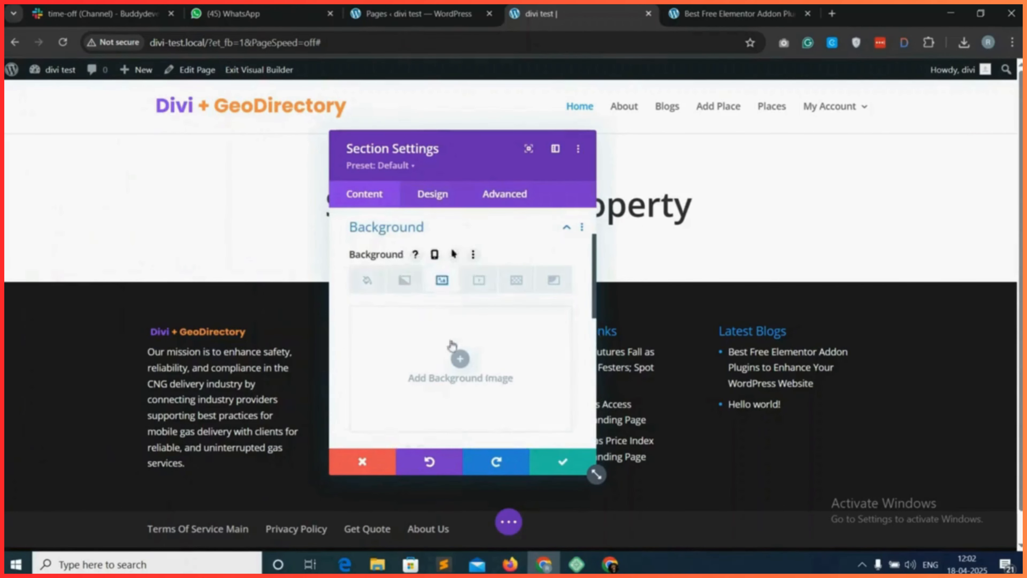
pyautogui.click(460, 358)
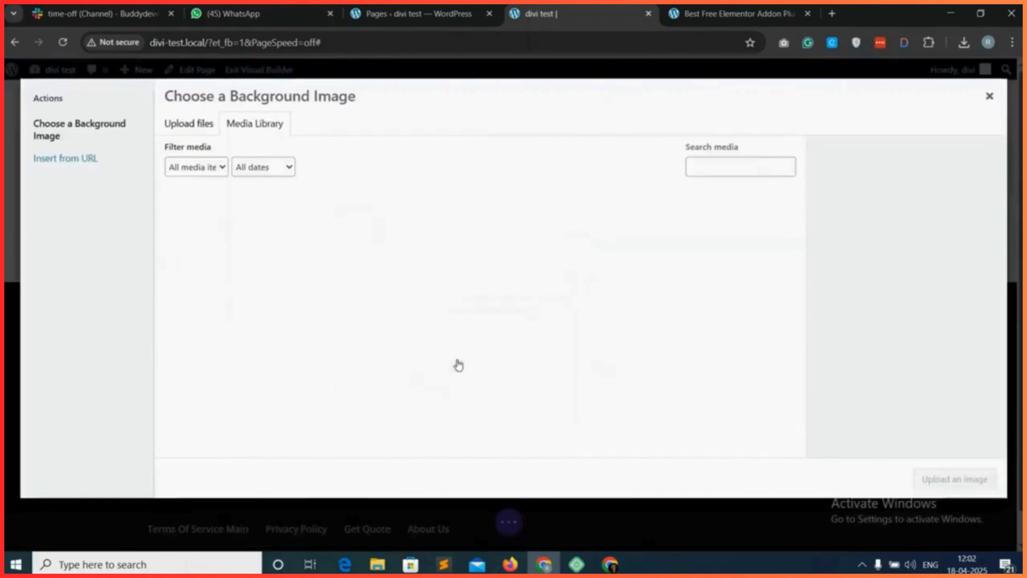
pyautogui.click(229, 249)
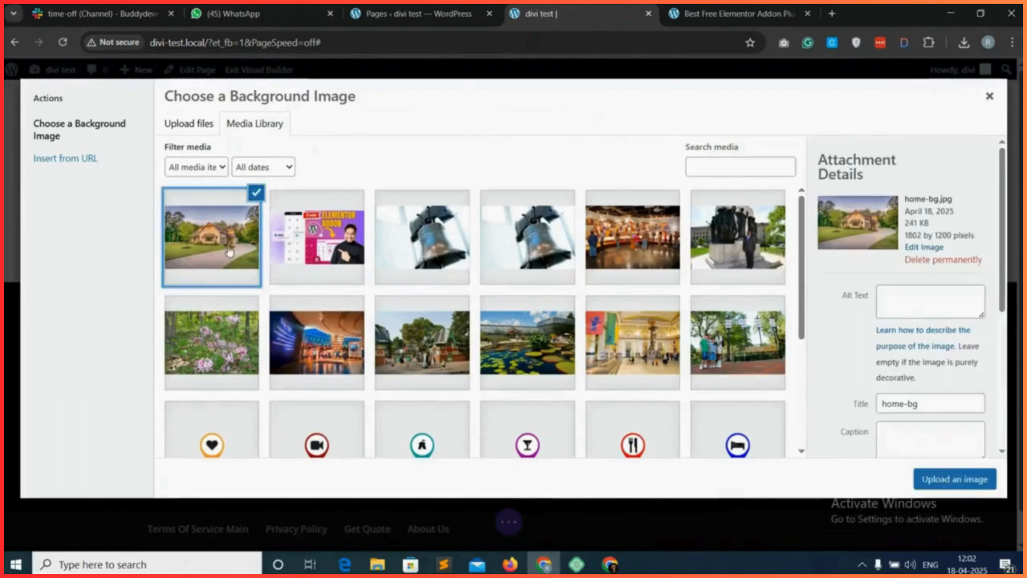
pyautogui.click(954, 480)
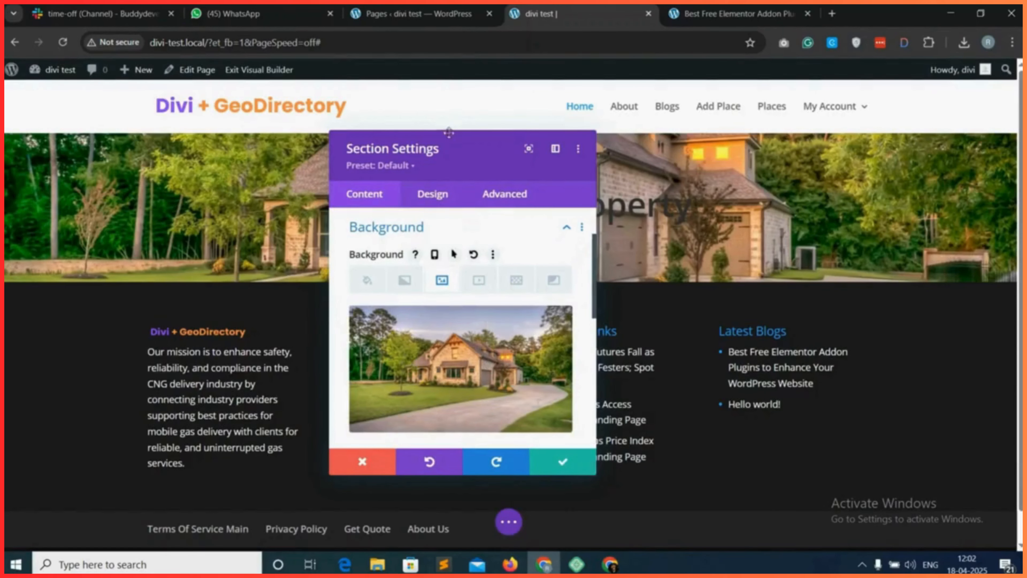
# Try the Overlay blend mode on the section's background image.
pyautogui.scroll(-5, 469, 356)
pyautogui.scroll(-2, 468, 358)
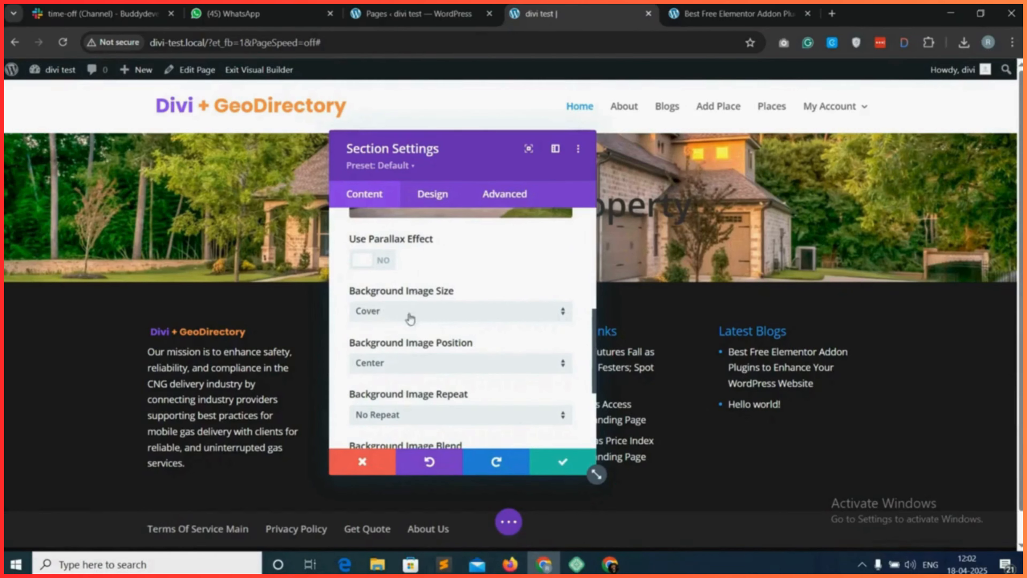
pyautogui.scroll(-2, 405, 324)
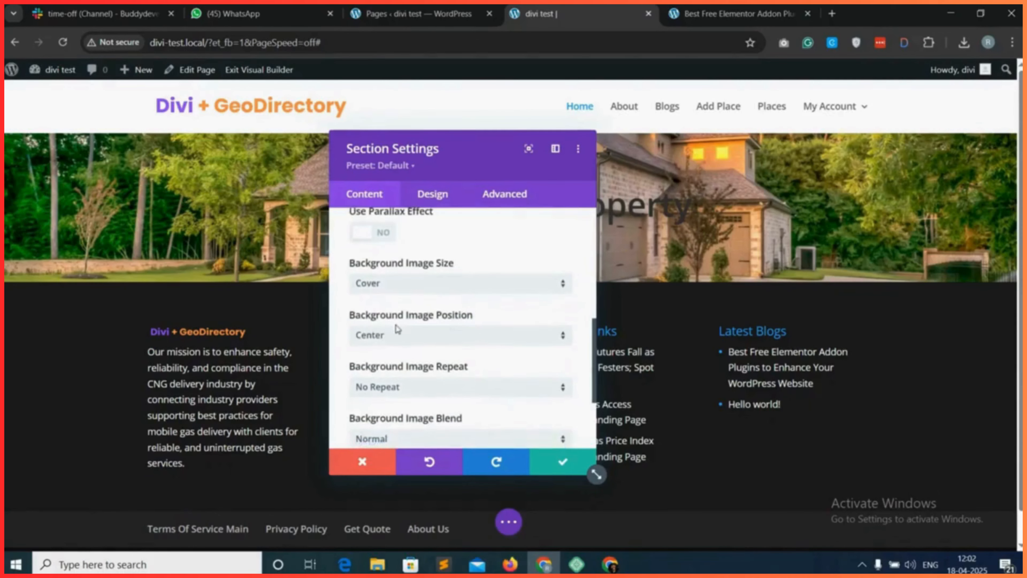
pyautogui.scroll(-2, 429, 340)
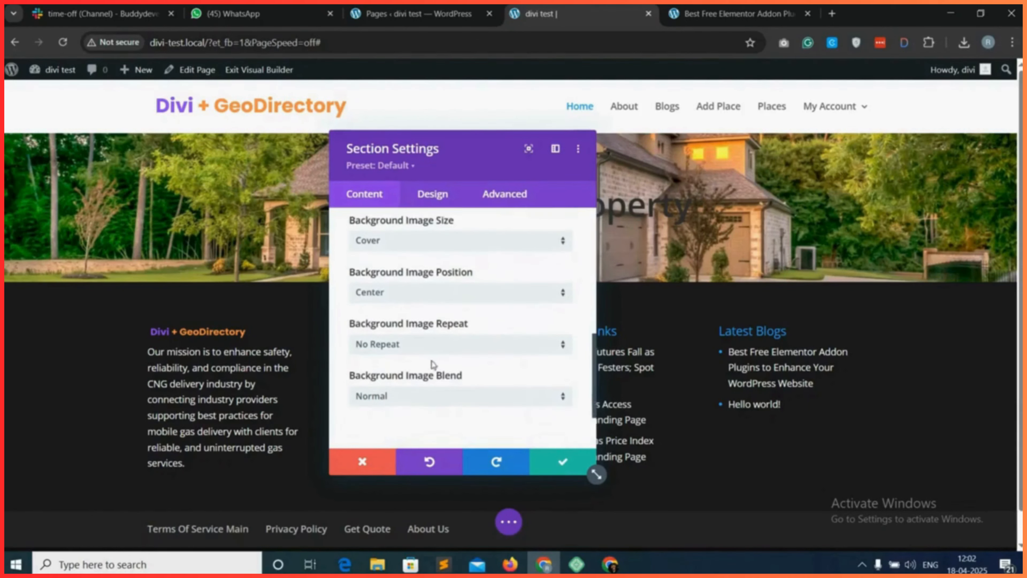
pyautogui.scroll(-1, 432, 364)
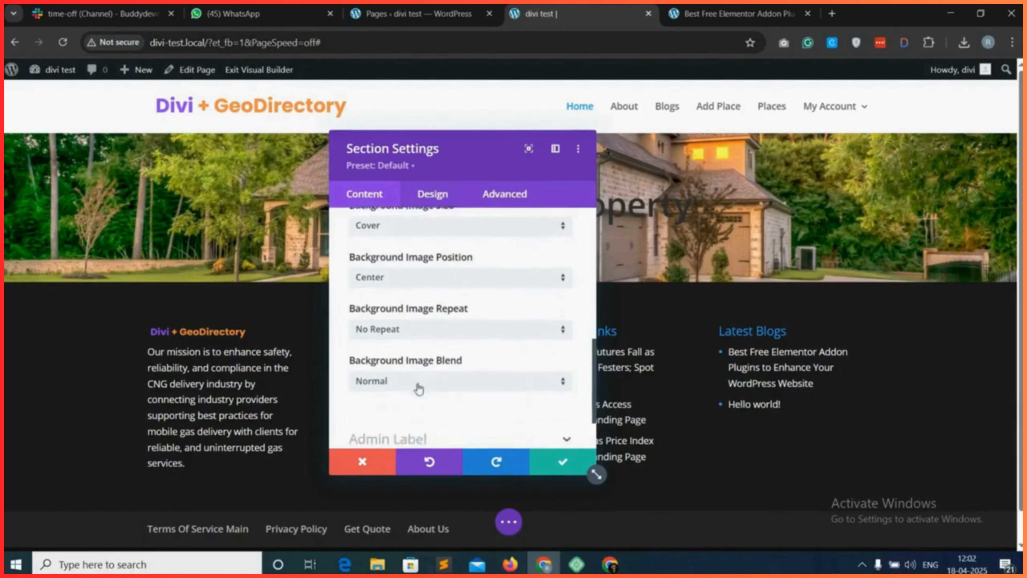
pyautogui.click(440, 376)
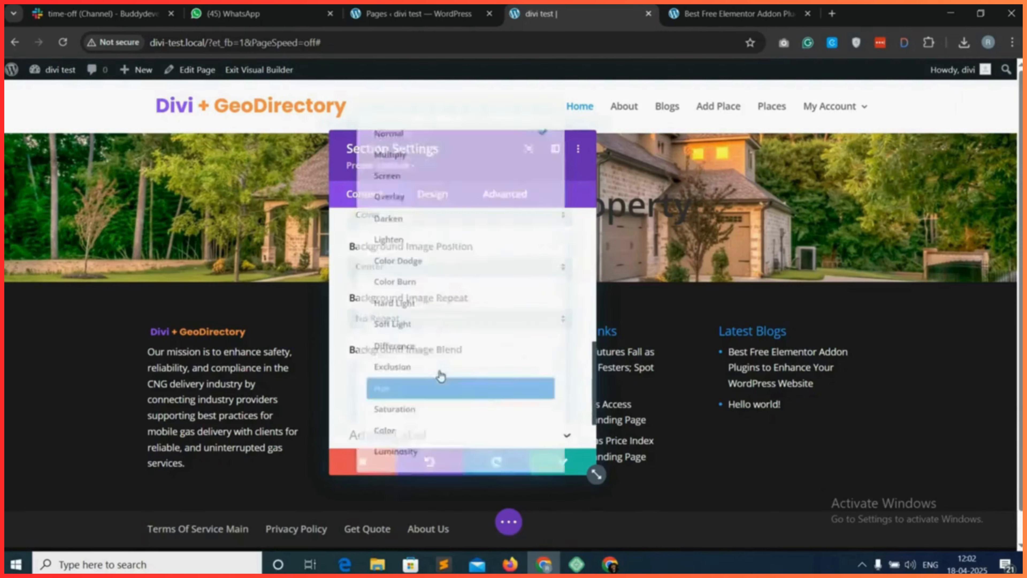
pyautogui.click(411, 190)
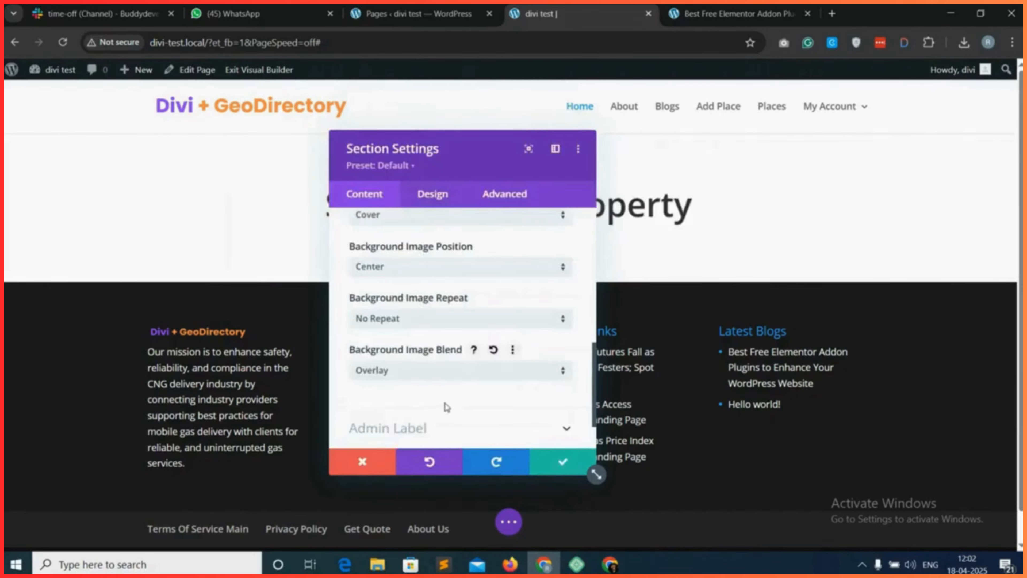
# Set the blend mode of the section's background image to Darken.
pyautogui.scroll(-1, 446, 406)
pyautogui.click(411, 363)
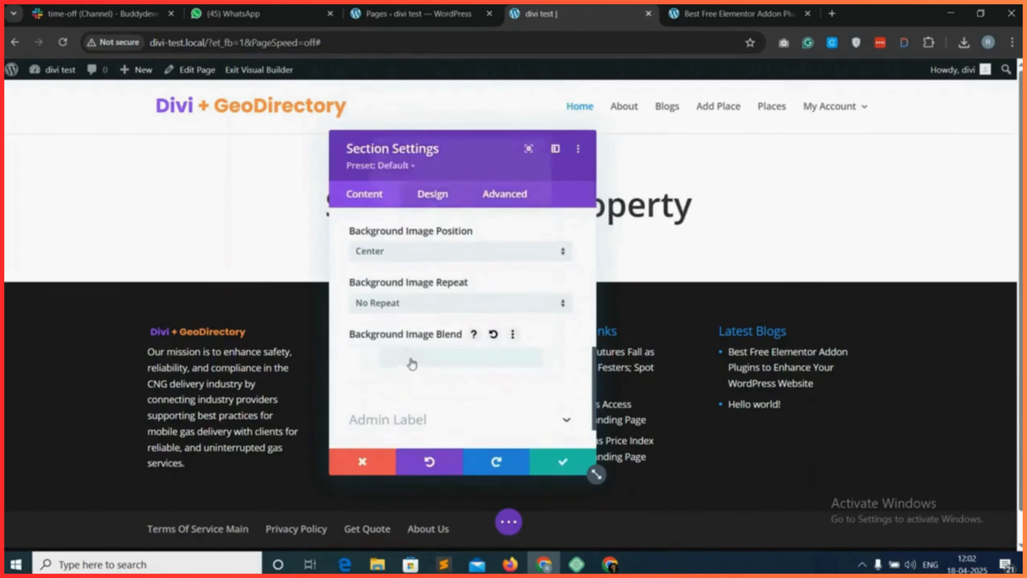
pyautogui.click(412, 211)
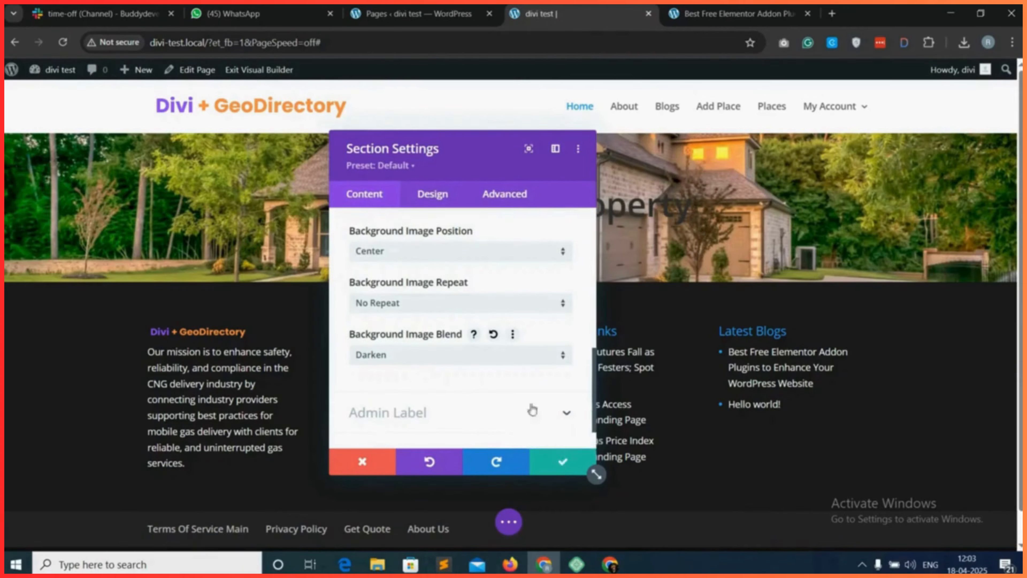
# Set the section's top and bottom padding to 100px, linking the two values, and save the section settings.
pyautogui.click(437, 196)
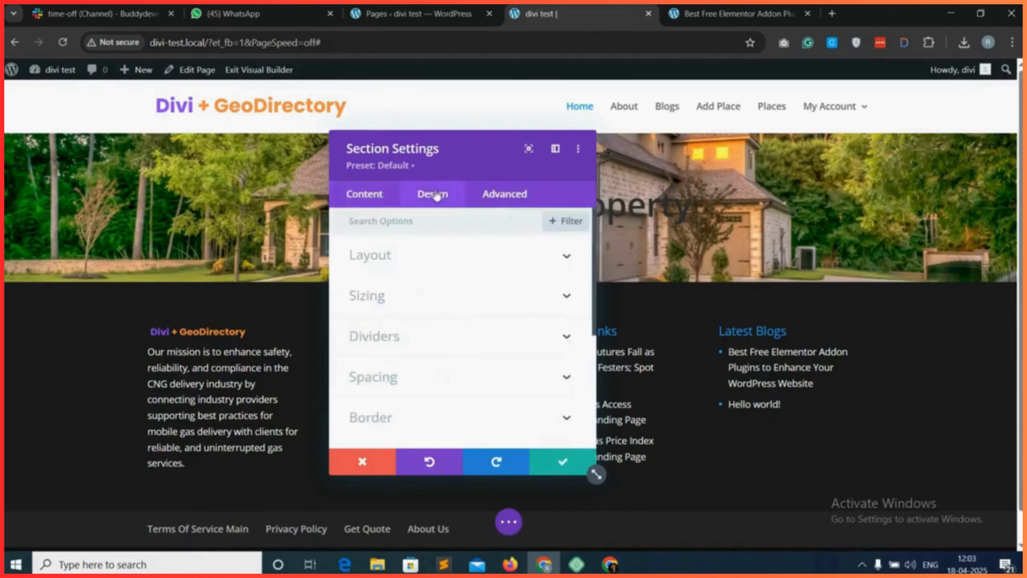
pyautogui.scroll(-2, 429, 336)
pyautogui.click(426, 360)
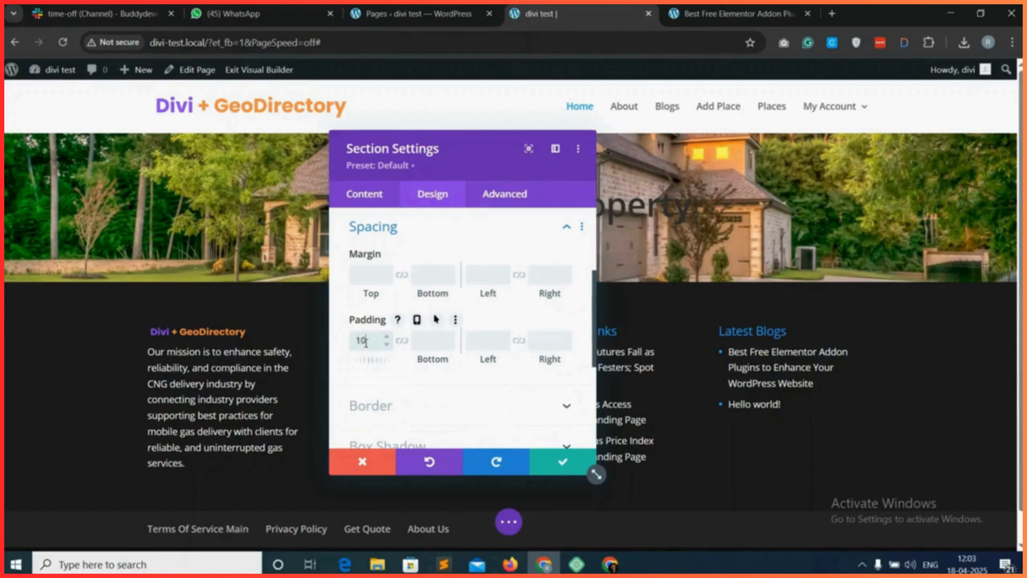
pyautogui.click(401, 340)
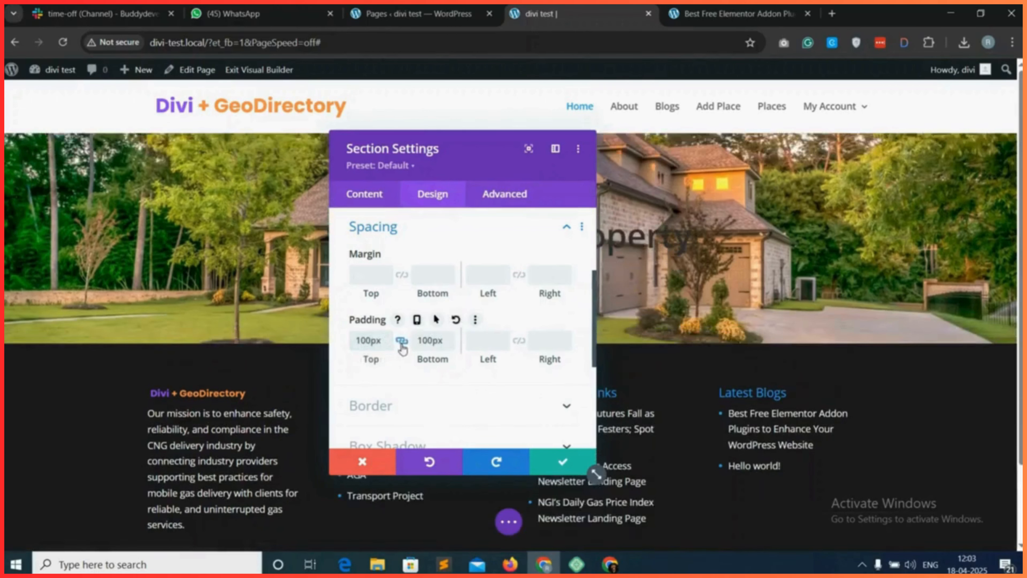
pyautogui.click(560, 461)
# Set the text color of the "Search a Best Property" heading to white (#ffffff).
pyautogui.moveTo(448, 235)
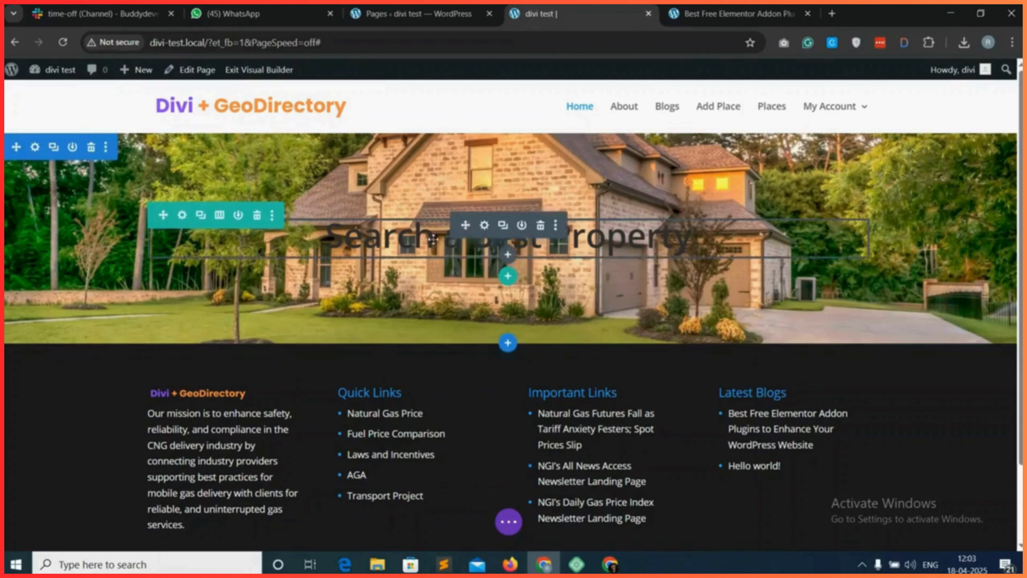
pyautogui.click(484, 225)
pyautogui.scroll(-1, 122, 356)
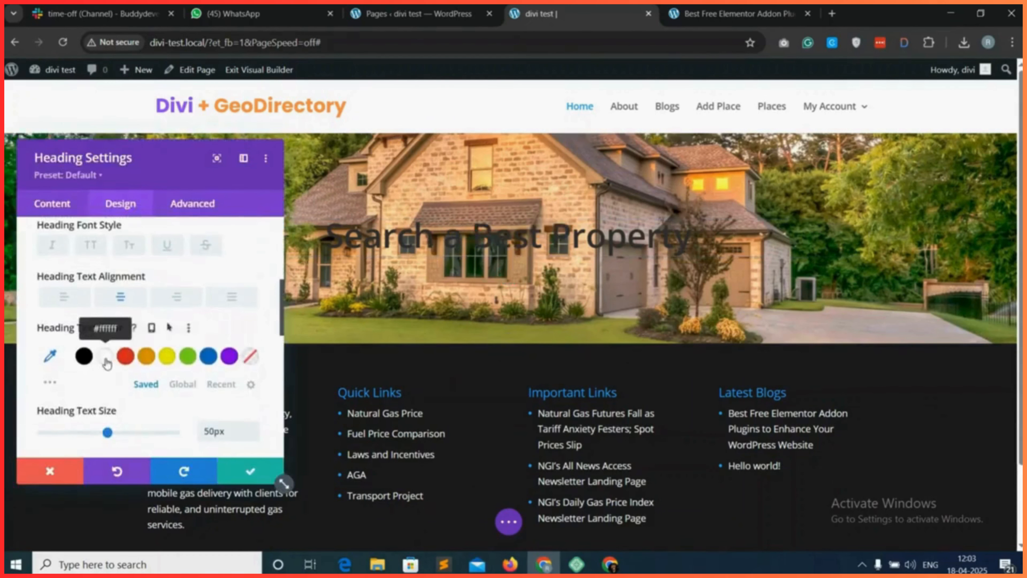
pyautogui.click(106, 357)
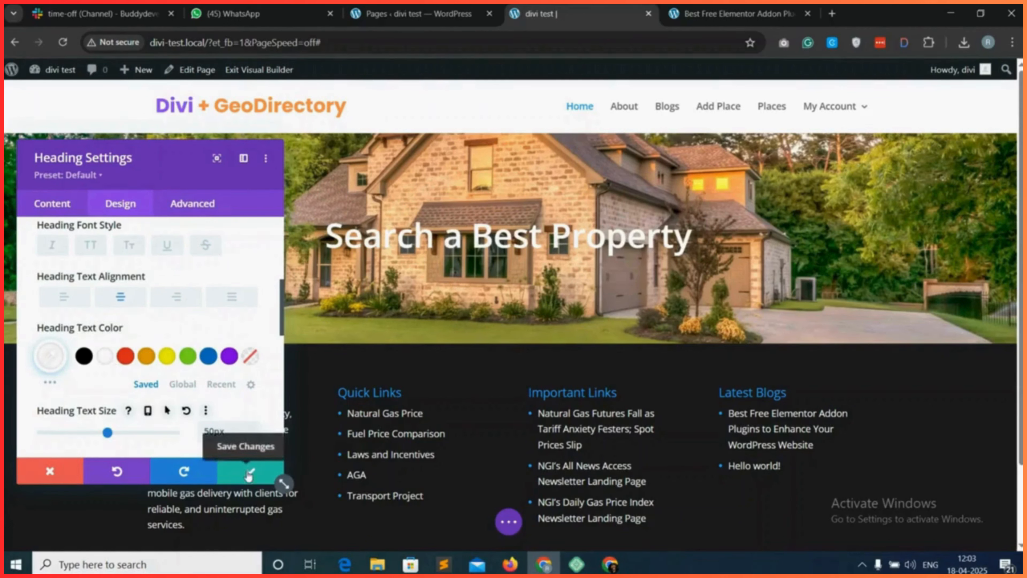
# Apply the first text shadow preset after the no-shadow option to the heading and save the module's changes.
pyautogui.scroll(-6, 186, 385)
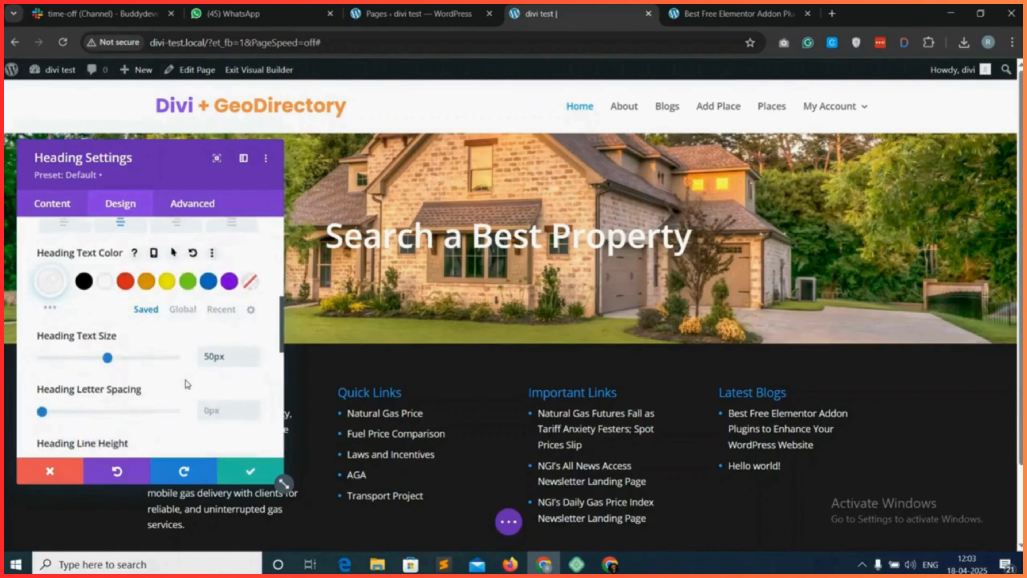
pyautogui.click(147, 373)
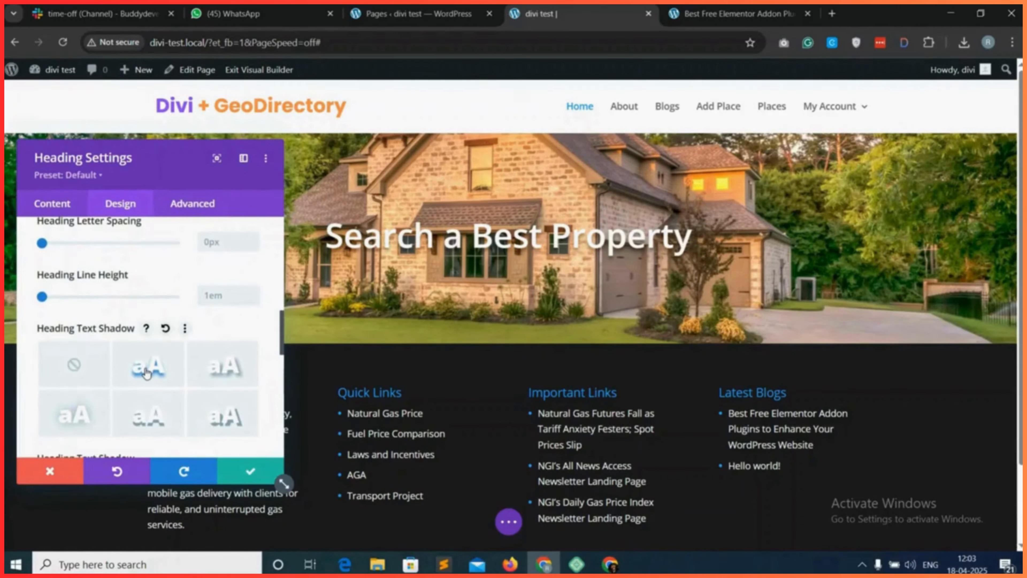
pyautogui.click(247, 472)
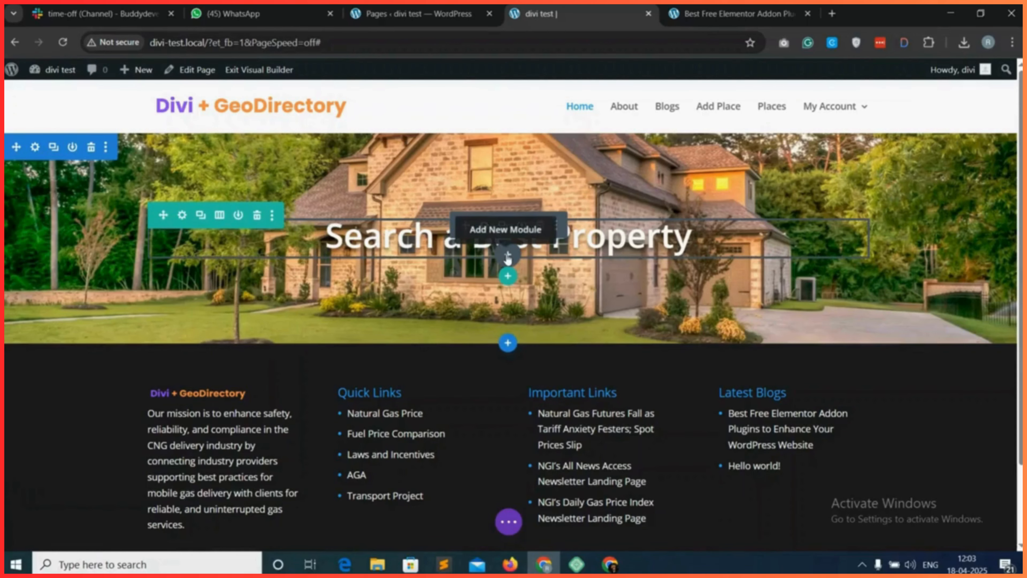
# Insert a new Text module directly below the hero heading.
pyautogui.click(508, 256)
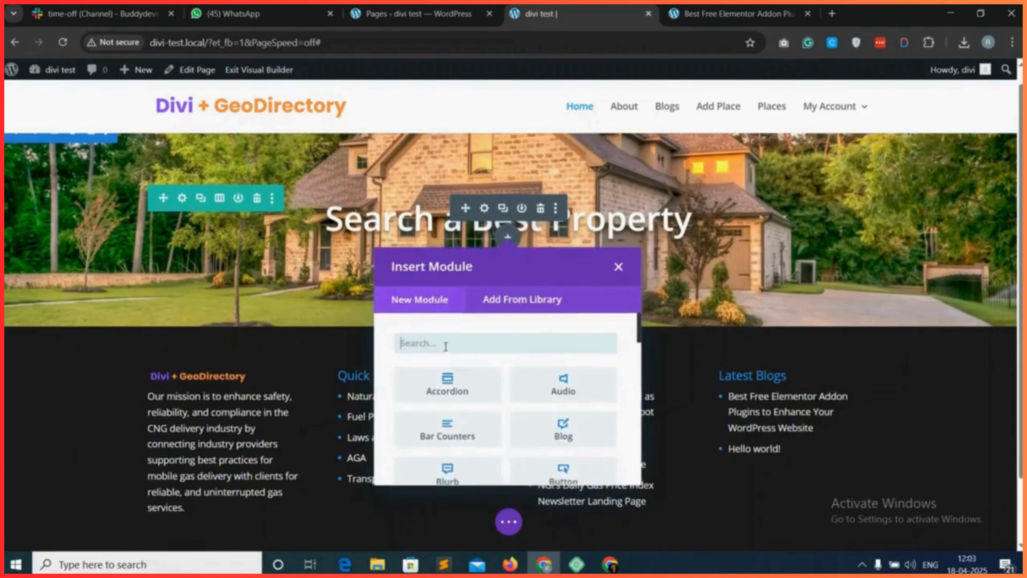
pyautogui.write('text')
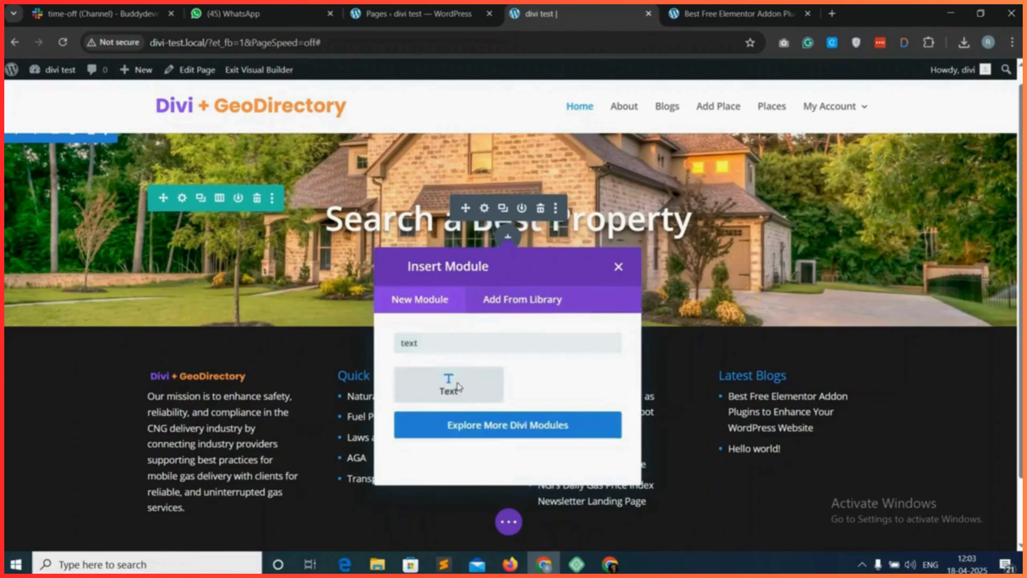
pyautogui.click(450, 384)
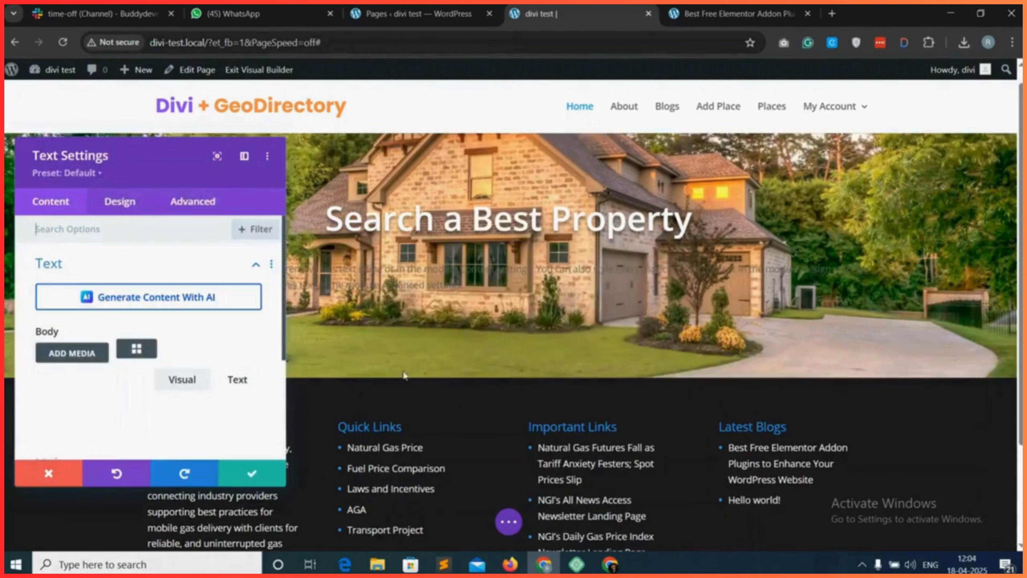
# Delete the placeholder body content of the Text module in the plain text editor.
pyautogui.click(235, 380)
pyautogui.tripleClick(162, 368)
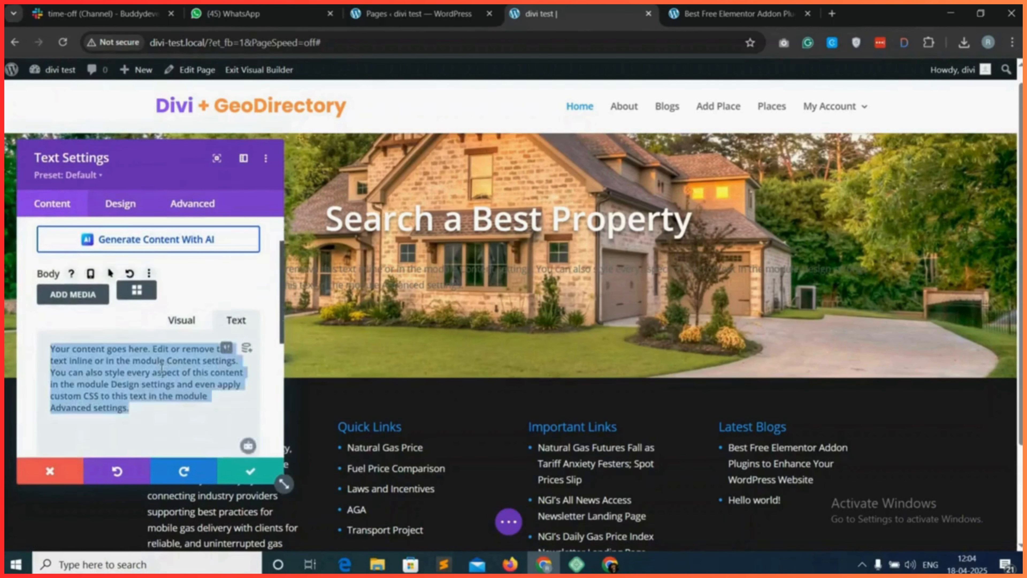
pyautogui.press('BackSpace')
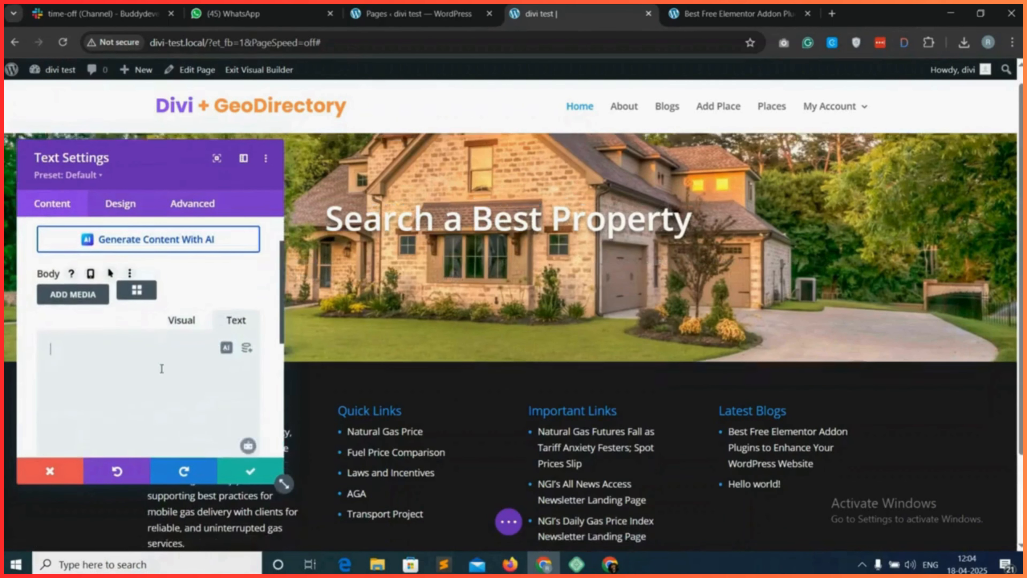
# Open the shortcode builder for the Text module's body and choose the gd_search (GD > Search) shortcode.
pyautogui.click(136, 295)
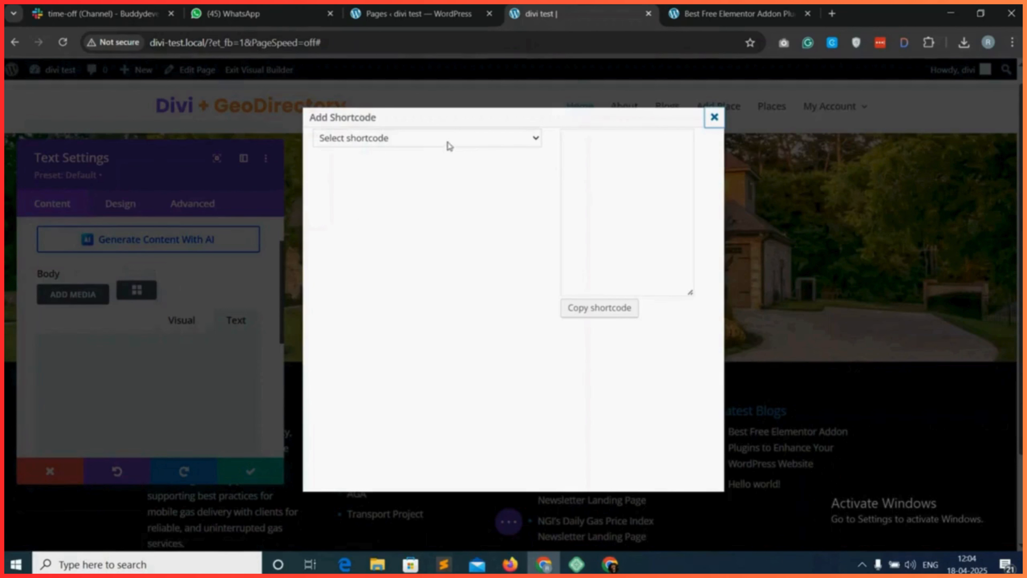
pyautogui.click(432, 140)
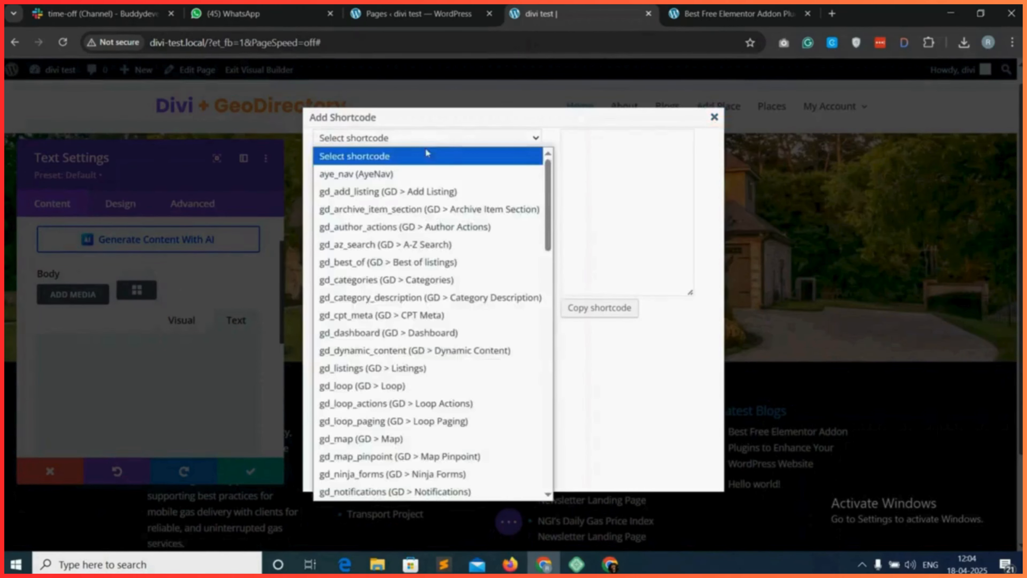
pyautogui.scroll(-3, 407, 363)
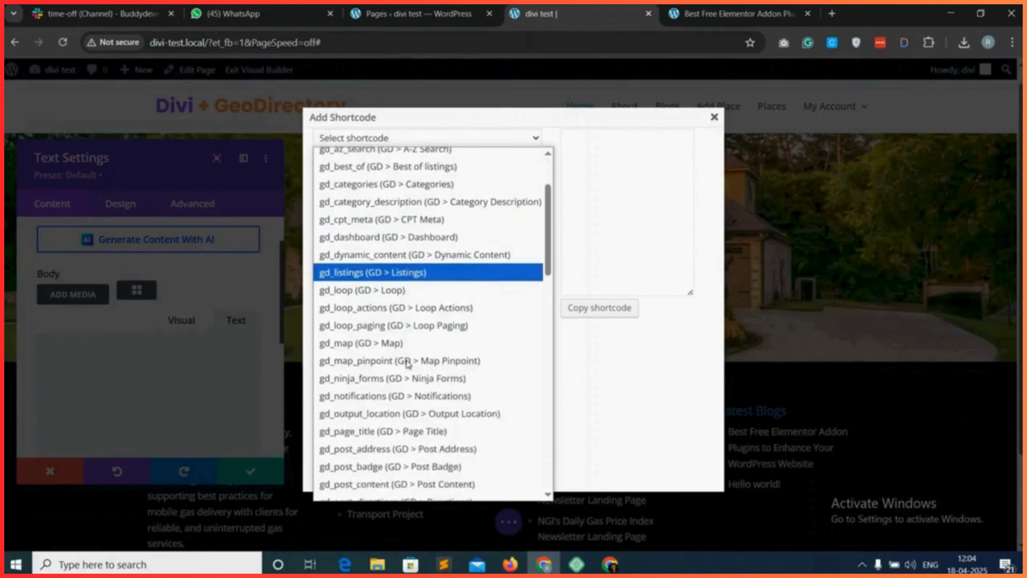
pyautogui.scroll(-6, 407, 363)
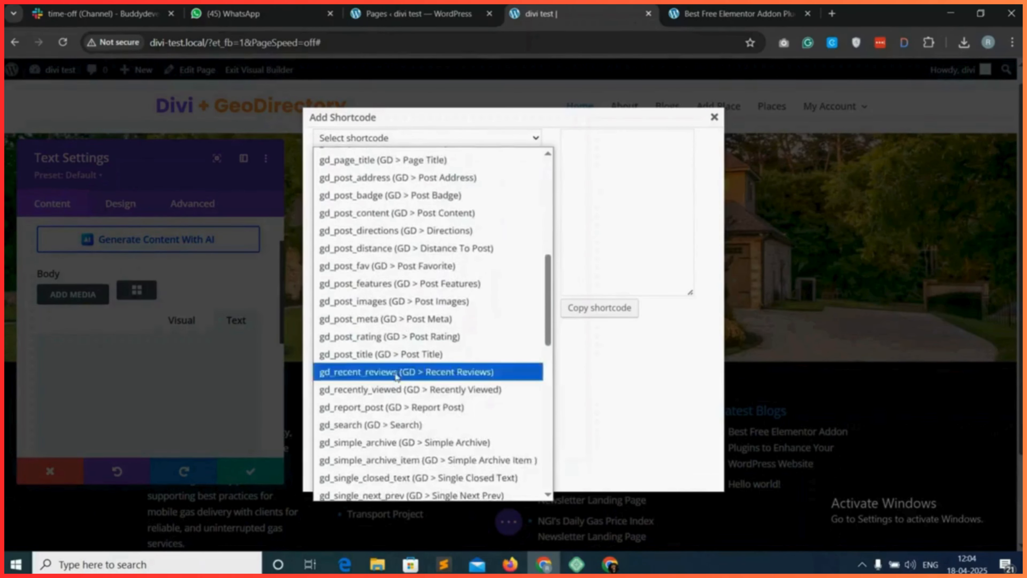
pyautogui.scroll(-1, 384, 392)
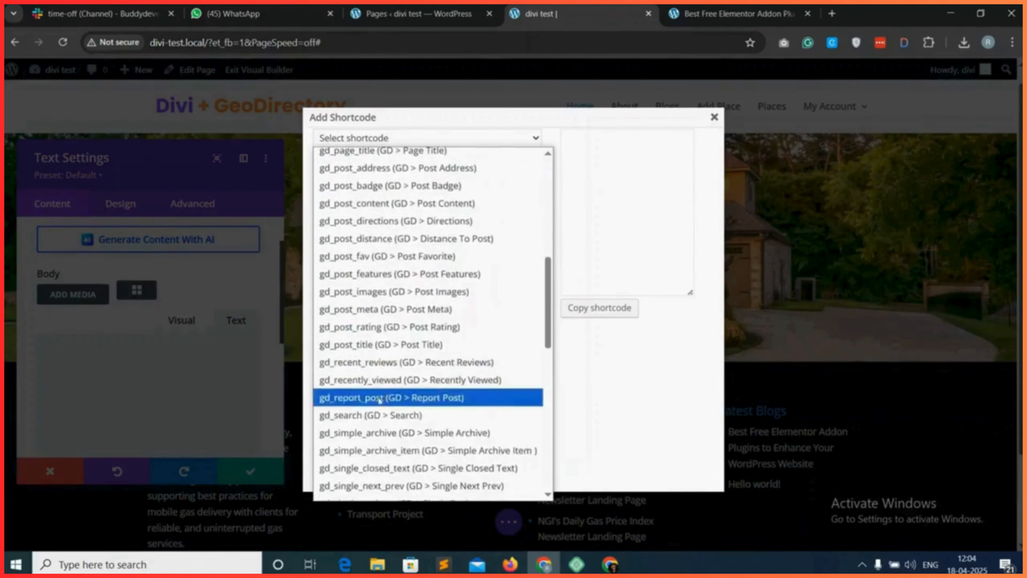
pyautogui.click(400, 417)
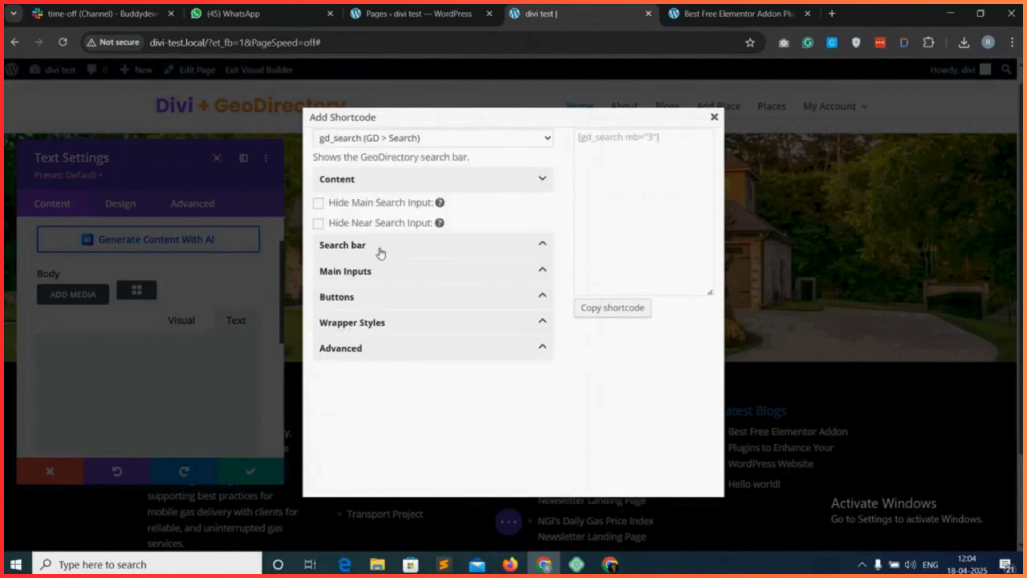
# Review the Search bar and Main Inputs options of the search shortcode.
pyautogui.click(417, 248)
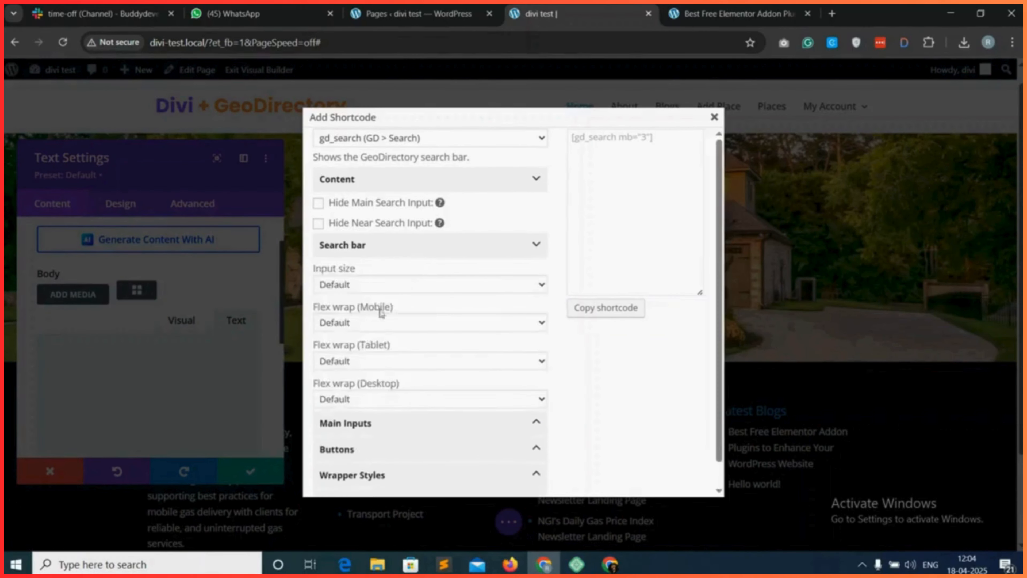
pyautogui.click(366, 285)
pyautogui.click(368, 285)
pyautogui.scroll(-2, 365, 336)
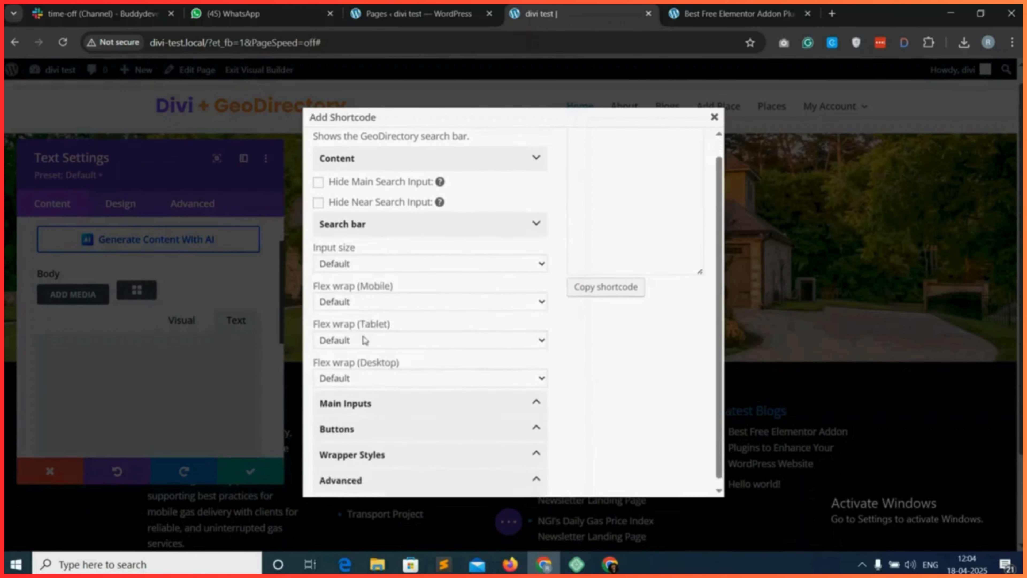
pyautogui.click(367, 399)
pyautogui.scroll(-1, 379, 396)
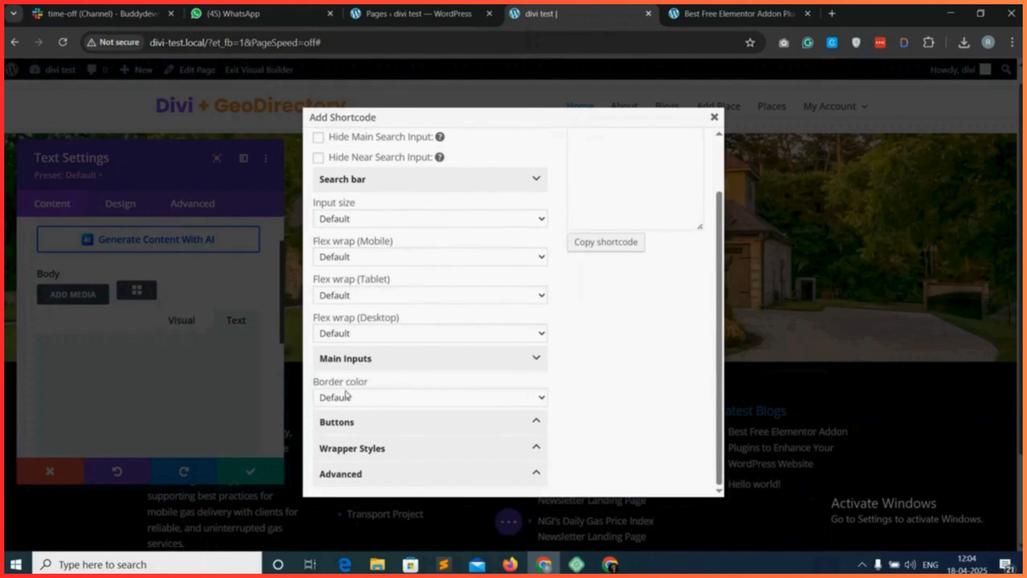
# Set the search shortcode's button color to Primary.
pyautogui.click(358, 423)
pyautogui.scroll(-2, 366, 422)
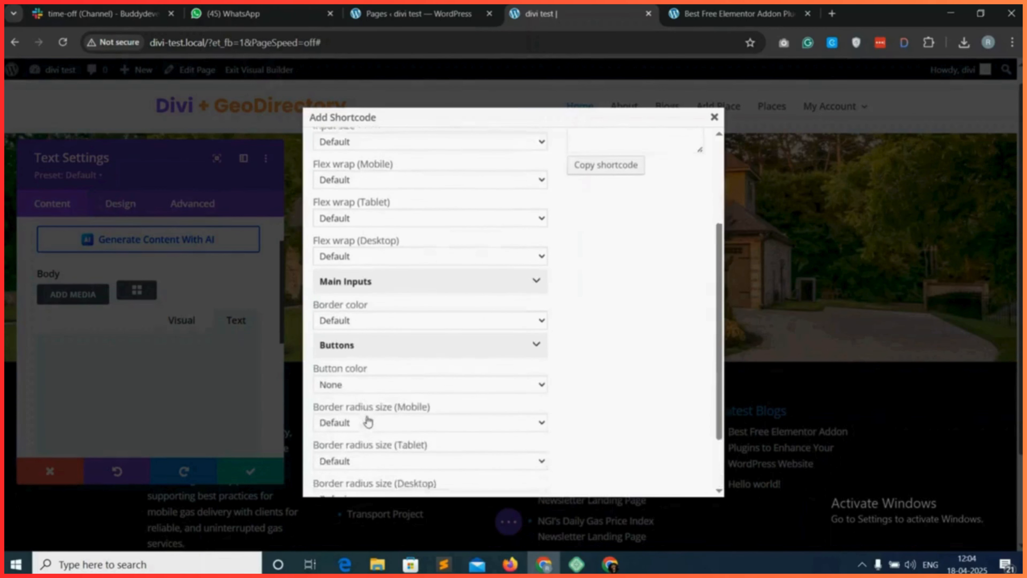
pyautogui.click(380, 378)
pyautogui.scroll(-1, 358, 60)
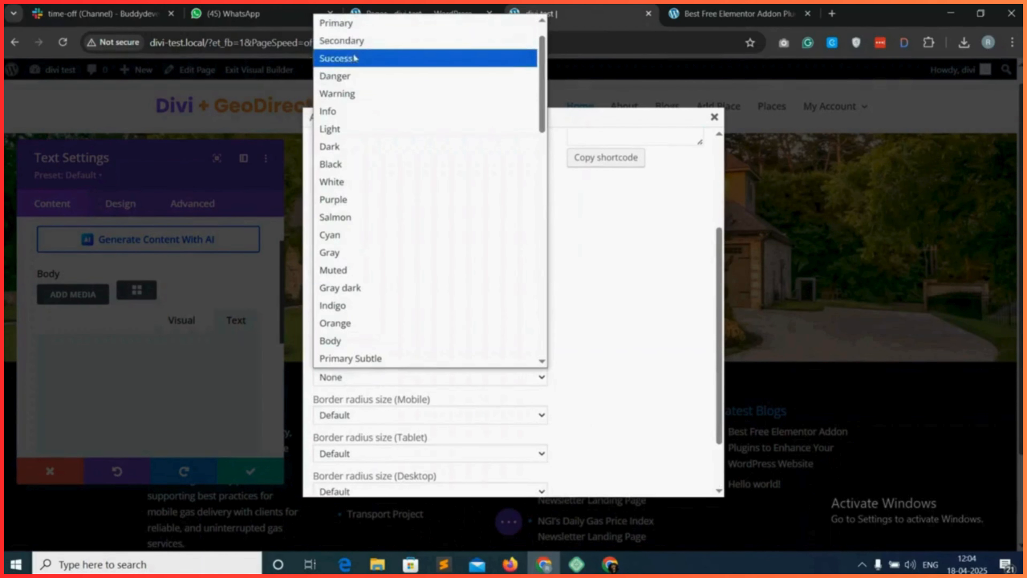
pyautogui.click(338, 23)
# Set the bottom margin to 0 in the search shortcode's Wrapper Styles.
pyautogui.scroll(-2, 446, 326)
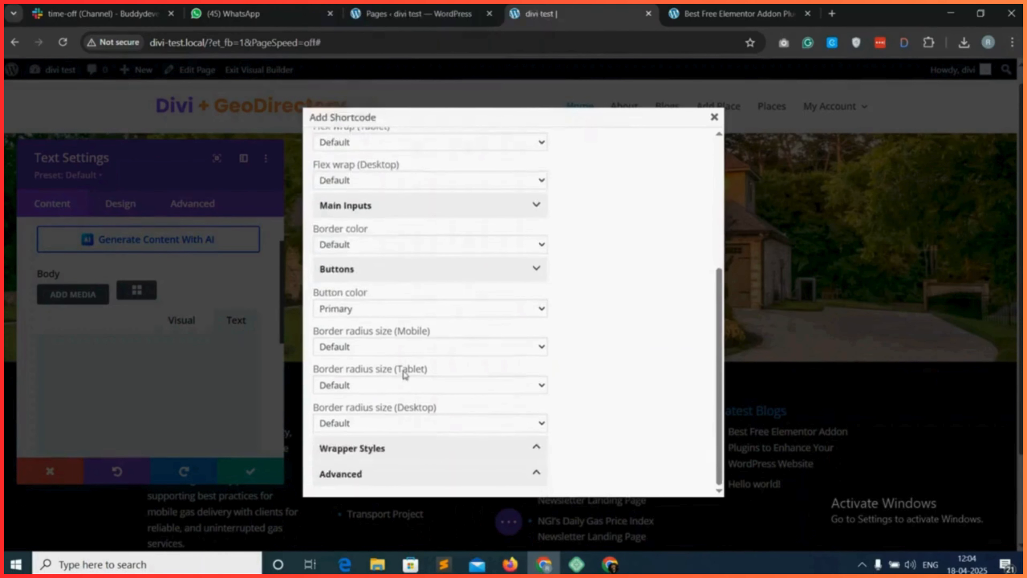
pyautogui.click(378, 448)
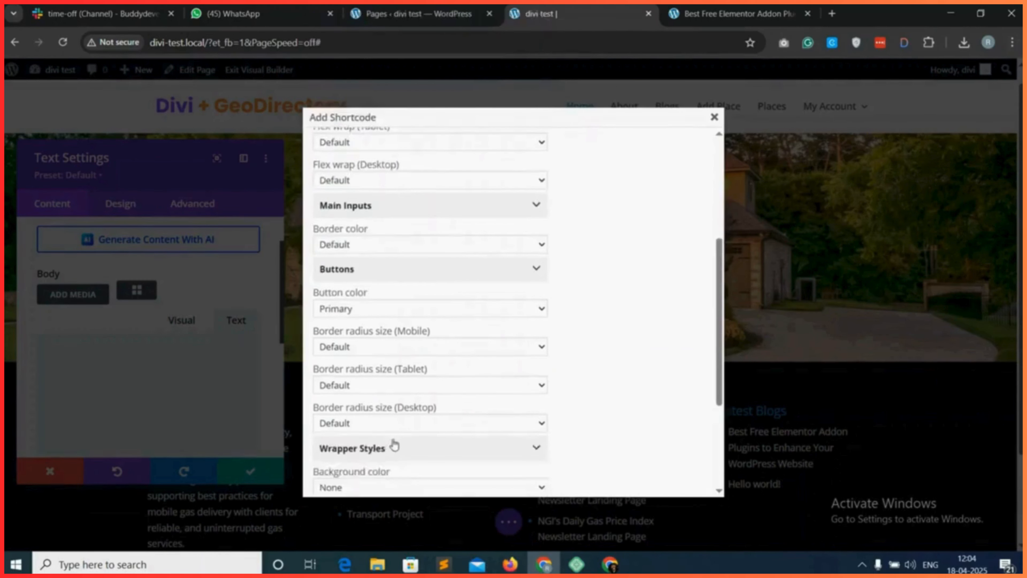
pyautogui.scroll(-3, 394, 441)
pyautogui.scroll(-3, 401, 438)
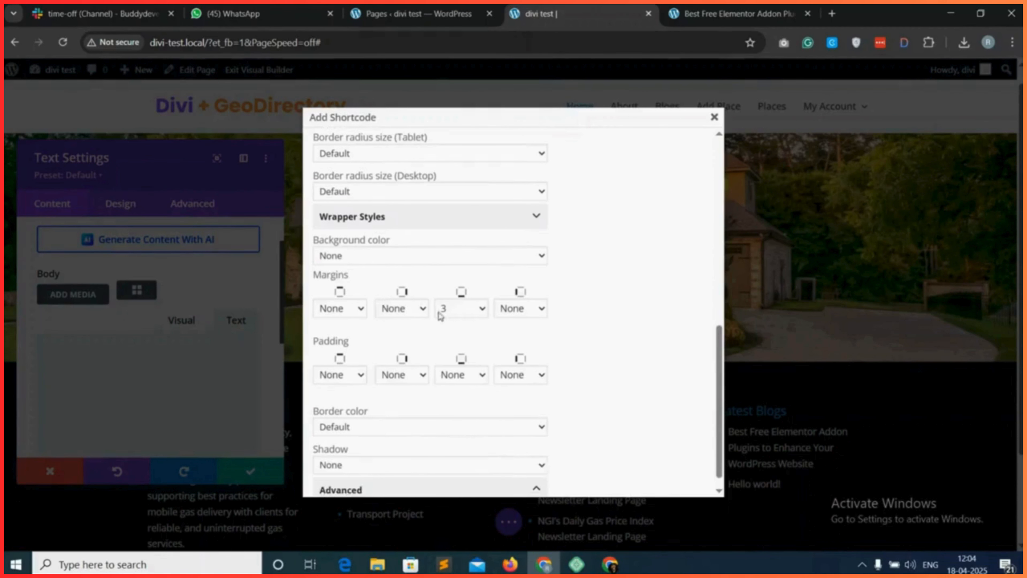
pyautogui.click(470, 312)
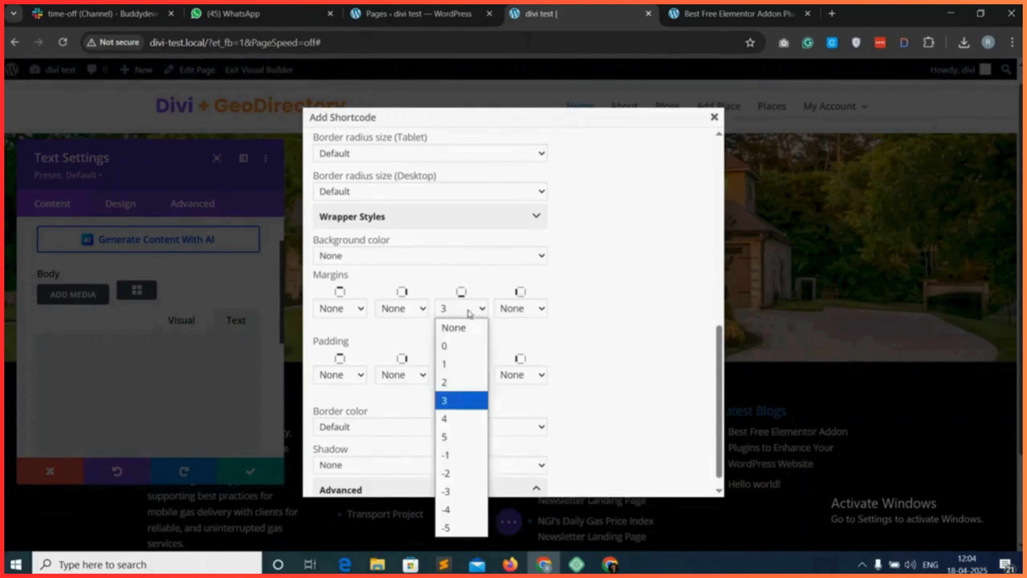
pyautogui.click(453, 347)
pyautogui.scroll(-1, 481, 345)
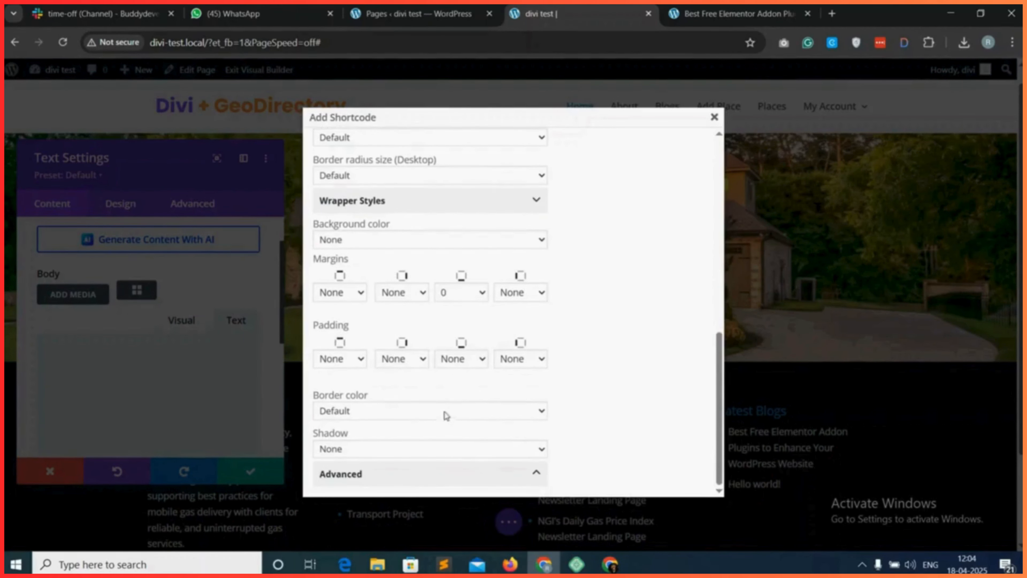
# Copy the generated gd_search shortcode, paste it into the Text module's body, and save the module.
pyautogui.scroll(10, 525, 352)
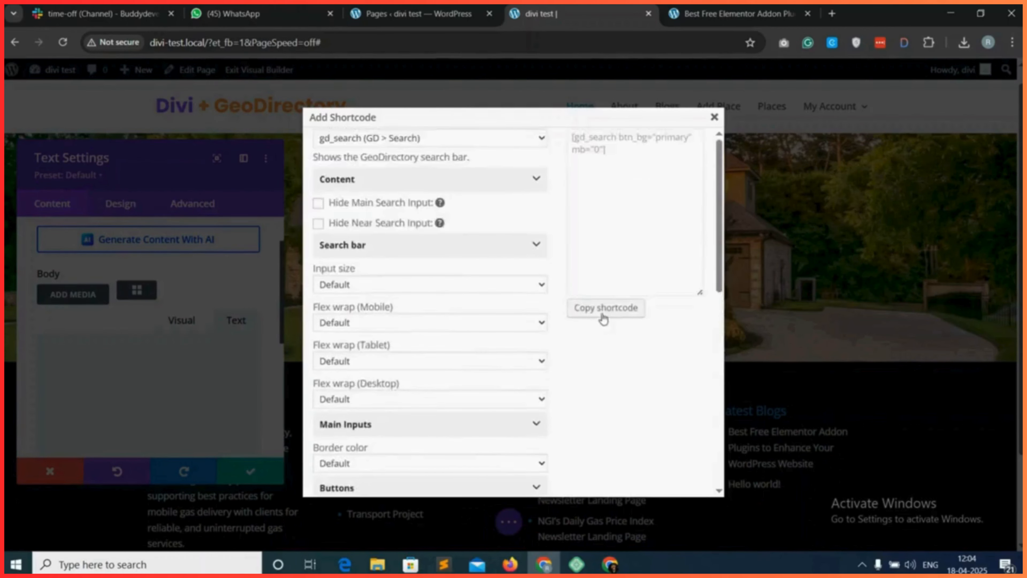
pyautogui.click(603, 308)
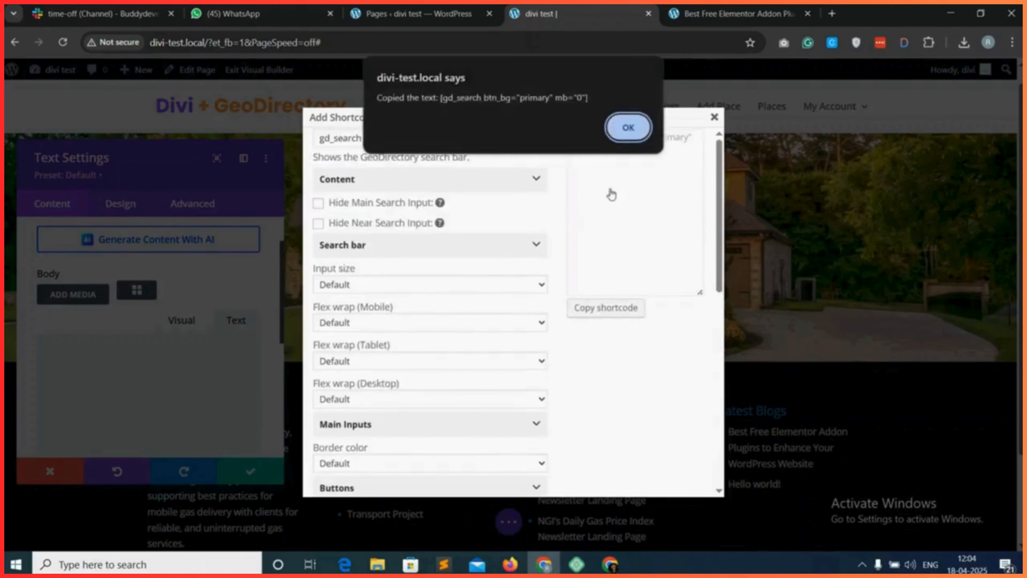
pyautogui.click(630, 121)
pyautogui.click(714, 117)
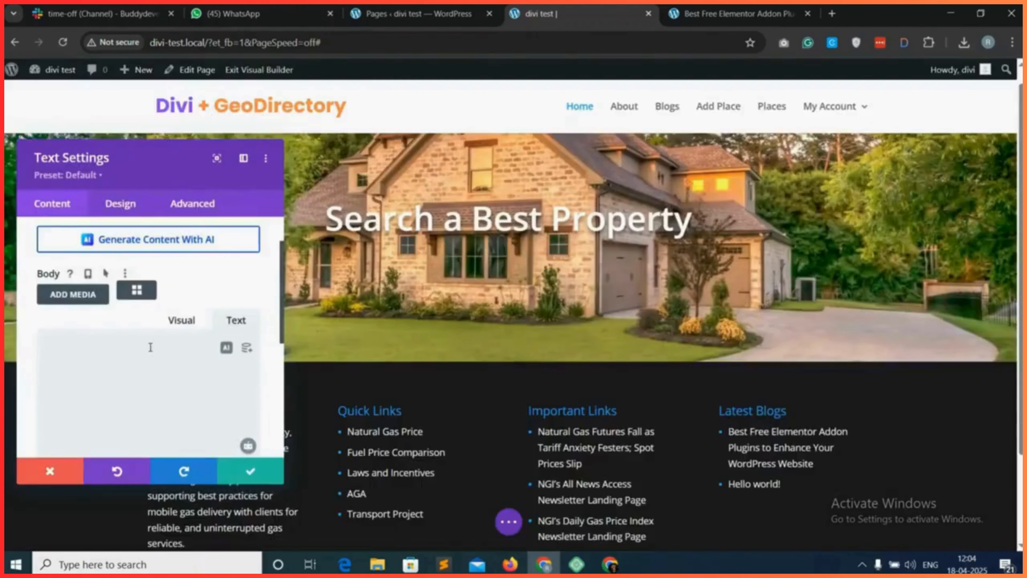
pyautogui.click(150, 347)
pyautogui.hotkey('ctrl', 'v')
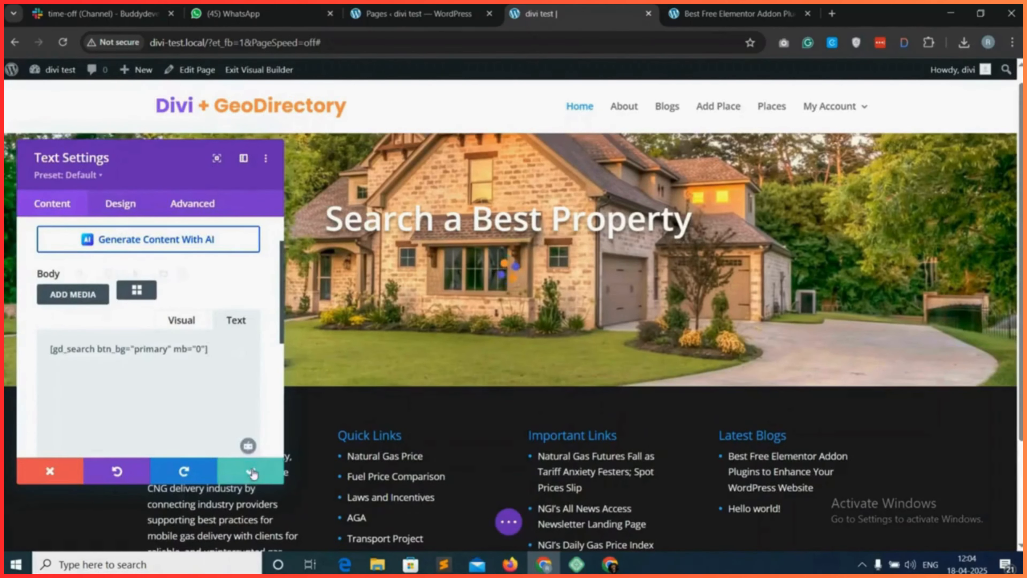
pyautogui.click(238, 474)
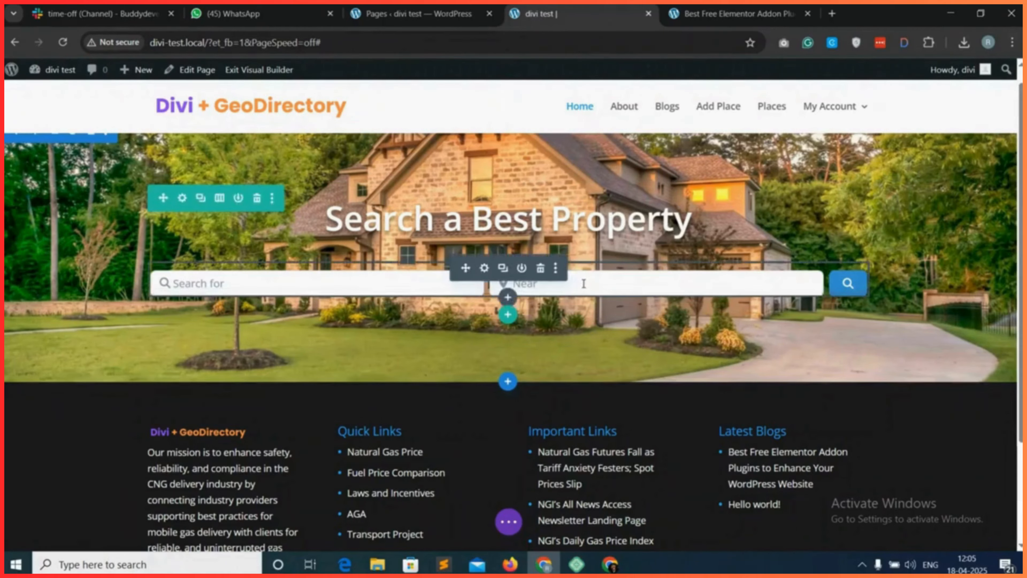
# Save the home page in the Visual Builder and open the live site's Home page to check the hero section.
pyautogui.click(508, 524)
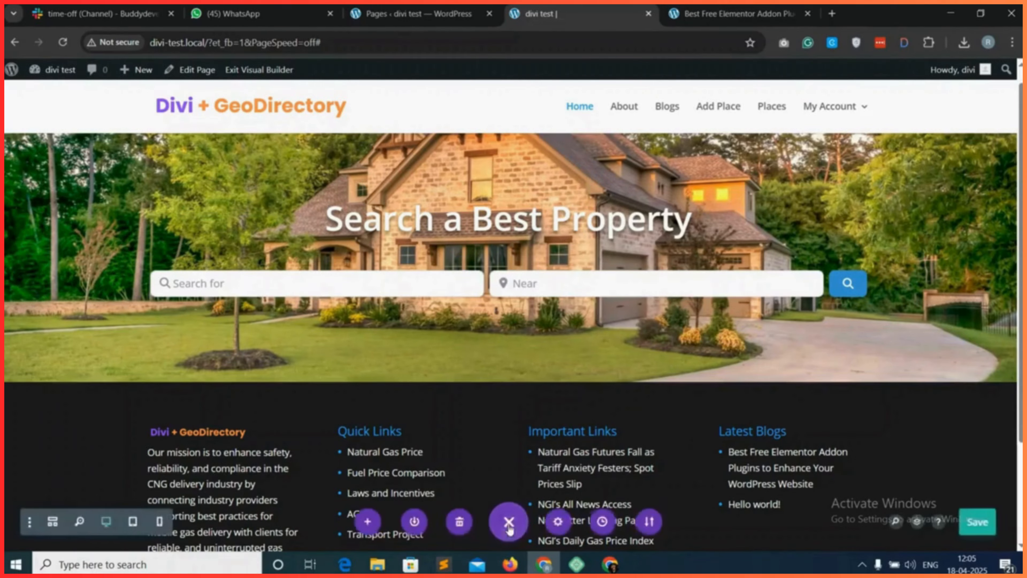
pyautogui.click(982, 523)
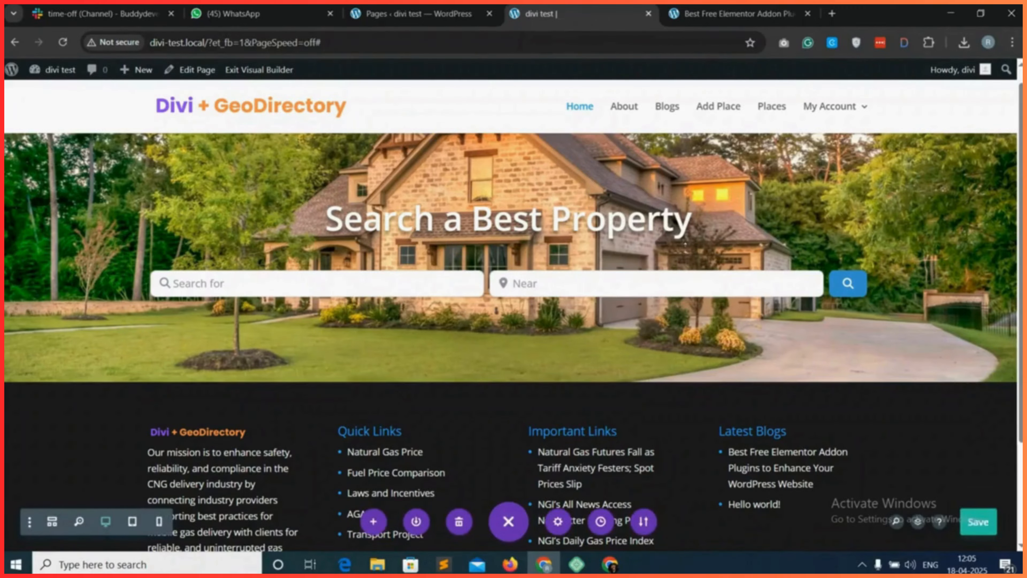
pyautogui.click(736, 14)
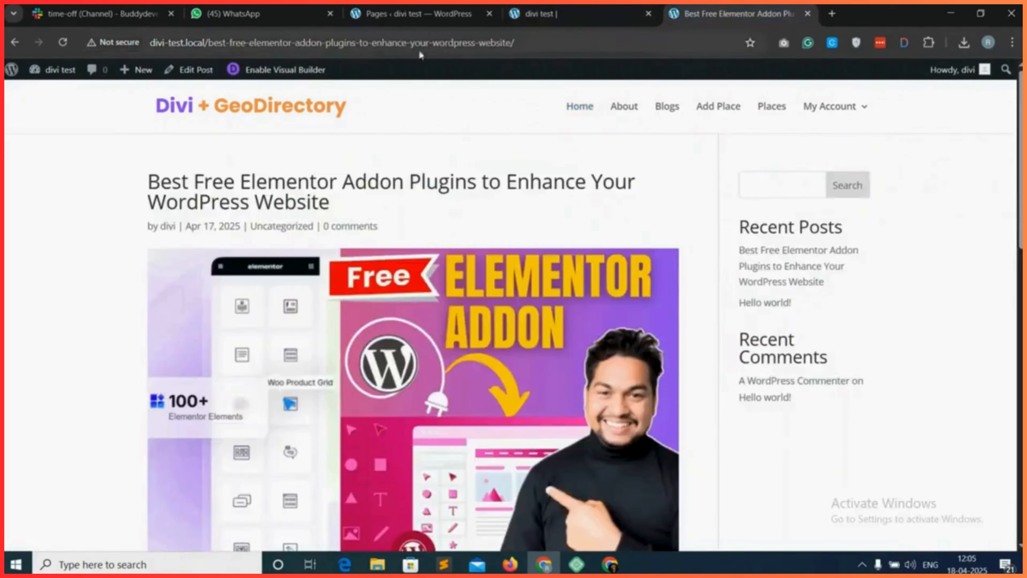
pyautogui.click(581, 109)
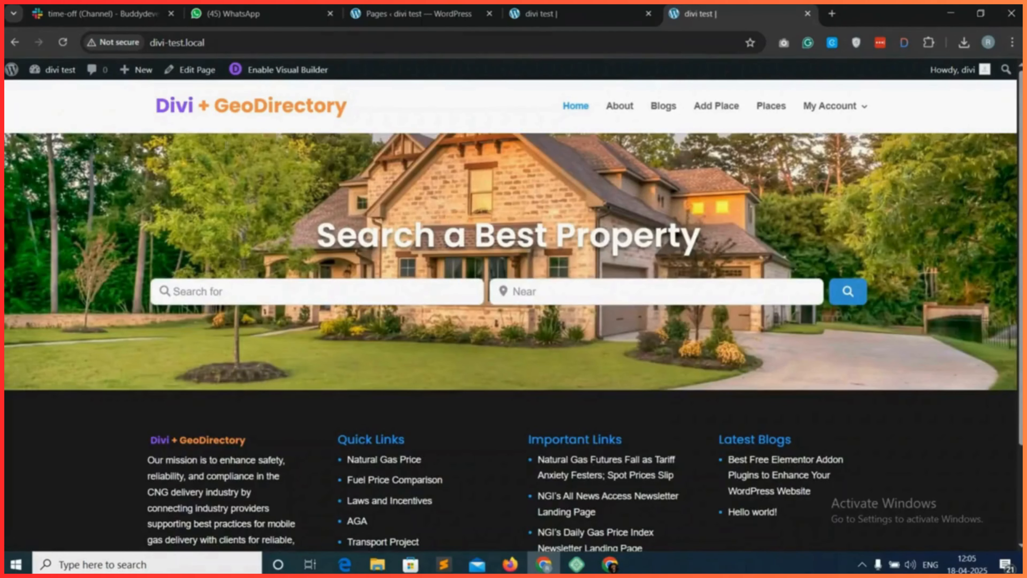
pyautogui.click(245, 41)
pyautogui.click(425, 188)
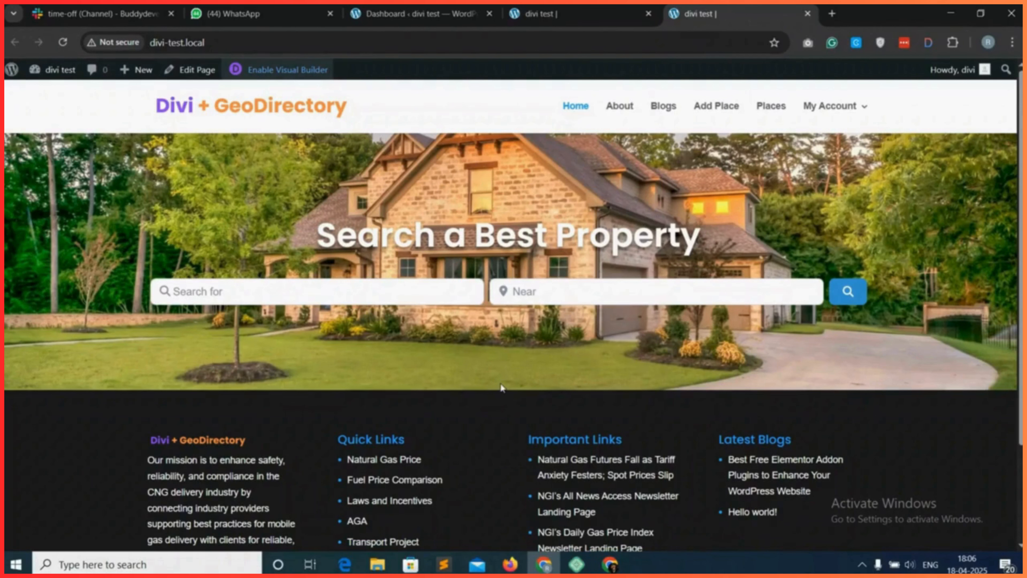
# In the Visual Builder, add a regular section below the hero with a single-column row containing a Heading module.
pyautogui.click(579, 9)
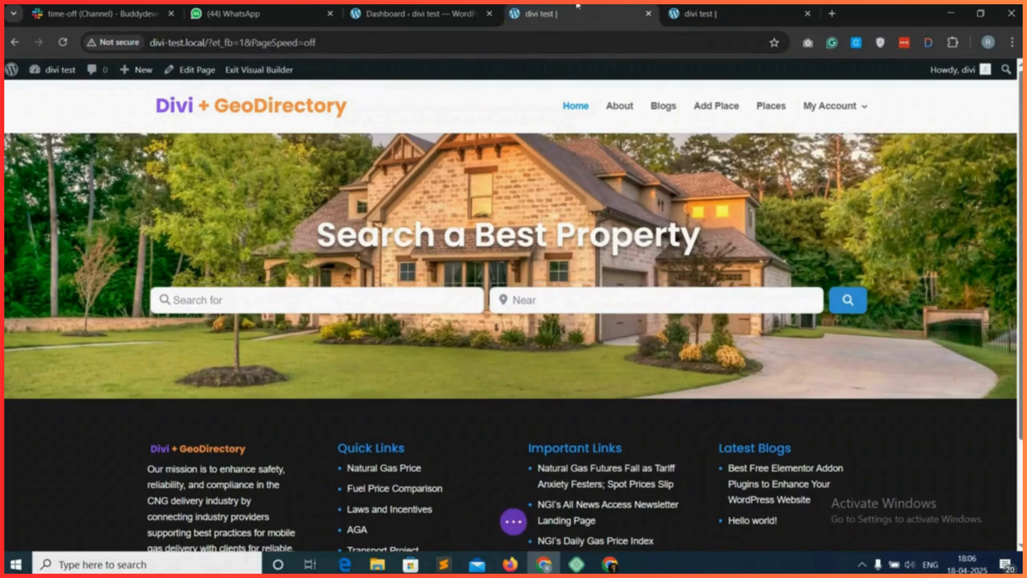
pyautogui.moveTo(507, 398)
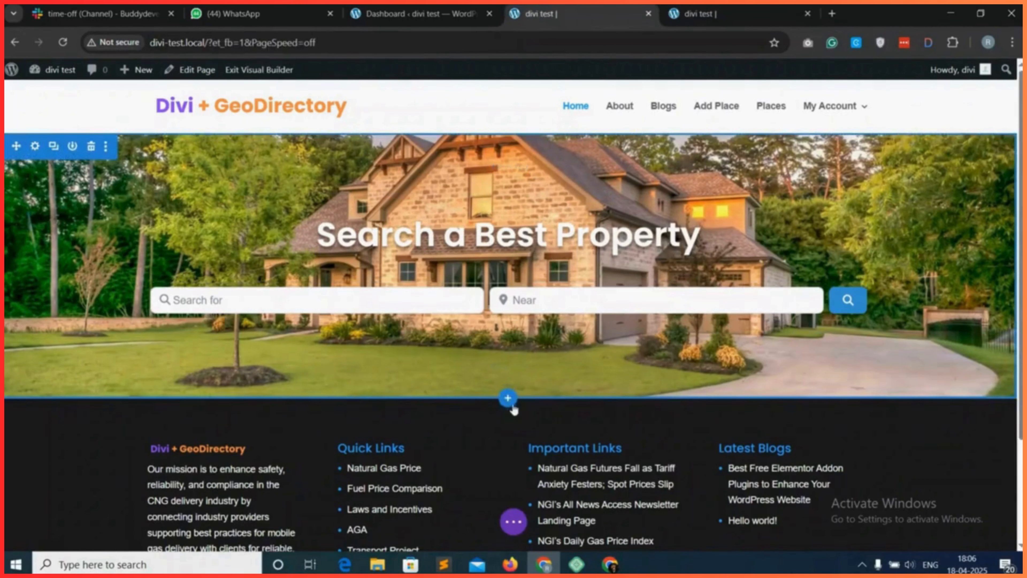
pyautogui.click(507, 398)
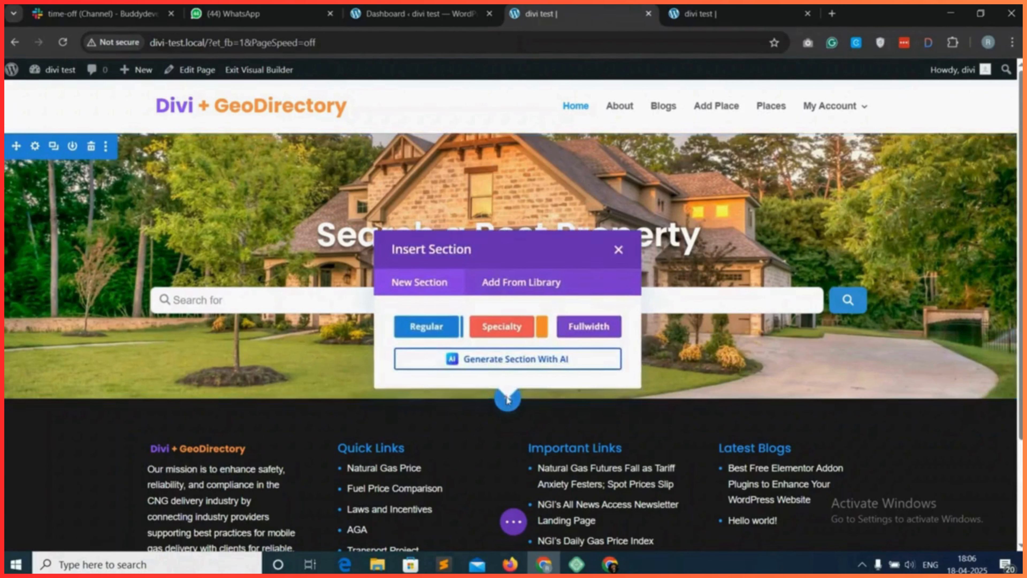
pyautogui.click(424, 327)
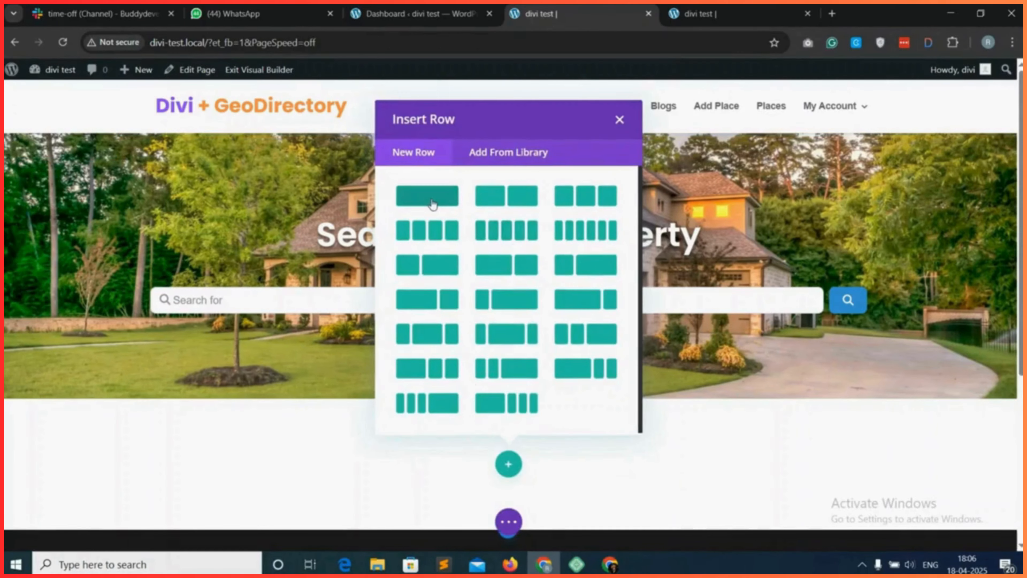
pyautogui.click(432, 202)
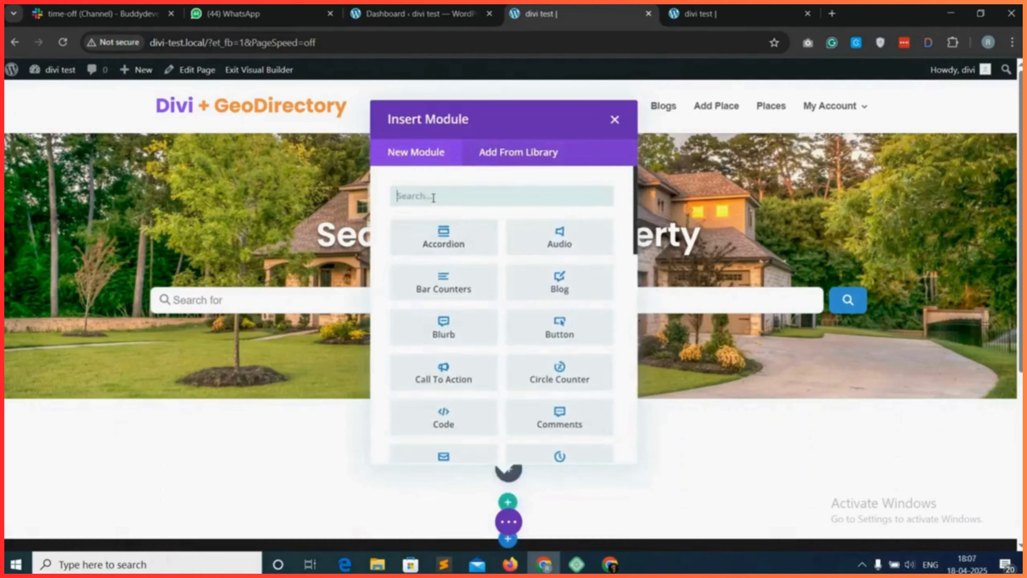
pyautogui.write('head')
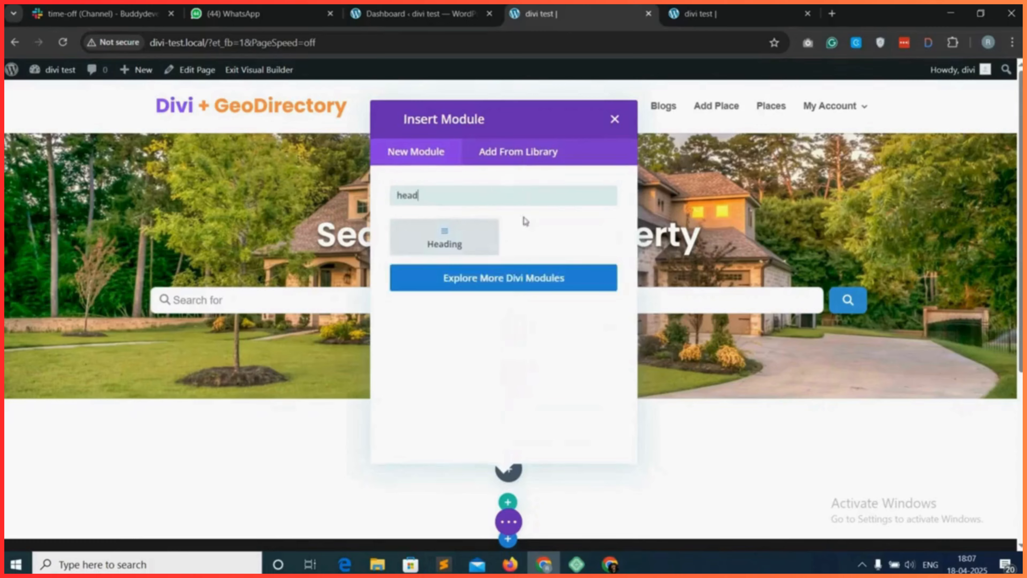
pyautogui.click(447, 237)
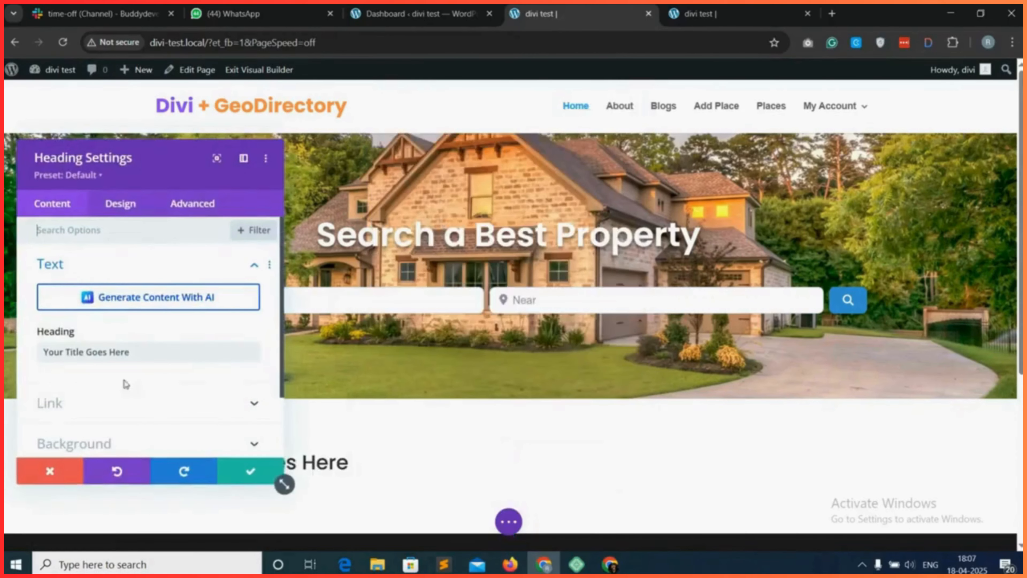
# Replace the new Heading module's placeholder title with "Best Categories".
pyautogui.tripleClick(106, 350)
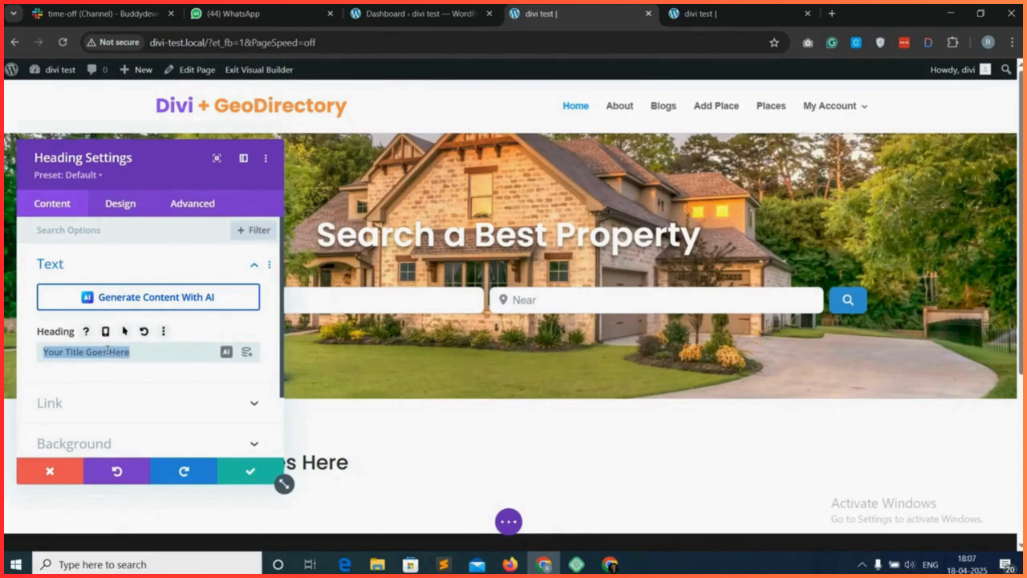
pyautogui.write('Best Catego')
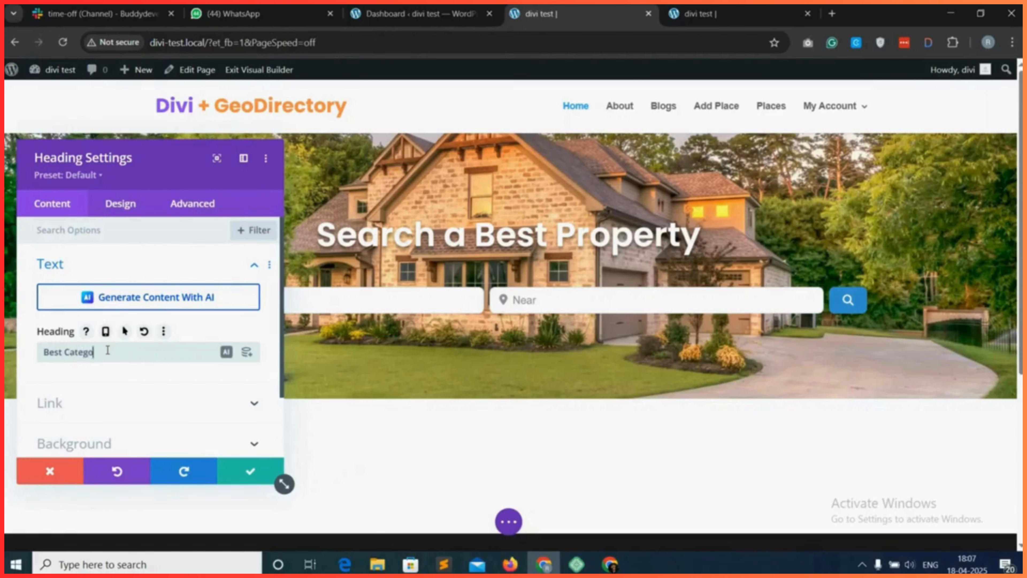
pyautogui.write('ries')
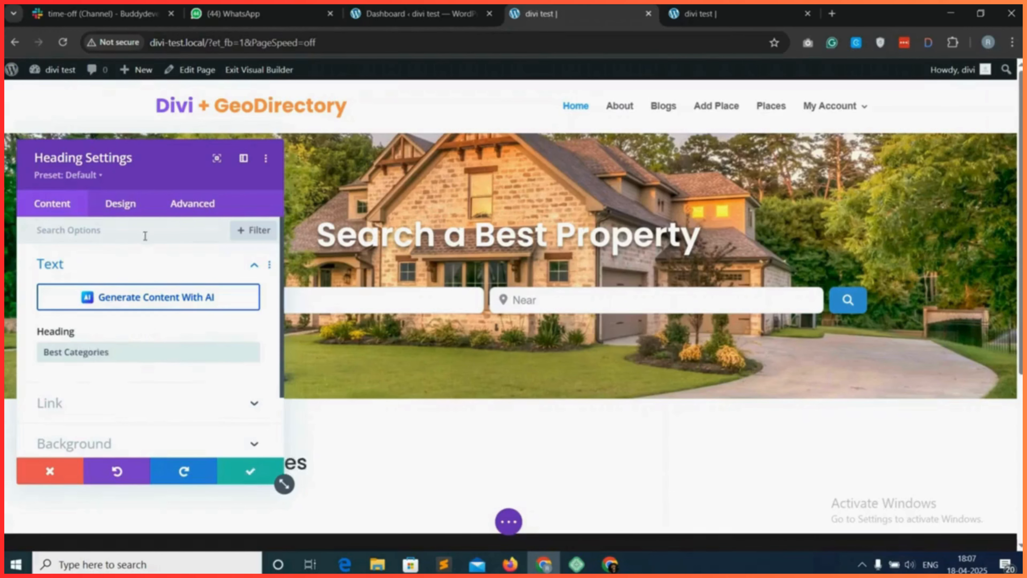
# Style the "Best Categories" heading as H2 with Semi Bold weight and center alignment.
pyautogui.click(129, 206)
pyautogui.scroll(-2, 108, 360)
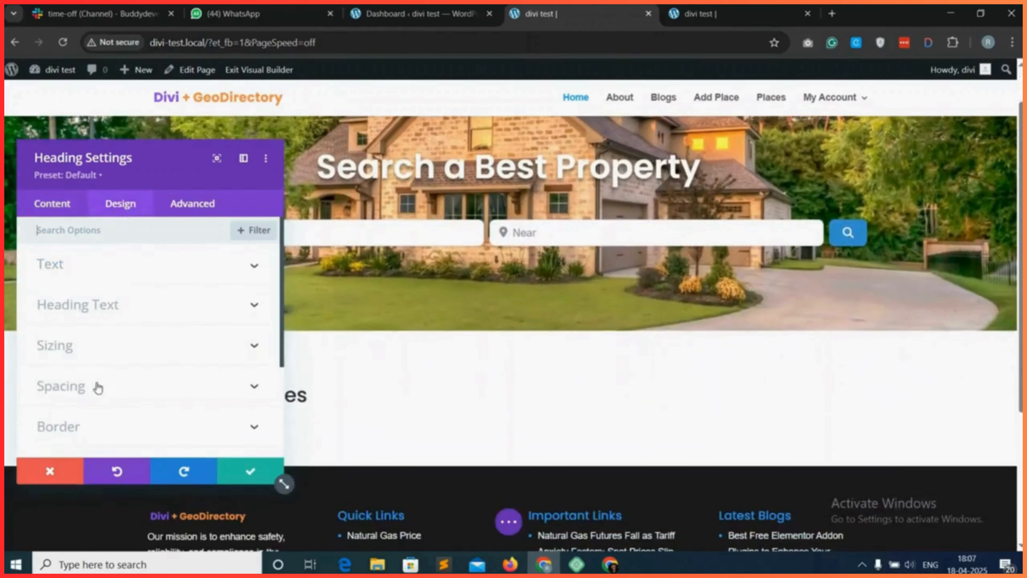
pyautogui.click(146, 315)
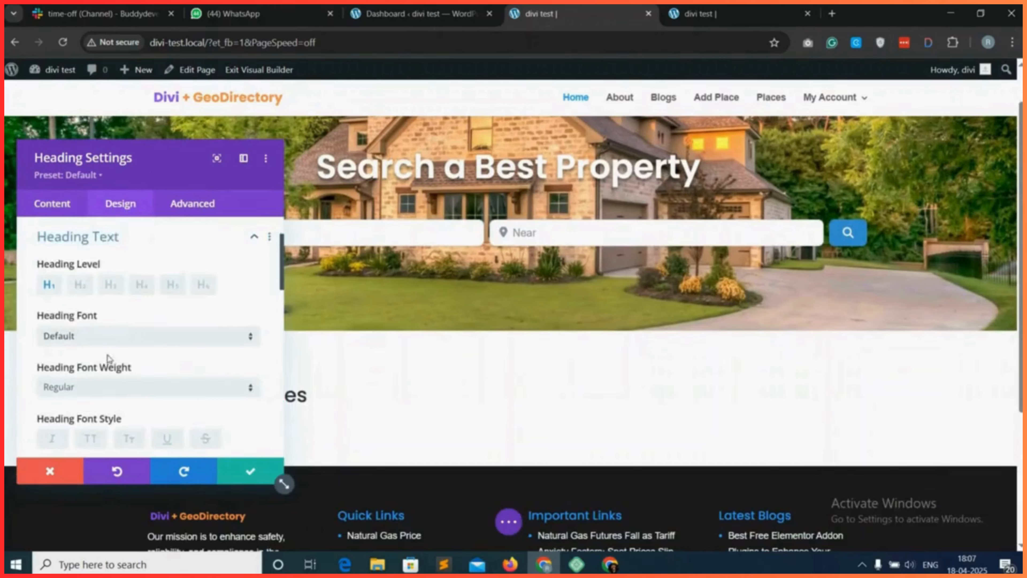
pyautogui.scroll(-1, 112, 362)
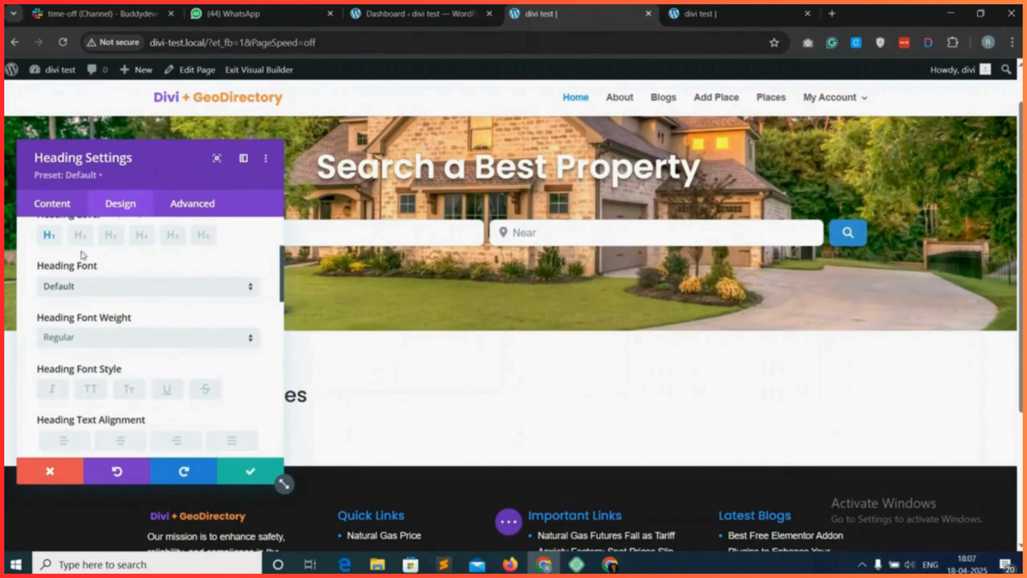
pyautogui.scroll(-1, 93, 323)
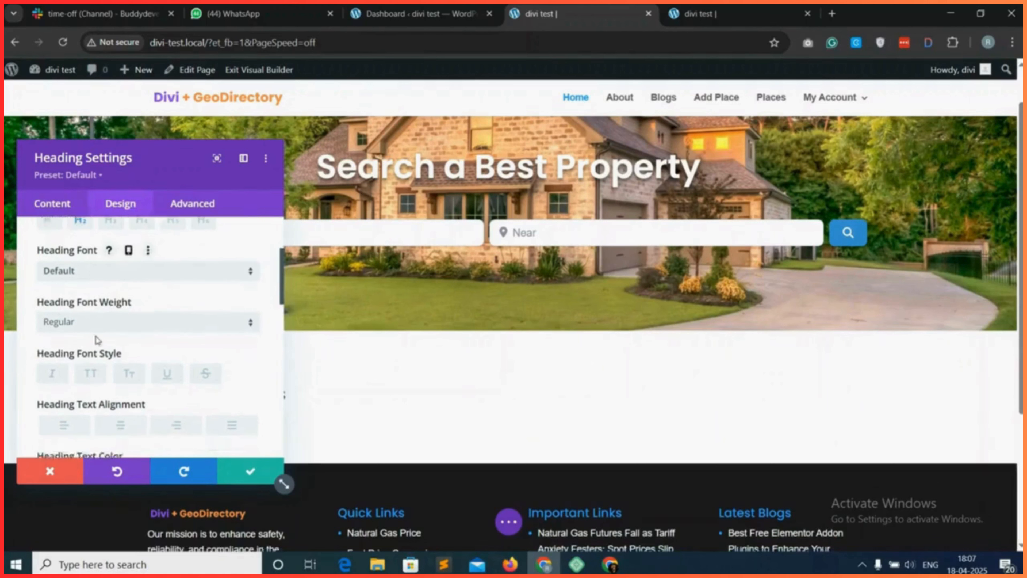
pyautogui.click(117, 302)
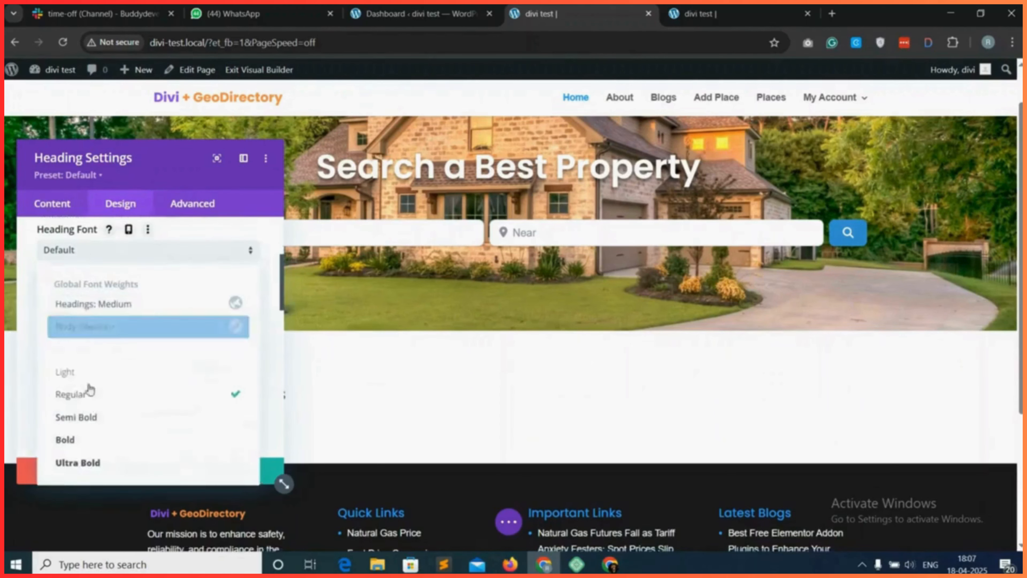
pyautogui.click(97, 421)
pyautogui.scroll(-1, 121, 366)
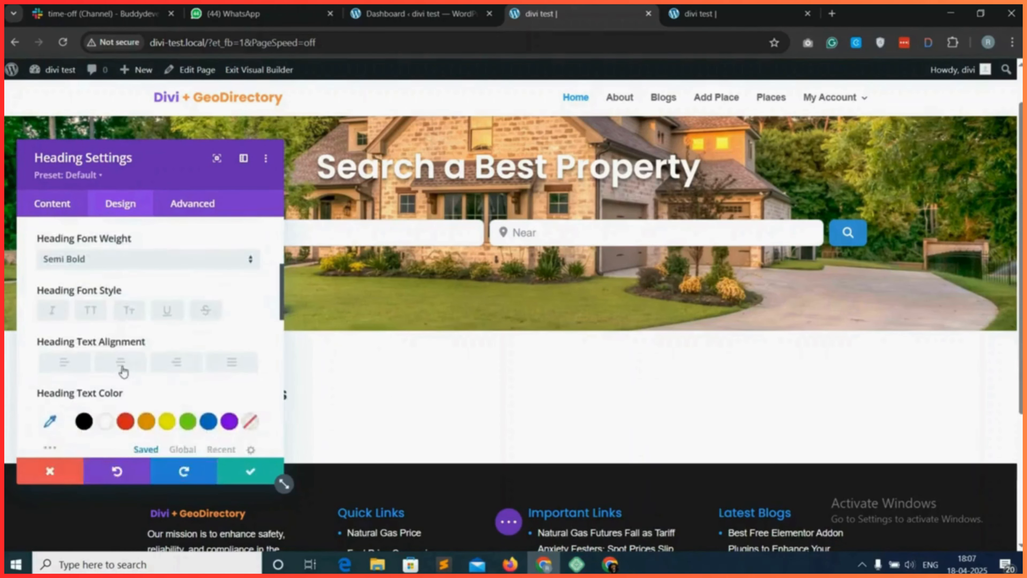
pyautogui.click(122, 365)
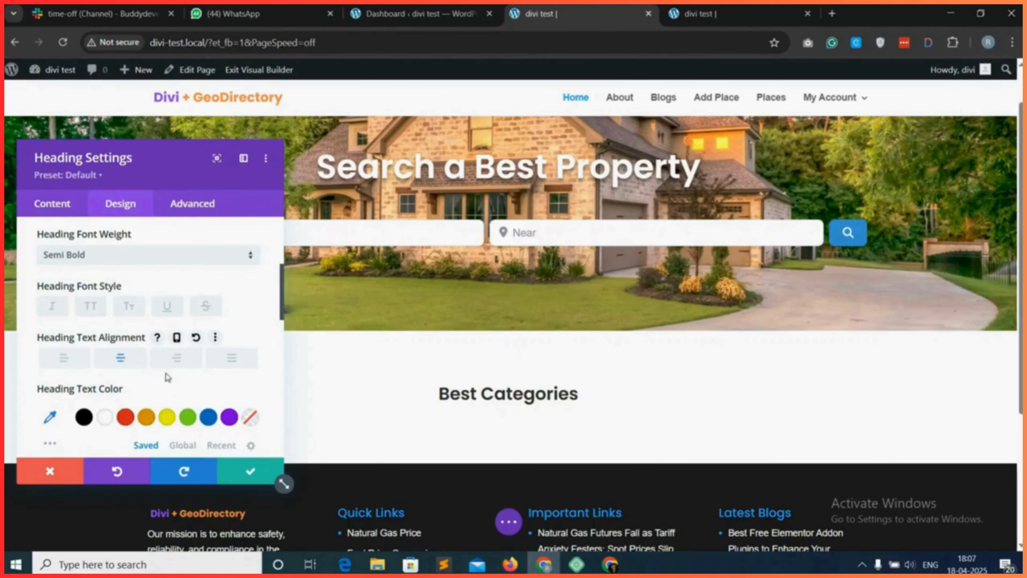
# Set the "Best Categories" heading's text color to black (#000000) and its text size to 30.
pyautogui.scroll(-1, 234, 454)
pyautogui.scroll(-1, 175, 399)
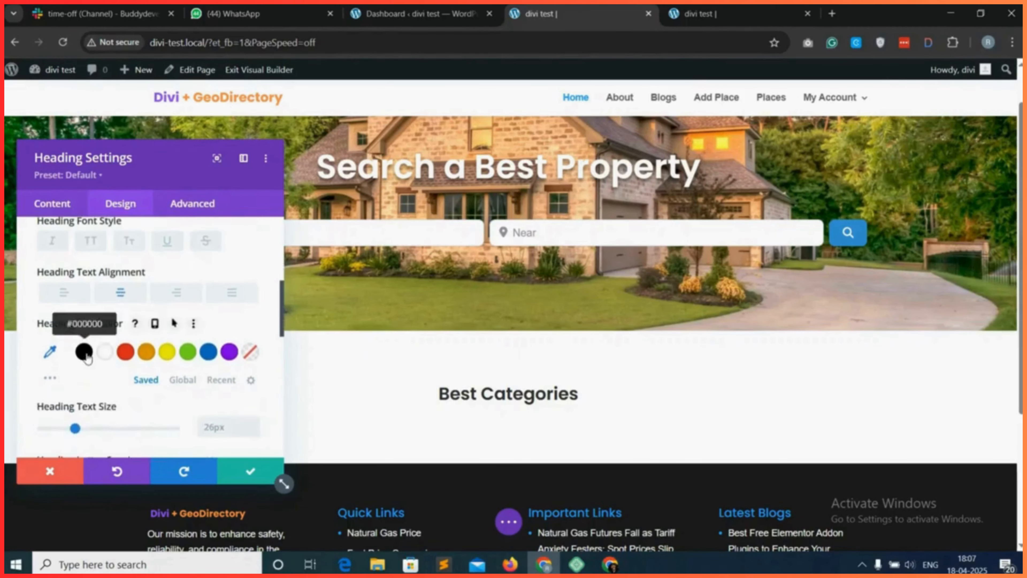
pyautogui.click(84, 351)
pyautogui.scroll(-2, 167, 359)
pyautogui.scroll(-1, 166, 359)
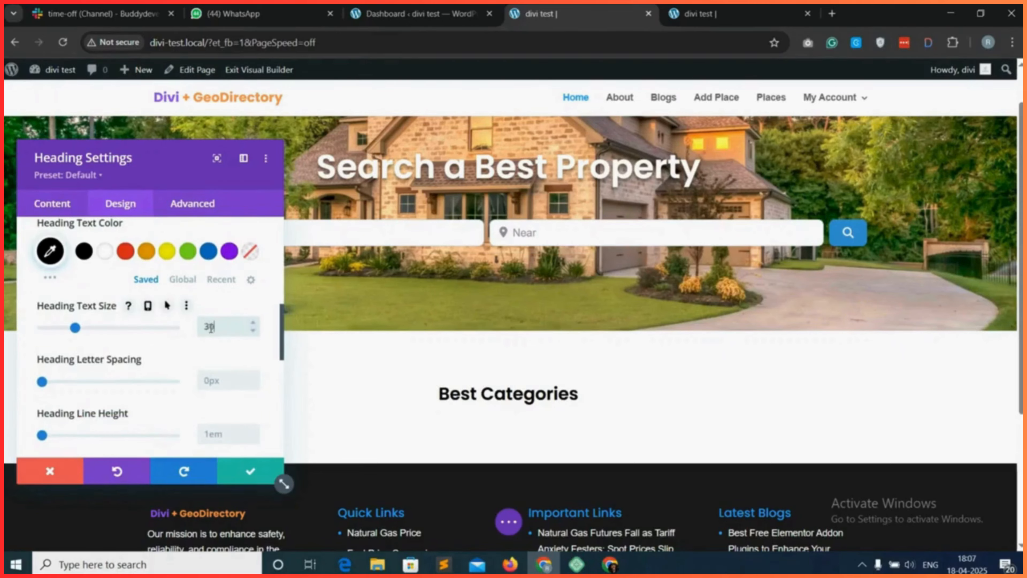
pyautogui.scroll(-3, 169, 364)
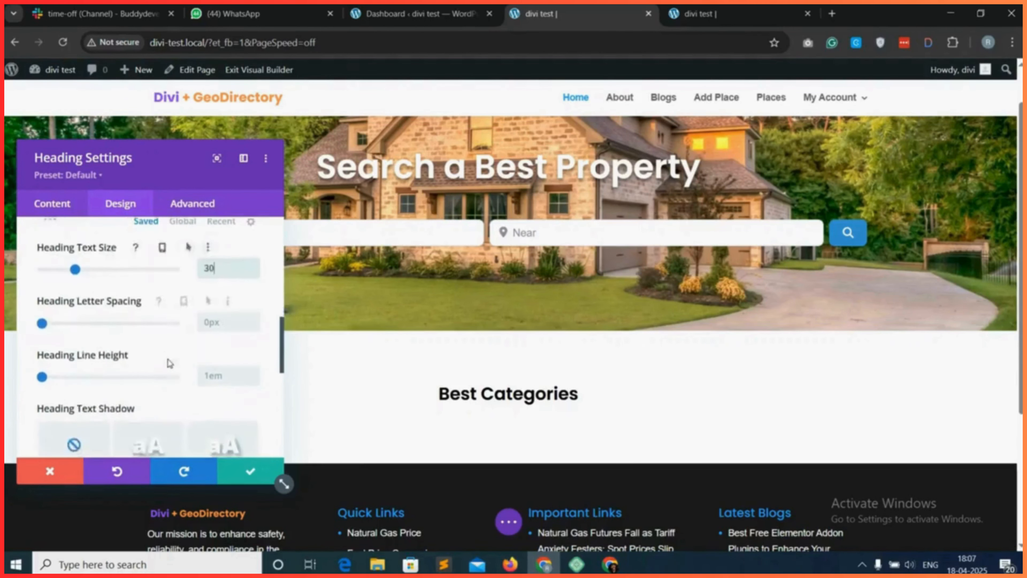
pyautogui.scroll(-3, 169, 364)
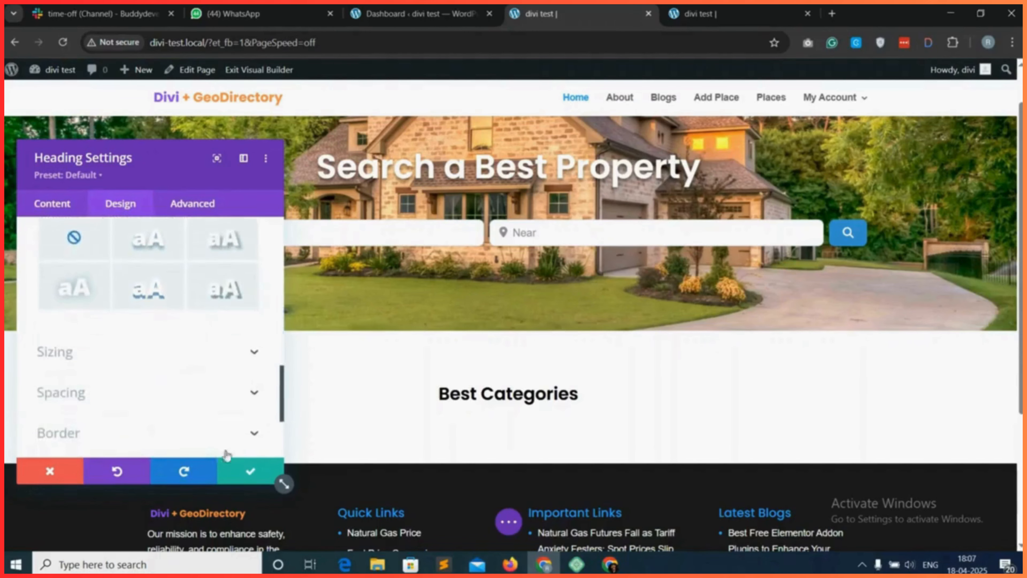
# Keep the heading's settings, add a Text module below the "Best Categories" heading, and clear its placeholder body in text mode.
pyautogui.click(250, 470)
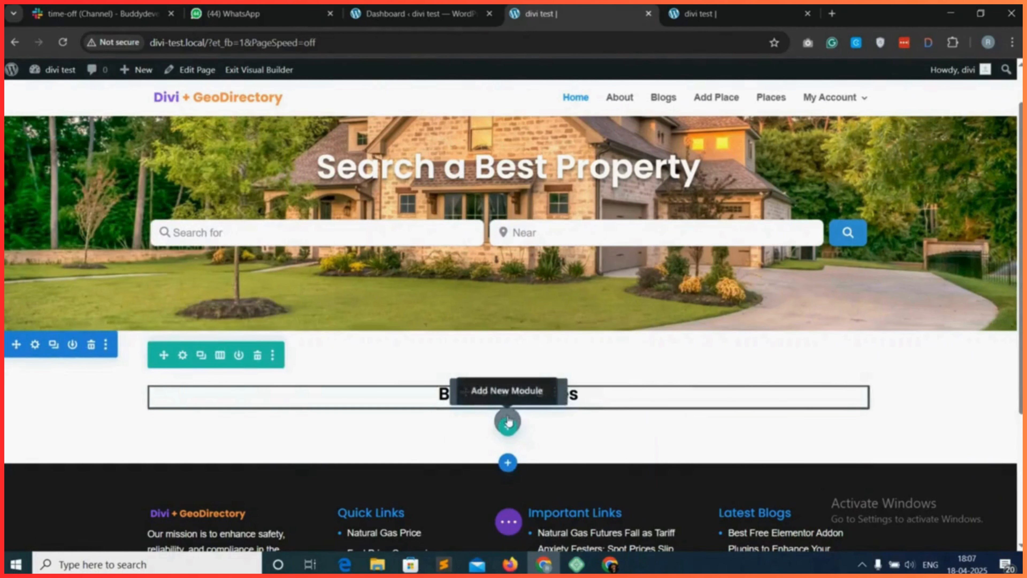
pyautogui.click(508, 422)
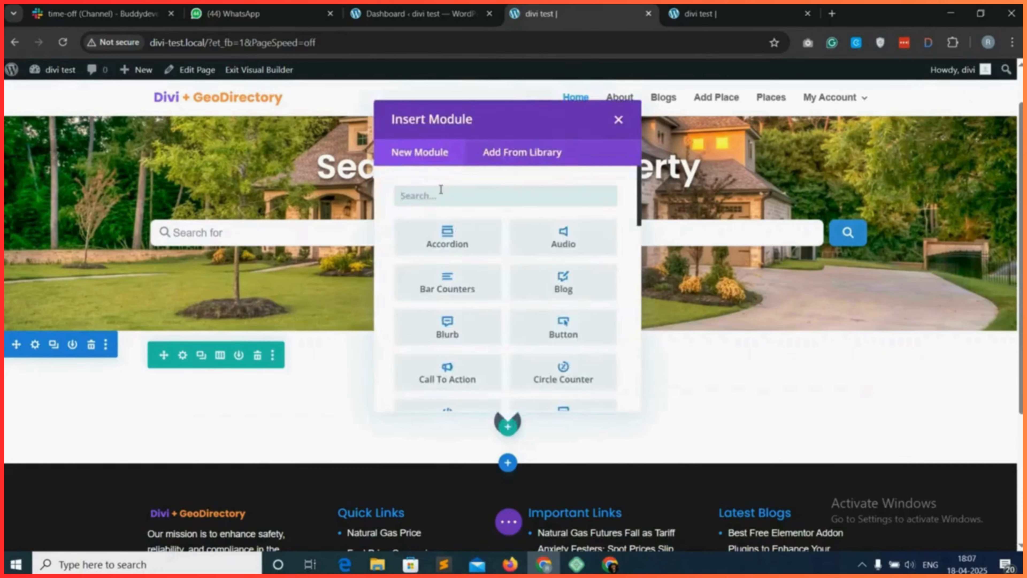
pyautogui.write('text')
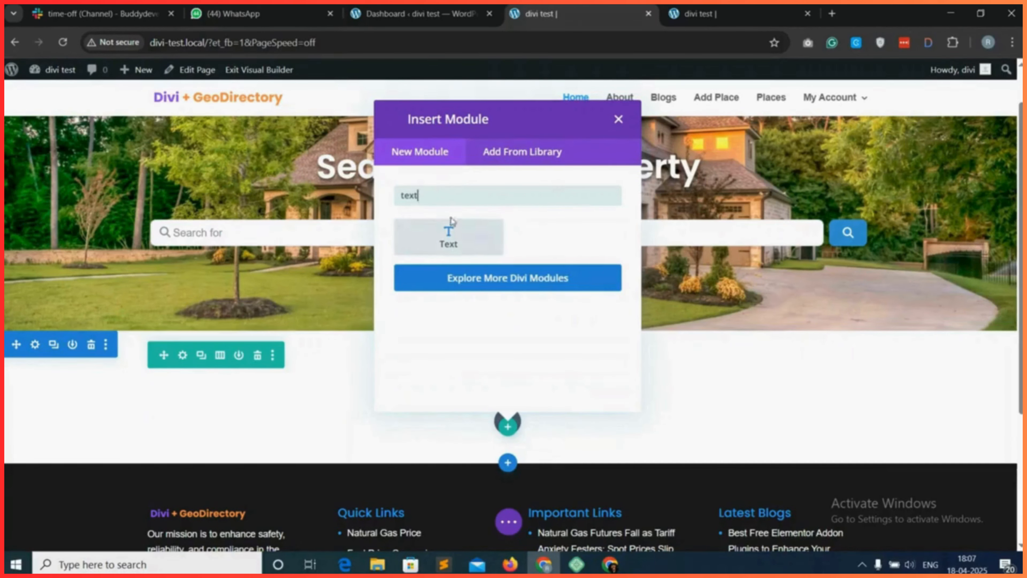
pyautogui.click(449, 233)
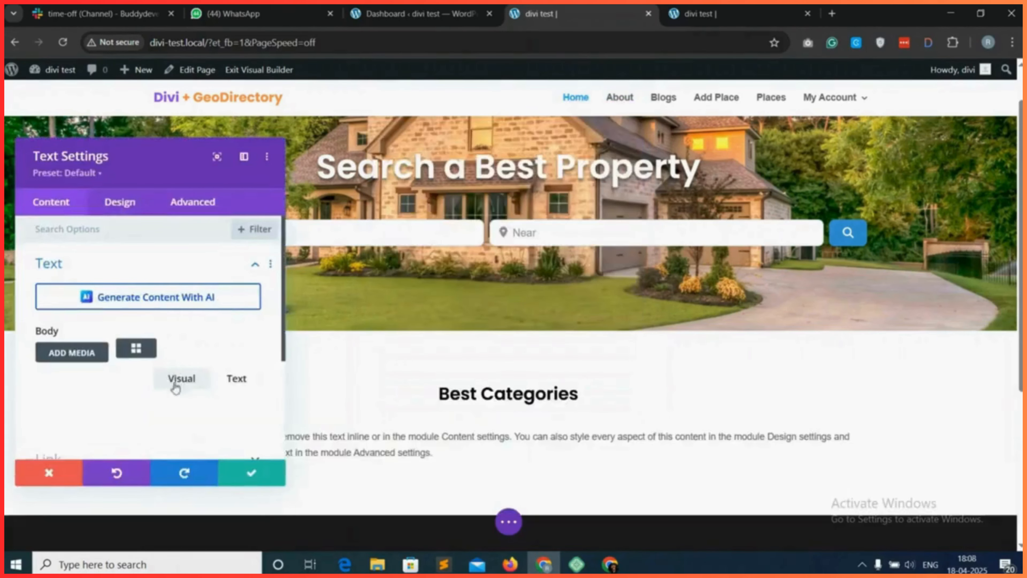
pyautogui.click(236, 378)
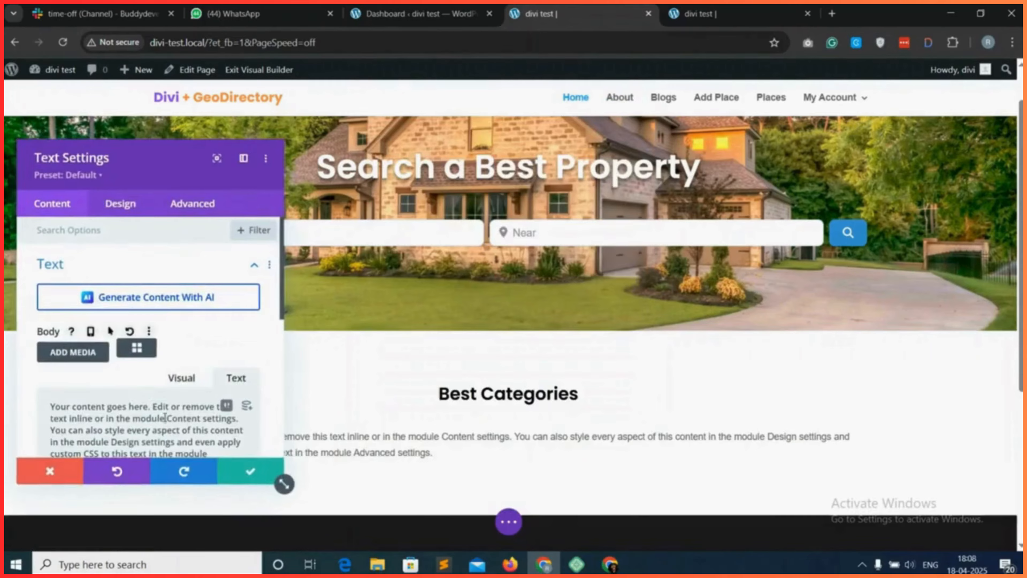
pyautogui.hotkey('ctrl', 'a')
pyautogui.press('BackSpace')
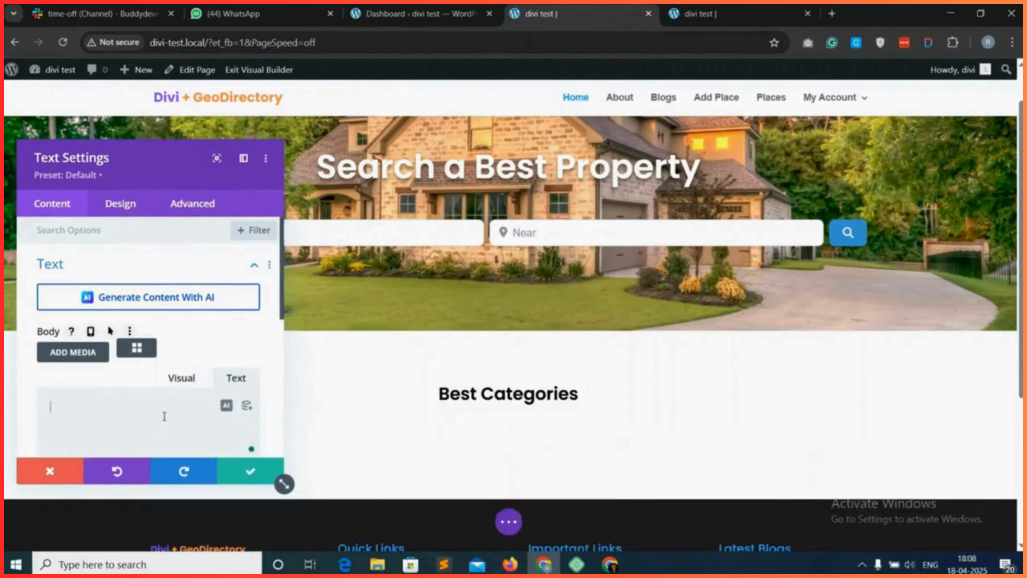
# Open the shortcode builder for the Text module's body and choose the gd_categories (GD > Categories) shortcode.
pyautogui.click(140, 353)
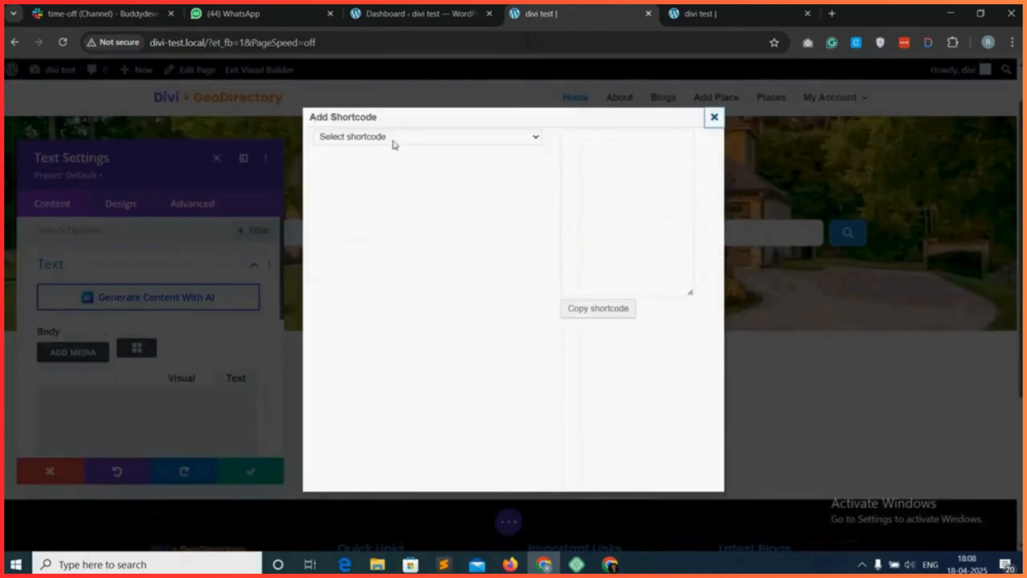
pyautogui.click(395, 137)
pyautogui.scroll(-1, 406, 334)
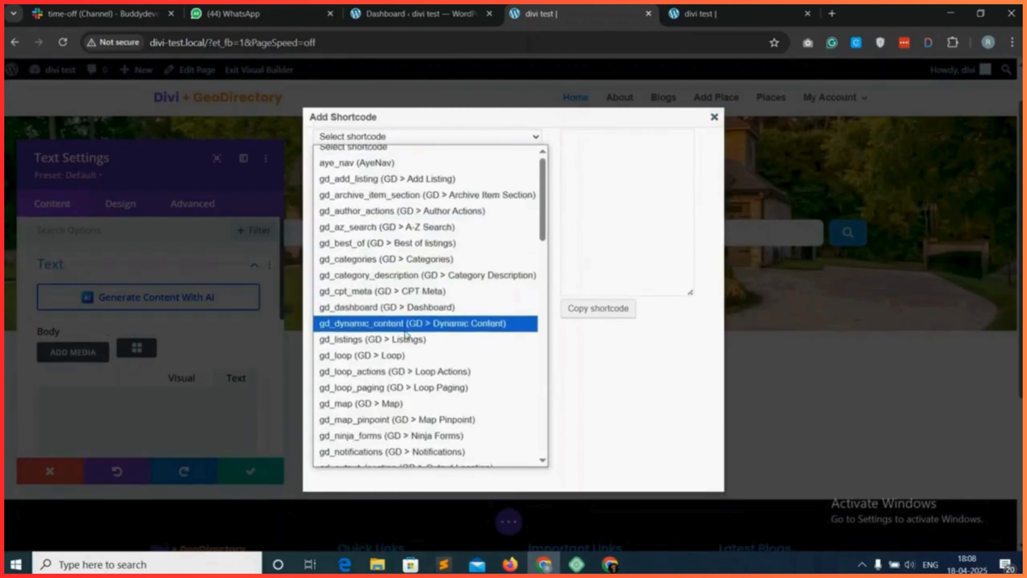
pyautogui.scroll(1, 374, 267)
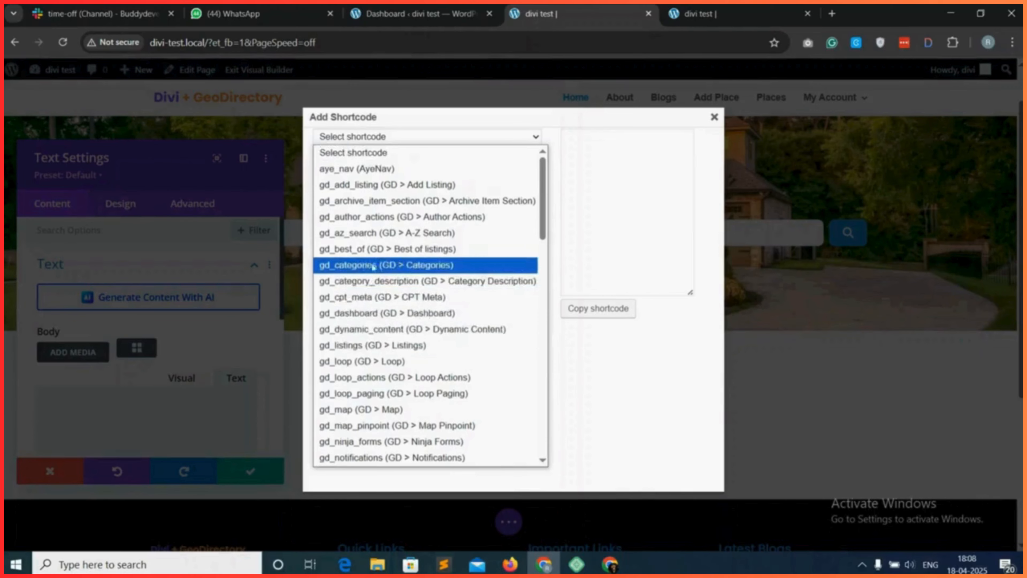
pyautogui.click(407, 267)
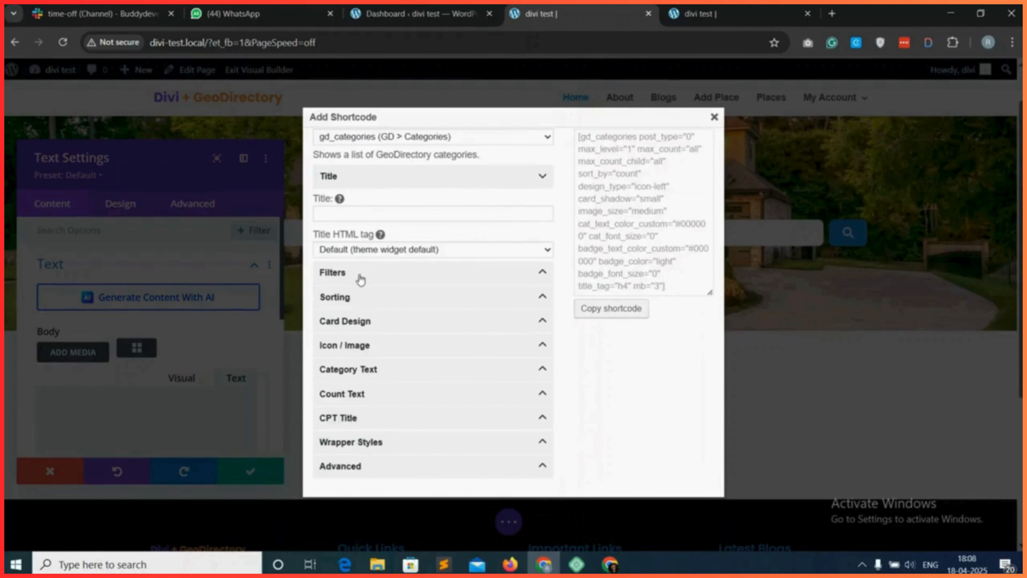
# Filter the categories shortcode to the Places post type and sort it by A-Z.
pyautogui.click(384, 276)
pyautogui.scroll(-7, 378, 292)
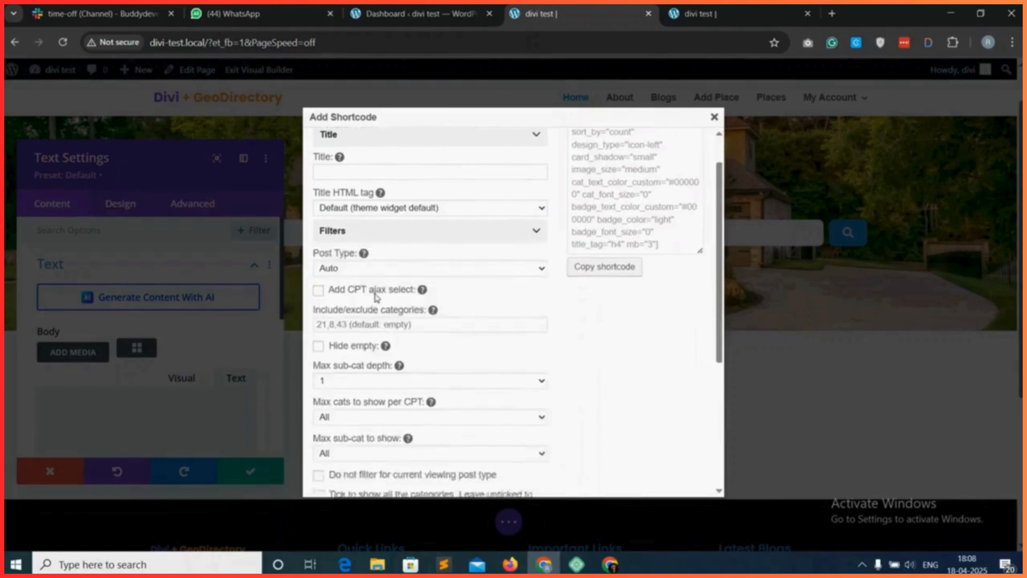
pyautogui.click(378, 288)
pyautogui.click(379, 324)
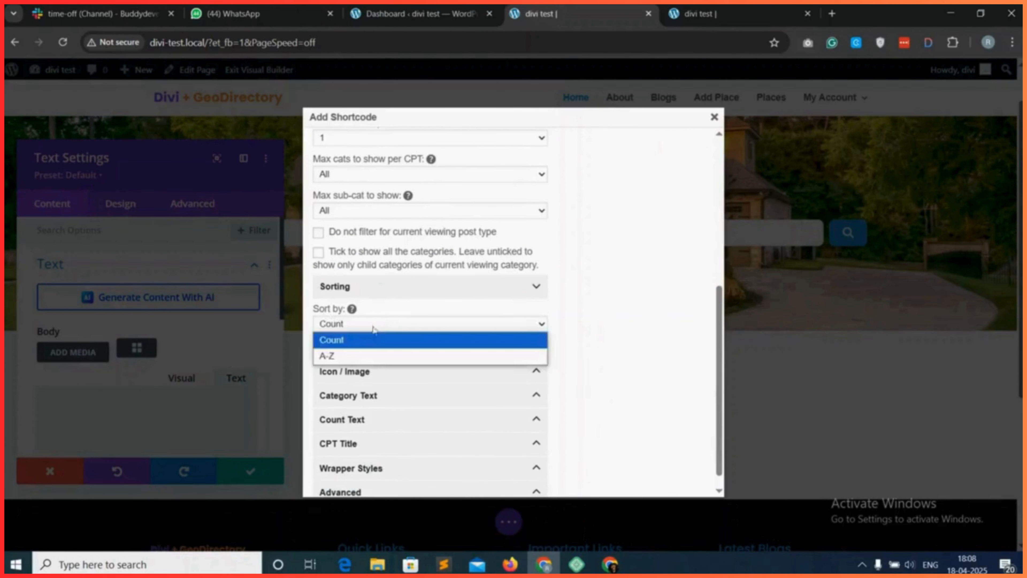
pyautogui.click(350, 354)
# In the shortcode's card design, set the design type to Icon Top and the row items to 4.
pyautogui.click(386, 348)
pyautogui.scroll(-3, 368, 284)
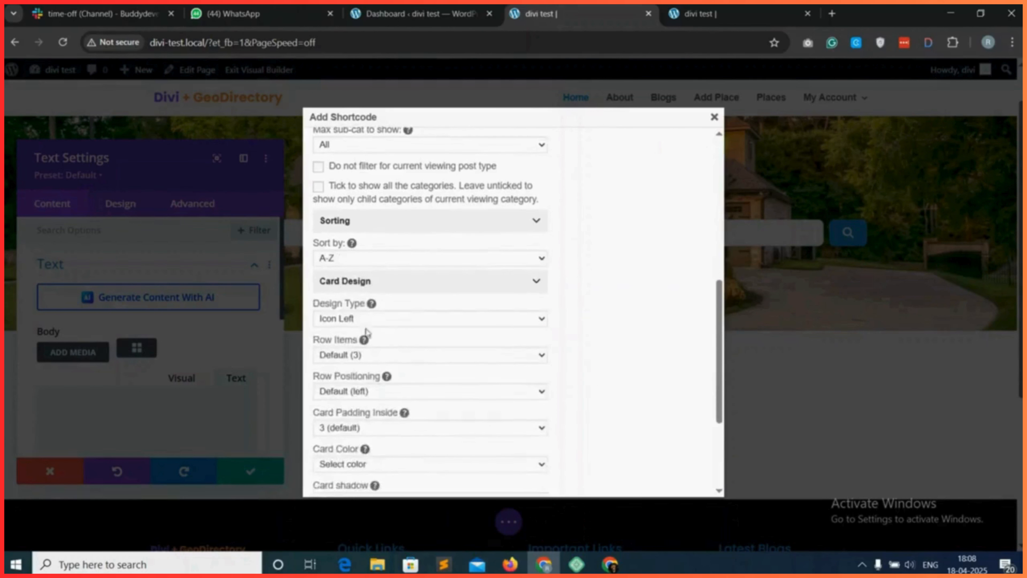
pyautogui.click(369, 282)
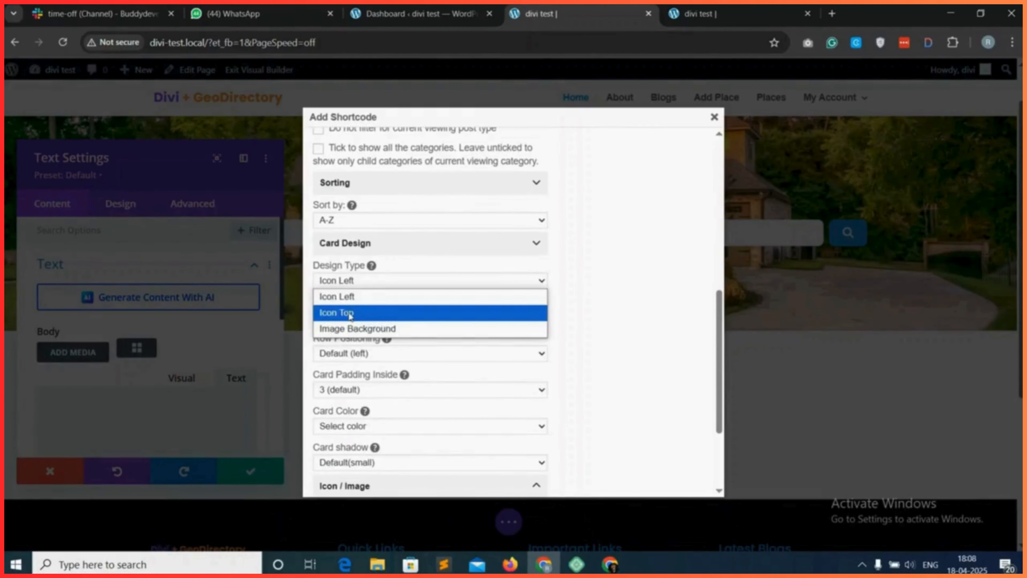
pyautogui.click(350, 314)
pyautogui.scroll(-1, 354, 300)
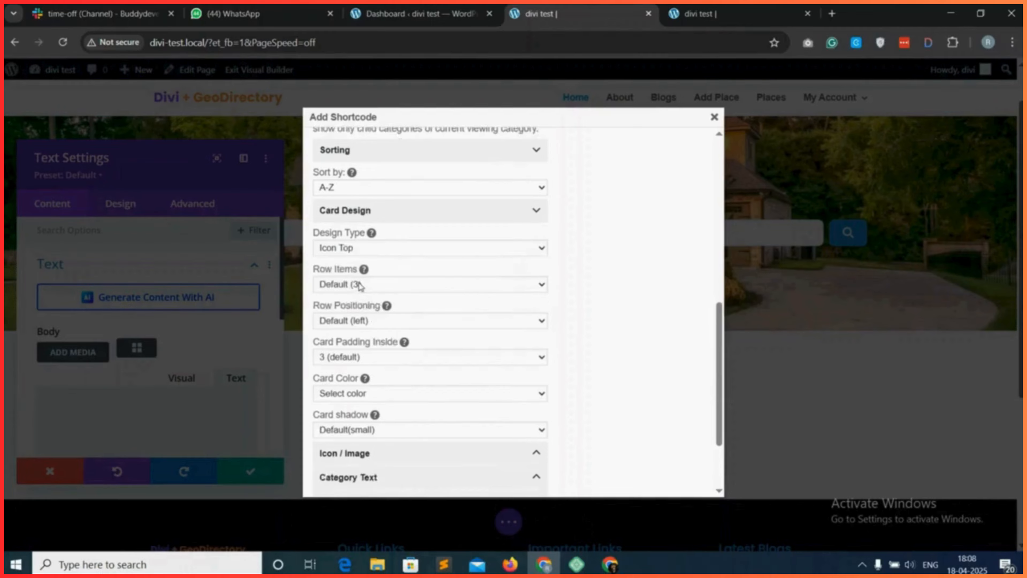
pyautogui.click(368, 285)
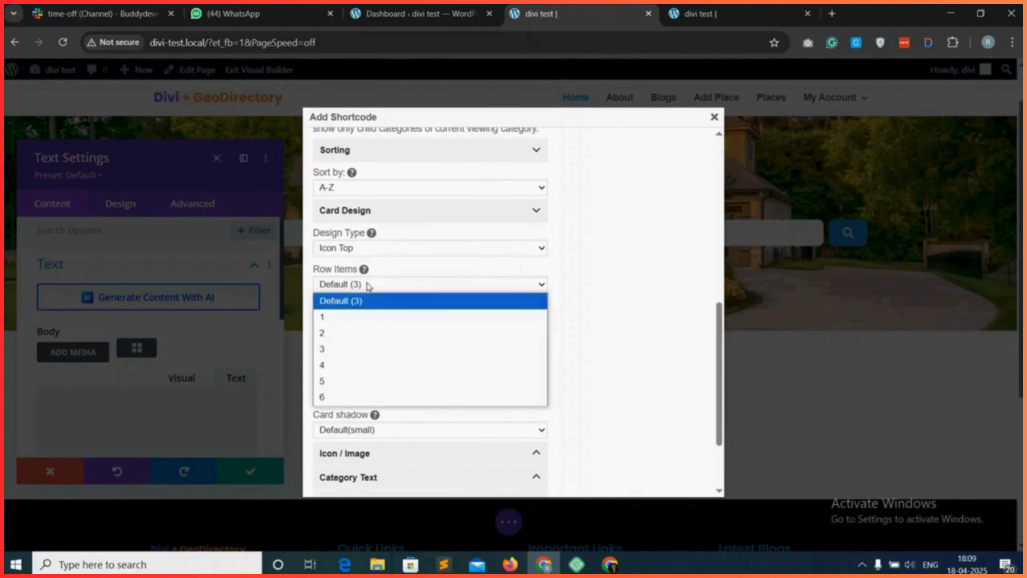
pyautogui.click(339, 365)
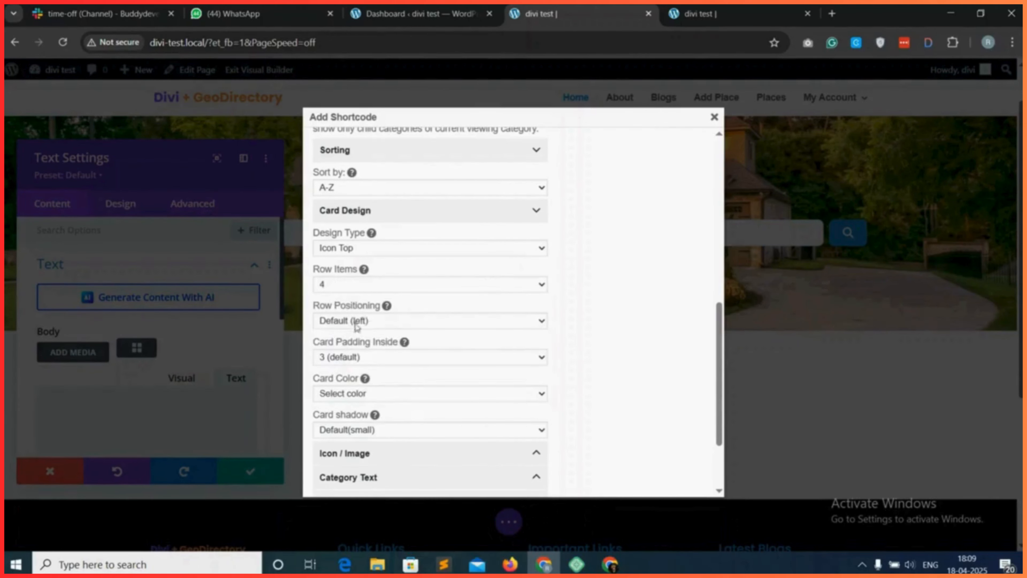
# Set the category cards' shadow to Medium.
pyautogui.scroll(-1, 371, 330)
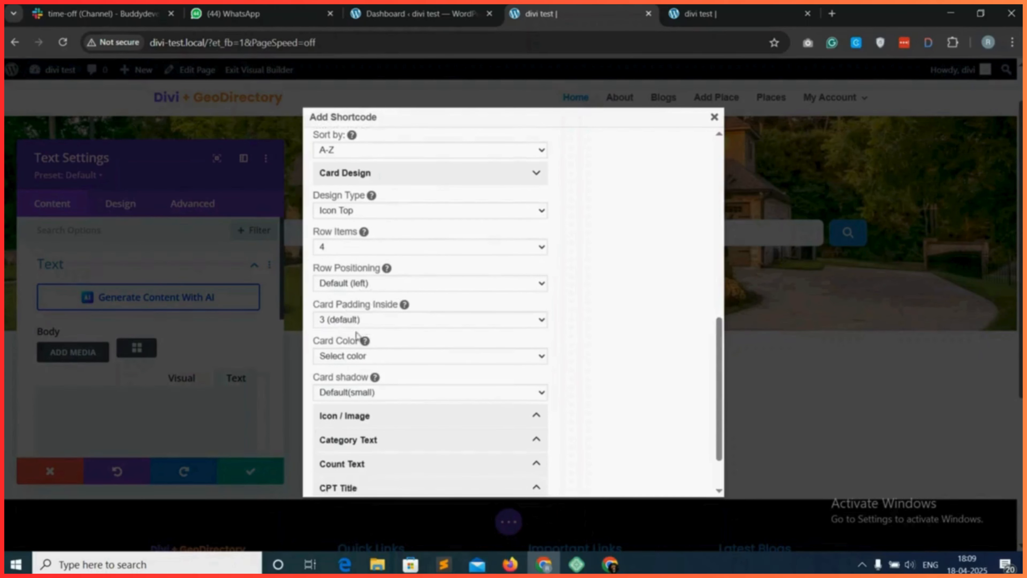
pyautogui.scroll(-1, 357, 335)
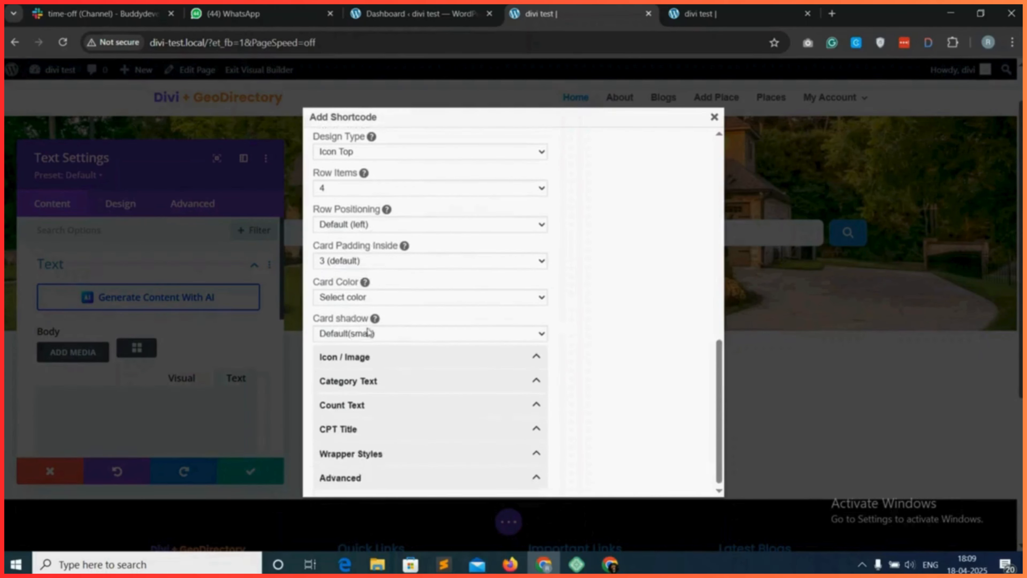
pyautogui.click(379, 337)
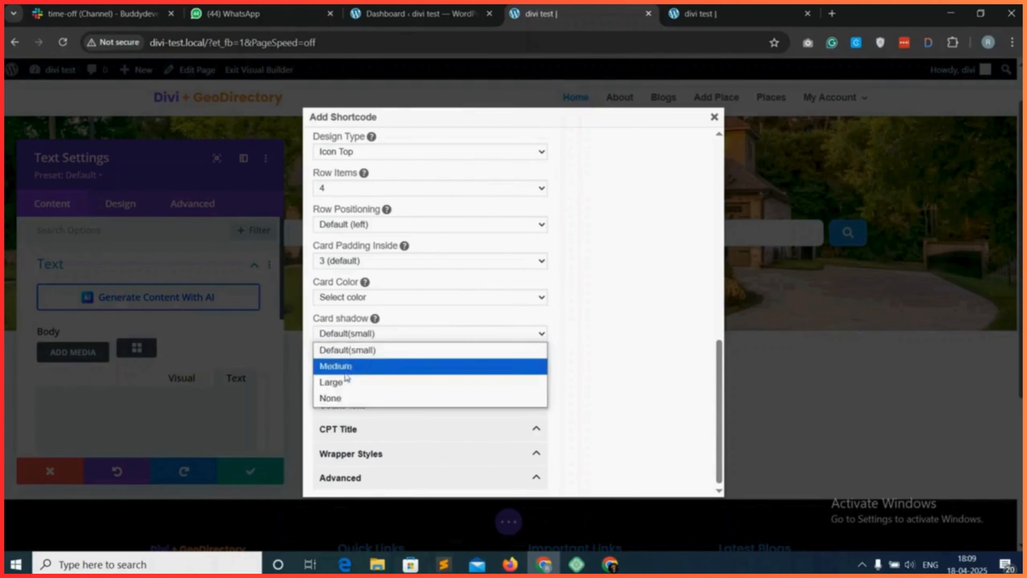
pyautogui.click(351, 367)
# Set the category icon size to XL in the shortcode's icon and image options.
pyautogui.scroll(-1, 388, 369)
pyautogui.click(375, 355)
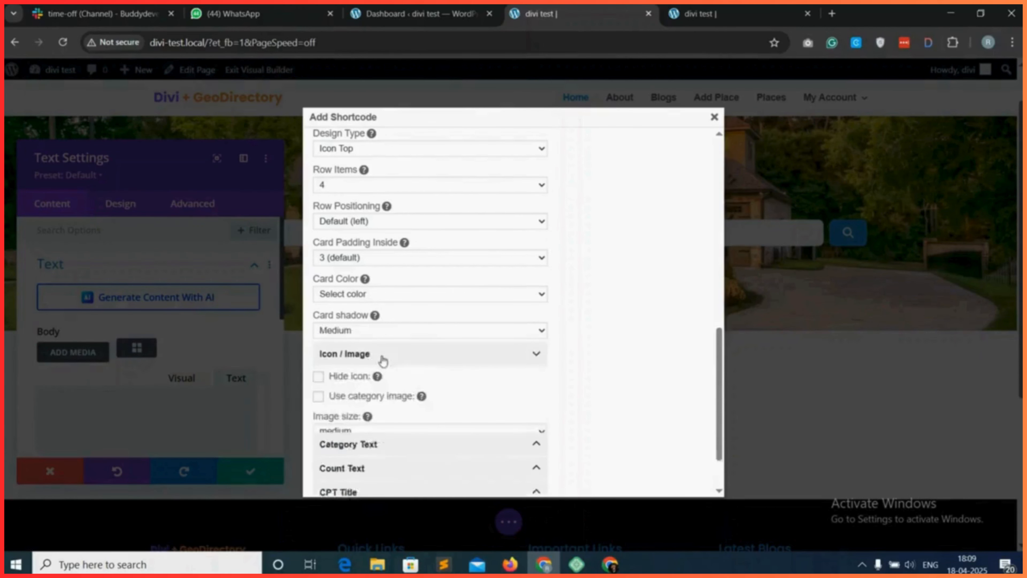
pyautogui.scroll(-2, 382, 360)
pyautogui.click(350, 410)
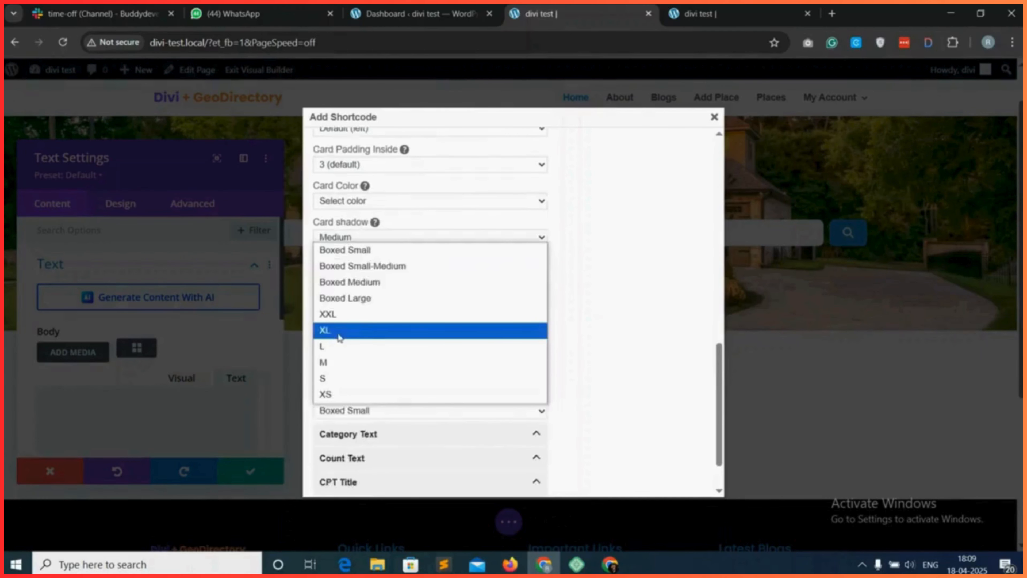
pyautogui.click(339, 331)
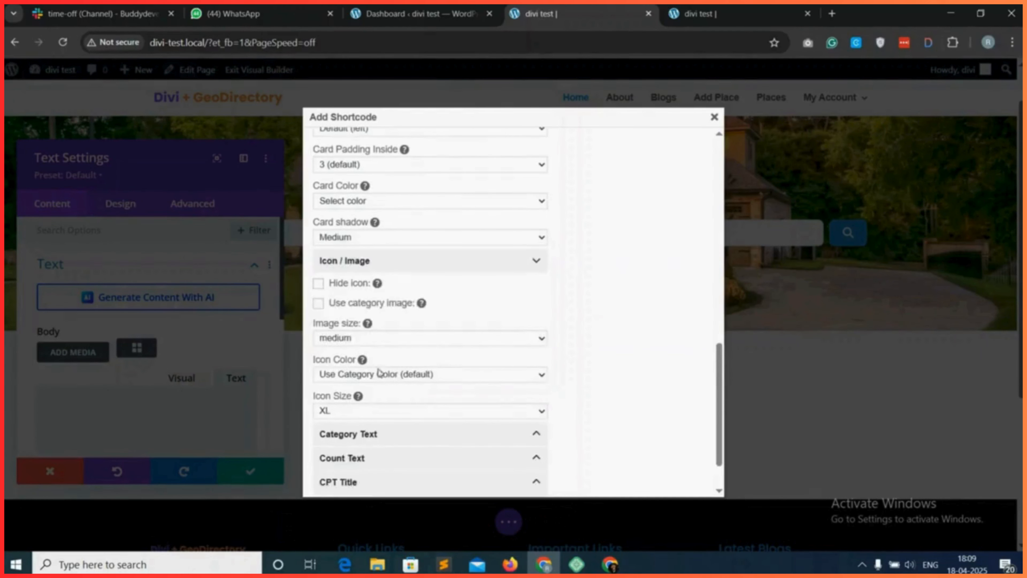
# Set the category text color to Black in the shortcode options.
pyautogui.scroll(-1, 396, 382)
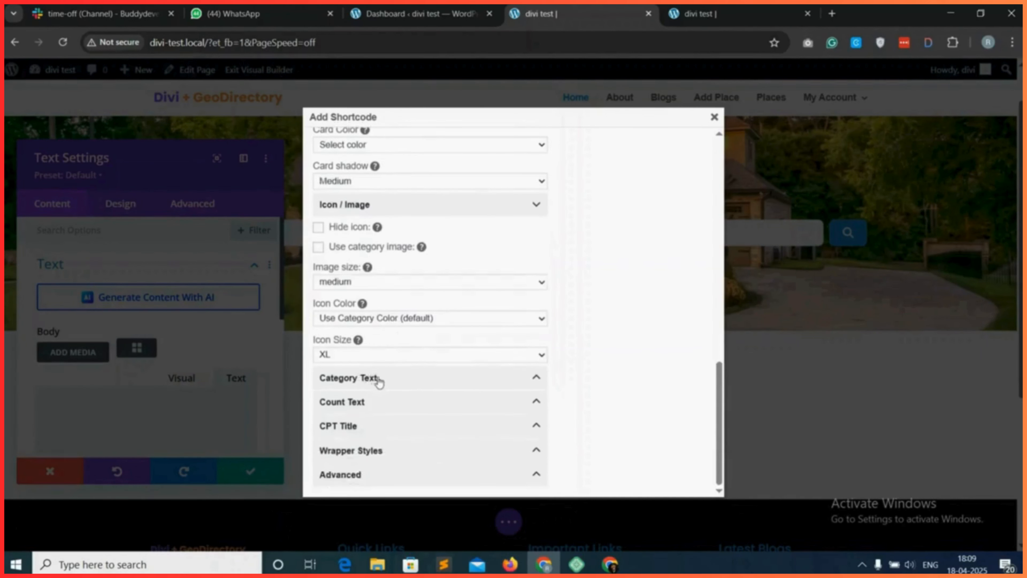
pyautogui.click(392, 382)
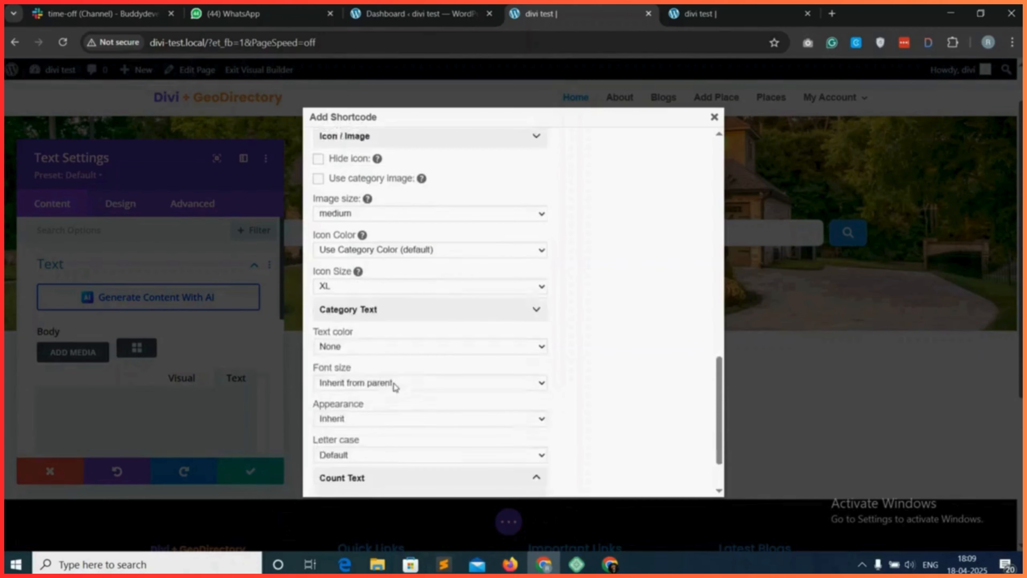
pyautogui.scroll(-2, 396, 386)
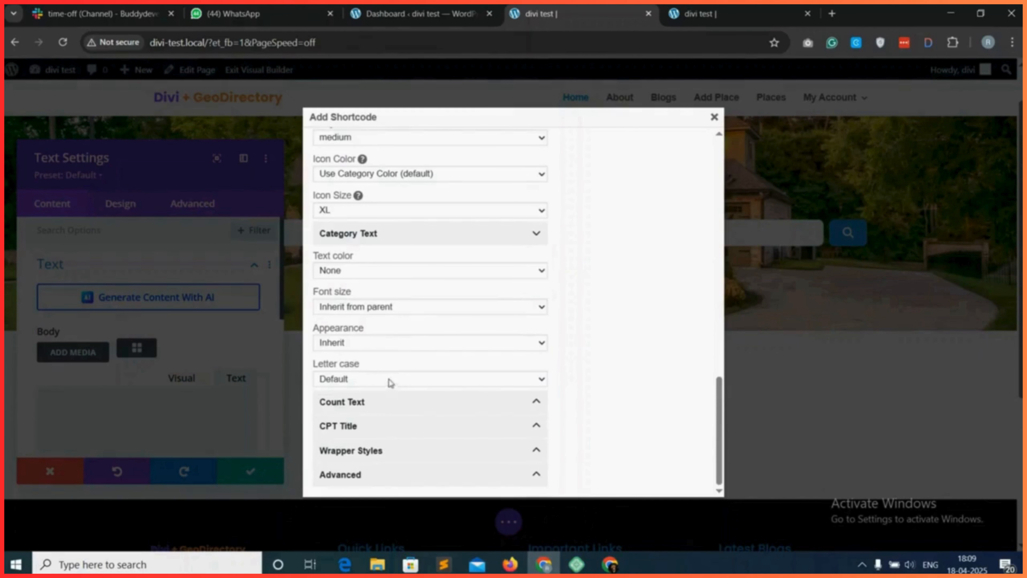
pyautogui.click(404, 270)
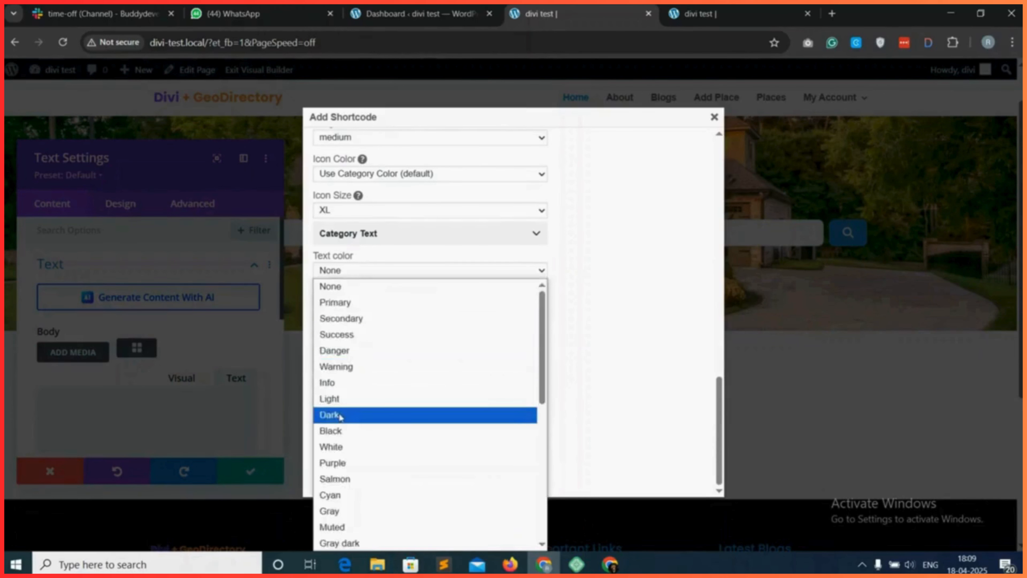
pyautogui.click(344, 430)
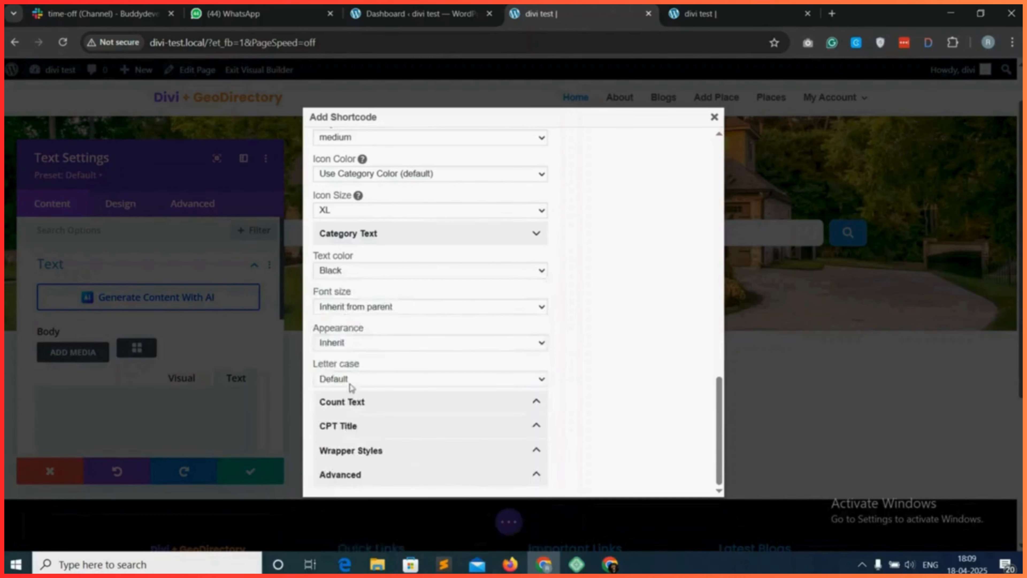
# Copy the generated gd_categories shortcode, paste it into the Text module's body, and save the module's settings.
pyautogui.click(605, 311)
pyautogui.hotkey('ctrl', 'c')
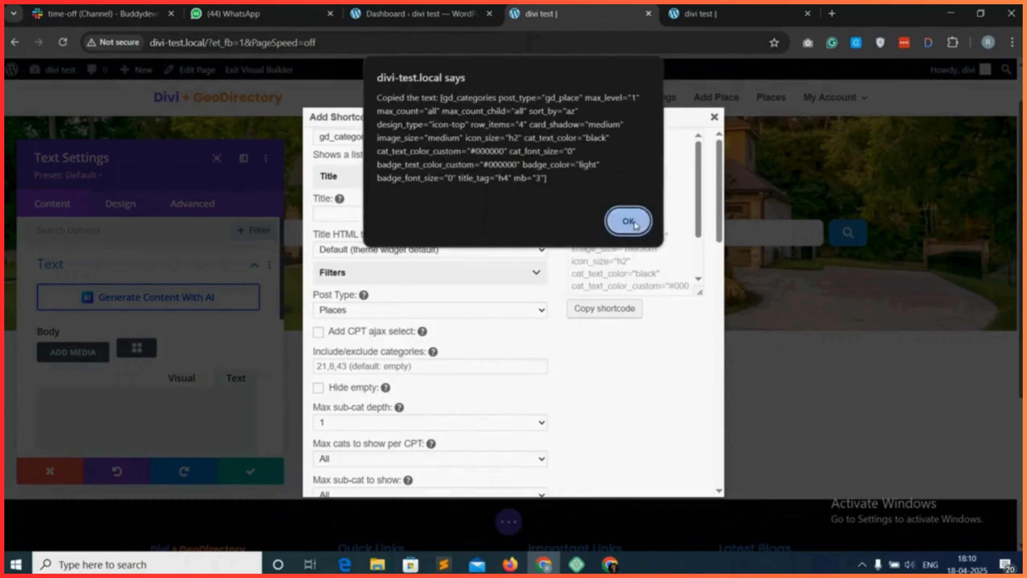
pyautogui.click(631, 222)
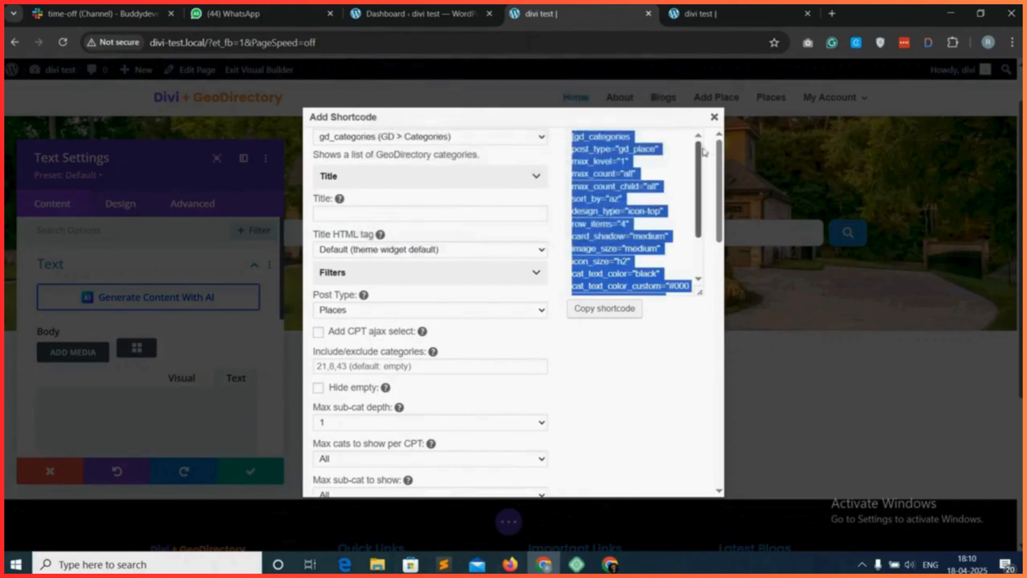
pyautogui.click(714, 117)
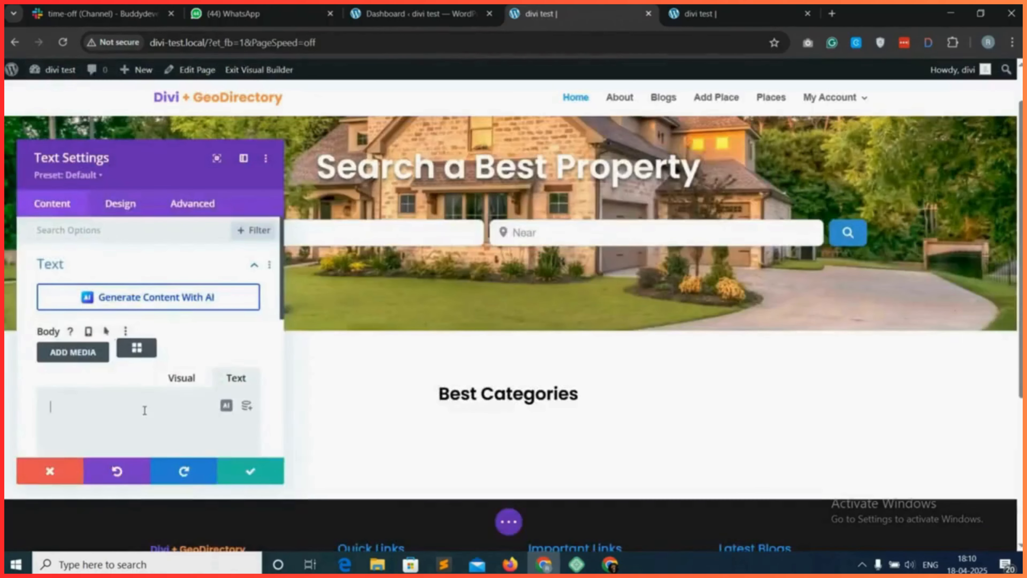
pyautogui.hotkey('ctrl', 'v')
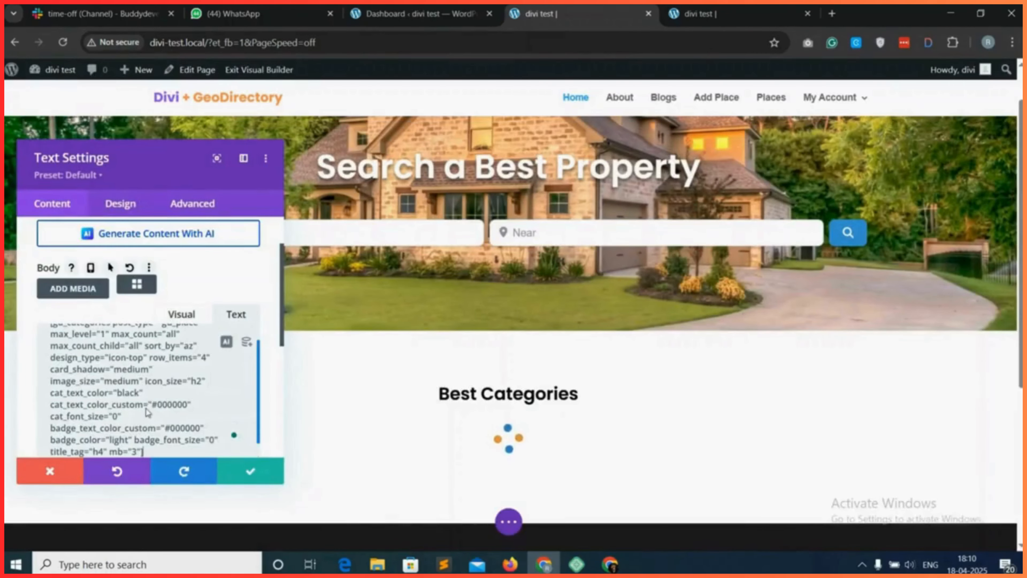
pyautogui.click(249, 474)
# Review the category cards in the builder and save the home page.
pyautogui.scroll(-2, 546, 406)
pyautogui.scroll(-2, 547, 406)
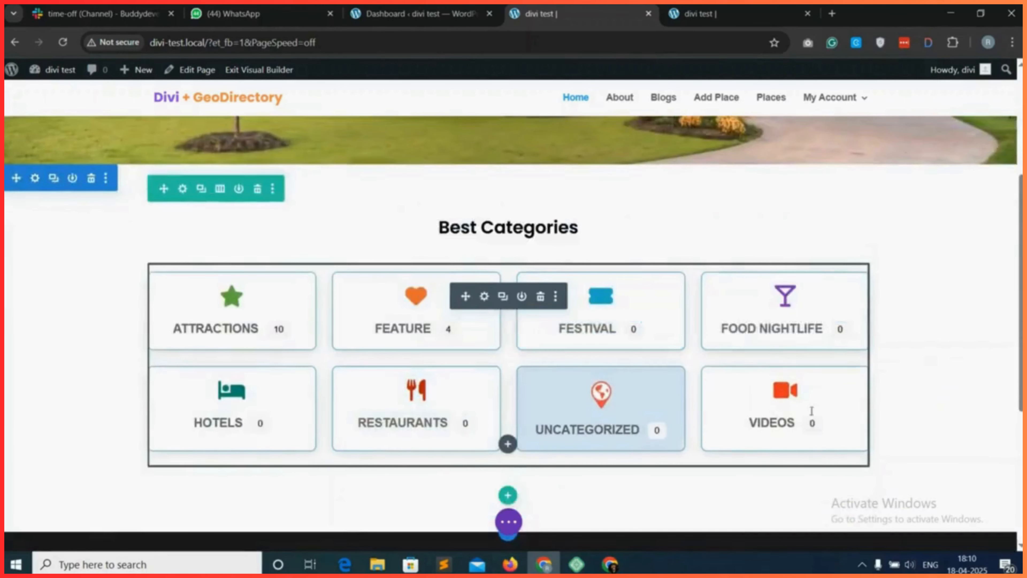
pyautogui.scroll(-1, 917, 403)
pyautogui.click(508, 522)
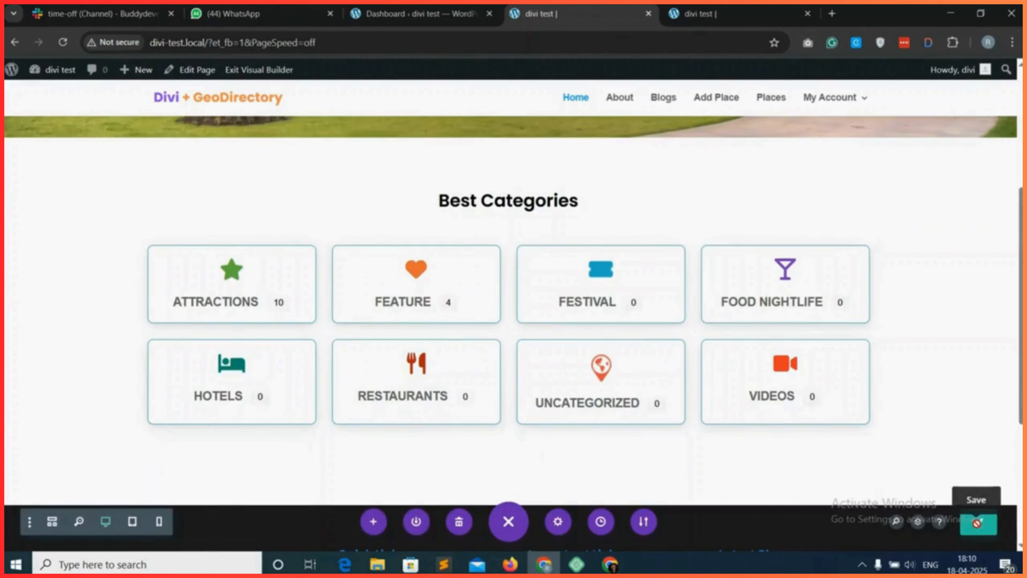
# Reload the live home page in the other browser tab and check the "Best Categories" section.
pyautogui.click(766, 9)
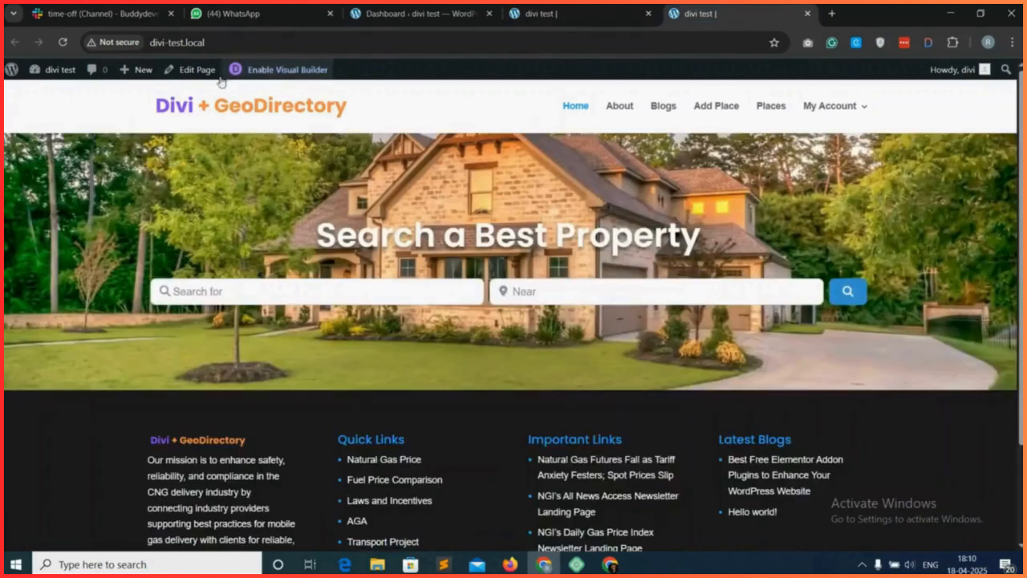
pyautogui.click(68, 40)
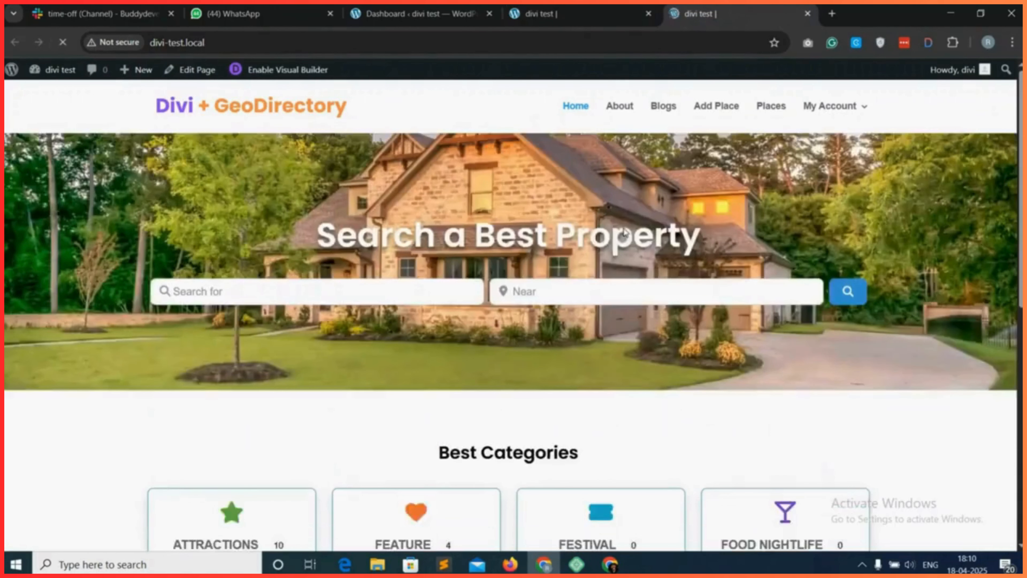
pyautogui.scroll(-3, 670, 396)
pyautogui.scroll(-3, 670, 395)
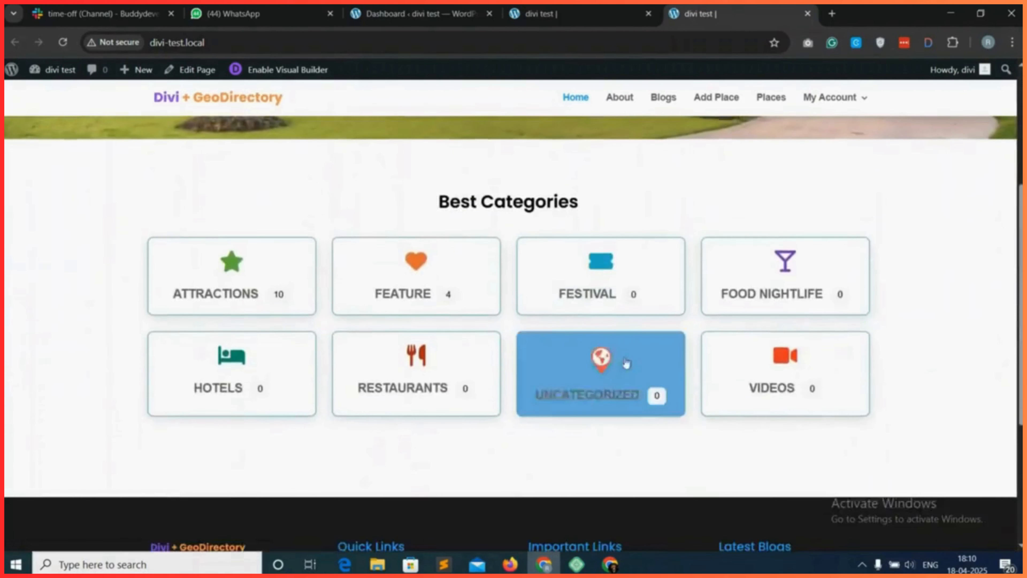
pyautogui.moveTo(429, 201); pyautogui.dragTo(614, 199)
pyautogui.click(615, 200)
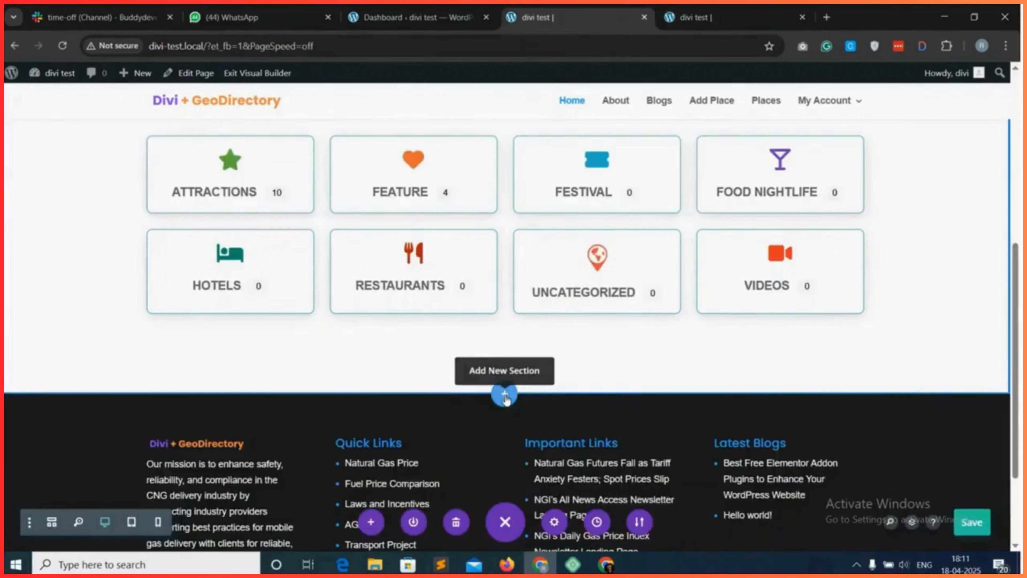
# In the builder, add a regular section with a one-column row below the category cards, without inserting a module.
pyautogui.click(503, 392)
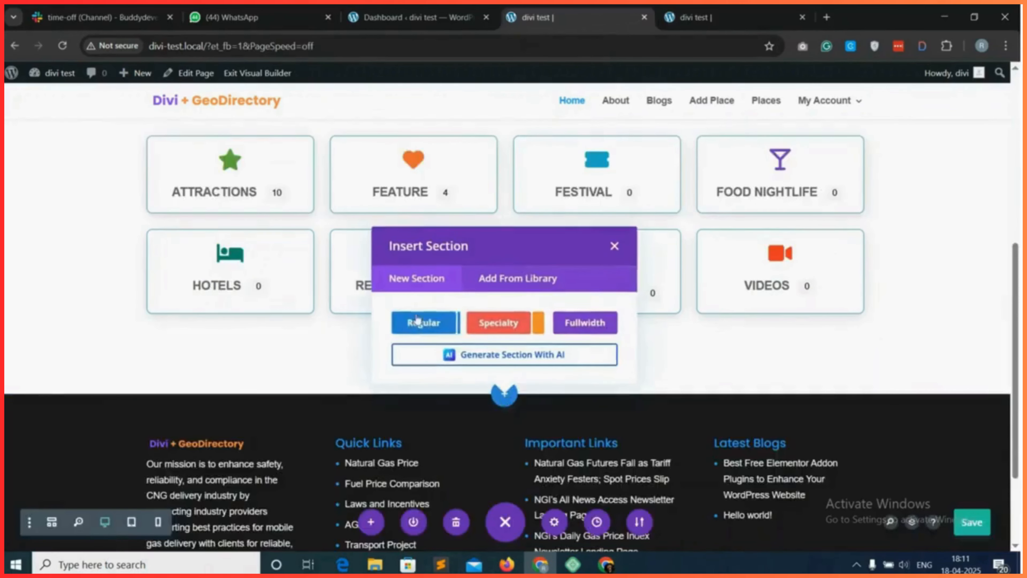
pyautogui.click(435, 324)
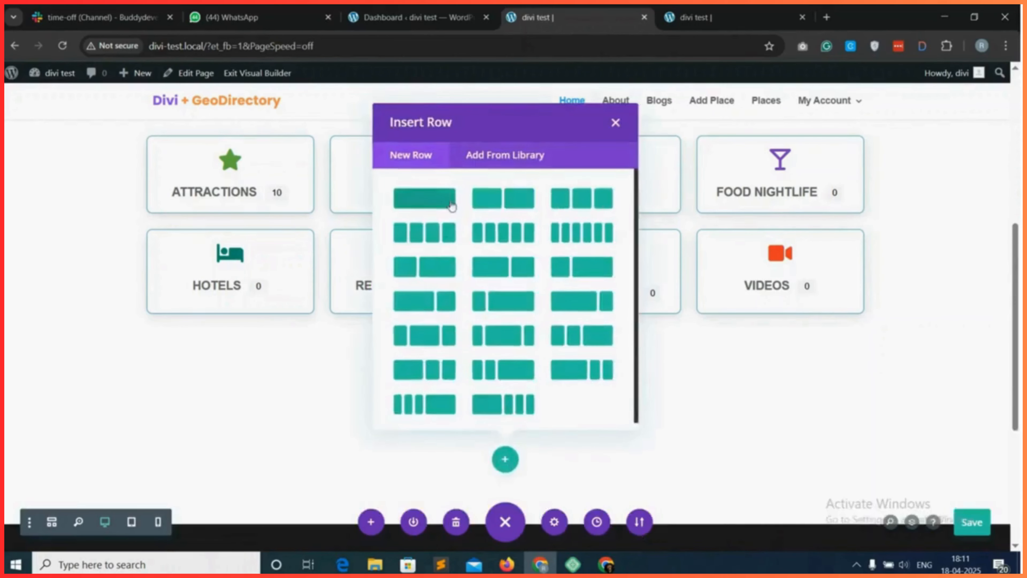
pyautogui.click(429, 202)
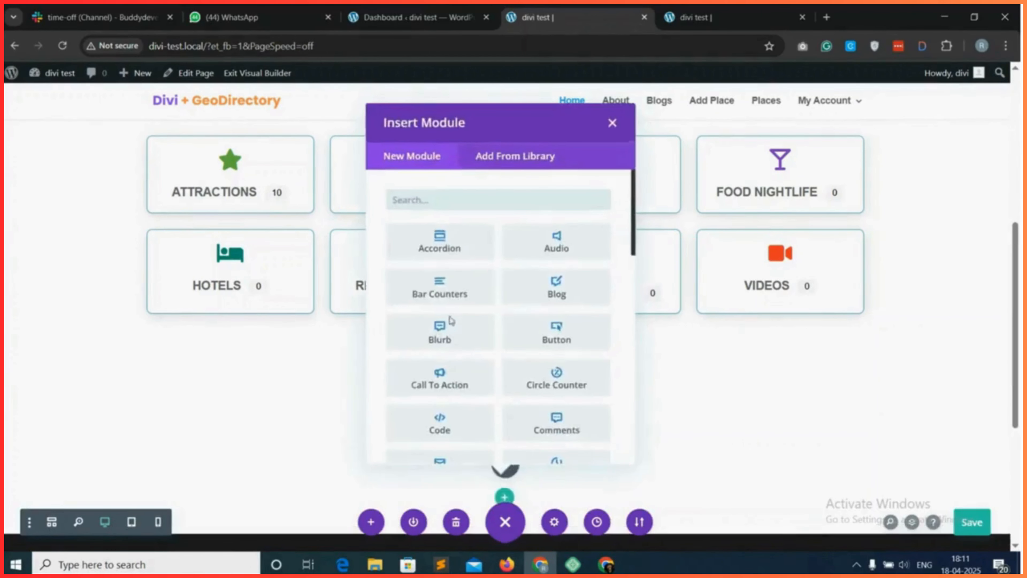
pyautogui.click(611, 125)
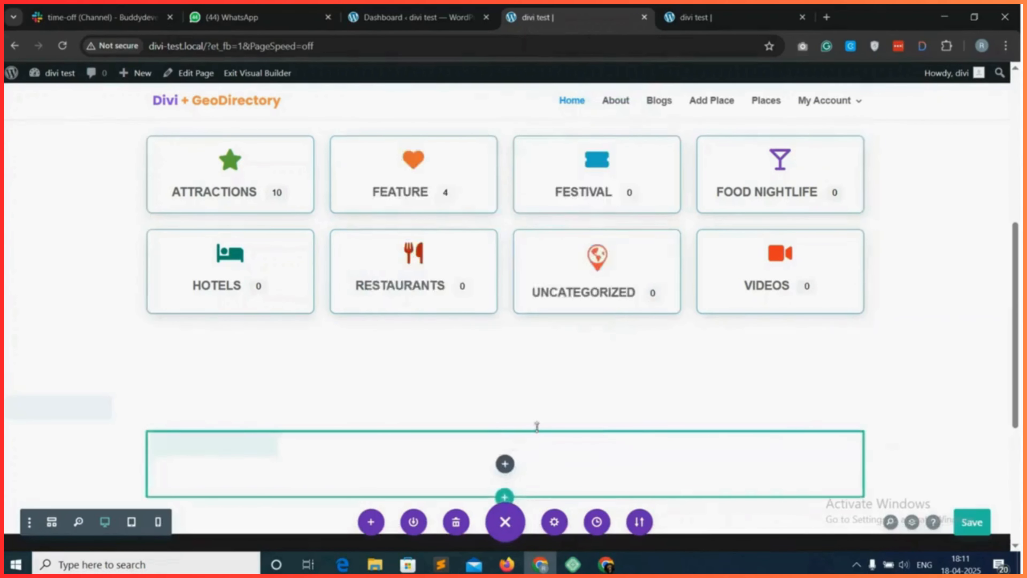
# Duplicate the "Best Categories" heading module and move the copy into the new section's empty row.
pyautogui.scroll(5, 537, 425)
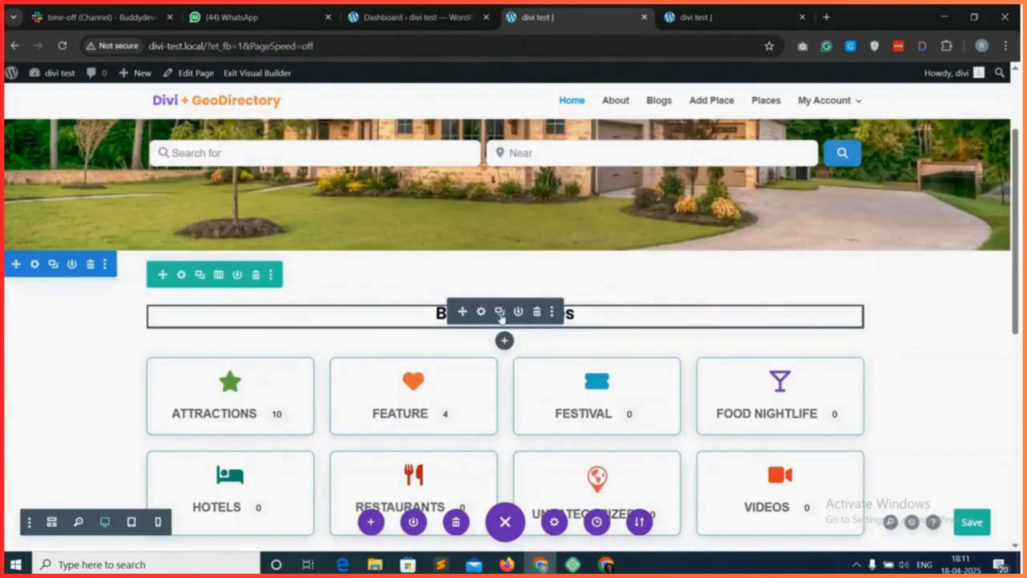
pyautogui.click(500, 312)
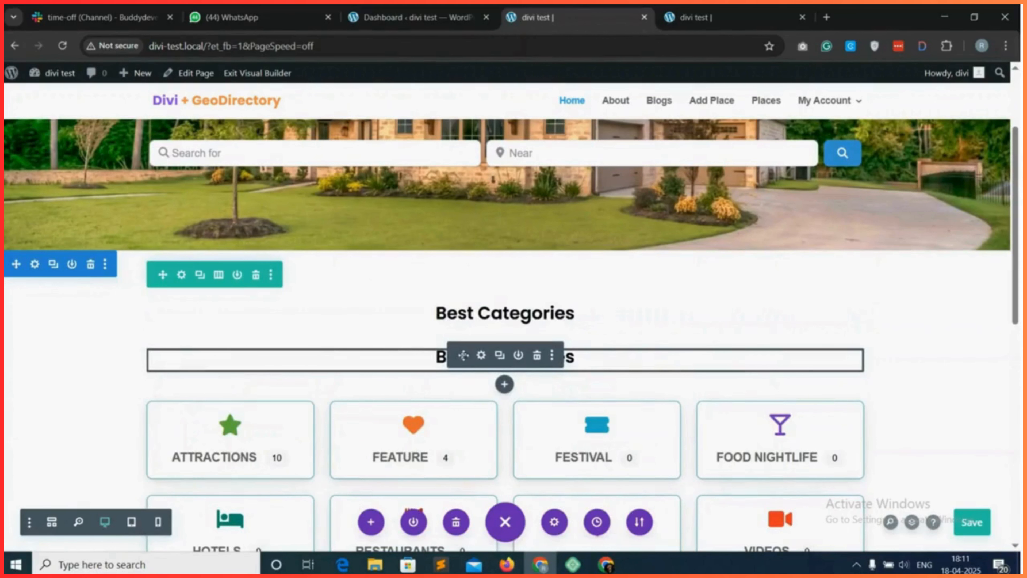
pyautogui.scroll(-7, 469, 392)
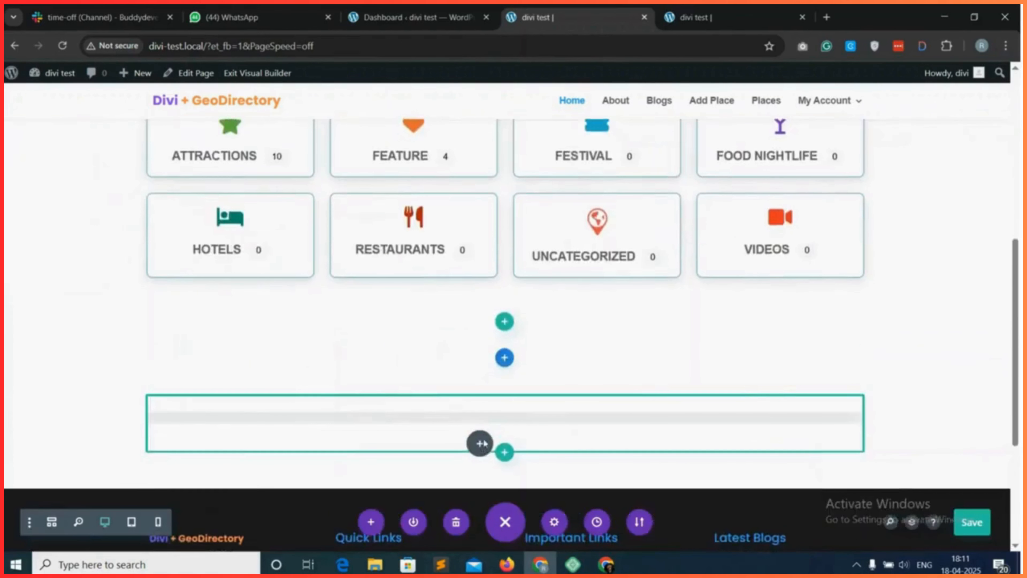
pyautogui.moveTo(487, 432); pyautogui.dragTo(485, 427)
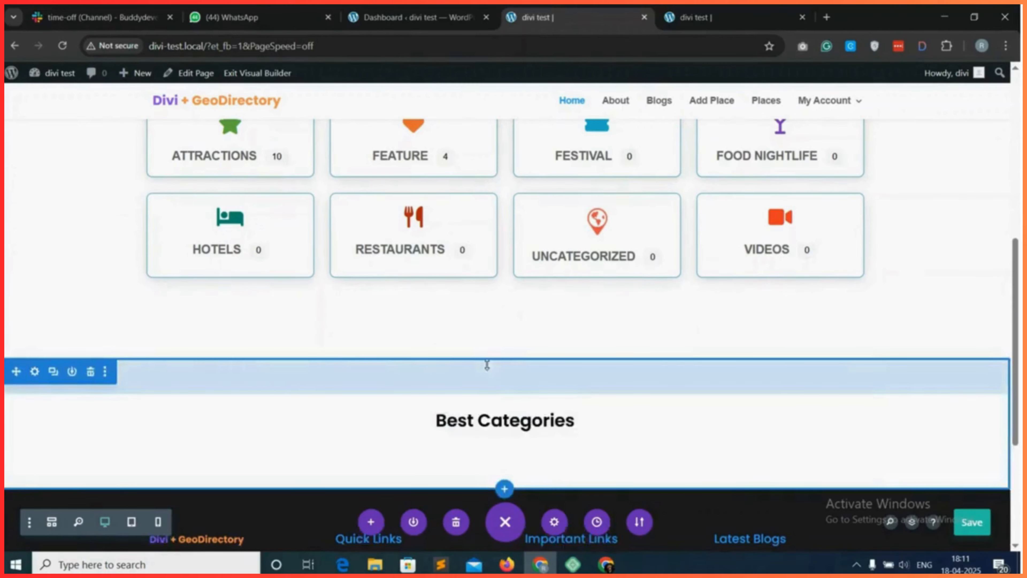
# Change the copied heading's text to "Best Listings" and save the module's settings.
pyautogui.scroll(-1, 489, 365)
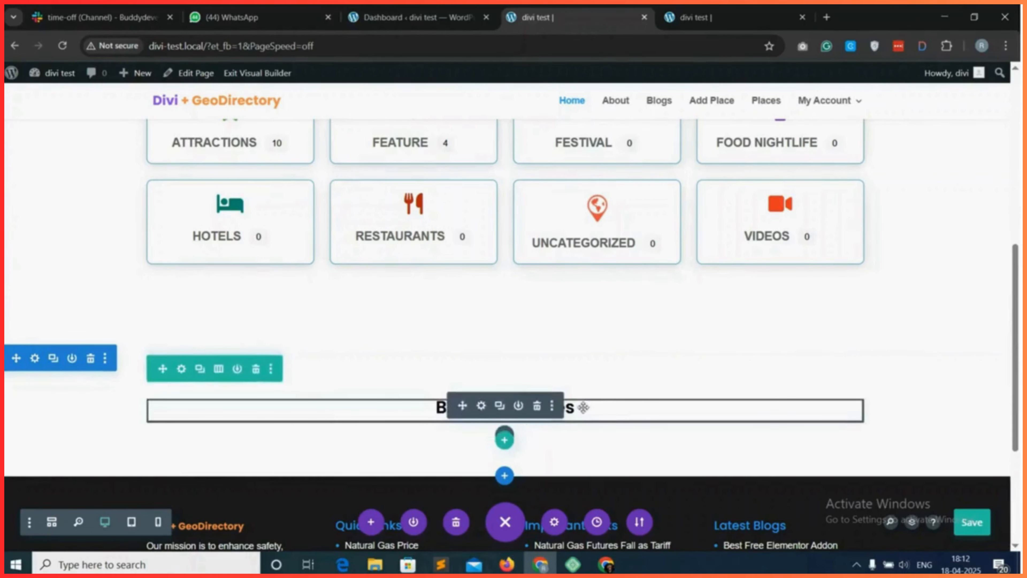
pyautogui.click(480, 405)
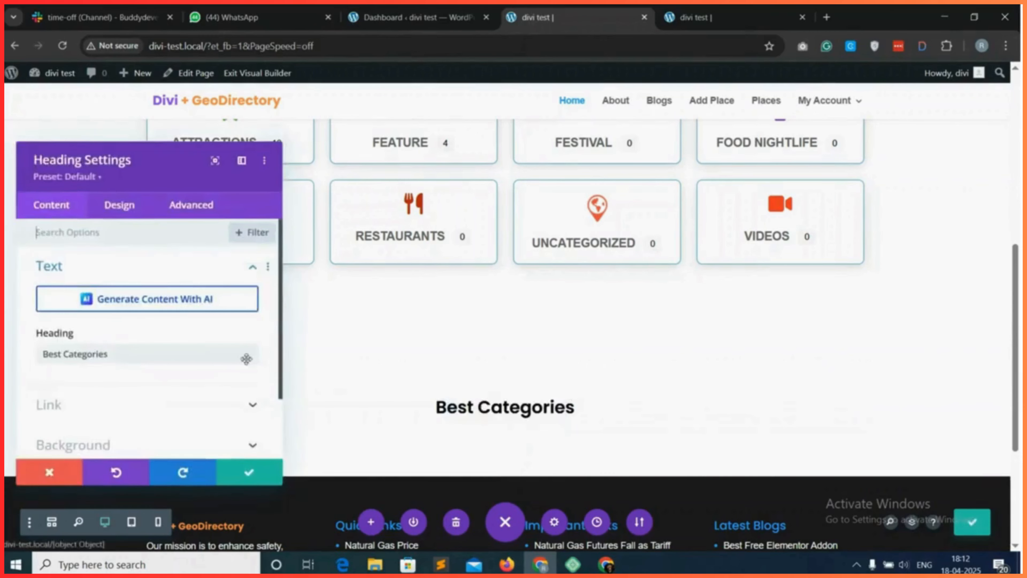
pyautogui.doubleClick(84, 354)
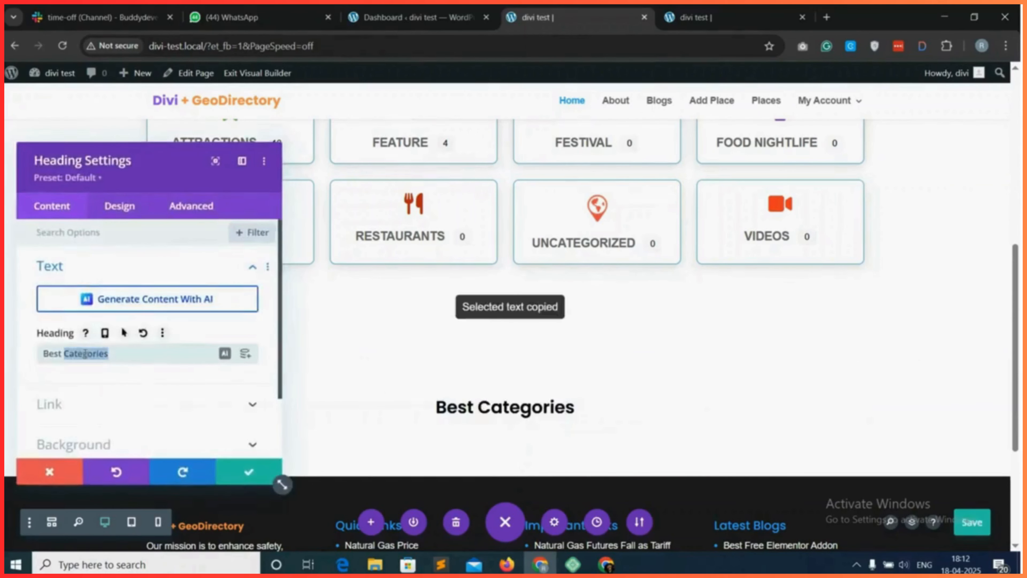
pyautogui.write('Listings')
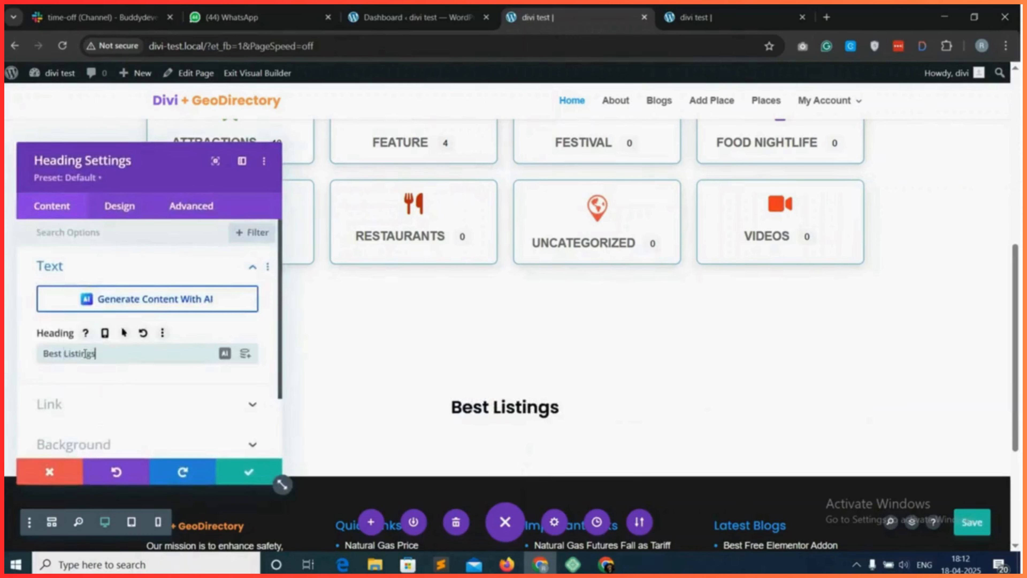
pyautogui.click(244, 472)
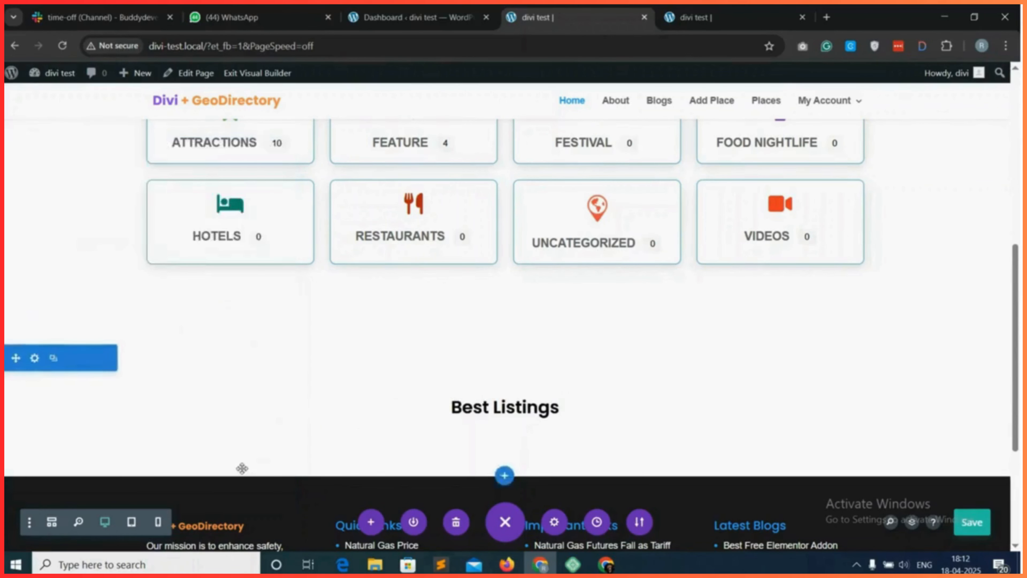
# Give the Best Listings section a translucent orange background, rgba(224,153,0,0.06), and save the section settings.
pyautogui.click(35, 358)
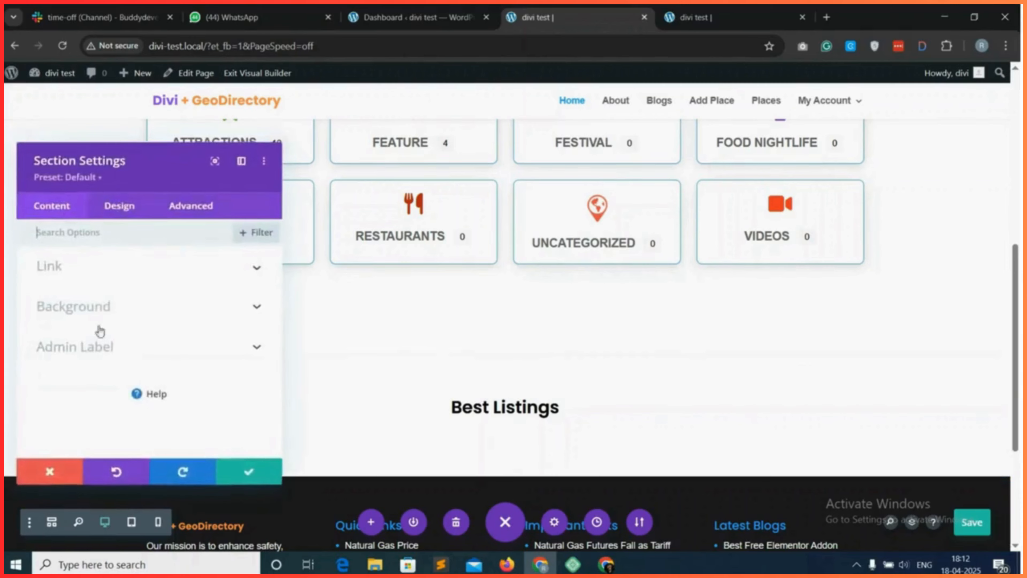
pyautogui.moveTo(126, 167); pyautogui.dragTo(718, 166)
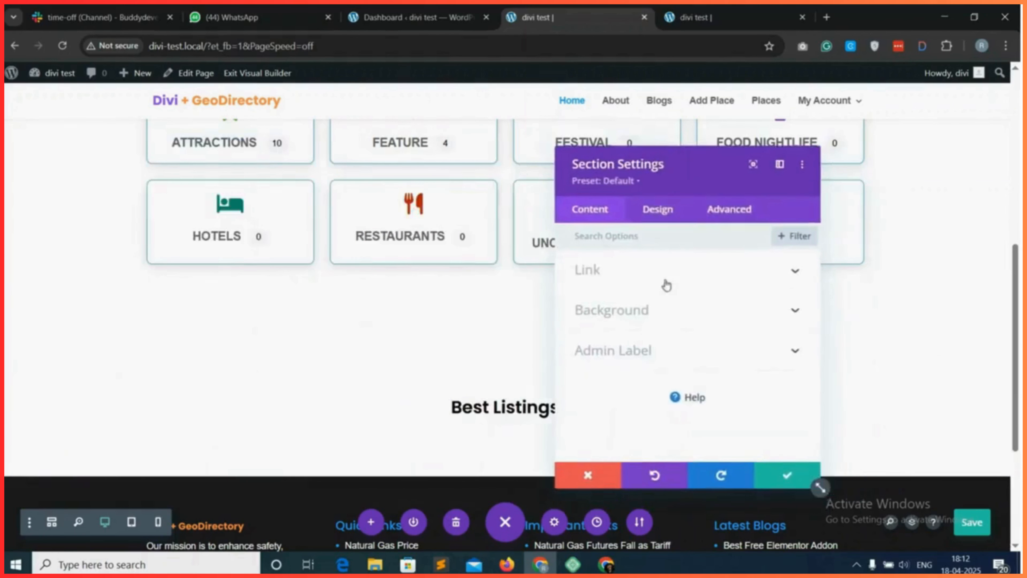
pyautogui.click(678, 314)
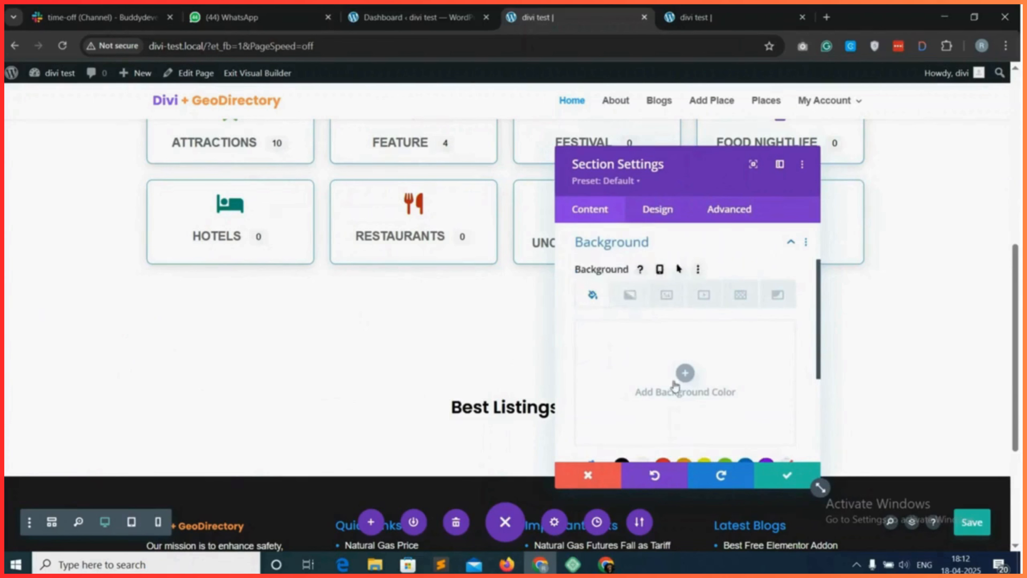
pyautogui.scroll(-1, 663, 393)
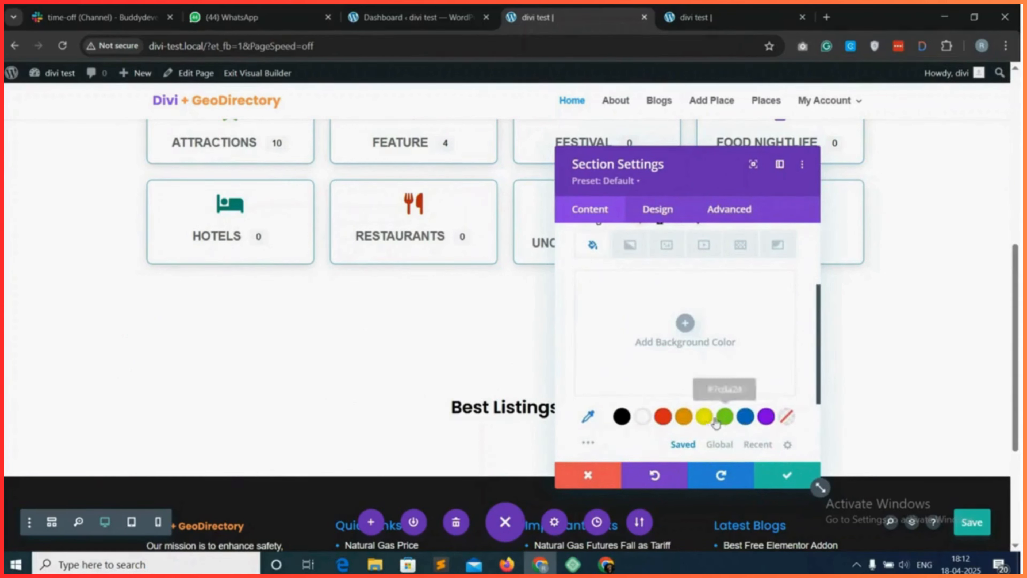
pyautogui.click(683, 418)
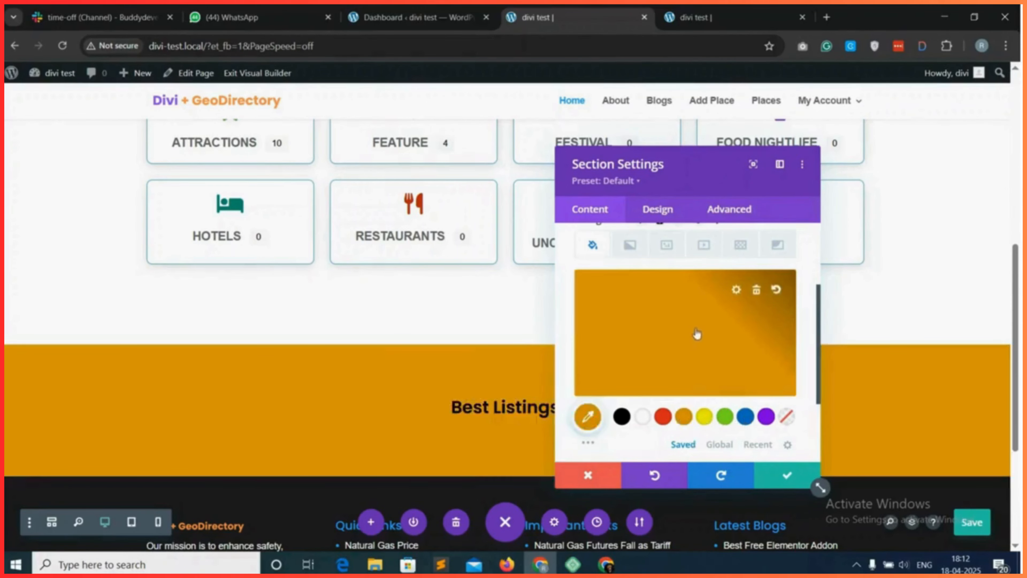
pyautogui.click(588, 416)
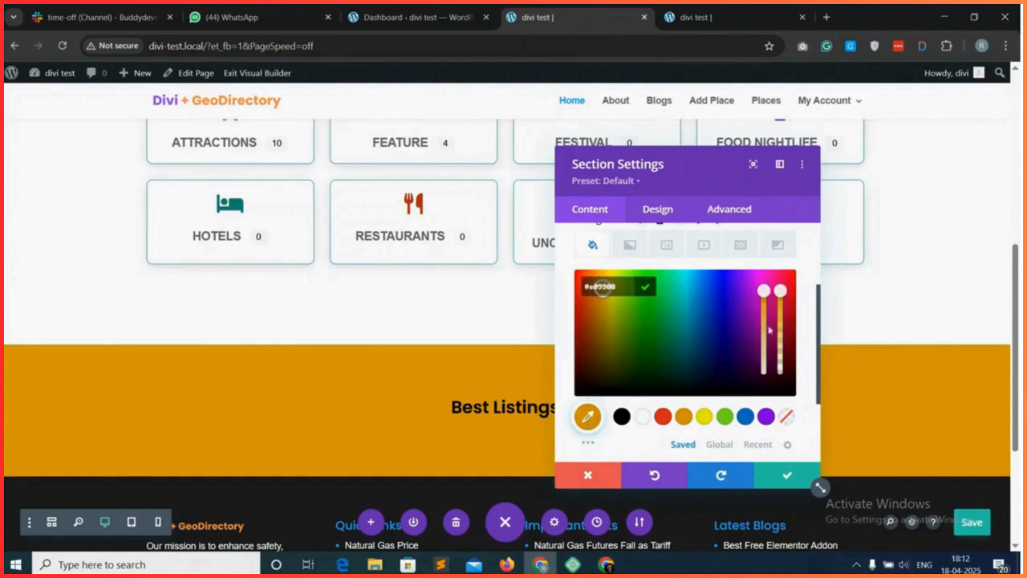
pyautogui.moveTo(780, 290); pyautogui.dragTo(776, 365)
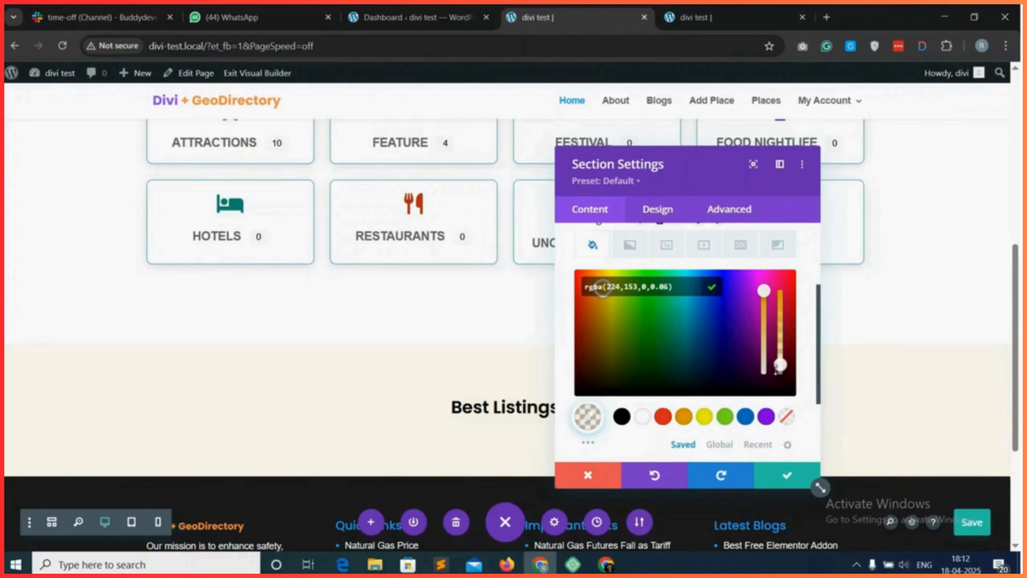
pyautogui.click(782, 476)
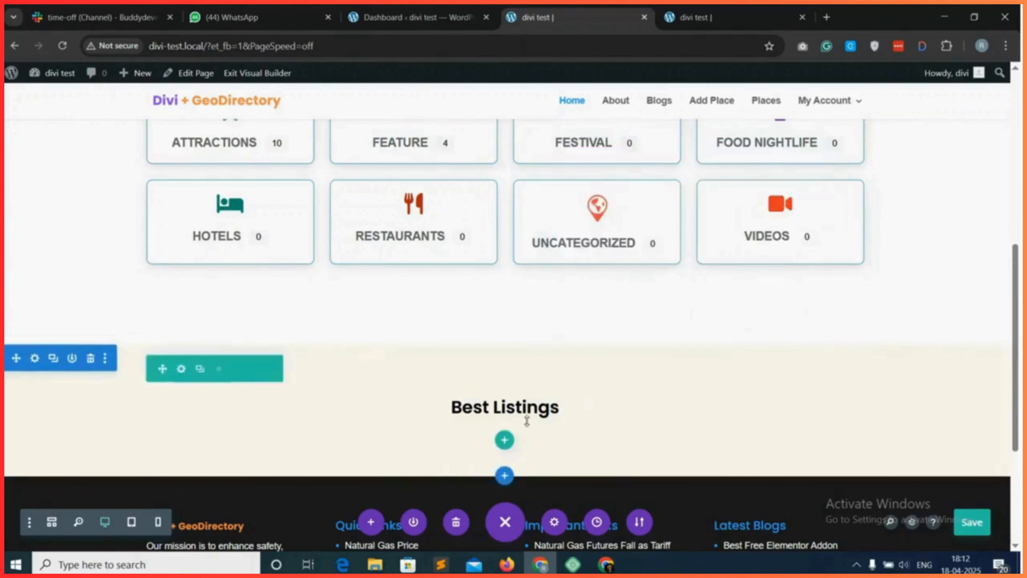
# Add a Text module below the "Best Listings" heading and clear the placeholder content from its body in text mode.
pyautogui.scroll(-2, 526, 420)
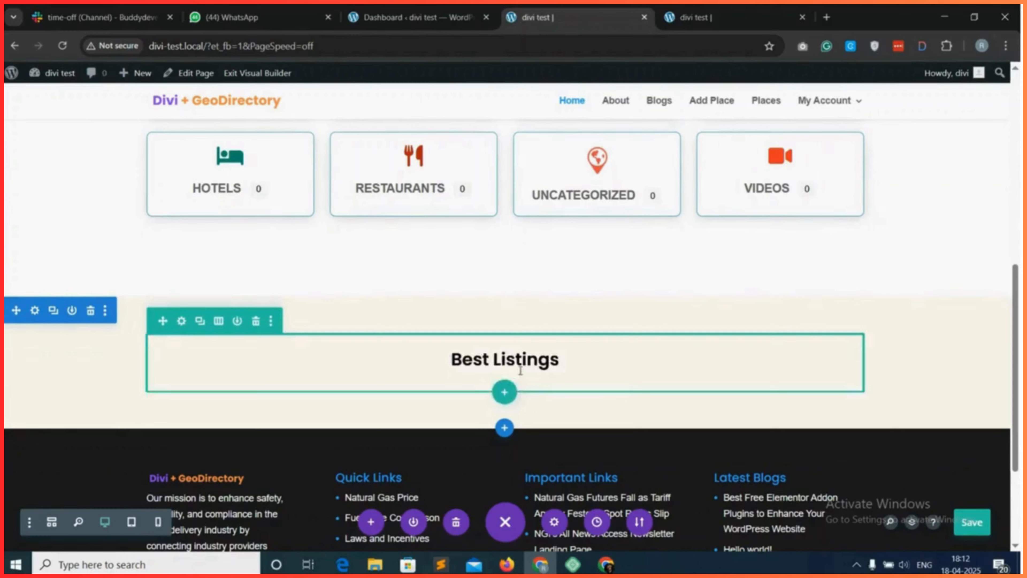
pyautogui.click(504, 391)
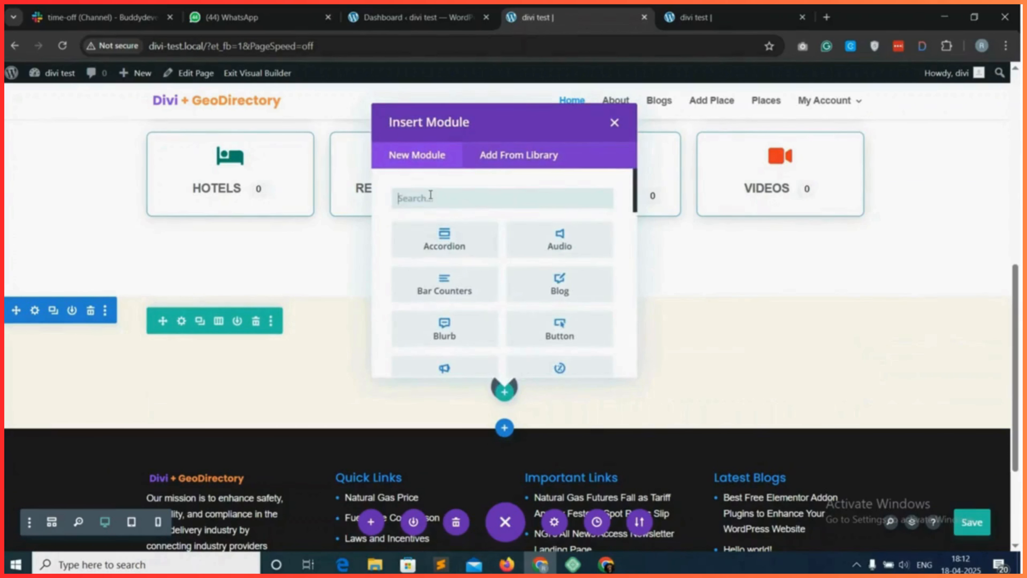
pyautogui.write('text')
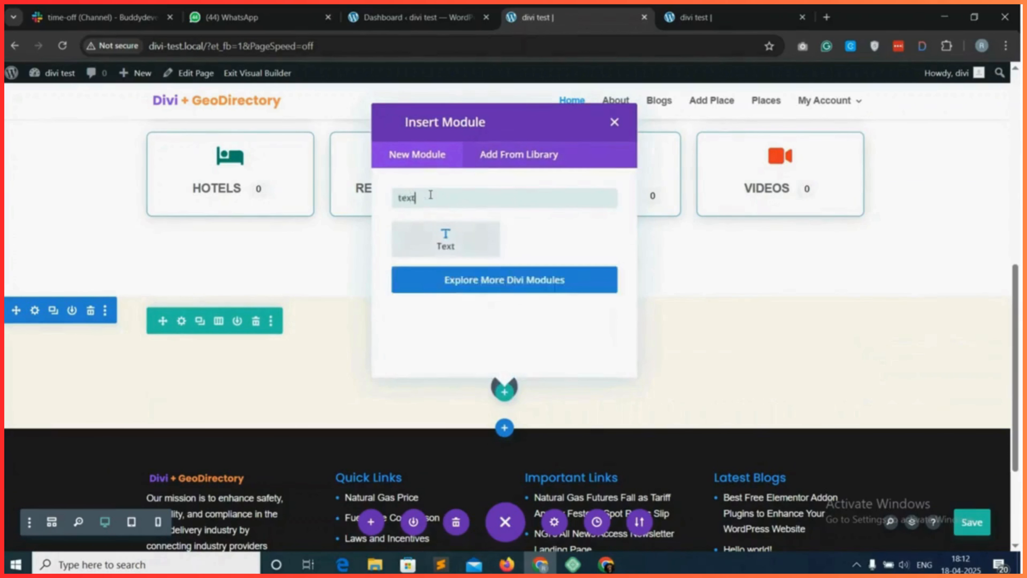
pyautogui.click(462, 249)
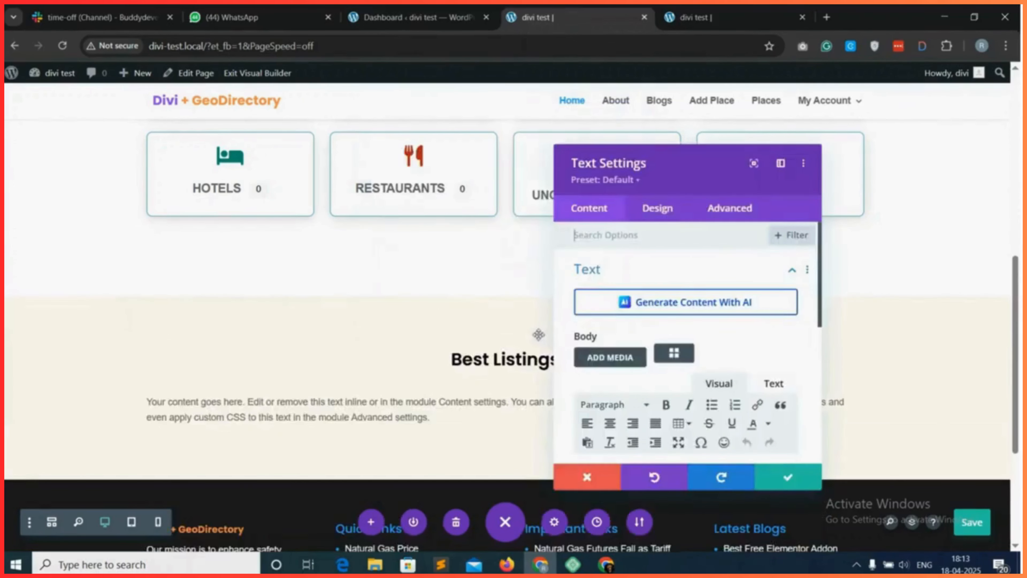
pyautogui.scroll(-1, 765, 399)
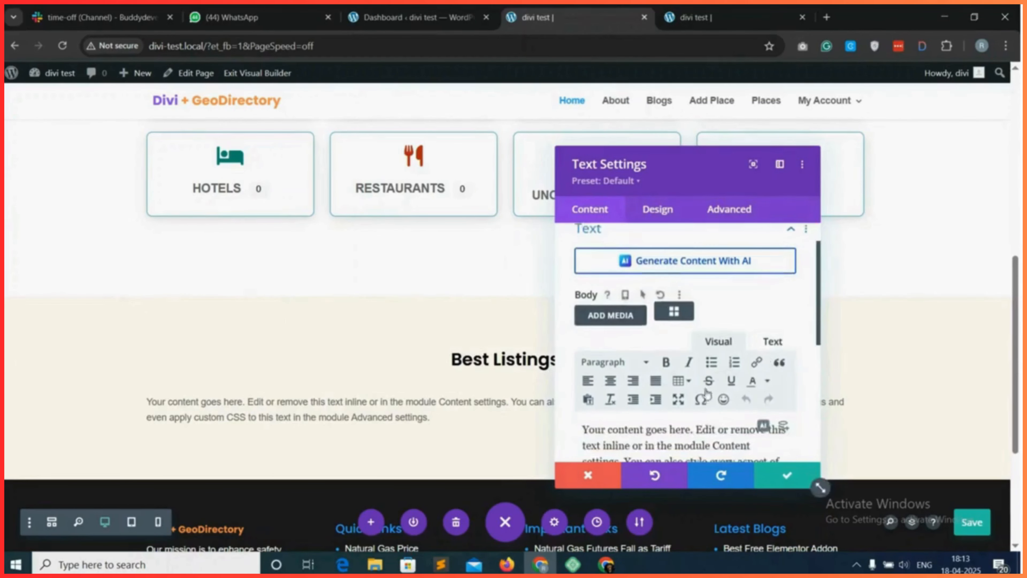
pyautogui.click(773, 342)
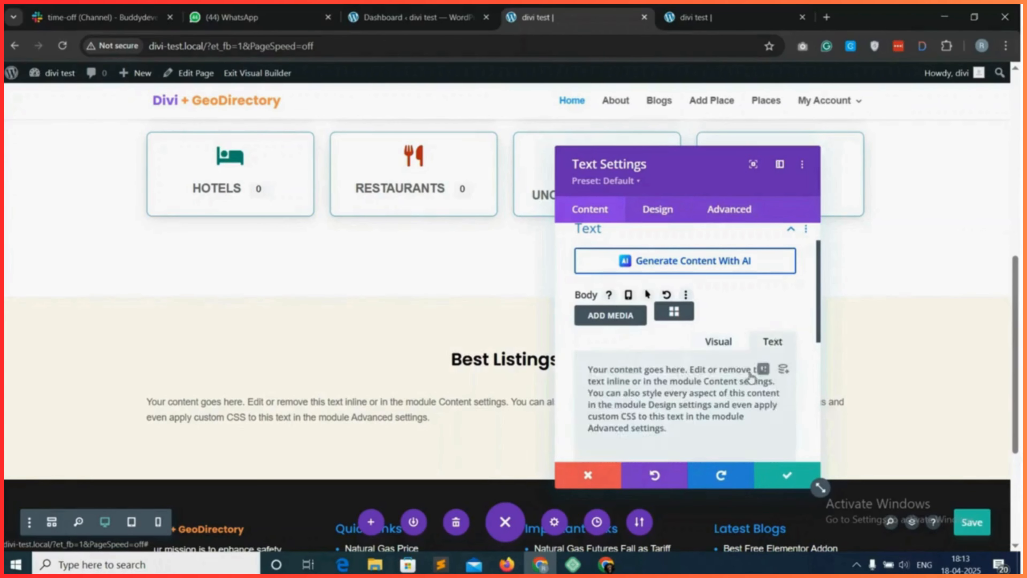
pyautogui.hotkey('ctrl', 'a')
pyautogui.press('BackSpace')
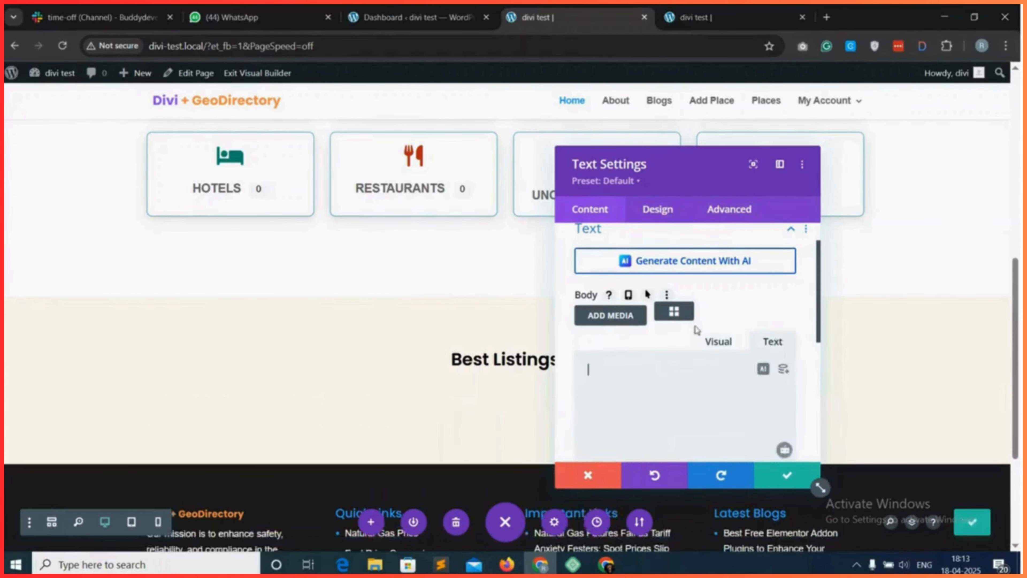
# Open the shortcode builder for the Text module's body and choose the gd_listings (GD > Listings) shortcode.
pyautogui.click(674, 312)
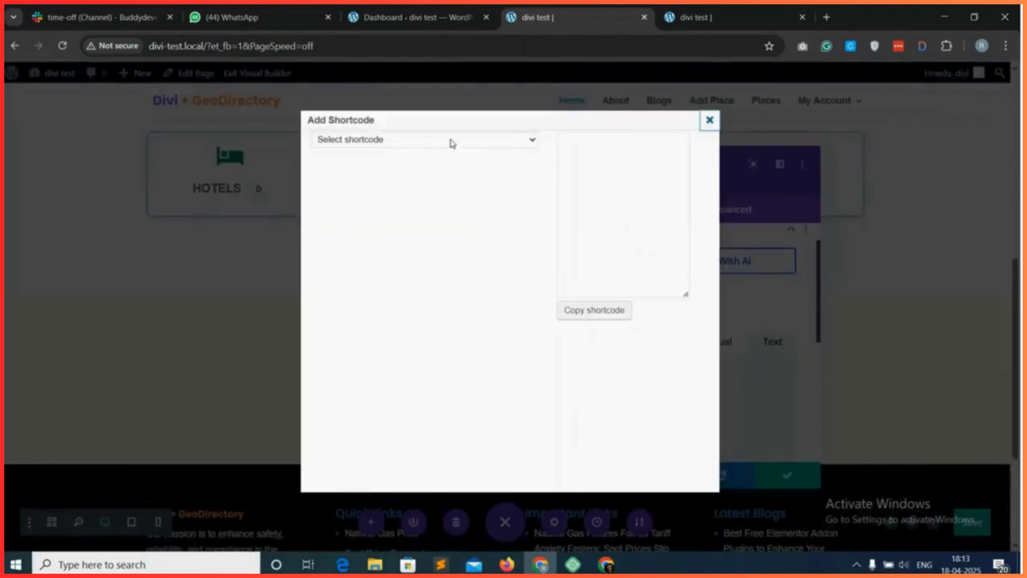
pyautogui.click(452, 140)
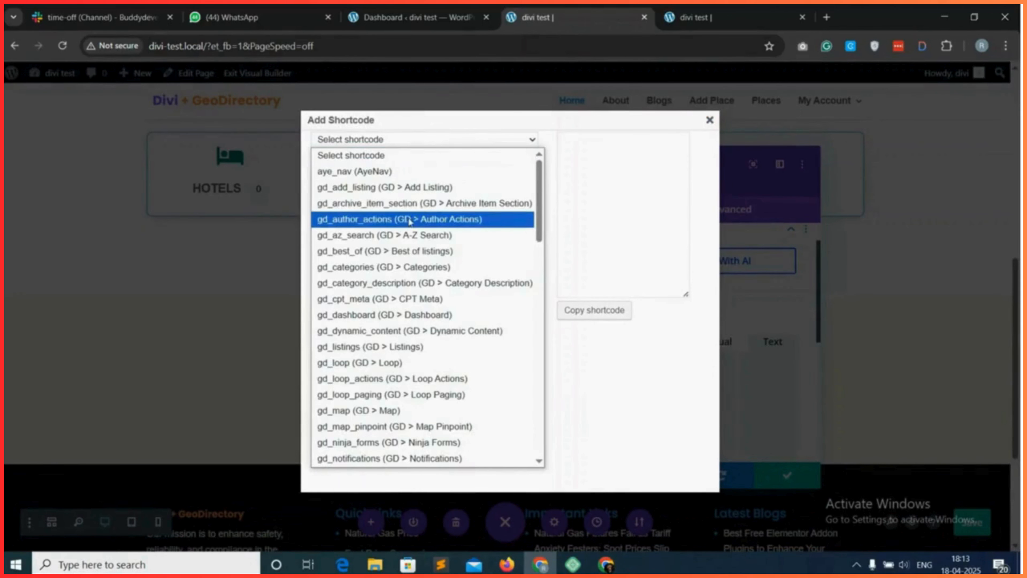
pyautogui.scroll(-1, 424, 279)
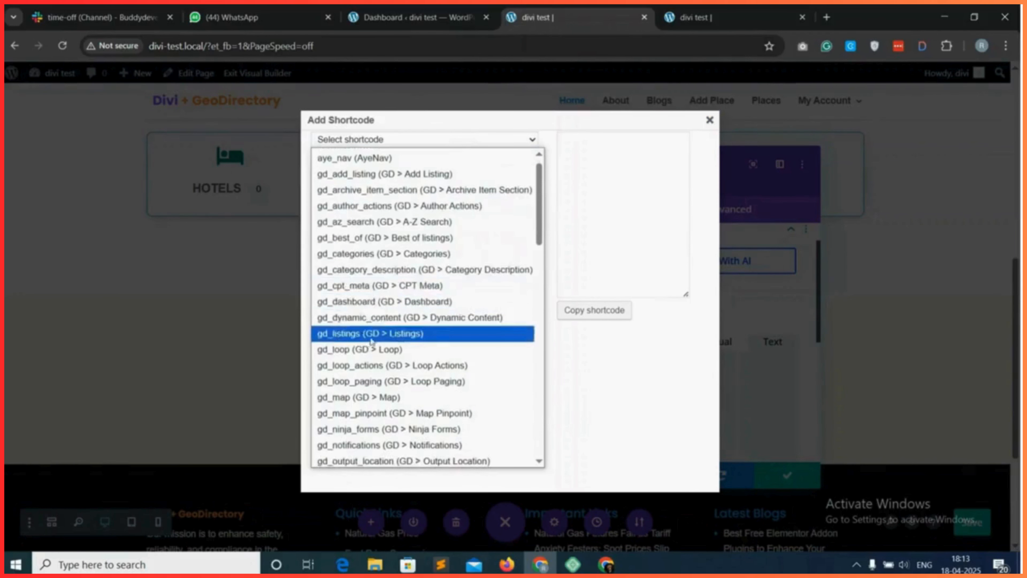
pyautogui.click(383, 338)
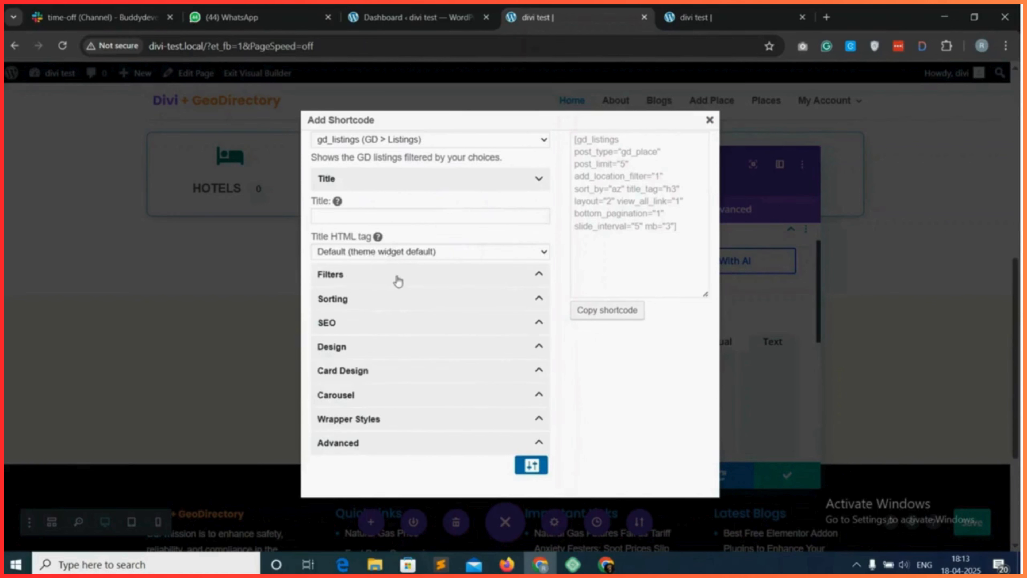
# In the listings shortcode's filters, keep Places as the post type, select the All category and set the posts to show to 6.
pyautogui.click(395, 277)
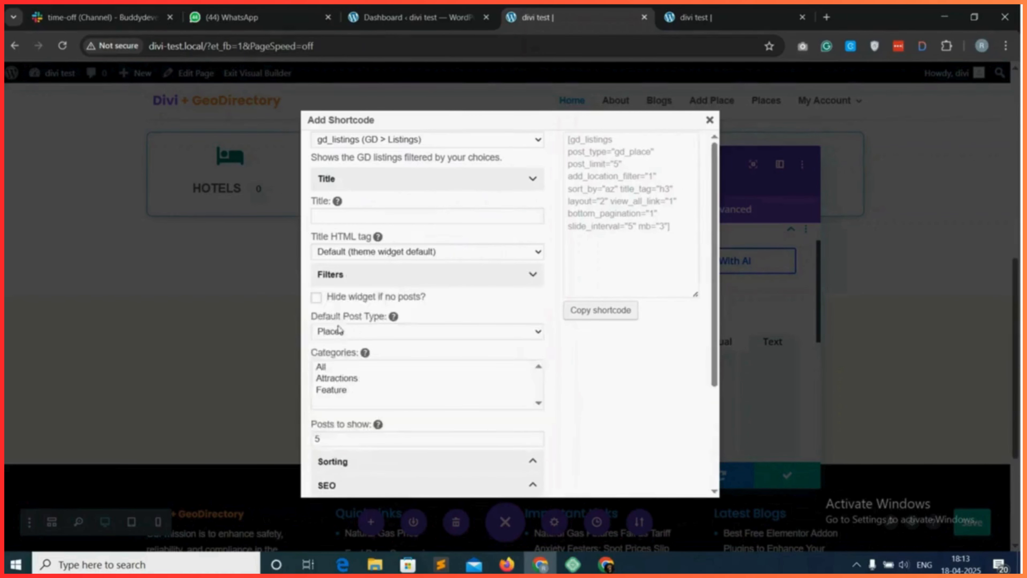
pyautogui.click(368, 331)
pyautogui.click(366, 333)
pyautogui.scroll(-1, 367, 334)
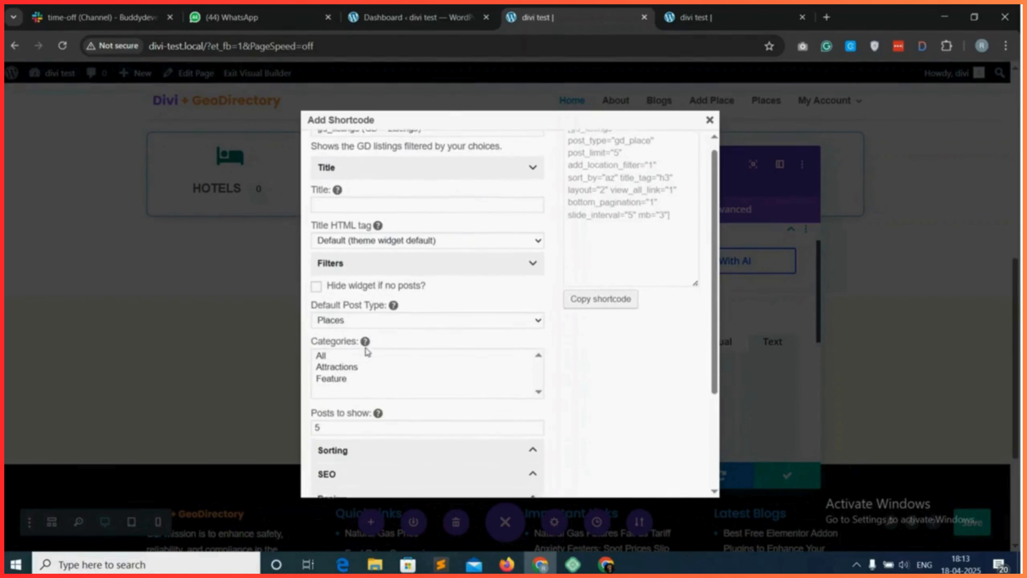
pyautogui.click(321, 334)
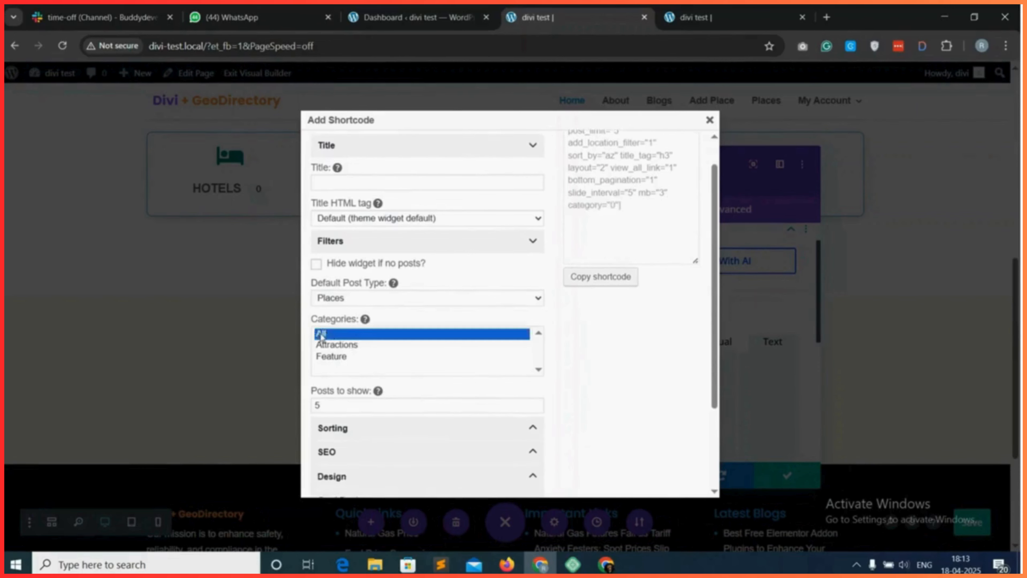
pyautogui.scroll(-2, 323, 338)
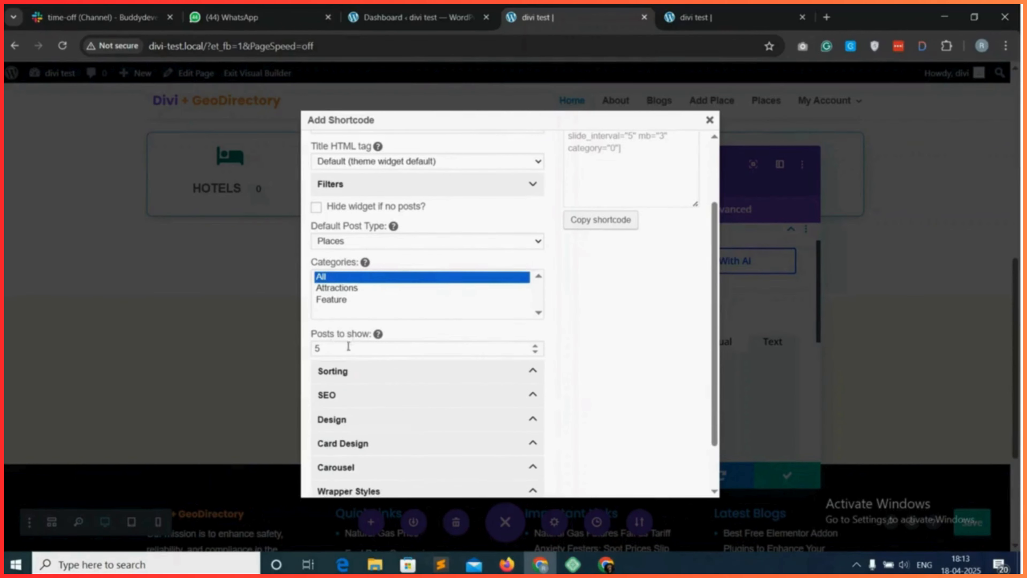
pyautogui.moveTo(331, 348); pyautogui.dragTo(308, 352)
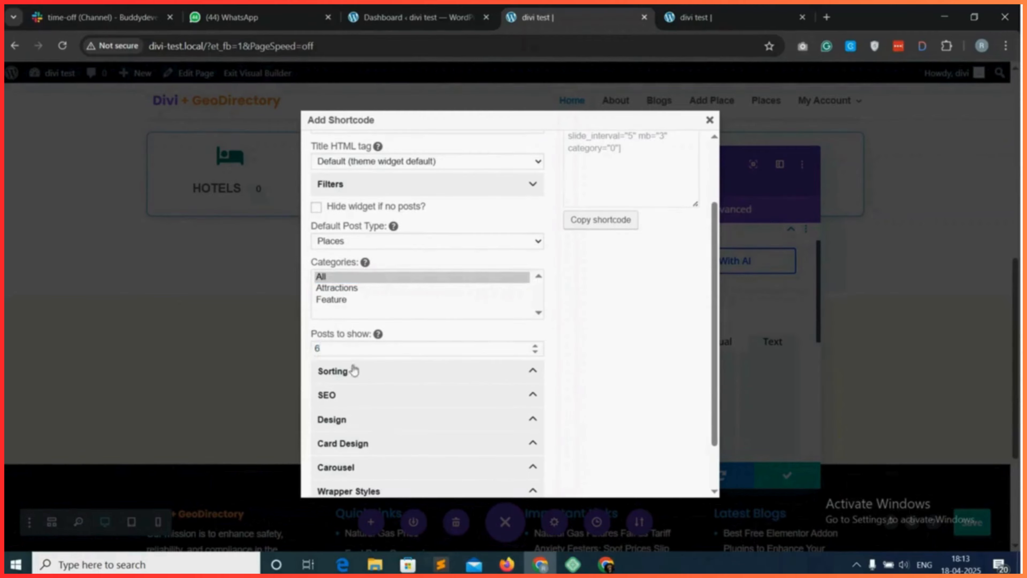
# Keep the listings sorted A-Z and set their layout to Grid View (Three Columns).
pyautogui.click(378, 377)
pyautogui.click(378, 376)
pyautogui.click(373, 371)
pyautogui.click(350, 406)
pyautogui.click(350, 406)
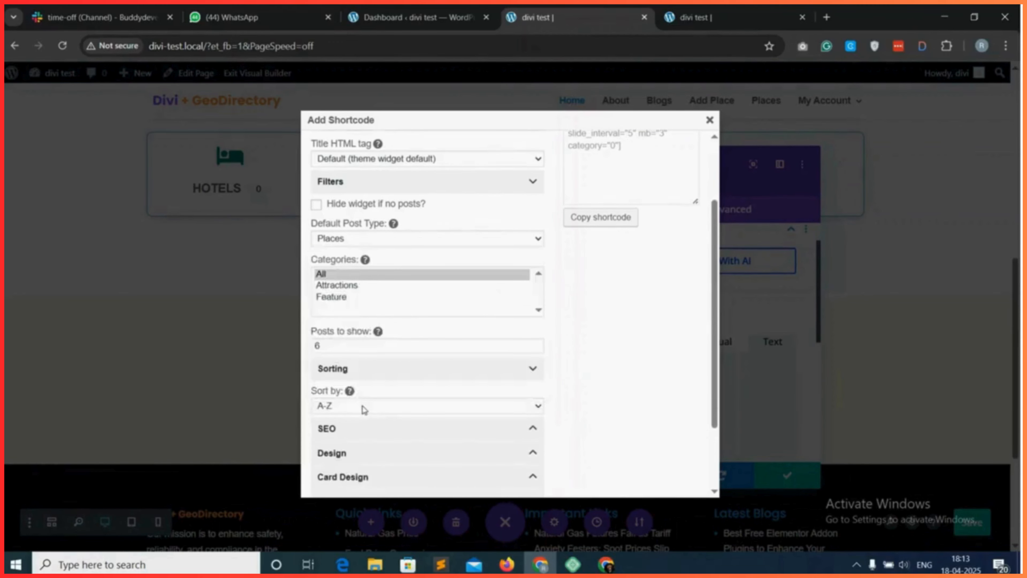
pyautogui.scroll(-2, 360, 409)
pyautogui.scroll(-1, 361, 364)
pyautogui.click(367, 367)
pyautogui.scroll(-1, 376, 372)
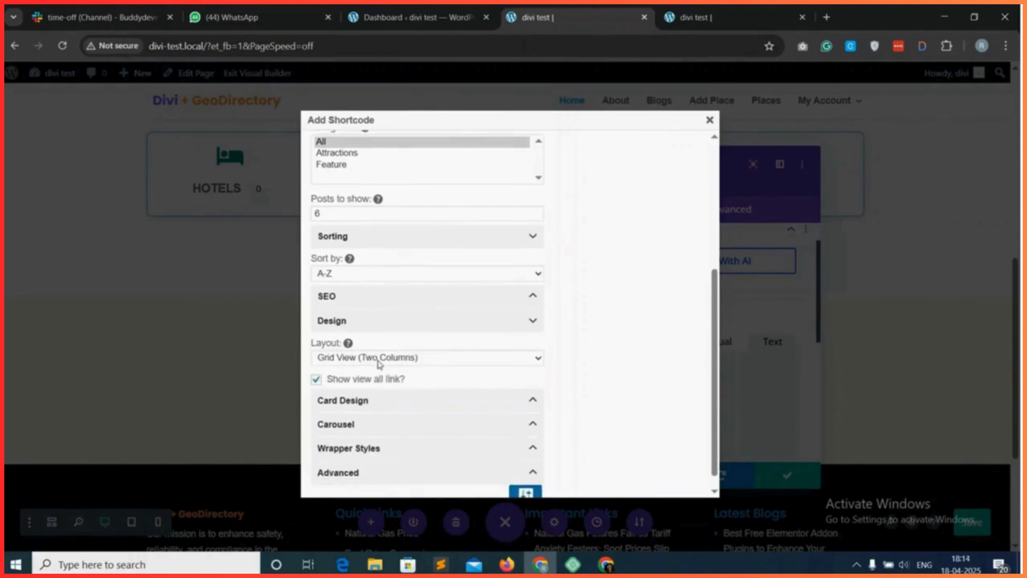
pyautogui.click(409, 362)
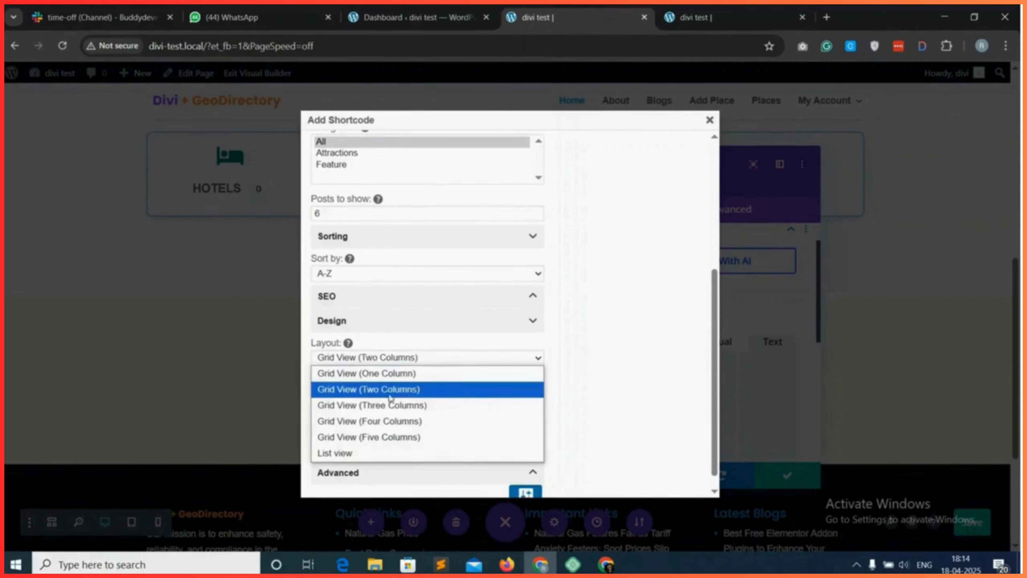
pyautogui.click(390, 406)
# Review the shortcode's Card Design options for template, gaps, border and shadow, and its Carousel options.
pyautogui.scroll(-1, 403, 388)
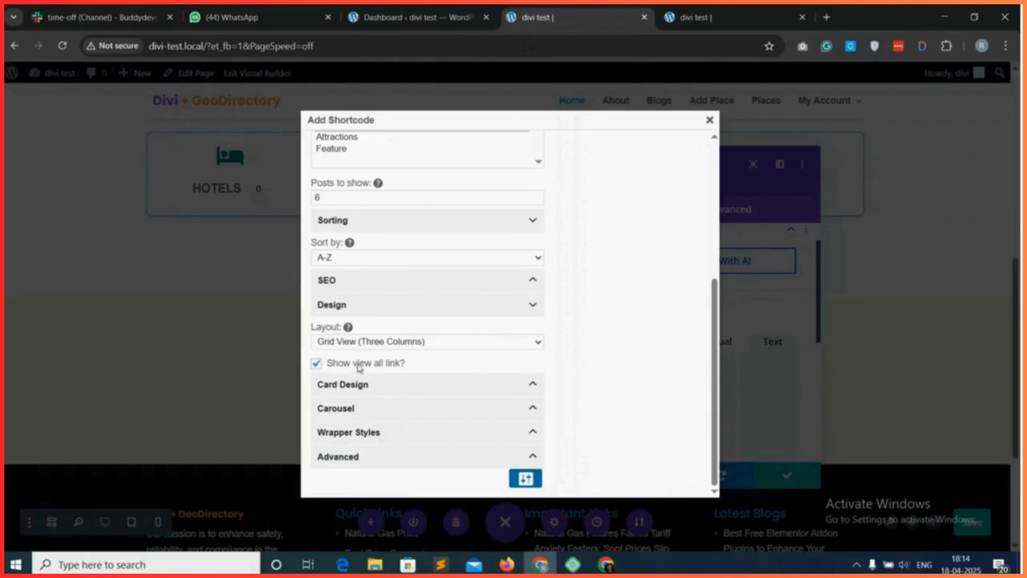
pyautogui.click(360, 388)
pyautogui.scroll(-2, 369, 347)
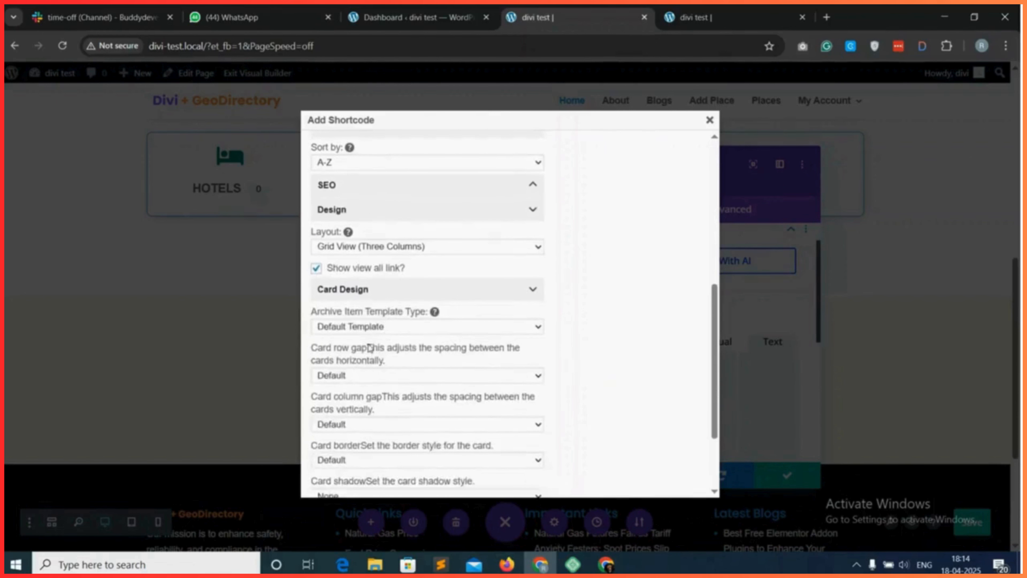
pyautogui.scroll(-1, 369, 347)
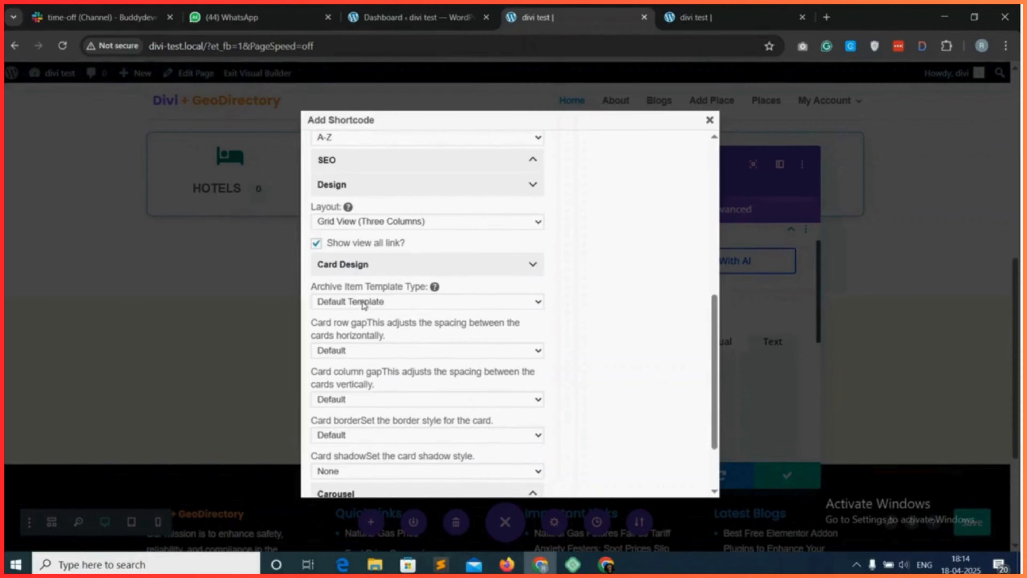
pyautogui.scroll(-1, 371, 308)
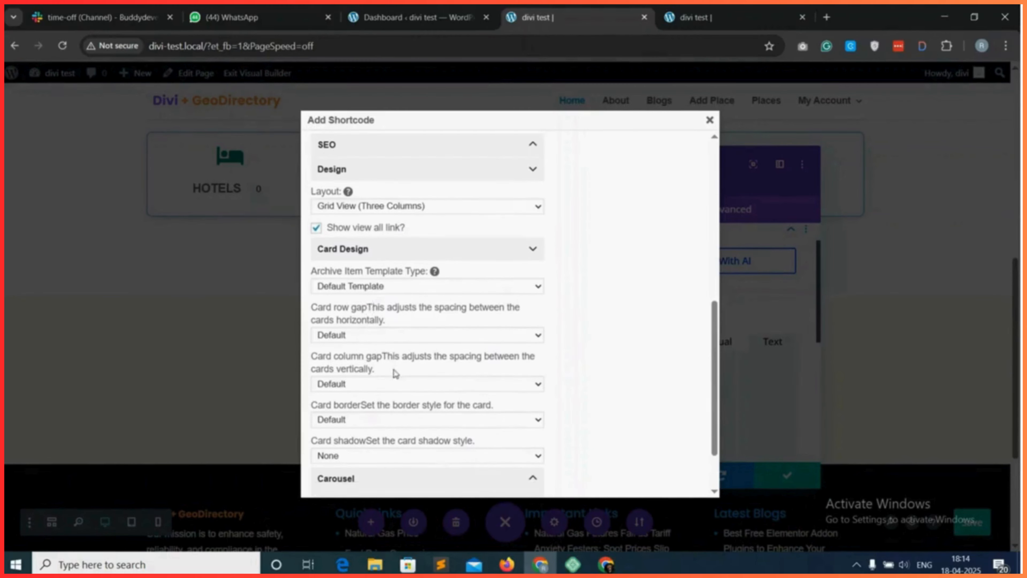
pyautogui.scroll(-2, 396, 373)
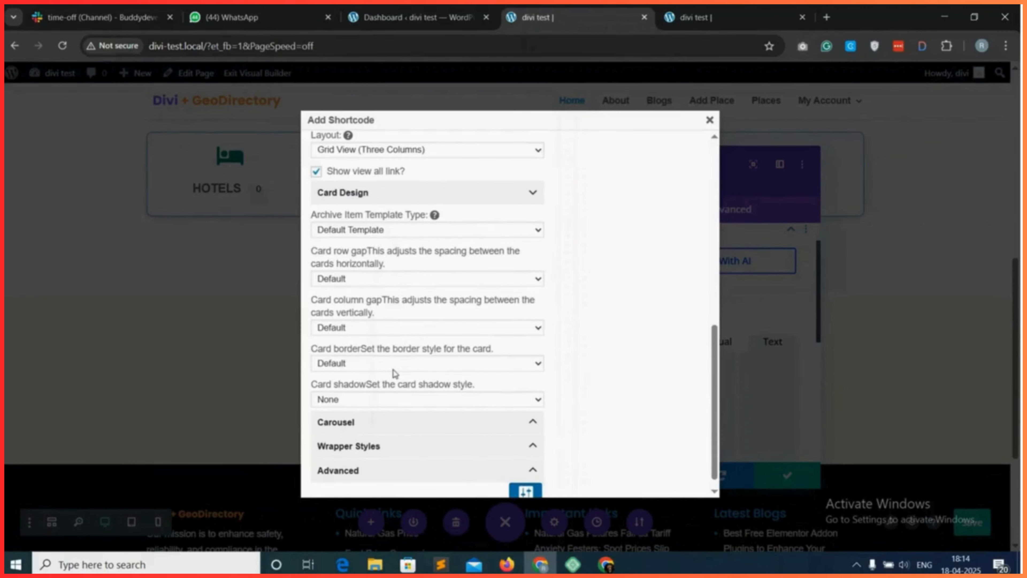
pyautogui.scroll(-1, 396, 373)
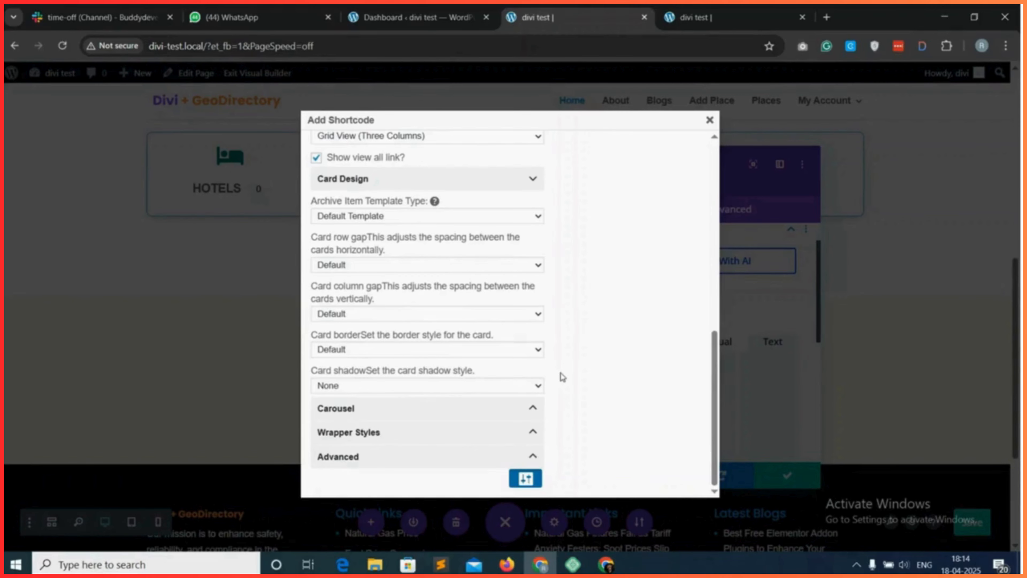
pyautogui.click(384, 413)
pyautogui.scroll(-3, 383, 412)
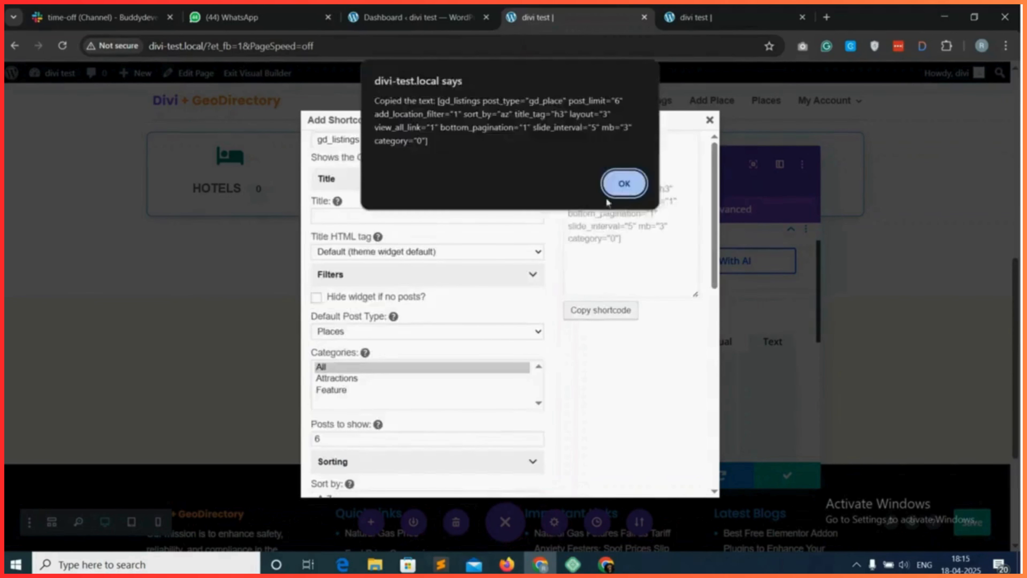
# Copy the configured gd_listings shortcode into the Text module's body and save both the module and the page.
pyautogui.click(643, 178)
pyautogui.click(709, 120)
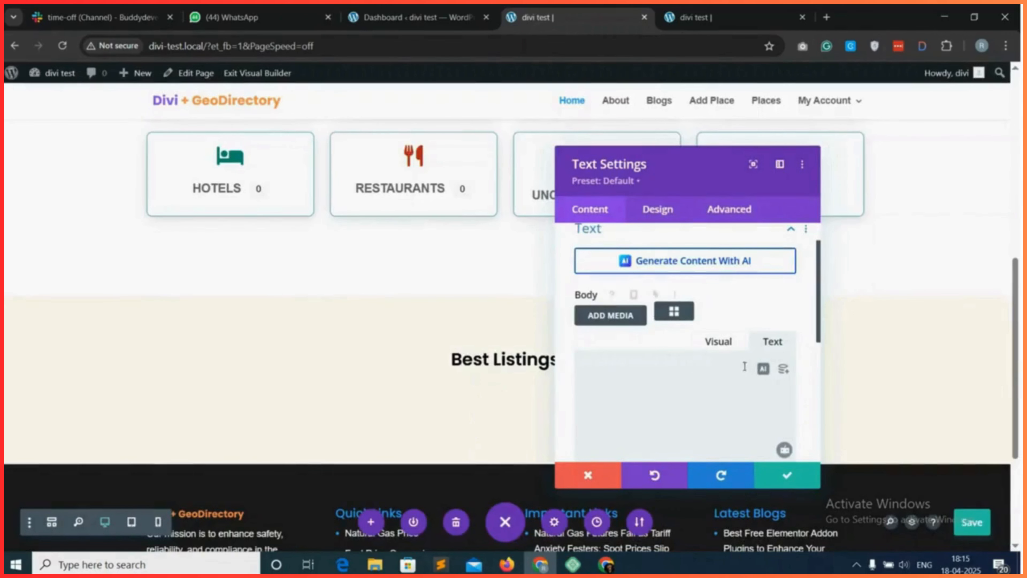
pyautogui.click(703, 370)
pyautogui.hotkey('ctrl', 'v')
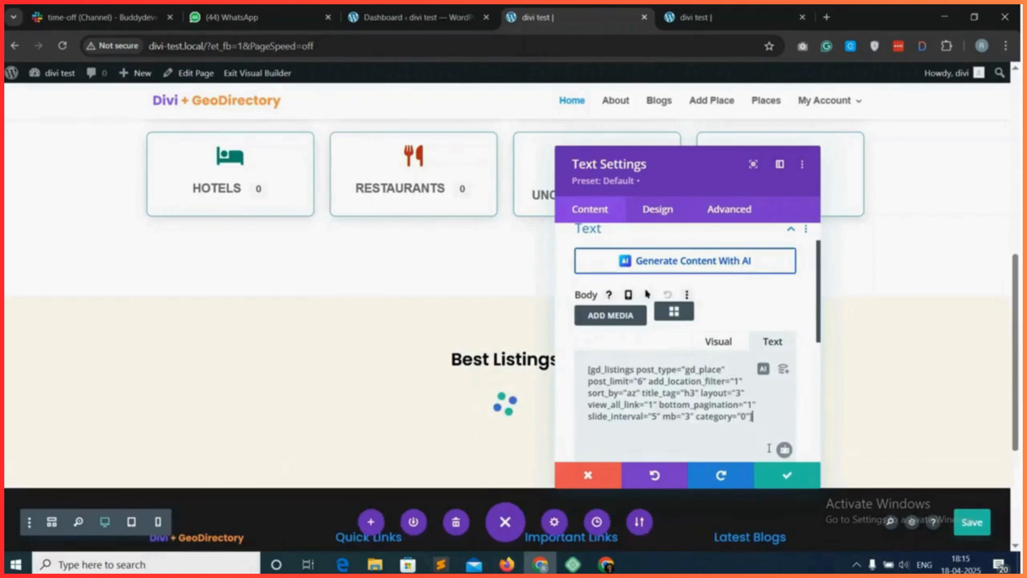
pyautogui.click(787, 474)
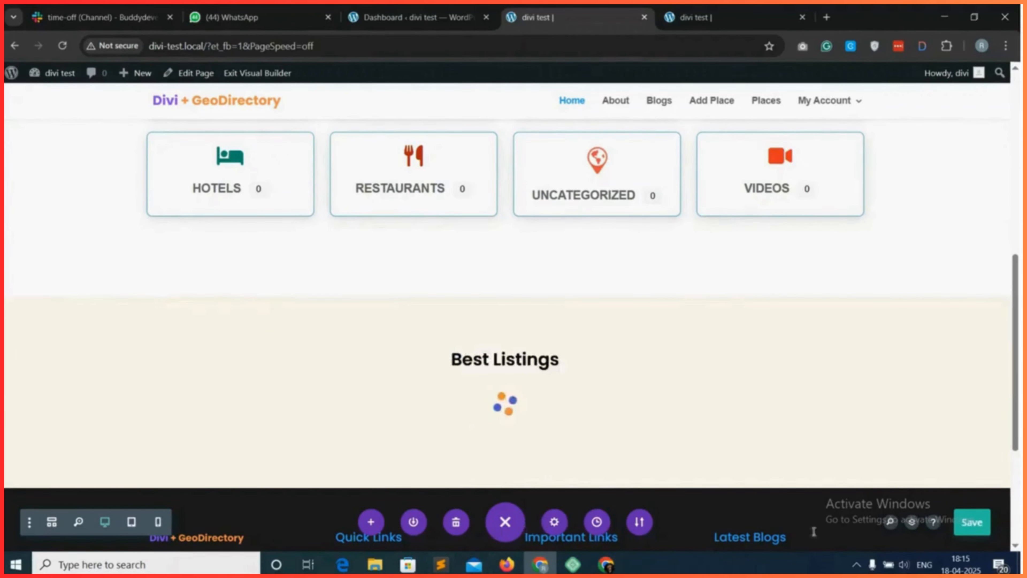
pyautogui.click(967, 525)
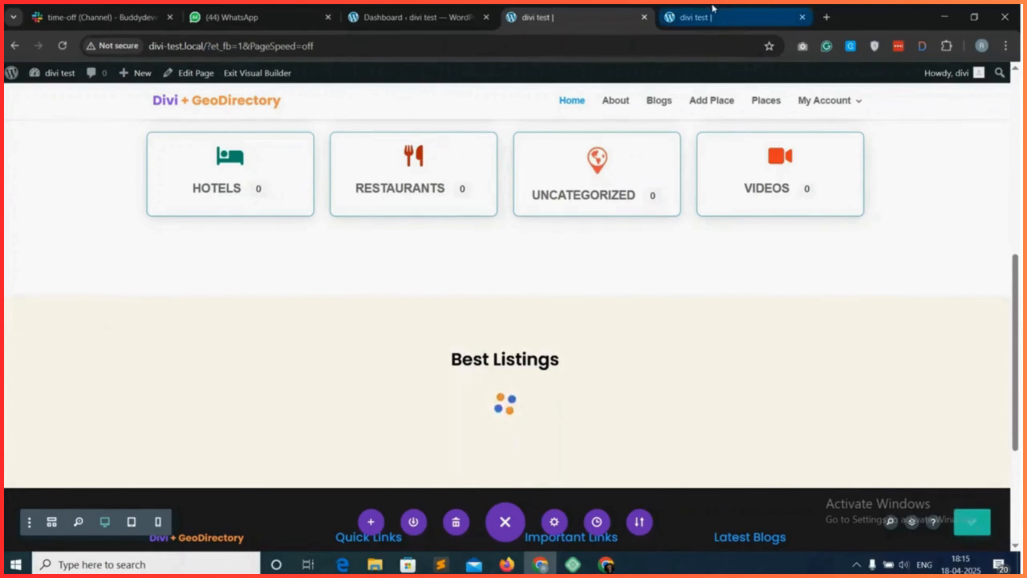
# Reload the live home page and check the Best Listings section's heading, listing cards and View all link.
pyautogui.click(713, 17)
pyautogui.click(62, 46)
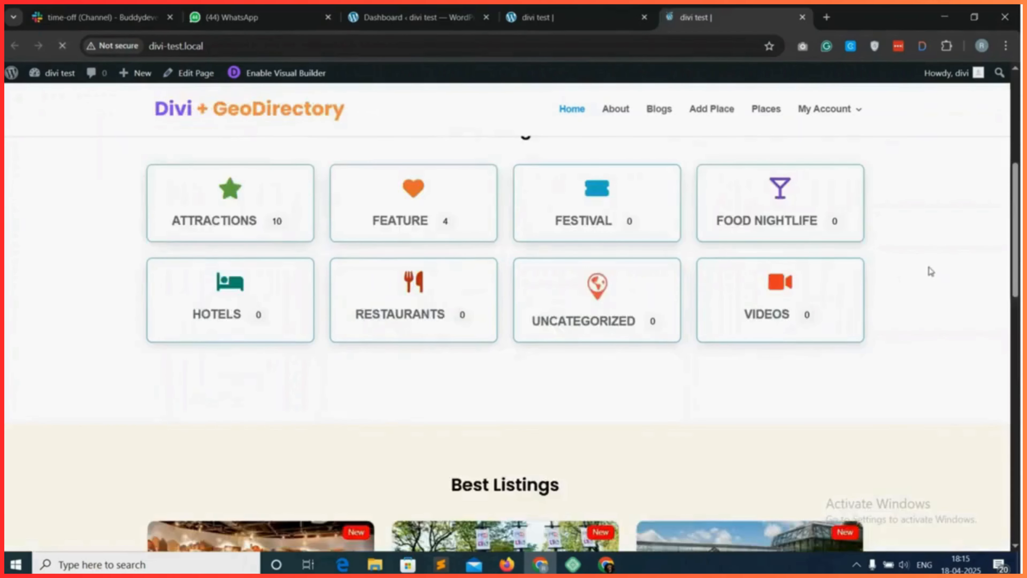
pyautogui.scroll(-5, 931, 271)
pyautogui.scroll(-4, 702, 311)
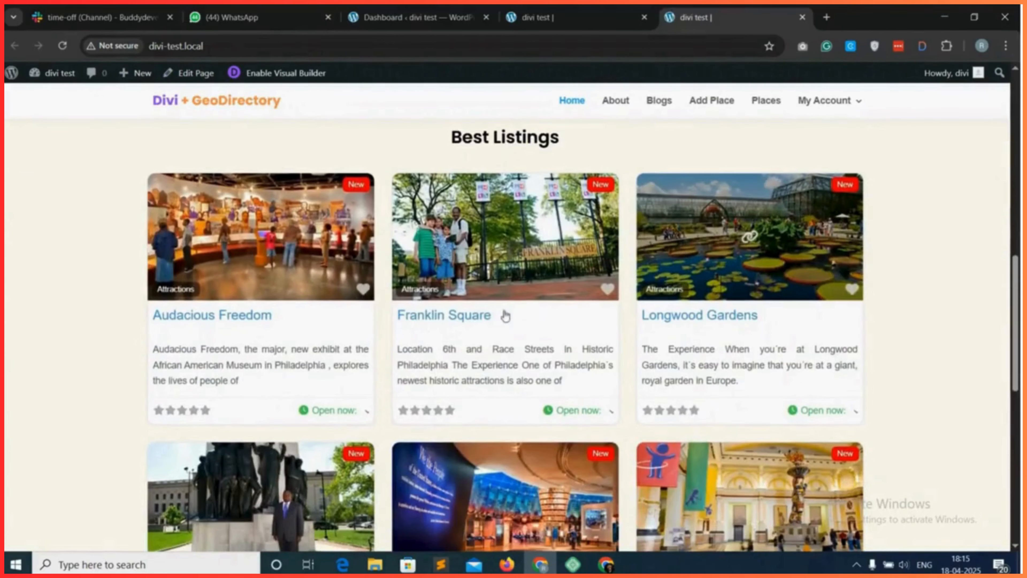
pyautogui.scroll(-5, 723, 307)
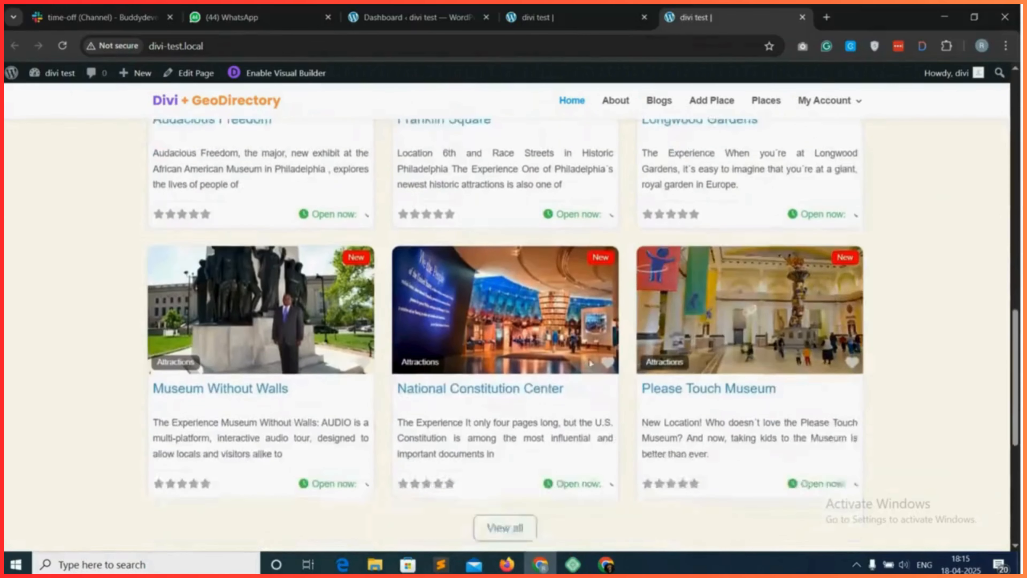
pyautogui.scroll(8, 622, 391)
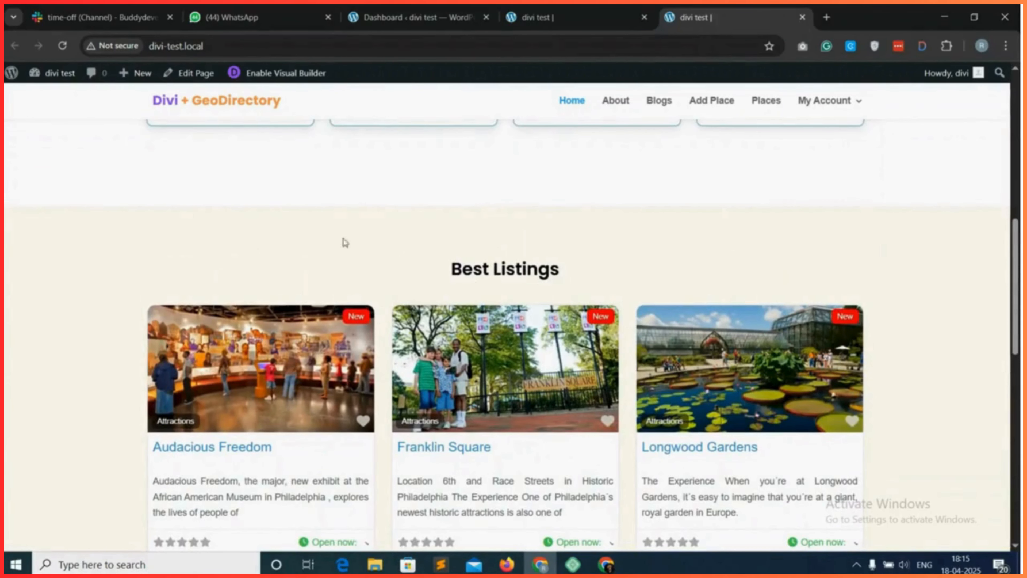
pyautogui.moveTo(452, 269); pyautogui.dragTo(624, 286)
pyautogui.scroll(-10, 624, 286)
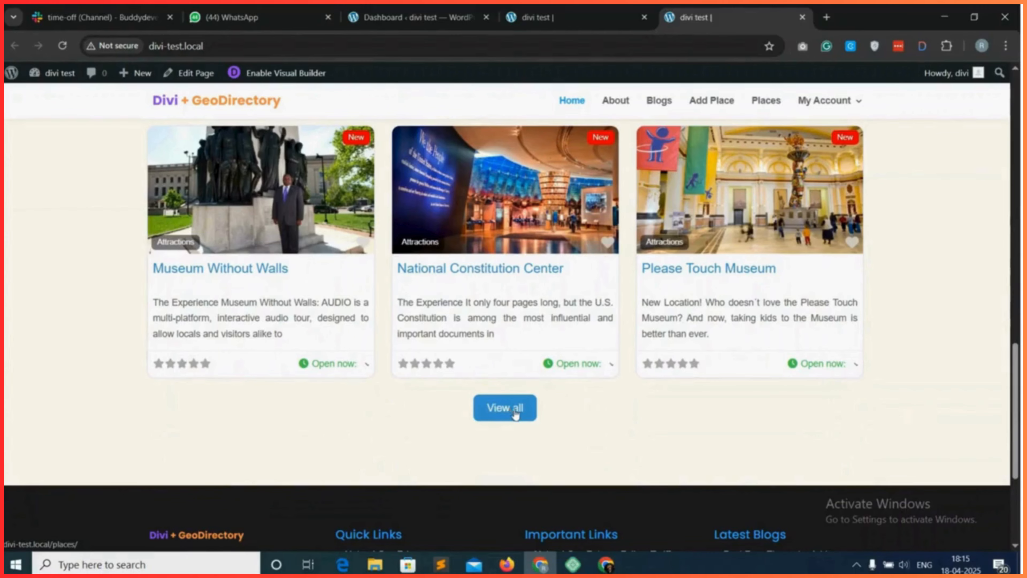
pyautogui.scroll(5, 608, 408)
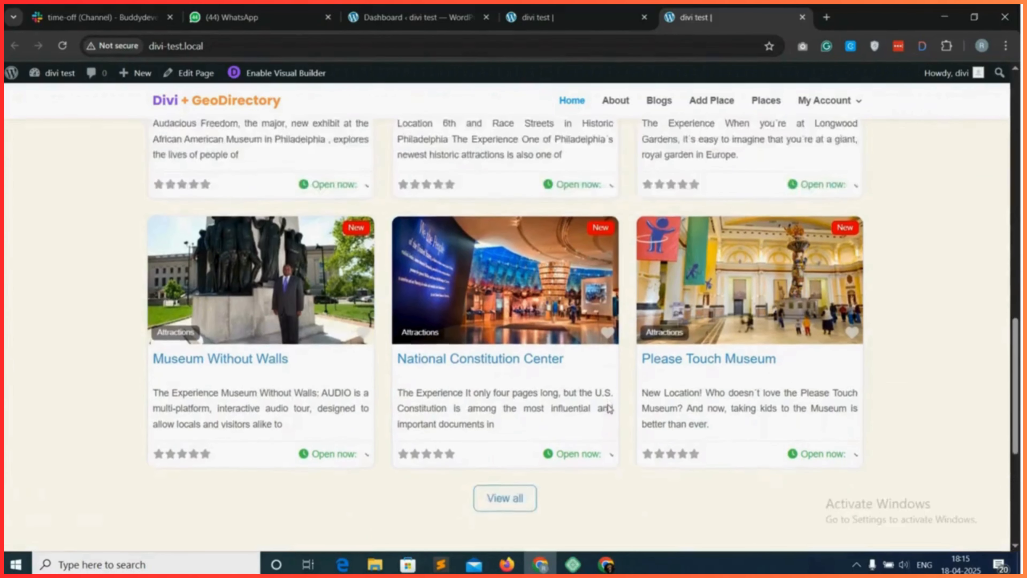
pyautogui.scroll(4, 608, 410)
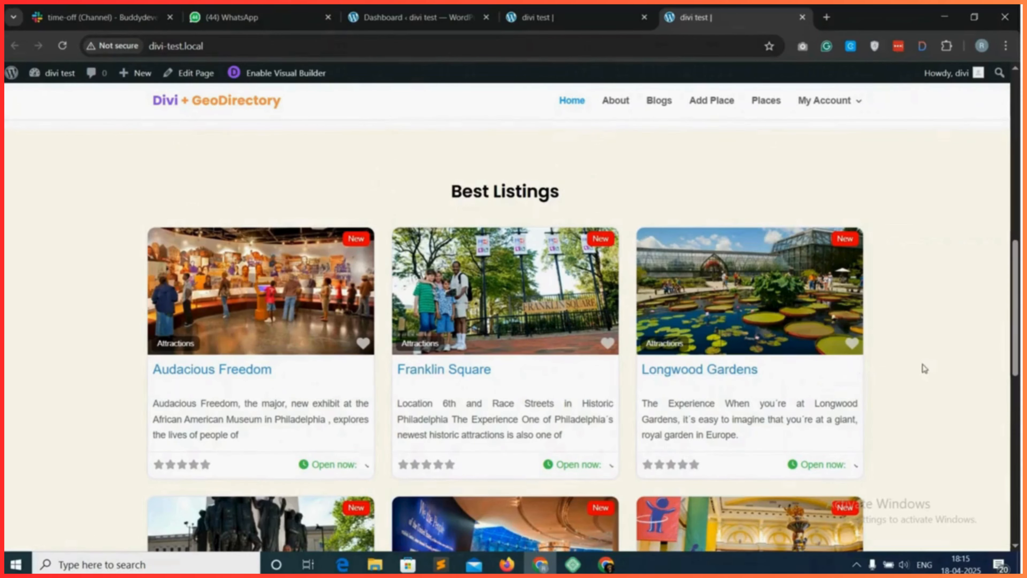
pyautogui.scroll(-6, 924, 368)
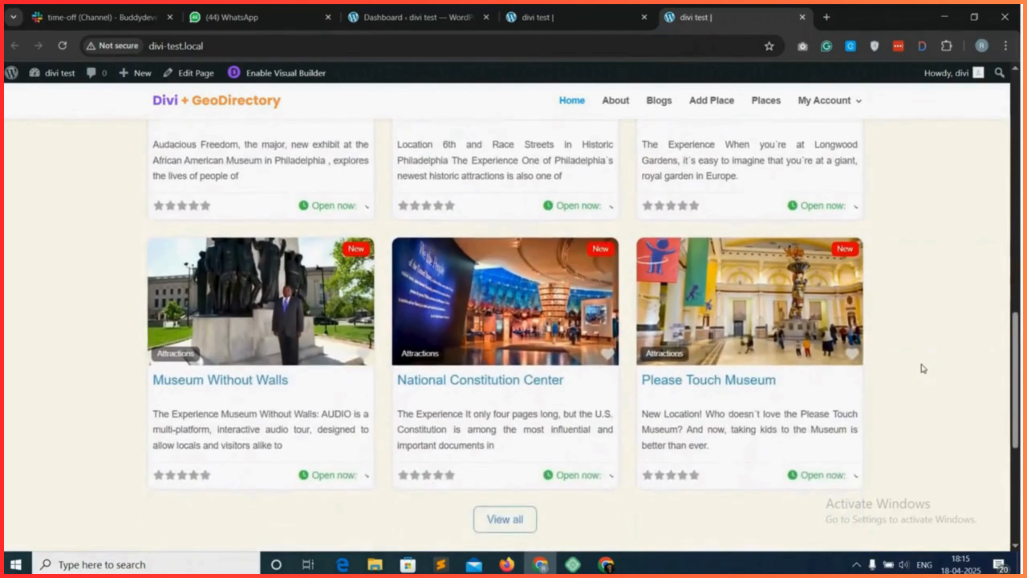
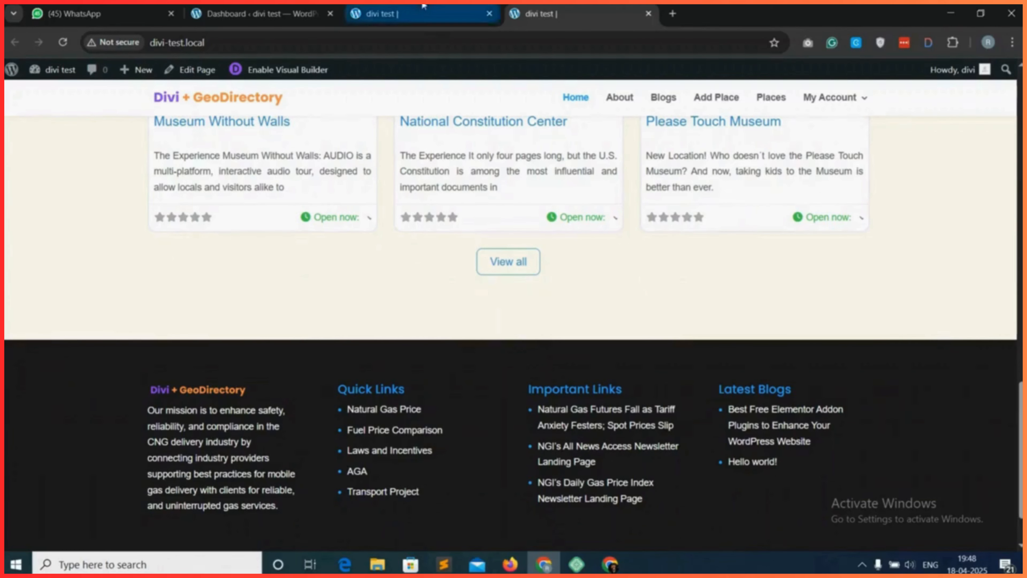
# Back in the Visual Builder, insert a regular section with a two-equal-column row between the Best Listings section and the footer.
pyautogui.click(424, 14)
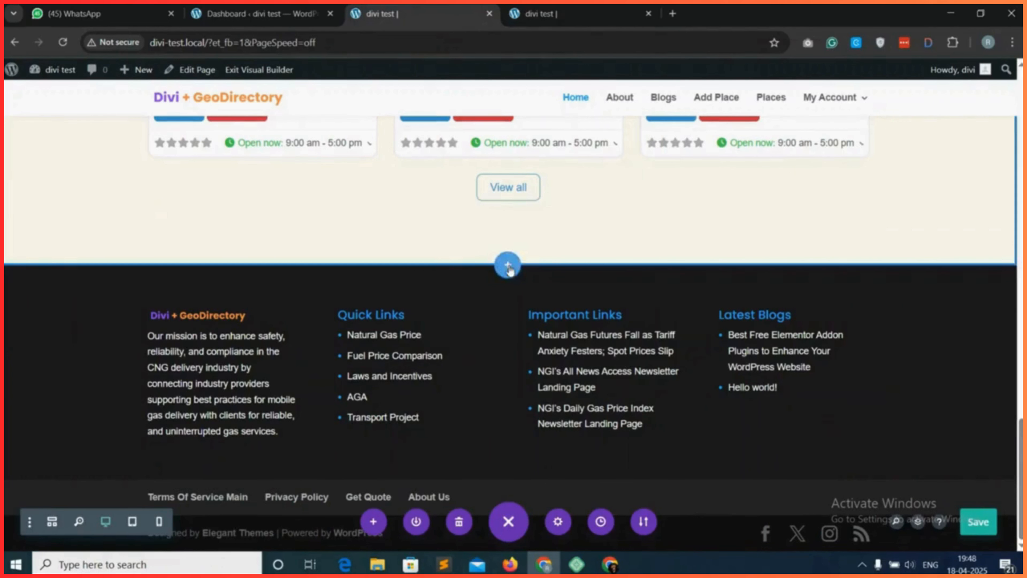
pyautogui.click(508, 265)
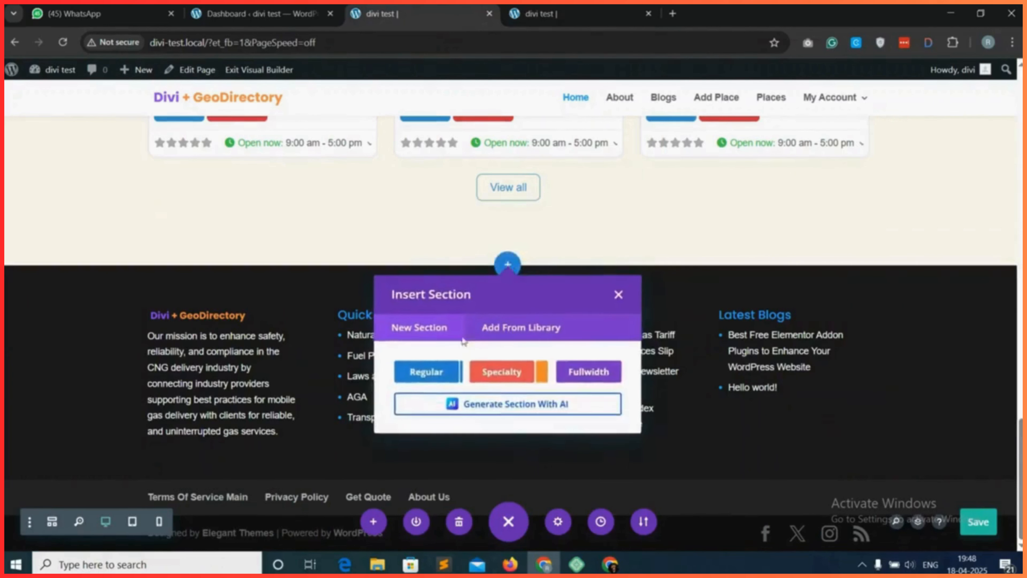
pyautogui.click(430, 374)
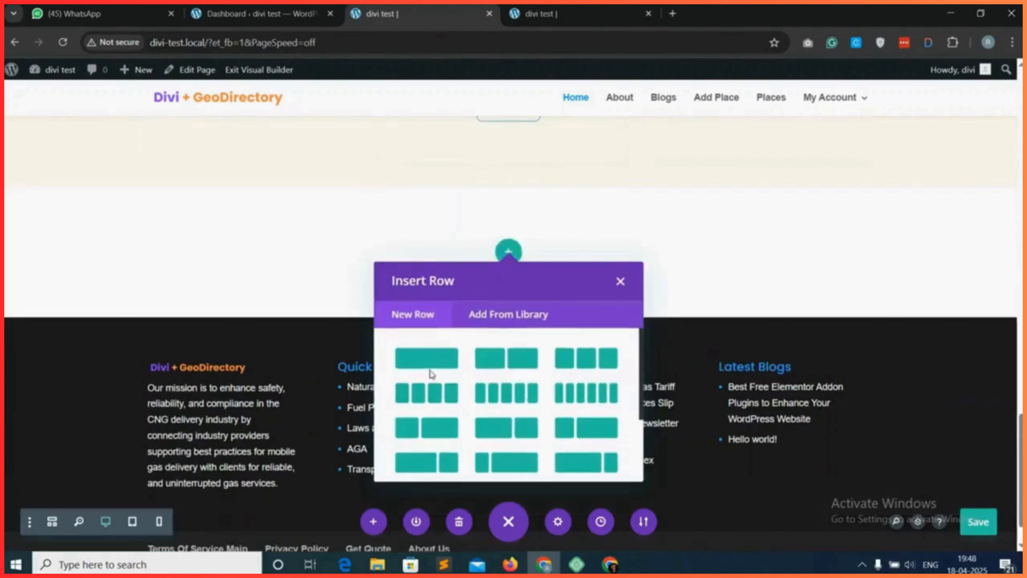
pyautogui.click(515, 363)
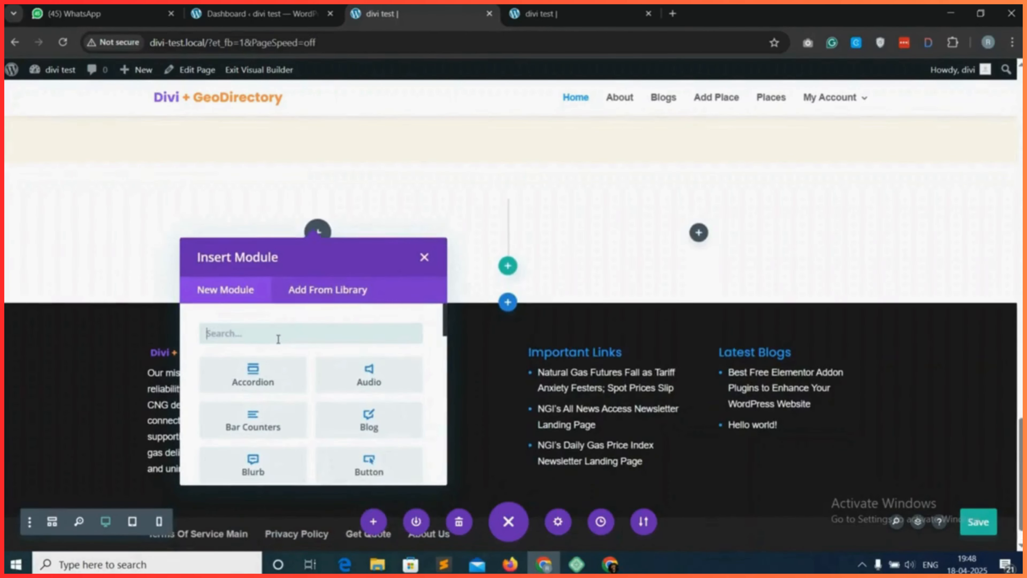
# Add a Text module to the new row's first column and clear the placeholder from its body in plain-text mode.
pyautogui.write('text')
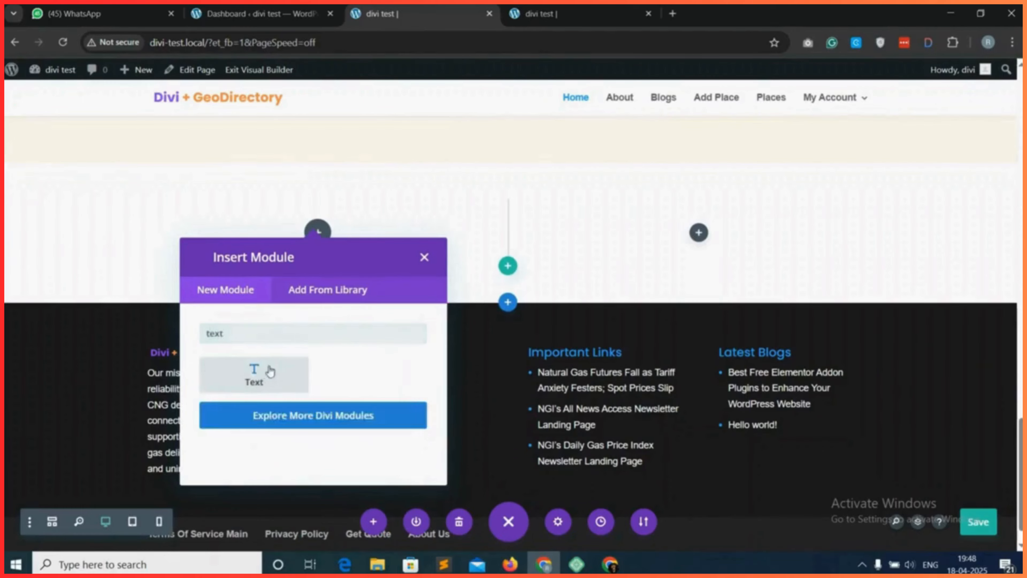
pyautogui.click(279, 360)
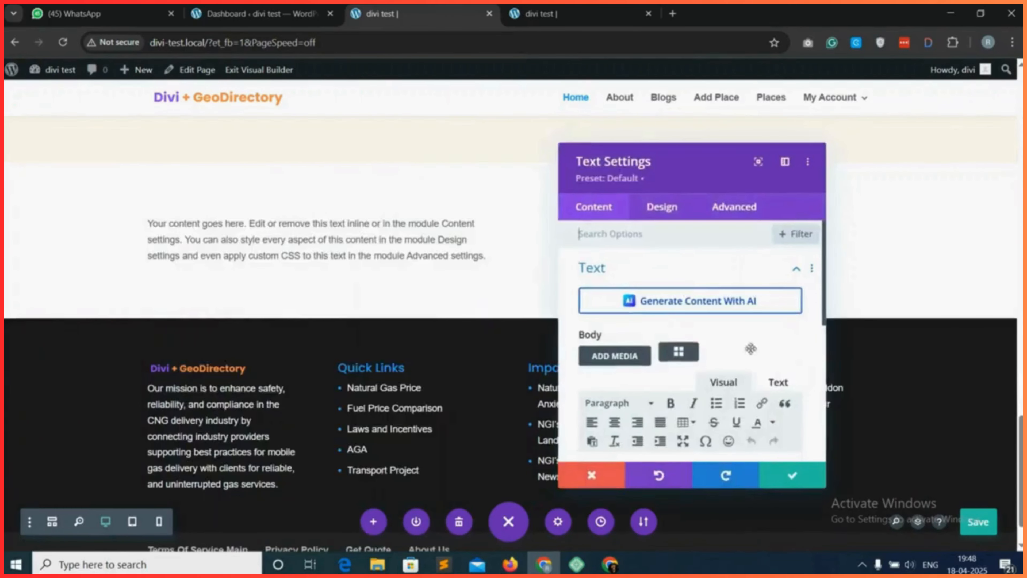
pyautogui.click(777, 382)
pyautogui.scroll(1, 710, 287)
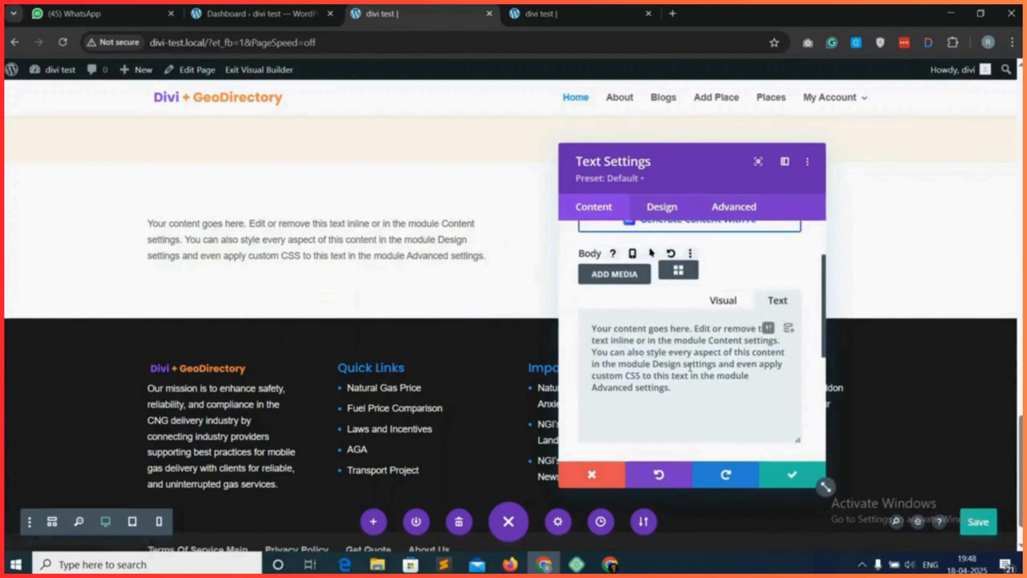
pyautogui.hotkey('ctrl', 'a')
pyautogui.press('BackSpace')
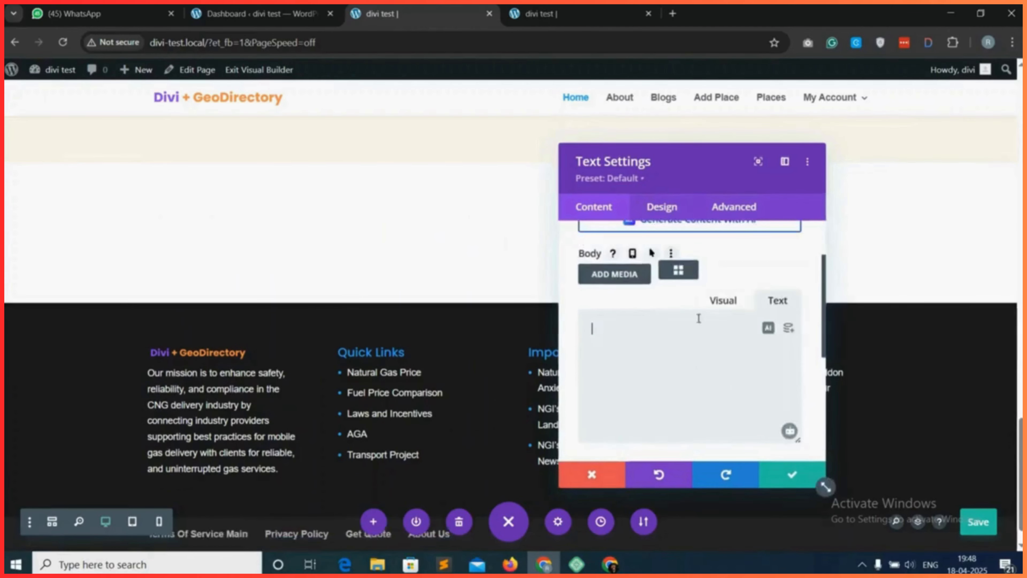
# Open the shortcode builder for the module's body and choose the gd_listings (GD > Listings) shortcode.
pyautogui.click(678, 271)
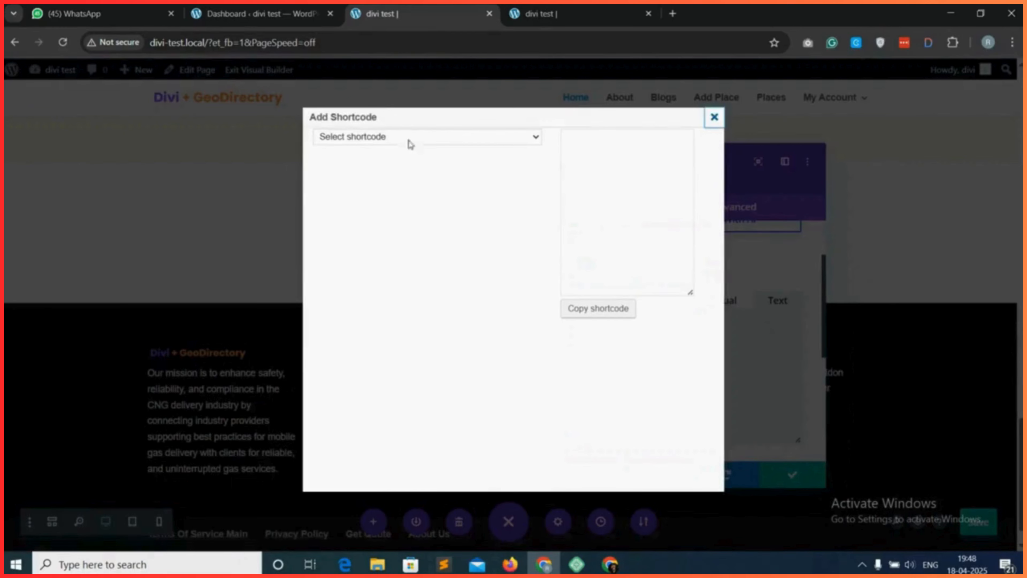
pyautogui.click(429, 138)
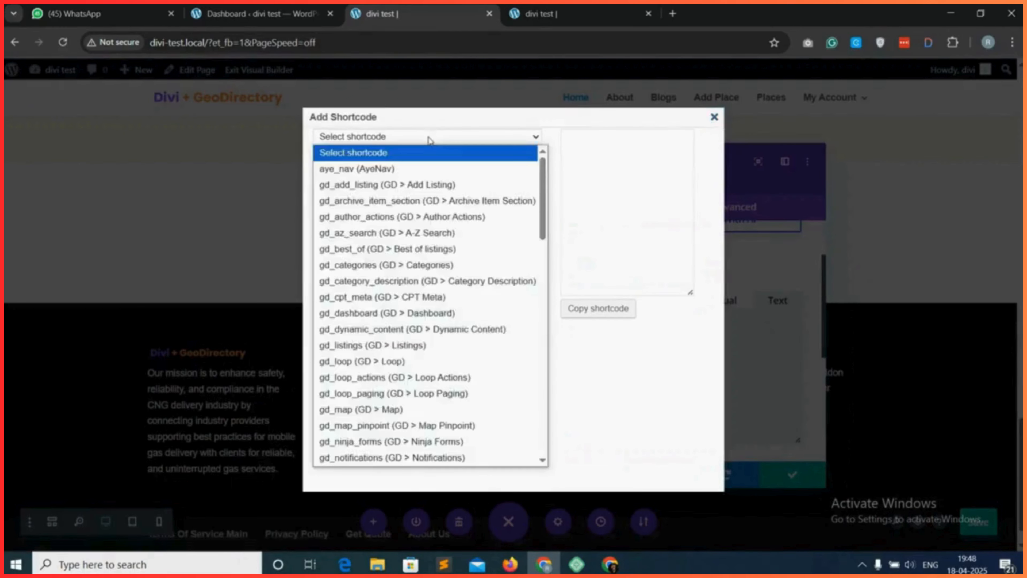
pyautogui.click(415, 346)
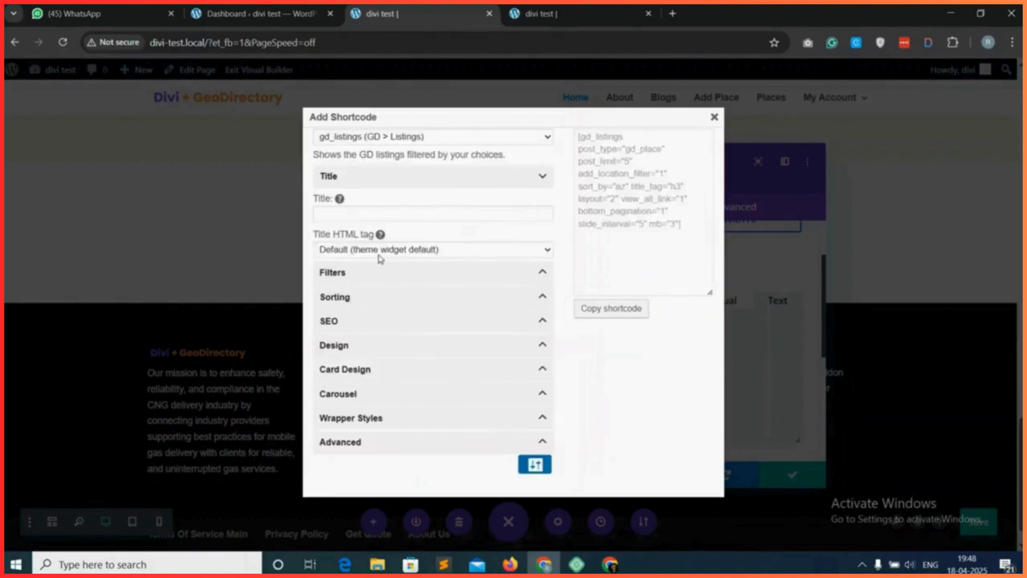
# Filter the listings shortcode to All categories and set the number of posts to show to 3.
pyautogui.click(384, 274)
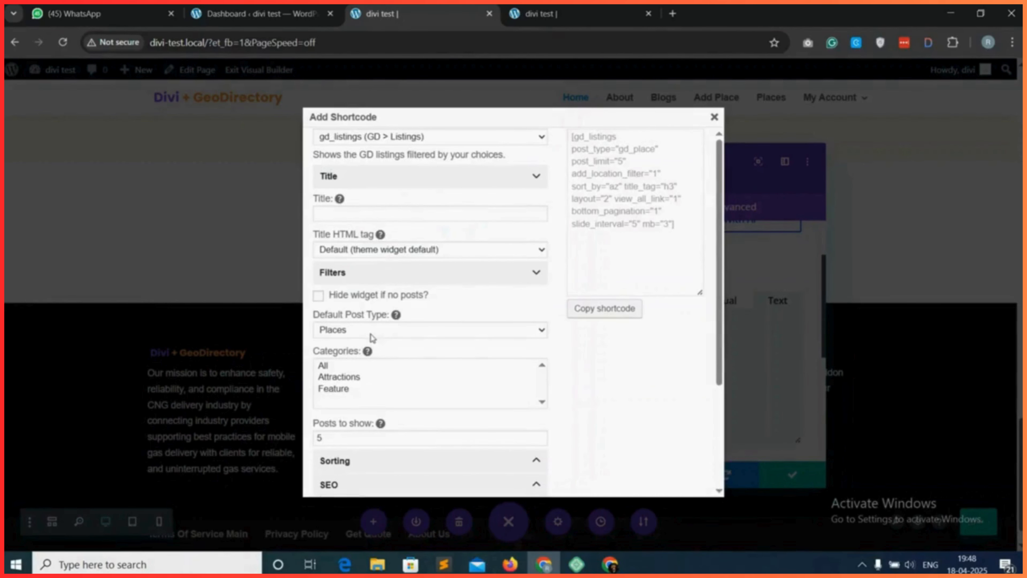
pyautogui.click(338, 366)
pyautogui.scroll(-1, 340, 370)
pyautogui.click(328, 400)
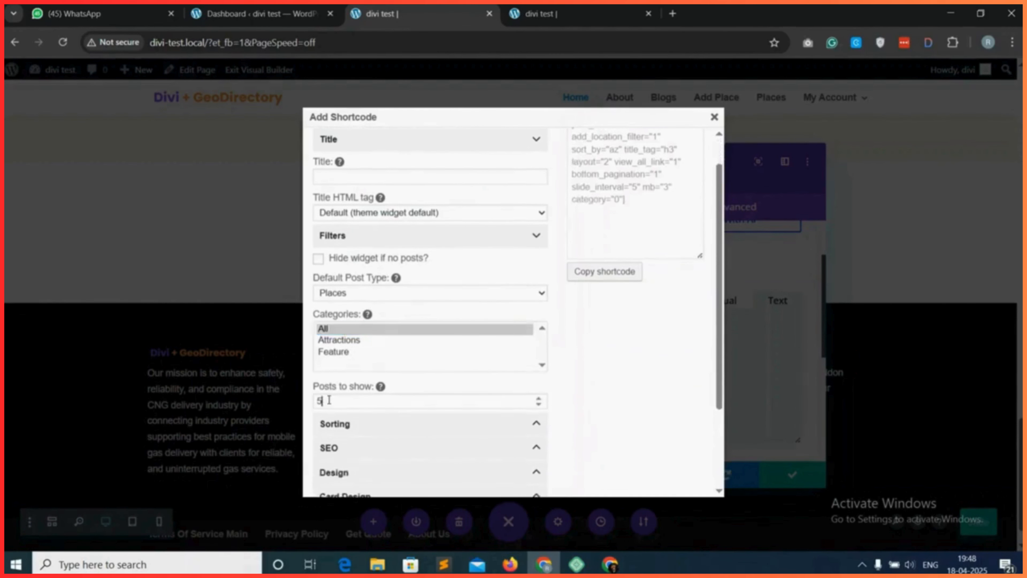
pyautogui.moveTo(329, 399); pyautogui.dragTo(308, 403)
pyautogui.write('3')
# Set the listings shortcode's design layout to List view.
pyautogui.scroll(-2, 371, 433)
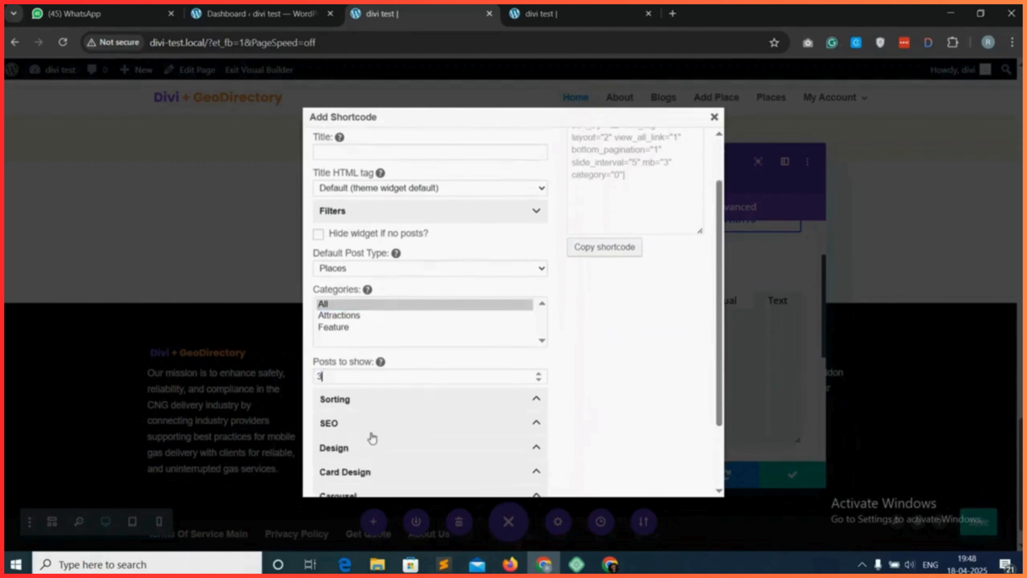
pyautogui.click(387, 408)
pyautogui.scroll(-3, 389, 411)
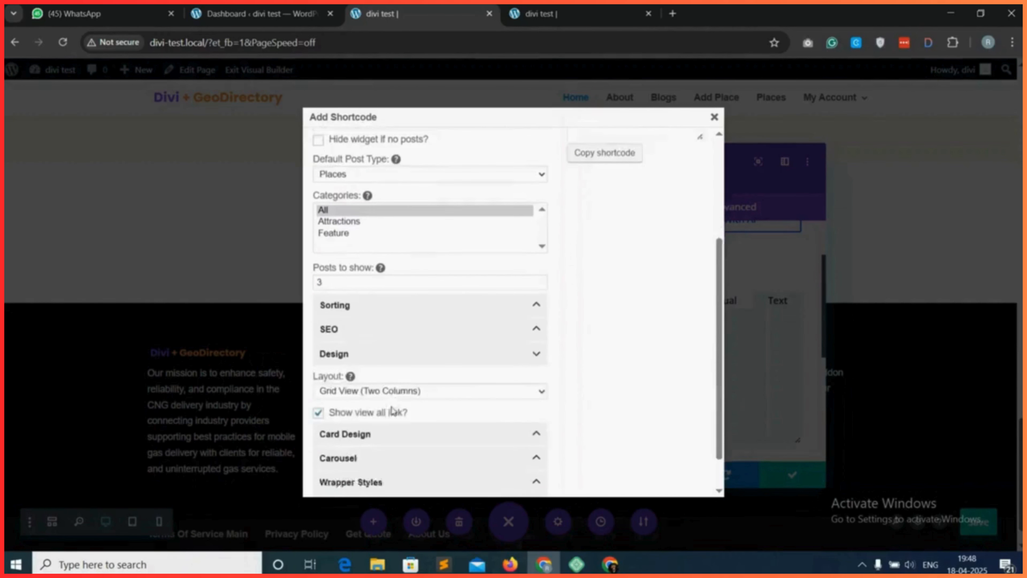
pyautogui.click(384, 351)
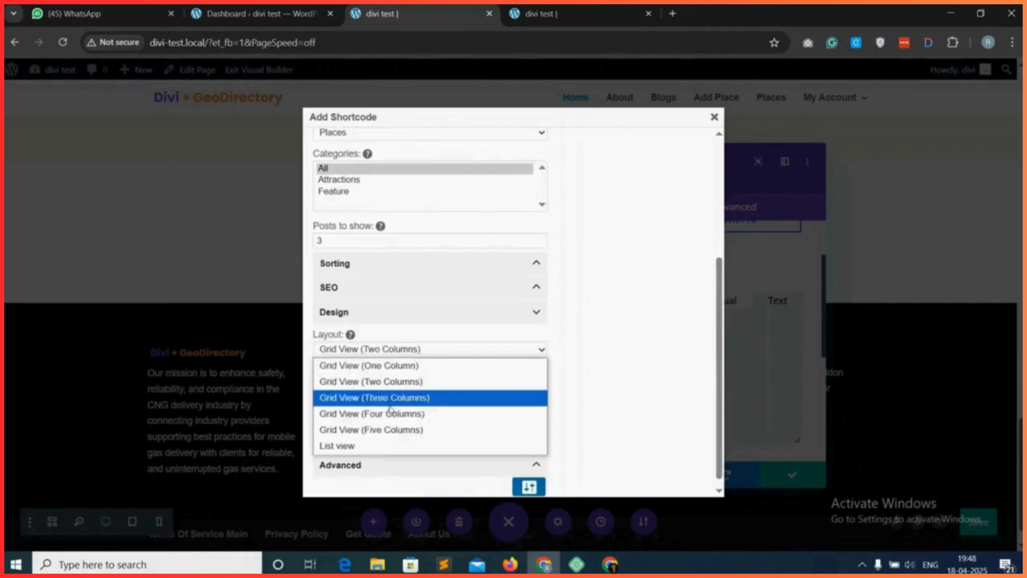
pyautogui.click(390, 447)
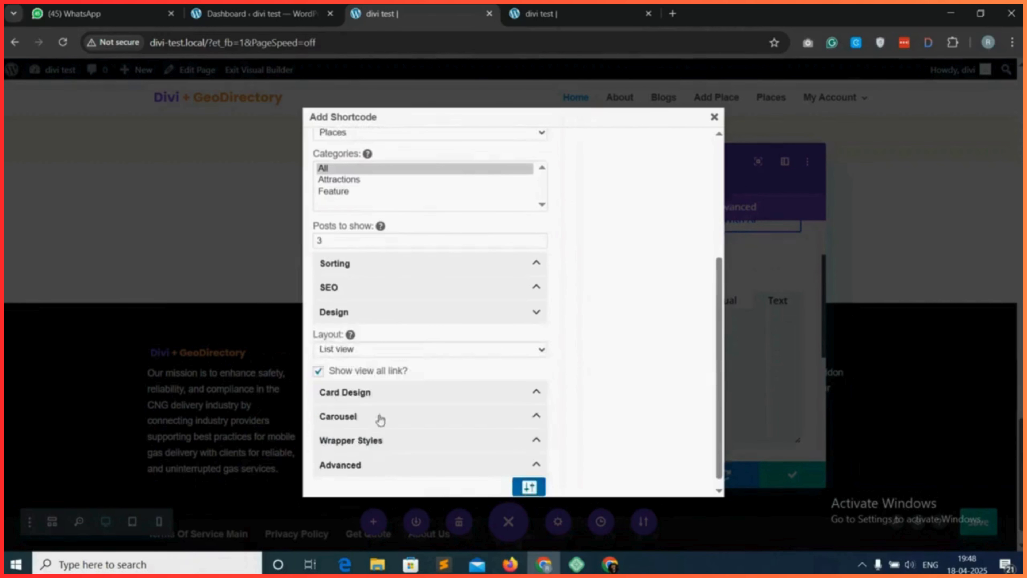
# Set the card shadow to Small in the listings shortcode's card design.
pyautogui.click(399, 392)
pyautogui.scroll(-4, 401, 397)
pyautogui.scroll(-2, 401, 396)
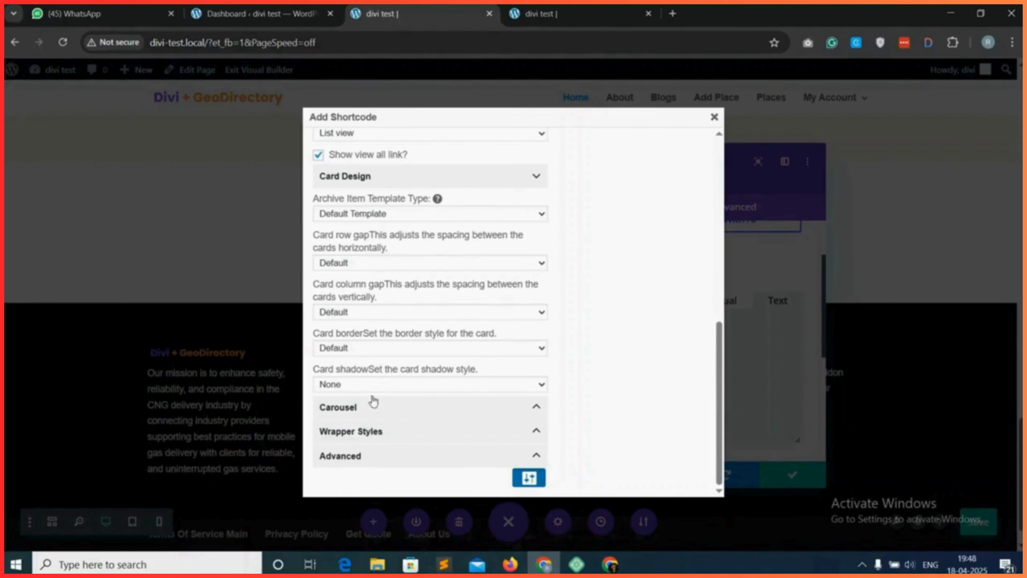
pyautogui.click(378, 385)
# Copy the configured gd_listings shortcode into the first column's Text module body and save the module.
pyautogui.scroll(10, 630, 299)
pyautogui.click(614, 313)
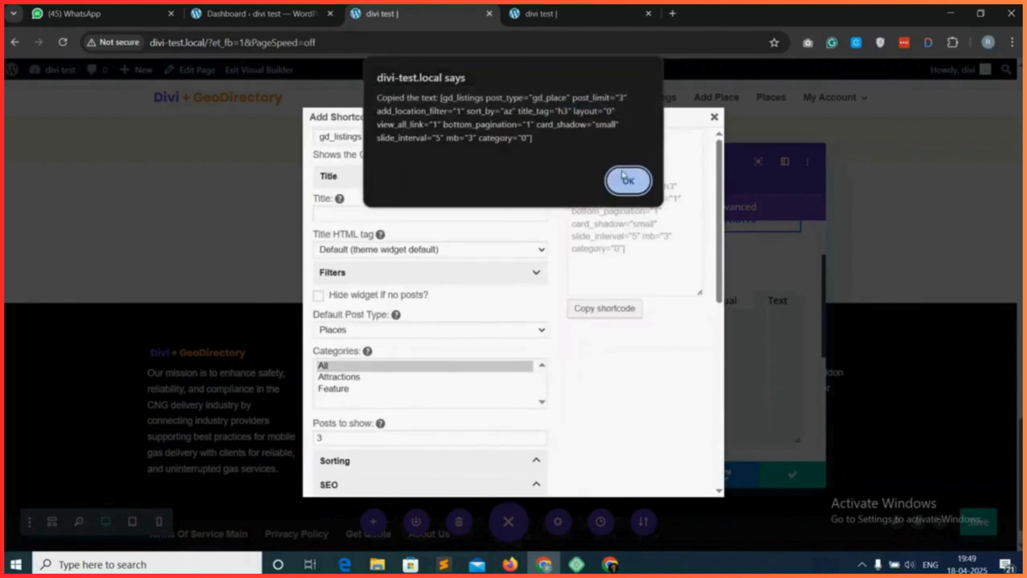
pyautogui.click(623, 181)
pyautogui.click(715, 117)
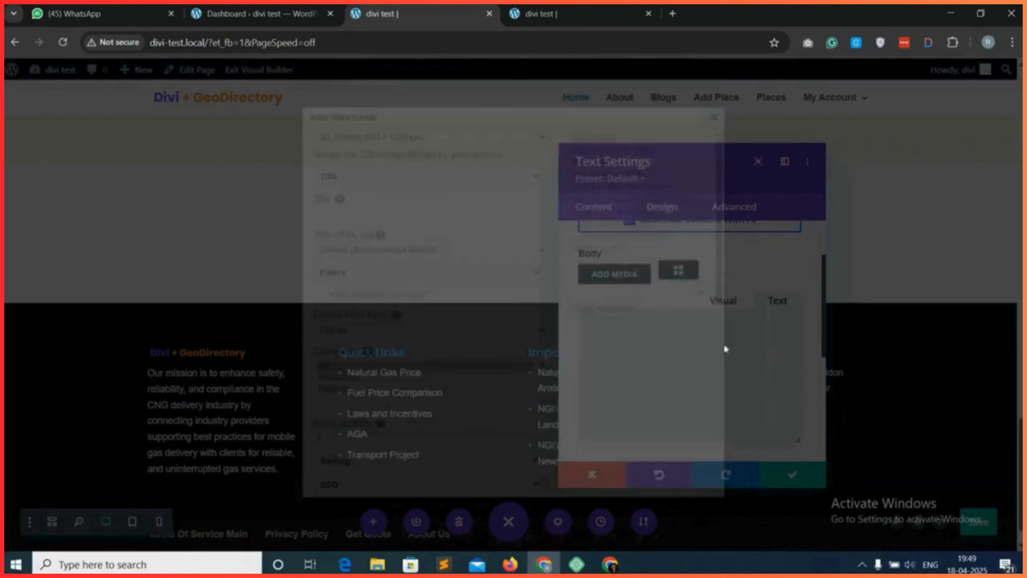
pyautogui.hotkey('ctrl', 'v')
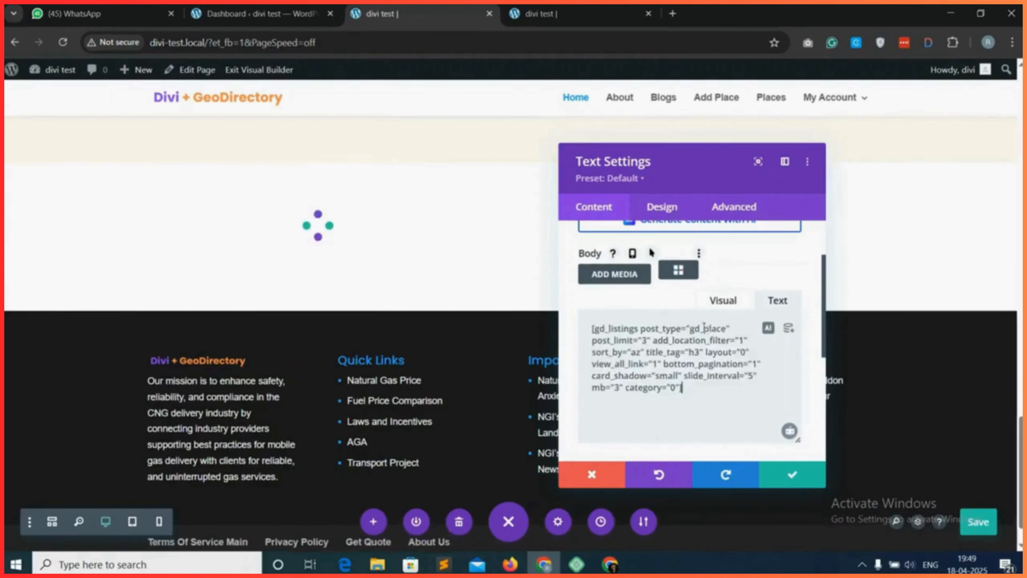
pyautogui.click(792, 477)
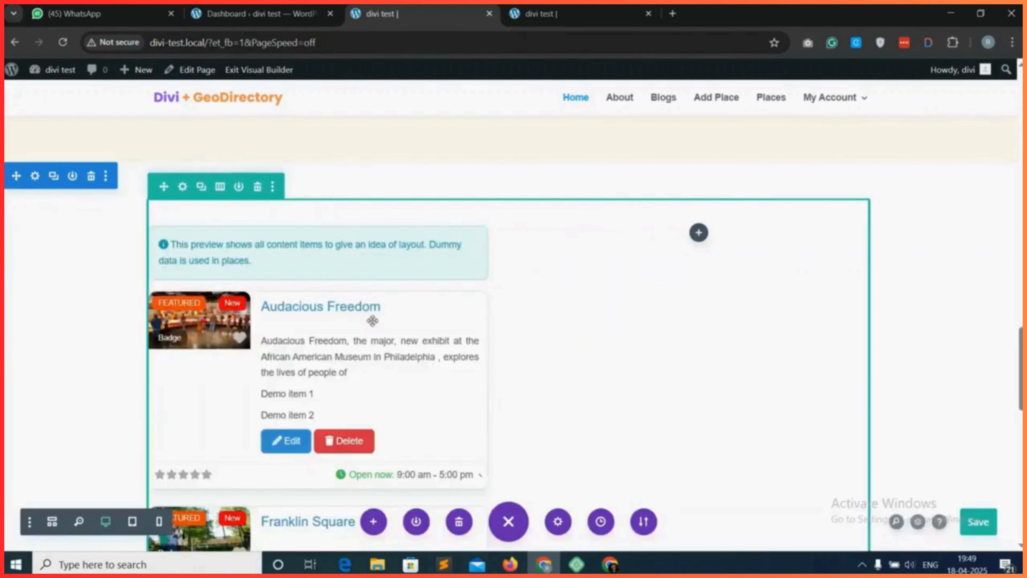
# Add a Text module to the row's empty second column and clear the placeholder from its body in plain-text mode.
pyautogui.scroll(-8, 380, 334)
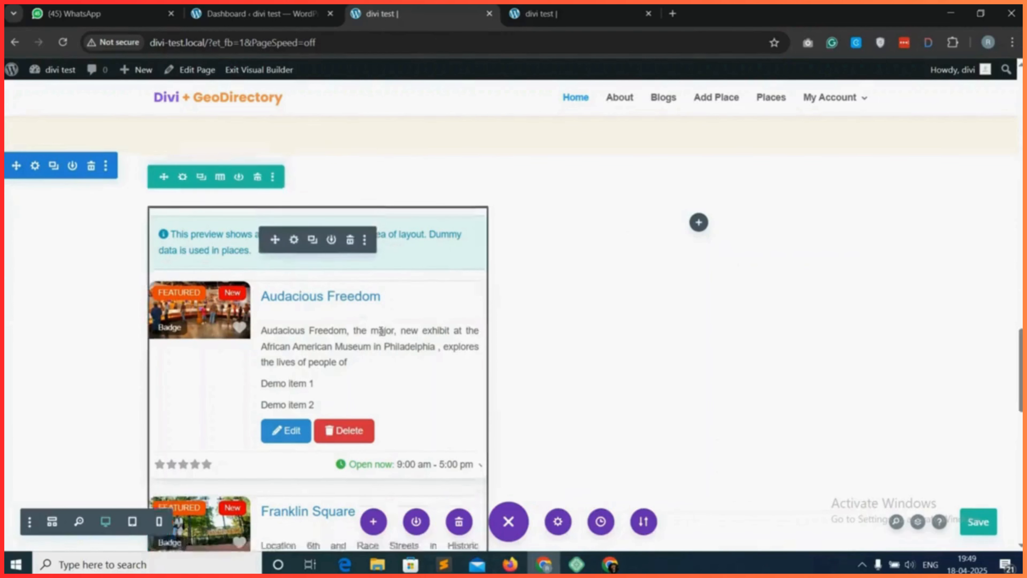
pyautogui.scroll(10, 372, 323)
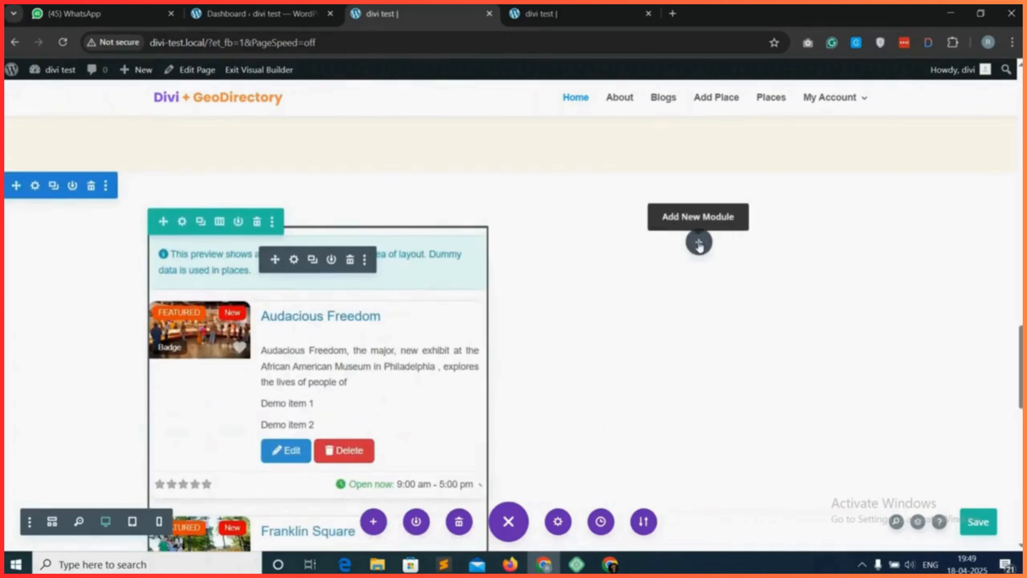
pyautogui.click(699, 244)
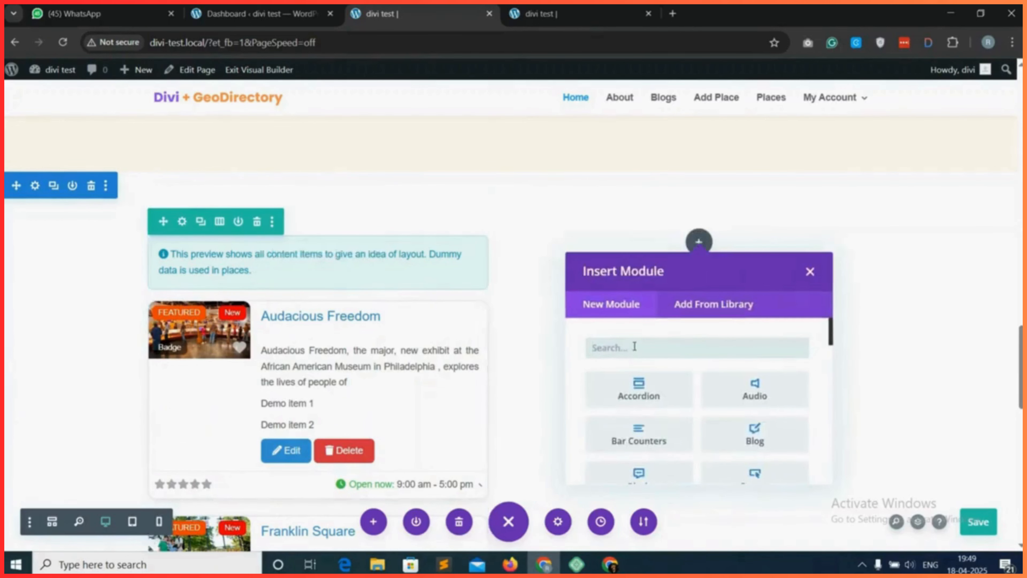
pyautogui.write('text')
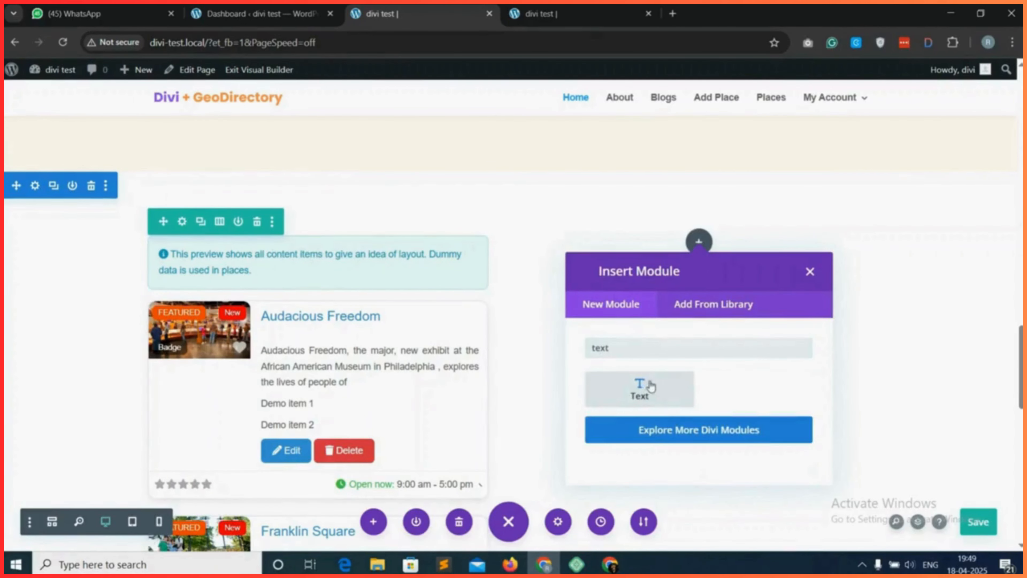
pyautogui.click(651, 385)
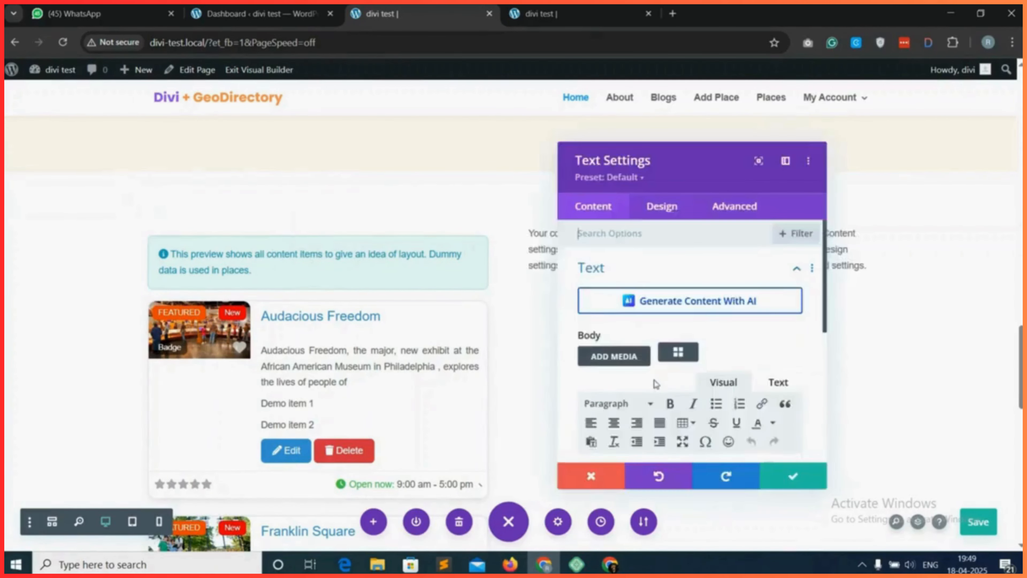
pyautogui.click(777, 383)
pyautogui.click(682, 318)
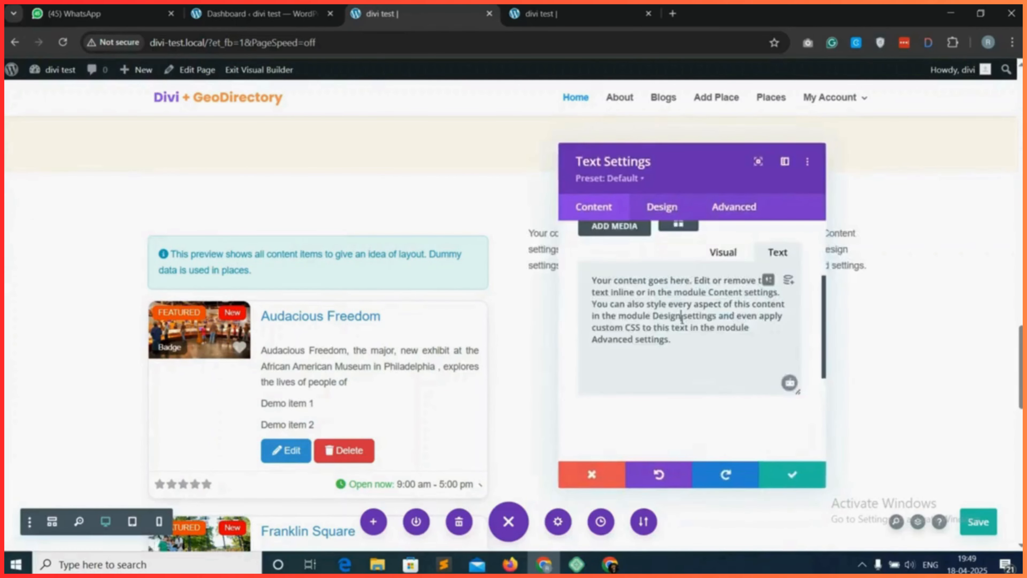
pyautogui.hotkey('ctrl', 'a')
pyautogui.press('BackSpace')
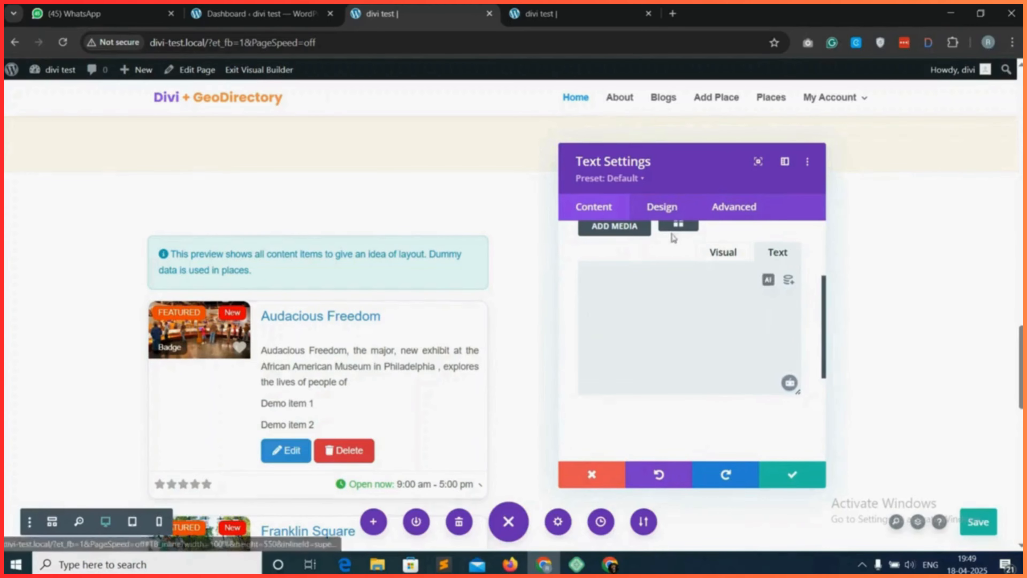
# Open the shortcode builder for the second column's module and choose the gd_map (GD > Map) shortcode.
pyautogui.scroll(1, 679, 250)
pyautogui.click(679, 253)
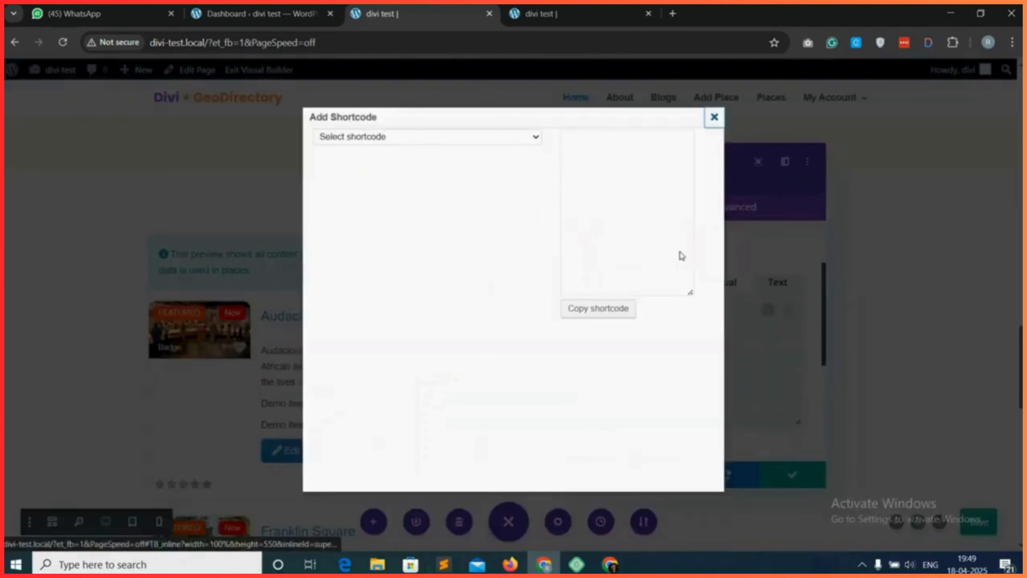
pyautogui.click(417, 137)
pyautogui.scroll(-1, 409, 355)
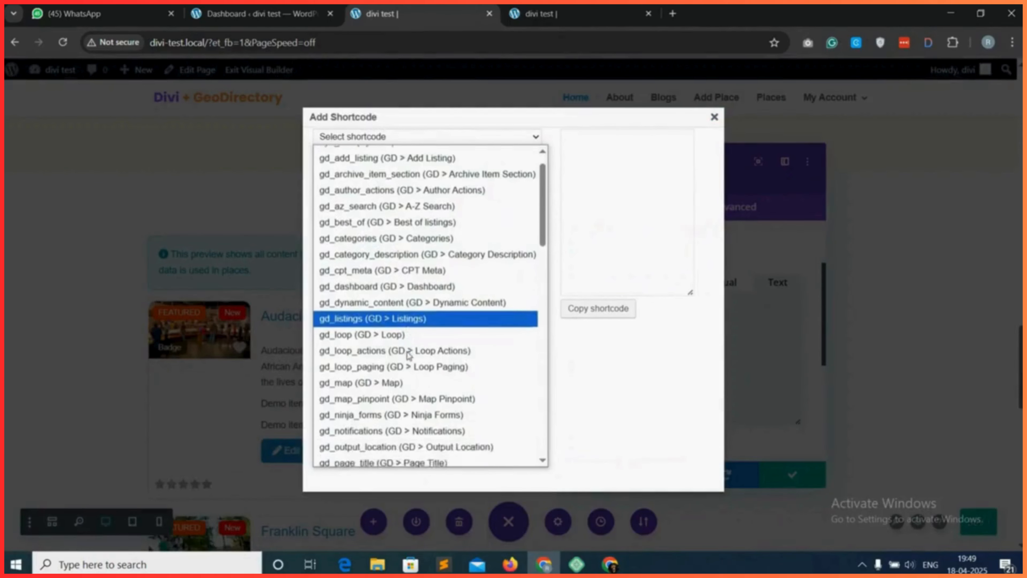
pyautogui.scroll(-1, 408, 355)
pyautogui.click(391, 354)
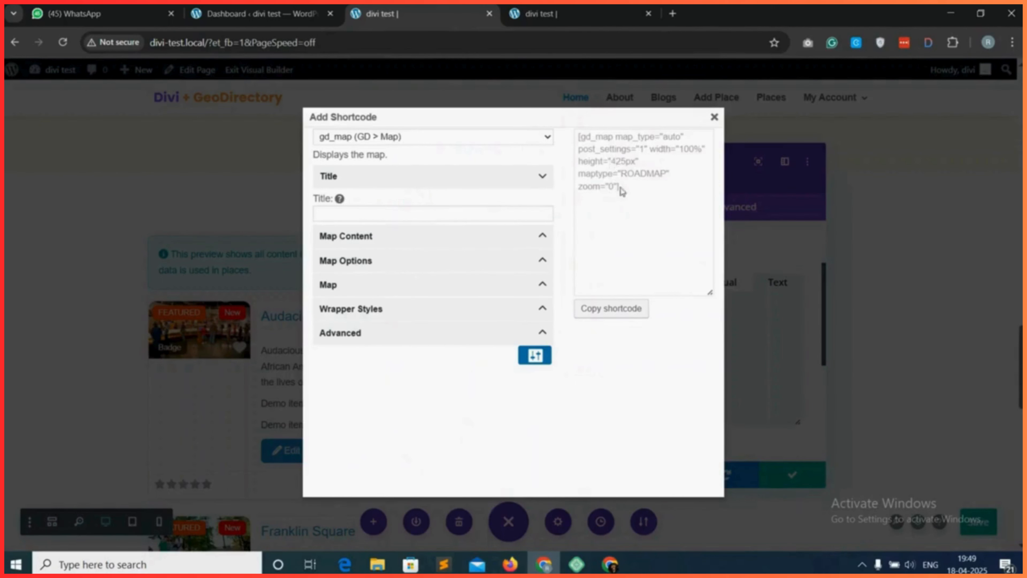
# Copy the gd_map shortcode with its default settings and paste it into the second column's Text module body.
pyautogui.click(611, 314)
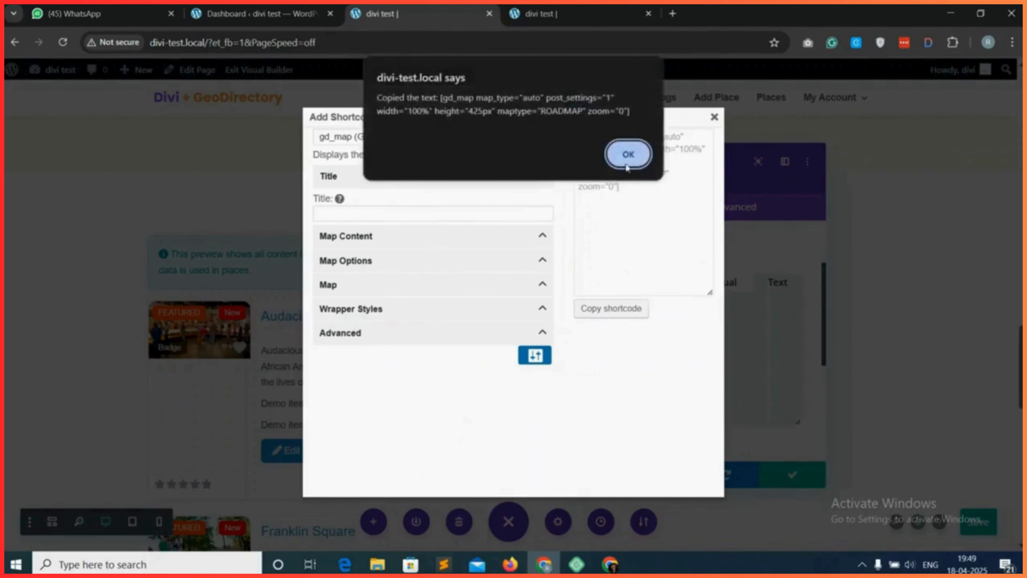
pyautogui.click(624, 151)
pyautogui.click(714, 119)
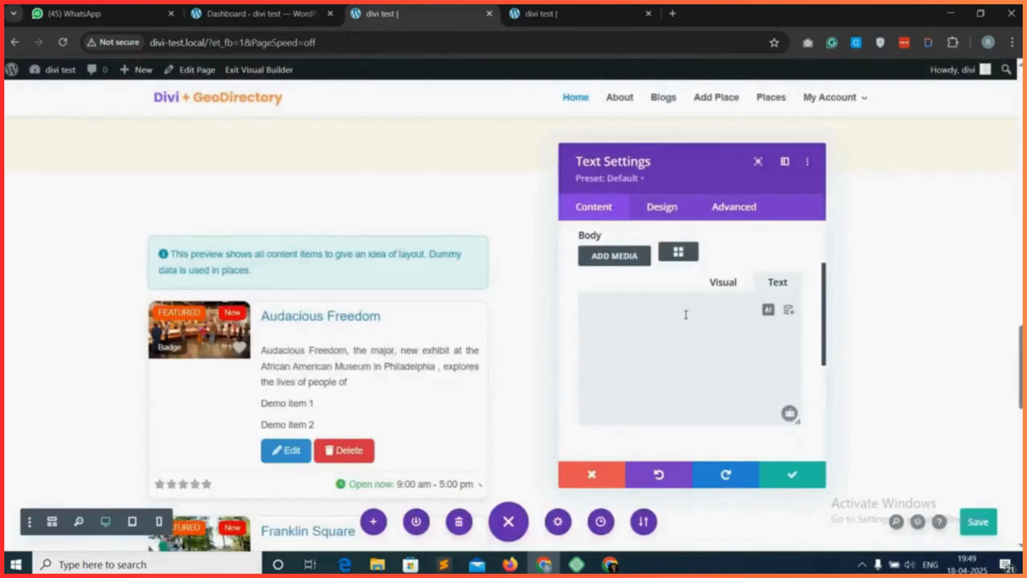
pyautogui.click(684, 315)
pyautogui.hotkey('ctrl', 'v')
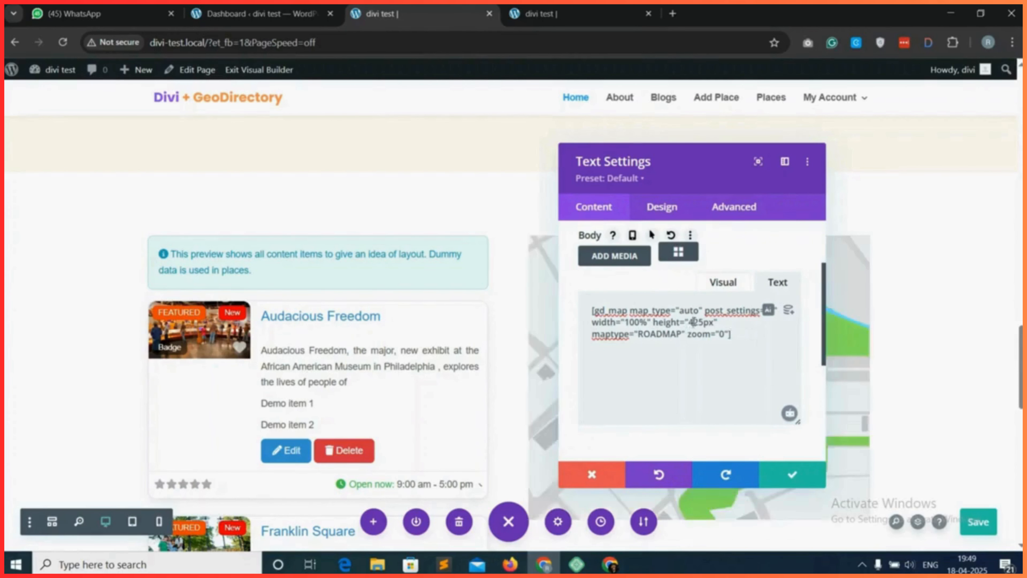
# Set the height in the second column's gd_map shortcode to 625px and save the Text module.
pyautogui.press('BackSpace')
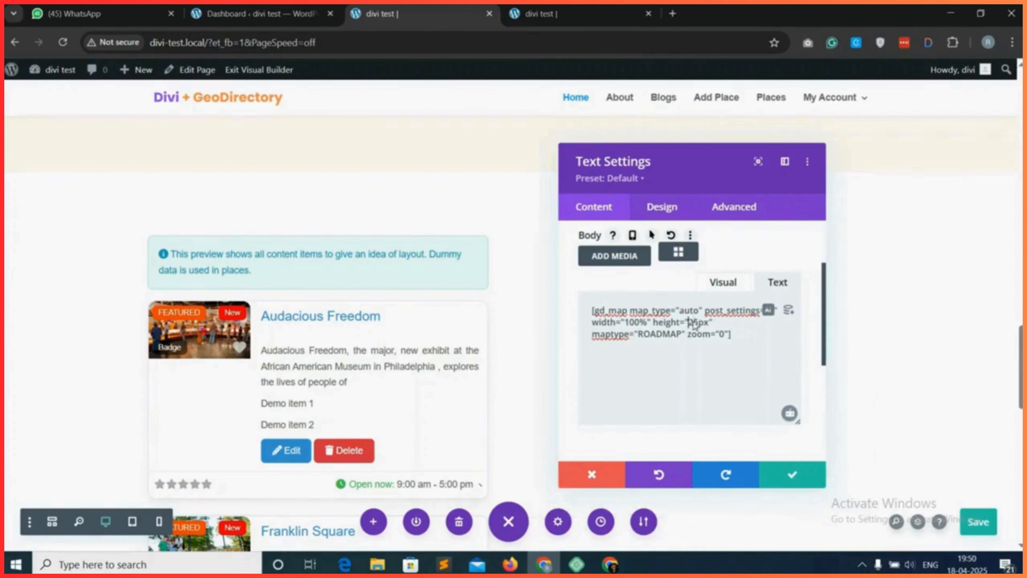
pyautogui.write('6')
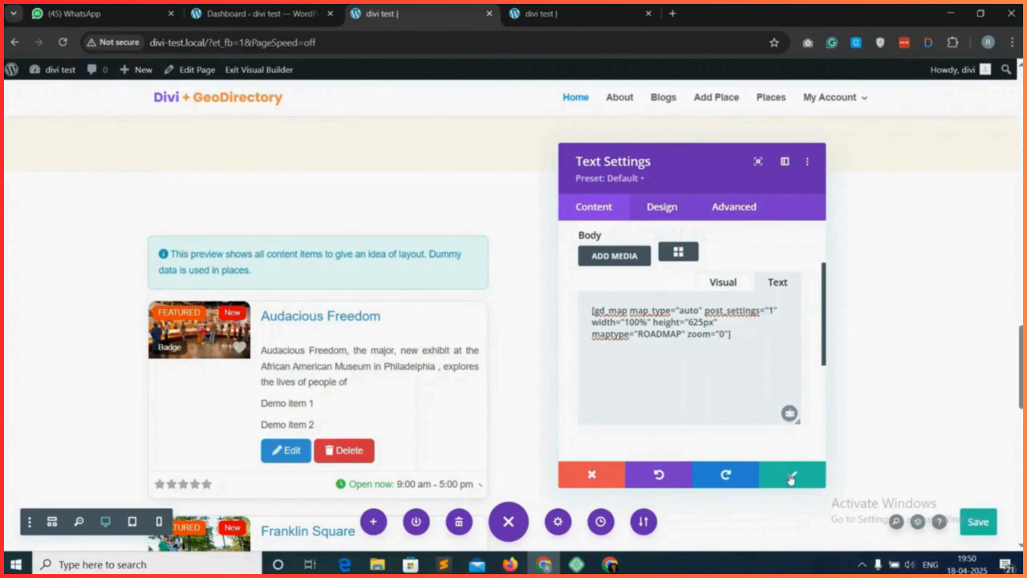
pyautogui.click(787, 472)
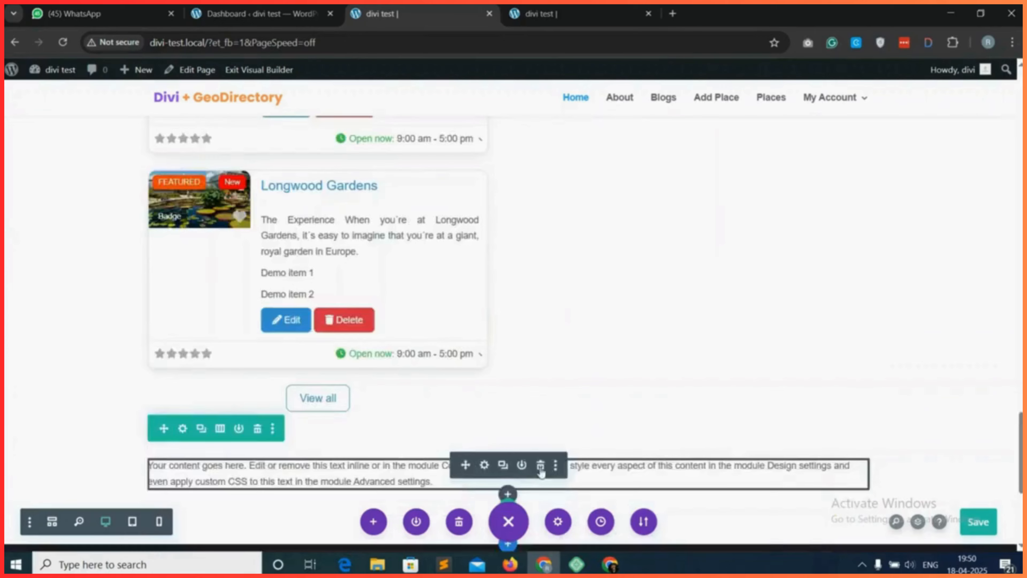
# Add an empty one-column row to the section and move it above the row holding the listings and map.
pyautogui.click(541, 466)
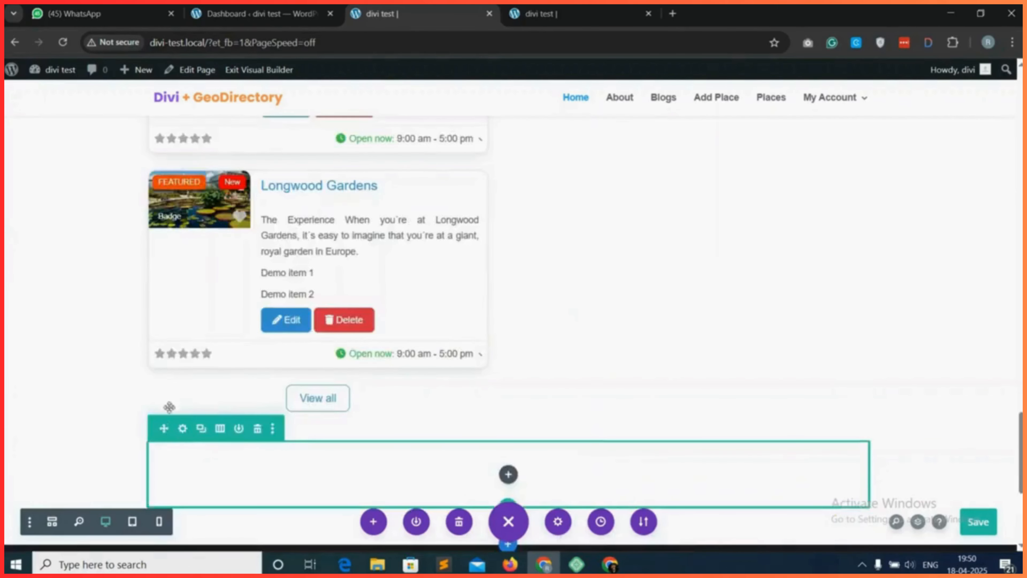
pyautogui.moveTo(169, 407); pyautogui.dragTo(197, 234)
pyautogui.moveTo(236, 203); pyautogui.dragTo(220, 366)
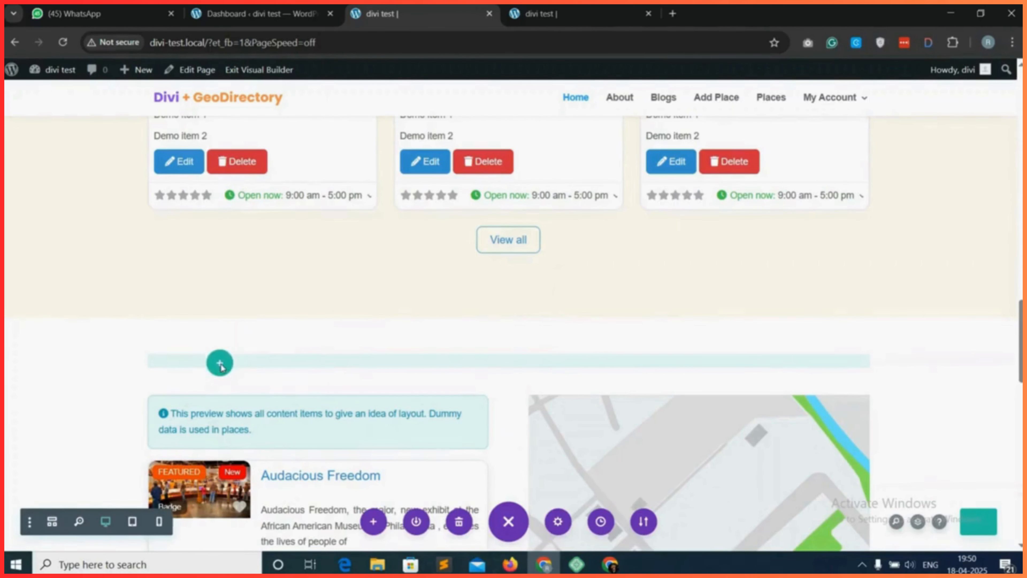
pyautogui.moveTo(220, 363); pyautogui.dragTo(222, 360)
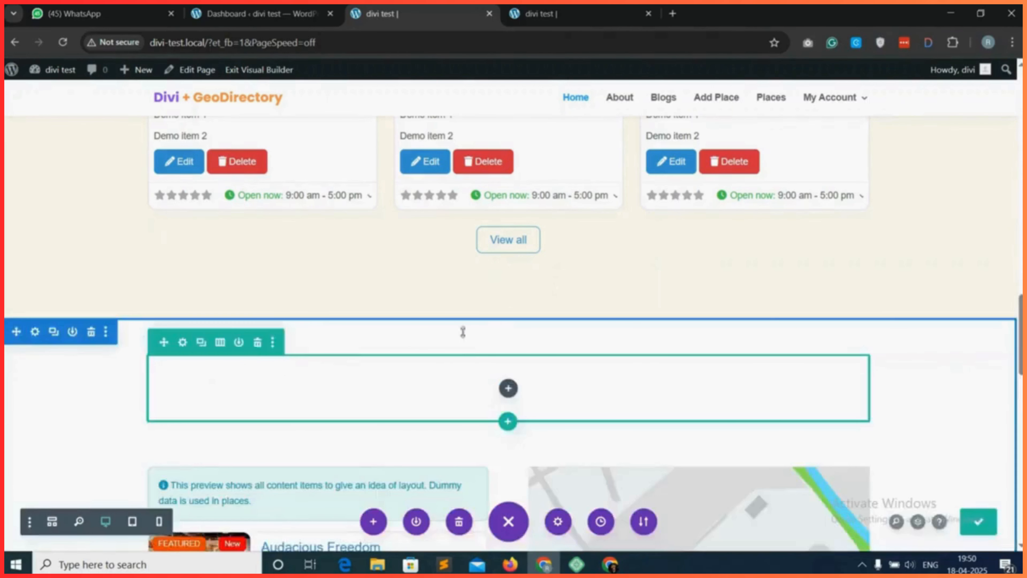
# Duplicate the "Best Listings" heading module and move the copy into the empty row above the listings and map.
pyautogui.scroll(15, 591, 285)
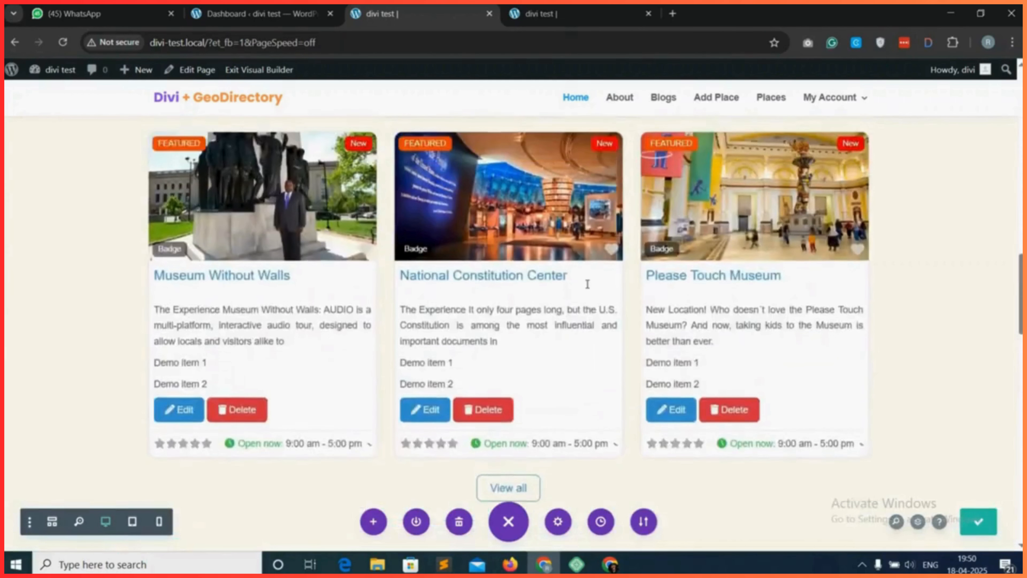
pyautogui.scroll(3, 571, 267)
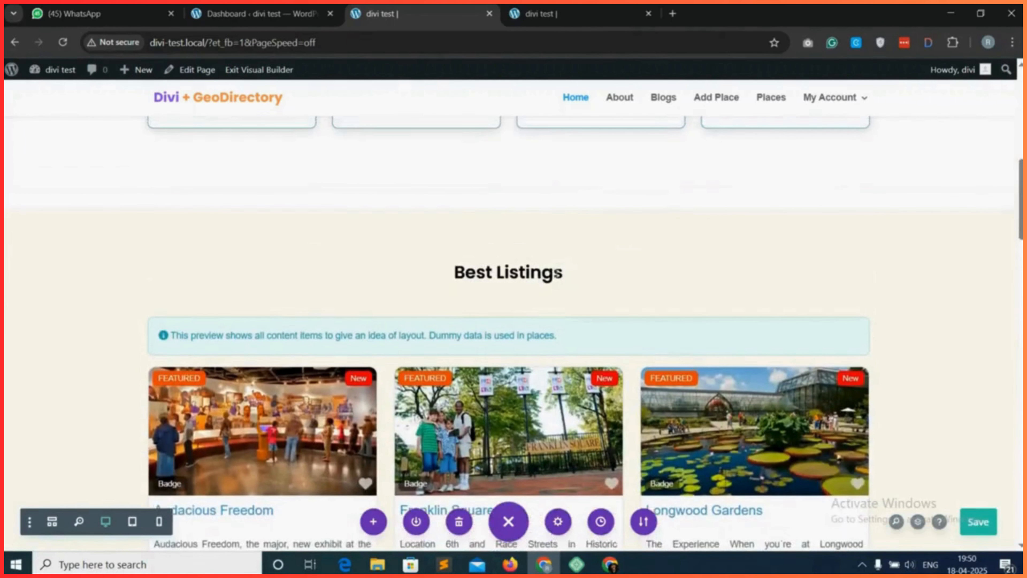
pyautogui.moveTo(571, 268)
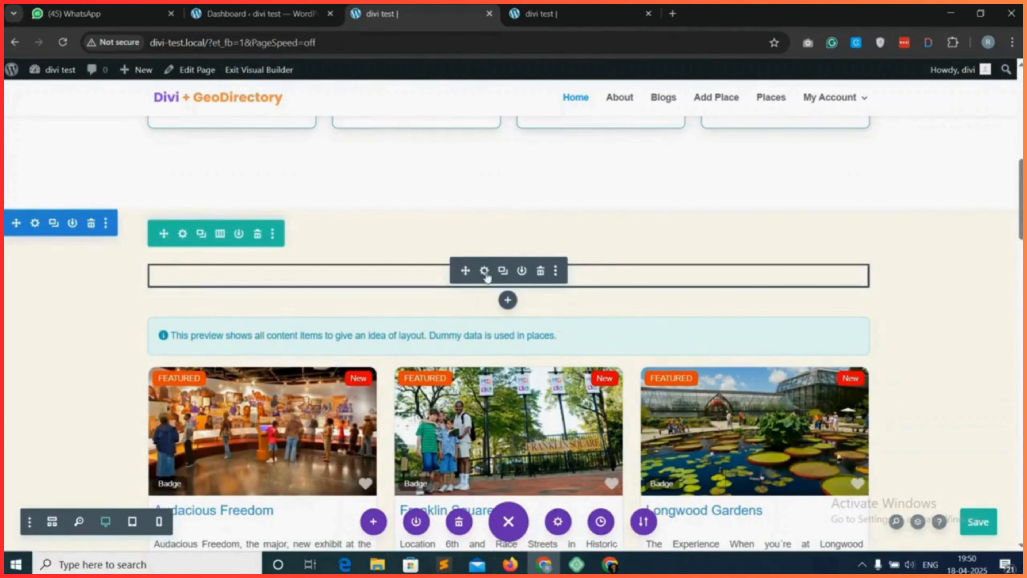
pyautogui.click(503, 270)
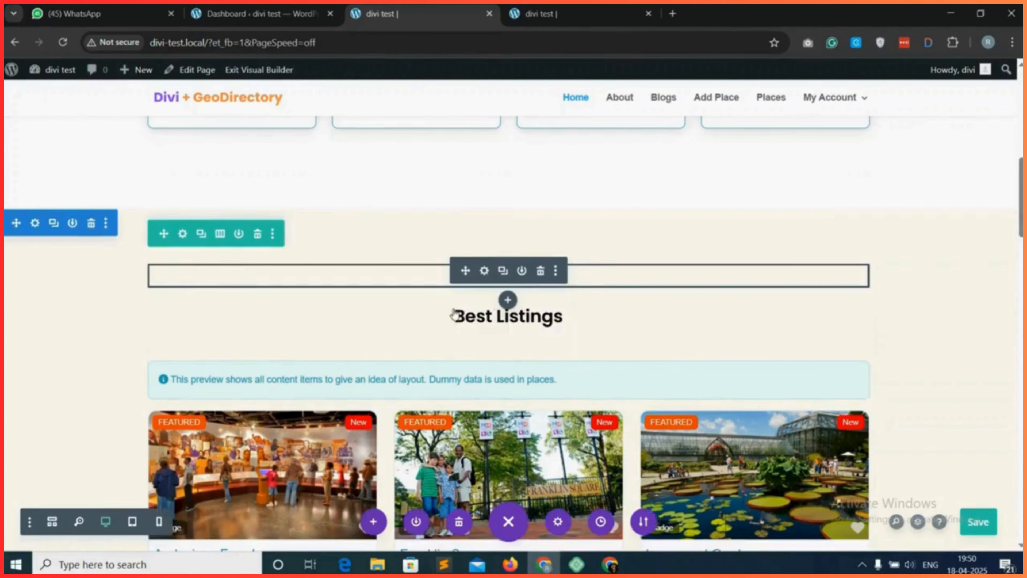
pyautogui.moveTo(459, 320)
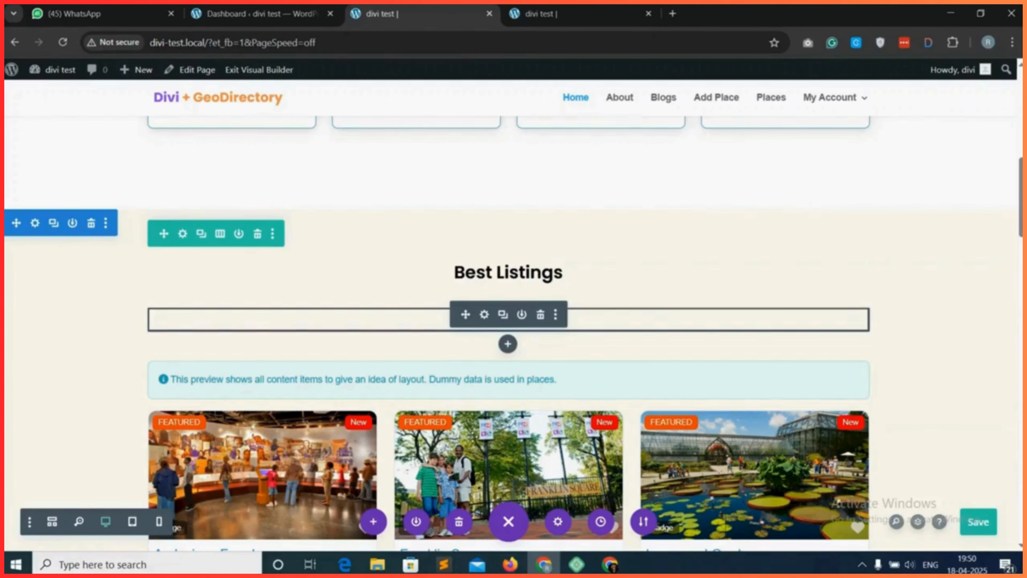
pyautogui.scroll(-6, 482, 470)
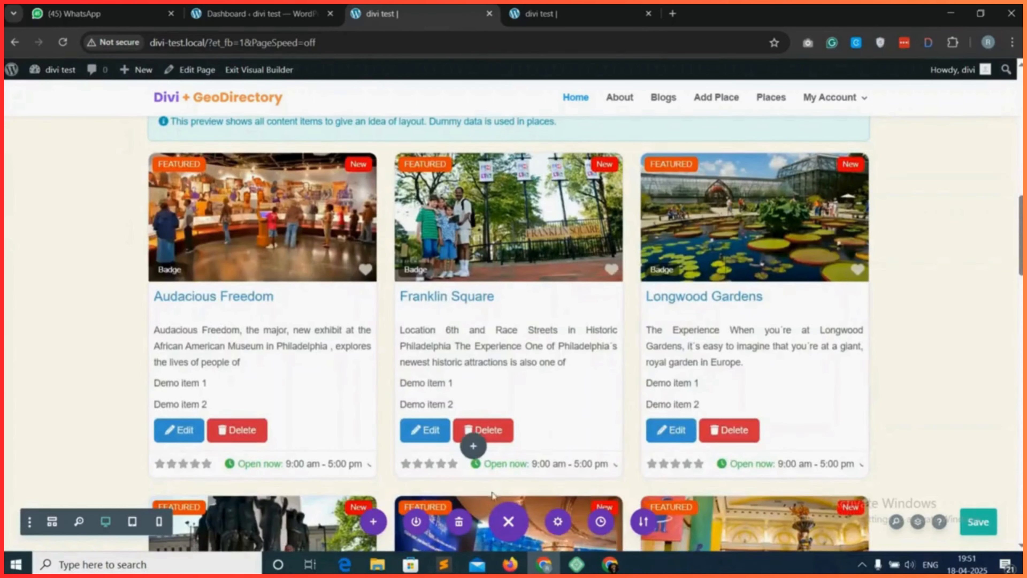
pyautogui.scroll(-7, 492, 494)
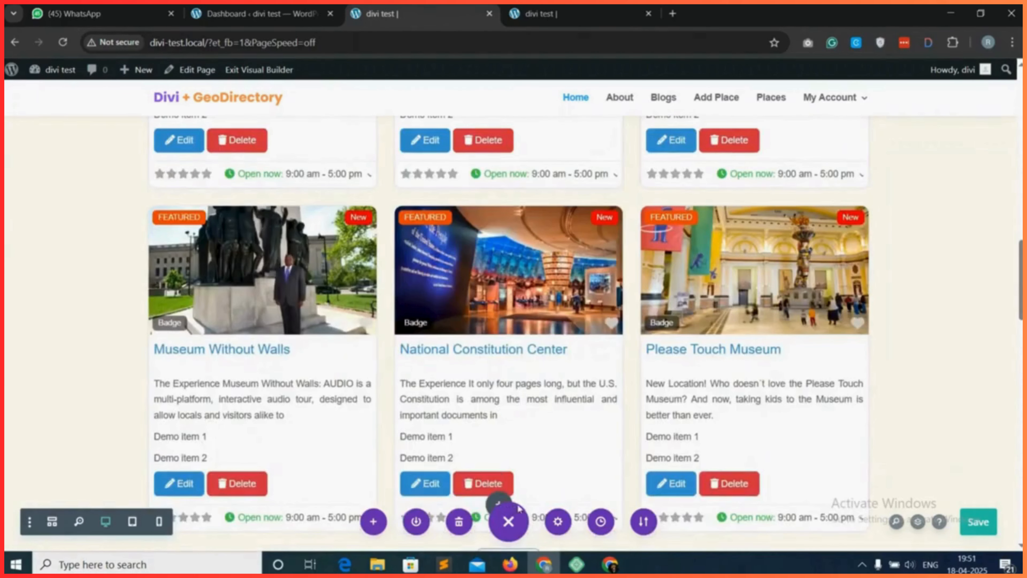
pyautogui.scroll(-1, 541, 495)
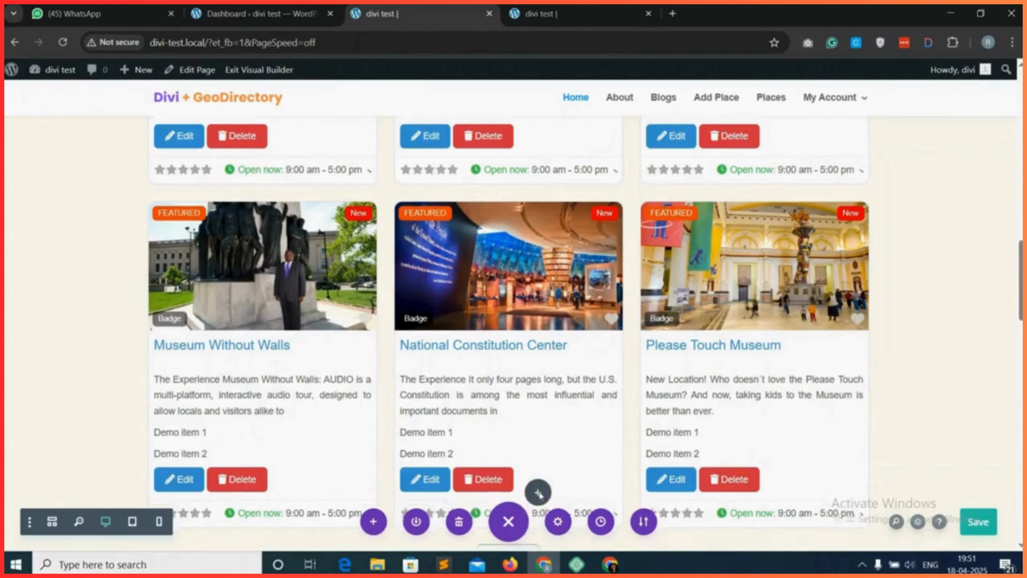
pyautogui.scroll(-8, 539, 494)
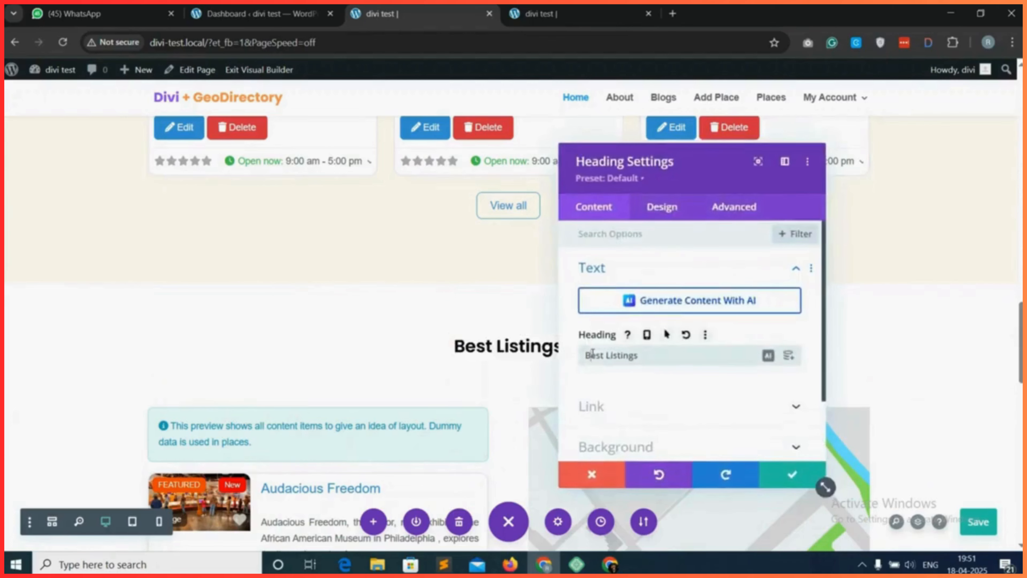
# Change the copied heading's text to "Explore", then save the module and the page.
pyautogui.tripleClick(592, 354)
pyautogui.write('Ex')
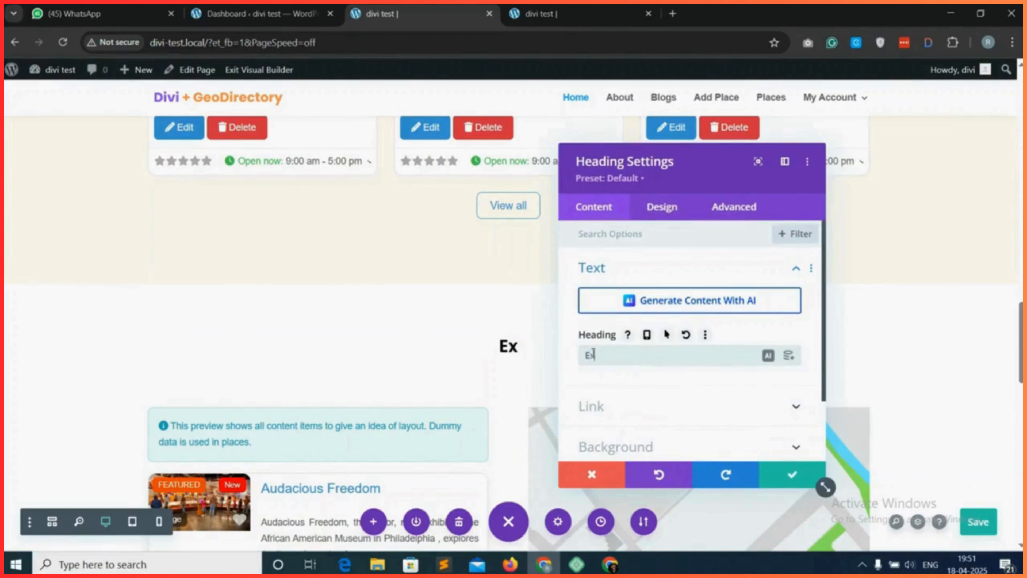
pyautogui.write('plore')
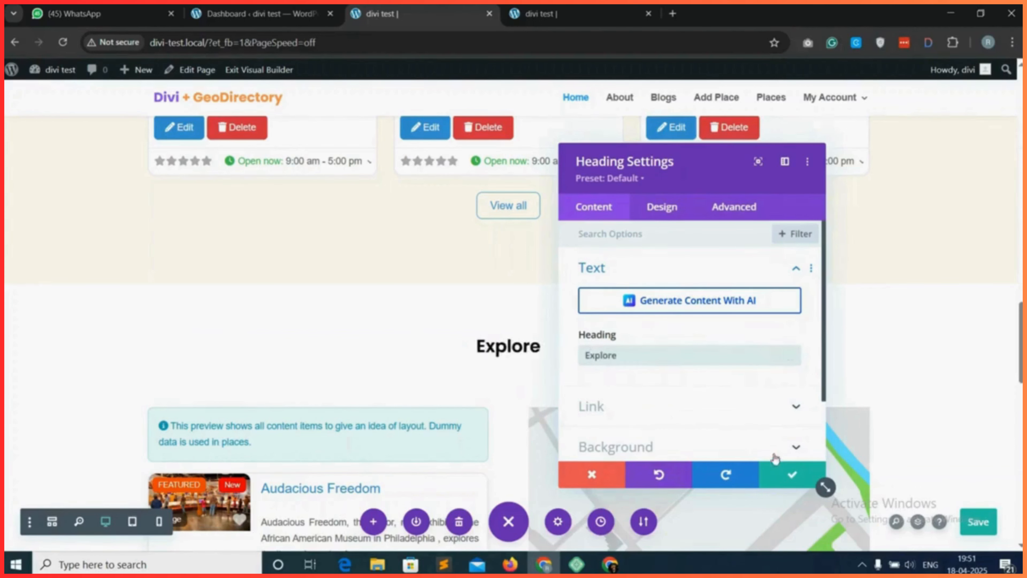
pyautogui.click(792, 474)
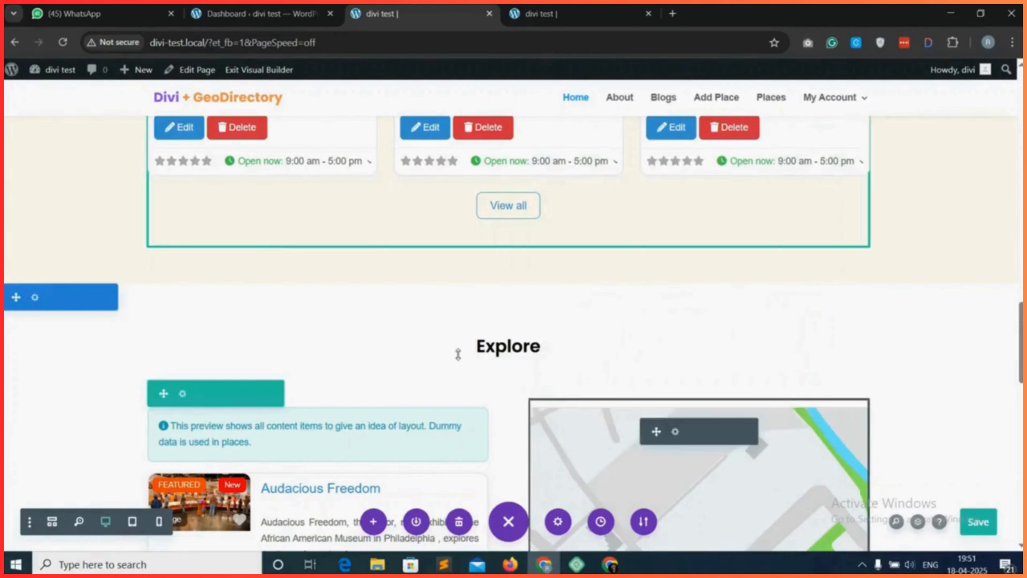
pyautogui.scroll(-5, 522, 361)
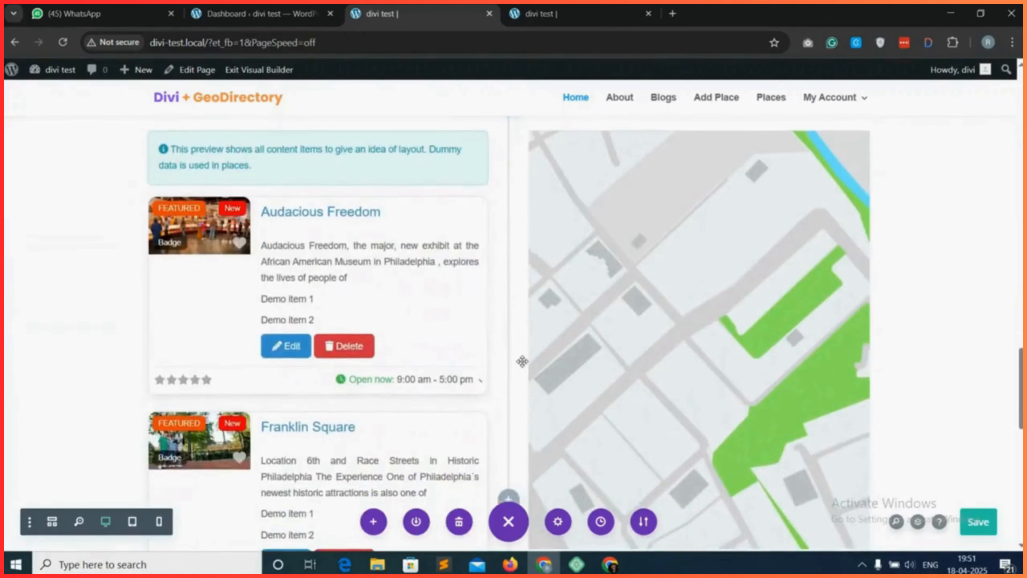
pyautogui.click(979, 521)
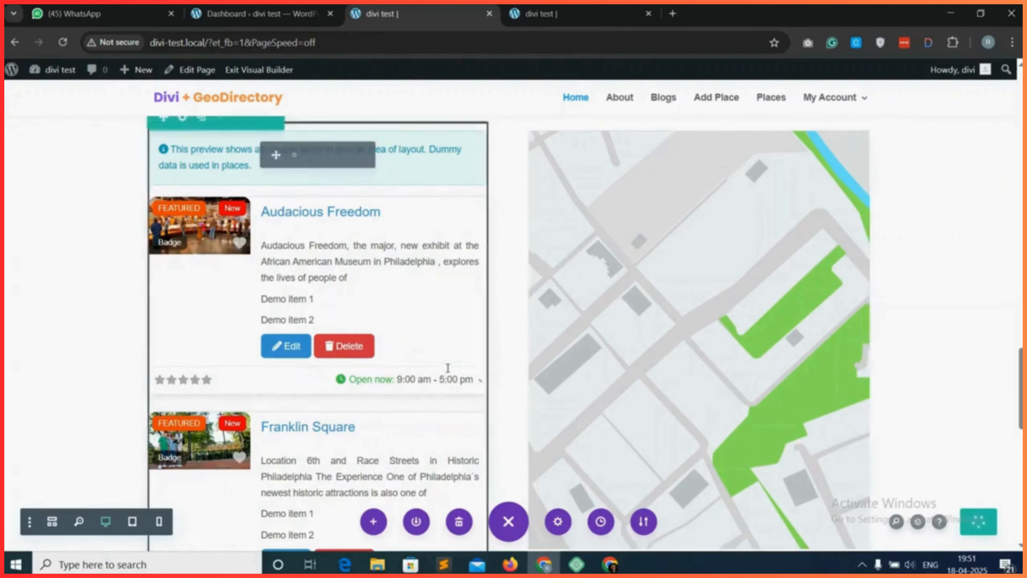
# Reload the live home page and examine the Explore section's listings beside the map.
pyautogui.click(566, 13)
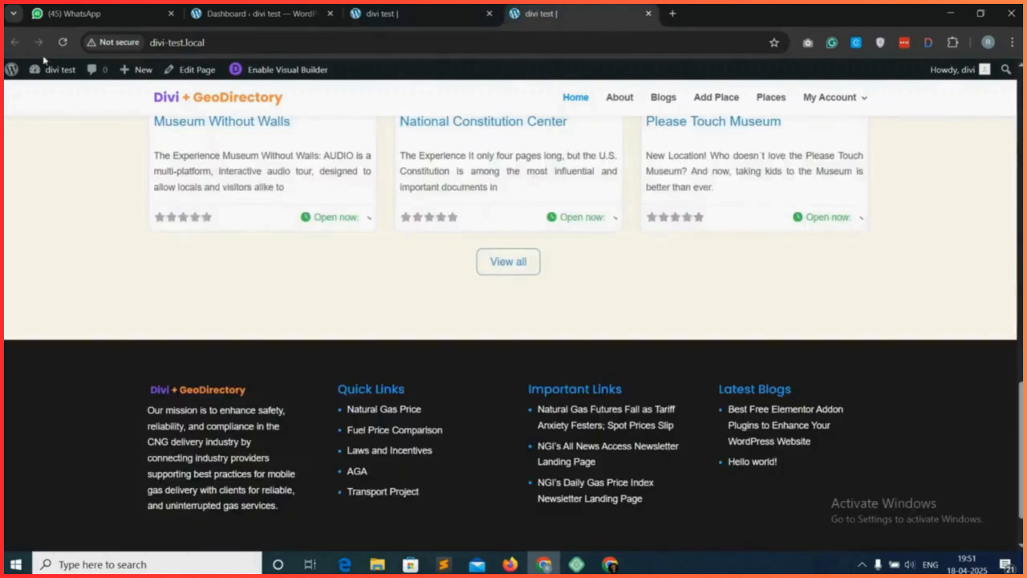
pyautogui.click(63, 42)
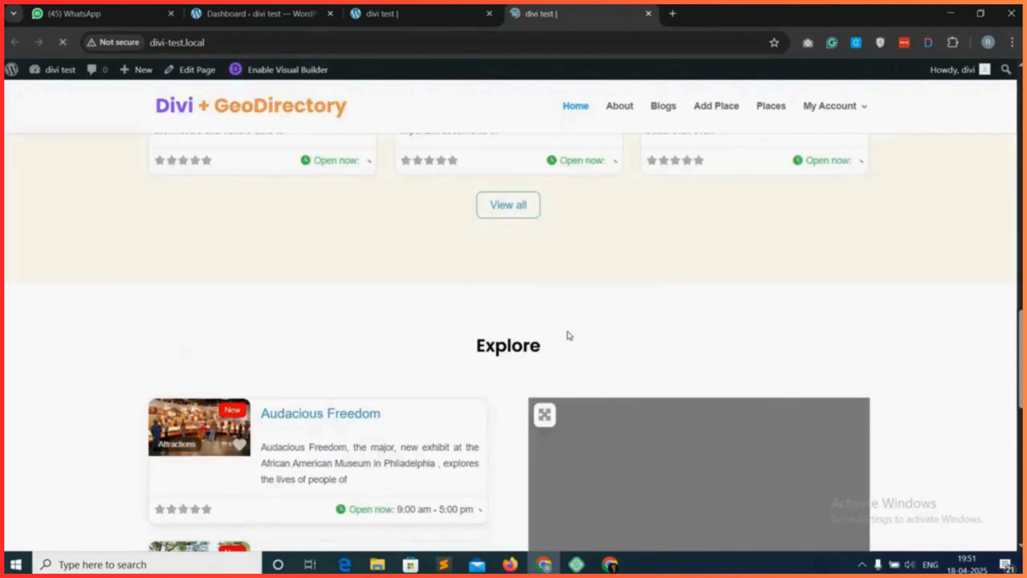
pyautogui.scroll(-3, 550, 351)
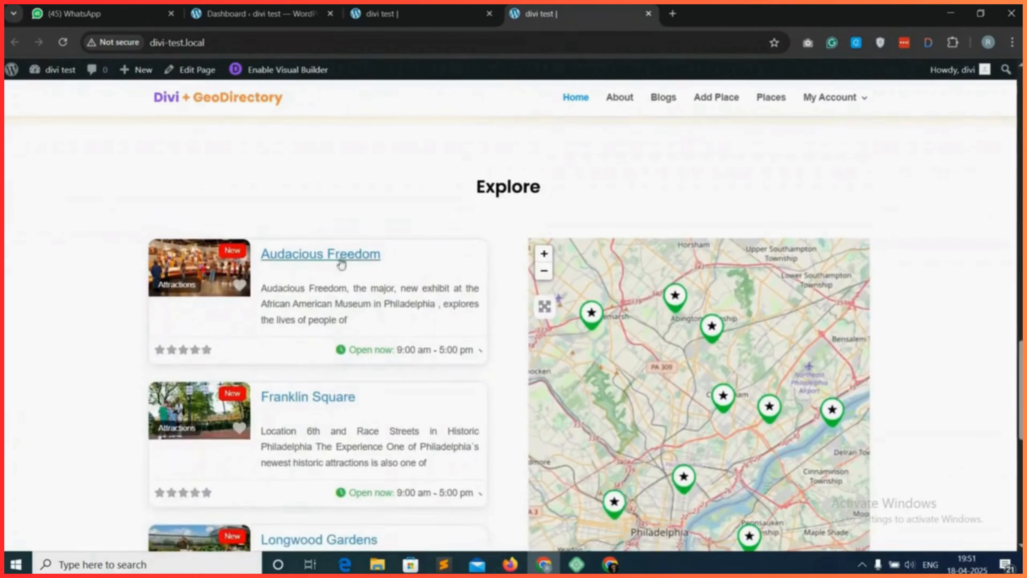
pyautogui.scroll(-1, 310, 276)
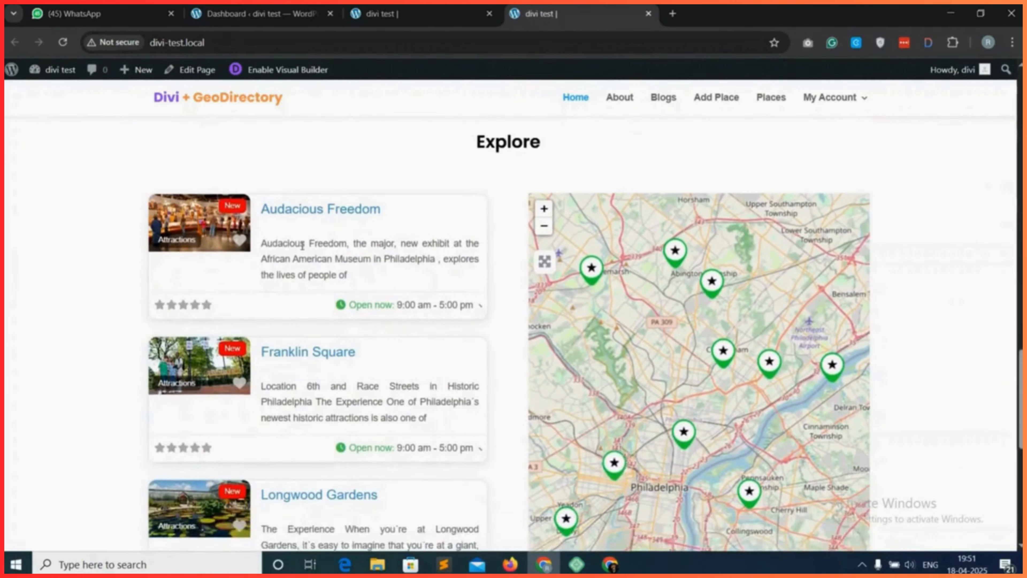
pyautogui.scroll(-4, 322, 295)
pyautogui.scroll(4, 342, 344)
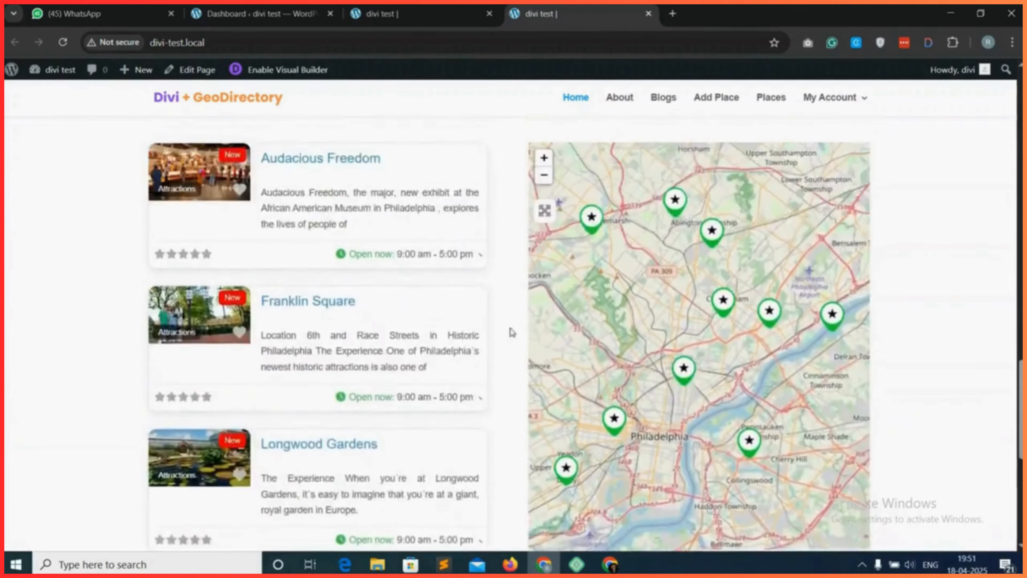
pyautogui.scroll(-1, 718, 372)
pyautogui.scroll(1, 718, 360)
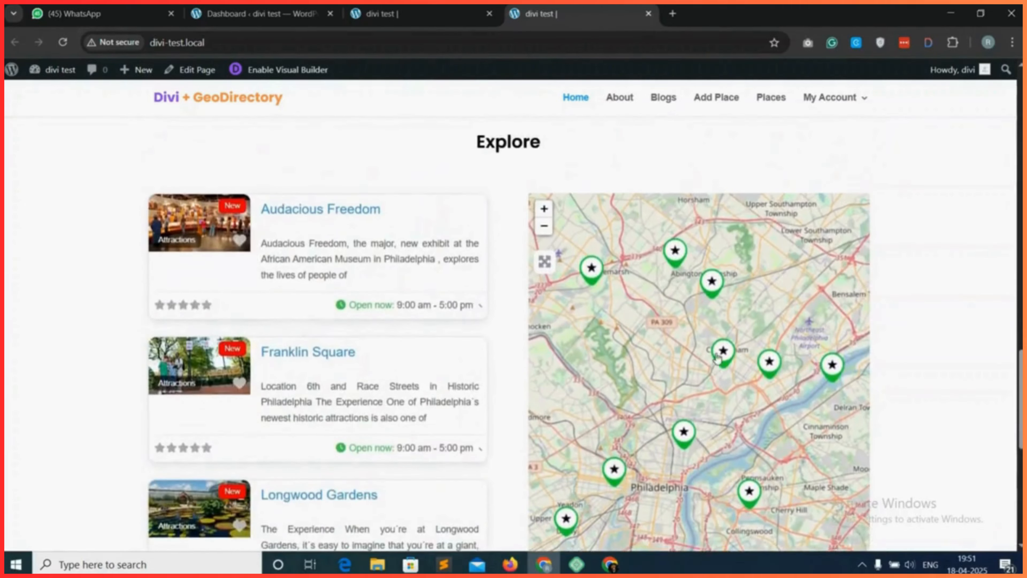
pyautogui.scroll(3, 554, 298)
pyautogui.scroll(-8, 523, 293)
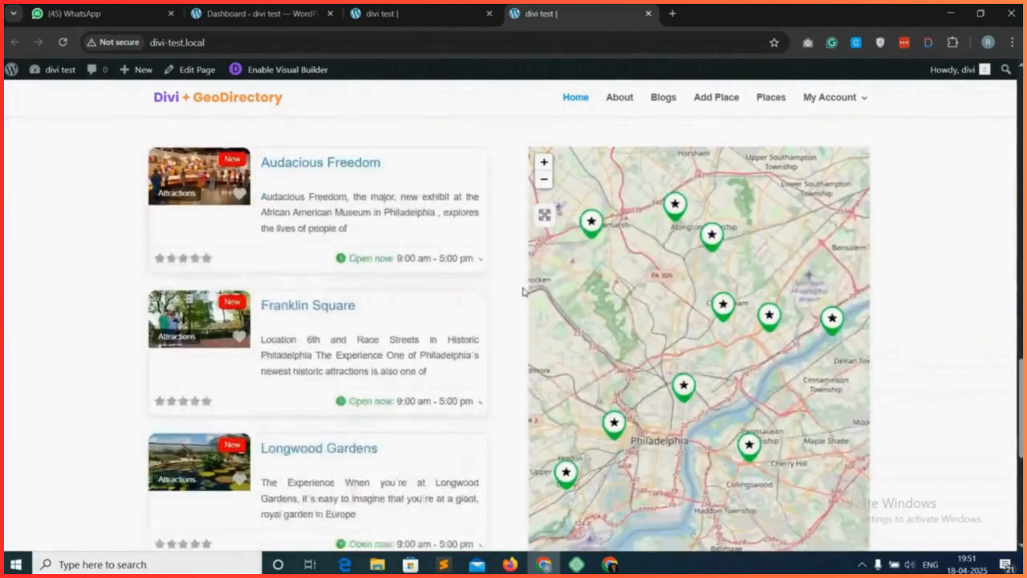
pyautogui.scroll(-1, 498, 352)
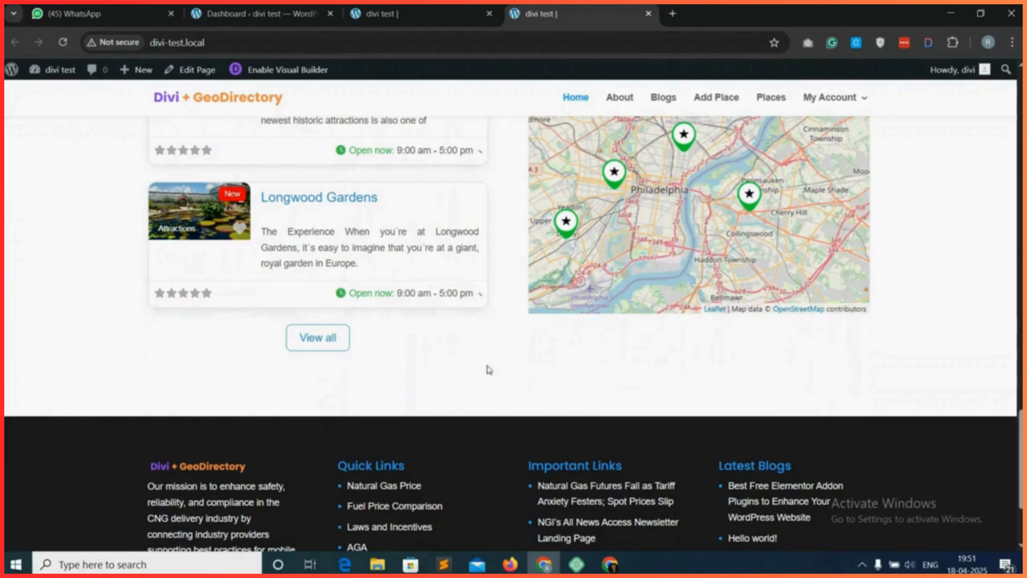
# Back in the visual builder, add a regular section with a one-column row below the Explore section and insert a Heading module.
pyautogui.click(436, 7)
pyautogui.scroll(-15, 537, 494)
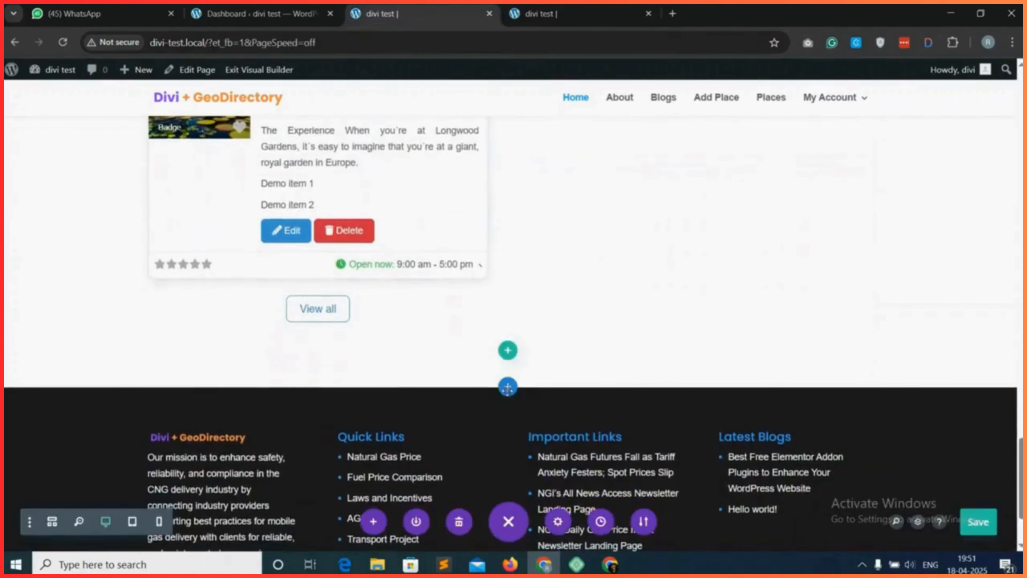
pyautogui.click(508, 390)
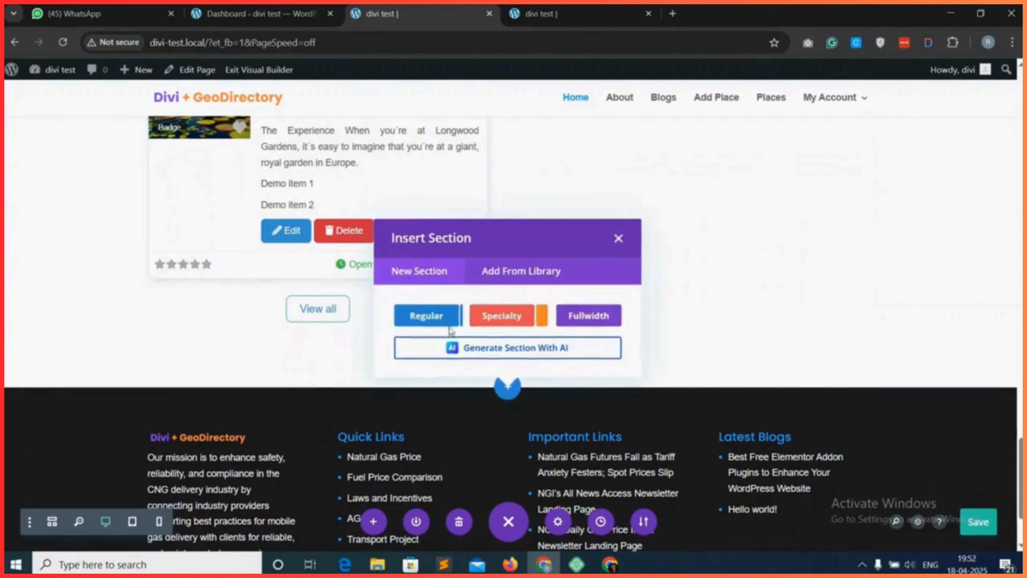
pyautogui.click(424, 316)
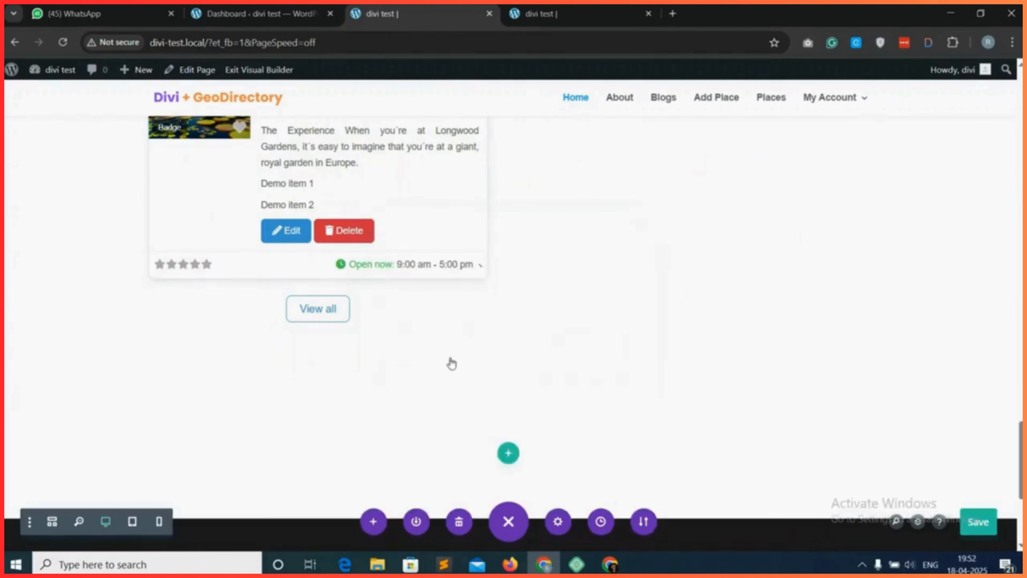
pyautogui.click(508, 451)
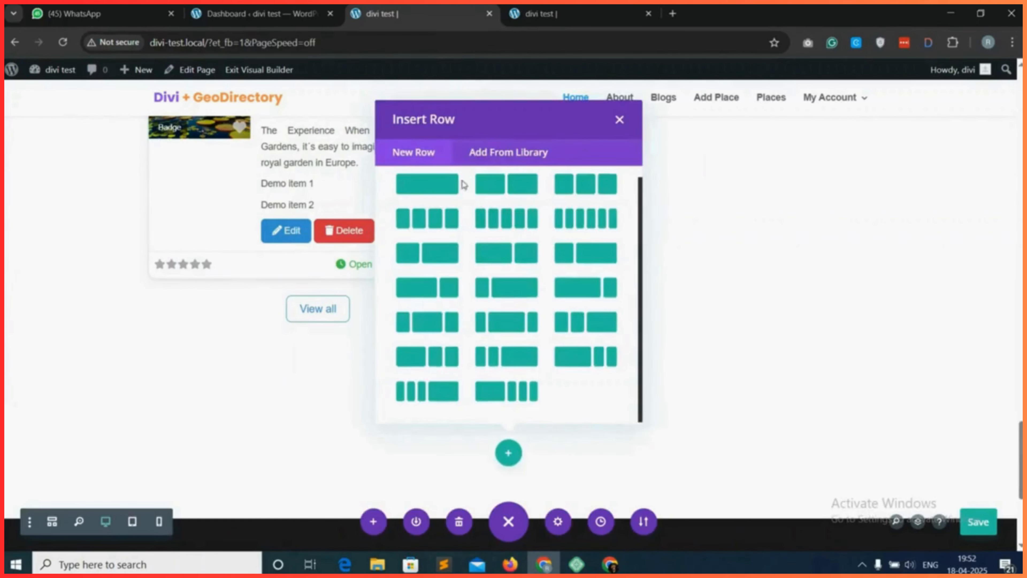
pyautogui.click(438, 190)
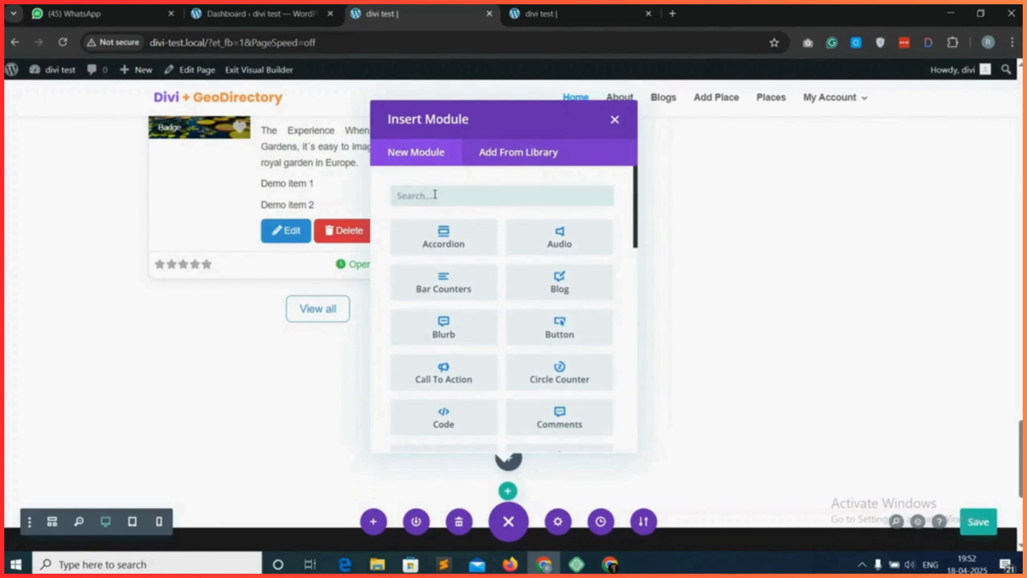
pyautogui.write('head')
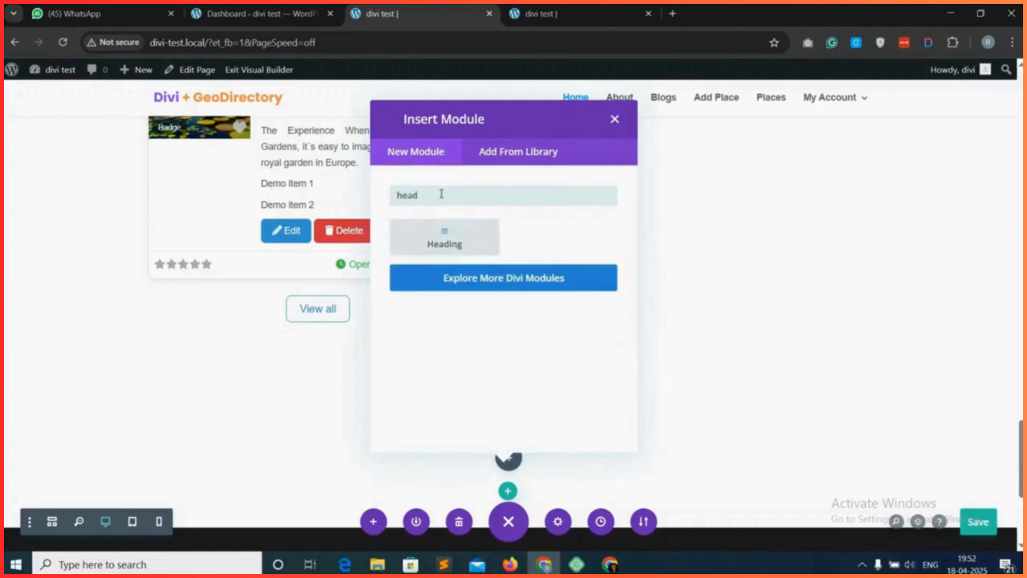
pyautogui.click(445, 237)
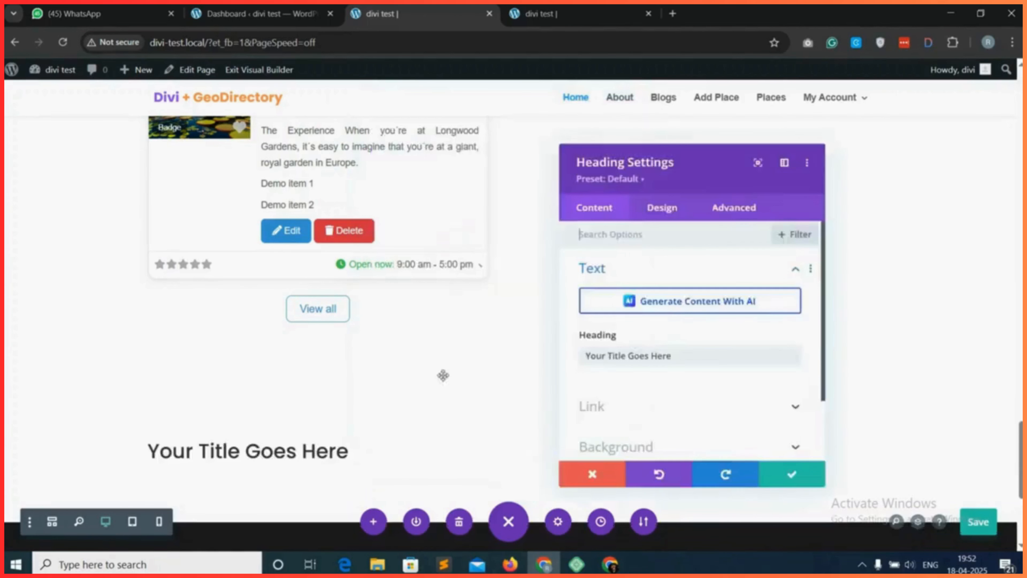
# Change the new heading's text to "Blogs" and set its heading level to H2.
pyautogui.tripleClick(638, 358)
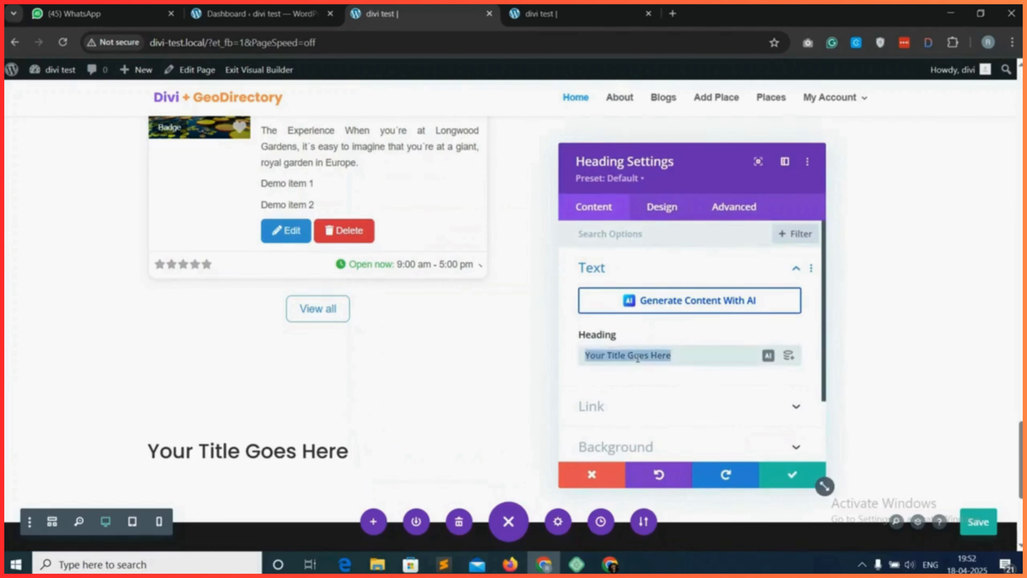
pyautogui.write('Blogs')
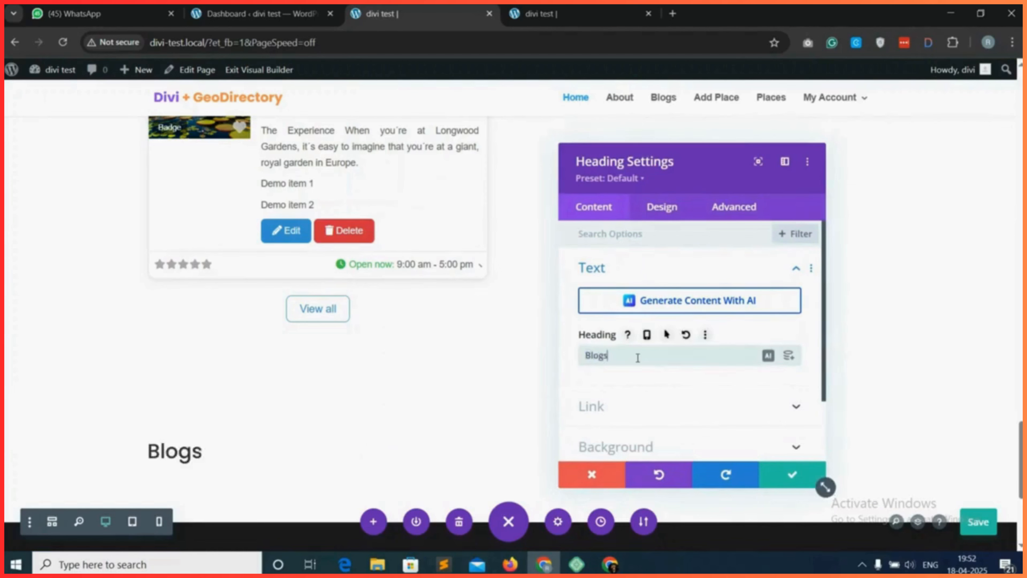
pyautogui.click(668, 213)
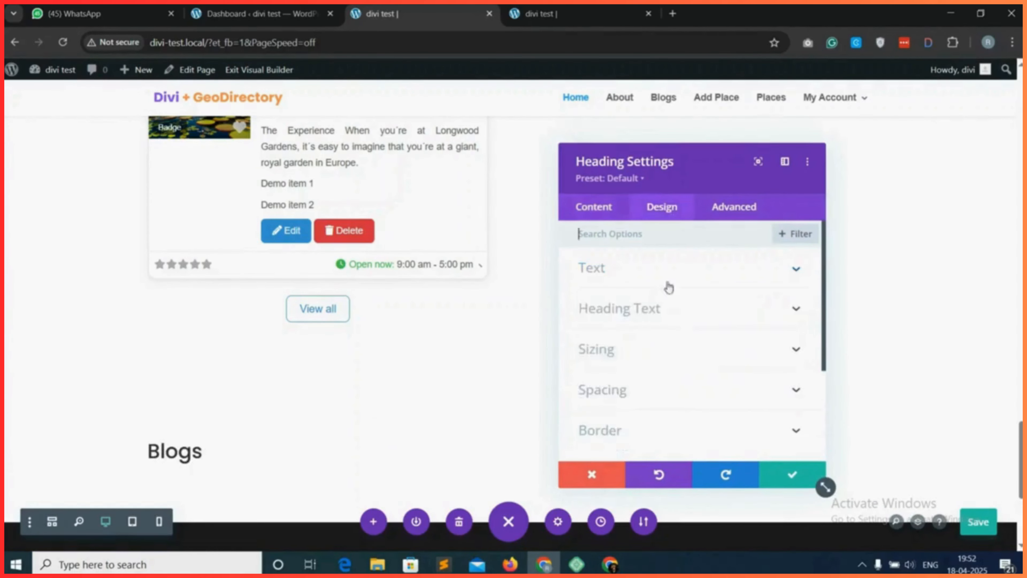
pyautogui.click(686, 312)
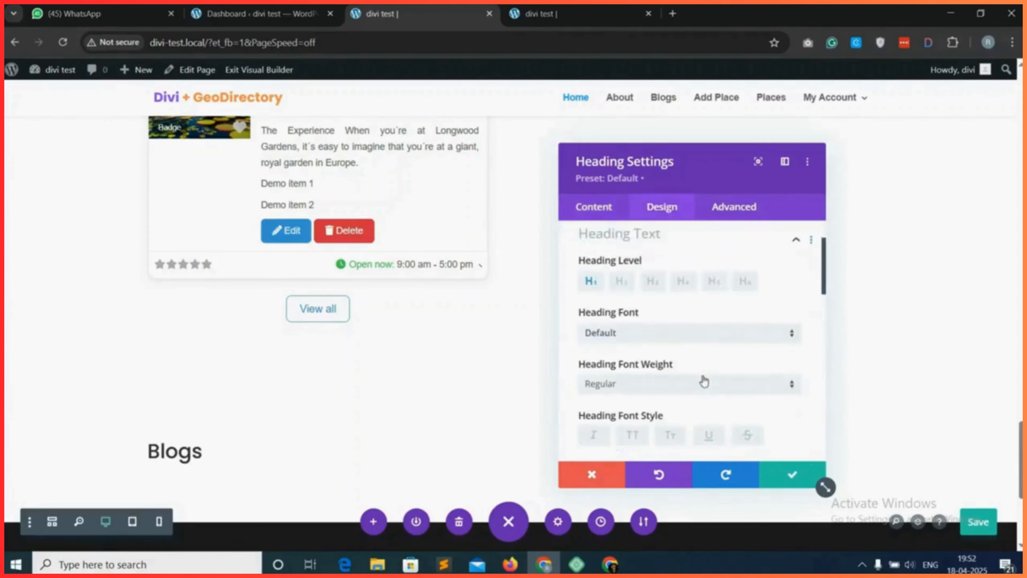
pyautogui.scroll(-2, 633, 284)
pyautogui.scroll(3, 667, 279)
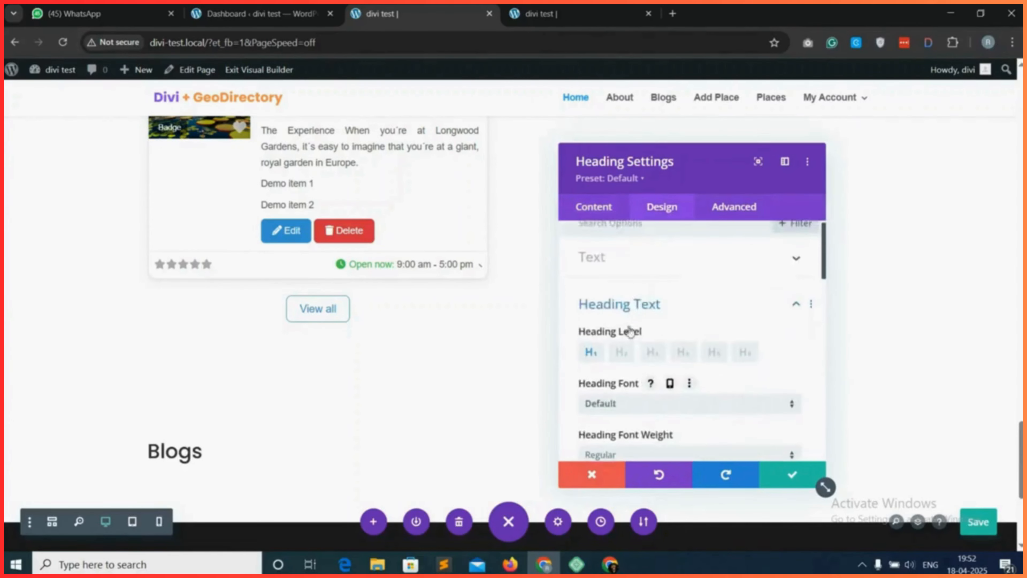
pyautogui.click(622, 352)
# Style the "Blogs" heading with Semi Bold weight, centered alignment and a text size of 30, and save the module.
pyautogui.scroll(-5, 663, 387)
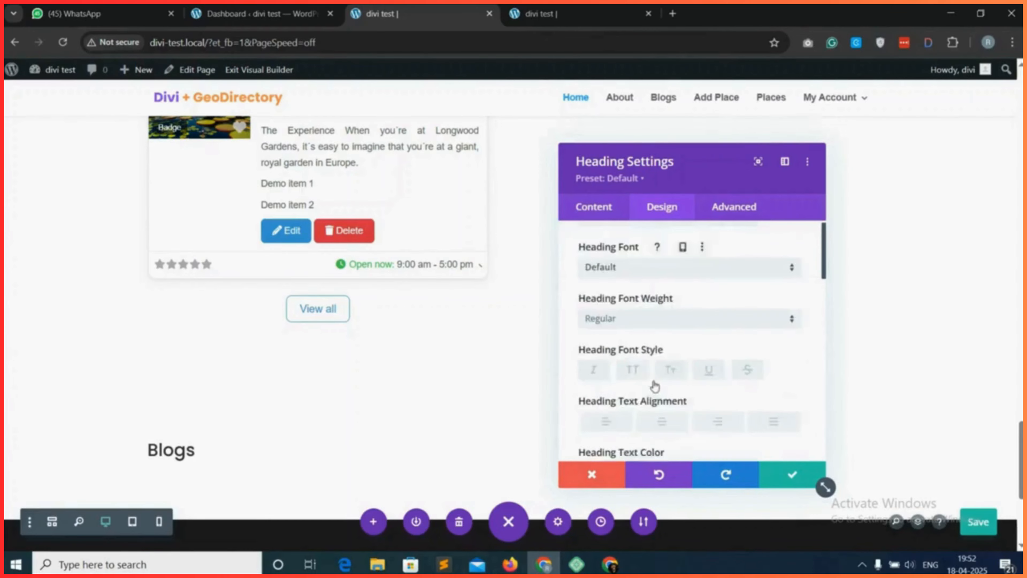
pyautogui.click(645, 261)
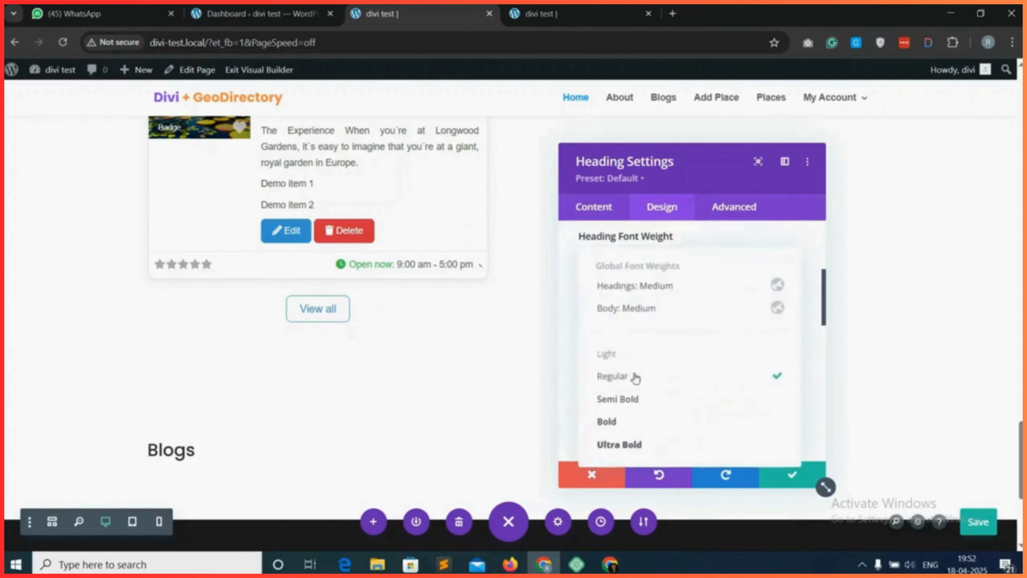
pyautogui.click(674, 400)
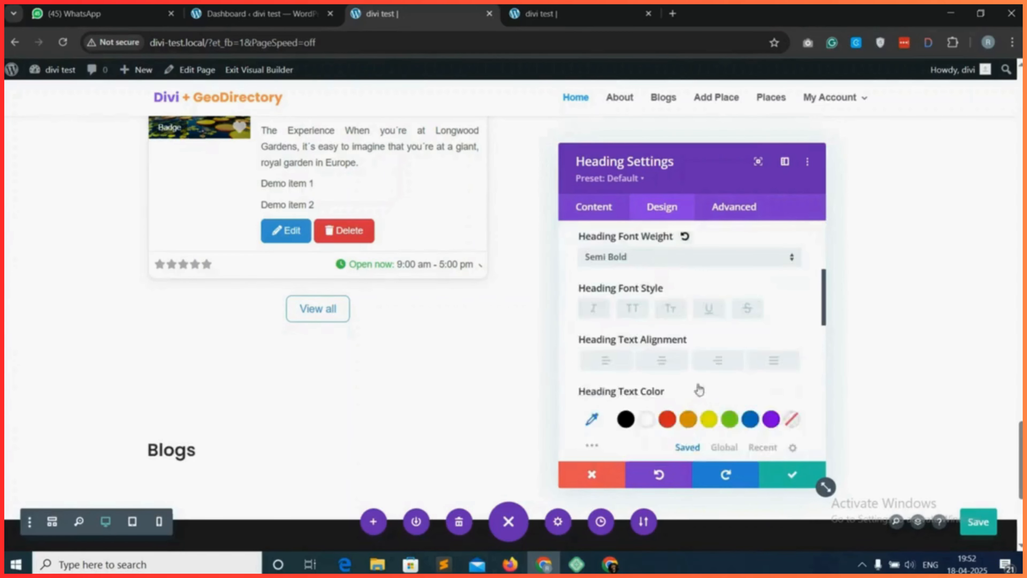
pyautogui.click(667, 361)
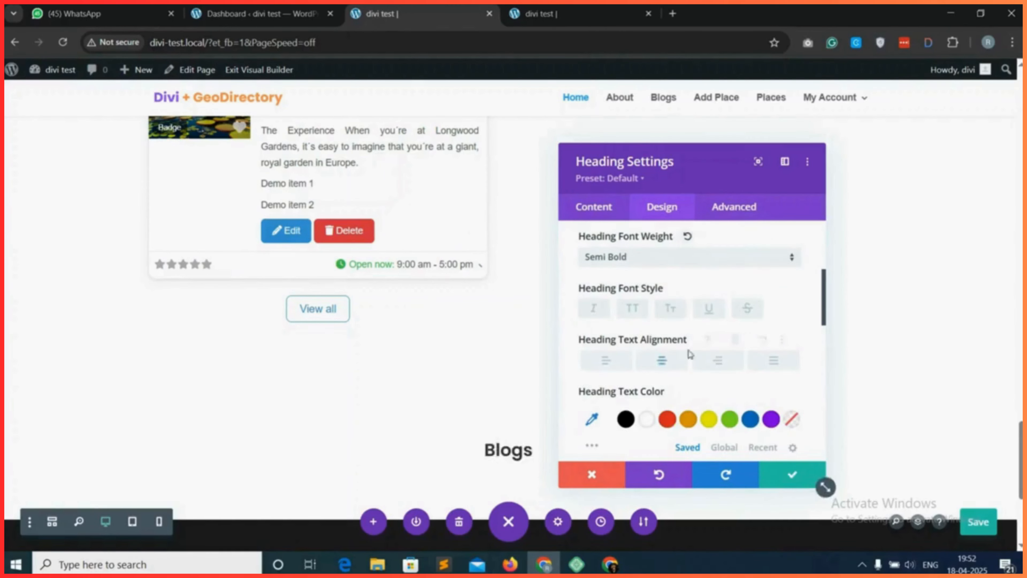
pyautogui.scroll(-4, 728, 348)
pyautogui.click(752, 343)
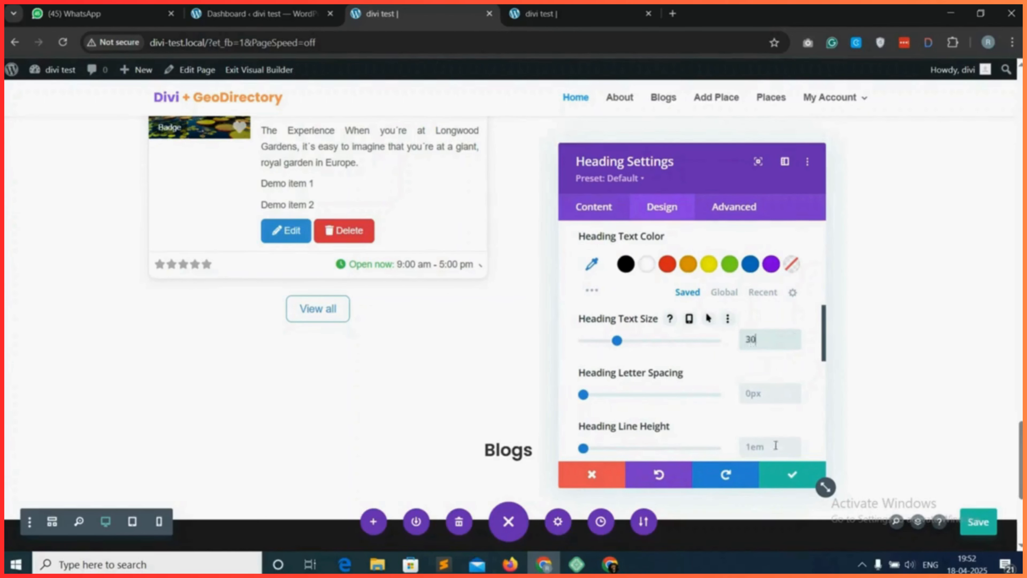
pyautogui.click(780, 481)
# Insert a Blog module directly below the "Blogs" heading.
pyautogui.scroll(-5, 563, 424)
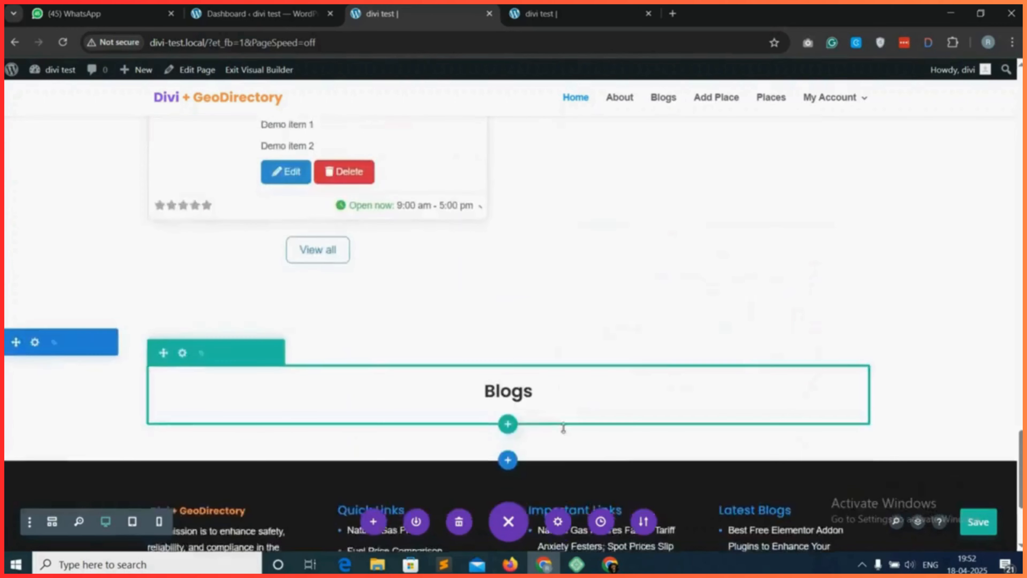
pyautogui.moveTo(512, 222)
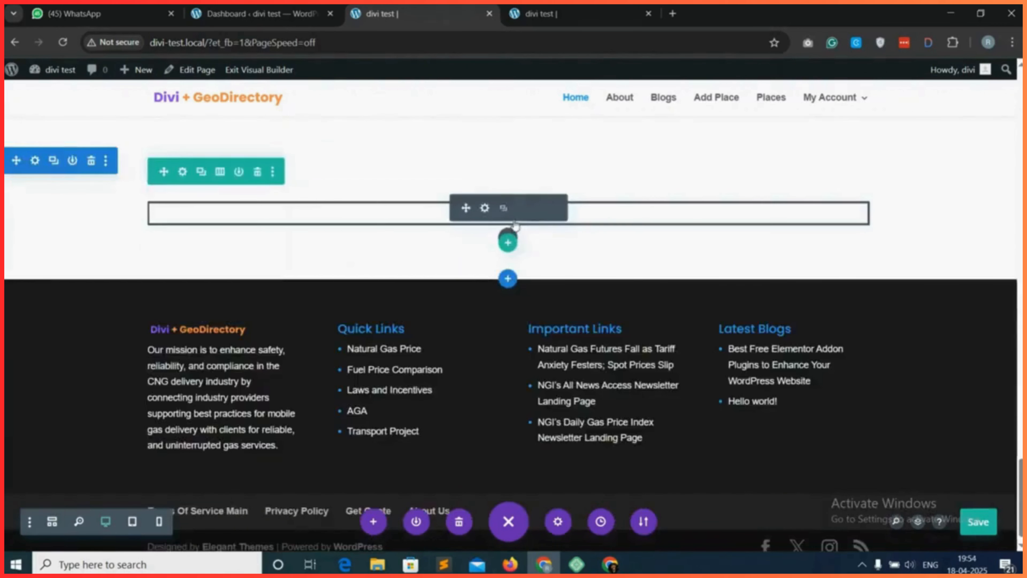
pyautogui.click(508, 237)
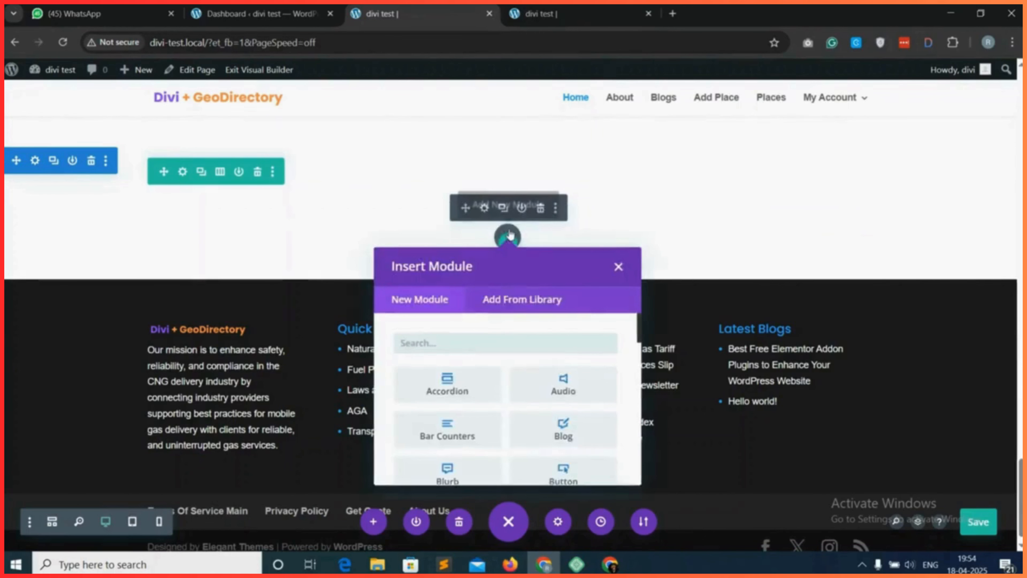
pyautogui.write('blog')
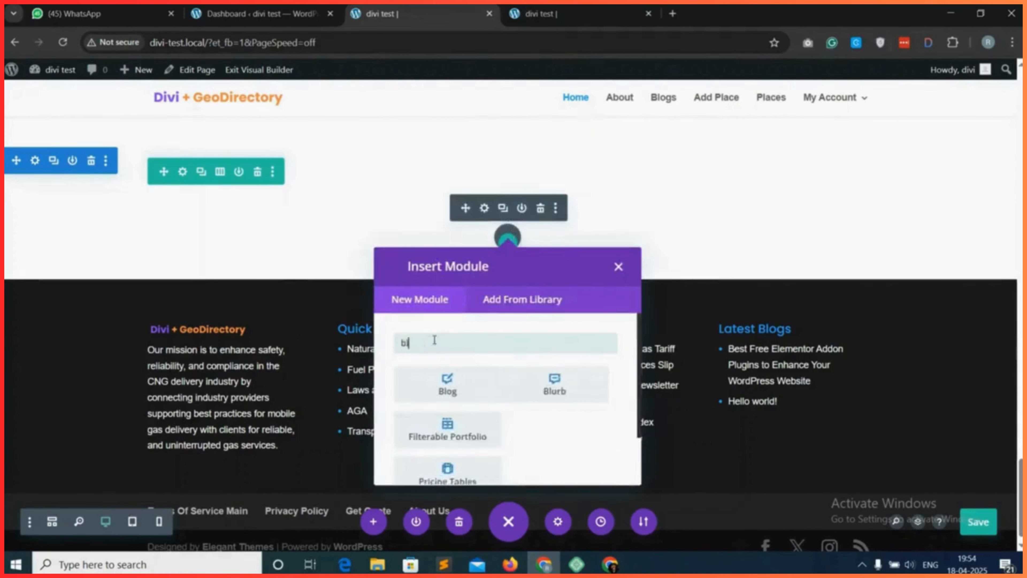
pyautogui.click(450, 386)
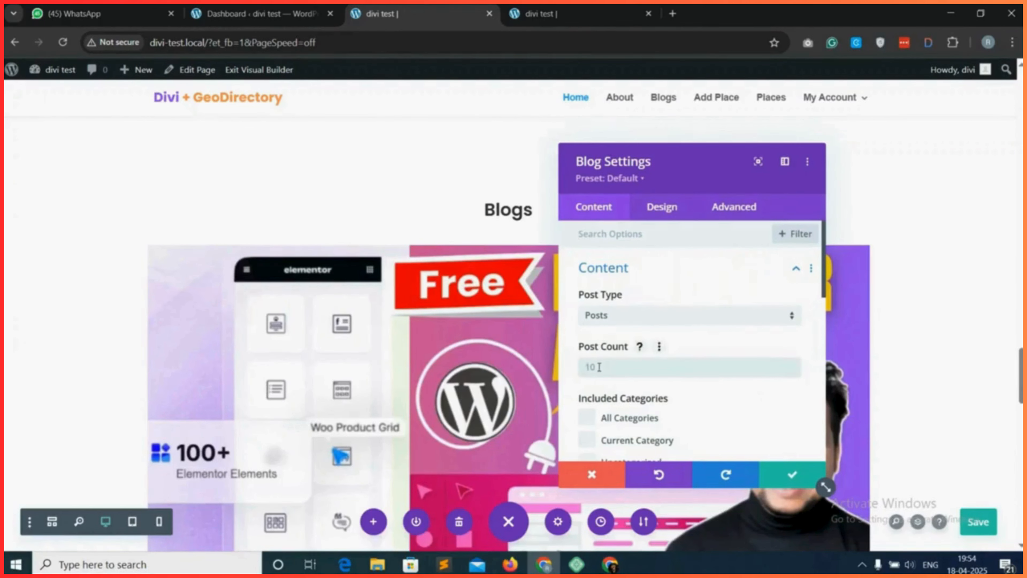
# Set the Blog module's post count to 3, with Posts as the post type and All Categories included.
pyautogui.click(599, 367)
pyautogui.write('3')
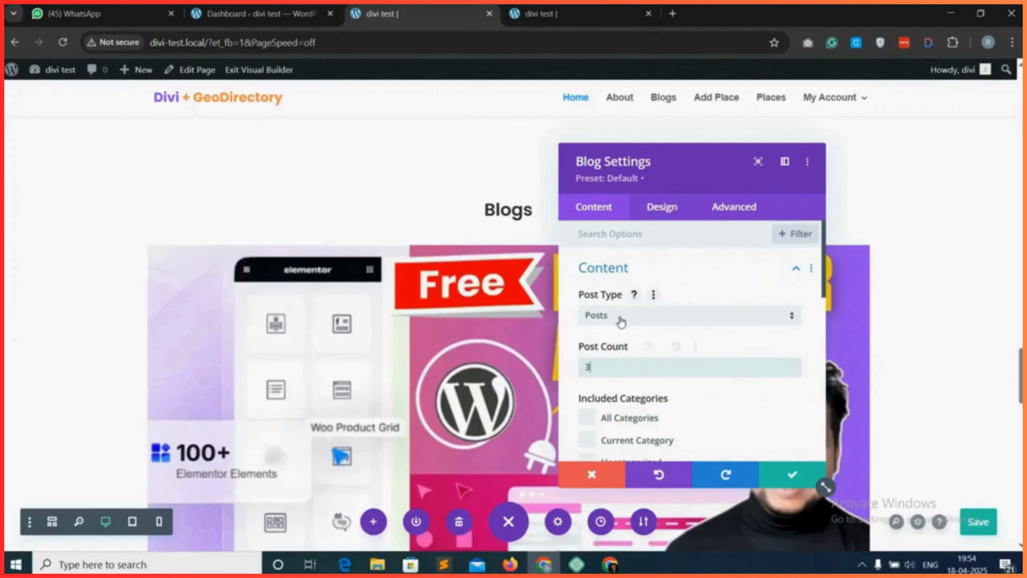
pyautogui.click(622, 322)
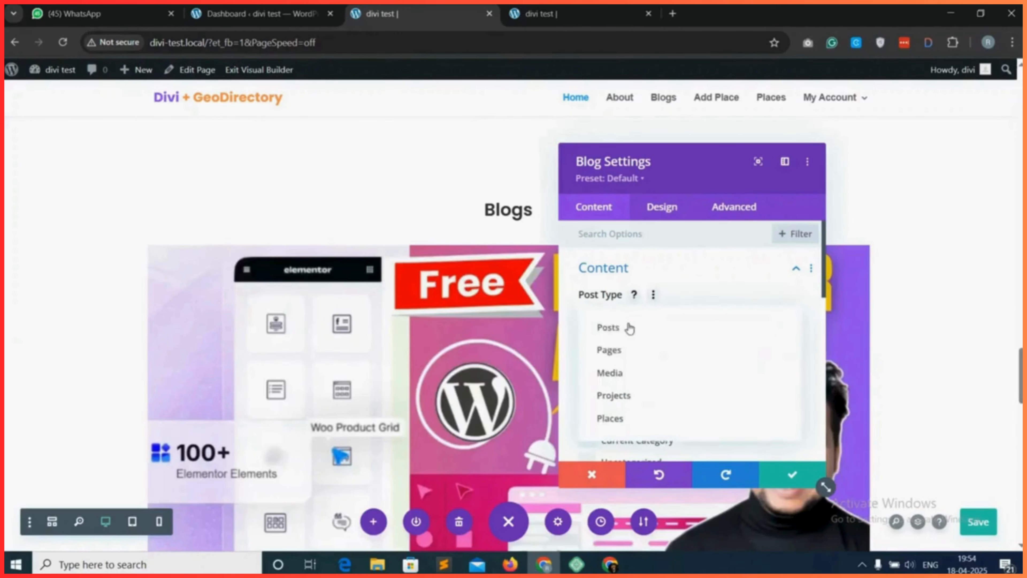
pyautogui.click(631, 331)
pyautogui.scroll(-2, 618, 364)
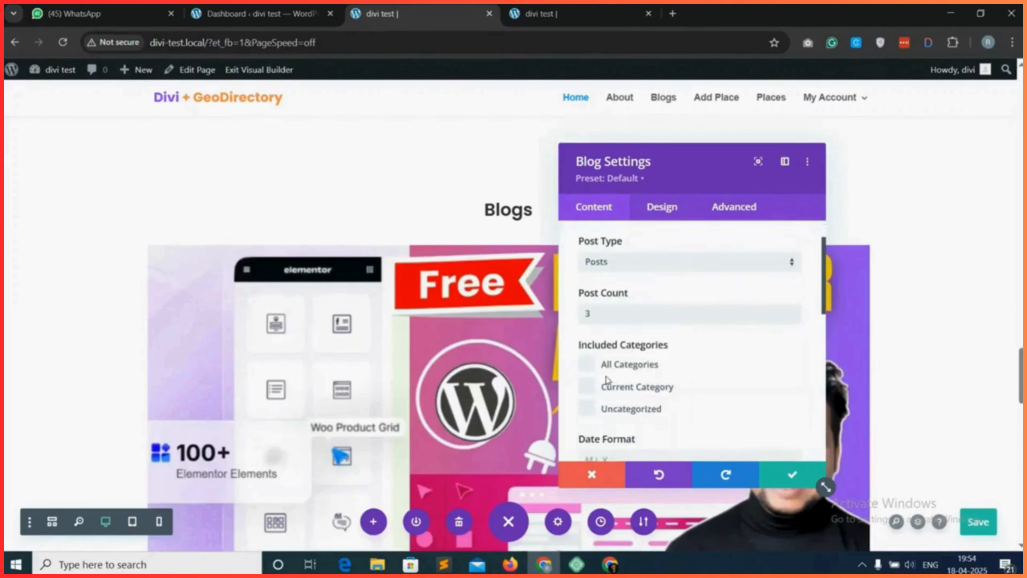
pyautogui.click(587, 359)
pyautogui.scroll(-8, 658, 362)
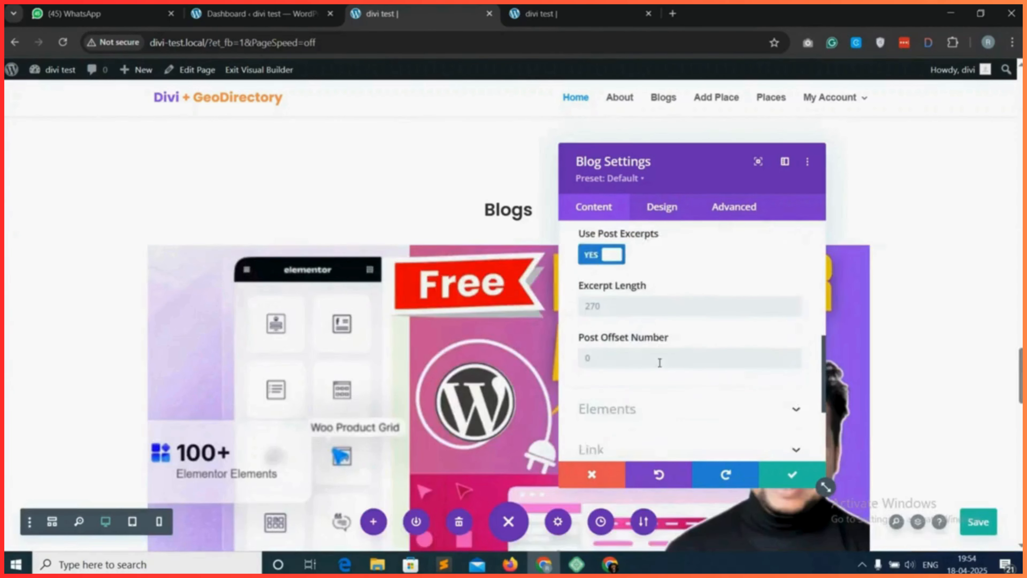
# Set the Blog module's layout to Grid.
pyautogui.click(666, 212)
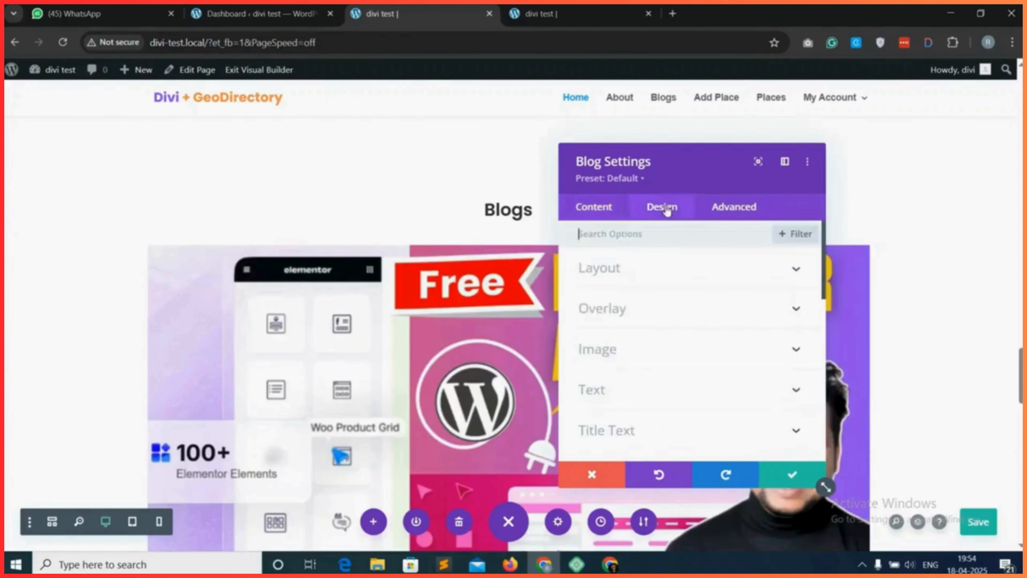
pyautogui.click(632, 270)
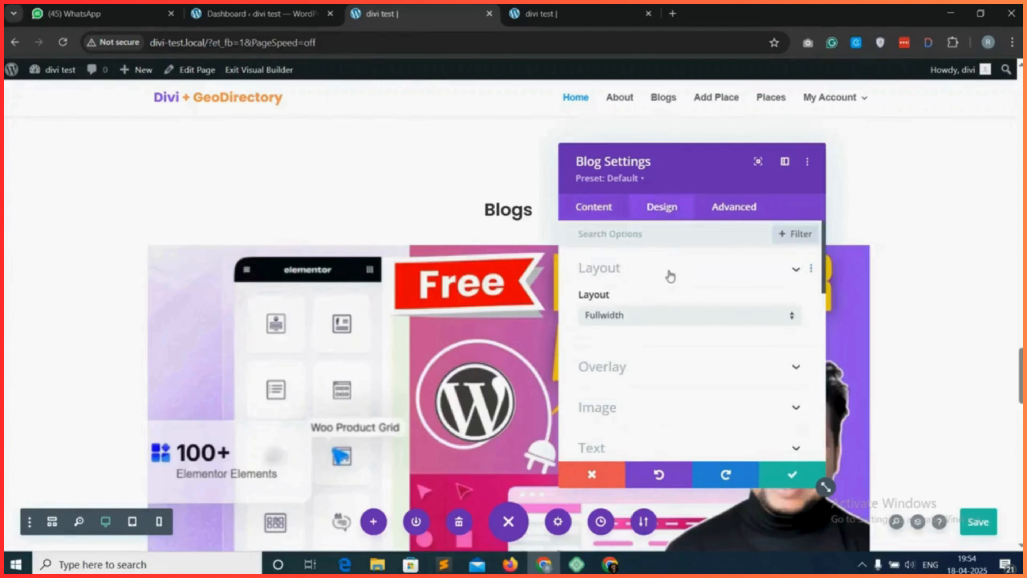
pyautogui.click(642, 316)
pyautogui.click(623, 356)
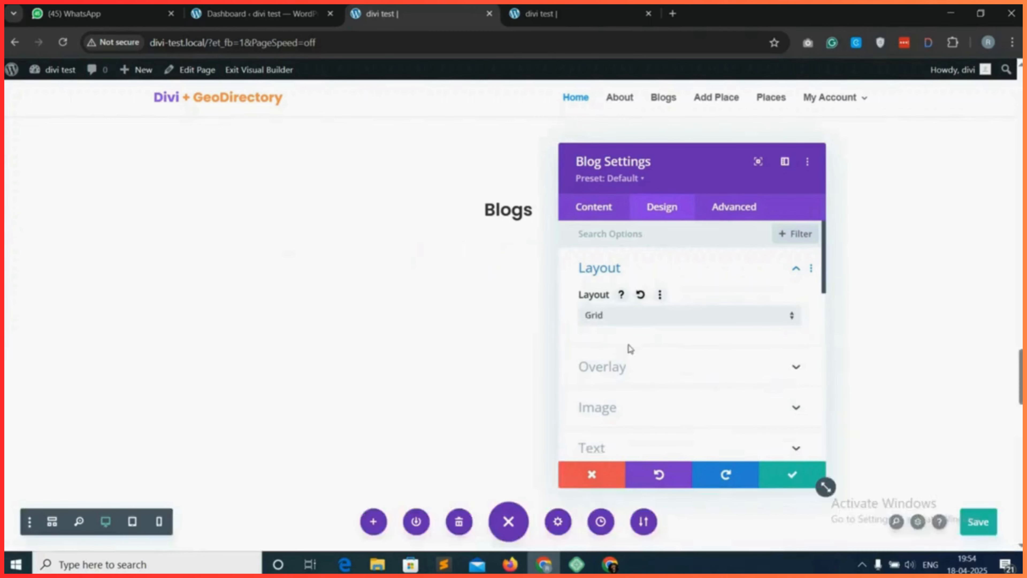
# Enable the Read More button among the Blog module's elements.
pyautogui.click(601, 209)
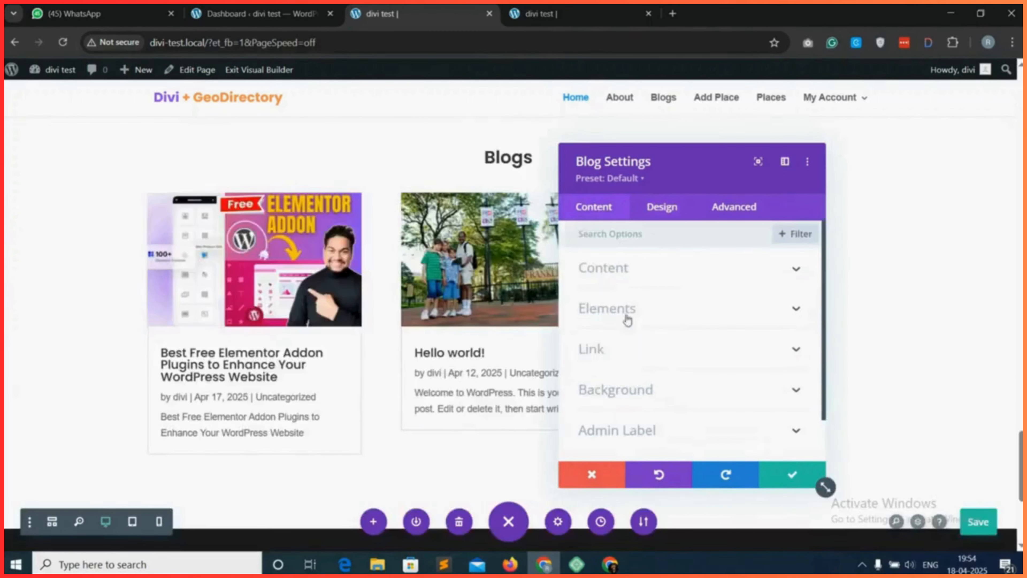
pyautogui.click(658, 272)
pyautogui.scroll(-8, 649, 352)
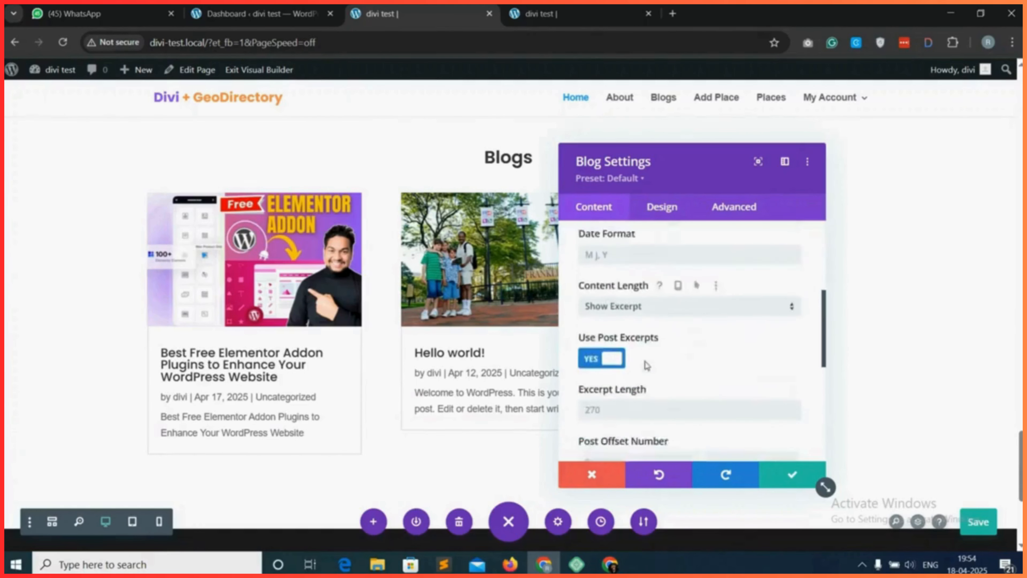
pyautogui.scroll(-2, 650, 364)
pyautogui.click(647, 360)
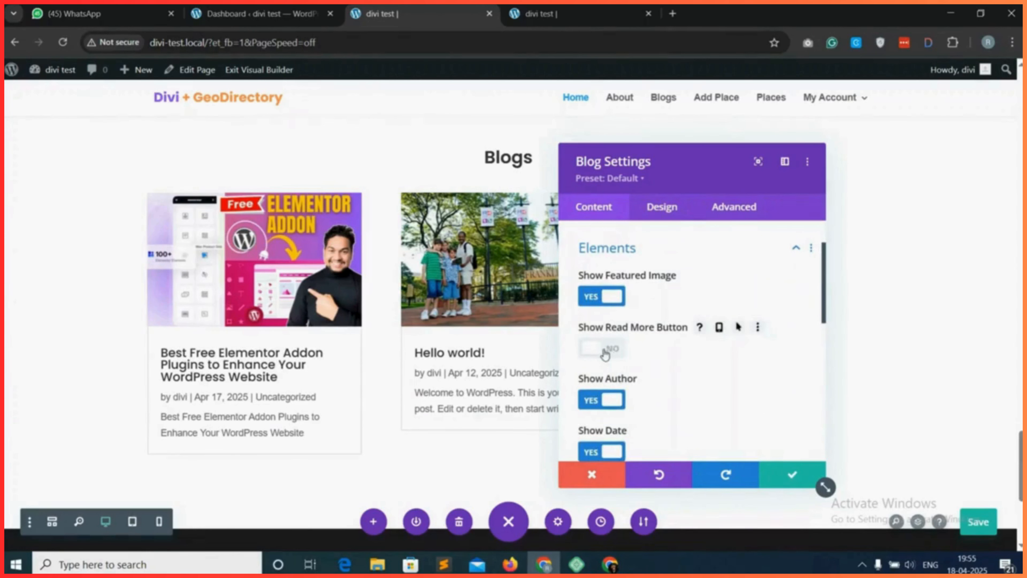
pyautogui.click(605, 355)
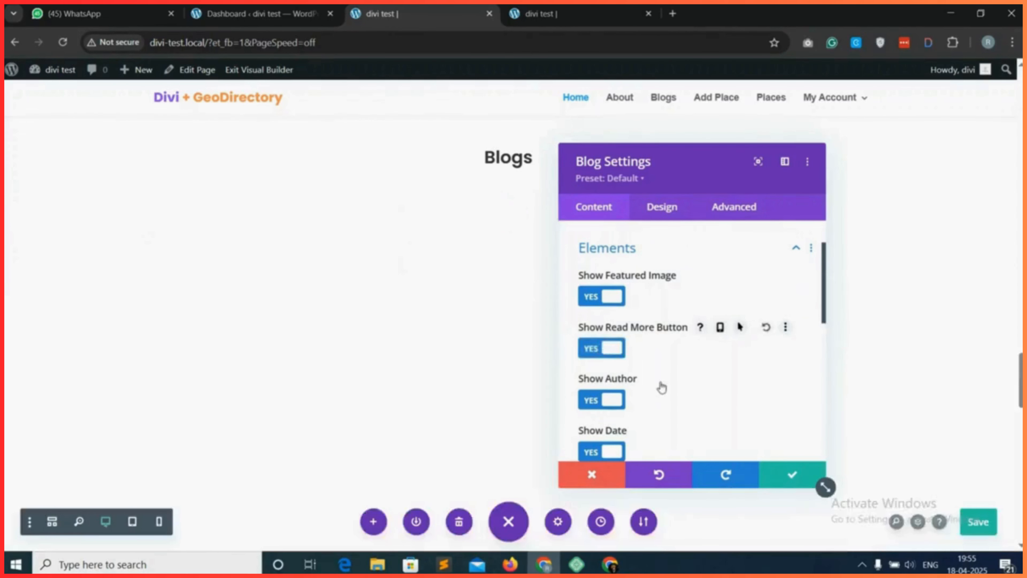
# Try hiding the post excerpts in the Blog module.
pyautogui.scroll(-1, 605, 291)
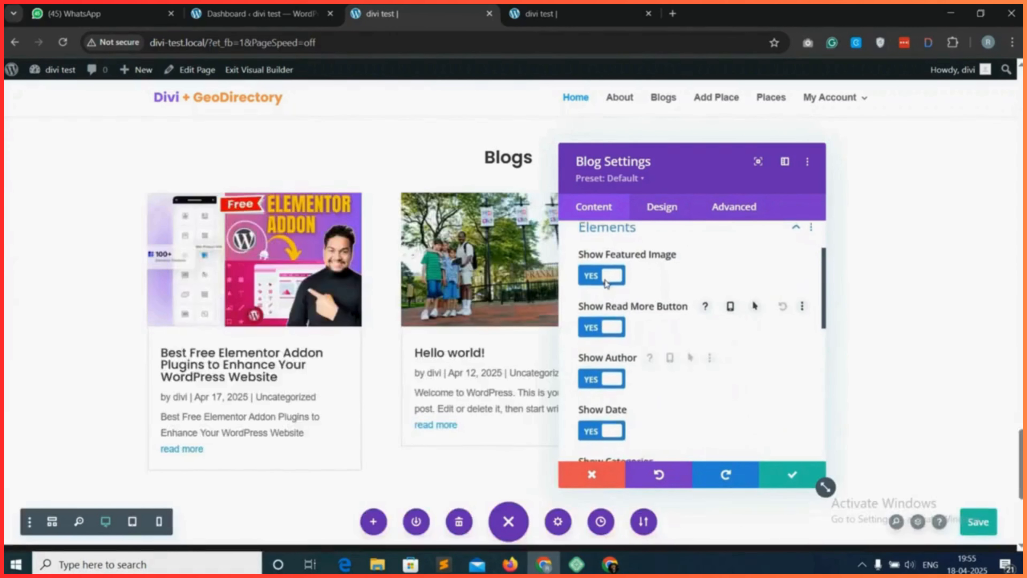
pyautogui.scroll(-4, 605, 279)
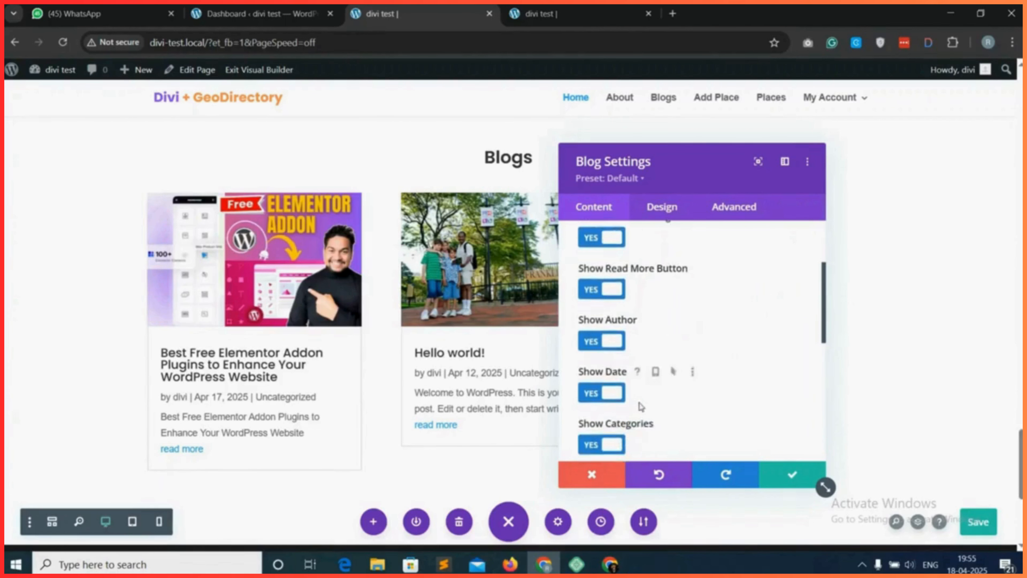
pyautogui.scroll(-1, 651, 412)
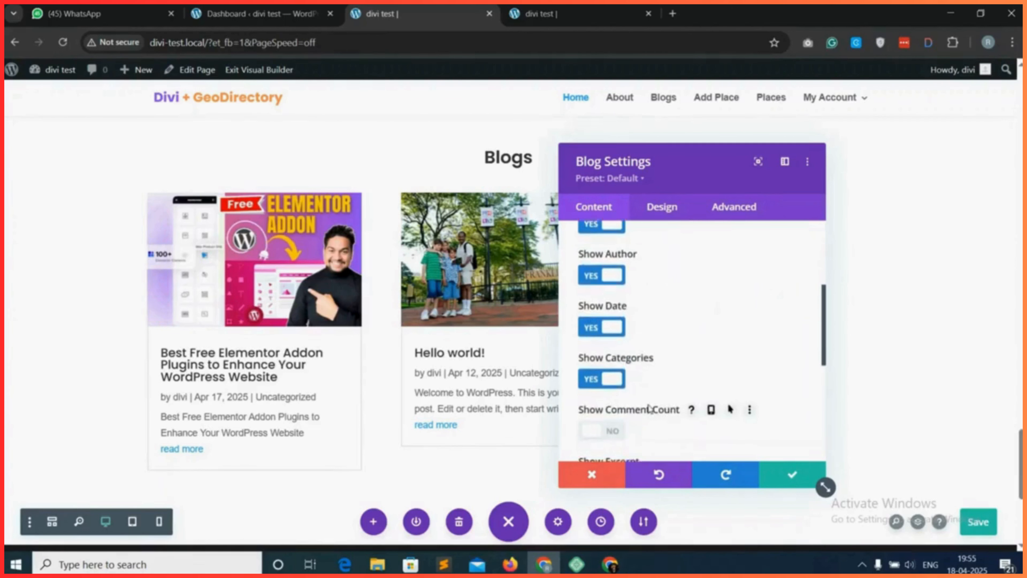
pyautogui.scroll(-4, 619, 431)
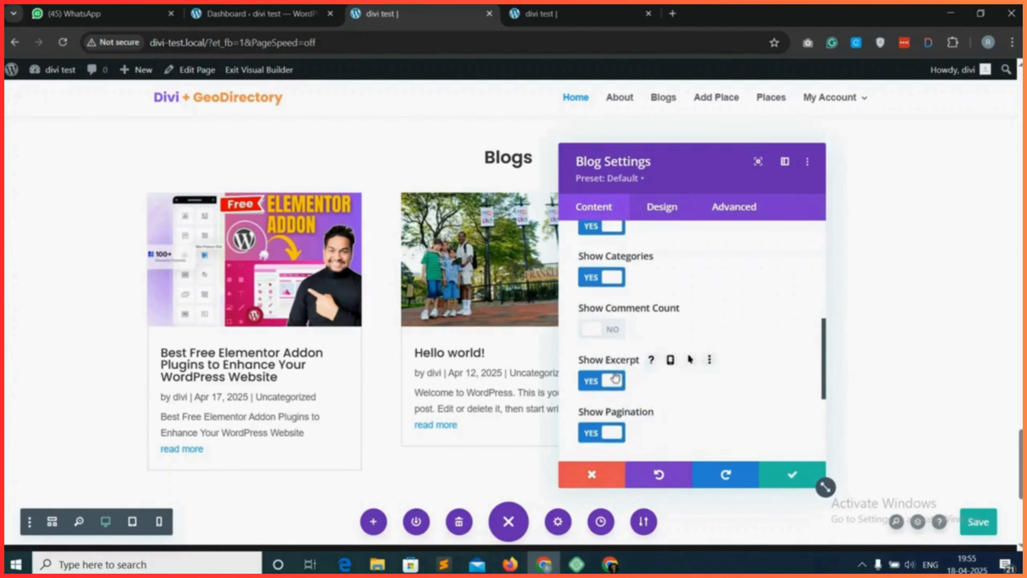
pyautogui.click(612, 381)
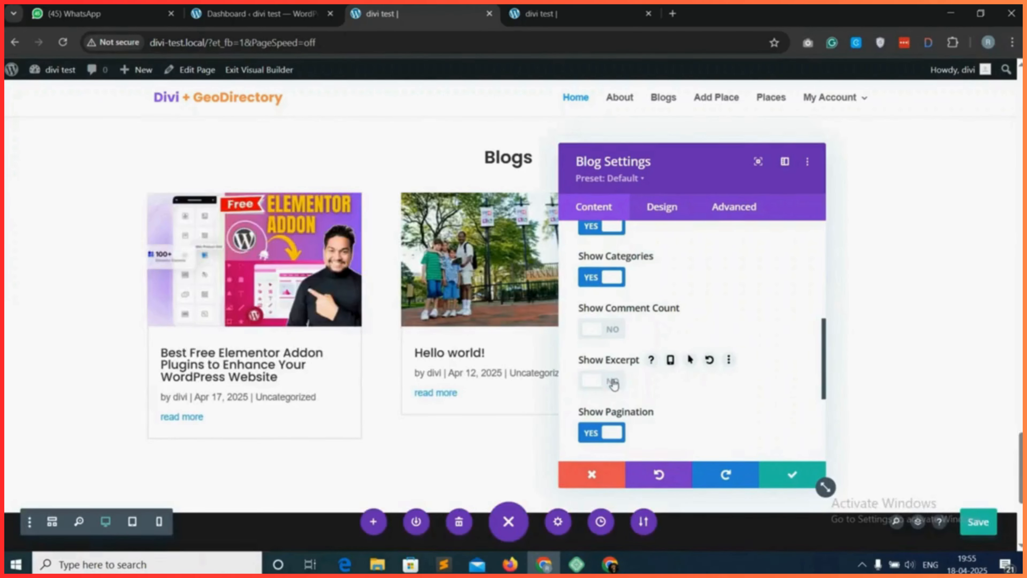
pyautogui.click(613, 382)
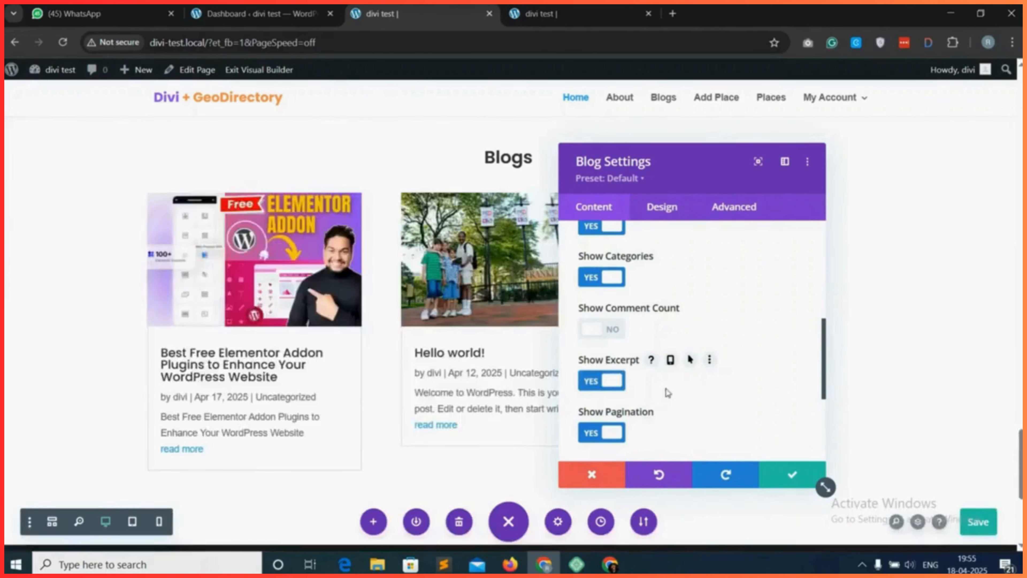
# Save the Blog module's settings.
pyautogui.scroll(-3, 683, 394)
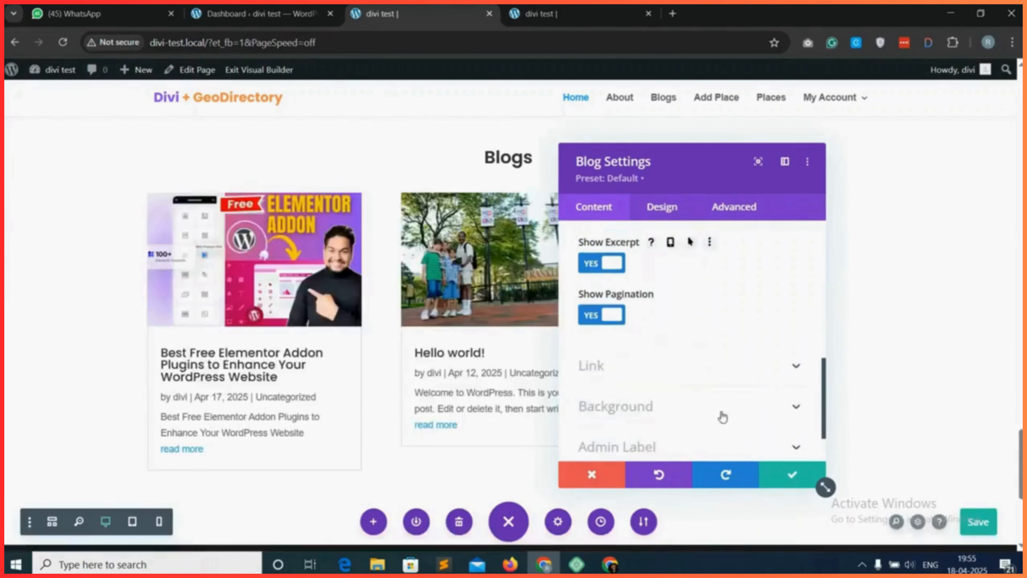
pyautogui.click(791, 477)
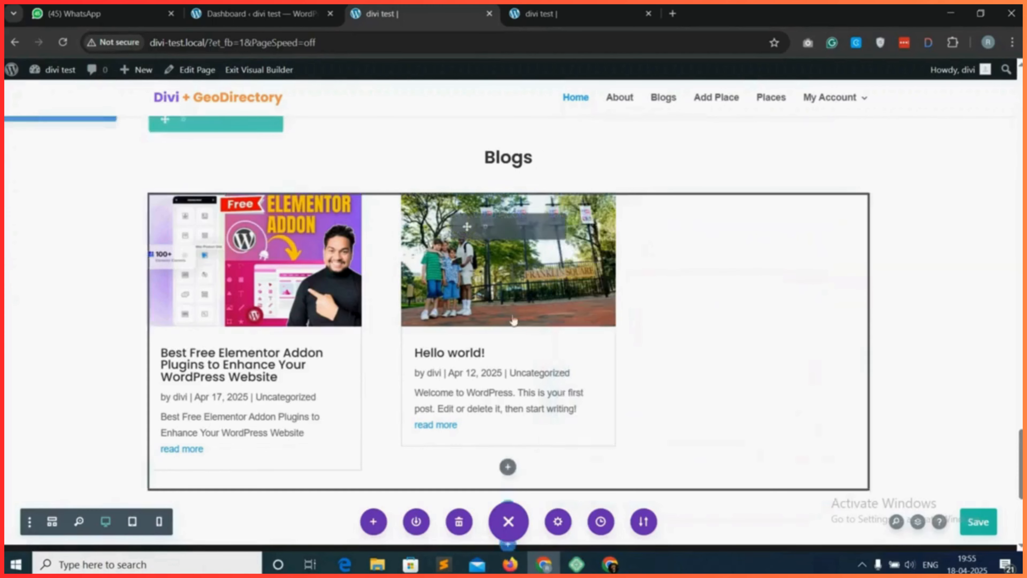
pyautogui.scroll(1, 507, 292)
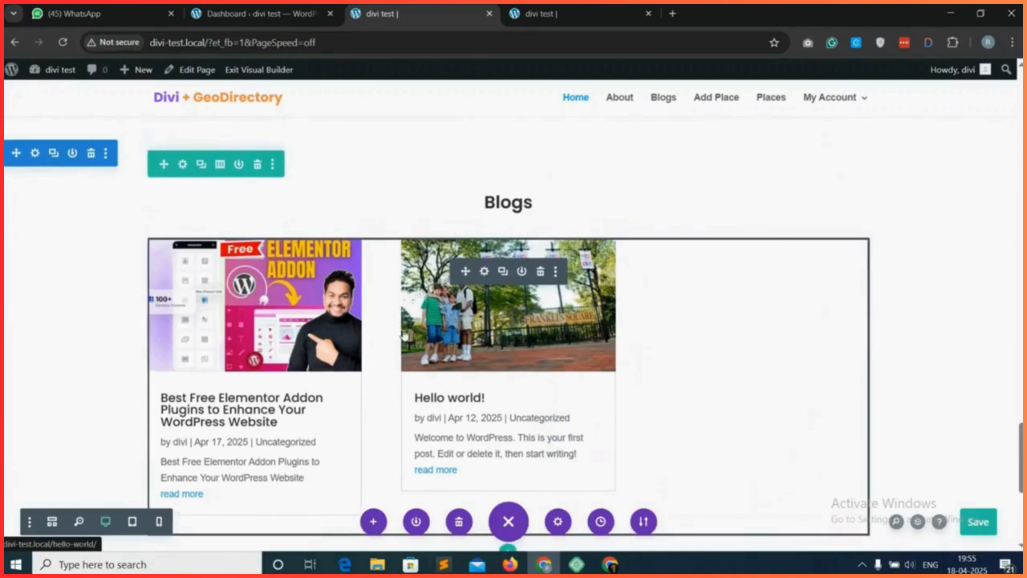
# Set the Blogs section's background color to orange #e09900 at 0.06 opacity and save the section settings.
pyautogui.scroll(1, 404, 334)
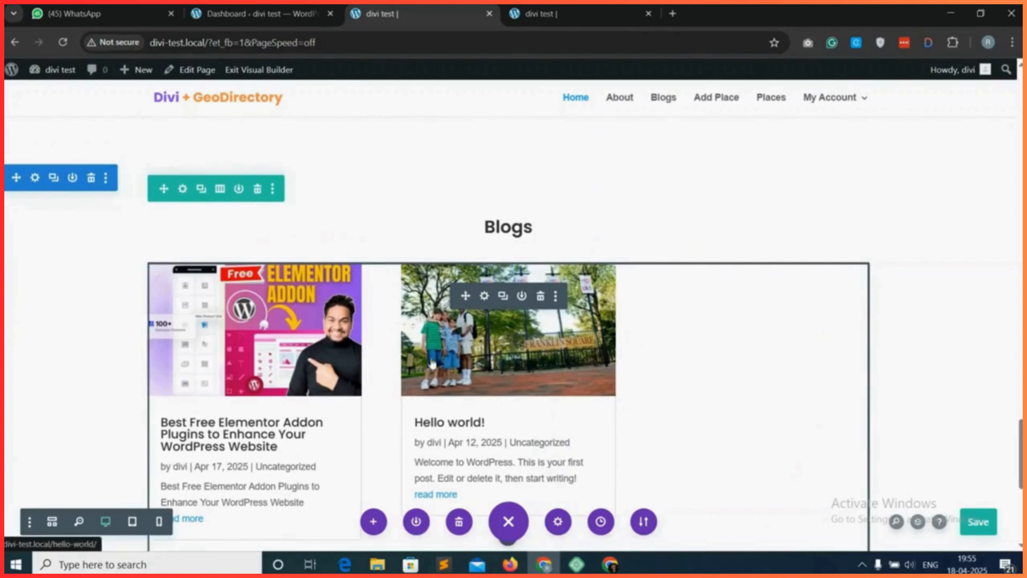
pyautogui.click(41, 180)
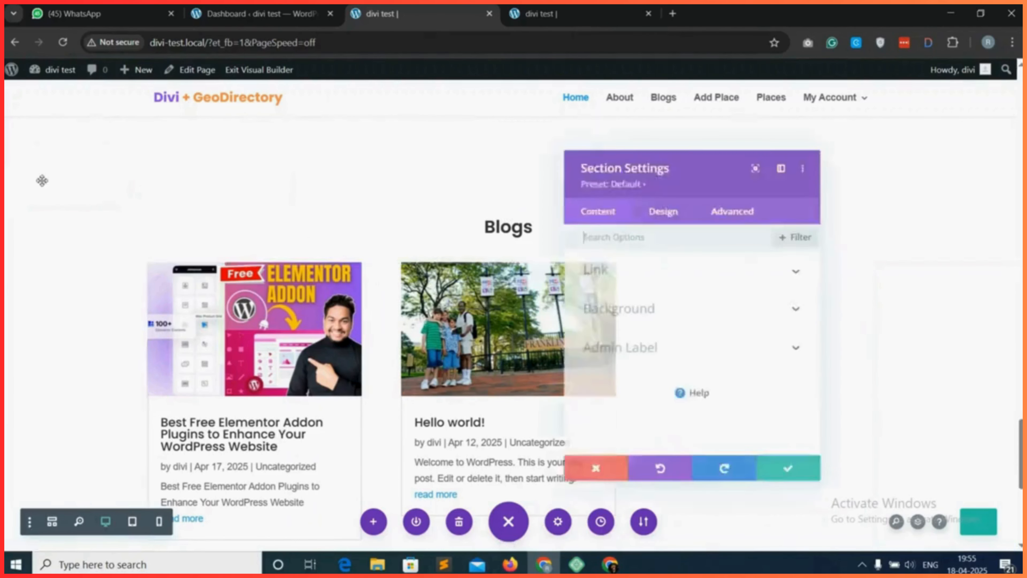
pyautogui.click(660, 310)
pyautogui.scroll(-1, 663, 330)
pyautogui.click(687, 408)
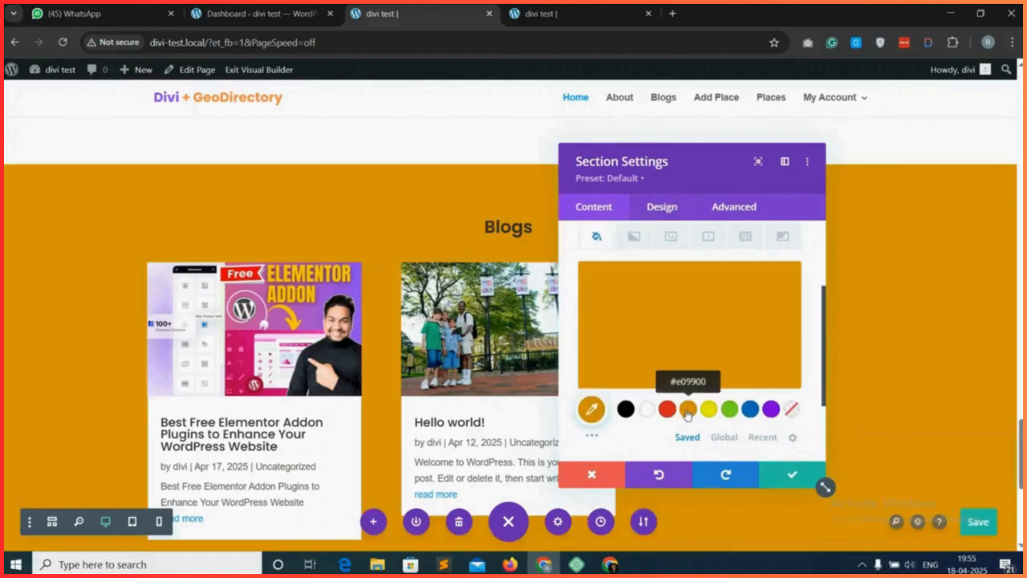
pyautogui.click(685, 303)
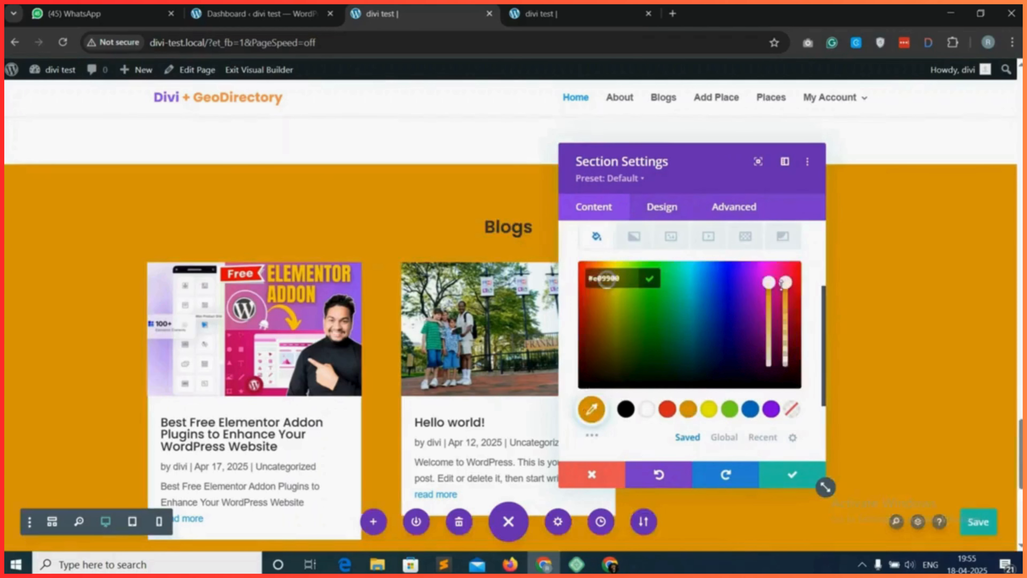
pyautogui.moveTo(781, 286); pyautogui.dragTo(782, 369)
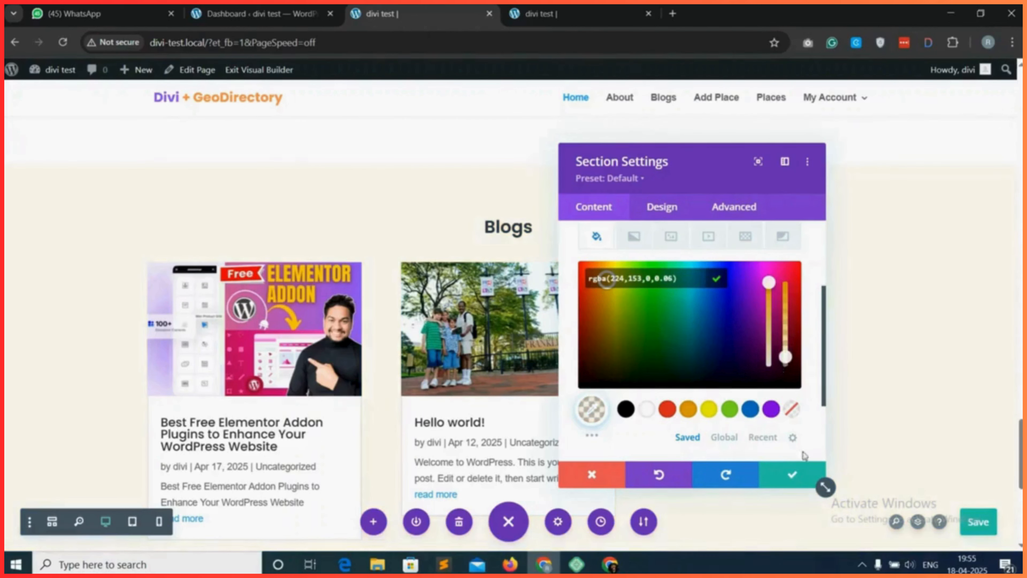
pyautogui.click(792, 474)
# Reload the live home page and examine the Blogs section's background and post grid.
pyautogui.scroll(-2, 944, 481)
pyautogui.scroll(-1, 944, 481)
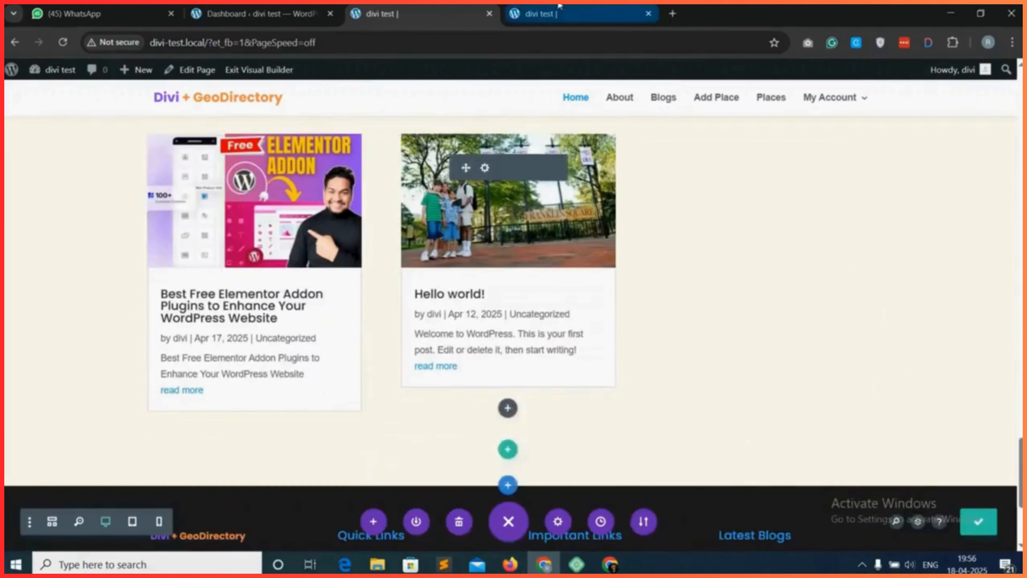
pyautogui.click(541, 14)
pyautogui.click(62, 43)
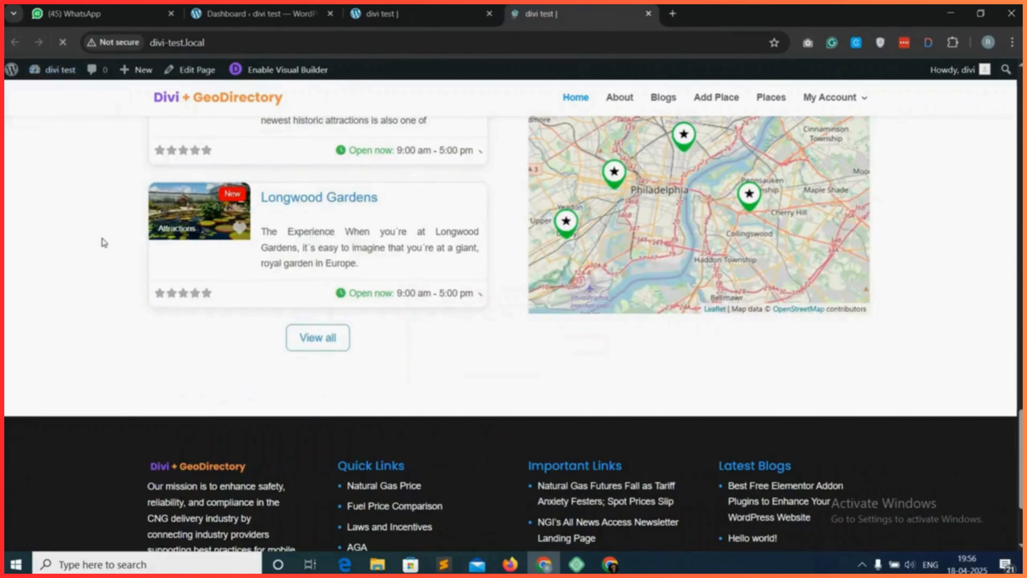
pyautogui.scroll(-5, 582, 381)
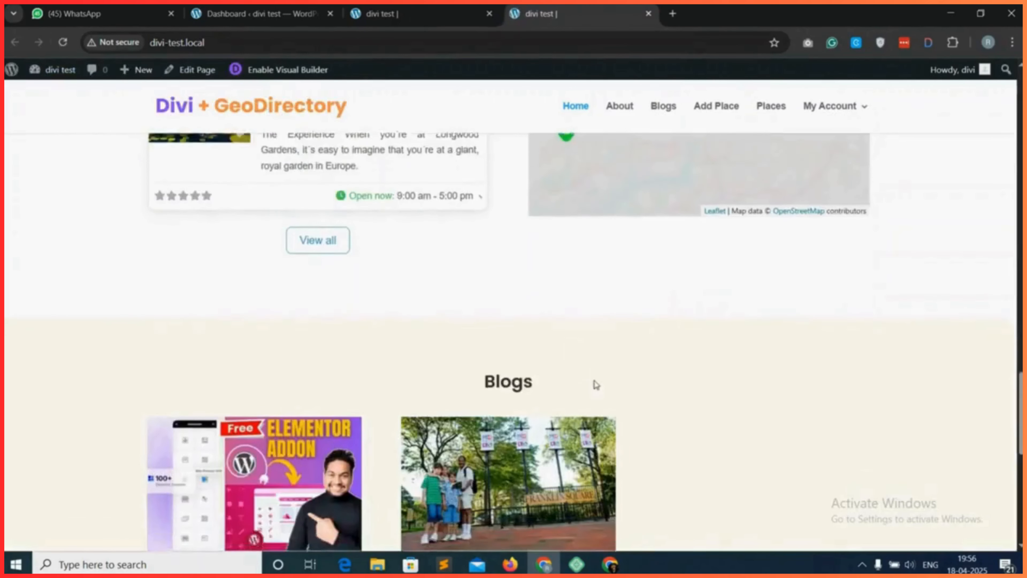
pyautogui.scroll(-2, 505, 369)
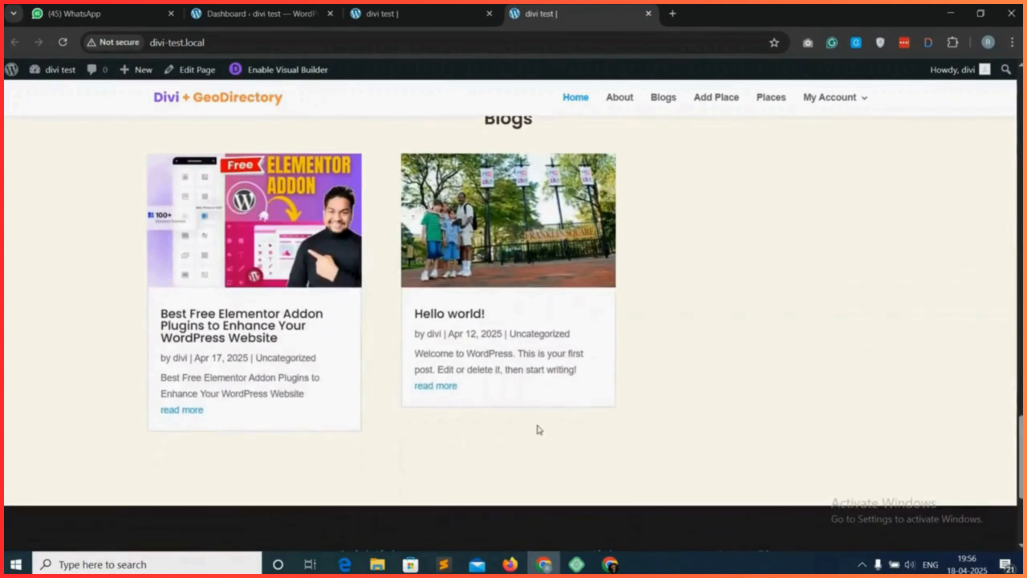
pyautogui.scroll(1, 538, 428)
pyautogui.scroll(-2, 537, 425)
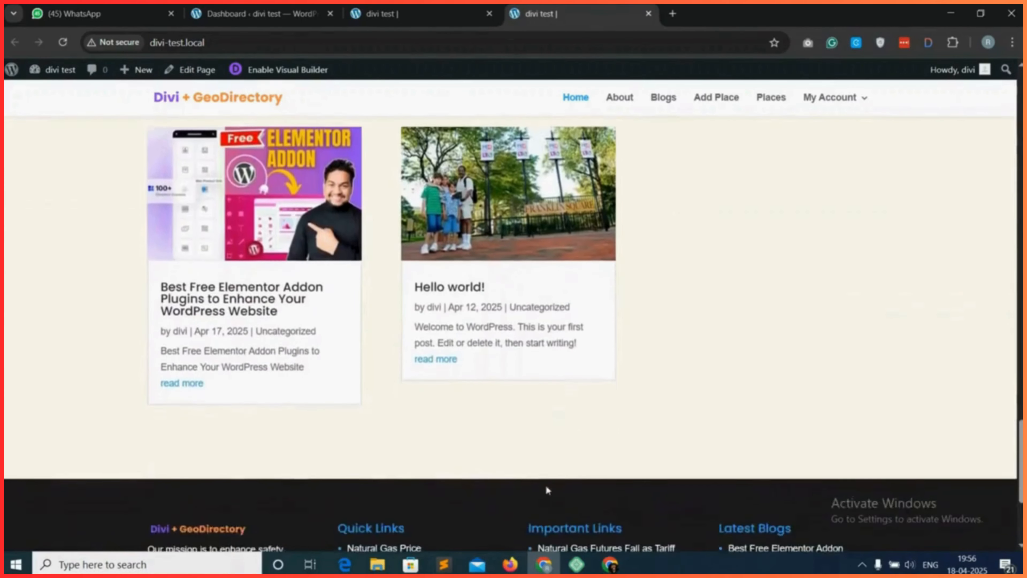
pyautogui.scroll(-1, 487, 465)
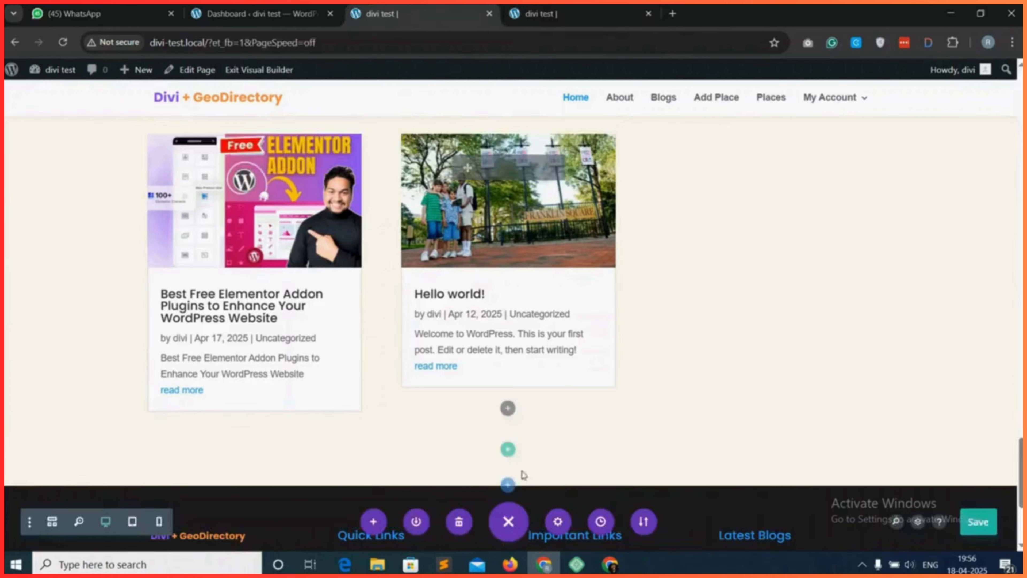
# Insert a regular section with a row of two equal columns below the Blogs section, without adding a module.
pyautogui.scroll(-1, 513, 472)
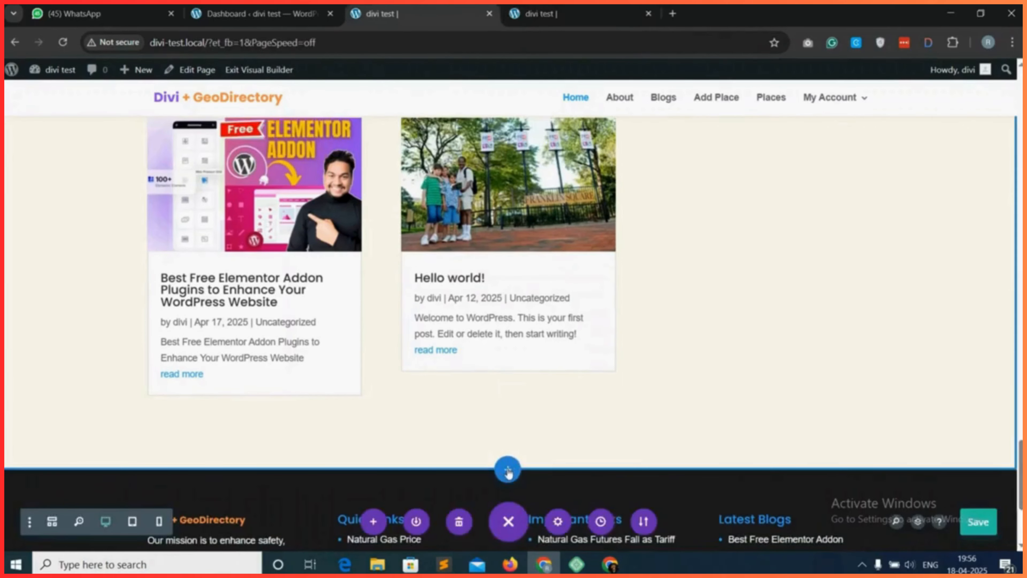
pyautogui.click(508, 471)
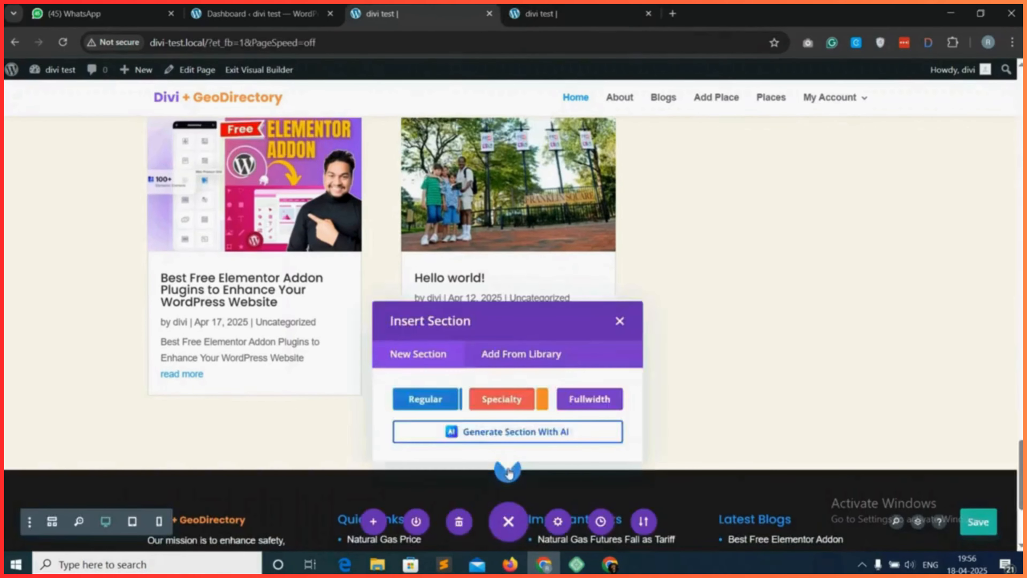
pyautogui.click(427, 398)
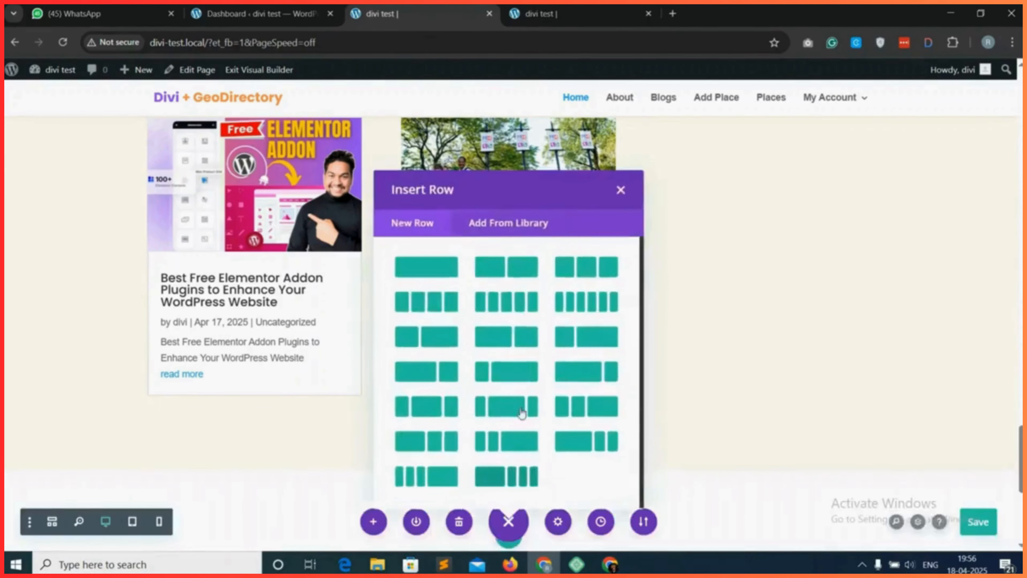
pyautogui.click(505, 269)
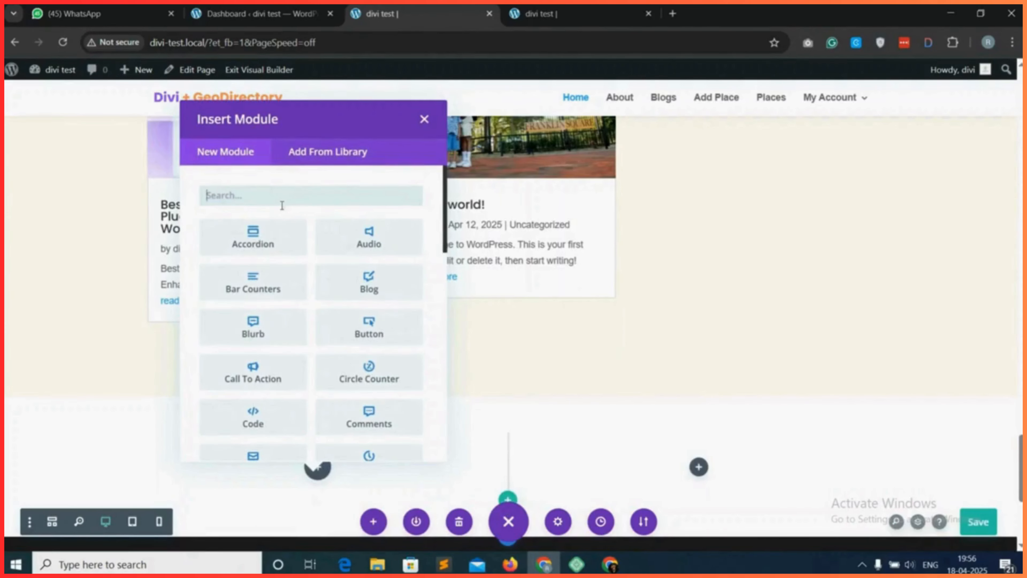
pyautogui.click(423, 120)
# Duplicate the Blogs heading and move the copy into the first column of the new two-column row.
pyautogui.scroll(5, 514, 362)
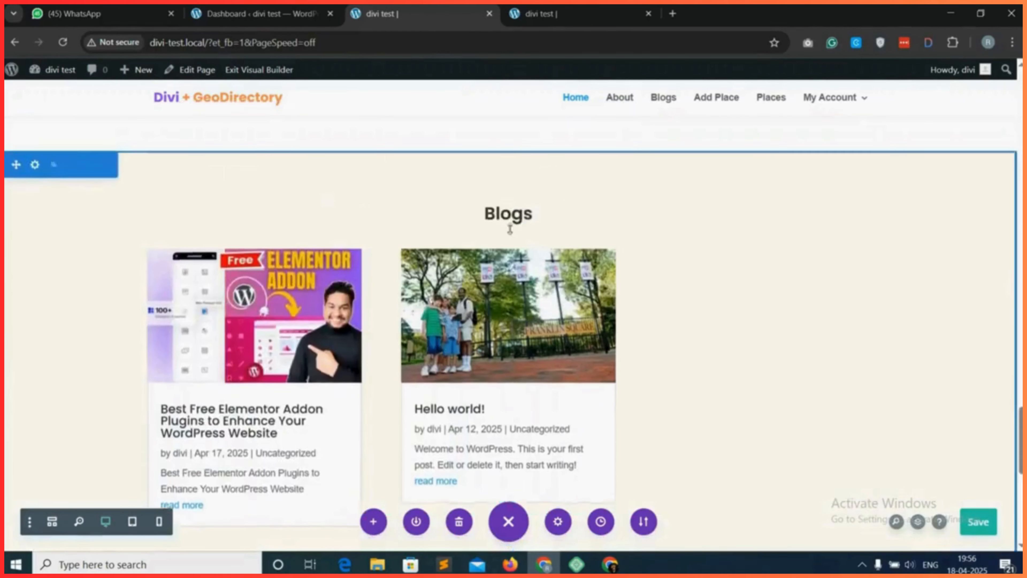
pyautogui.moveTo(543, 219)
pyautogui.click(503, 215)
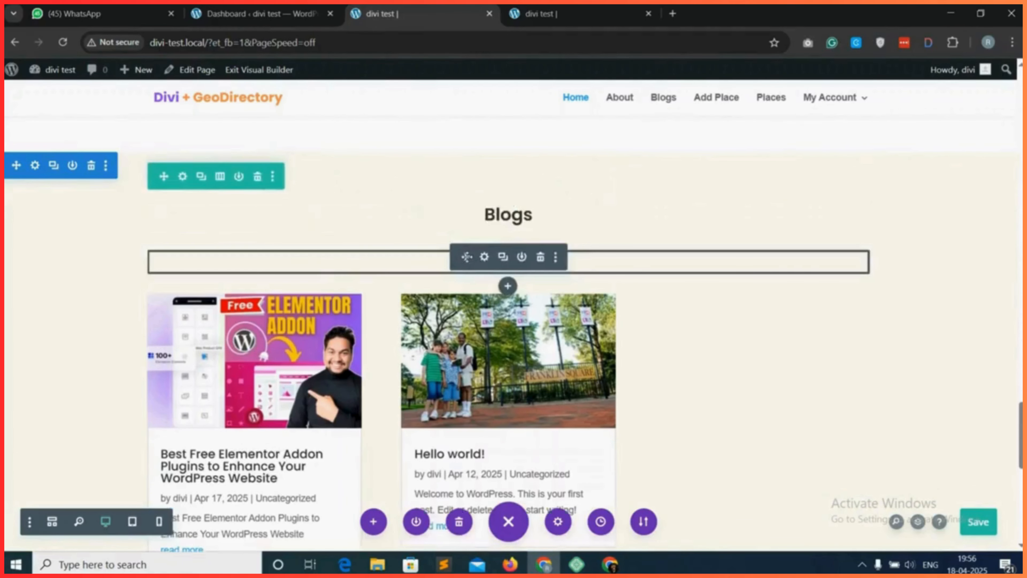
pyautogui.scroll(-5, 416, 463)
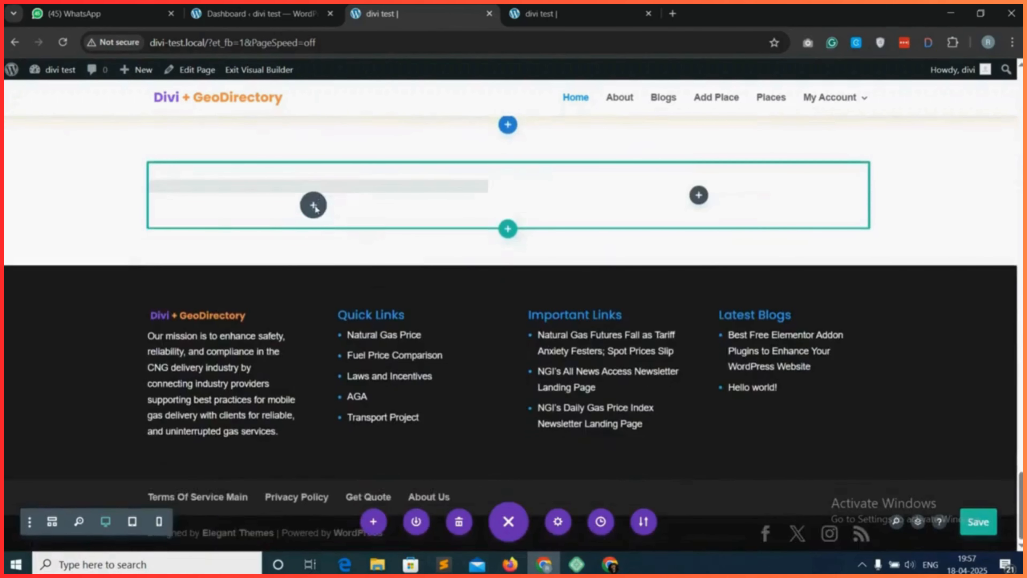
pyautogui.moveTo(296, 239); pyautogui.dragTo(383, 254)
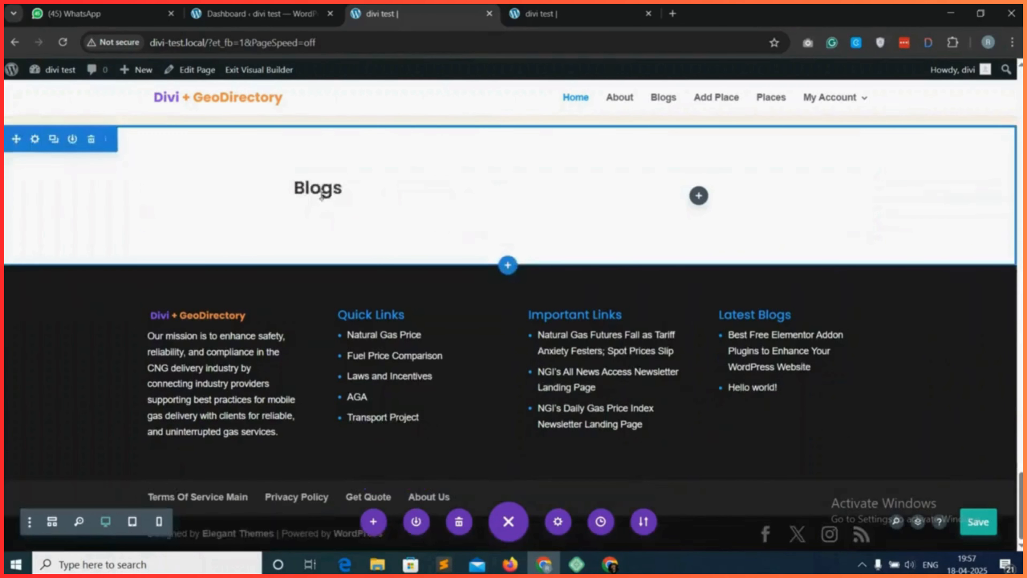
pyautogui.moveTo(308, 196); pyautogui.dragTo(318, 202)
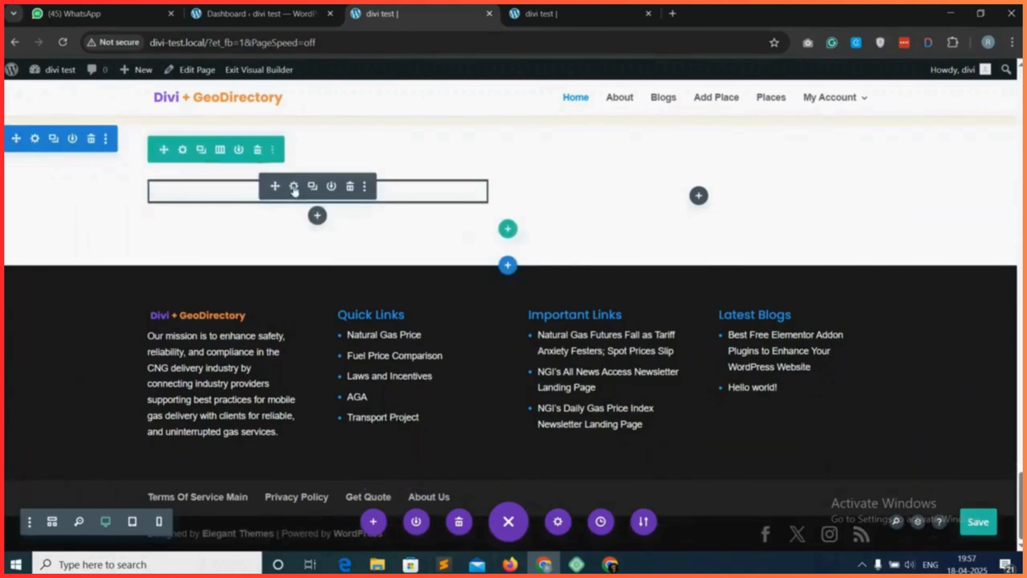
# Change the copied heading's text to "Add Listing Today".
pyautogui.click(294, 185)
pyautogui.doubleClick(596, 359)
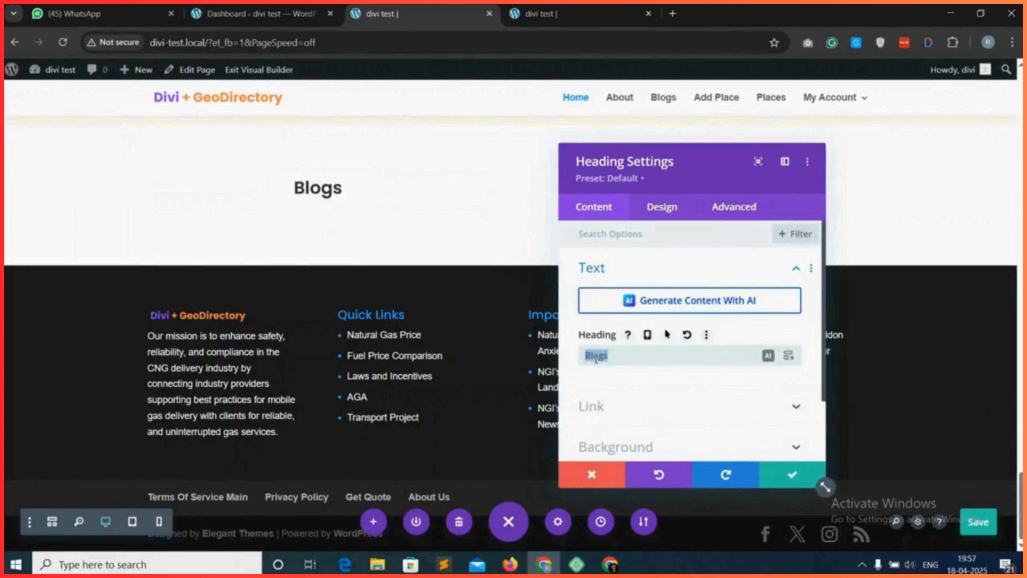
pyautogui.write('Add Listing')
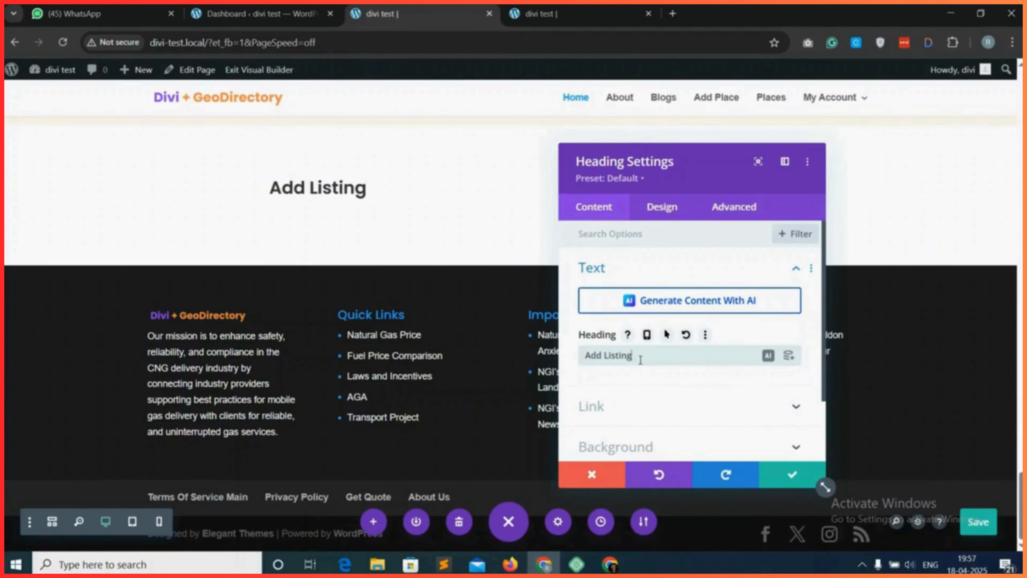
pyautogui.write('s Today')
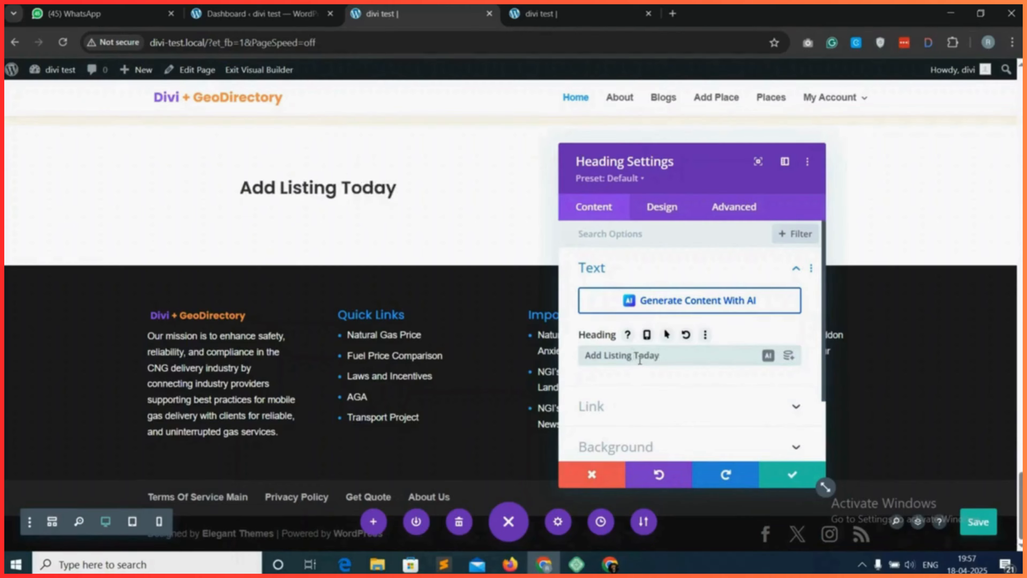
# Left-align the "Add Listing Today" heading text and save the heading settings.
pyautogui.click(668, 209)
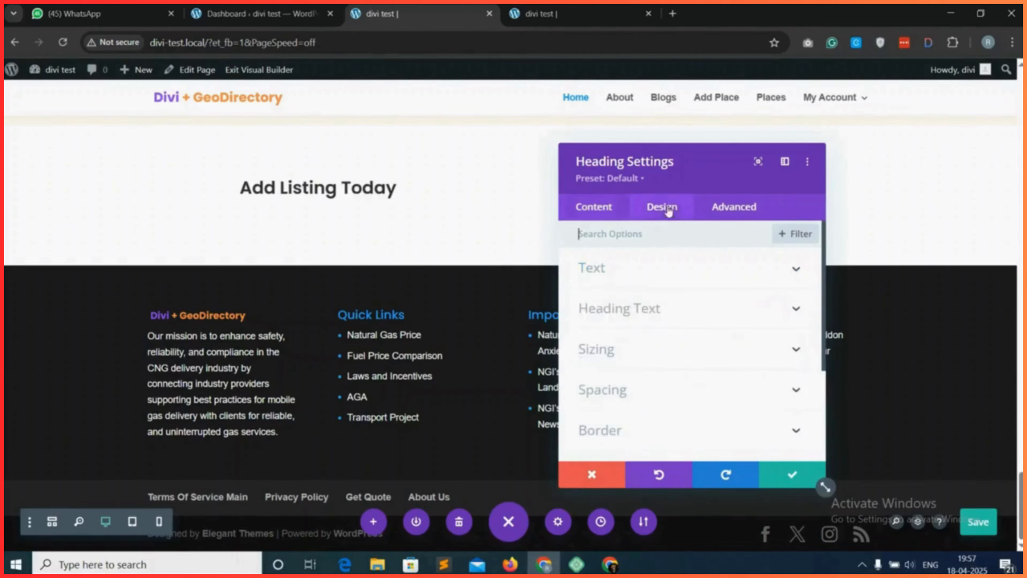
pyautogui.click(669, 309)
pyautogui.scroll(-2, 638, 438)
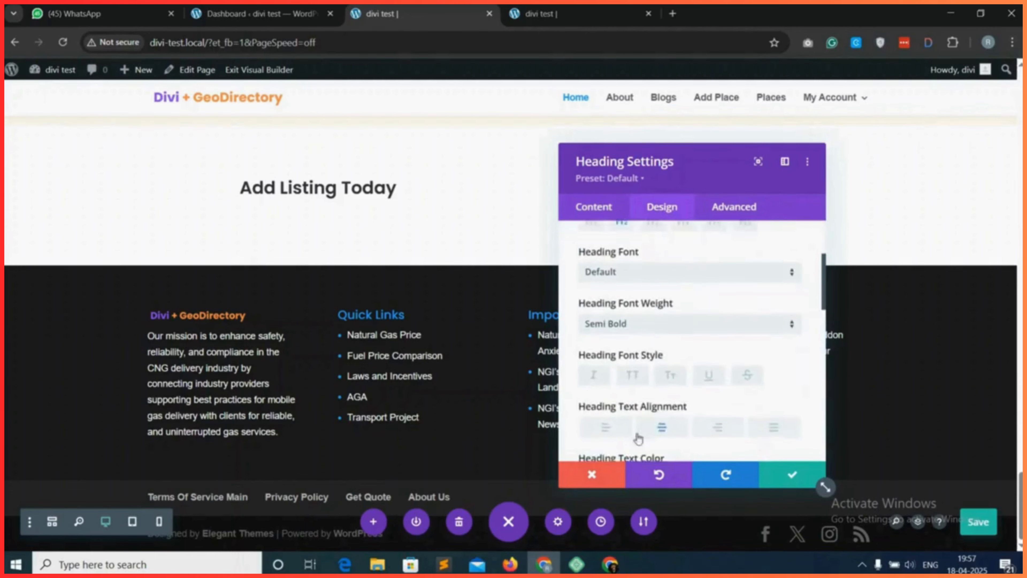
pyautogui.click(606, 429)
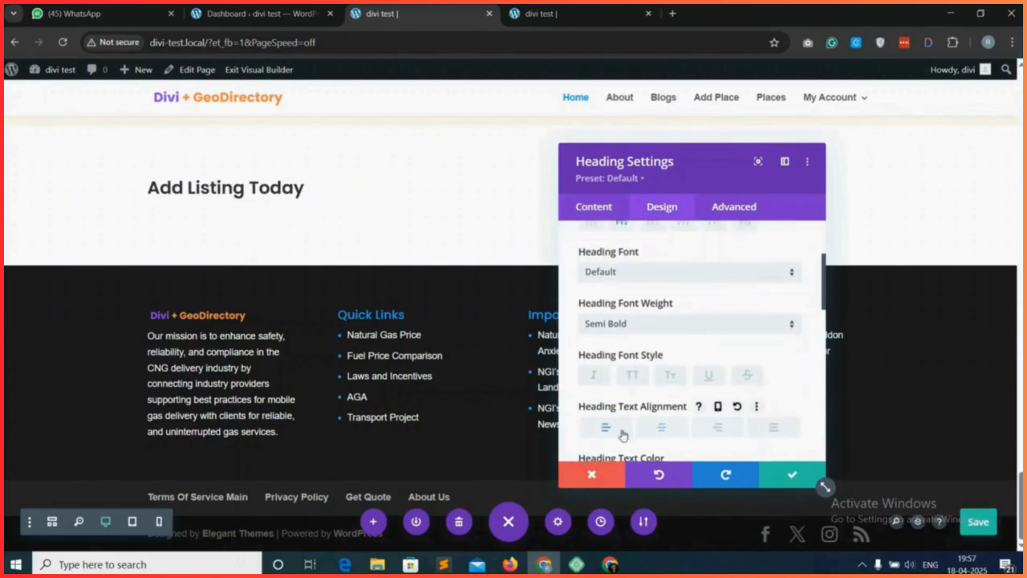
pyautogui.click(790, 477)
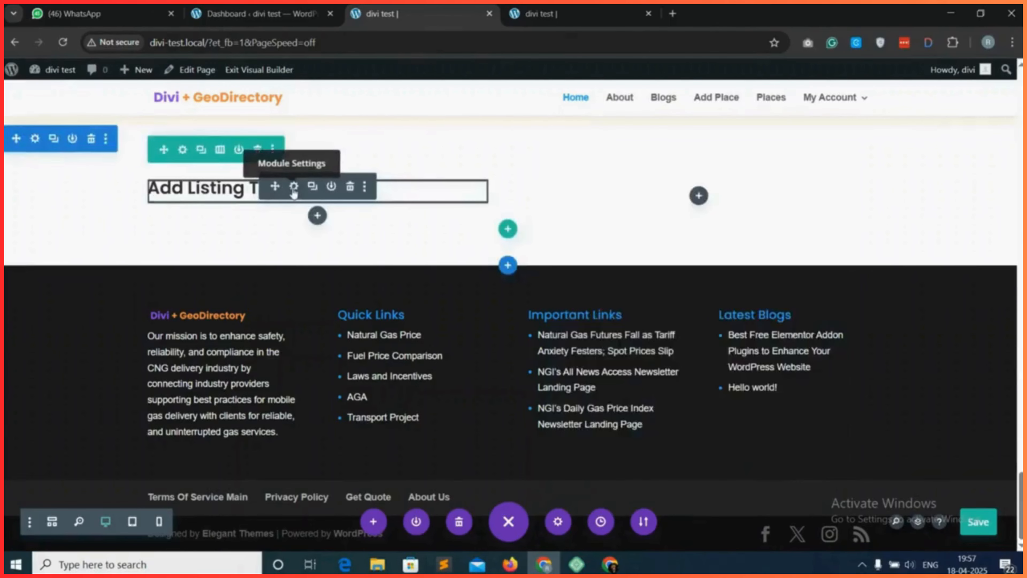
# Add a Text module below the "Add Listing Today" heading.
pyautogui.click(317, 216)
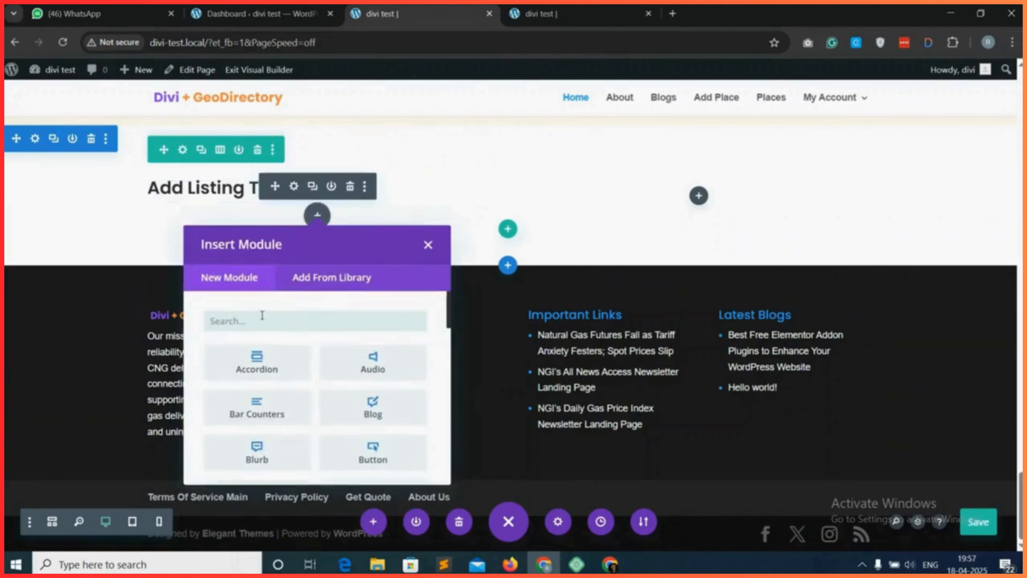
pyautogui.write('text')
pyautogui.click(277, 366)
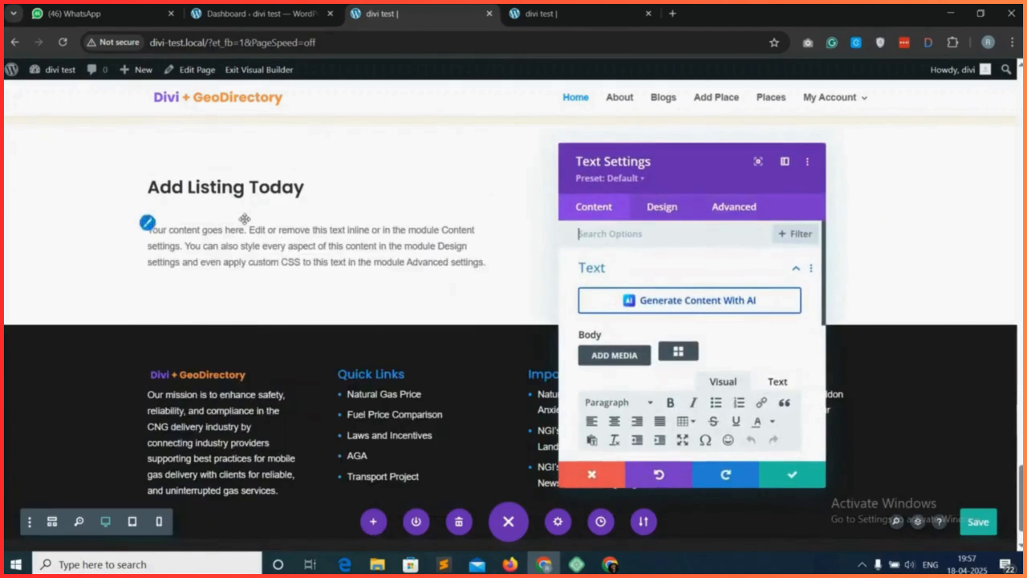
# Set the new Text module's top and bottom margins and its top and bottom padding to 0px as linked values.
pyautogui.click(659, 207)
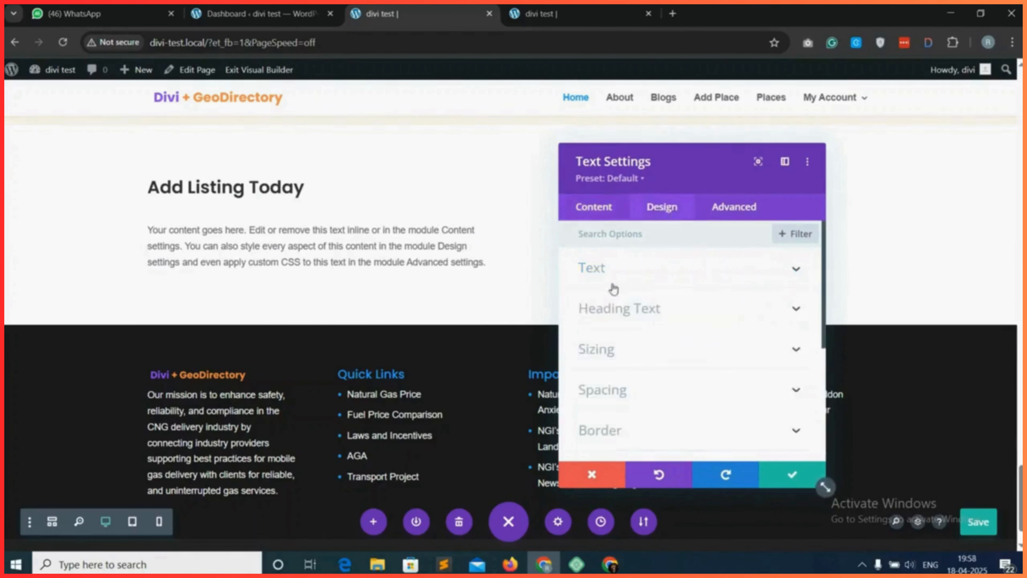
pyautogui.click(648, 392)
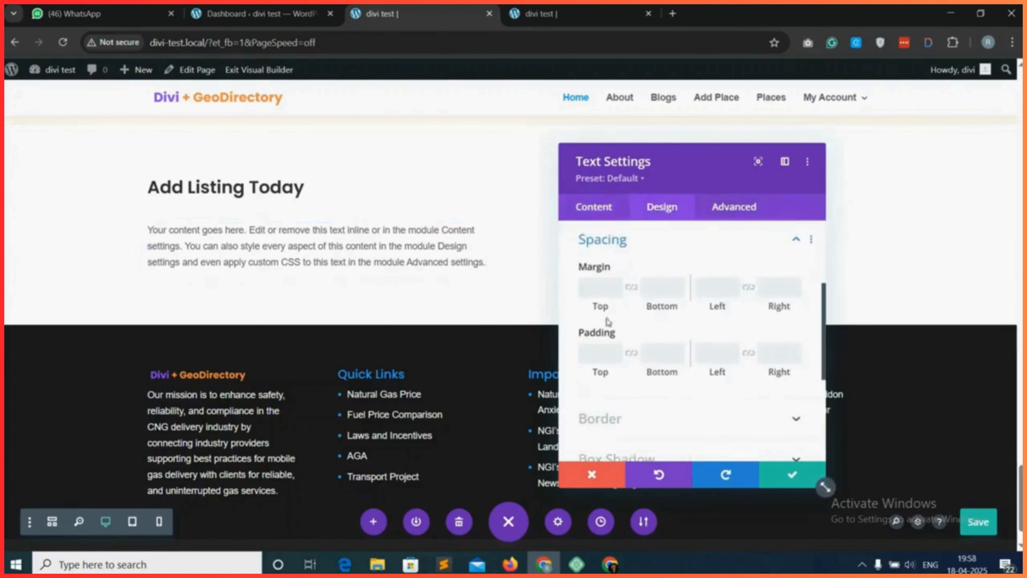
pyautogui.click(599, 287)
pyautogui.write('0')
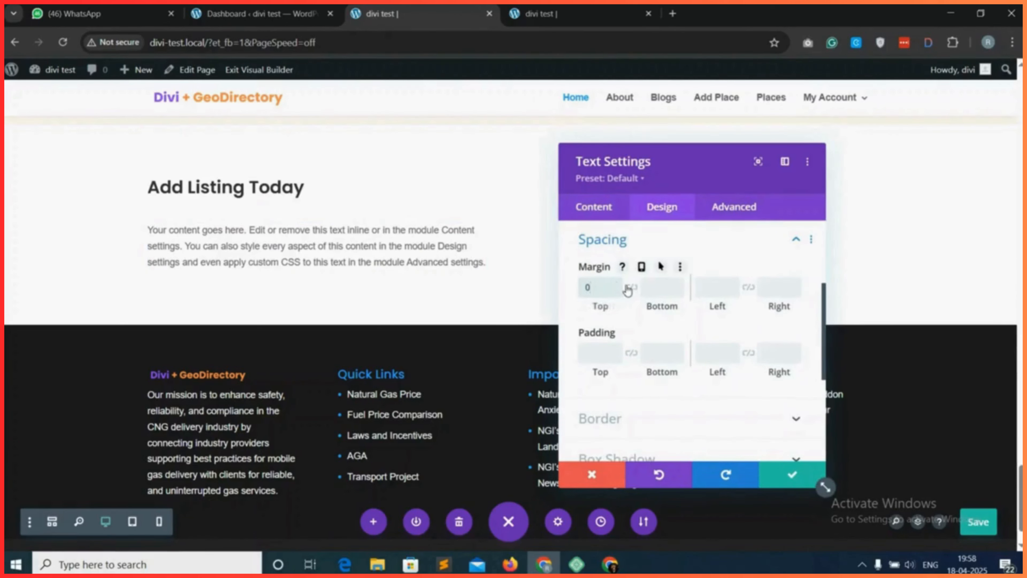
pyautogui.click(631, 287)
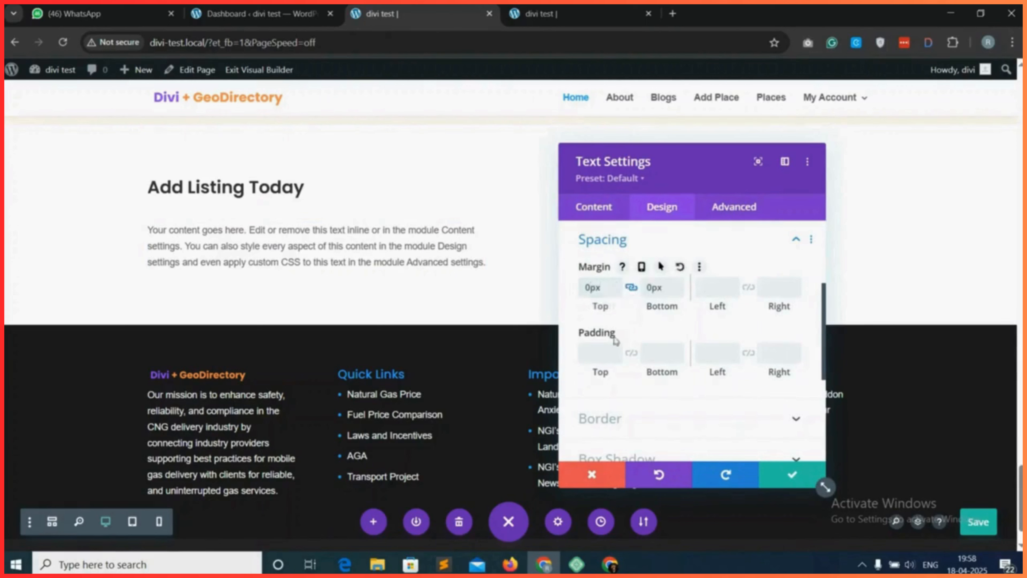
pyautogui.click(599, 354)
pyautogui.write('0')
pyautogui.click(631, 353)
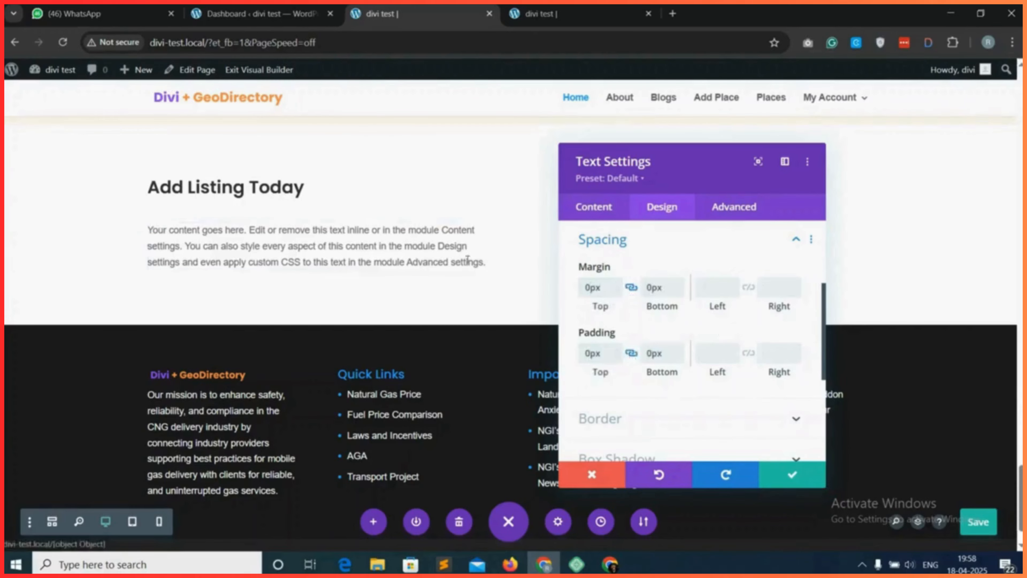
# Unlink the Text module's vertical margins, set the top margin to -16px, and save the text settings.
pyautogui.click(631, 287)
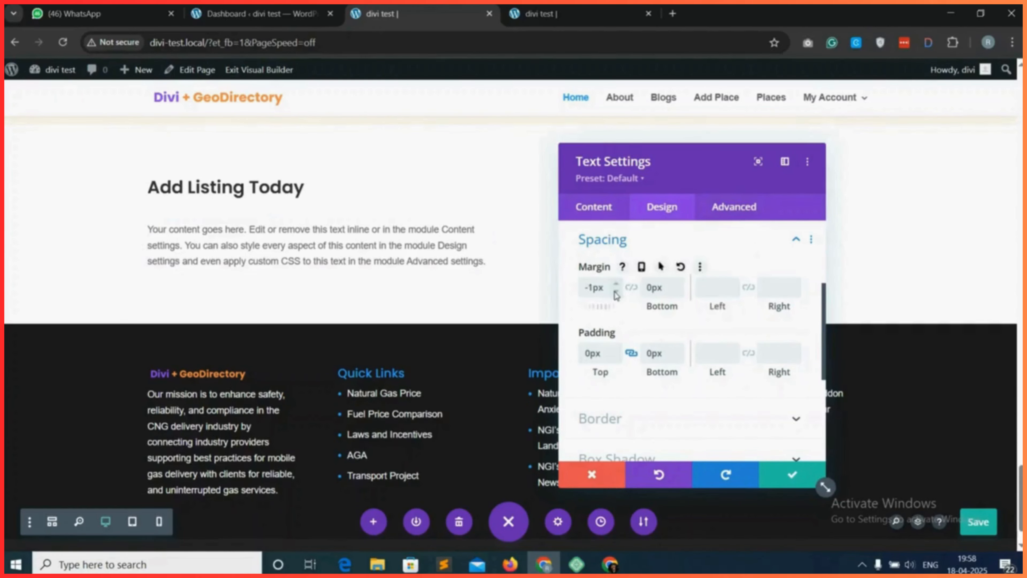
pyautogui.click(615, 292)
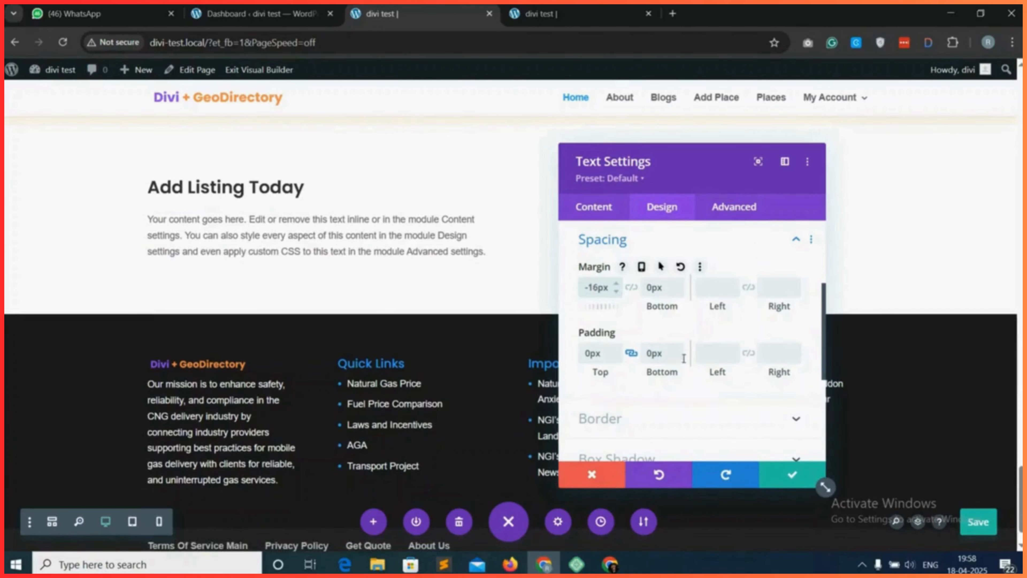
pyautogui.click(791, 477)
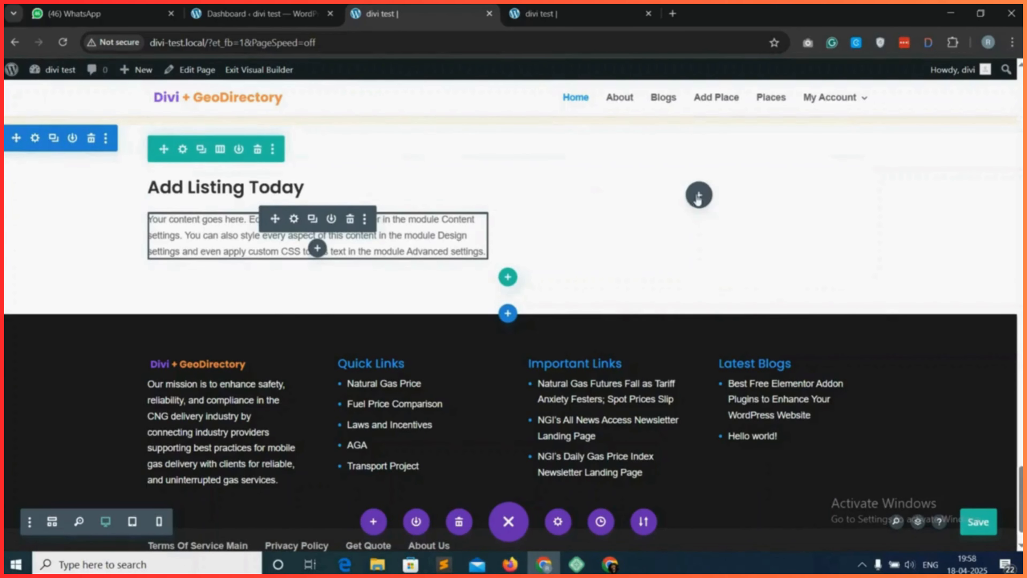
# Add a Button module to the empty second column with the text "Add Listing" and the link URL "#".
pyautogui.click(698, 195)
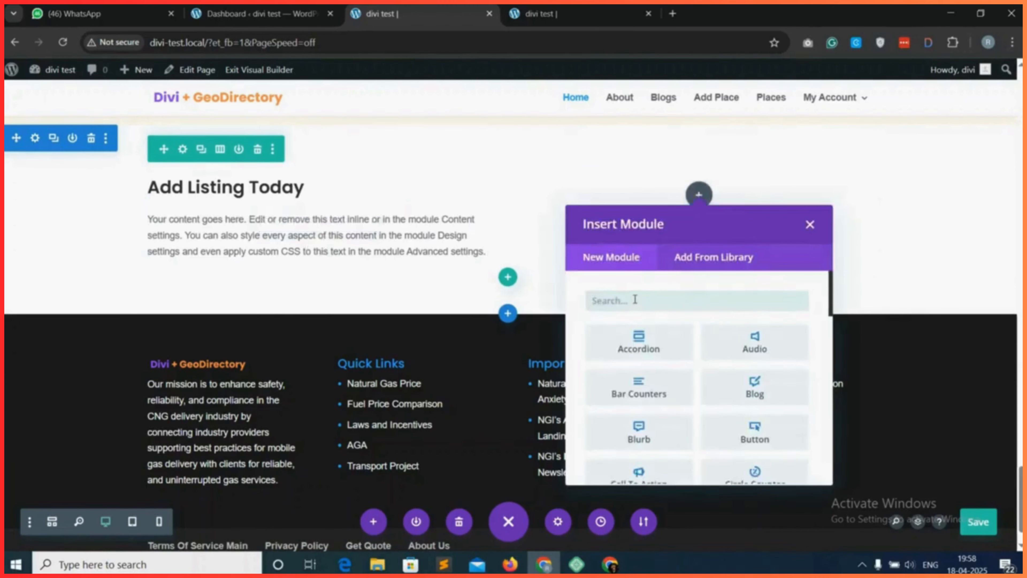
pyautogui.click(755, 435)
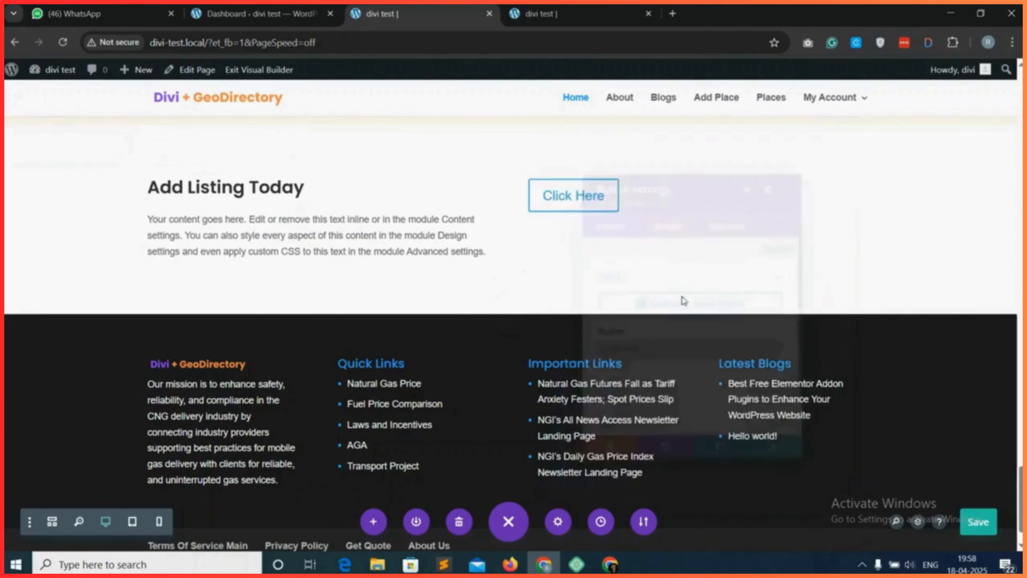
pyautogui.tripleClick(610, 356)
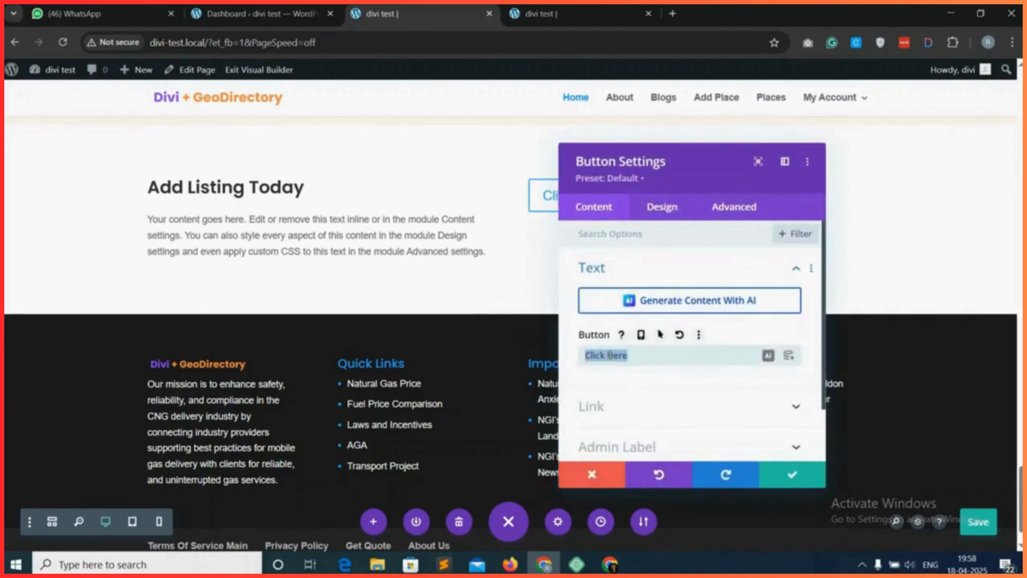
pyautogui.write('Add Listing')
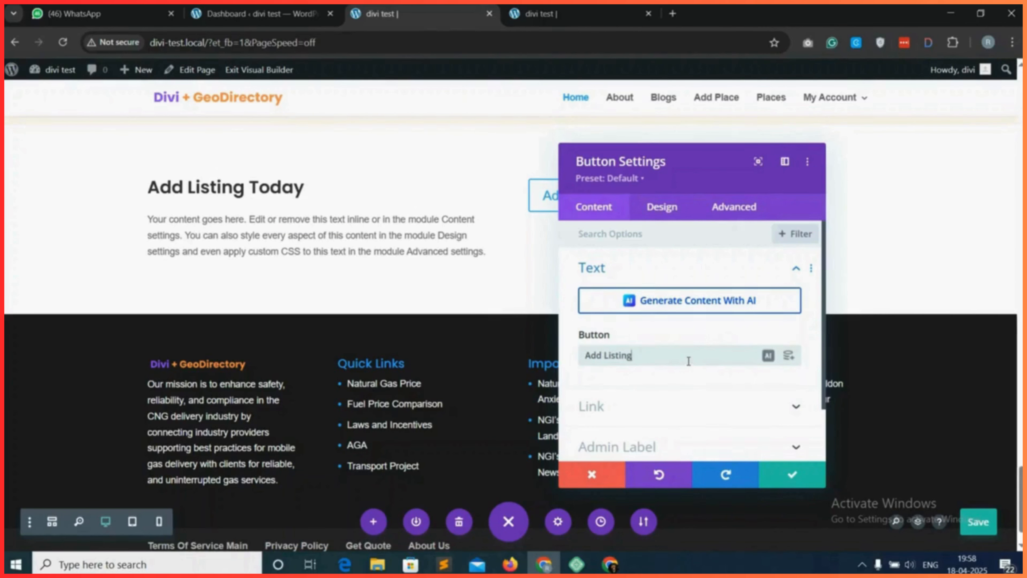
pyautogui.click(680, 408)
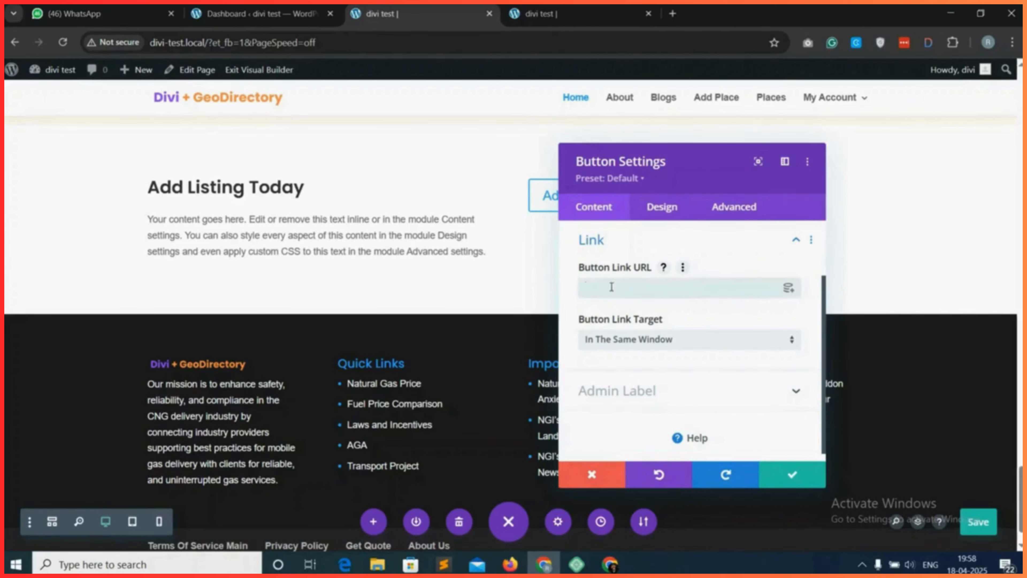
pyautogui.write('#')
# Enable custom styles for the "Add Listing" button and give it an orange background colour.
pyautogui.click(661, 207)
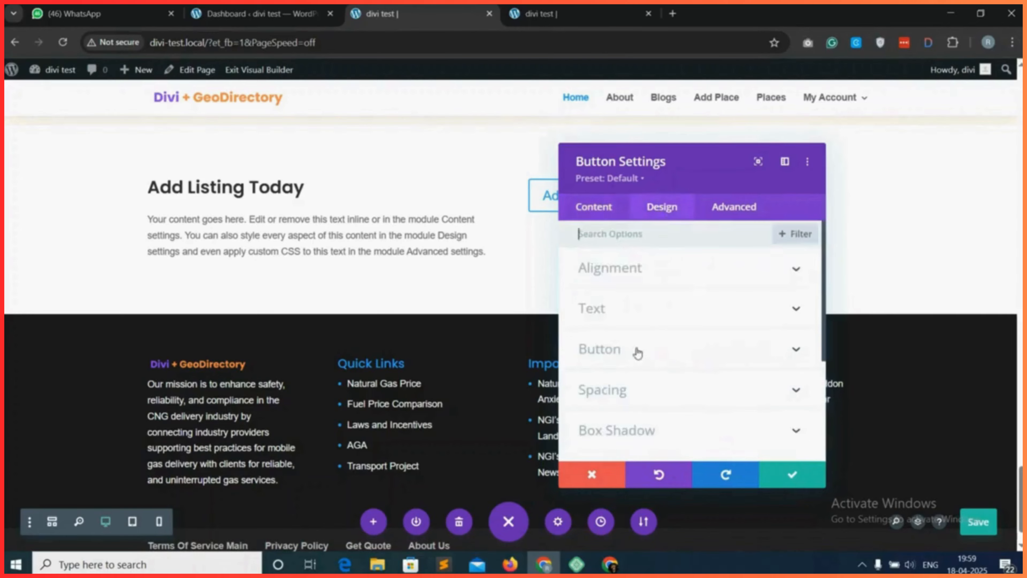
pyautogui.click(659, 350)
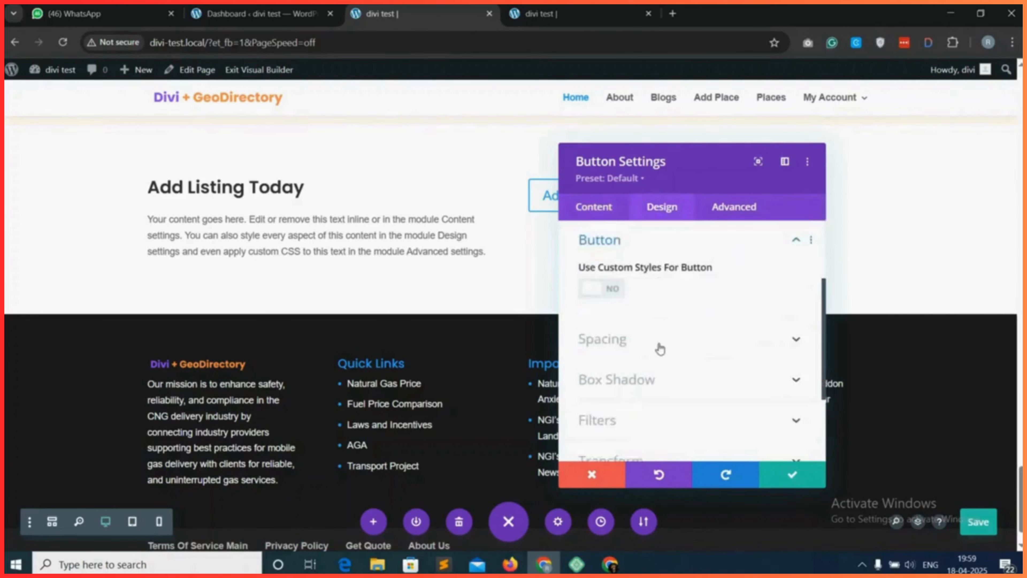
pyautogui.click(604, 290)
pyautogui.scroll(-1, 662, 299)
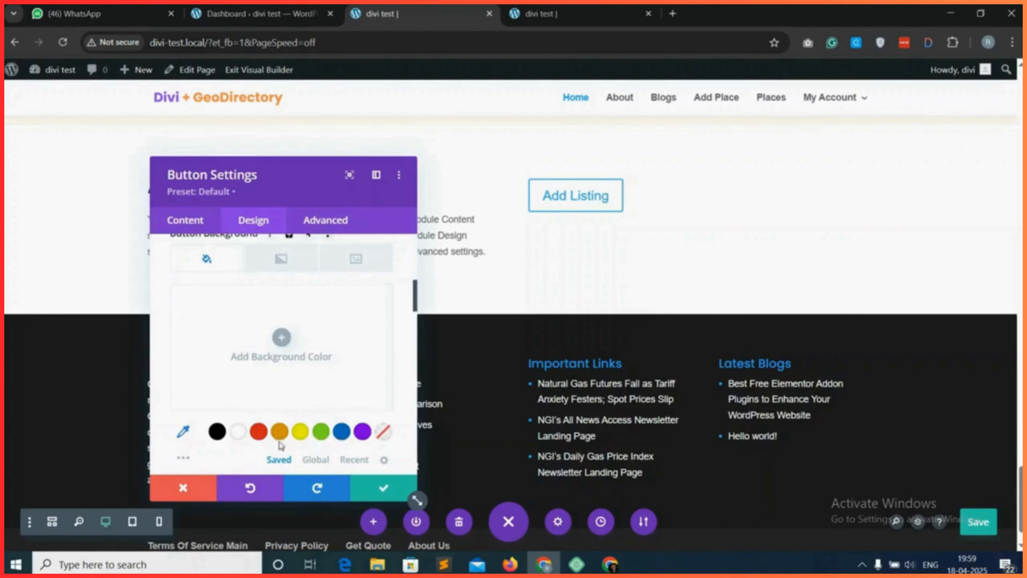
pyautogui.click(282, 437)
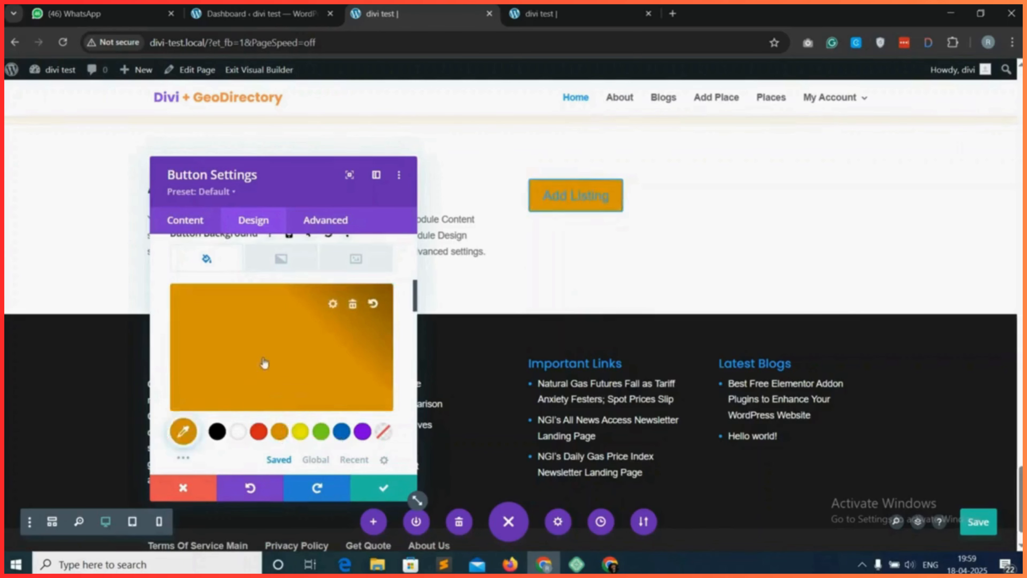
pyautogui.click(266, 366)
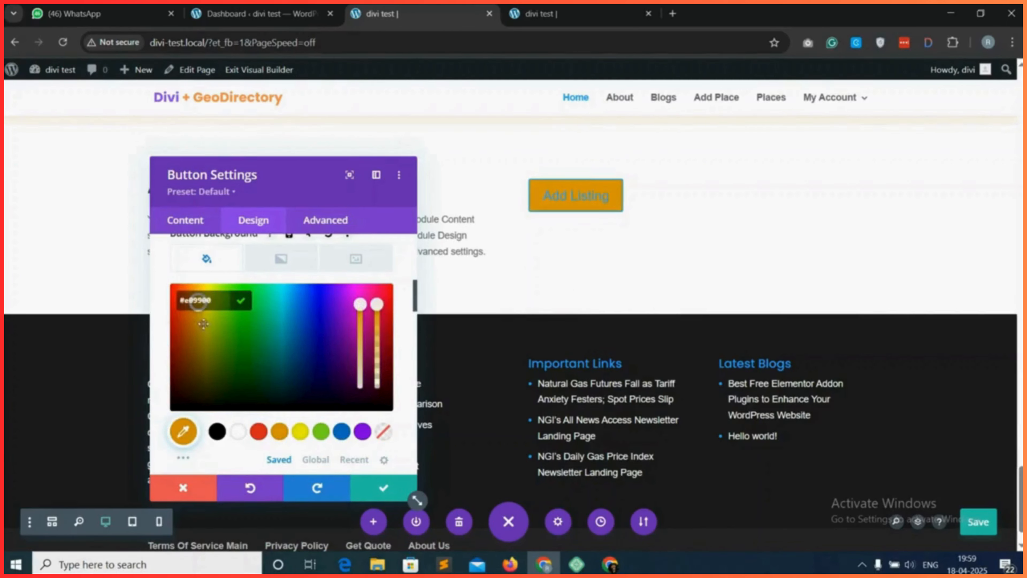
pyautogui.moveTo(197, 310)
pyautogui.mouseDown()
pyautogui.moveTo(207, 328)
pyautogui.moveTo(198, 316)
pyautogui.mouseUp()
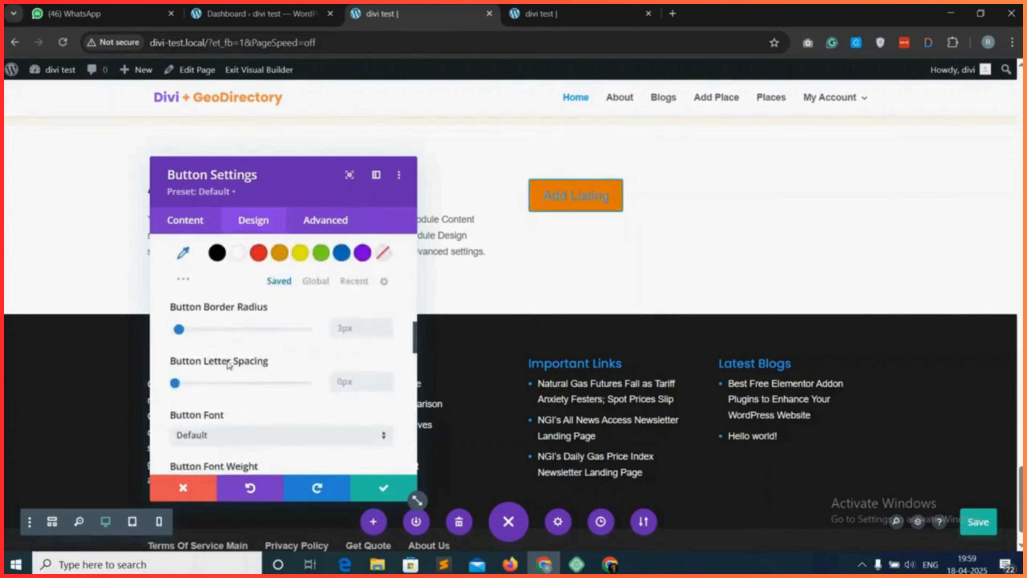
# Set the button's border radius to 6px and its font weight to Semi Bold.
pyautogui.scroll(-3, 229, 365)
pyautogui.scroll(2, 246, 305)
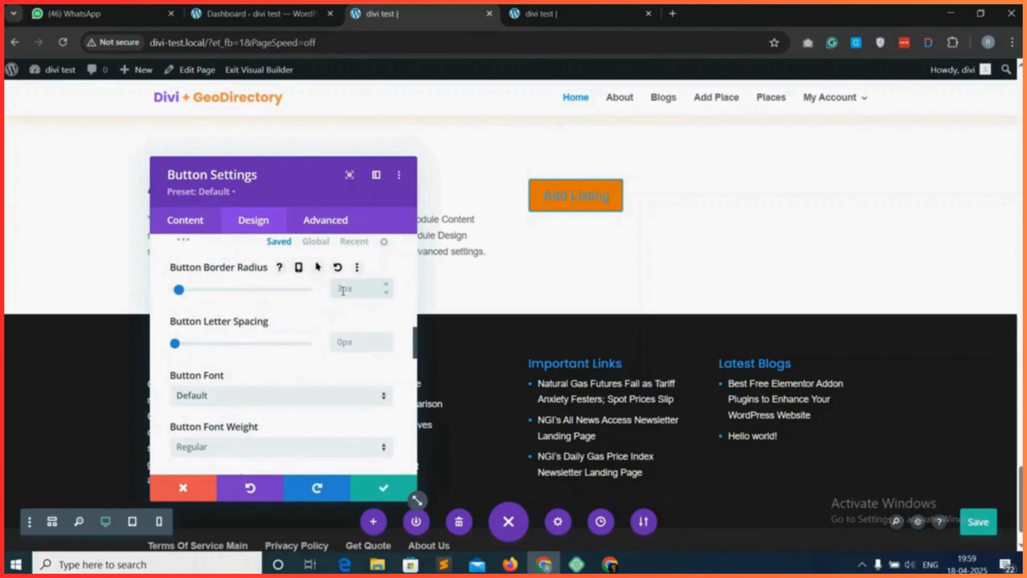
pyautogui.scroll(-1, 252, 348)
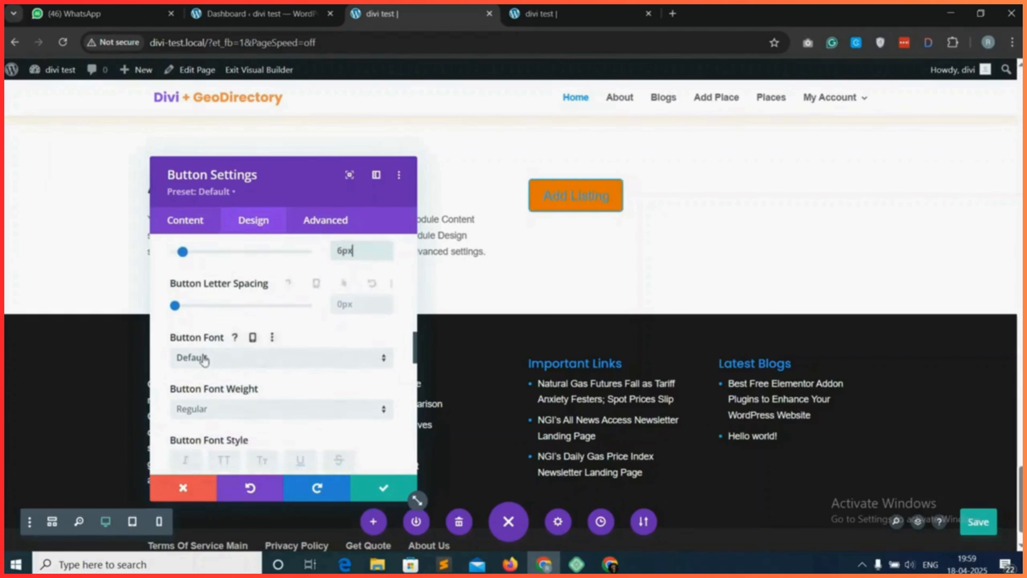
pyautogui.scroll(-2, 230, 357)
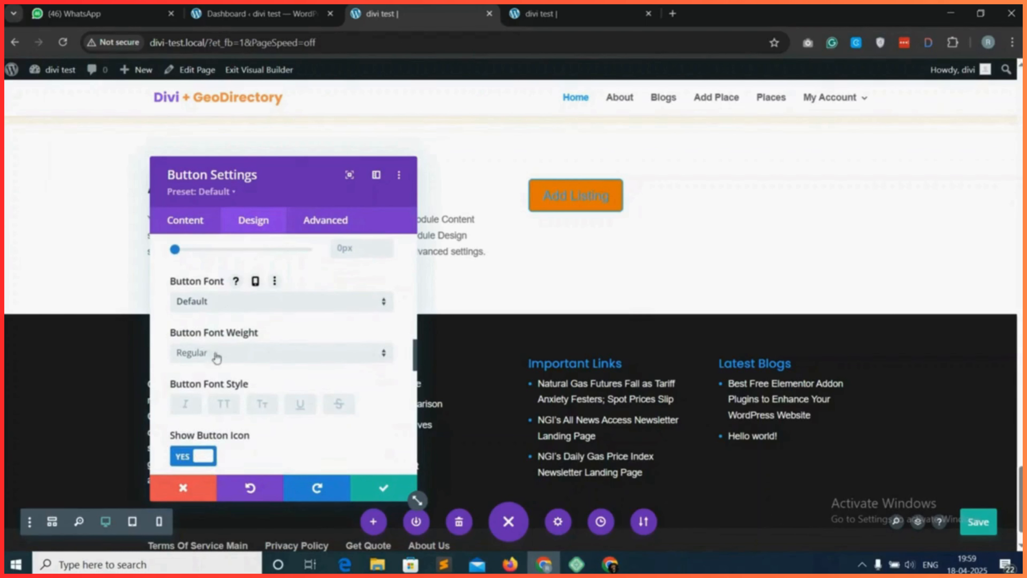
pyautogui.click(230, 356)
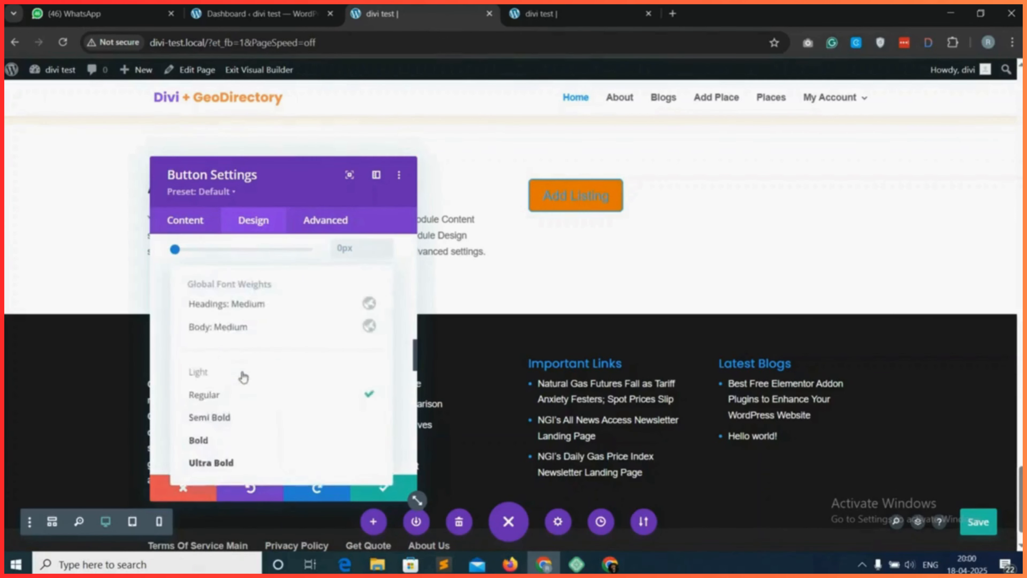
pyautogui.click(258, 416)
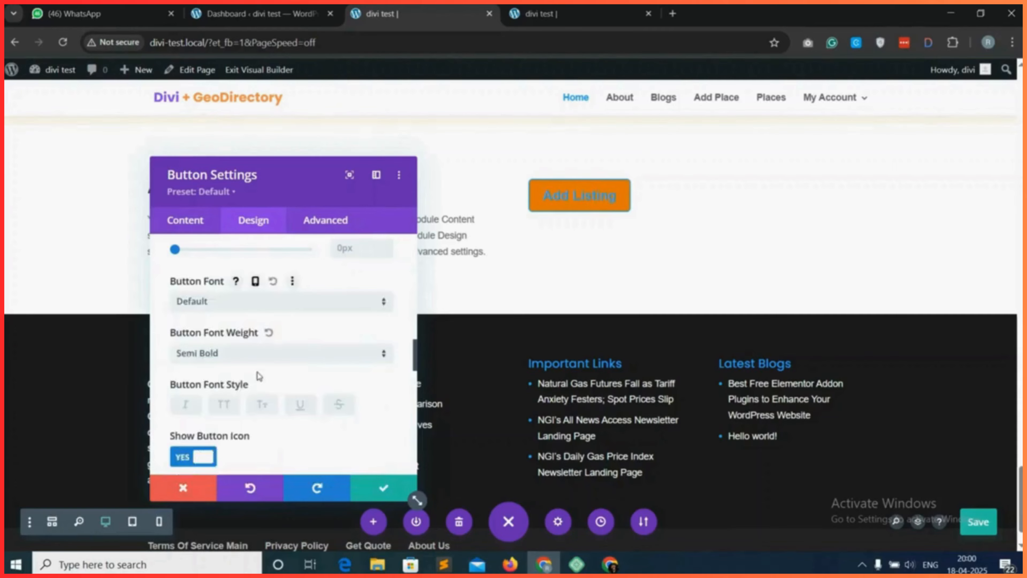
# Choose the right-pointing arrow as the button icon and turn off showing the icon only on hover.
pyautogui.scroll(-1, 263, 386)
pyautogui.scroll(-2, 200, 348)
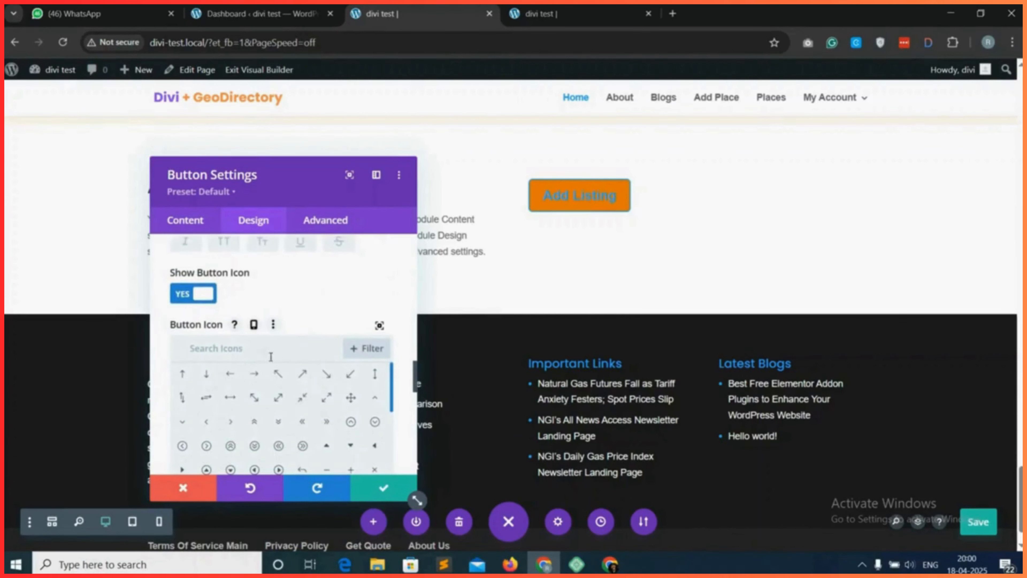
pyautogui.click(261, 375)
pyautogui.scroll(-5, 325, 403)
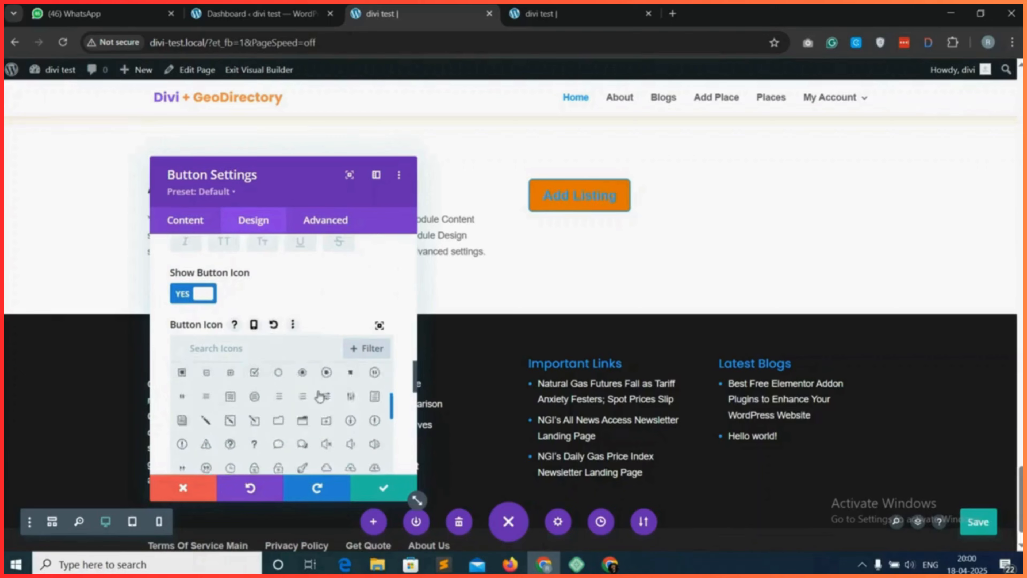
pyautogui.scroll(-3, 344, 324)
pyautogui.scroll(2, 270, 321)
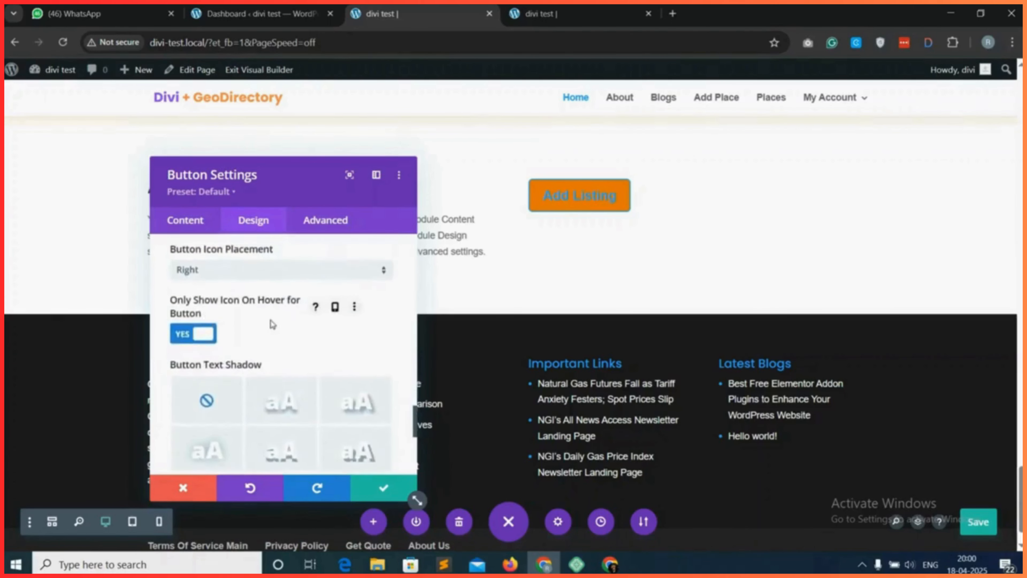
pyautogui.scroll(5, 274, 321)
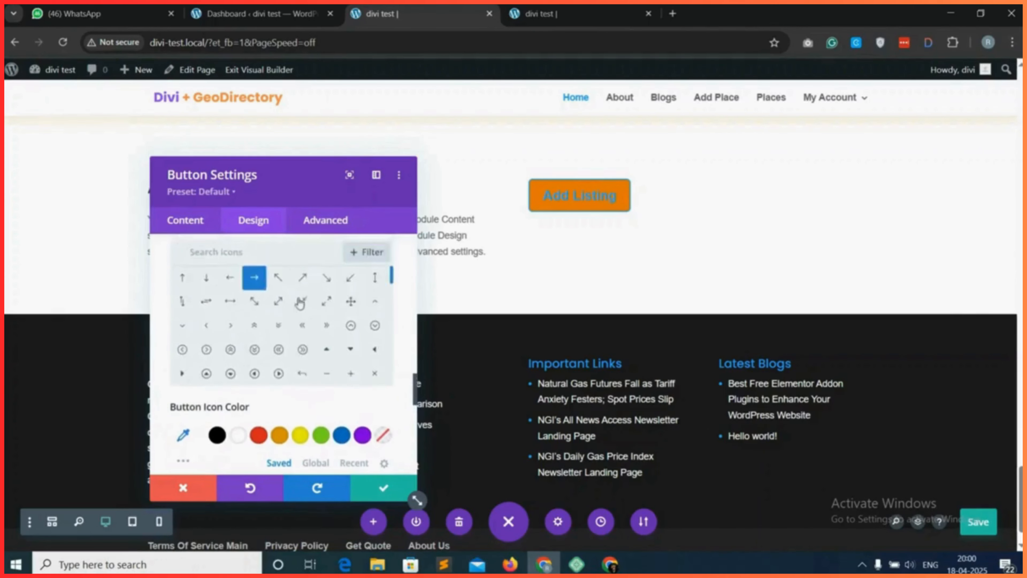
pyautogui.scroll(-8, 282, 317)
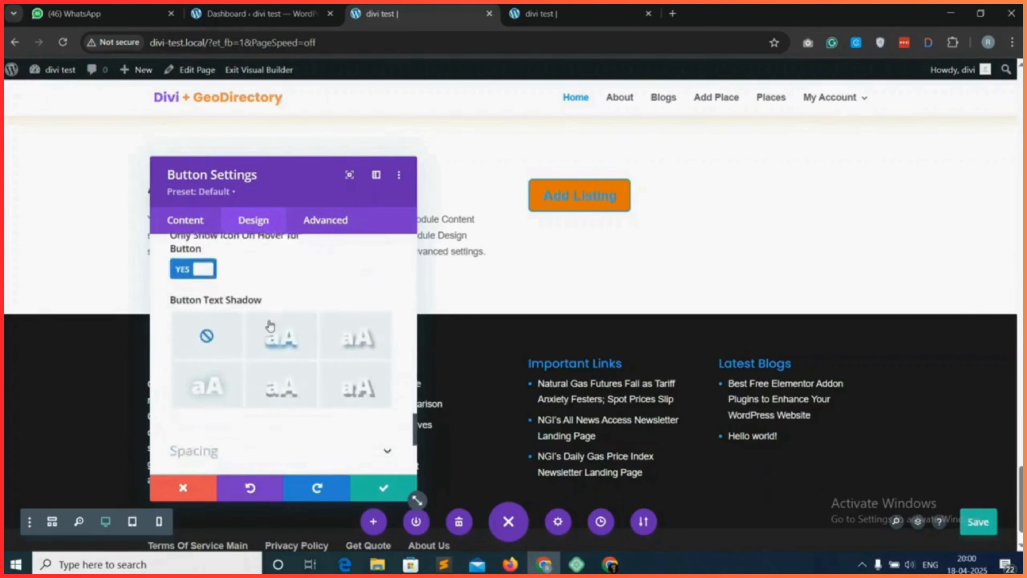
pyautogui.scroll(2, 271, 326)
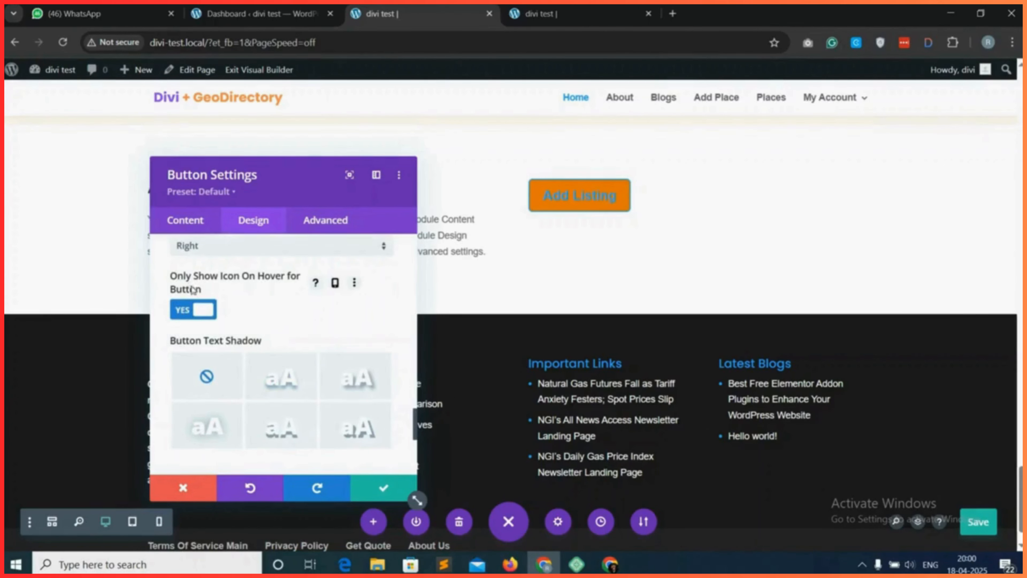
pyautogui.click(199, 313)
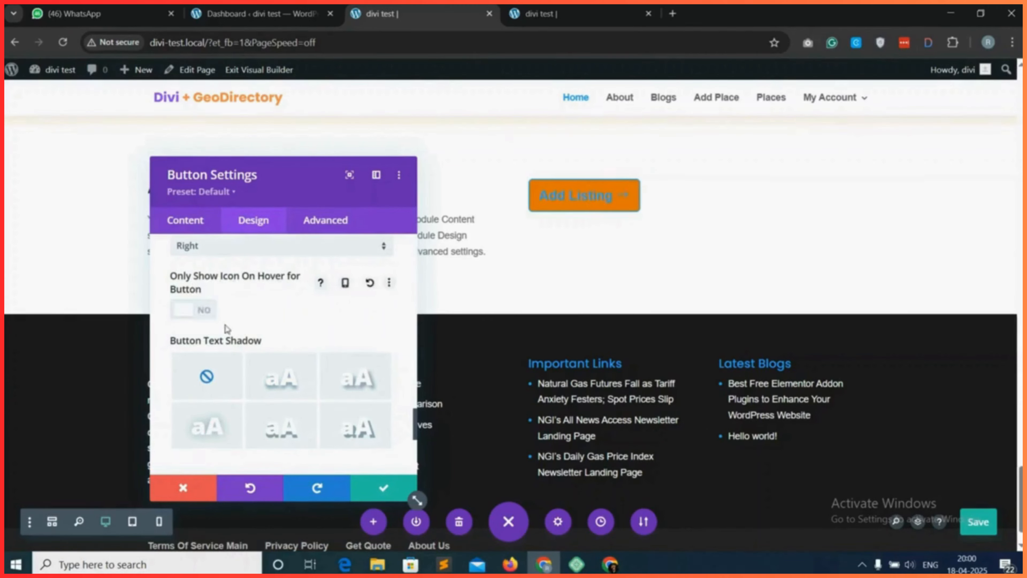
# Set the button's text colour to white (#ffffff).
pyautogui.scroll(-5, 277, 325)
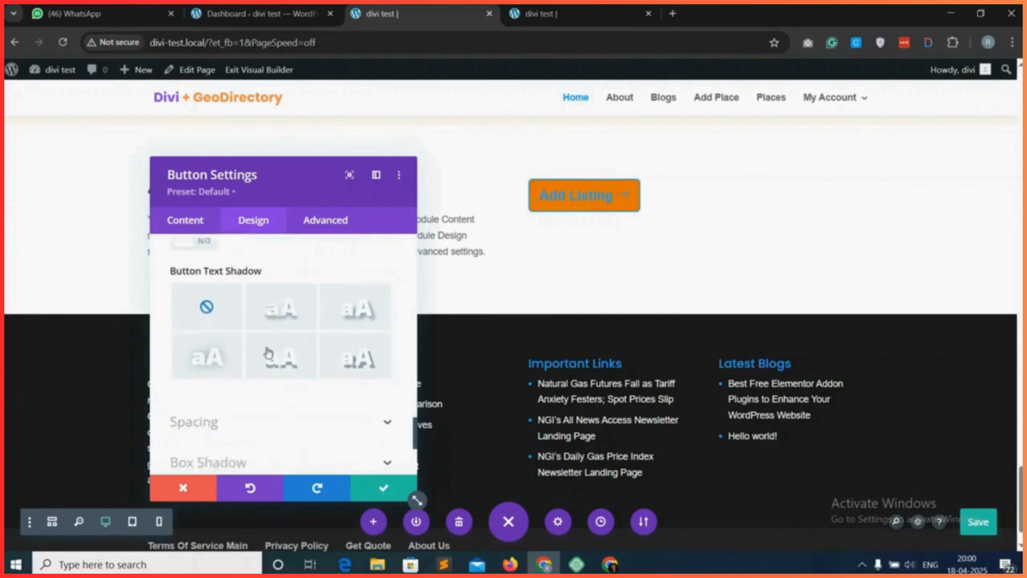
pyautogui.scroll(12, 264, 367)
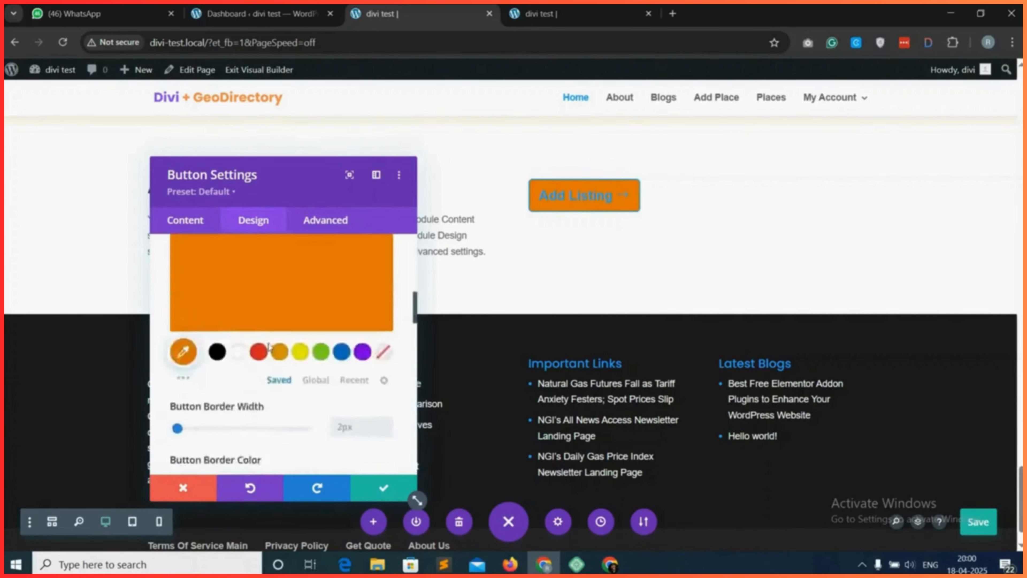
pyautogui.scroll(-1, 245, 372)
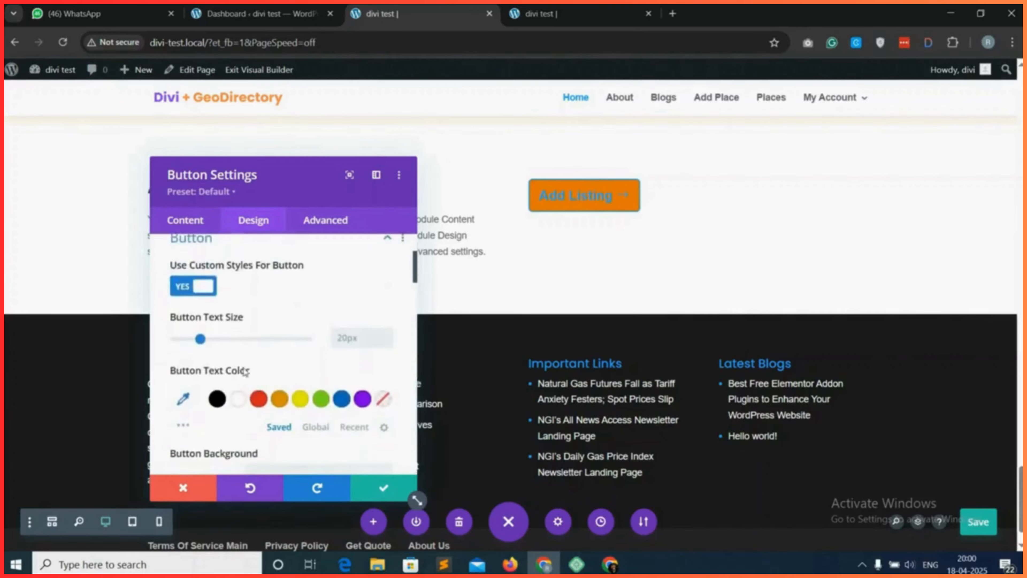
pyautogui.click(239, 399)
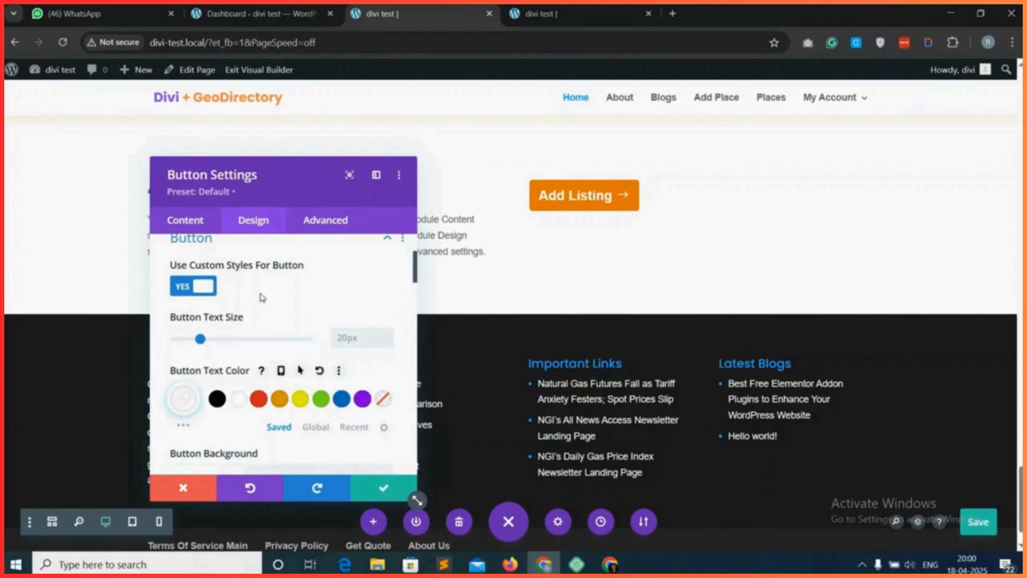
# Align the "Add Listing" button to the right of its column.
pyautogui.scroll(3, 259, 298)
pyautogui.scroll(-5, 264, 300)
pyautogui.scroll(5, 283, 306)
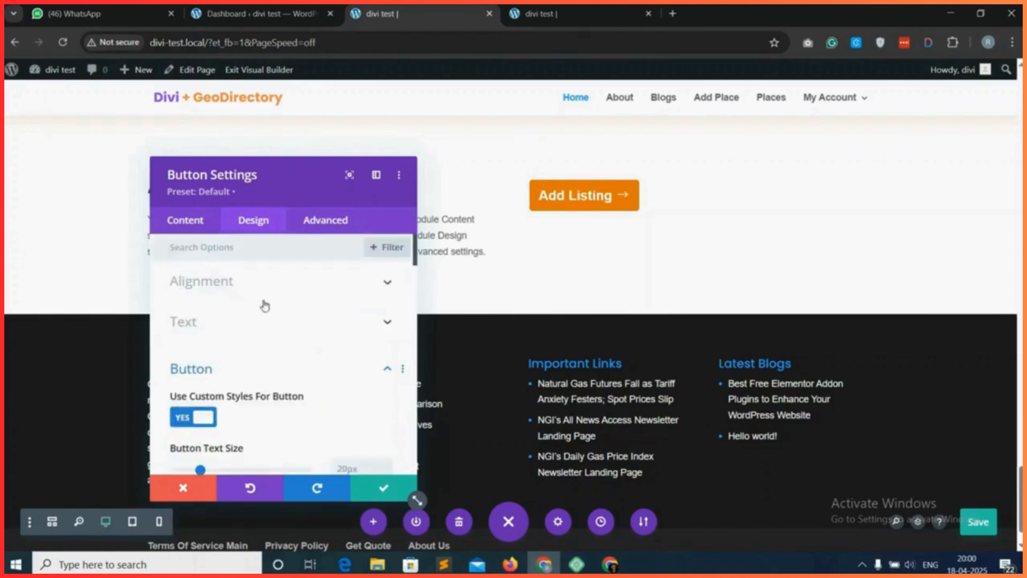
pyautogui.click(294, 285)
pyautogui.click(354, 330)
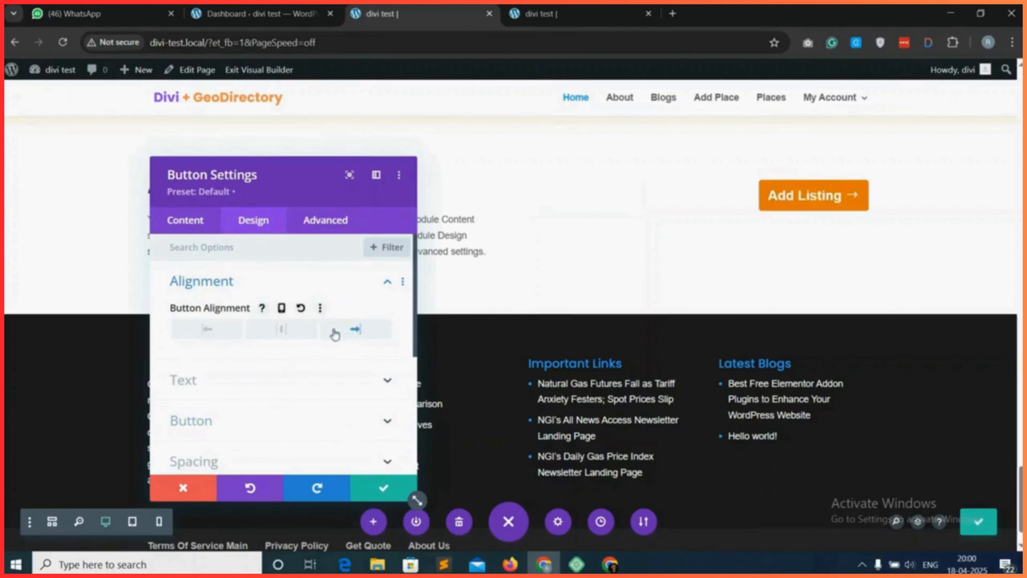
# Set the button's padding to 10px top and bottom, 20px left and 45px right.
pyautogui.scroll(-2, 287, 362)
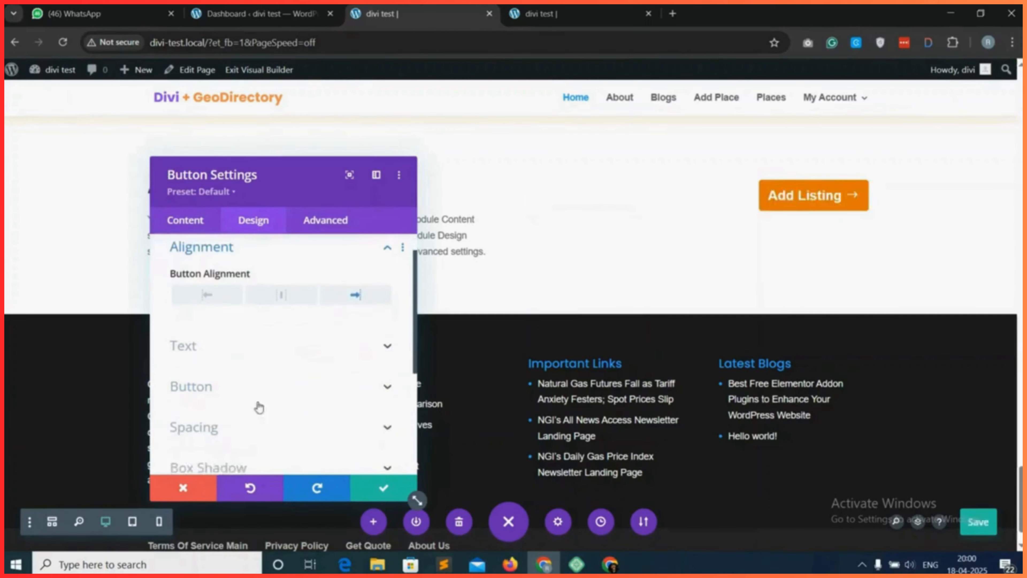
pyautogui.click(278, 418)
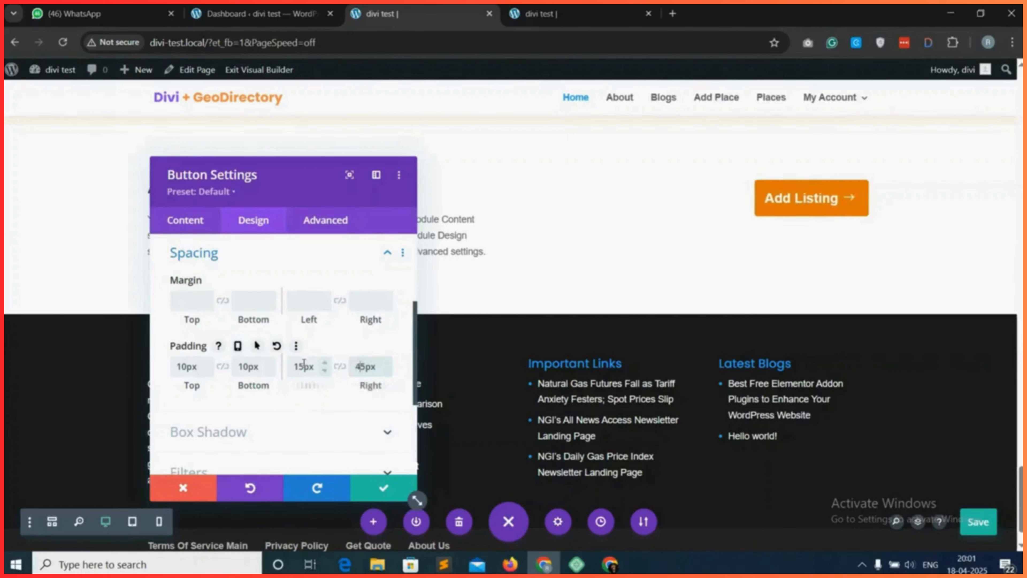
pyautogui.moveTo(304, 366); pyautogui.dragTo(292, 365)
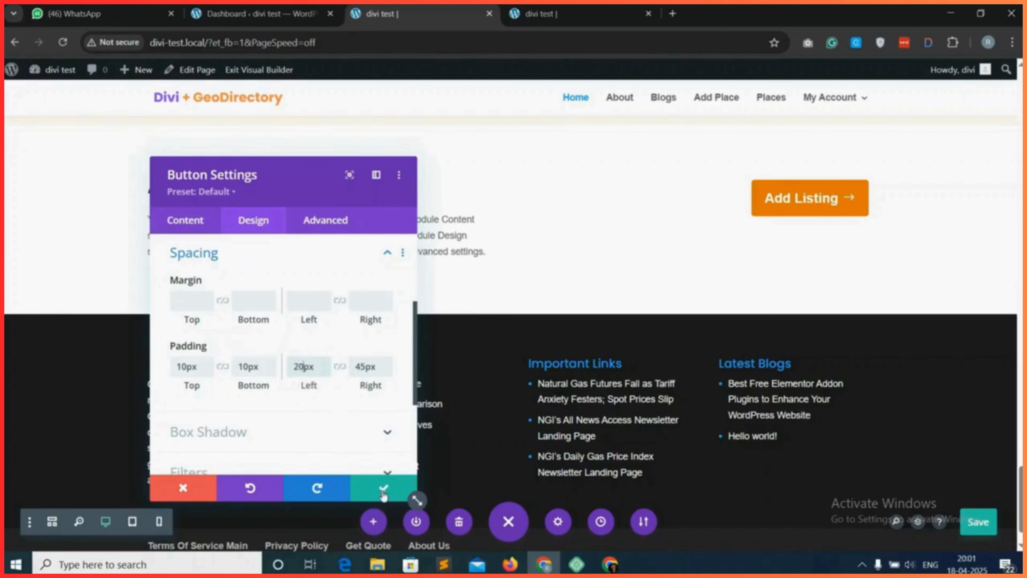
# Turn on Equalize Column Heights in the sizing options of the "Add Listing Today" row.
pyautogui.click(383, 488)
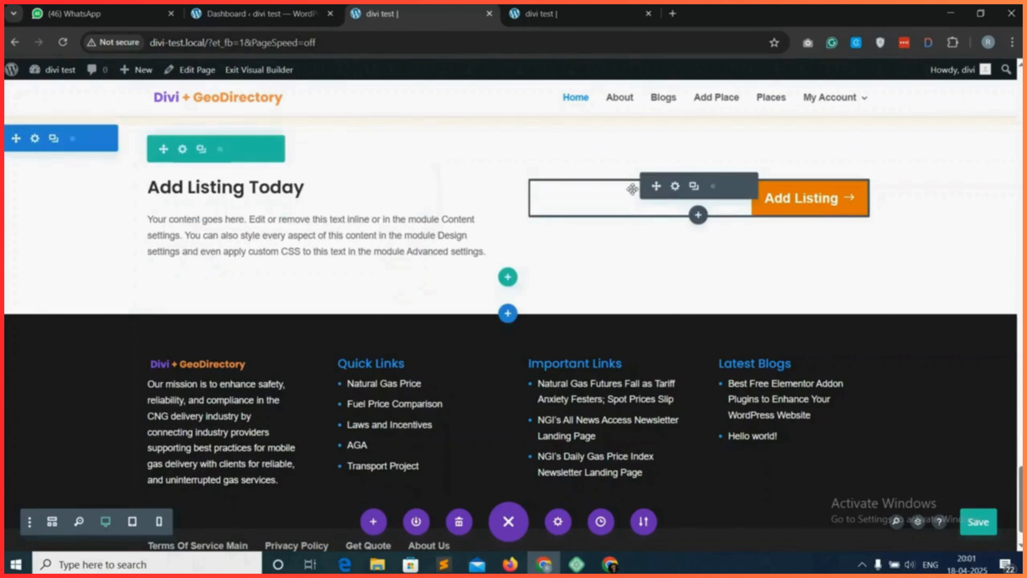
pyautogui.click(183, 149)
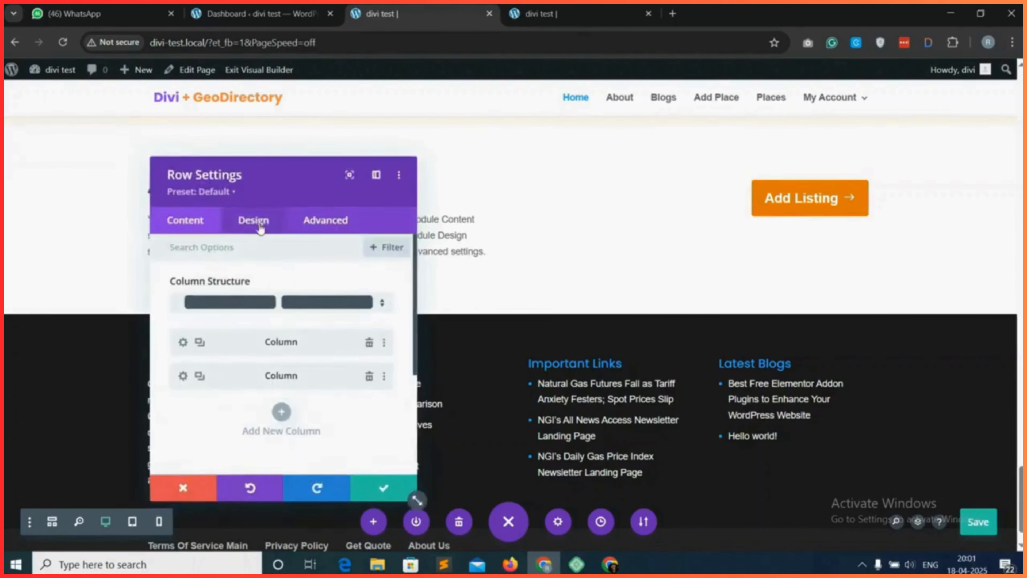
pyautogui.click(252, 220)
pyautogui.click(252, 289)
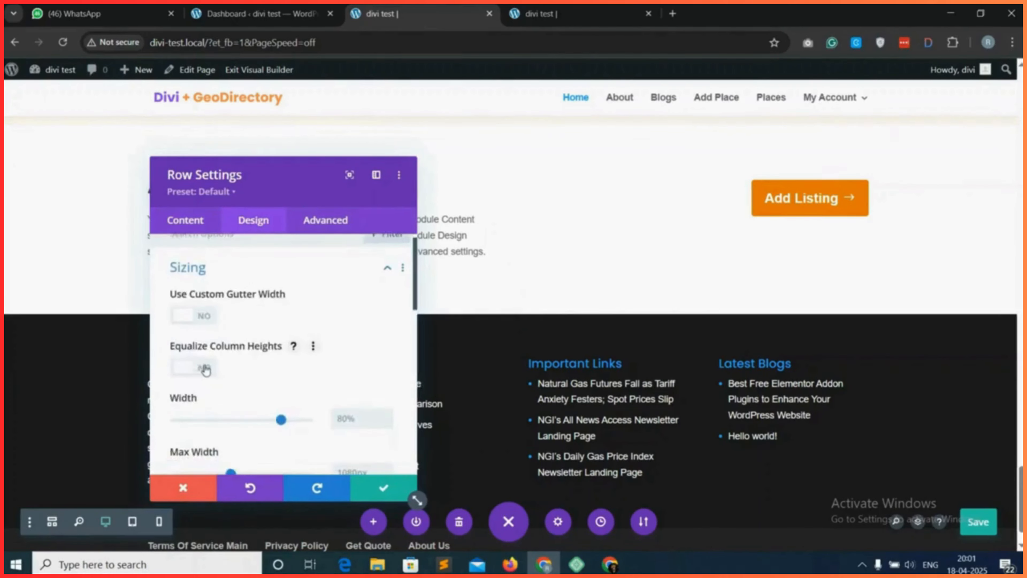
pyautogui.click(200, 368)
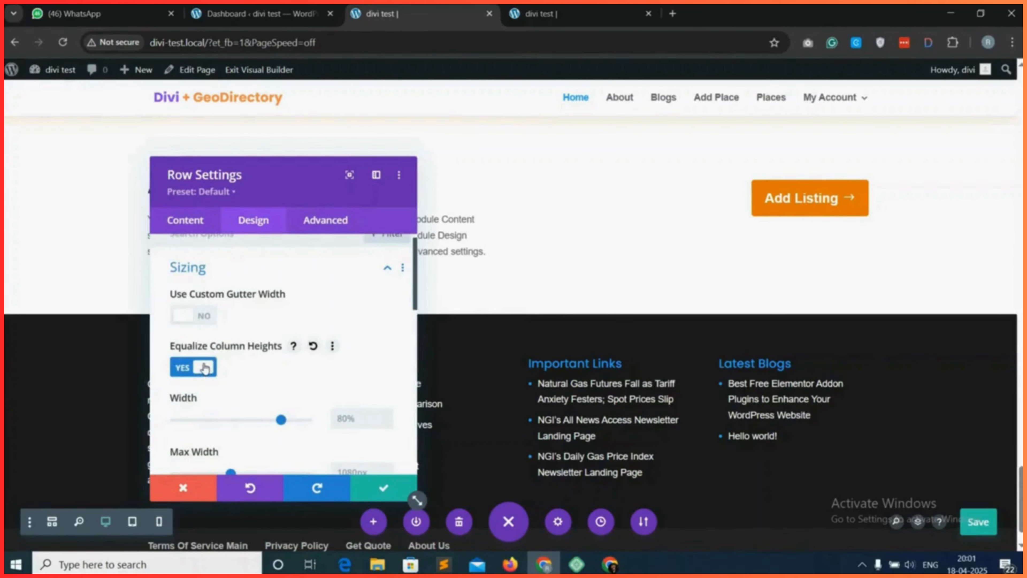
pyautogui.click(364, 485)
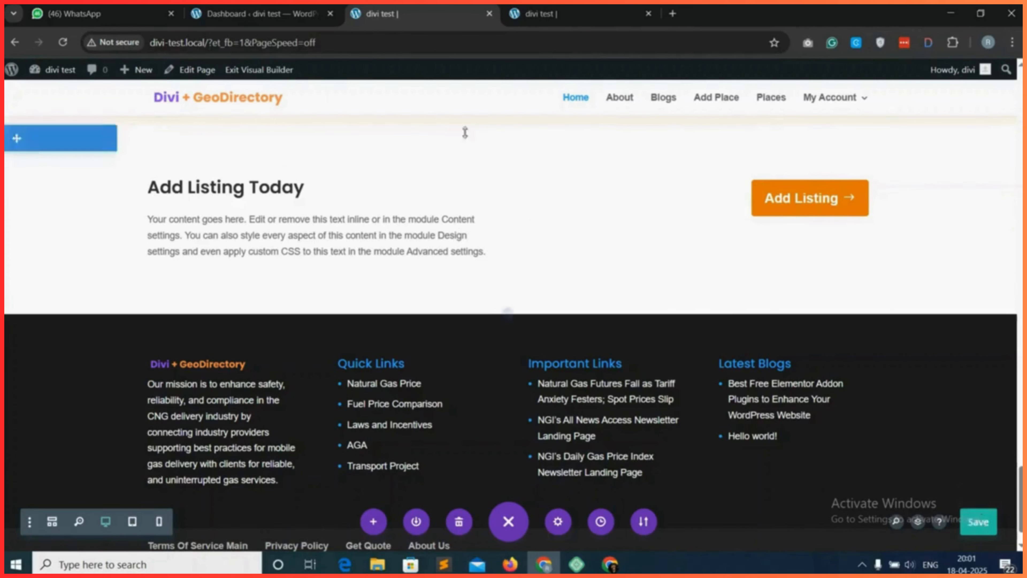
# Reload the live home page and check the layout of the "Add Listing Today" section.
pyautogui.click(558, 14)
pyautogui.click(62, 47)
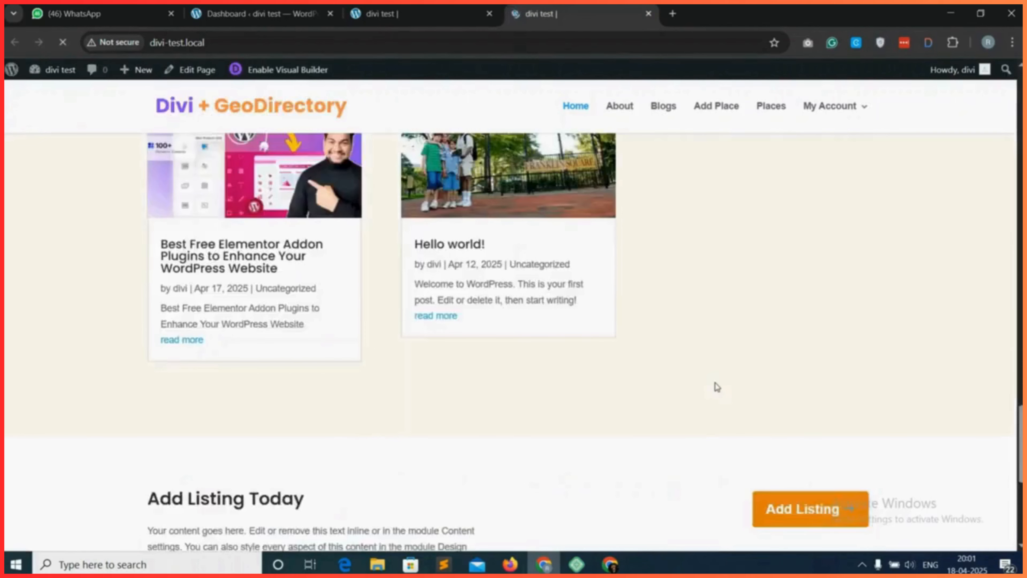
pyautogui.scroll(-4, 715, 385)
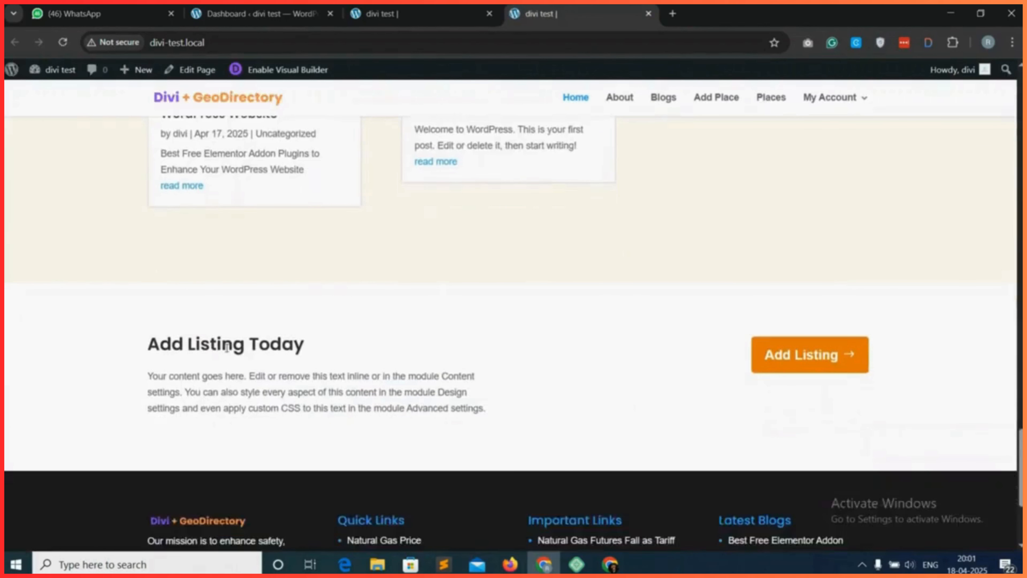
pyautogui.moveTo(155, 349); pyautogui.dragTo(305, 346)
pyautogui.click(529, 345)
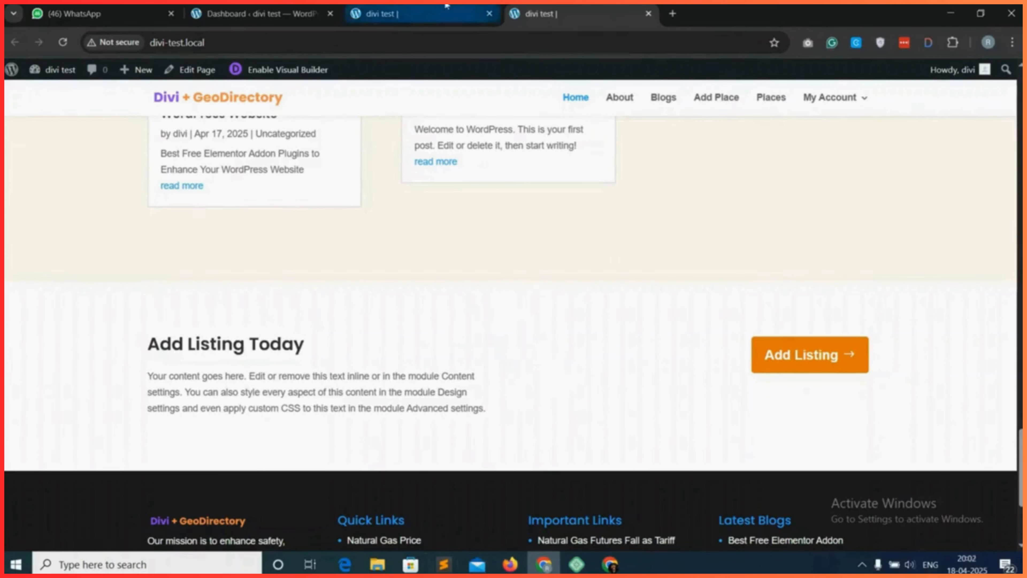
# Set the background colour of the "Add Listing Today" section to blue (#0c71c3).
pyautogui.click(445, 14)
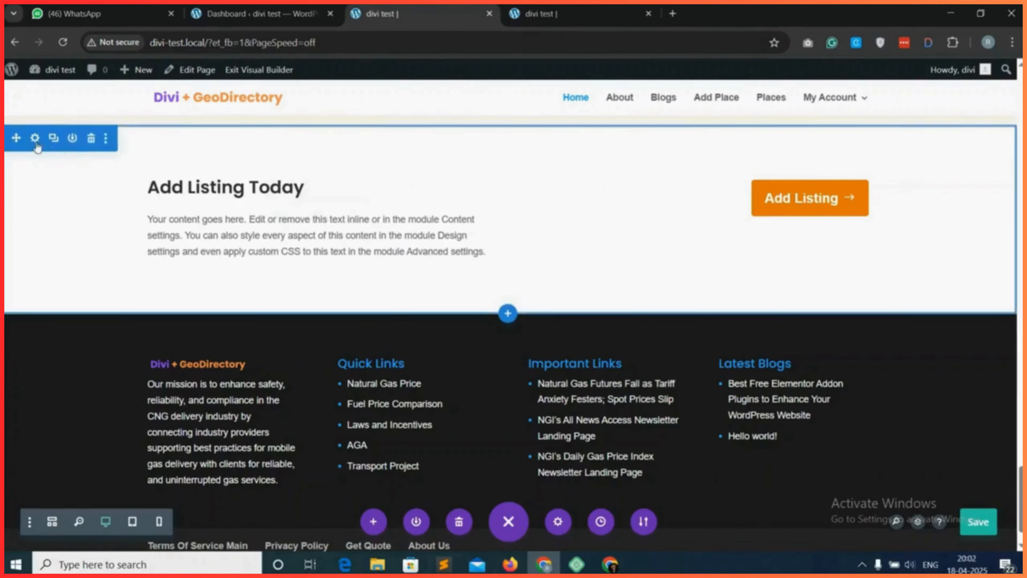
pyautogui.click(35, 138)
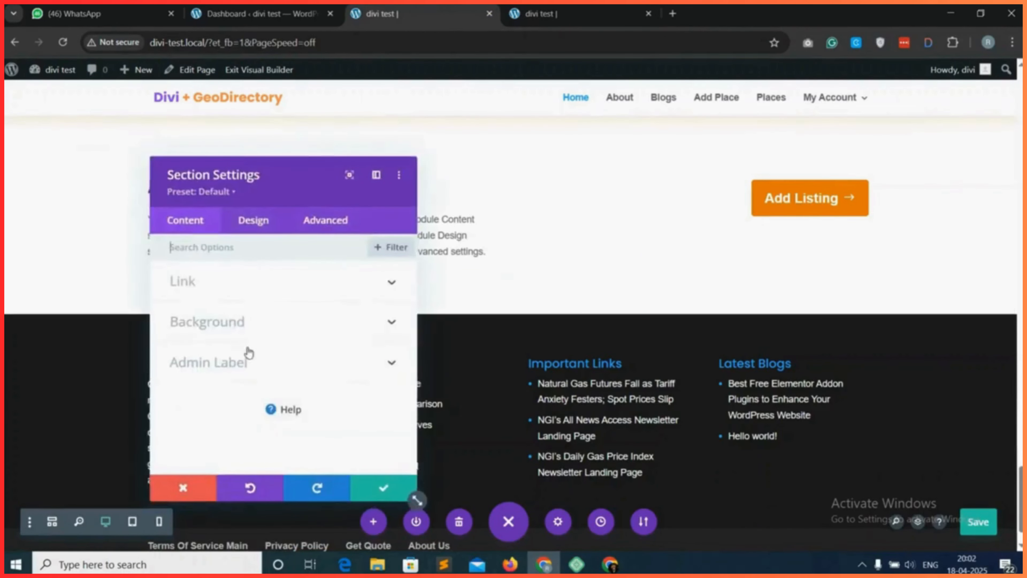
pyautogui.click(291, 323)
pyautogui.scroll(-2, 283, 384)
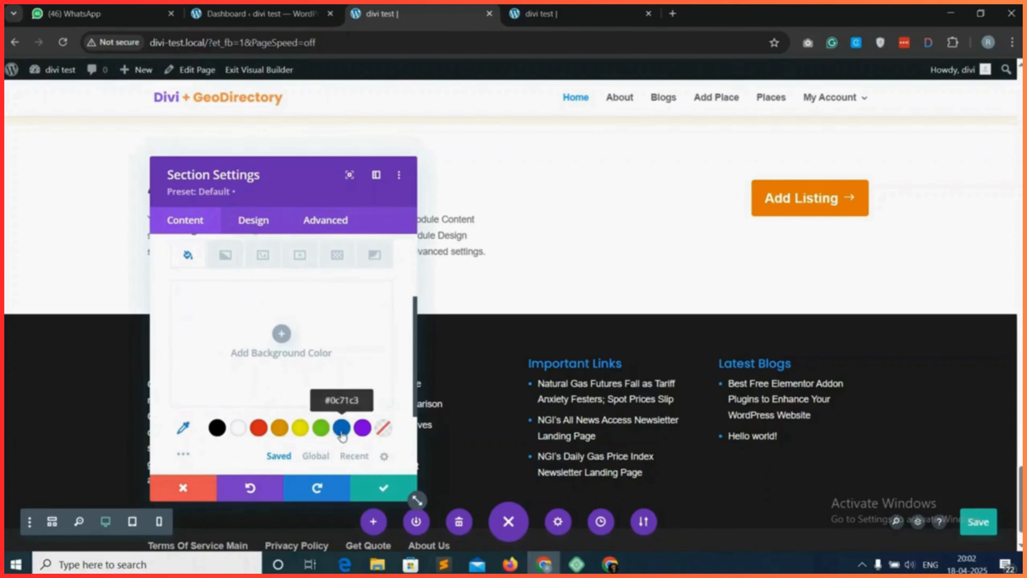
pyautogui.click(342, 434)
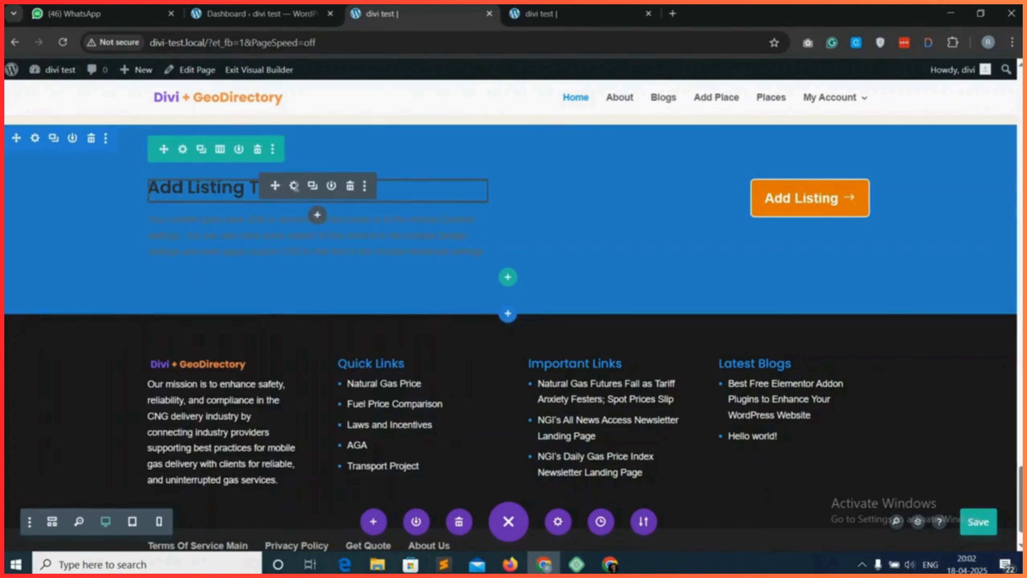
# Set the "Add Listing Today" heading's text colour to white and its text size to 36px.
pyautogui.click(294, 185)
pyautogui.click(254, 219)
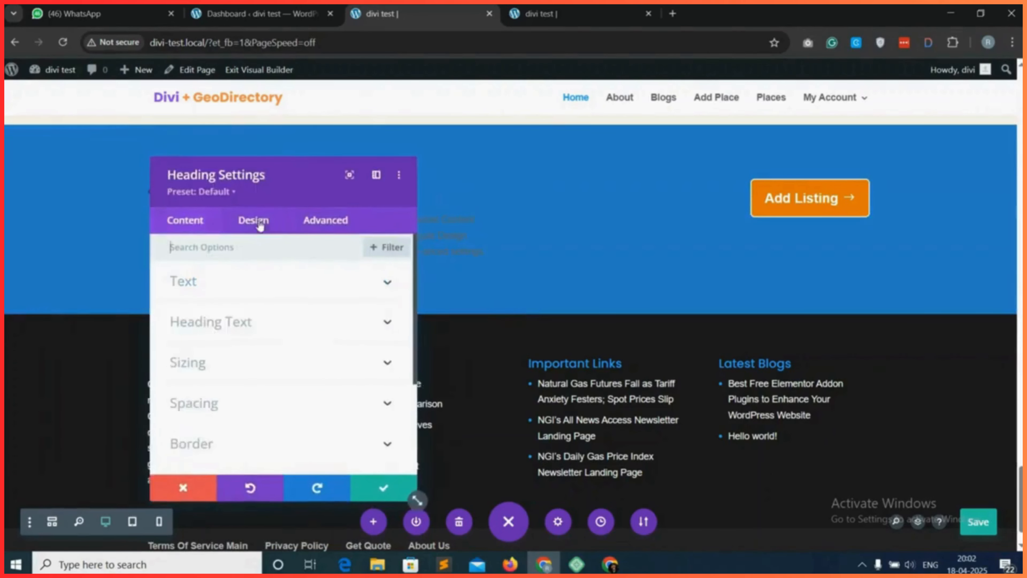
pyautogui.click(260, 288)
pyautogui.scroll(-4, 247, 356)
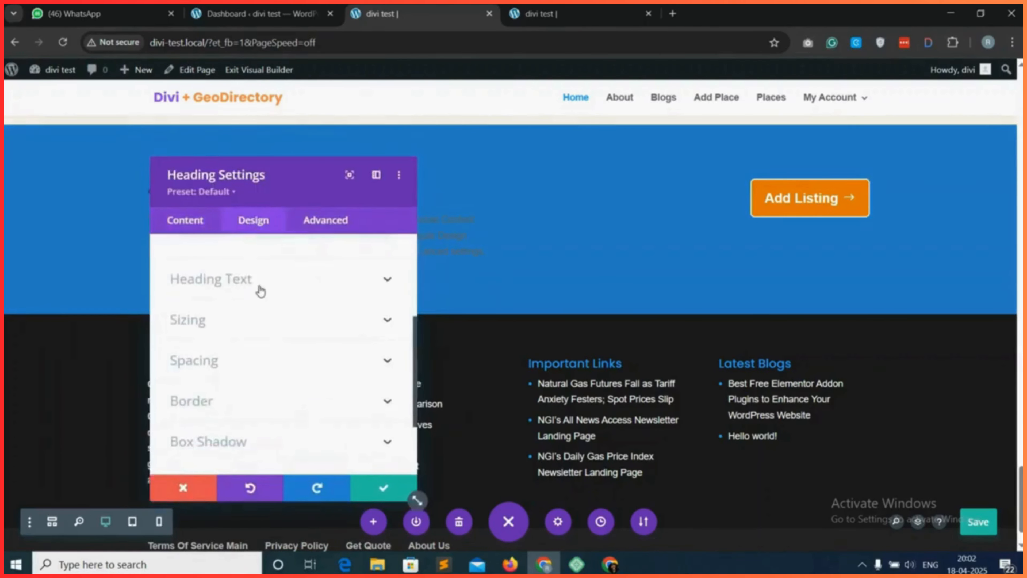
pyautogui.click(260, 290)
pyautogui.scroll(-5, 252, 344)
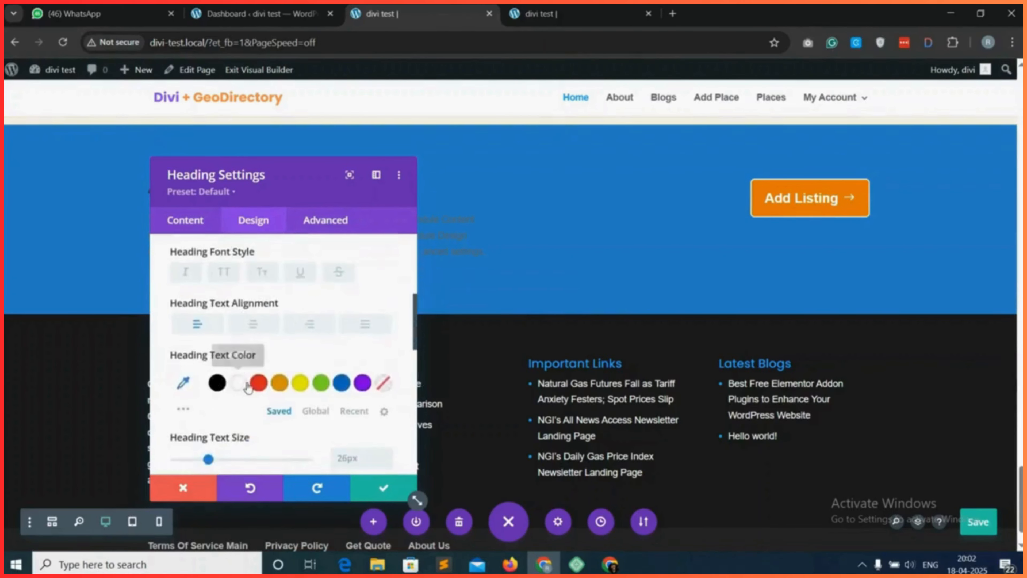
pyautogui.click(239, 382)
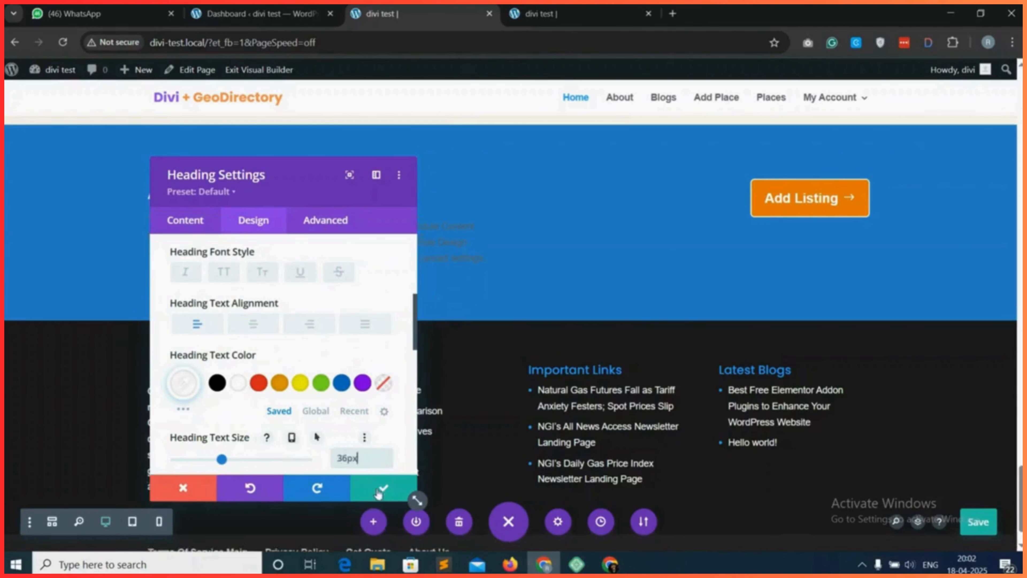
# Set the text colour of the paragraph below the "Add Listing Today" heading to white.
pyautogui.moveTo(254, 237)
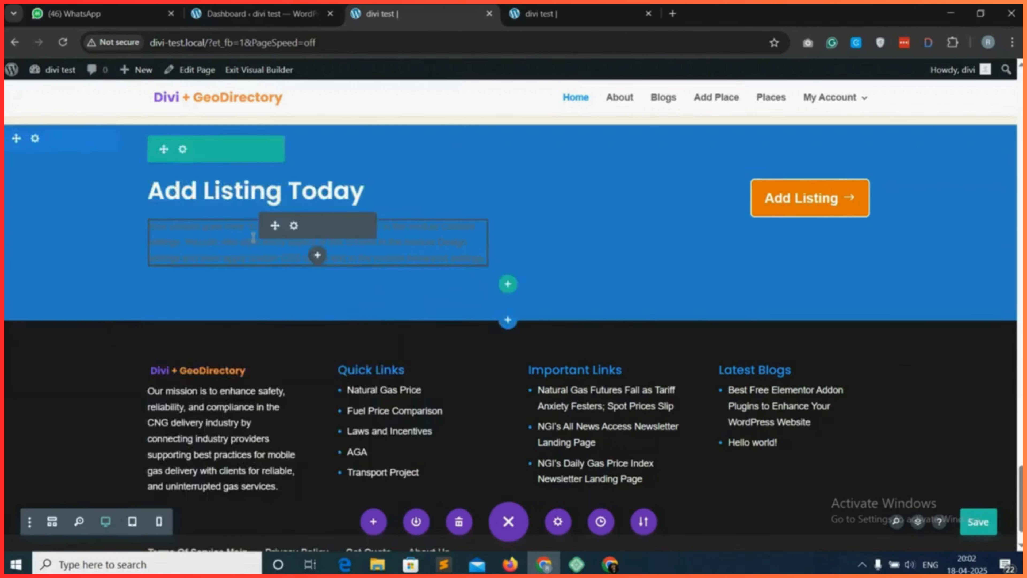
pyautogui.click(293, 228)
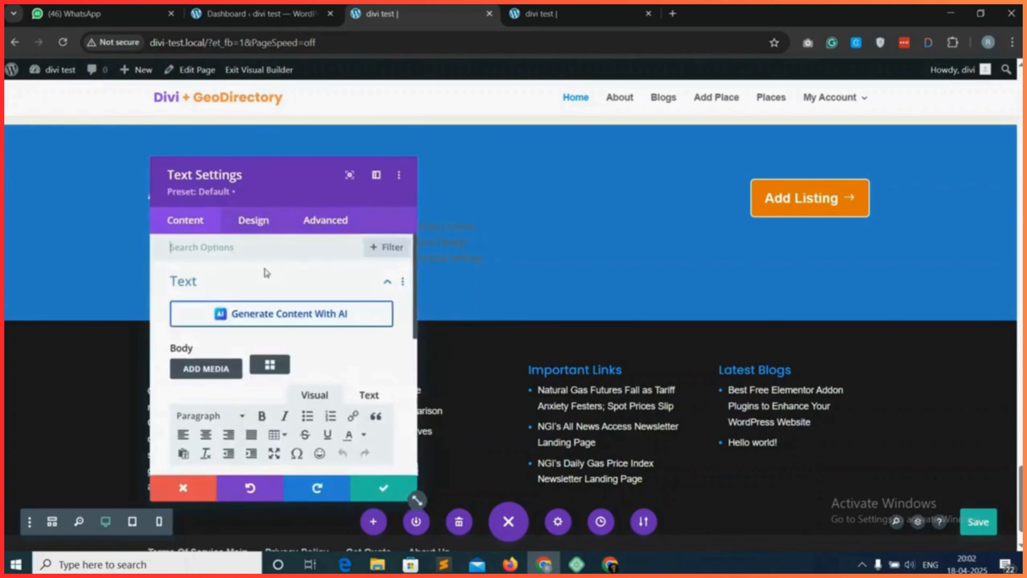
pyautogui.click(254, 221)
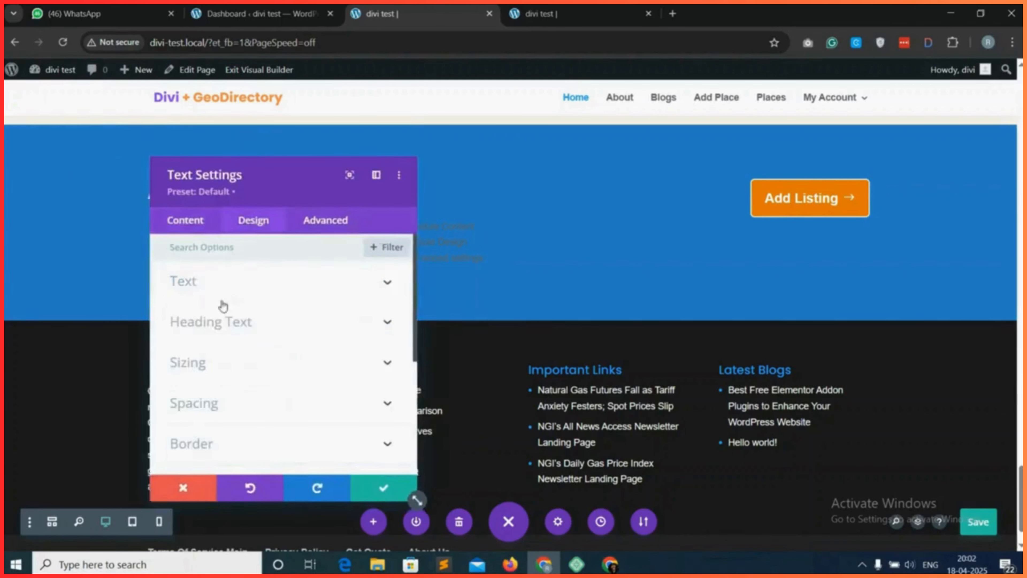
pyautogui.click(232, 285)
pyautogui.scroll(-4, 267, 357)
pyautogui.click(241, 366)
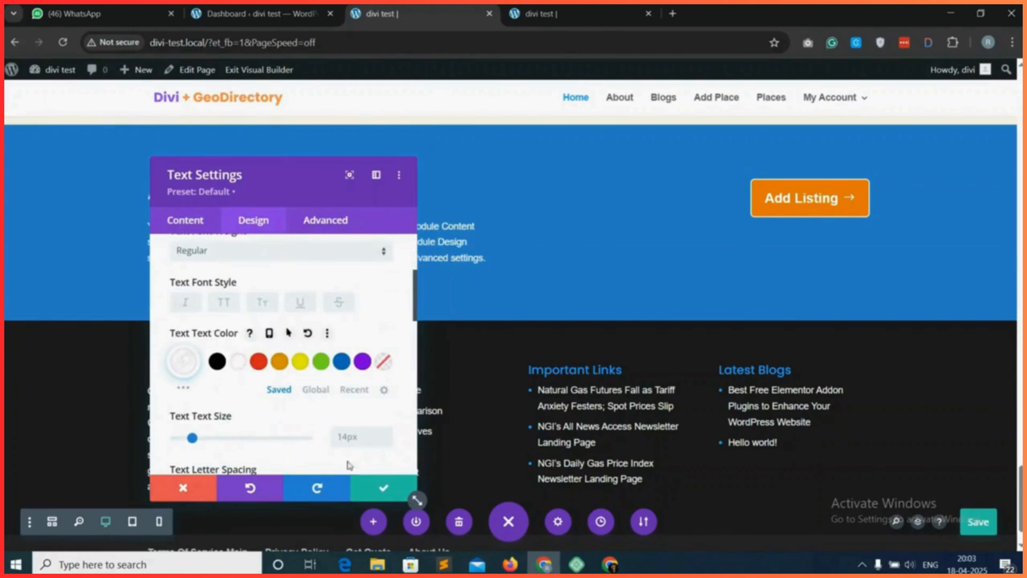
pyautogui.click(373, 490)
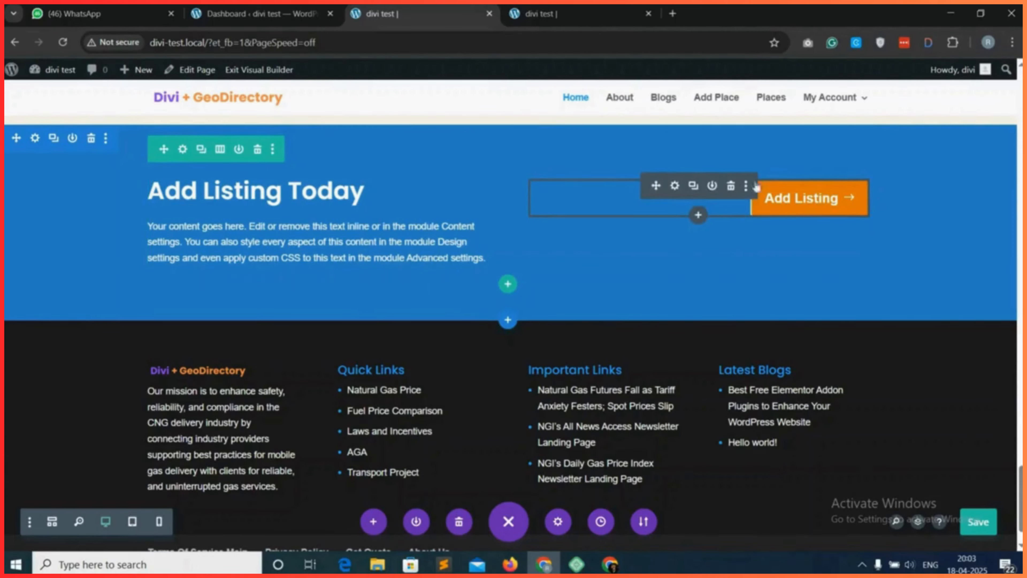
# Set the "Add Listing" button's top margin to 30px and save the page.
pyautogui.moveTo(785, 199); pyautogui.dragTo(785, 201)
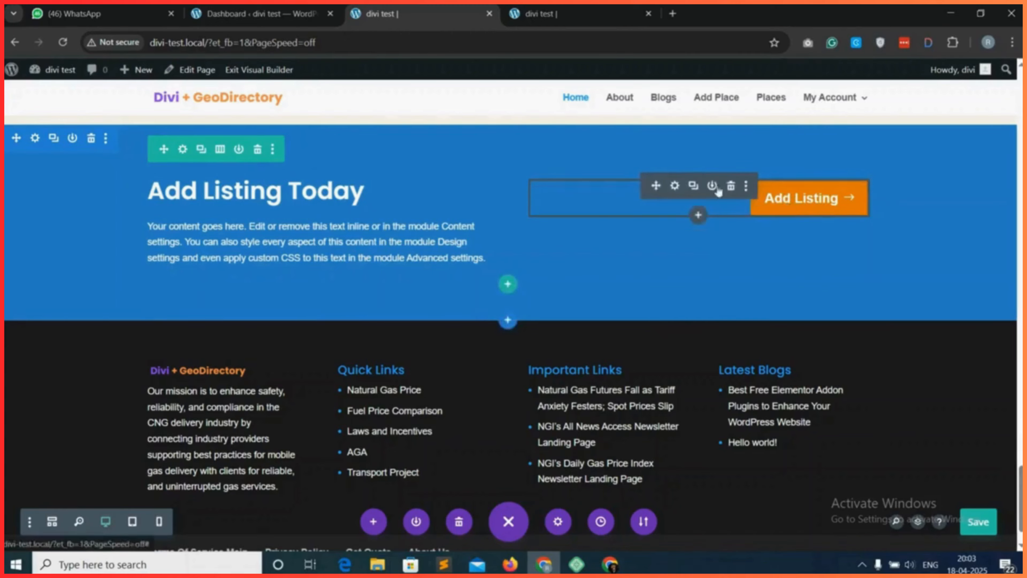
pyautogui.click(675, 186)
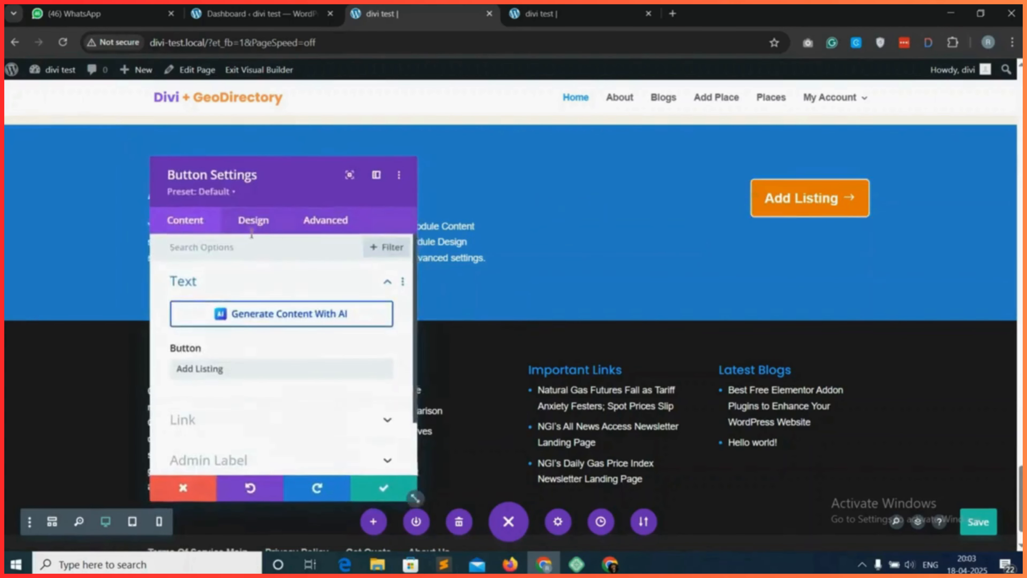
pyautogui.click(254, 220)
pyautogui.scroll(-1, 259, 382)
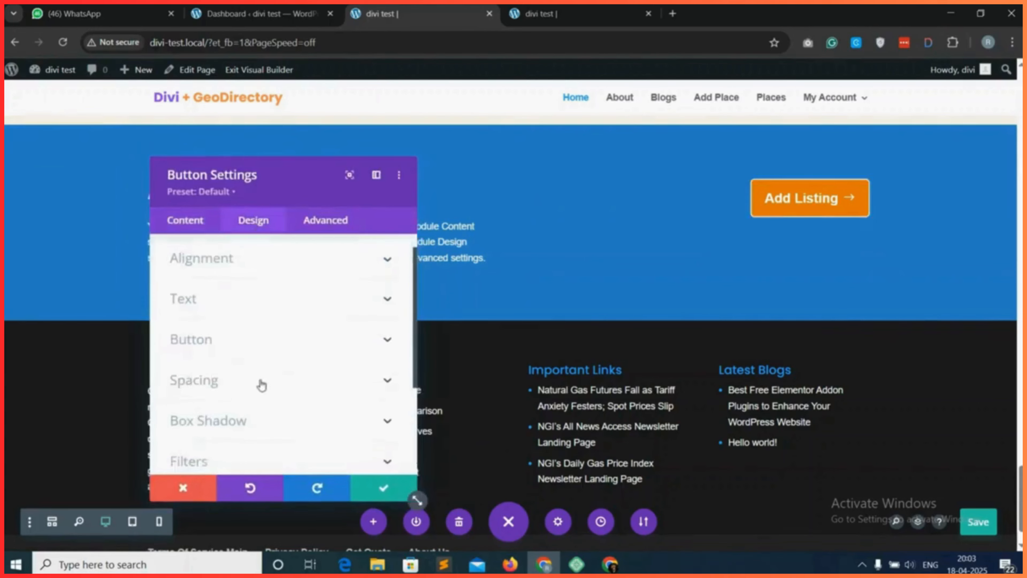
pyautogui.click(259, 382)
pyautogui.click(182, 303)
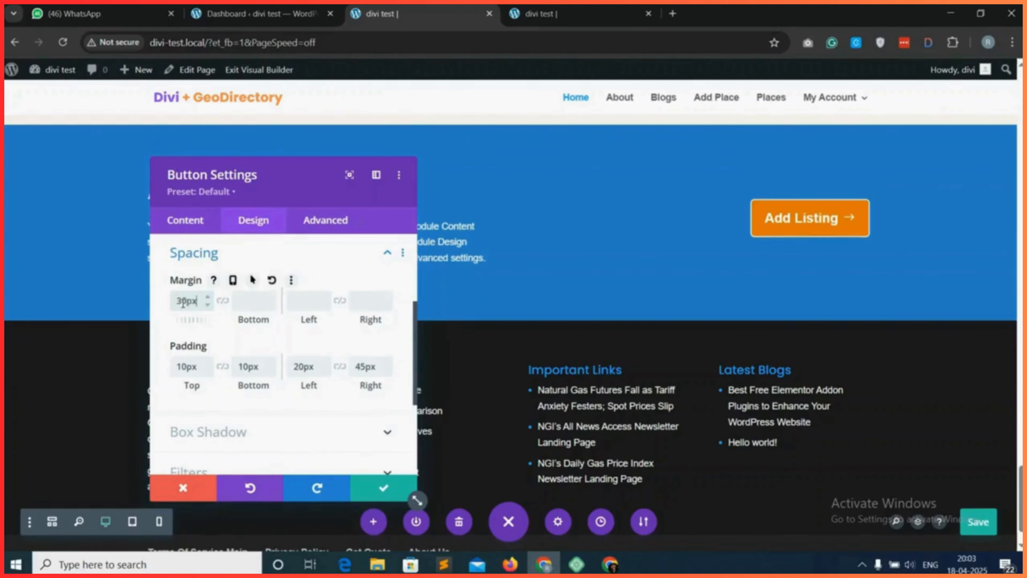
pyautogui.click(383, 488)
pyautogui.click(977, 527)
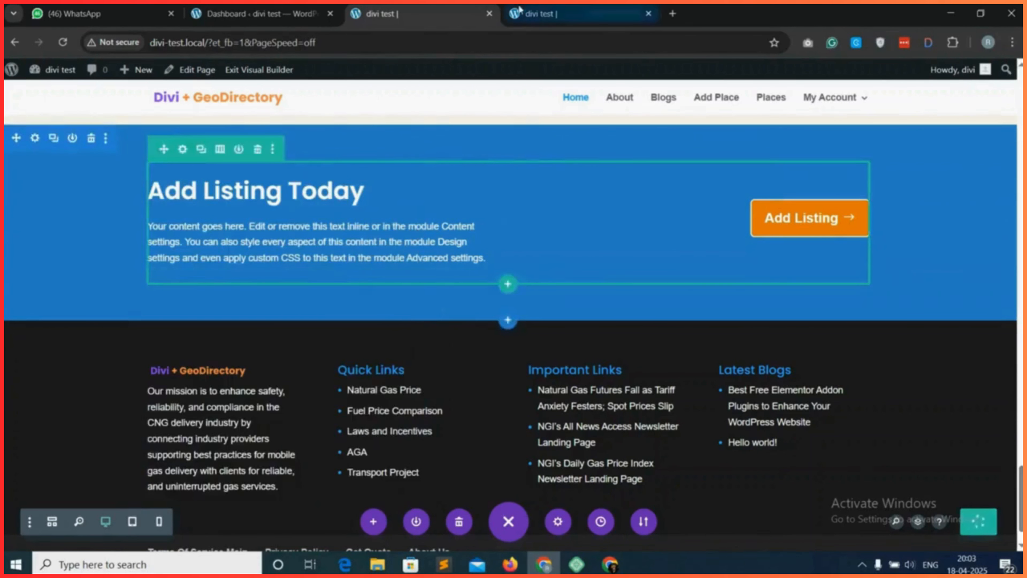
# Reload the live home page and check the blue "Add Listing Today" section's heading, text and button.
pyautogui.click(533, 17)
pyautogui.click(63, 42)
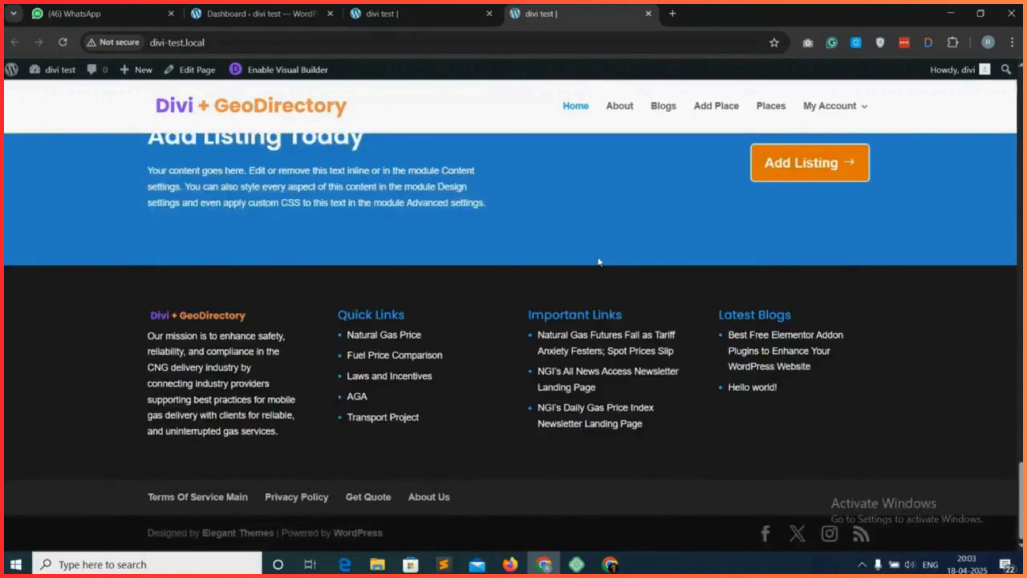
pyautogui.scroll(3, 647, 285)
pyautogui.scroll(-1, 650, 382)
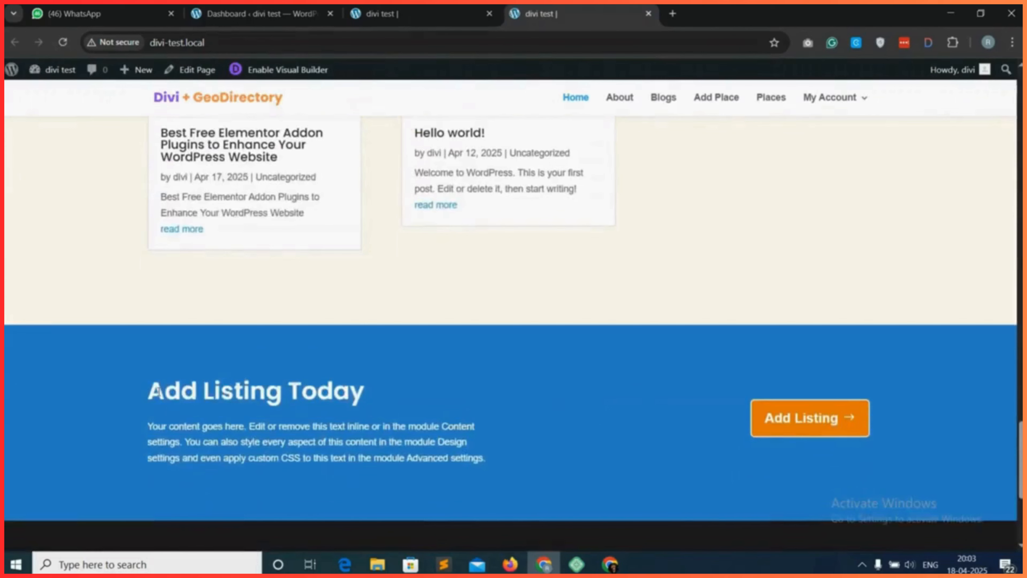
pyautogui.moveTo(159, 391); pyautogui.dragTo(476, 398)
pyautogui.click(576, 398)
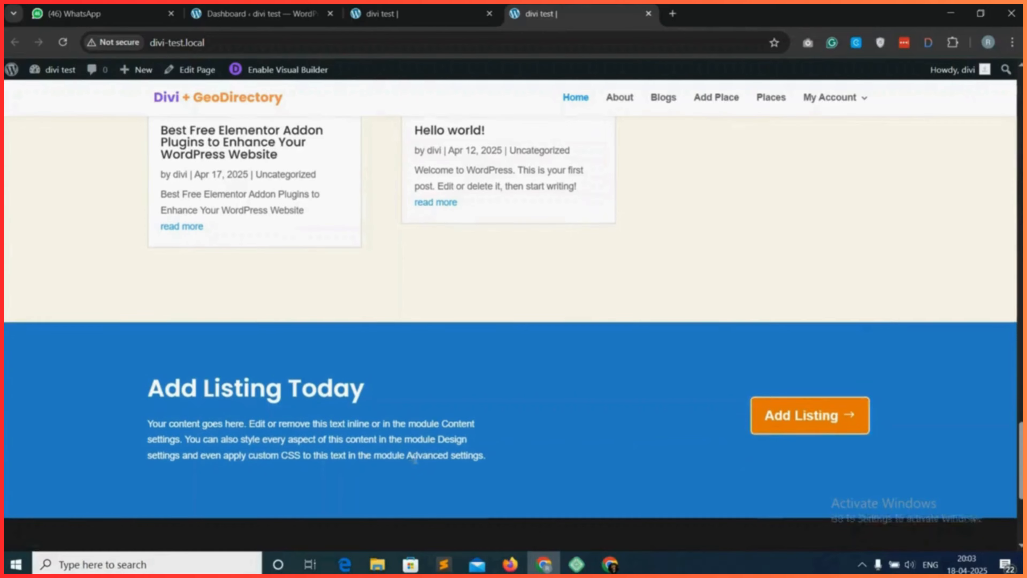
pyautogui.scroll(-2, 415, 458)
pyautogui.scroll(-3, 437, 450)
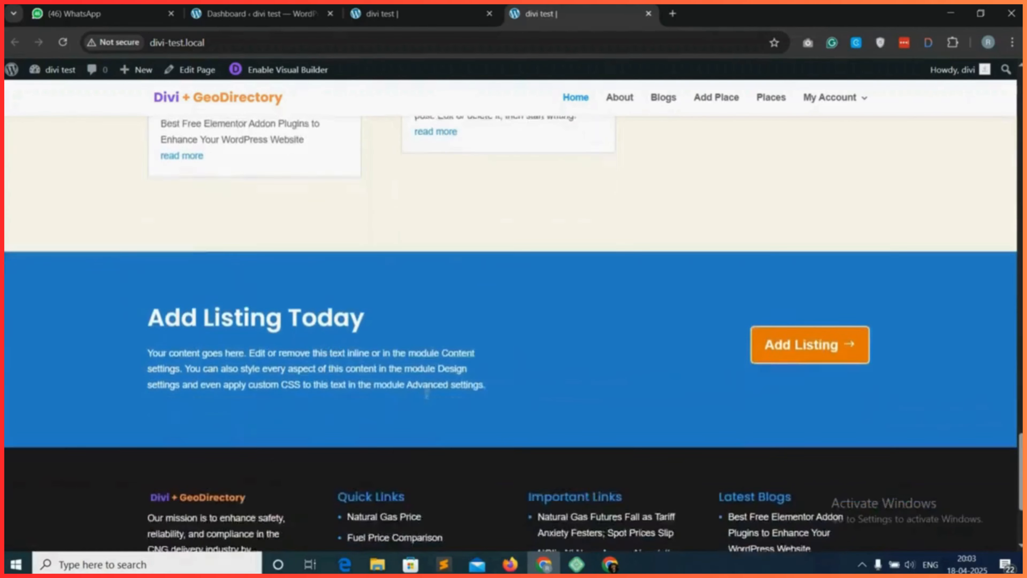
# Review the live home page from the hero search through the categories and listings to the Explore map section.
pyautogui.scroll(2, 522, 382)
pyautogui.scroll(15, 522, 383)
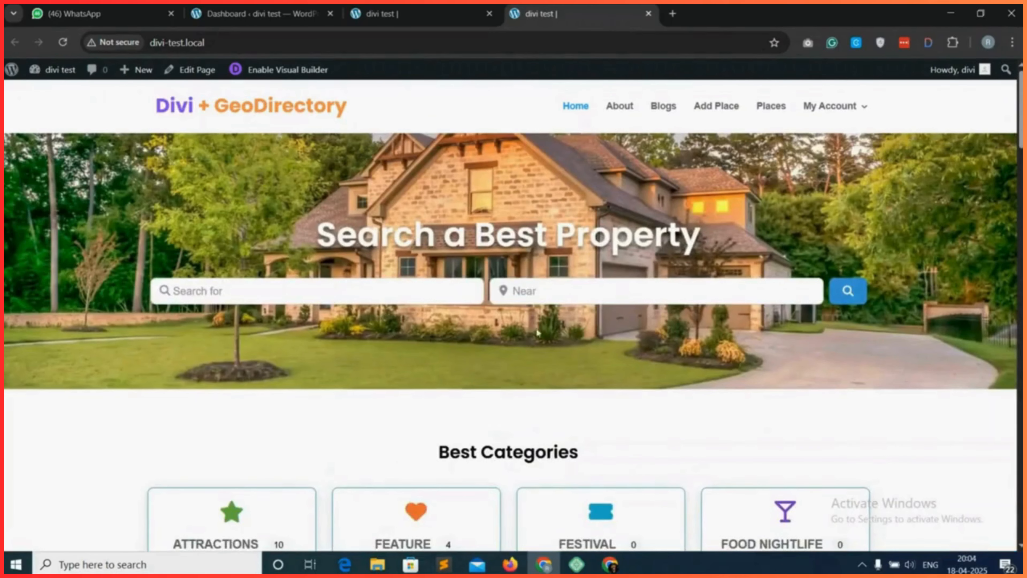
pyautogui.scroll(-5, 486, 338)
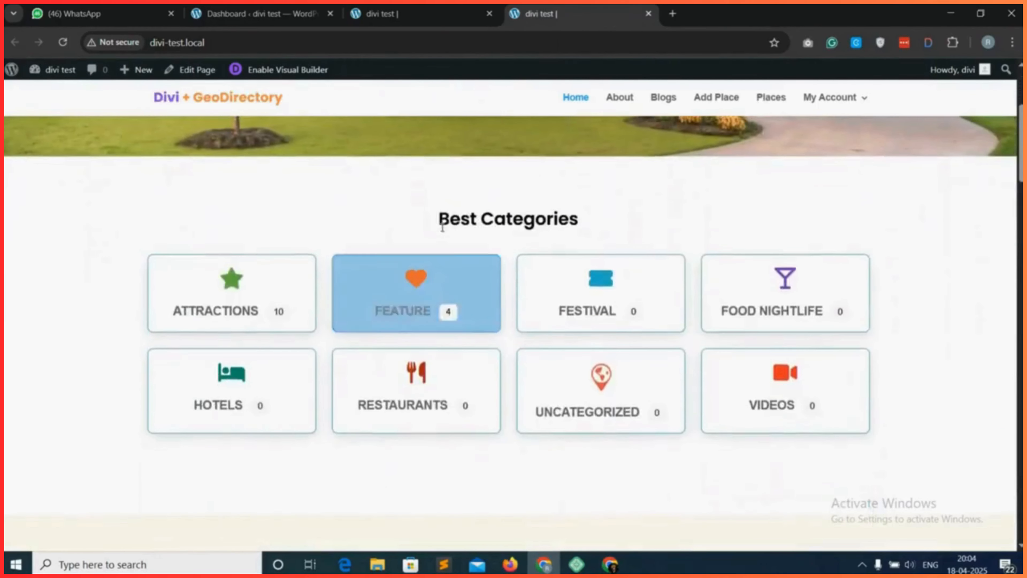
pyautogui.moveTo(440, 226); pyautogui.dragTo(630, 231)
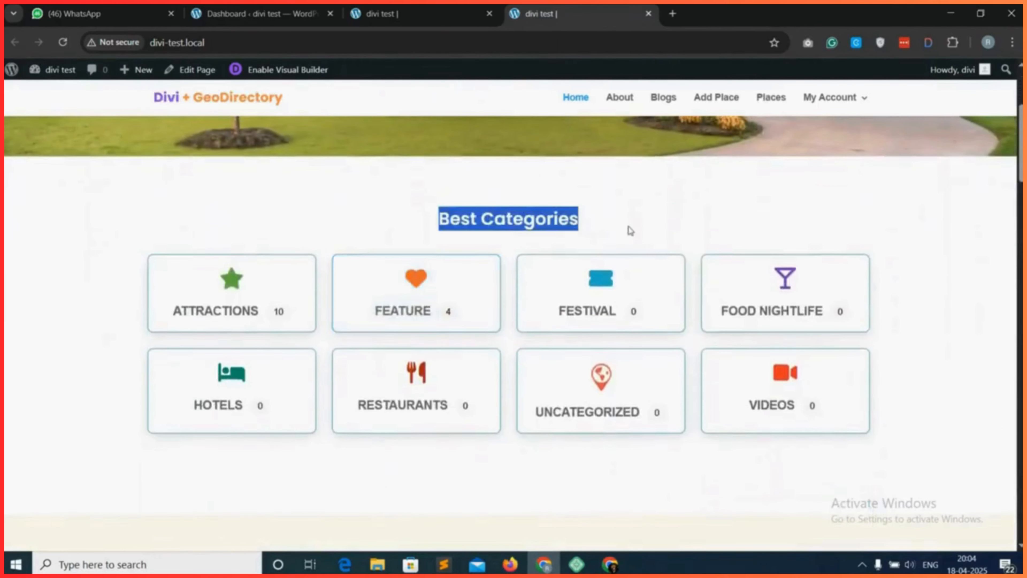
pyautogui.click(630, 231)
pyautogui.scroll(-5, 502, 318)
pyautogui.moveTo(453, 229); pyautogui.dragTo(573, 231)
pyautogui.scroll(-10, 573, 230)
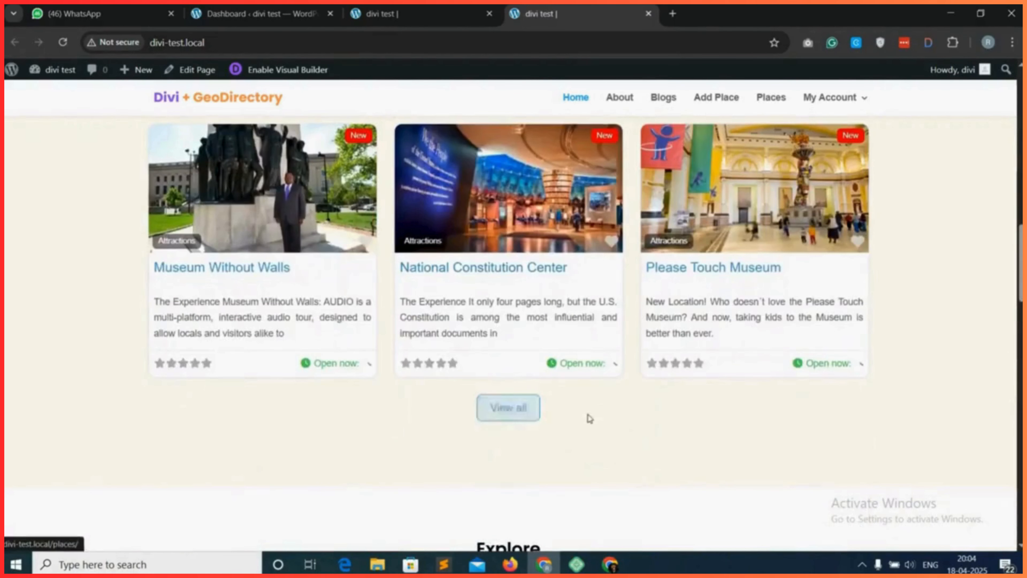
pyautogui.scroll(-6, 586, 417)
pyautogui.scroll(-3, 477, 269)
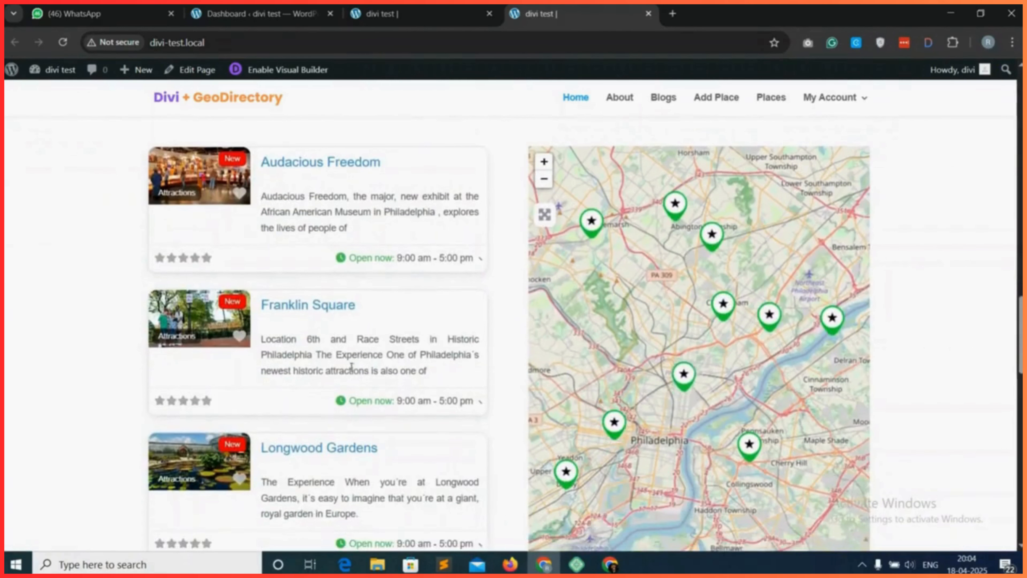
# Test the Explore map on the live home page by panning it and zooming in and back out.
pyautogui.scroll(-1, 700, 372)
pyautogui.moveTo(625, 376); pyautogui.dragTo(739, 262)
pyautogui.moveTo(696, 306); pyautogui.dragTo(636, 433)
pyautogui.moveTo(708, 283); pyautogui.dragTo(697, 367)
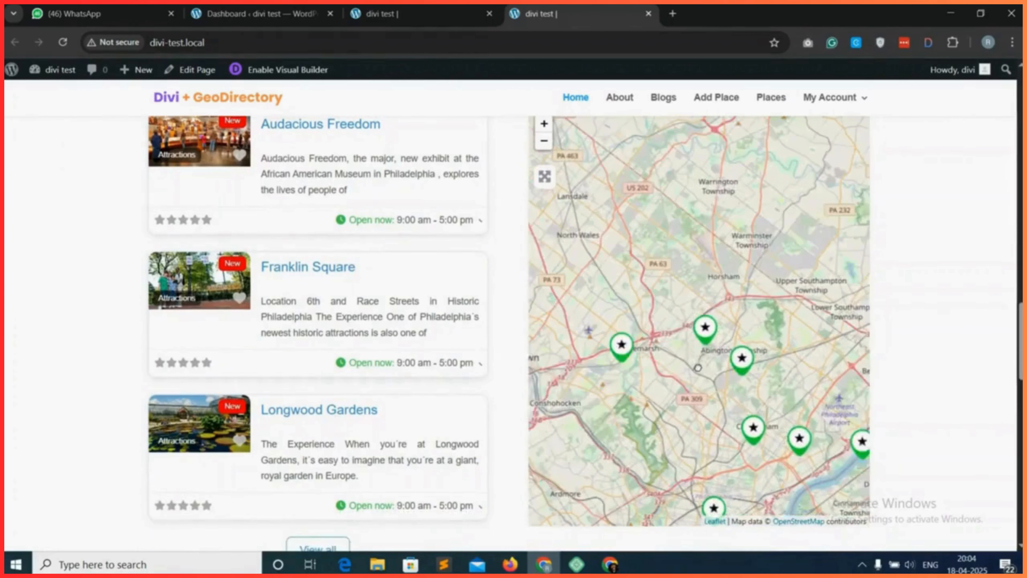
pyautogui.click(544, 124)
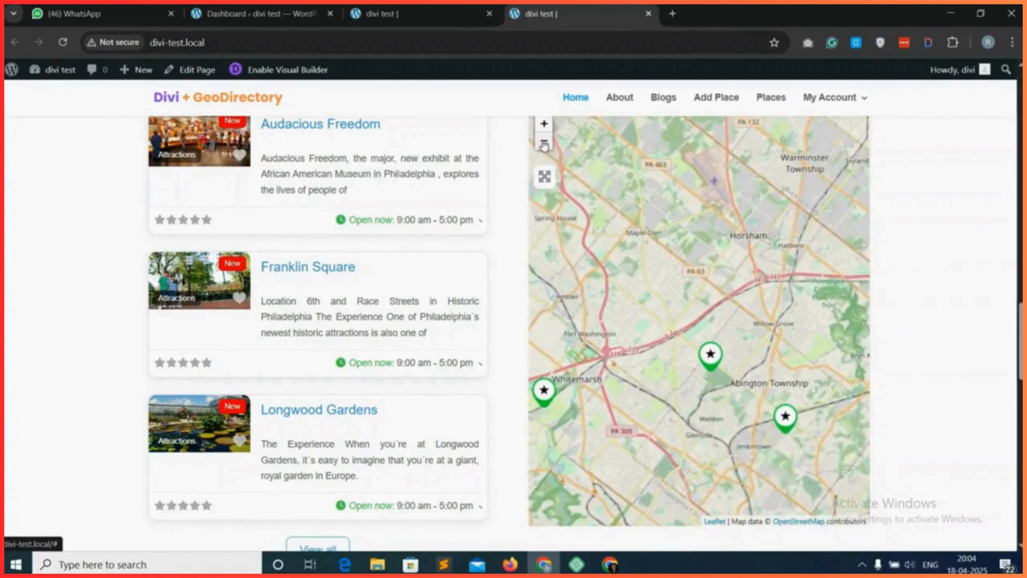
pyautogui.click(544, 140)
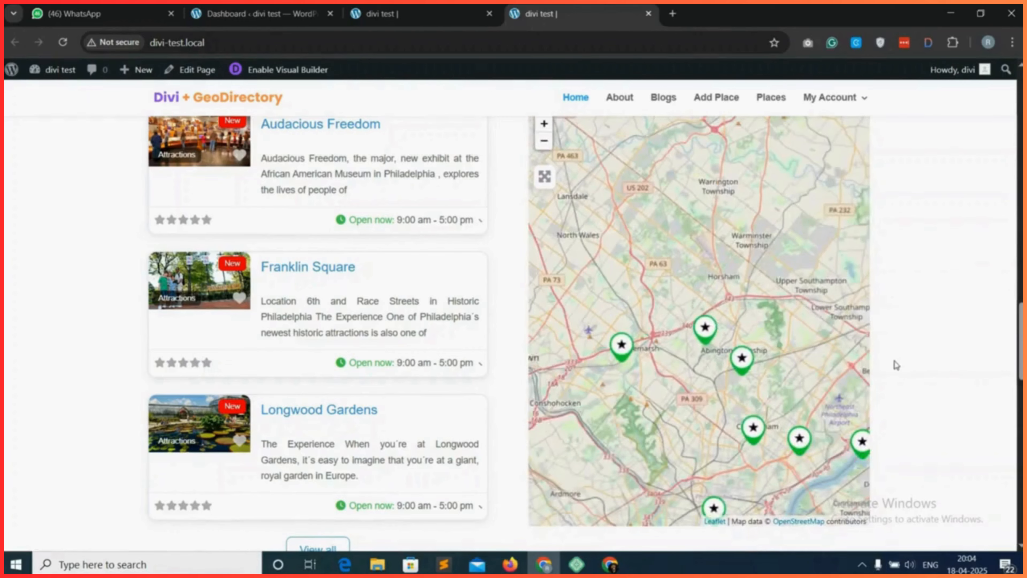
# Review the Blogs section and the blue "Add Listing Today" section further down the live home page.
pyautogui.scroll(-10, 896, 365)
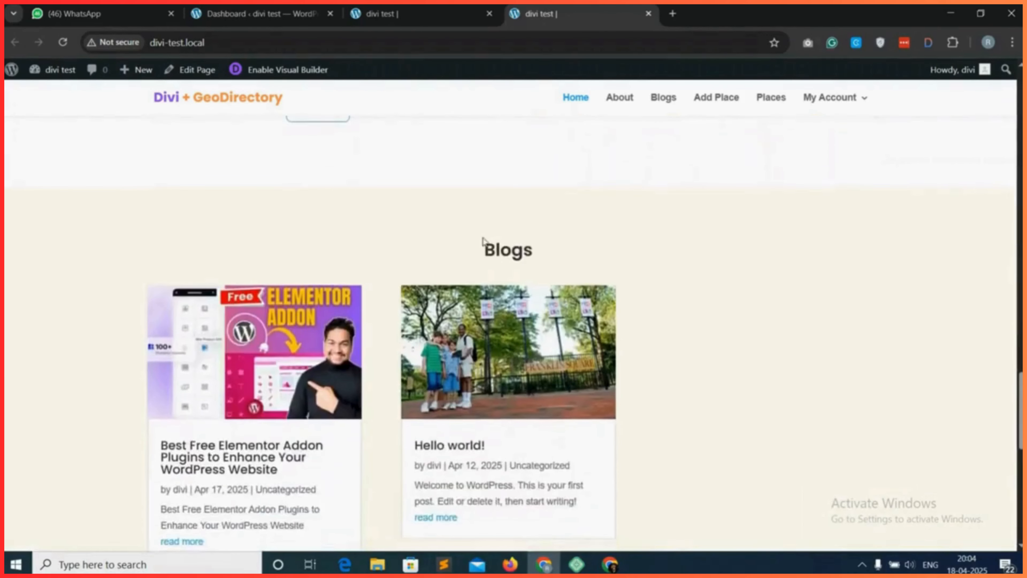
pyautogui.moveTo(483, 241); pyautogui.dragTo(522, 248)
pyautogui.click(560, 254)
pyautogui.scroll(-1, 562, 252)
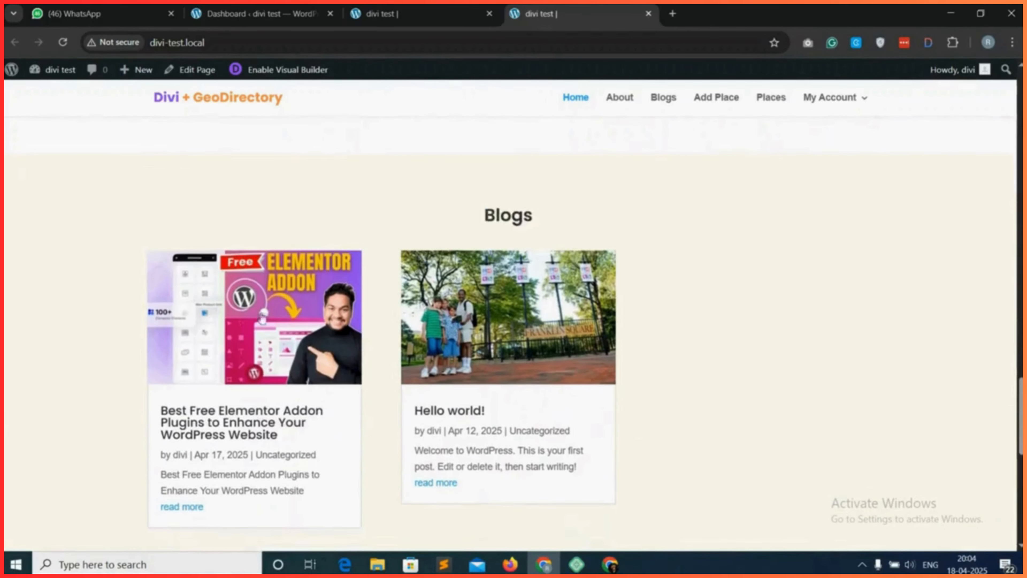
pyautogui.scroll(-1, 136, 363)
pyautogui.scroll(-1, 658, 362)
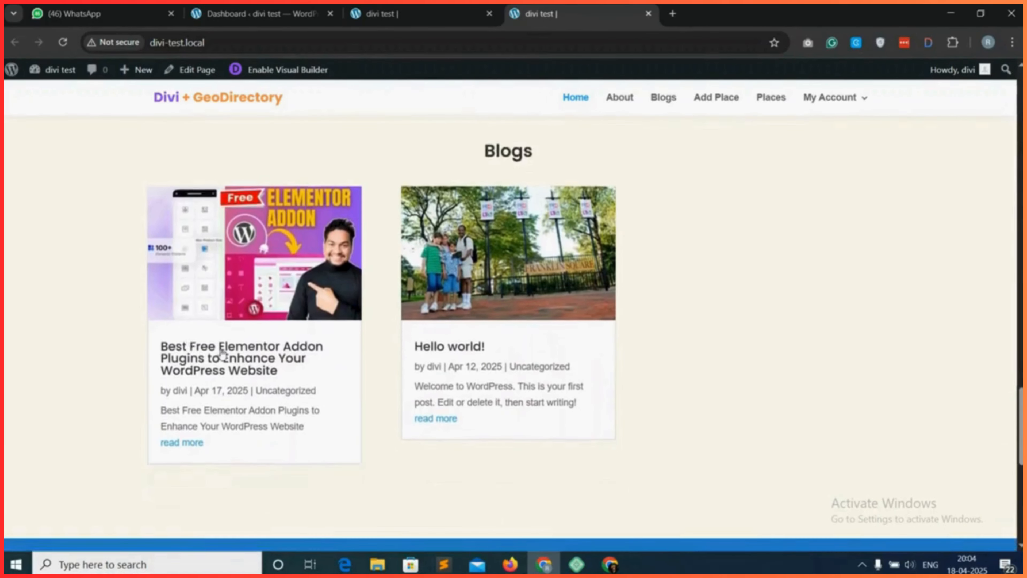
pyautogui.scroll(-8, 648, 376)
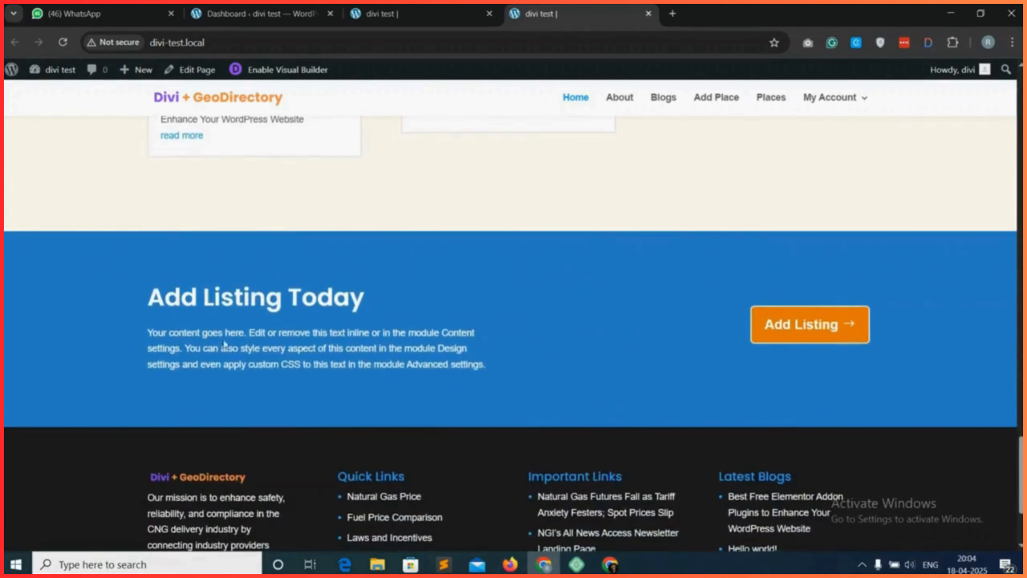
pyautogui.moveTo(161, 300); pyautogui.dragTo(393, 294)
pyautogui.click(392, 295)
pyautogui.scroll(15, 553, 333)
pyautogui.scroll(10, 648, 322)
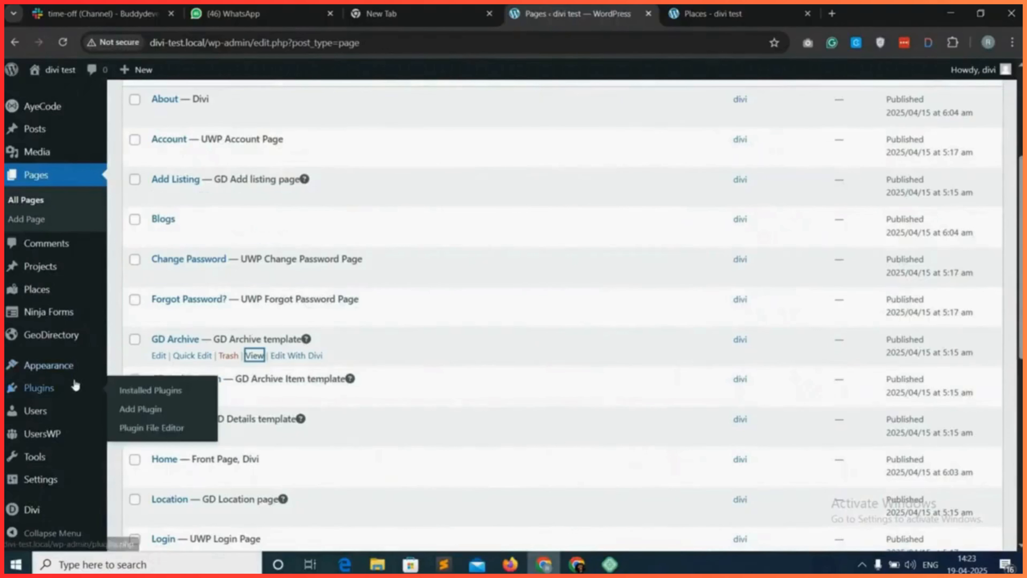
# Open the Divi Theme Builder from the WordPress dashboard.
pyautogui.scroll(-1, 53, 424)
pyautogui.moveTo(42, 520)
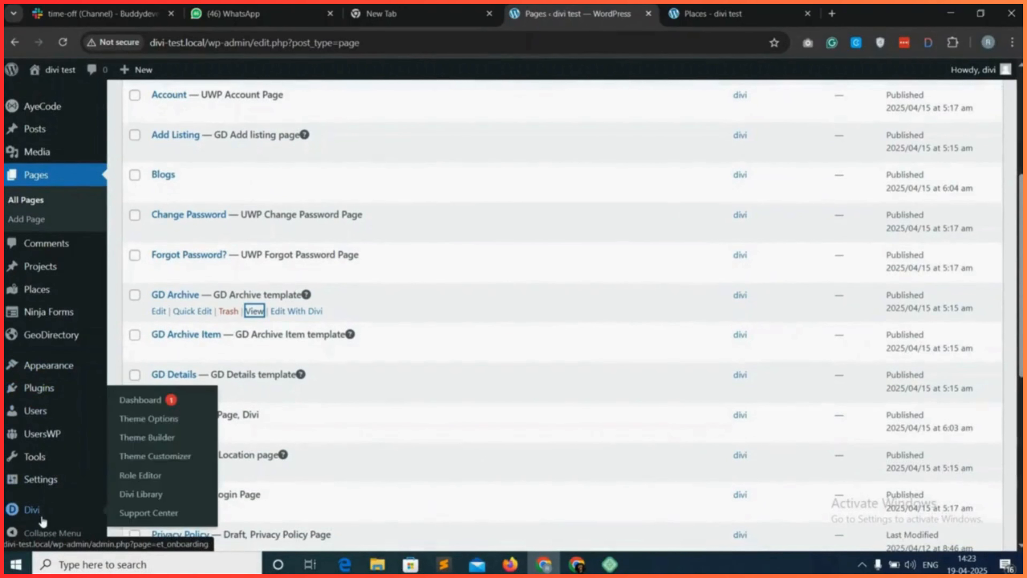
pyautogui.click(176, 442)
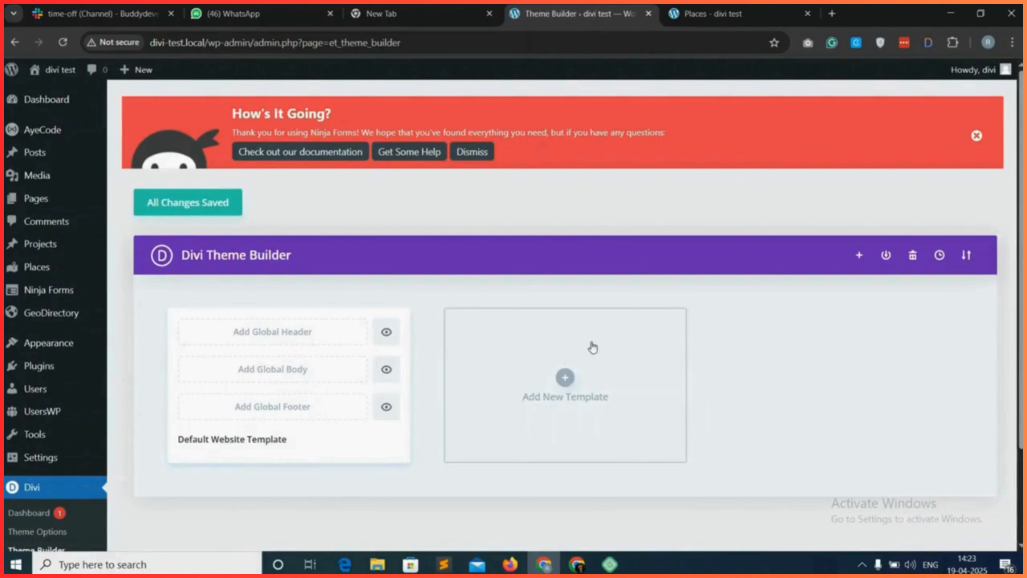
# Build a new template assigned to the Places Archive Page and save the Theme Builder changes.
pyautogui.click(583, 359)
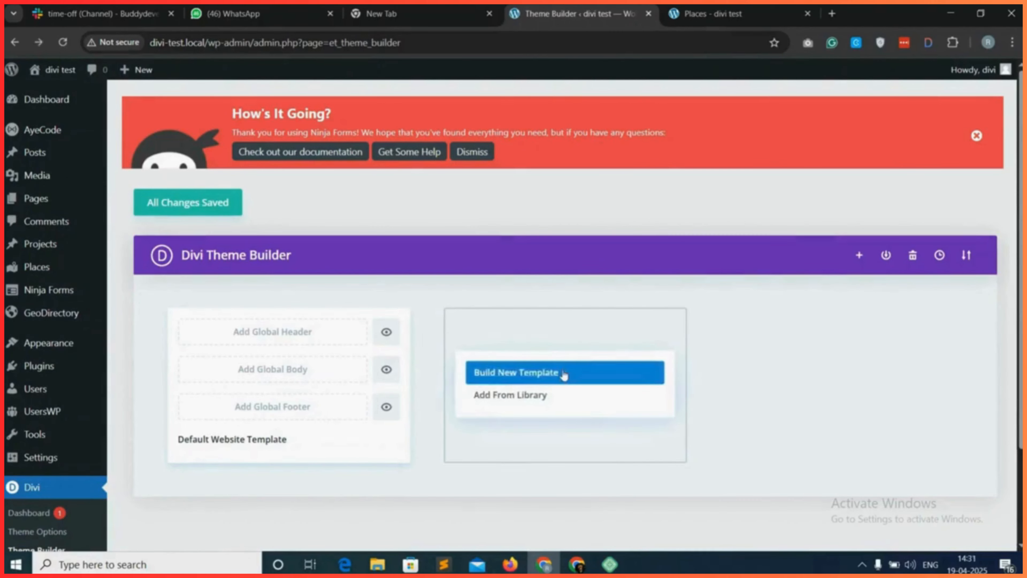
pyautogui.click(512, 373)
pyautogui.scroll(-5, 555, 352)
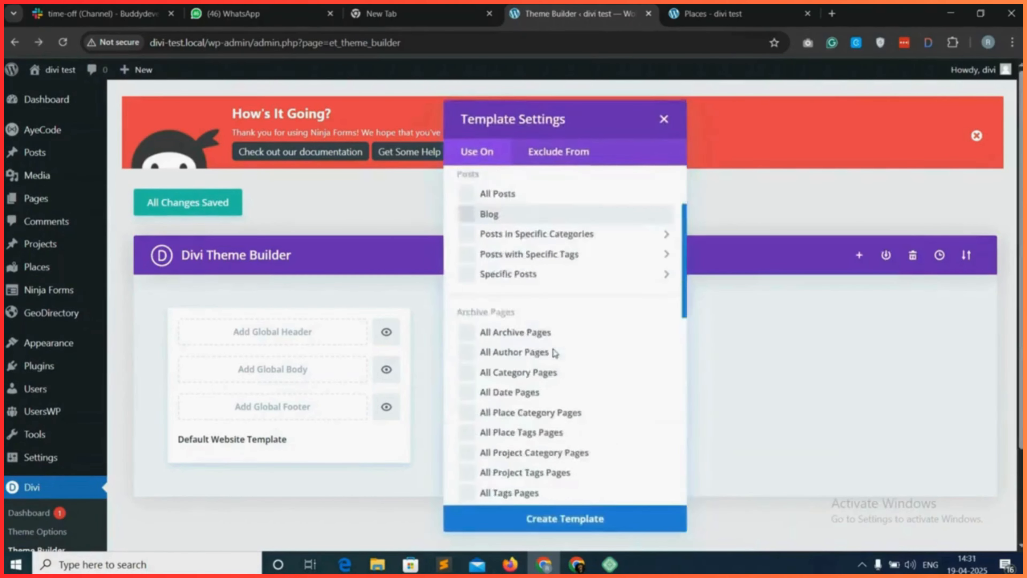
pyautogui.scroll(-7, 555, 353)
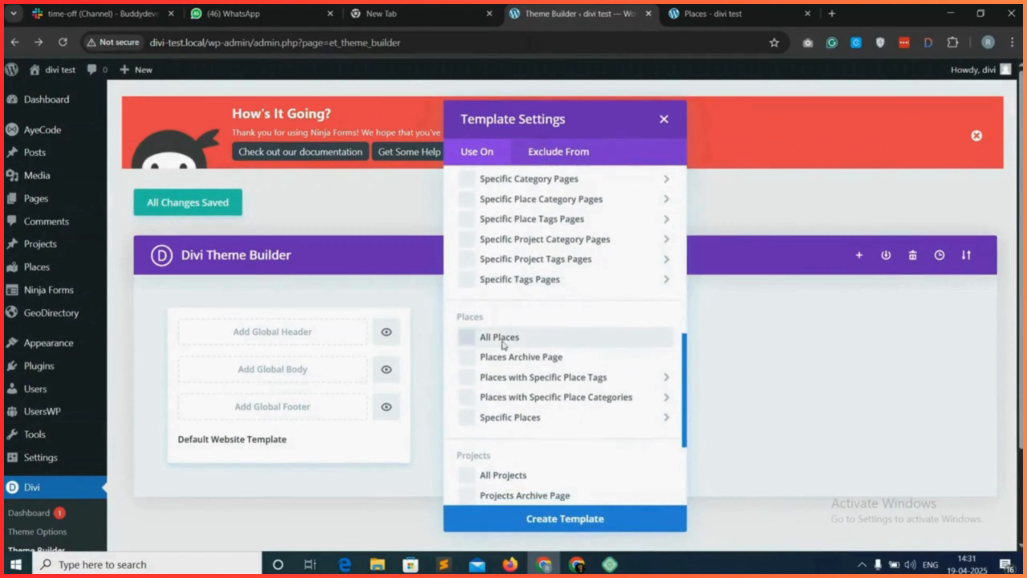
pyautogui.scroll(-1, 521, 360)
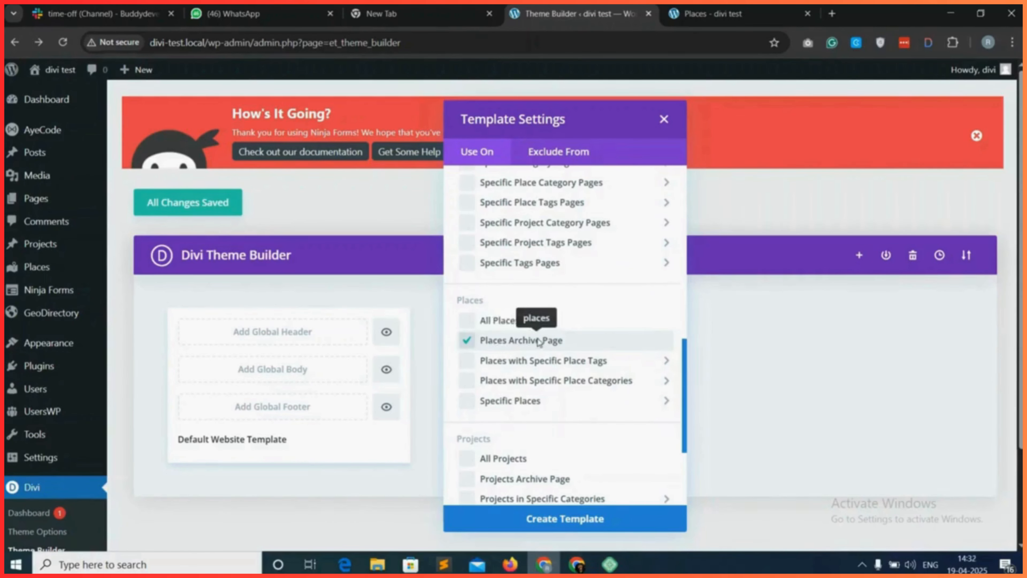
pyautogui.click(560, 518)
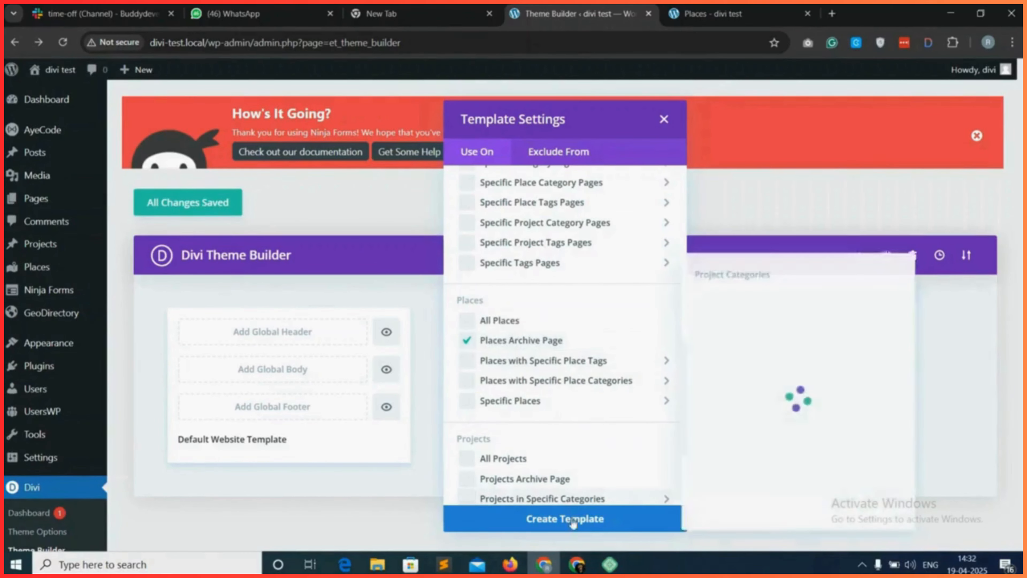
pyautogui.moveTo(559, 402)
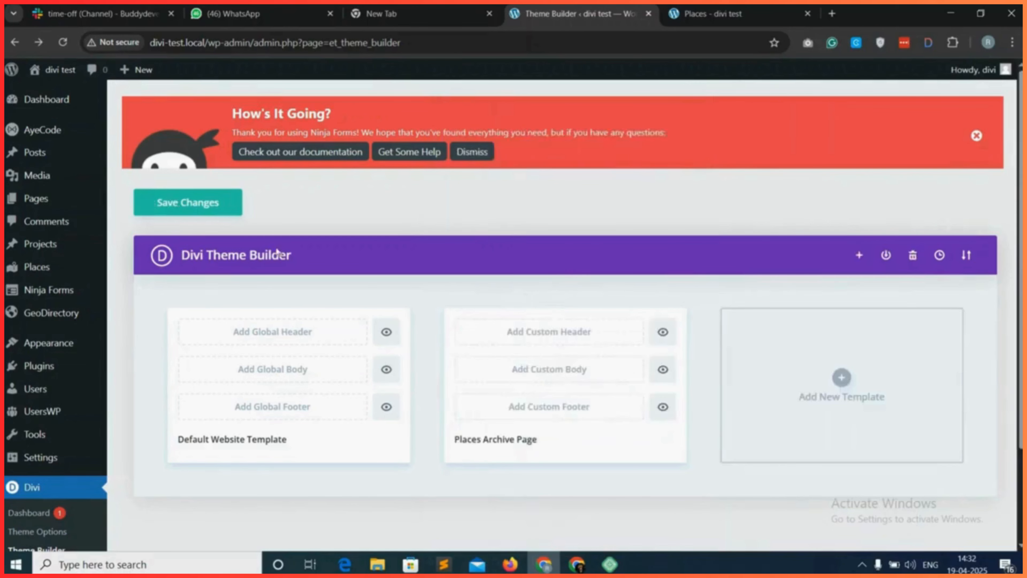
pyautogui.click(179, 197)
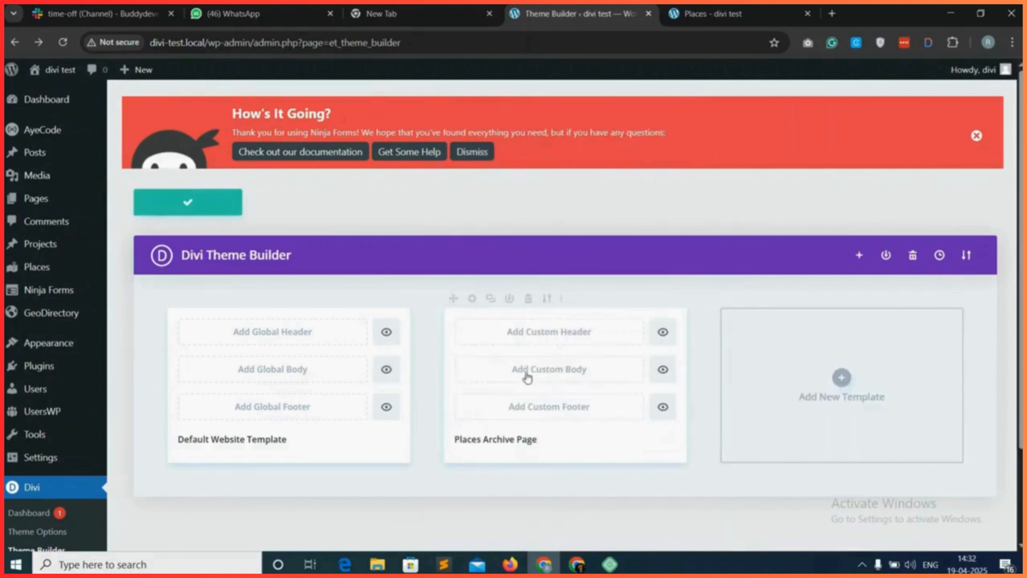
# Start a custom body for the Places Archive Page template and insert a single-column row.
pyautogui.click(562, 379)
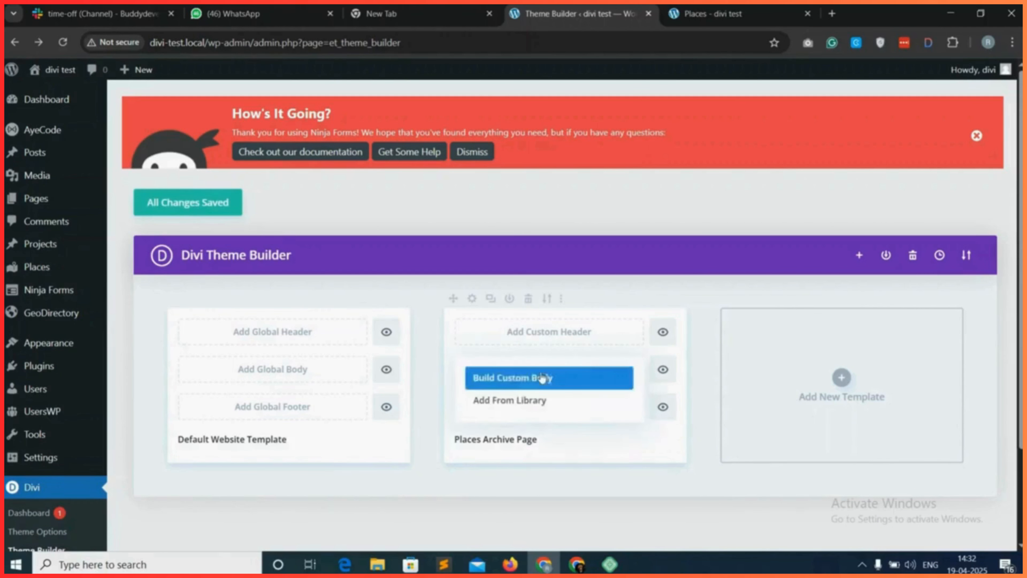
pyautogui.click(533, 384)
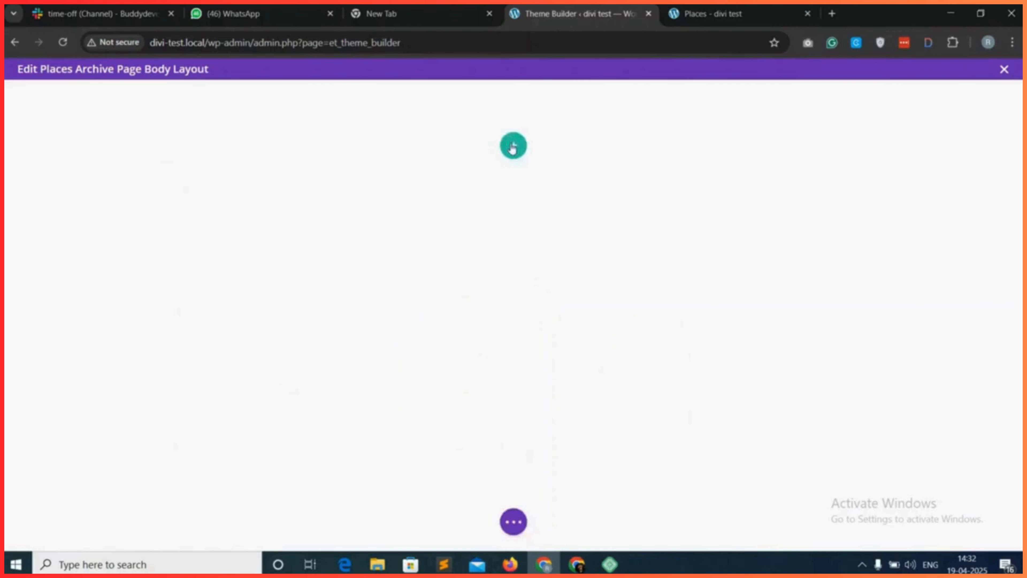
pyautogui.click(514, 146)
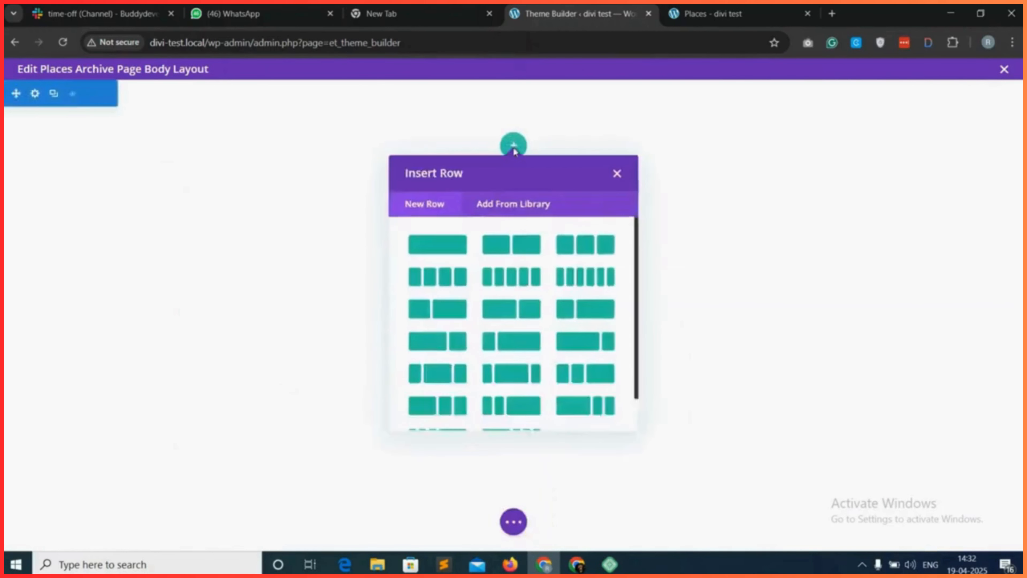
pyautogui.click(445, 256)
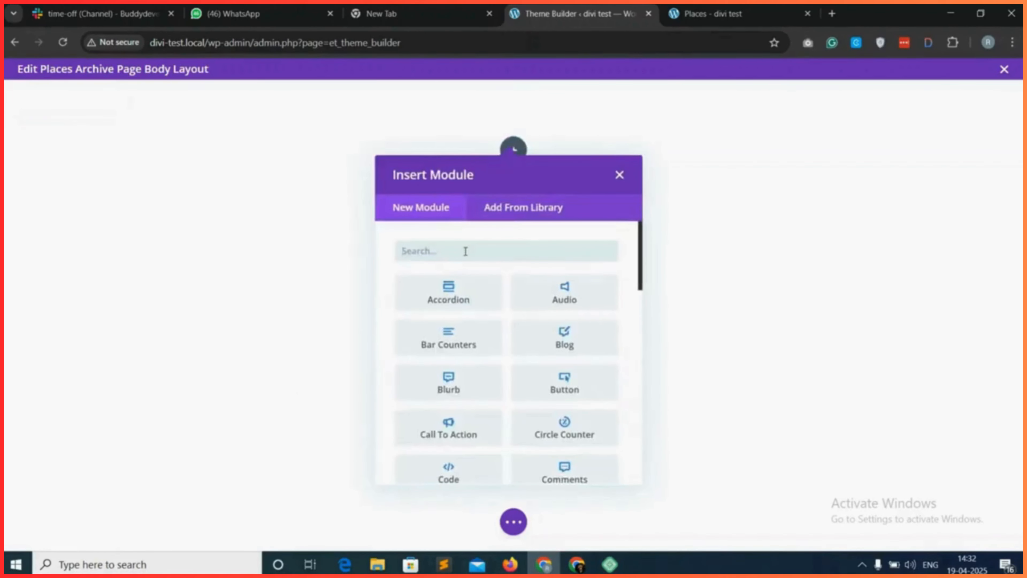
# Add a Heading module to the row and set its text to "All Places".
pyautogui.write('head')
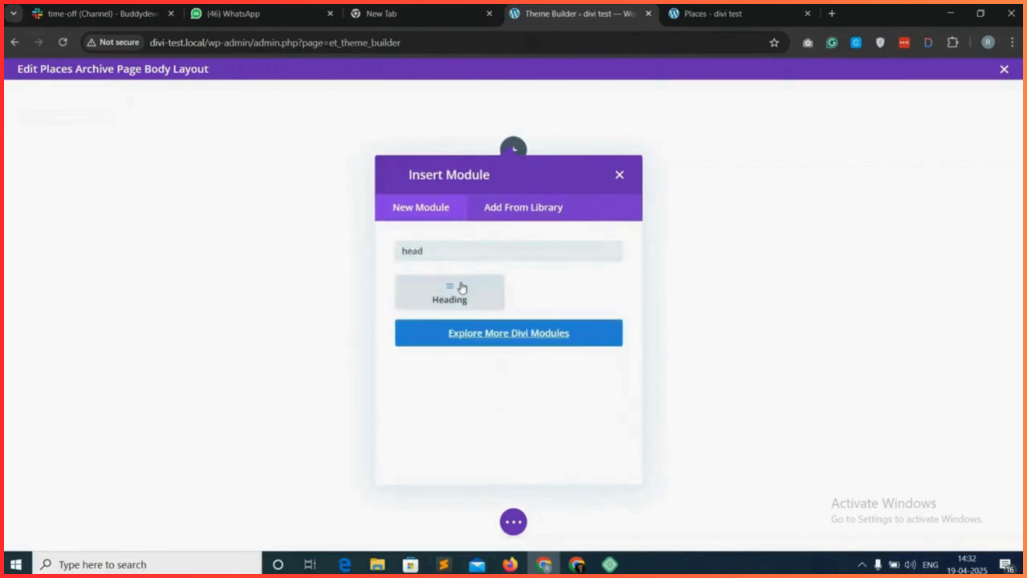
pyautogui.click(462, 287)
pyautogui.tripleClick(228, 367)
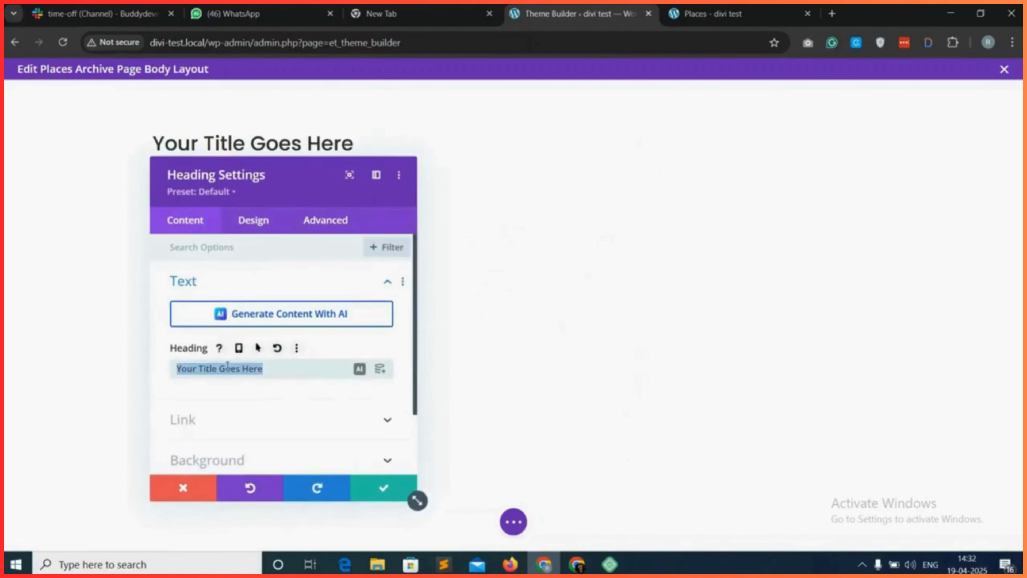
pyautogui.write('All Places')
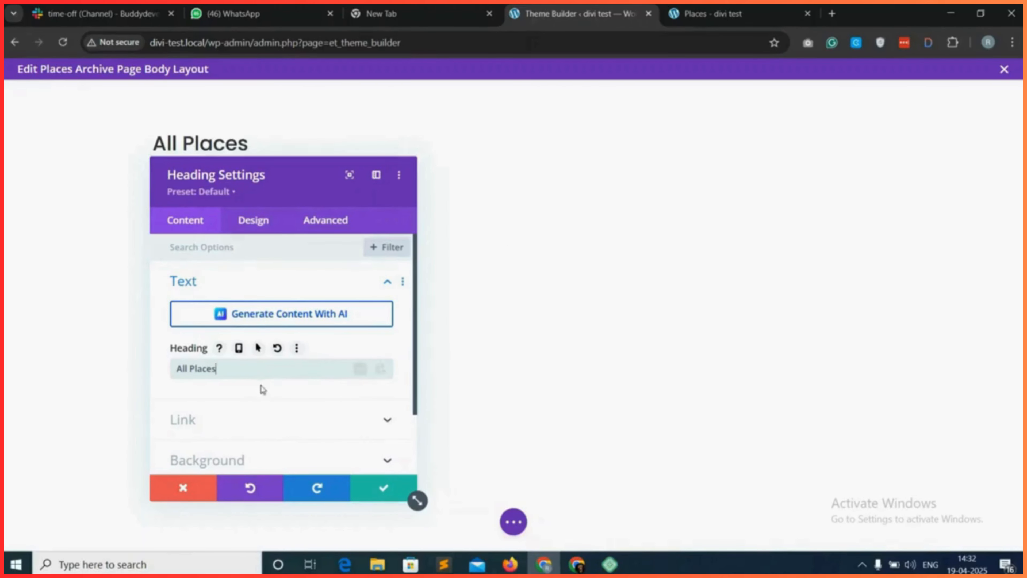
# Set the "All Places" heading to level H2 with a Semi Bold font weight.
pyautogui.click(254, 221)
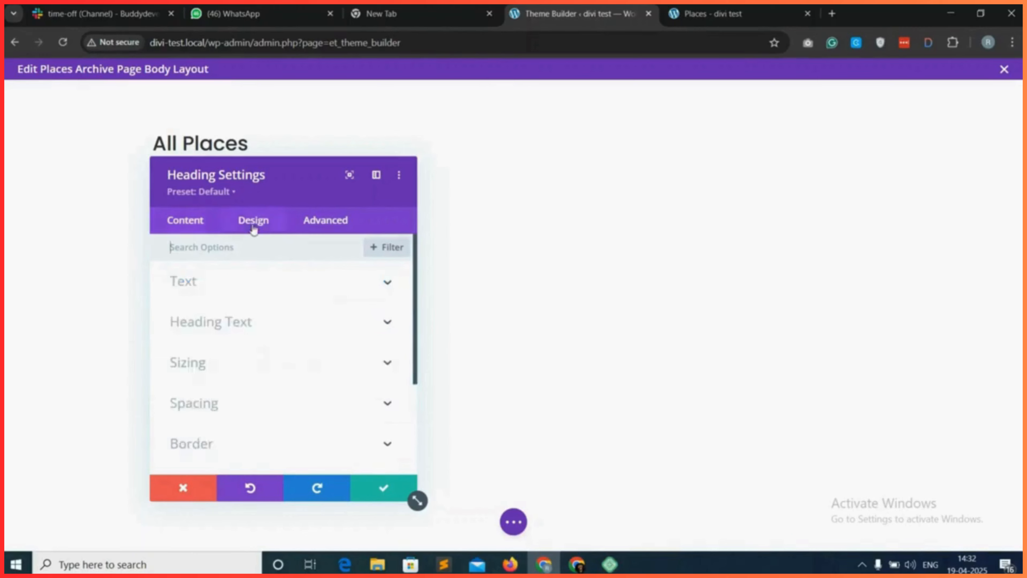
pyautogui.click(290, 321)
pyautogui.scroll(-1, 224, 340)
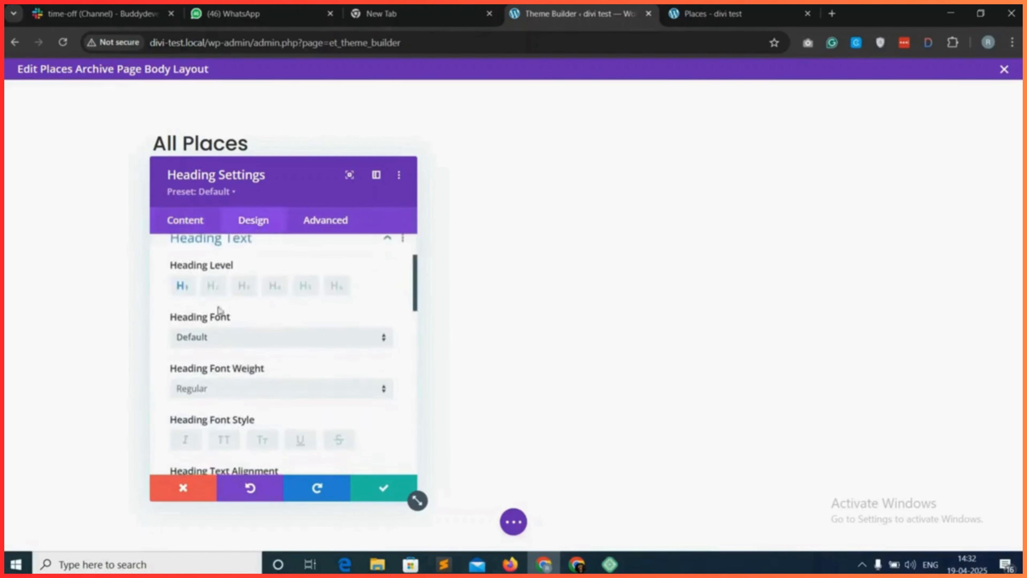
pyautogui.click(213, 285)
pyautogui.scroll(-1, 229, 423)
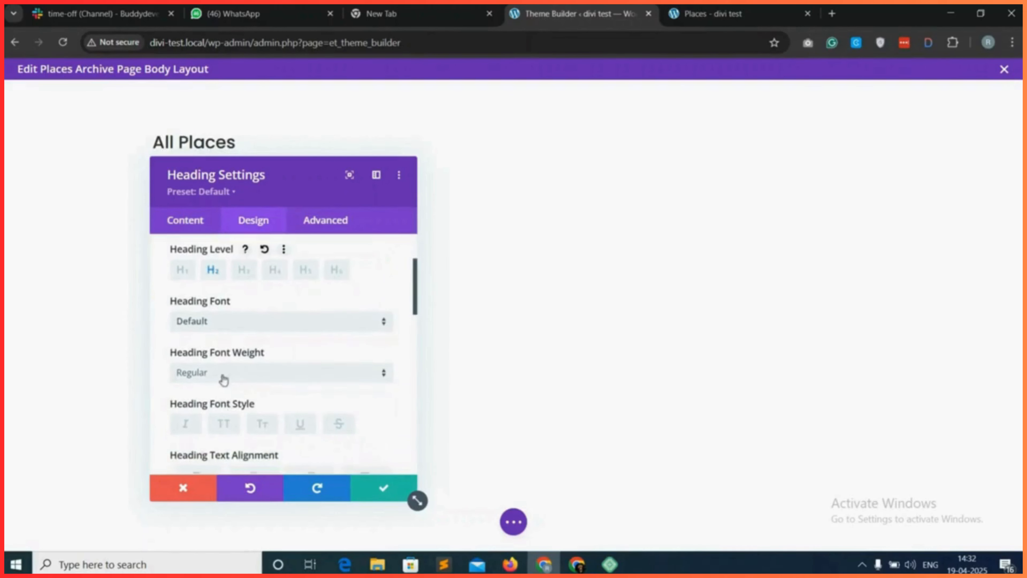
pyautogui.click(225, 378)
pyautogui.click(225, 419)
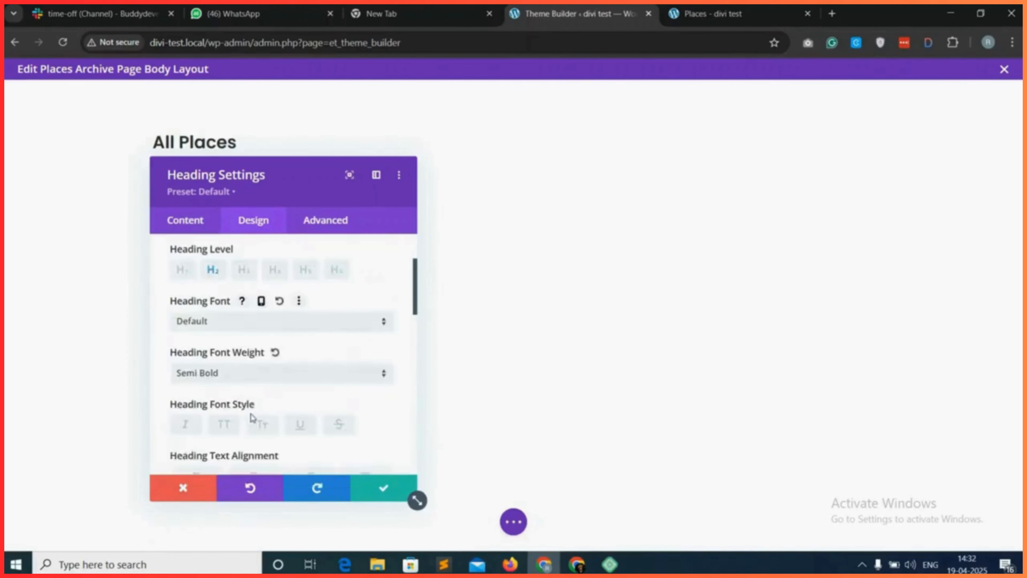
# Centre the "All Places" heading, set its text size to 36px and save the module.
pyautogui.scroll(-1, 243, 413)
pyautogui.click(263, 432)
pyautogui.scroll(-3, 264, 431)
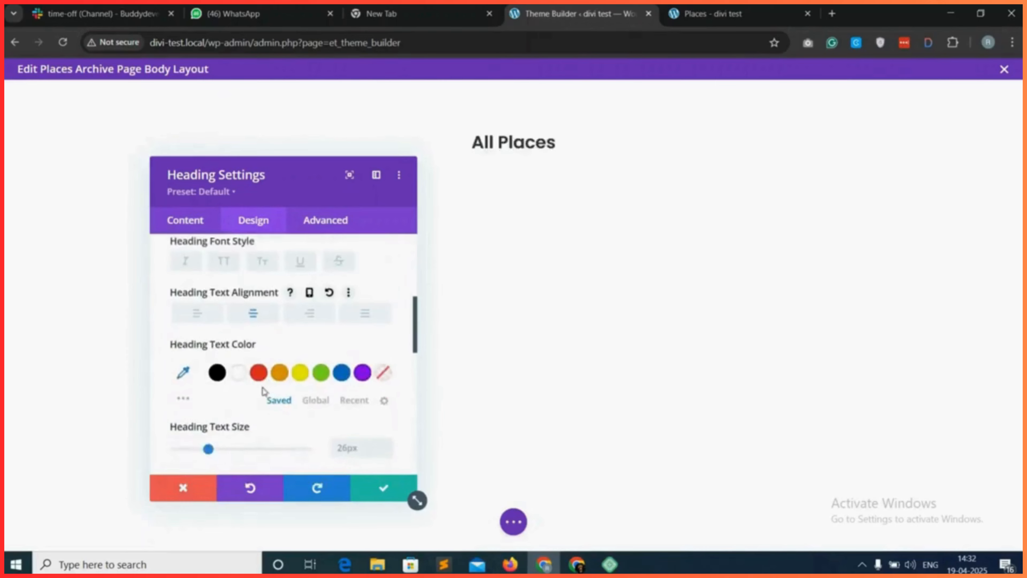
pyautogui.click(352, 448)
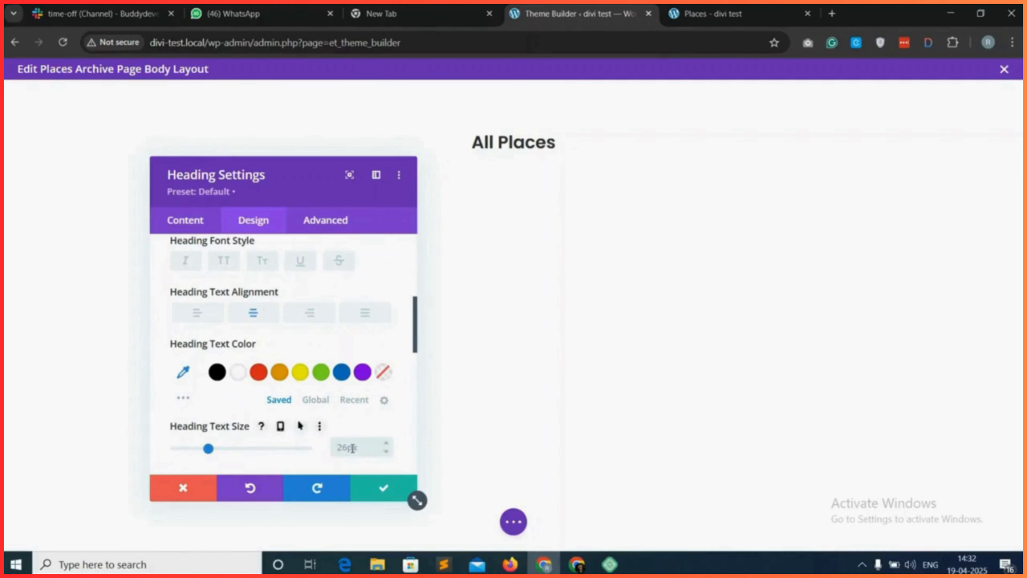
pyautogui.click(381, 491)
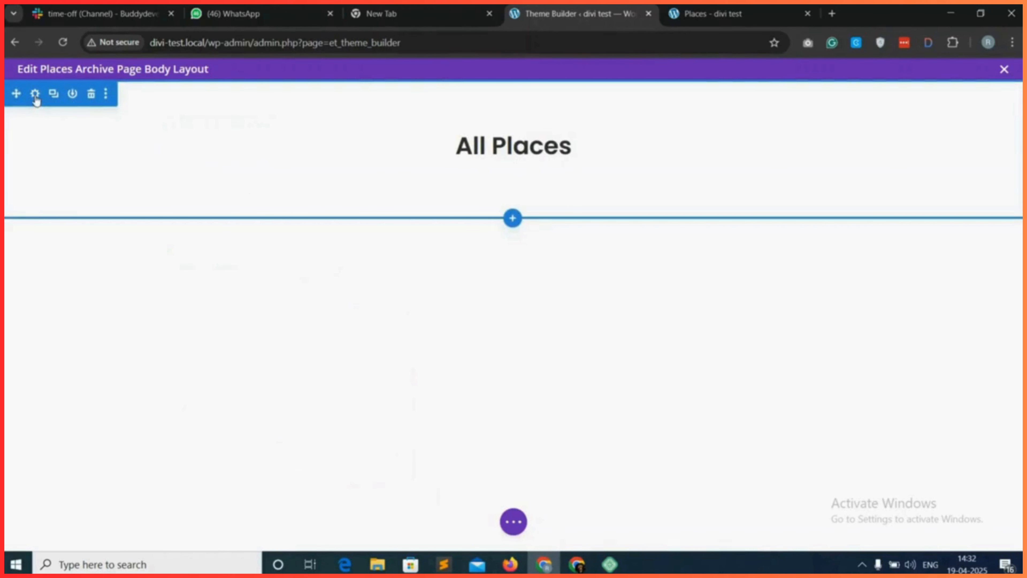
# Give the section containing the "All Places" heading a purple background colour and save the section settings.
pyautogui.click(36, 95)
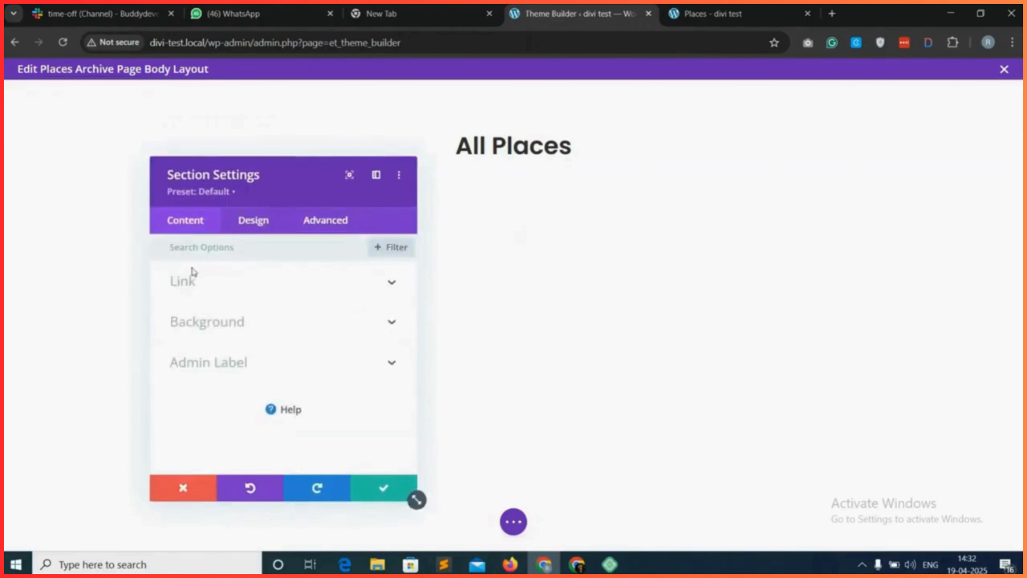
pyautogui.click(253, 327)
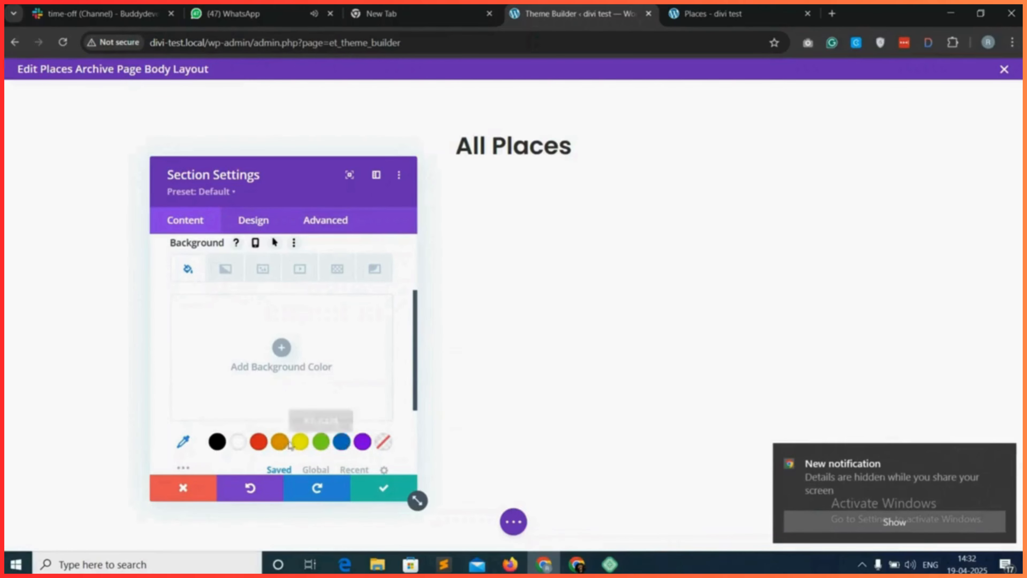
pyautogui.click(279, 441)
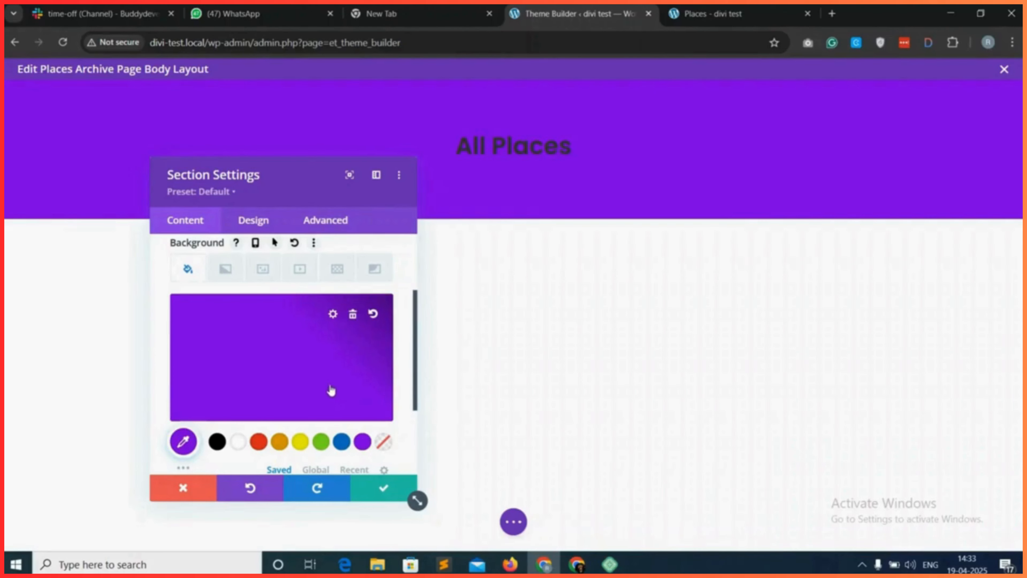
pyautogui.click(382, 487)
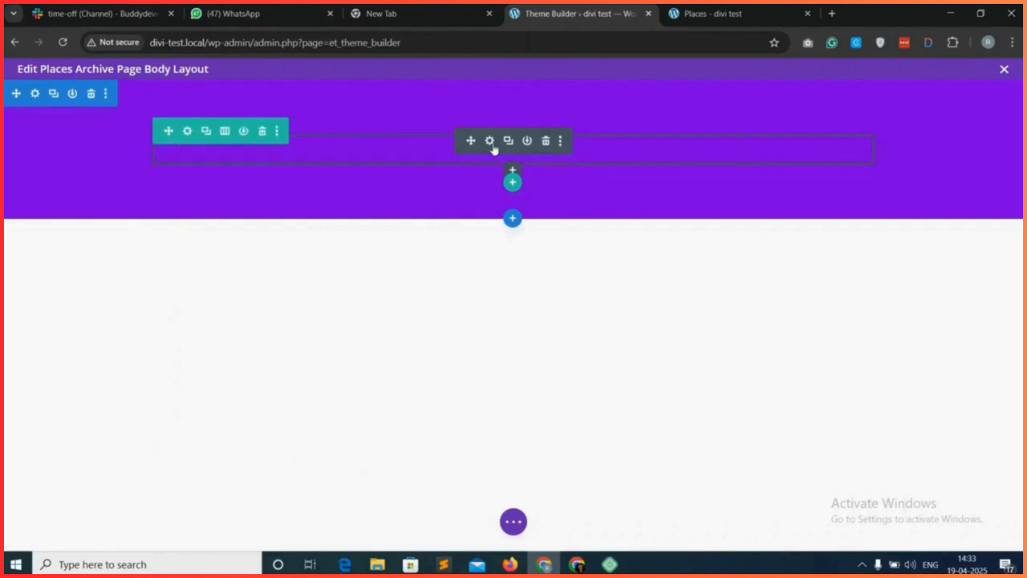
# Change the "All Places" heading's text colour to white and save the Heading module.
pyautogui.click(490, 141)
pyautogui.click(253, 225)
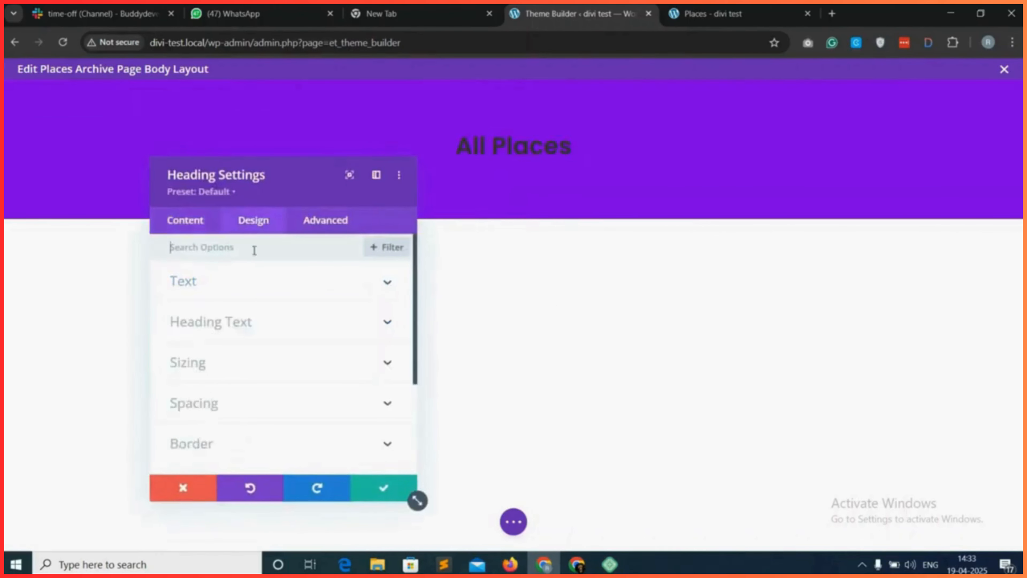
pyautogui.click(329, 318)
pyautogui.scroll(-5, 251, 364)
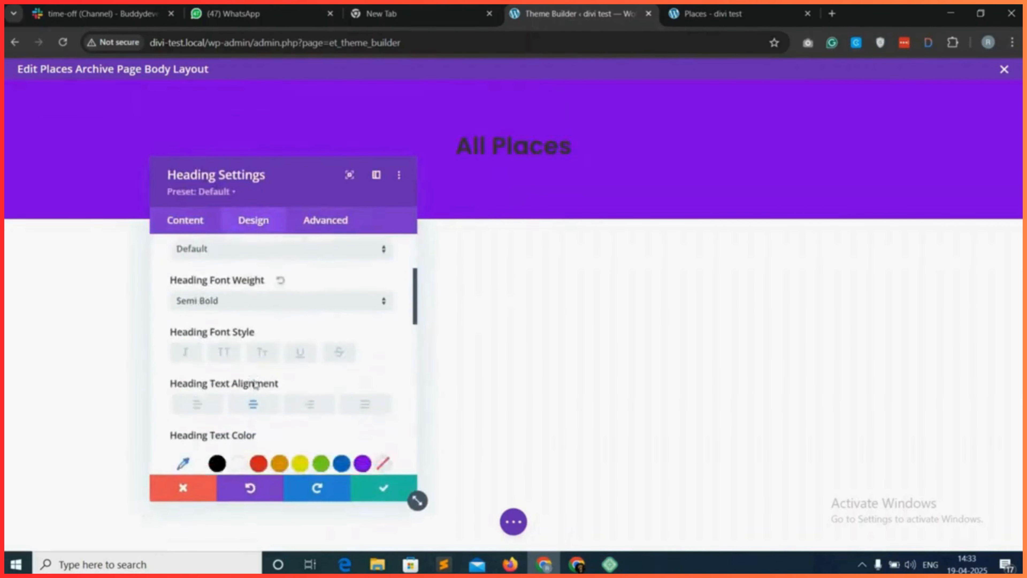
pyautogui.click(240, 295)
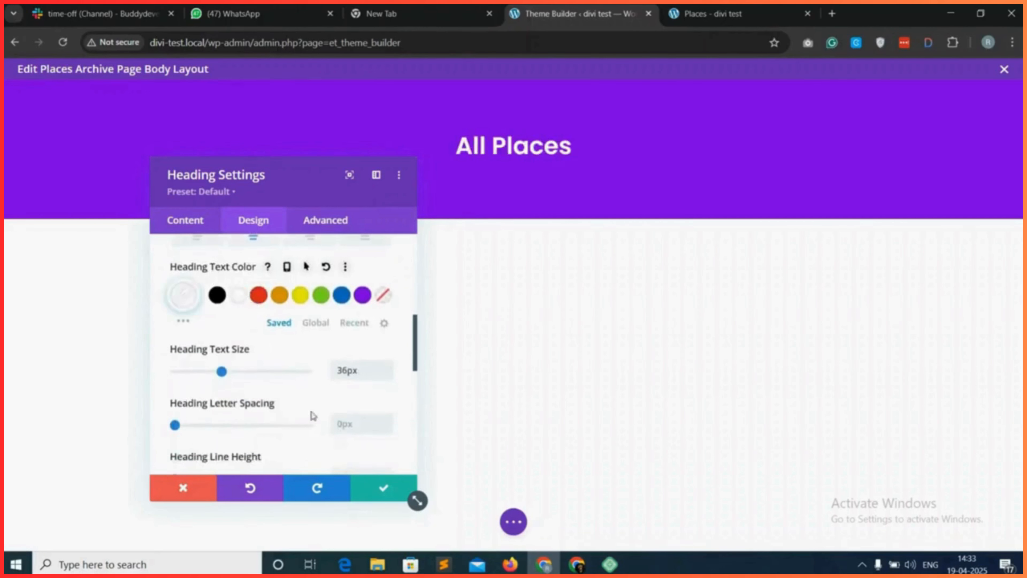
pyautogui.click(380, 497)
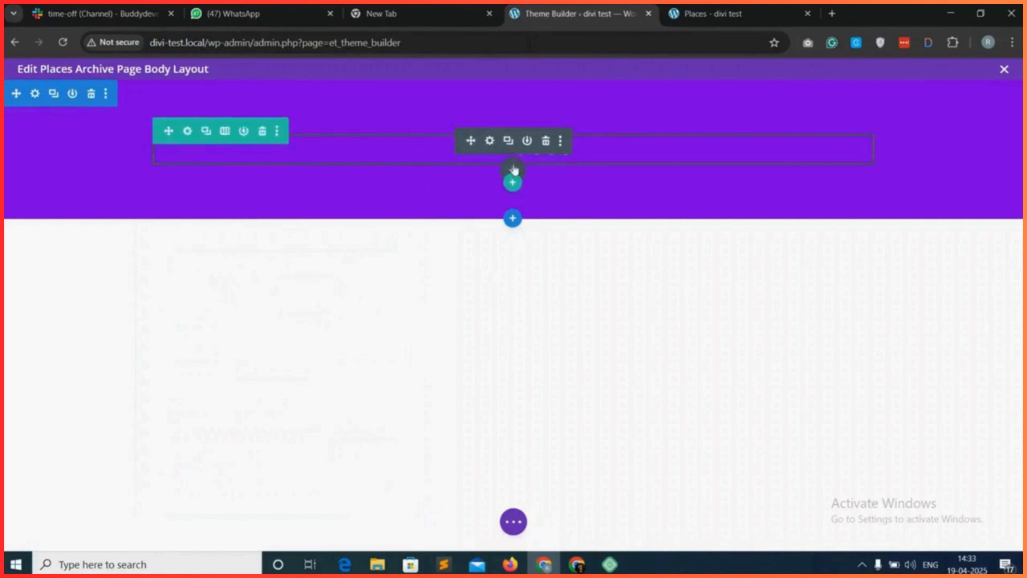
# Add a Text module below the "All Places" heading and clear its placeholder body content.
pyautogui.click(513, 169)
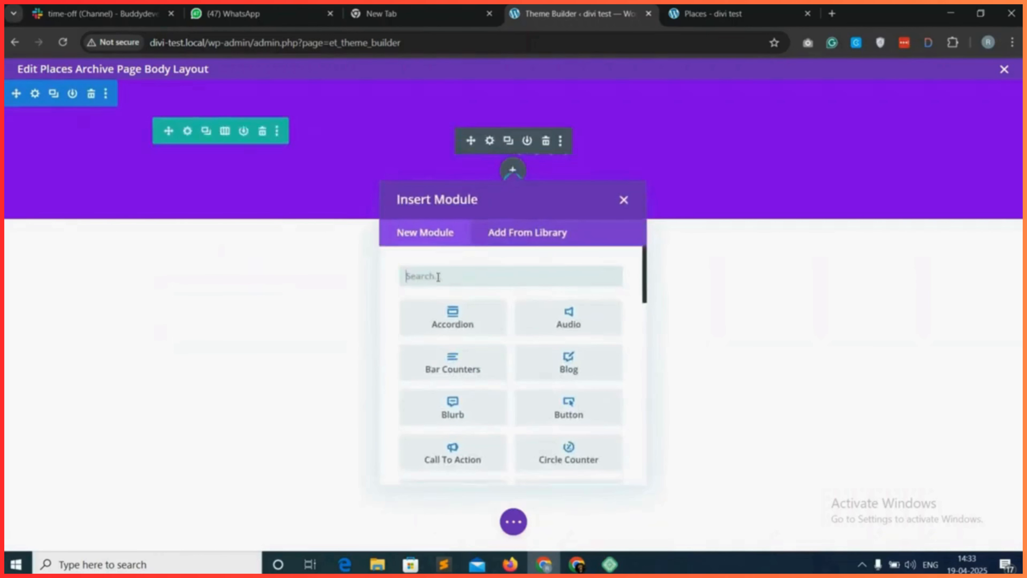
pyautogui.write('text')
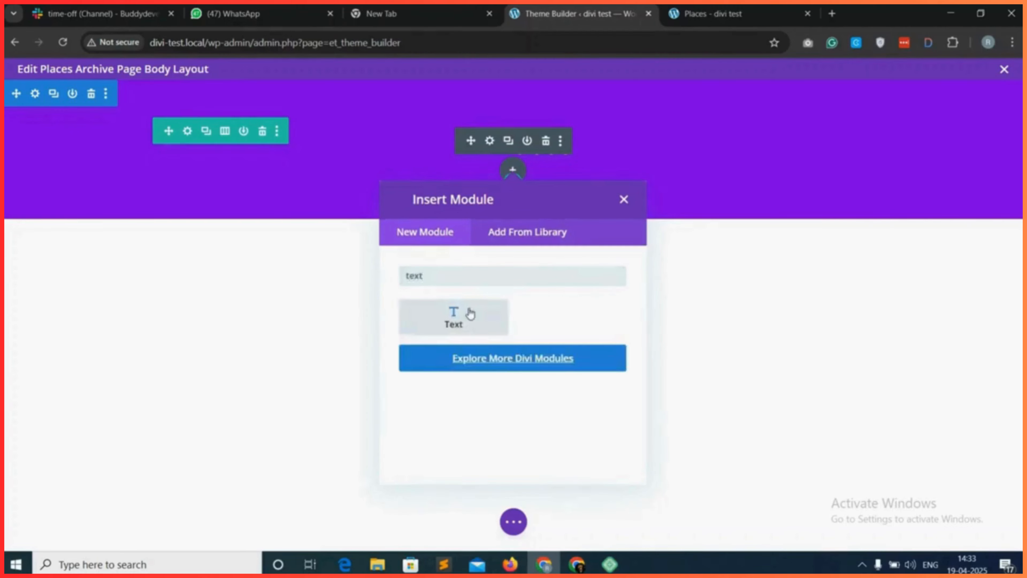
pyautogui.click(469, 313)
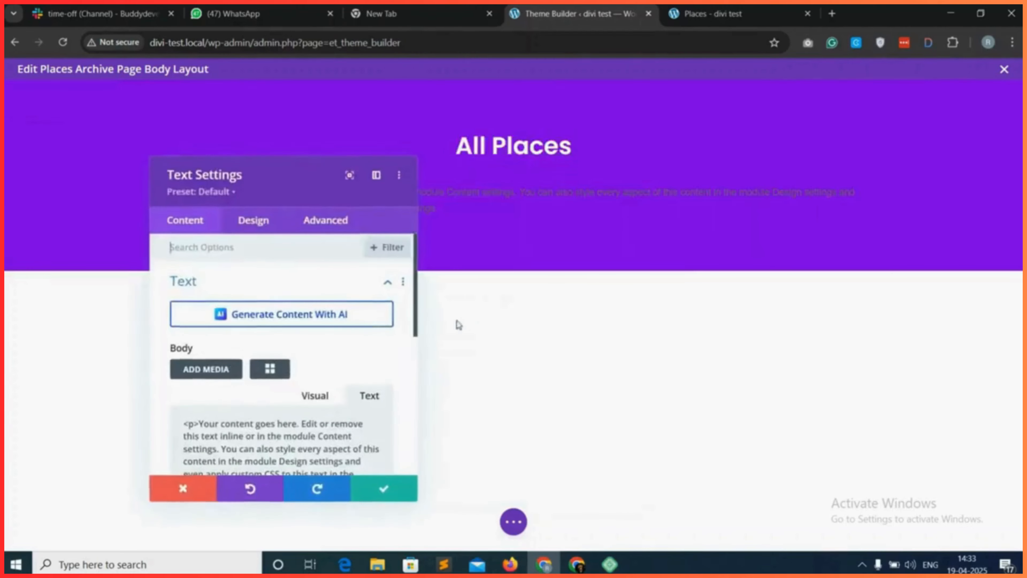
pyautogui.scroll(-2, 286, 402)
pyautogui.hotkey('ctrl', 'a')
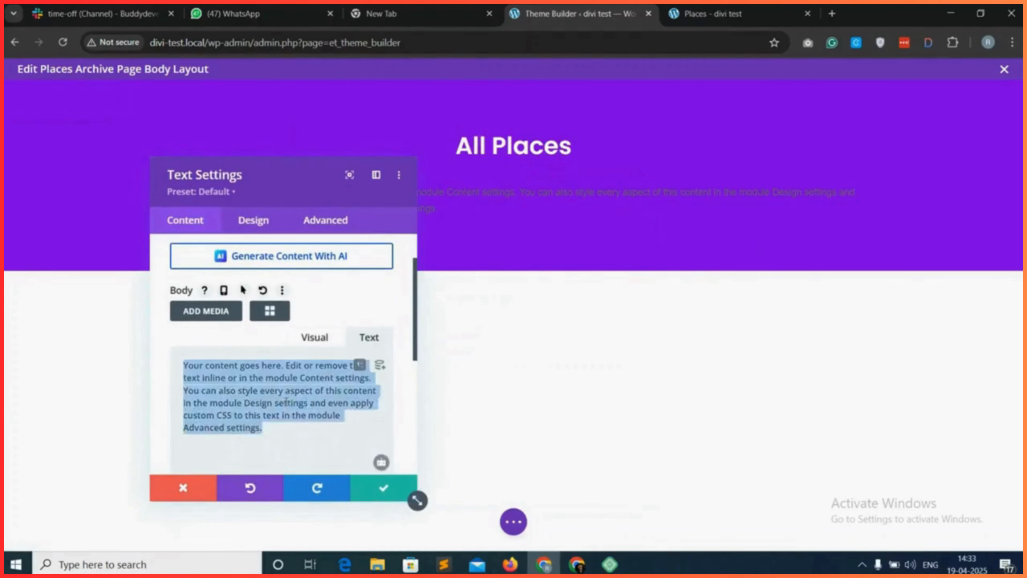
pyautogui.press('BackSpace')
# Start adding a shortcode to the Text module's body and choose gd_search (GD > Search).
pyautogui.click(280, 310)
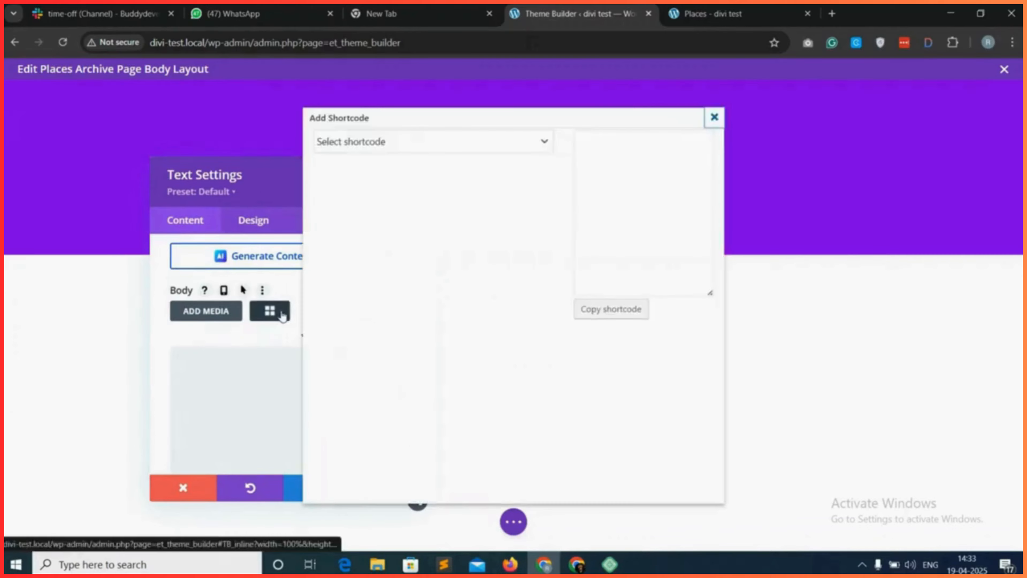
pyautogui.click(415, 152)
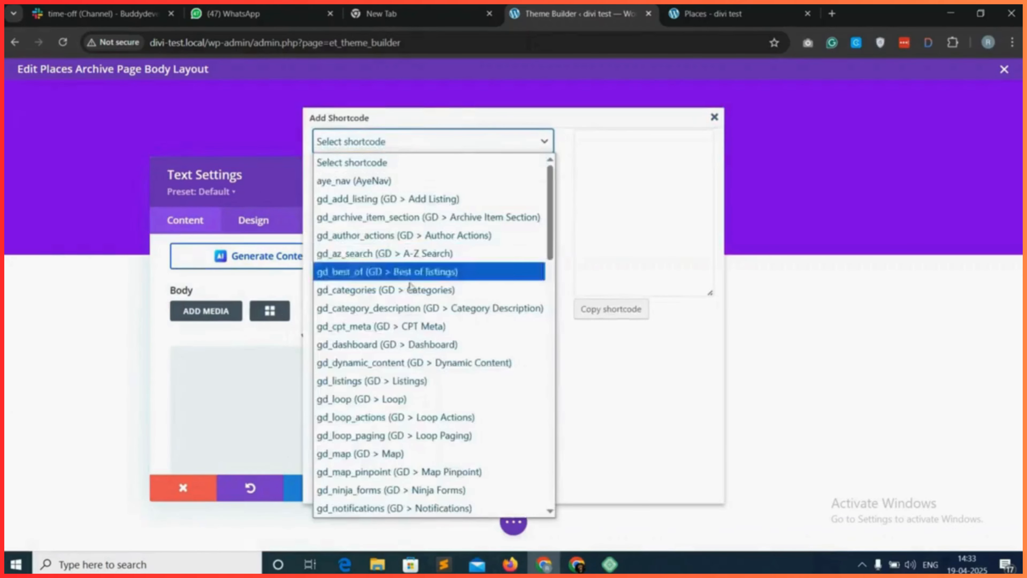
pyautogui.scroll(-2, 403, 419)
pyautogui.scroll(-5, 405, 422)
pyautogui.click(451, 320)
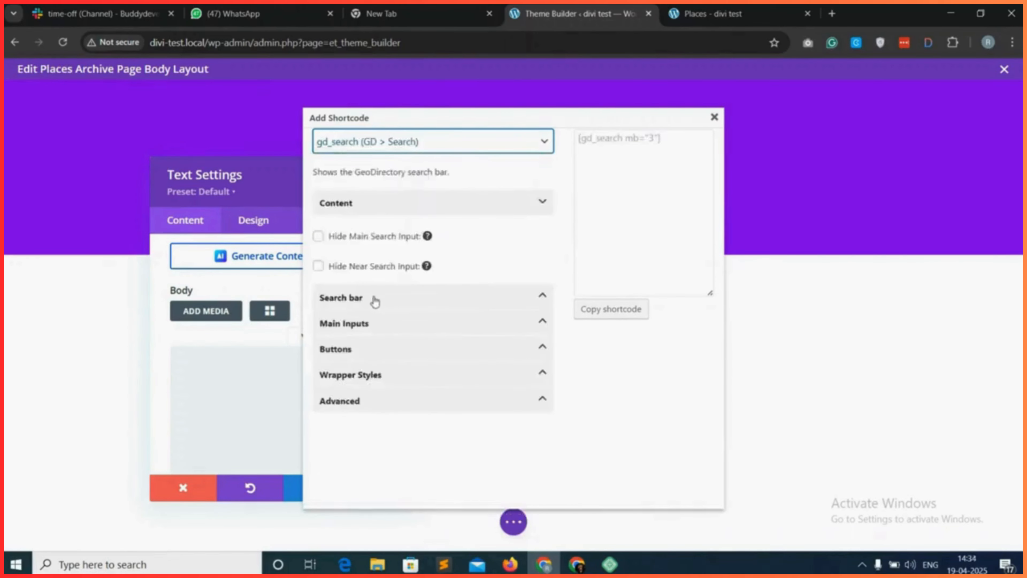
# Set the bottom margin to 0 in the search shortcode's wrapper styles.
pyautogui.click(445, 299)
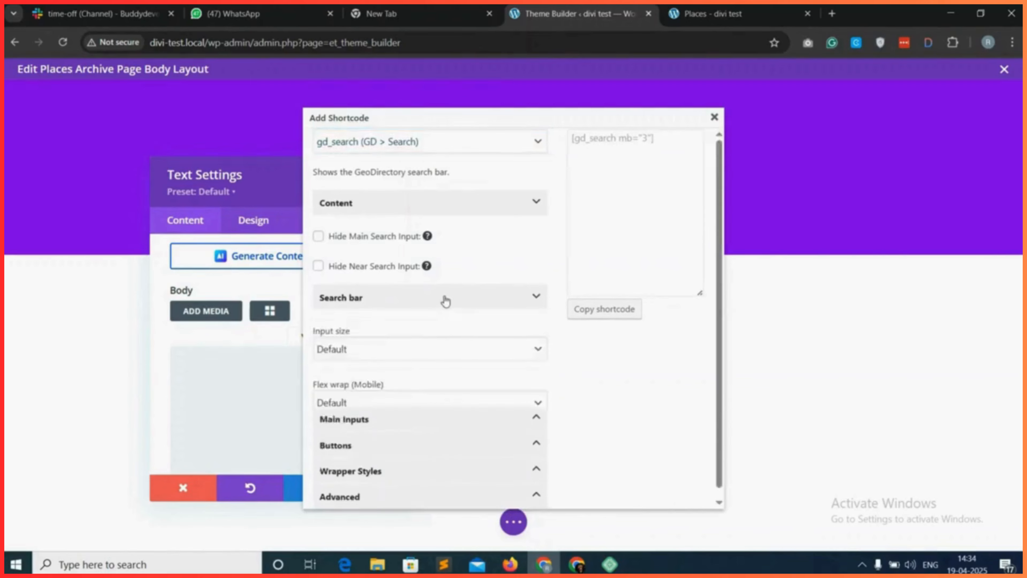
pyautogui.scroll(-4, 413, 349)
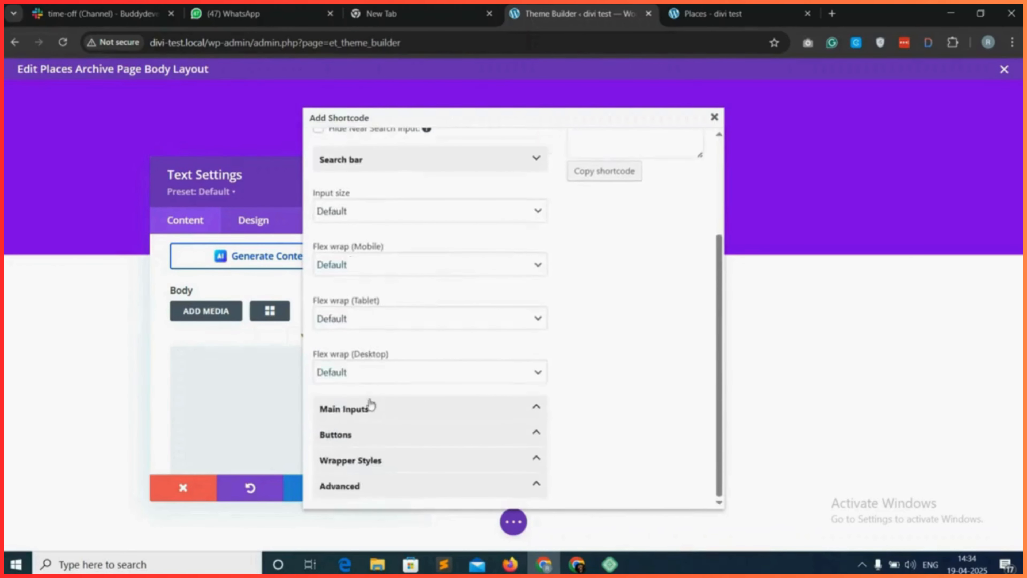
pyautogui.click(394, 419)
pyautogui.scroll(-2, 398, 403)
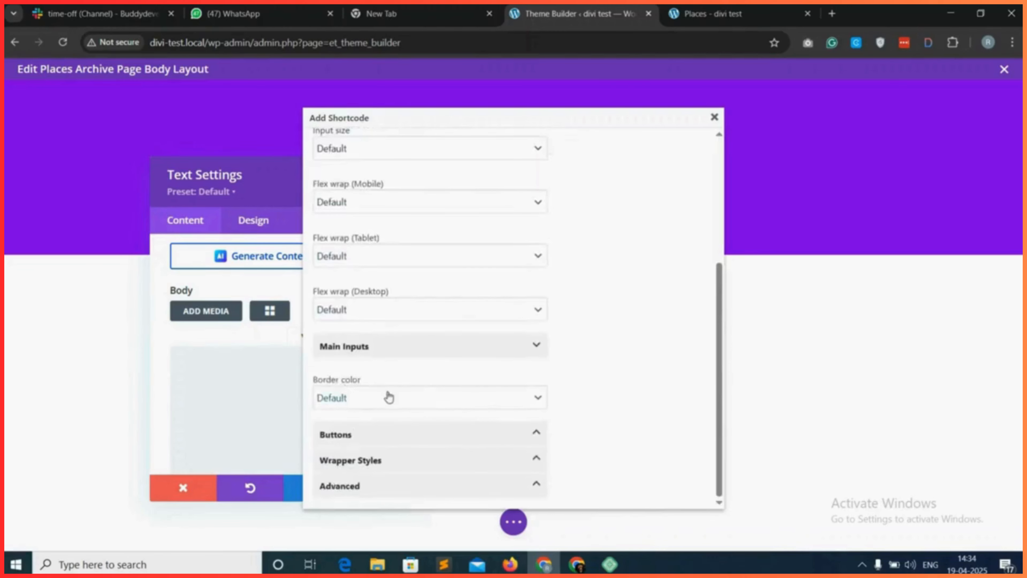
pyautogui.click(389, 432)
pyautogui.scroll(-5, 387, 431)
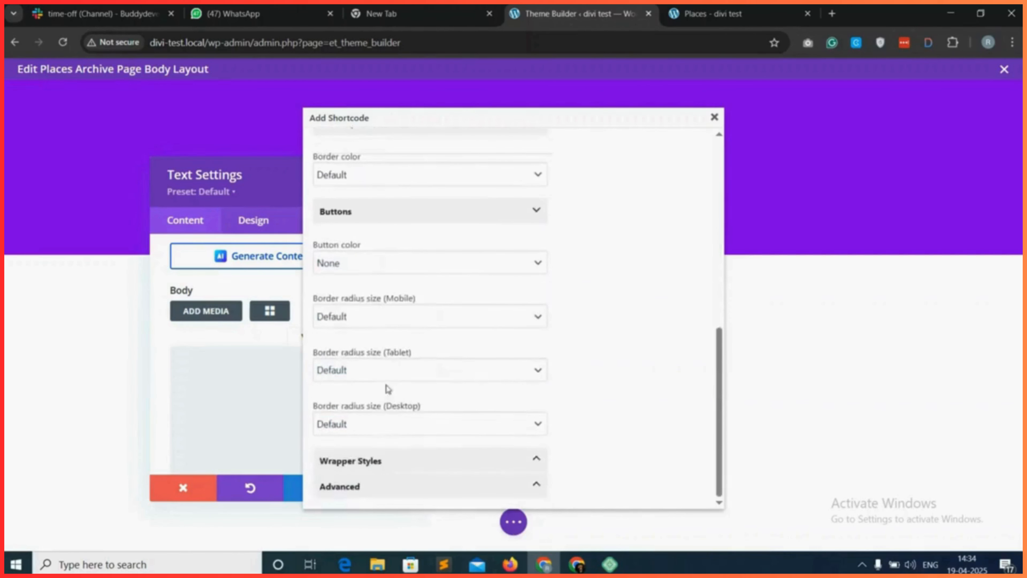
pyautogui.click(401, 468)
pyautogui.scroll(-8, 408, 449)
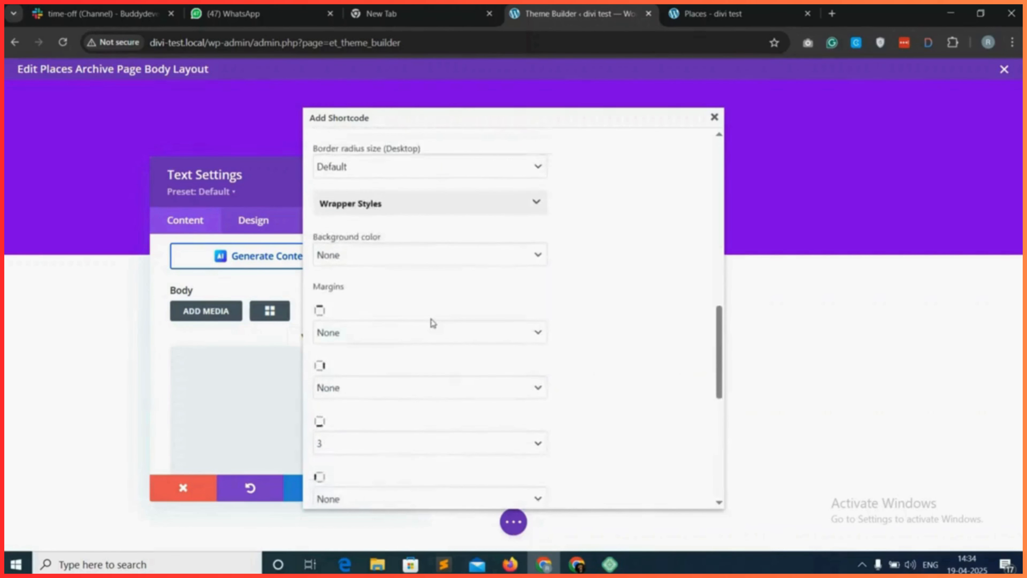
pyautogui.click(361, 324)
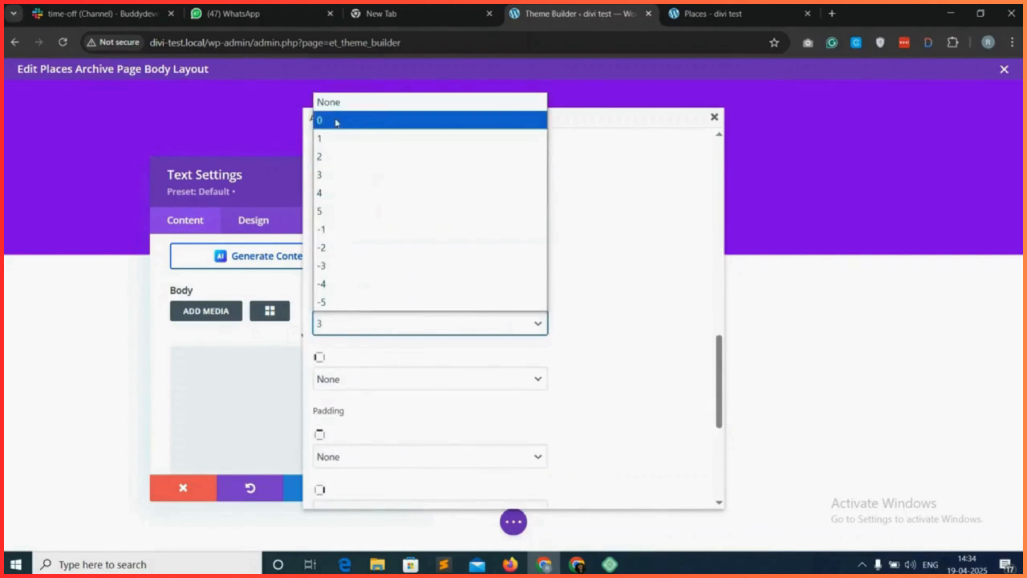
pyautogui.click(352, 119)
# Set the search shortcode's wrapper shadow to Small.
pyautogui.scroll(-6, 405, 367)
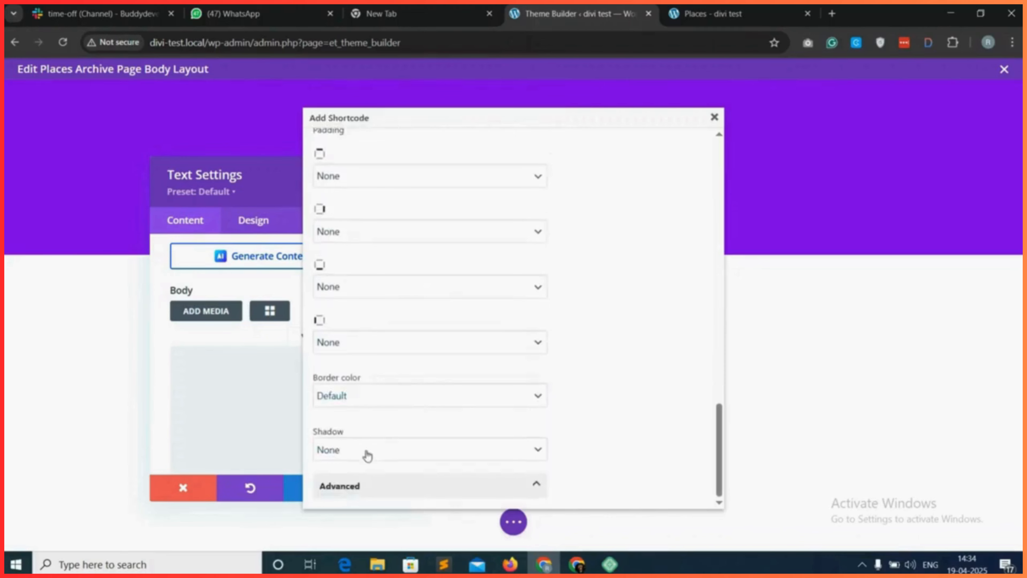
pyautogui.click(382, 450)
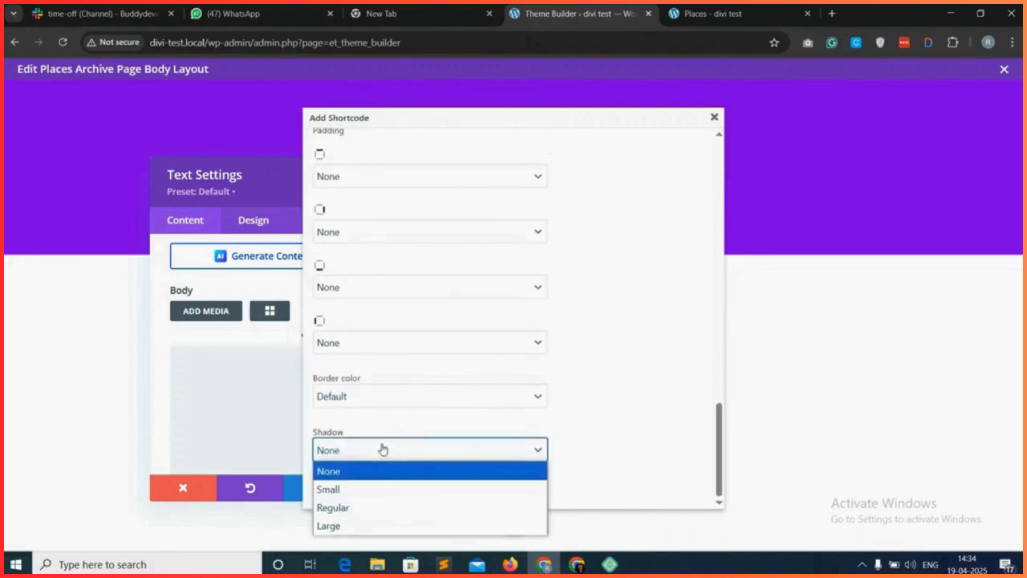
pyautogui.click(344, 489)
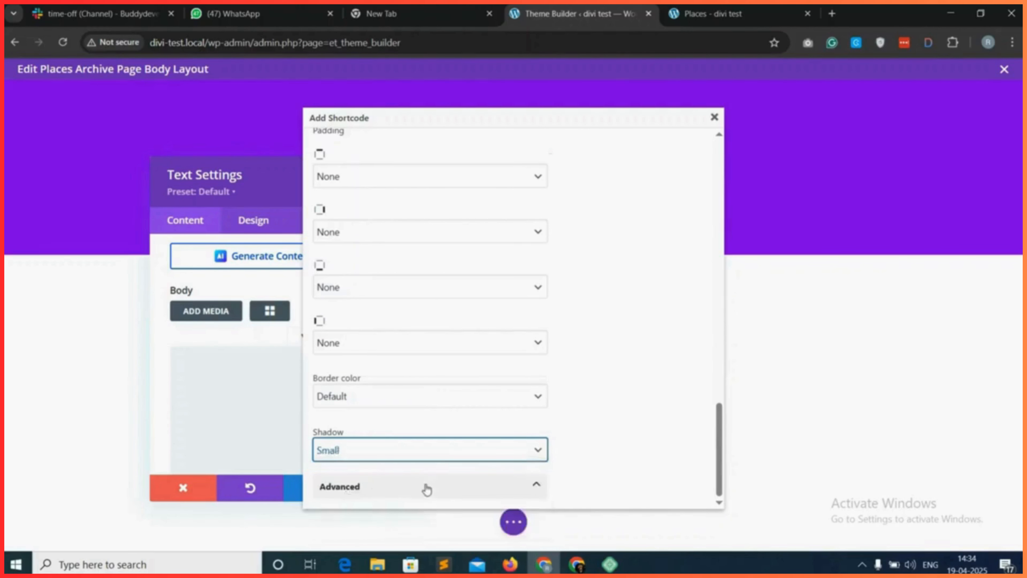
# Copy the configured gd_search shortcode and close the shortcode builder.
pyautogui.scroll(15, 707, 297)
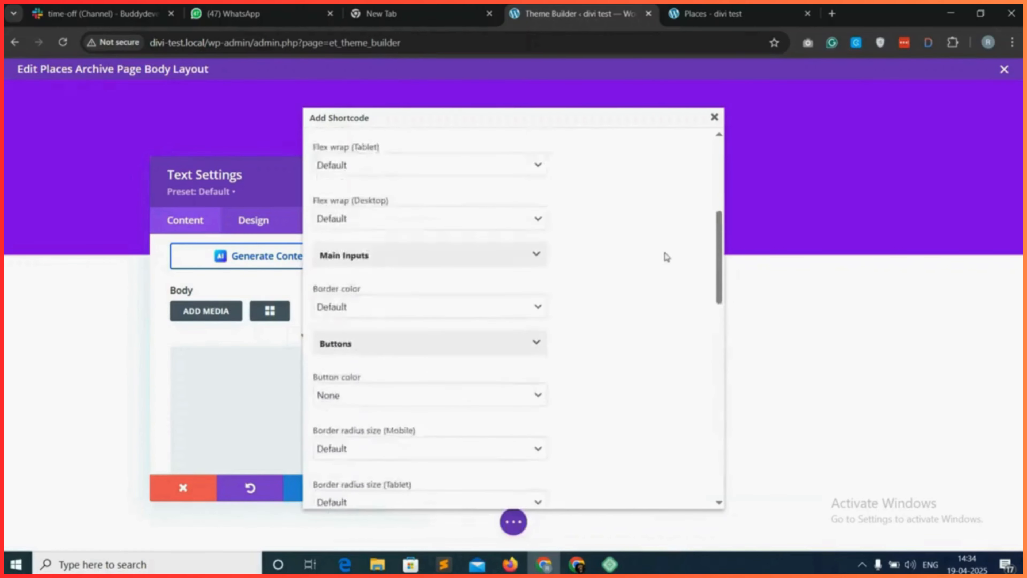
pyautogui.click(601, 315)
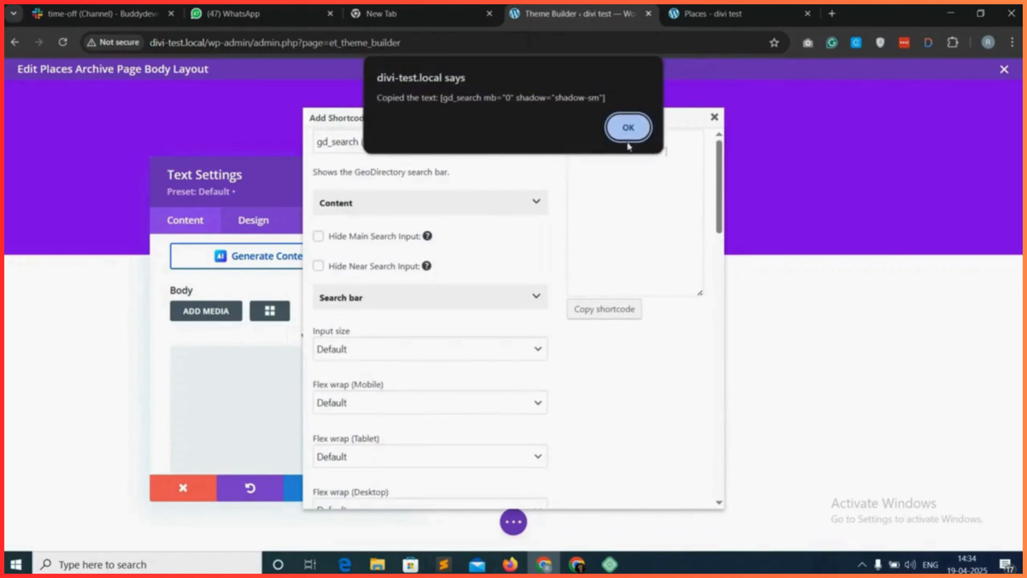
pyautogui.click(629, 129)
pyautogui.click(714, 118)
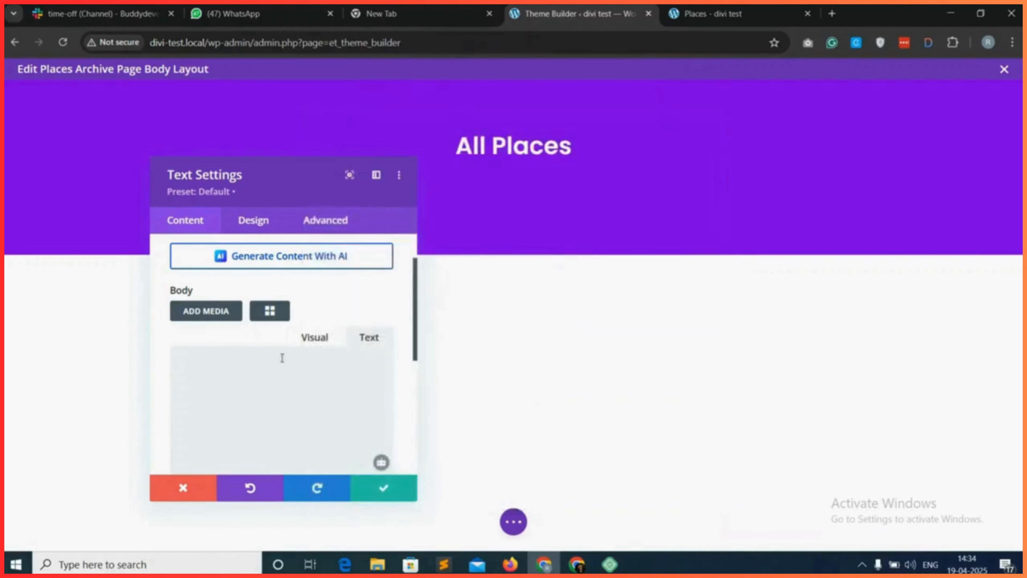
# Paste the copied gd_search shortcode into the Text module's body and save the module.
pyautogui.rightClick(249, 380)
pyautogui.click(309, 193)
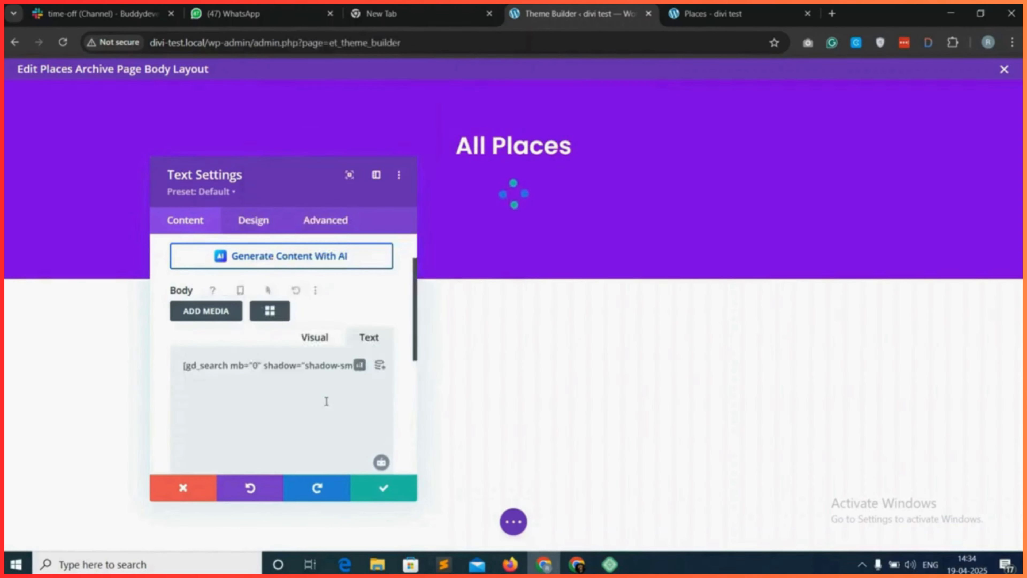
pyautogui.click(382, 490)
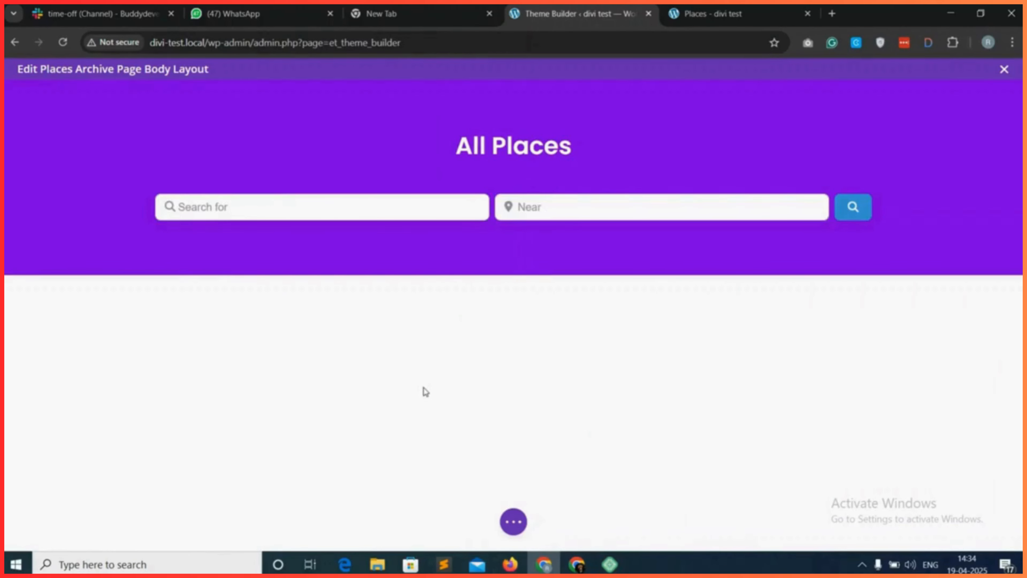
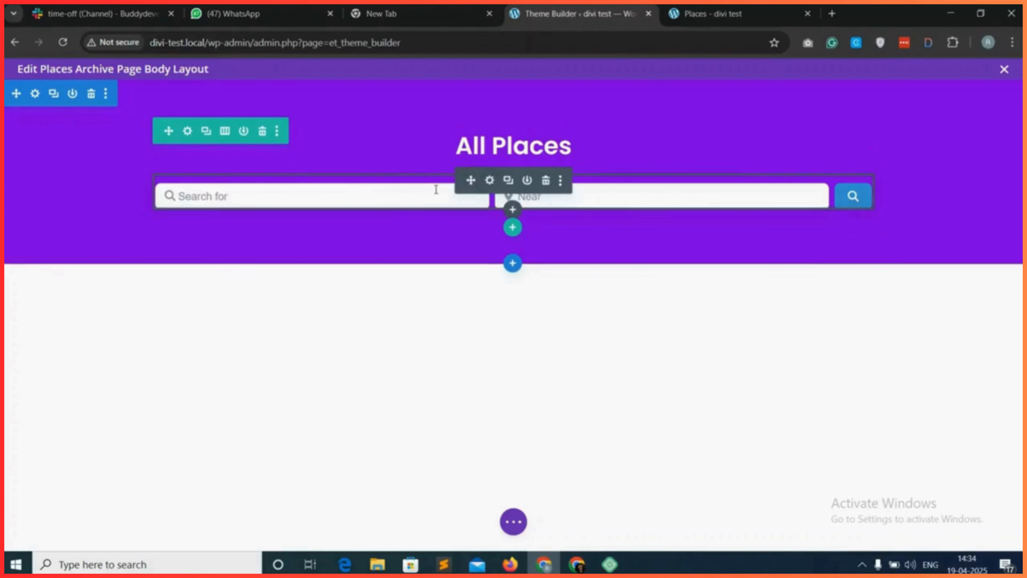
# Give the search bar's Text module a white #ffffff background colour.
pyautogui.click(489, 180)
pyautogui.click(265, 216)
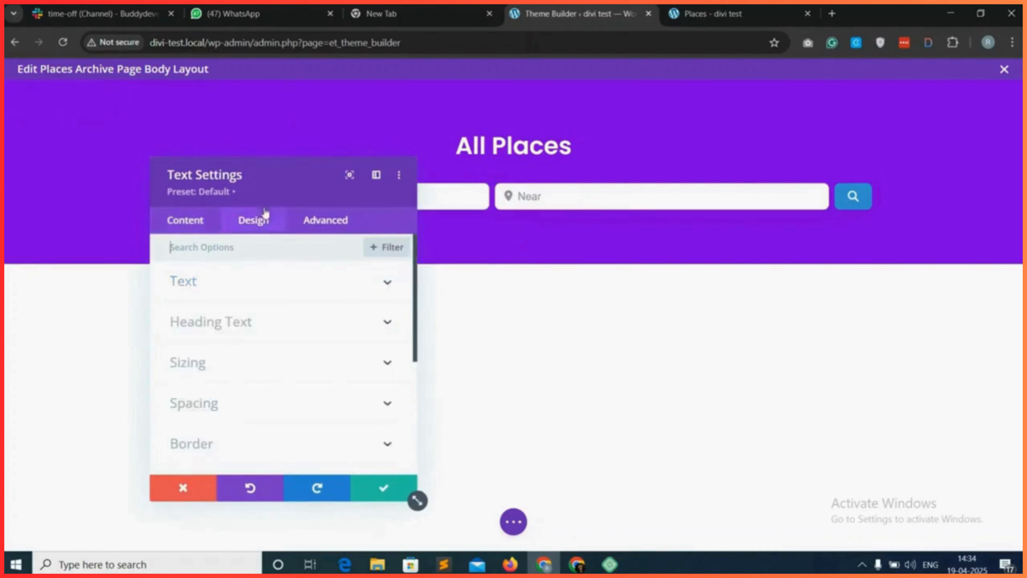
pyautogui.scroll(-5, 234, 360)
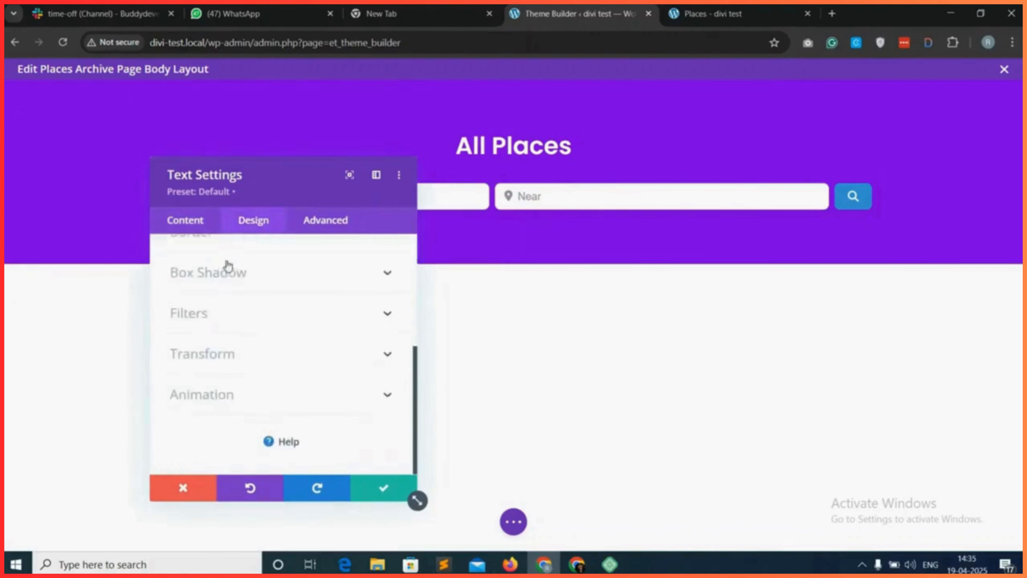
pyautogui.click(198, 226)
pyautogui.scroll(-8, 236, 374)
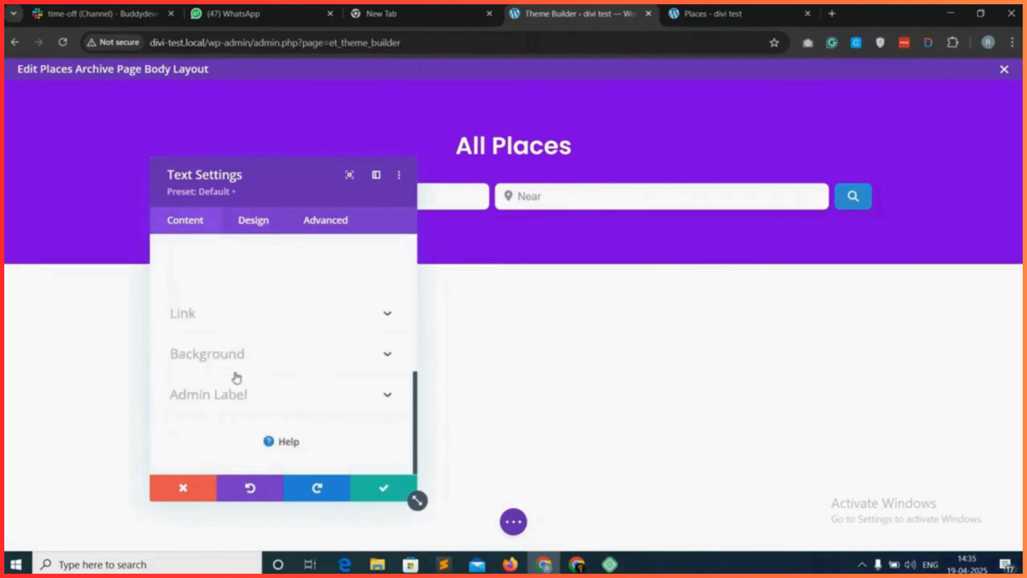
pyautogui.click(278, 351)
pyautogui.scroll(-3, 255, 384)
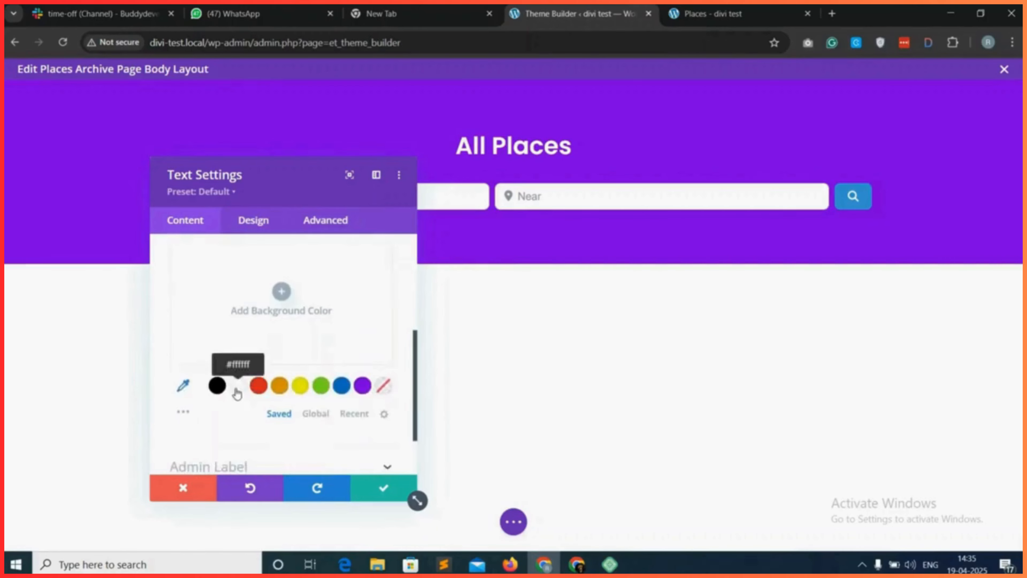
pyautogui.click(237, 390)
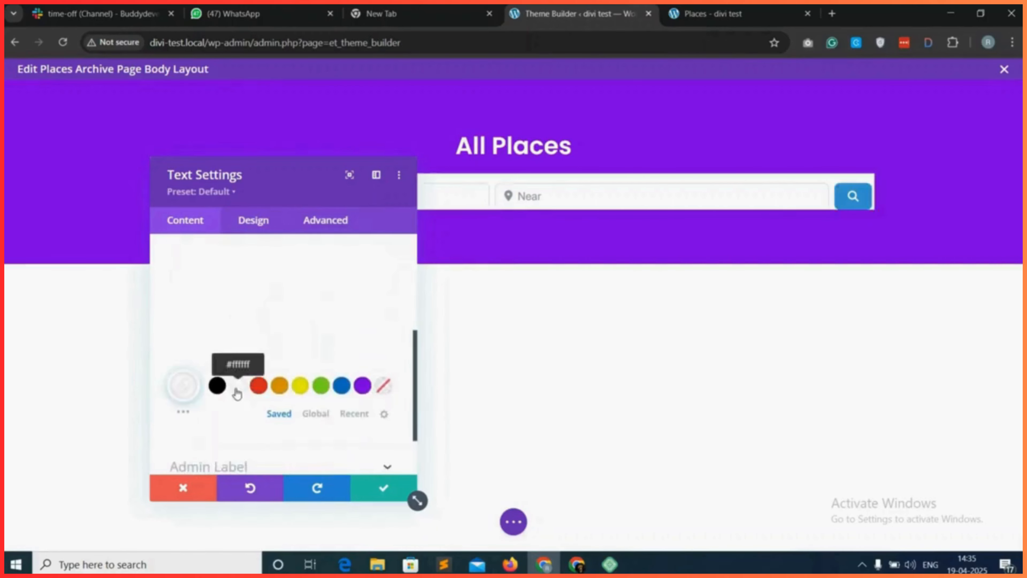
# Set the search Text module's padding to 15px at the bottom and a linked 14px on the left and right.
pyautogui.click(254, 221)
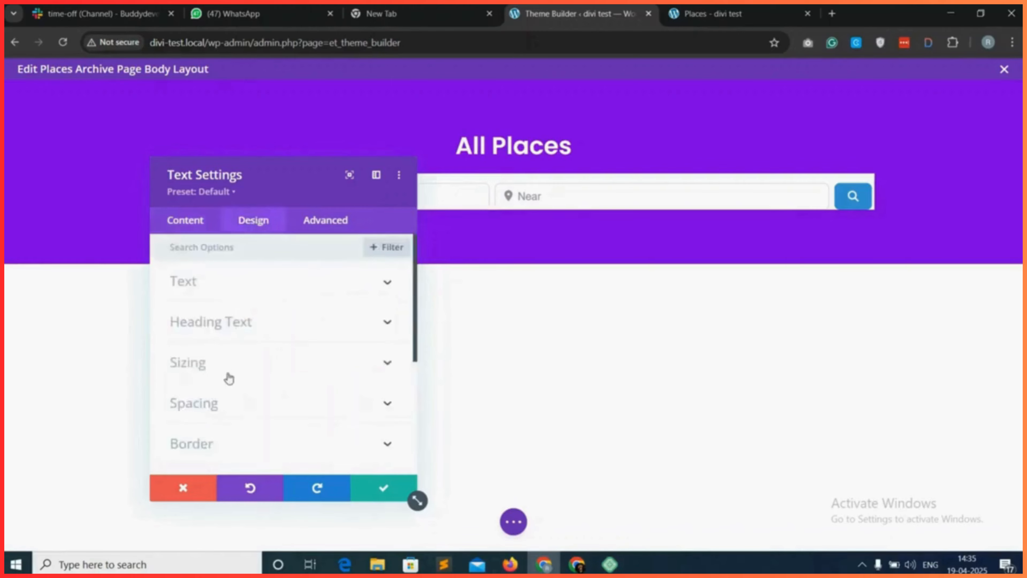
pyautogui.click(227, 403)
pyautogui.click(267, 361)
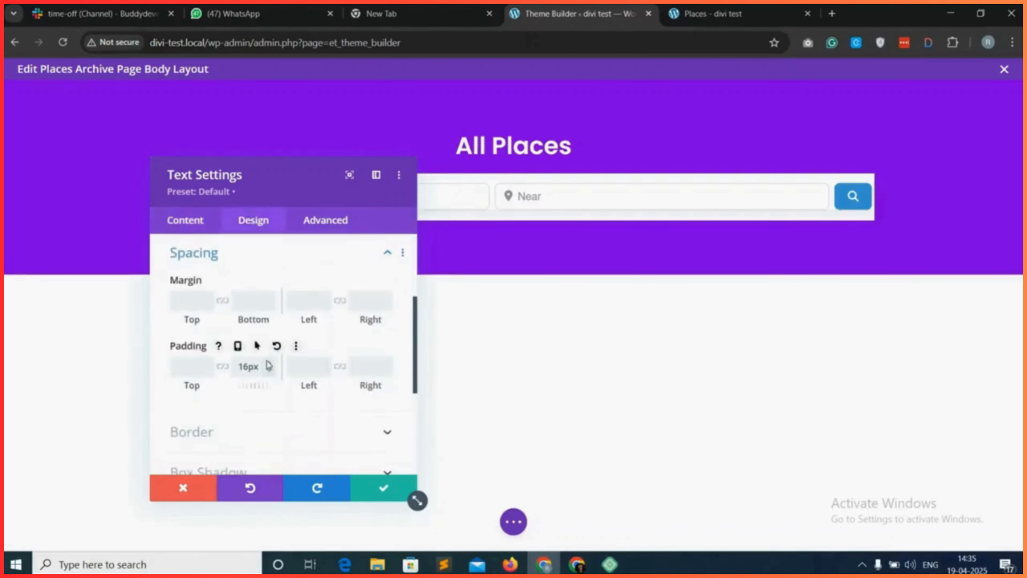
pyautogui.click(271, 371)
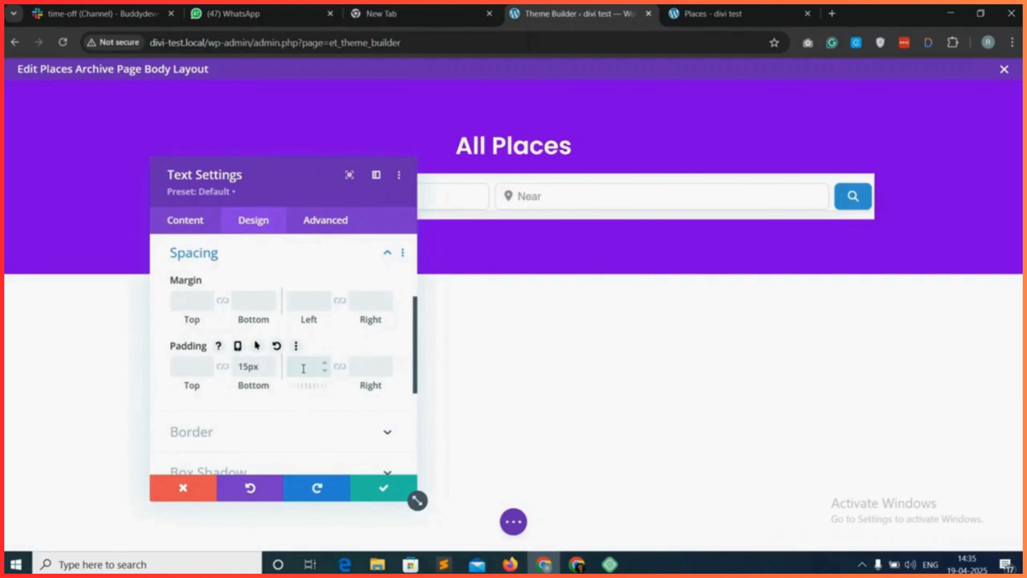
pyautogui.click(338, 368)
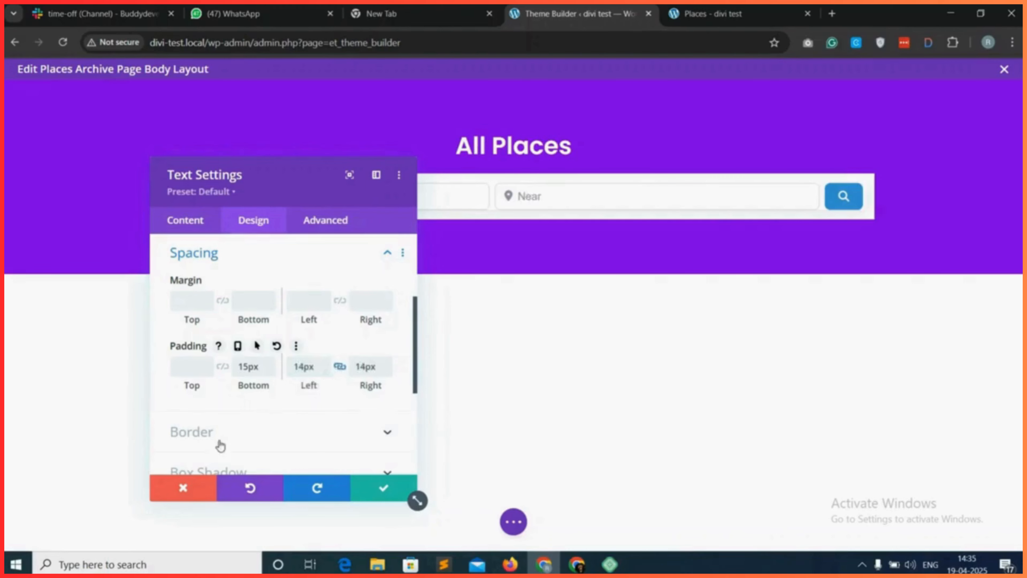
# Round all corners of the search Text module to 10px and save the module.
pyautogui.scroll(-1, 250, 427)
pyautogui.click(248, 425)
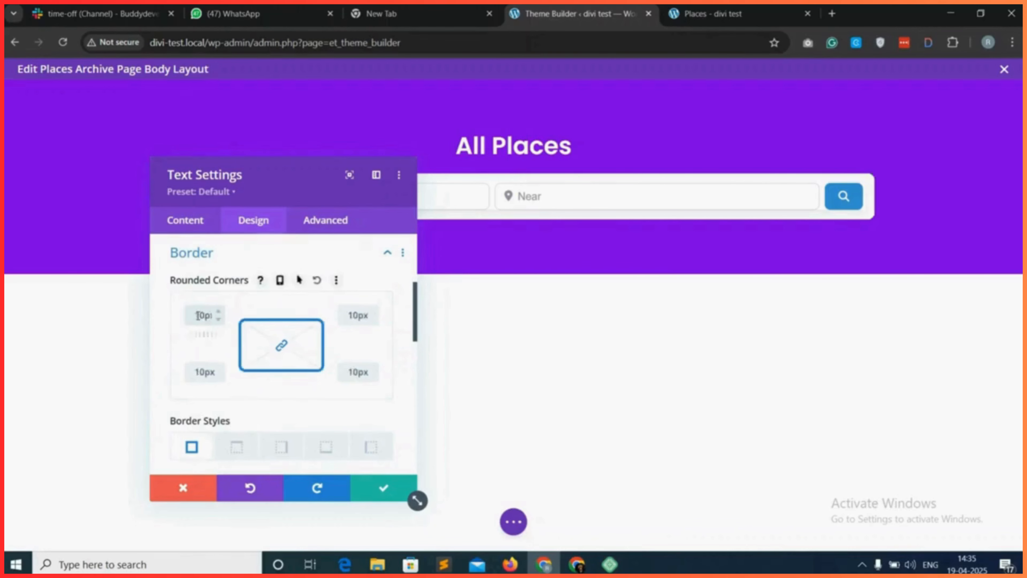
pyautogui.click(377, 490)
# Save the Places Archive Page body layout and the Theme Builder changes, and reload the live Places page to check the header.
pyautogui.click(512, 522)
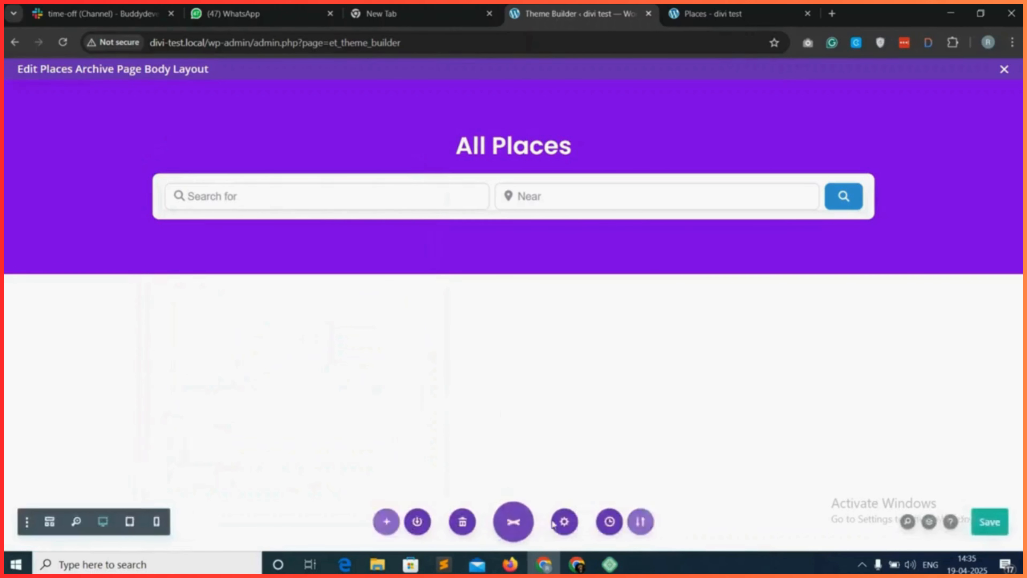
pyautogui.click(15, 44)
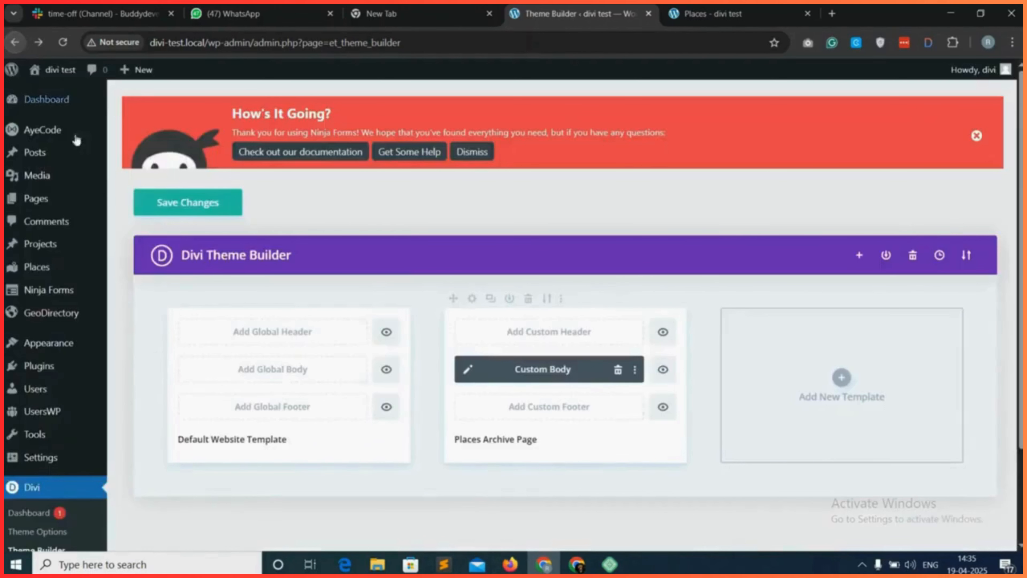
pyautogui.click(196, 212)
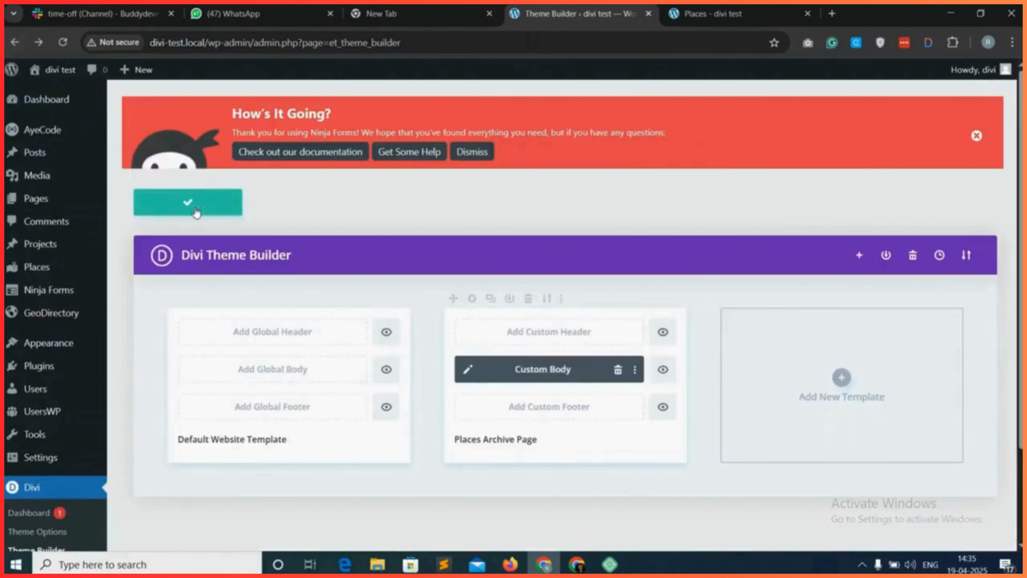
pyautogui.click(700, 14)
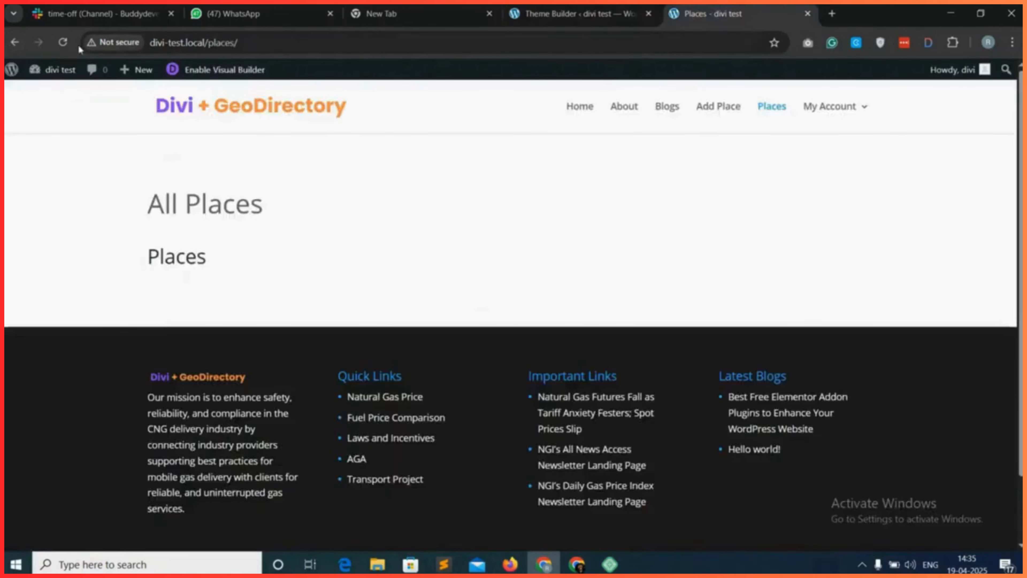
pyautogui.click(70, 42)
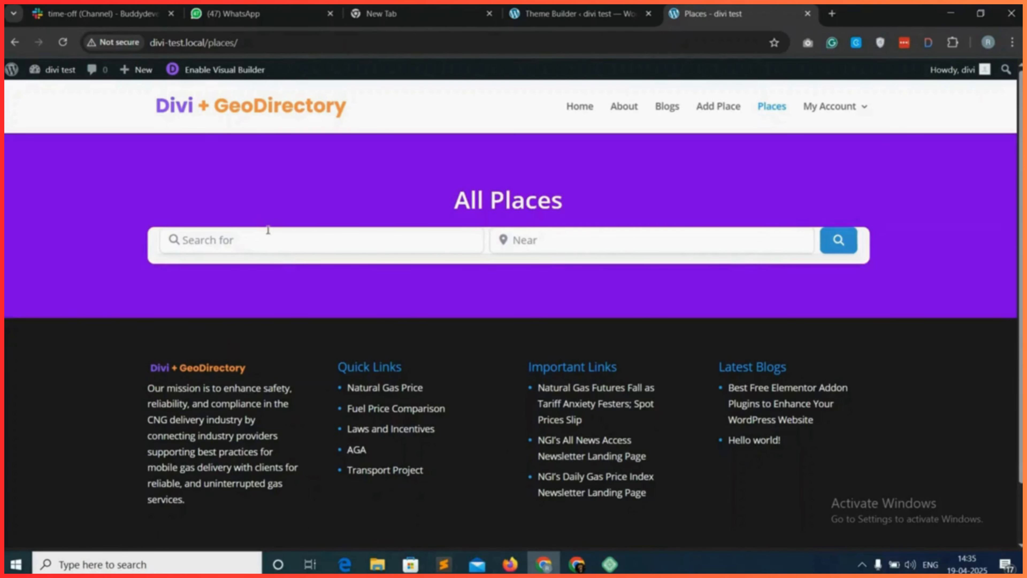
# Reopen the Places Archive Page custom body, set the search Text module's top padding to 15px and save the module.
pyautogui.click(567, 15)
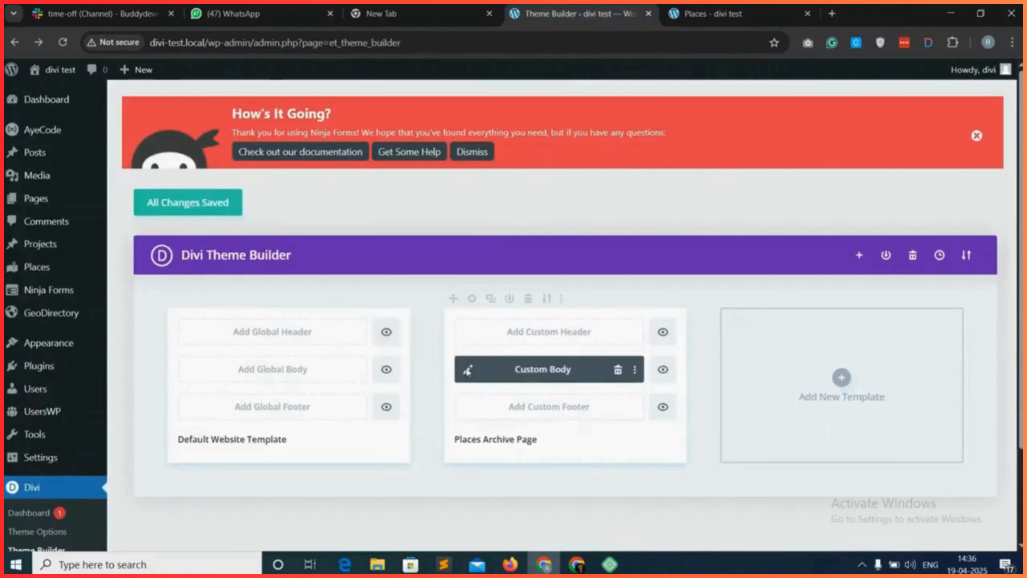
pyautogui.click(467, 370)
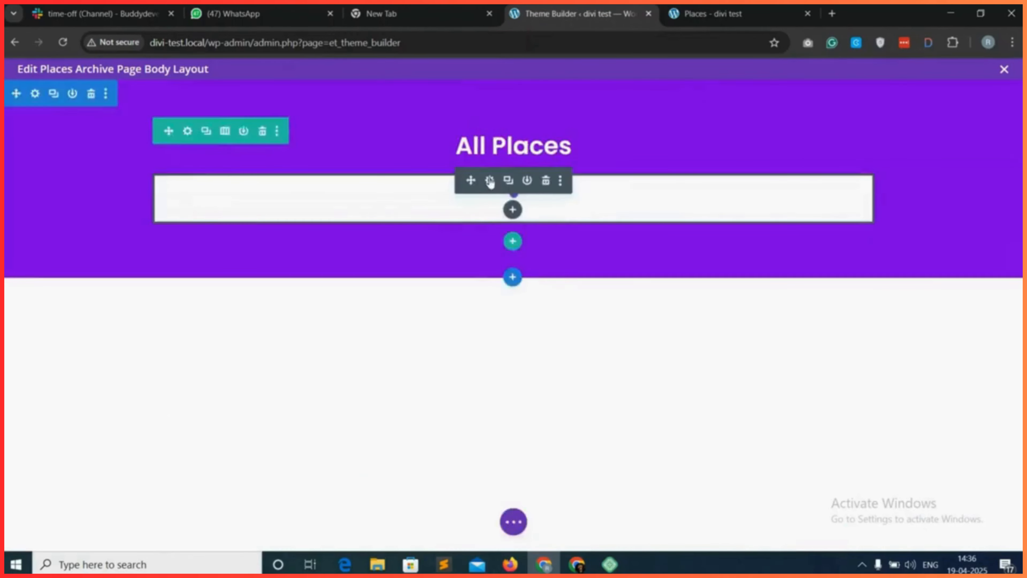
pyautogui.click(490, 181)
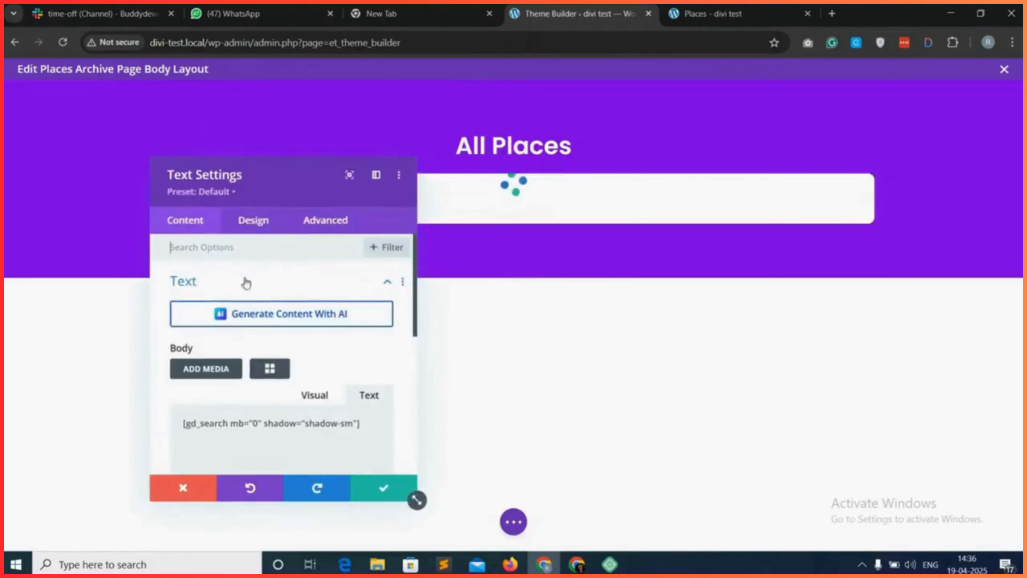
pyautogui.click(262, 221)
pyautogui.scroll(-1, 247, 387)
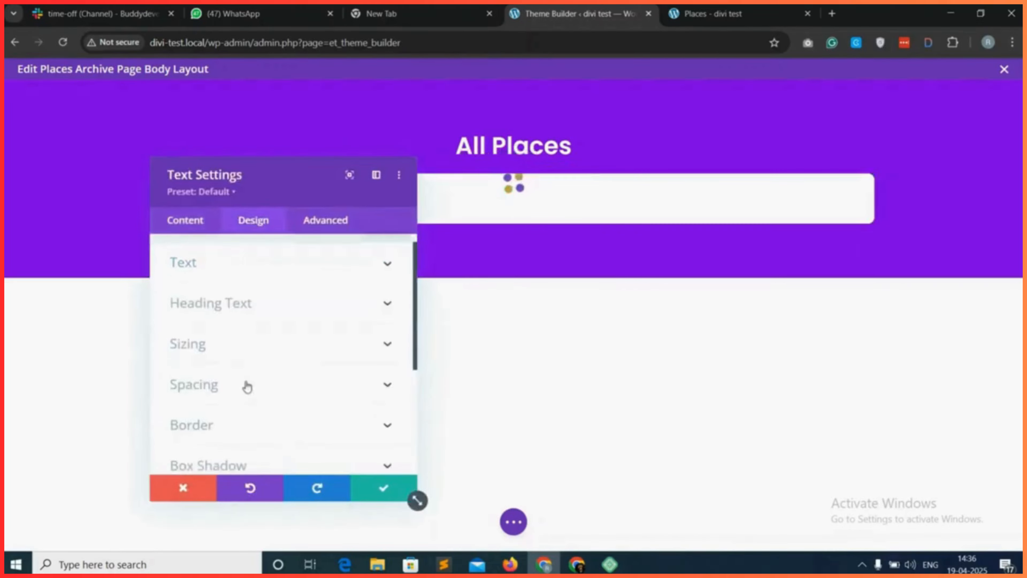
pyautogui.click(285, 378)
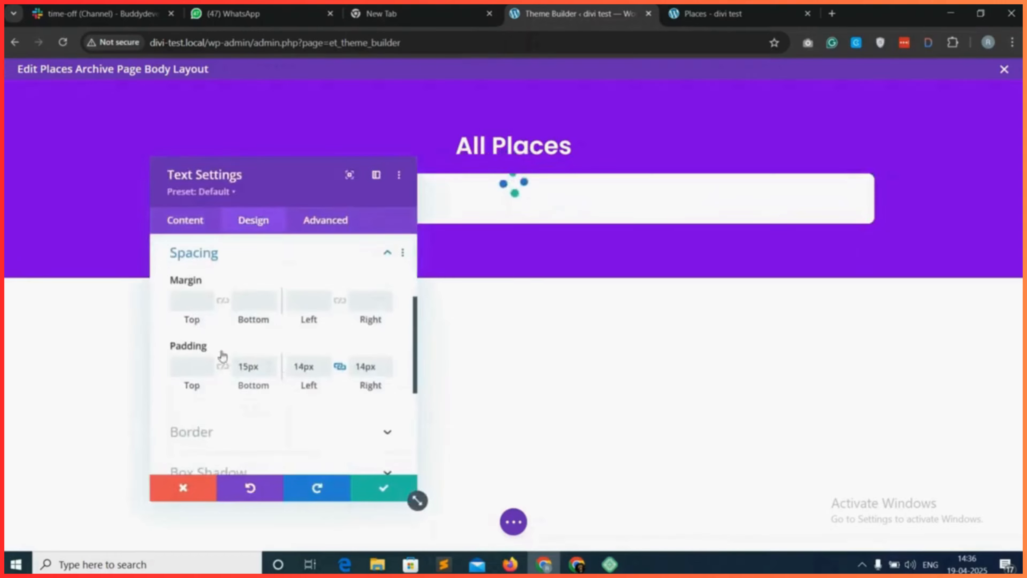
pyautogui.click(192, 368)
pyautogui.write('15')
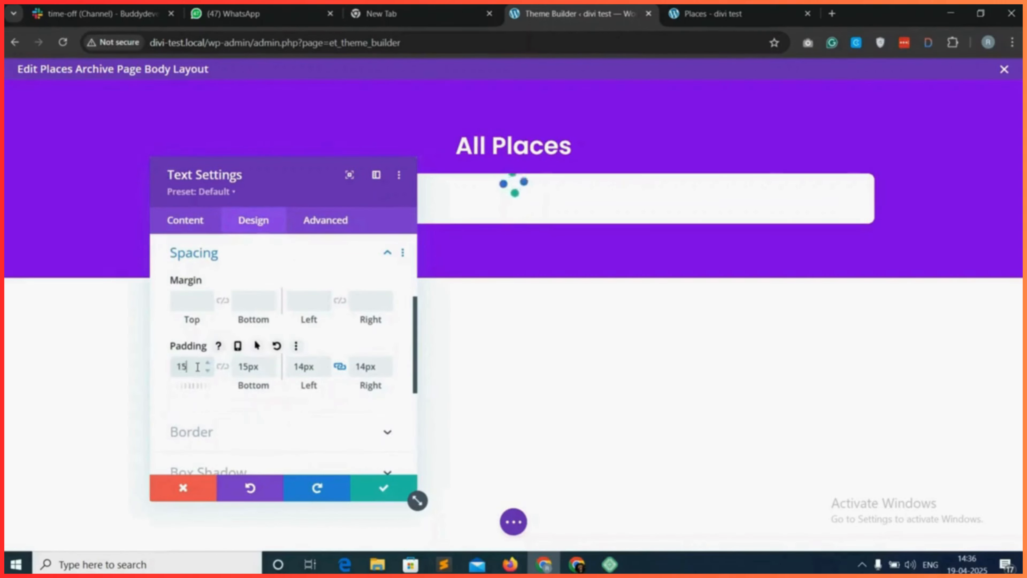
pyautogui.click(383, 487)
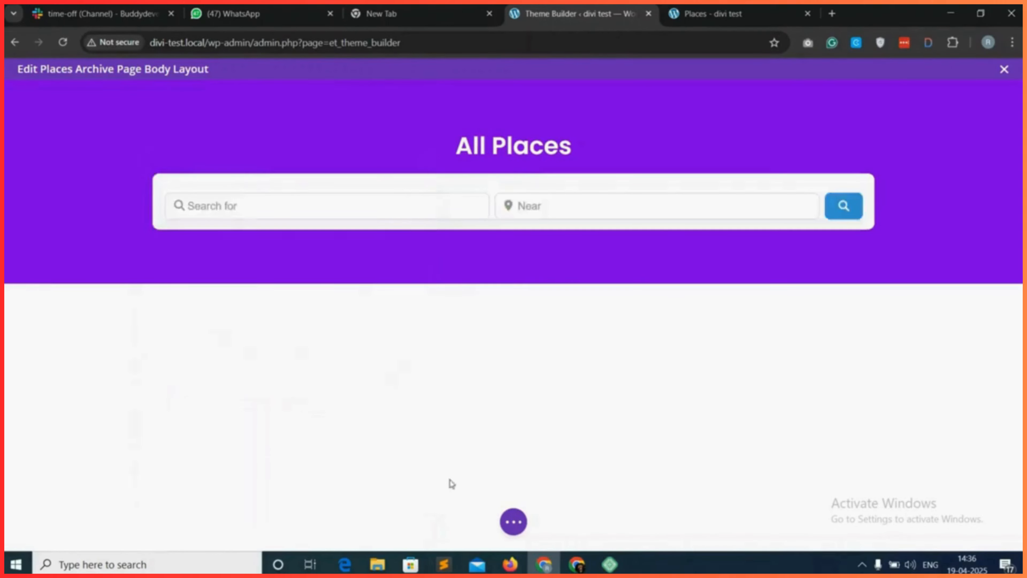
# Save the body layout and reload the live Places page to check the search bar's spacing and fields.
pyautogui.click(513, 522)
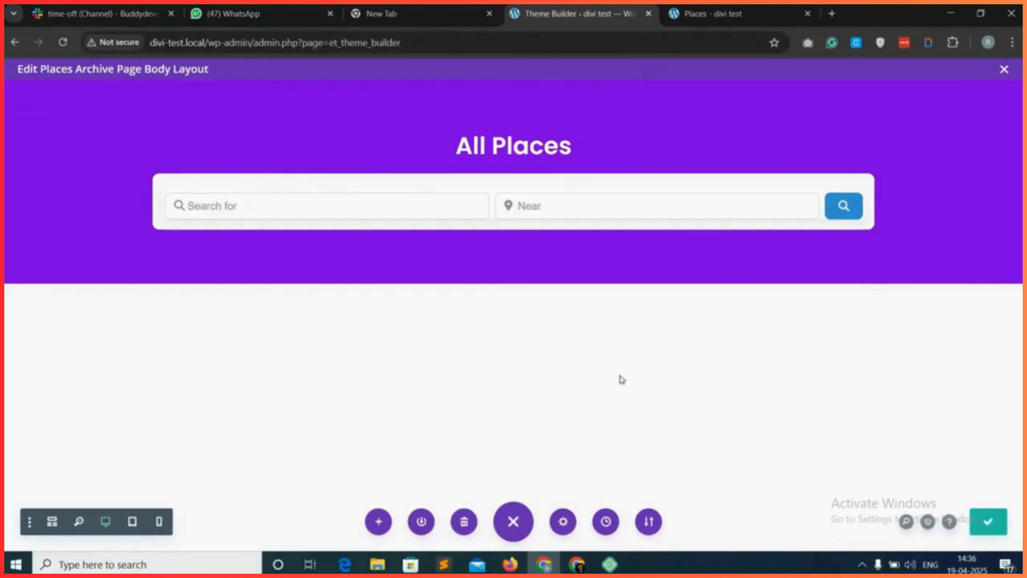
pyautogui.click(727, 9)
pyautogui.click(63, 42)
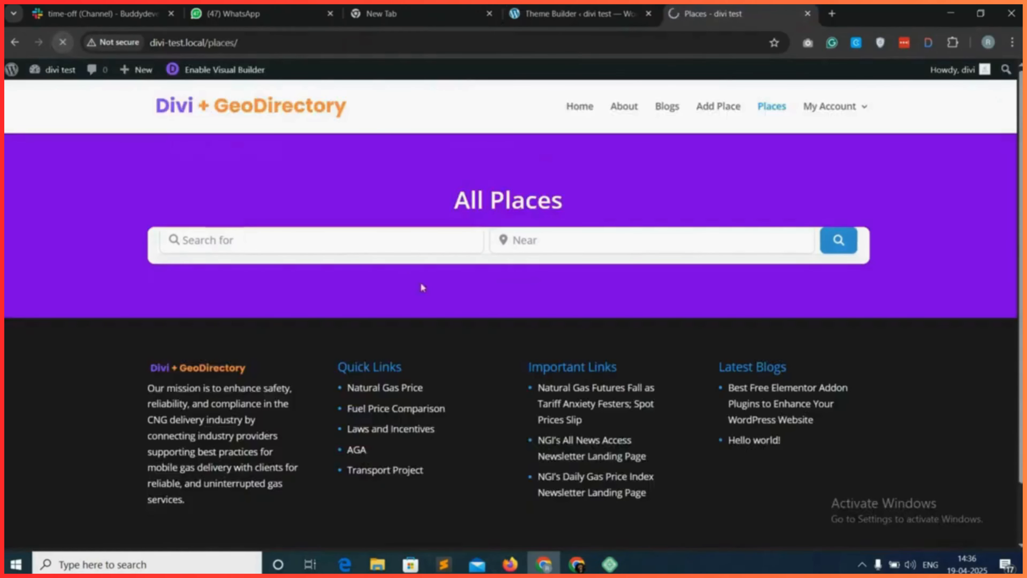
pyautogui.click(517, 250)
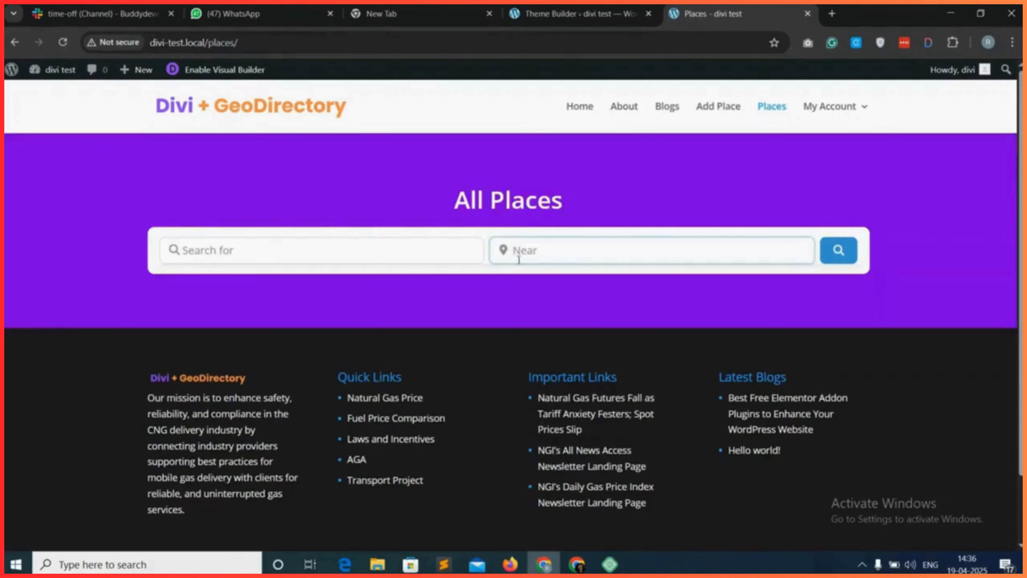
pyautogui.click(505, 297)
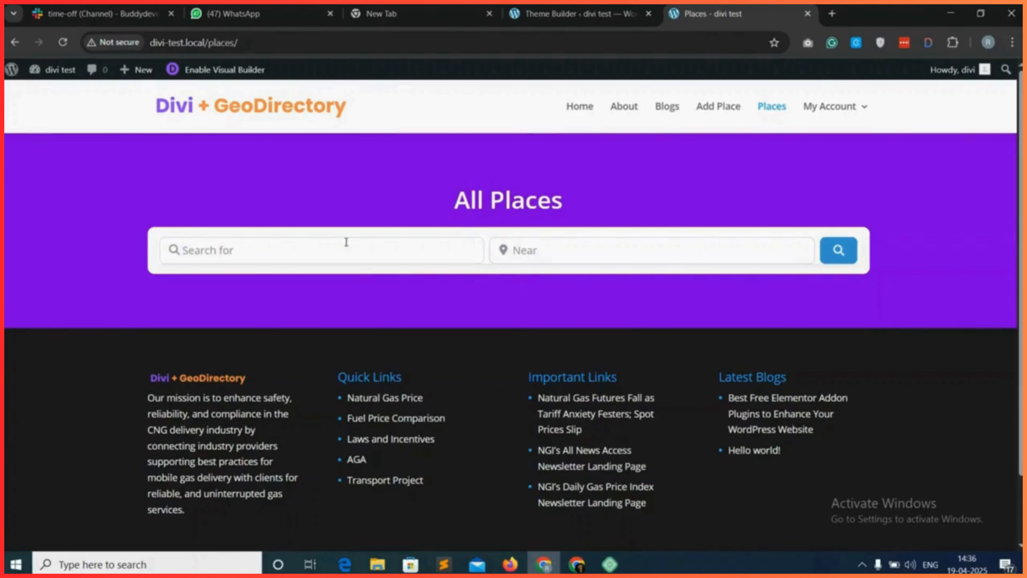
pyautogui.click(578, 262)
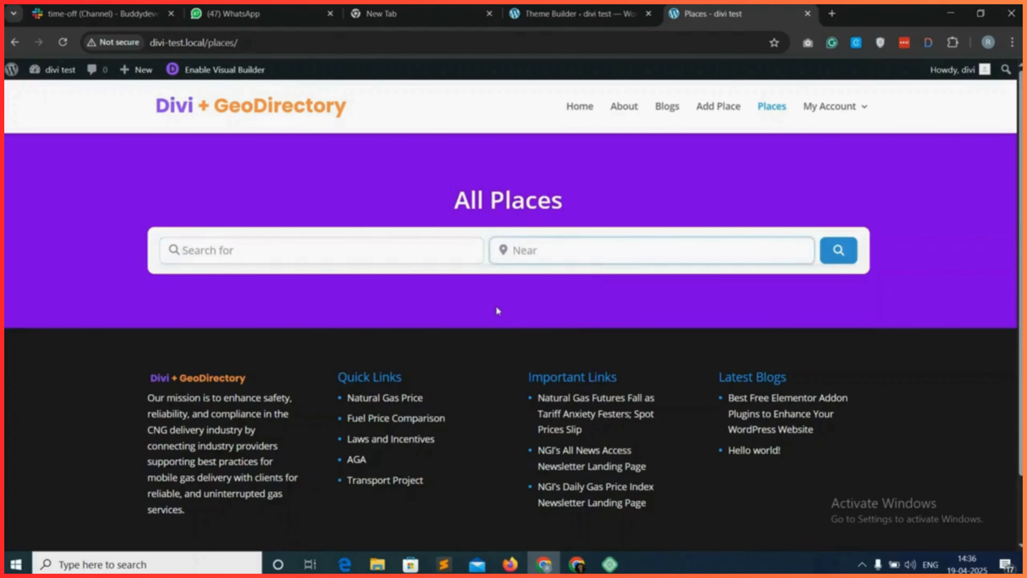
pyautogui.scroll(-1, 496, 311)
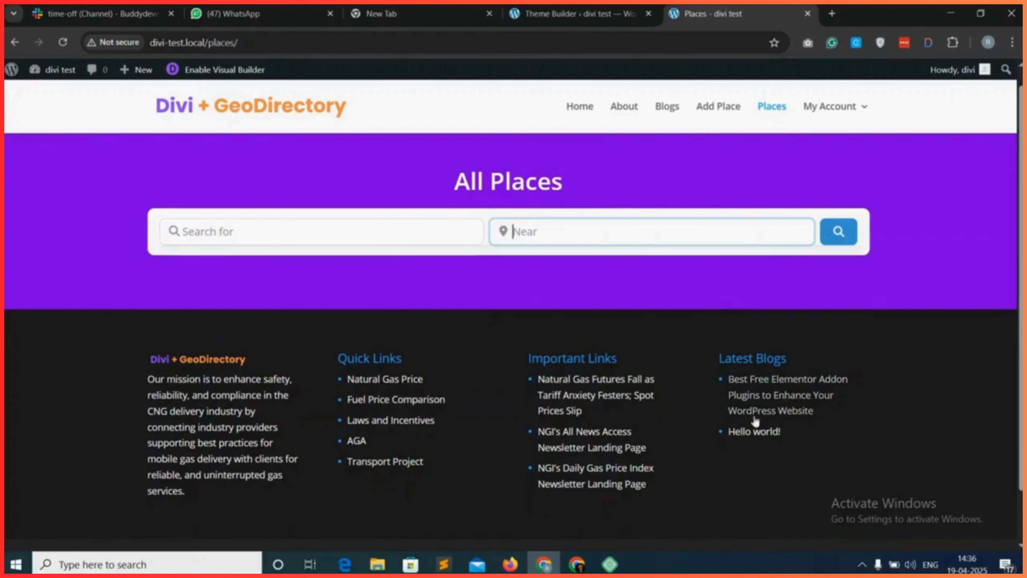
# Back in the Theme Builder, set the two-column row's max width to 100% with centre alignment and save the row.
pyautogui.click(578, 14)
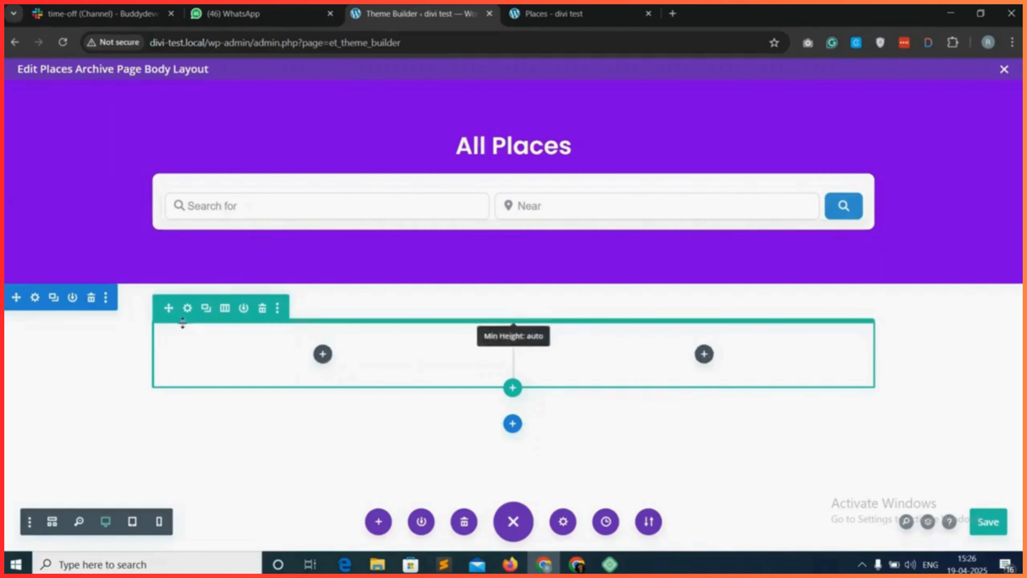
pyautogui.click(187, 310)
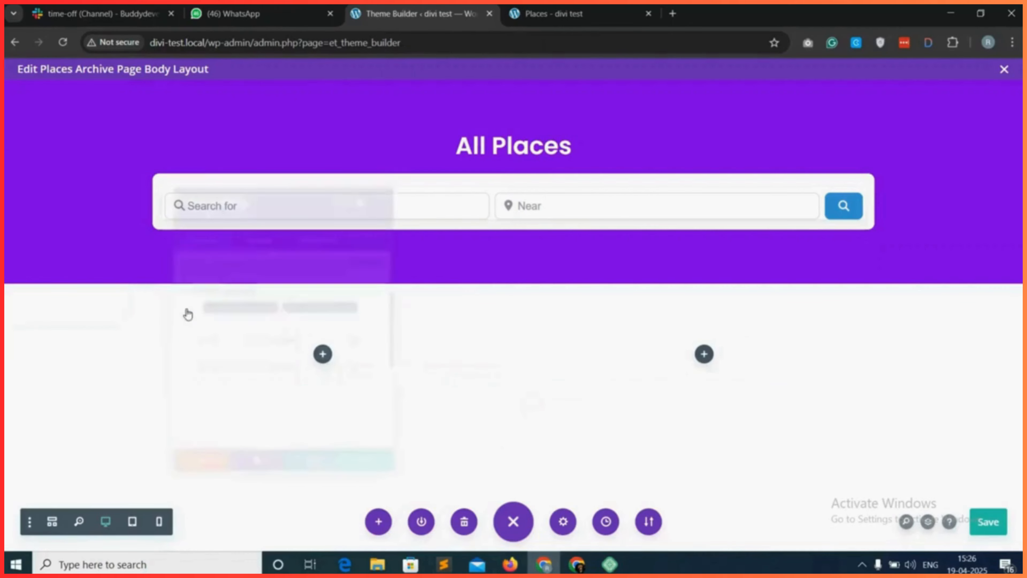
pyautogui.click(262, 221)
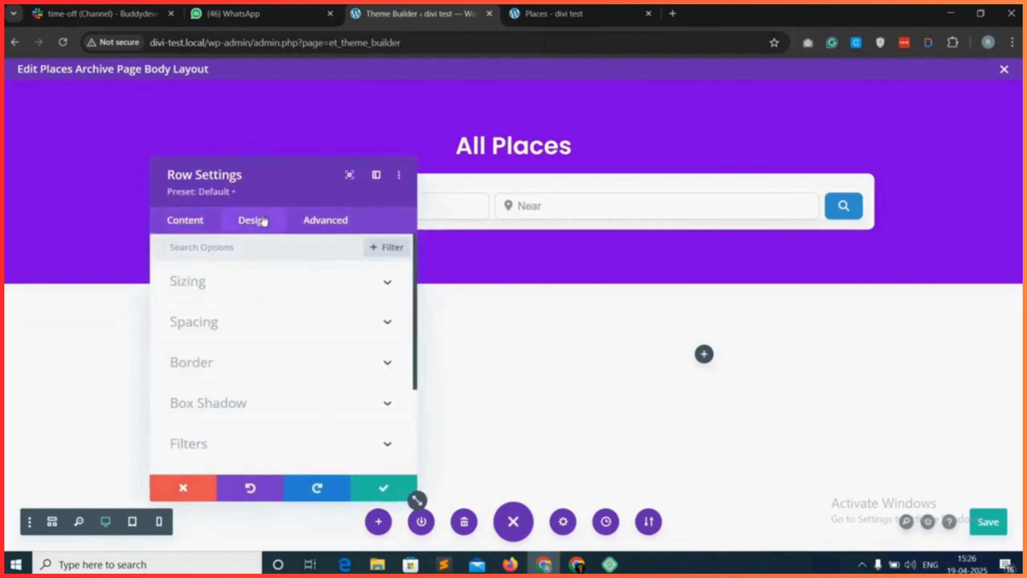
pyautogui.click(259, 286)
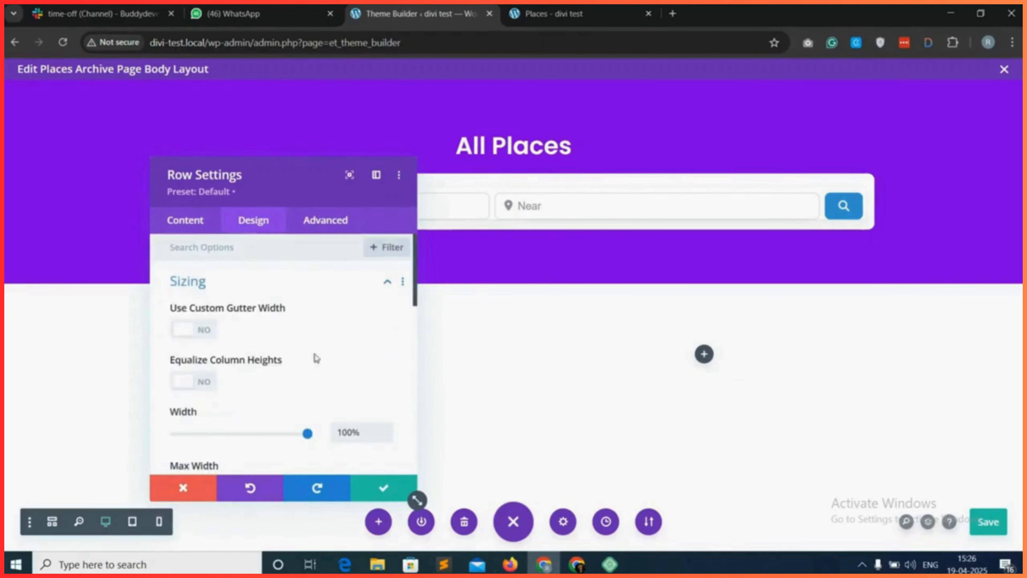
pyautogui.scroll(-3, 315, 359)
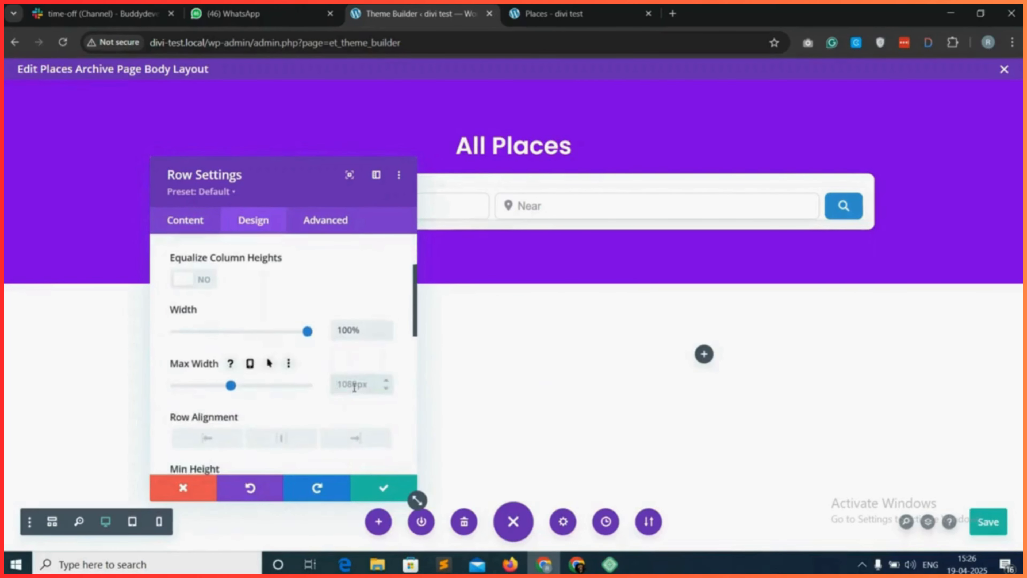
pyautogui.doubleClick(354, 386)
pyautogui.write('100%')
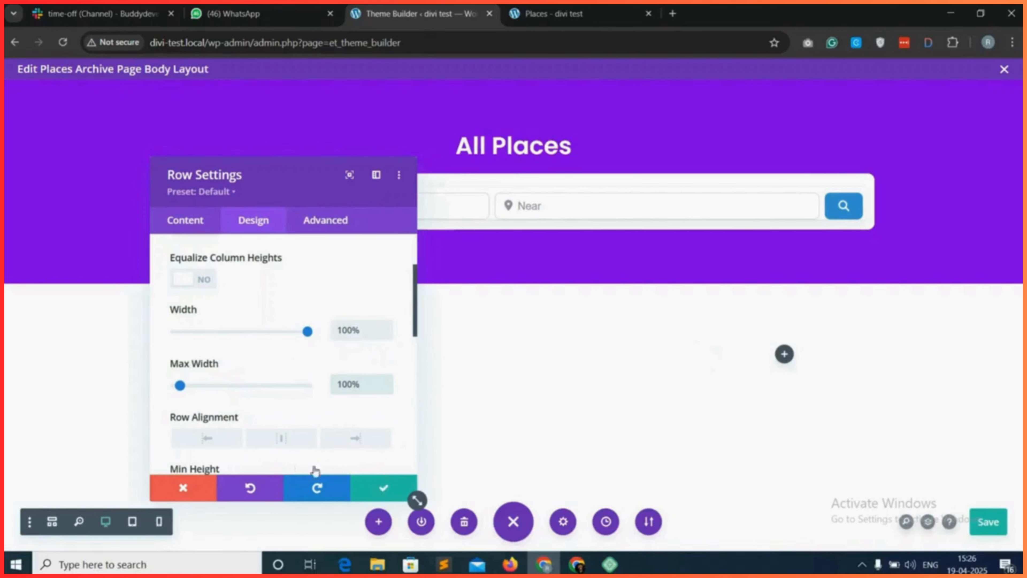
pyautogui.click(286, 444)
pyautogui.click(383, 487)
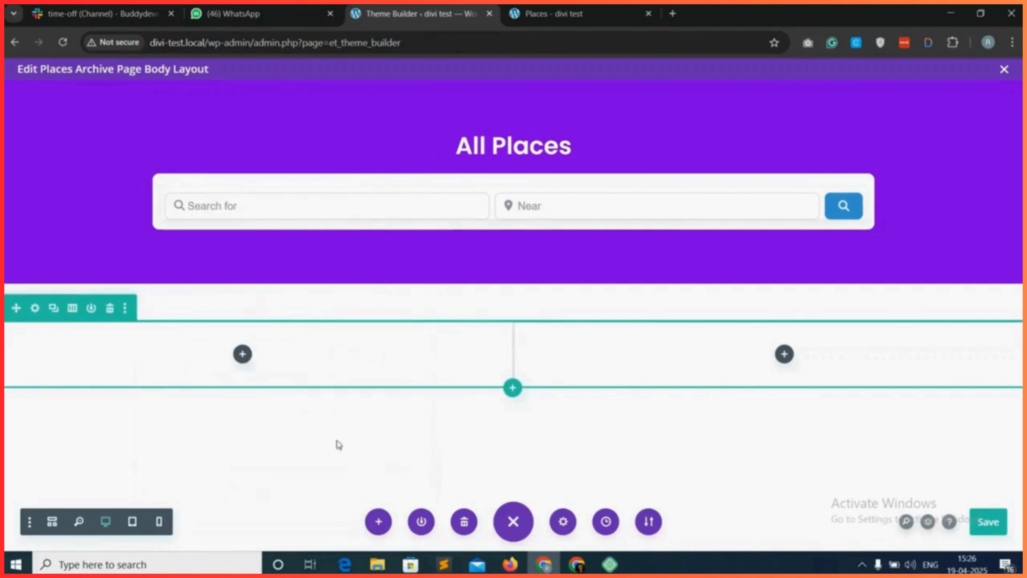
# Add a Text module to the first column of the two-column row and clear its placeholder body text.
pyautogui.click(242, 363)
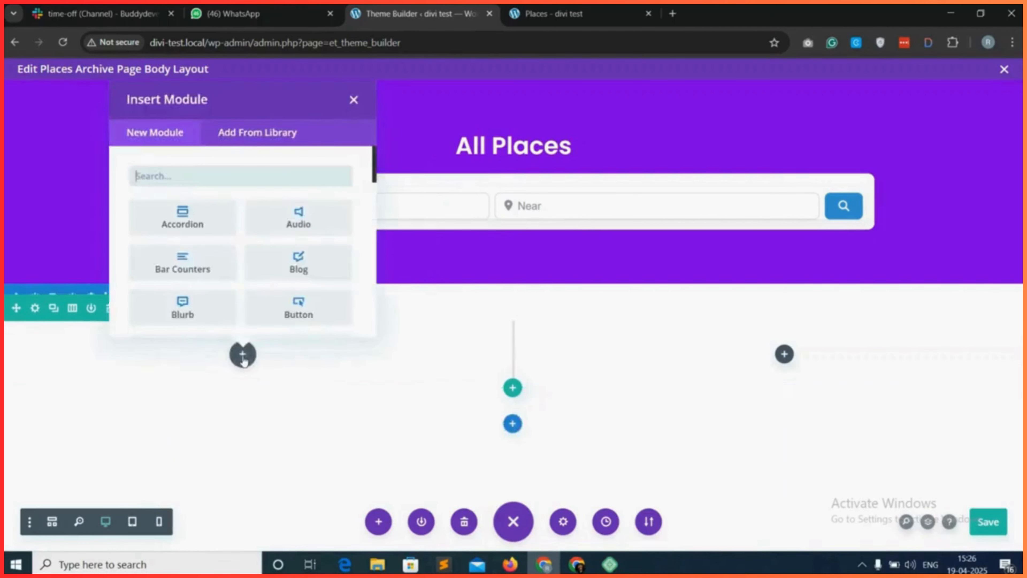
pyautogui.write('text')
pyautogui.click(173, 205)
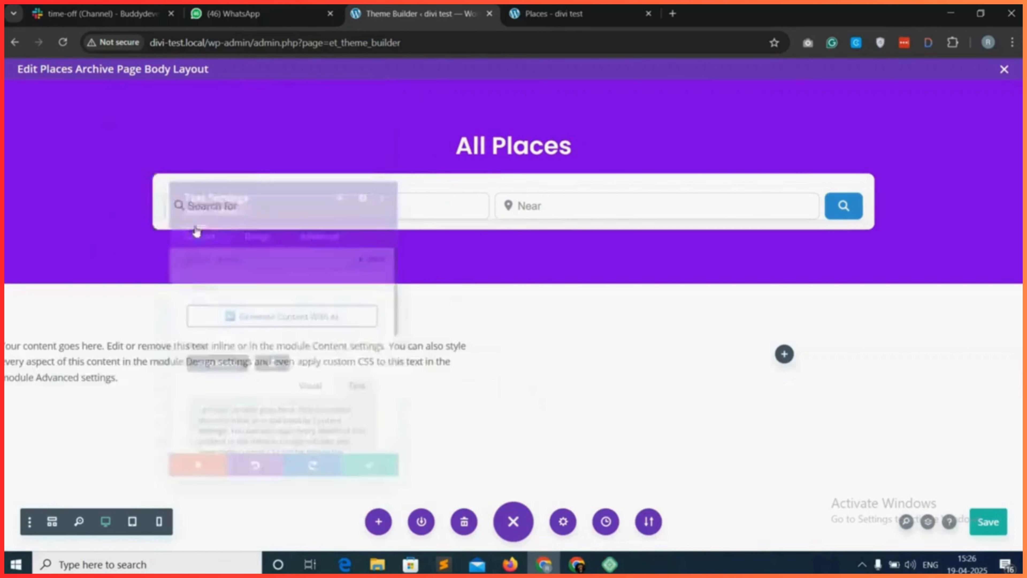
pyautogui.hotkey('ctrl', 'a')
pyautogui.press('Delete')
# Generate the gd_loop_actions (GD > Loop Actions) shortcode with its default options and copy it.
pyautogui.click(270, 368)
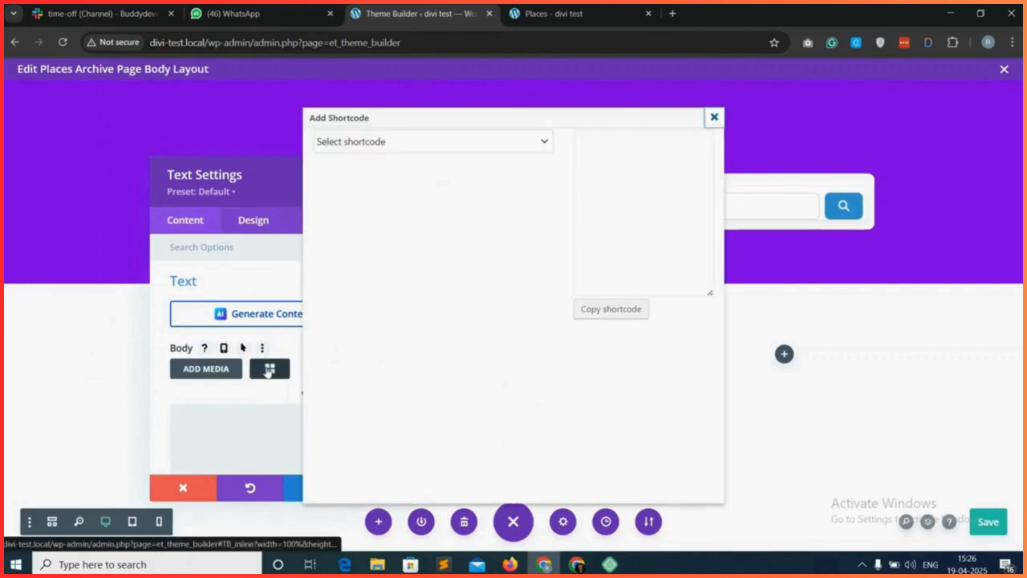
pyautogui.click(406, 146)
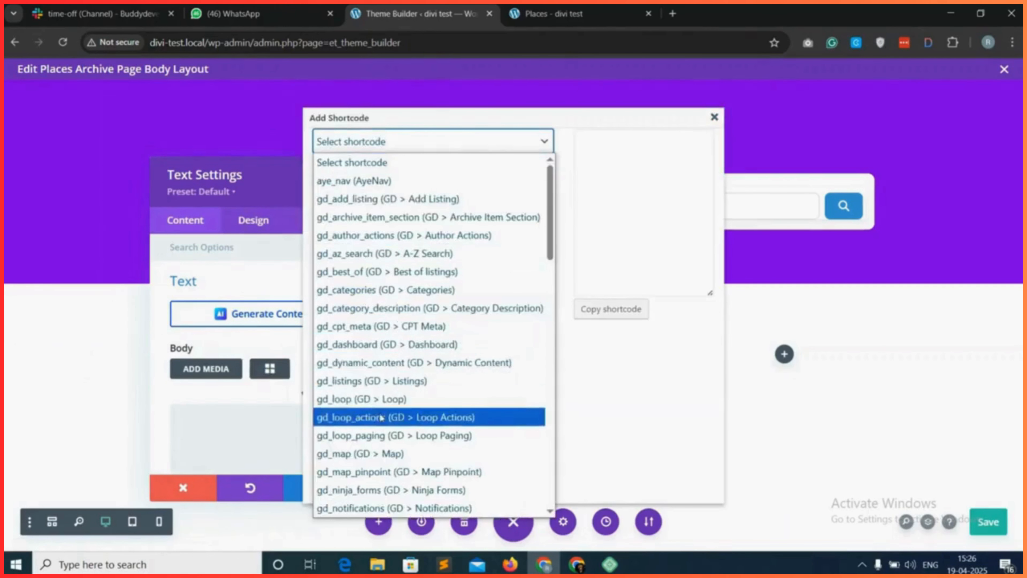
pyautogui.click(396, 420)
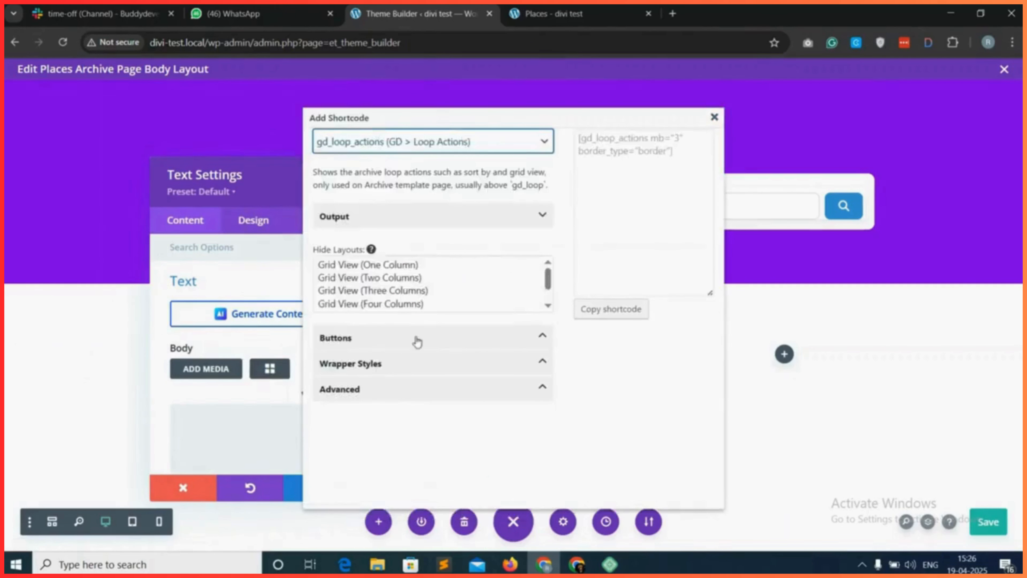
pyautogui.click(609, 317)
pyautogui.click(623, 140)
pyautogui.click(714, 117)
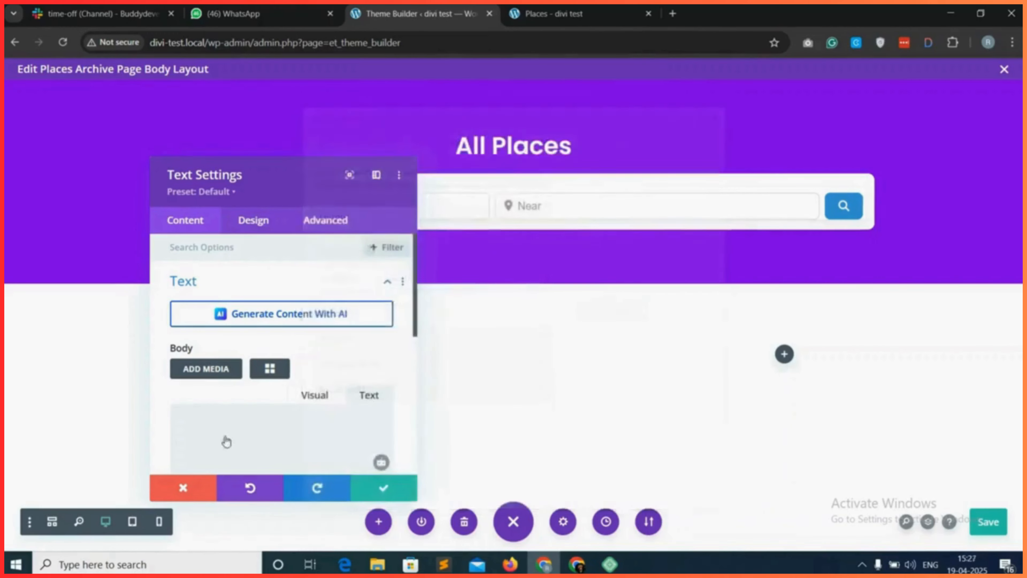
# Paste the gd_loop_actions shortcode into the Text module's body and save the module.
pyautogui.rightClick(247, 419)
pyautogui.click(277, 235)
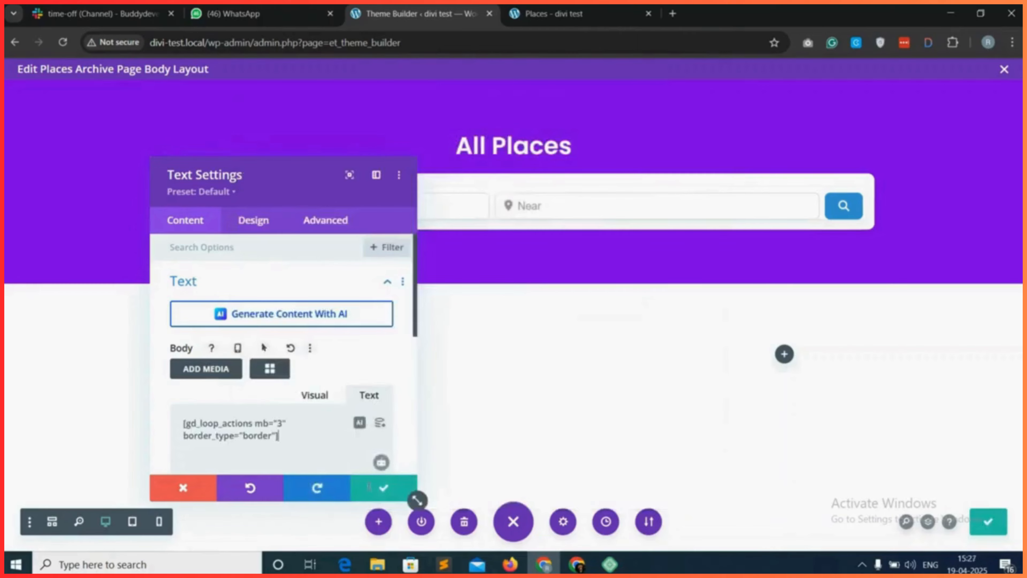
pyautogui.click(383, 488)
# Switch to wireframe view and add a second Text module below the loop actions module in the first column.
pyautogui.click(52, 520)
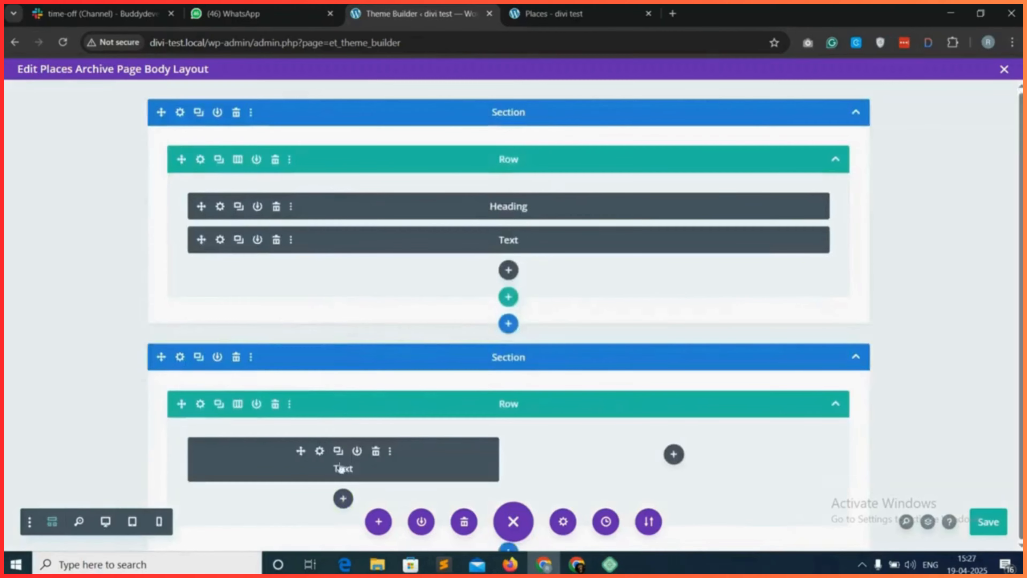
pyautogui.click(343, 498)
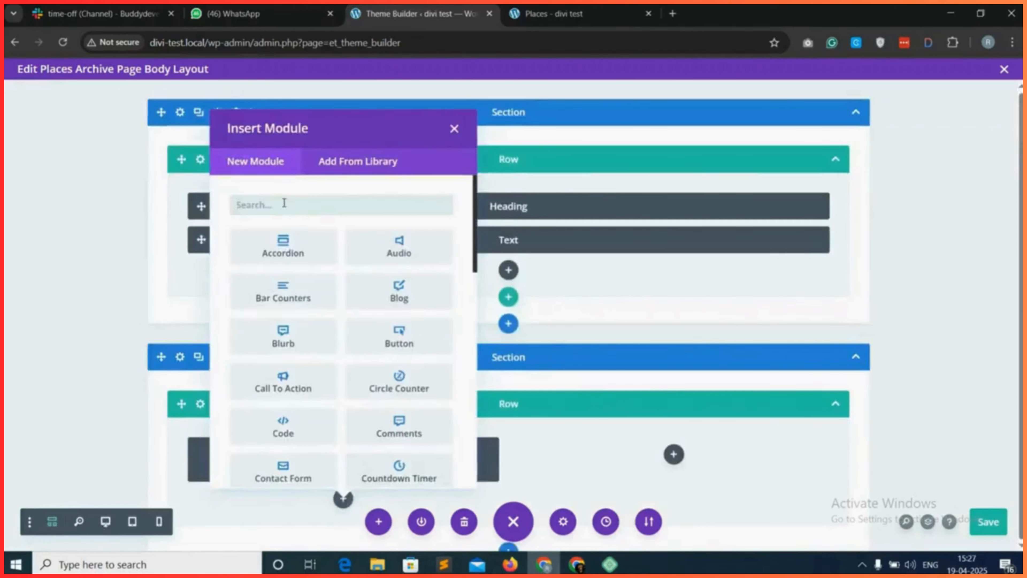
pyautogui.write('text')
pyautogui.click(284, 246)
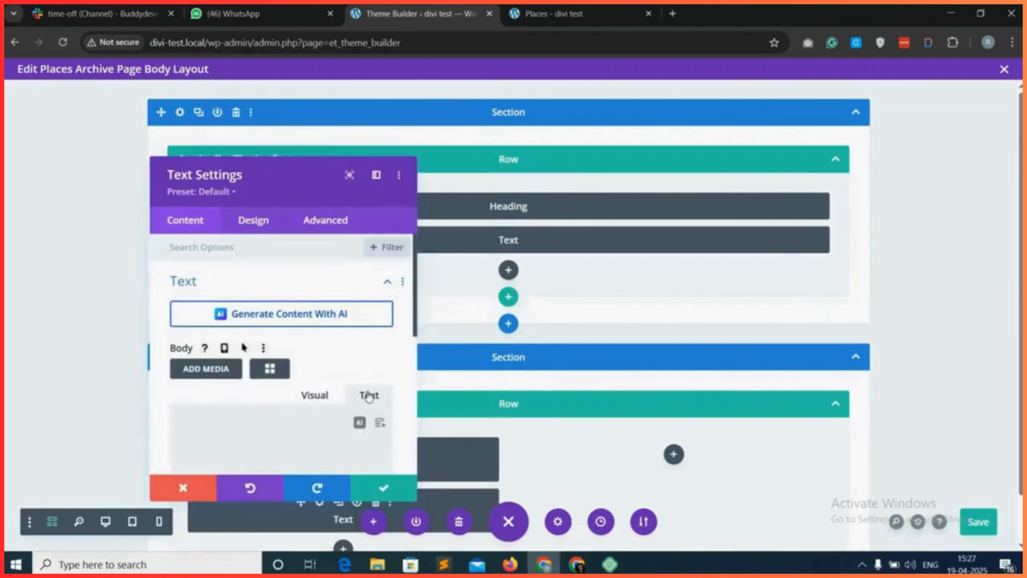
# Configure the gd_loop (GD > Loop) shortcode with the List view layout and a Medium card shadow, and copy it.
pyautogui.click(270, 368)
pyautogui.click(413, 142)
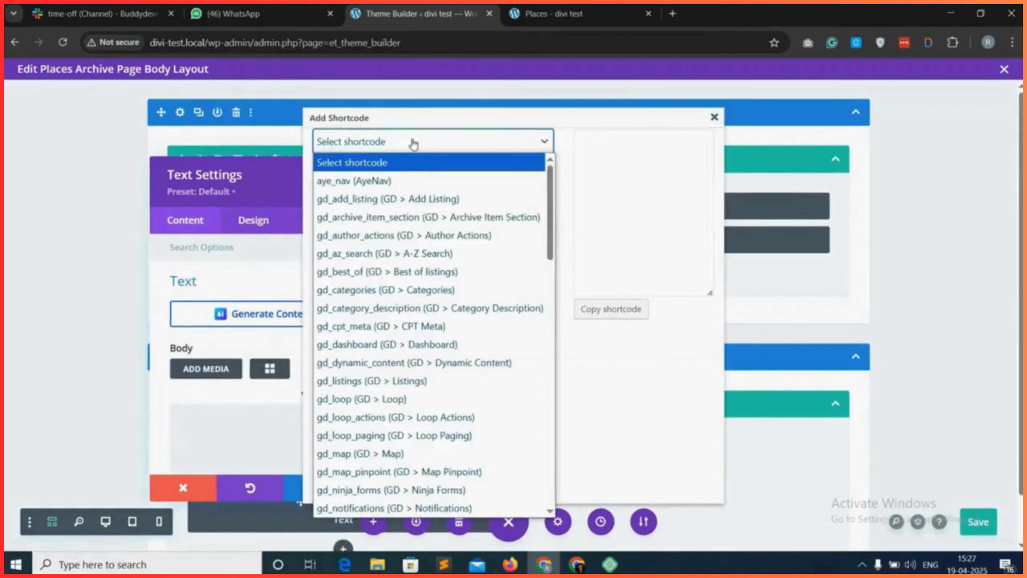
pyautogui.click(386, 400)
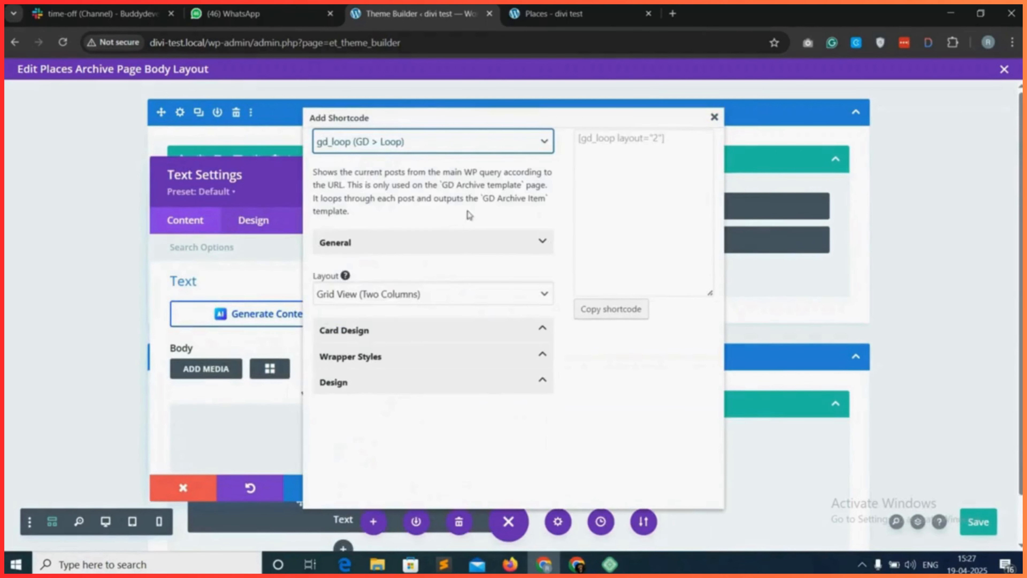
pyautogui.click(407, 297)
pyautogui.click(358, 405)
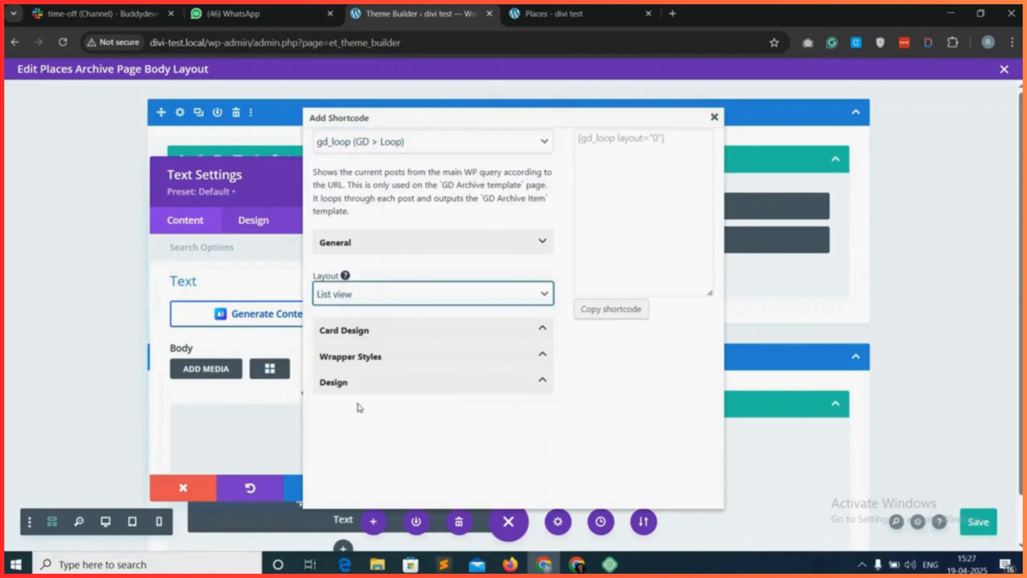
pyautogui.click(423, 330)
pyautogui.scroll(-4, 426, 359)
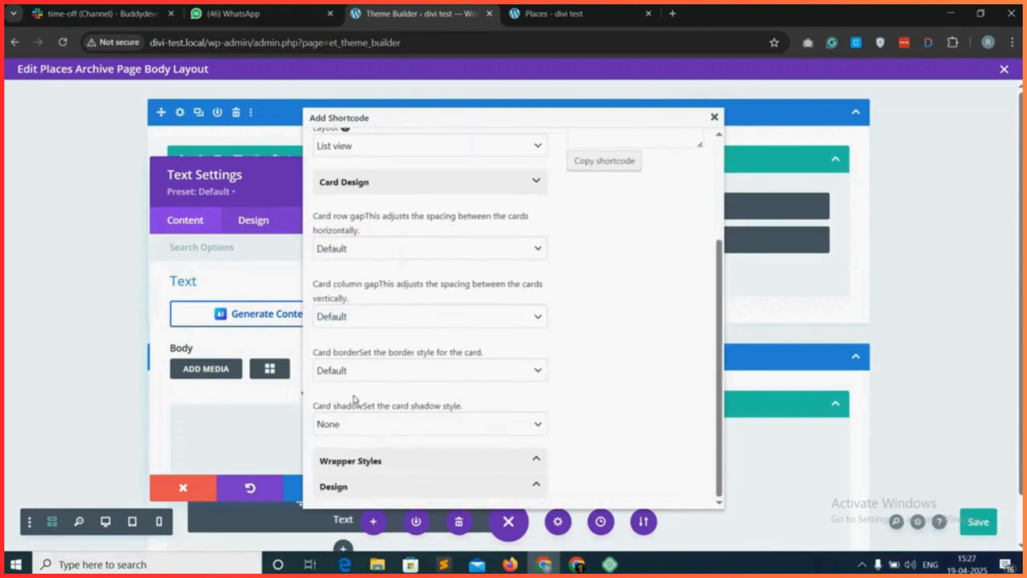
pyautogui.click(353, 435)
pyautogui.click(357, 470)
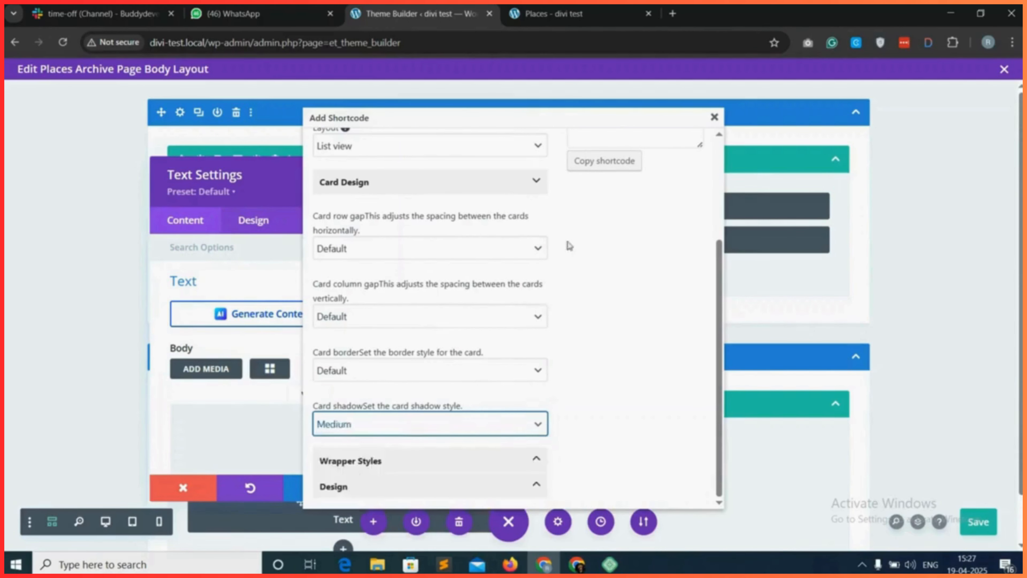
pyautogui.click(605, 165)
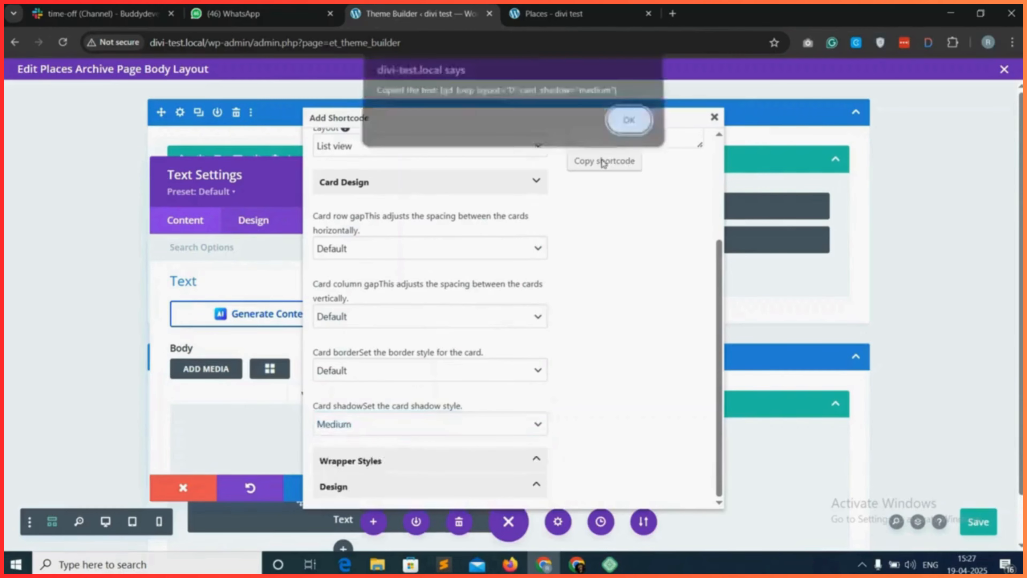
pyautogui.click(639, 124)
pyautogui.click(714, 117)
# Paste the gd_loop shortcode into the second Text module's body and save the module.
pyautogui.rightClick(247, 422)
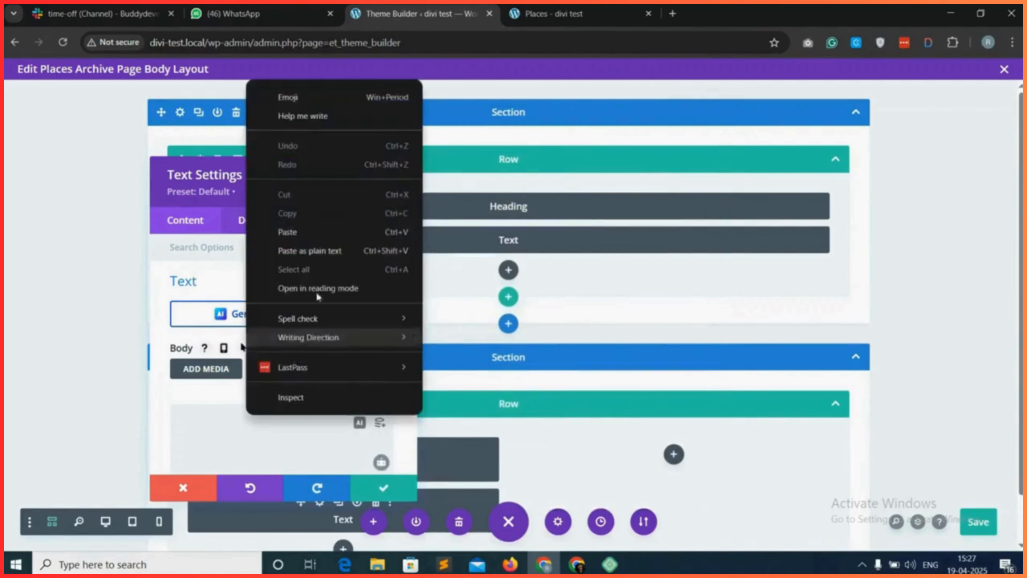
pyautogui.click(281, 197)
pyautogui.click(383, 488)
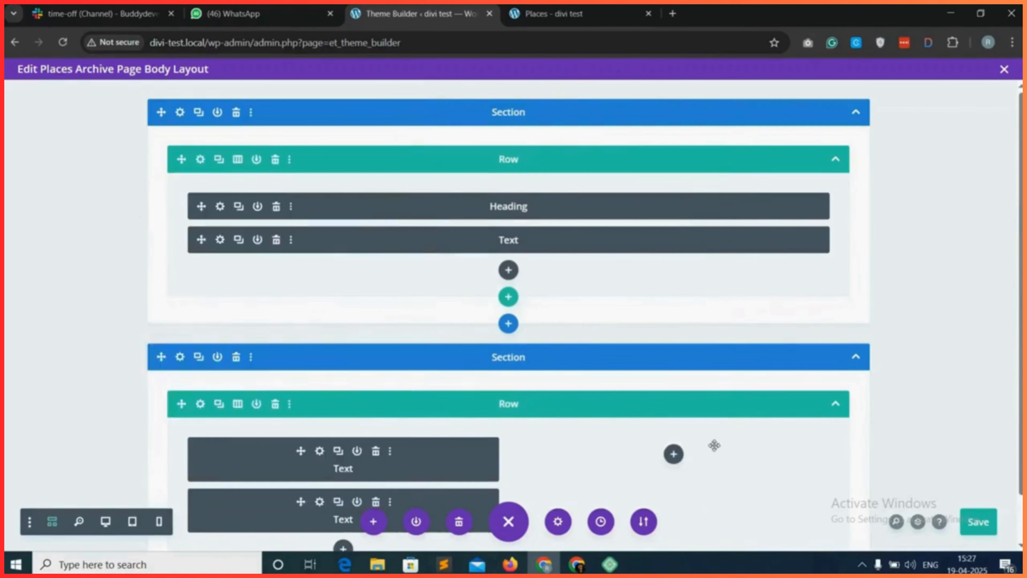
# Save the body layout and reload the live Places page to check the sorting controls and the list of places.
pyautogui.scroll(-1, 705, 442)
pyautogui.click(980, 522)
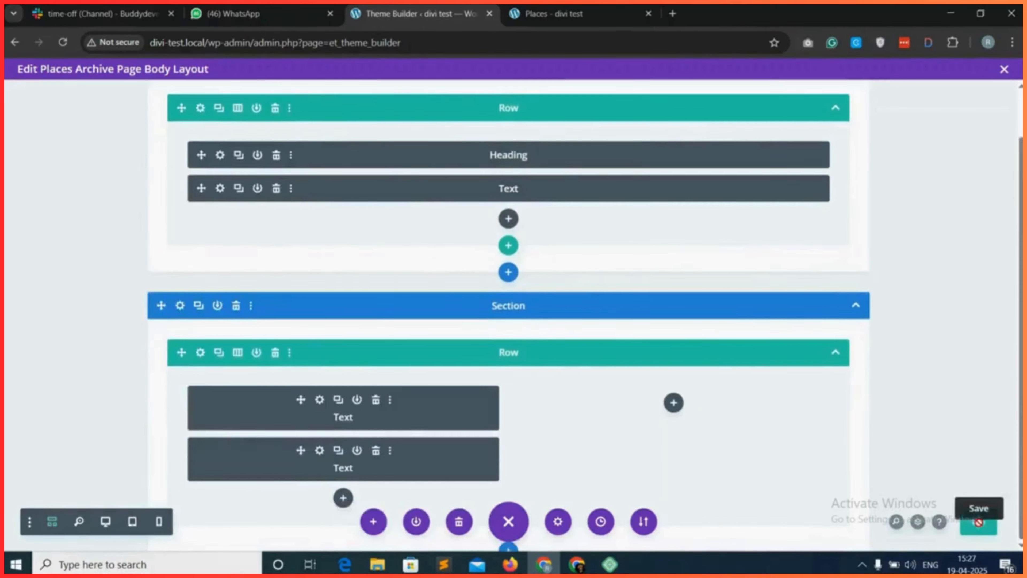
pyautogui.click(558, 13)
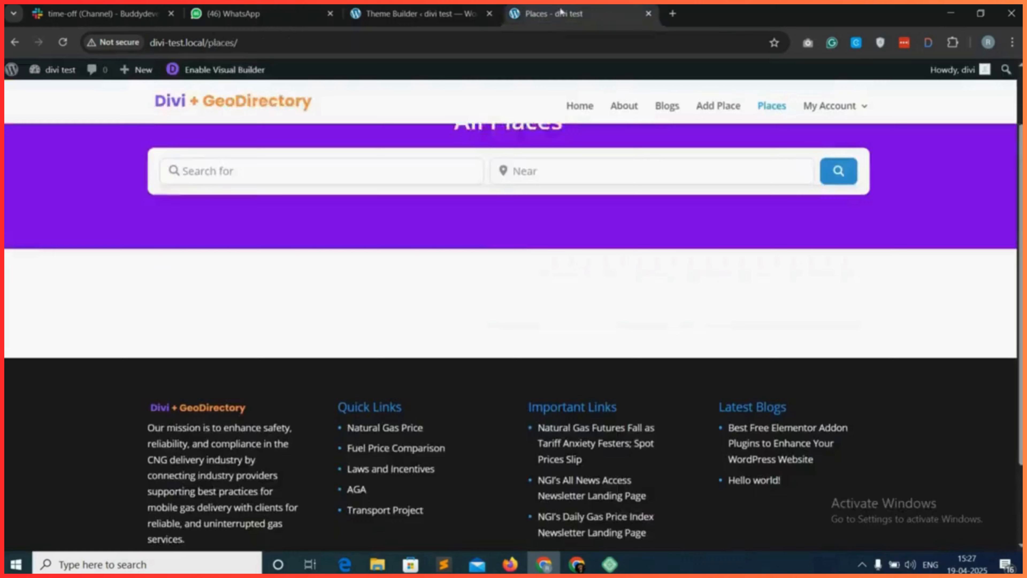
pyautogui.click(63, 42)
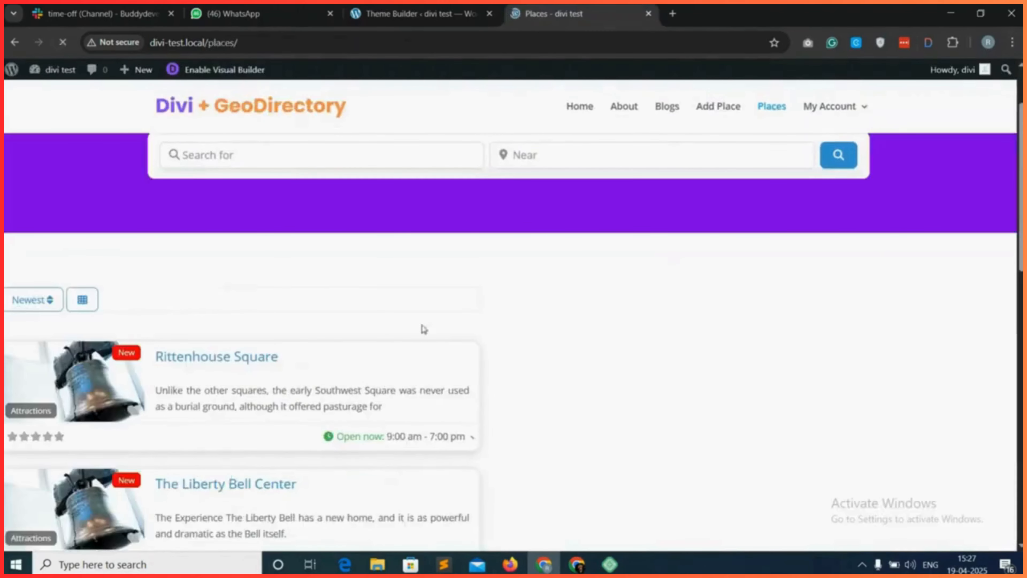
pyautogui.scroll(-1, 298, 301)
pyautogui.scroll(-10, 150, 298)
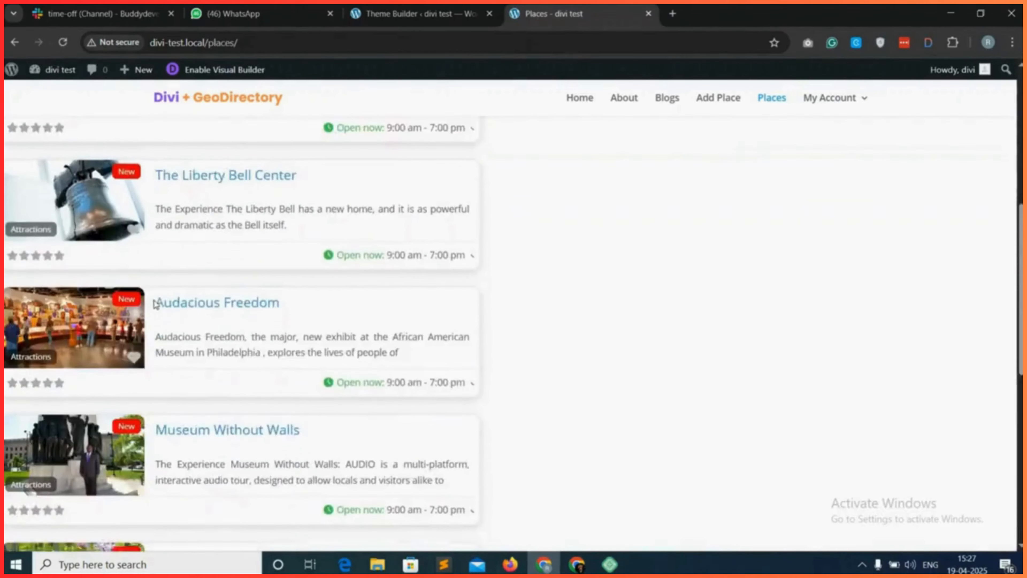
pyautogui.scroll(5, 173, 312)
pyautogui.scroll(5, 176, 313)
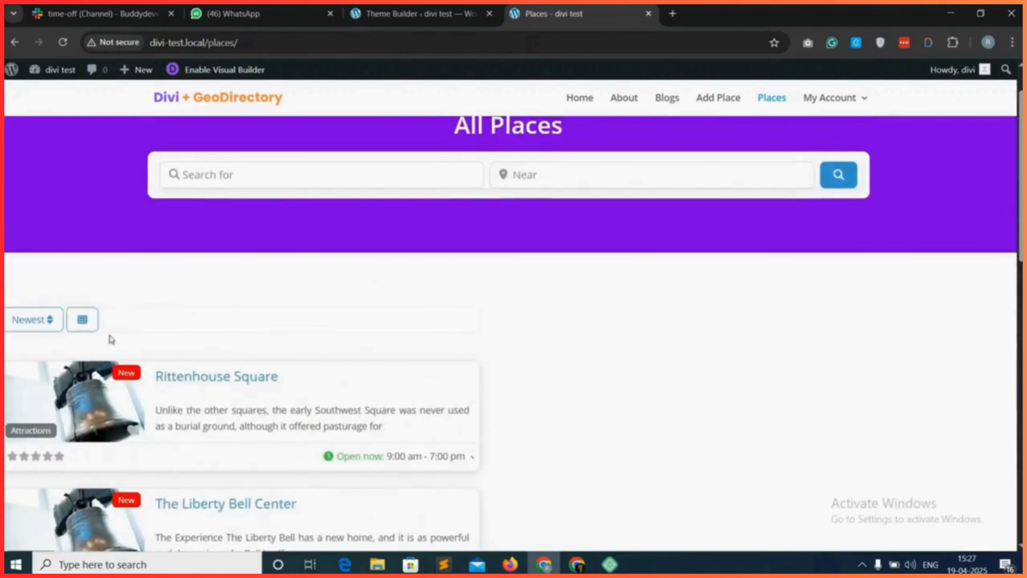
pyautogui.scroll(-10, 143, 328)
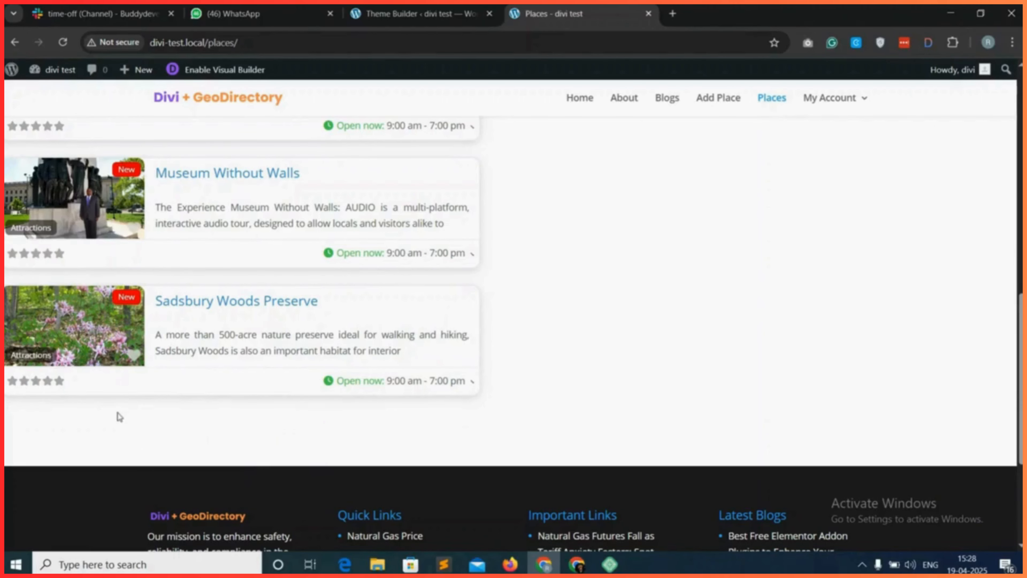
pyautogui.scroll(10, 217, 344)
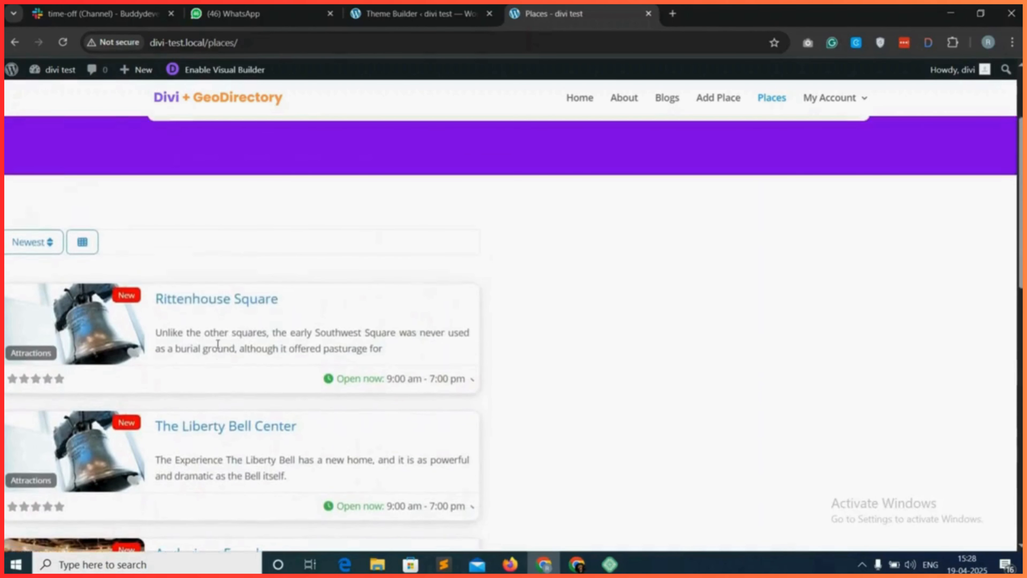
# Back in the Theme Builder, set the two-column row's linked left and right padding to 20px and save the row.
pyautogui.click(416, 13)
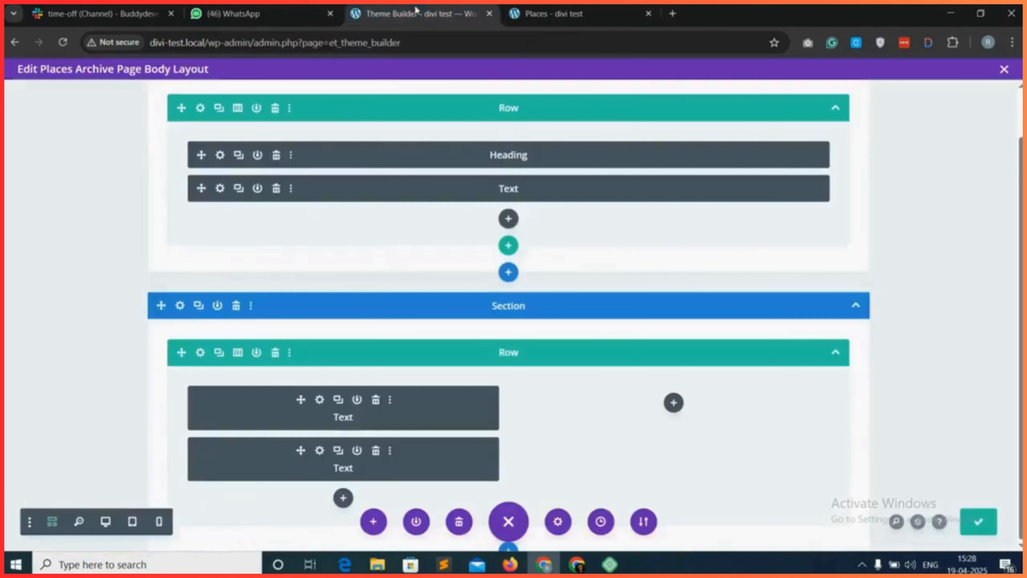
pyautogui.click(200, 354)
pyautogui.click(251, 221)
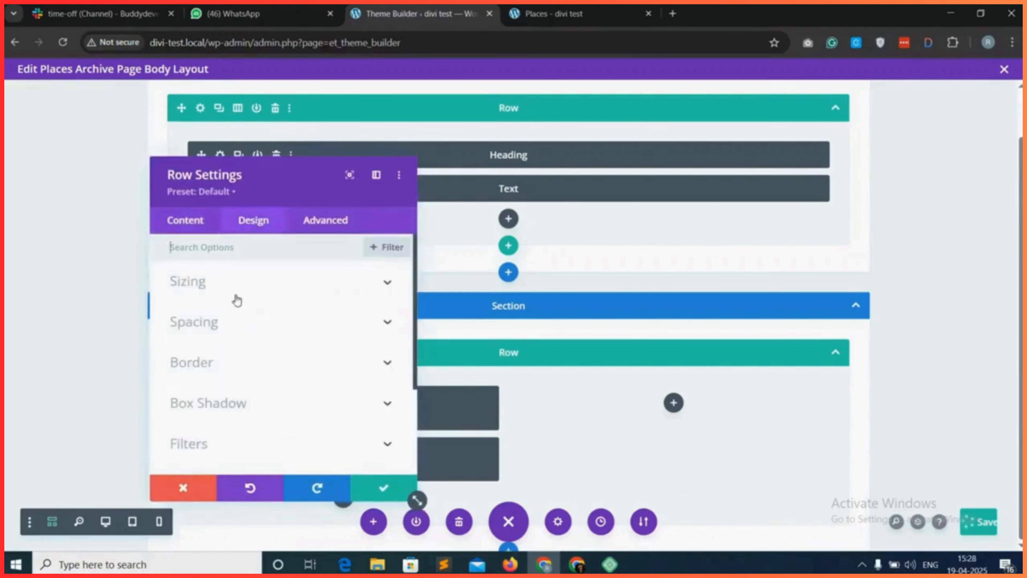
pyautogui.click(263, 324)
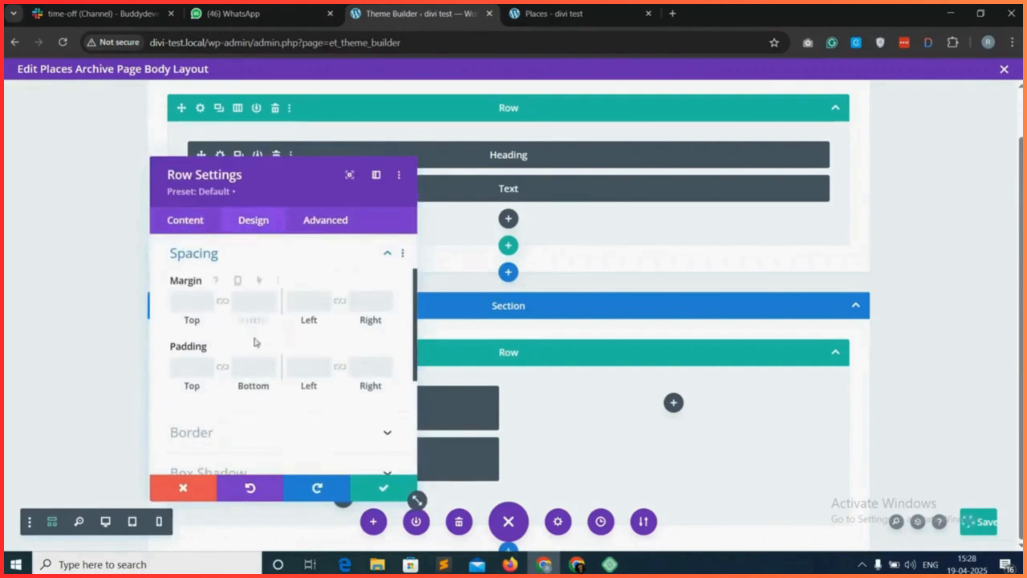
pyautogui.click(298, 371)
pyautogui.write('20')
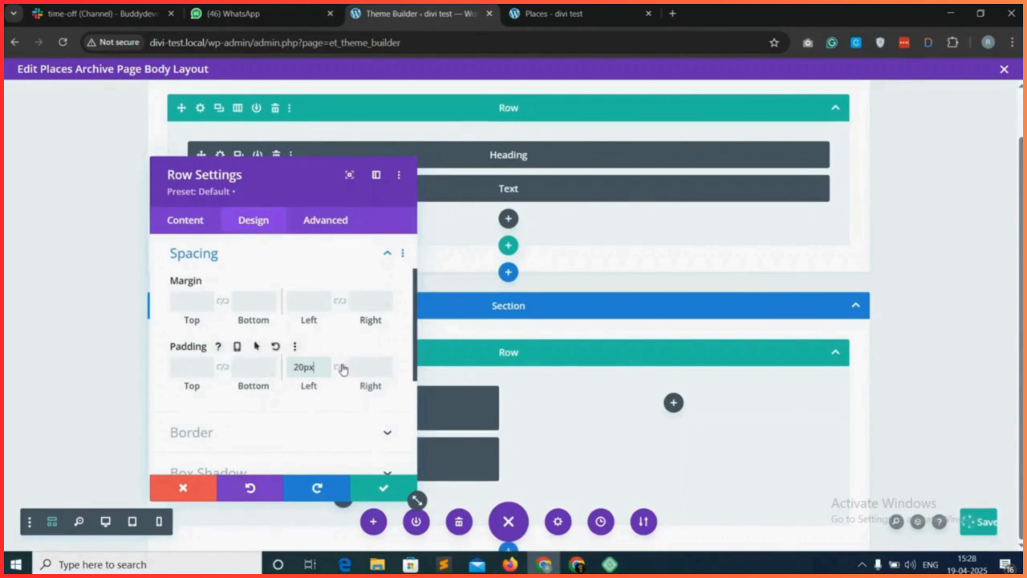
pyautogui.click(342, 367)
pyautogui.click(382, 487)
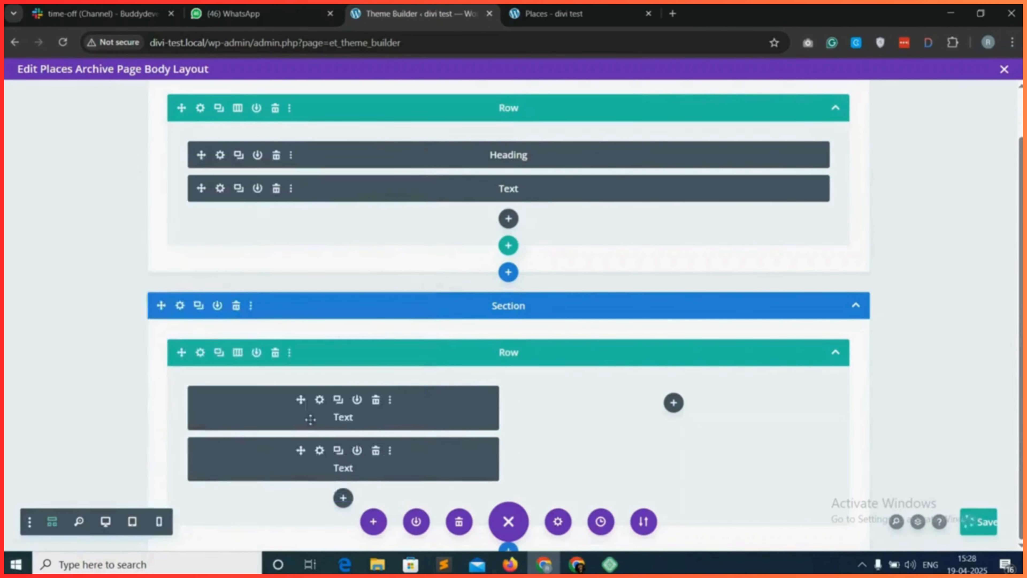
# Add a third Text module below the gd_loop module in the row's first column.
pyautogui.click(342, 496)
pyautogui.write('text')
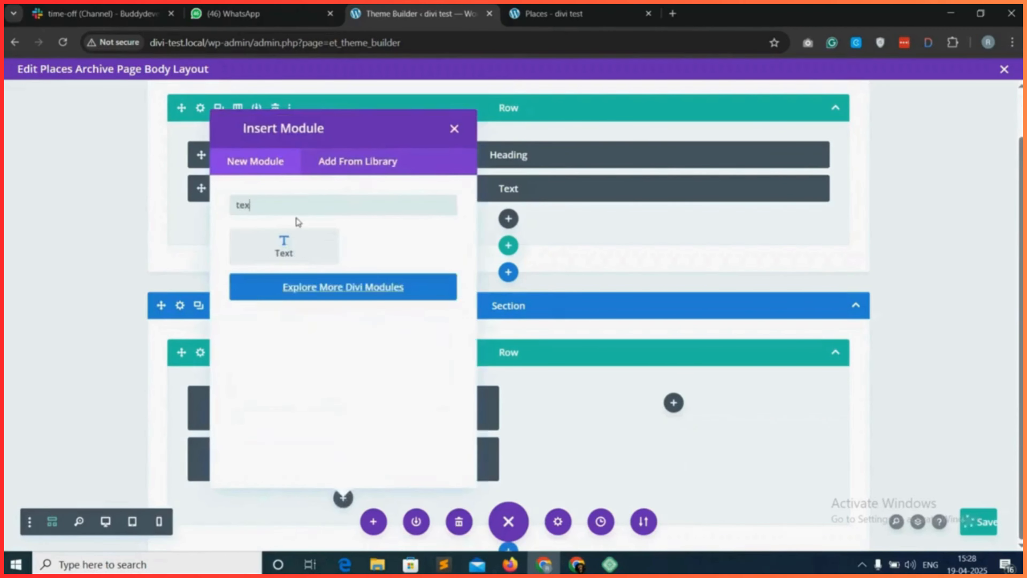
pyautogui.click(295, 260)
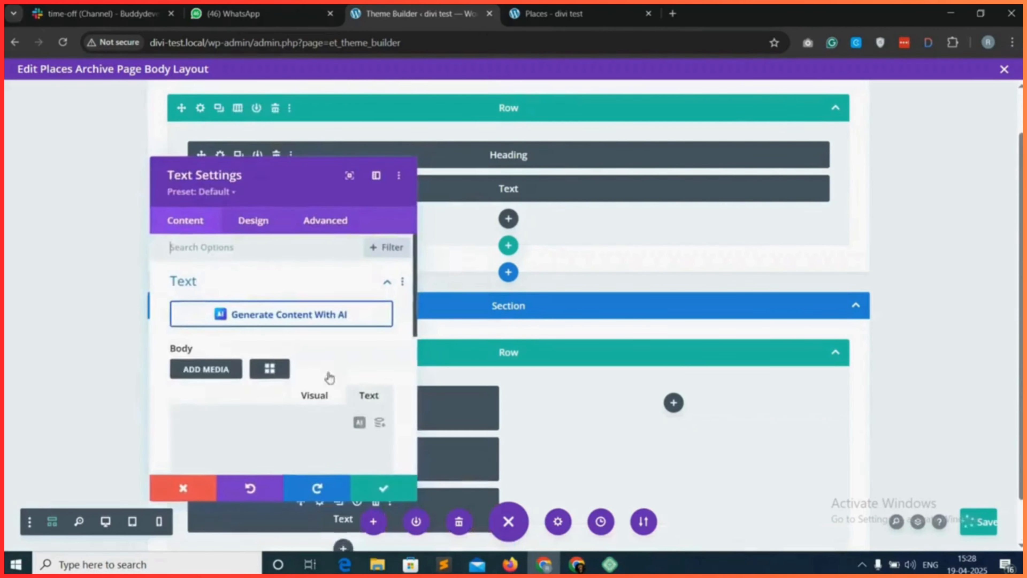
# Generate the gd_loop_paging (GD > Loop Paging) shortcode with its default options for the third Text module and copy it.
pyautogui.click(269, 368)
pyautogui.click(417, 147)
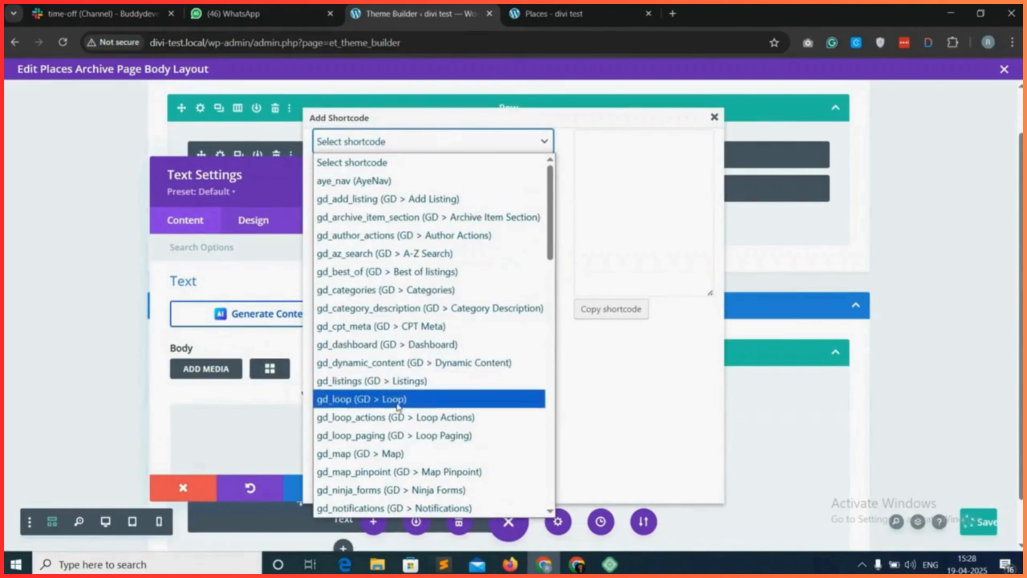
pyautogui.scroll(-1, 385, 429)
pyautogui.click(403, 422)
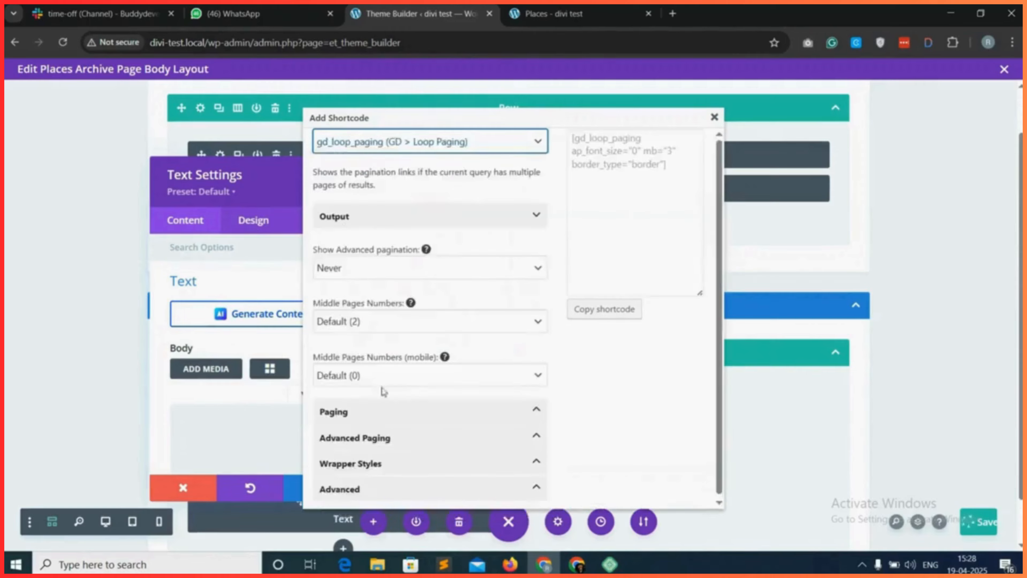
pyautogui.click(605, 308)
pyautogui.hotkey('ctrl', 'c')
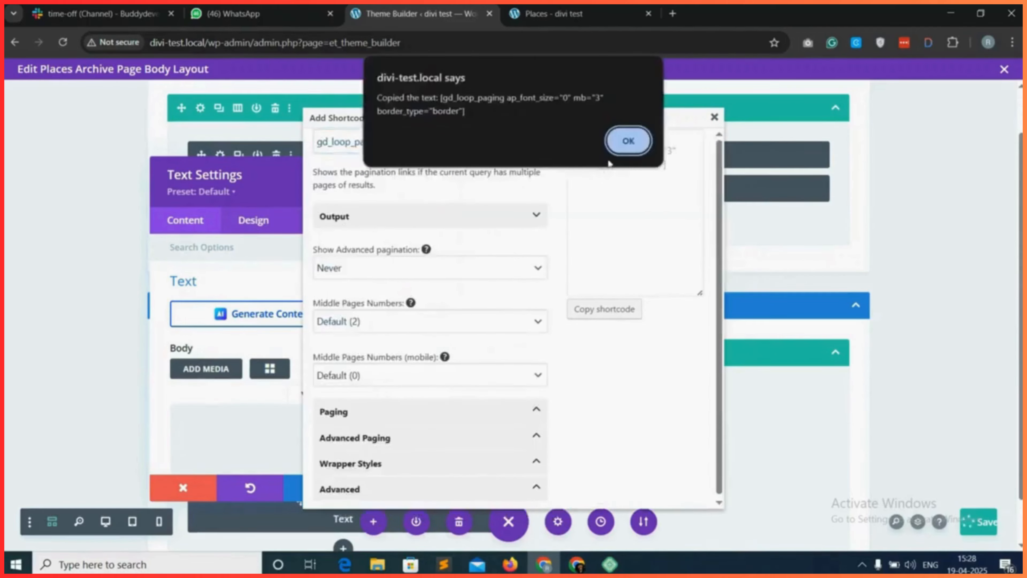
pyautogui.click(623, 137)
pyautogui.click(714, 118)
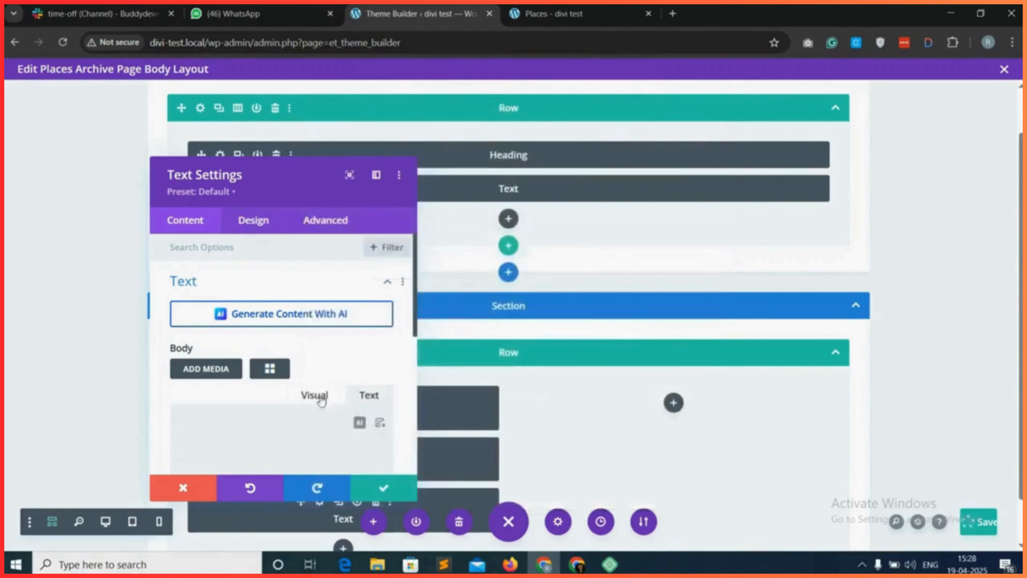
# Paste the gd_loop_paging shortcode into the third Text module's body and save the module.
pyautogui.rightClick(246, 422)
pyautogui.click(293, 235)
pyautogui.click(384, 487)
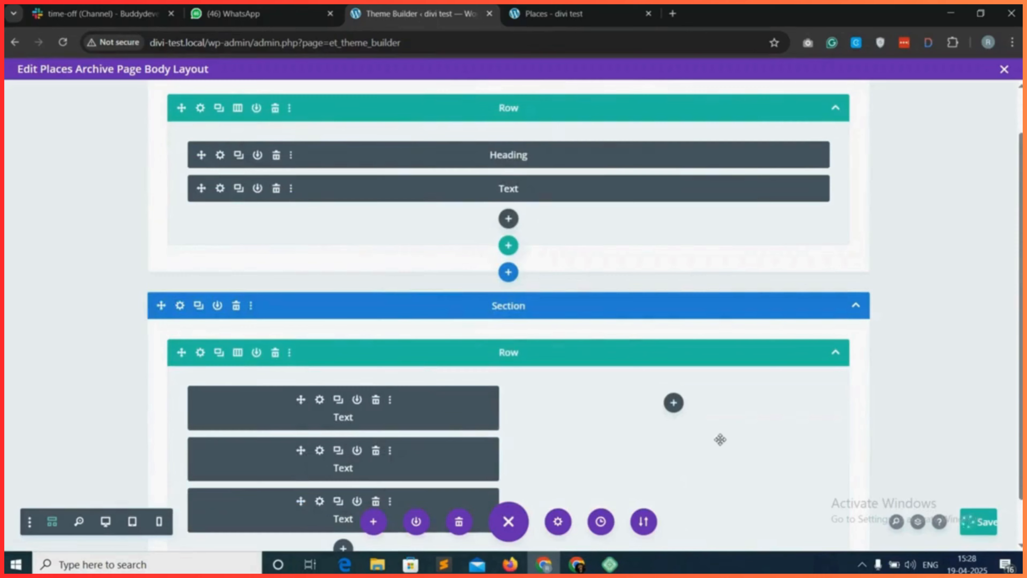
# Save the body layout and reload the live Places page to check the row's spacing and the listings column.
pyautogui.scroll(-1, 722, 434)
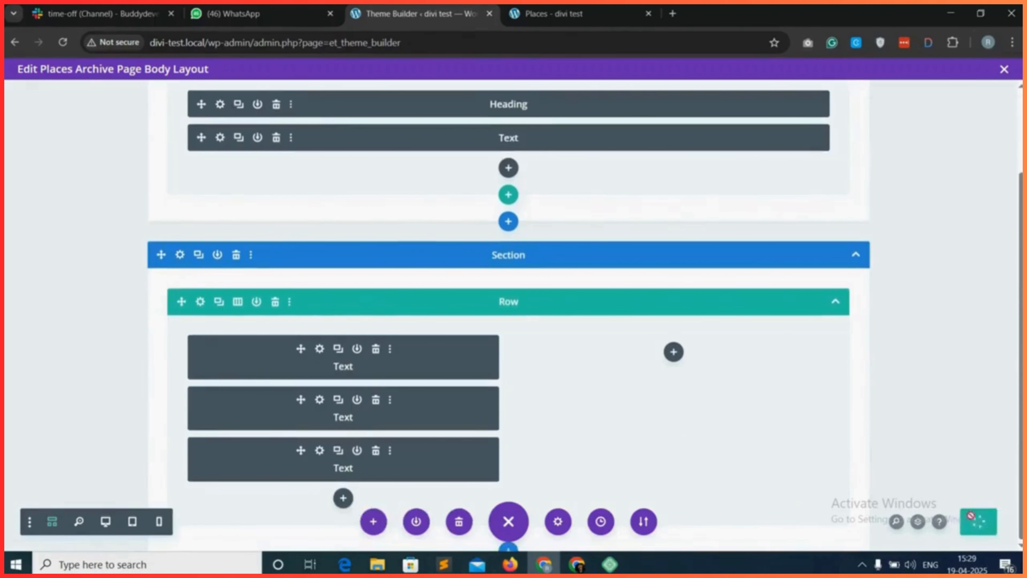
pyautogui.click(566, 9)
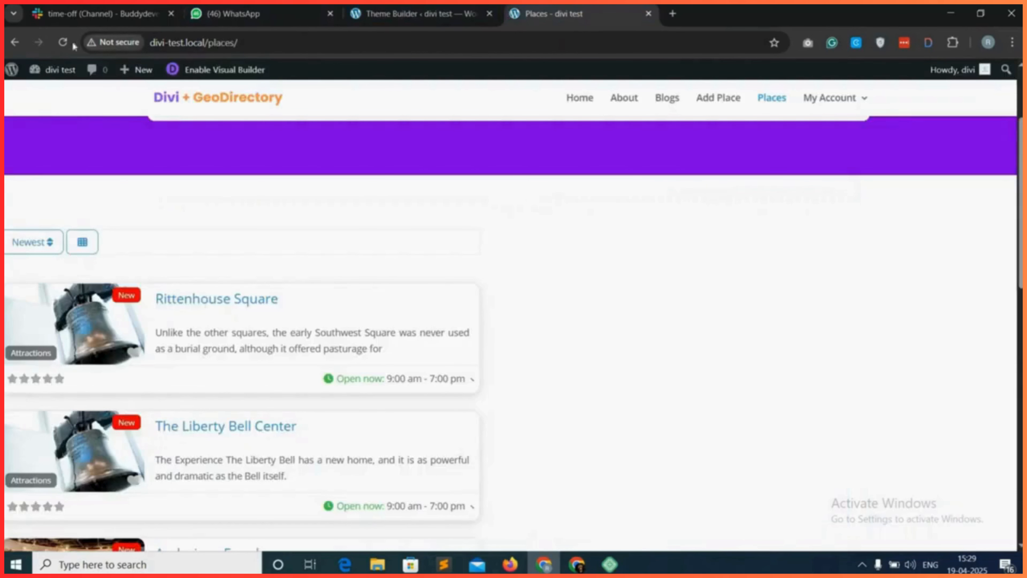
pyautogui.click(58, 44)
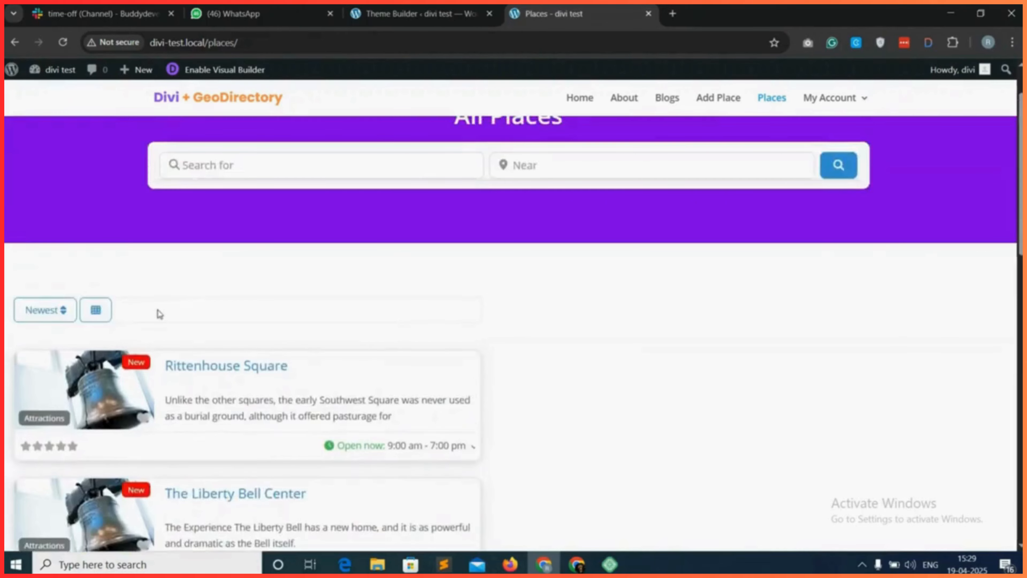
# Back in the Theme Builder, set border_type to "none" in the first Text module's gd_loop_actions shortcode and save the module.
pyautogui.click(414, 6)
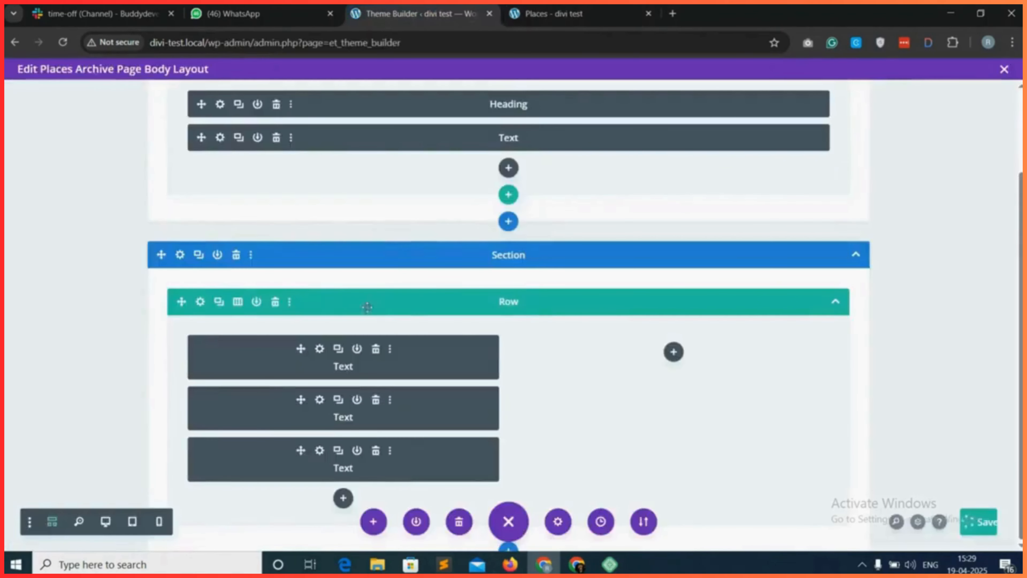
pyautogui.click(319, 349)
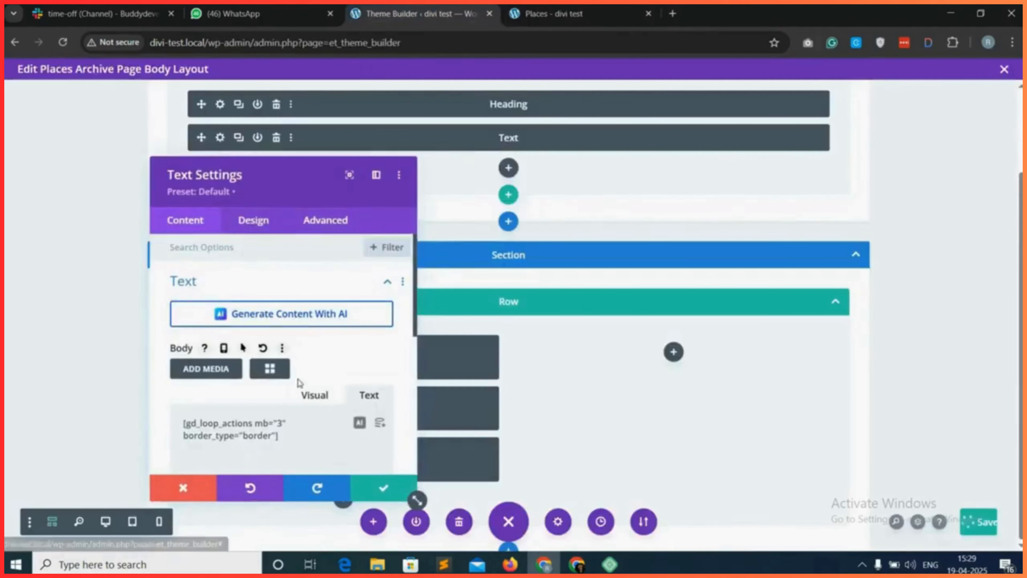
pyautogui.doubleClick(257, 437)
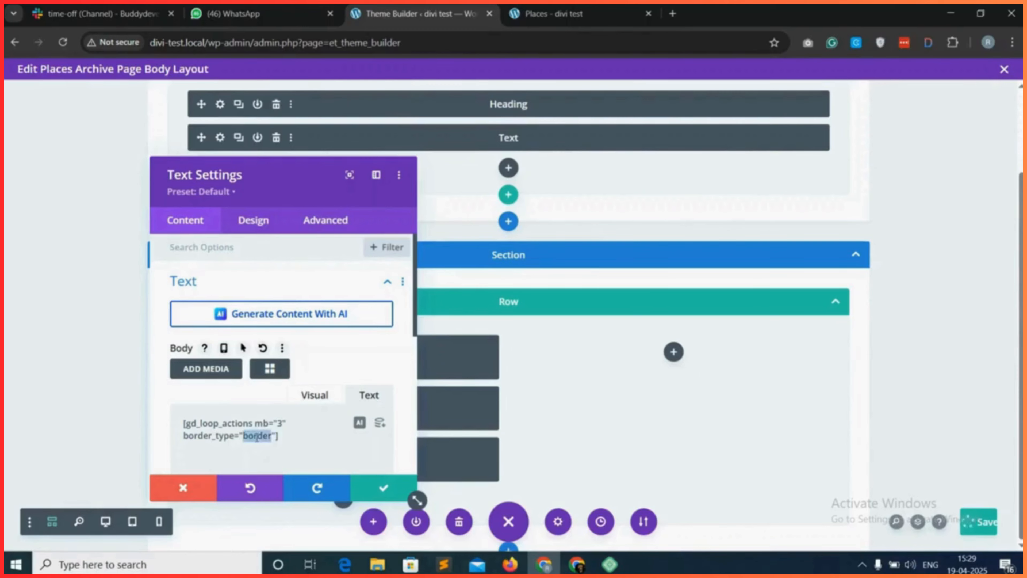
pyautogui.write('none')
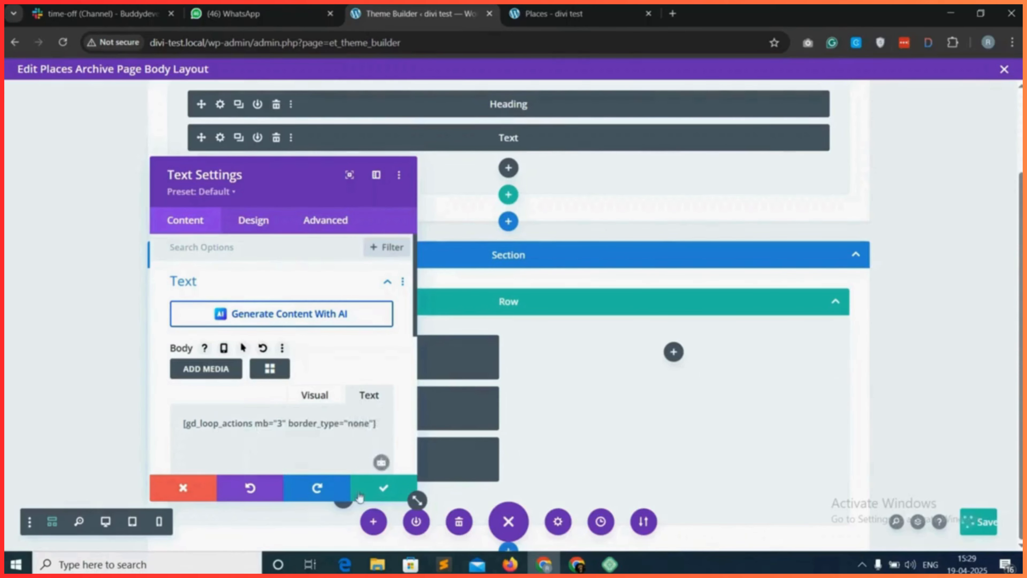
pyautogui.click(378, 485)
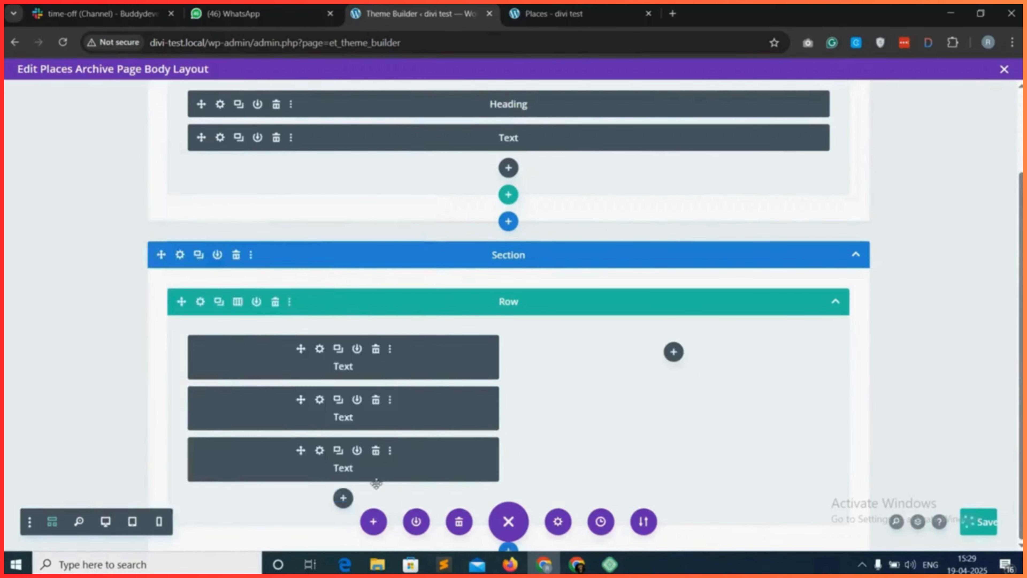
# Add a Text module to the empty second column of the two-column row.
pyautogui.click(673, 355)
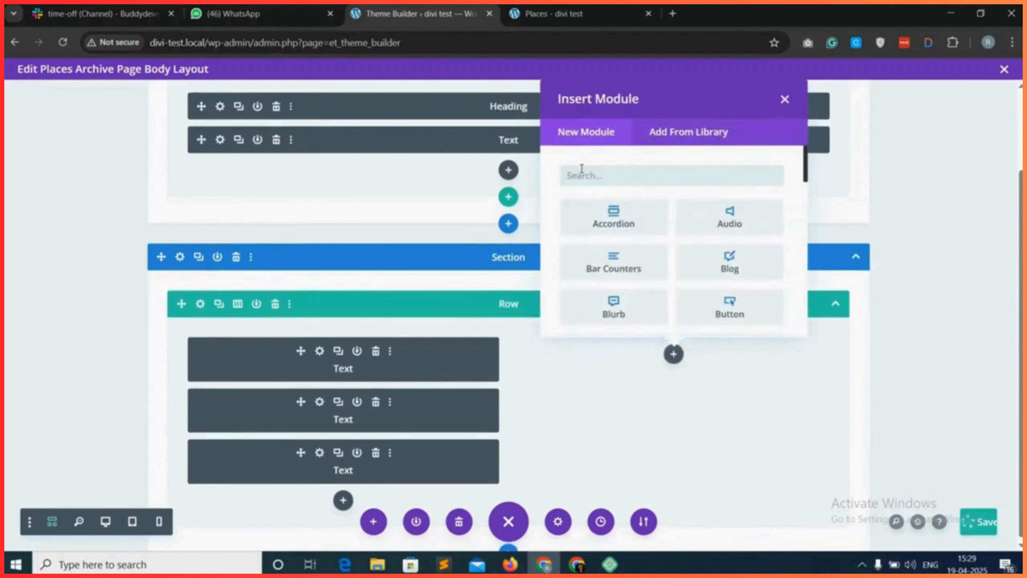
pyautogui.write('text')
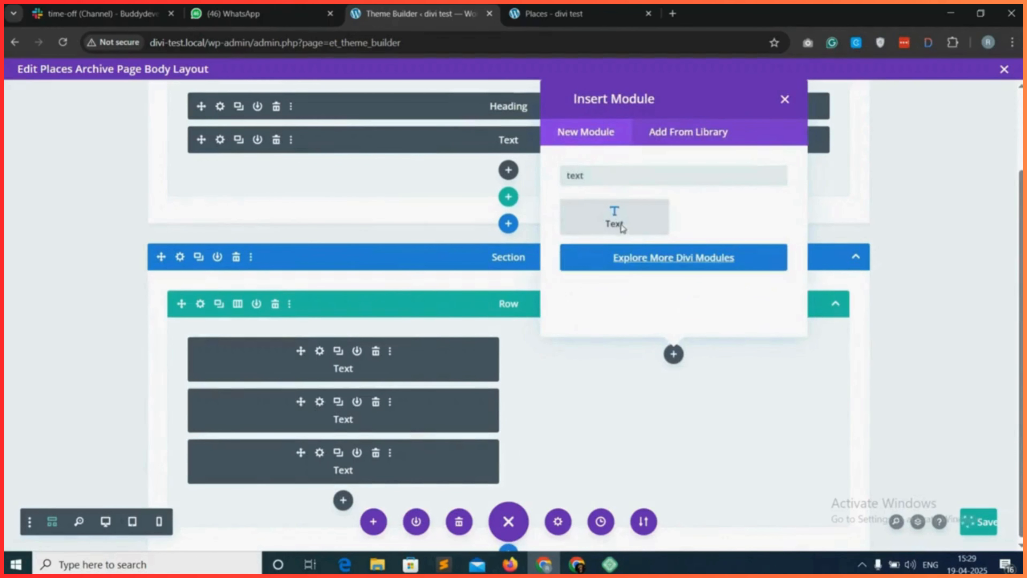
pyautogui.click(615, 218)
# Choose the gd_map (GD > Map) shortcode for the new Text module and set the map height to 100vh.
pyautogui.click(269, 368)
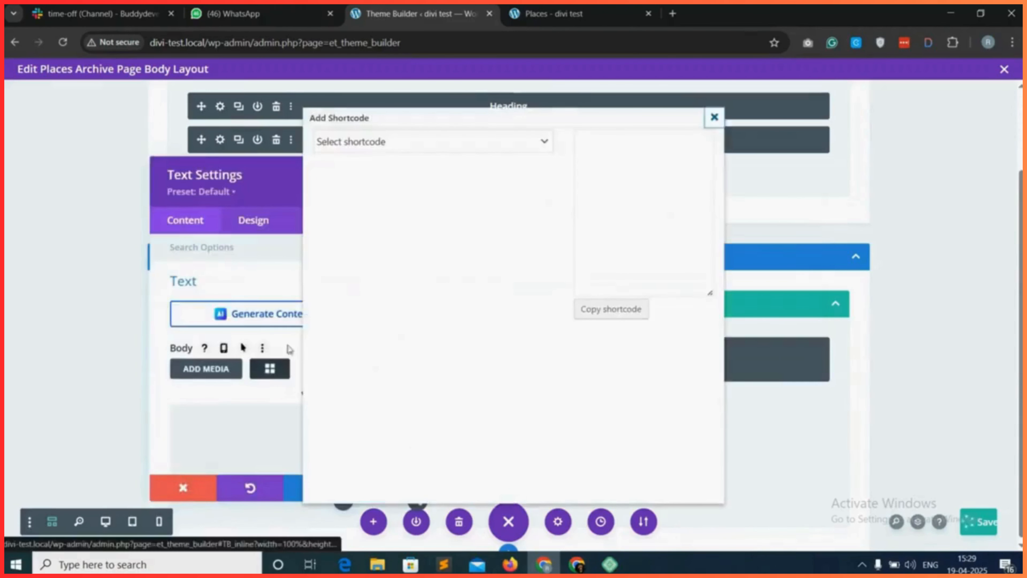
pyautogui.click(448, 150)
pyautogui.scroll(-1, 388, 420)
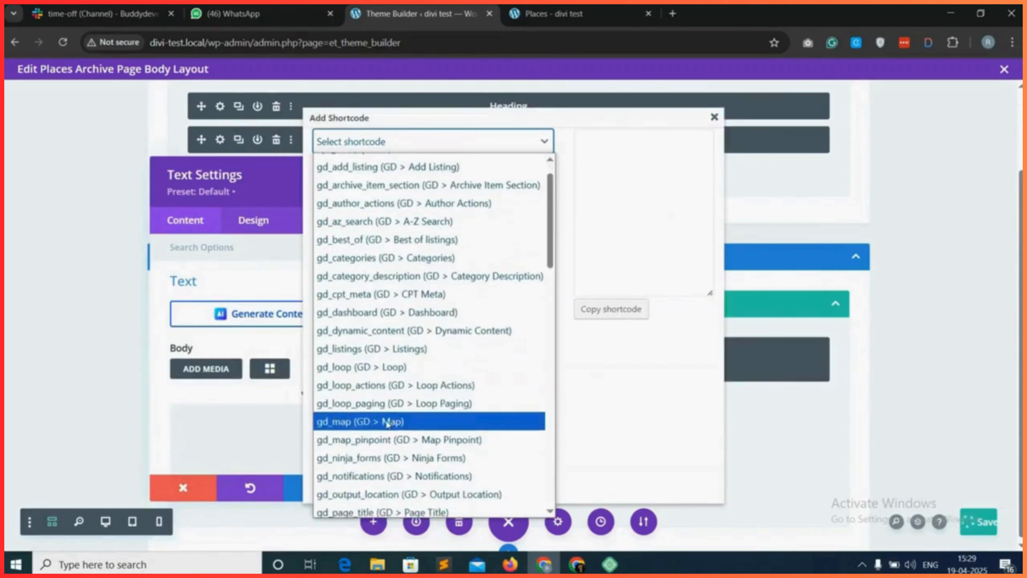
pyautogui.click(387, 423)
pyautogui.click(409, 289)
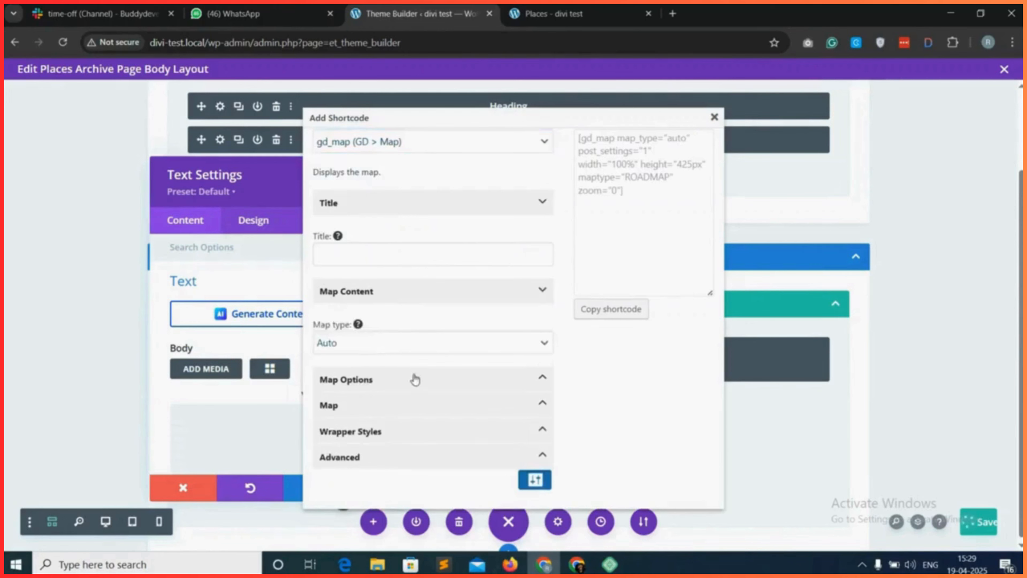
pyautogui.click(398, 404)
pyautogui.scroll(-2, 384, 404)
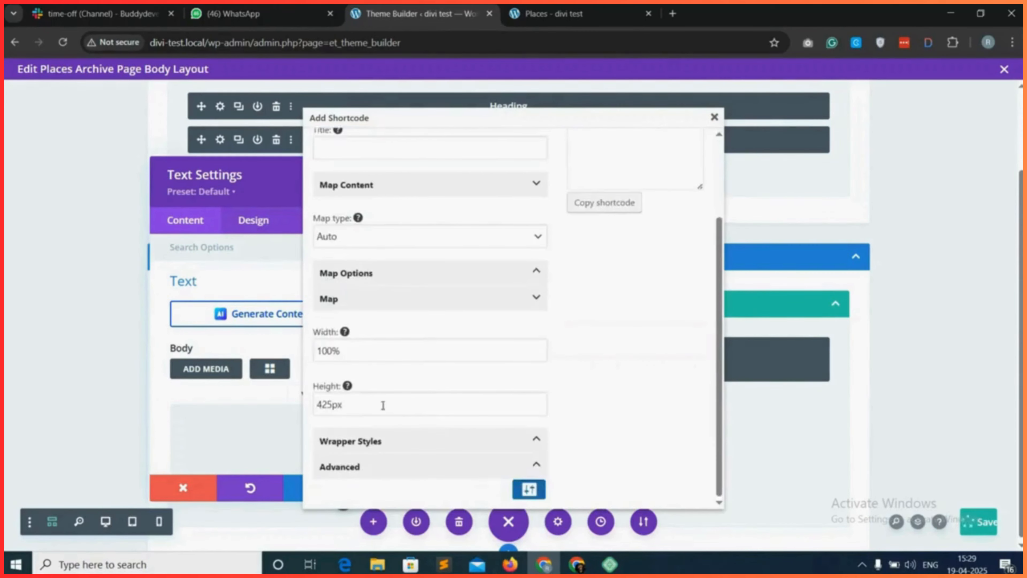
pyautogui.click(340, 404)
pyautogui.doubleClick(340, 404)
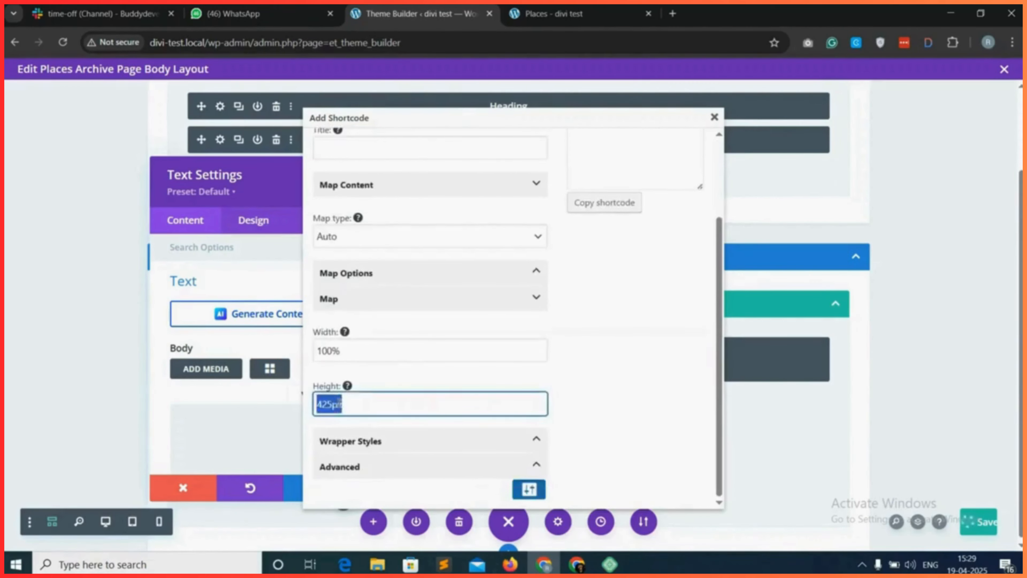
pyautogui.write('100vh')
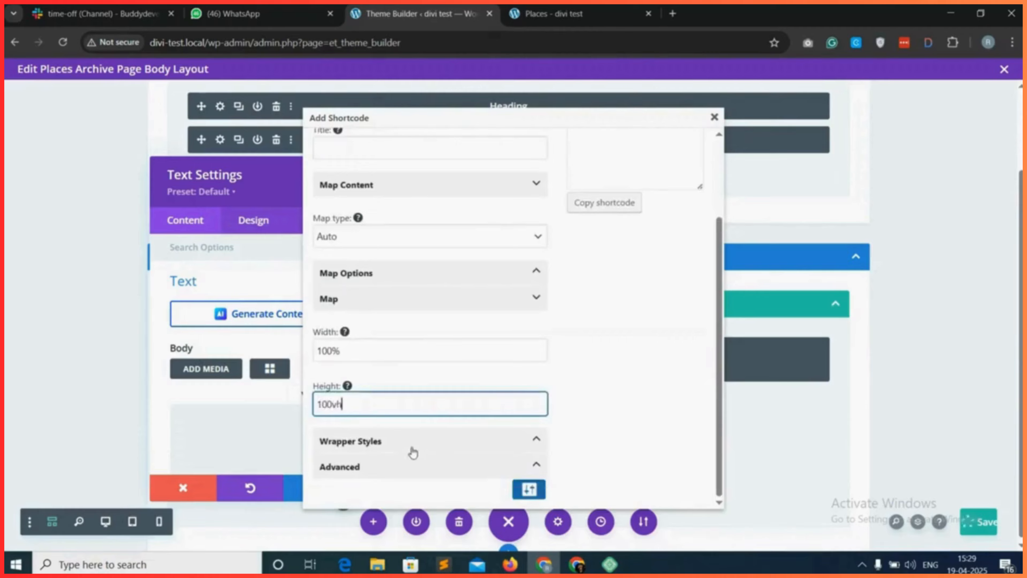
# Look through the map's Wrapper Styles options without changing them and copy the gd_map shortcode.
pyautogui.click(413, 451)
pyautogui.scroll(-8, 404, 429)
pyautogui.scroll(-6, 404, 303)
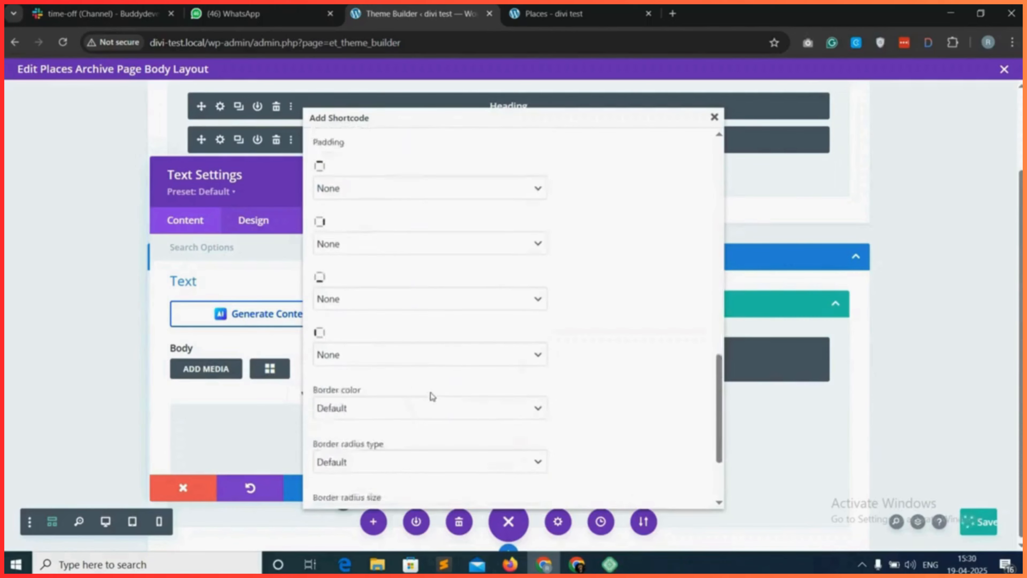
pyautogui.scroll(-2, 465, 412)
pyautogui.scroll(15, 509, 412)
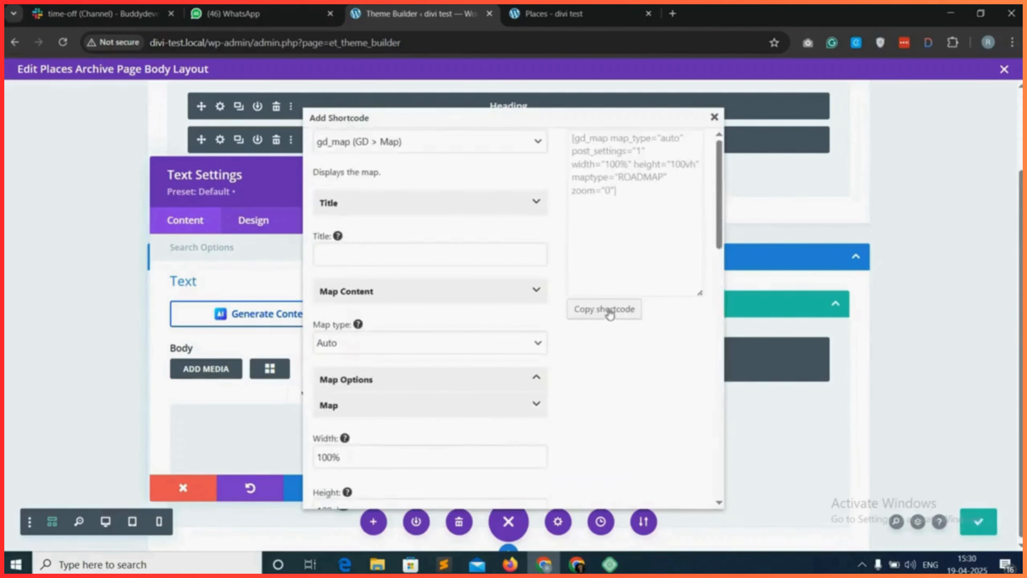
pyautogui.click(609, 314)
pyautogui.click(630, 153)
pyautogui.click(714, 117)
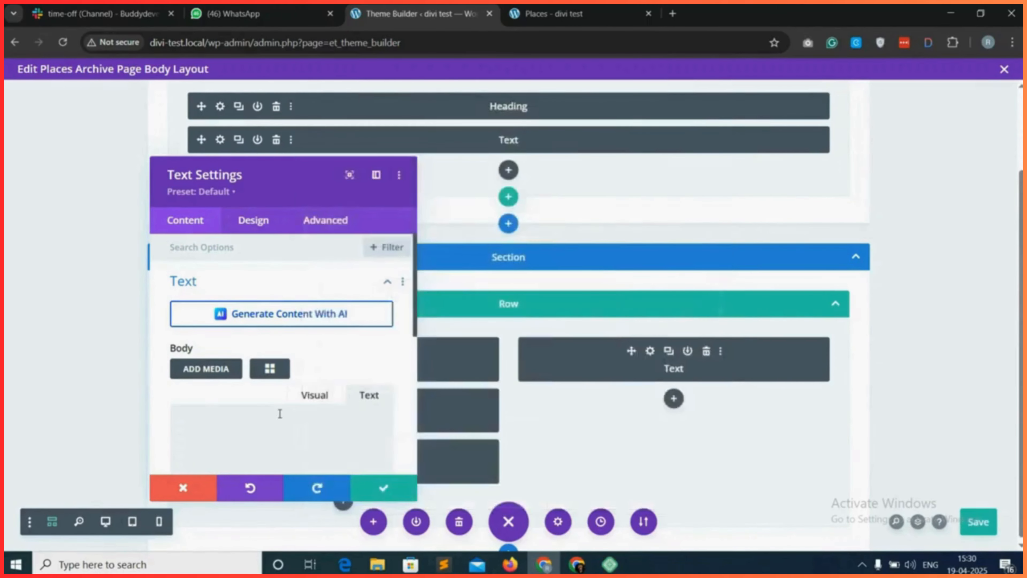
# Paste the gd_map shortcode into the second column's Text module body and save the module.
pyautogui.rightClick(182, 409)
pyautogui.click(288, 236)
pyautogui.click(388, 487)
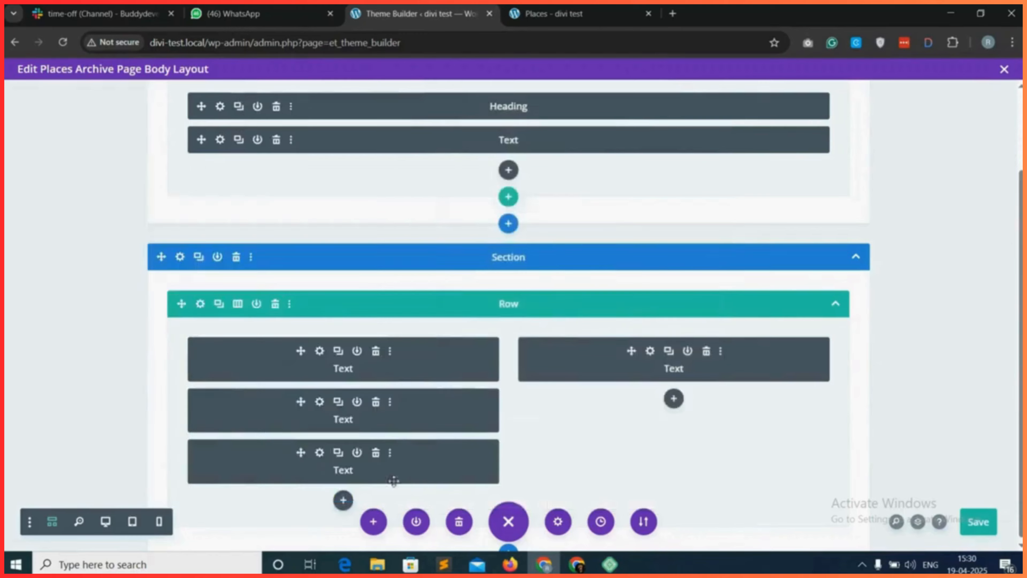
# Save the body layout and reload the live Places page to examine the map, the listings and the paging links.
pyautogui.click(981, 519)
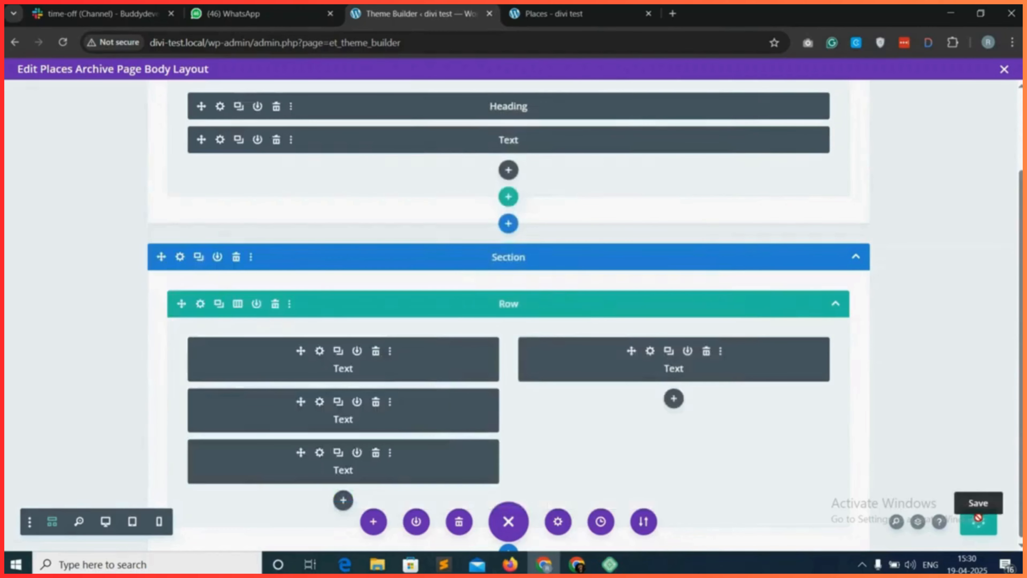
pyautogui.click(554, 13)
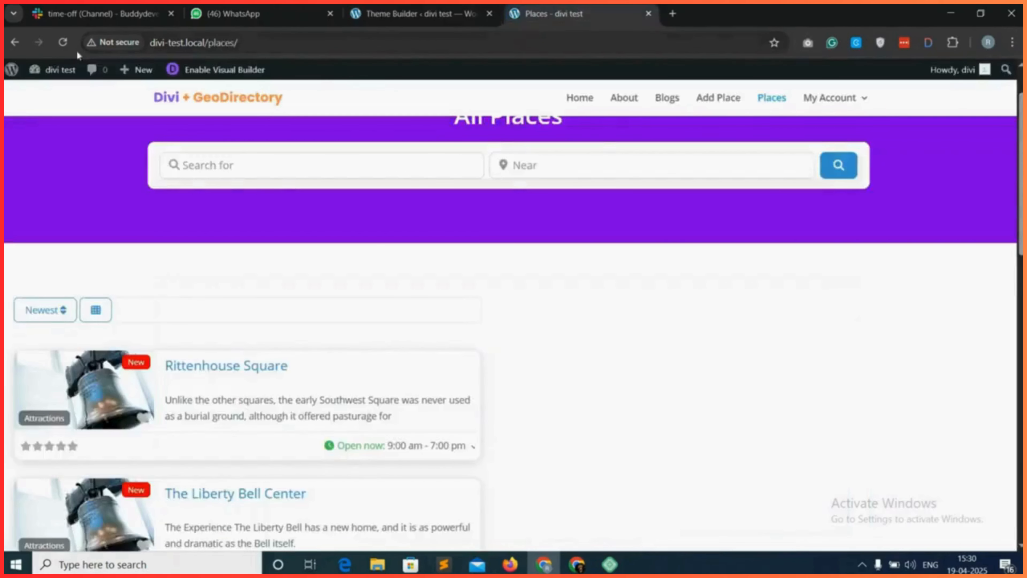
pyautogui.click(63, 42)
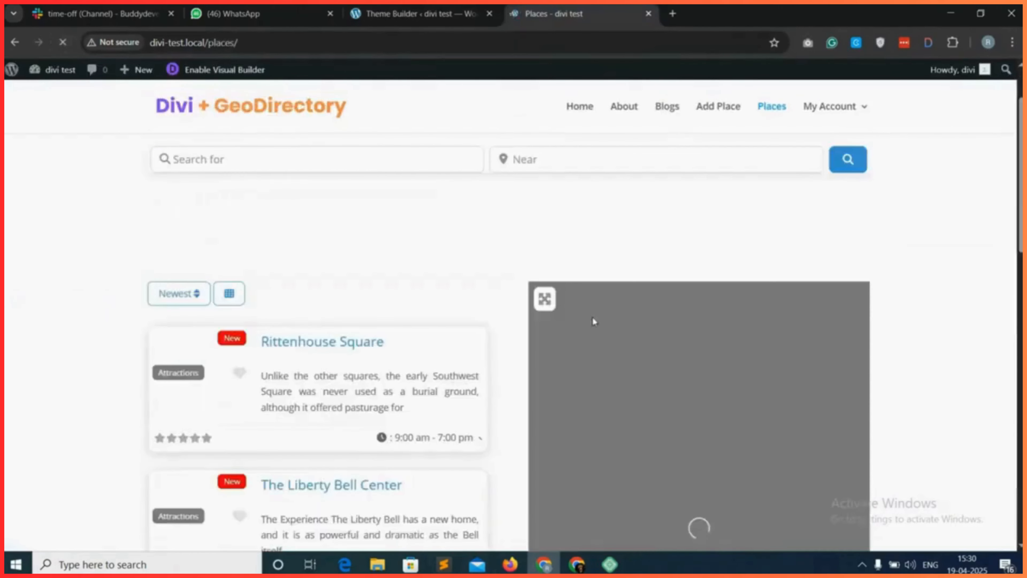
pyautogui.scroll(-7, 489, 323)
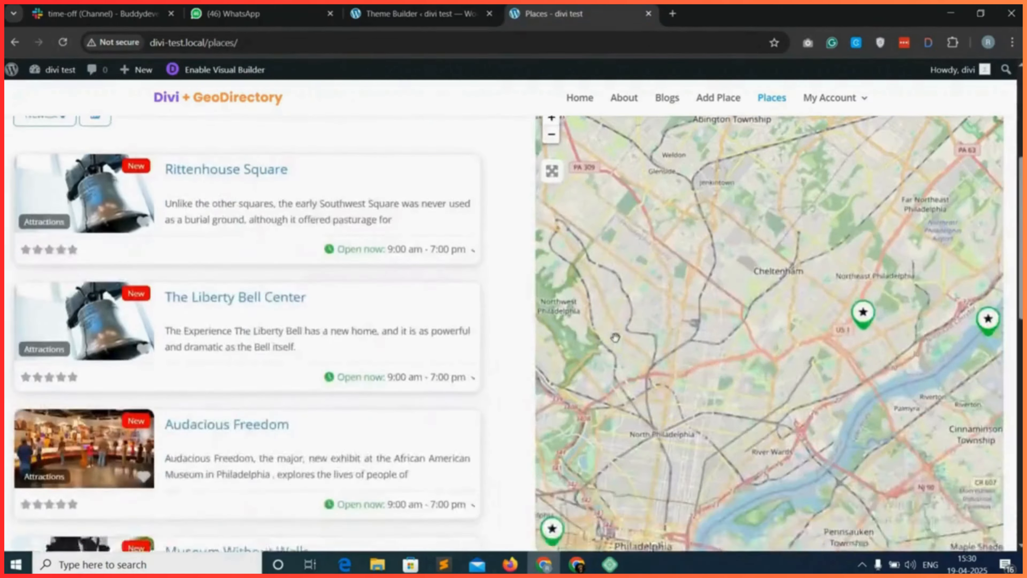
pyautogui.scroll(-4, 615, 340)
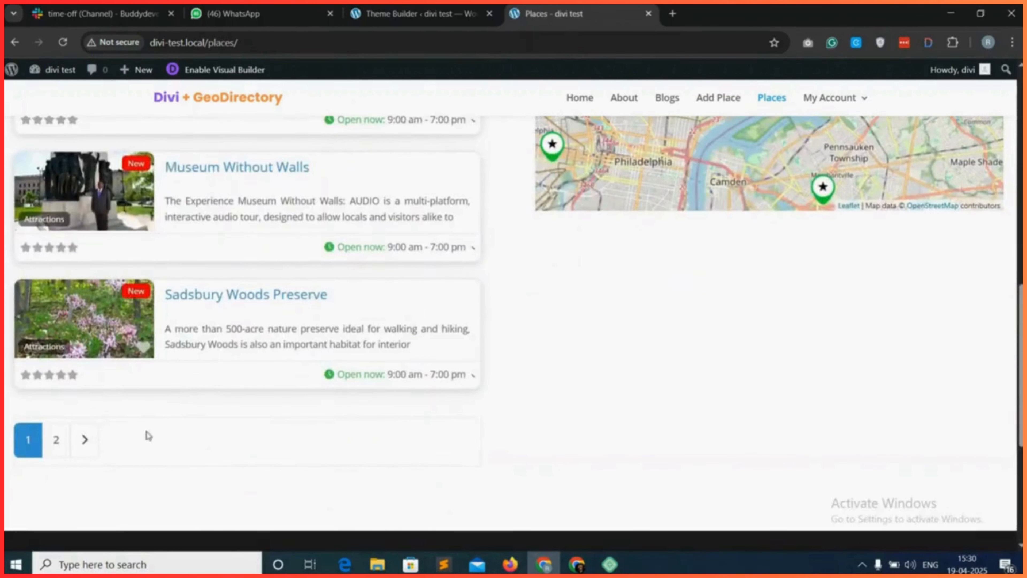
# Set border_type to "none" in the gd_loop_paging Text module, save the module and body layout, and return to the live Places page.
pyautogui.hotkey('ctrl', 'shift', 'Tab')
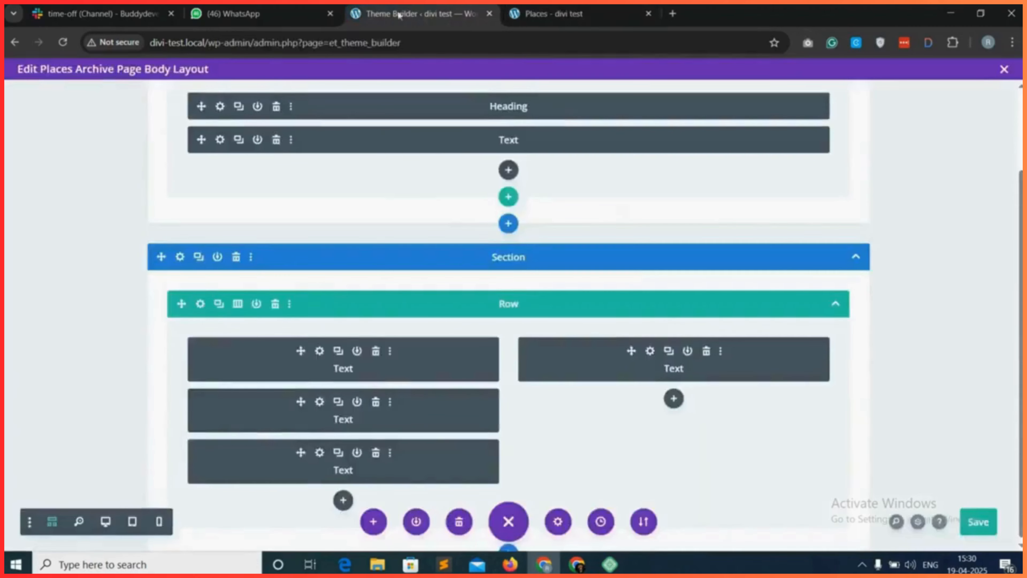
pyautogui.click(322, 450)
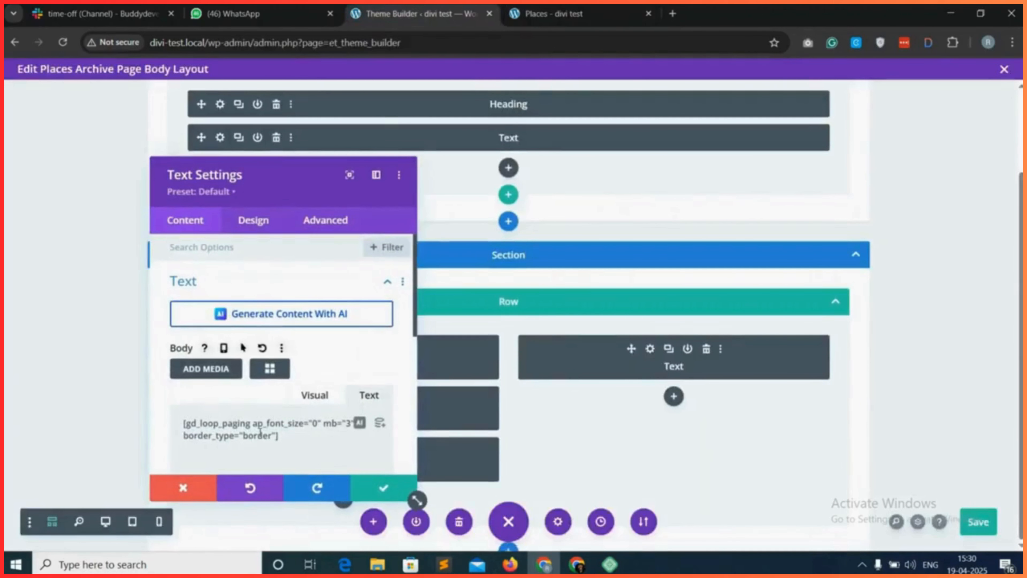
pyautogui.doubleClick(258, 437)
pyautogui.write('none')
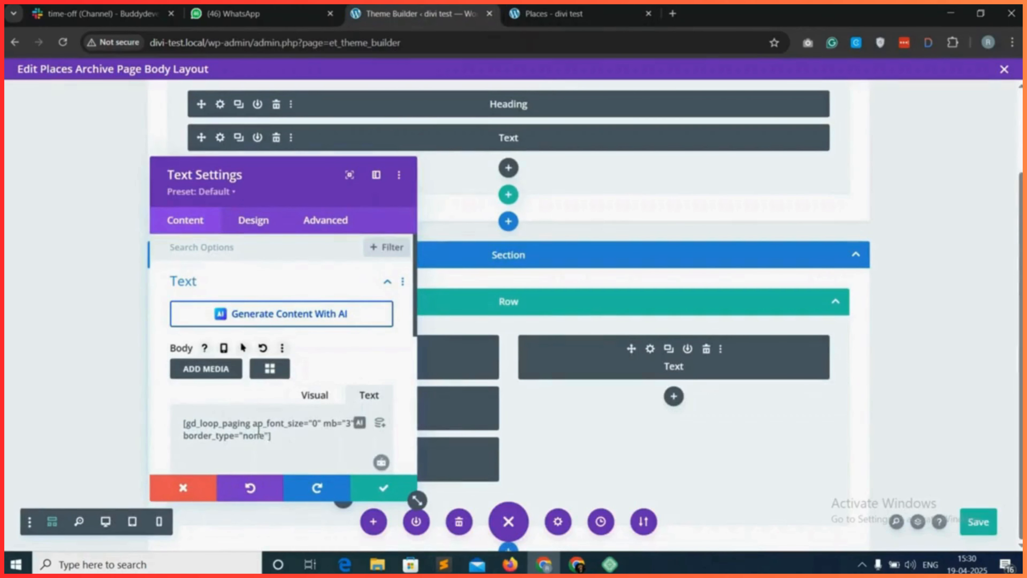
pyautogui.click(383, 488)
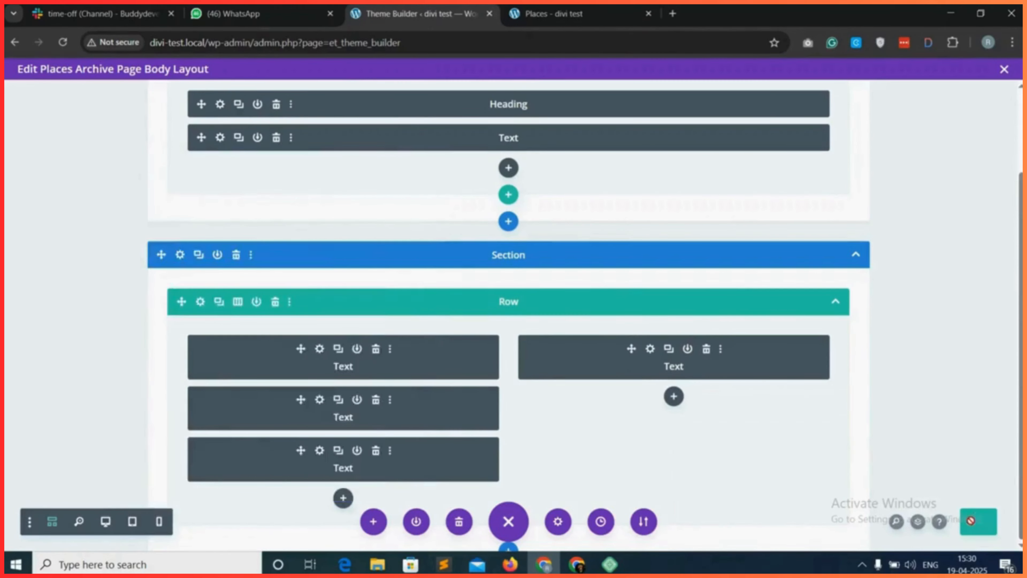
pyautogui.hotkey('ctrl', 'Tab')
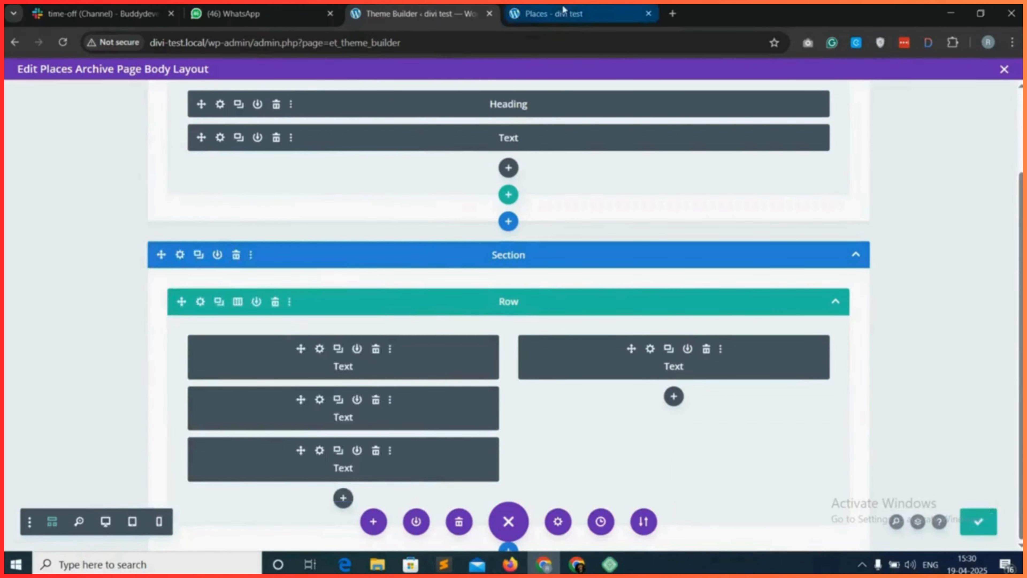
# Reload the live Places page and examine the paging links and the sort options above the listings.
pyautogui.click(63, 42)
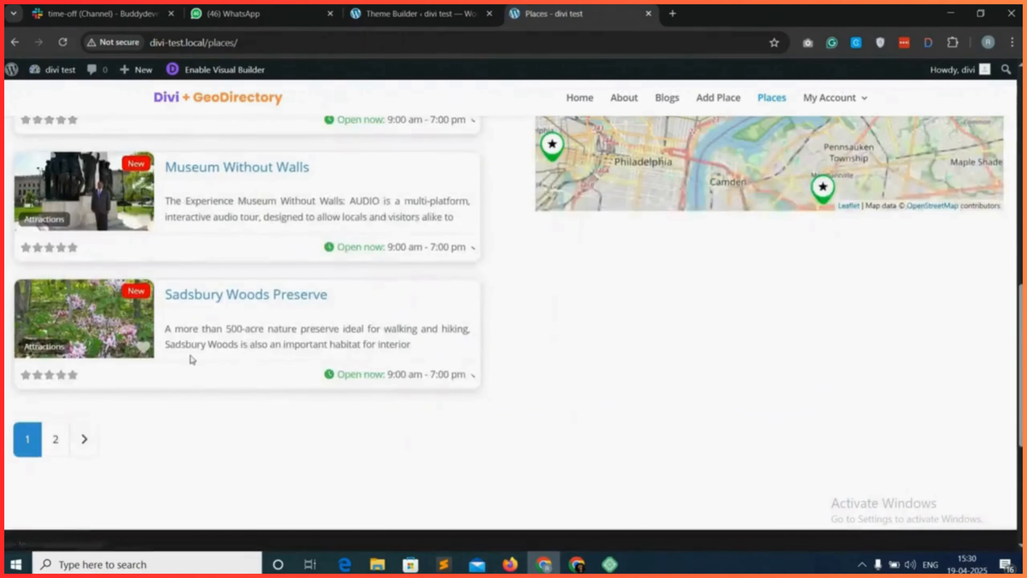
pyautogui.scroll(2, 267, 395)
pyautogui.scroll(10, 267, 395)
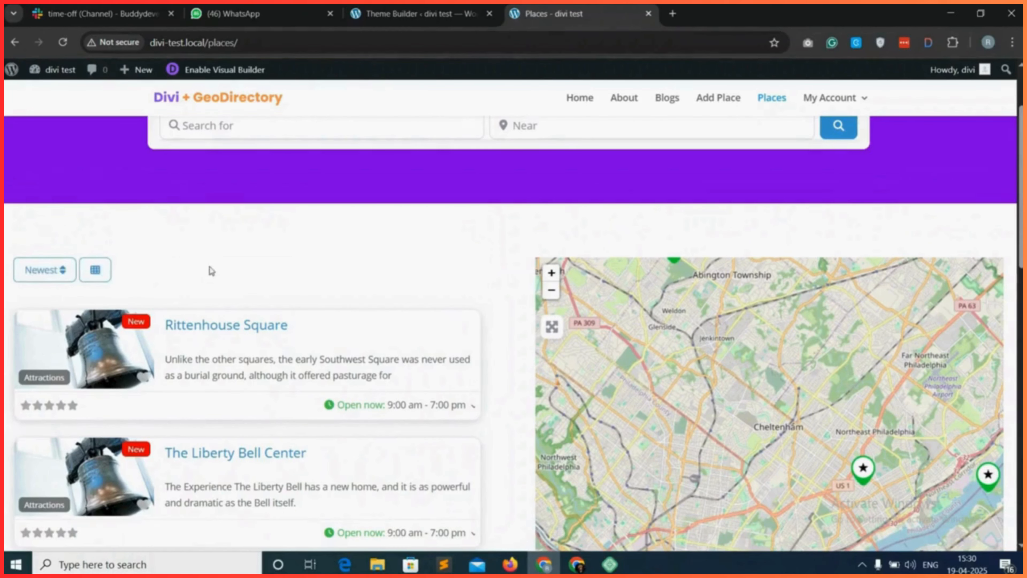
pyautogui.click(49, 275)
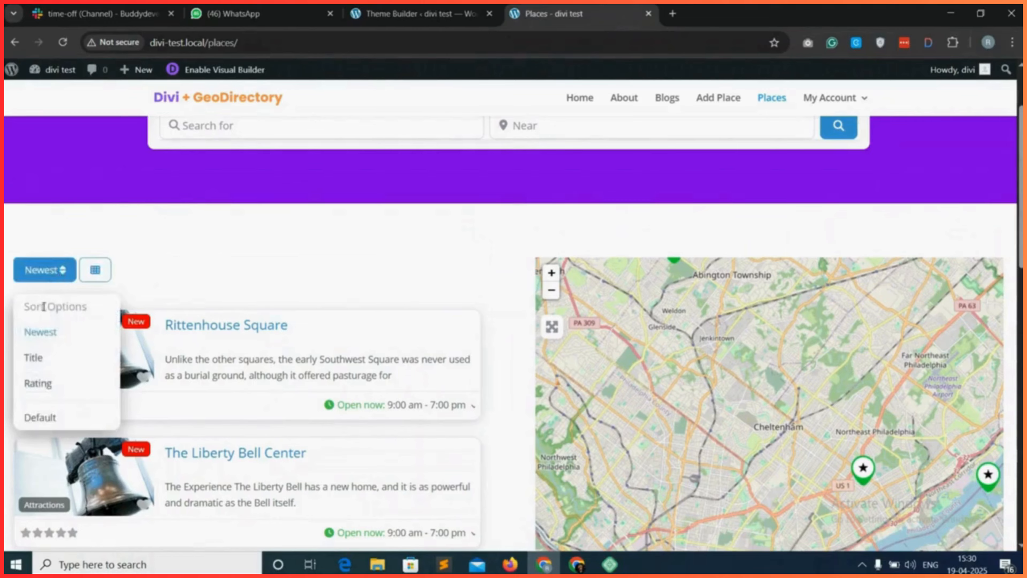
pyautogui.click(97, 276)
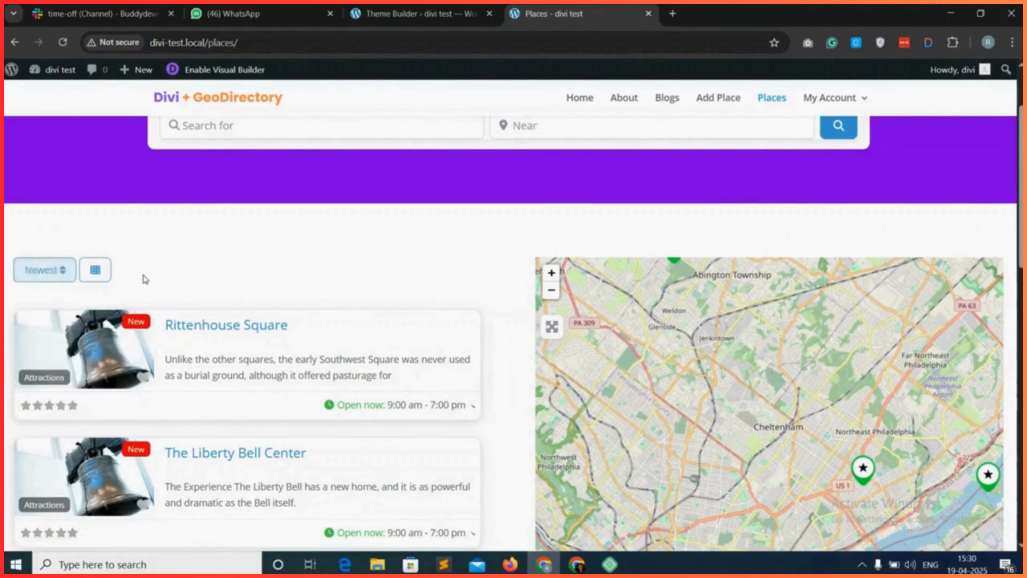
# Preview the Places listings in the Grid 1 and Grid 2 views and return them to the List view.
pyautogui.click(95, 277)
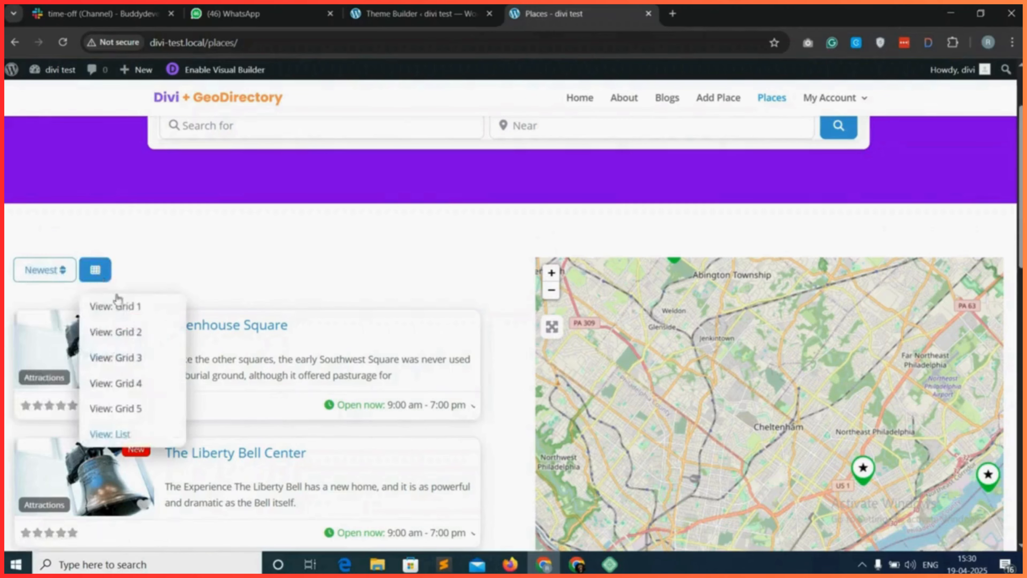
pyautogui.click(133, 306)
pyautogui.click(96, 276)
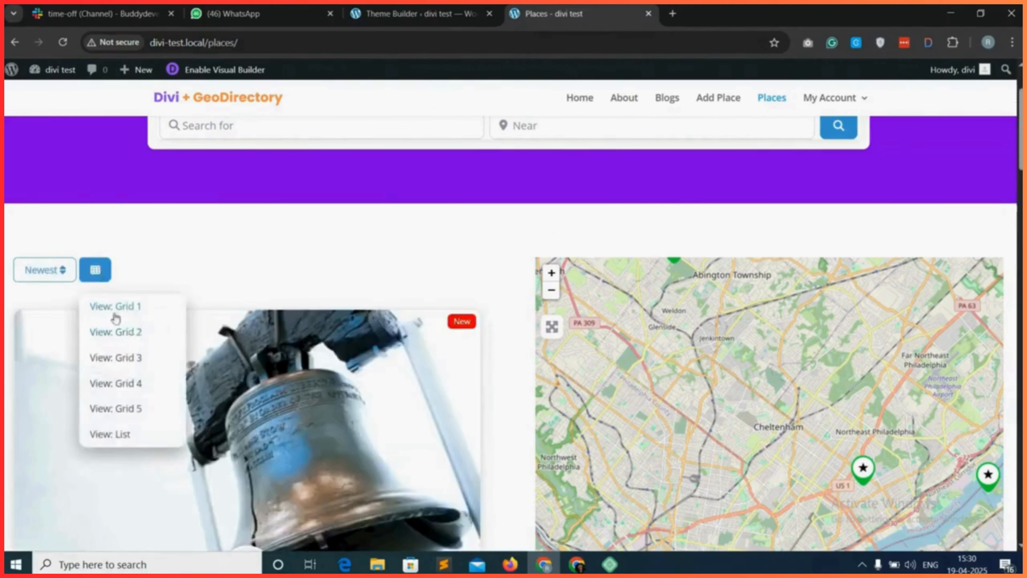
pyautogui.click(116, 331)
pyautogui.click(96, 271)
pyautogui.click(122, 439)
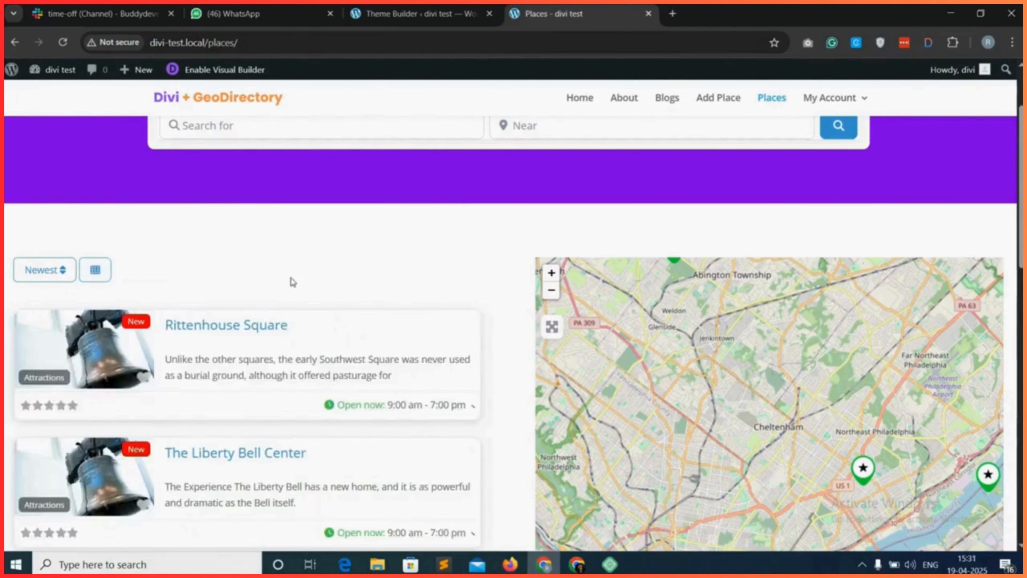
# Examine the spacing around the listings column, the map and the paging links on the live Places page.
pyautogui.scroll(2, 293, 279)
pyautogui.scroll(-2, 295, 277)
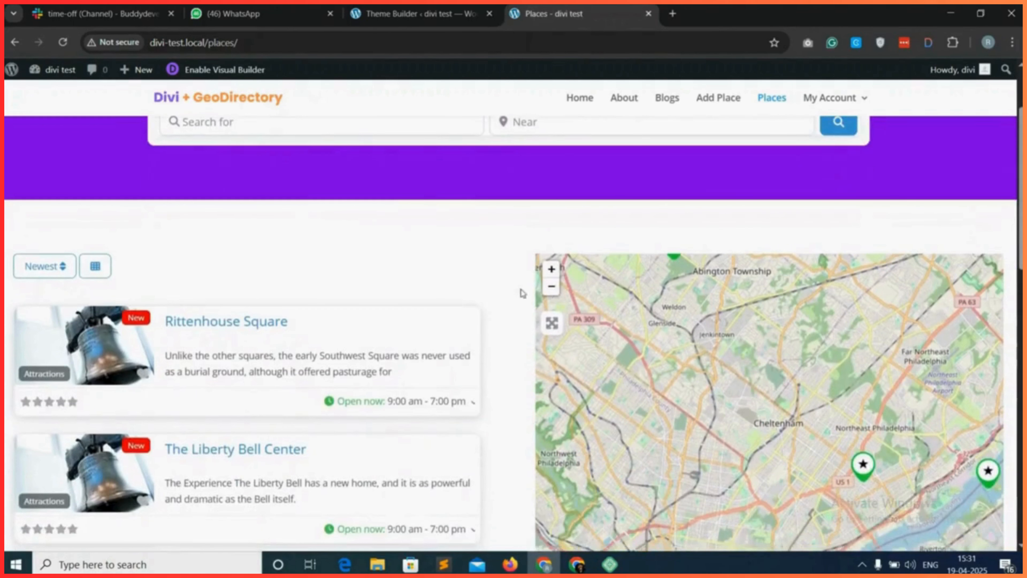
pyautogui.scroll(-10, 611, 243)
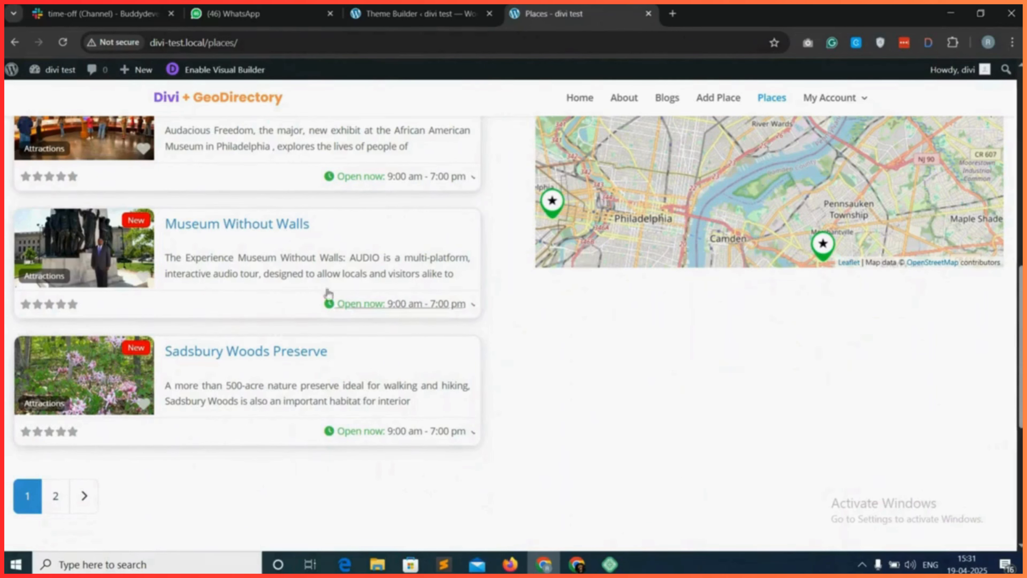
pyautogui.scroll(1, 368, 379)
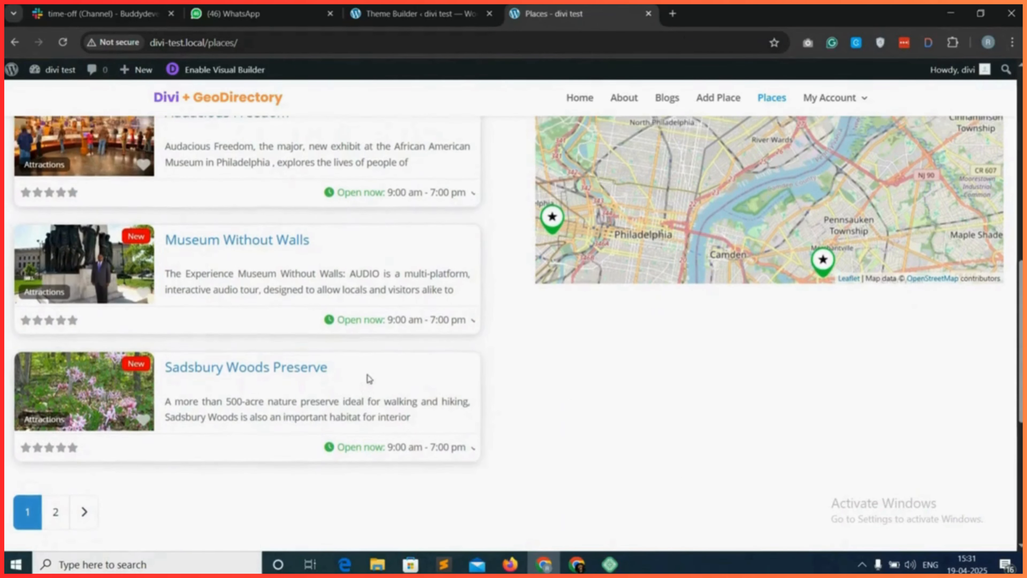
pyautogui.scroll(8, 380, 368)
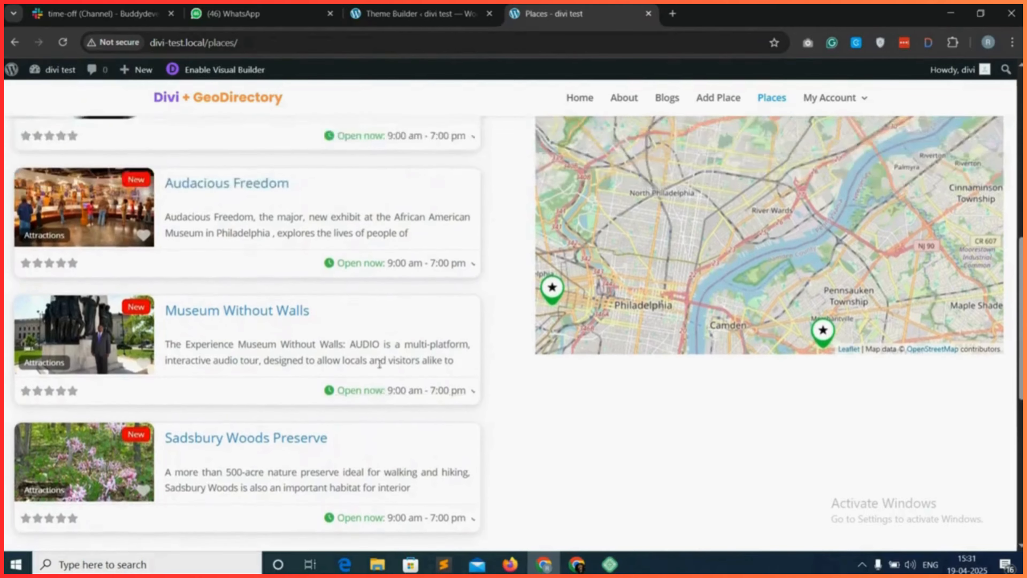
pyautogui.scroll(2, 563, 289)
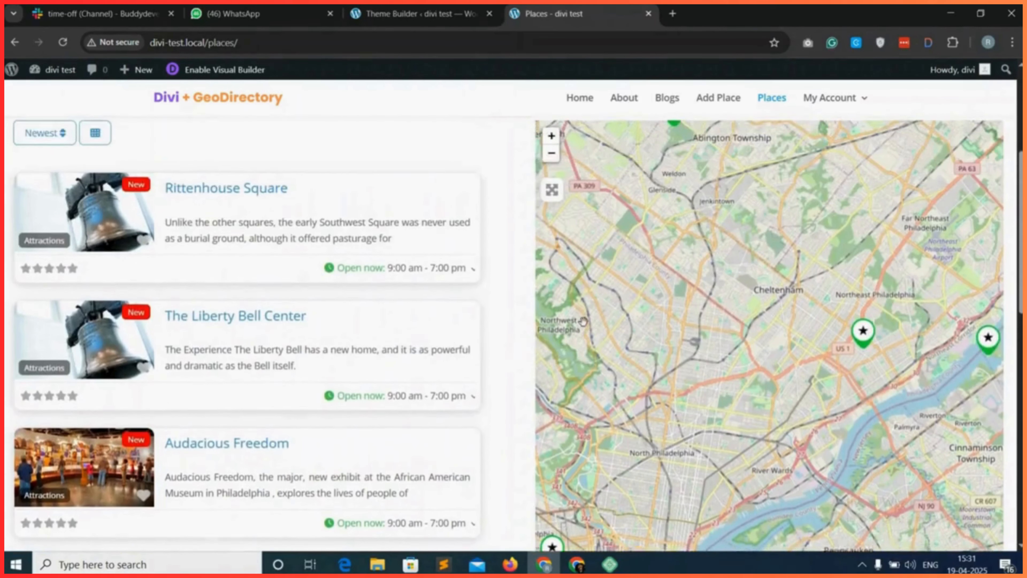
pyautogui.scroll(1, 231, 345)
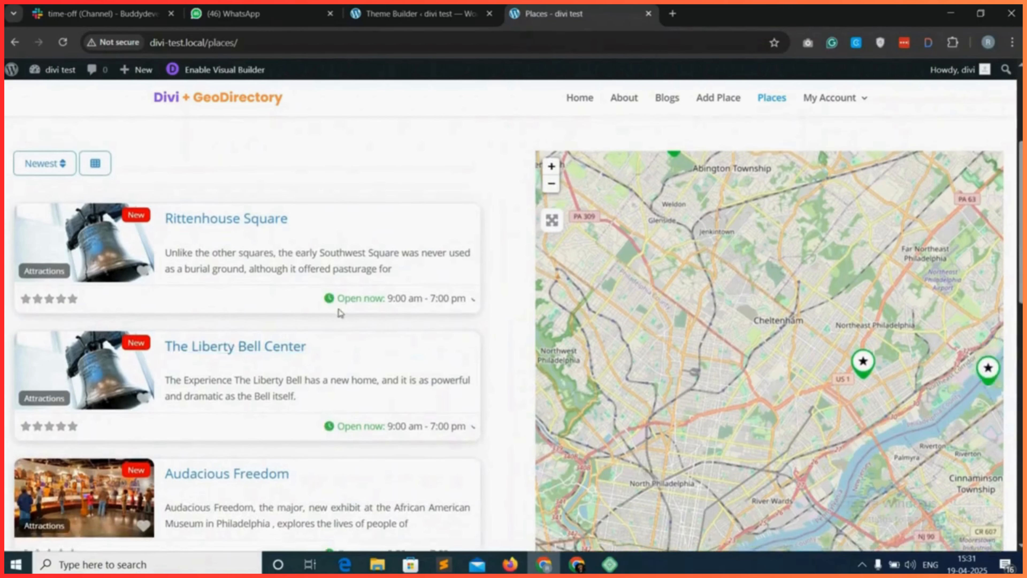
pyautogui.scroll(-8, 339, 310)
pyautogui.scroll(7, 408, 372)
# In the Places Archive body layout, set the gd_map Text module's top and bottom margin and padding to 0px and save the module.
pyautogui.click(449, 6)
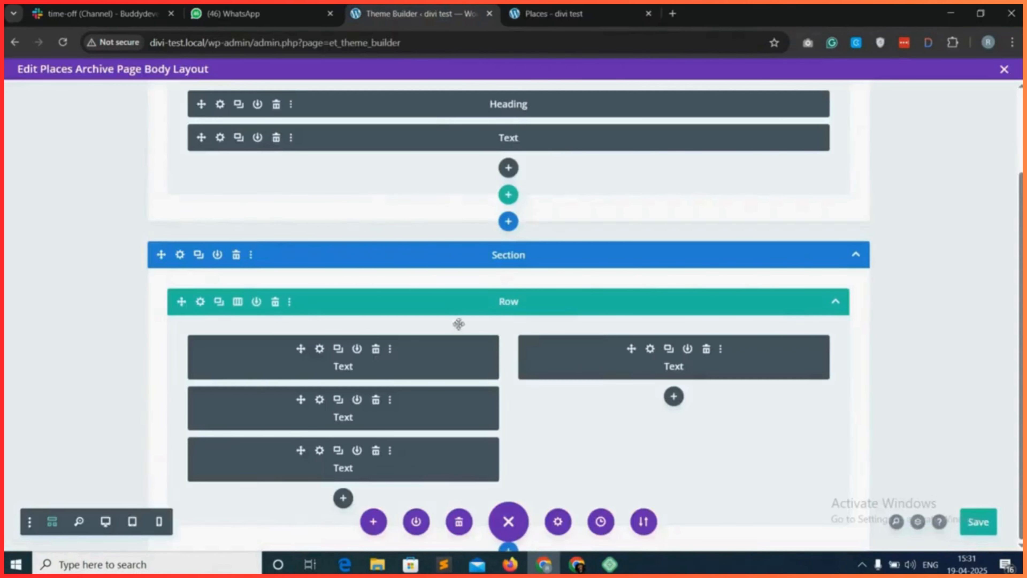
pyautogui.click(650, 349)
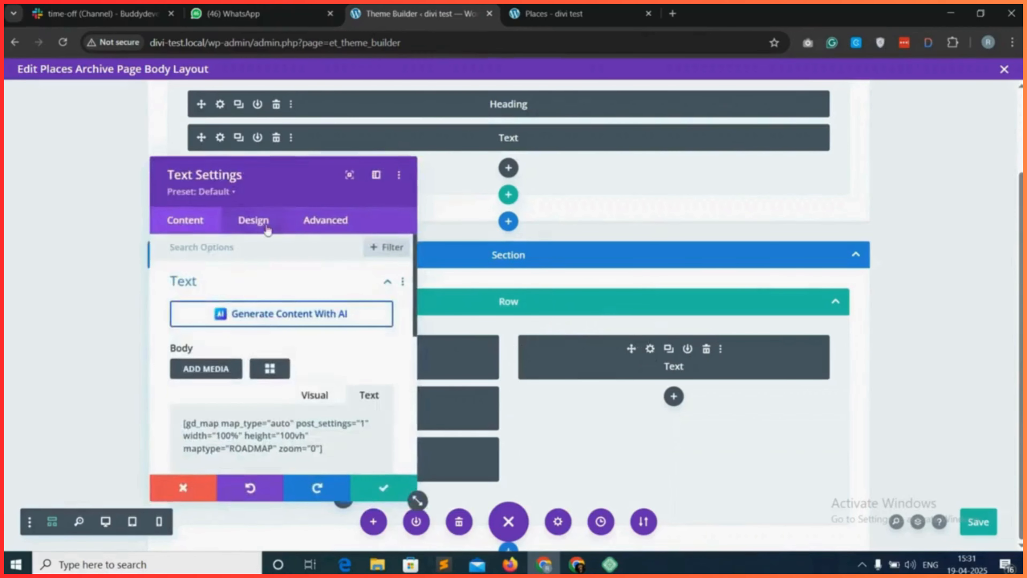
pyautogui.click(254, 220)
pyautogui.click(247, 415)
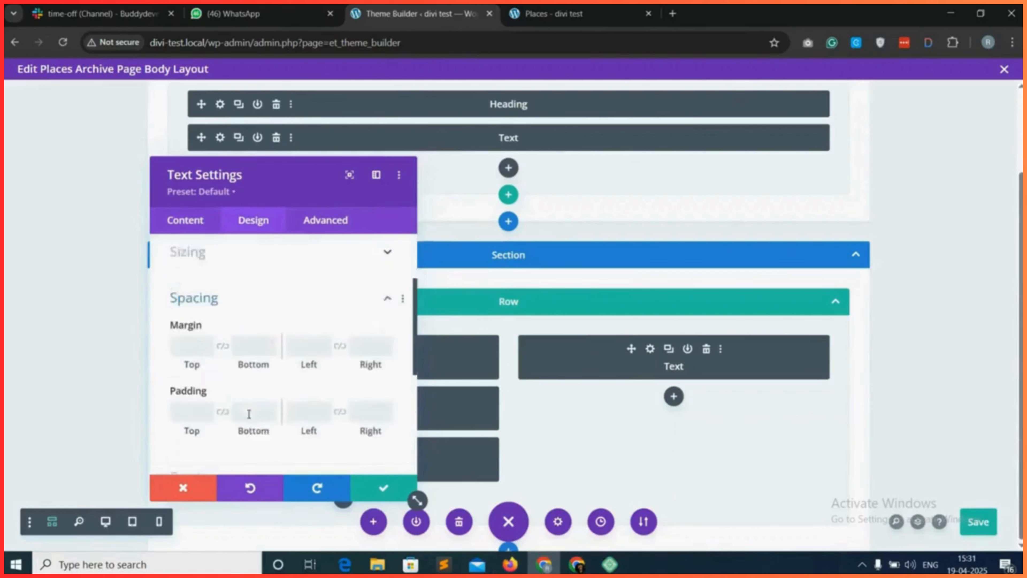
pyautogui.click(185, 301)
pyautogui.write('0px')
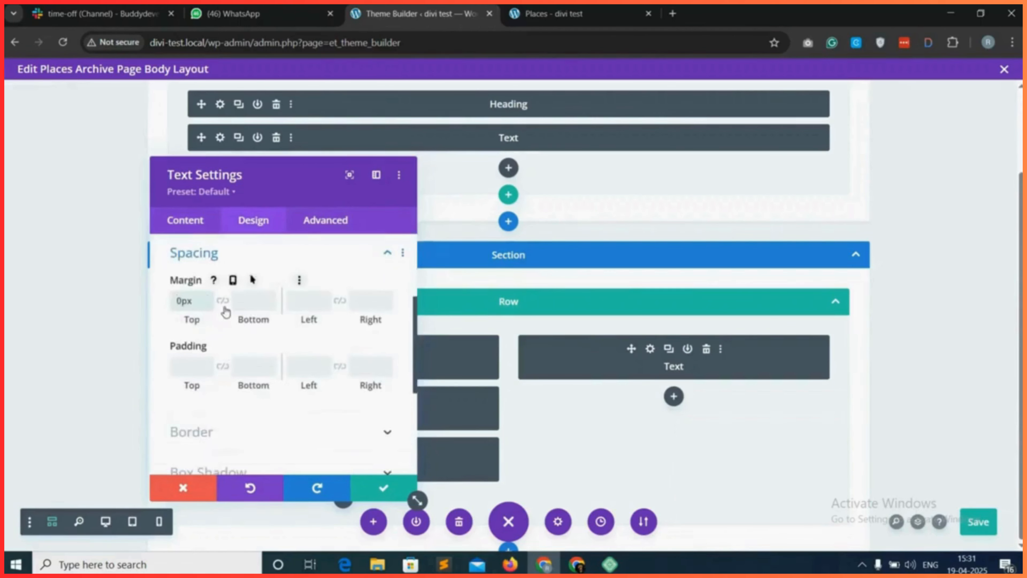
pyautogui.click(222, 300)
pyautogui.click(189, 367)
pyautogui.write('0px')
pyautogui.click(223, 367)
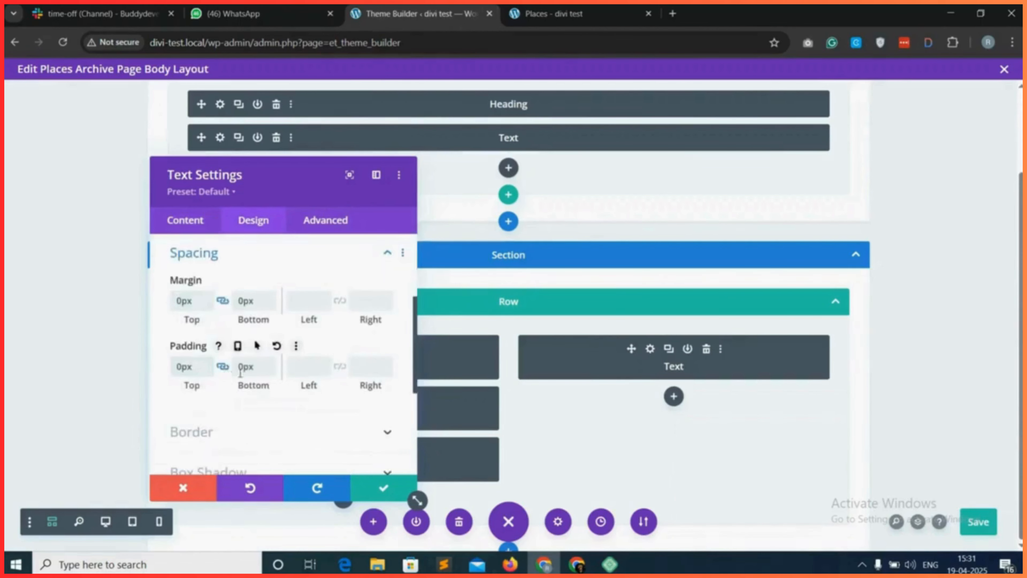
pyautogui.click(382, 488)
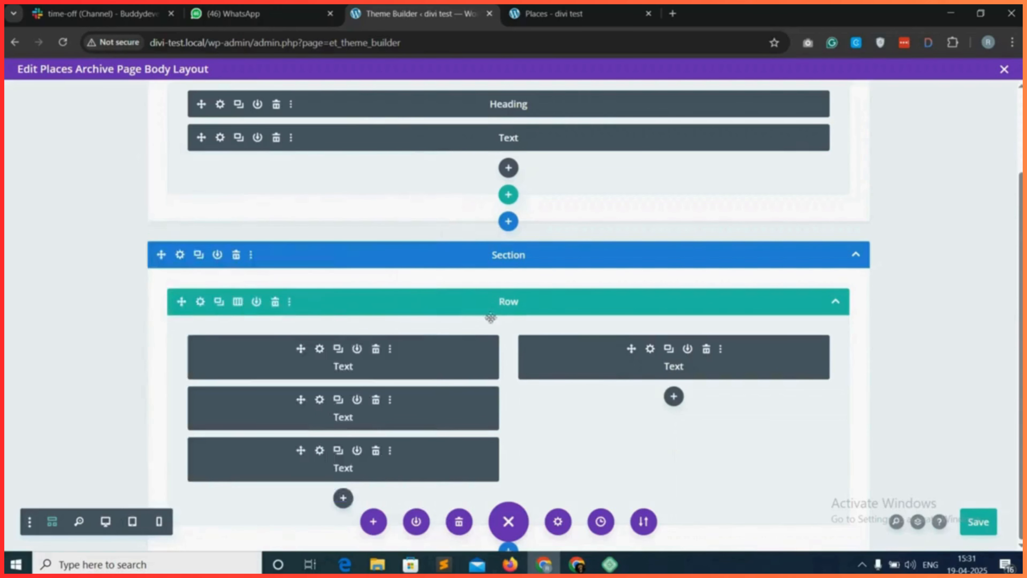
# Link the top and bottom padding of the two-column row and save the row settings.
pyautogui.click(199, 302)
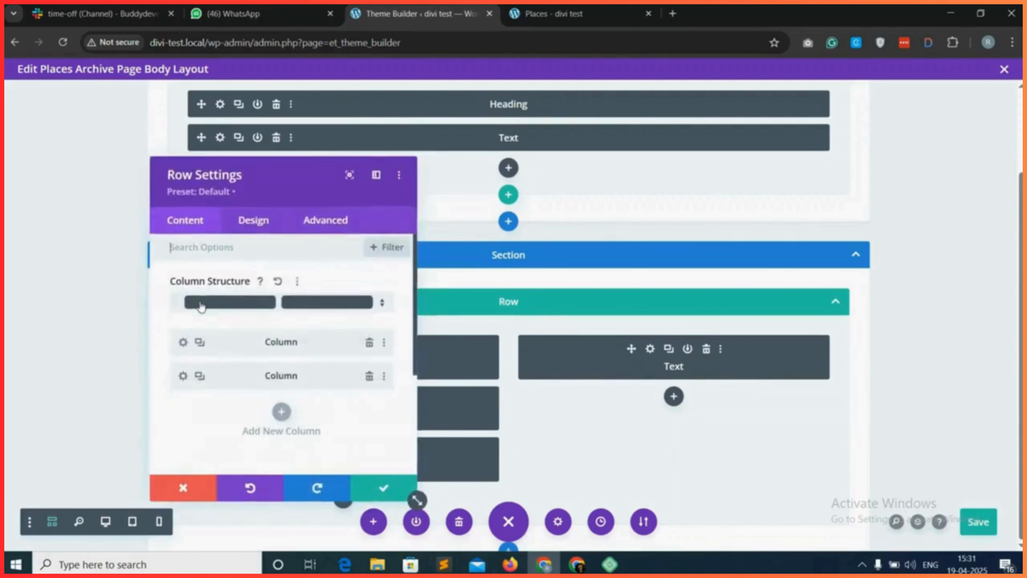
pyautogui.click(248, 225)
pyautogui.click(213, 330)
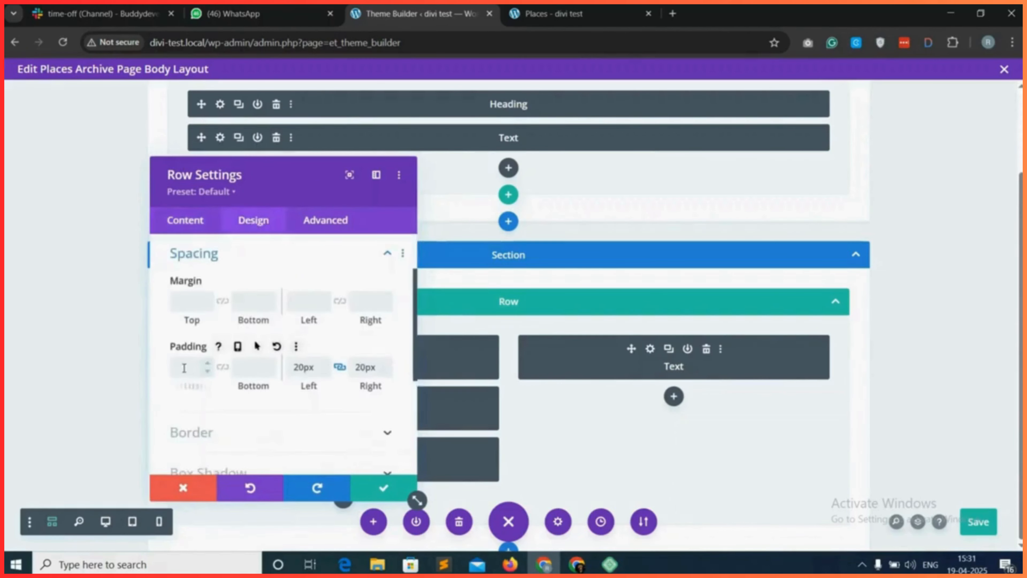
pyautogui.click(221, 367)
pyautogui.click(380, 485)
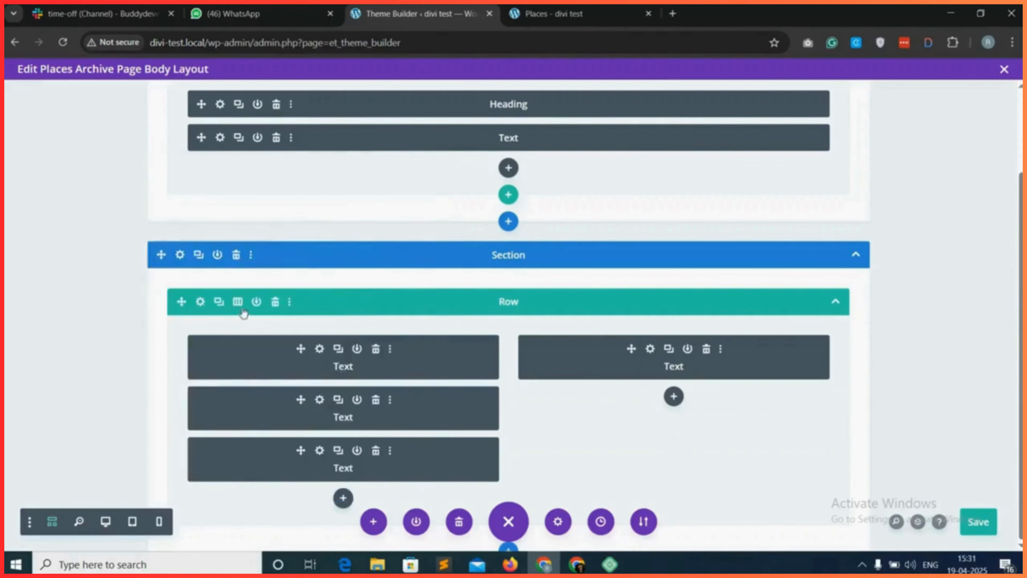
# Give the gd_loop_actions Text module in the first column a top padding and save the module.
pyautogui.click(319, 350)
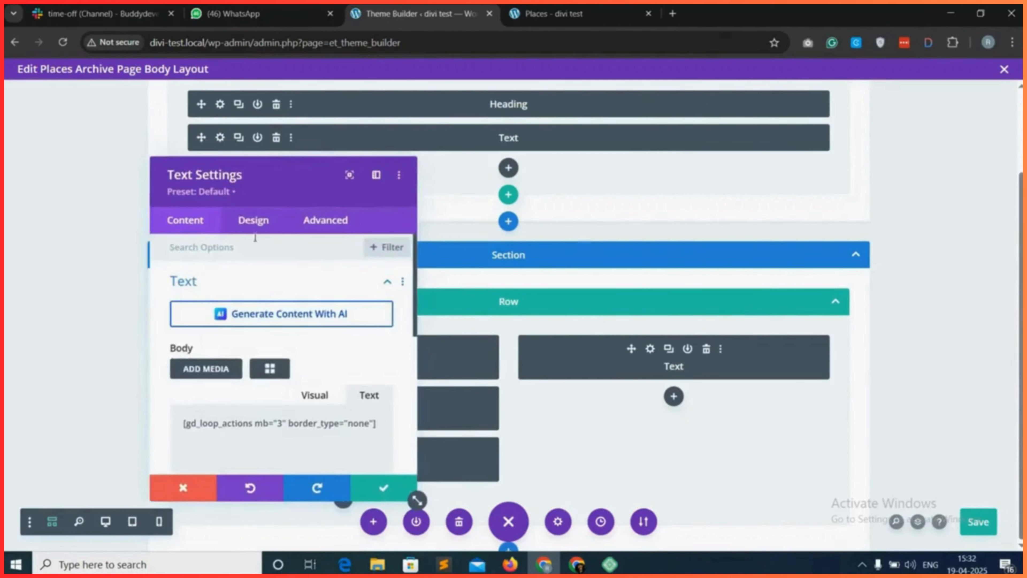
pyautogui.click(253, 220)
pyautogui.click(238, 405)
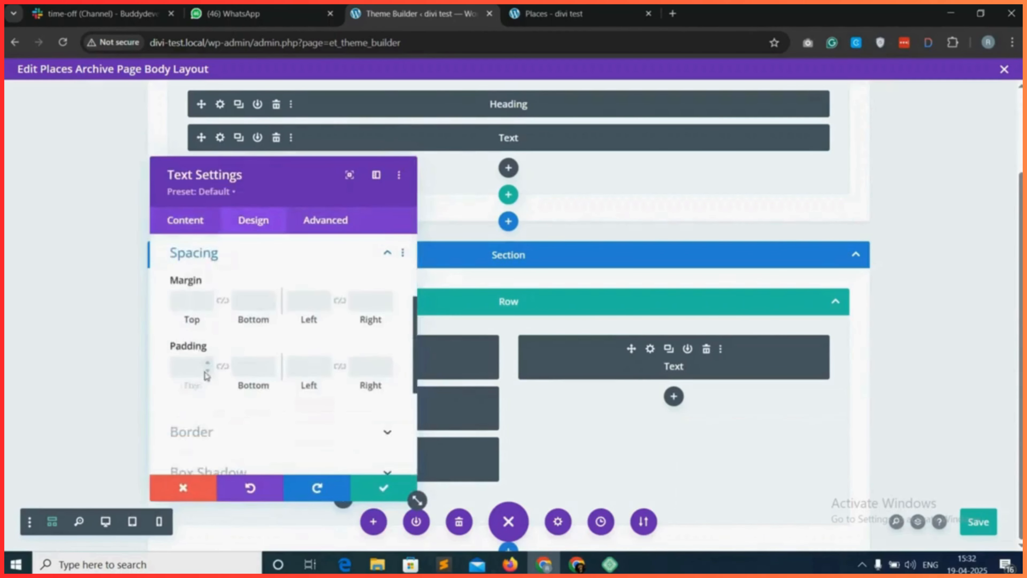
pyautogui.click(183, 365)
pyautogui.write('102')
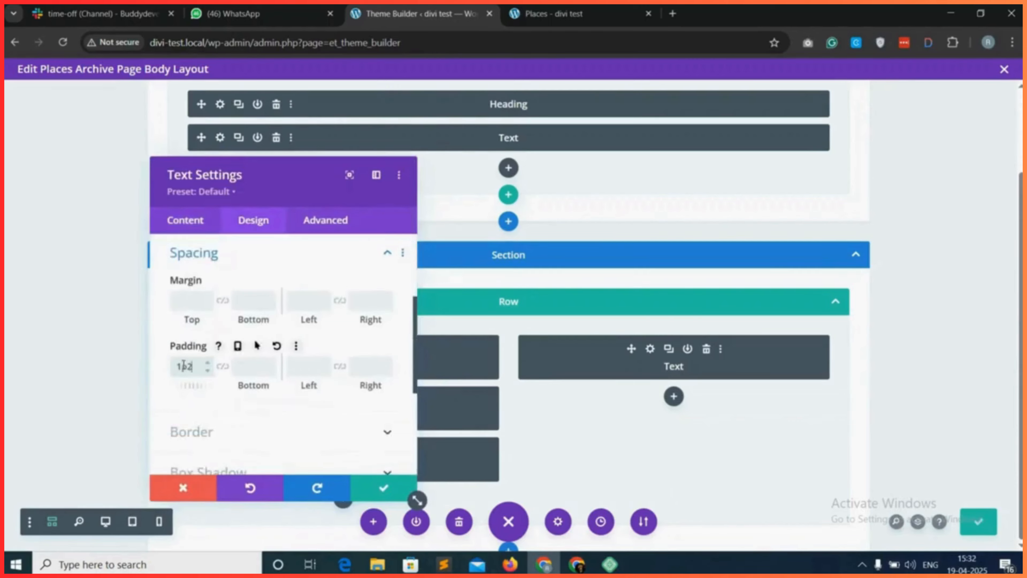
pyautogui.write('0')
pyautogui.click(382, 487)
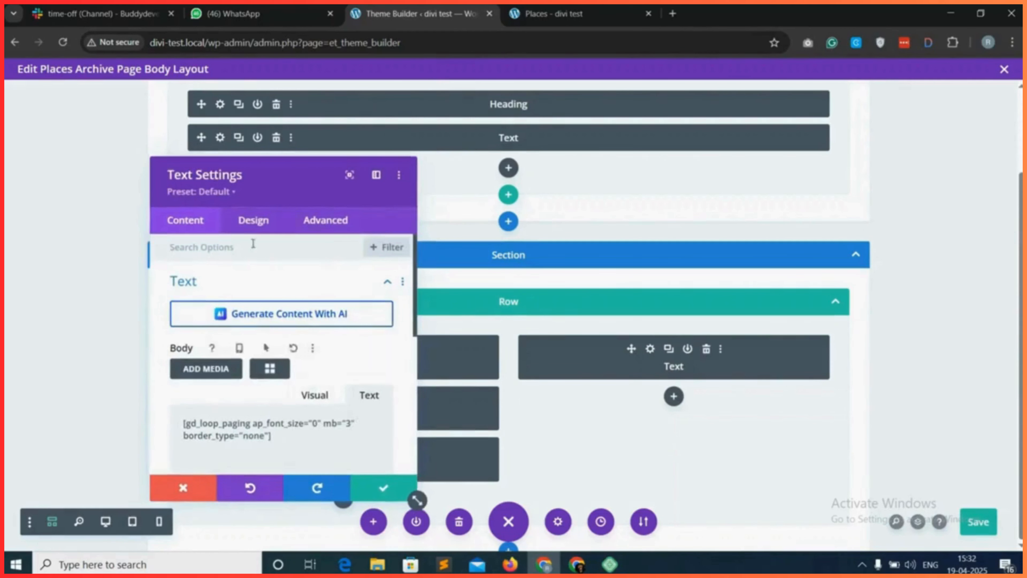
# Set the gd_loop_paging Text module's bottom padding to 20px and save the module.
pyautogui.click(260, 223)
pyautogui.click(254, 412)
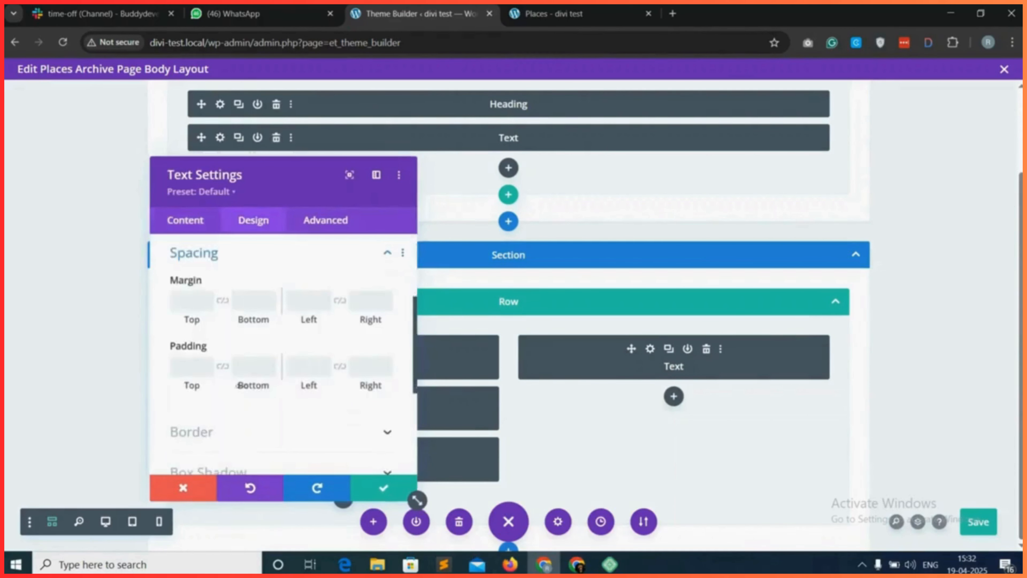
pyautogui.click(247, 367)
pyautogui.write('20')
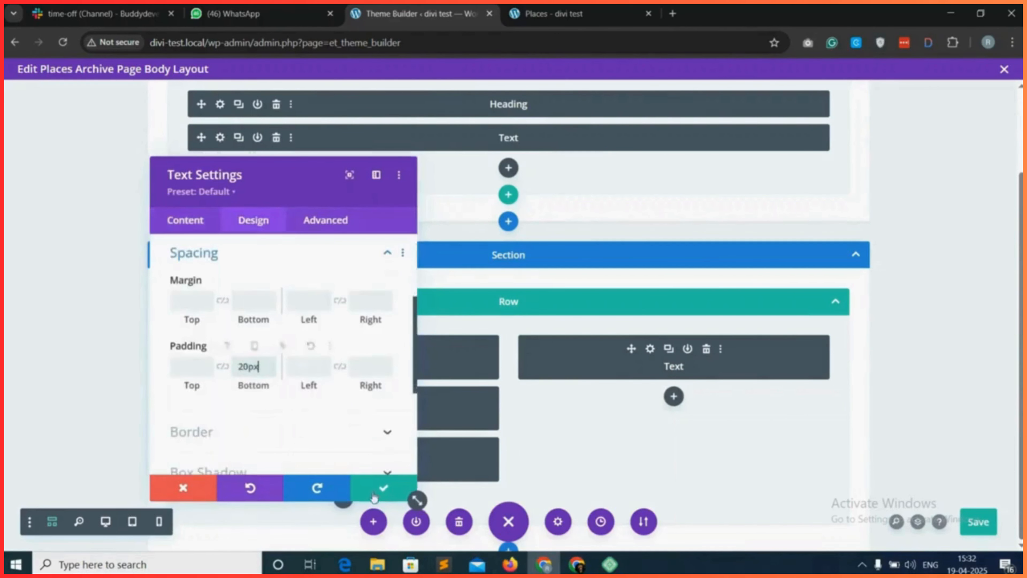
pyautogui.click(383, 487)
# Set the top margin and top padding of the section holding the listings and map to 0px, and save the section and body layout.
pyautogui.click(181, 258)
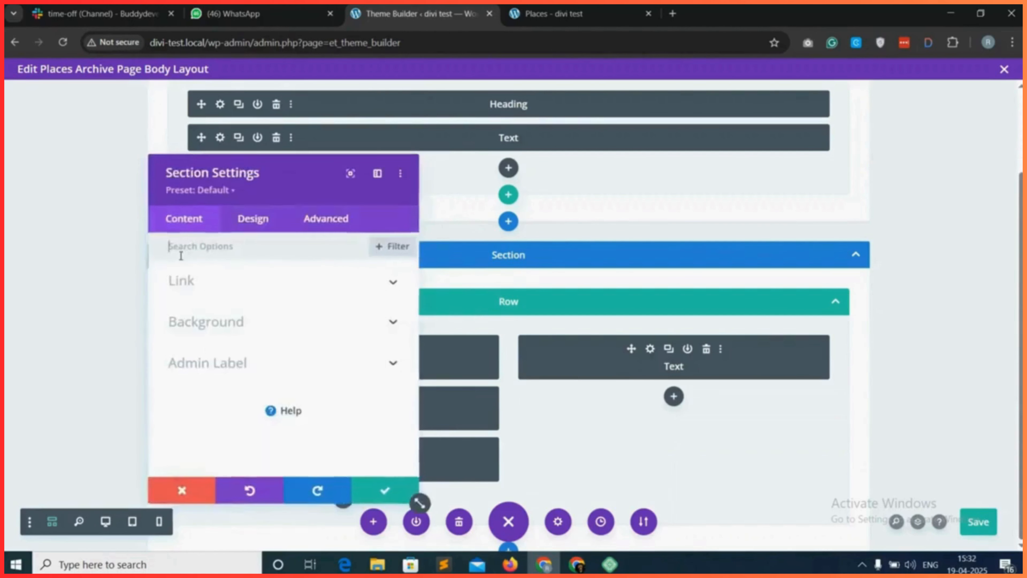
pyautogui.click(249, 227)
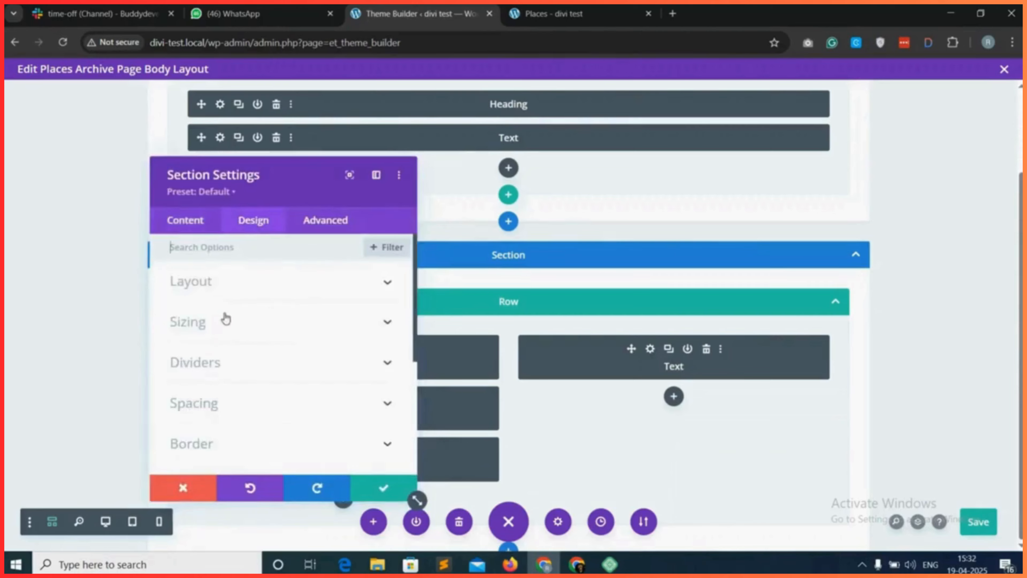
pyautogui.click(235, 411)
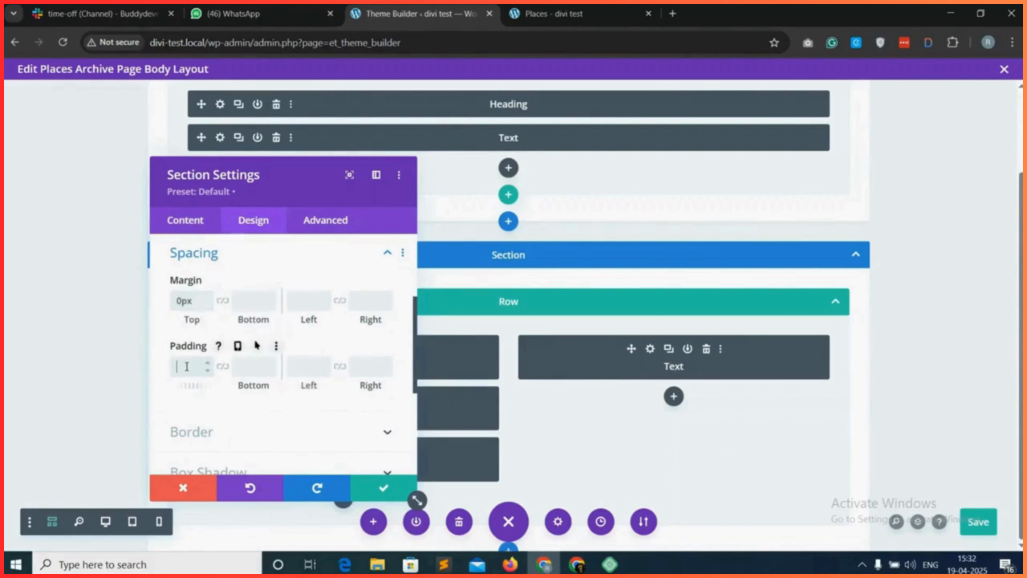
pyautogui.click(388, 487)
pyautogui.click(977, 522)
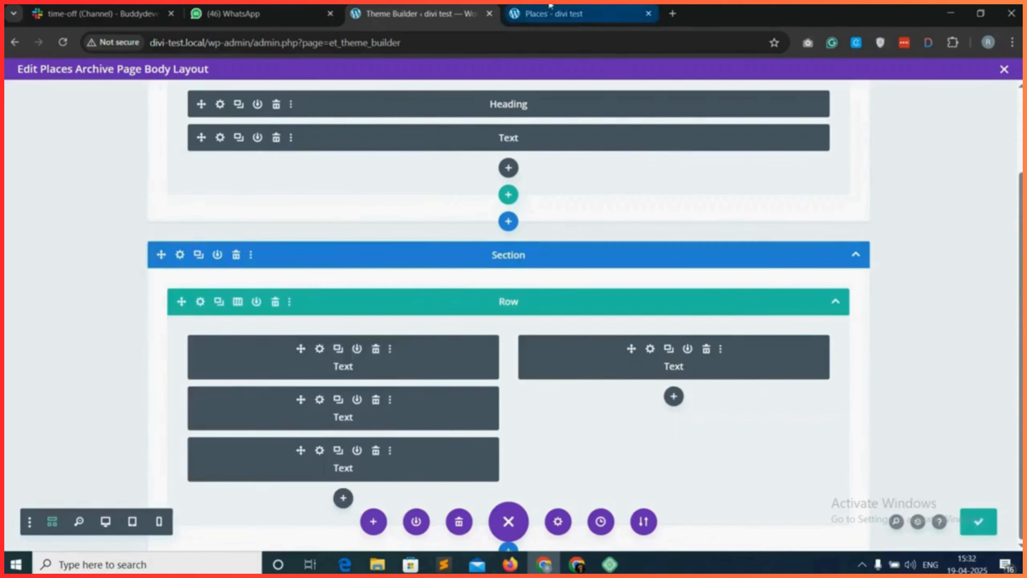
# Reload the live Places page and run a blank places search to examine the search results page.
pyautogui.click(552, 13)
pyautogui.click(62, 42)
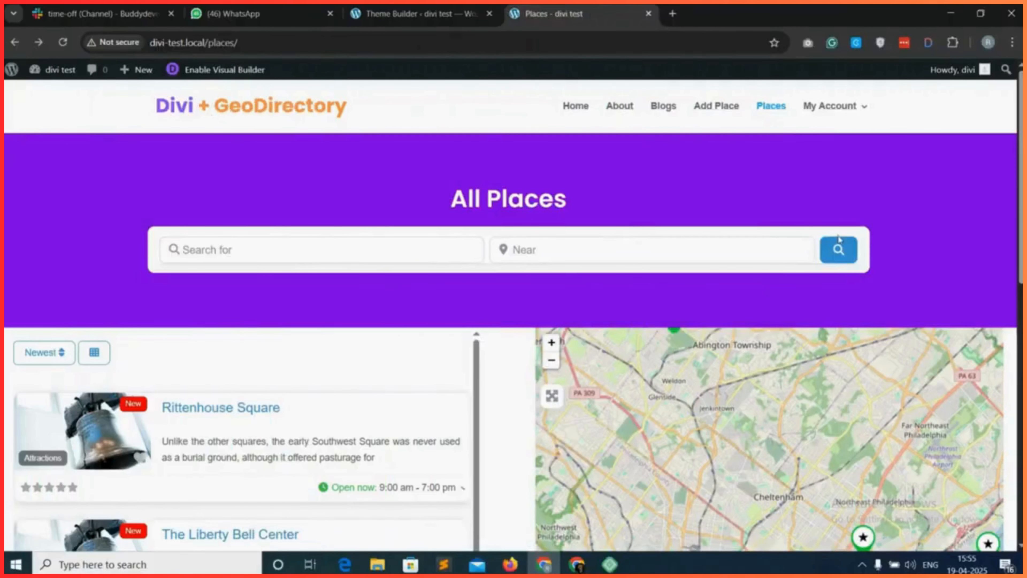
pyautogui.click(838, 248)
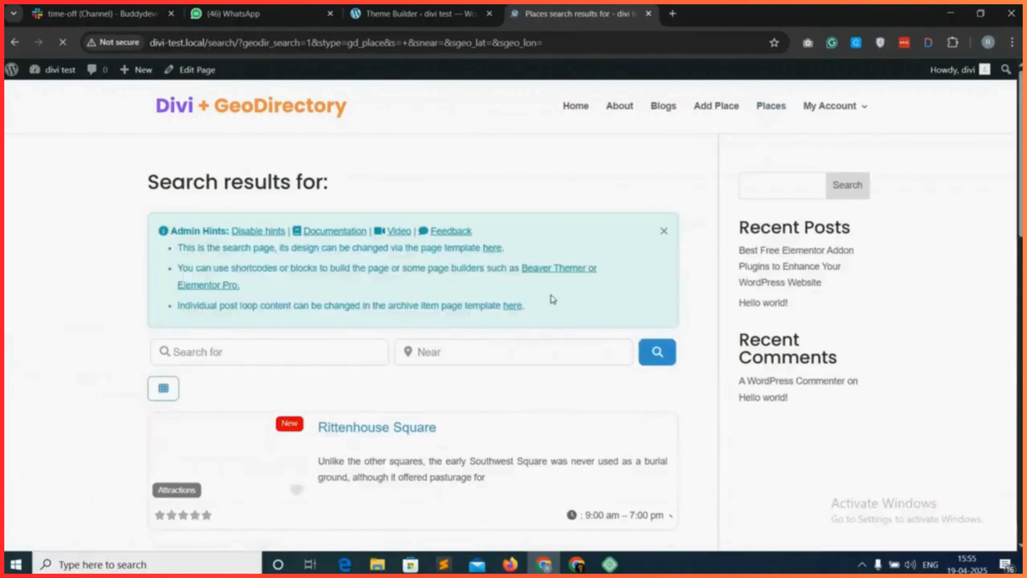
pyautogui.scroll(-15, 431, 354)
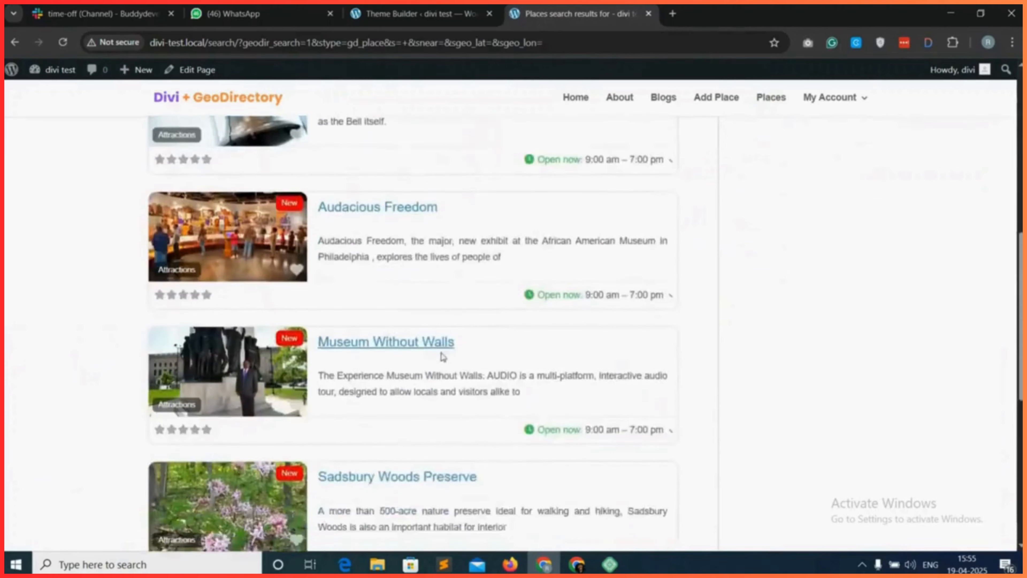
# Duplicate the Places Archive Page template, assign the copy to Search Results and GD Search Results, and save the Theme Builder changes.
pyautogui.scroll(15, 453, 358)
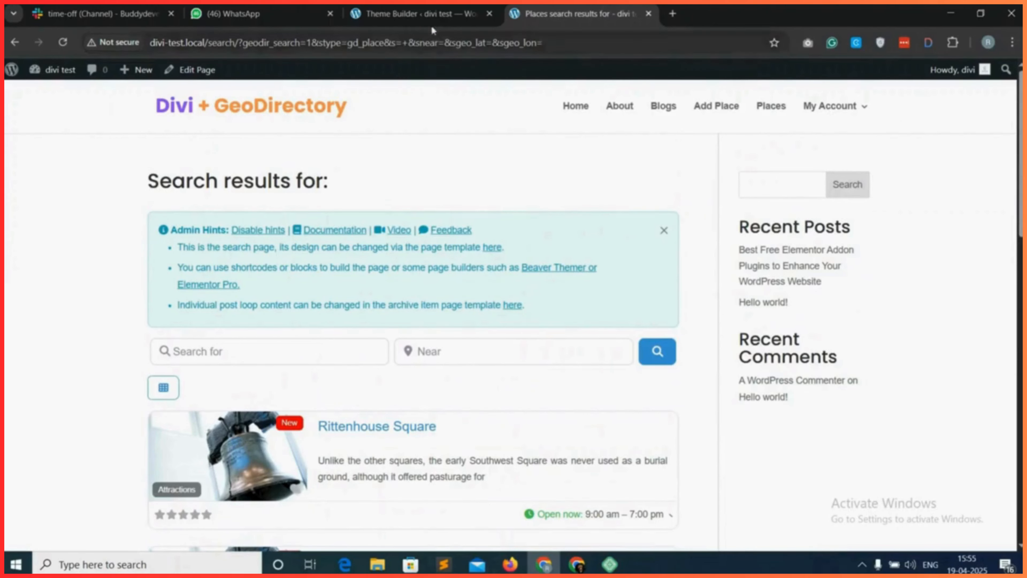
pyautogui.click(431, 16)
pyautogui.scroll(-1, 122, 456)
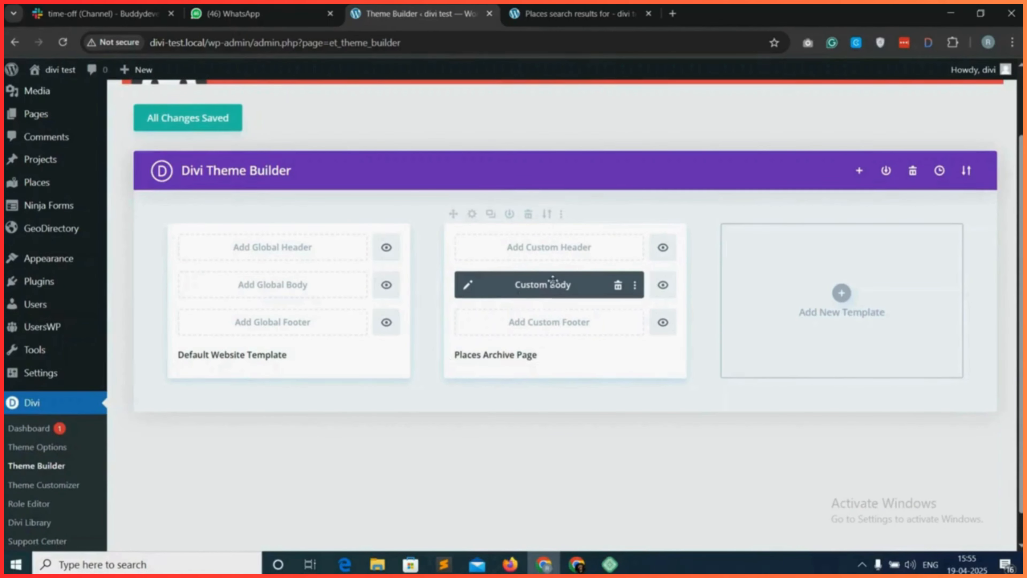
pyautogui.click(491, 216)
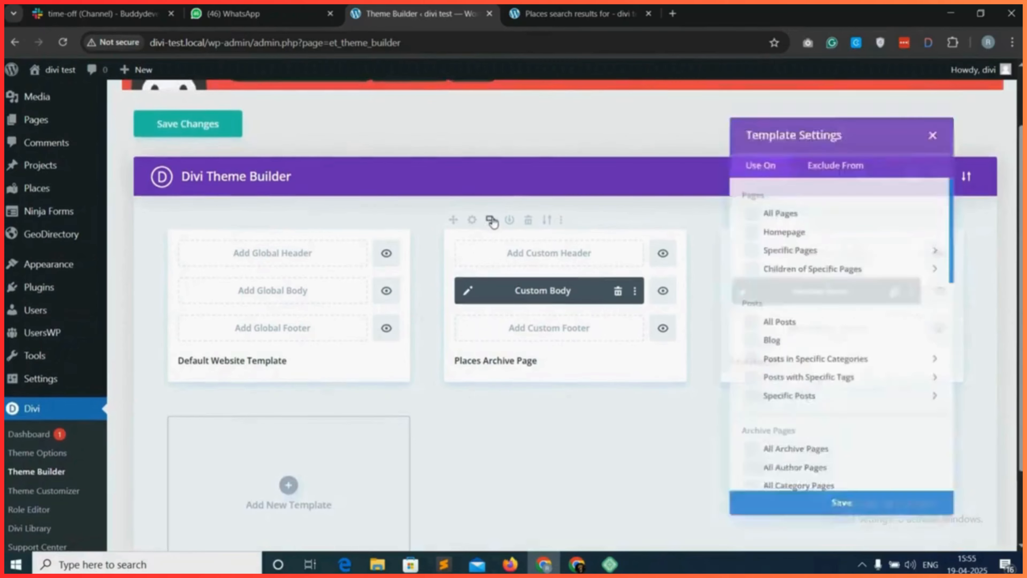
pyautogui.scroll(-8, 852, 380)
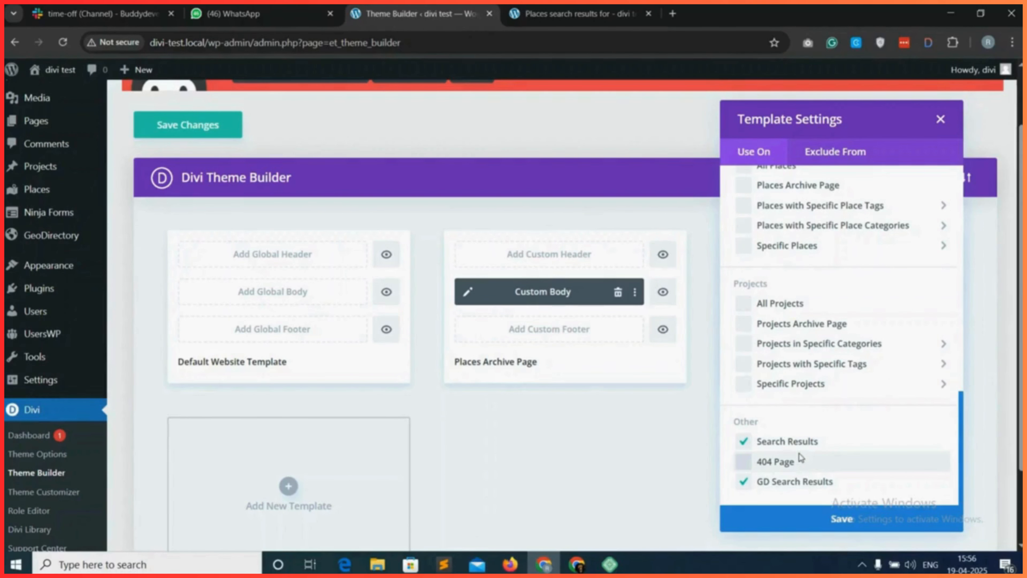
pyautogui.click(848, 522)
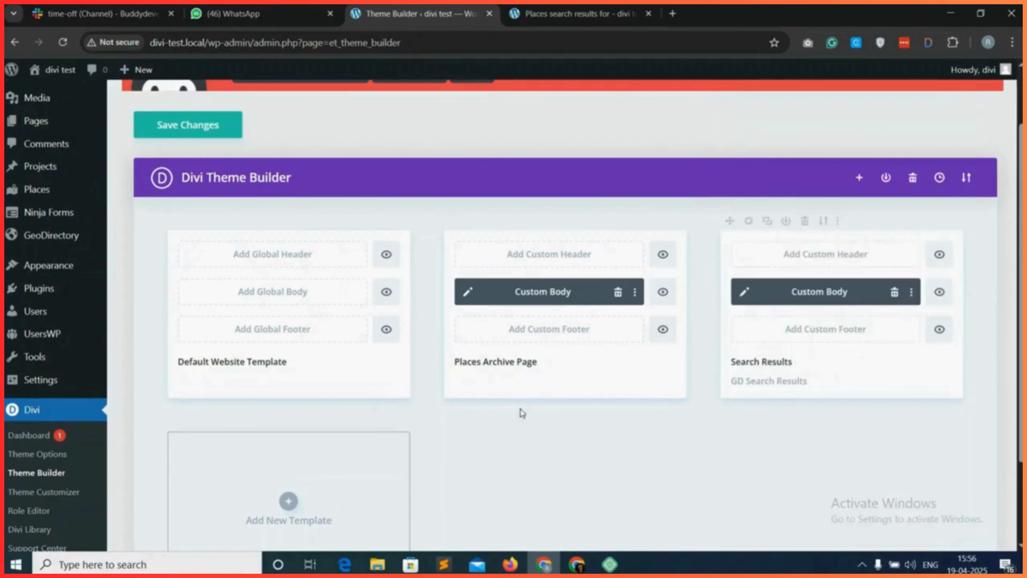
pyautogui.click(195, 129)
# Reload the live search results page and run a blank places search to check the new template.
pyautogui.click(566, 14)
pyautogui.click(63, 43)
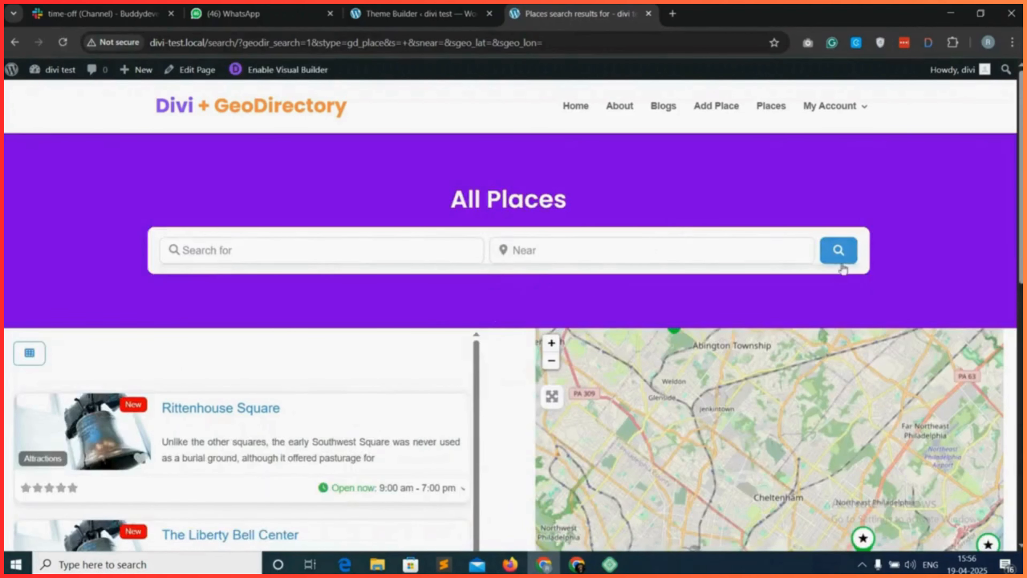
pyautogui.click(848, 254)
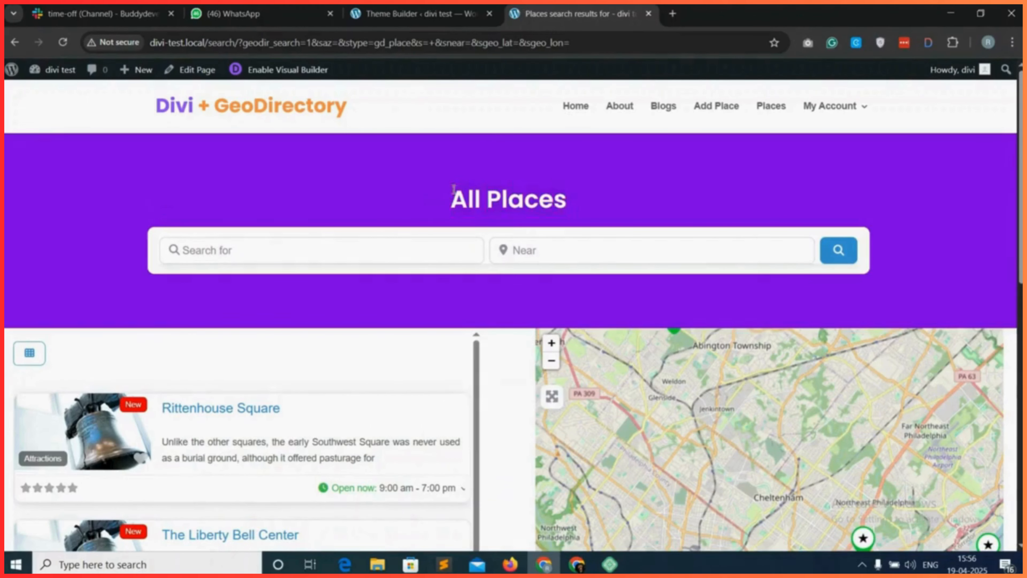
# Open the Search Results template's custom body in wireframe view and delete the Heading module from the first section.
pyautogui.click(420, 13)
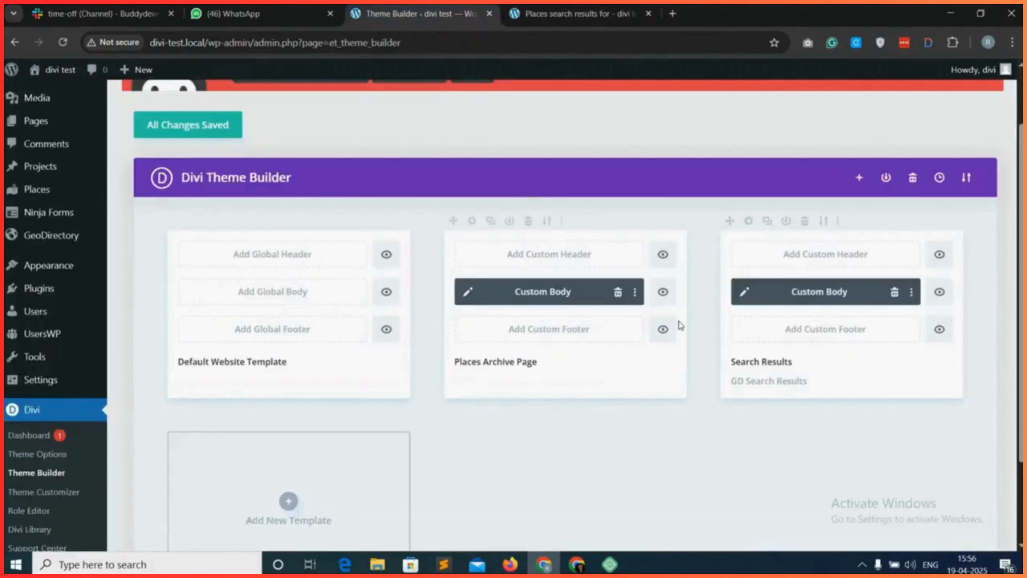
pyautogui.click(744, 296)
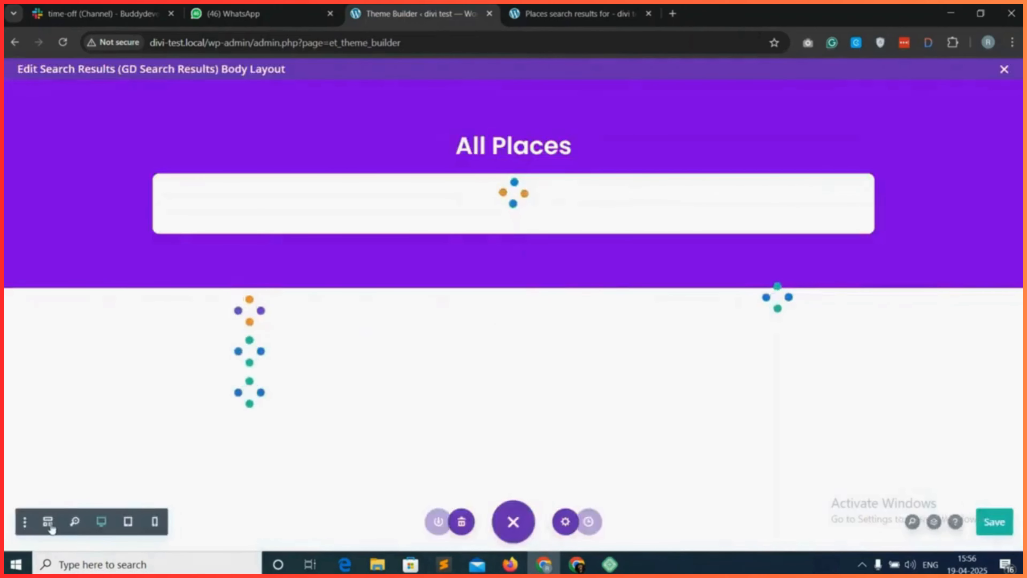
pyautogui.click(54, 521)
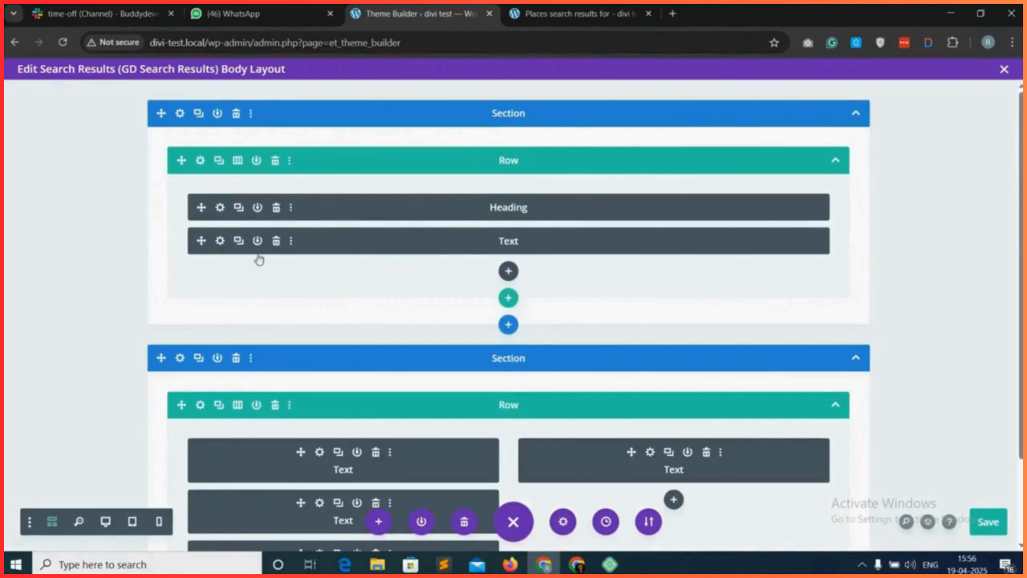
pyautogui.click(276, 209)
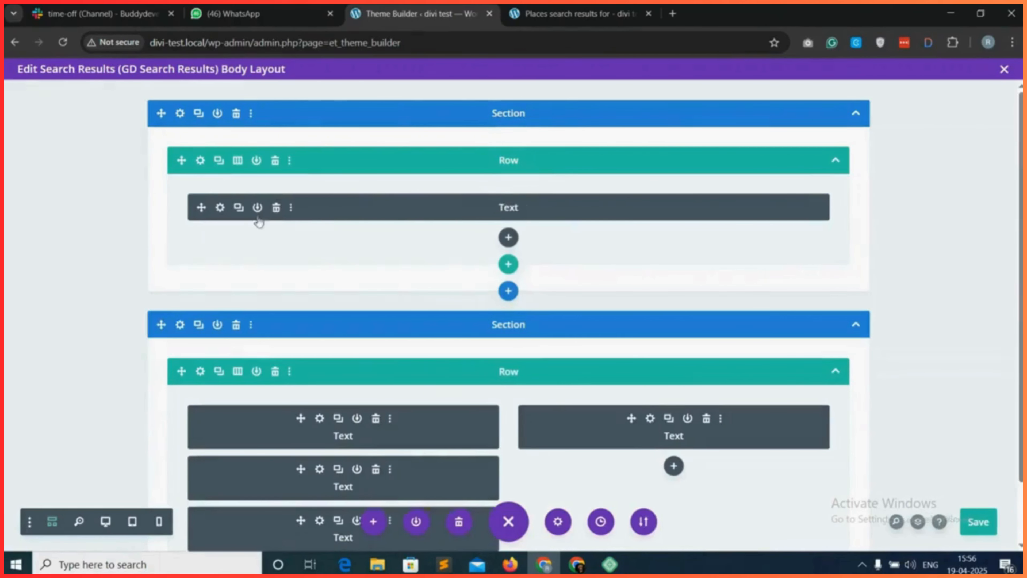
# Add a Text module below the search module and generate and copy a gd_page_title shortcode with output type h1.
pyautogui.click(508, 237)
pyautogui.write('text')
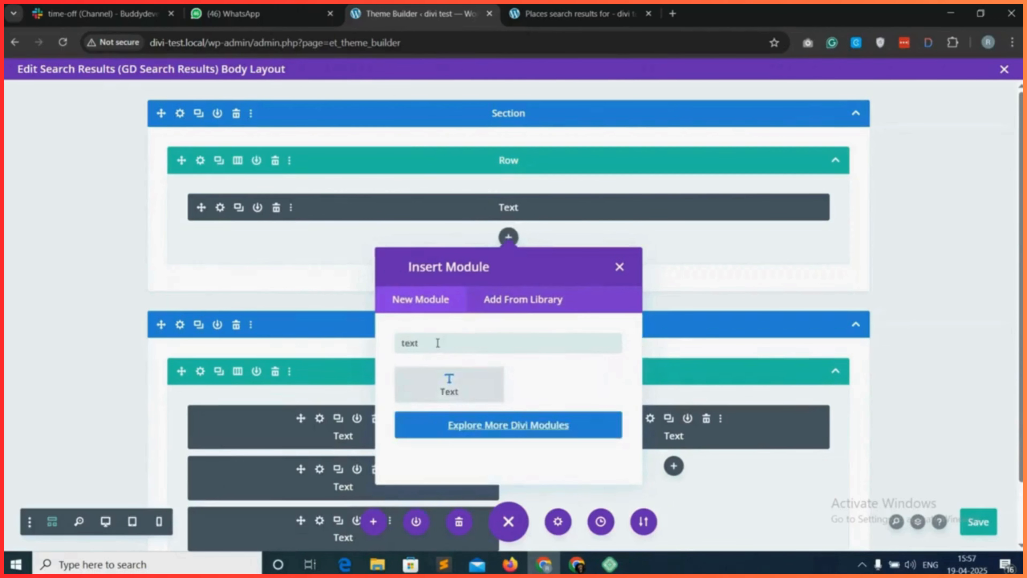
pyautogui.click(449, 383)
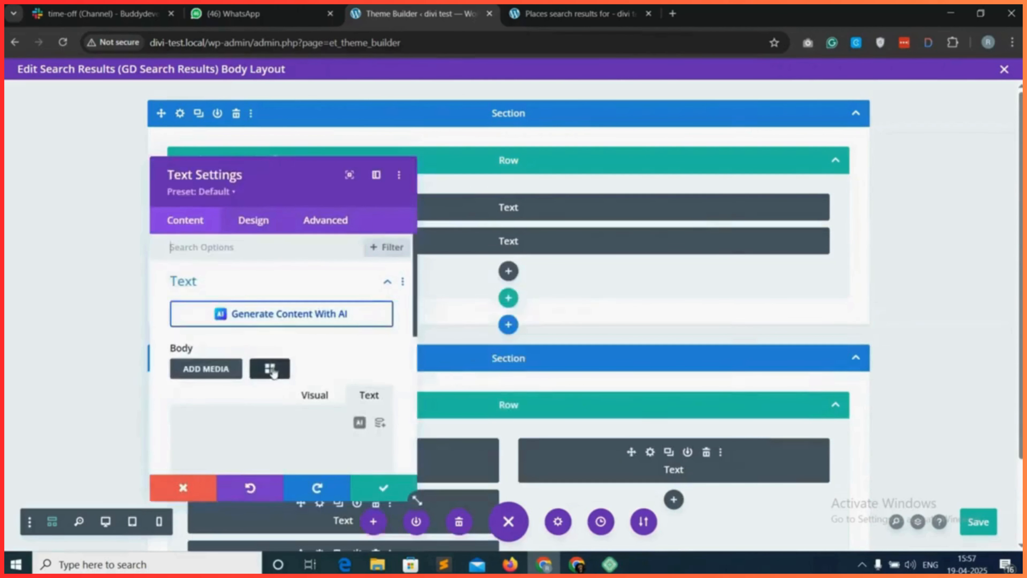
pyautogui.click(269, 368)
pyautogui.click(431, 144)
pyautogui.scroll(-3, 385, 401)
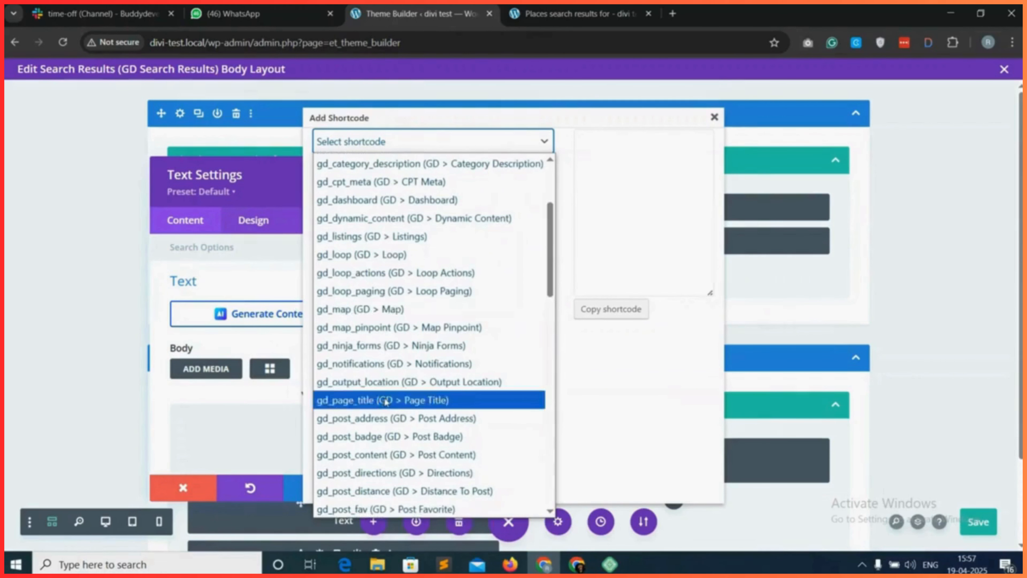
pyautogui.click(386, 401)
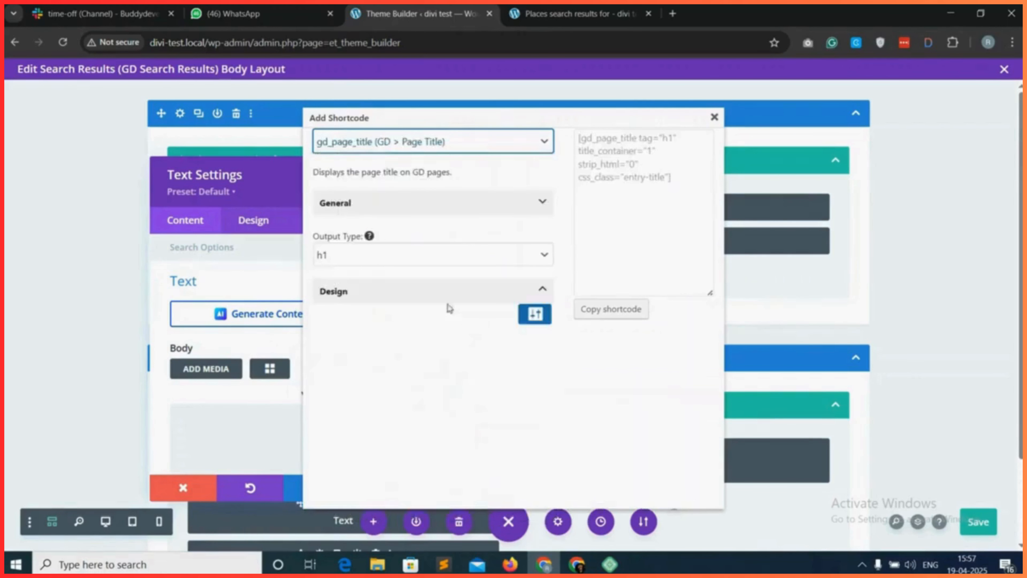
pyautogui.click(617, 309)
pyautogui.click(619, 140)
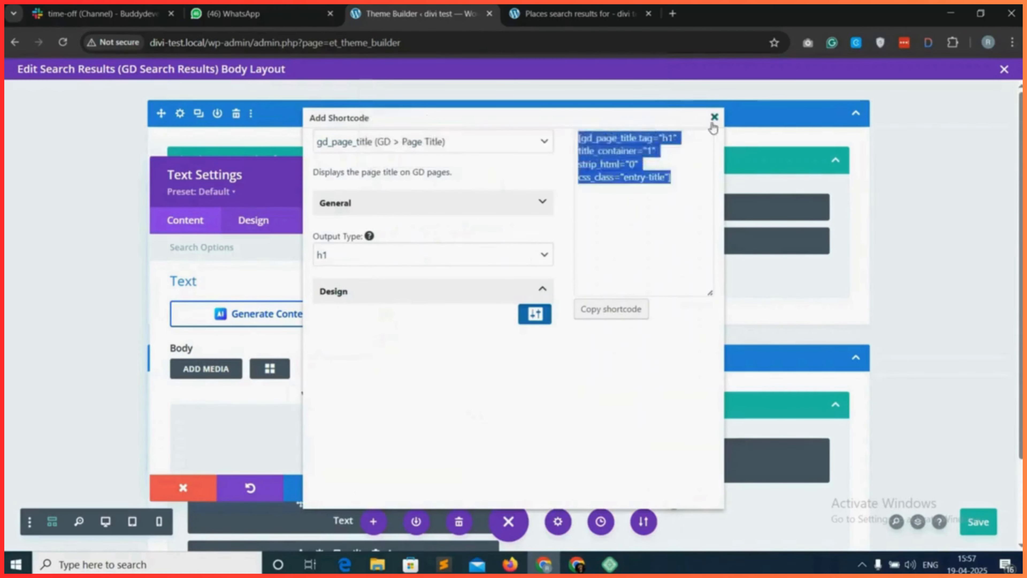
# Paste the gd_page_title shortcode into the new Text module's body, save the module and layout, and reload the search results page.
pyautogui.click(714, 116)
pyautogui.rightClick(226, 430)
pyautogui.click(263, 245)
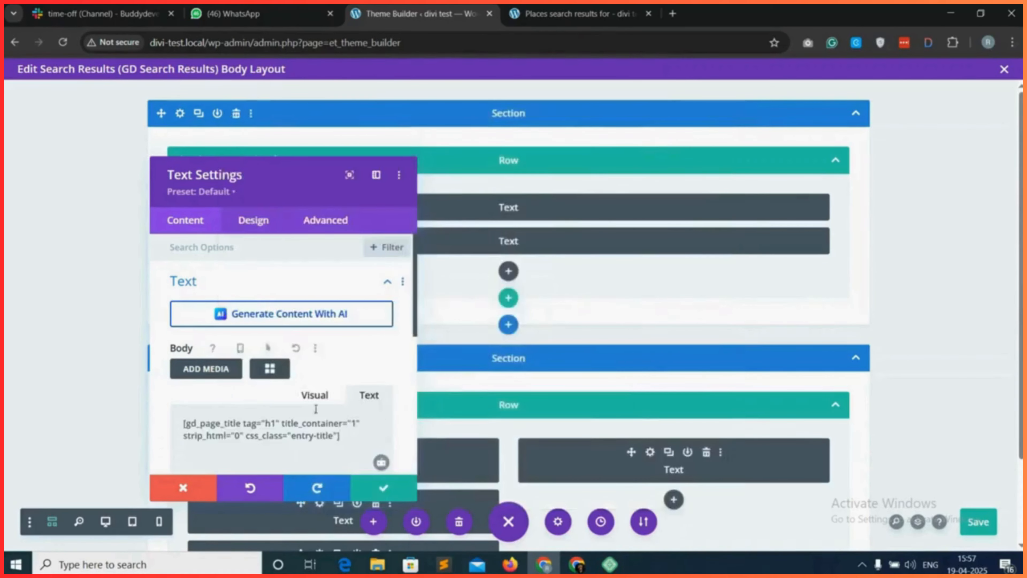
pyautogui.click(381, 490)
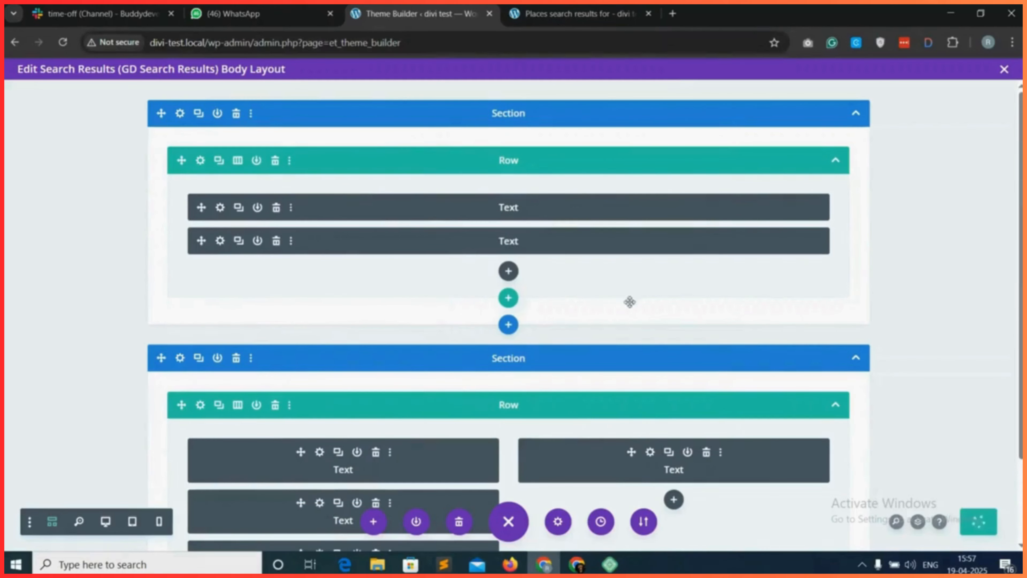
pyautogui.click(570, 6)
pyautogui.press('F5')
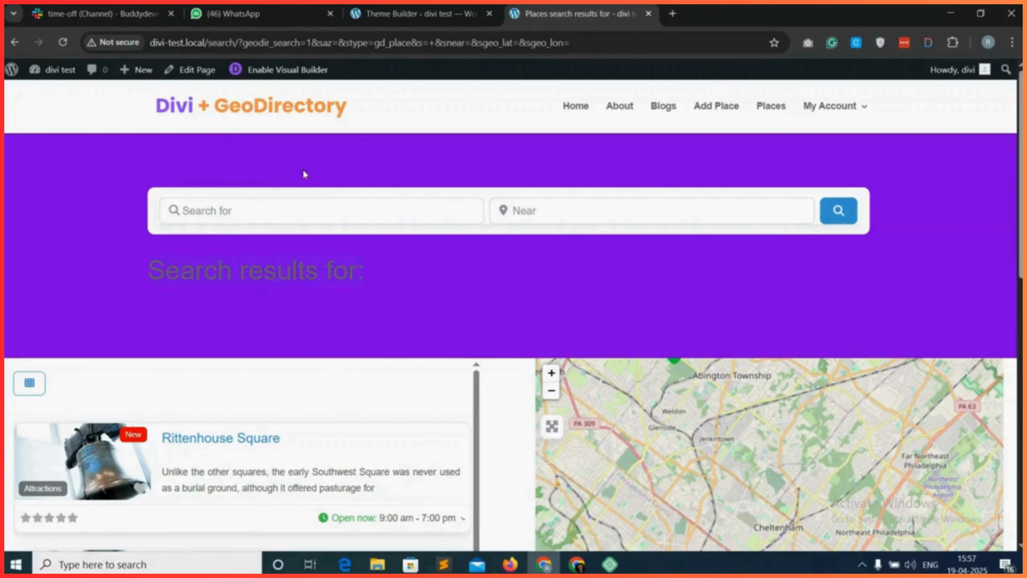
# Move the page title Text module above the search module, set its text color to white (#ffffff), save, and reload the live page.
pyautogui.click(435, 7)
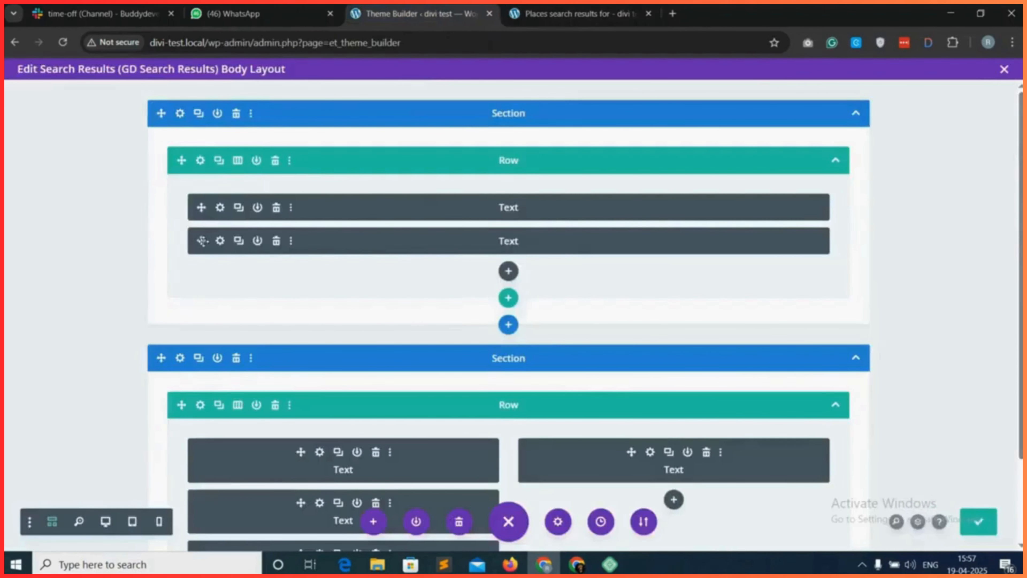
pyautogui.moveTo(202, 241); pyautogui.dragTo(204, 198)
pyautogui.click(219, 207)
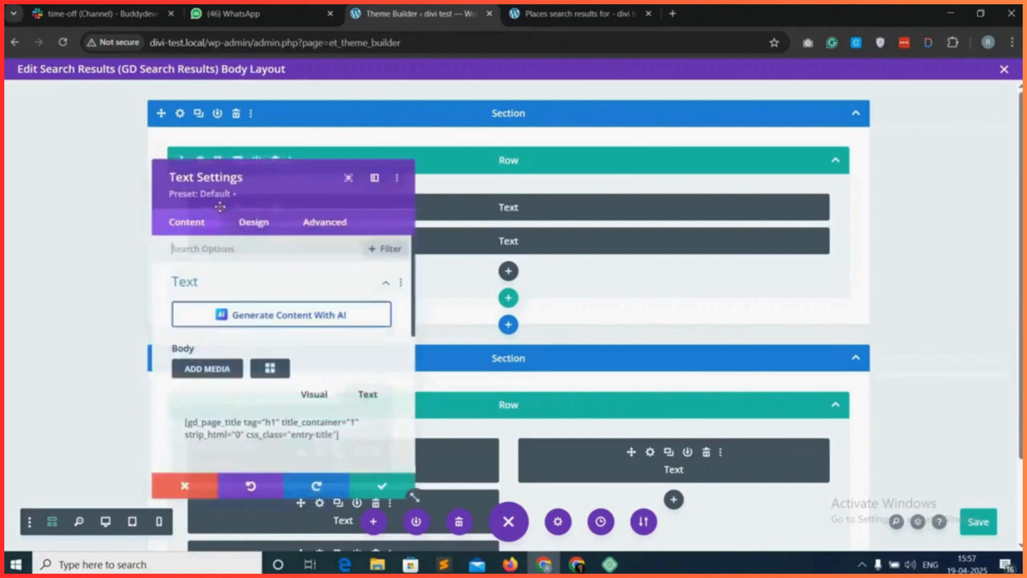
pyautogui.click(253, 220)
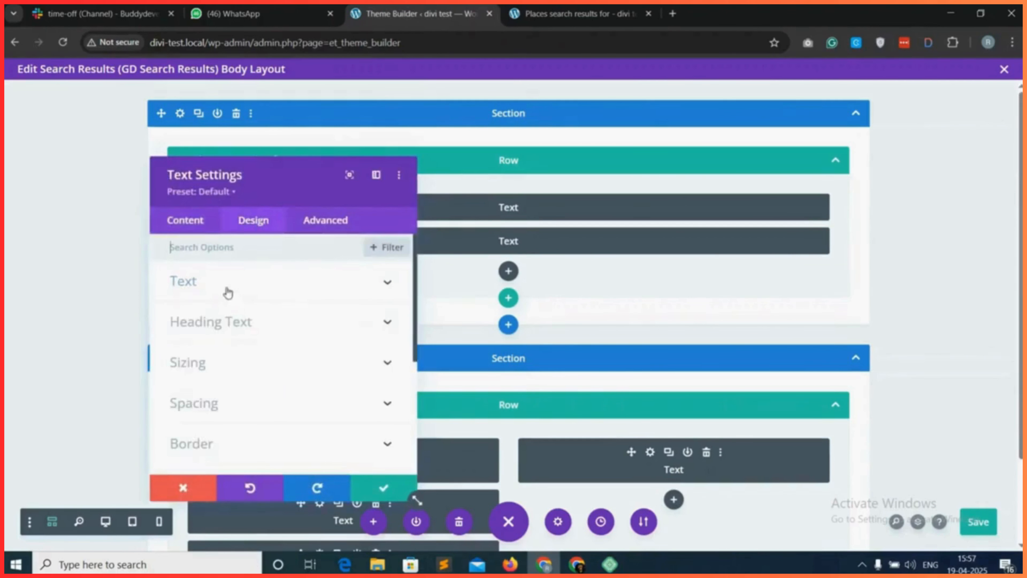
pyautogui.click(271, 291)
pyautogui.scroll(-3, 243, 348)
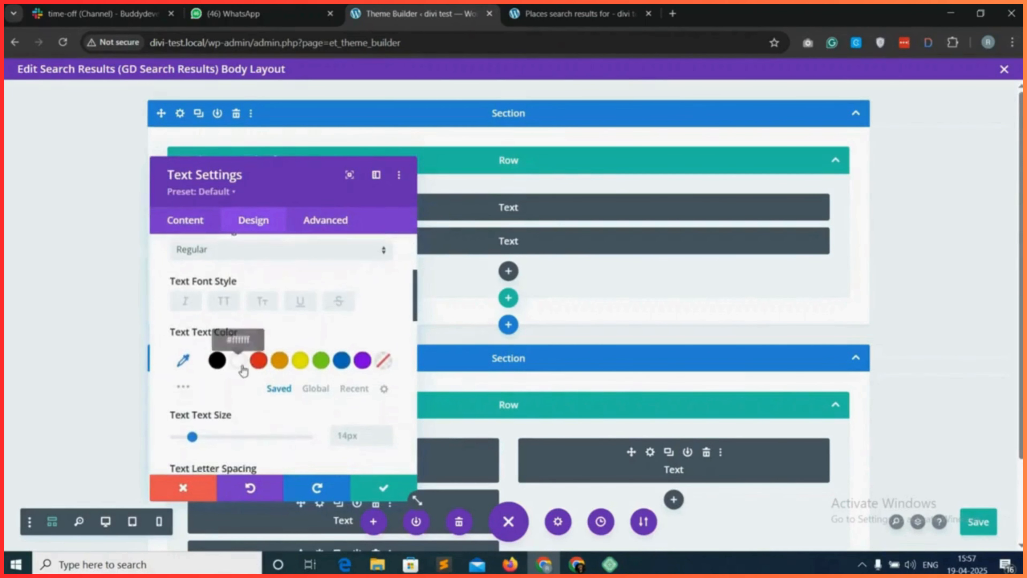
pyautogui.click(238, 362)
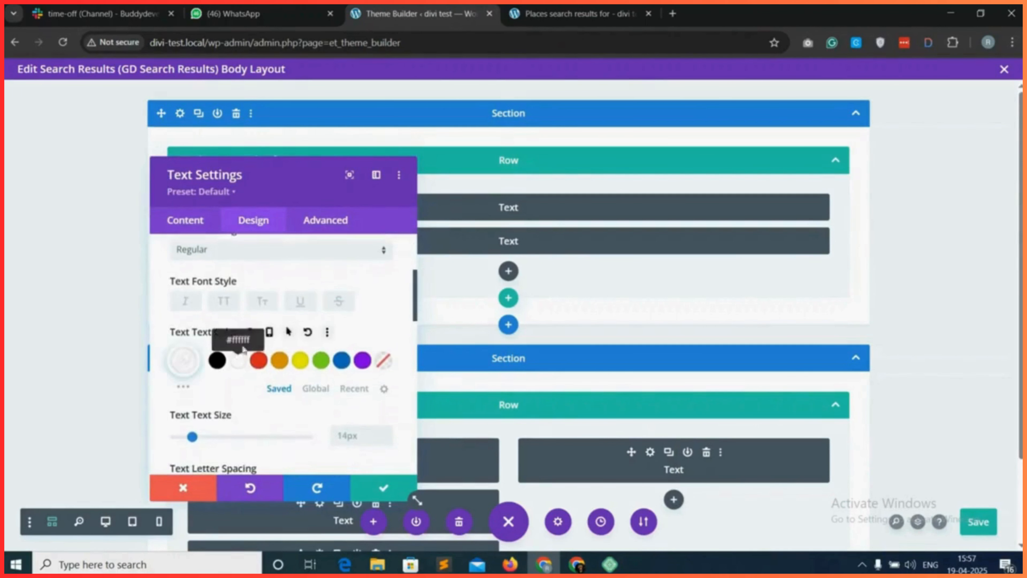
pyautogui.click(372, 494)
pyautogui.hotkey('ctrl', 'r')
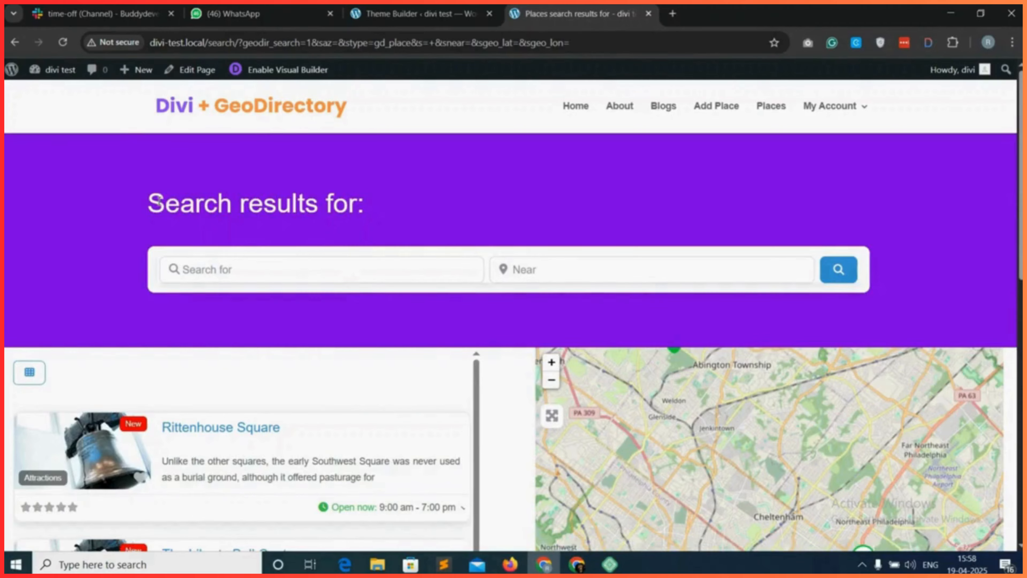
# Set the page title Text module's text alignment to center and save the module and body layout.
pyautogui.click(401, 8)
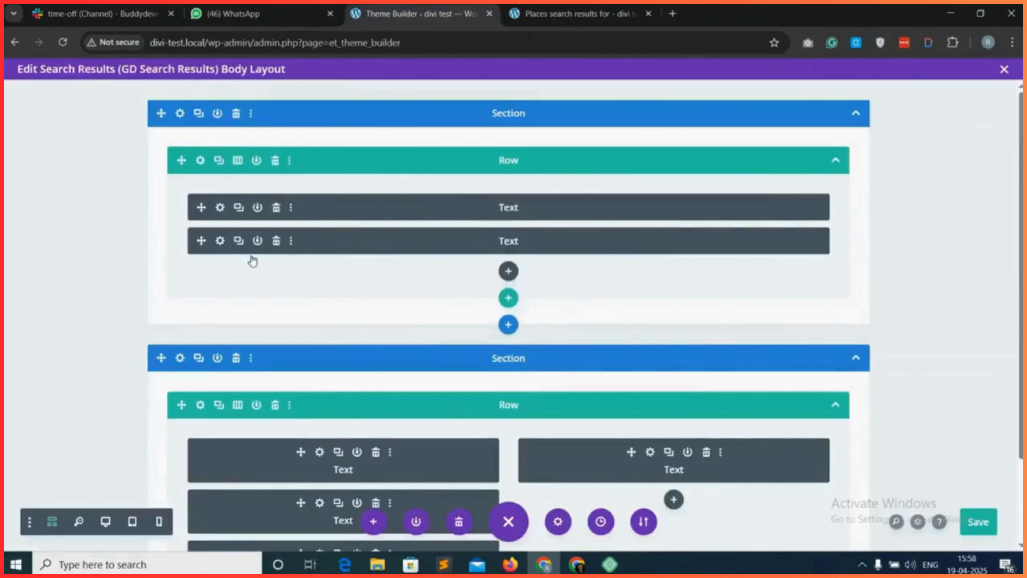
pyautogui.click(218, 205)
pyautogui.click(254, 219)
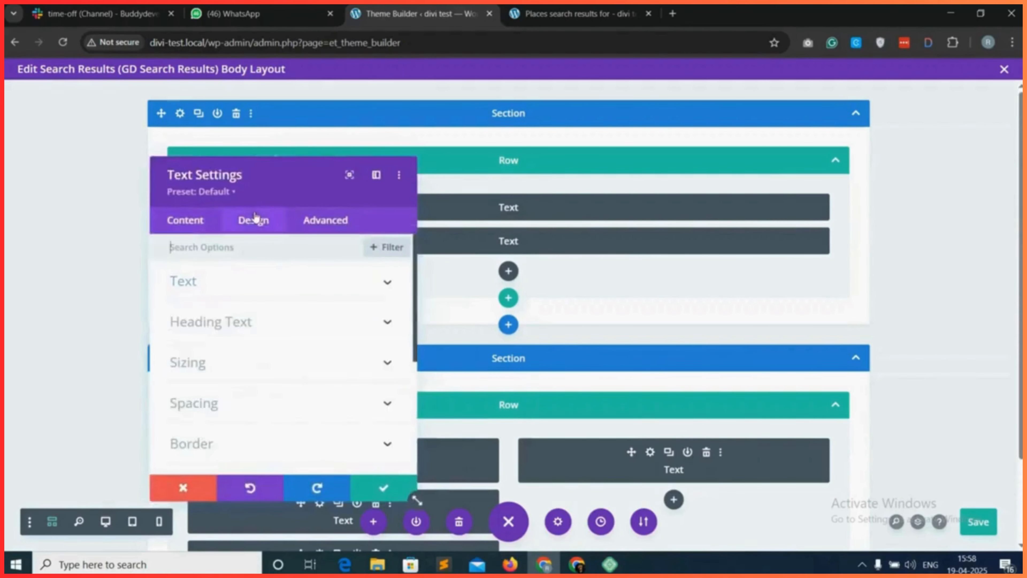
pyautogui.click(272, 289)
pyautogui.scroll(-6, 271, 323)
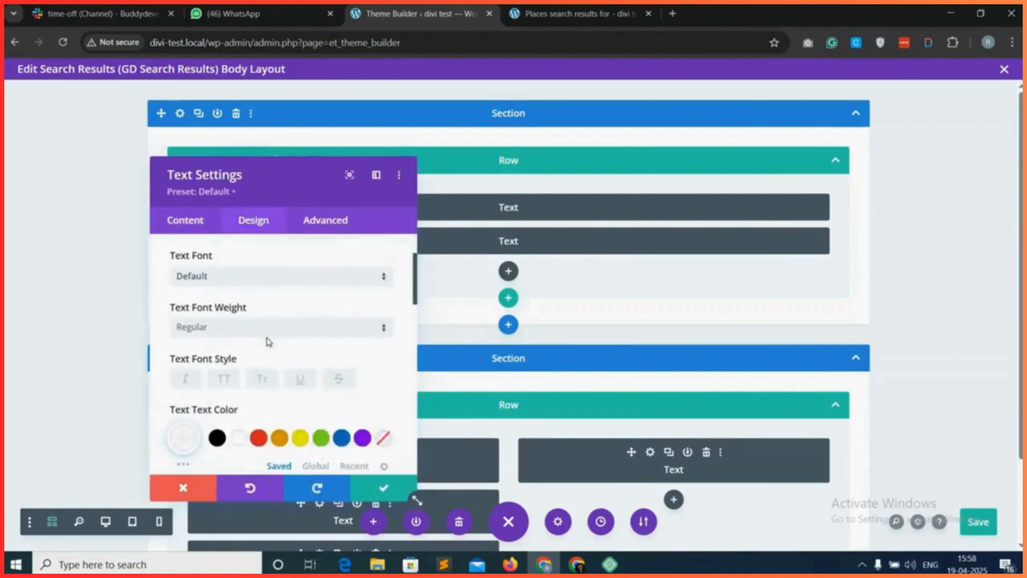
pyautogui.scroll(-8, 274, 381)
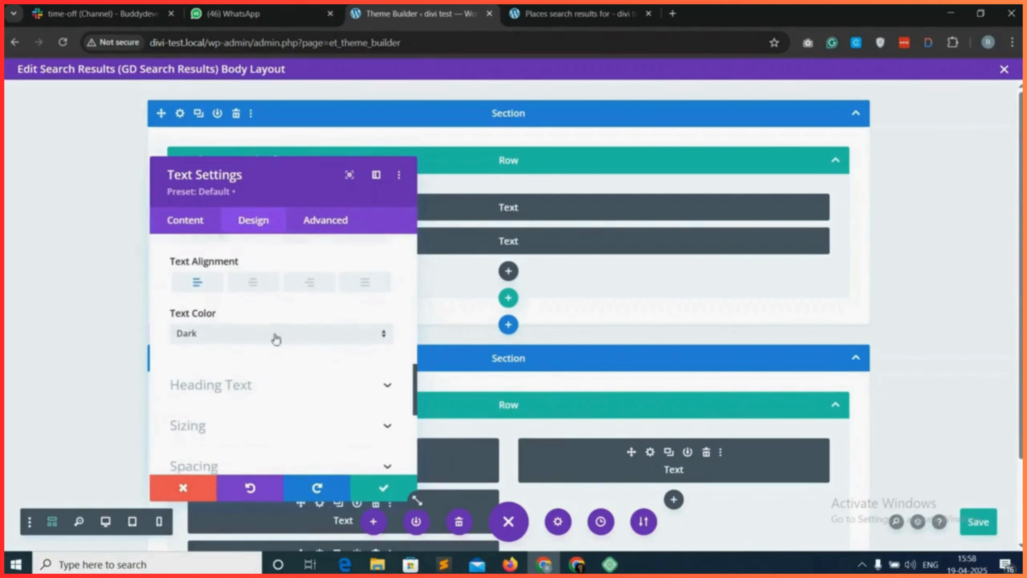
pyautogui.click(402, 486)
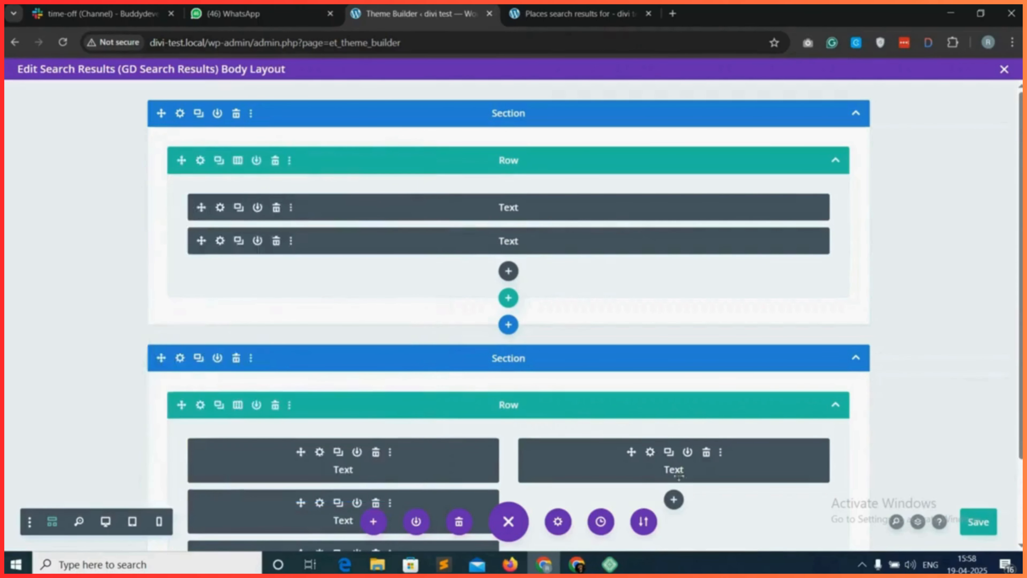
pyautogui.click(970, 523)
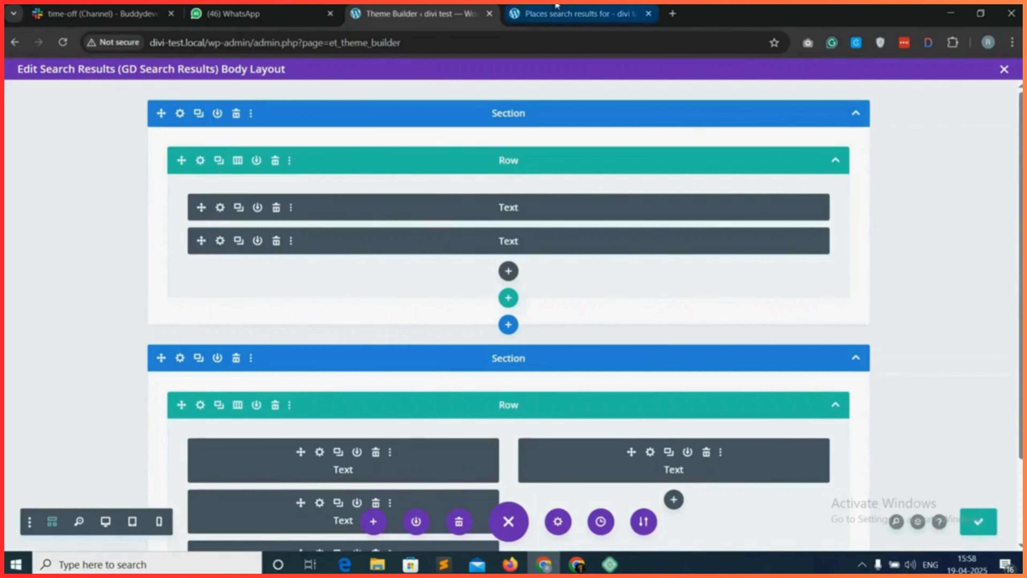
# Reload the live search results page and examine the title, search bar, listings and map layout.
pyautogui.click(578, 15)
pyautogui.click(61, 43)
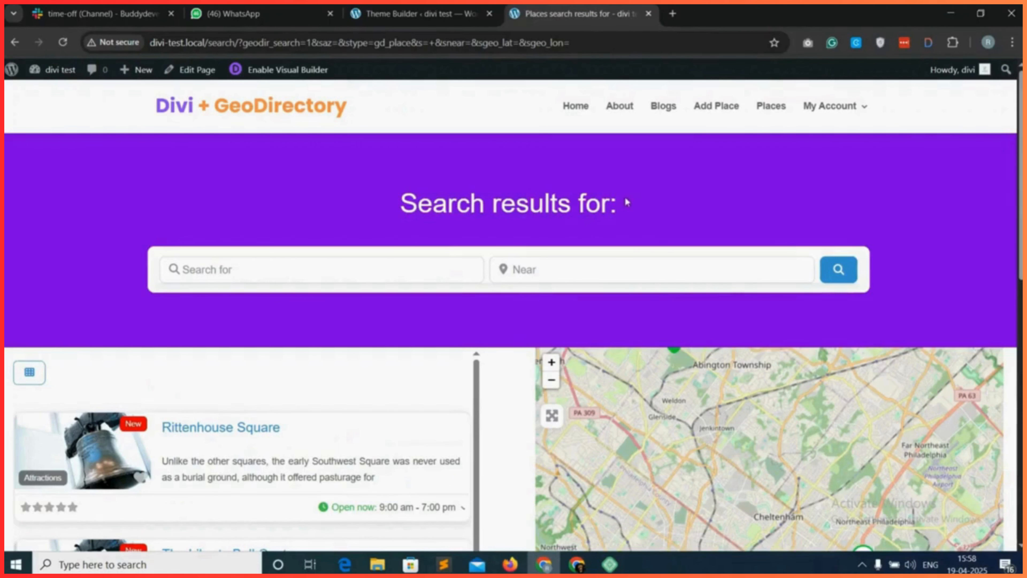
pyautogui.scroll(-1, 452, 266)
pyautogui.scroll(-1, 445, 291)
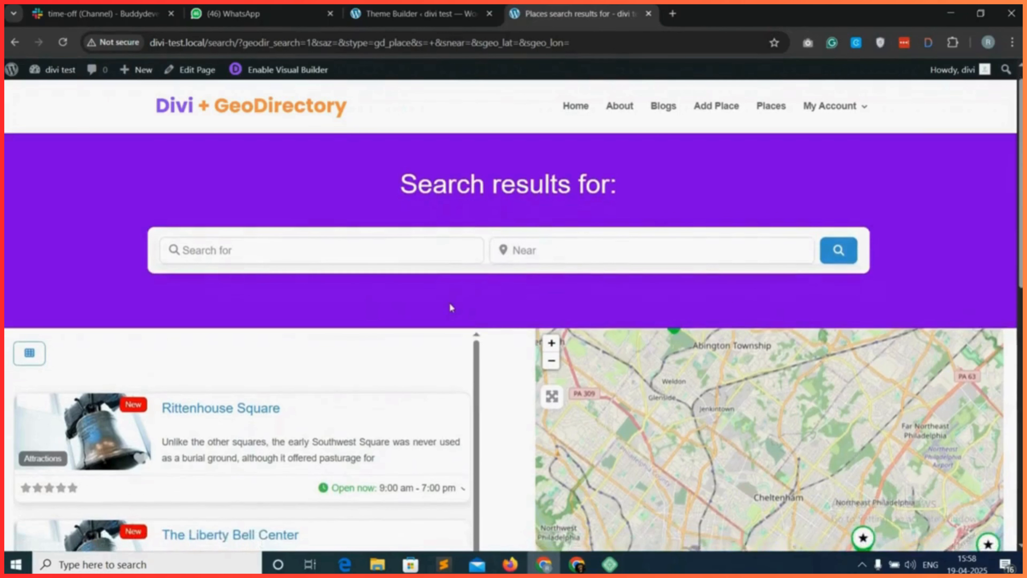
pyautogui.scroll(-2, 451, 307)
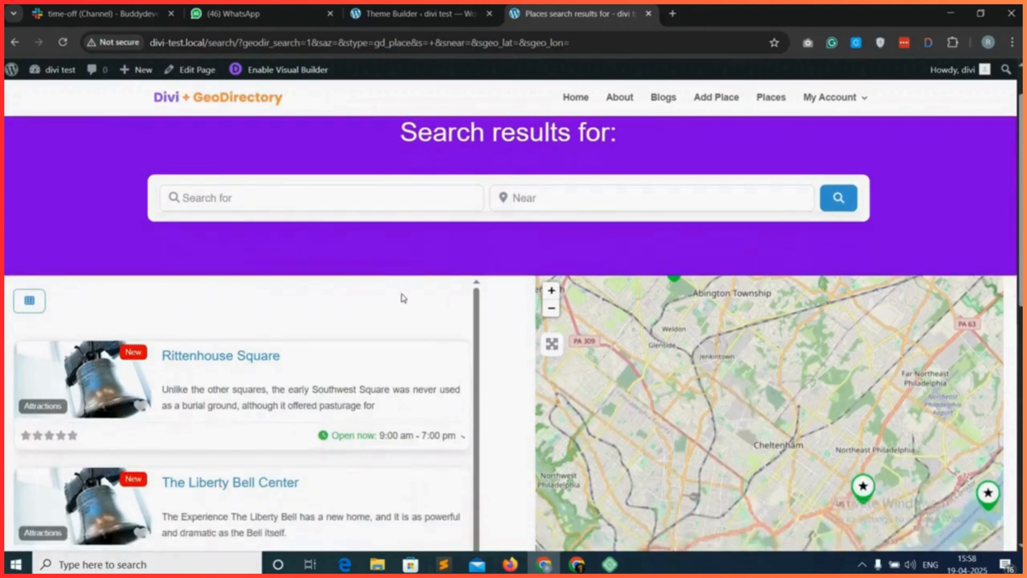
pyautogui.scroll(2, 67, 393)
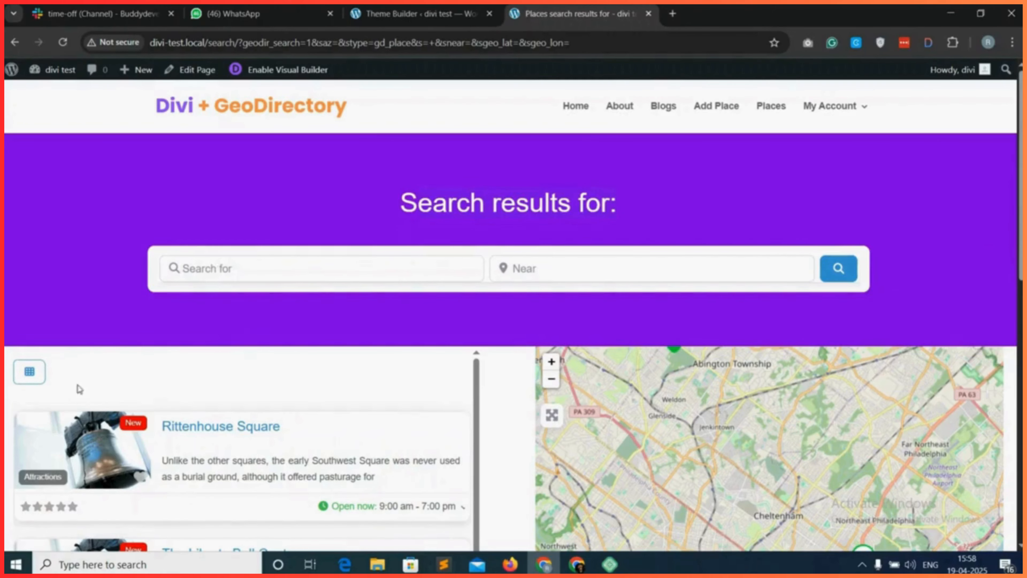
# Move the gd_search Text module to the start of the lower section's first column, save the layout, and reload the live page.
pyautogui.click(430, 12)
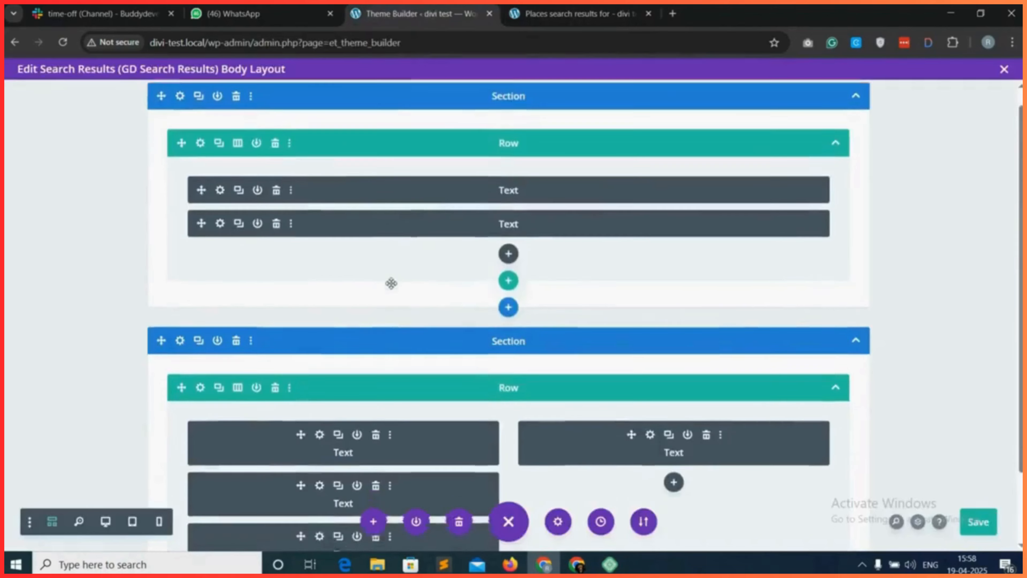
pyautogui.scroll(-1, 391, 283)
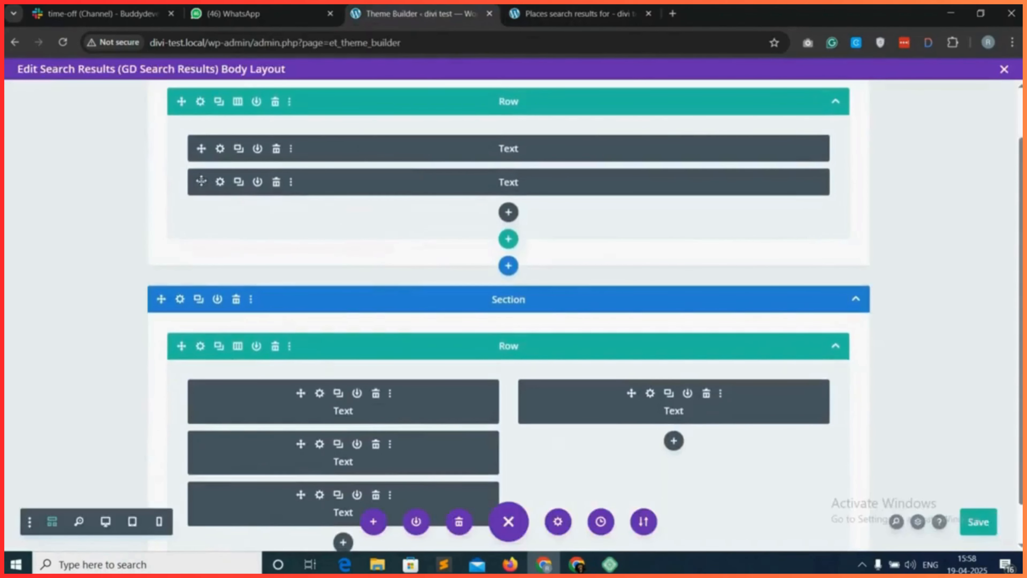
pyautogui.click(220, 183)
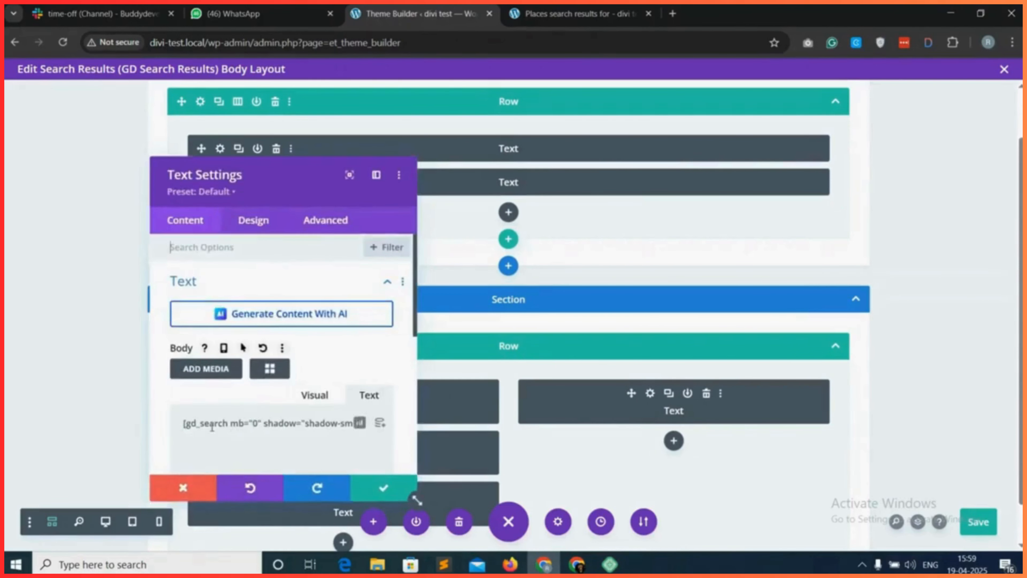
pyautogui.click(182, 487)
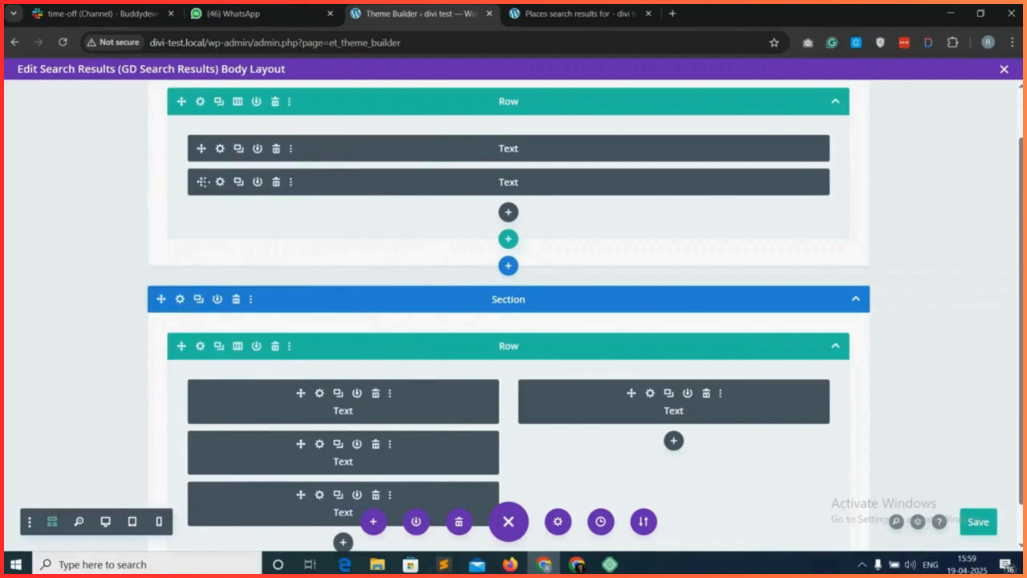
pyautogui.moveTo(221, 358); pyautogui.dragTo(117, 347)
pyautogui.moveTo(64, 381); pyautogui.dragTo(220, 352)
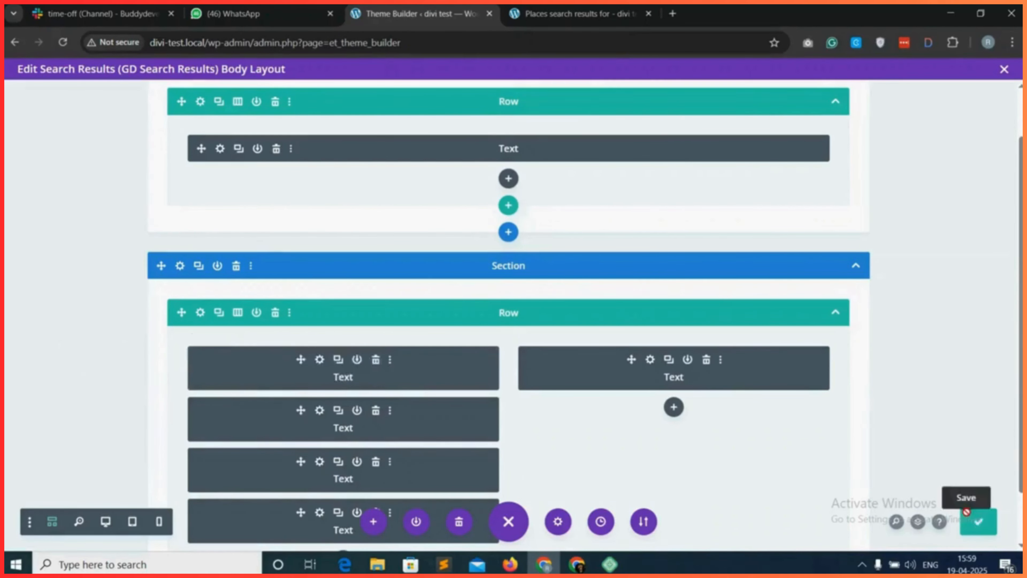
pyautogui.click(578, 13)
pyautogui.click(62, 42)
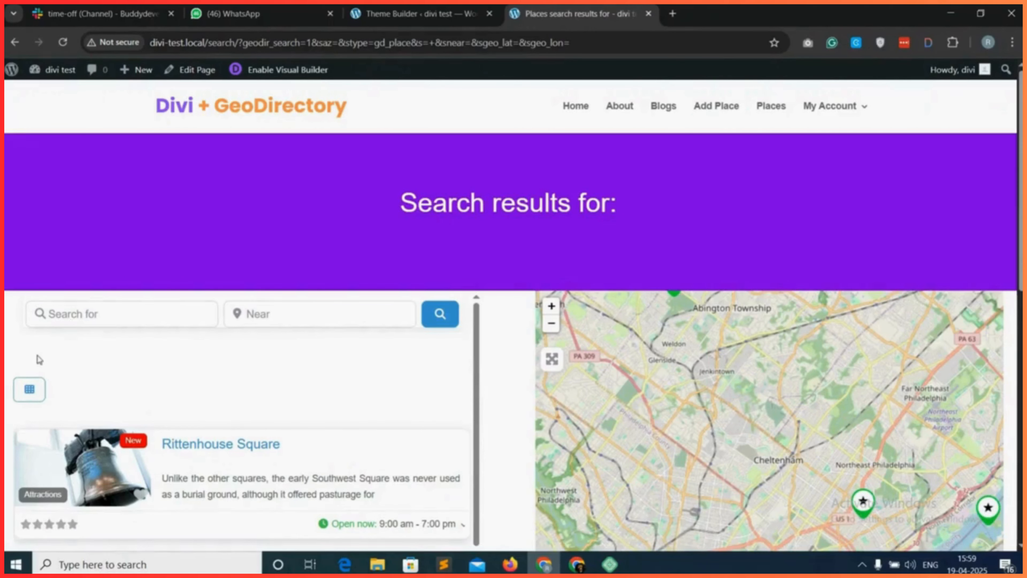
# Clear the top and bottom padding of the gd_search Text module in the body layout and save the module.
pyautogui.click(426, 6)
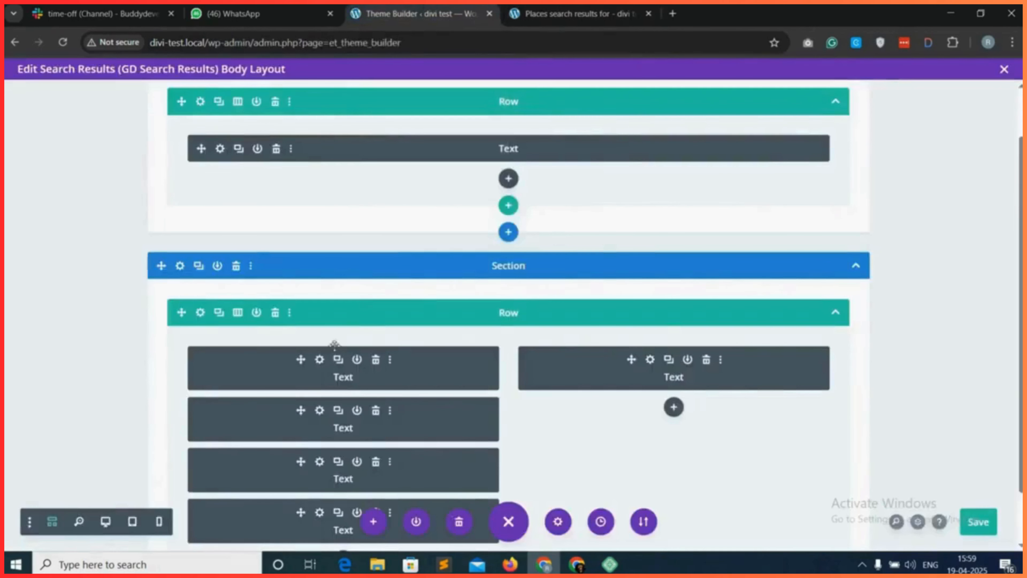
pyautogui.click(319, 360)
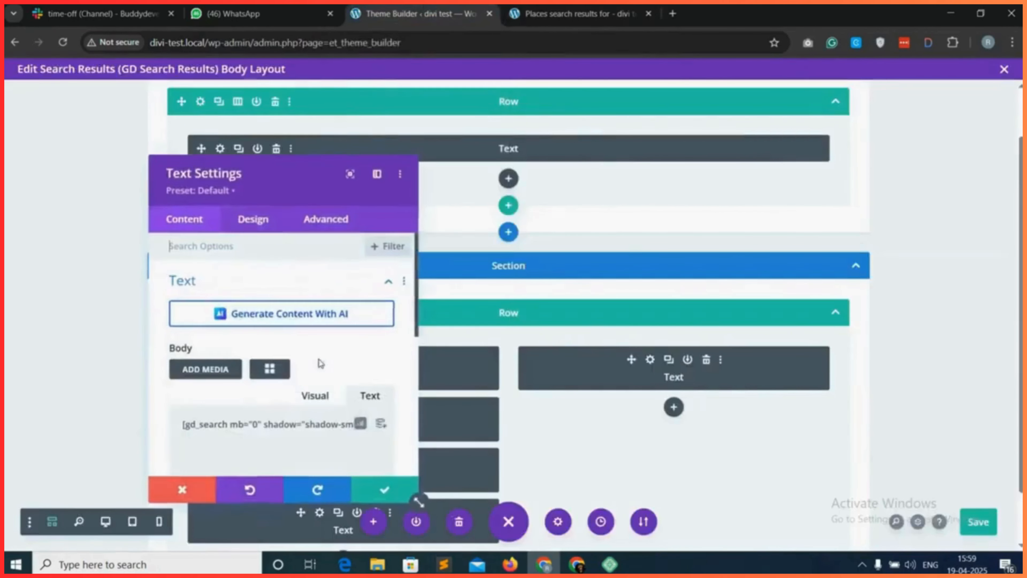
pyautogui.click(266, 227)
pyautogui.click(259, 402)
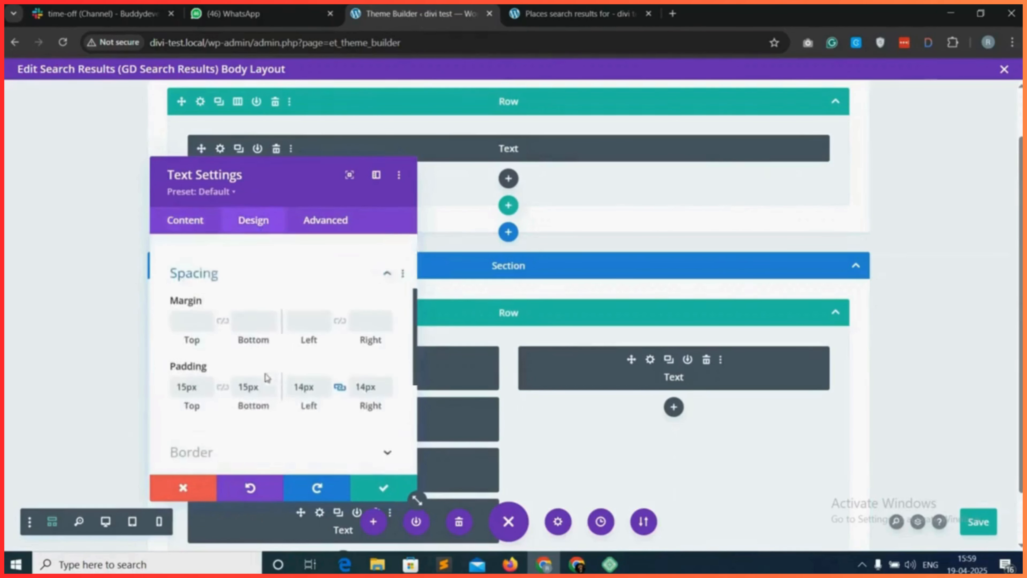
pyautogui.doubleClick(236, 370)
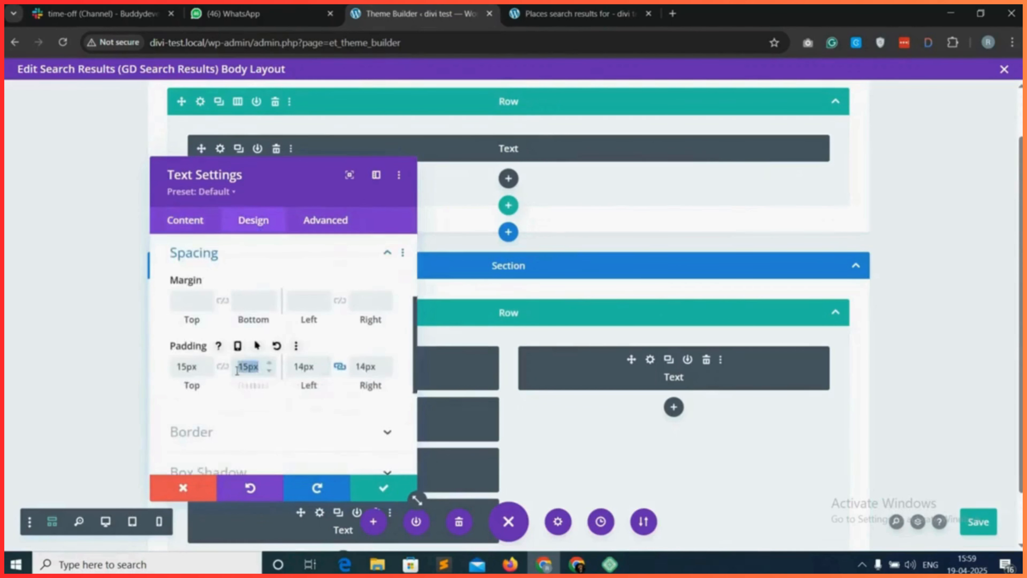
pyautogui.press('BackSpace')
pyautogui.moveTo(200, 367); pyautogui.dragTo(186, 366)
pyautogui.press('BackSpace')
pyautogui.press('BackSpace')
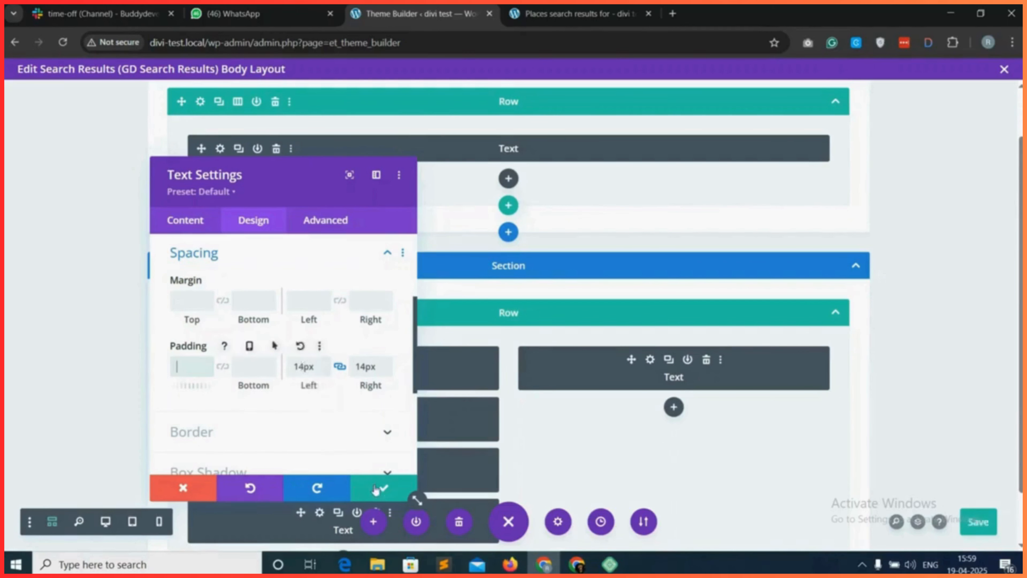
pyautogui.click(303, 365)
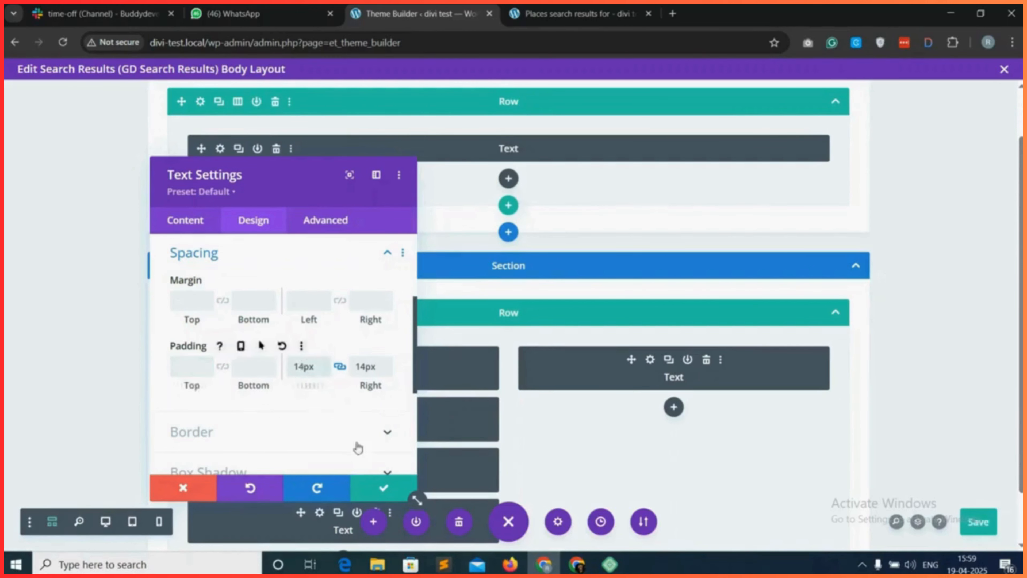
pyautogui.click(380, 488)
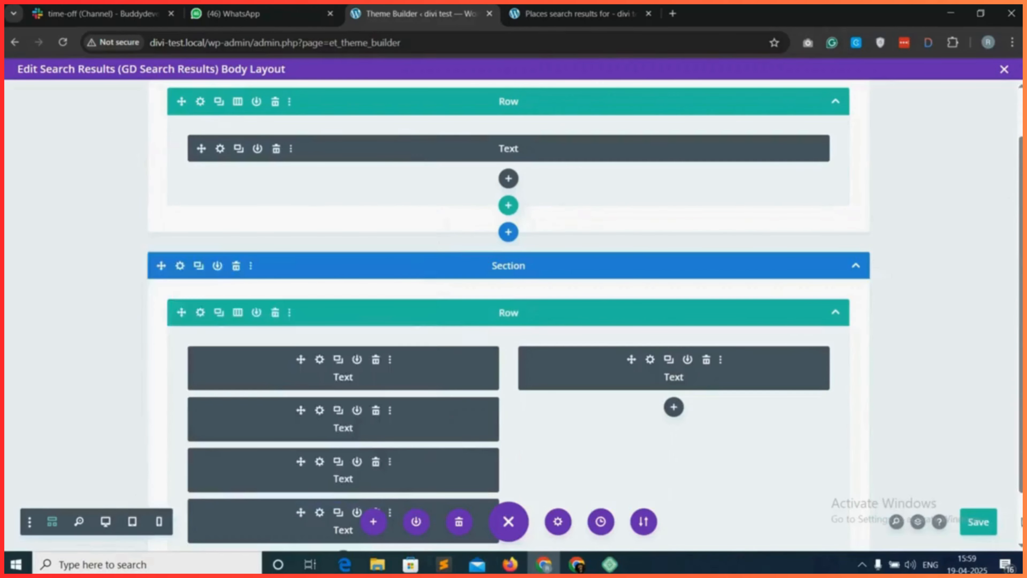
# Save the Search Results body layout and reload the live search results page.
pyautogui.click(979, 523)
pyautogui.click(578, 13)
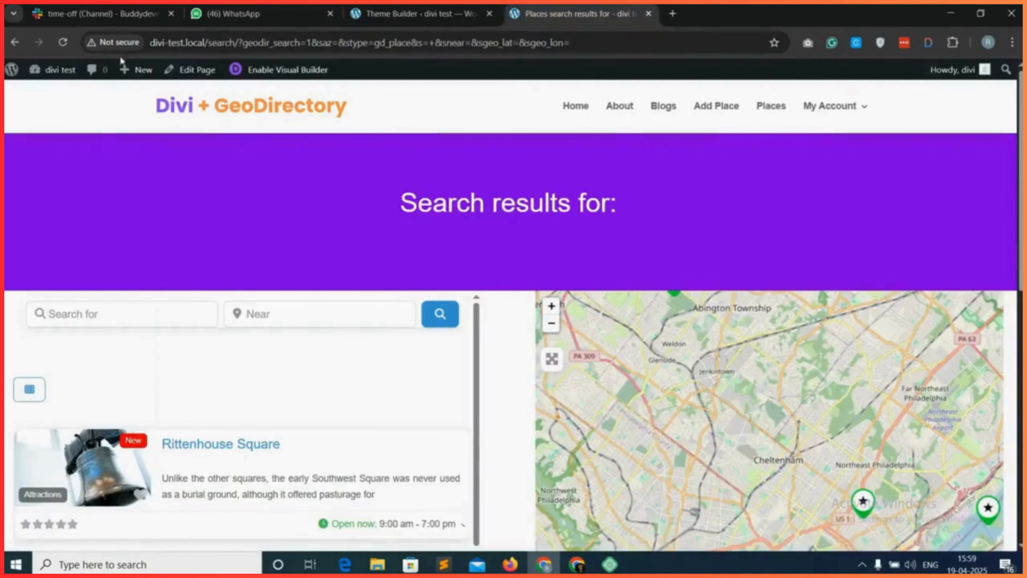
pyautogui.click(61, 42)
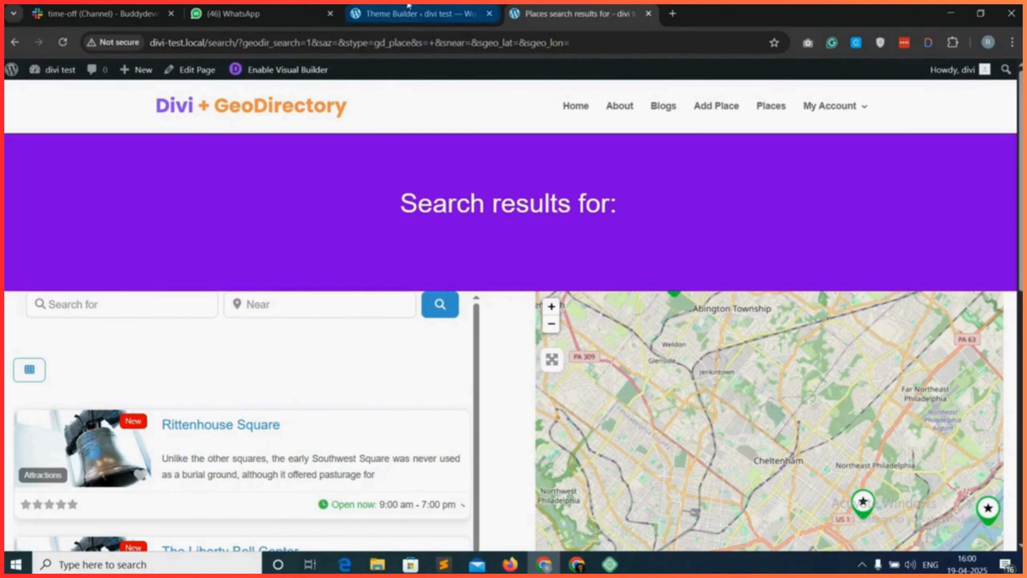
# Clear the left and right padding of the gd_search Text module in the Search Results body layout.
pyautogui.click(409, 12)
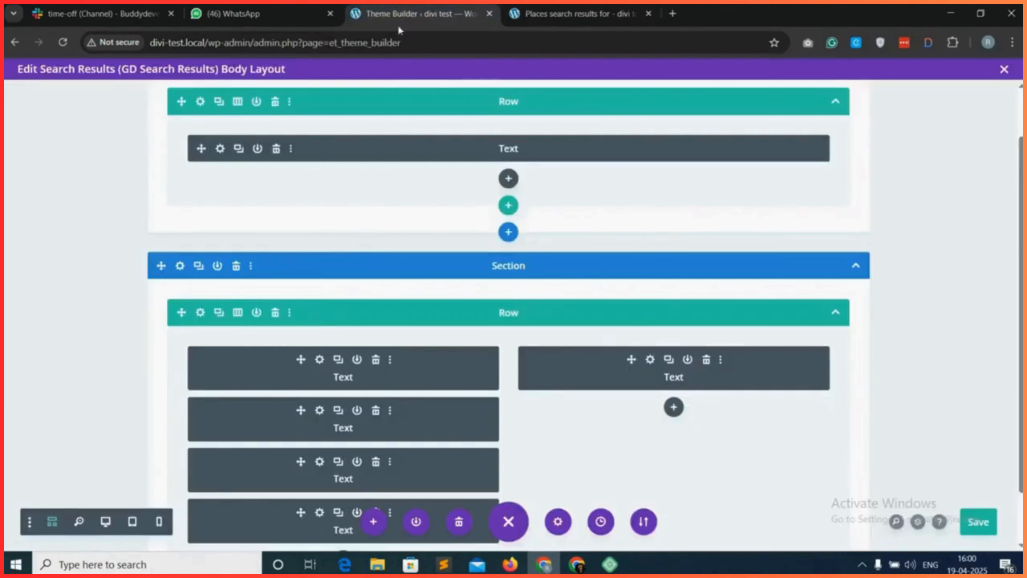
pyautogui.click(319, 359)
pyautogui.click(255, 220)
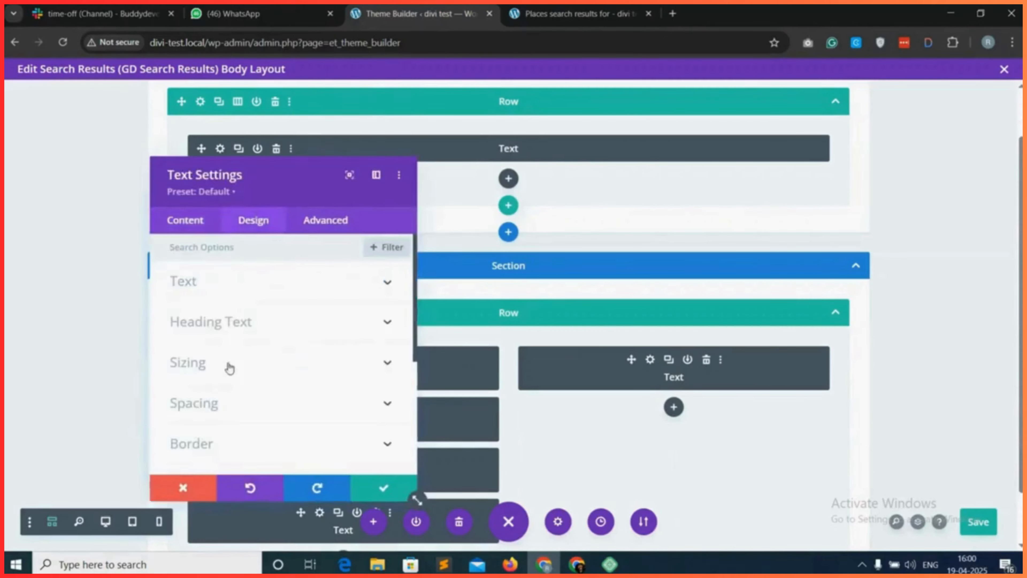
pyautogui.click(244, 404)
pyautogui.click(308, 365)
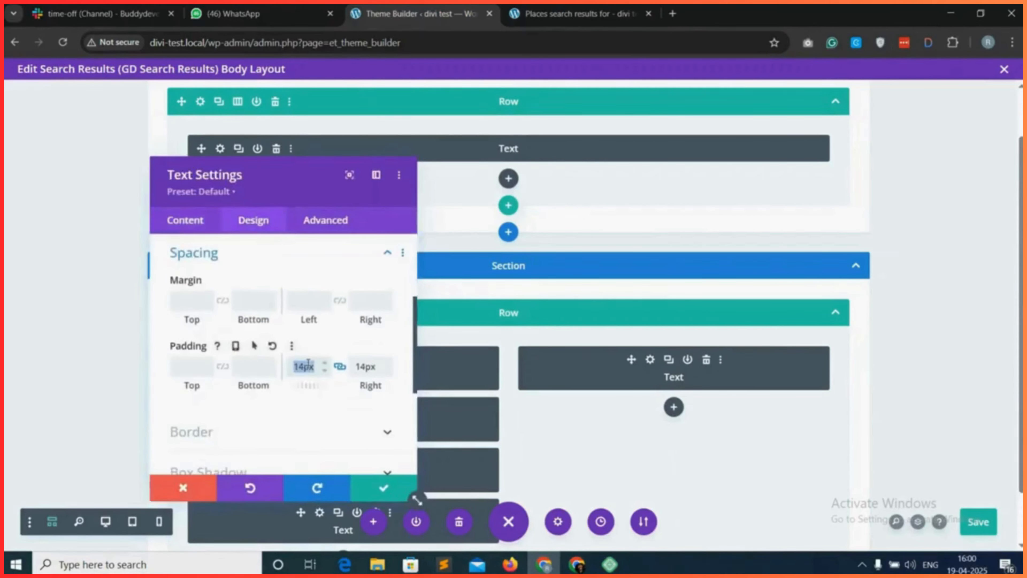
pyautogui.press('BackSpace')
pyautogui.click(365, 365)
pyautogui.press('BackSpace')
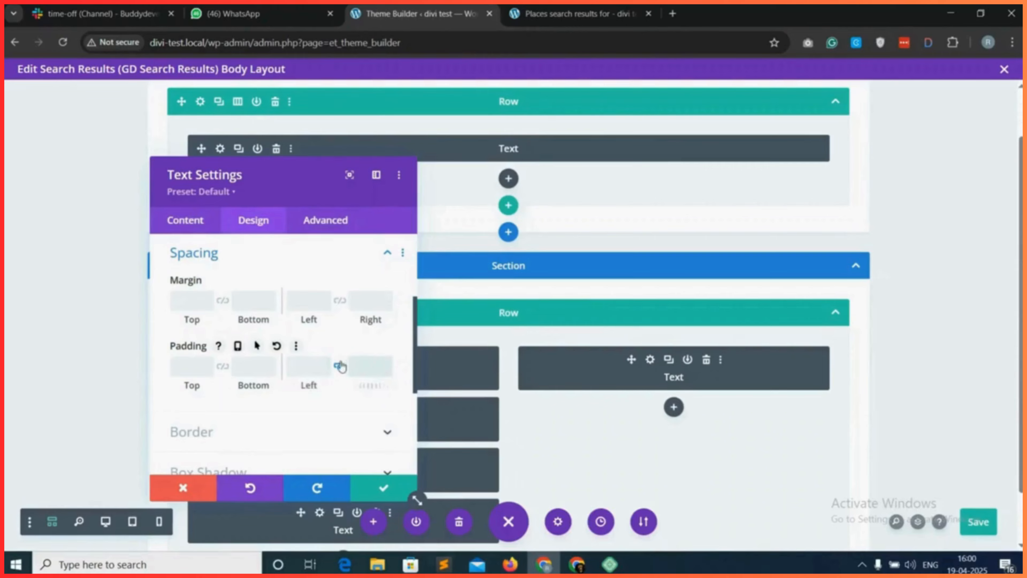
# Set the gd_search Text module's top margin to 20px and save the module.
pyautogui.click(186, 302)
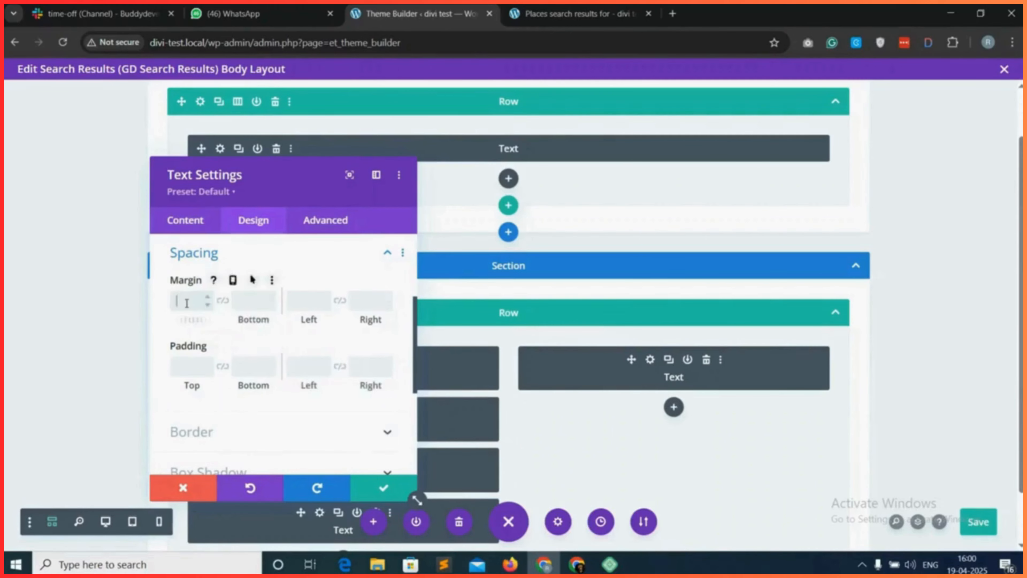
pyautogui.write('20')
pyautogui.click(233, 325)
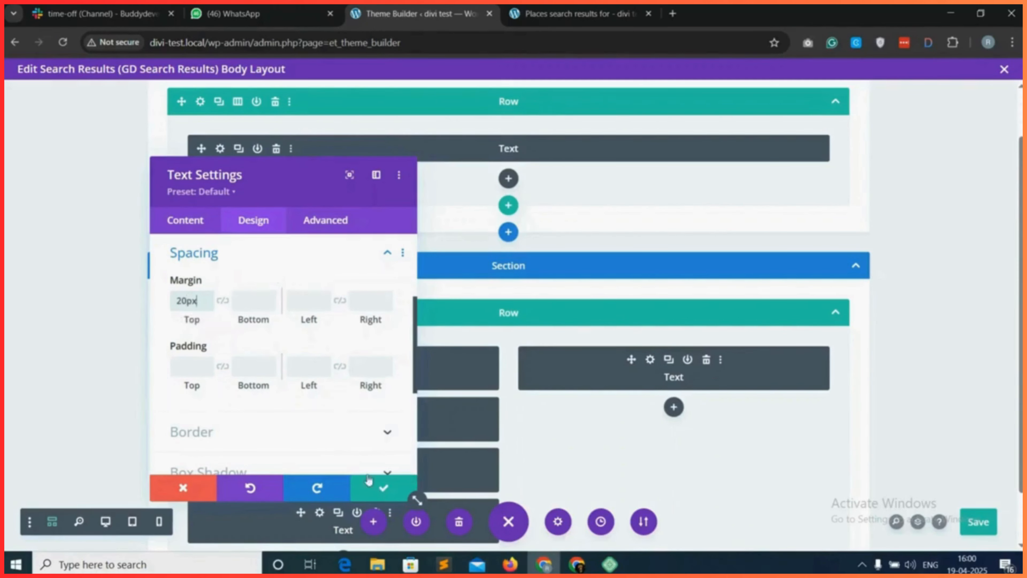
pyautogui.click(378, 490)
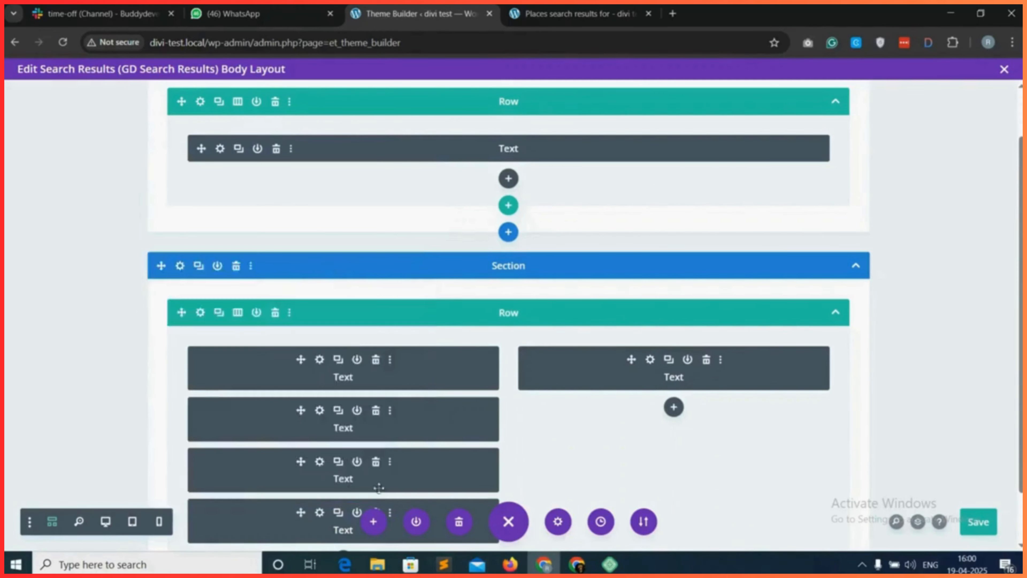
# Set the gd_loop_actions Text module's top margin and top padding to 0px, and save the module and body layout.
pyautogui.click(320, 410)
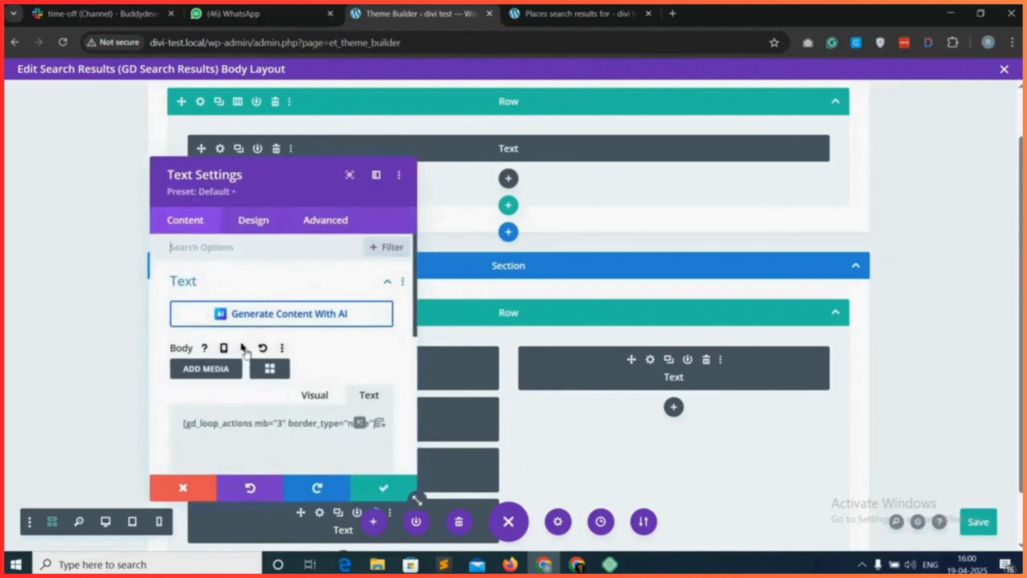
pyautogui.click(253, 219)
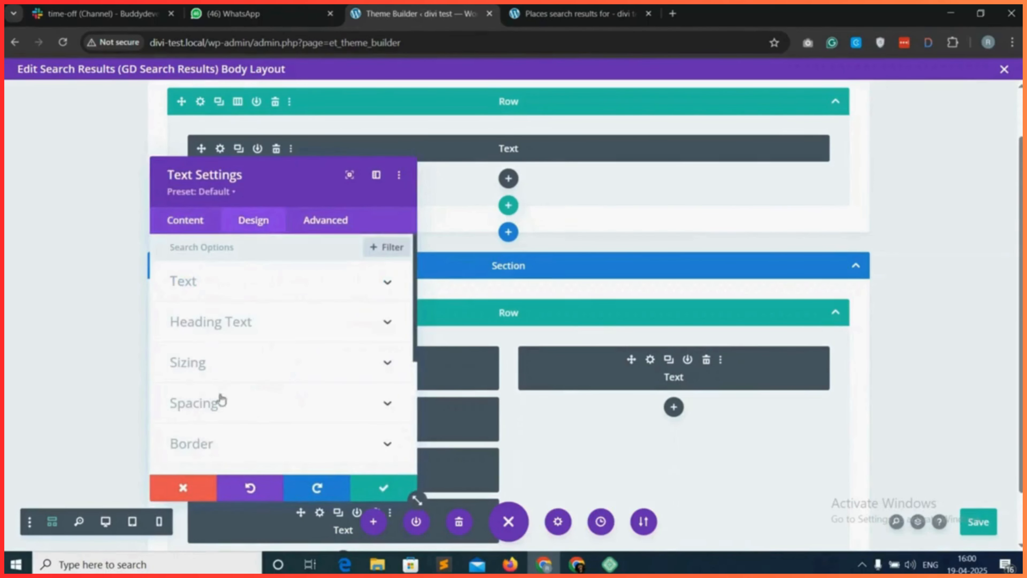
pyautogui.click(239, 410)
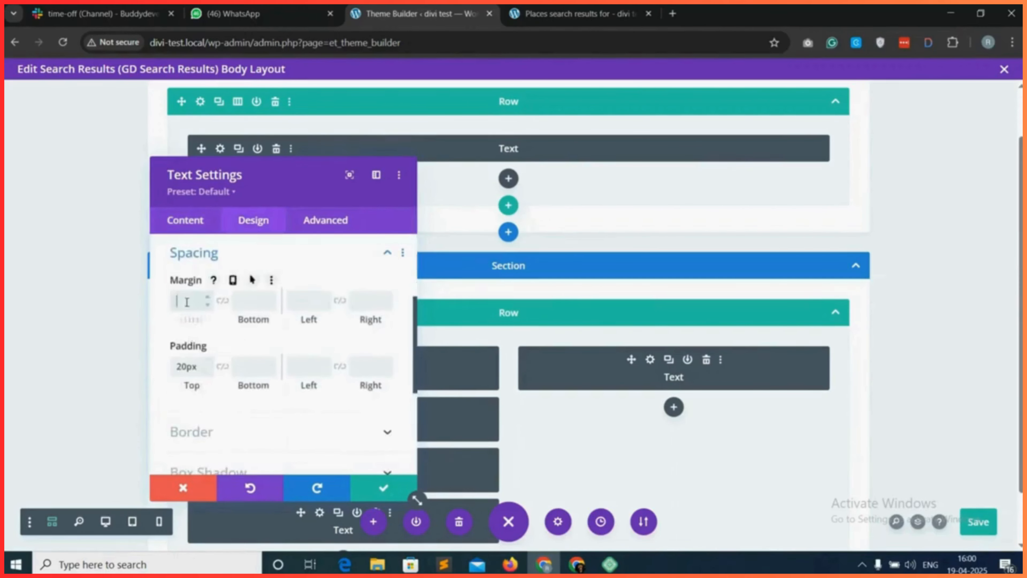
pyautogui.doubleClick(185, 366)
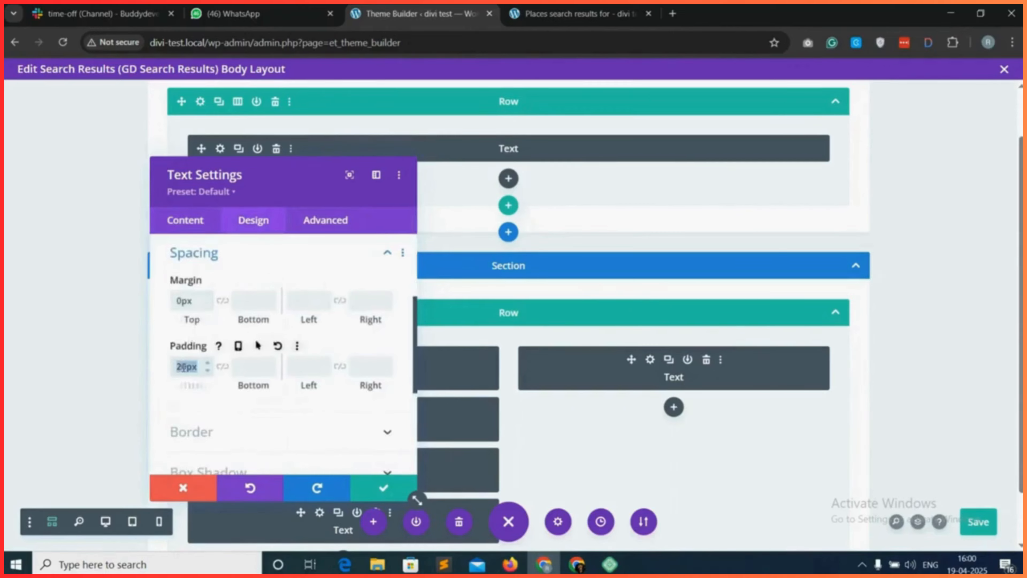
pyautogui.write('0')
pyautogui.click(381, 486)
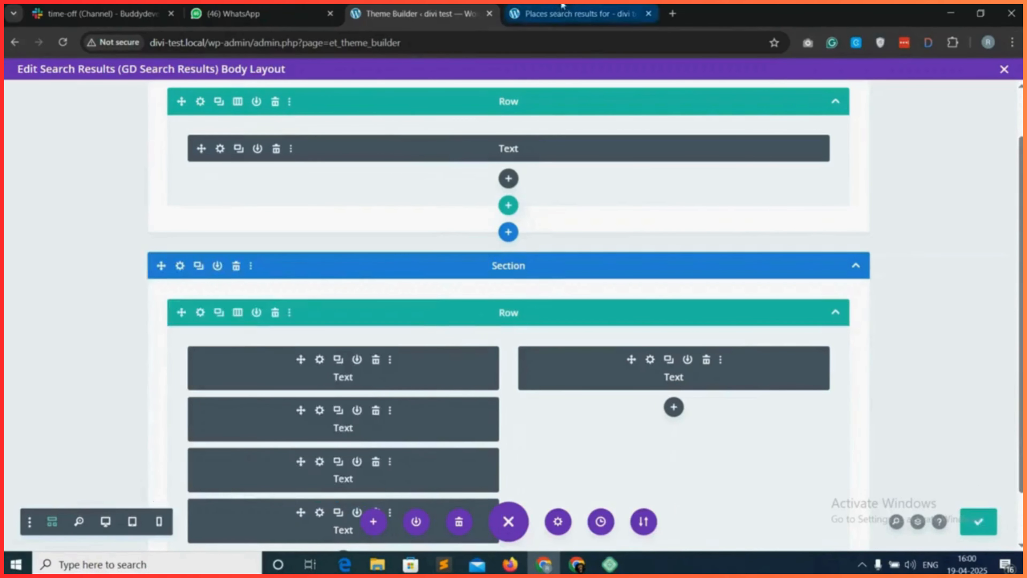
# Reload the live search results page and examine the search bar spacing, listings, pagination and map.
pyautogui.click(578, 14)
pyautogui.click(62, 42)
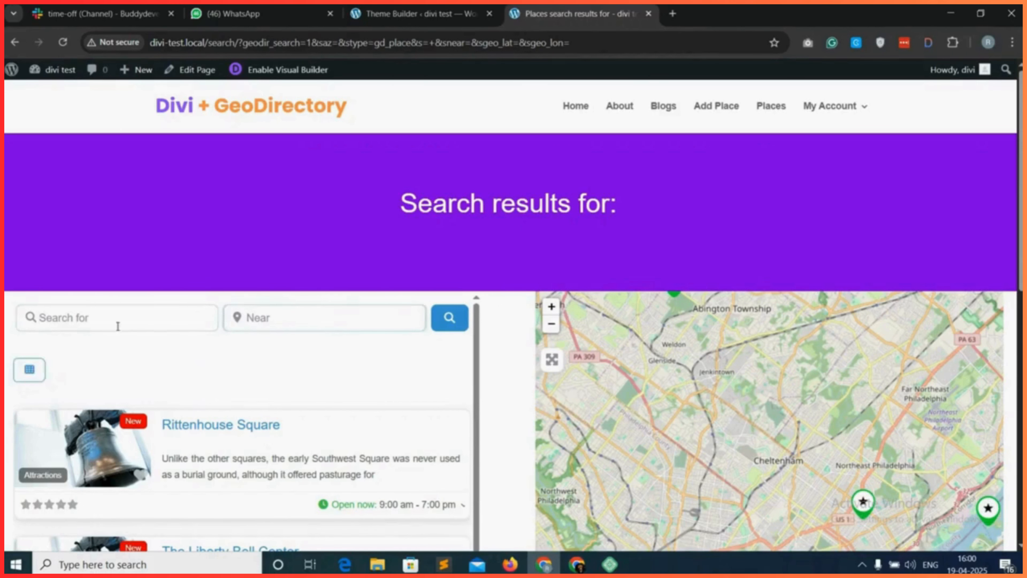
pyautogui.scroll(-10, 198, 353)
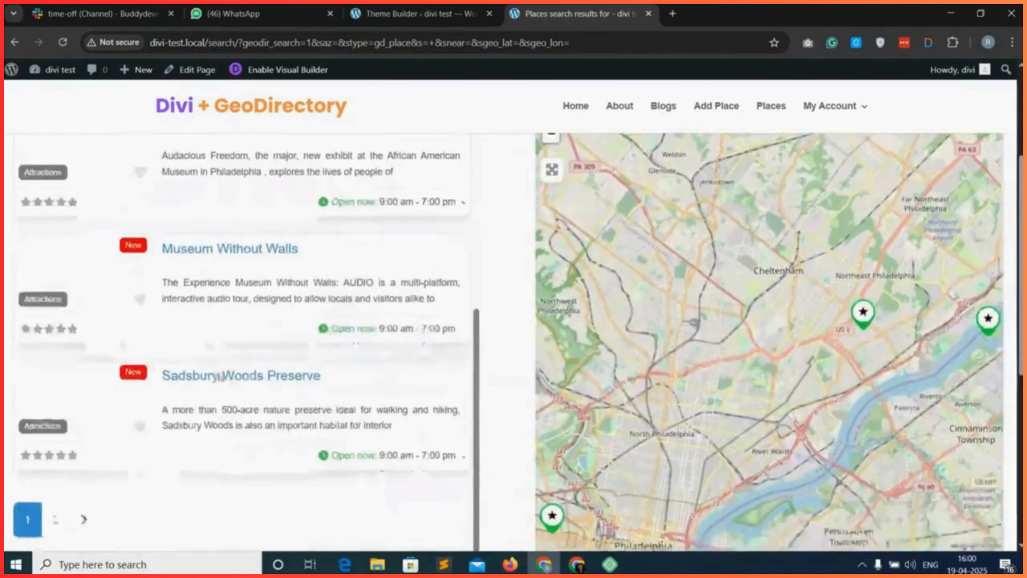
pyautogui.scroll(-2, 218, 376)
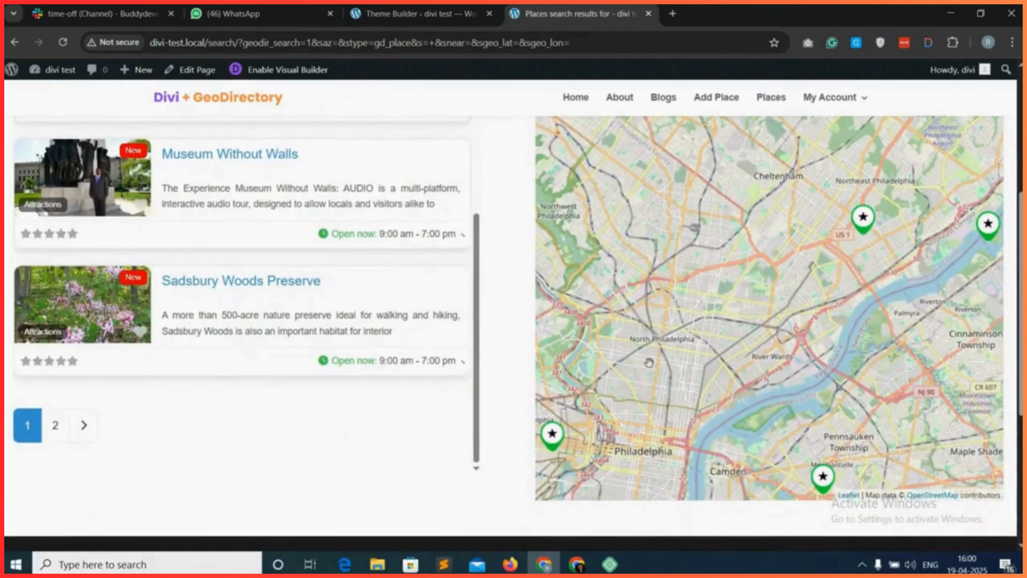
pyautogui.scroll(-3, 461, 445)
pyautogui.scroll(15, 472, 413)
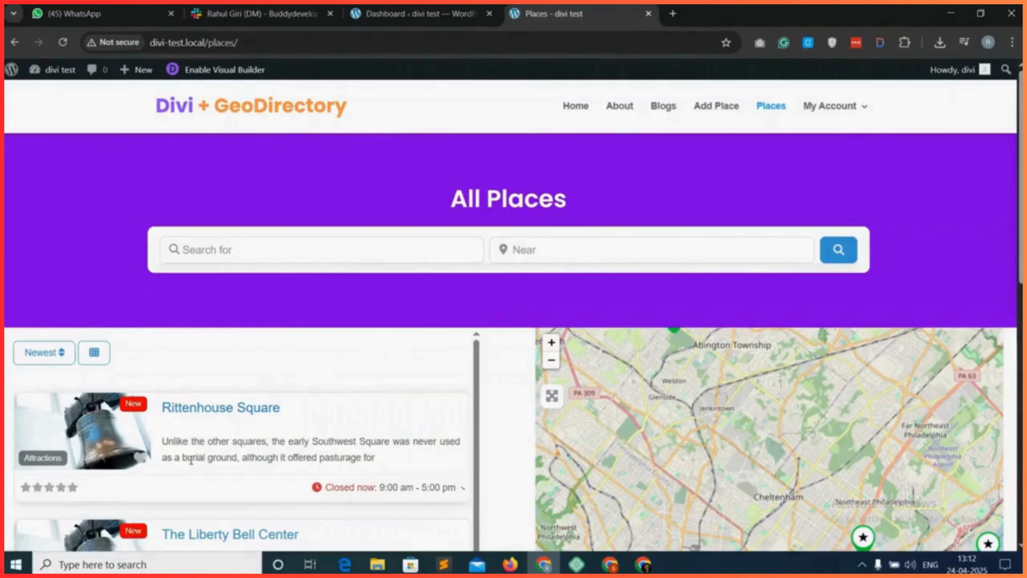
# Open the Rittenhouse Square listing from the Places archive and examine its default details page down to the footer.
pyautogui.scroll(-3, 192, 464)
pyautogui.scroll(3, 192, 464)
pyautogui.click(207, 410)
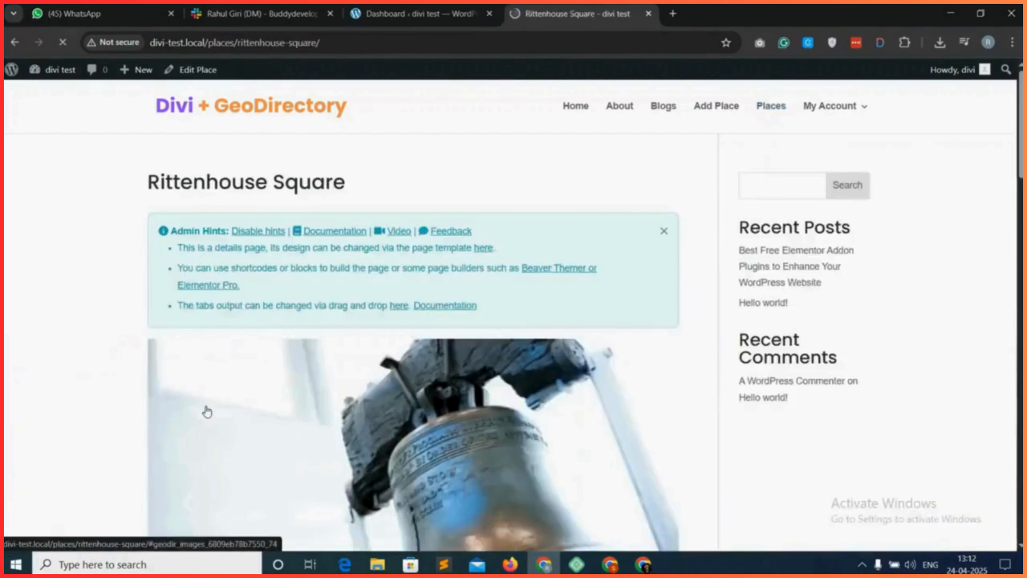
pyautogui.scroll(-20, 383, 340)
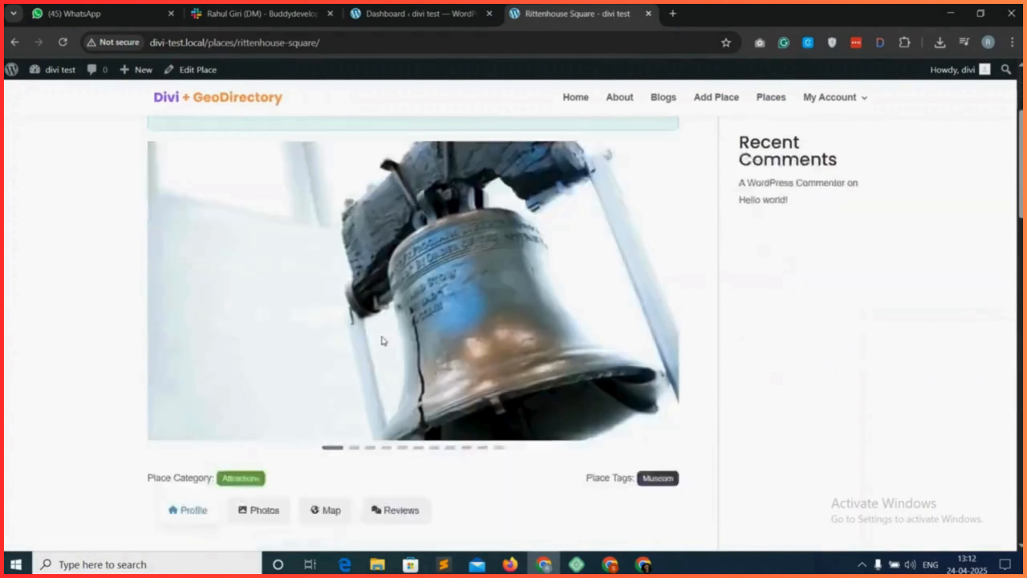
pyautogui.scroll(-8, 382, 340)
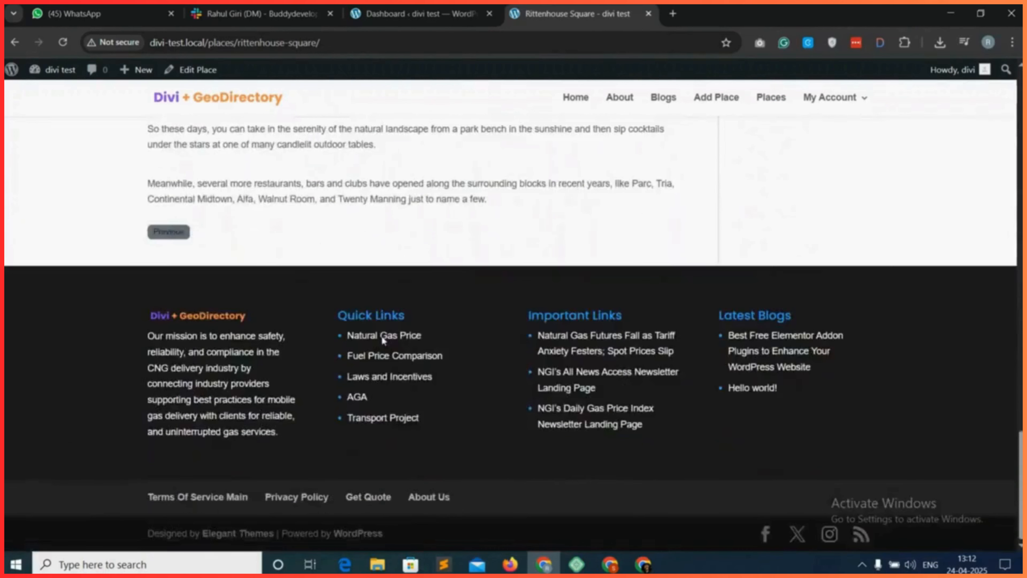
pyautogui.scroll(20, 382, 340)
pyautogui.scroll(5, 384, 341)
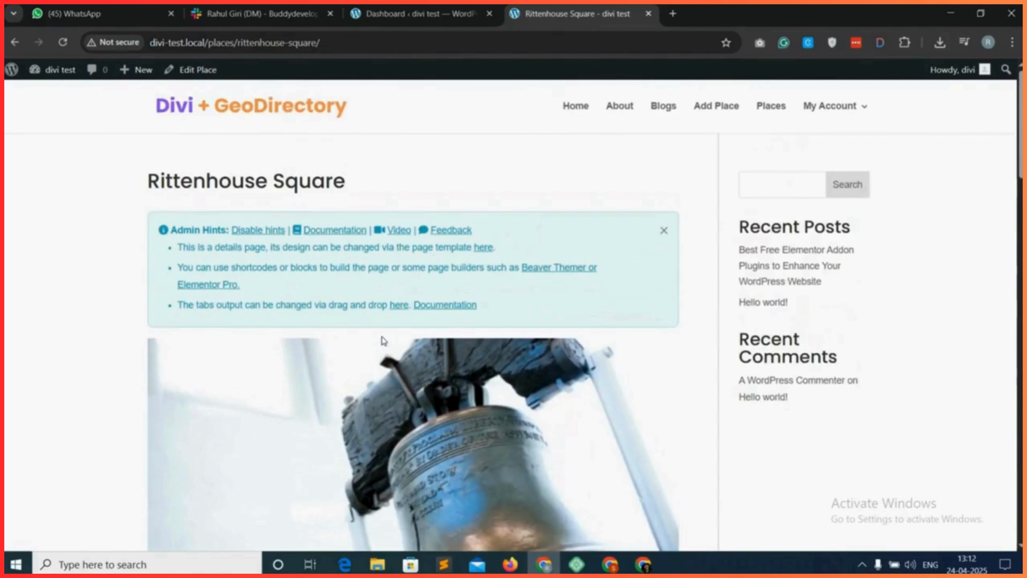
# Return to the WordPress dashboard and open the Divi Theme Builder.
pyautogui.click(417, 13)
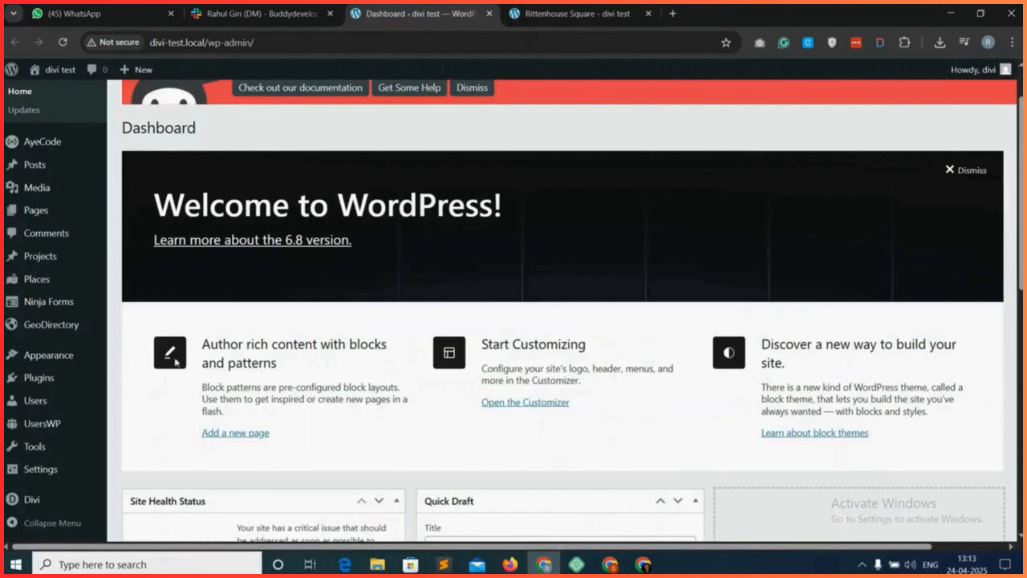
pyautogui.moveTo(38, 505)
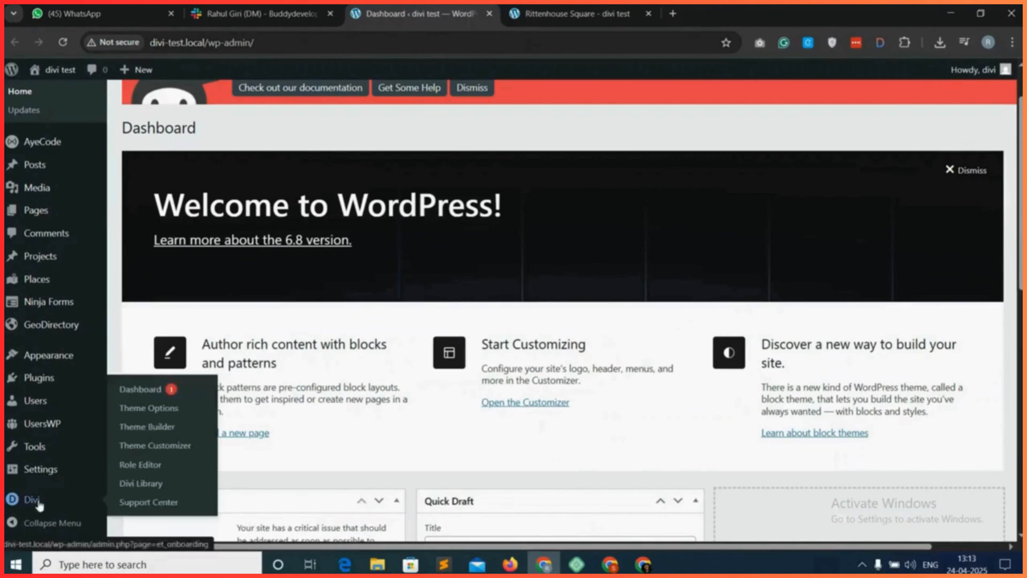
pyautogui.click(150, 429)
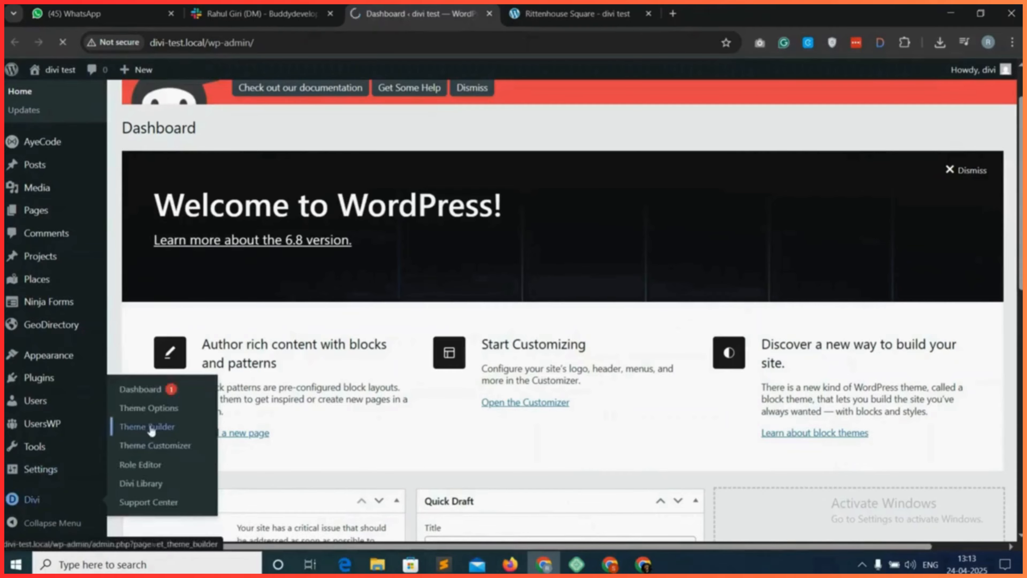
pyautogui.scroll(-3, 543, 488)
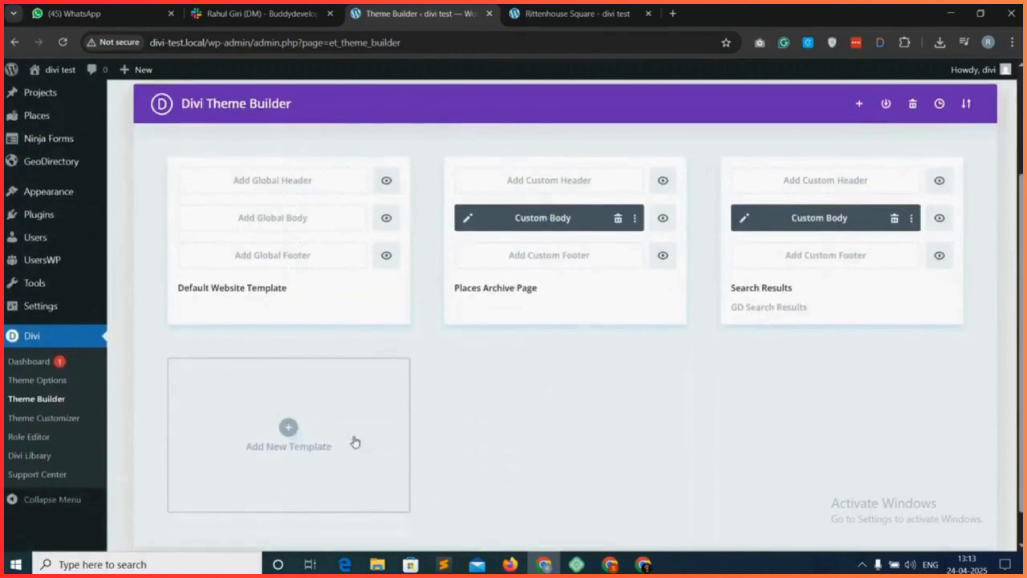
# Build a new theme template assigned to All Places and save the Theme Builder changes.
pyautogui.click(288, 426)
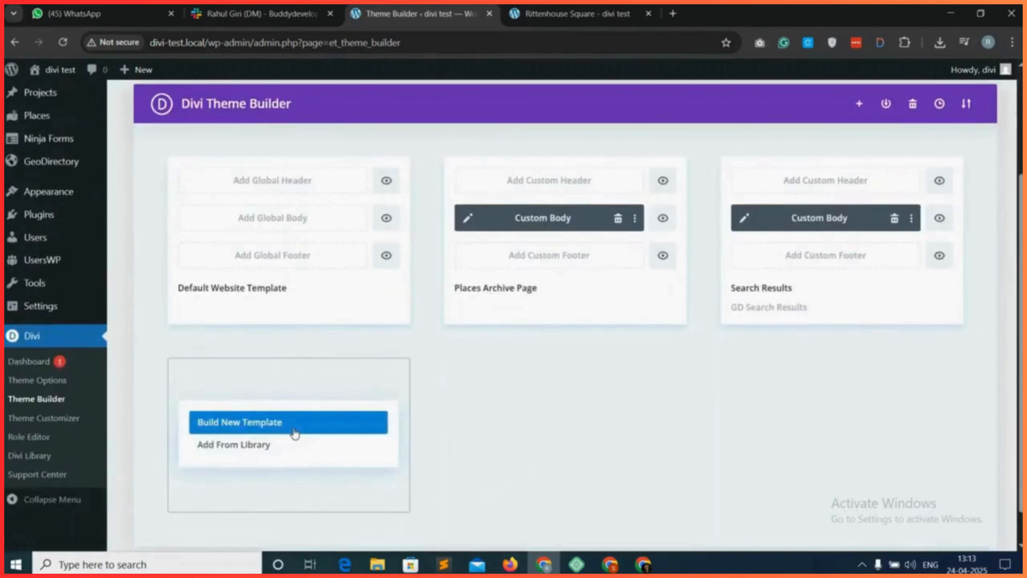
pyautogui.click(293, 432)
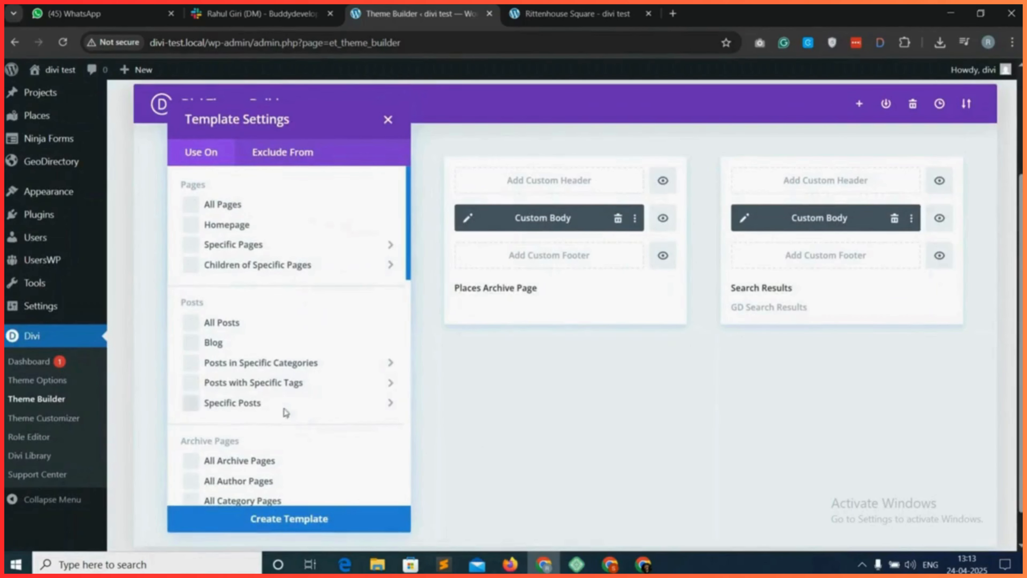
pyautogui.moveTo(282, 389)
pyautogui.scroll(-10, 259, 372)
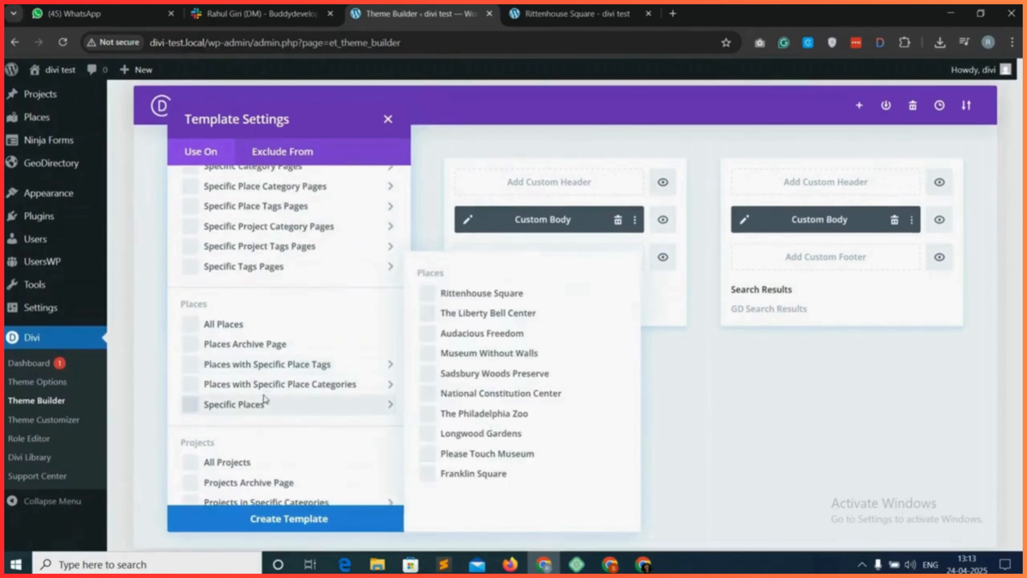
pyautogui.scroll(-2, 264, 400)
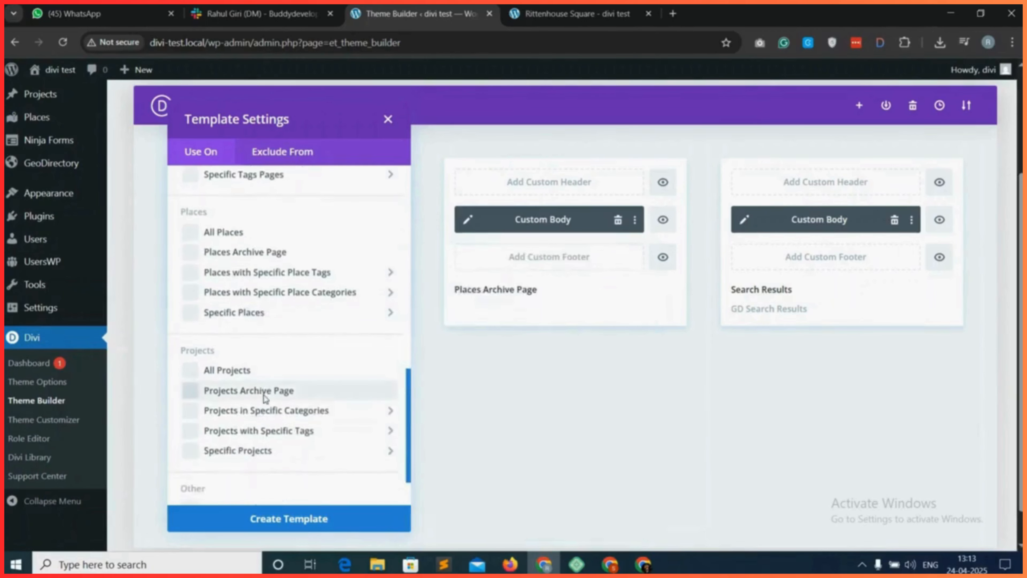
pyautogui.scroll(1, 265, 399)
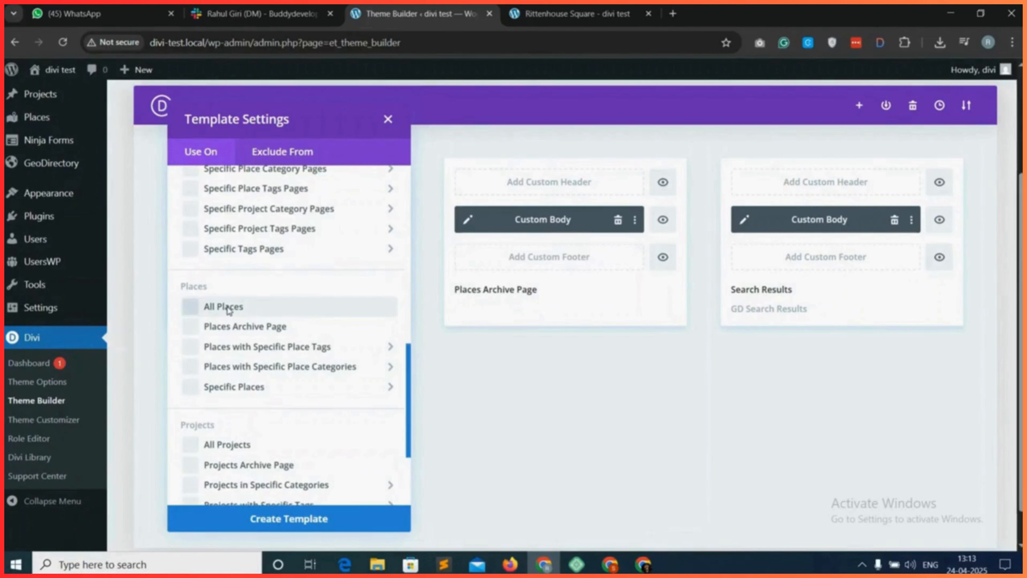
pyautogui.click(301, 523)
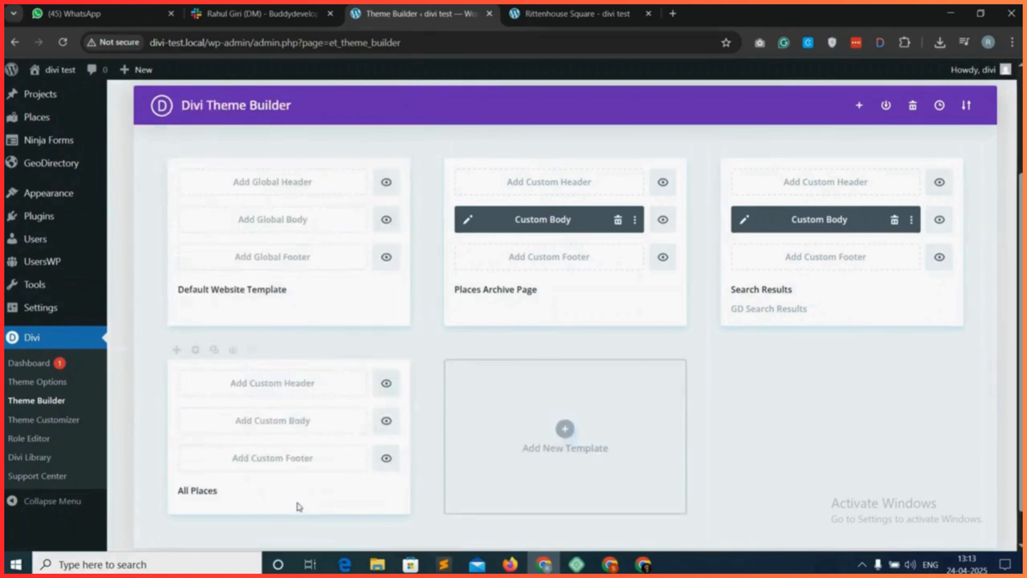
pyautogui.scroll(3, 300, 236)
pyautogui.click(204, 206)
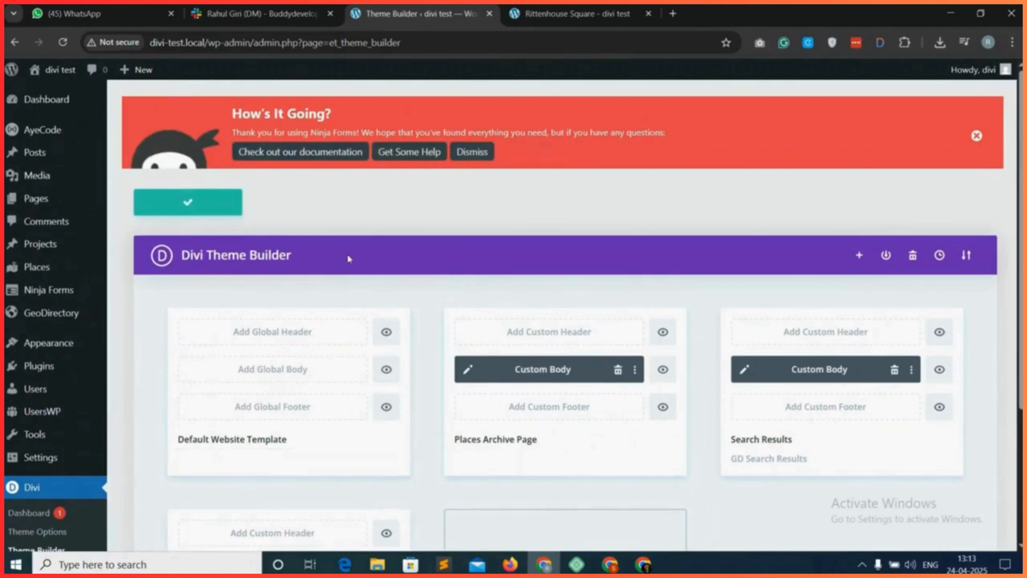
# Start a custom body for the All Places template and insert a single-column row with a Text module.
pyautogui.scroll(-4, 348, 258)
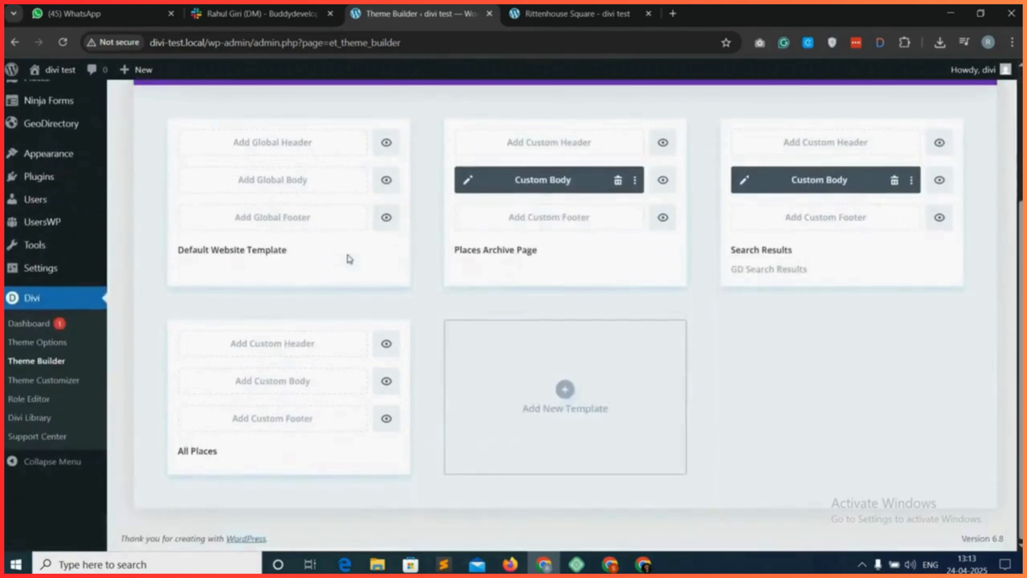
pyautogui.click(303, 384)
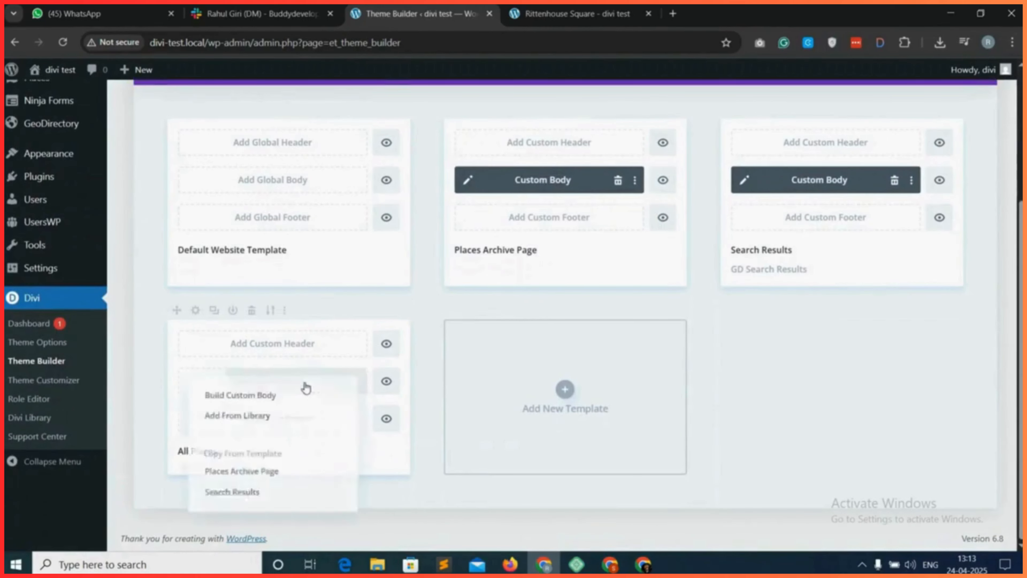
pyautogui.click(250, 390)
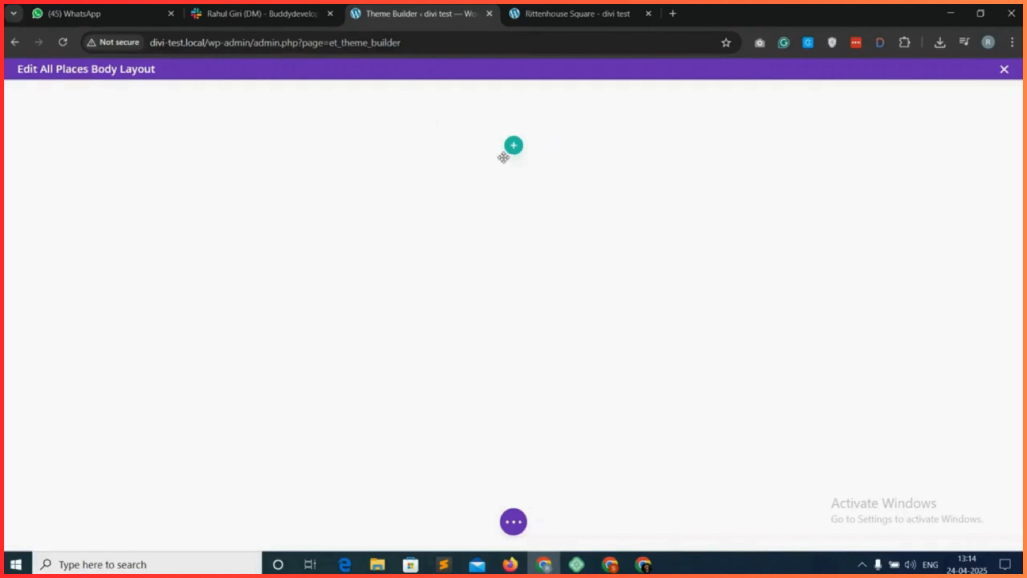
pyautogui.click(514, 147)
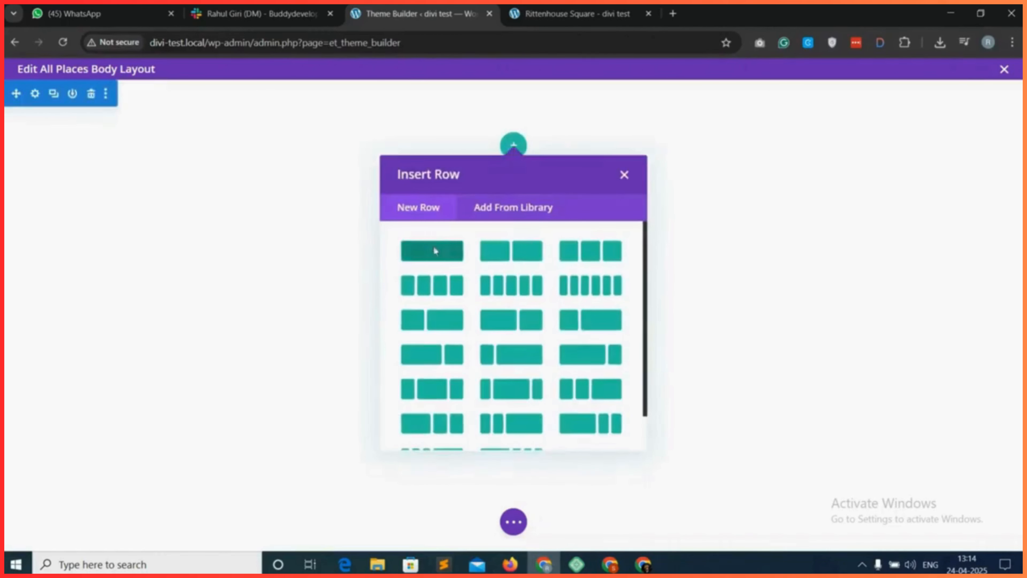
pyautogui.click(434, 249)
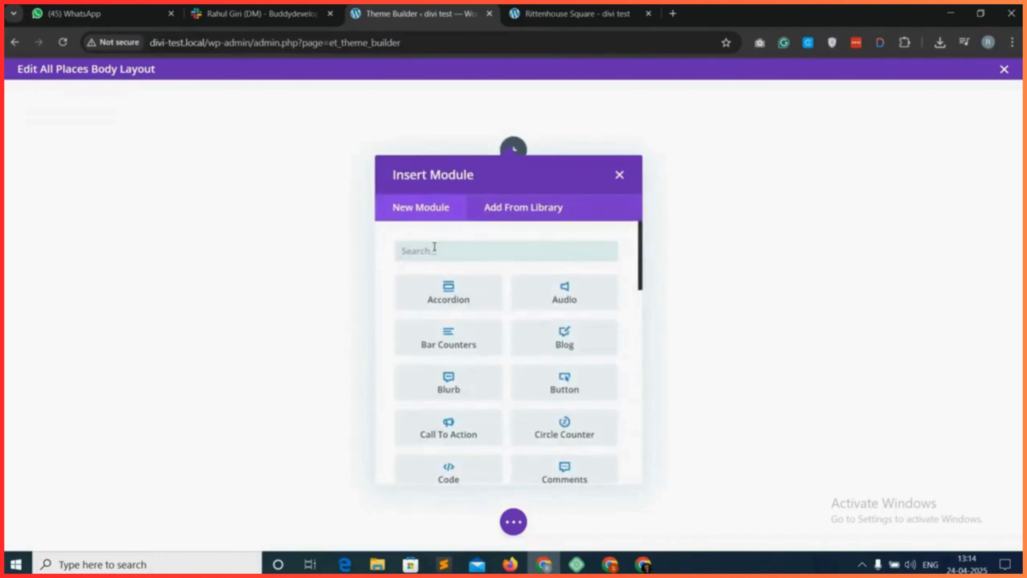
pyautogui.write('text')
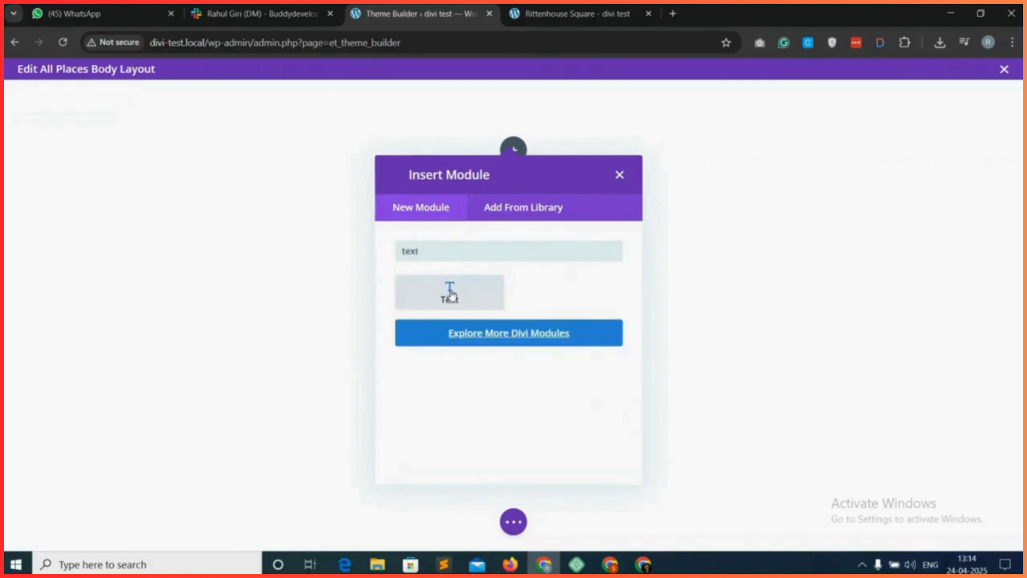
pyautogui.click(449, 291)
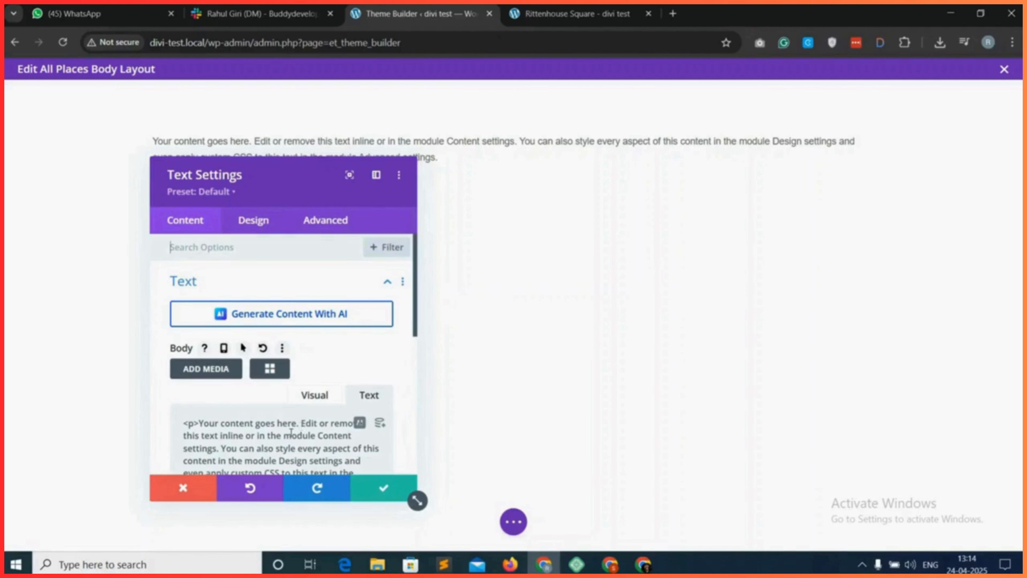
# Replace the Text module's placeholder content with the gd_post_title shortcode using output type h2, and save the module.
pyautogui.hotkey('ctrl', 'a')
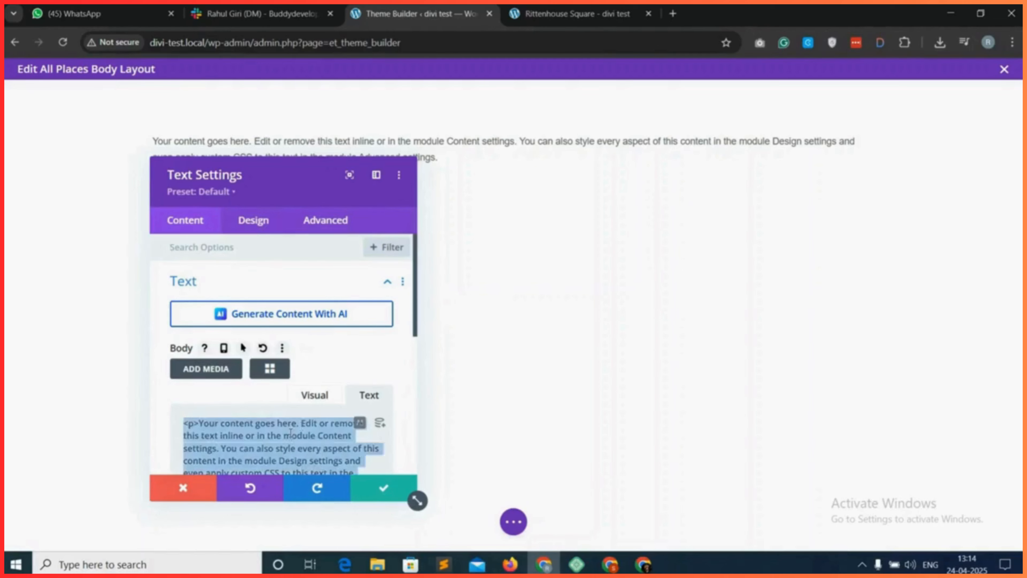
pyautogui.press('BackSpace')
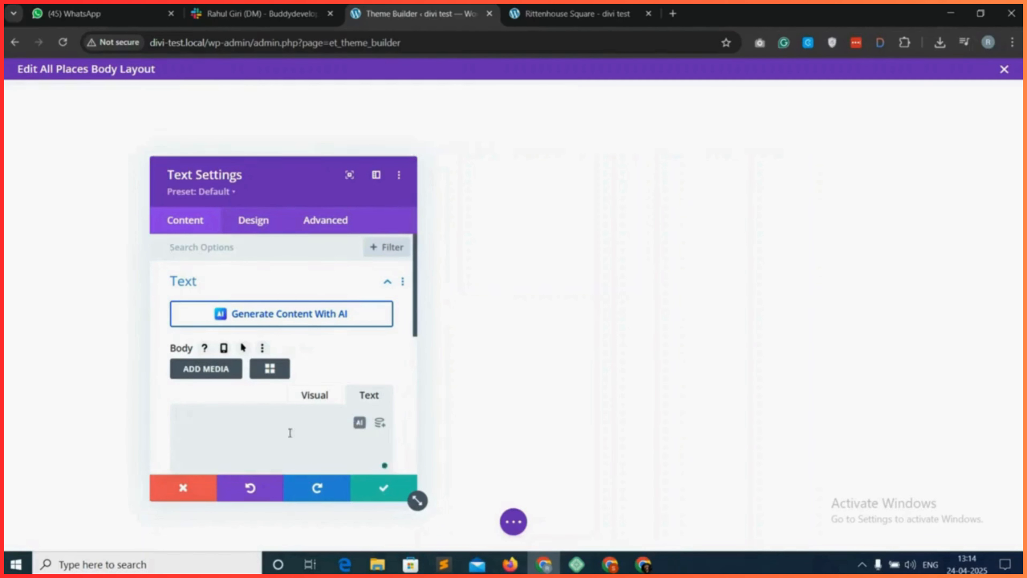
pyautogui.click(274, 370)
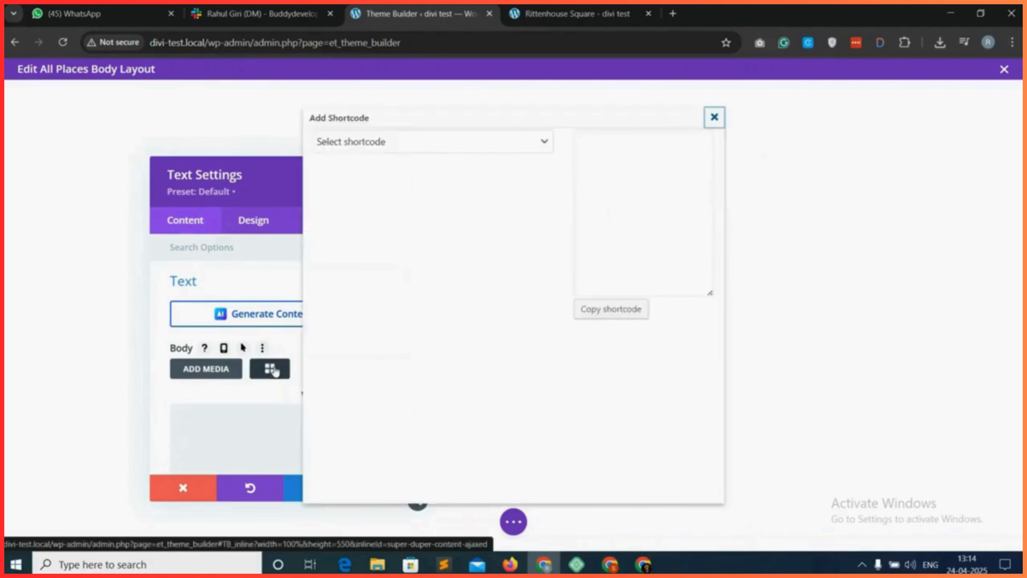
pyautogui.click(374, 142)
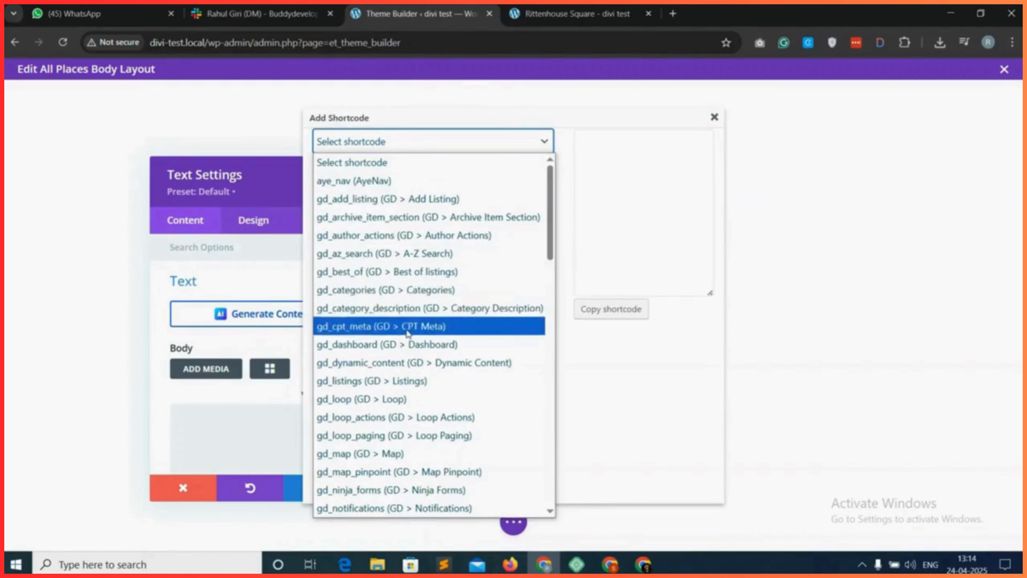
pyautogui.scroll(-4, 394, 360)
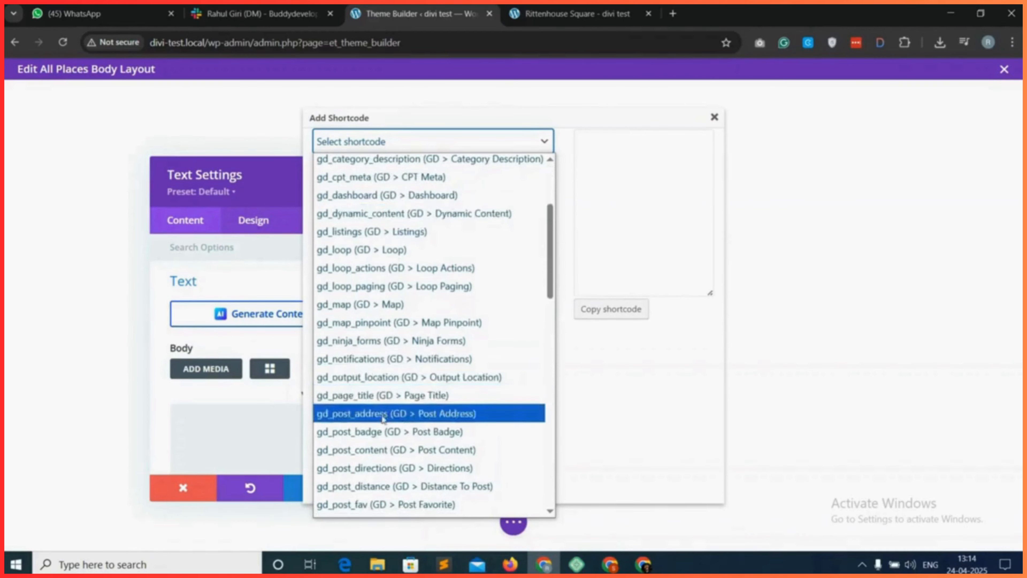
pyautogui.scroll(-4, 386, 437)
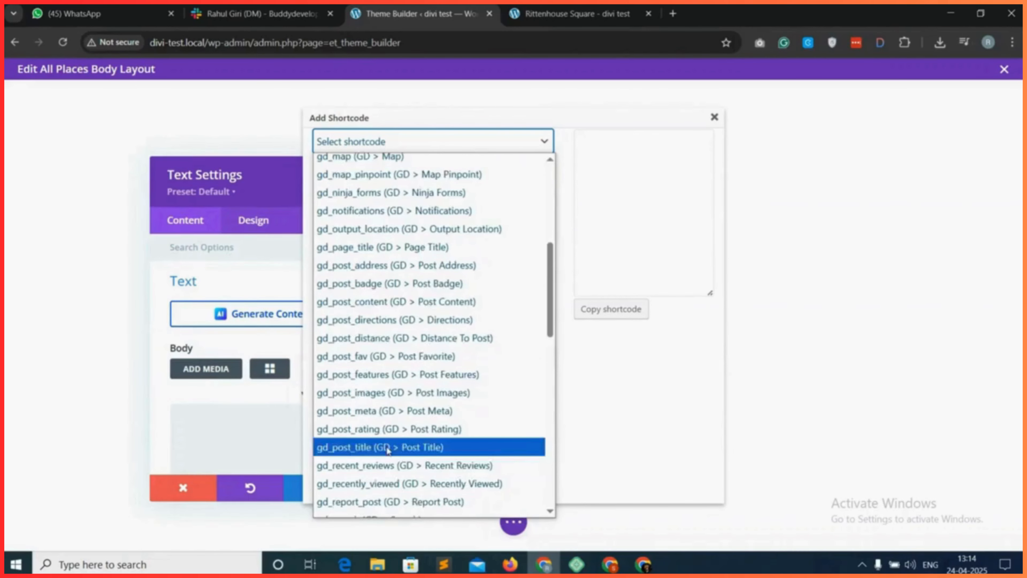
pyautogui.click(387, 447)
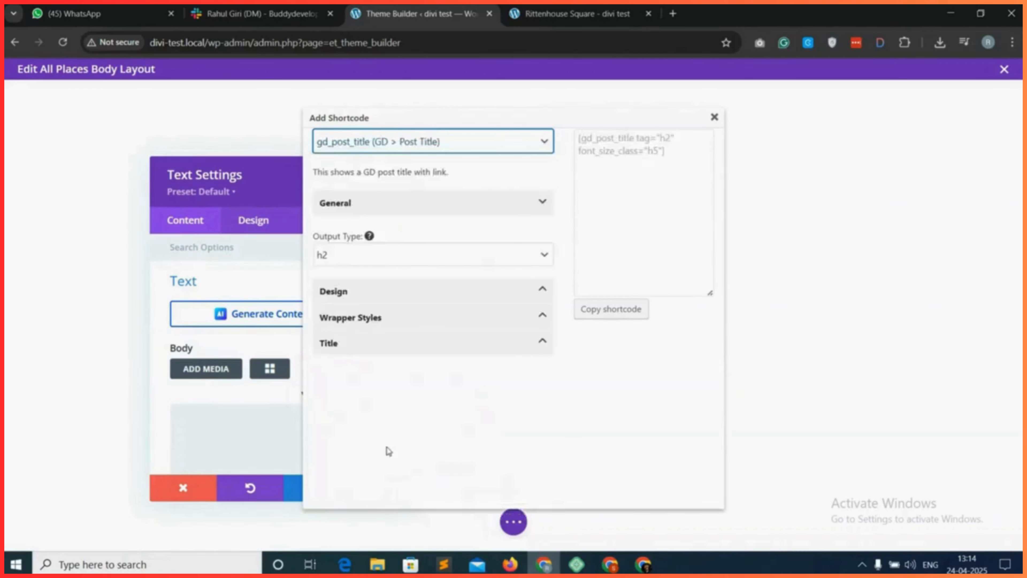
pyautogui.click(613, 319)
pyautogui.rightClick(265, 461)
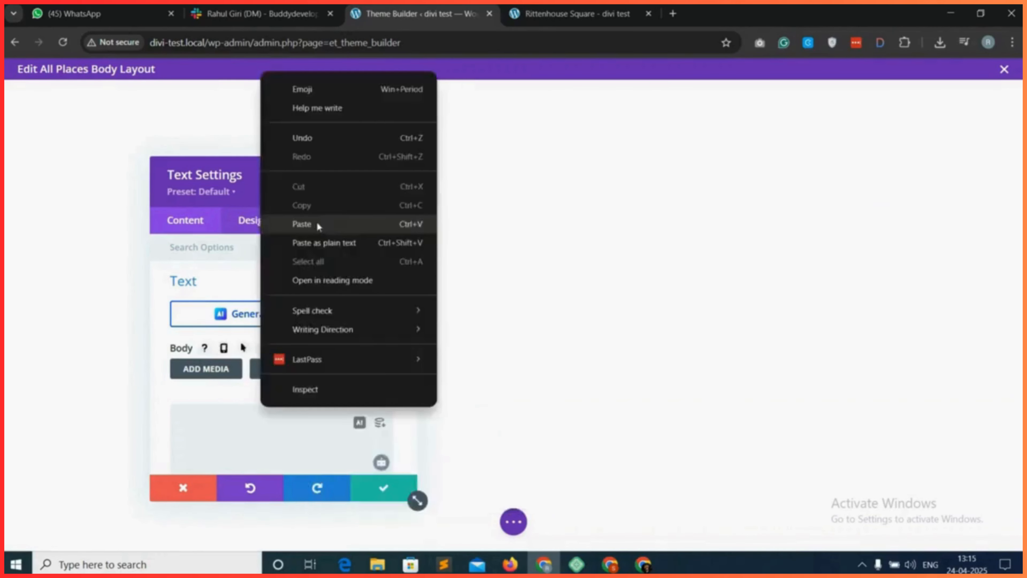
pyautogui.click(316, 220)
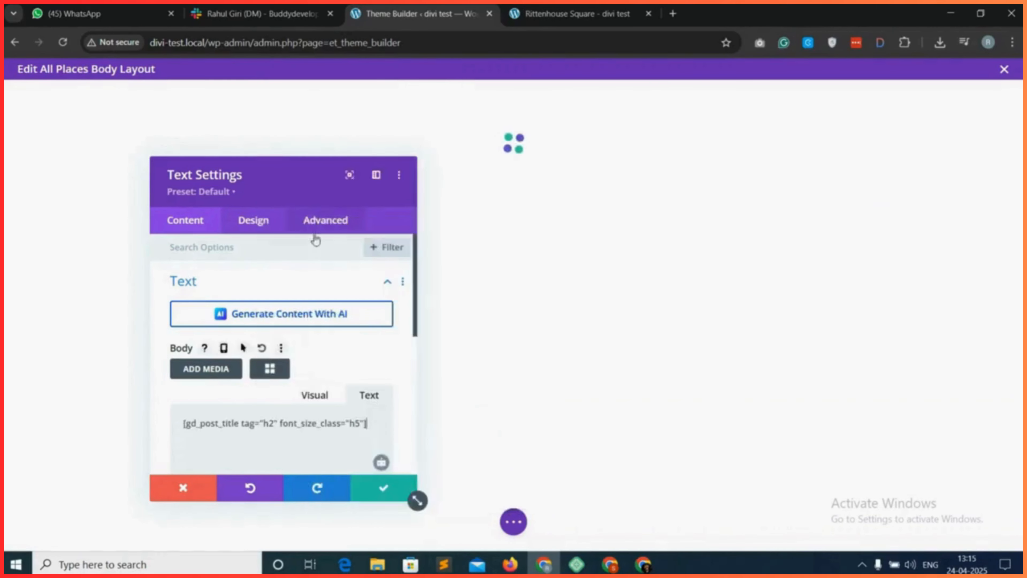
pyautogui.click(384, 489)
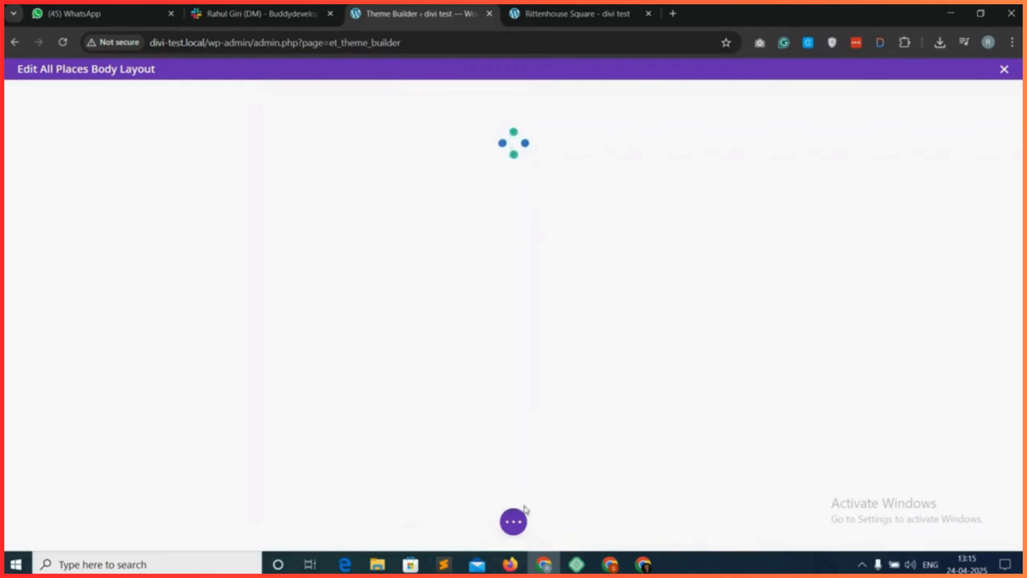
# Switch the All Places body layout to wireframe view, then go back to the Theme Builder and save the changes.
pyautogui.click(514, 522)
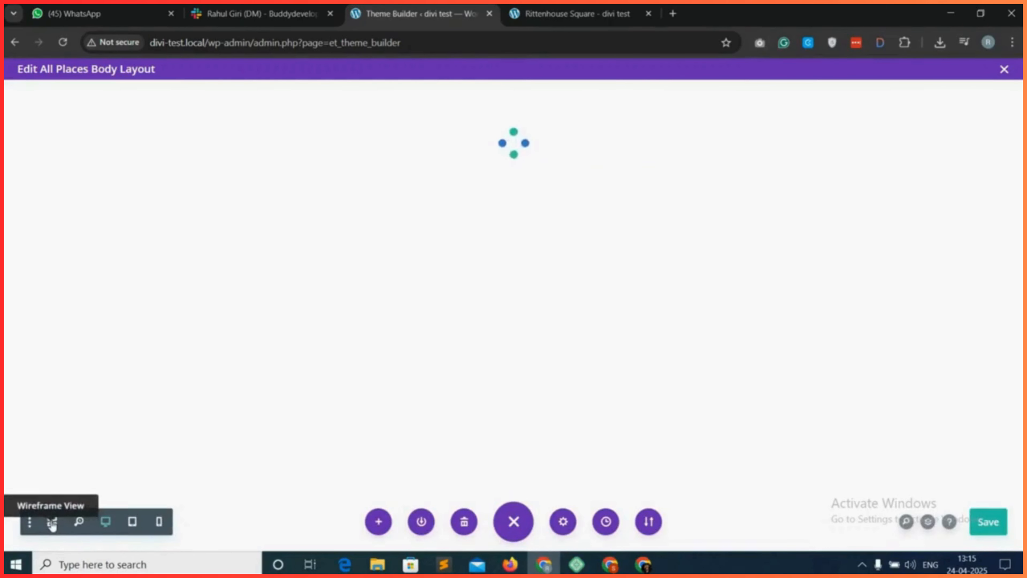
pyautogui.click(52, 524)
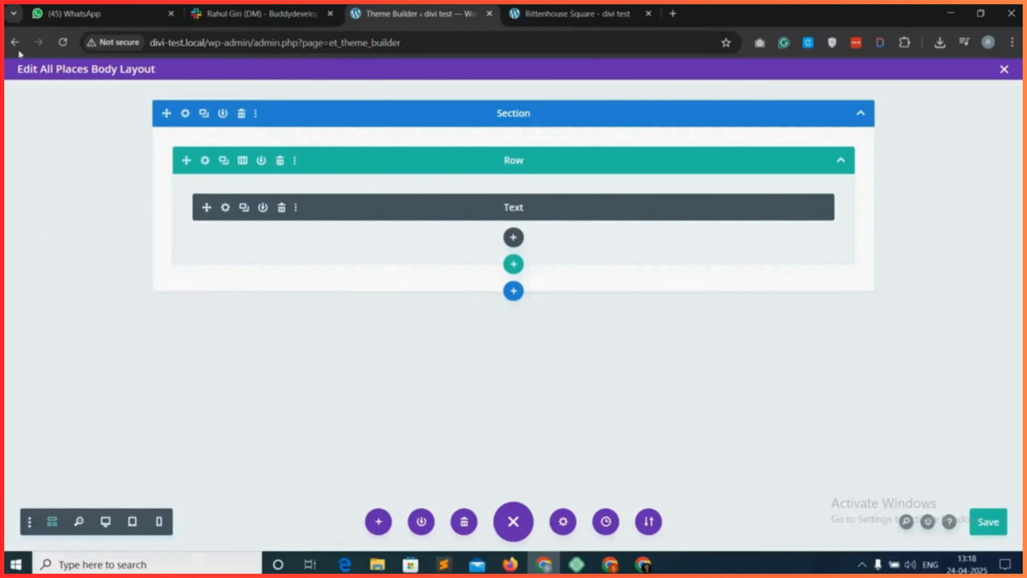
pyautogui.click(15, 44)
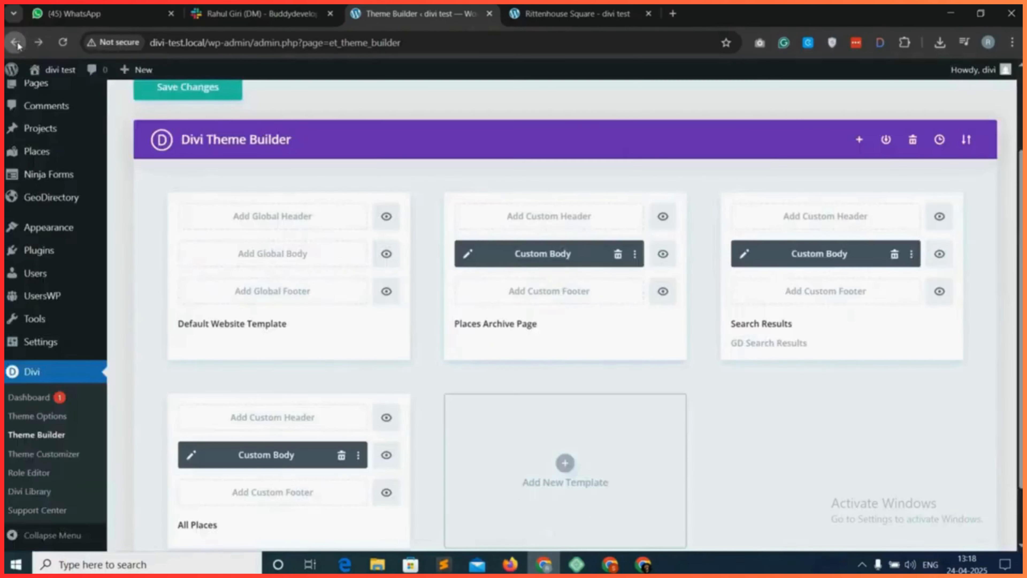
pyautogui.scroll(3, 525, 182)
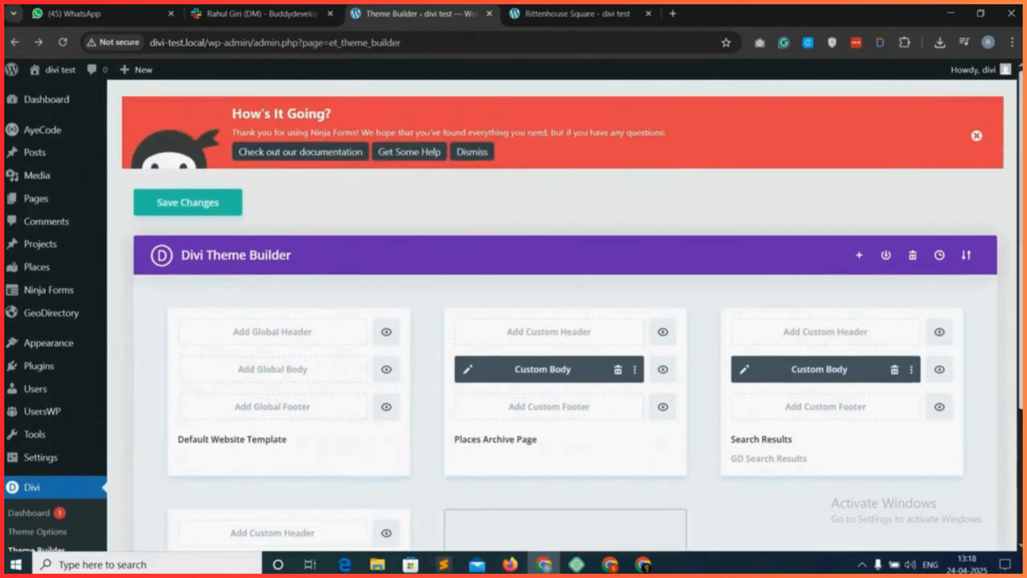
pyautogui.click(177, 211)
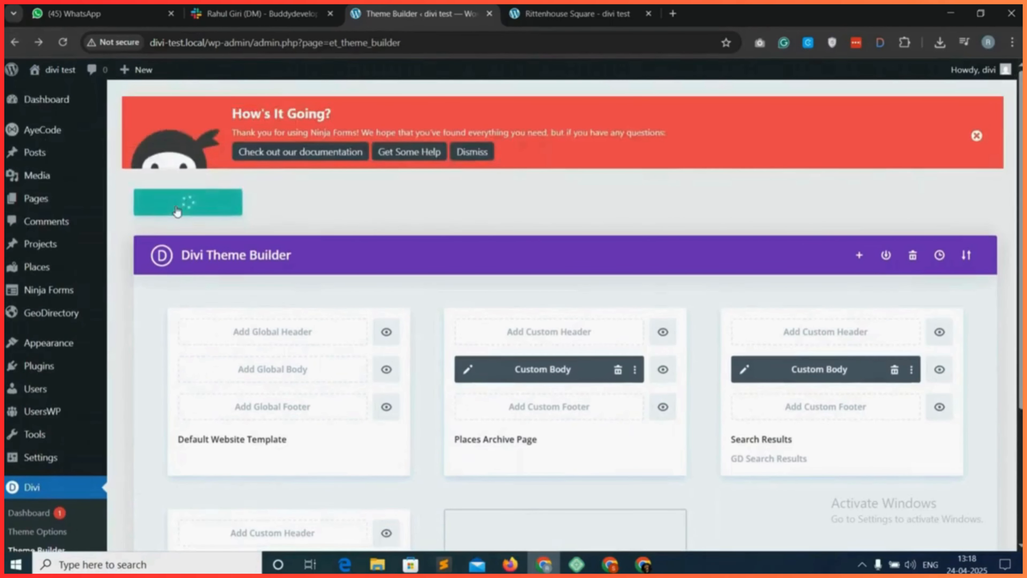
# Reload the live Rittenhouse Square page to check the title output, and return to the All Places template in the Theme Builder.
pyautogui.click(566, 5)
pyautogui.click(62, 42)
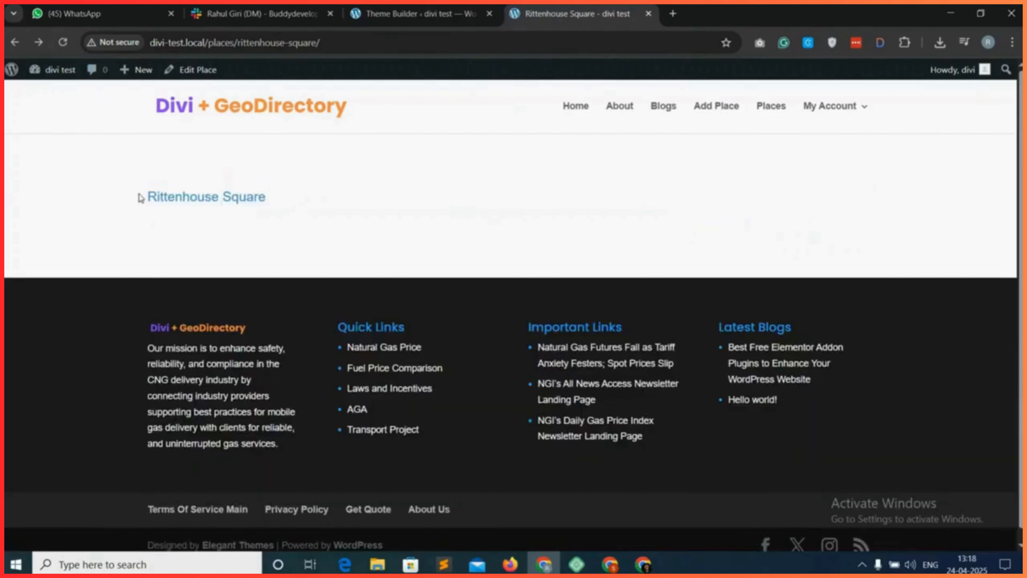
pyautogui.click(421, 13)
pyautogui.scroll(-3, 435, 412)
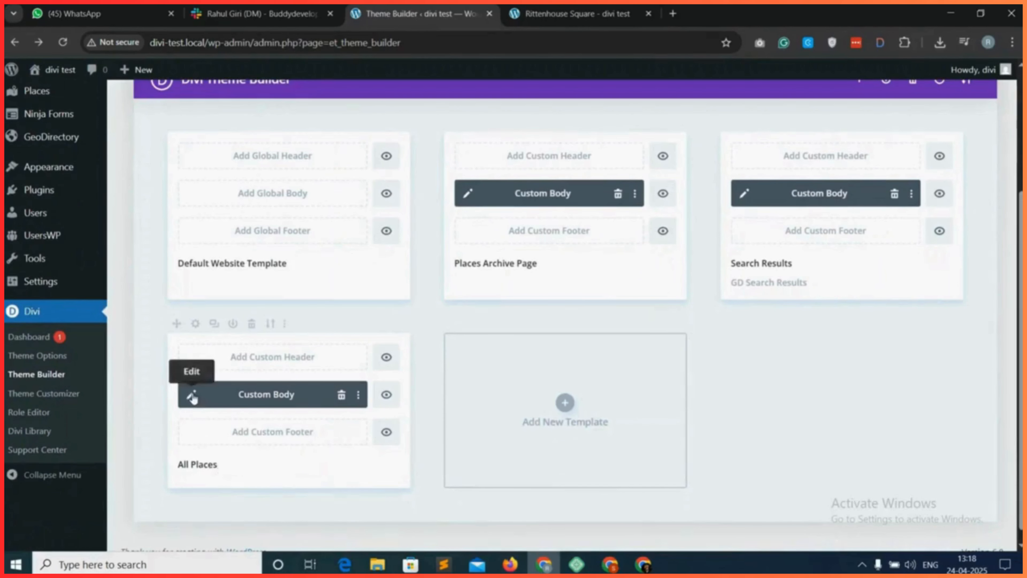
# Open the All Places custom body for editing, confirm the title Text module's gd_post_title shortcode, and save the layout.
pyautogui.click(192, 395)
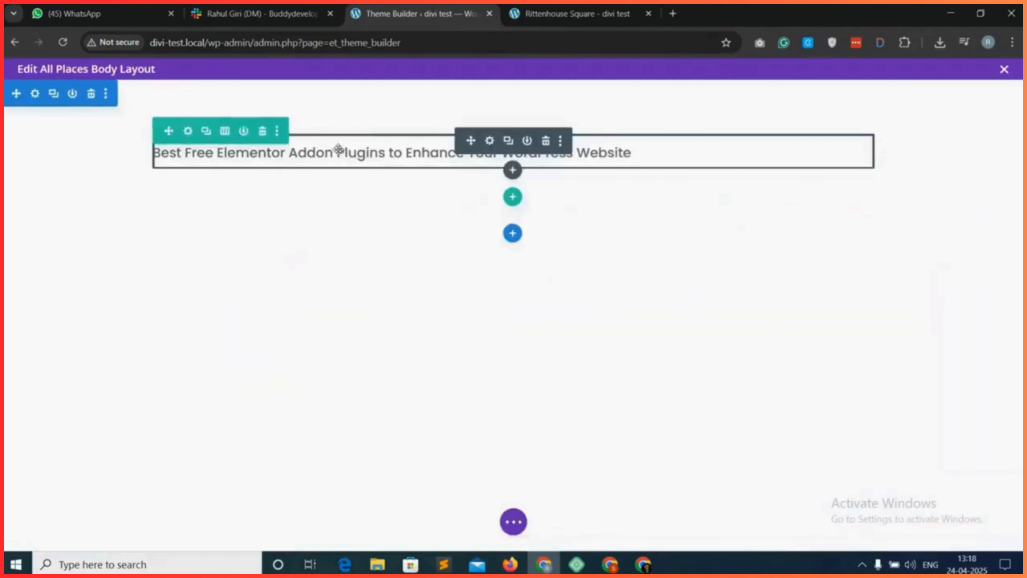
pyautogui.click(490, 142)
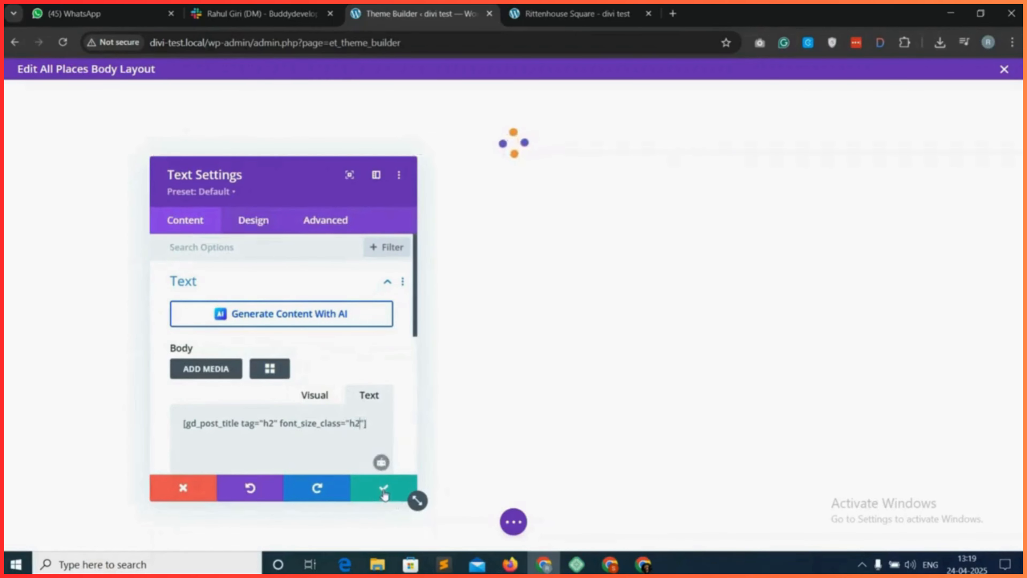
pyautogui.click(383, 493)
pyautogui.click(514, 522)
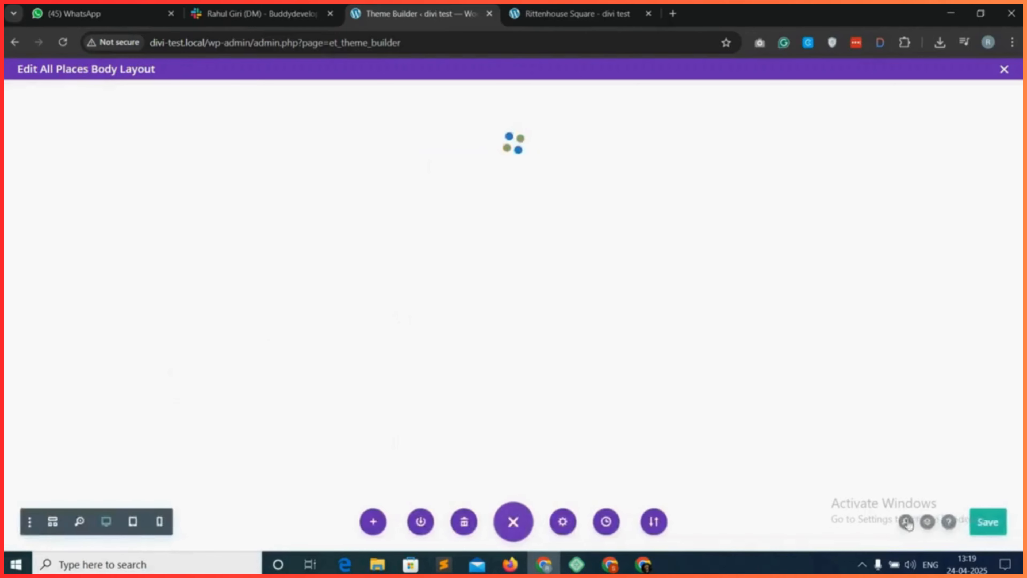
pyautogui.click(988, 525)
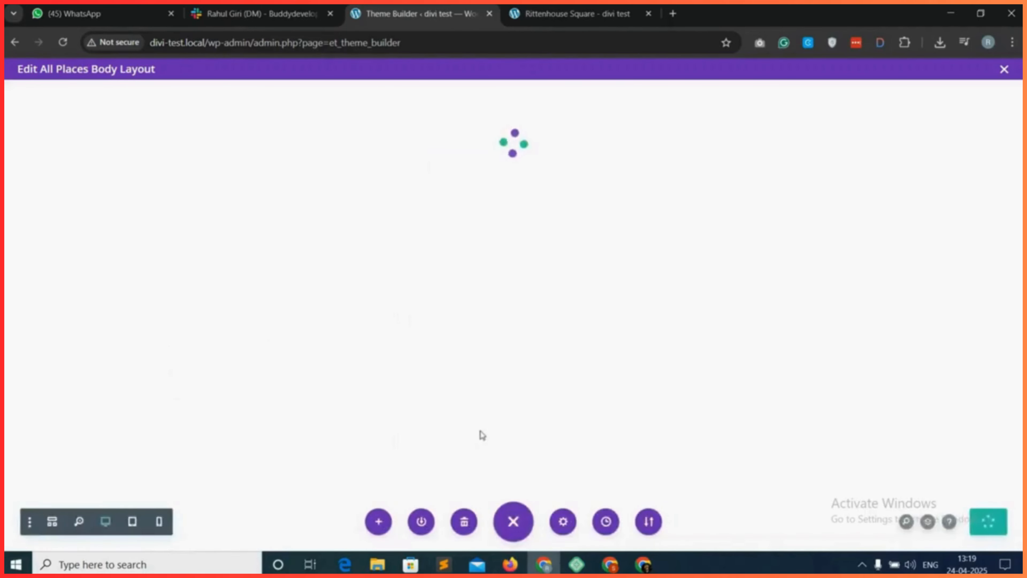
# Reload the live Rittenhouse Square page to inspect the place title, and return to the All Places body layout.
pyautogui.click(547, 6)
pyautogui.click(64, 42)
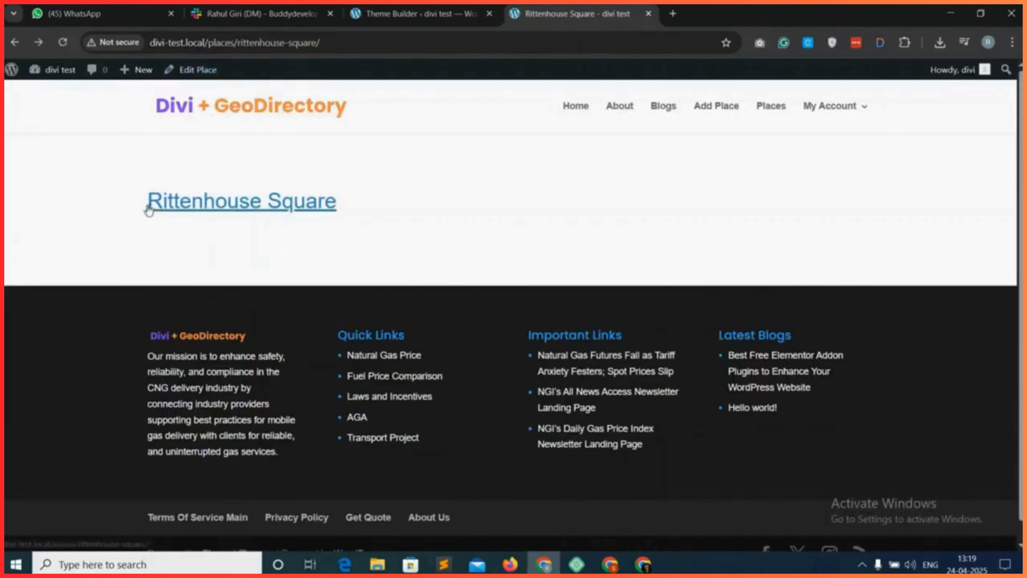
pyautogui.moveTo(142, 208); pyautogui.dragTo(348, 202)
pyautogui.click(350, 203)
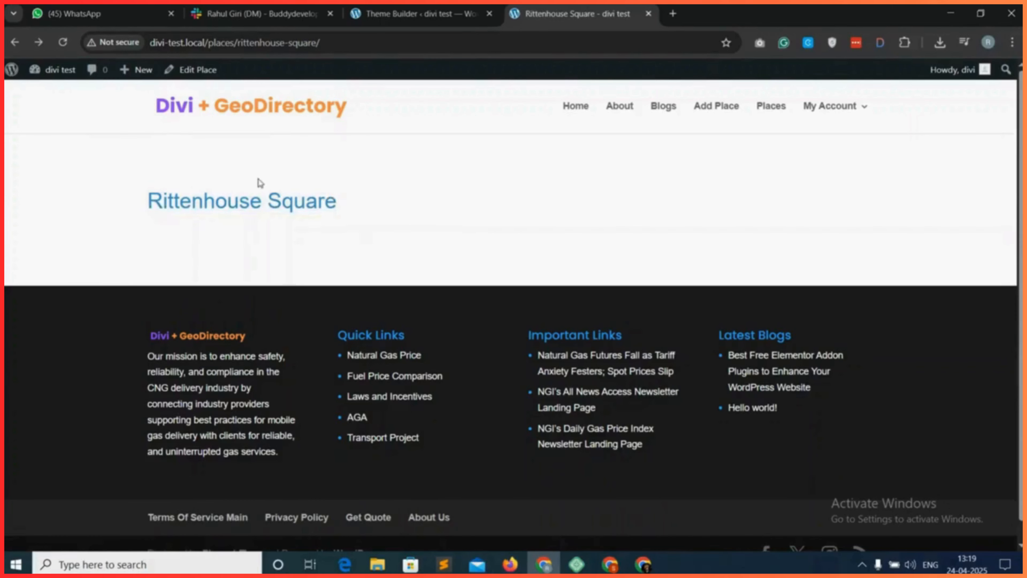
pyautogui.click(404, 15)
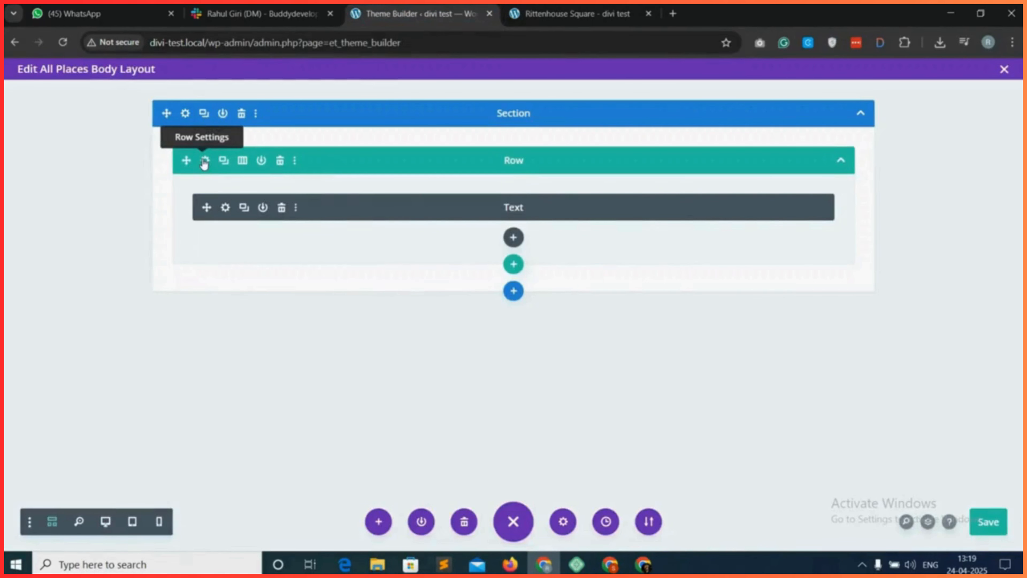
# Set the title Text module's top and bottom margin and top and bottom padding to 0px, and save the module.
pyautogui.click(225, 207)
pyautogui.click(262, 222)
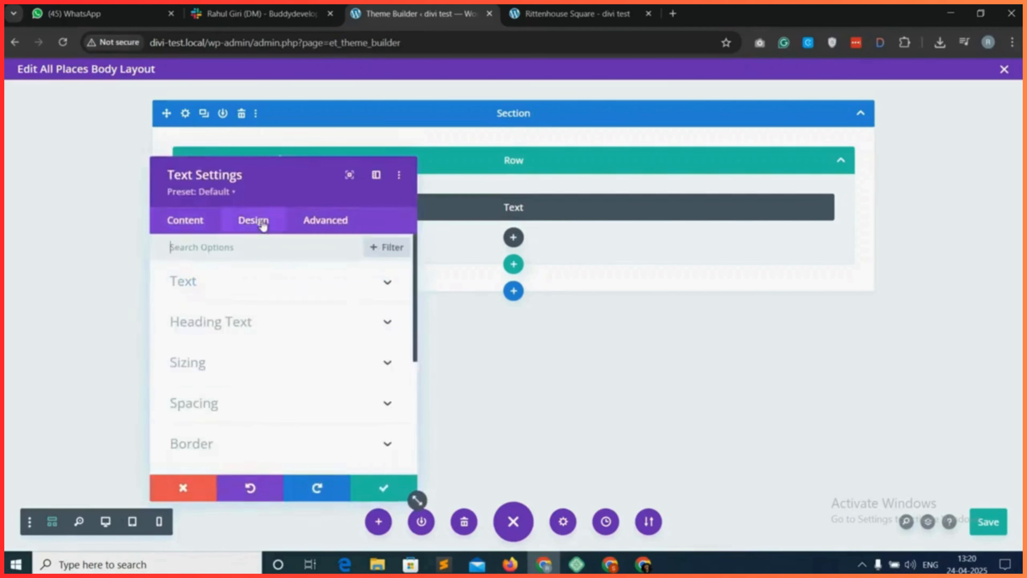
pyautogui.click(246, 405)
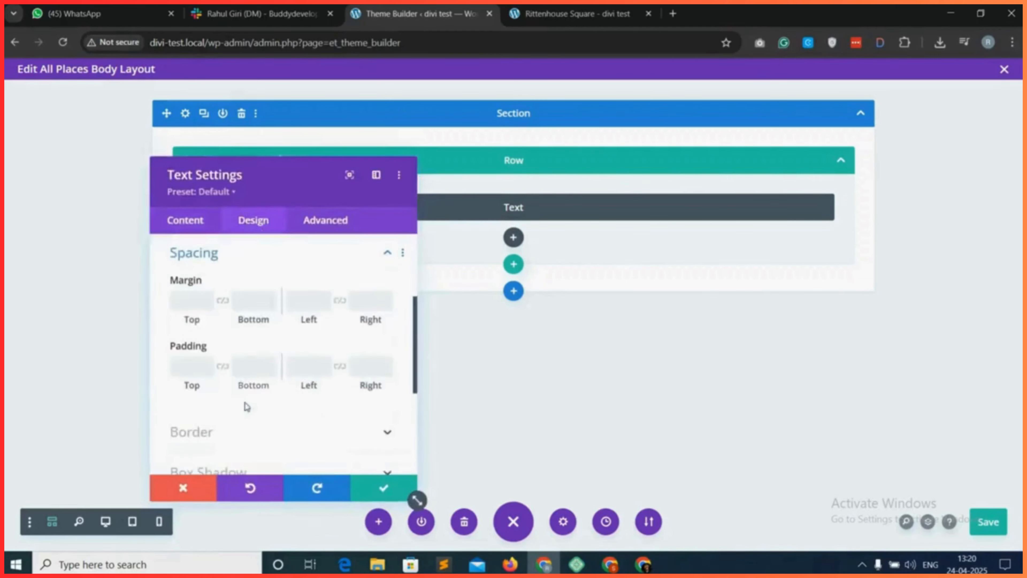
pyautogui.click(189, 305)
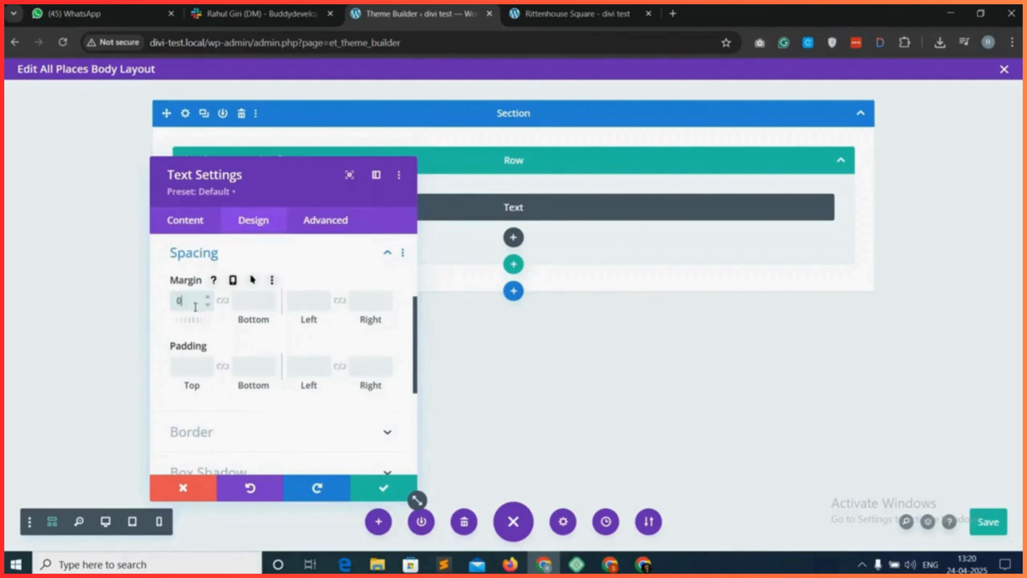
pyautogui.write('0')
pyautogui.click(222, 301)
pyautogui.click(191, 368)
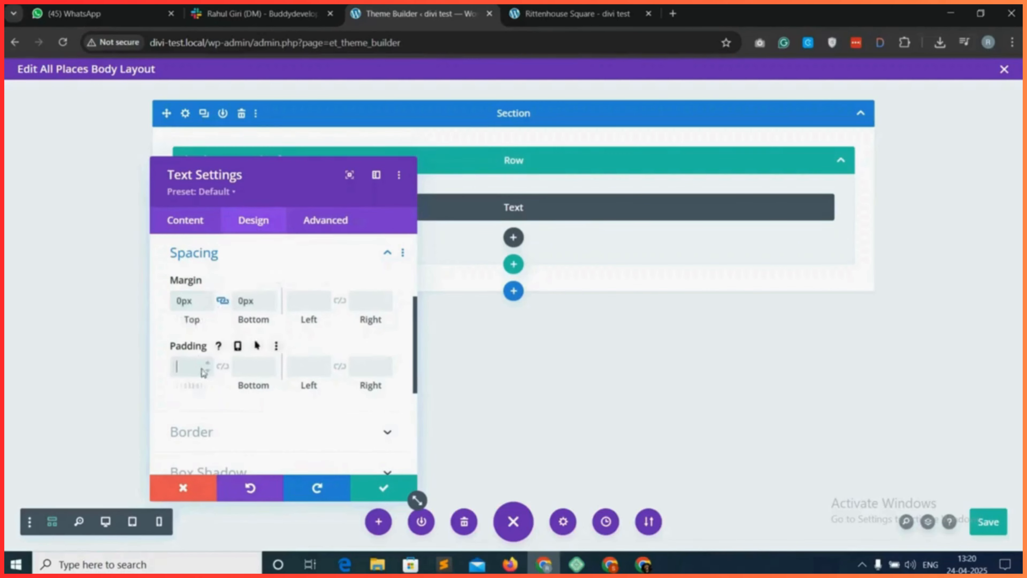
pyautogui.write('0')
pyautogui.click(222, 366)
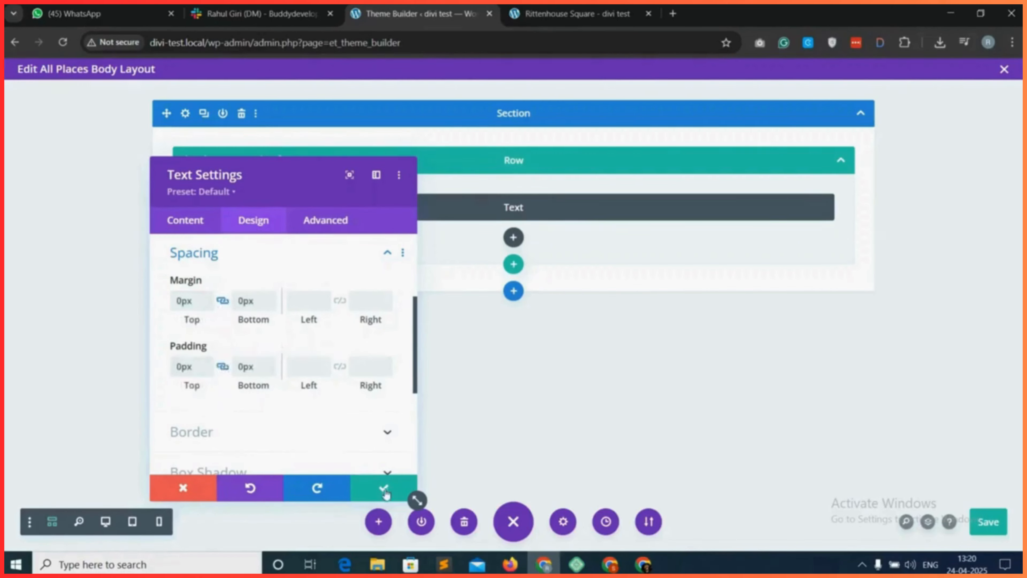
pyautogui.click(380, 494)
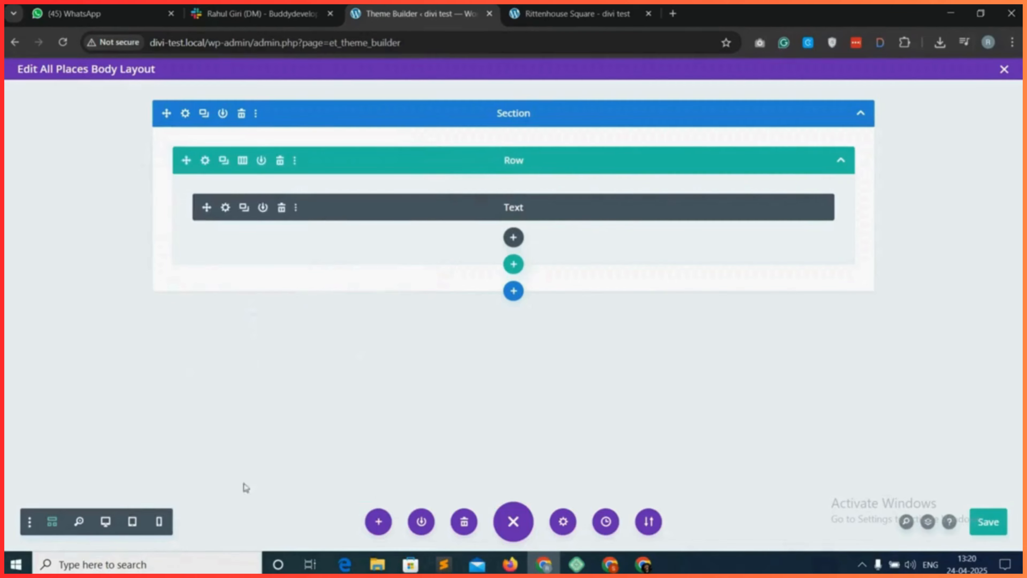
# Switch off wireframe view, add a new Text module below the title, and clear its placeholder content.
pyautogui.click(54, 525)
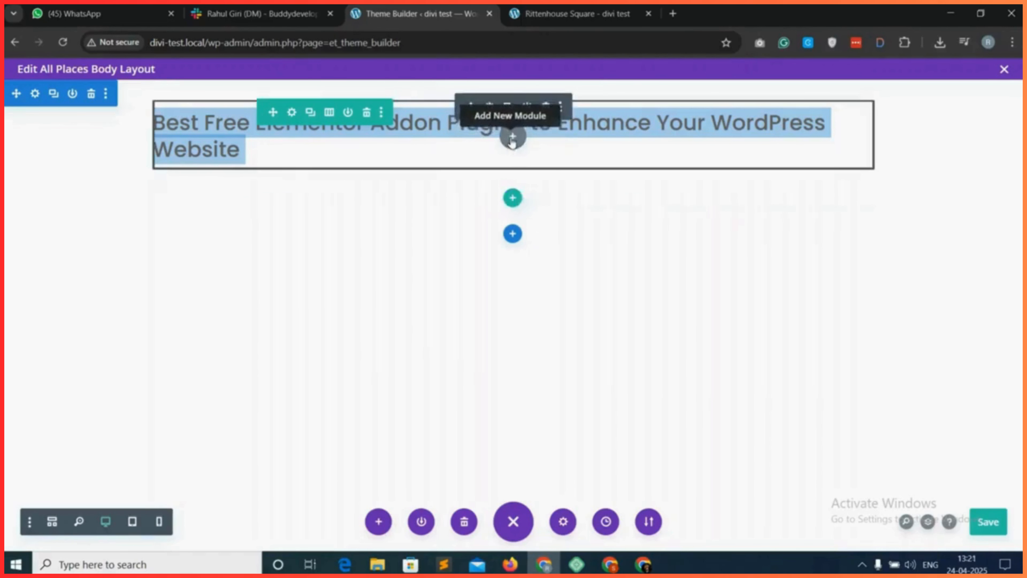
pyautogui.click(512, 137)
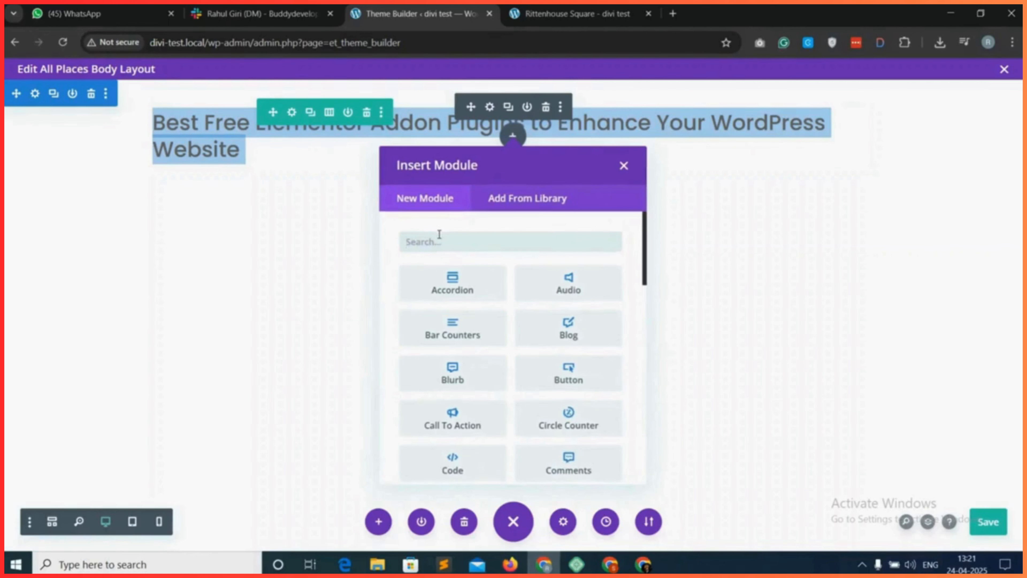
pyautogui.write('text')
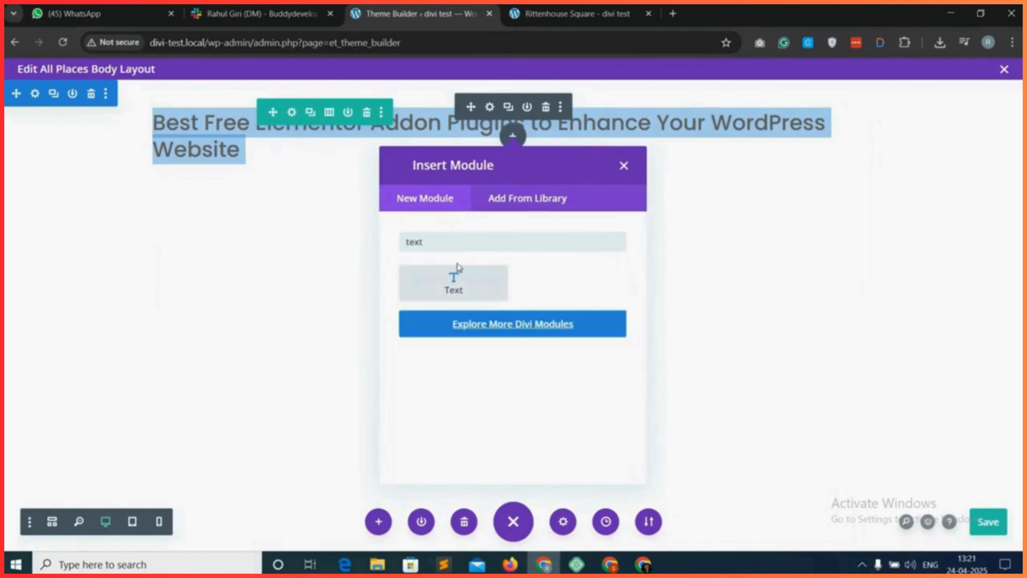
pyautogui.click(460, 293)
pyautogui.tripleClick(333, 432)
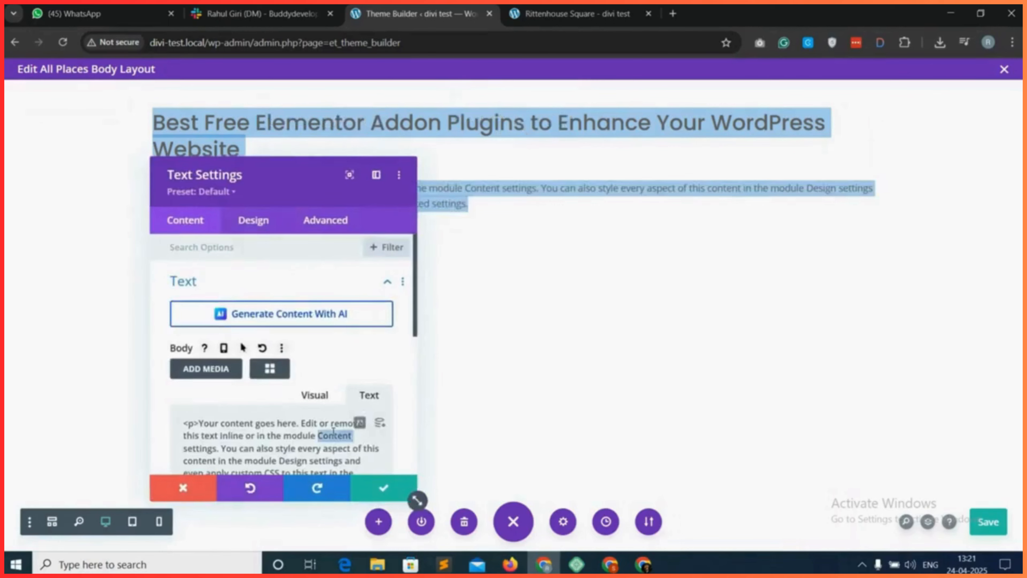
pyautogui.press('BackSpace')
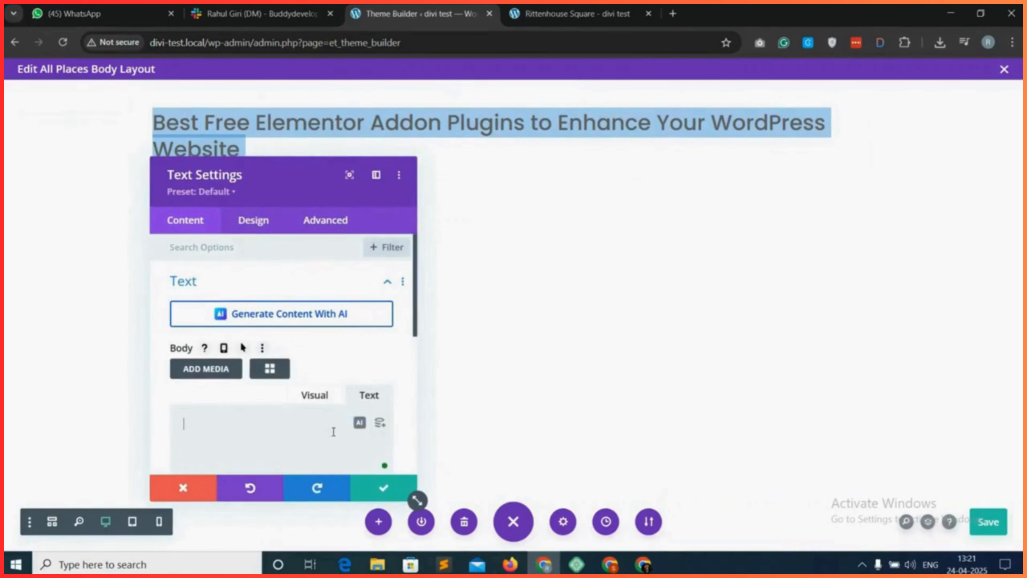
# Select the gd_post_images shortcode for the new Text module and set its Output Type to Gallery.
pyautogui.click(270, 368)
pyautogui.click(395, 144)
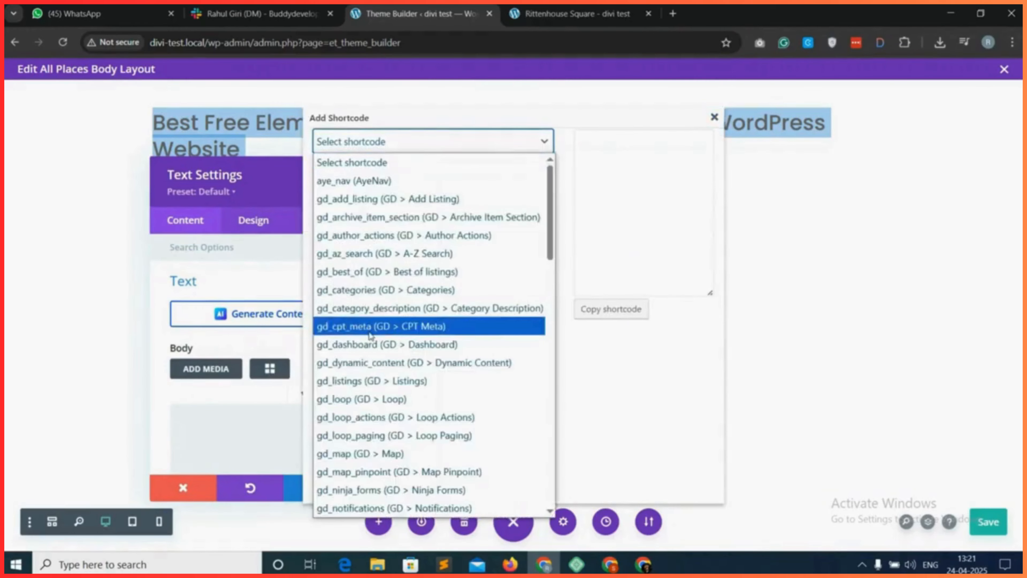
pyautogui.scroll(-3, 386, 364)
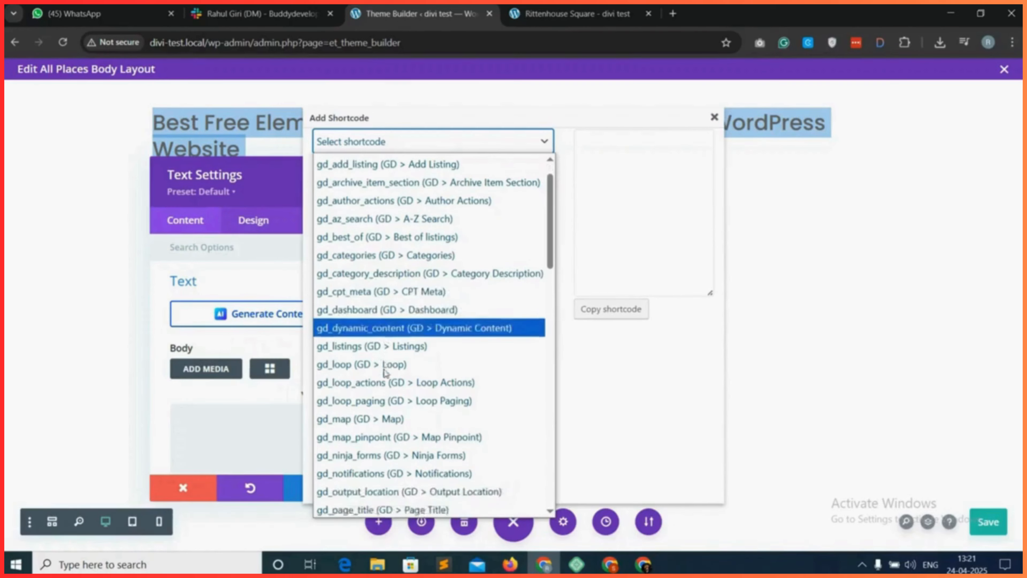
pyautogui.scroll(-2, 384, 404)
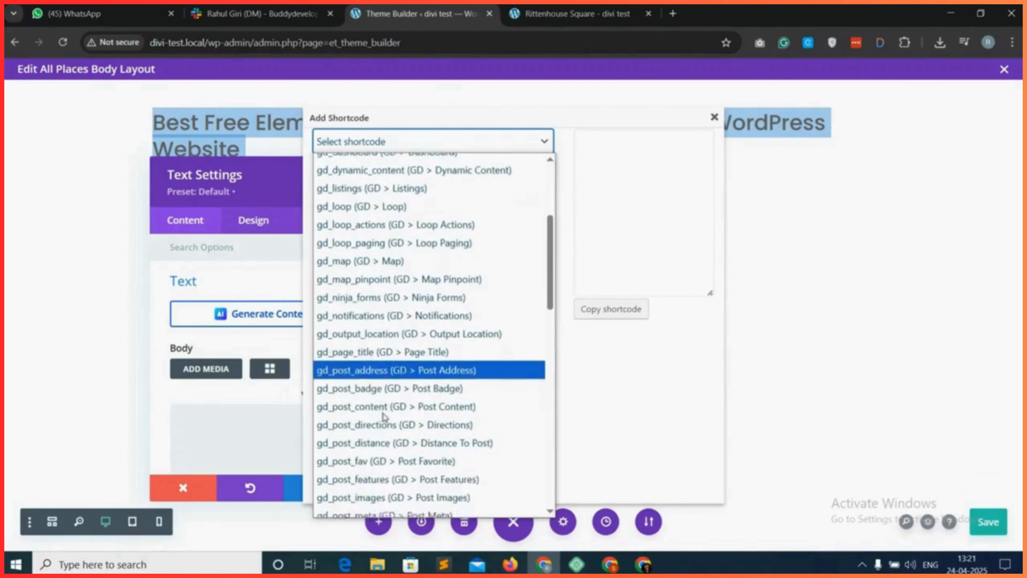
pyautogui.click(378, 433)
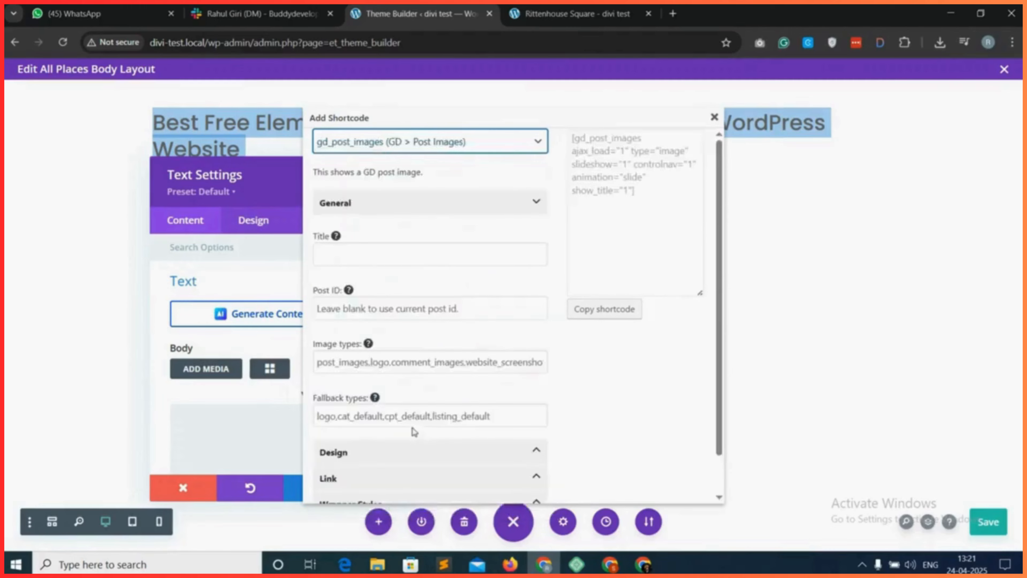
pyautogui.scroll(-1, 380, 370)
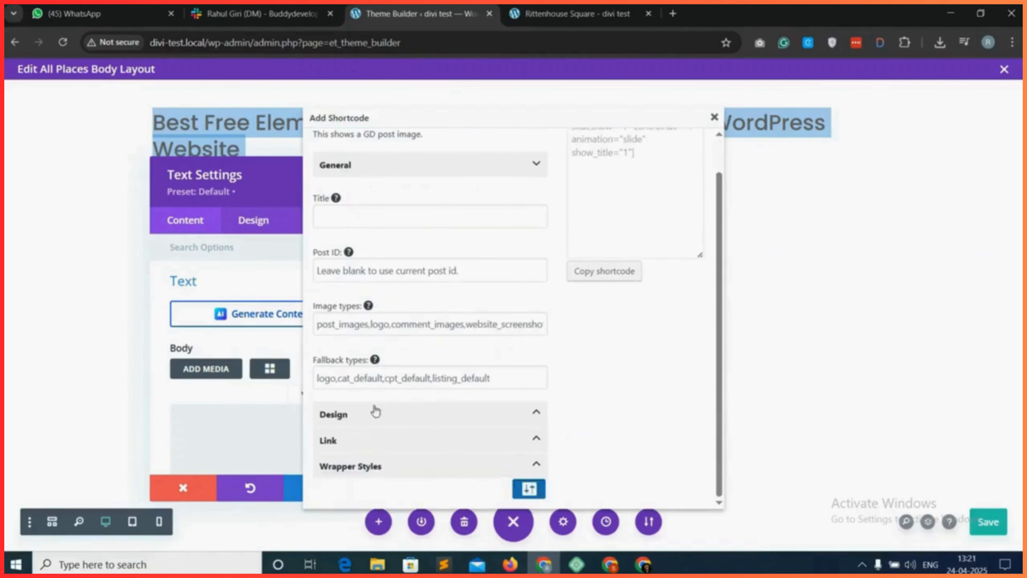
pyautogui.click(420, 414)
pyautogui.scroll(-1, 421, 415)
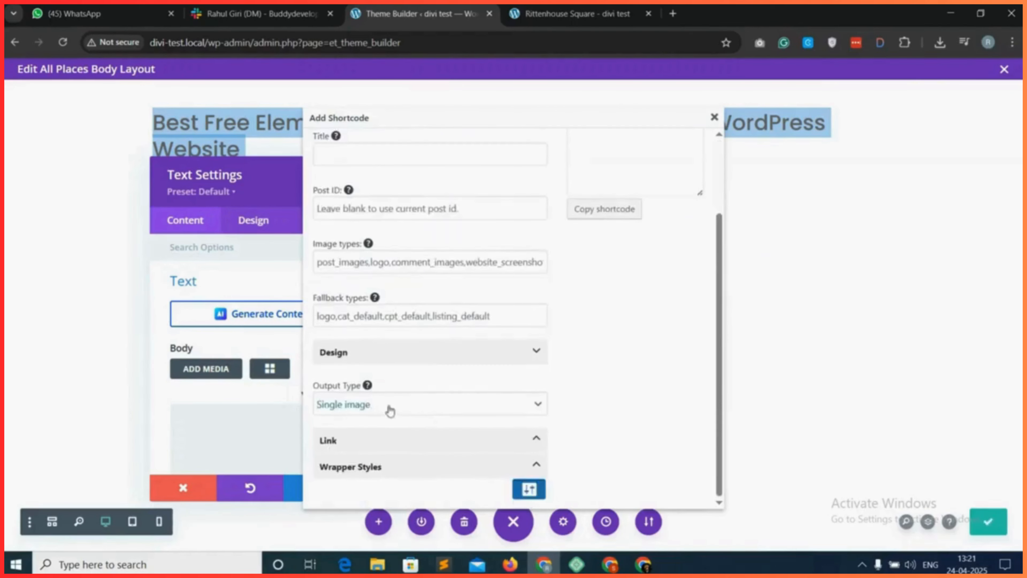
pyautogui.click(412, 406)
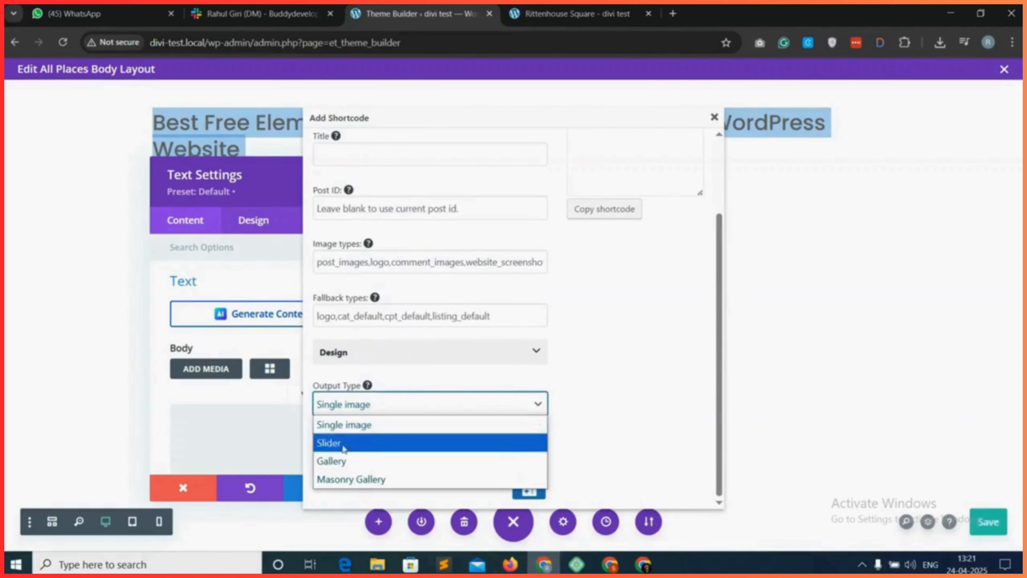
pyautogui.click(364, 464)
# In the shortcode's Wrapper Styles, set Border color to None and Shadow to Small.
pyautogui.click(391, 440)
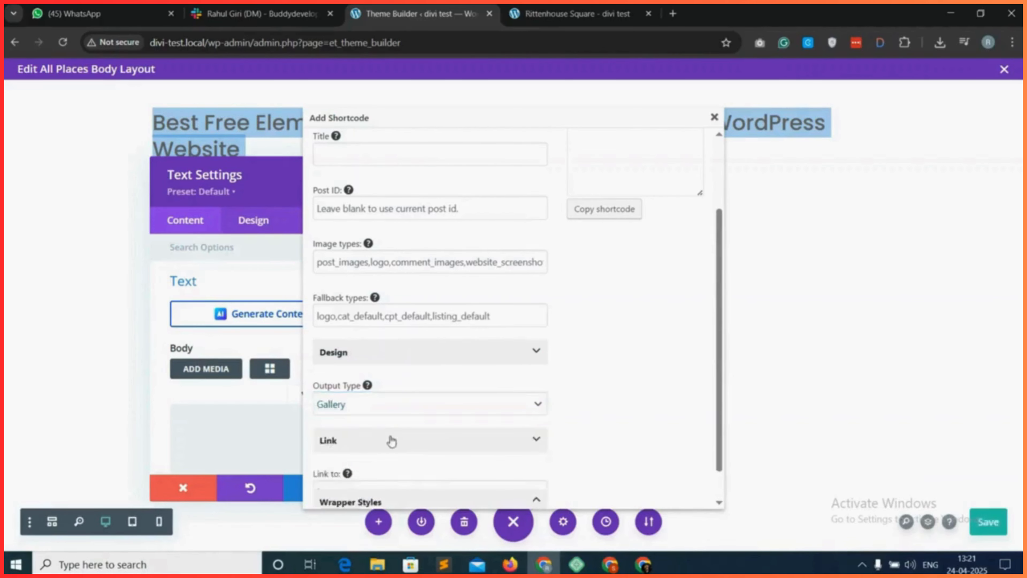
pyautogui.scroll(-1, 375, 441)
pyautogui.click(391, 467)
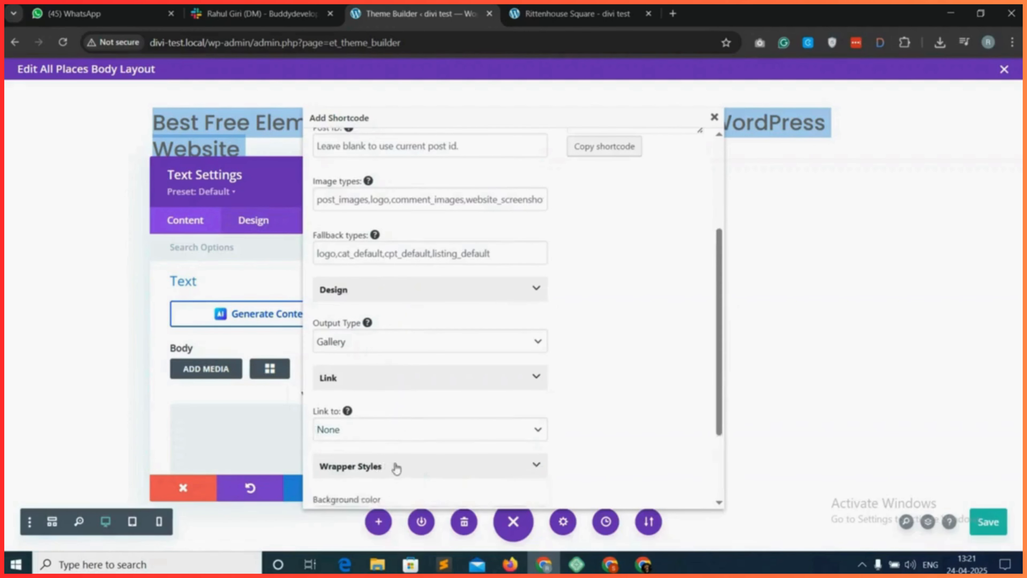
pyautogui.scroll(-6, 394, 465)
pyautogui.scroll(-6, 378, 350)
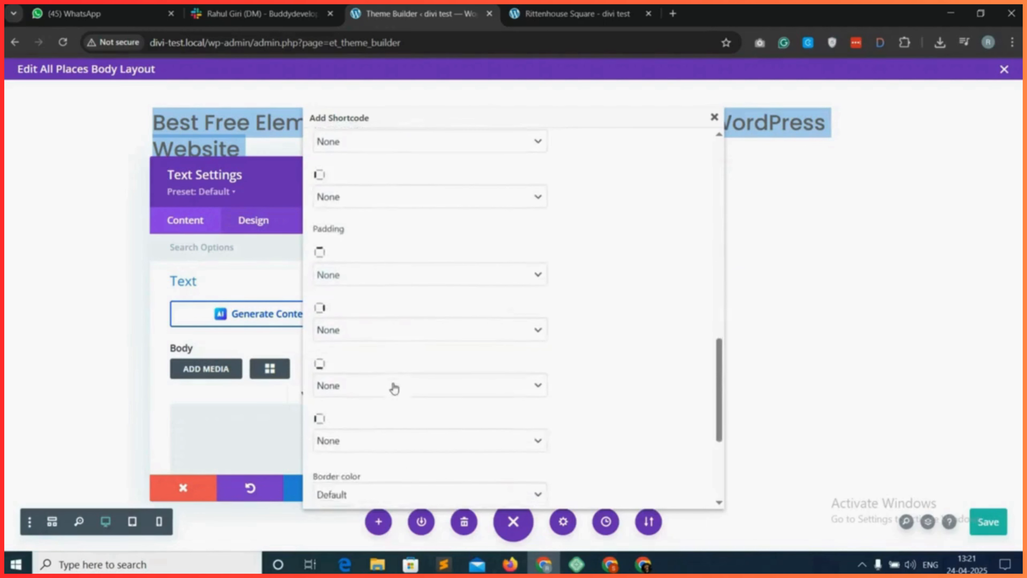
pyautogui.click(373, 347)
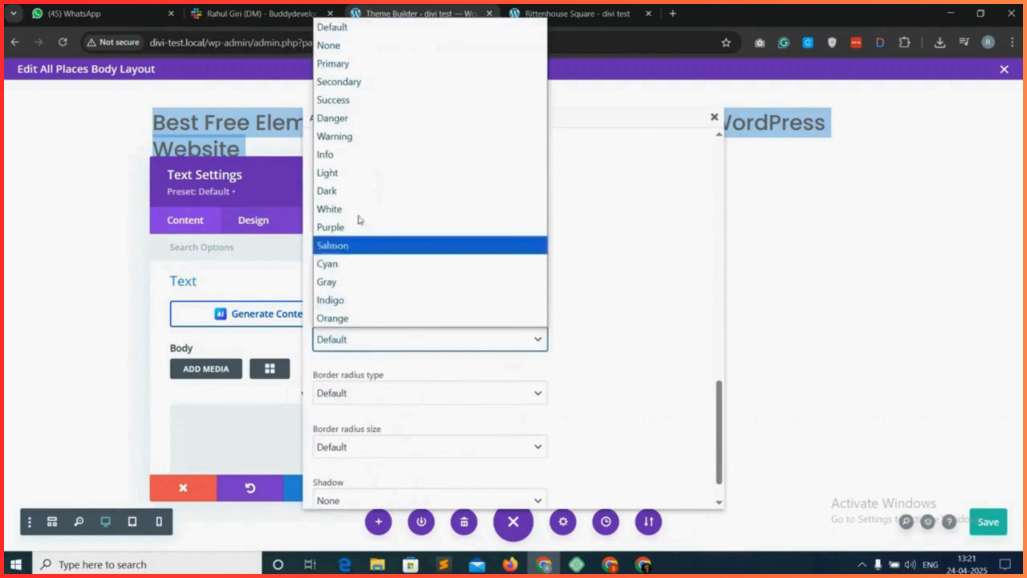
pyautogui.click(349, 44)
pyautogui.scroll(-1, 421, 385)
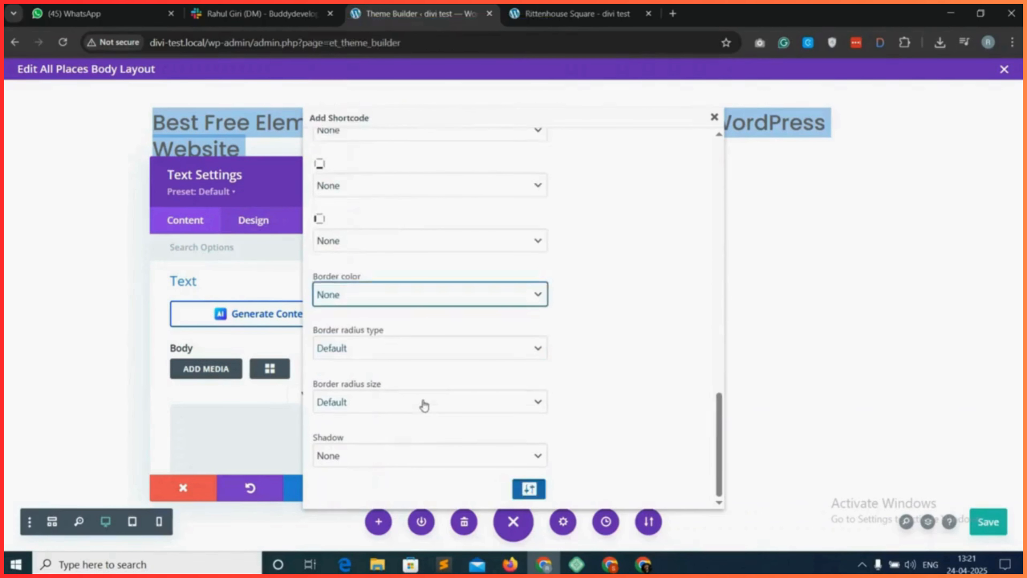
pyautogui.click(364, 465)
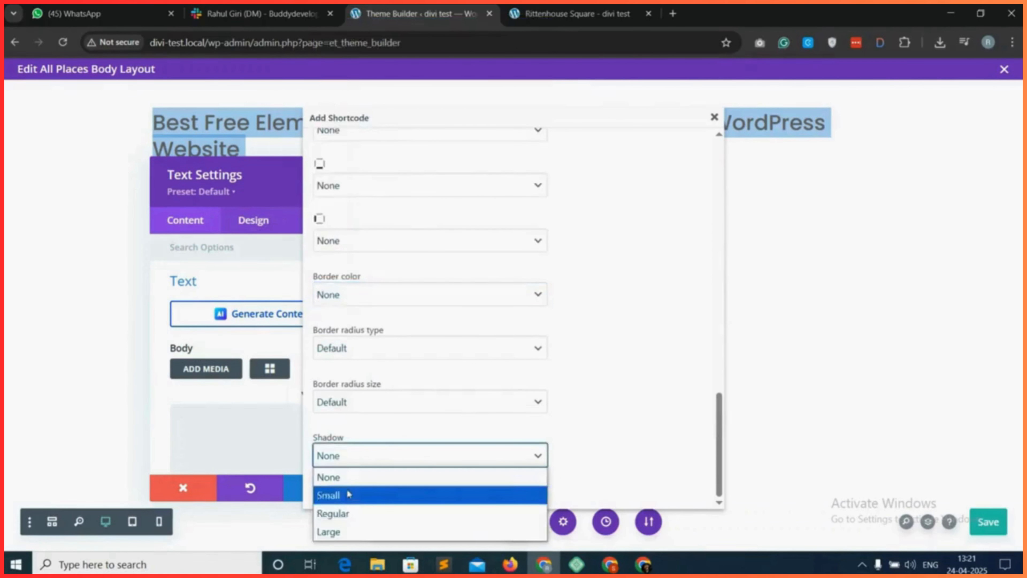
pyautogui.click(350, 493)
# Copy the generated gd_post_images shortcode, close the shortcode builder, and paste it into the Text module's body.
pyautogui.scroll(15, 425, 367)
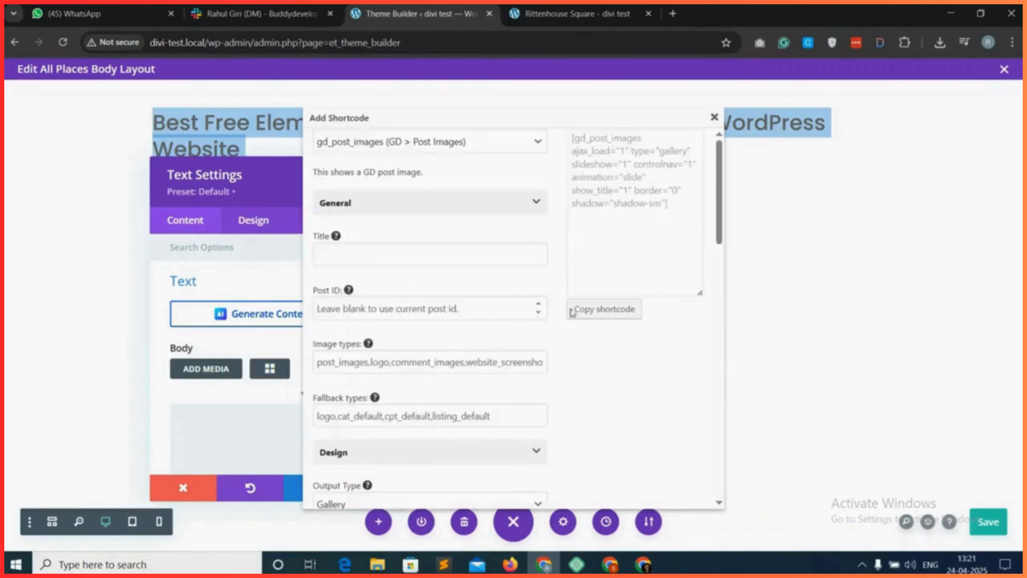
pyautogui.click(605, 309)
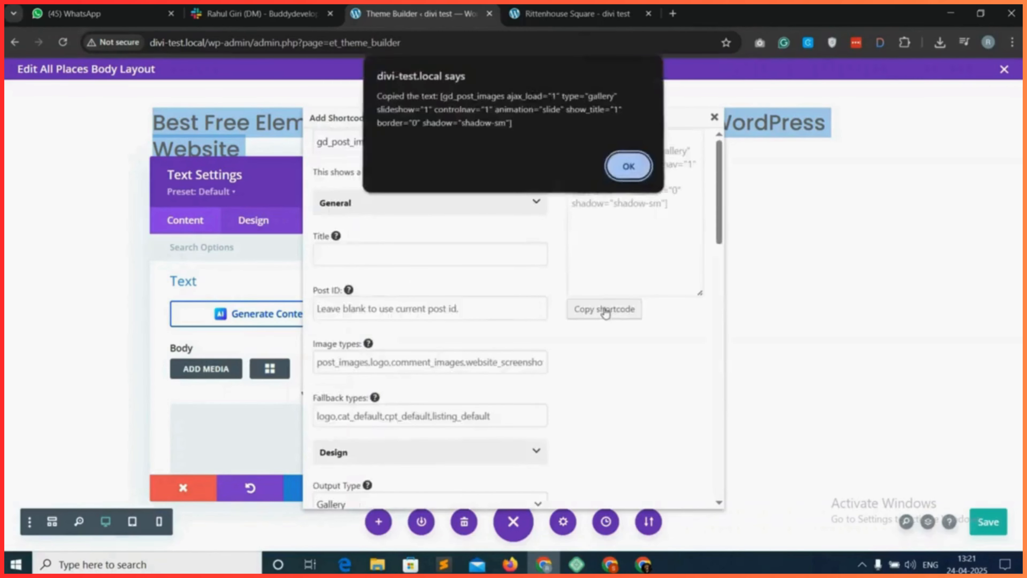
pyautogui.click(633, 173)
pyautogui.click(713, 119)
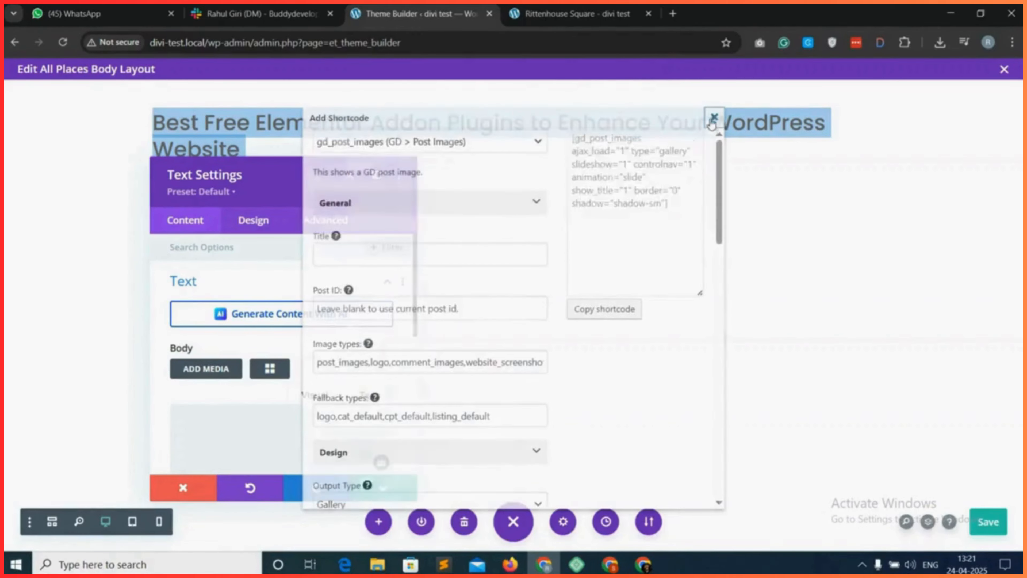
pyautogui.rightClick(254, 416)
pyautogui.click(308, 238)
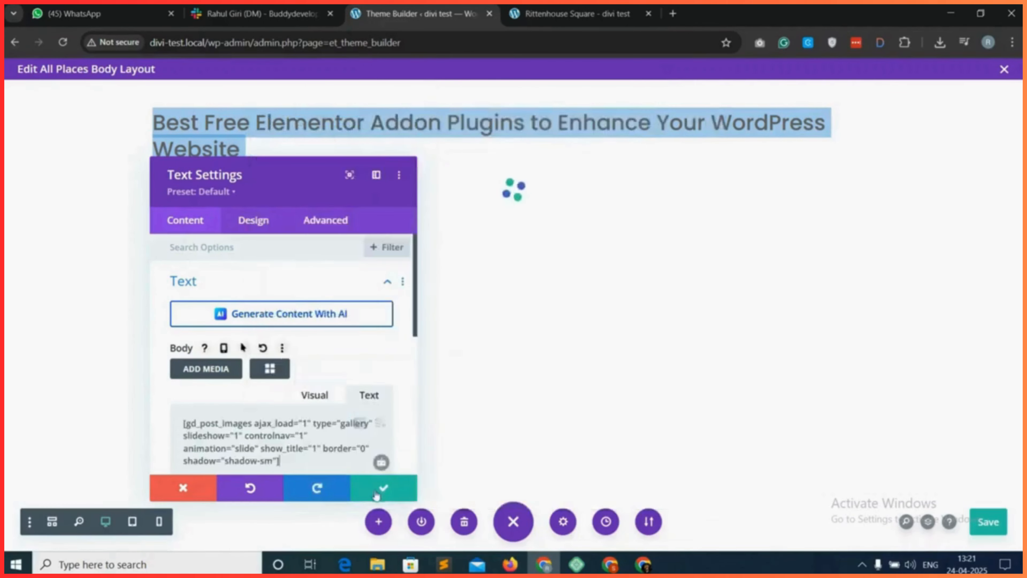
# Save the Text module and the body layout, and review the image gallery on the reloaded Rittenhouse Square page.
pyautogui.click(383, 487)
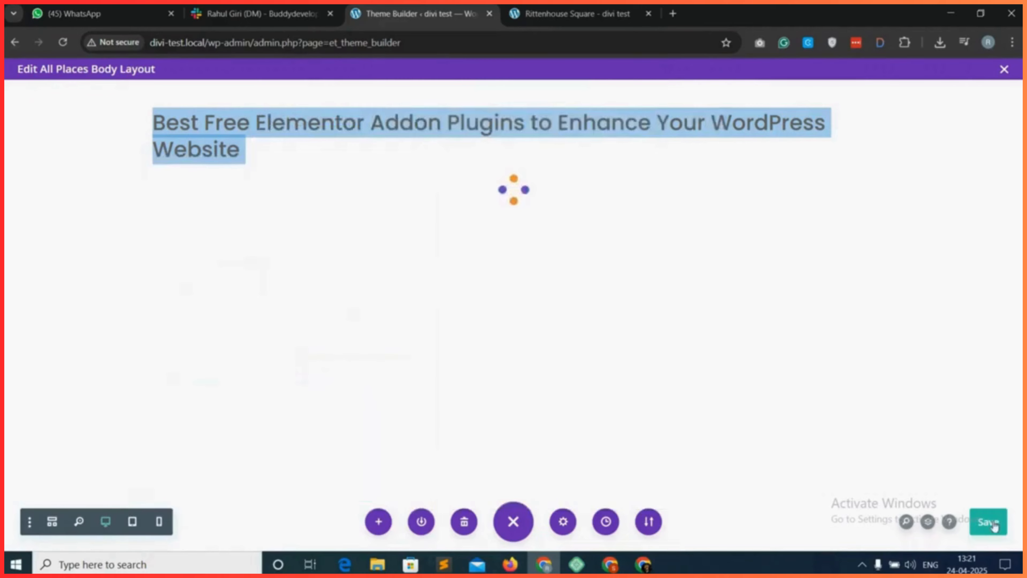
pyautogui.click(993, 525)
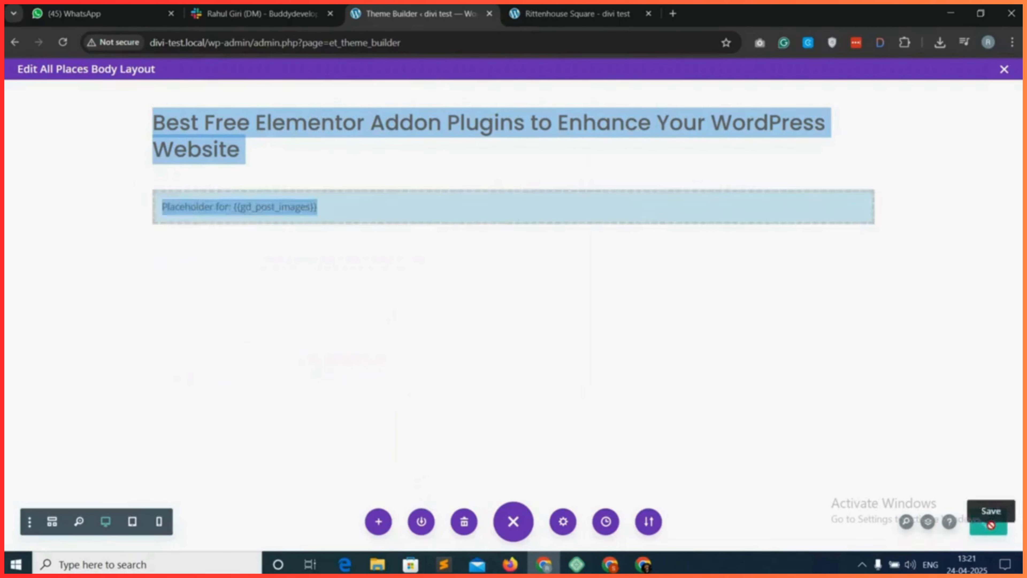
pyautogui.click(584, 7)
pyautogui.click(62, 42)
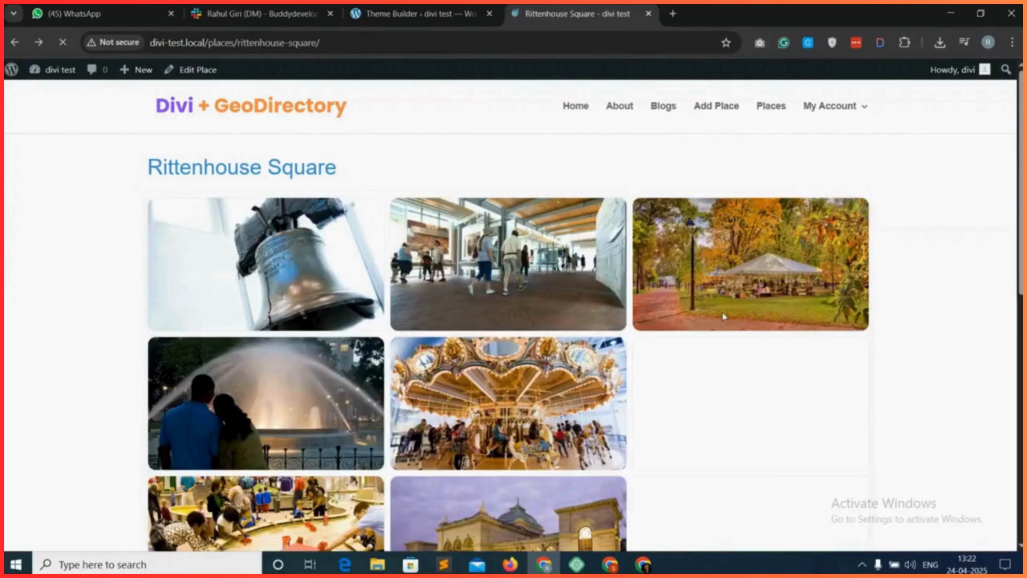
pyautogui.scroll(-4, 715, 337)
pyautogui.scroll(-4, 716, 338)
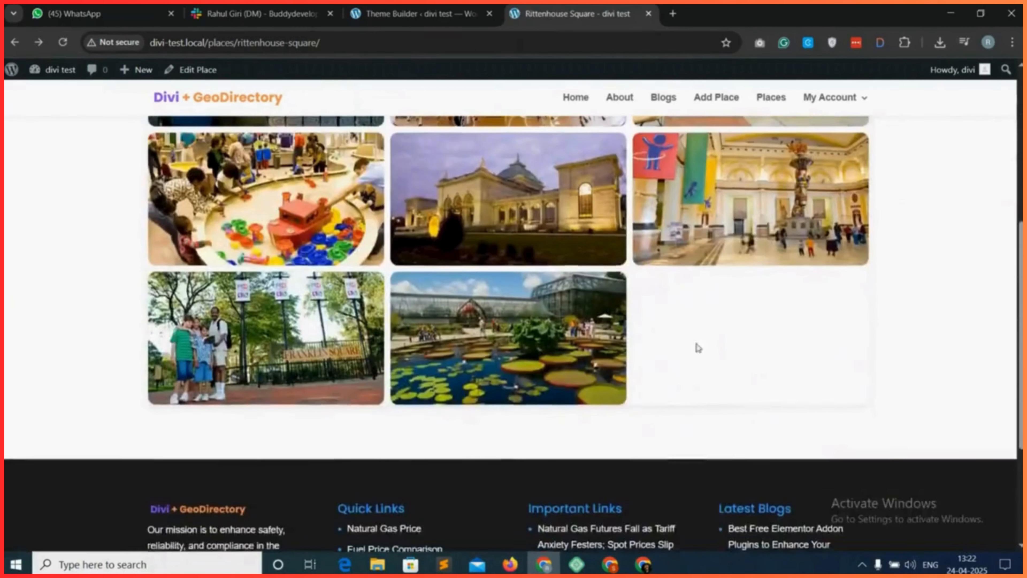
pyautogui.scroll(8, 716, 338)
pyautogui.scroll(-5, 476, 351)
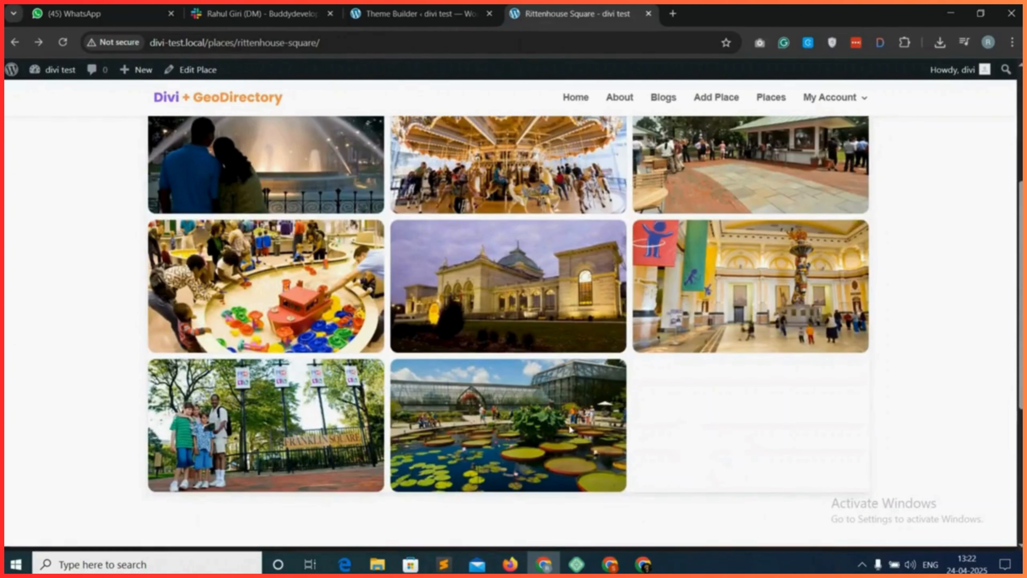
pyautogui.scroll(6, 666, 471)
# In the Theme Builder, set the gd_post_images shortcode's shadow attribute to none and save the module and layout.
pyautogui.hotkey('ctrl', 'pageup')
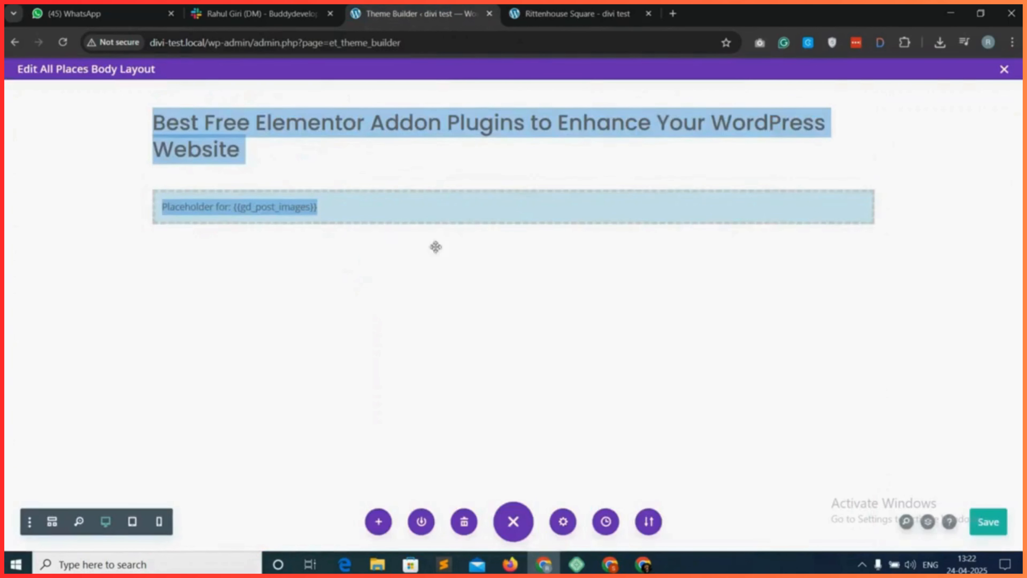
pyautogui.moveTo(337, 215)
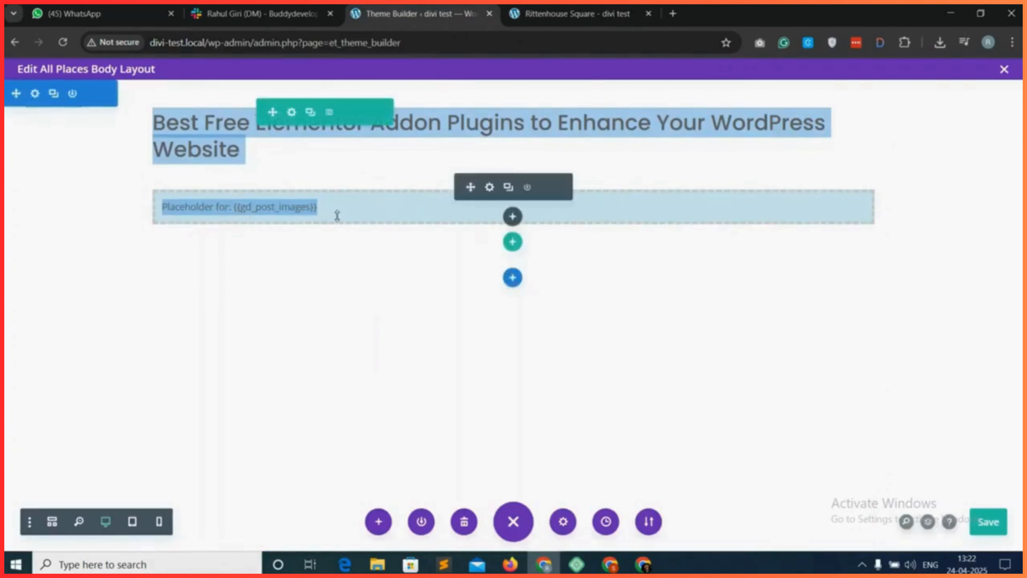
pyautogui.click(490, 187)
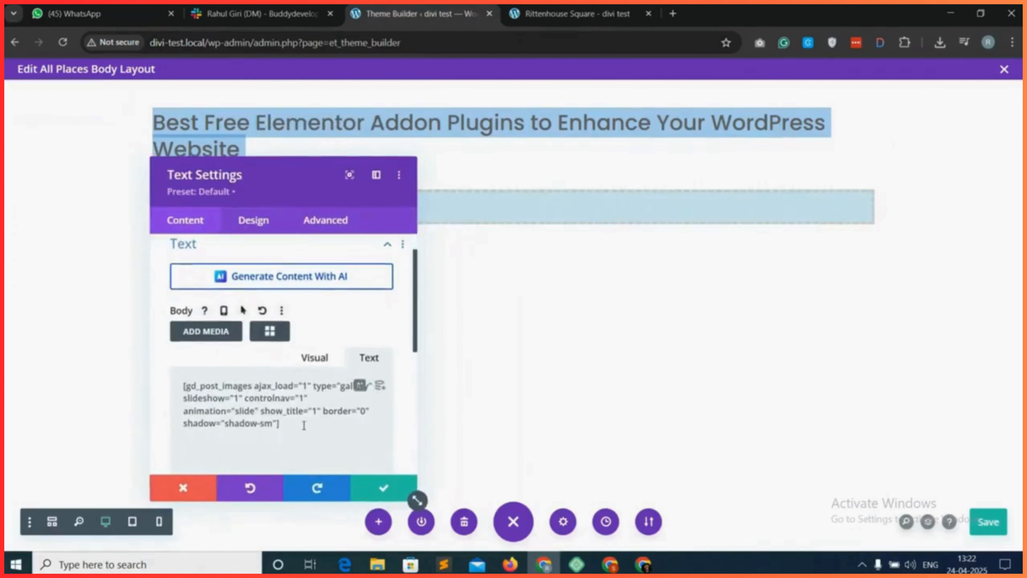
pyautogui.moveTo(255, 422); pyautogui.dragTo(233, 422)
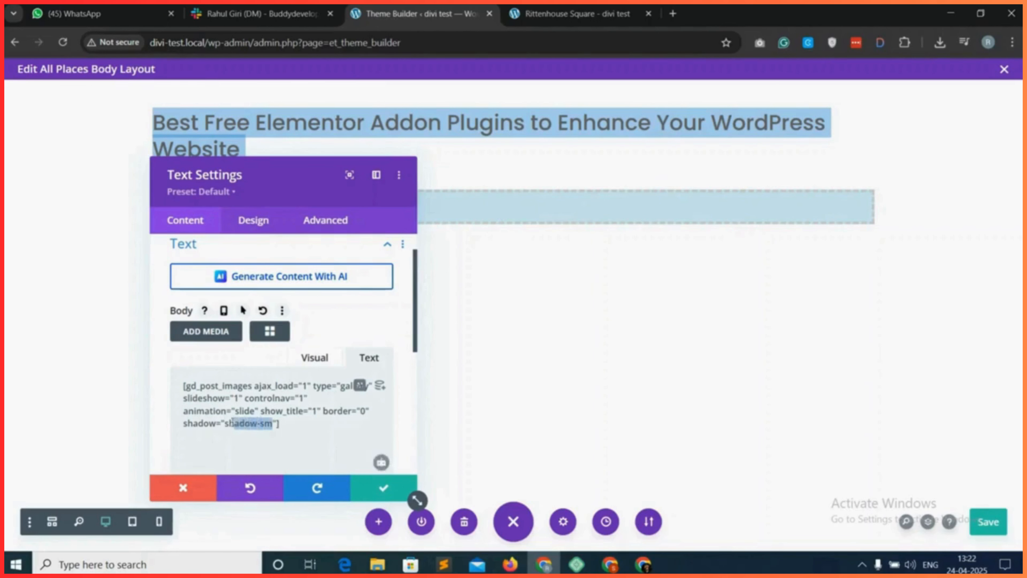
pyautogui.write('none')
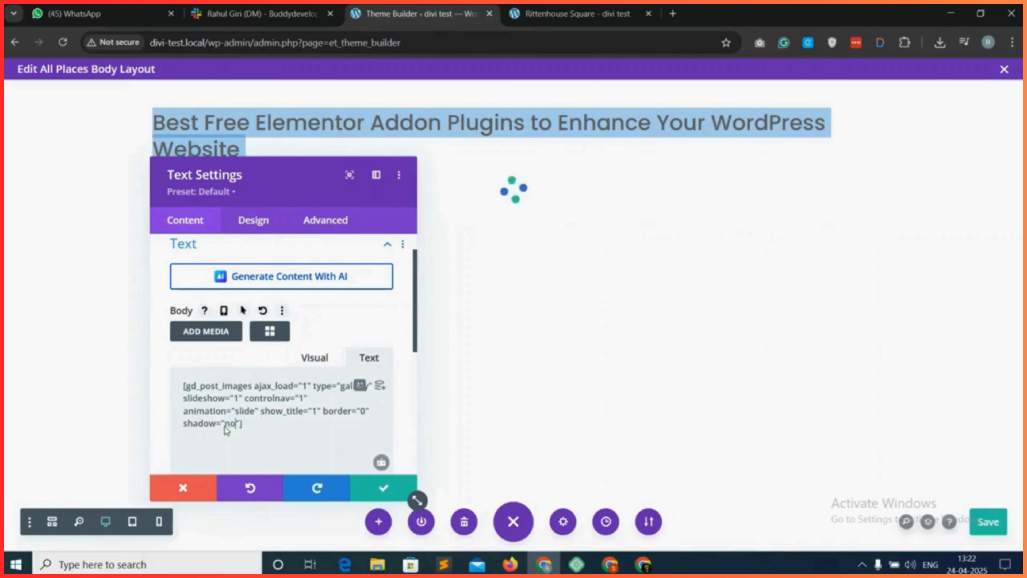
pyautogui.click(384, 489)
pyautogui.click(991, 522)
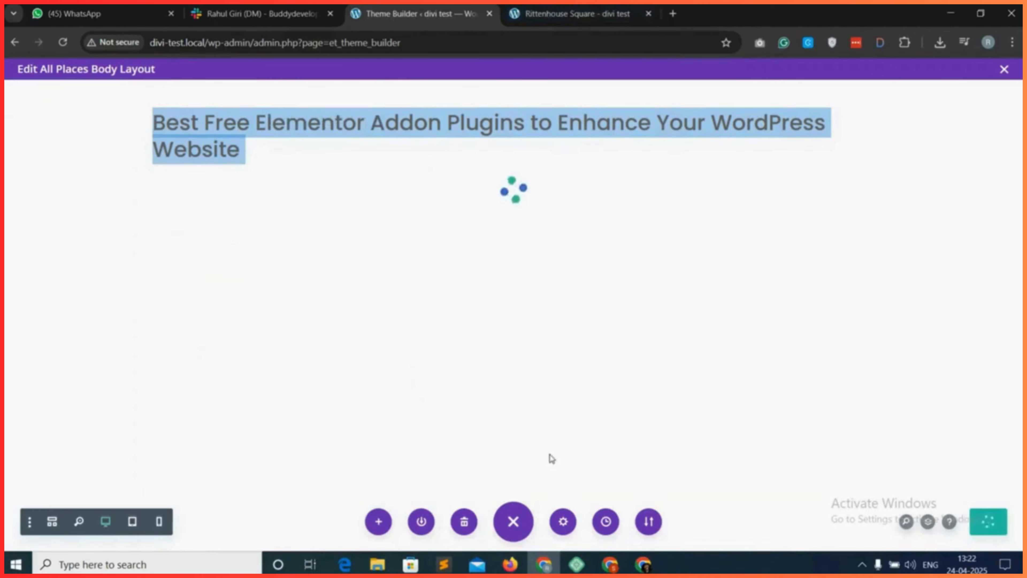
# Reload the Rittenhouse Square page and check how the gallery looks without the shadow.
pyautogui.click(63, 43)
pyautogui.scroll(-6, 665, 384)
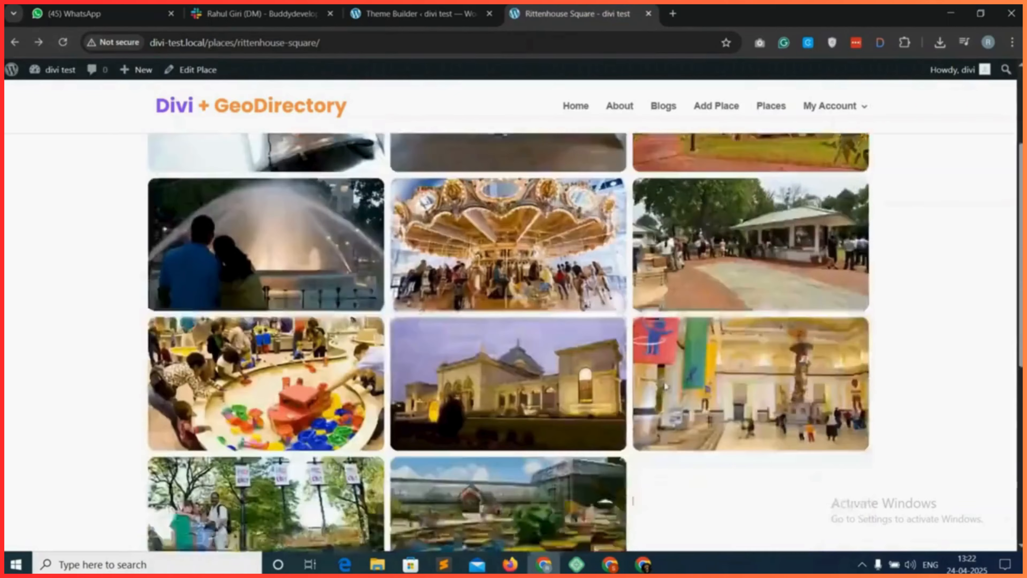
pyautogui.scroll(7, 703, 409)
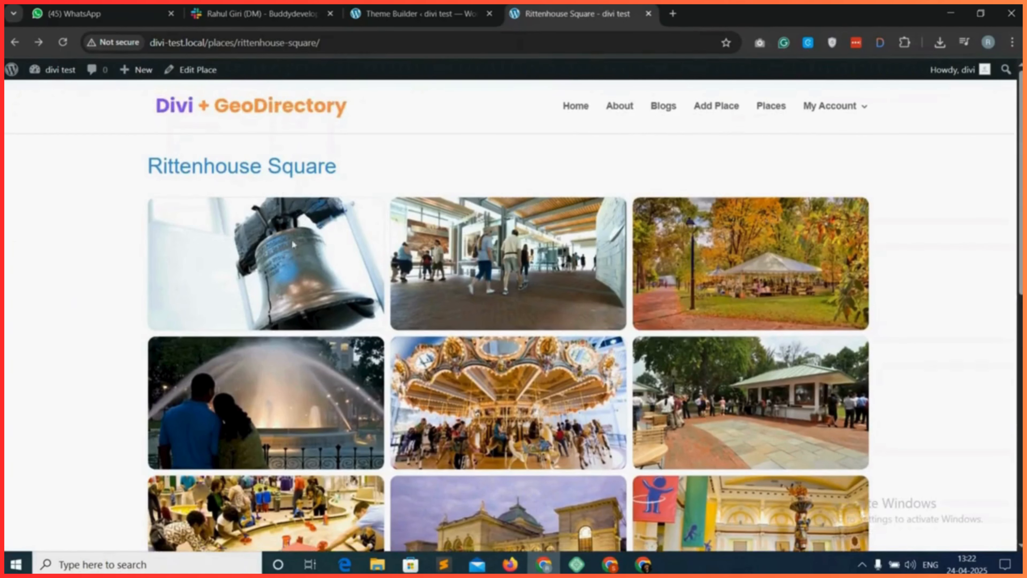
pyautogui.scroll(-8, 447, 367)
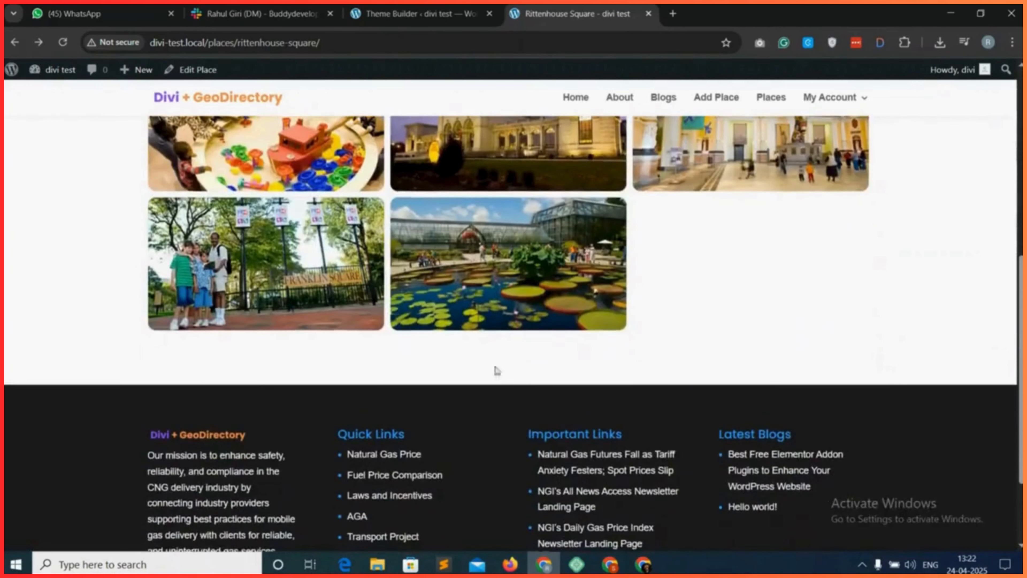
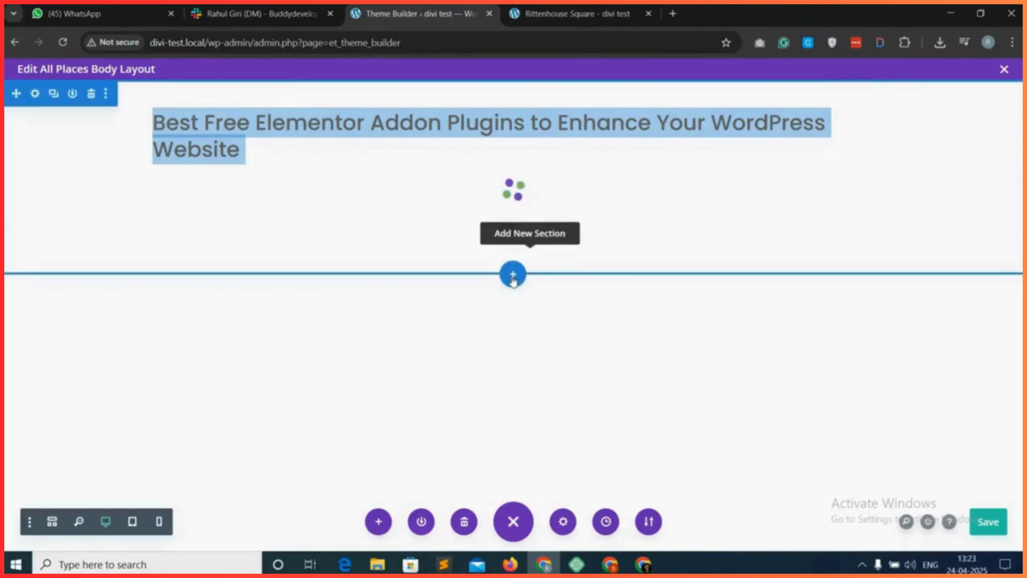
# Add a regular section below the title with a two-column row split two-thirds and one-third.
pyautogui.click(512, 276)
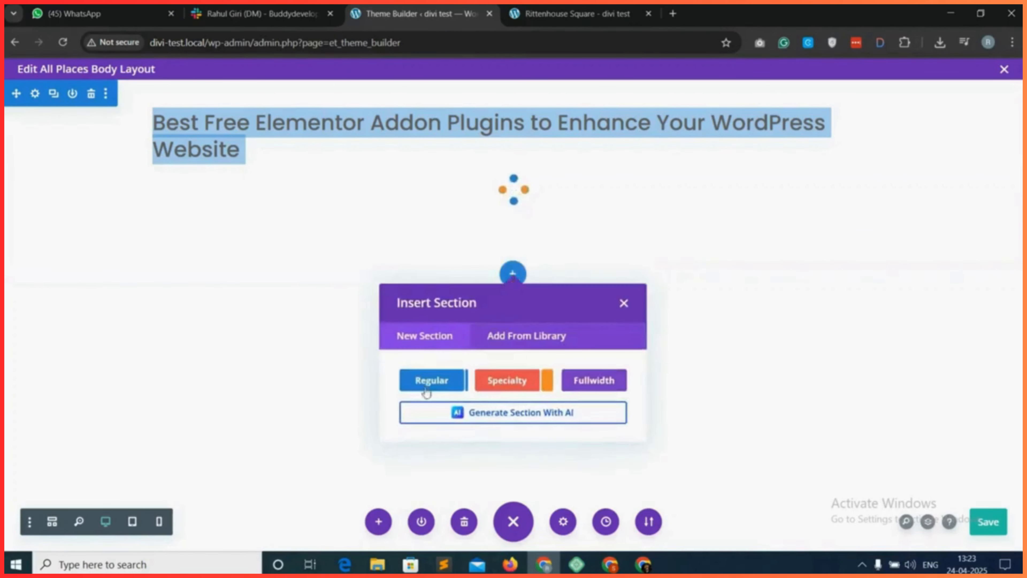
pyautogui.click(433, 383)
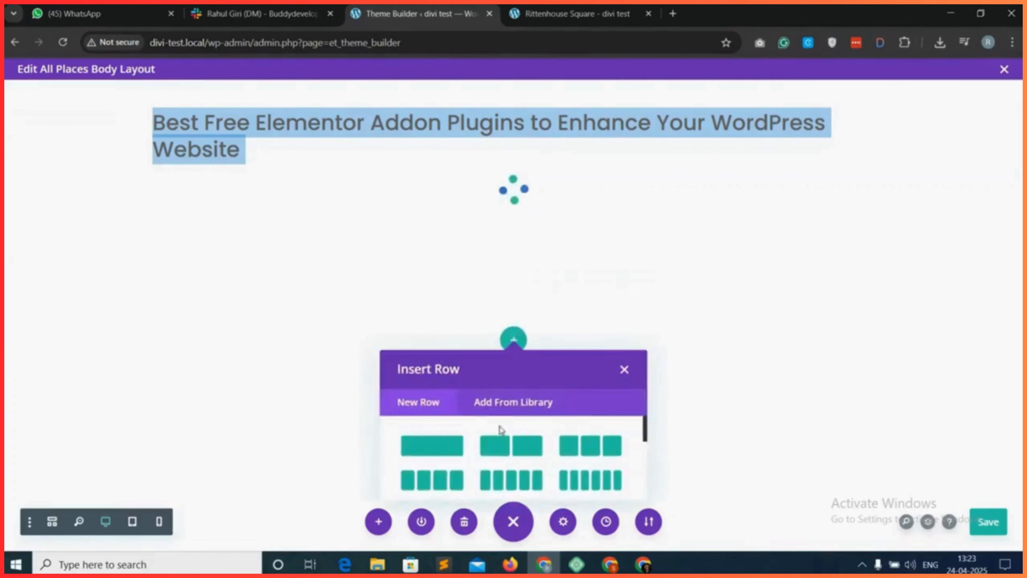
pyautogui.click(432, 477)
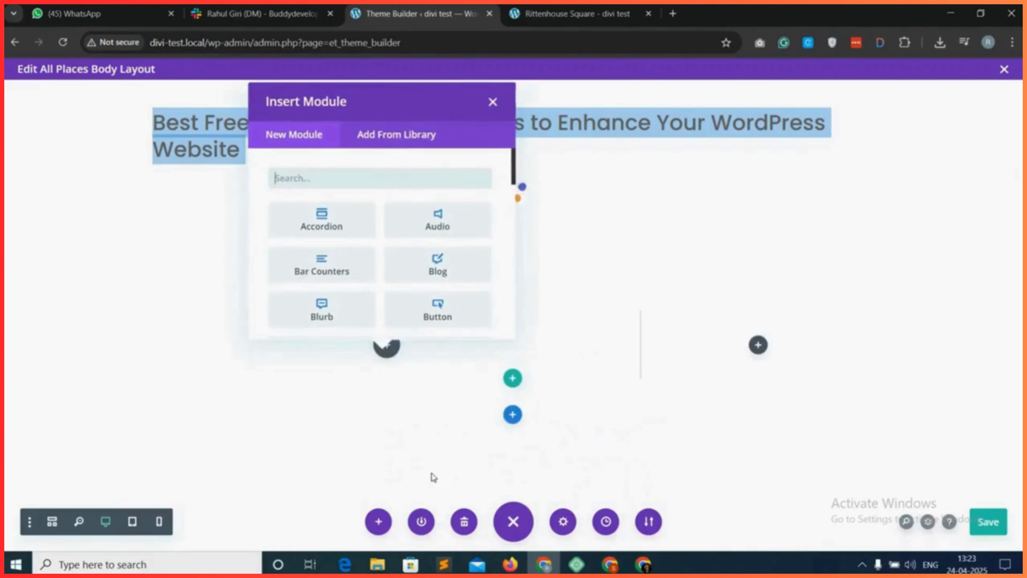
# Insert a Text module in the wide column and clear its placeholder body text.
pyautogui.click(310, 179)
pyautogui.write('text')
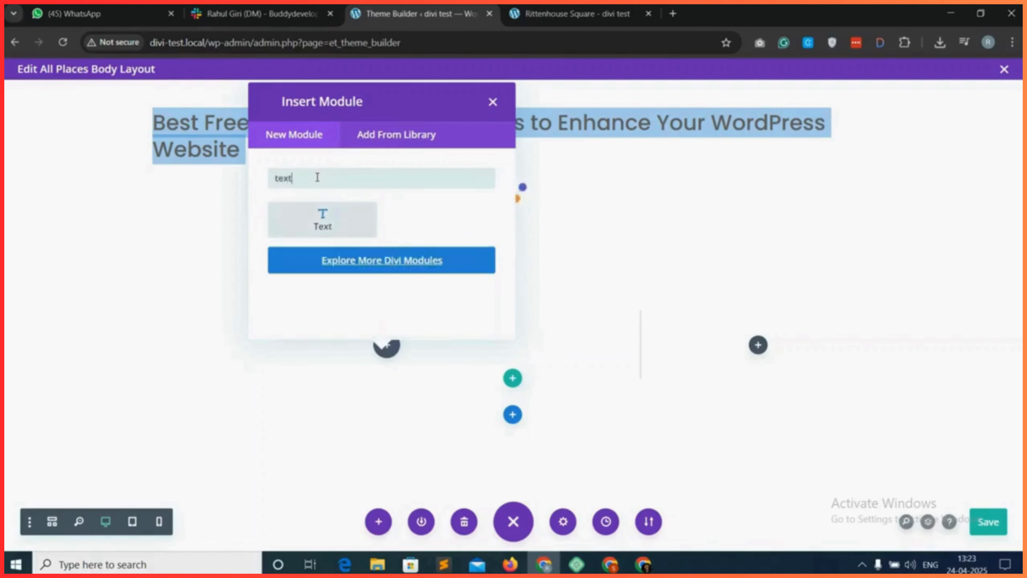
pyautogui.click(322, 218)
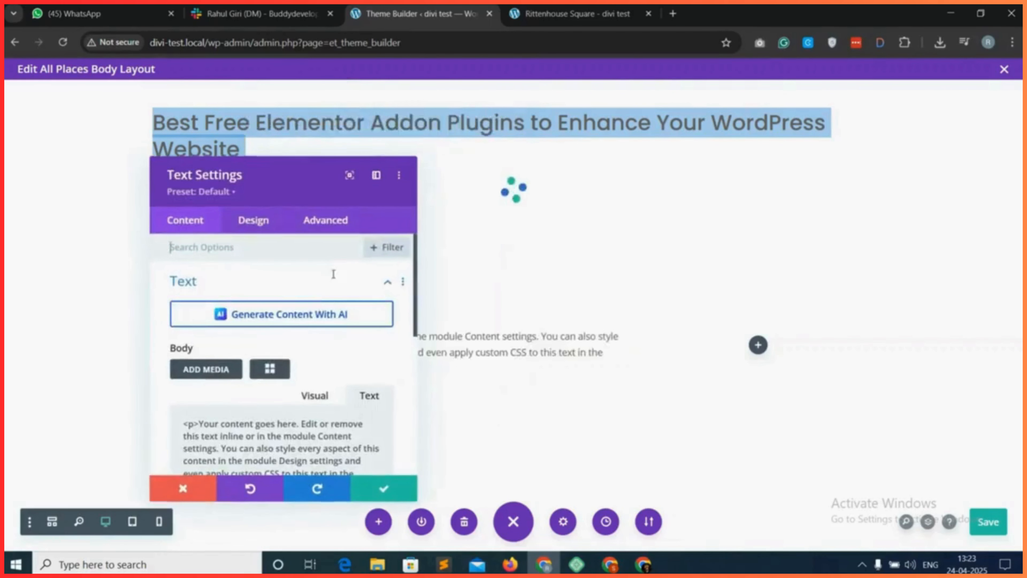
pyautogui.tripleClick(294, 421)
pyautogui.press('BackSpace')
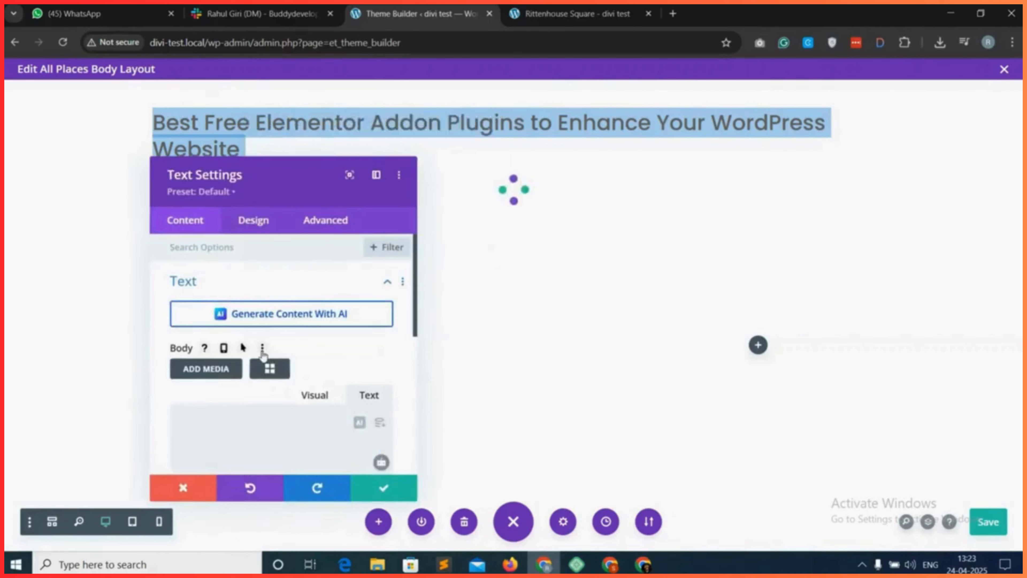
# Choose the gd_single_tabs (GD > Single Tabs) shortcode for the text module's body.
pyautogui.click(269, 368)
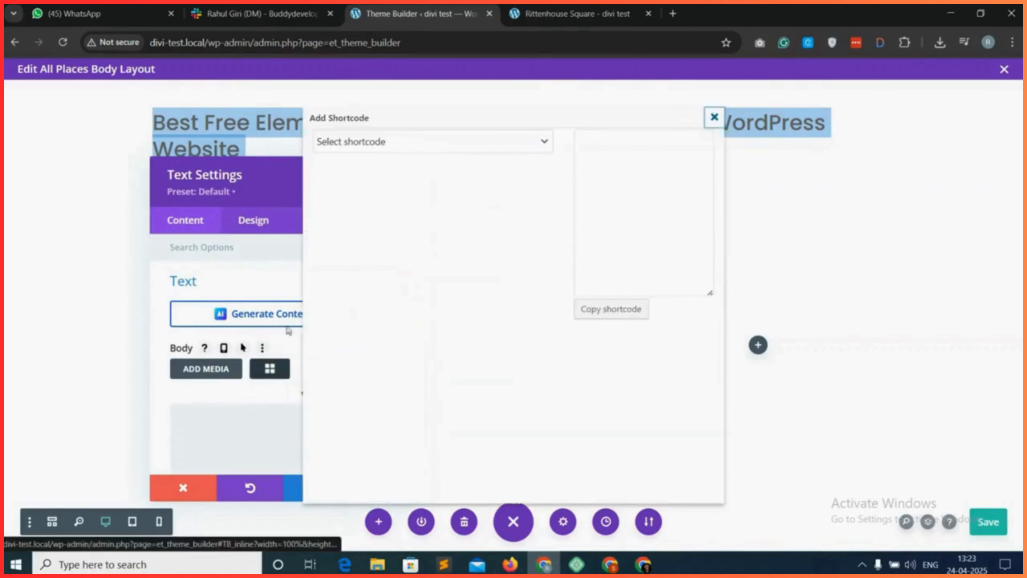
pyautogui.click(414, 141)
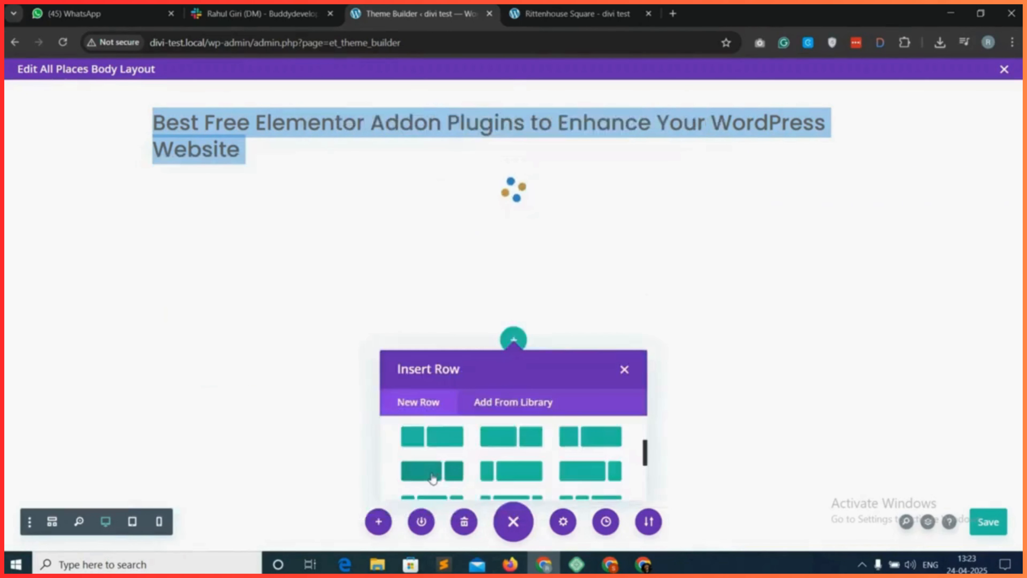
pyautogui.click(436, 470)
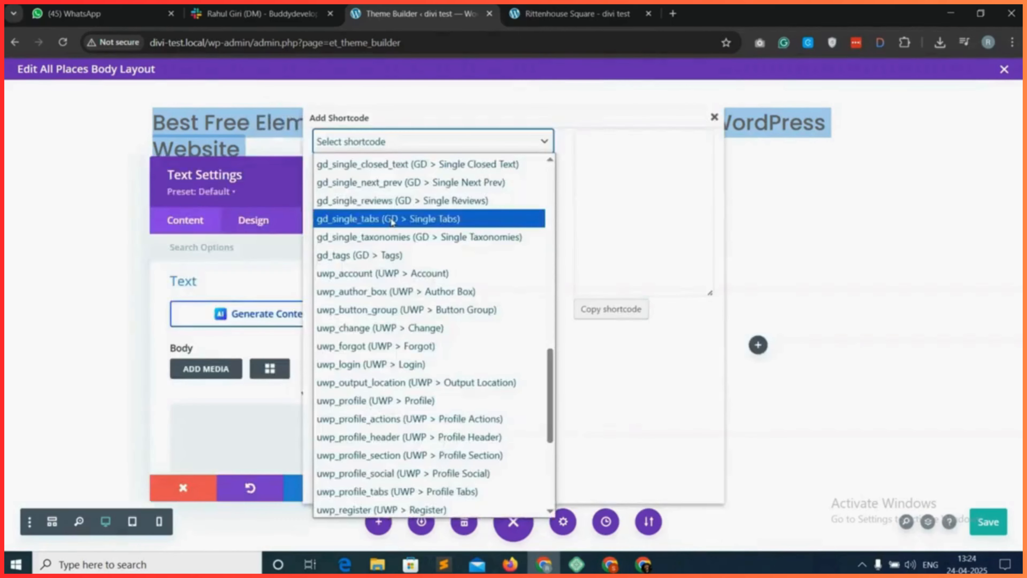
pyautogui.click(391, 219)
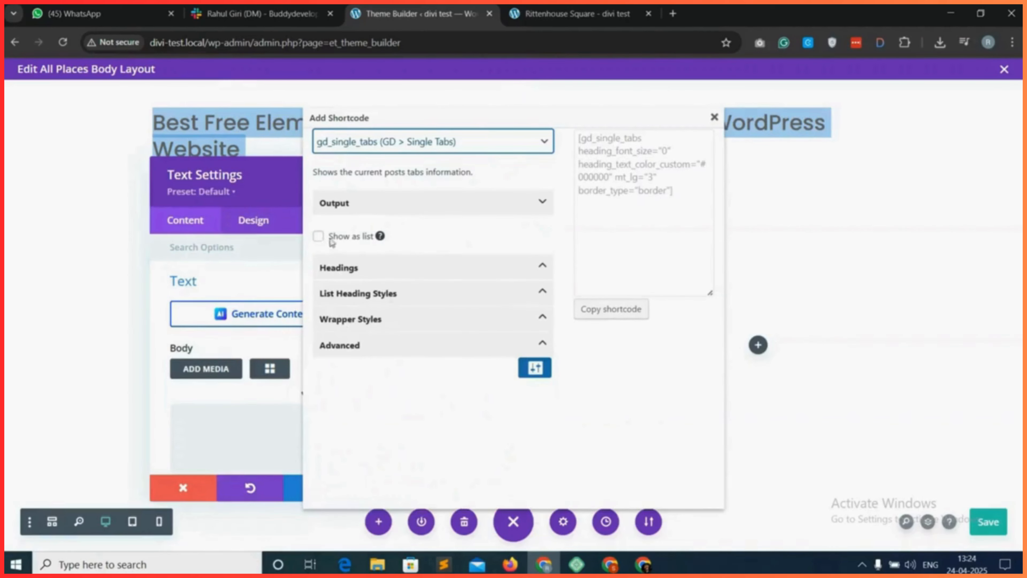
# Reveal the shortcode's advanced options and set its output type to Head only.
pyautogui.click(376, 274)
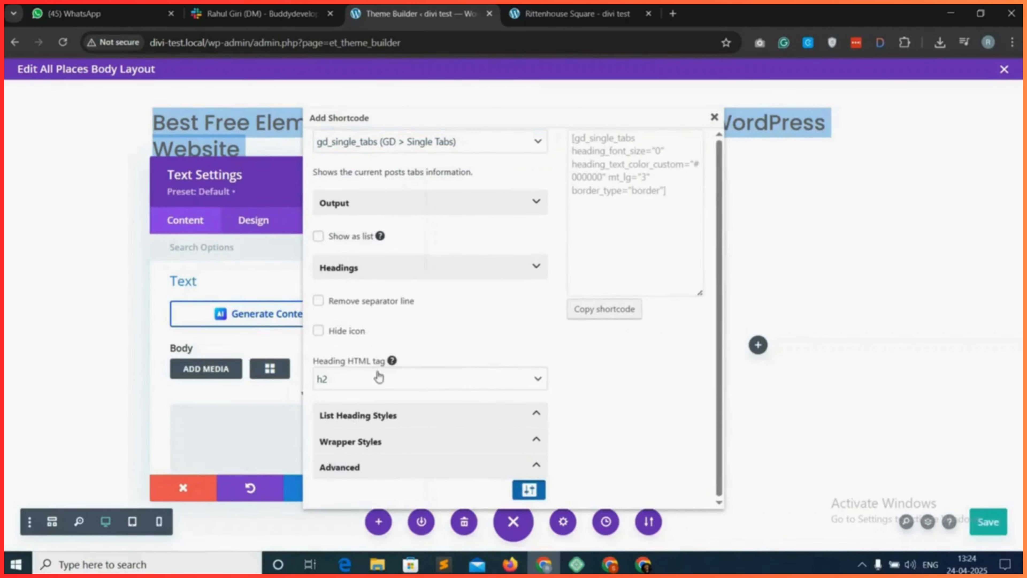
pyautogui.click(394, 414)
pyautogui.scroll(-6, 408, 453)
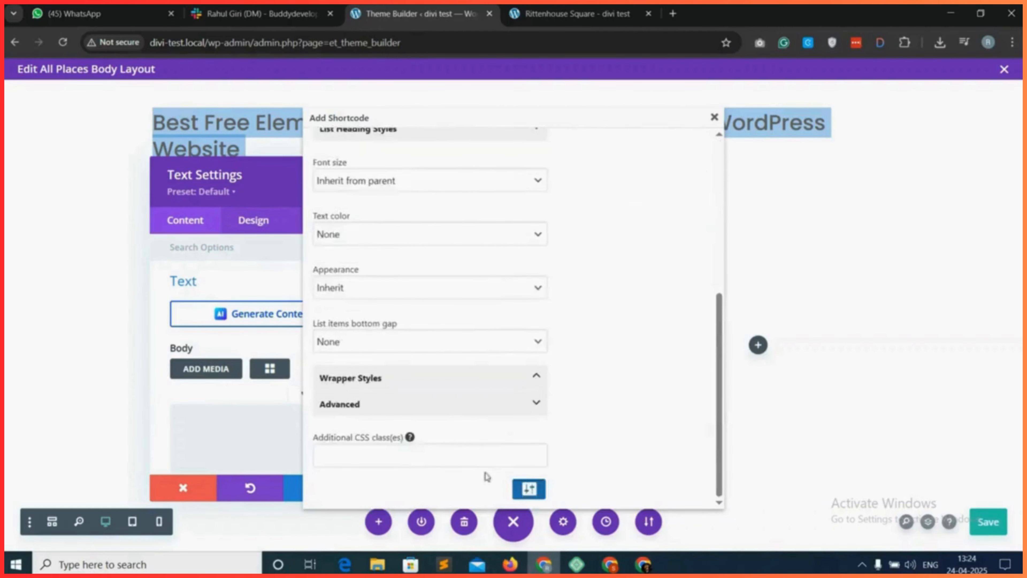
pyautogui.click(535, 488)
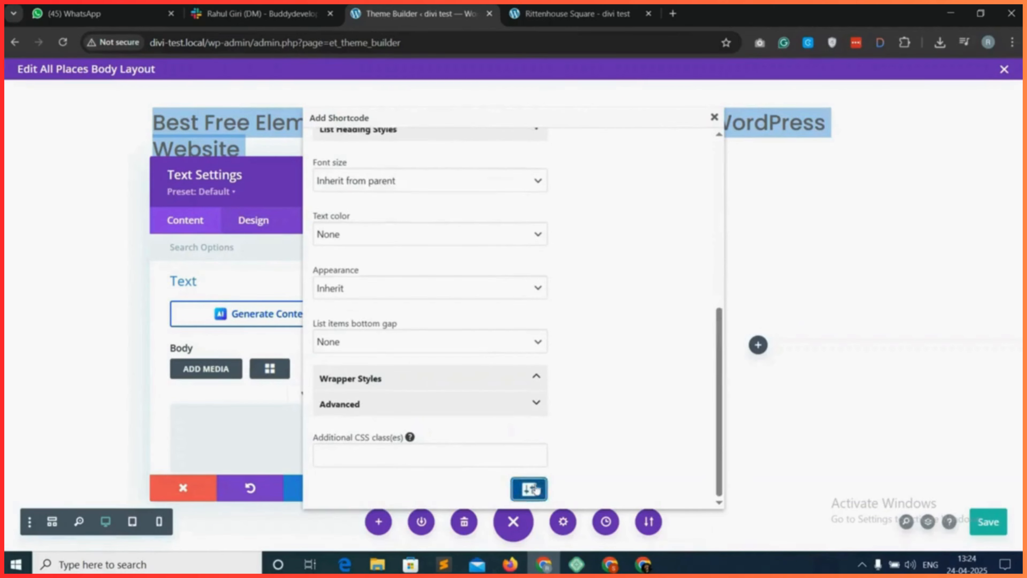
pyautogui.scroll(8, 509, 448)
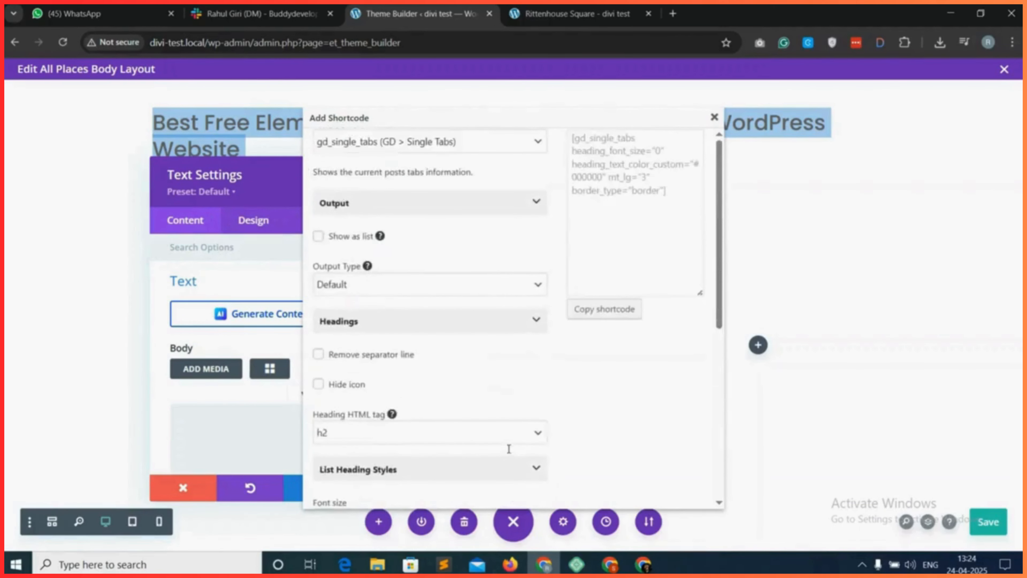
pyautogui.click(396, 283)
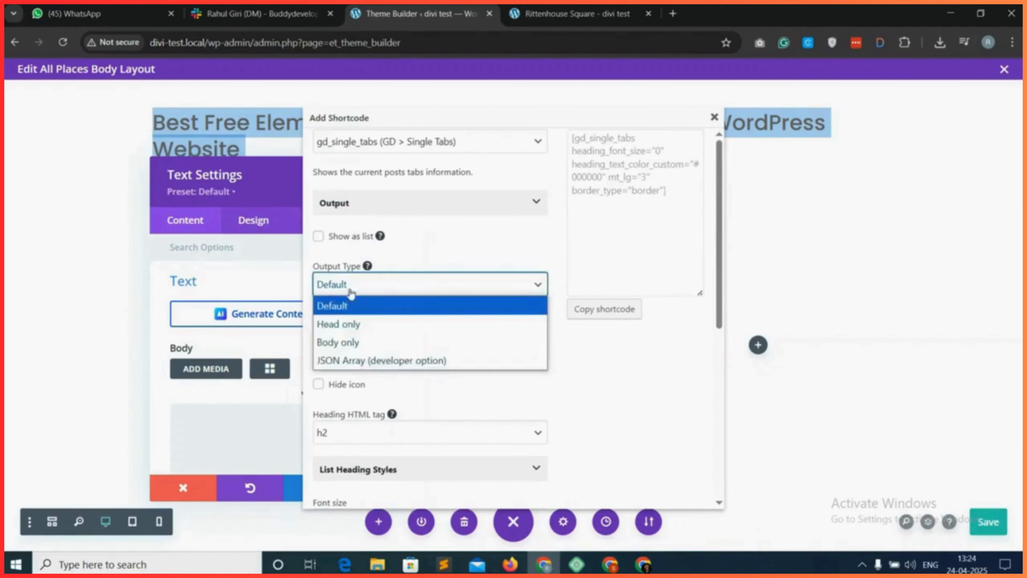
pyautogui.click(357, 324)
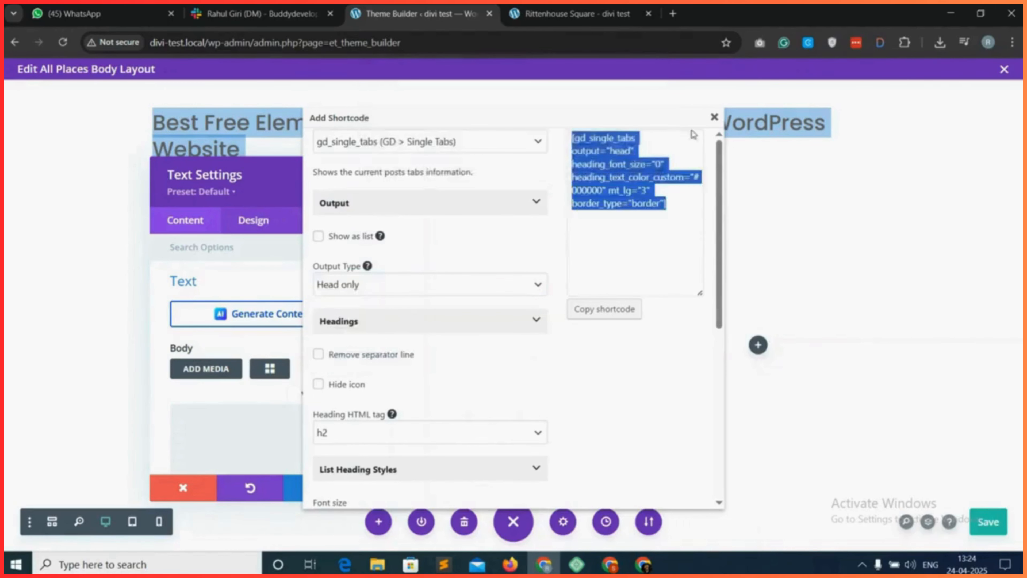
# Paste the head-only tabs shortcode into the text module's body, accept the settings, and reload the Rittenhouse Square page.
pyautogui.click(714, 116)
pyautogui.rightClick(303, 420)
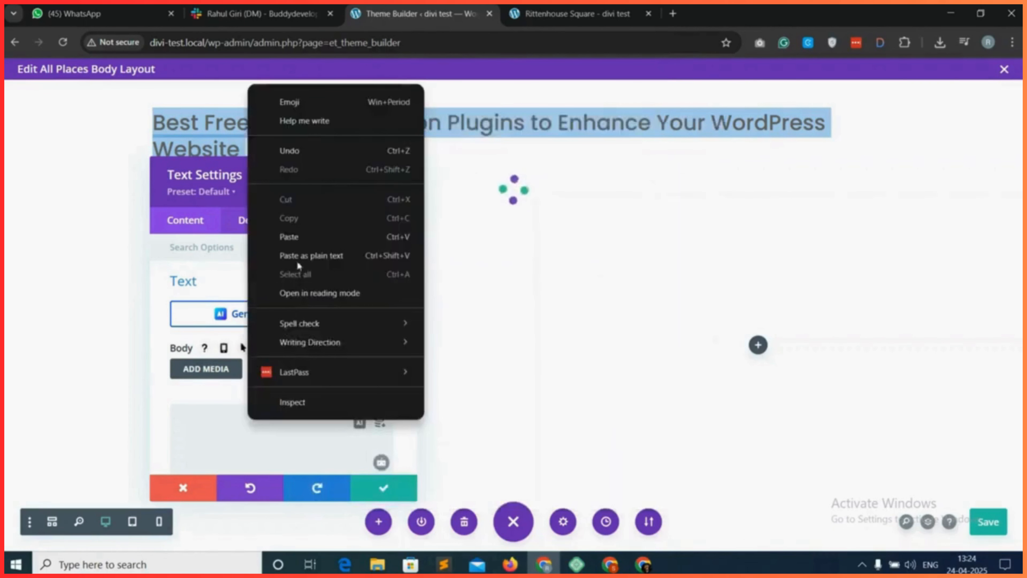
pyautogui.click(344, 216)
pyautogui.click(383, 491)
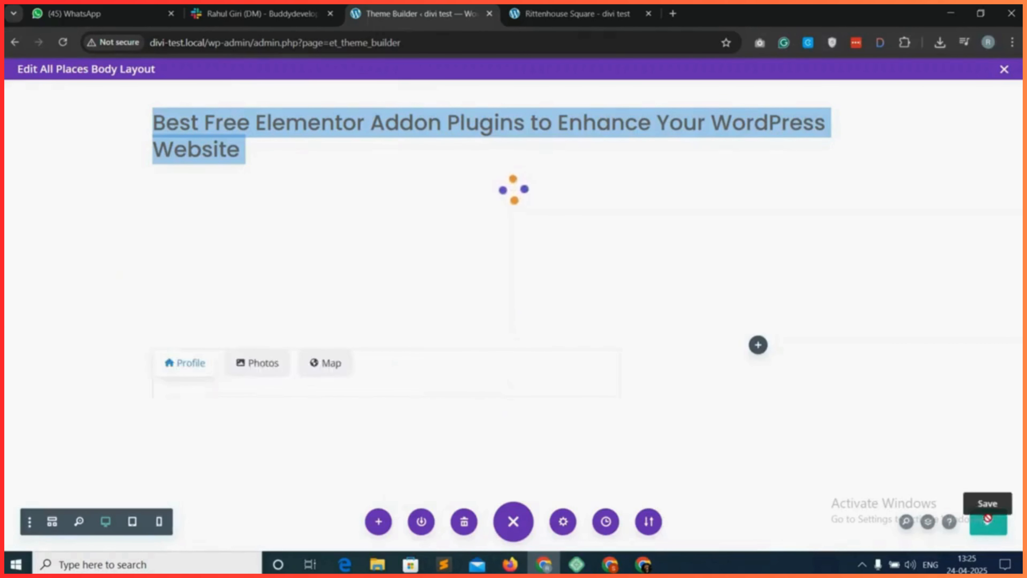
pyautogui.click(578, 13)
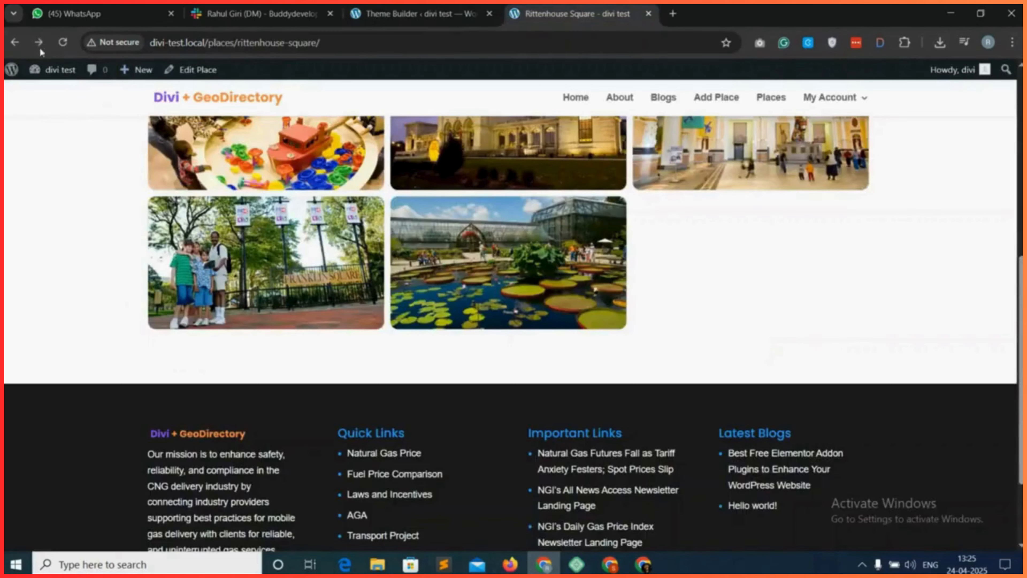
pyautogui.click(63, 42)
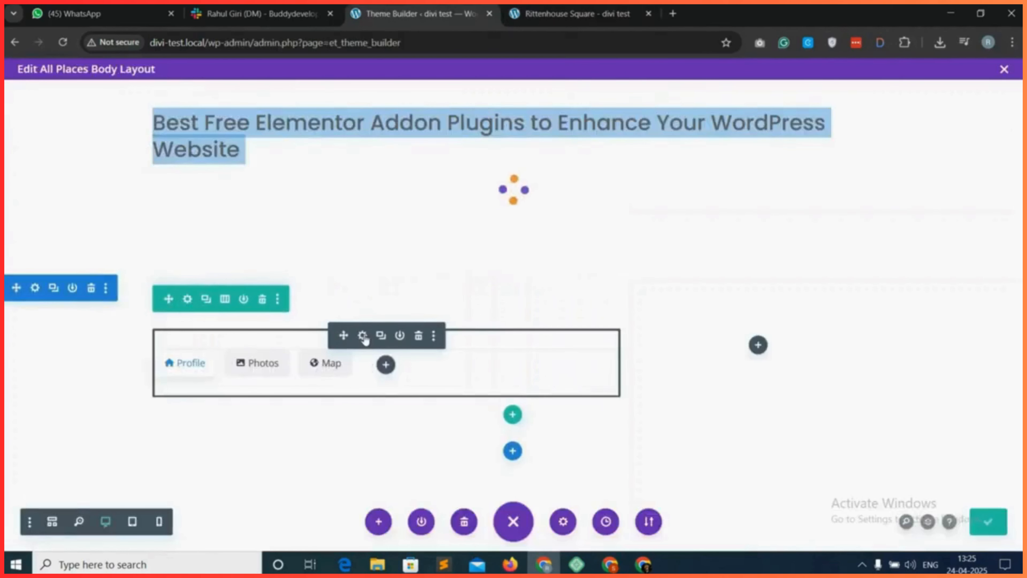
# Change the border_type value in the tabs module's shortcode to "none" and accept the settings.
pyautogui.click(363, 335)
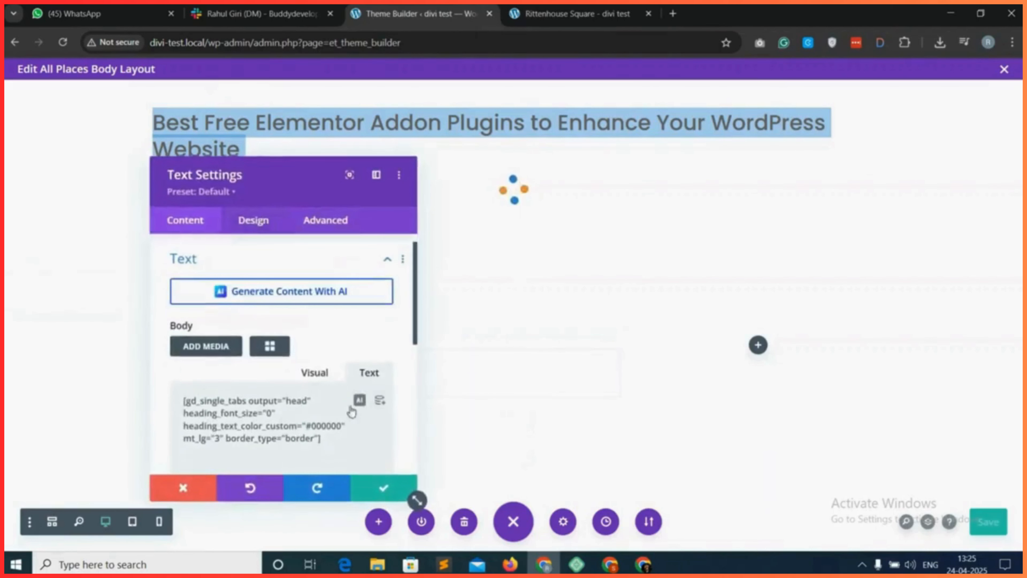
pyautogui.doubleClick(301, 429)
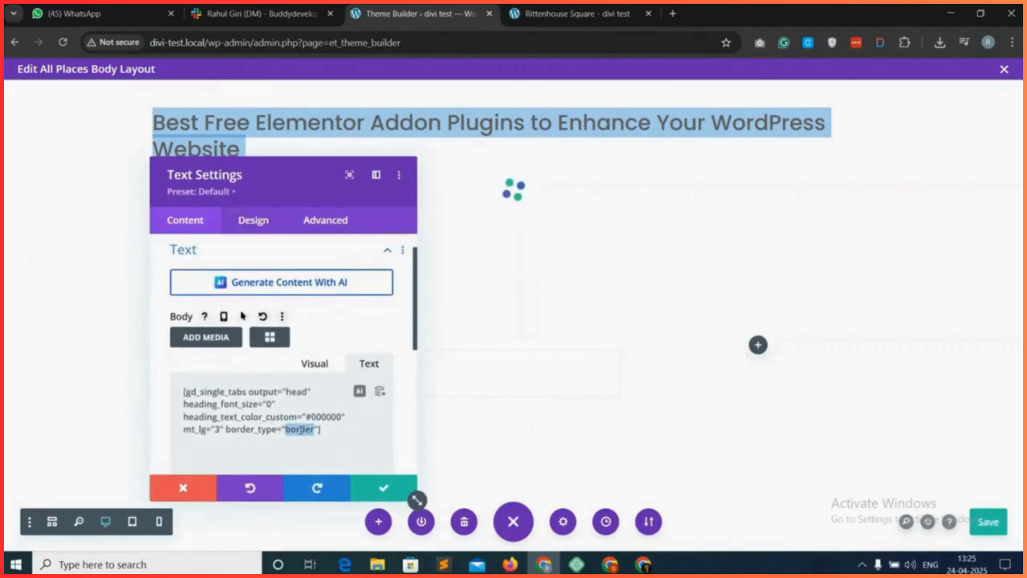
pyautogui.write('non')
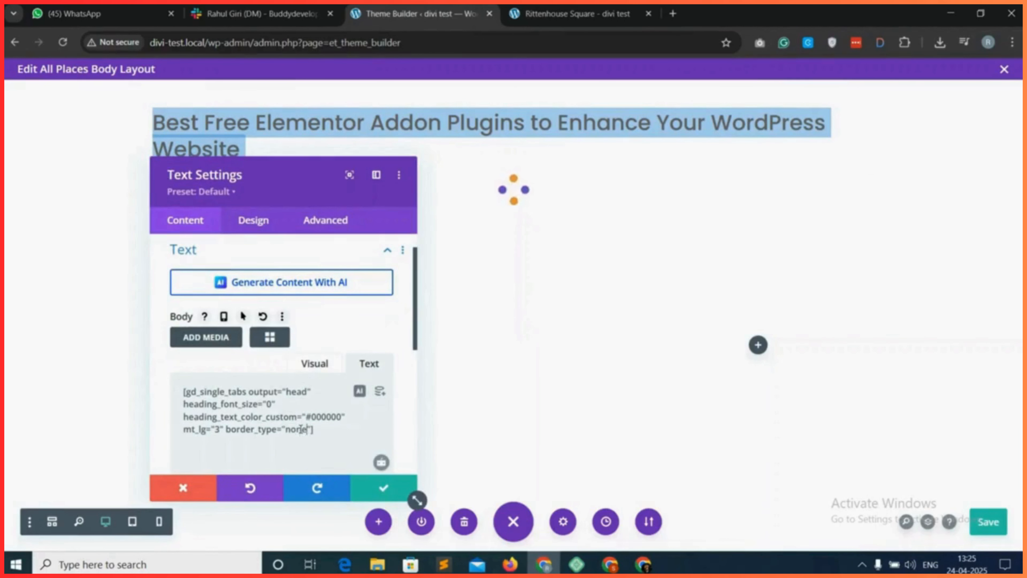
pyautogui.click(396, 485)
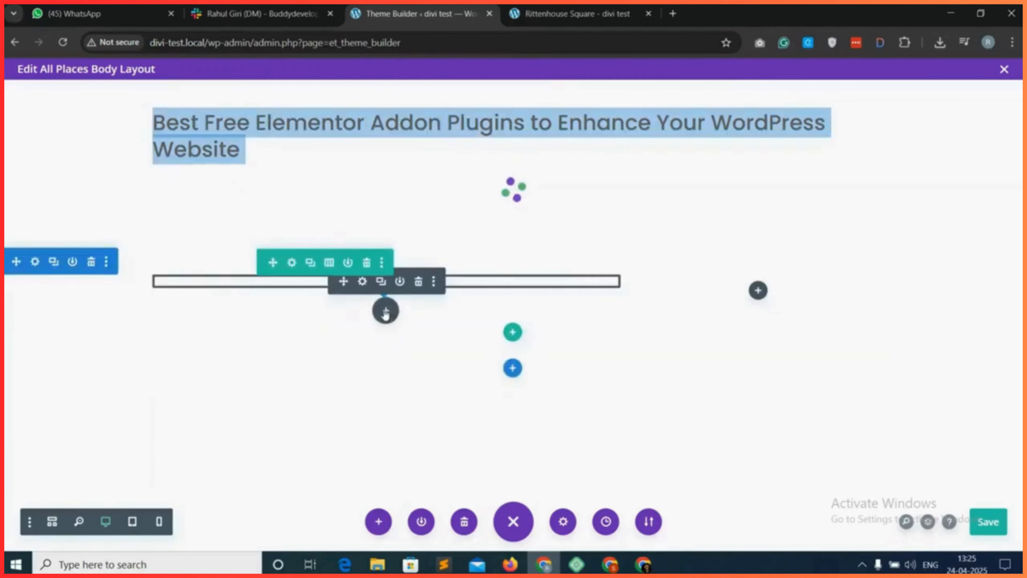
# Add a second Text module below the tabs heading and clear its placeholder body text.
pyautogui.click(386, 312)
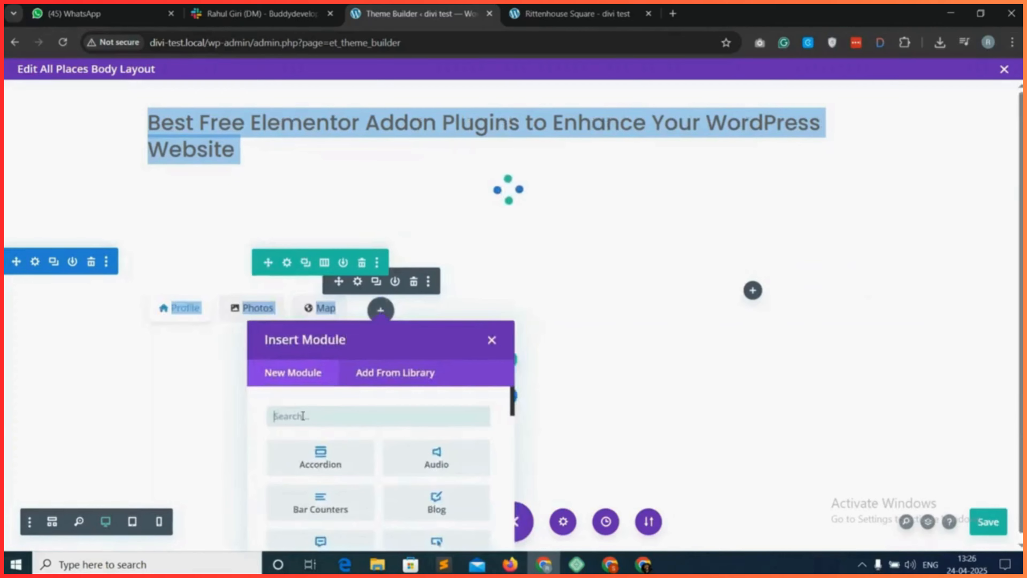
pyautogui.write('text')
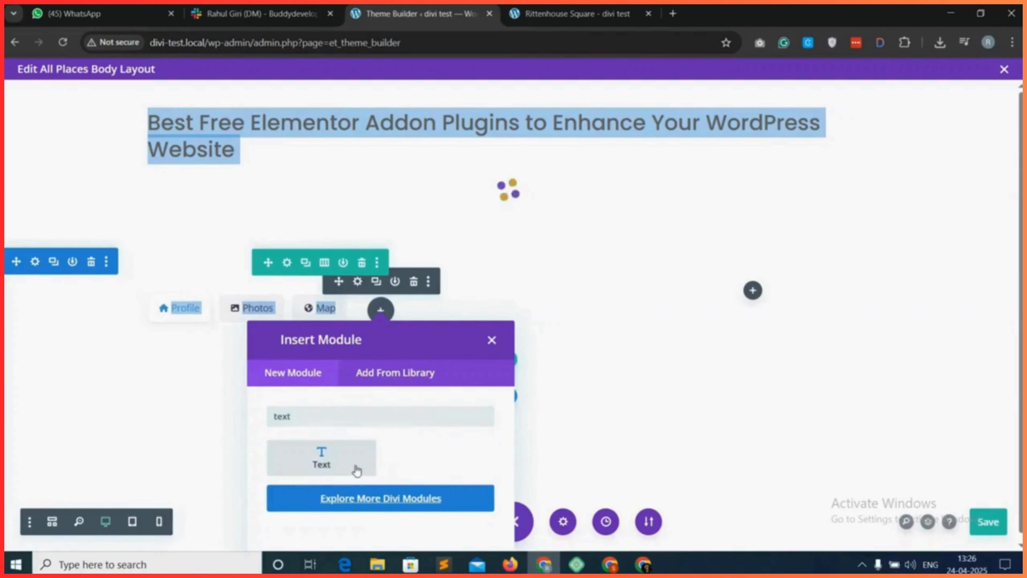
pyautogui.click(356, 470)
pyautogui.tripleClick(270, 450)
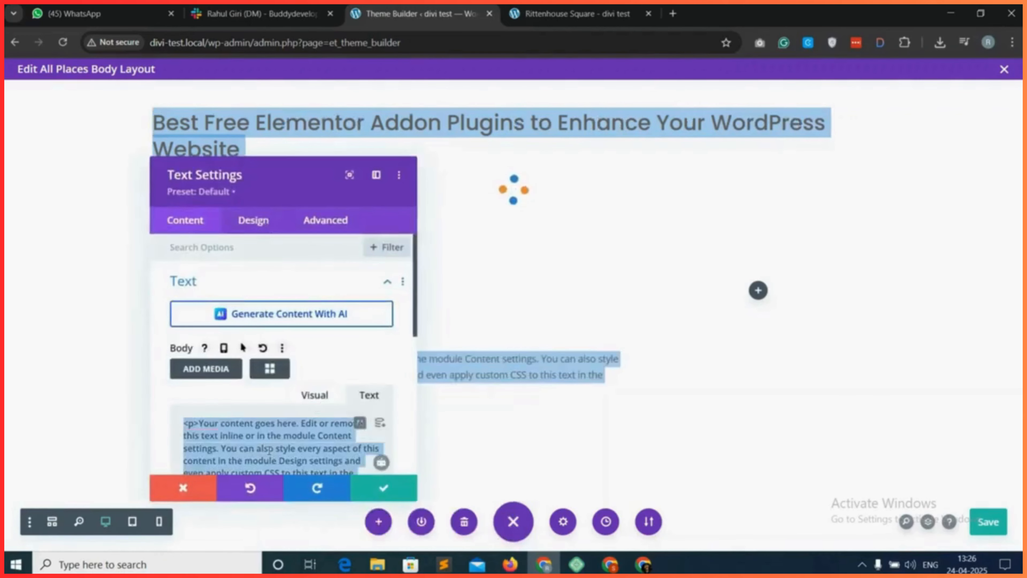
pyautogui.press('BackSpace')
# Choose the gd_single_tabs (GD > Single Tabs) shortcode for the second text module.
pyautogui.click(274, 368)
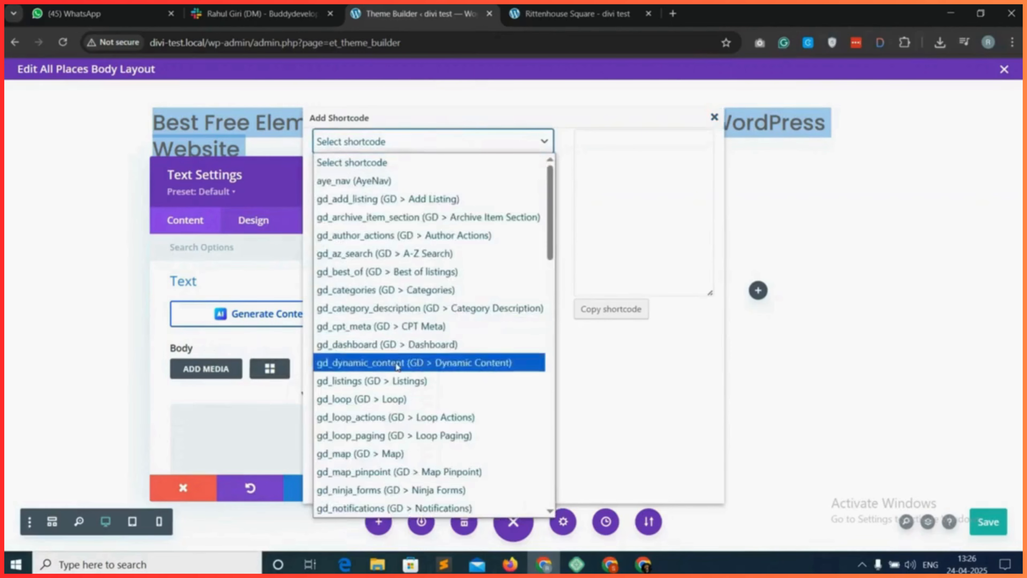
pyautogui.scroll(-10, 397, 366)
pyautogui.click(400, 468)
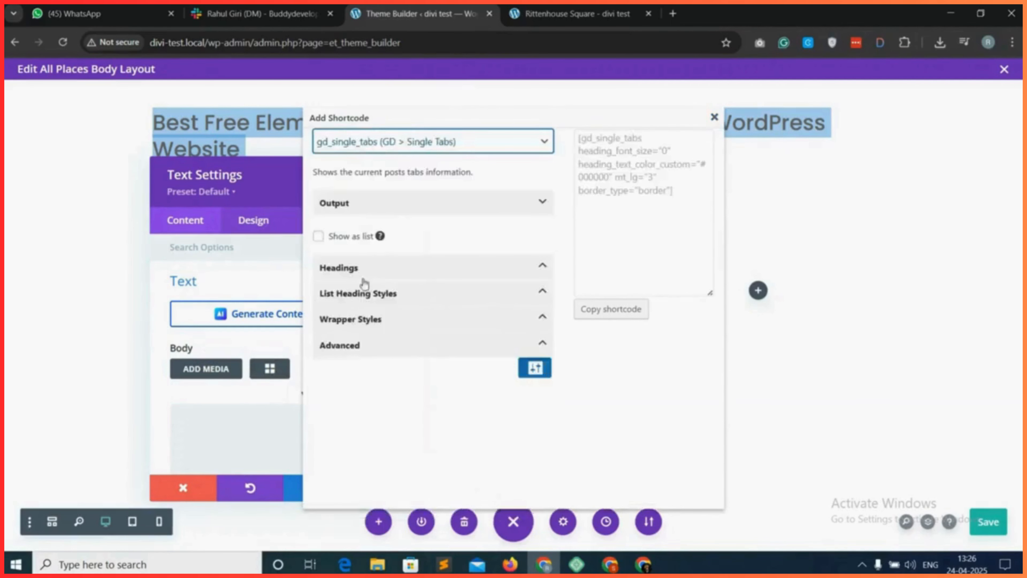
# Enable Show as list for the second tabs shortcode and set its output type to Body only.
pyautogui.click(371, 206)
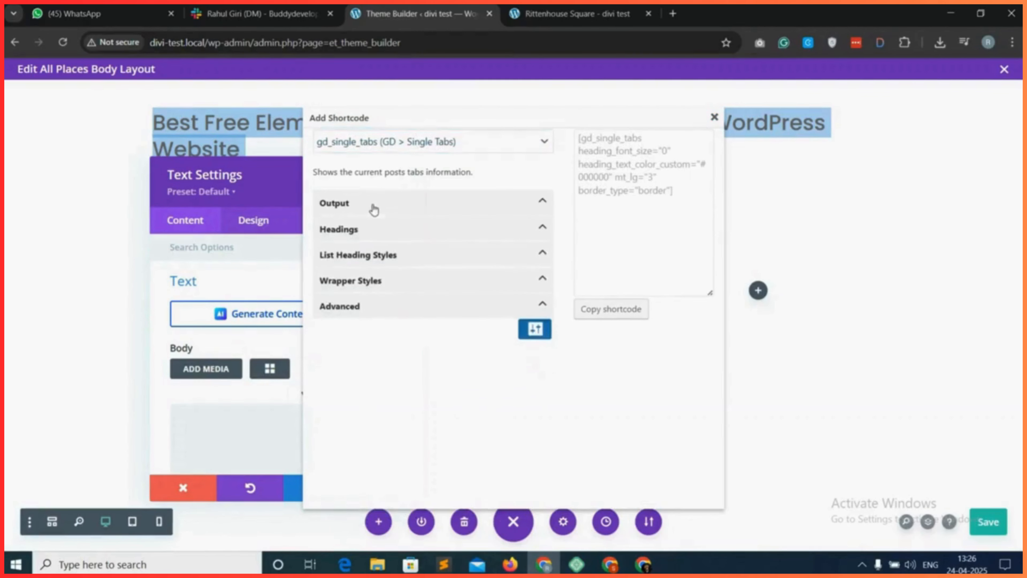
pyautogui.click(371, 206)
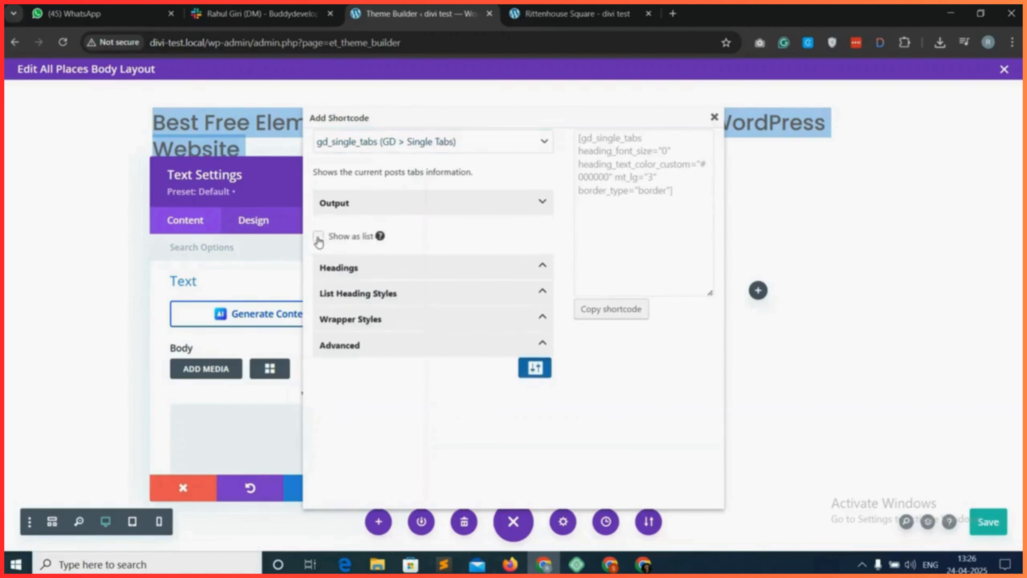
pyautogui.click(319, 238)
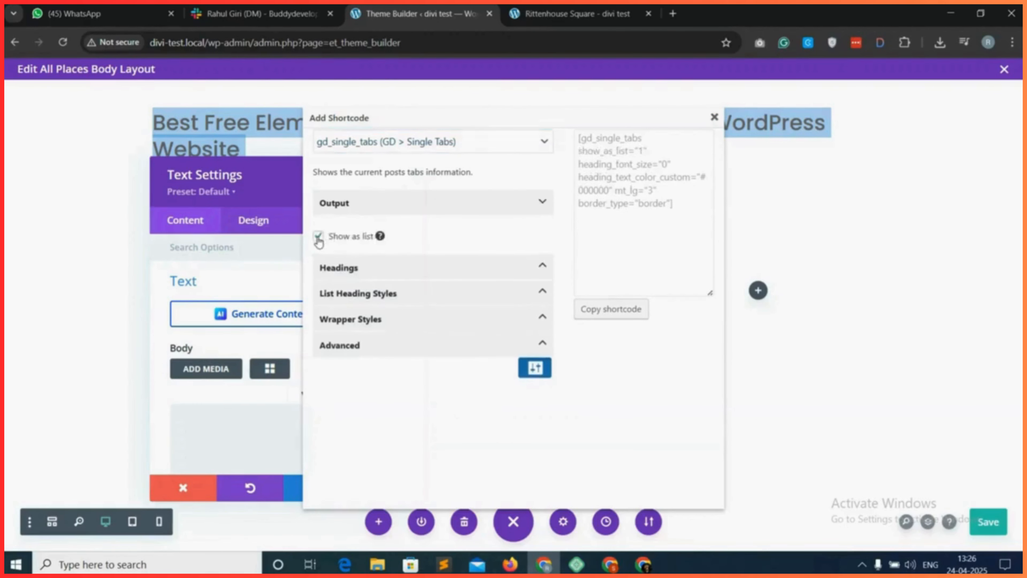
pyautogui.click(535, 368)
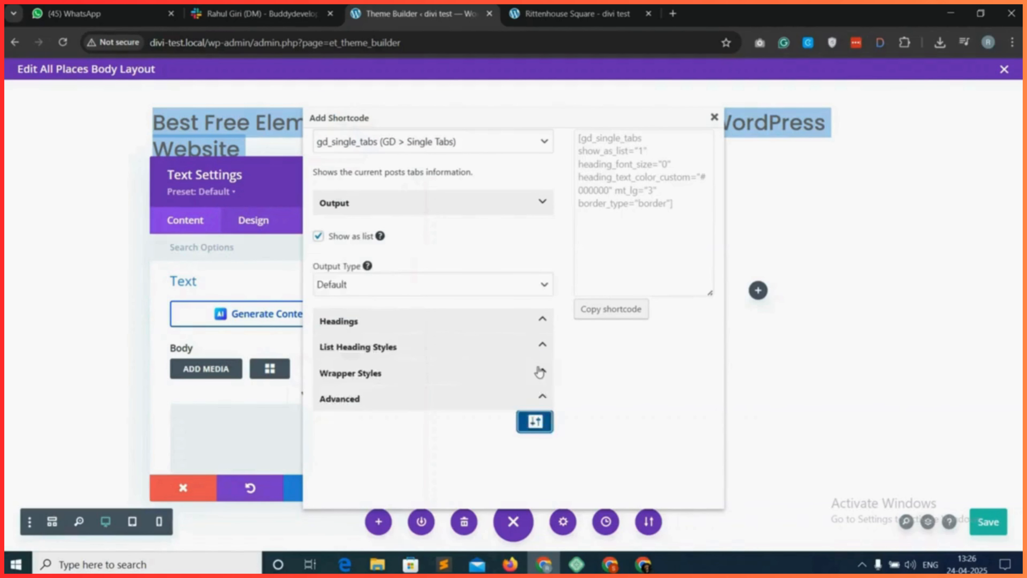
pyautogui.click(411, 285)
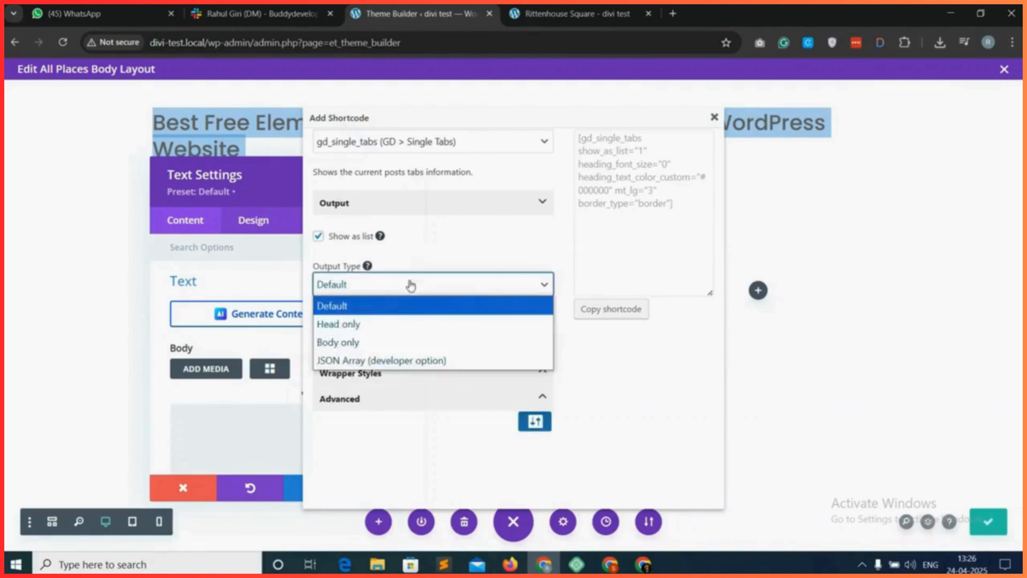
pyautogui.click(357, 342)
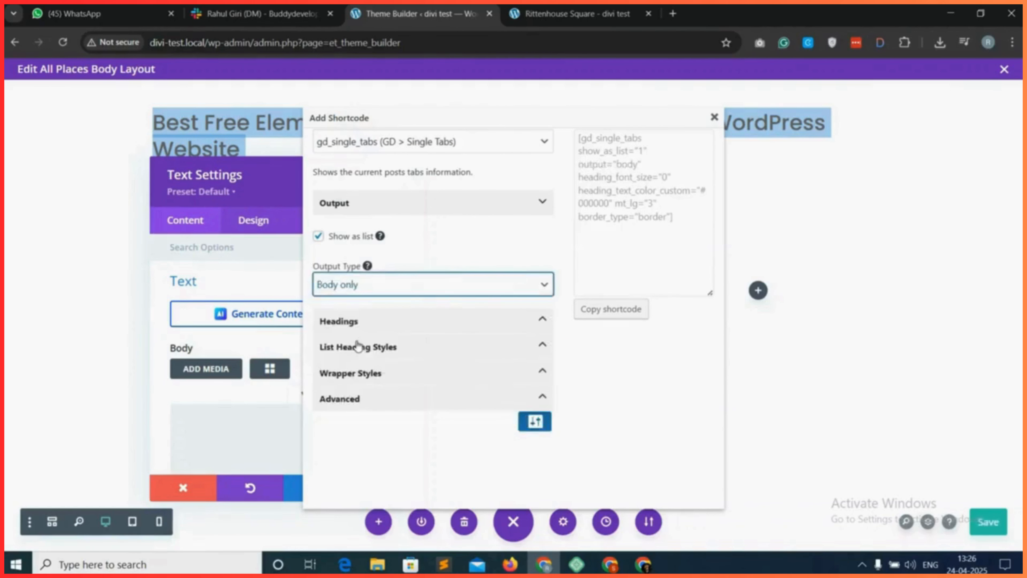
# Set the border color to None in the wrapper styles of the second gd_single_tabs shortcode.
pyautogui.click(367, 380)
pyautogui.scroll(-7, 385, 406)
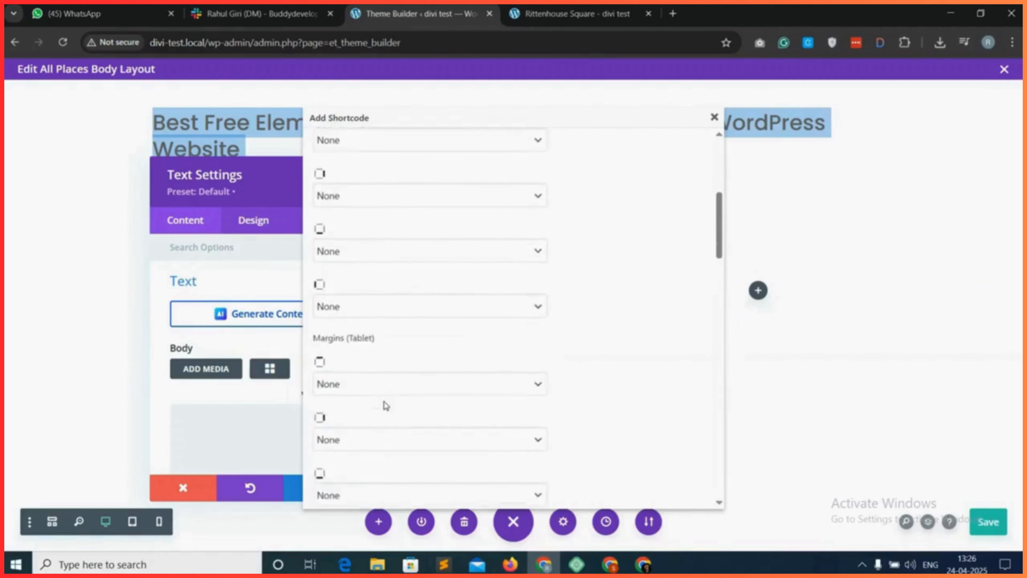
pyautogui.scroll(-10, 386, 406)
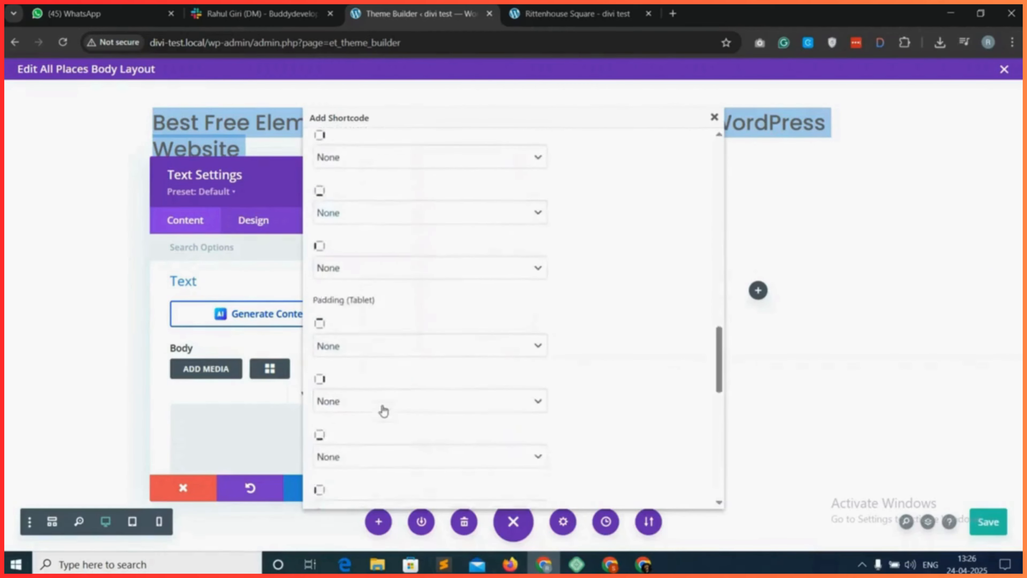
pyautogui.scroll(-10, 383, 411)
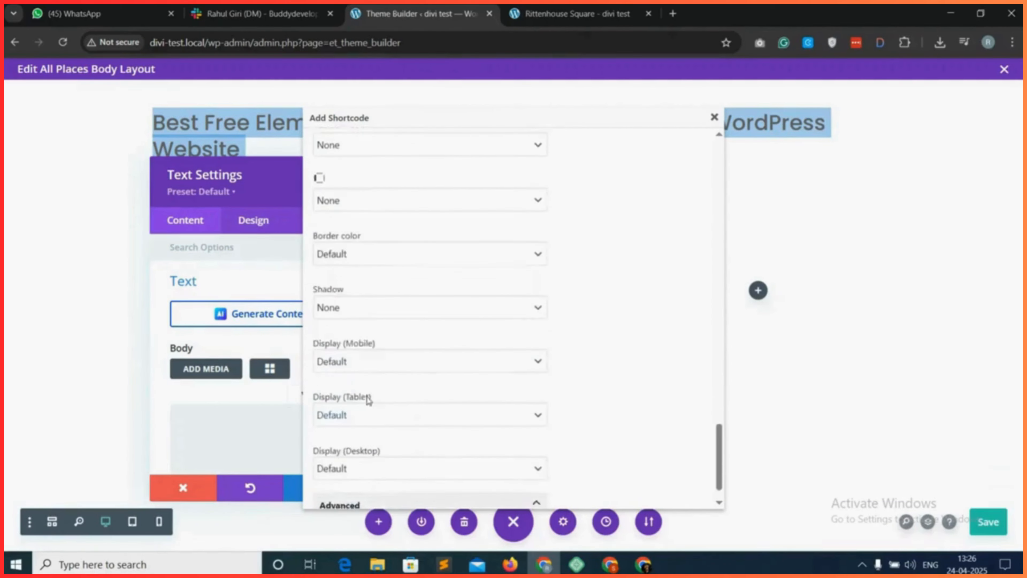
pyautogui.click(388, 245)
pyautogui.click(386, 284)
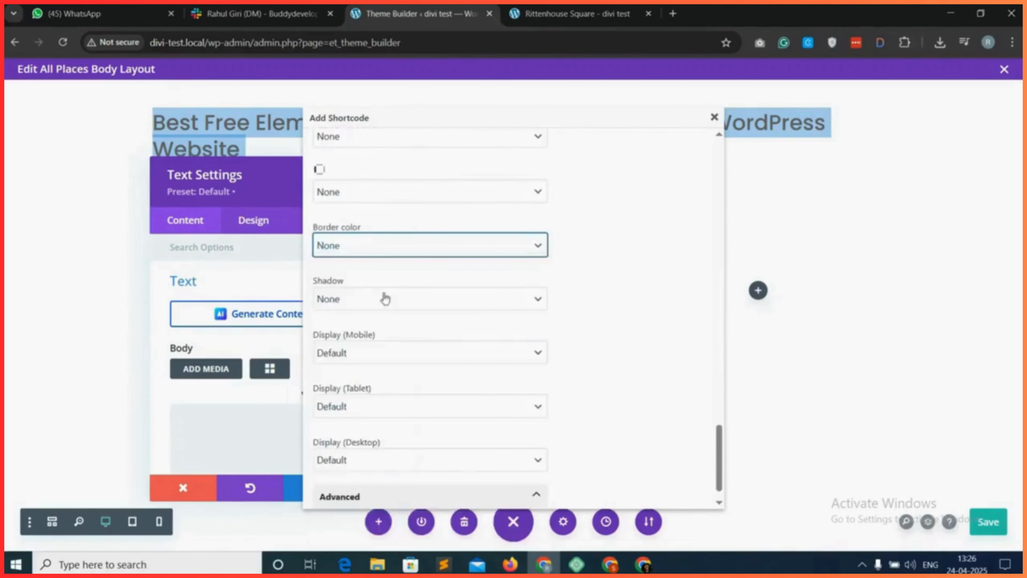
# Copy the generated gd_single_tabs shortcode into the text module's body as plain text, accept the settings and save the layout.
pyautogui.scroll(20, 584, 373)
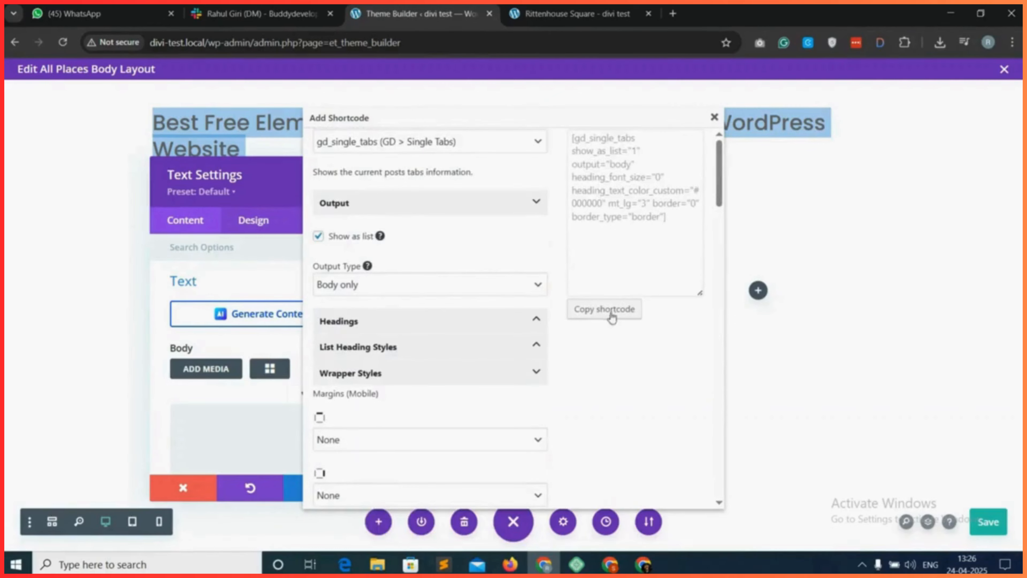
pyautogui.click(612, 318)
pyautogui.click(641, 162)
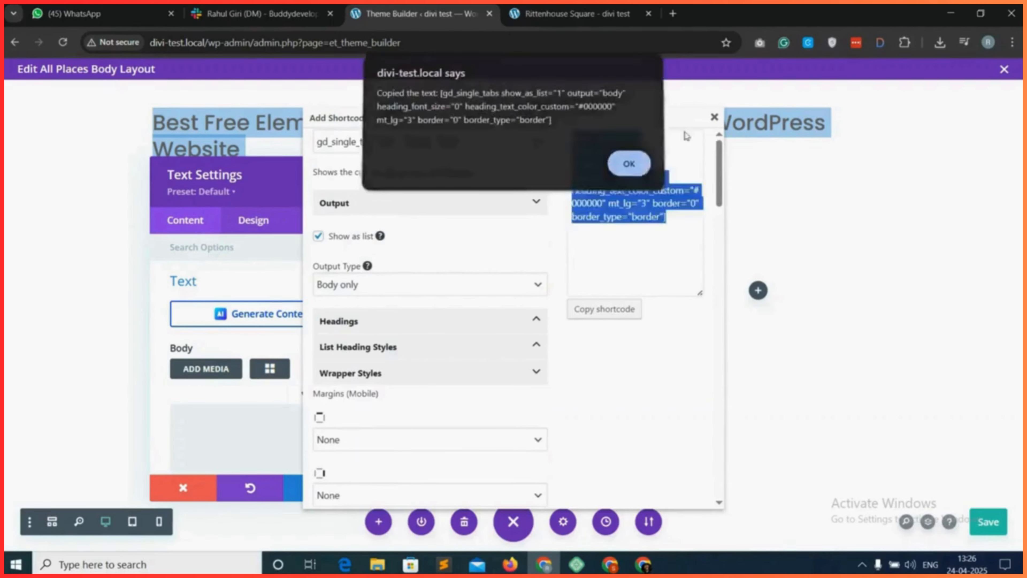
pyautogui.click(714, 117)
pyautogui.rightClick(257, 419)
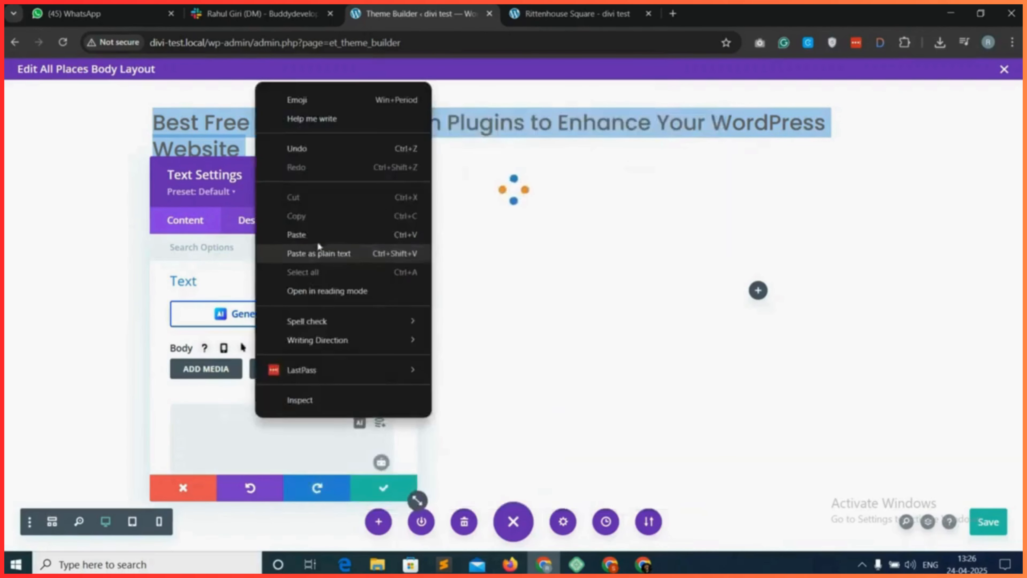
pyautogui.click(319, 253)
pyautogui.click(384, 489)
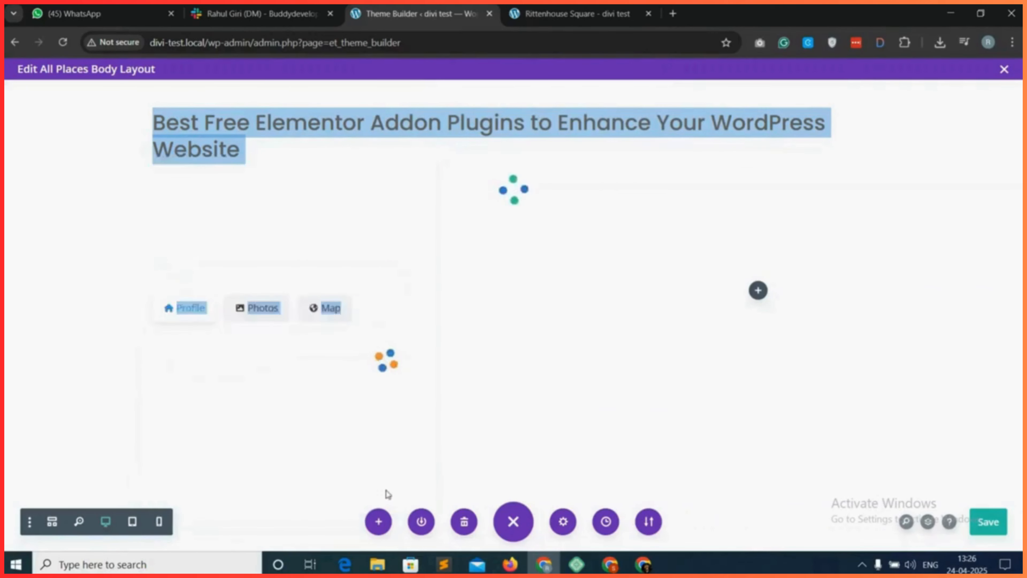
pyautogui.click(989, 521)
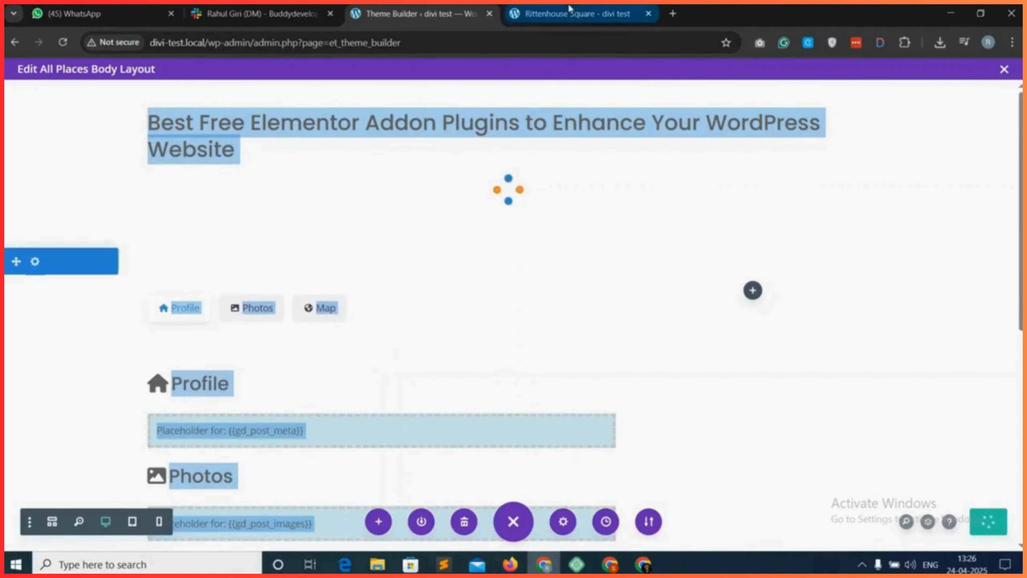
# Reload the Rittenhouse Square page and examine the tab headings and the content sections listed below them.
pyautogui.click(578, 13)
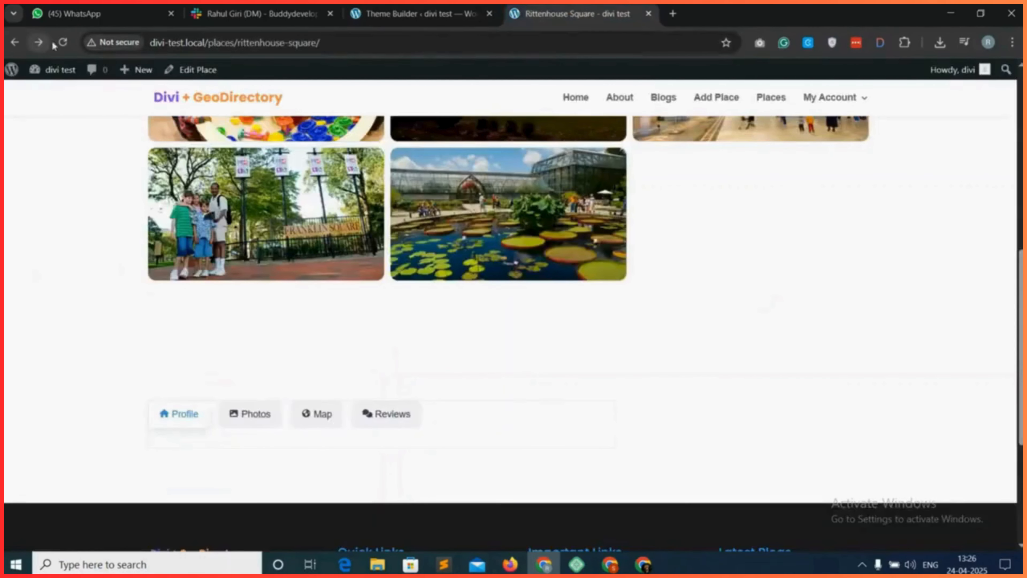
pyautogui.click(63, 42)
pyautogui.moveTo(79, 229)
pyautogui.scroll(-2, 134, 259)
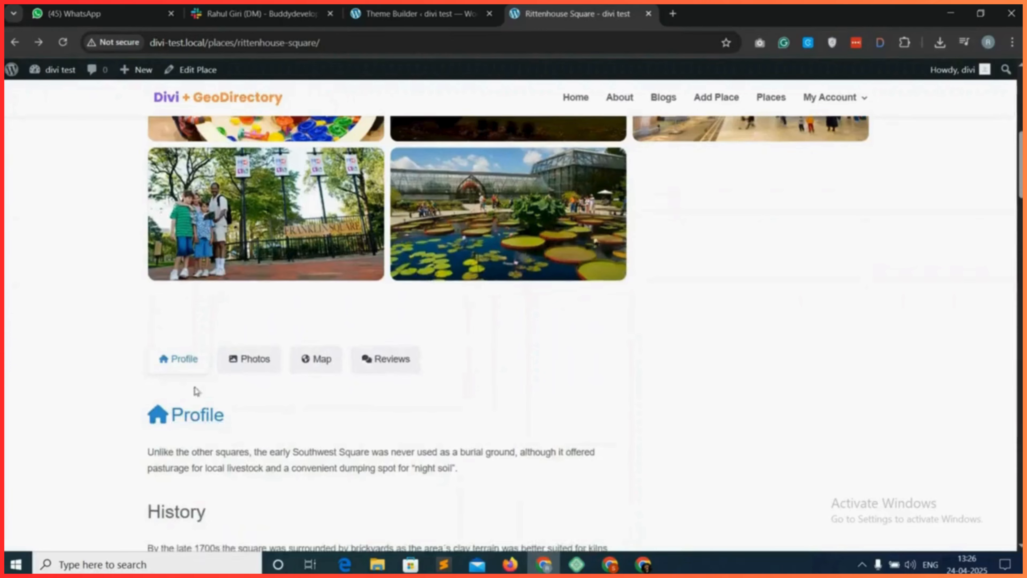
pyautogui.scroll(-15, 294, 420)
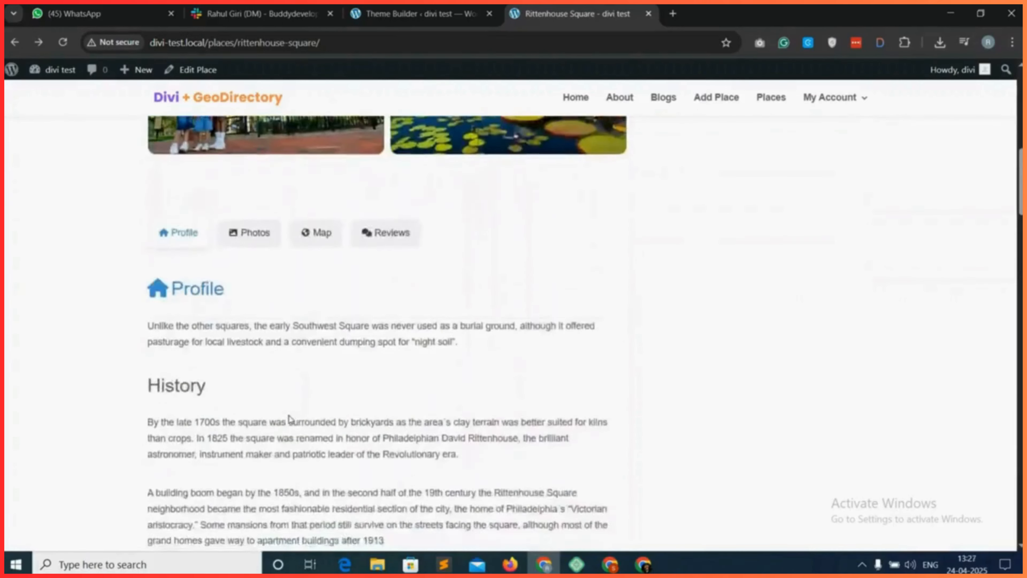
pyautogui.scroll(-15, 290, 420)
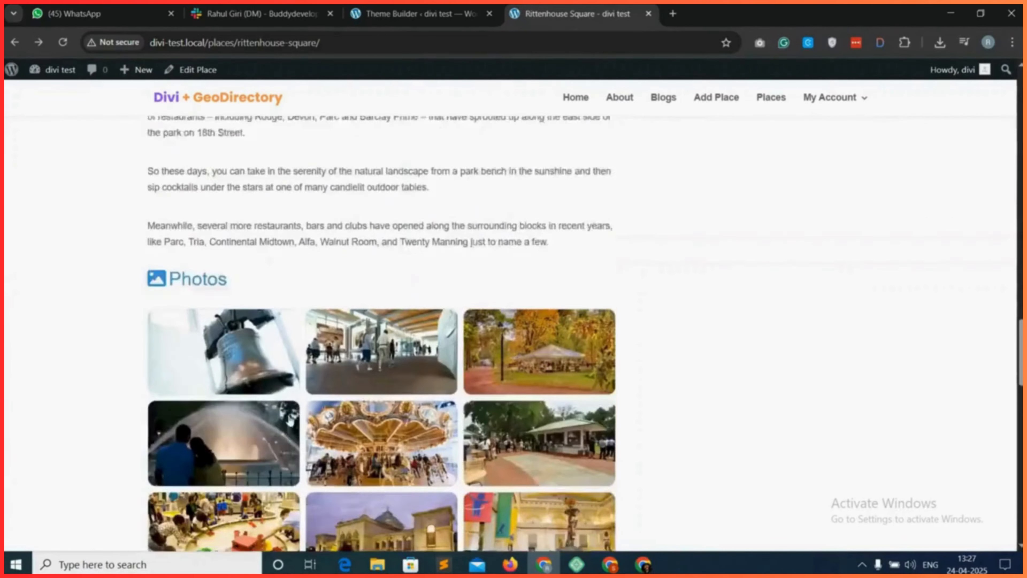
pyautogui.scroll(-3, 261, 434)
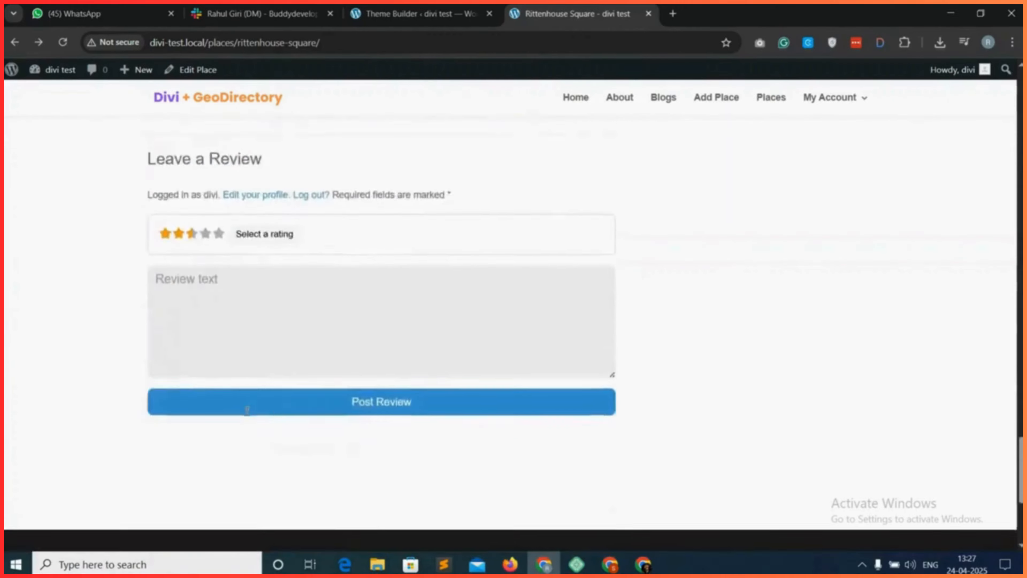
pyautogui.scroll(15, 247, 432)
pyautogui.scroll(15, 243, 433)
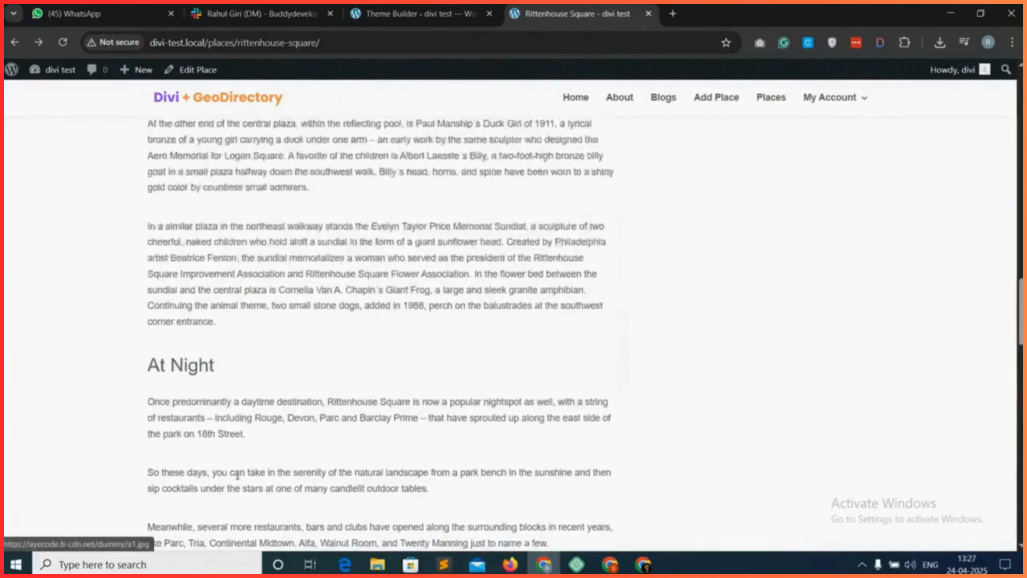
pyautogui.scroll(3, 205, 443)
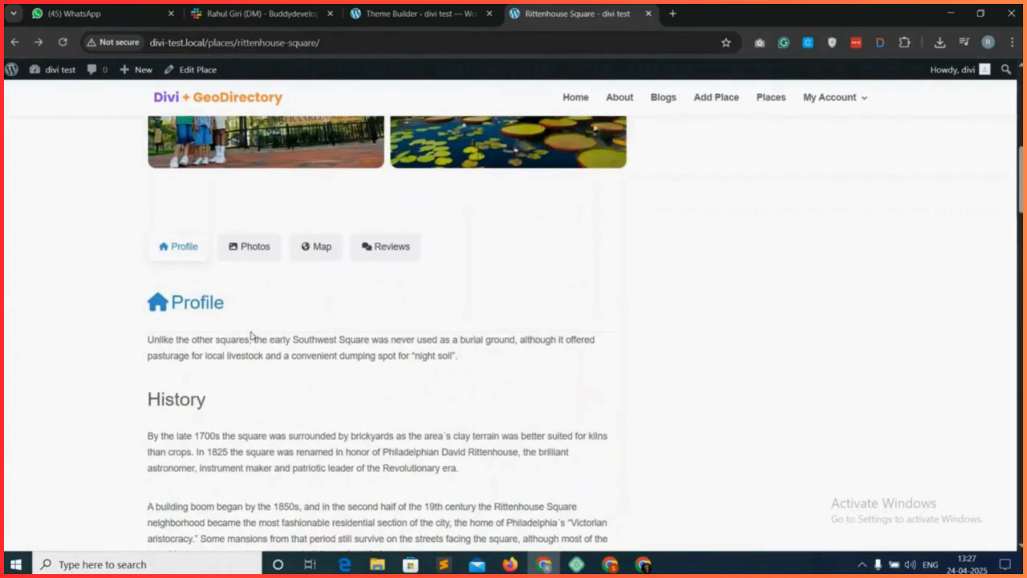
pyautogui.scroll(1, 254, 344)
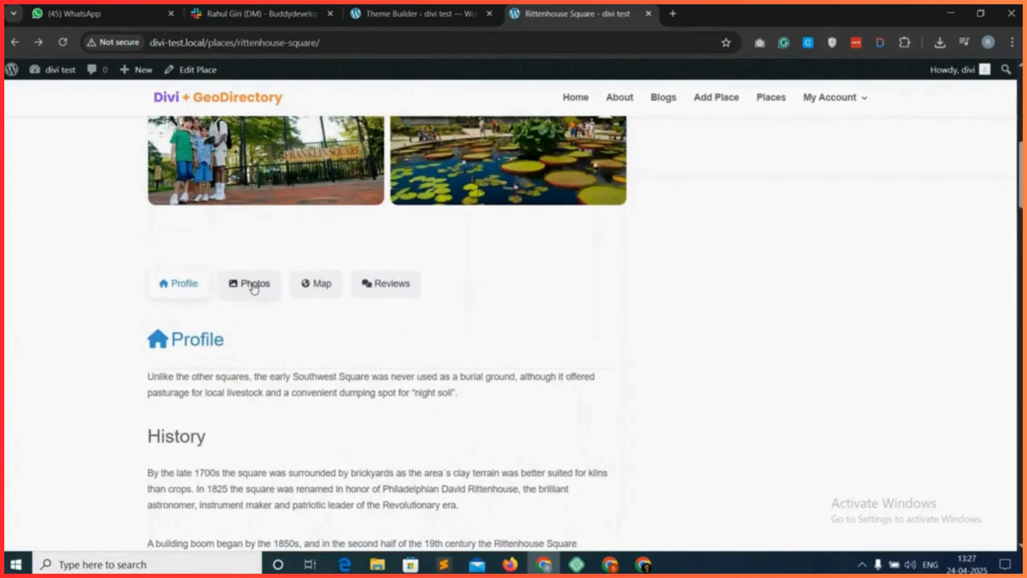
# Test the Photos, Map and Reviews tab links on the Rittenhouse Square page to check where each one jumps.
pyautogui.click(254, 285)
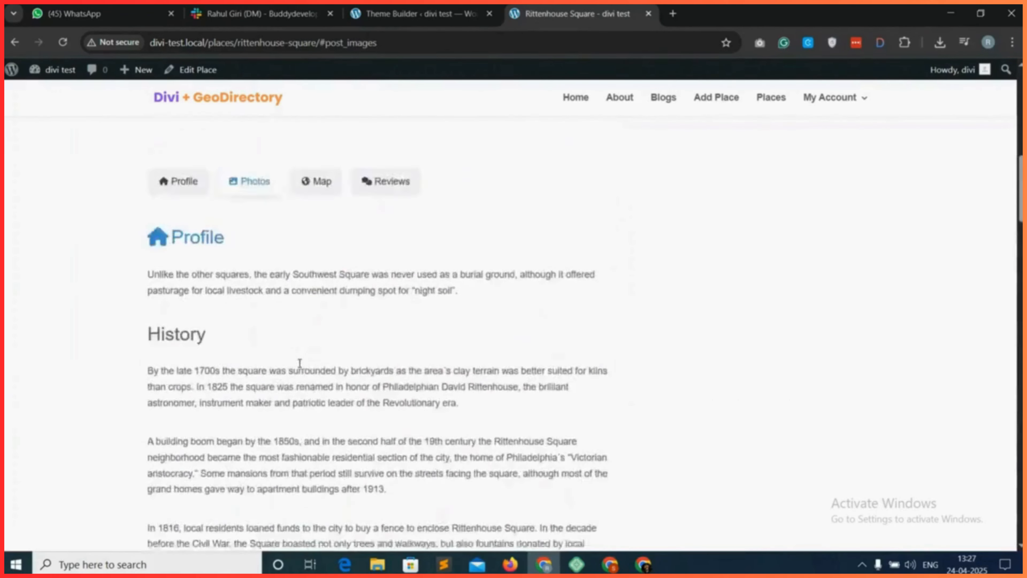
pyautogui.scroll(3, 299, 363)
pyautogui.click(321, 299)
pyautogui.scroll(5, 256, 339)
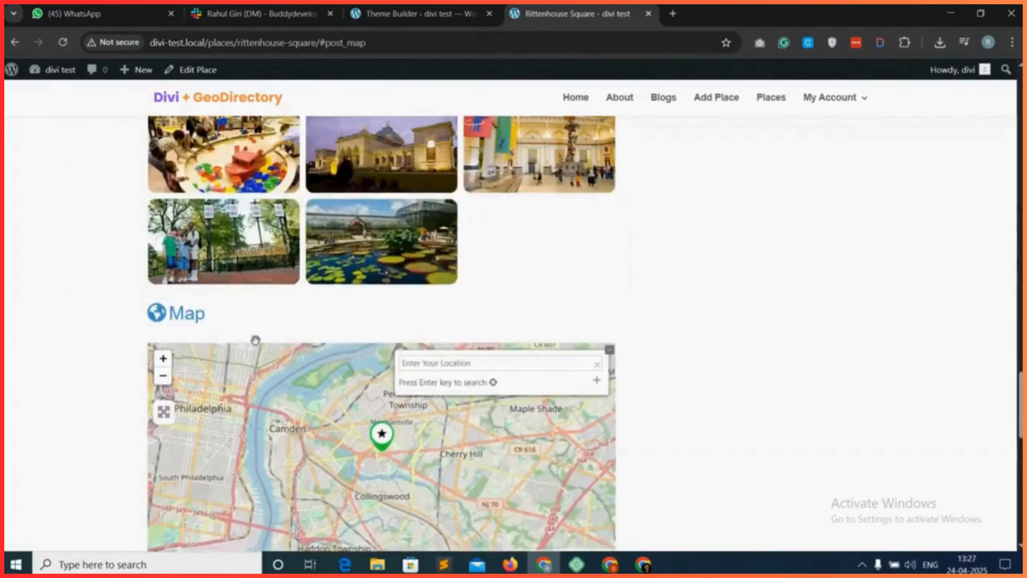
pyautogui.rightClick(240, 377)
pyautogui.click(194, 376)
pyautogui.scroll(20, 194, 376)
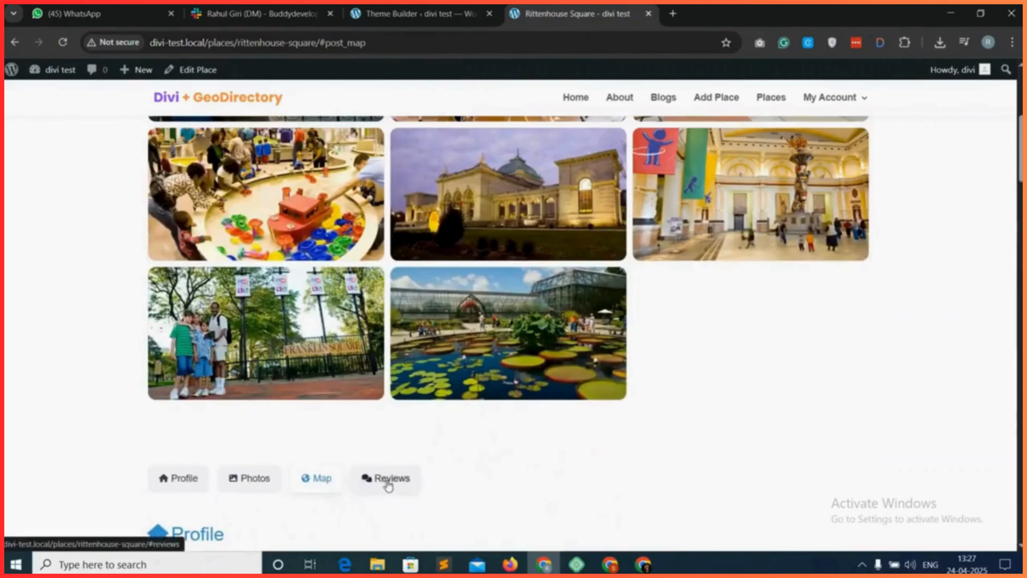
pyautogui.click(388, 479)
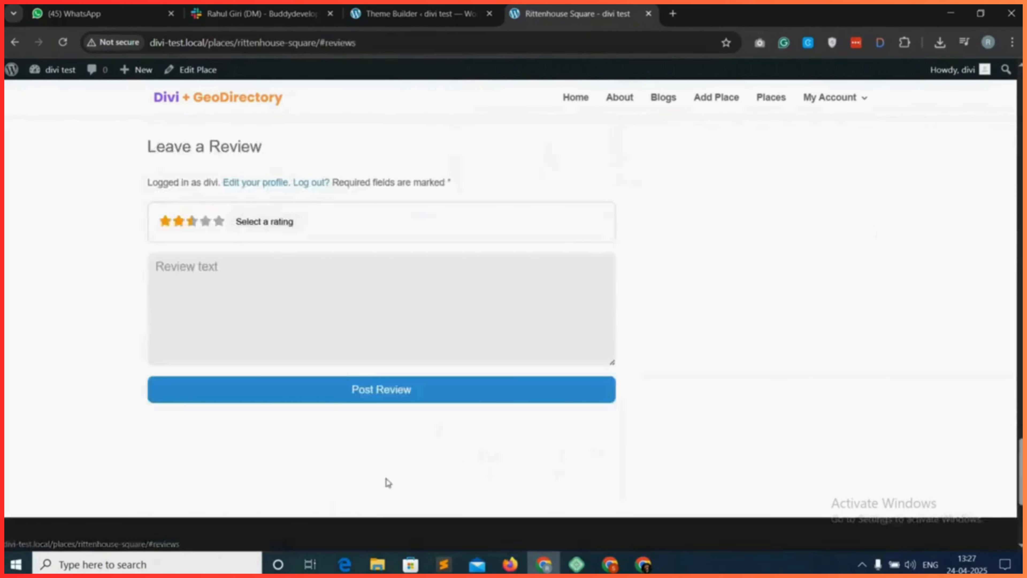
pyautogui.scroll(10, 288, 355)
pyautogui.scroll(15, 459, 345)
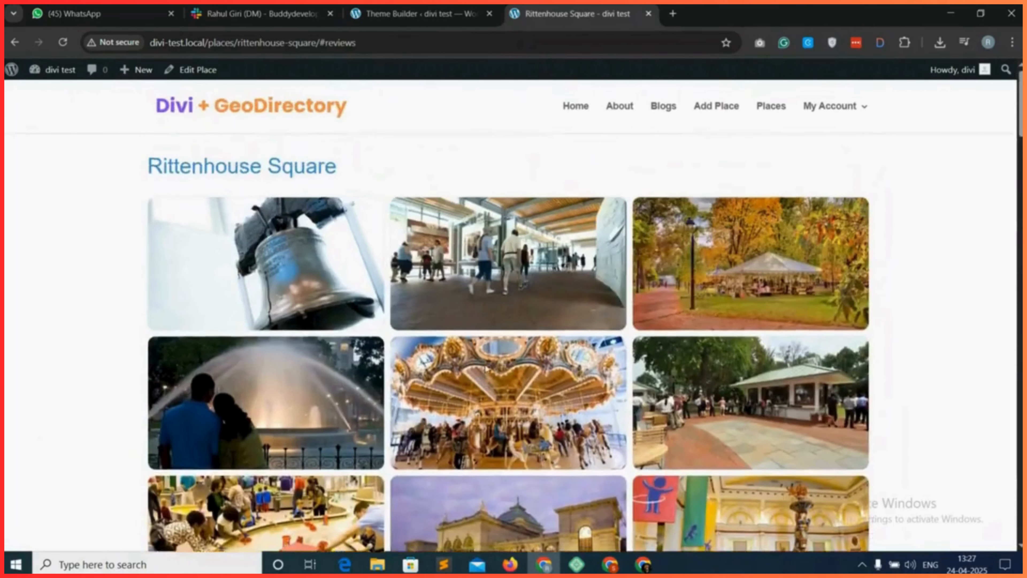
pyautogui.scroll(-10, 484, 367)
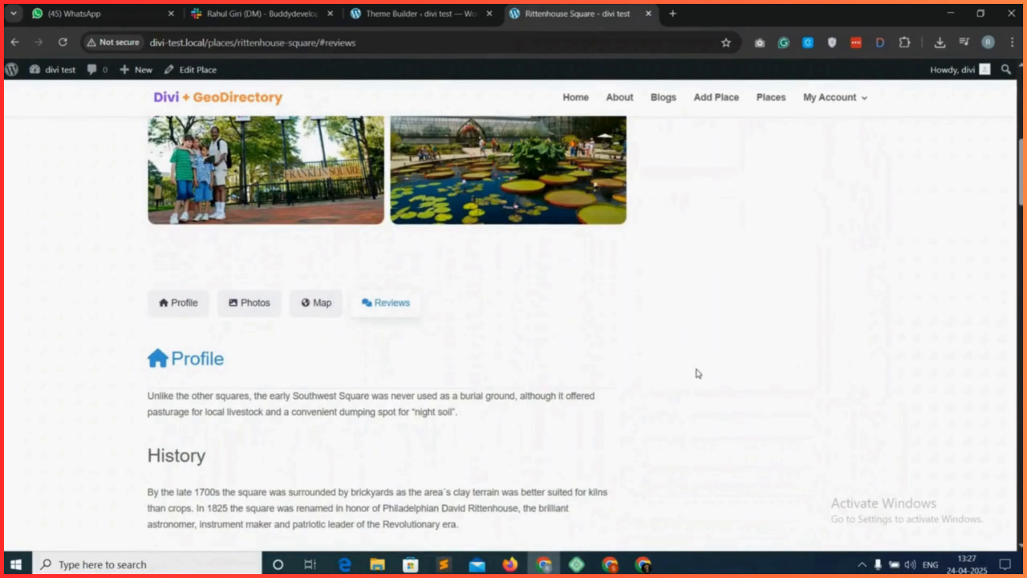
# Return to the body layout, add a Text module in the empty column beside the tabs and clear its placeholder text.
pyautogui.click(422, 14)
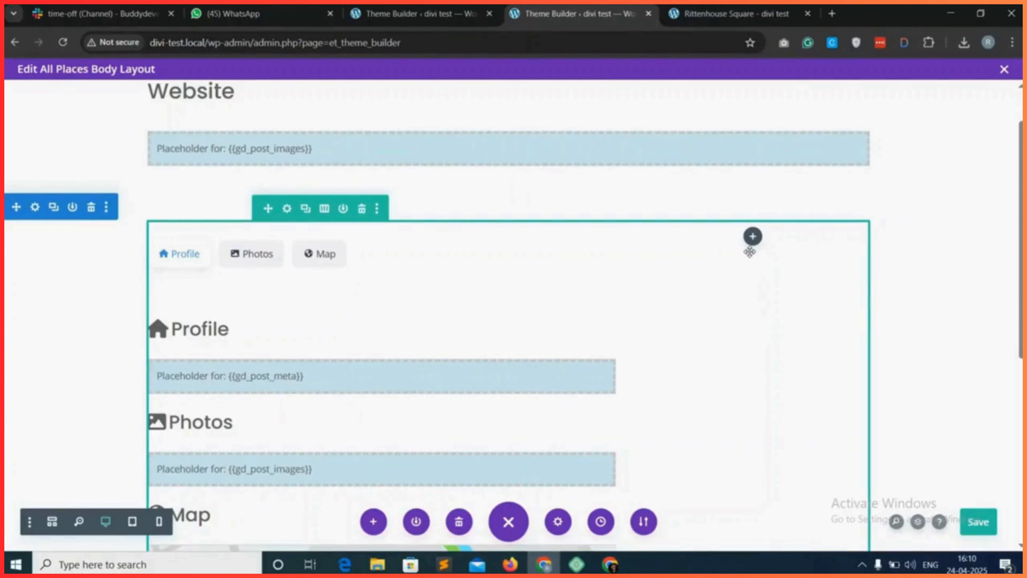
pyautogui.click(753, 239)
pyautogui.write('text')
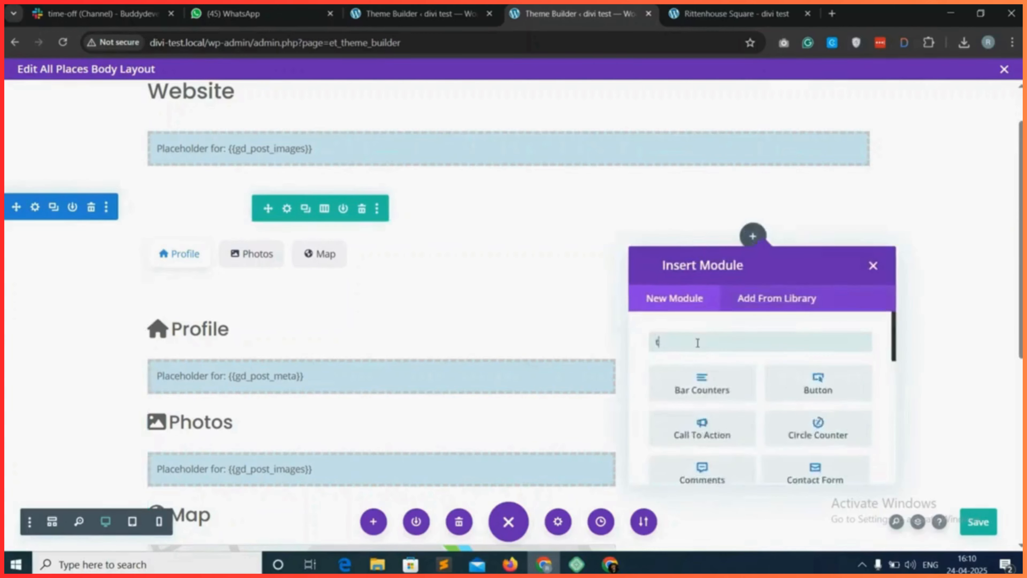
pyautogui.click(698, 382)
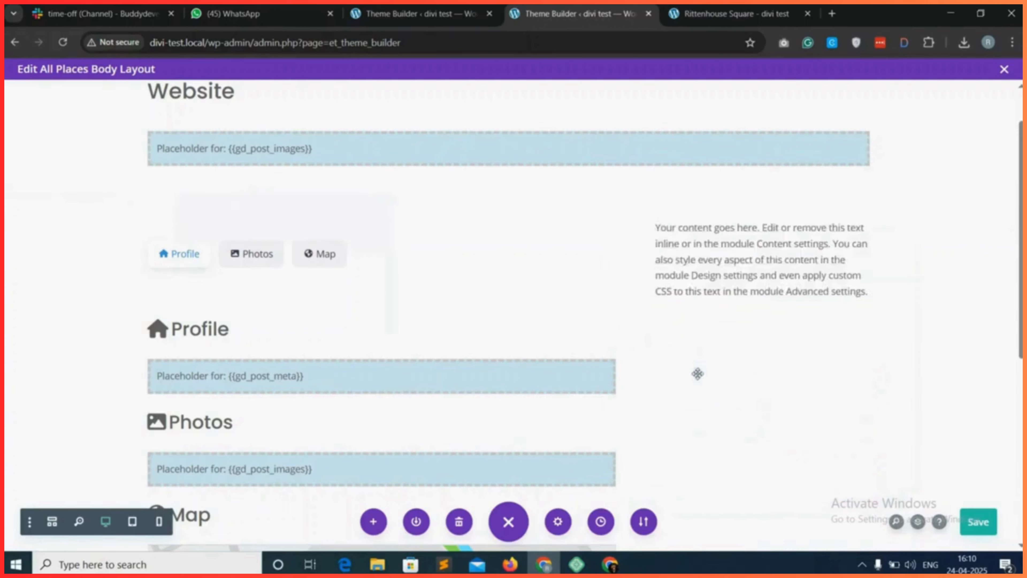
pyautogui.doubleClick(288, 436)
pyautogui.hotkey('ctrl', 'a')
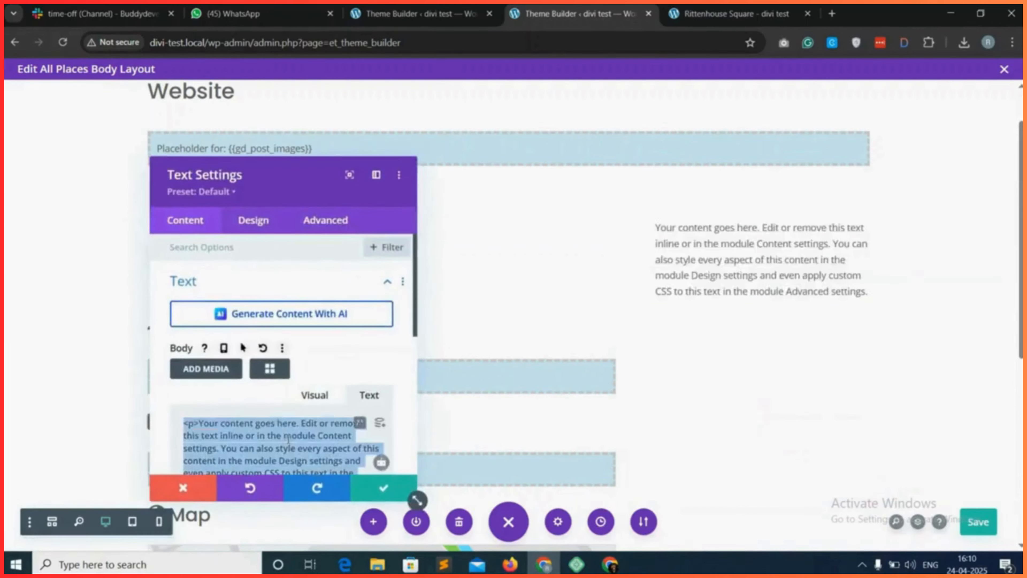
pyautogui.press('BackSpace')
# Choose the gd_author_actions (GD > Author Actions) shortcode for the new text module.
pyautogui.click(269, 368)
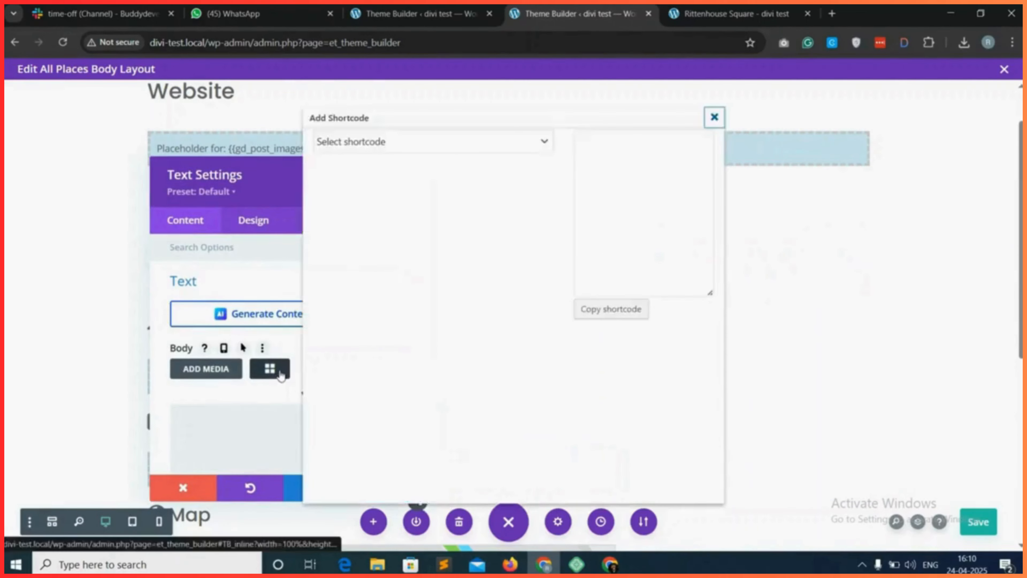
pyautogui.click(441, 147)
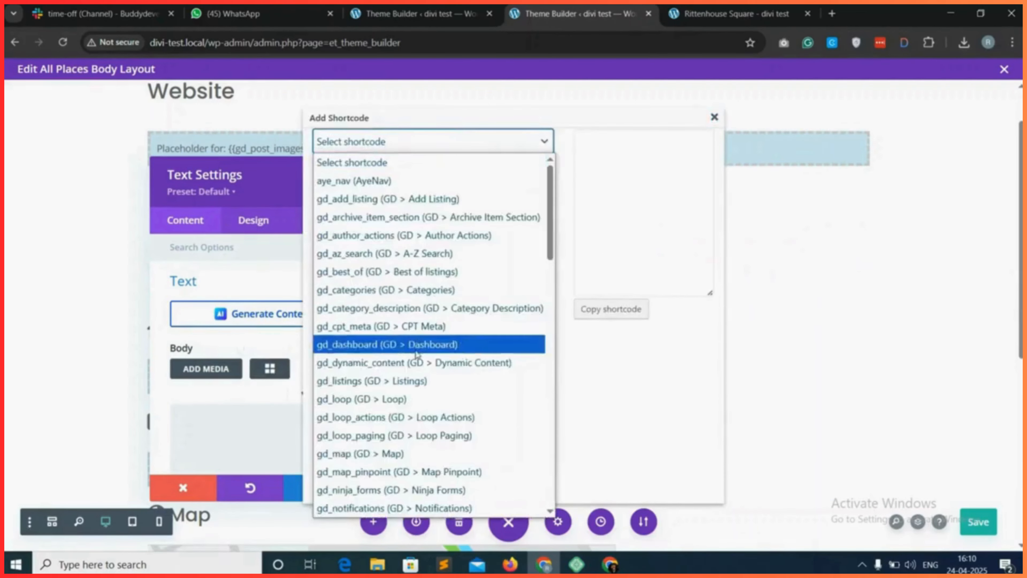
pyautogui.scroll(-5, 412, 354)
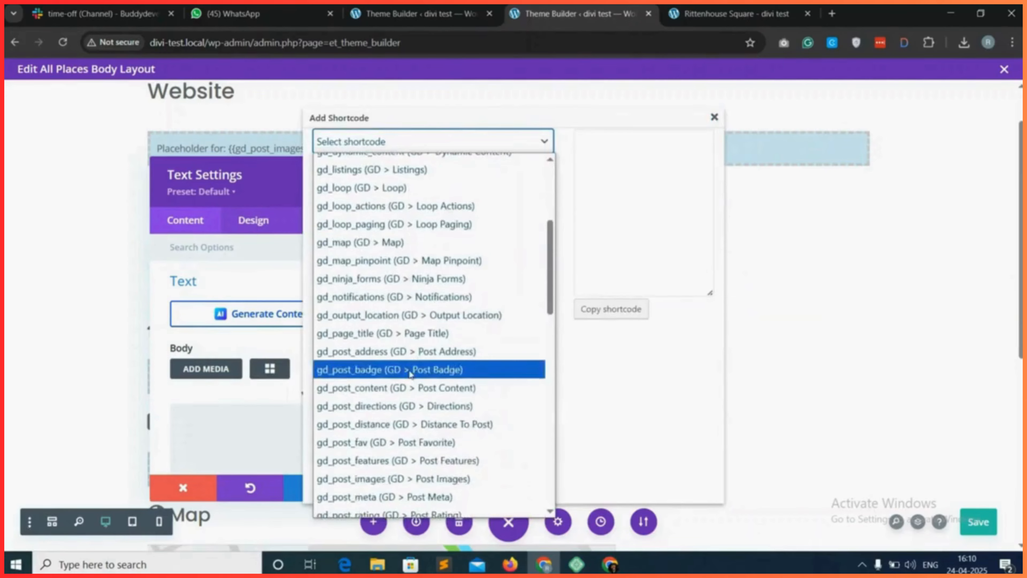
pyautogui.scroll(5, 388, 243)
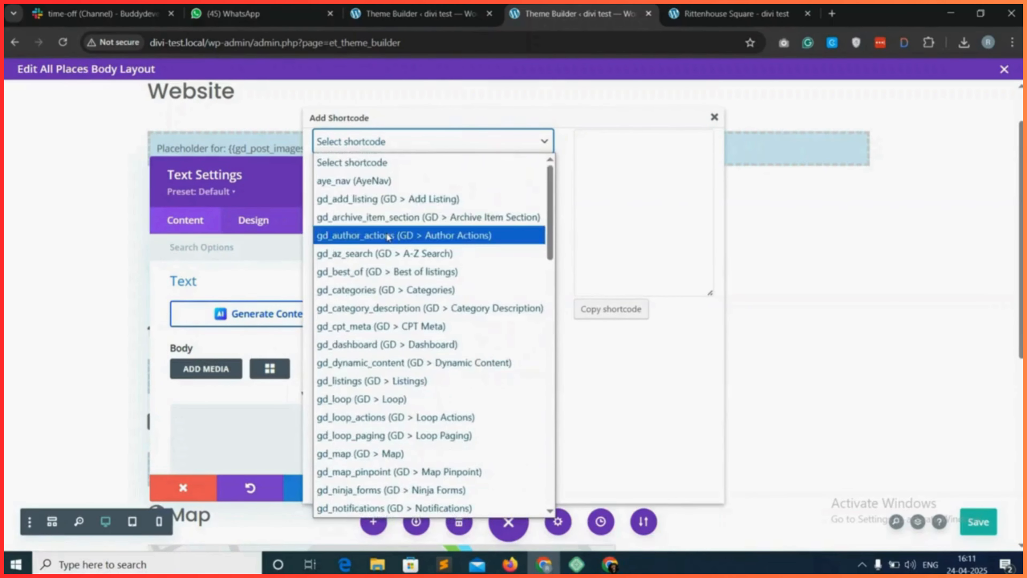
pyautogui.click(388, 235)
# Copy the author actions shortcode with its default options into the text module's body and accept the settings.
pyautogui.click(604, 317)
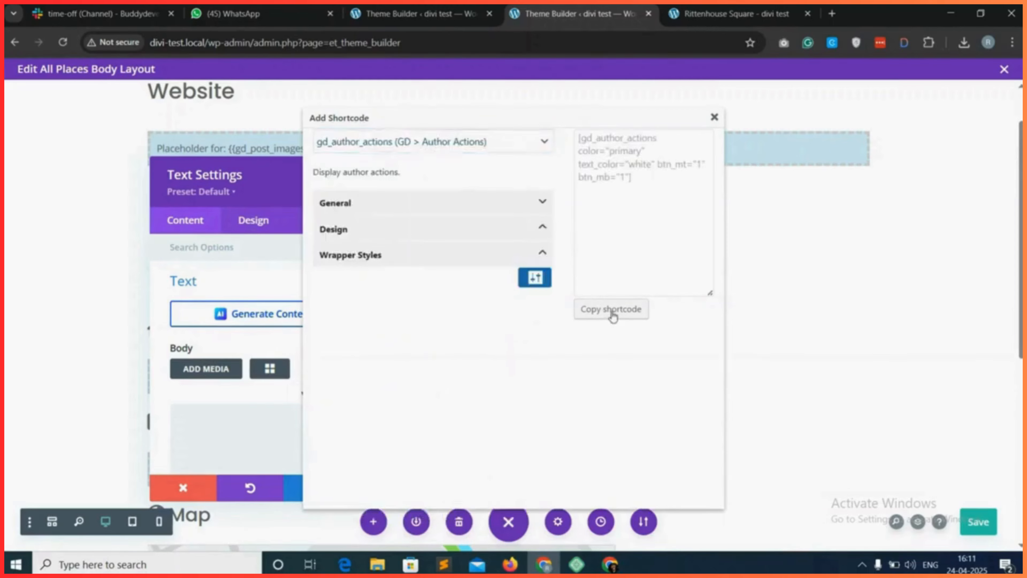
pyautogui.click(636, 140)
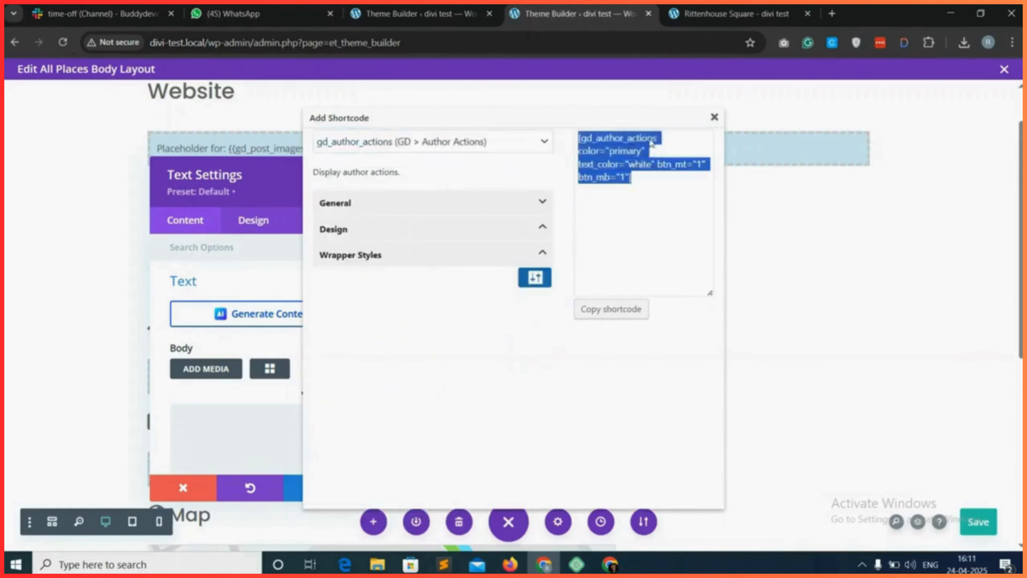
pyautogui.click(712, 117)
pyautogui.click(220, 422)
pyautogui.rightClick(219, 425)
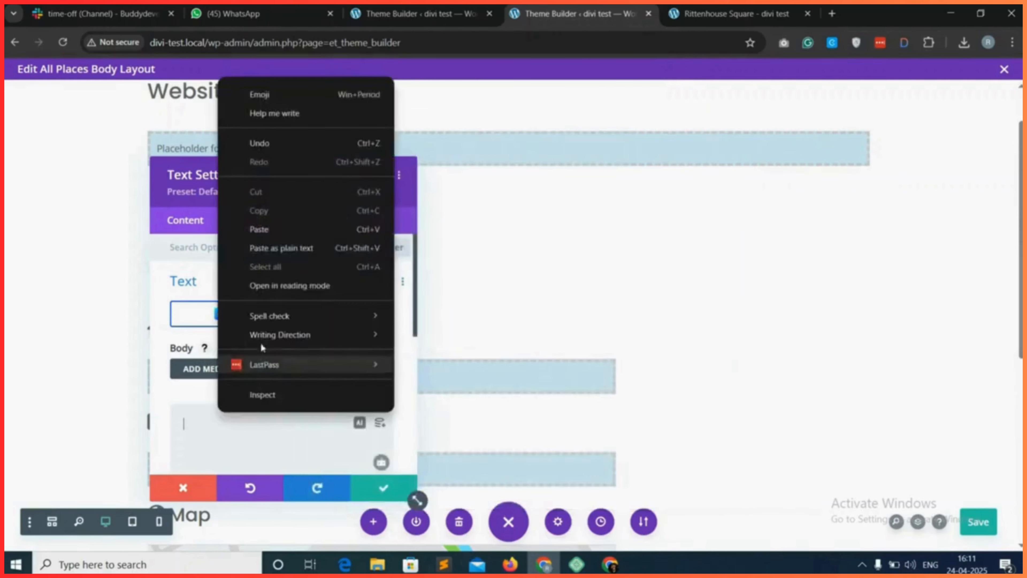
pyautogui.click(278, 230)
pyautogui.click(383, 487)
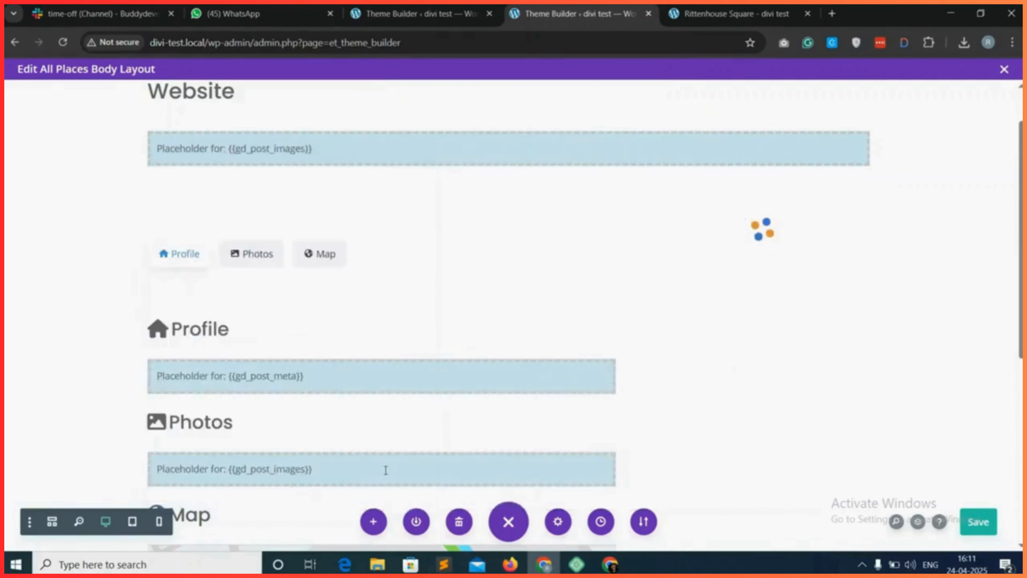
# Add a Text module below the author actions in the side column and clear its placeholder text.
pyautogui.click(762, 256)
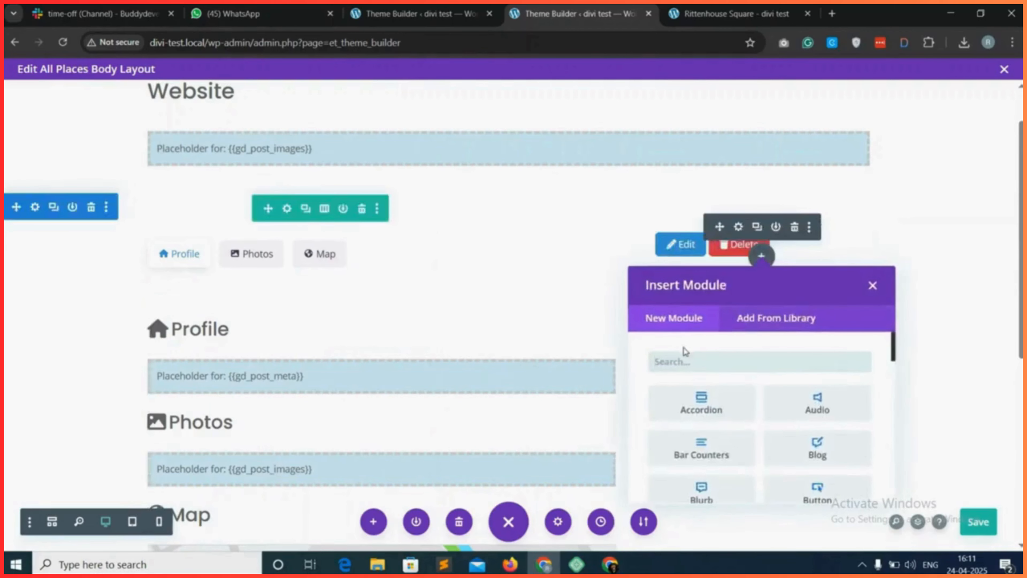
pyautogui.write('text')
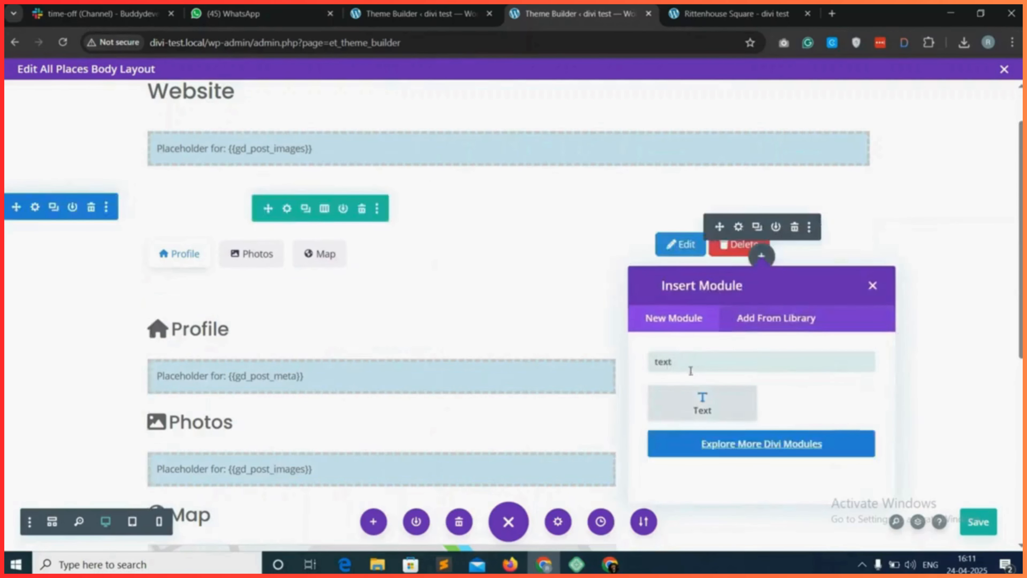
pyautogui.click(715, 411)
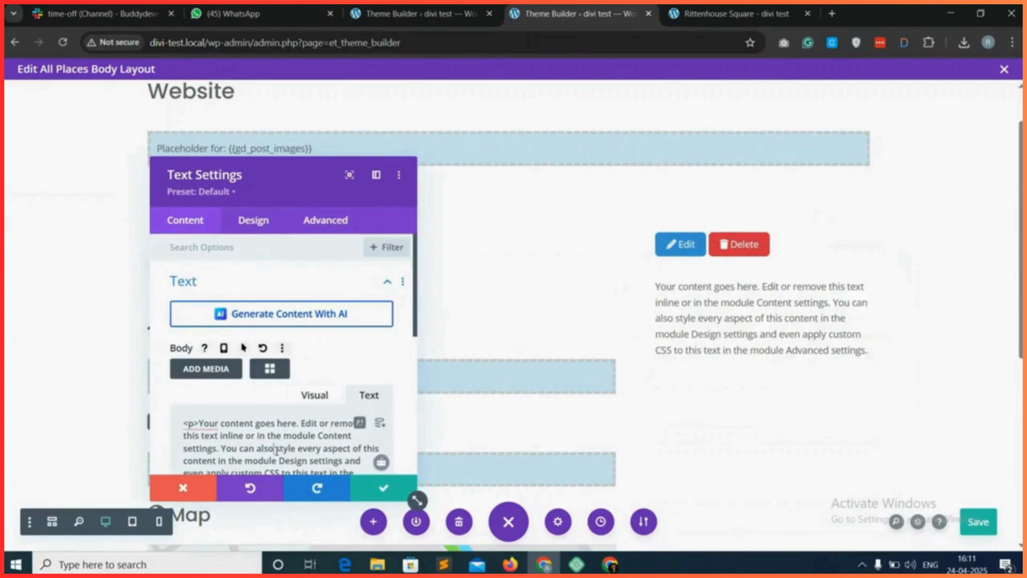
pyautogui.click(269, 423)
pyautogui.hotkey('ctrl', 'a')
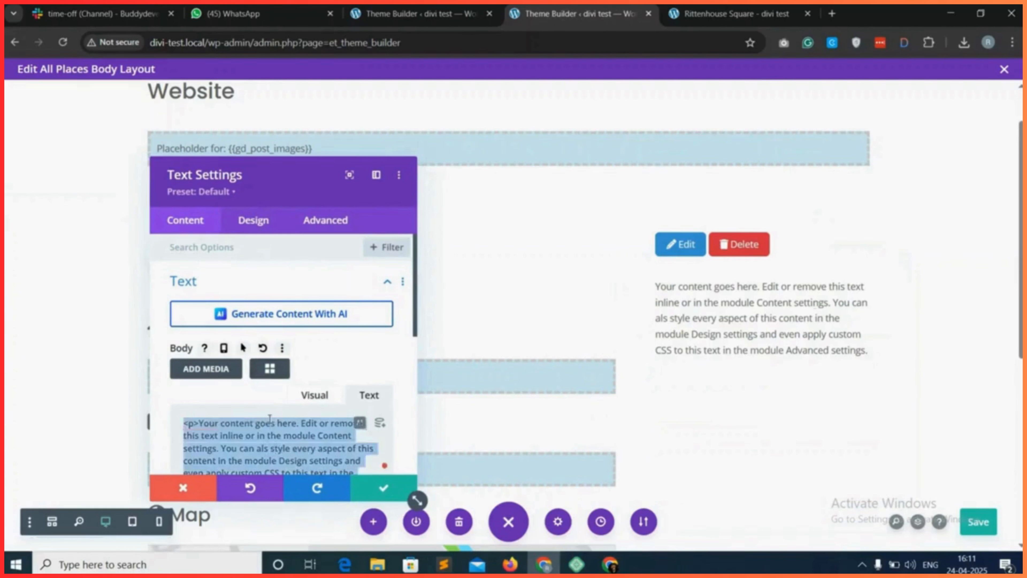
pyautogui.press('BackSpace')
# Choose the gd_output_location (GD > Output Location) shortcode for the text module below the author actions.
pyautogui.click(269, 368)
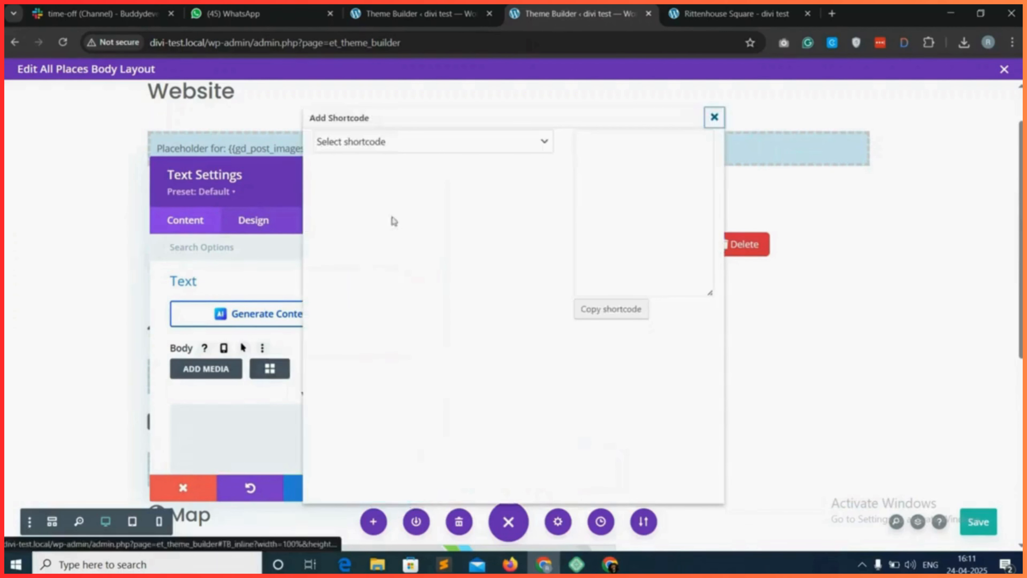
pyautogui.click(431, 142)
pyautogui.scroll(-3, 386, 339)
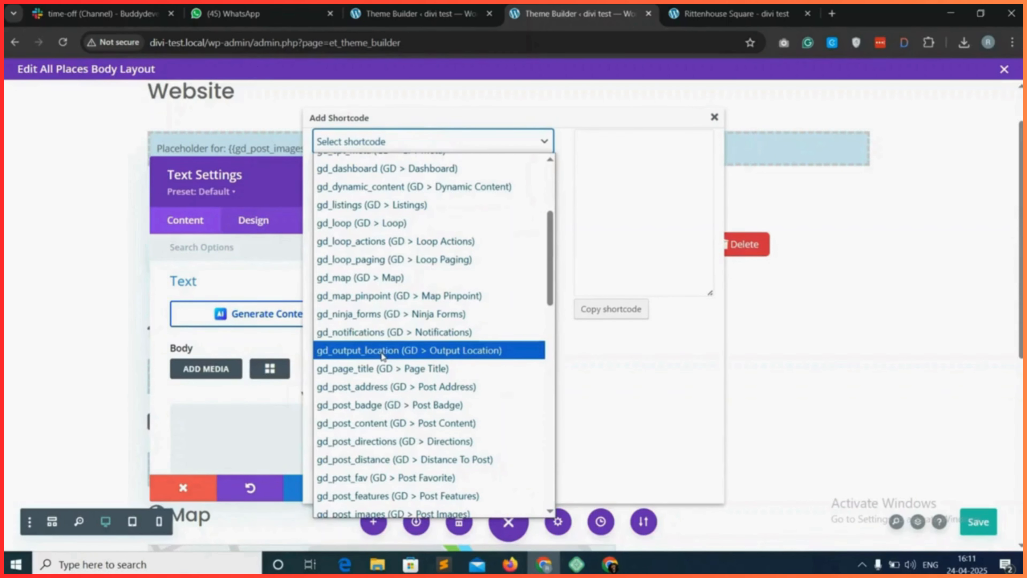
pyautogui.click(383, 355)
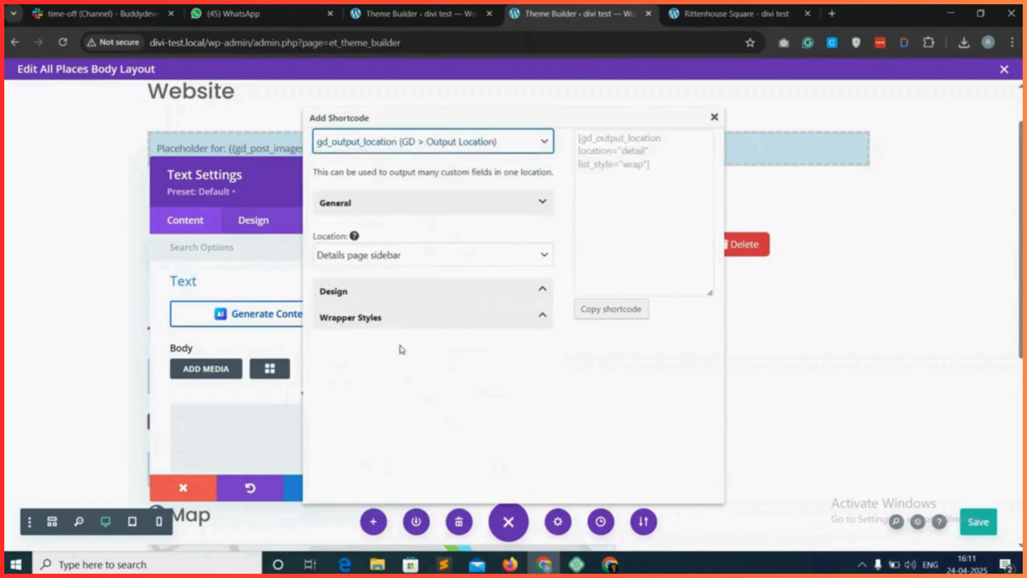
# Copy the output location shortcode with the Details page sidebar location into the text module's body and accept the settings.
pyautogui.click(623, 310)
pyautogui.click(626, 137)
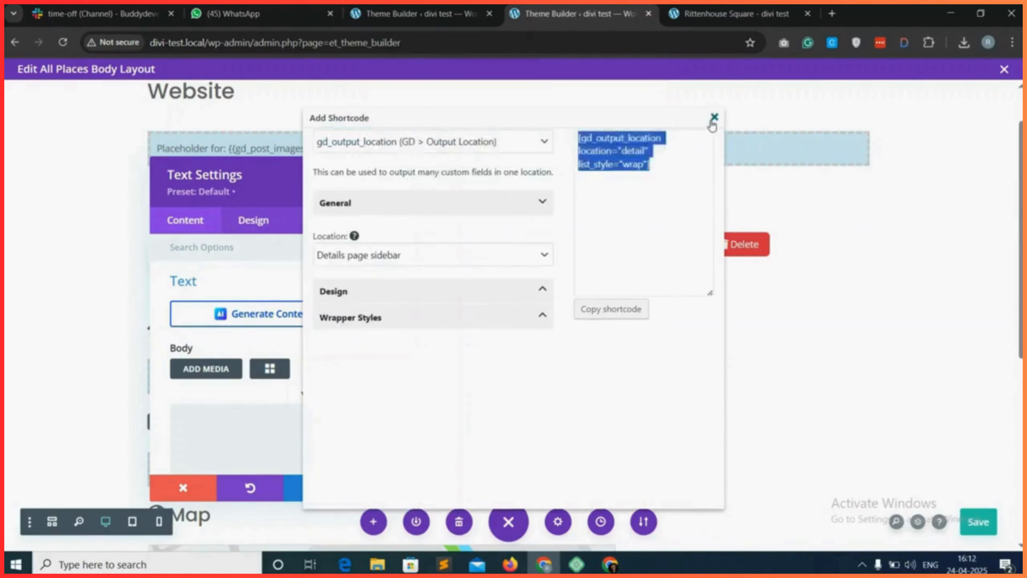
pyautogui.click(714, 117)
pyautogui.rightClick(268, 422)
pyautogui.click(292, 238)
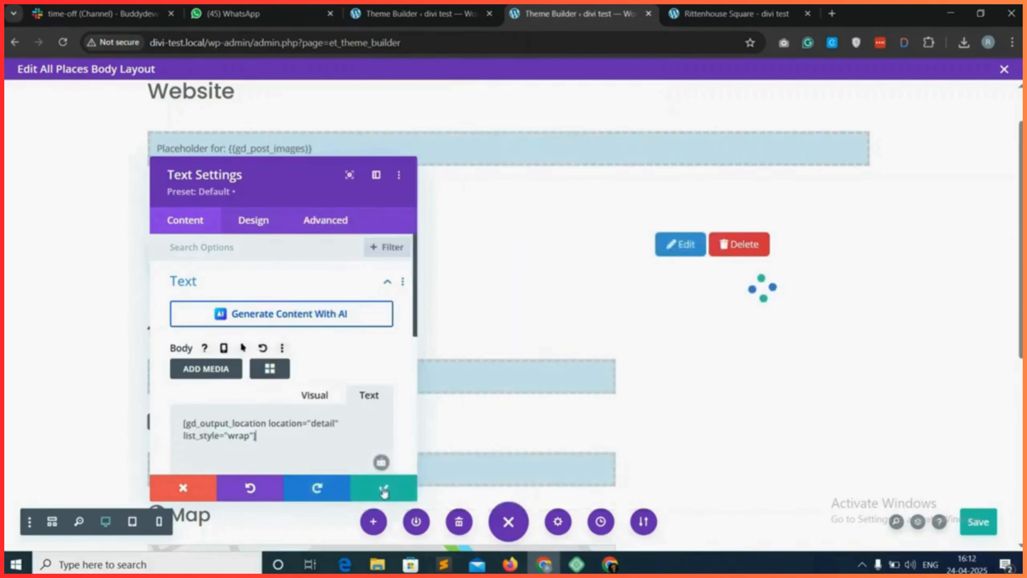
pyautogui.click(383, 494)
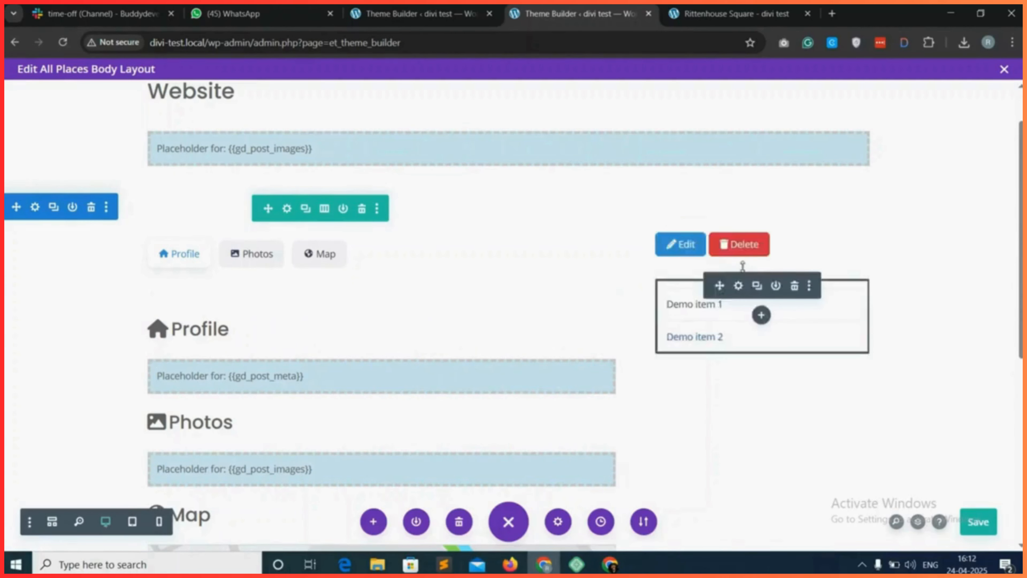
# Insert a Text module between the author actions and the output location module and clear its placeholder text.
pyautogui.click(761, 255)
pyautogui.click(762, 255)
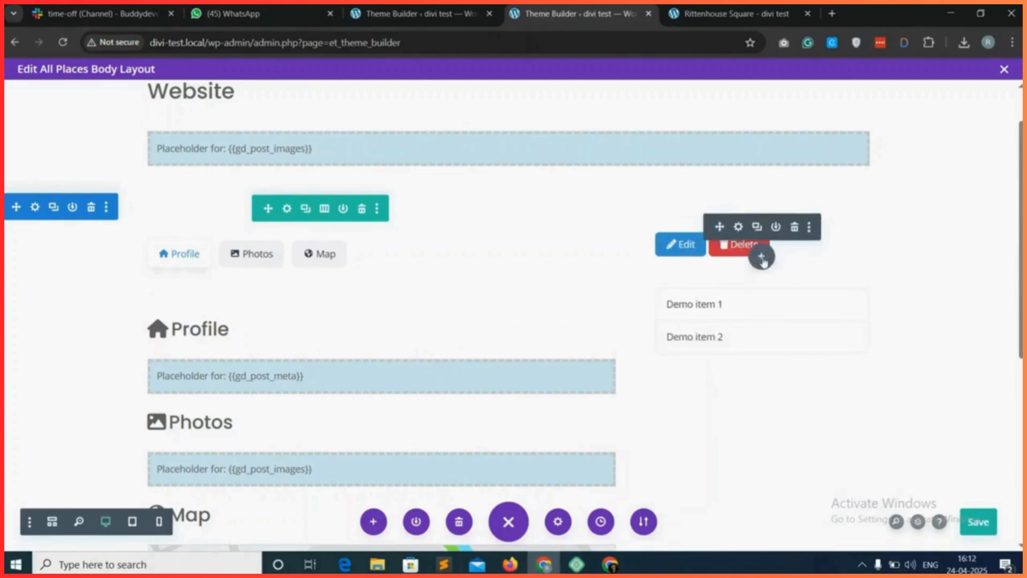
pyautogui.click(761, 256)
pyautogui.click(692, 358)
pyautogui.write('text')
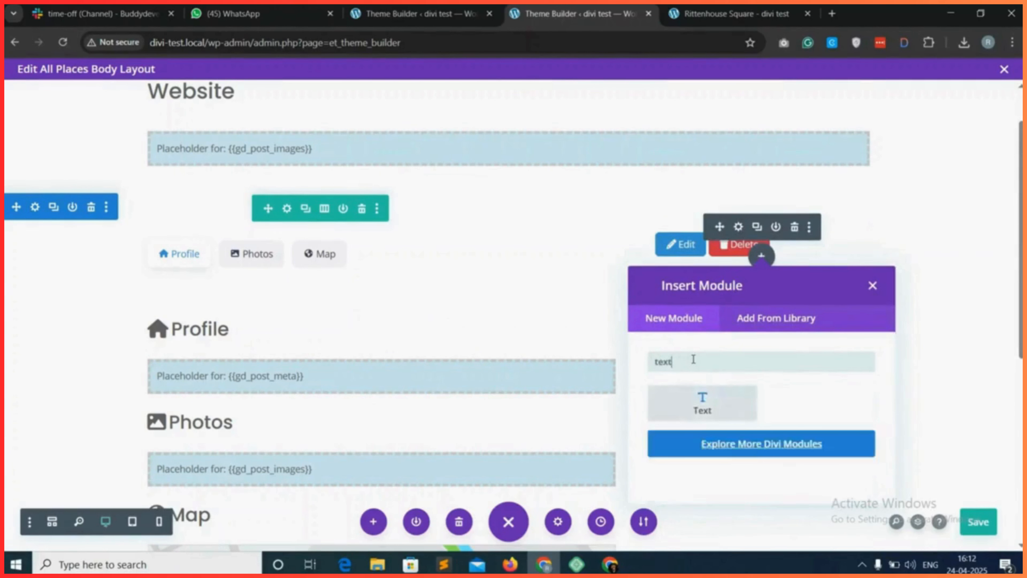
pyautogui.click(710, 395)
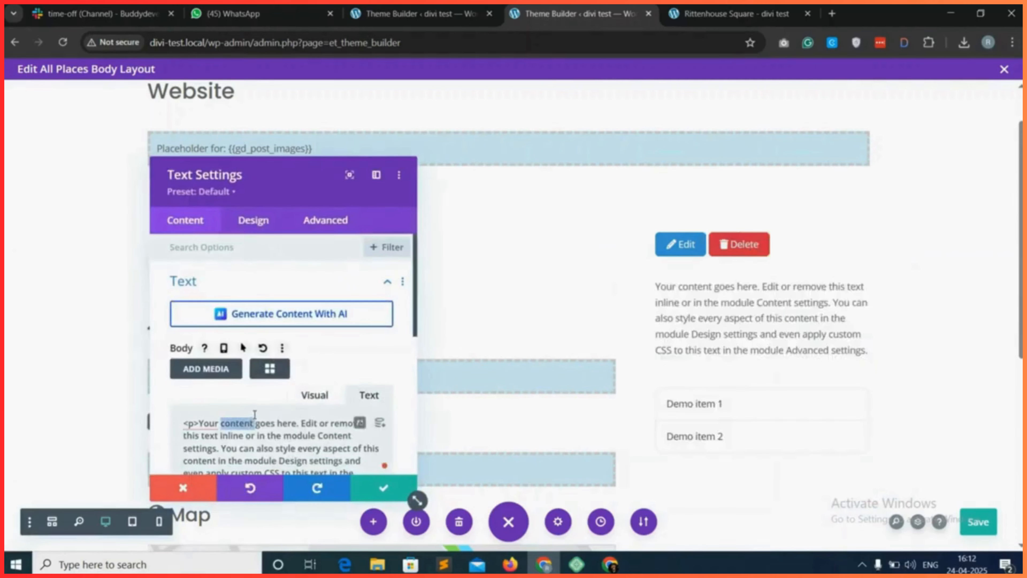
pyautogui.hotkey('ctrl', 'a')
pyautogui.press('BackSpace')
# Find and choose the gd_ninja_forms (GD > Ninja Forms) shortcode for the module between author actions and output location.
pyautogui.click(269, 368)
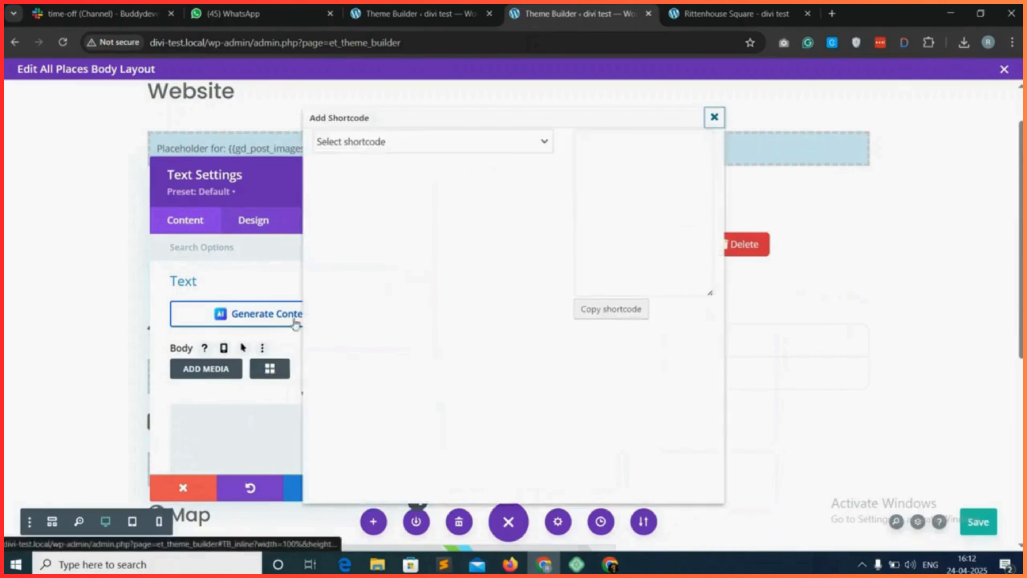
pyautogui.click(422, 142)
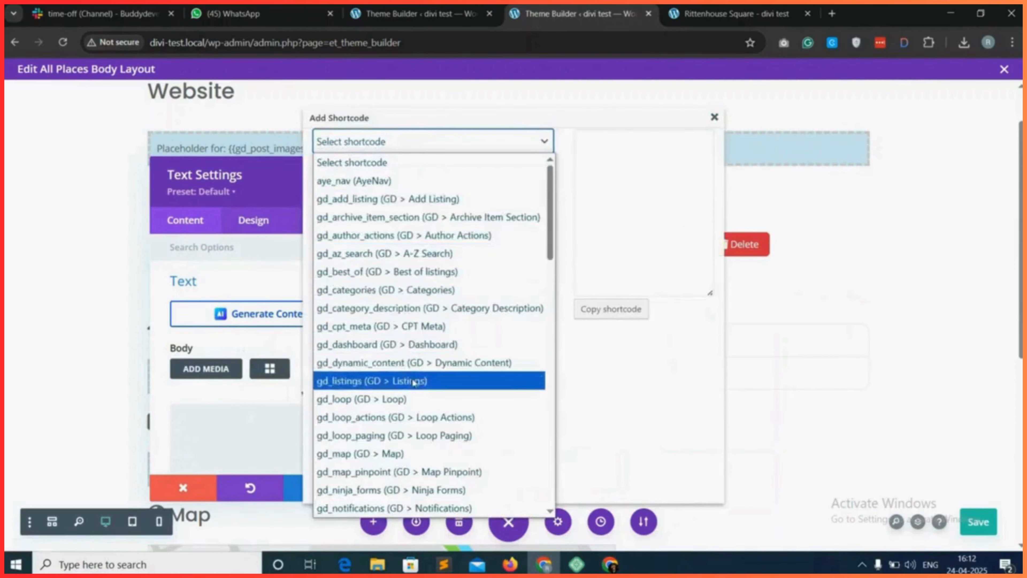
pyautogui.scroll(-8, 384, 356)
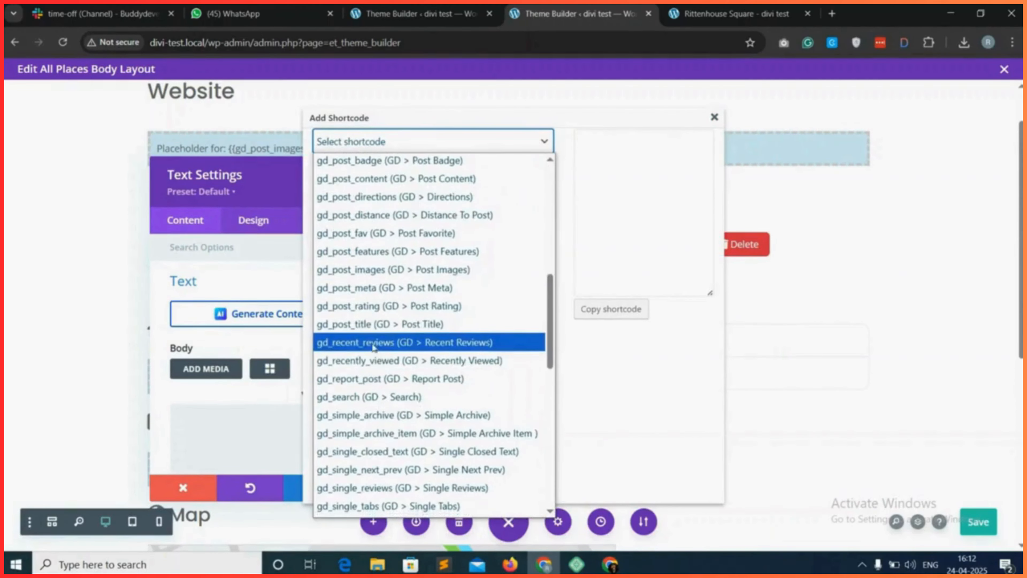
pyautogui.scroll(-3, 380, 363)
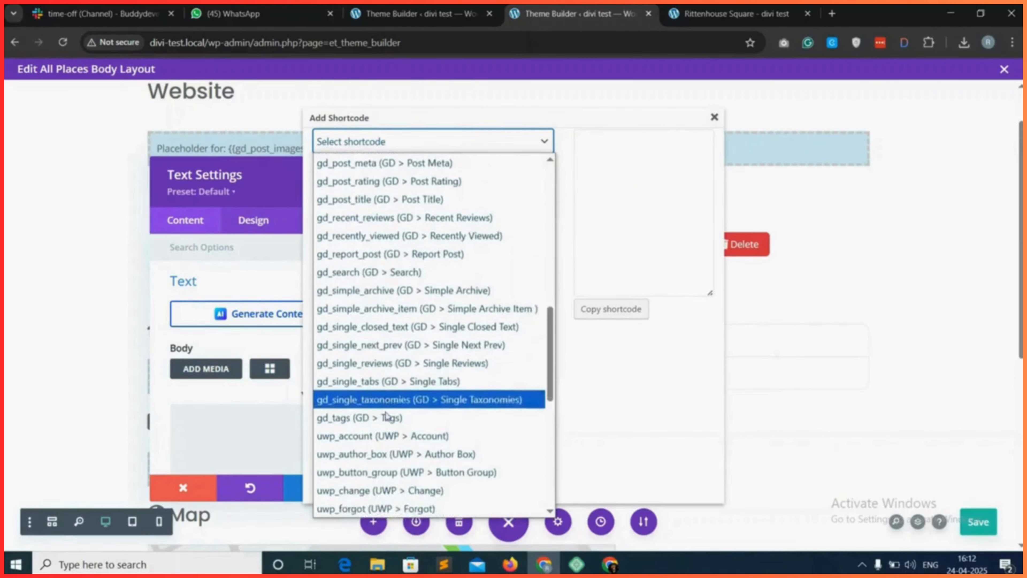
pyautogui.scroll(7, 389, 364)
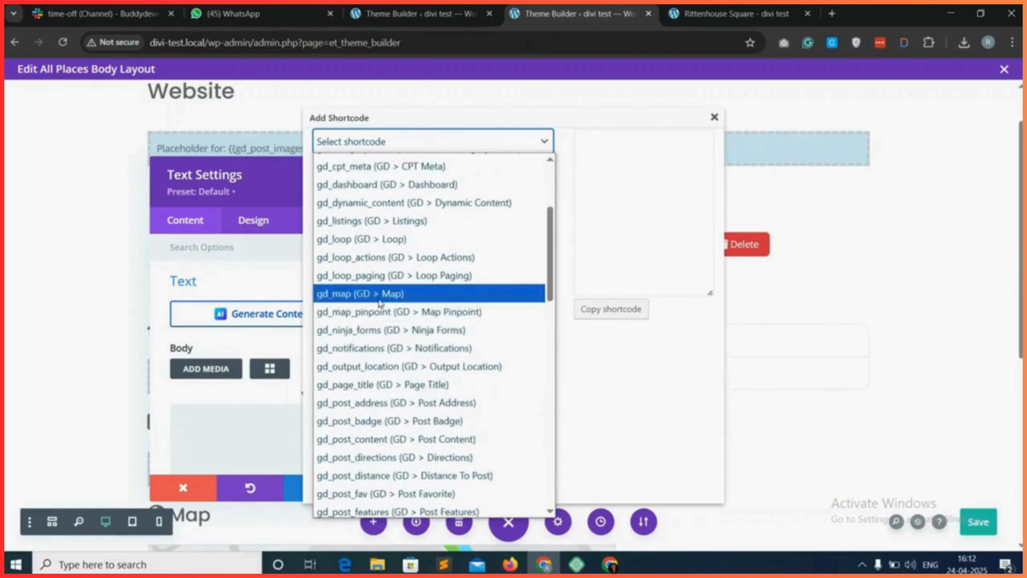
pyautogui.click(386, 330)
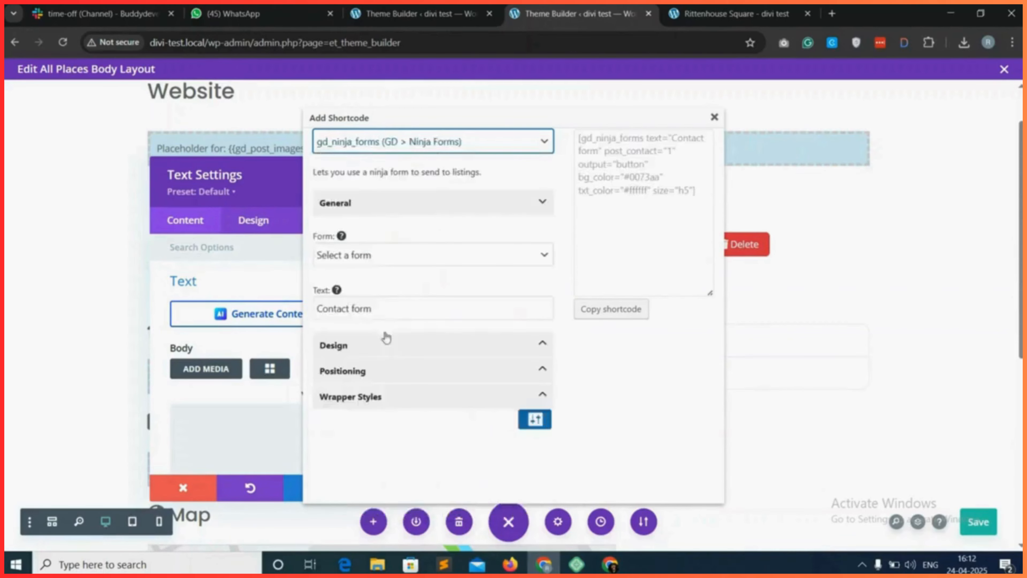
# Set the Ninja Forms shortcode's form to Contact Me (ID: 1) and shorten its text to Contact.
pyautogui.click(456, 262)
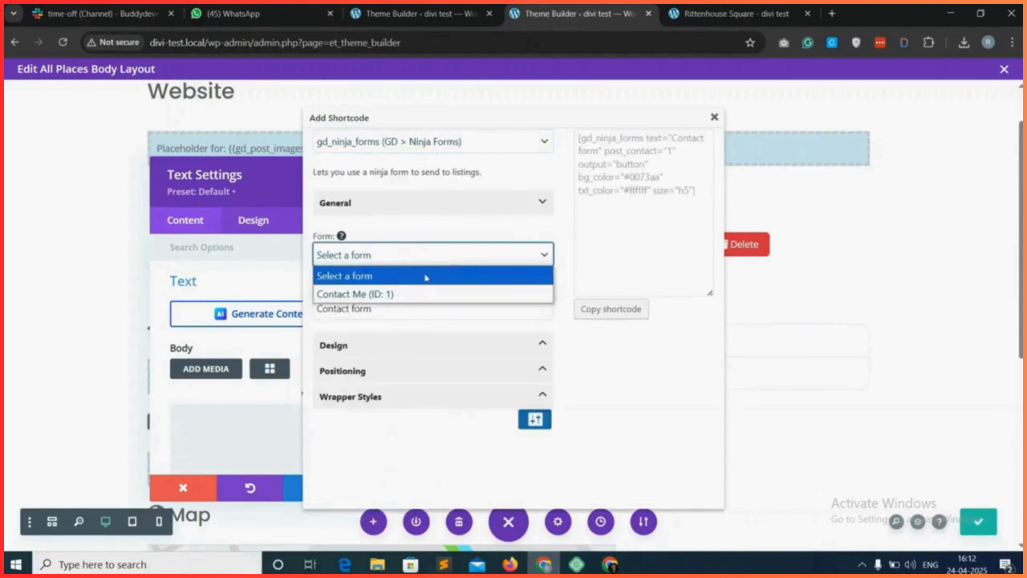
pyautogui.click(387, 294)
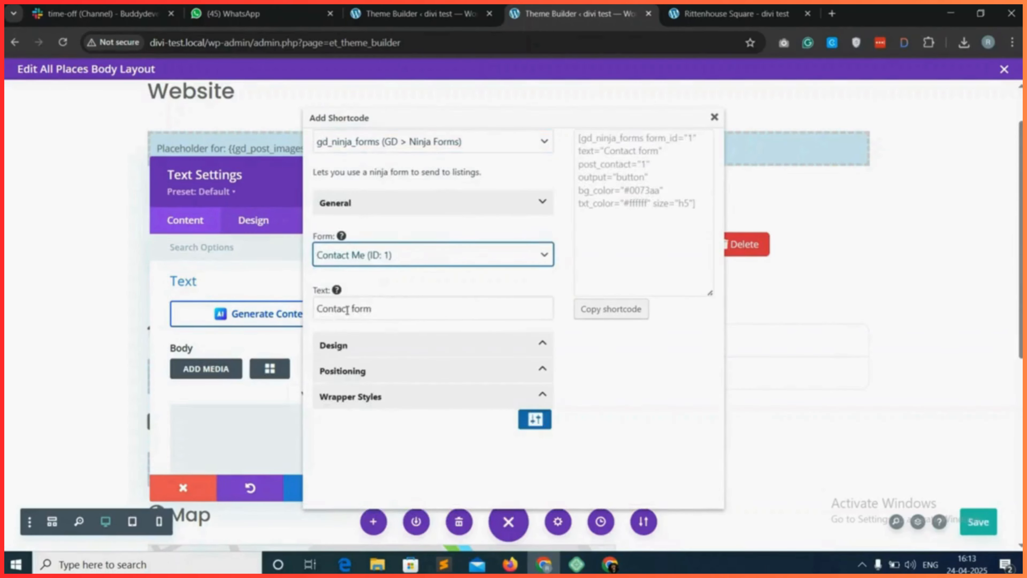
pyautogui.doubleClick(361, 308)
pyautogui.tripleClick(356, 309)
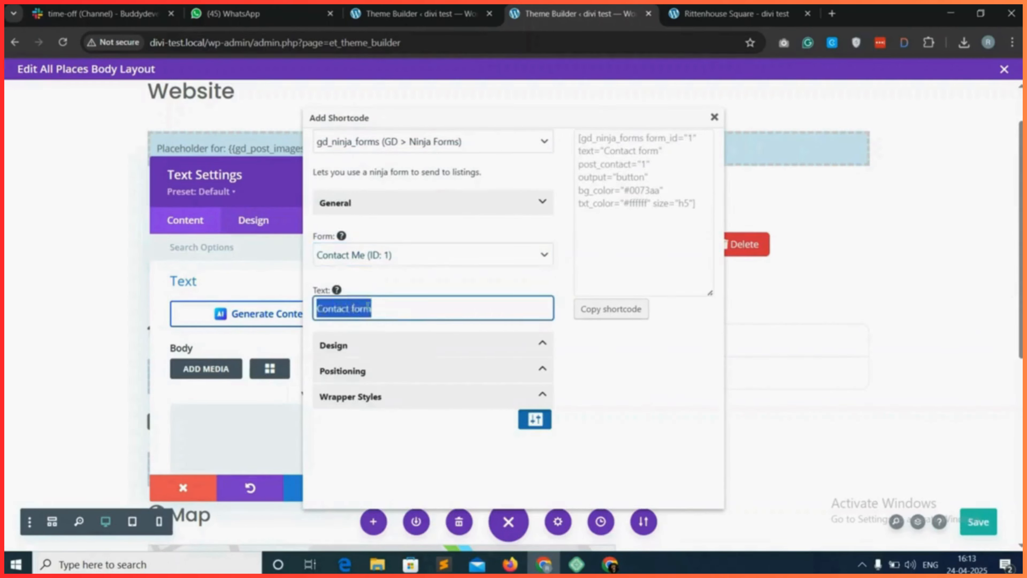
pyautogui.click(376, 309)
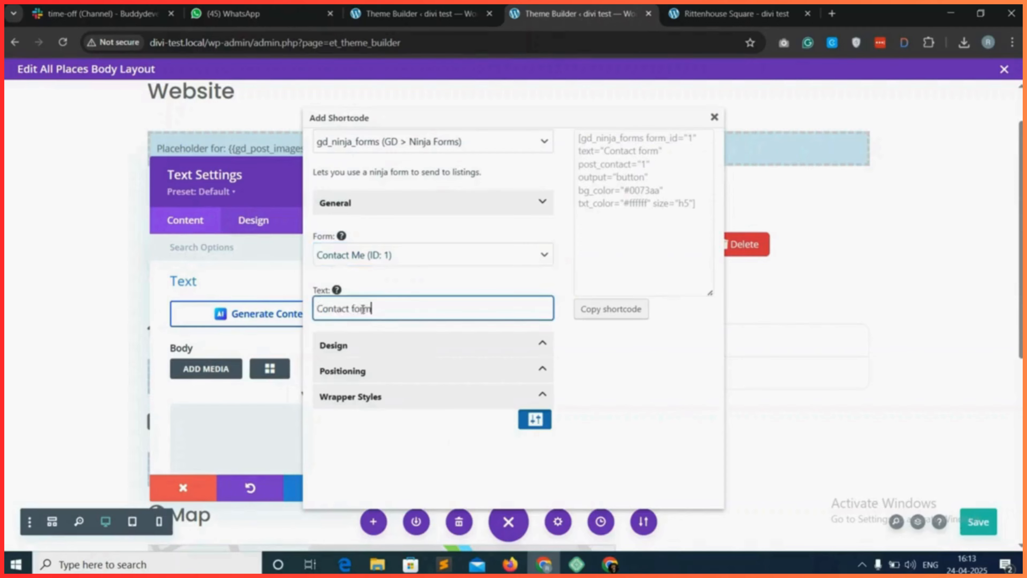
pyautogui.press('BackSpace')
# Review the Ninja Forms shortcode's design options for output type, shadow, badge colors and badge size.
pyautogui.click(390, 349)
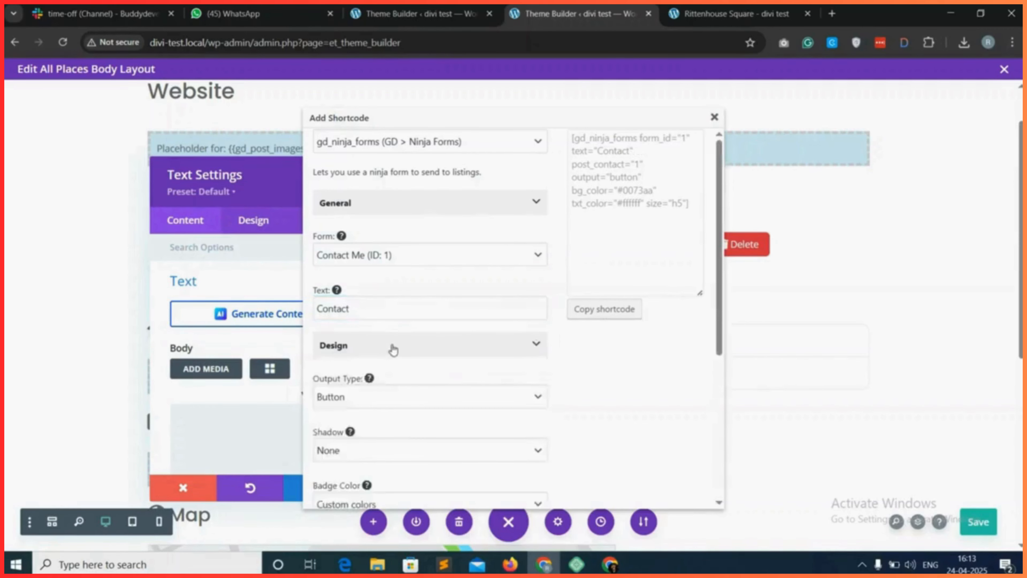
pyautogui.scroll(-1, 388, 348)
pyautogui.click(380, 338)
pyautogui.click(380, 339)
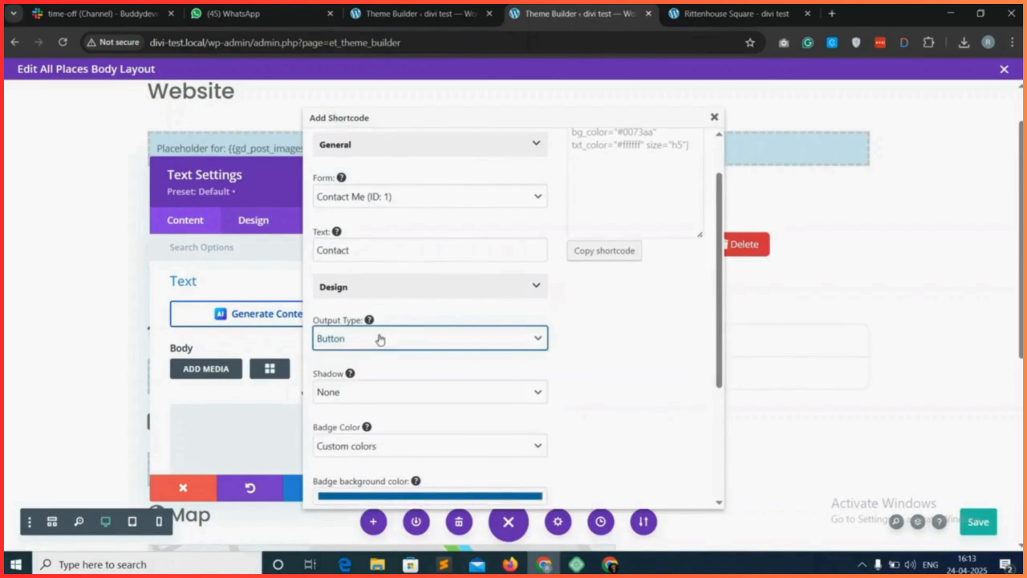
pyautogui.scroll(-1, 358, 377)
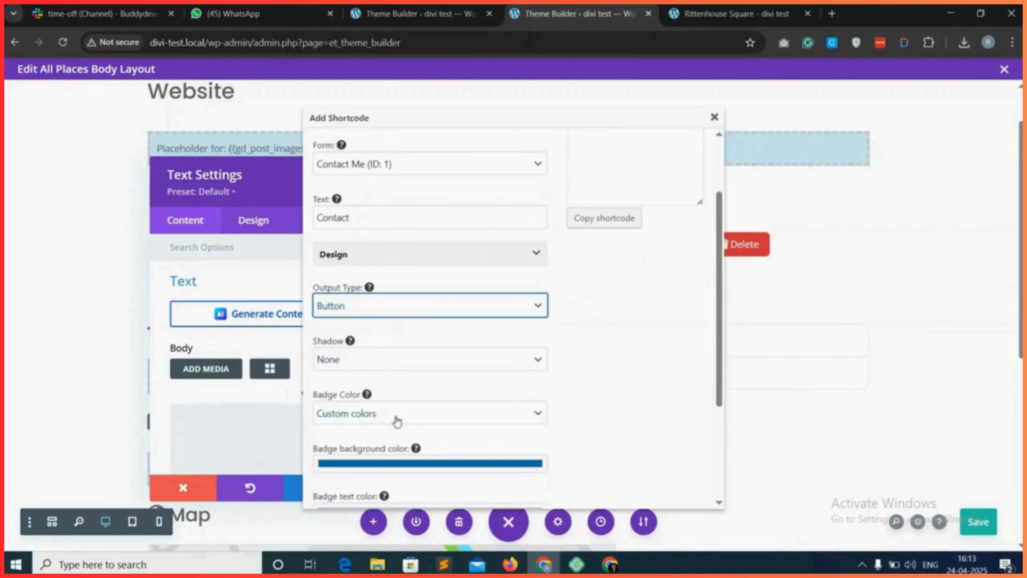
pyautogui.scroll(-3, 397, 421)
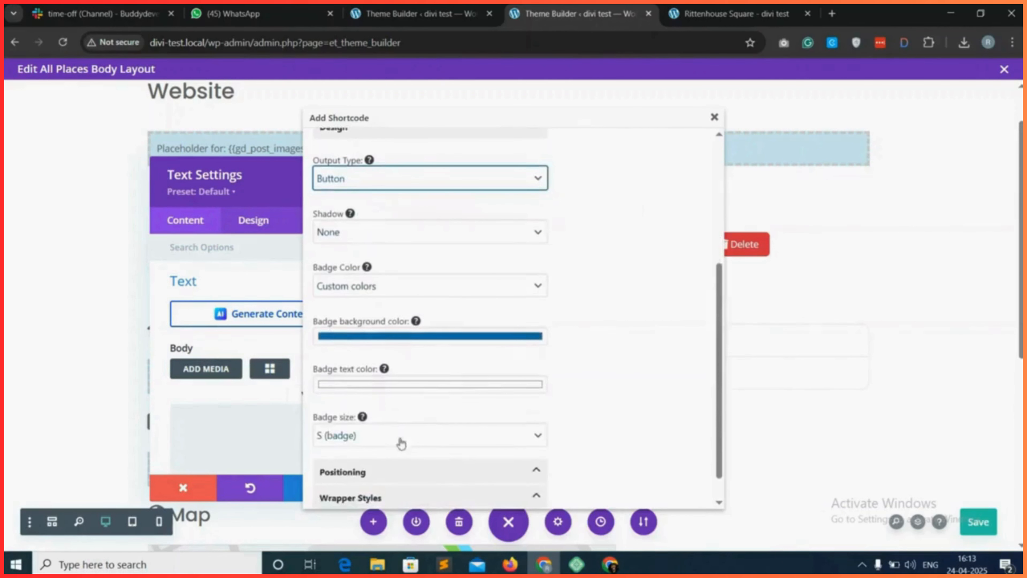
# Copy the Ninja Forms contact shortcode into the text module's body and accept the settings.
pyautogui.scroll(5, 518, 406)
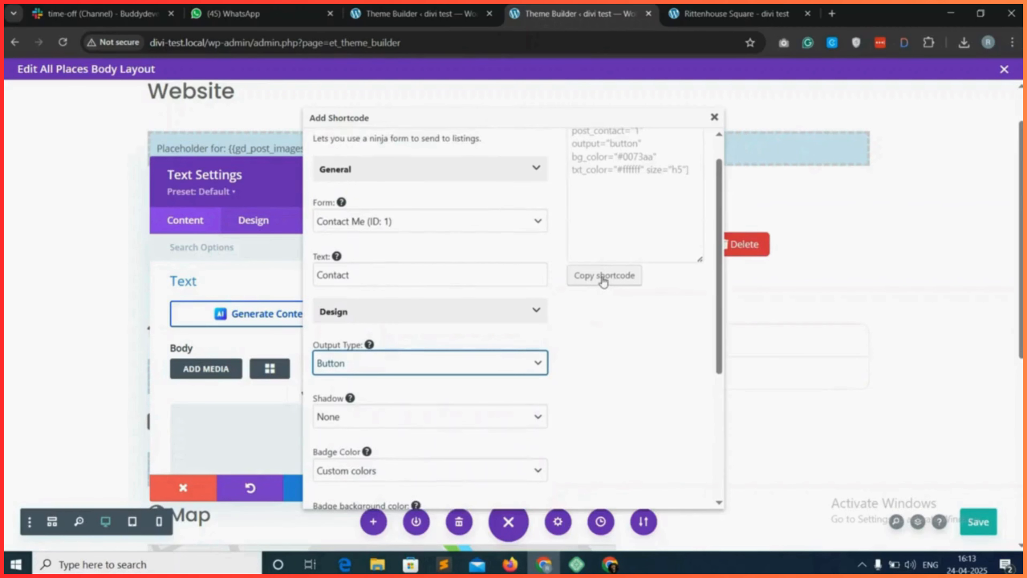
pyautogui.click(603, 276)
pyautogui.click(630, 151)
pyautogui.click(714, 118)
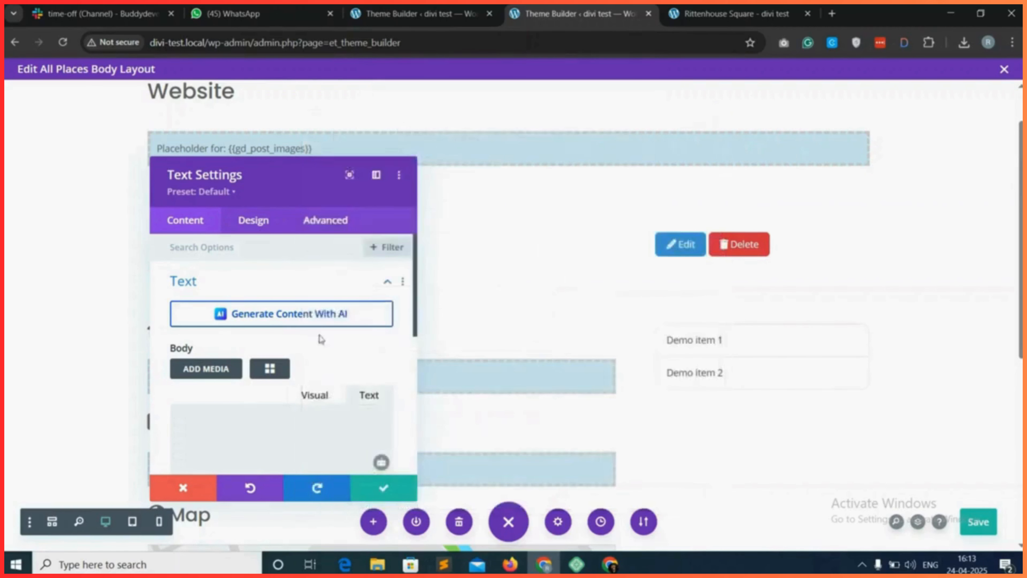
pyautogui.rightClick(243, 418)
pyautogui.click(309, 239)
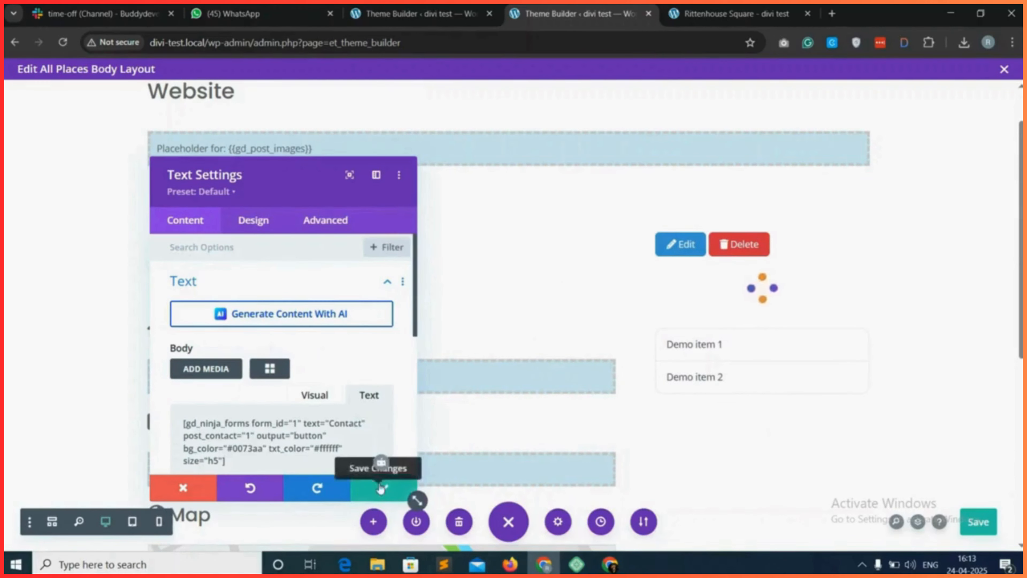
pyautogui.click(379, 497)
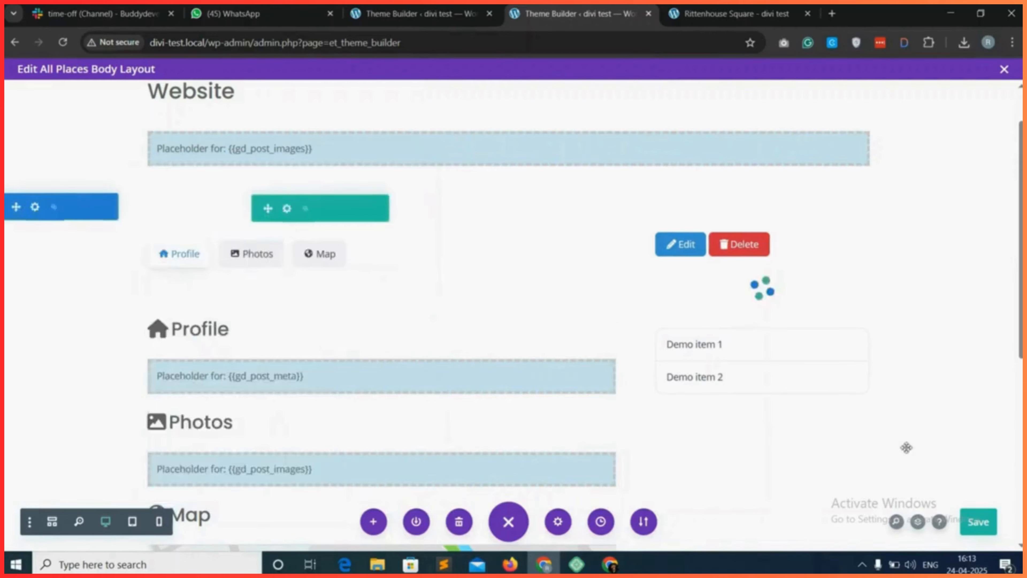
# Save the body layout and reload the Rittenhouse Square page to check its side column.
pyautogui.click(981, 525)
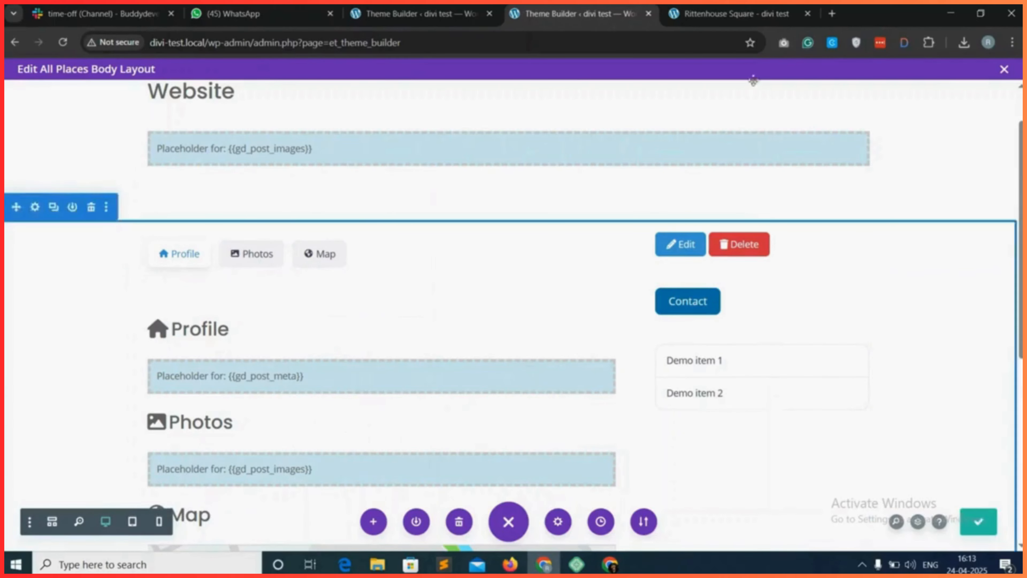
pyautogui.click(707, 14)
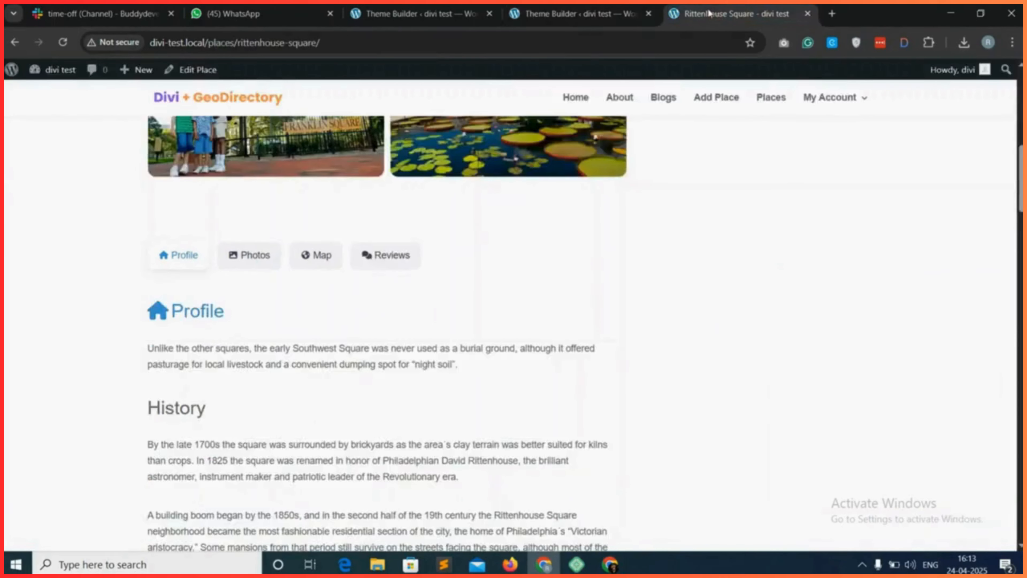
pyautogui.click(65, 43)
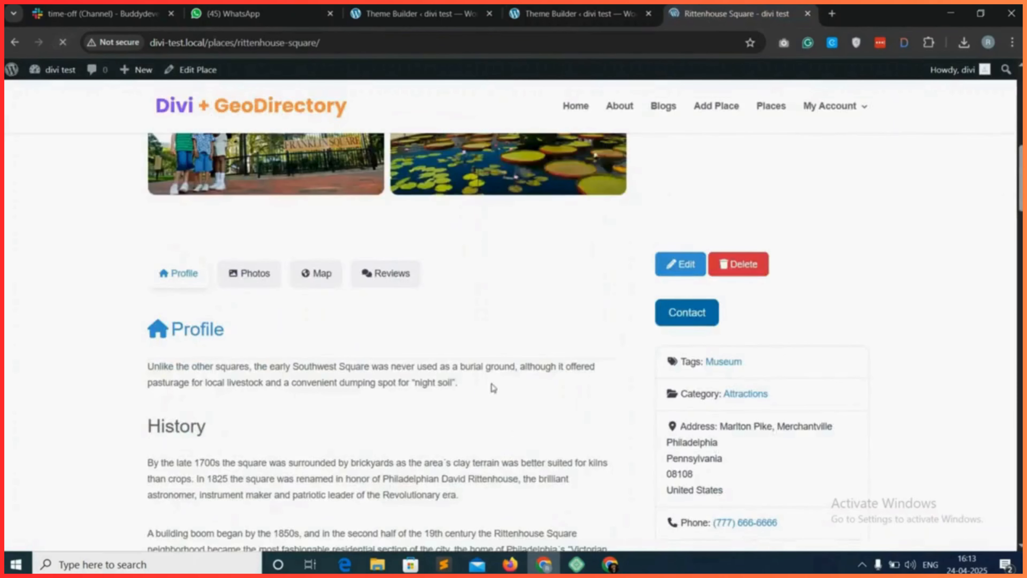
pyautogui.scroll(-1, 501, 371)
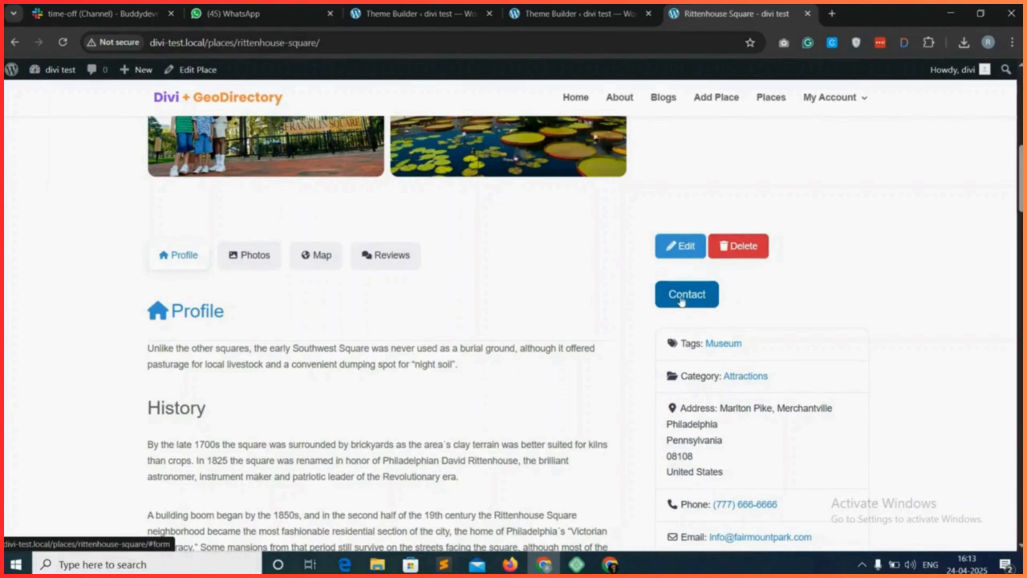
# Check the Rittenhouse Square side column's author buttons and listing details, and view the weekly business hours.
pyautogui.scroll(-2, 697, 319)
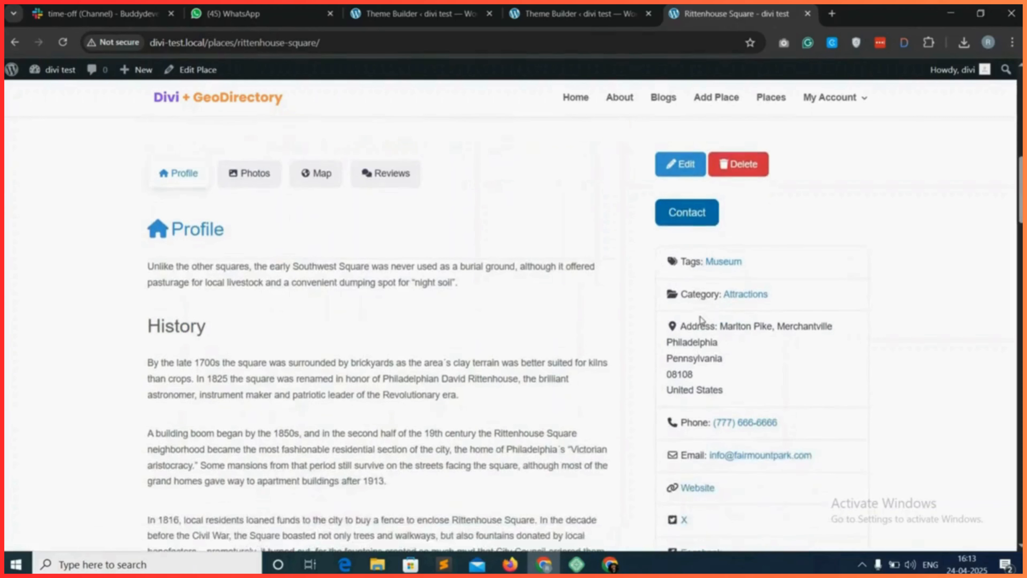
pyautogui.scroll(-1, 701, 284)
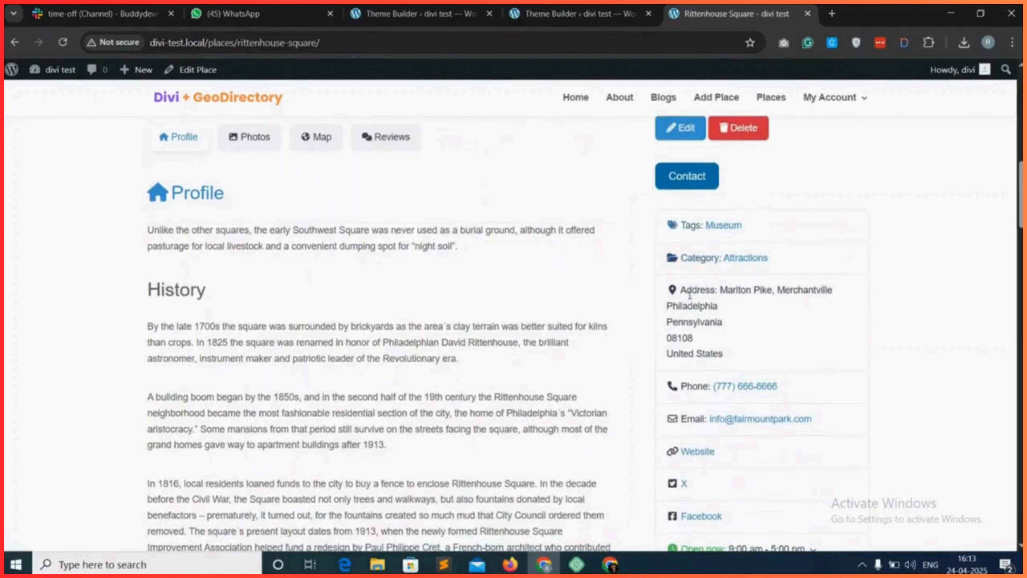
pyautogui.scroll(-1, 689, 296)
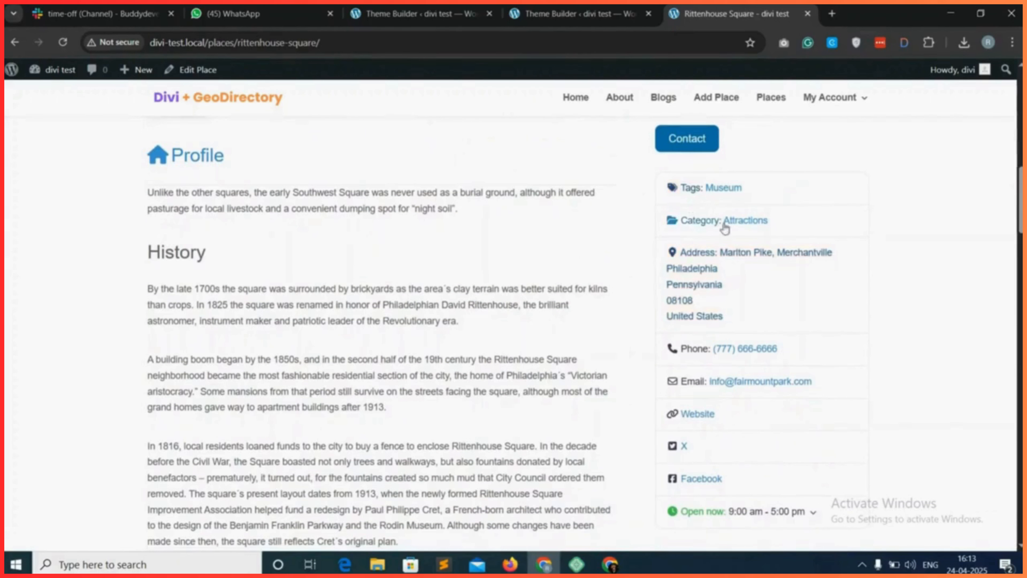
pyautogui.scroll(-1, 701, 283)
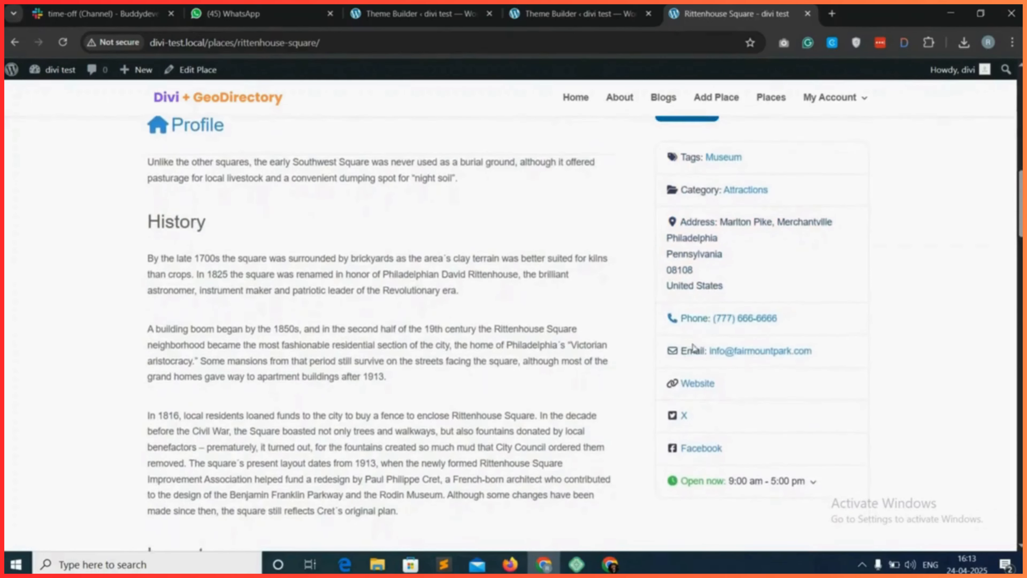
pyautogui.scroll(-1, 695, 374)
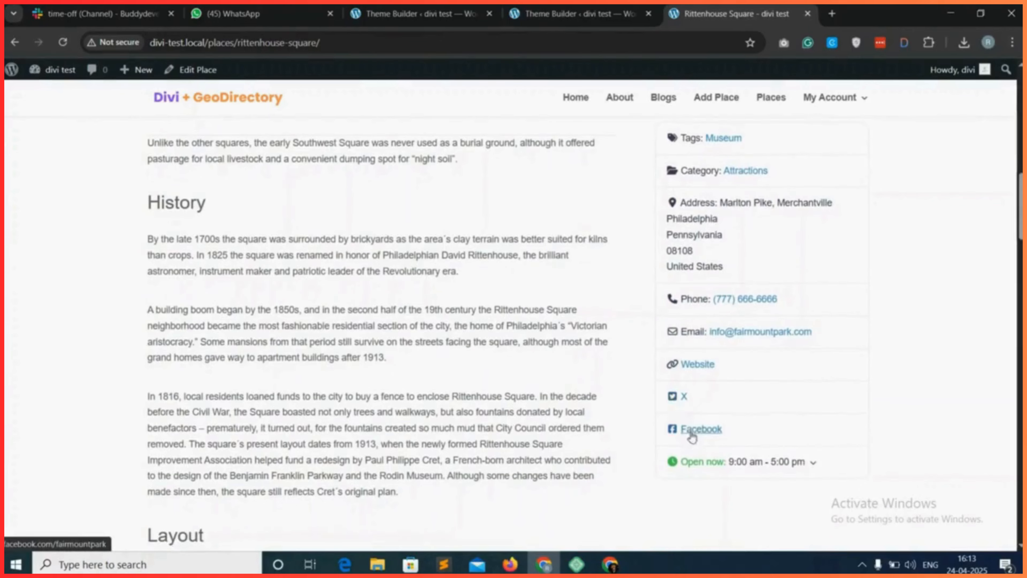
pyautogui.click(801, 464)
pyautogui.scroll(-1, 792, 445)
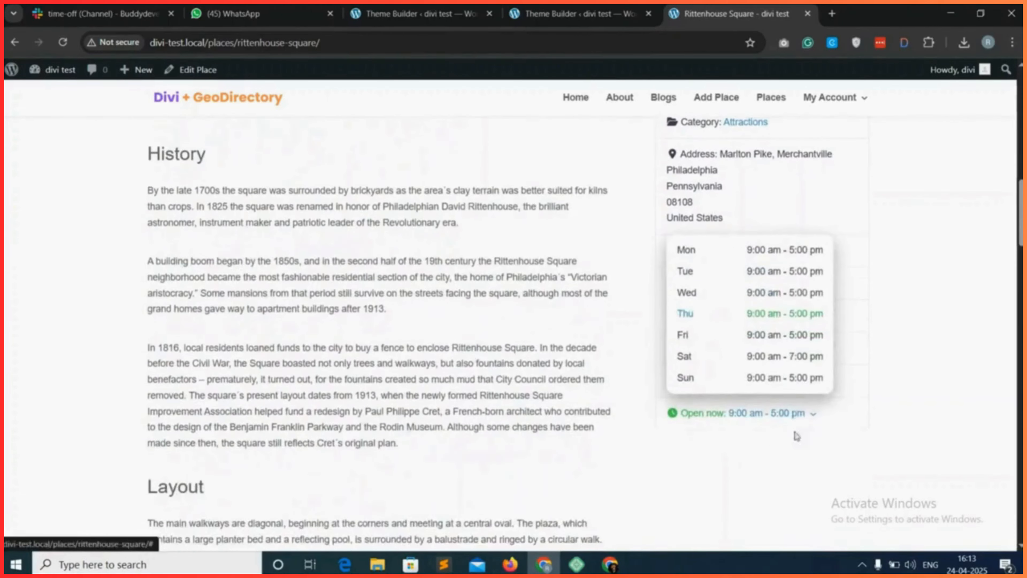
pyautogui.click(864, 420)
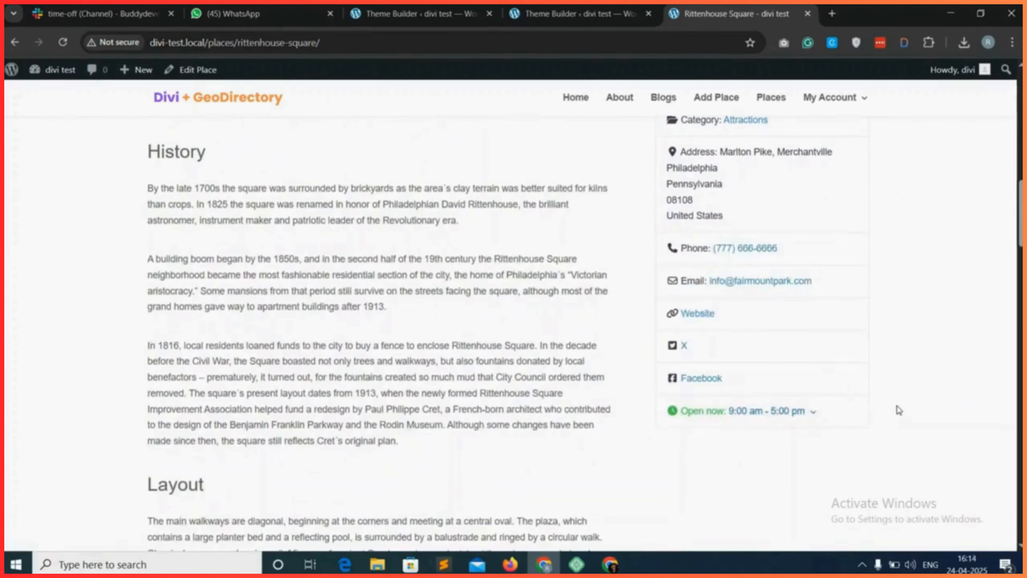
# Look over the finished Rittenhouse Square layout from the photo gallery down through the description text.
pyautogui.scroll(8, 898, 409)
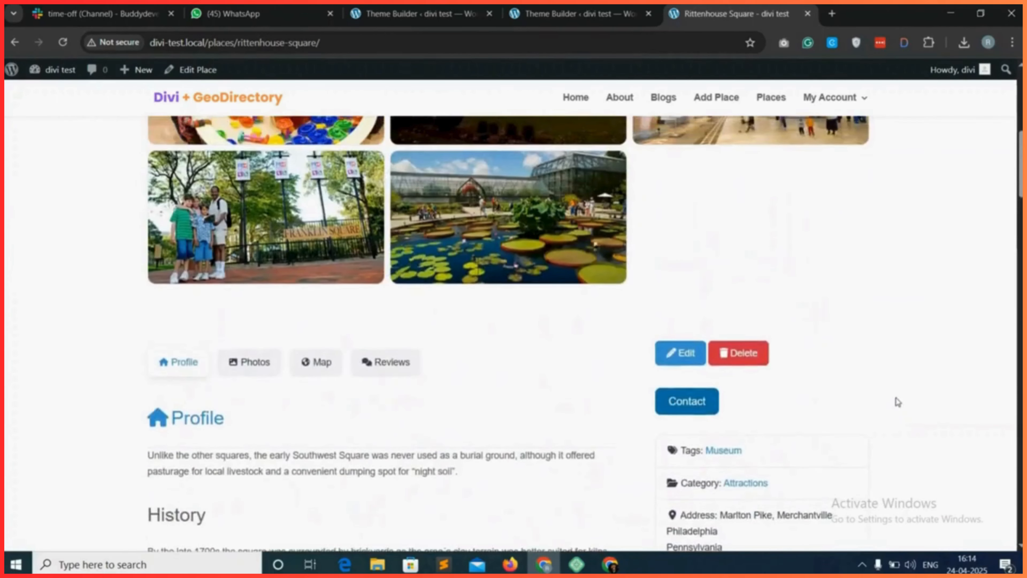
pyautogui.scroll(10, 898, 401)
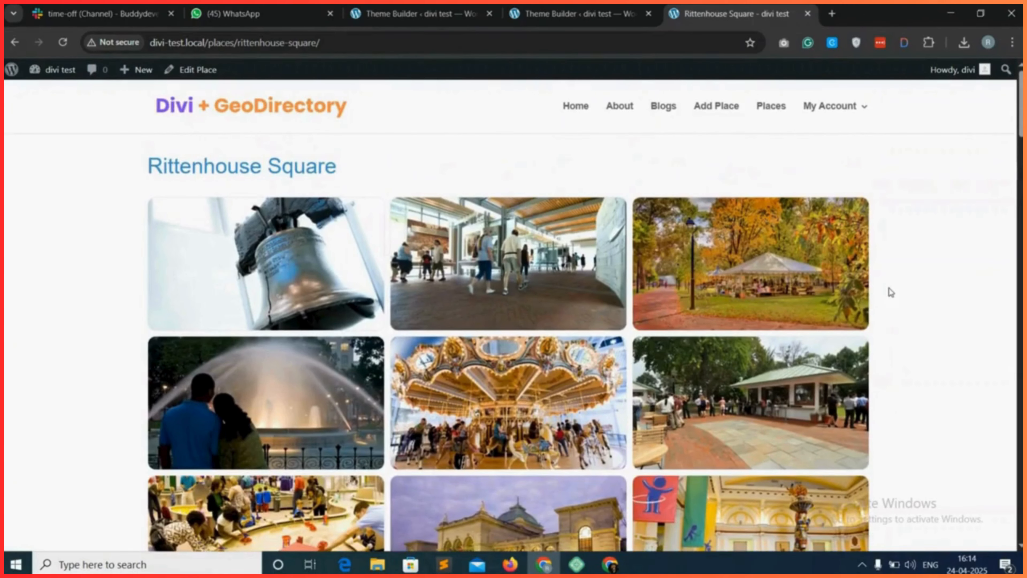
pyautogui.scroll(-1, 891, 292)
pyautogui.scroll(1, 890, 292)
pyautogui.scroll(-20, 912, 310)
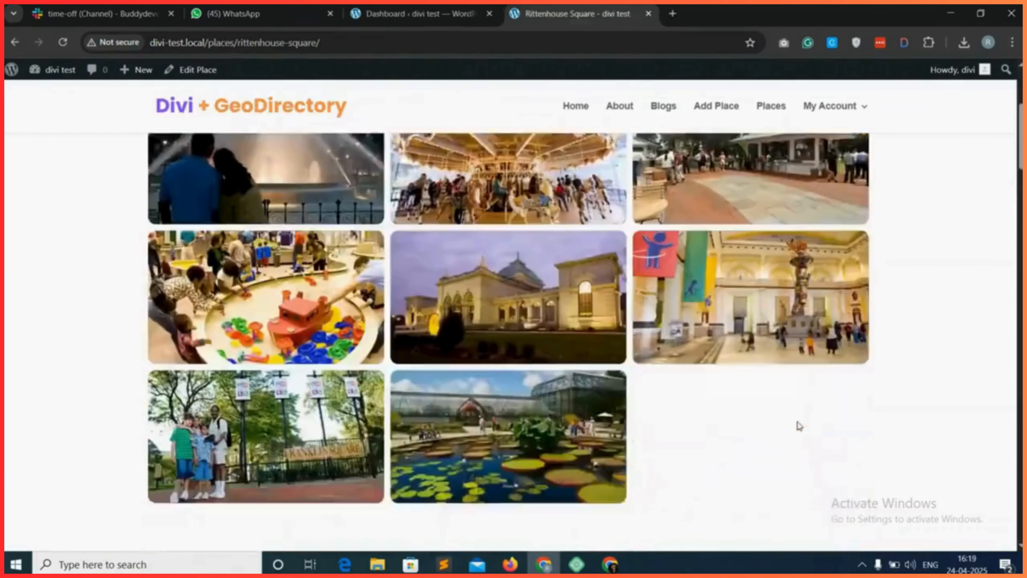
pyautogui.scroll(-10, 799, 425)
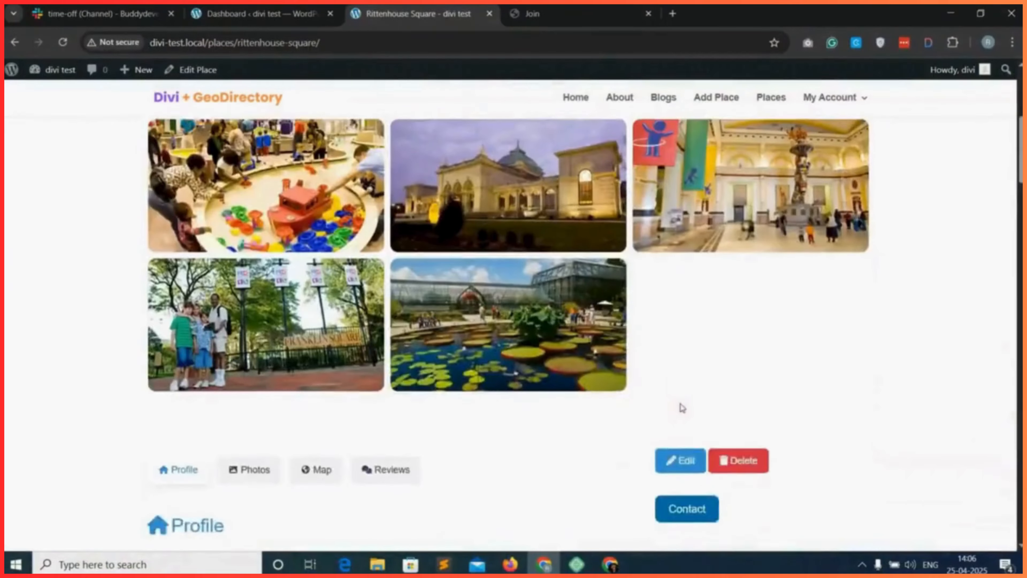
# Review the Rittenhouse Square page's profile, photos and review form sections.
pyautogui.scroll(-5, 592, 394)
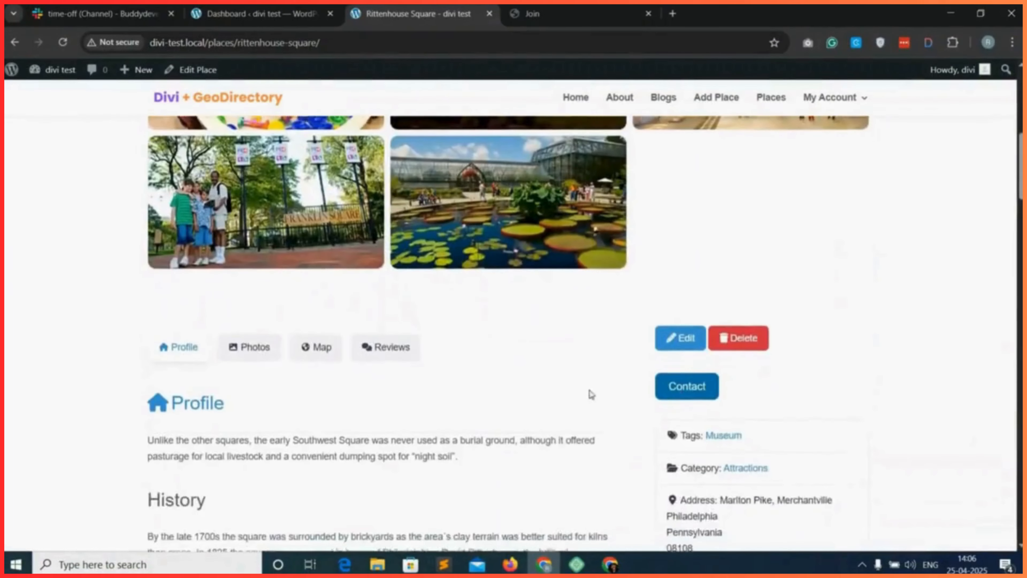
pyautogui.scroll(-15, 553, 395)
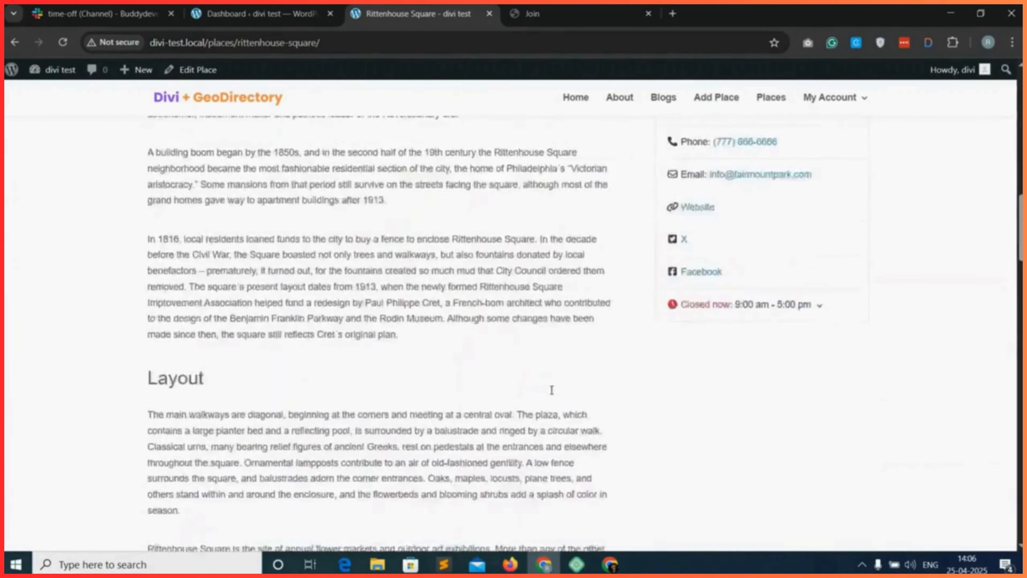
pyautogui.scroll(-15, 553, 395)
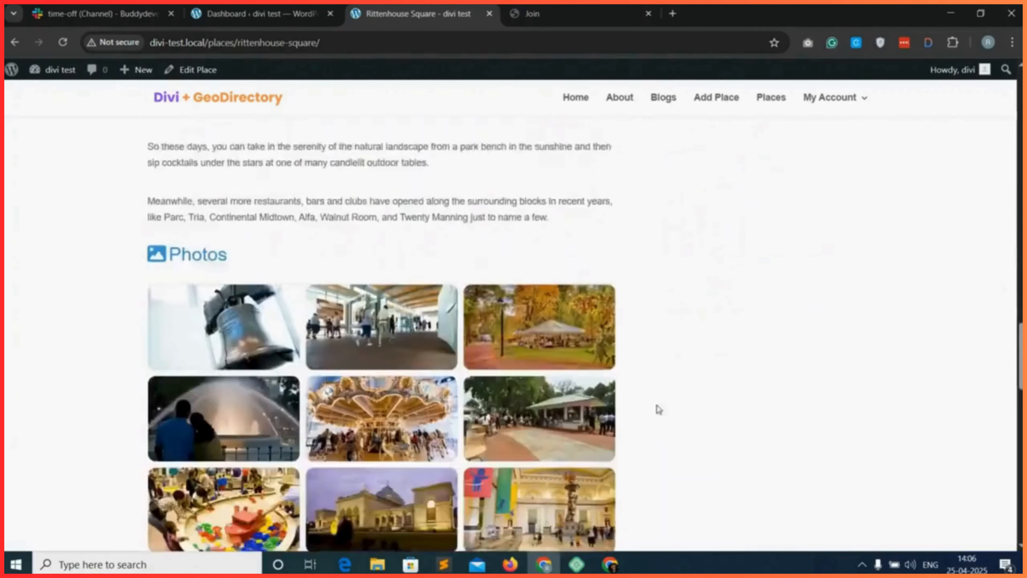
pyautogui.scroll(-8, 698, 419)
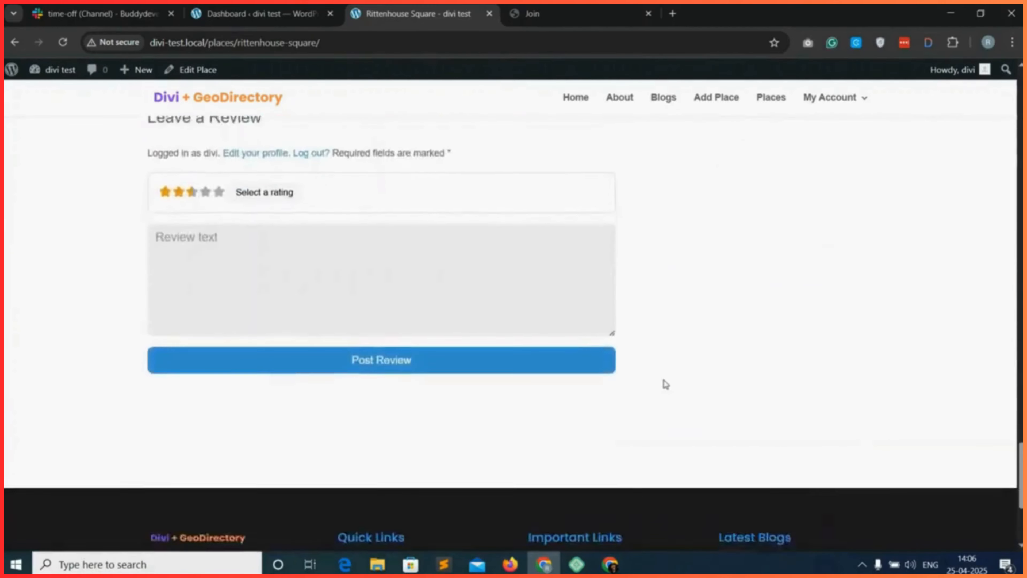
pyautogui.scroll(11, 665, 383)
pyautogui.scroll(15, 741, 117)
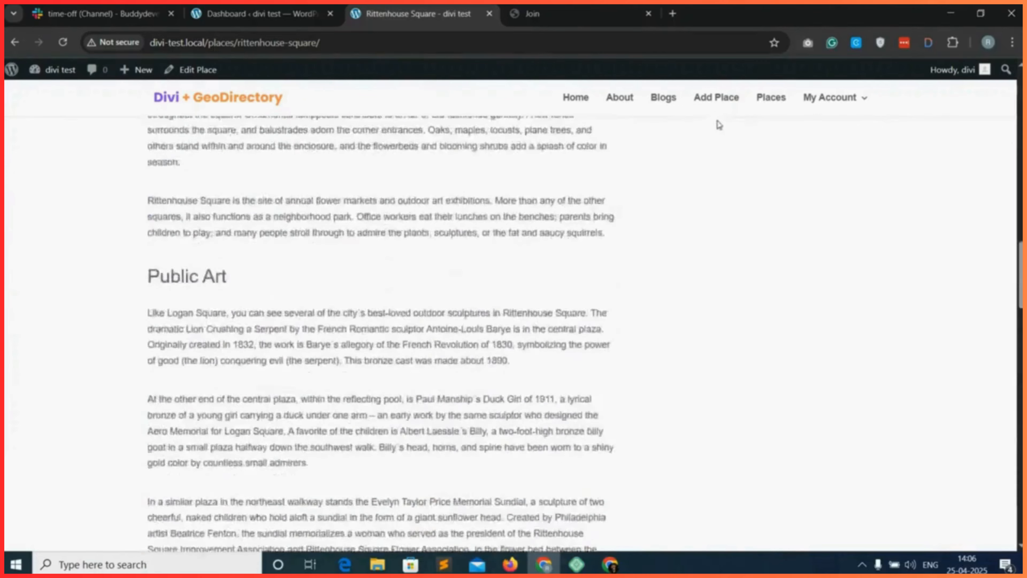
pyautogui.scroll(5, 712, 105)
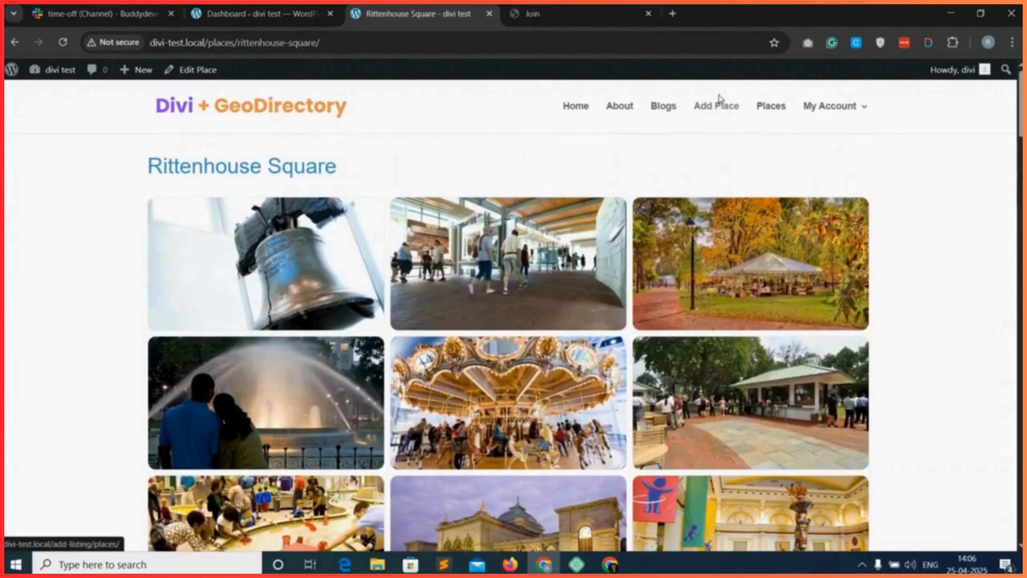
# Open the site's Add Place page and examine its listing form fields.
pyautogui.click(718, 106)
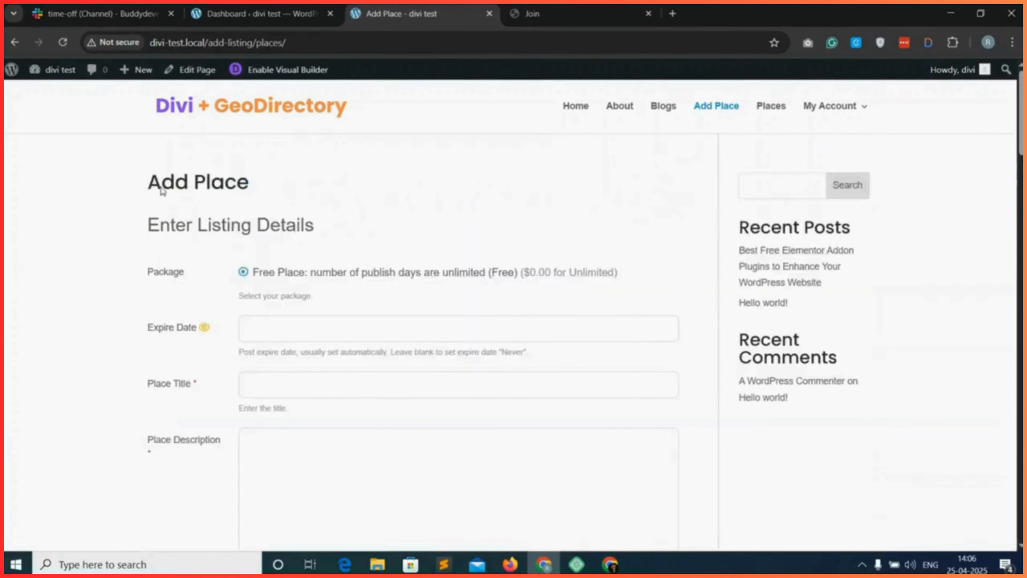
pyautogui.moveTo(143, 184); pyautogui.dragTo(263, 190)
pyautogui.click(358, 235)
pyautogui.scroll(-10, 376, 308)
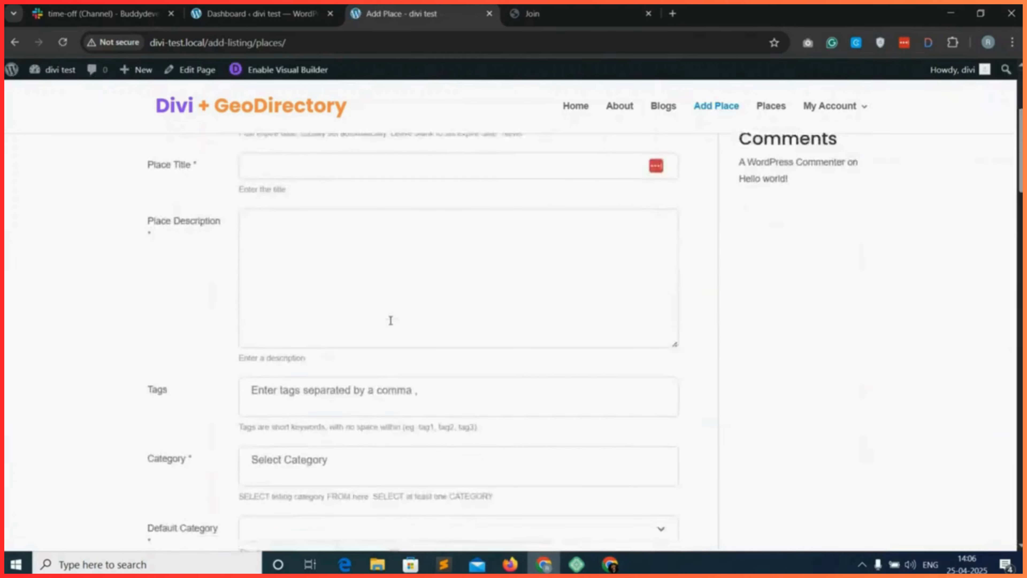
pyautogui.scroll(-10, 738, 333)
pyautogui.scroll(15, 702, 350)
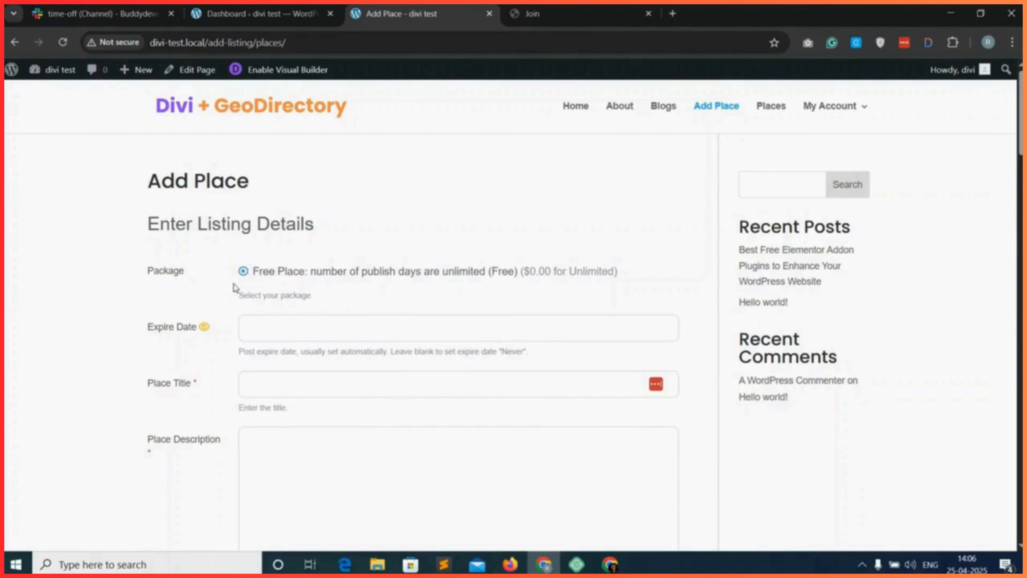
# Examine the example Buddy Directory Join page's intro banner, subscription packages, Get Started section and footer.
pyautogui.click(567, 6)
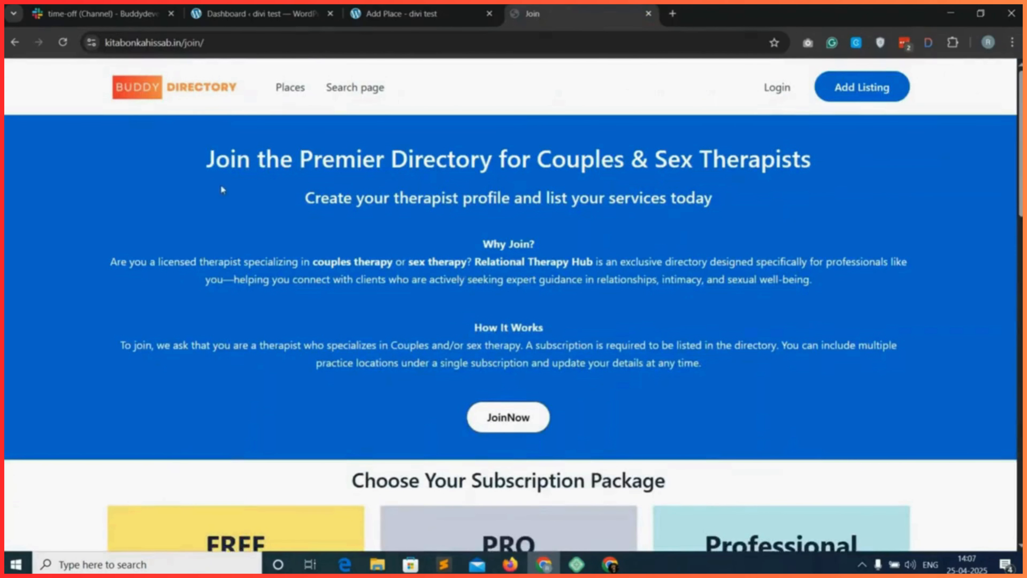
pyautogui.scroll(-12, 503, 324)
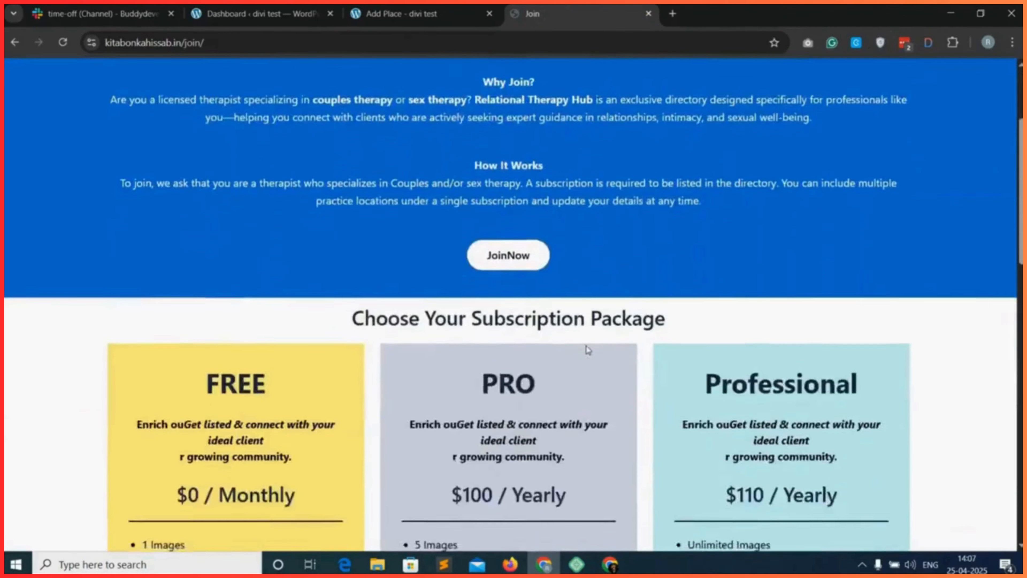
pyautogui.scroll(-8, 639, 366)
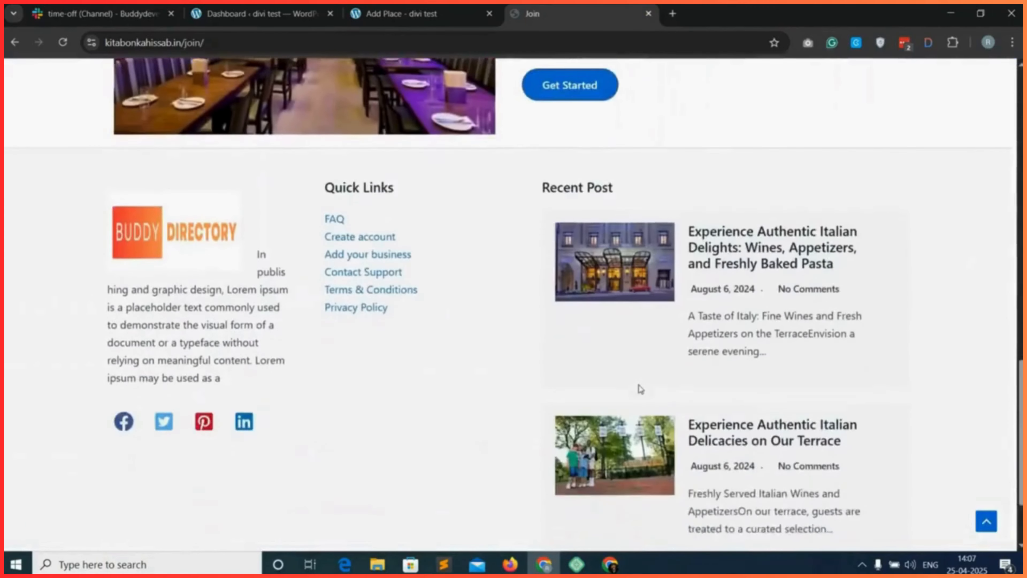
pyautogui.scroll(18, 639, 385)
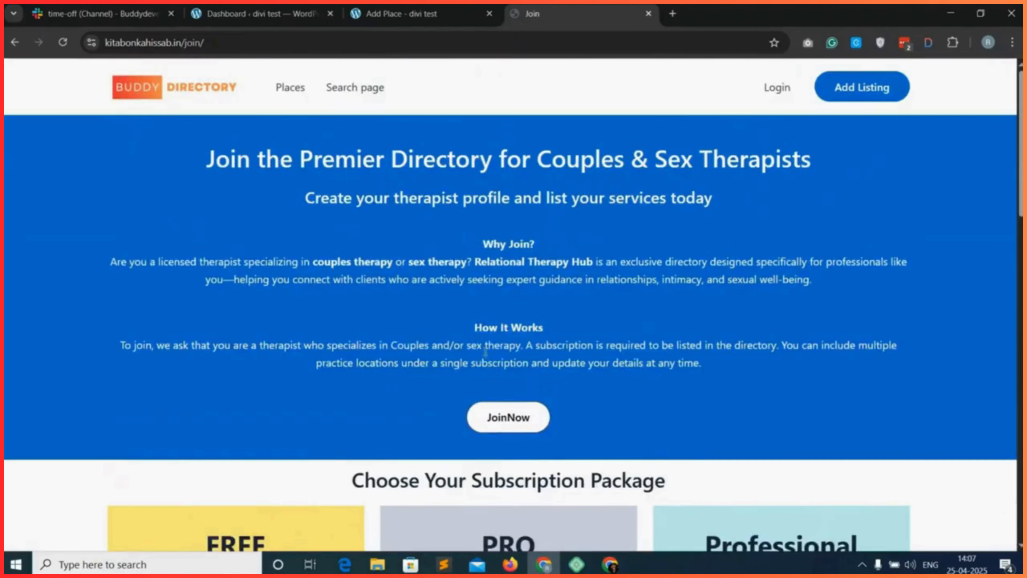
pyautogui.scroll(-6, 523, 413)
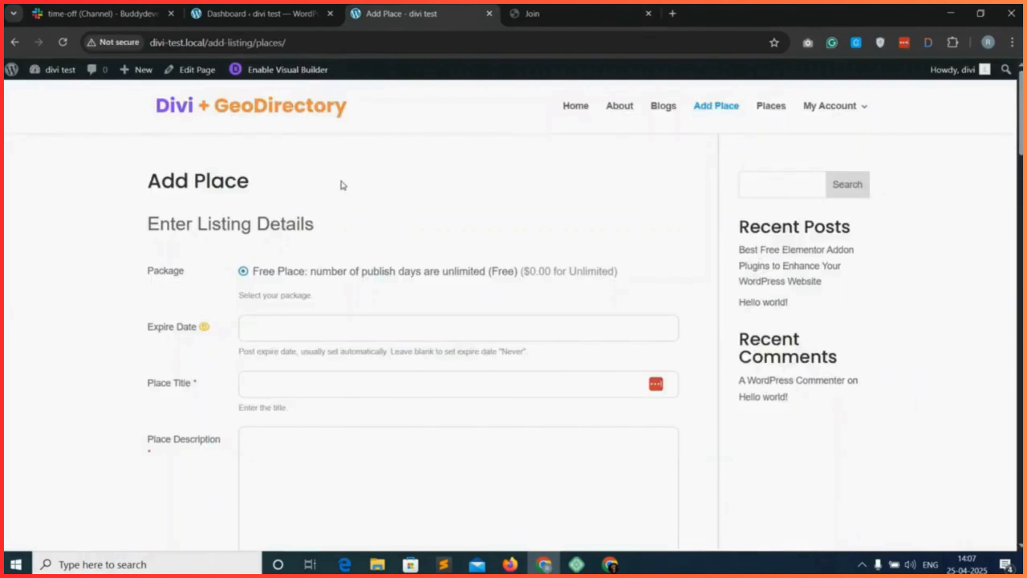
pyautogui.click(566, 13)
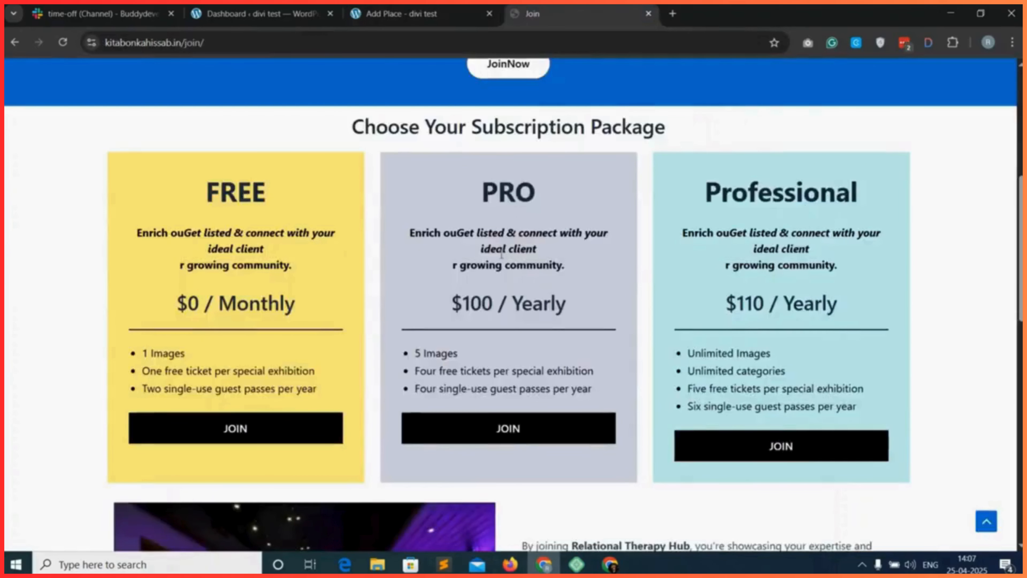
pyautogui.scroll(6, 579, 265)
pyautogui.scroll(-10, 579, 267)
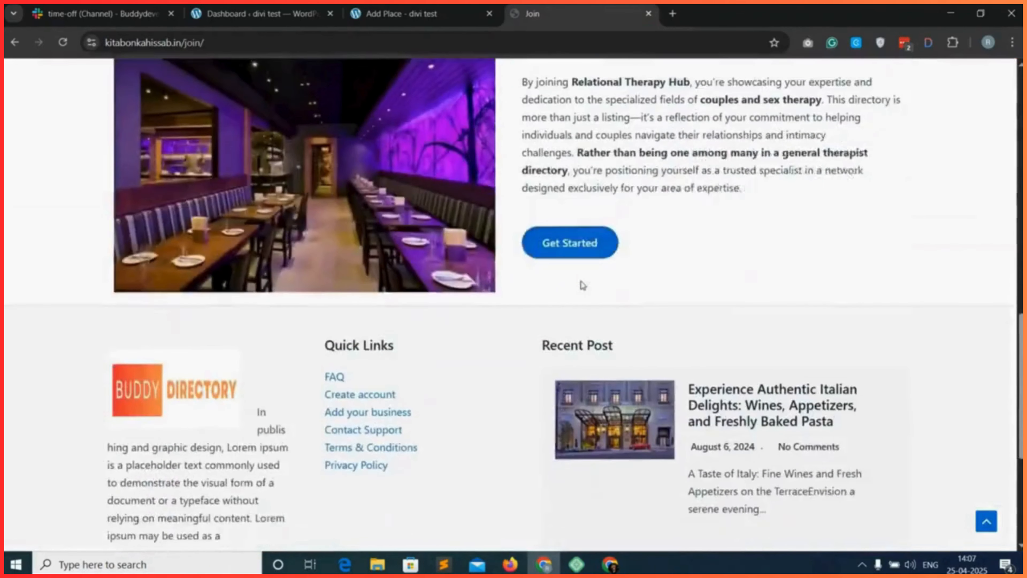
pyautogui.scroll(10, 579, 283)
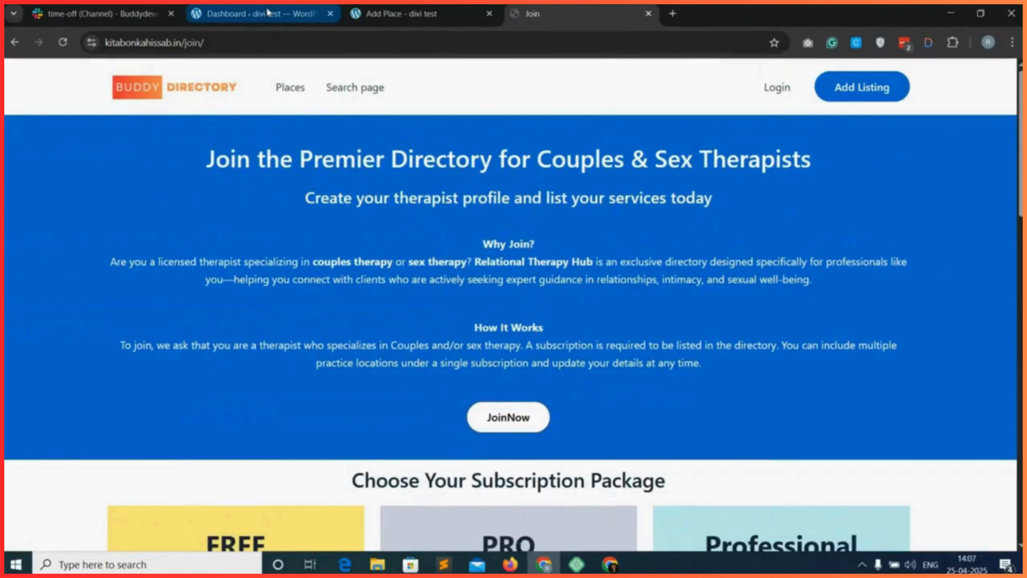
# Create a new WordPress page titled Join and open it in the Divi Builder.
pyautogui.click(267, 13)
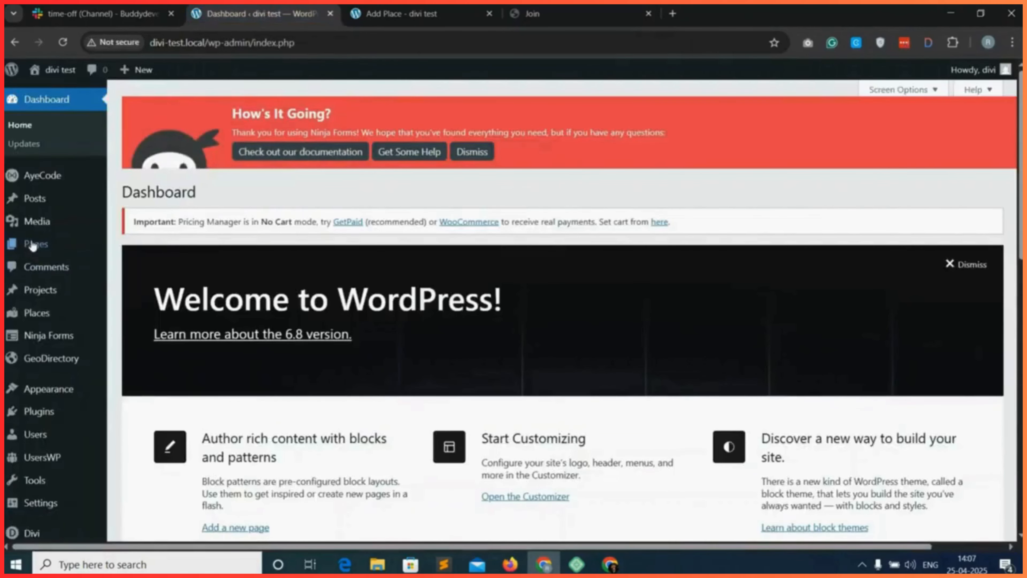
pyautogui.moveTo(73, 246)
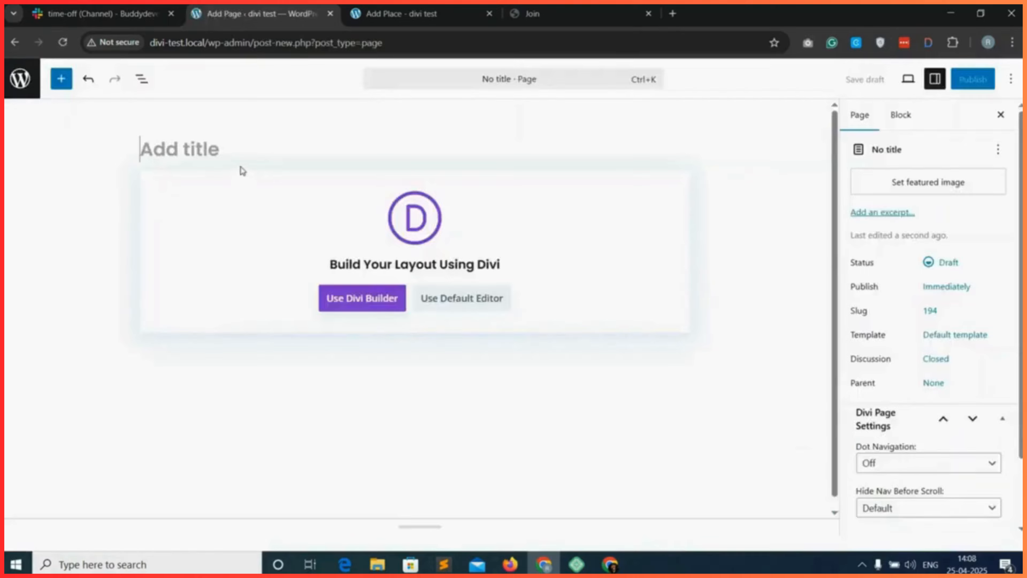
pyautogui.write('Join')
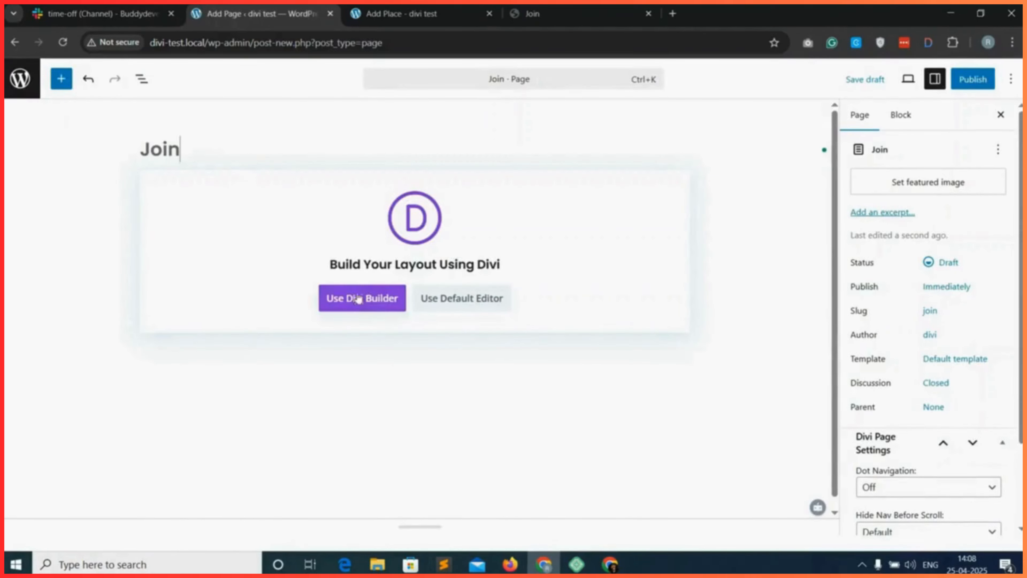
pyautogui.click(377, 300)
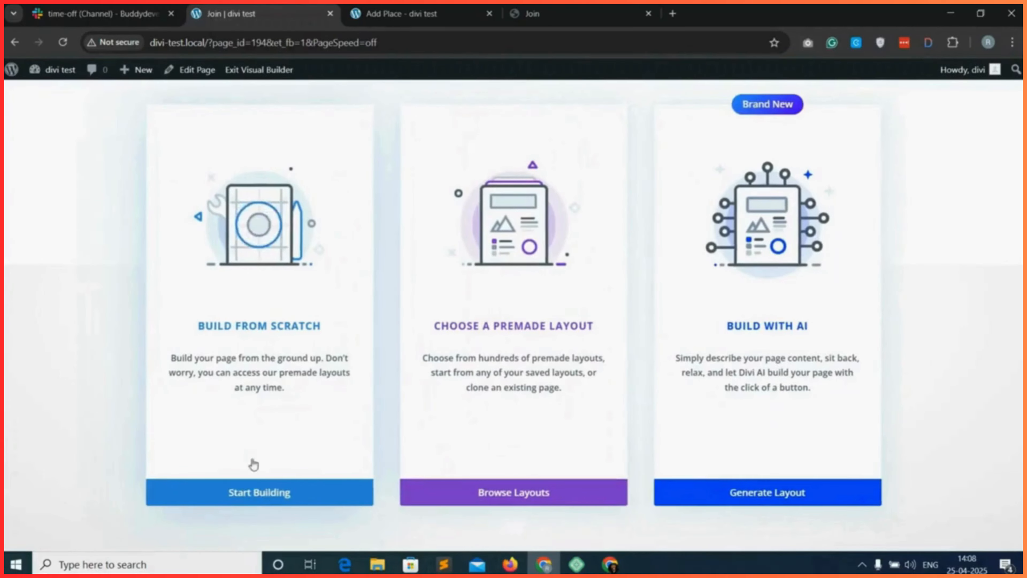
# Start building the Join page from scratch with a single-column row, and return to the example Join page for reference.
pyautogui.click(286, 492)
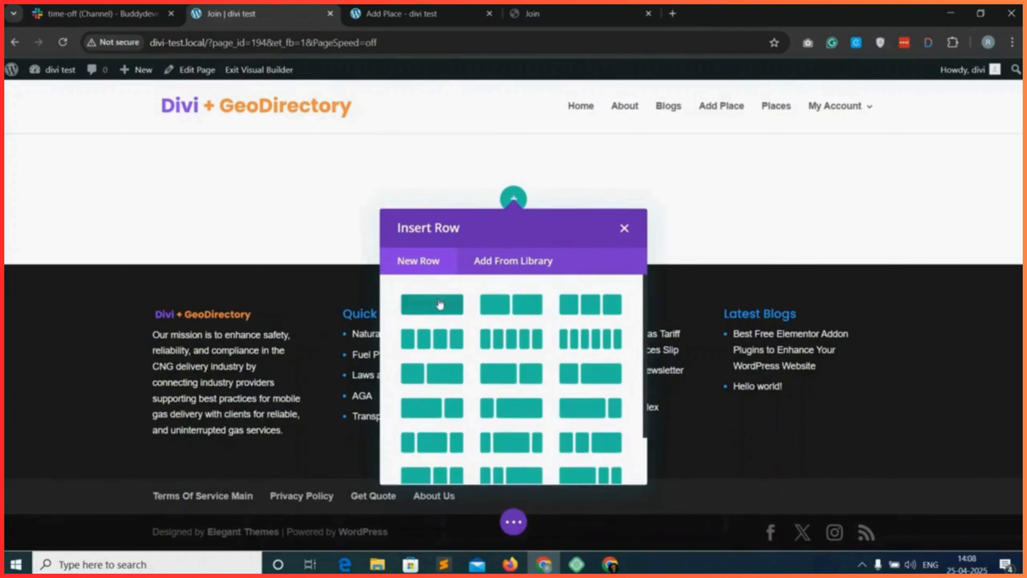
pyautogui.click(431, 307)
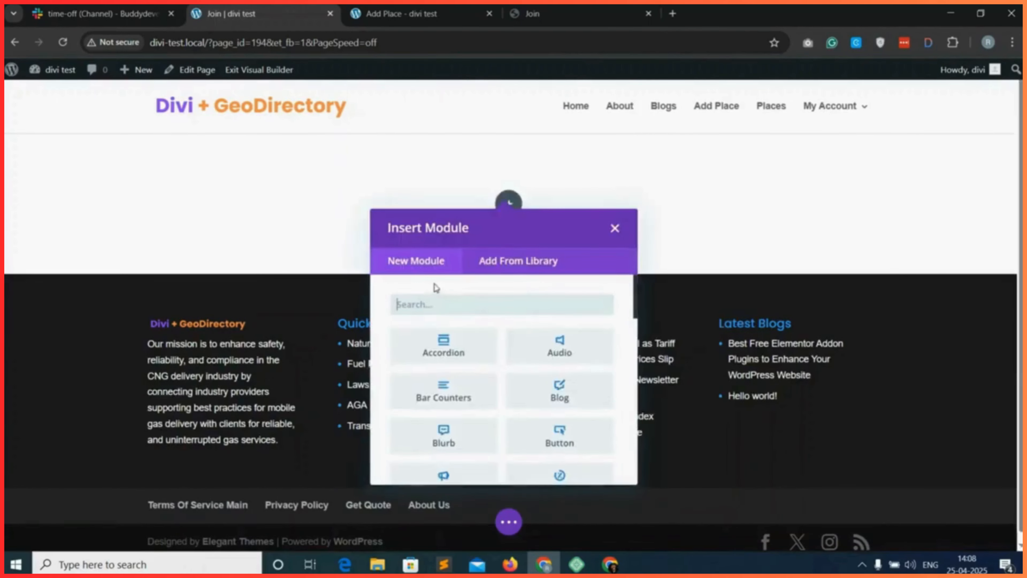
pyautogui.click(532, 14)
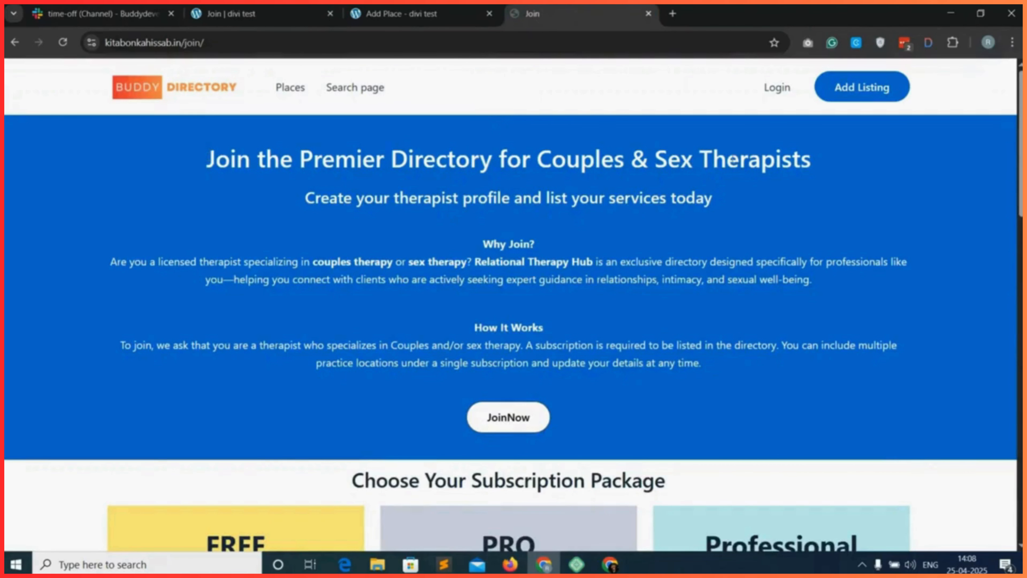
# Add a Heading module to the new Join page with the text "Join the Premier Directory for Couples & Sex Therapists".
pyautogui.moveTo(272, 8); pyautogui.dragTo(419, 6)
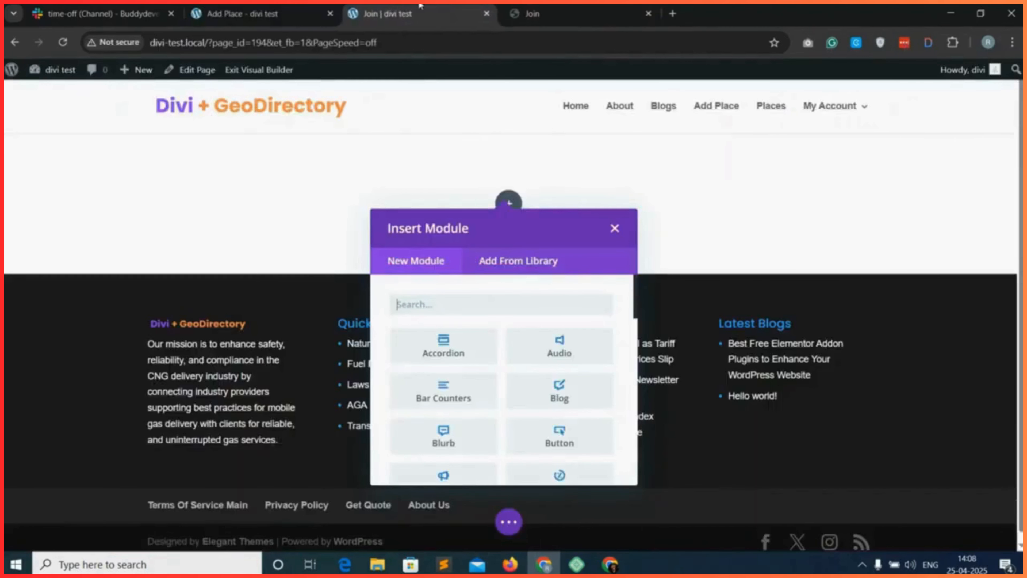
pyautogui.write('he')
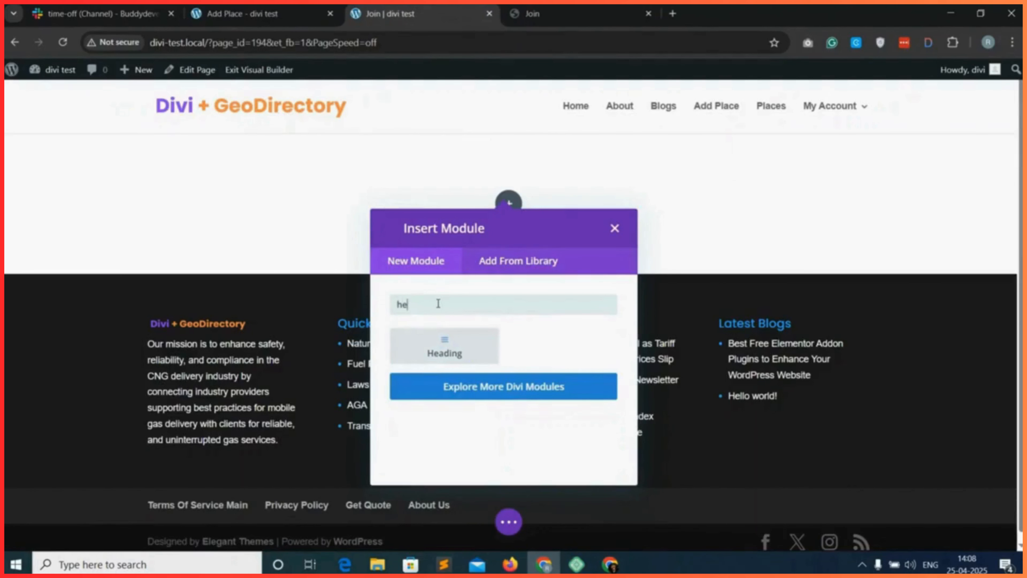
pyautogui.click(448, 342)
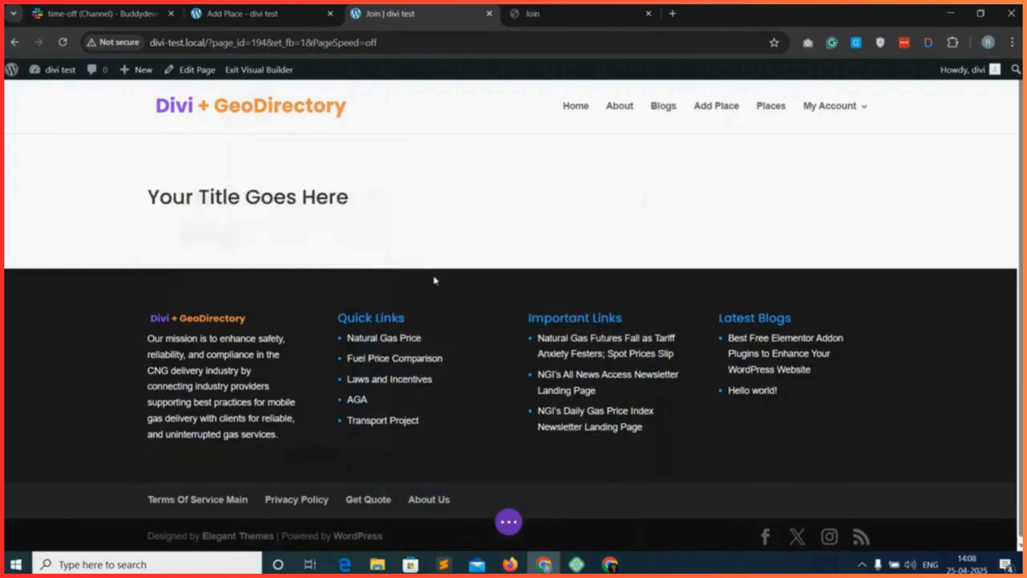
pyautogui.hotkey('ctrl', 'Tab')
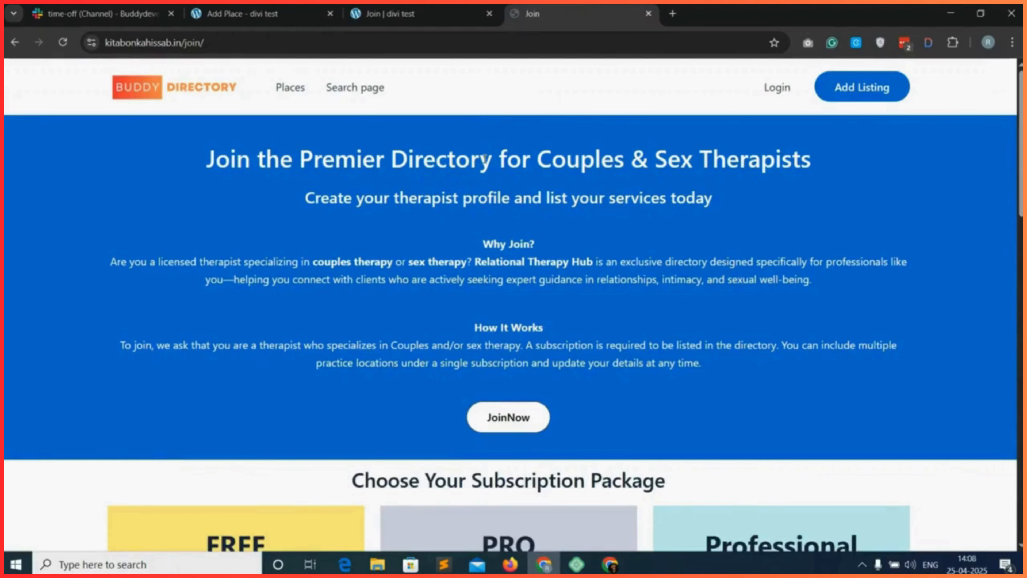
pyautogui.click(404, 13)
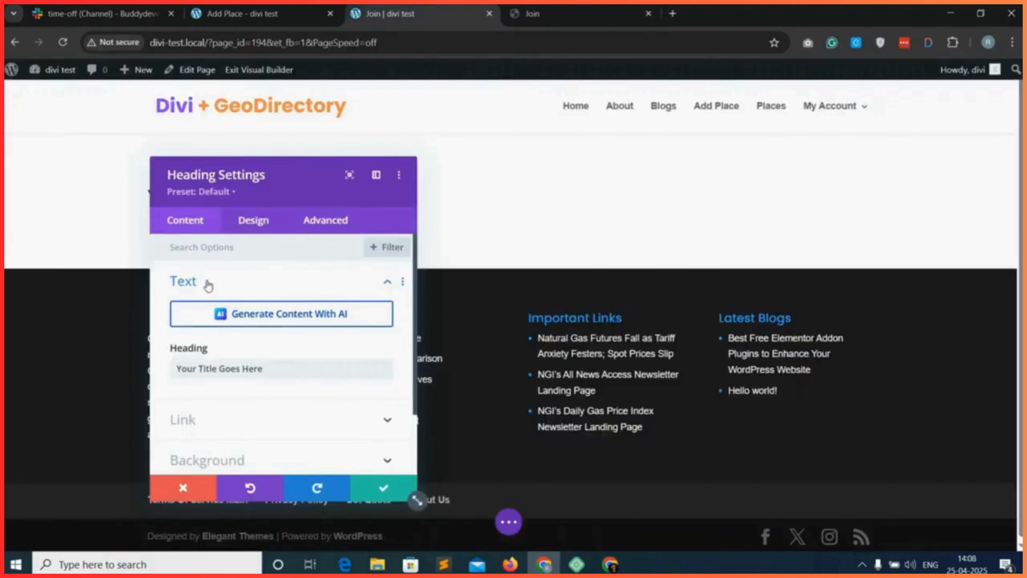
pyautogui.tripleClick(227, 368)
pyautogui.write('The Premier Directory for Couples & Sex Therapists')
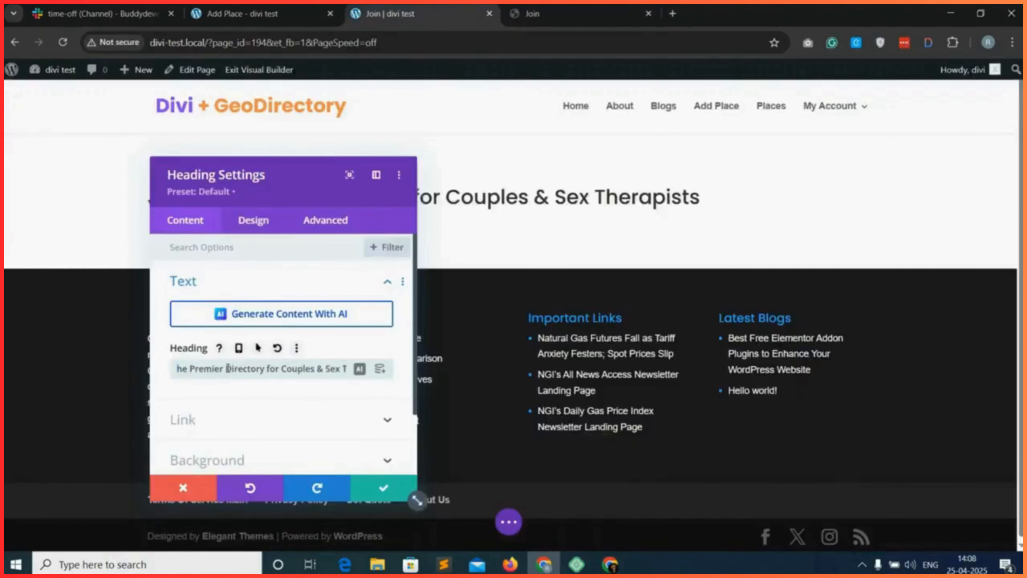
# Style the main heading as H2 with Semi Bold weight and centred alignment, and save the module.
pyautogui.click(252, 221)
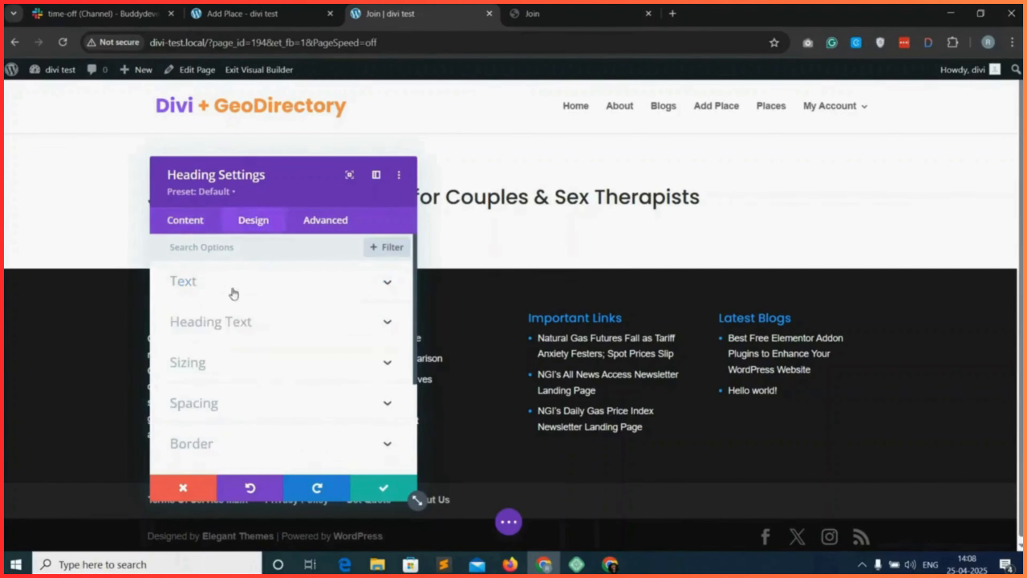
pyautogui.click(269, 323)
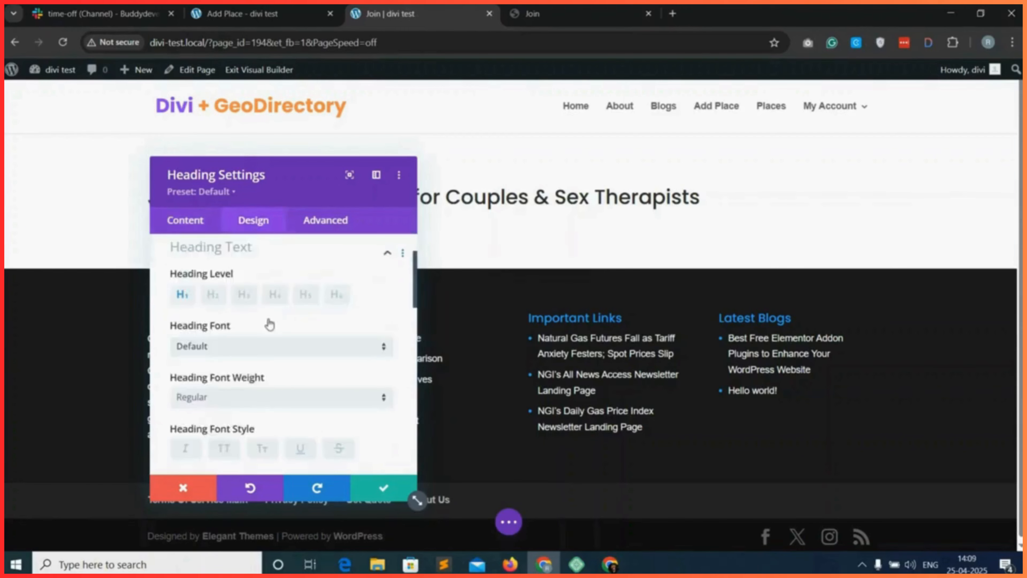
pyautogui.click(212, 303)
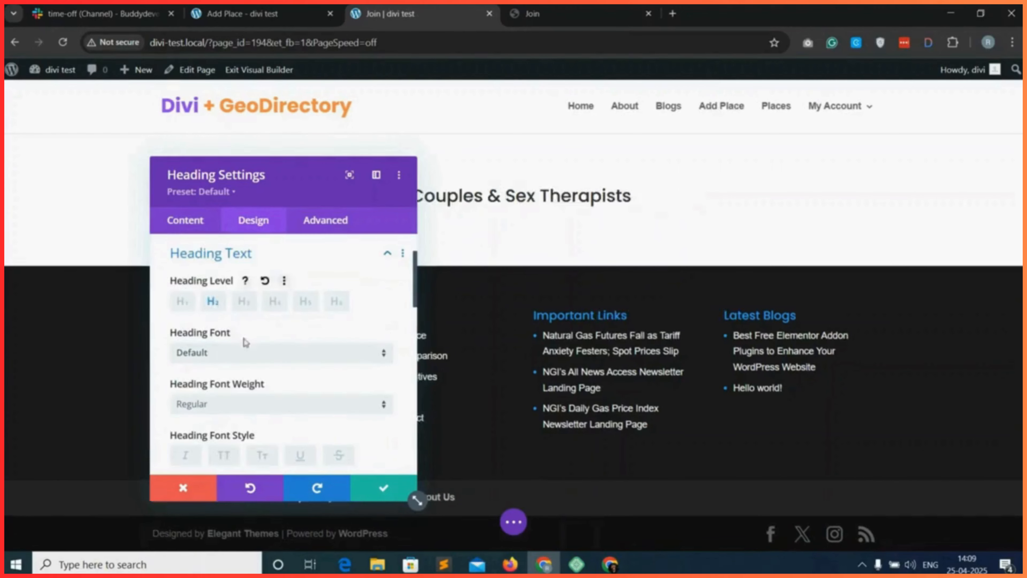
pyautogui.scroll(-2, 267, 421)
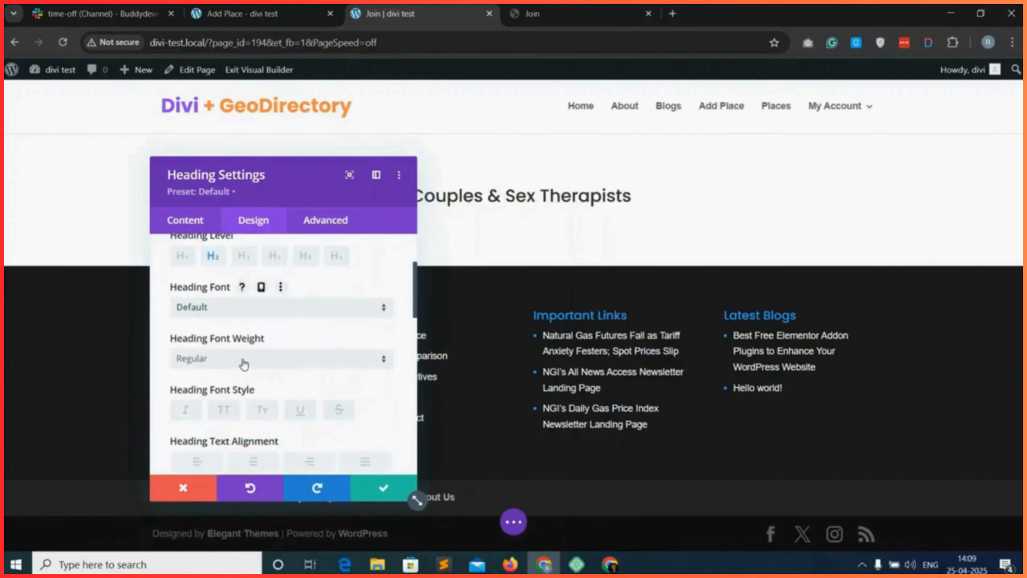
pyautogui.click(244, 364)
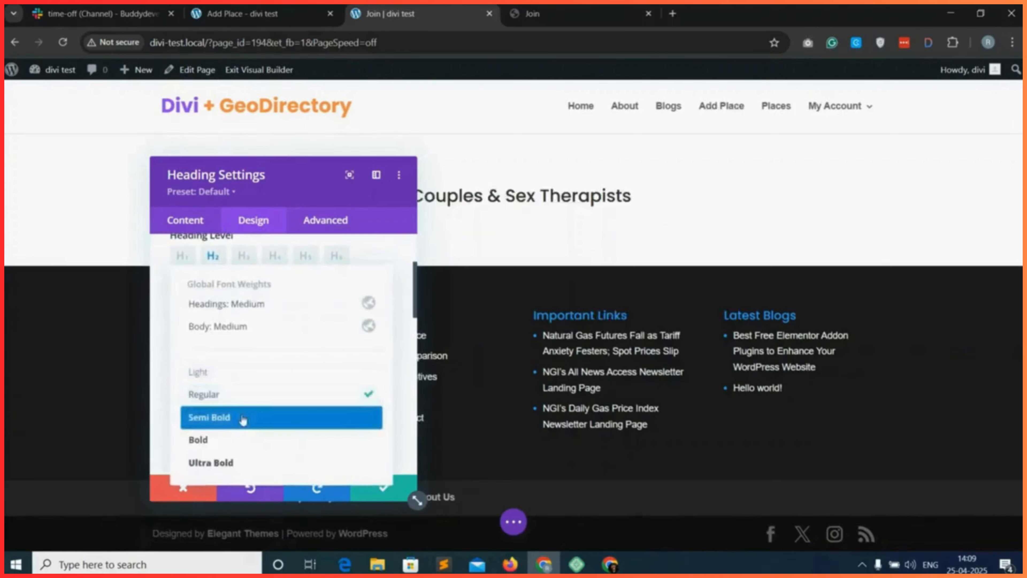
pyautogui.click(245, 416)
pyautogui.scroll(-2, 245, 418)
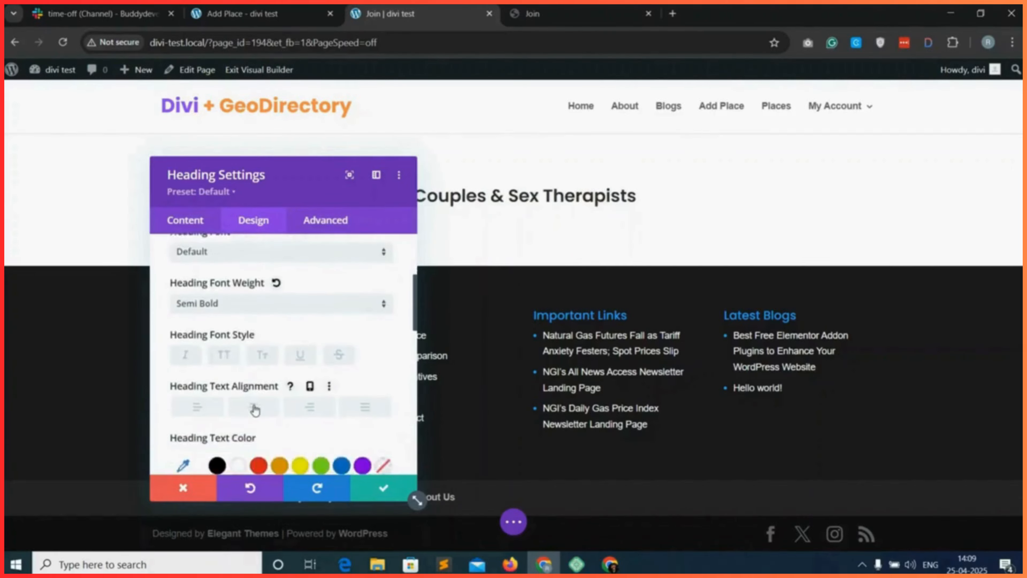
pyautogui.click(254, 408)
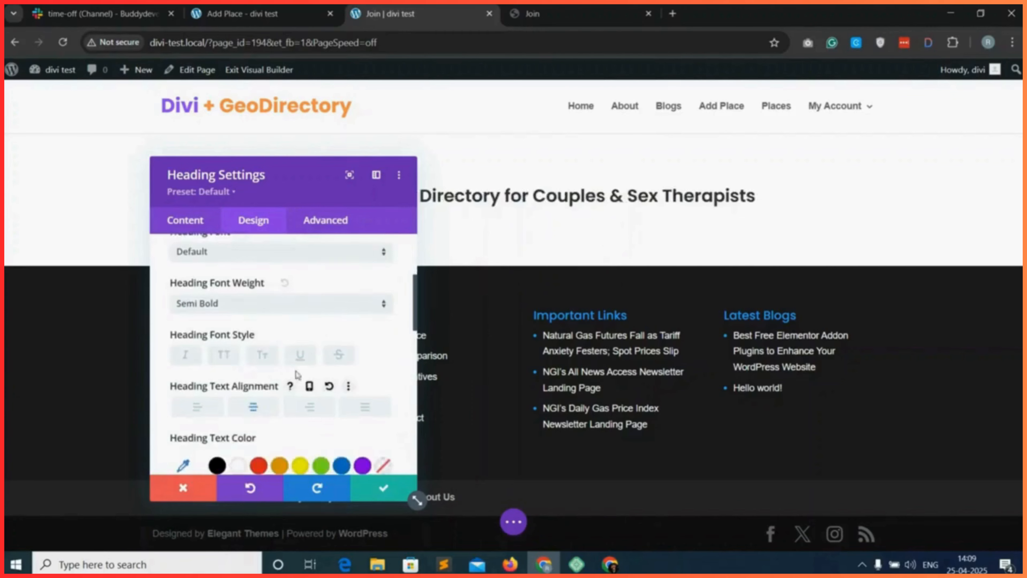
pyautogui.click(384, 490)
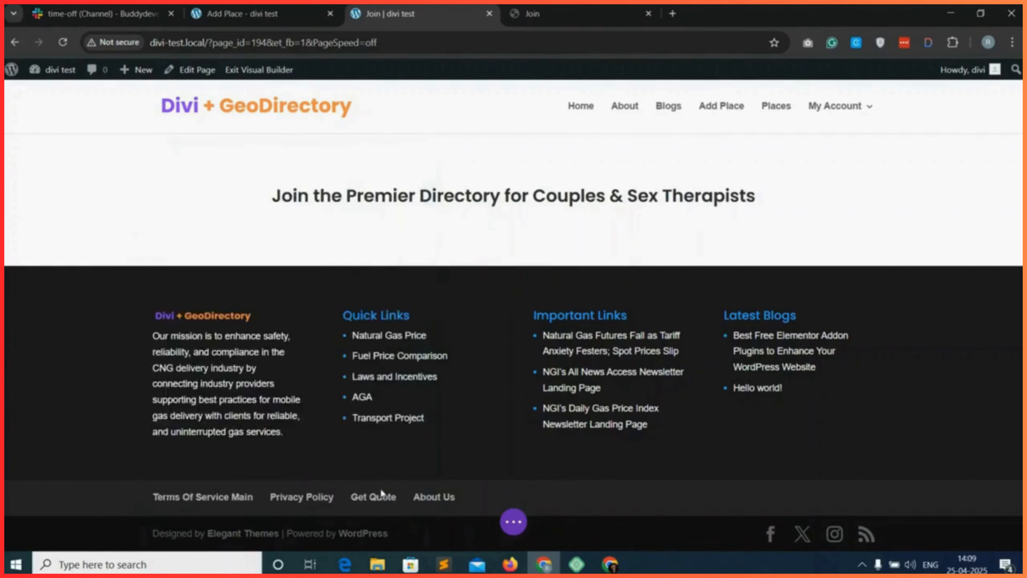
# Add a second Heading module below the first, using the example page's line "Create your therapist profile and list your services today".
pyautogui.click(591, 6)
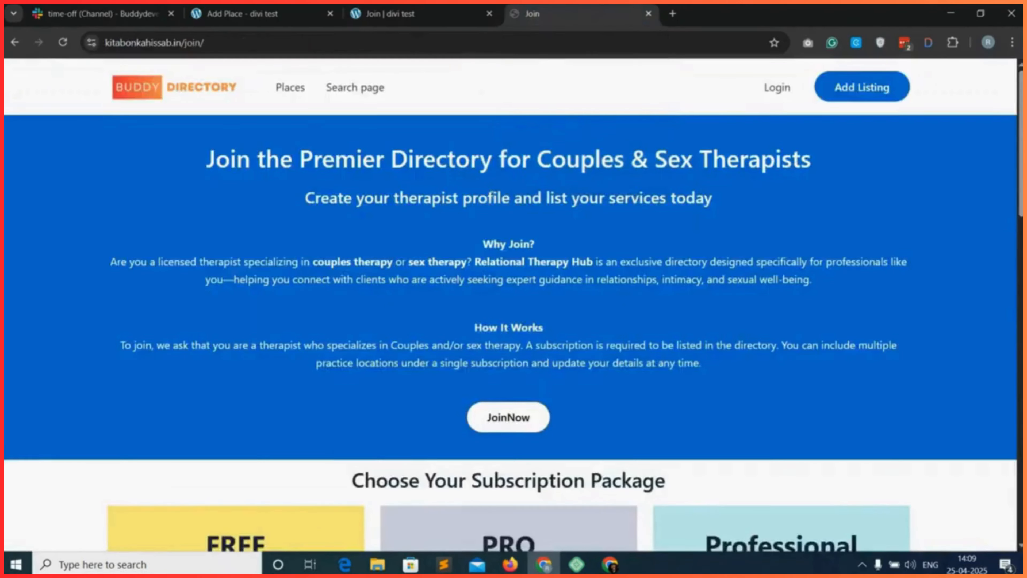
pyautogui.rightClick(410, 202)
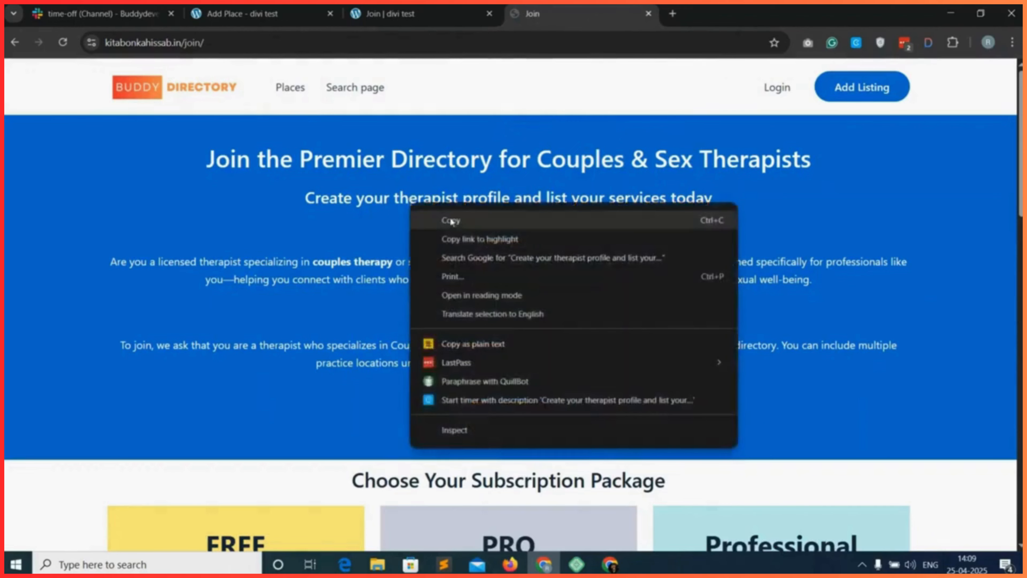
pyautogui.click(452, 221)
pyautogui.click(455, 7)
pyautogui.moveTo(510, 203)
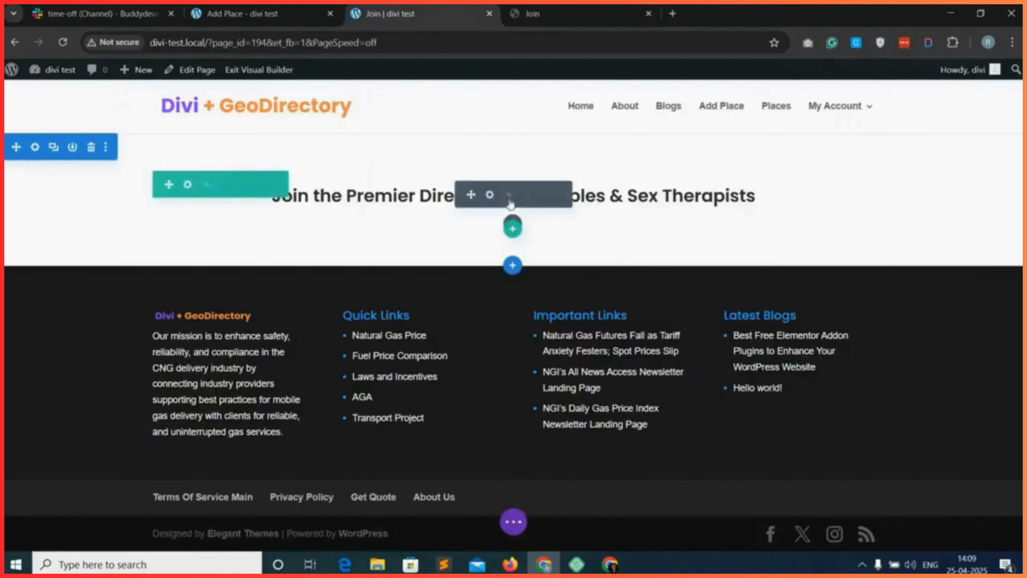
pyautogui.click(513, 223)
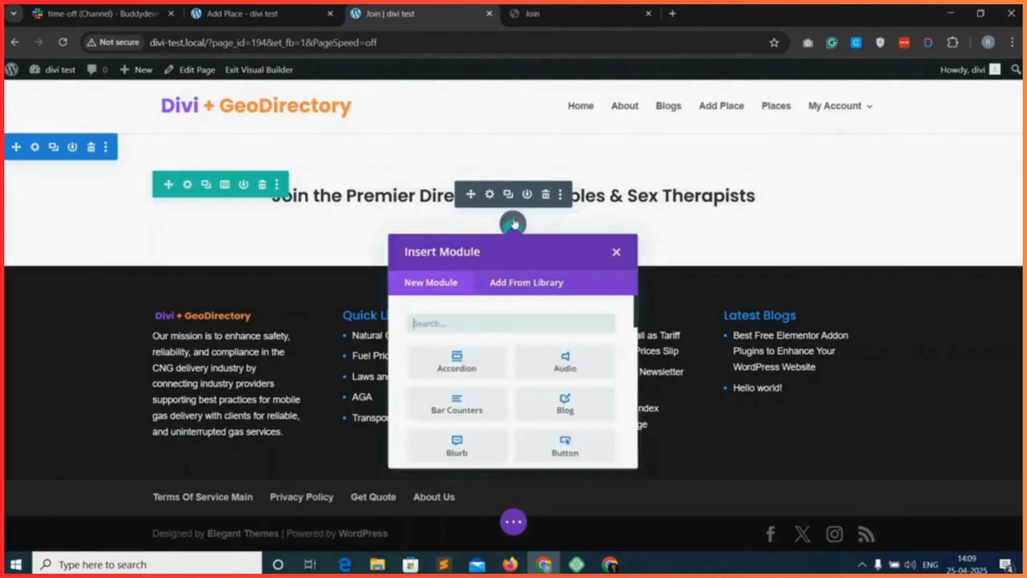
pyautogui.write('he')
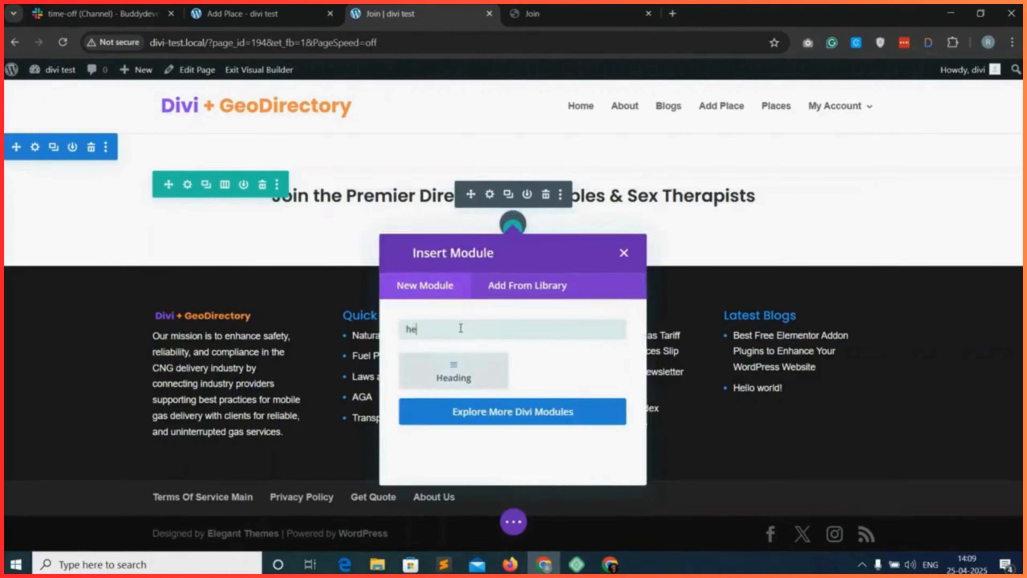
pyautogui.click(463, 362)
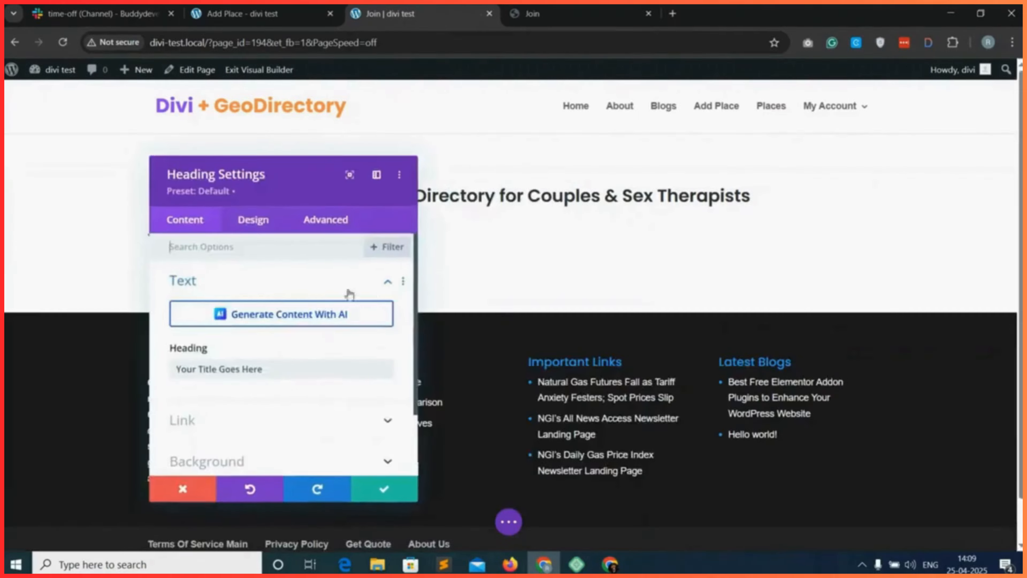
pyautogui.tripleClick(219, 366)
pyautogui.hotkey('ctrl', 'v')
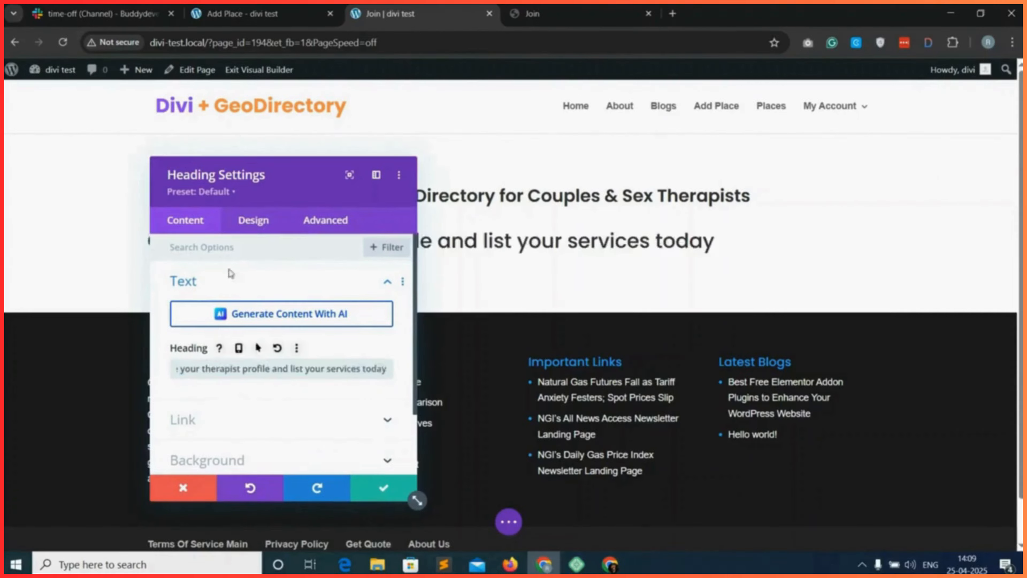
# Set the subheading to level H3 with centred alignment and save the module.
pyautogui.click(253, 220)
pyautogui.click(265, 323)
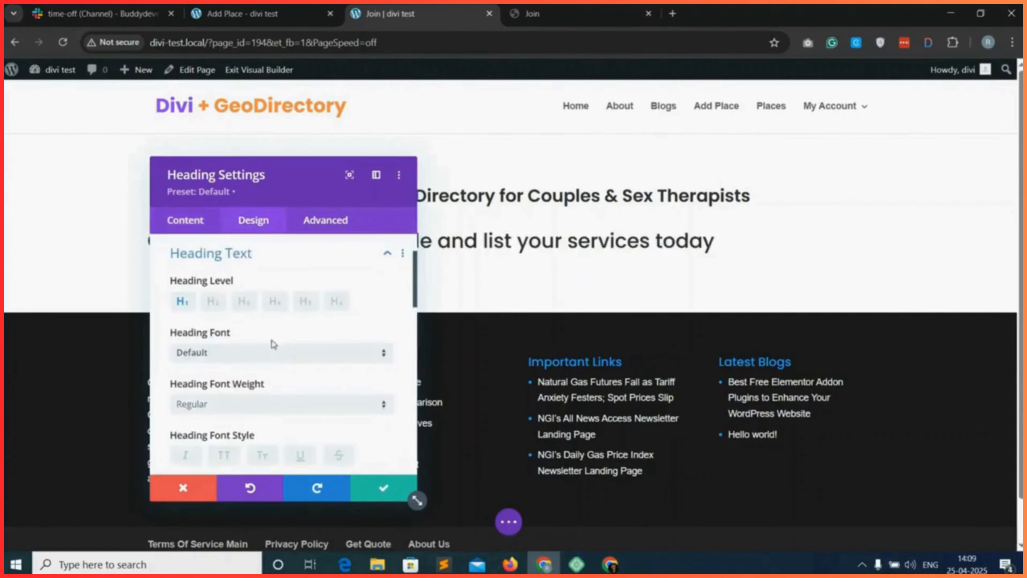
pyautogui.click(243, 303)
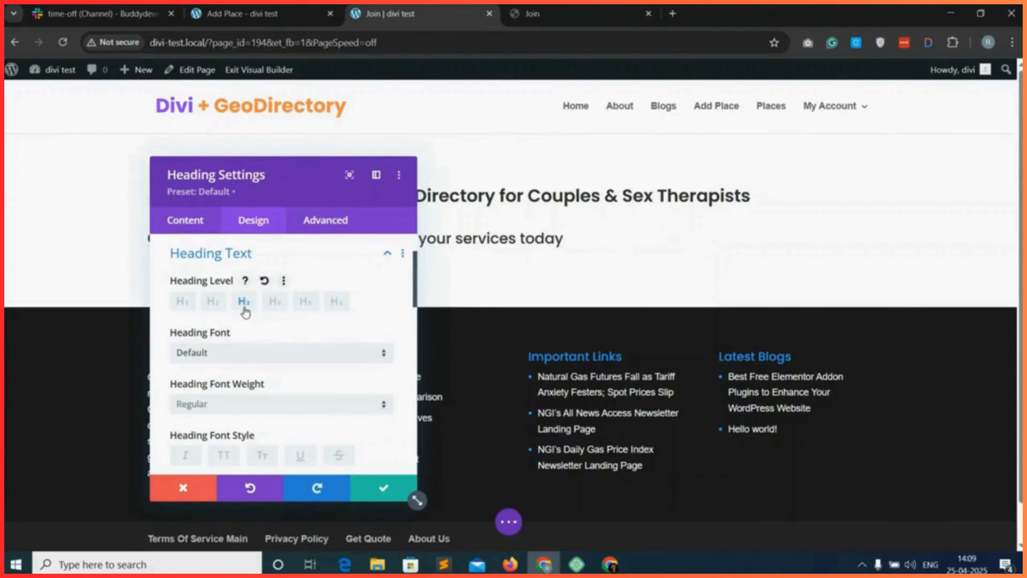
pyautogui.scroll(-2, 247, 410)
pyautogui.scroll(-3, 238, 413)
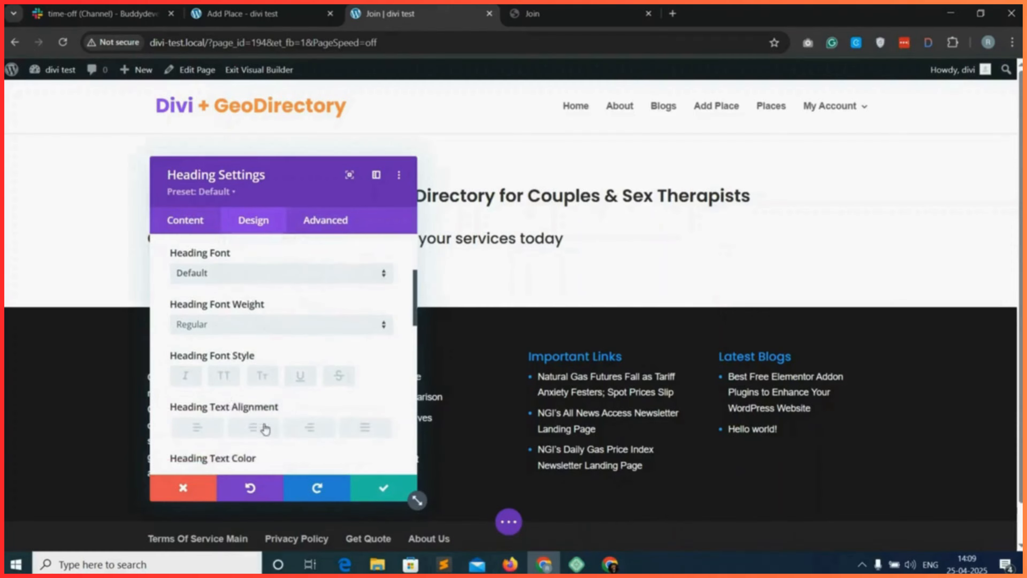
pyautogui.click(269, 436)
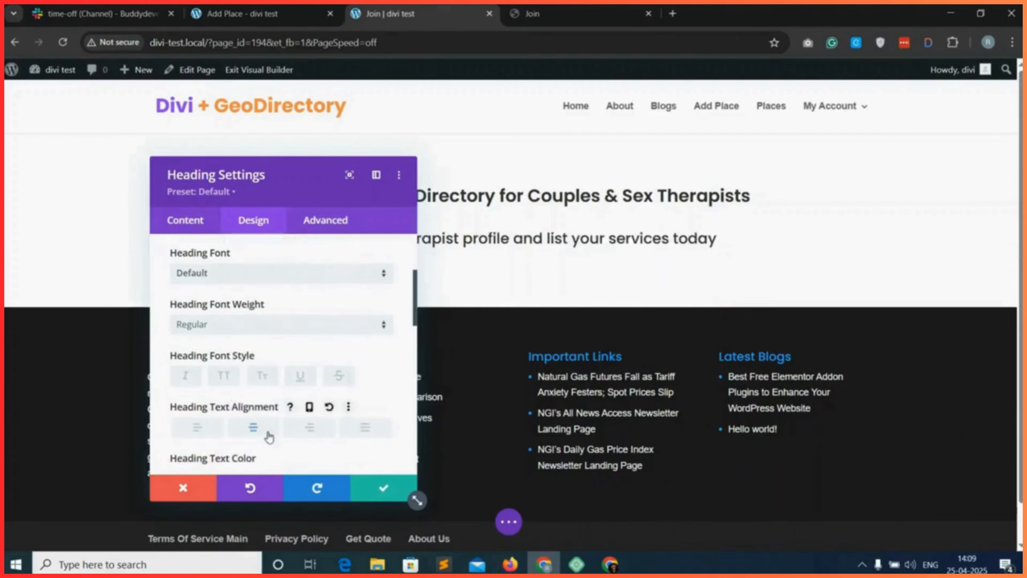
pyautogui.click(383, 487)
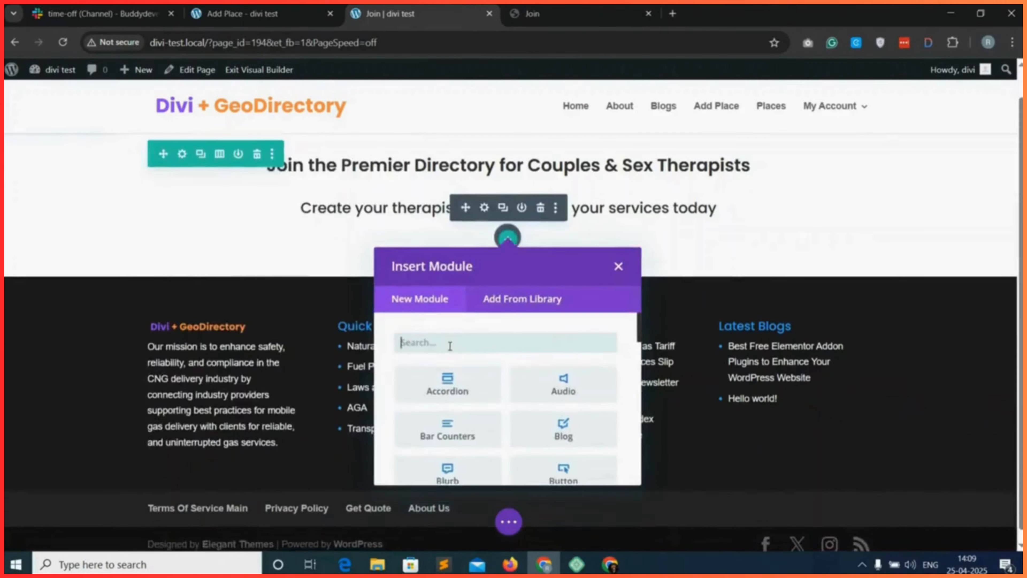
# Add a centred Text module below the subheading containing the example page's "Why Join?" and "How It Works" paragraphs, and save it.
pyautogui.write('text')
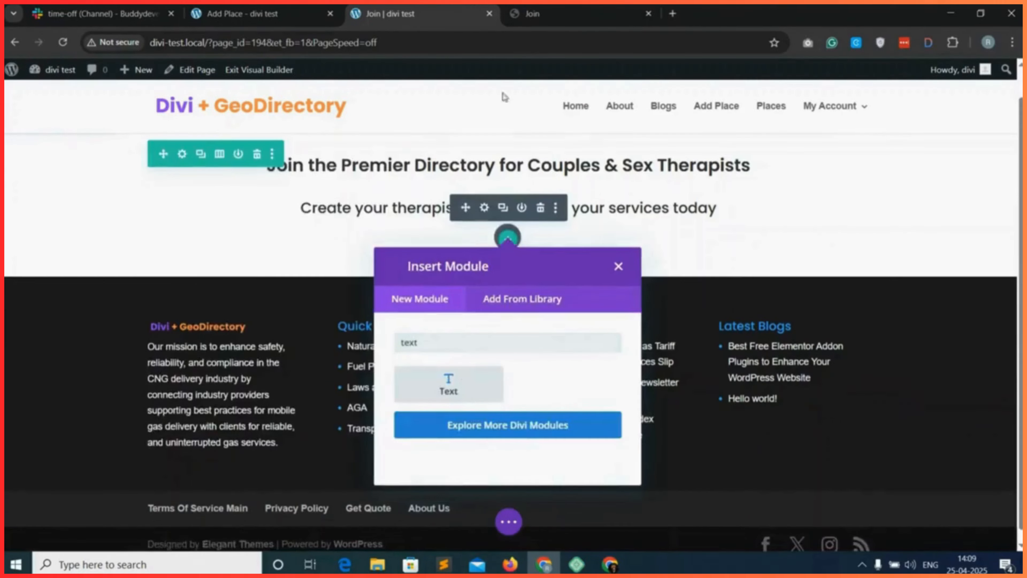
pyautogui.hotkey('ctrl', 'Tab')
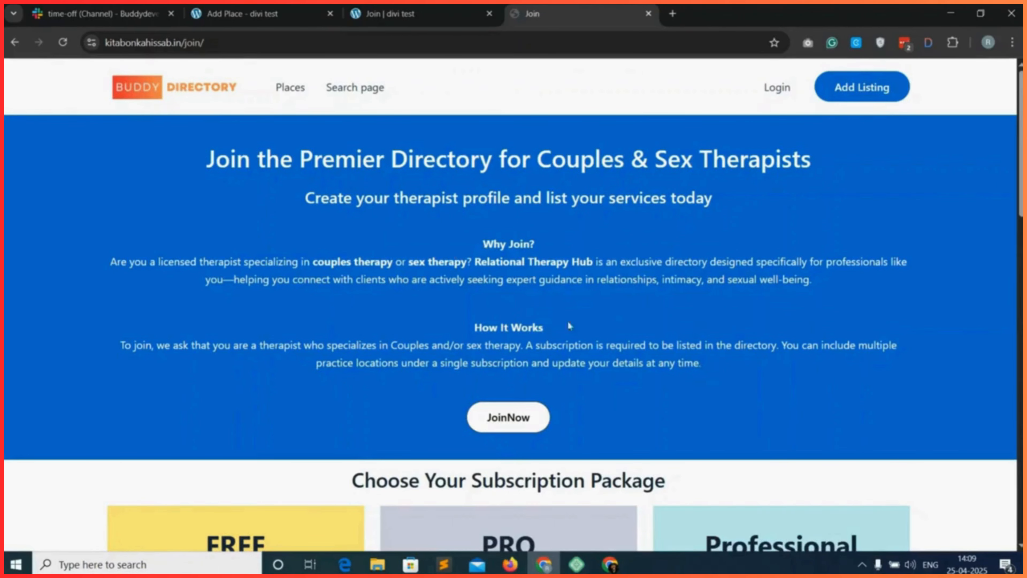
pyautogui.rightClick(486, 238)
pyautogui.click(524, 260)
pyautogui.hotkey('ctrl', 'shift', 'Tab')
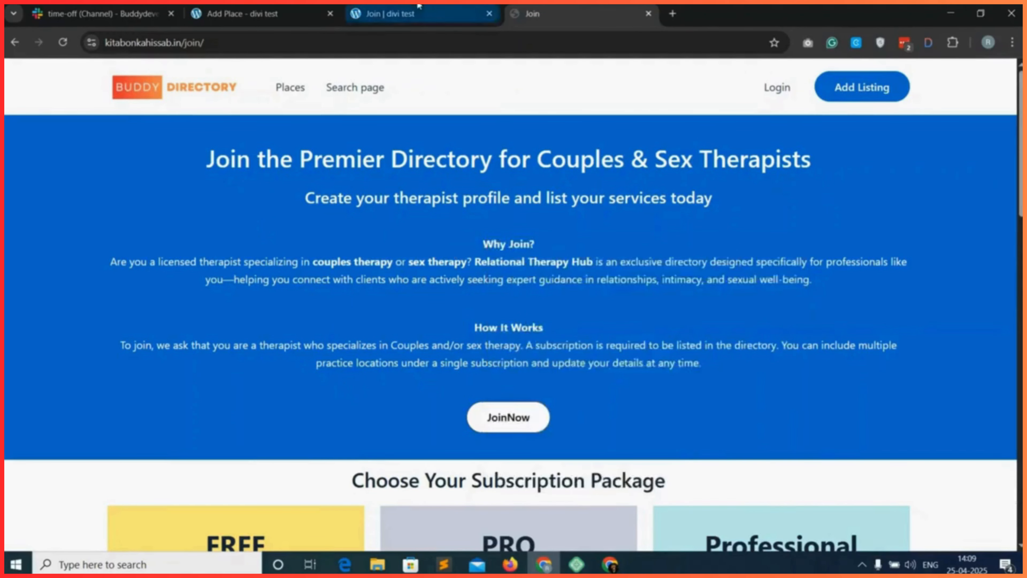
pyautogui.scroll(-4, 224, 288)
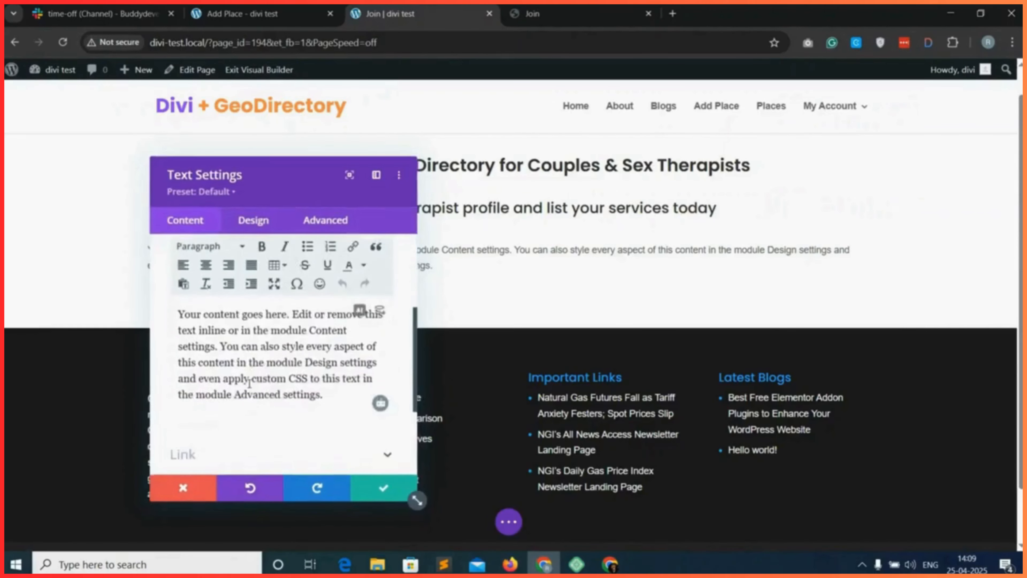
pyautogui.doubleClick(229, 342)
pyautogui.hotkey('ctrl', 'a')
pyautogui.hotkey('ctrl', 'v')
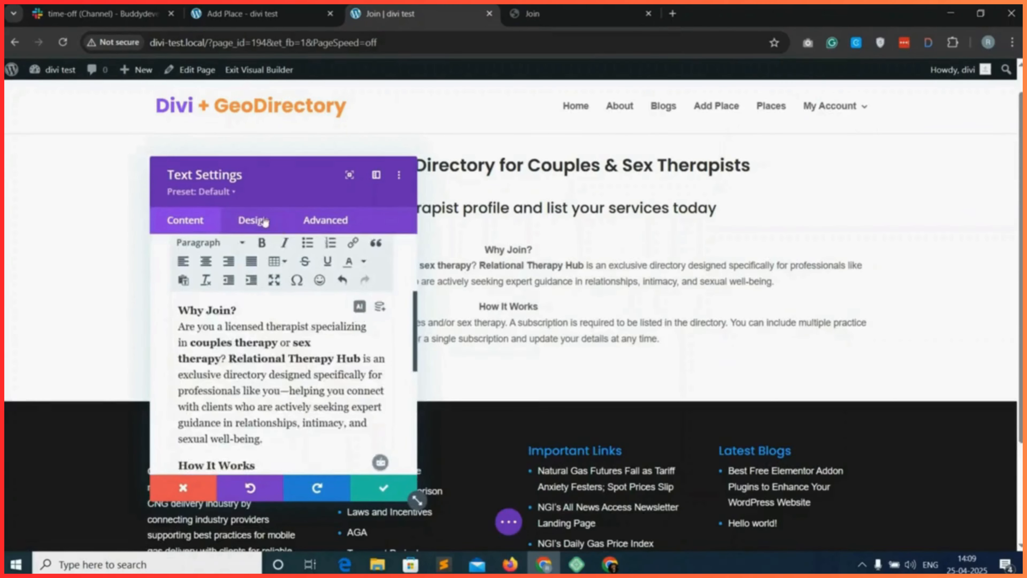
pyautogui.click(279, 227)
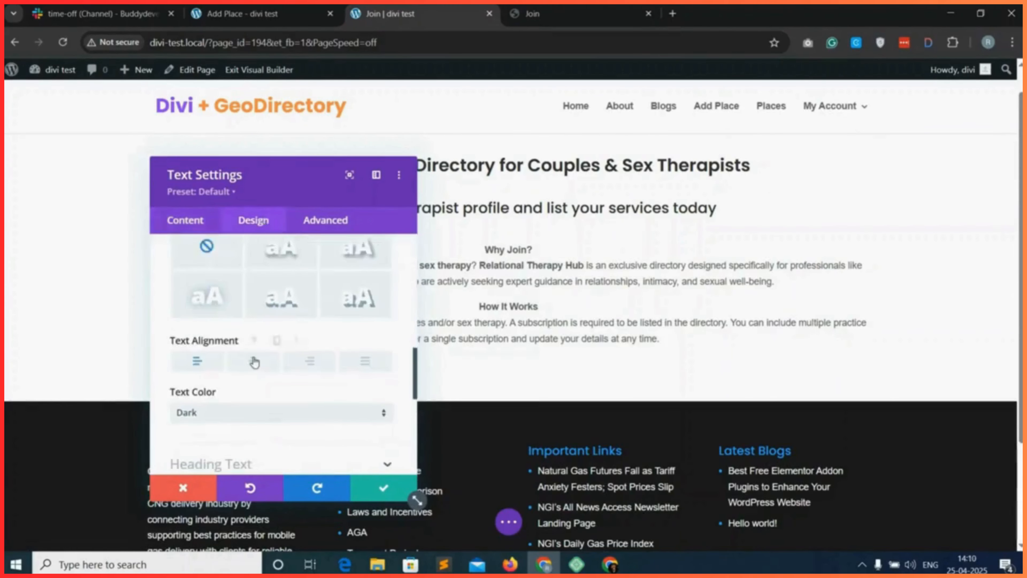
pyautogui.click(383, 490)
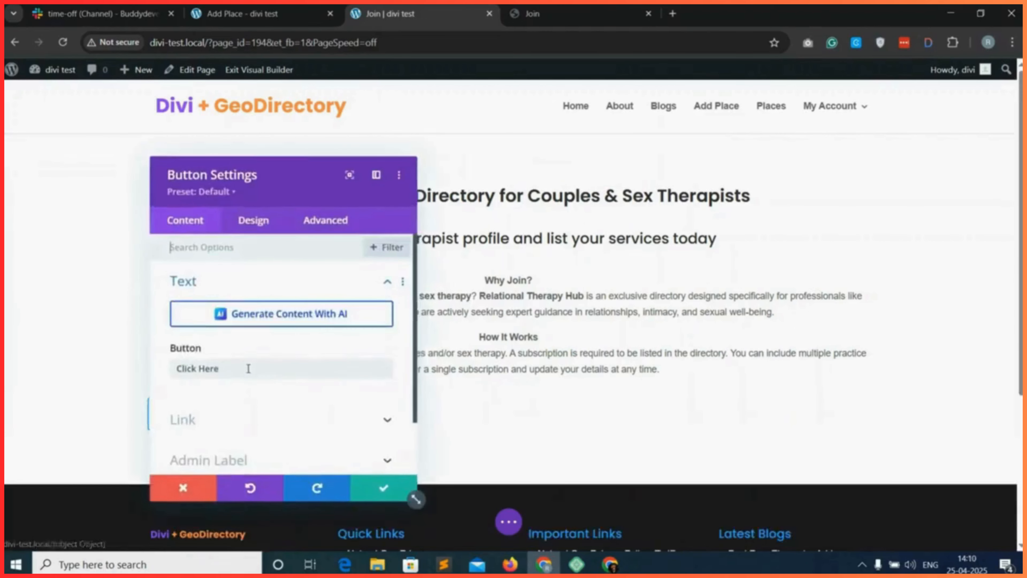
# Add a Button module below the intro text and label it "Join Now".
pyautogui.tripleClick(239, 367)
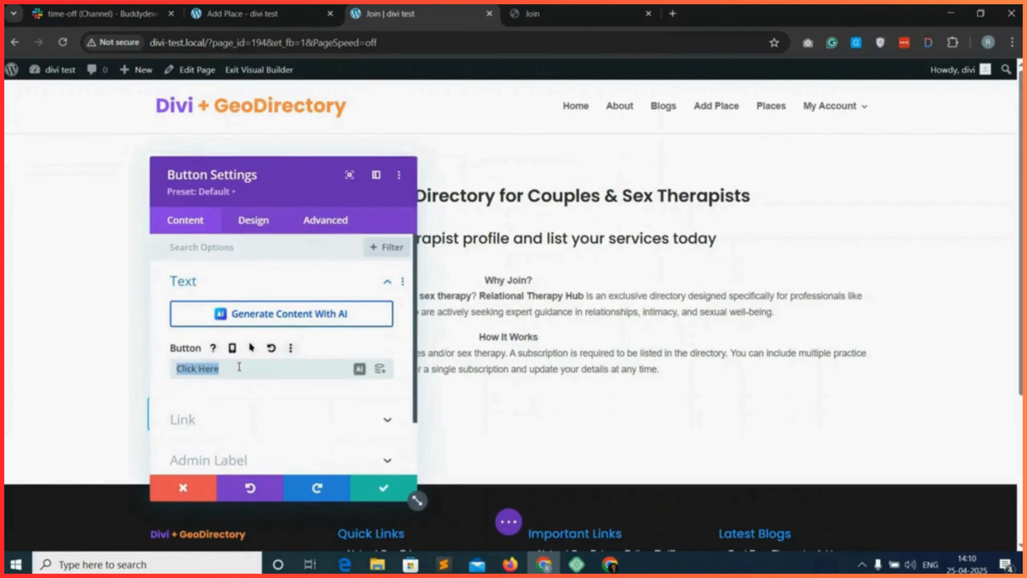
pyautogui.press('BackSpace')
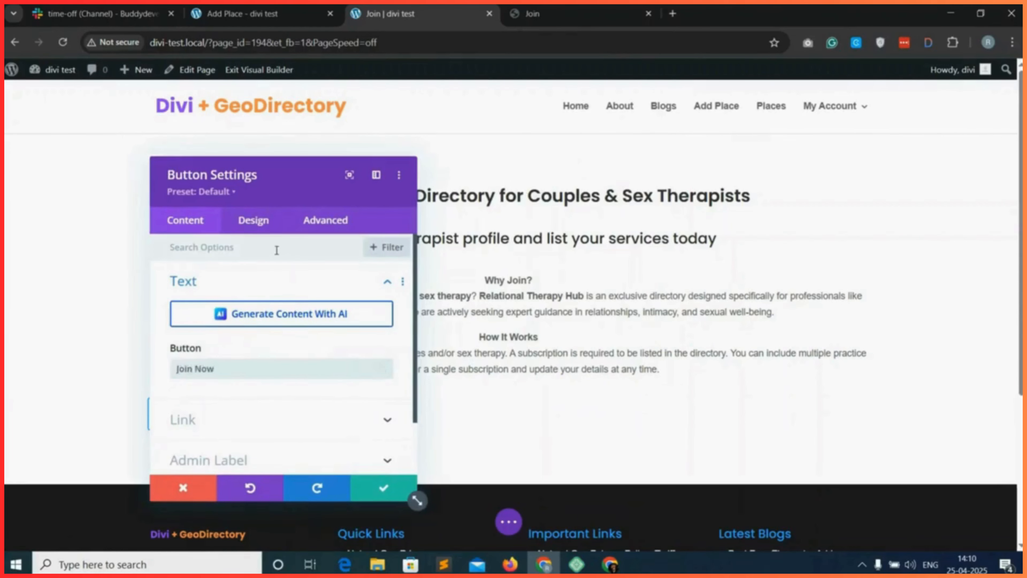
# Set the Join Now button's alignment to centre.
pyautogui.click(259, 222)
pyautogui.click(249, 289)
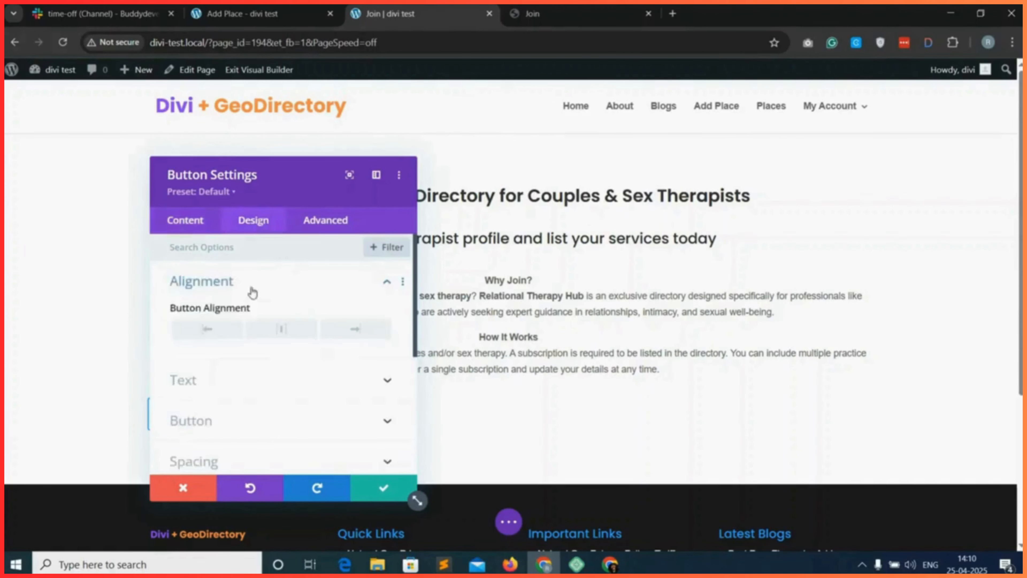
pyautogui.click(285, 331)
pyautogui.scroll(-5, 273, 410)
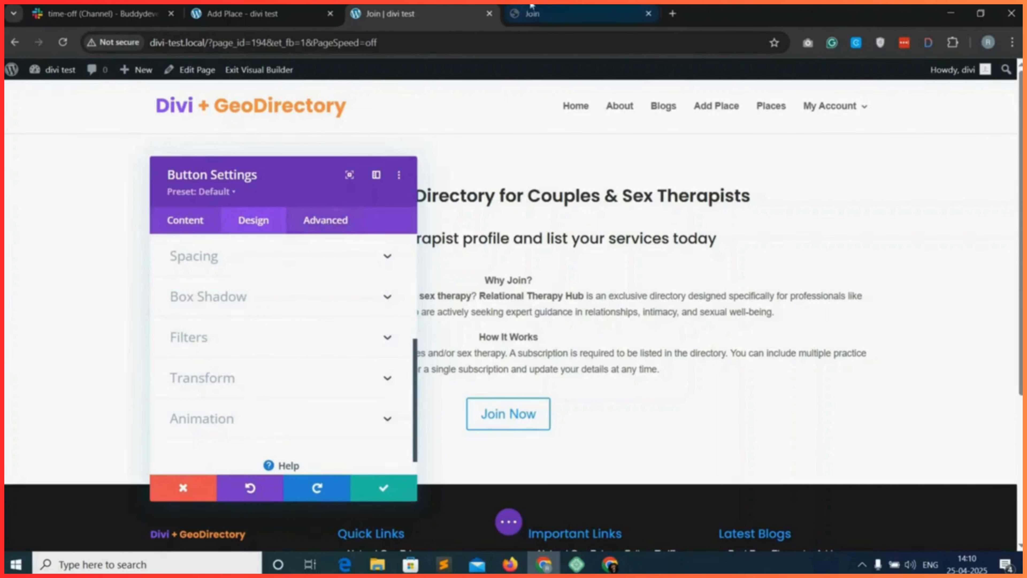
# Check the example page's Join Now button, give the new button the CSS ID "scroll-price", and save the module.
pyautogui.click(552, 6)
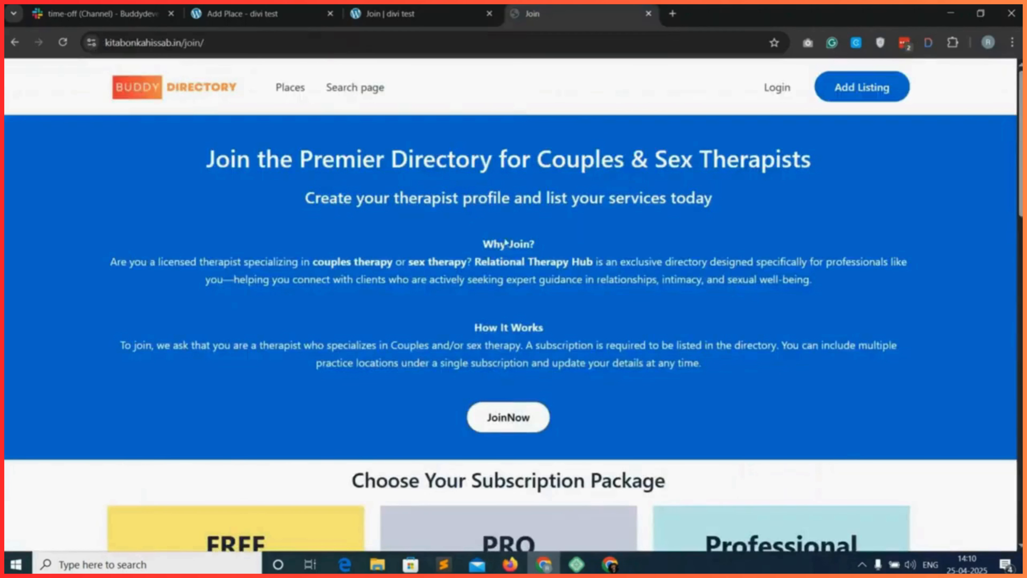
pyautogui.click(516, 422)
pyautogui.click(388, 5)
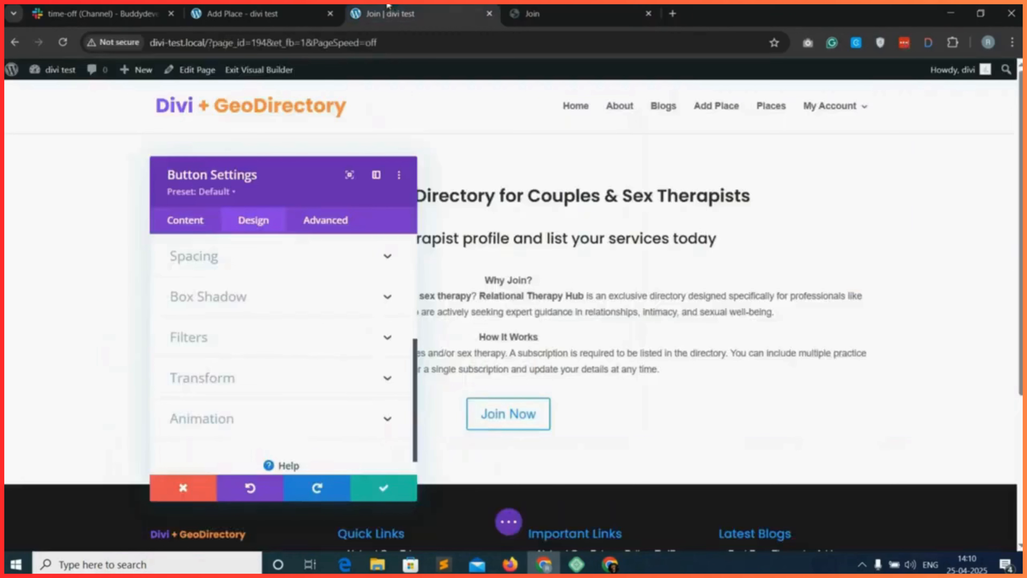
pyautogui.scroll(2, 241, 322)
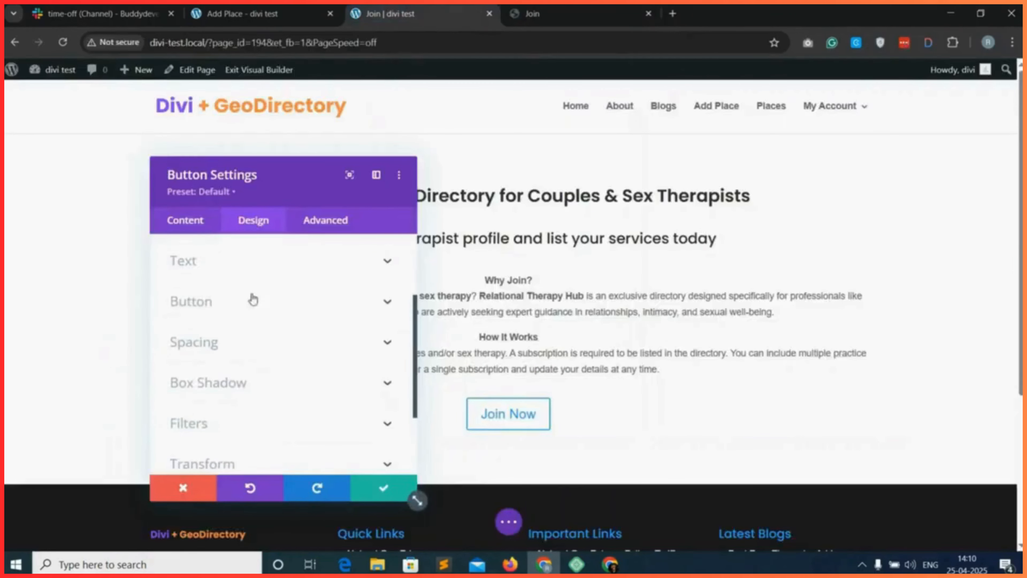
pyautogui.click(328, 215)
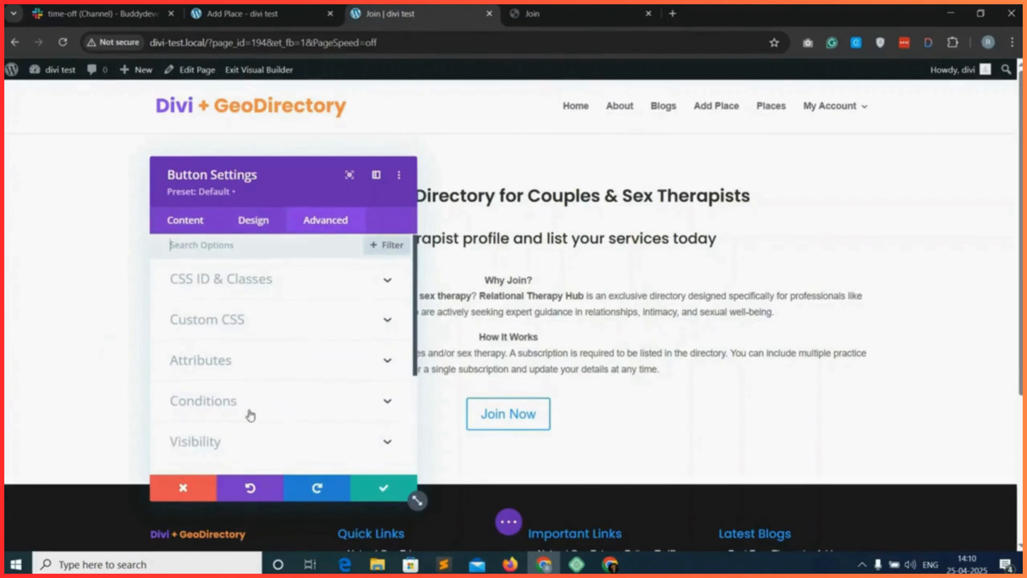
pyautogui.click(316, 280)
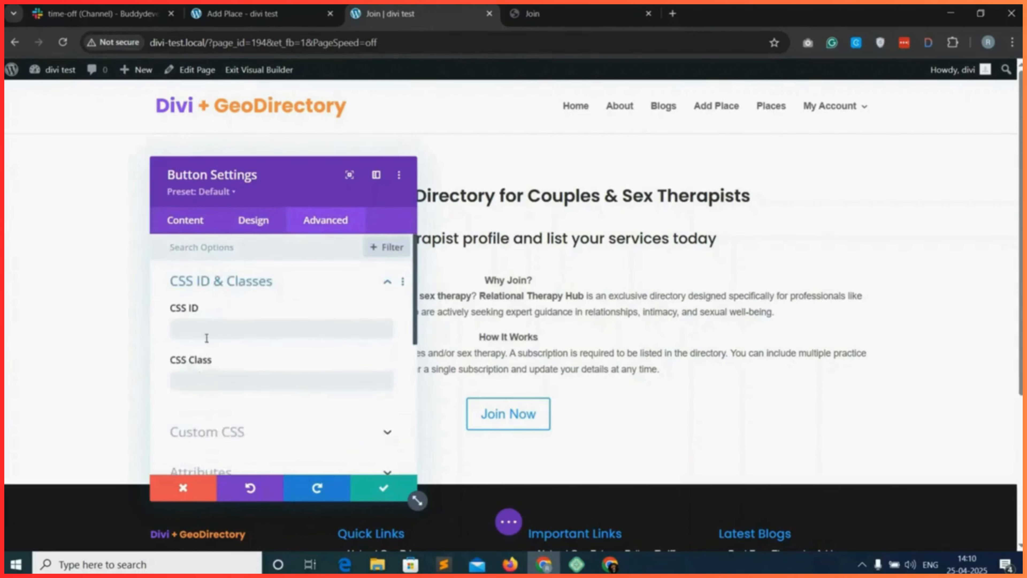
pyautogui.click(219, 330)
pyautogui.write('scroll-price')
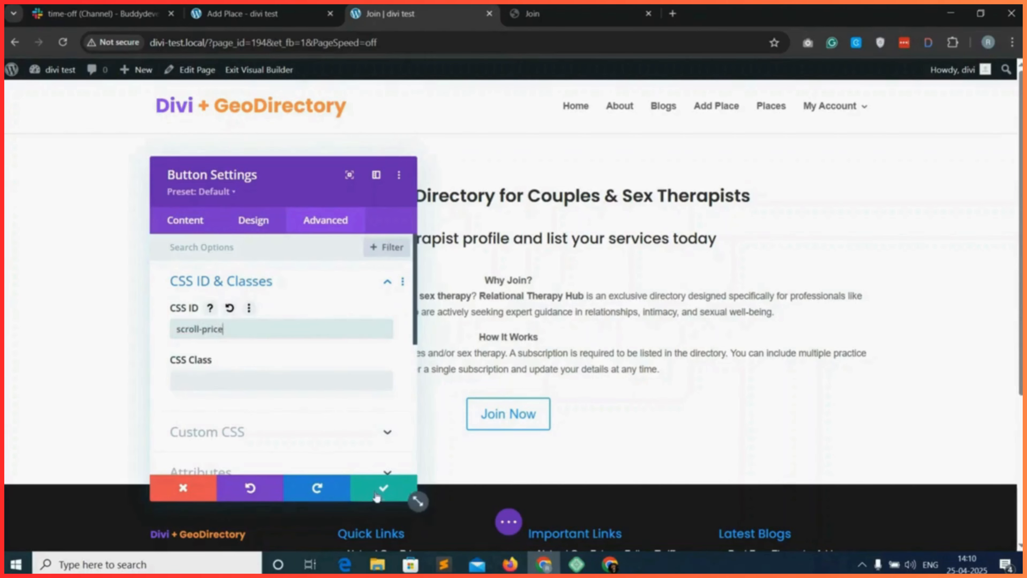
pyautogui.click(382, 487)
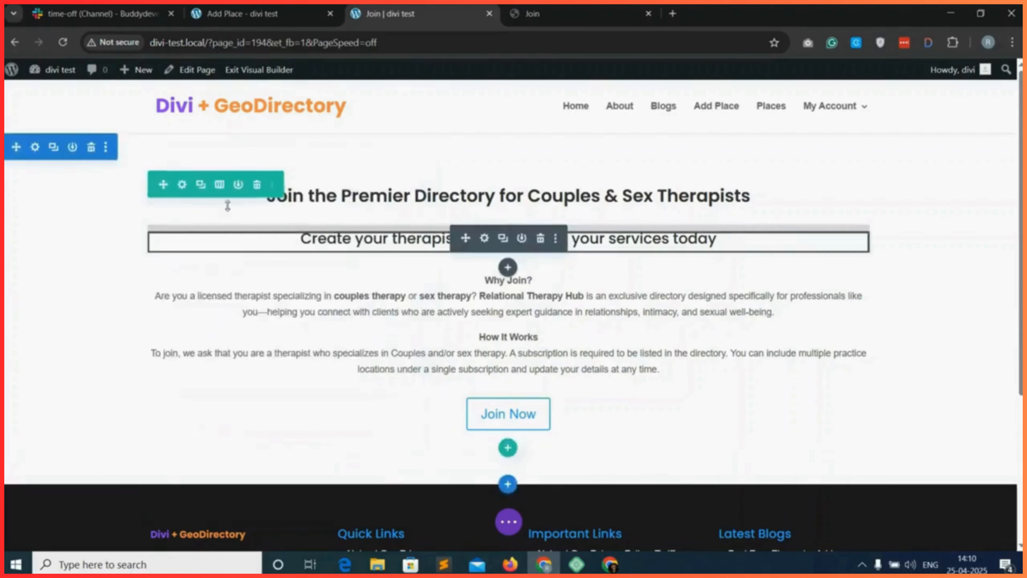
# Give the section containing the intro text a solid purple #8300e9 background colour and save it.
pyautogui.click(34, 147)
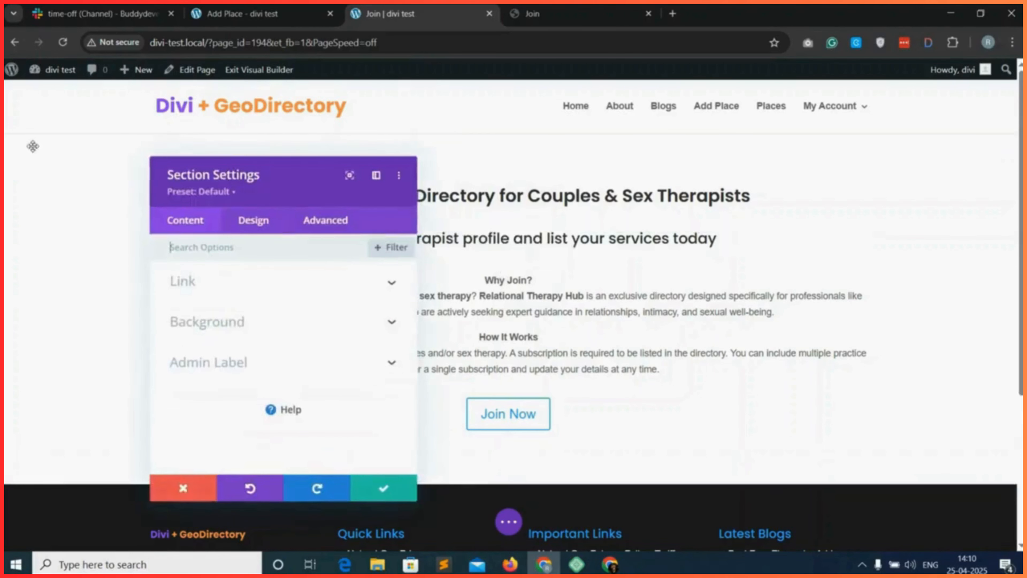
pyautogui.click(258, 223)
pyautogui.click(185, 220)
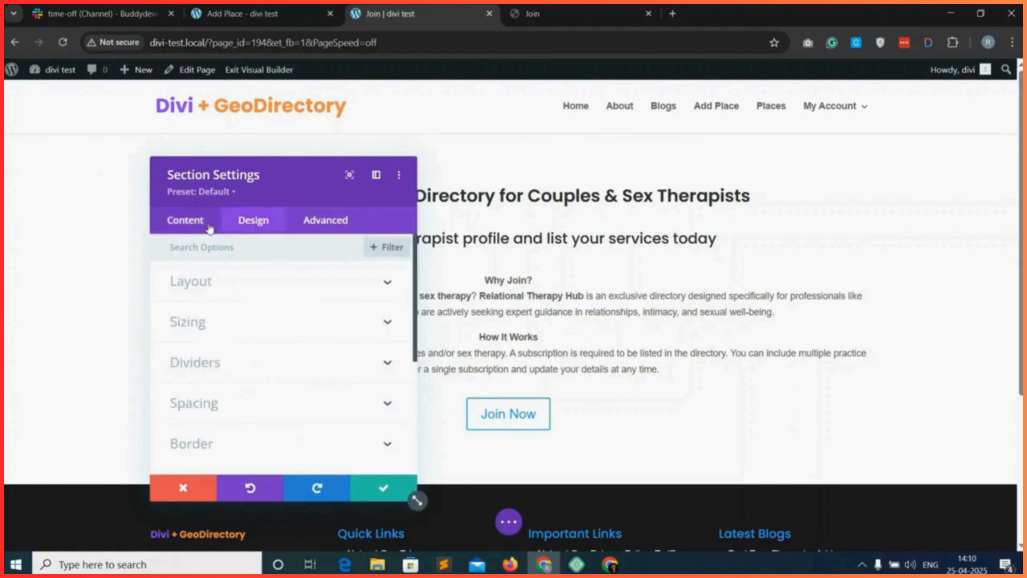
pyautogui.click(294, 328)
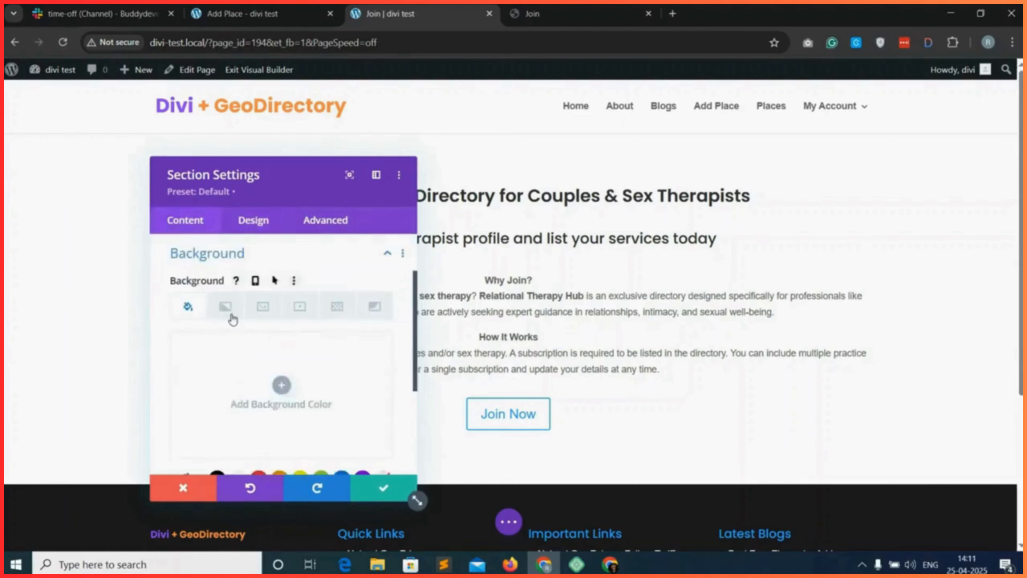
pyautogui.scroll(-2, 279, 388)
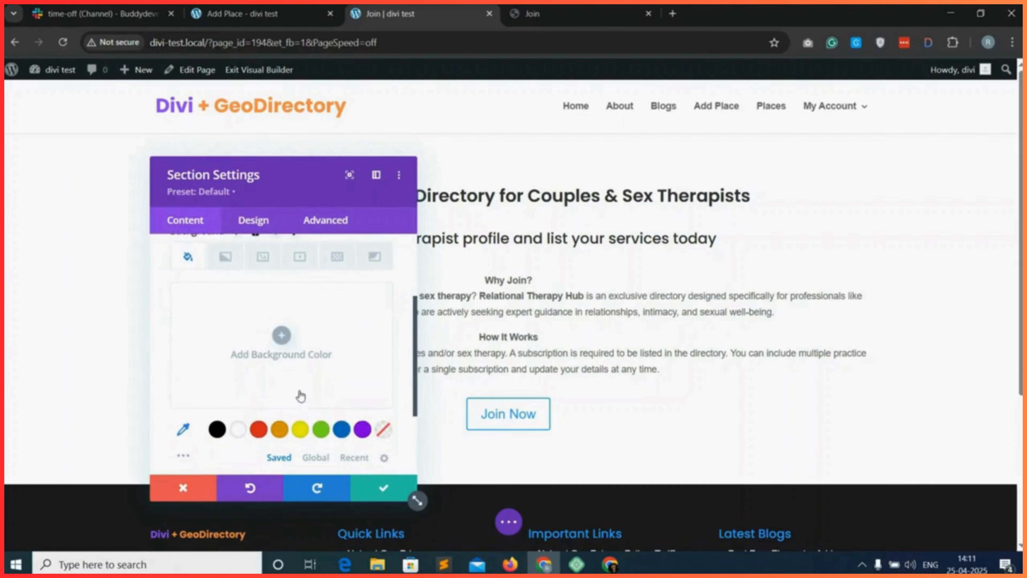
pyautogui.click(363, 429)
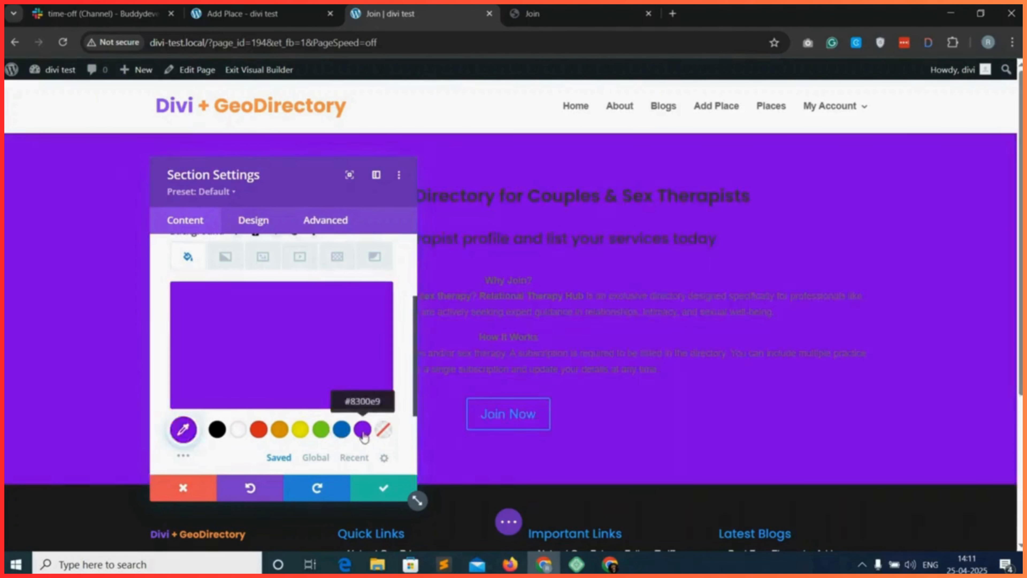
pyautogui.click(372, 485)
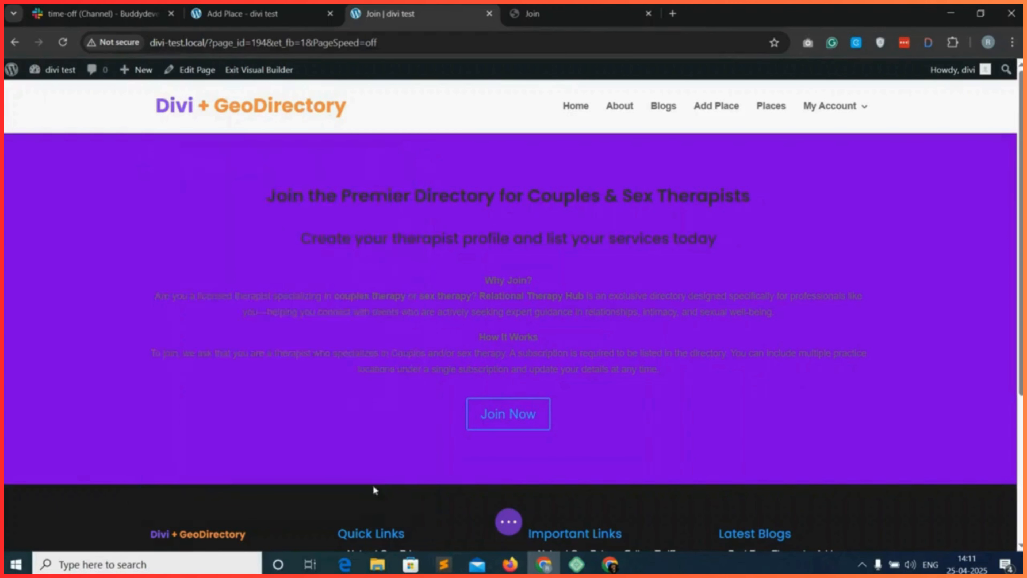
# Set the main heading's text colour to white and save the module.
pyautogui.click(485, 195)
pyautogui.click(253, 220)
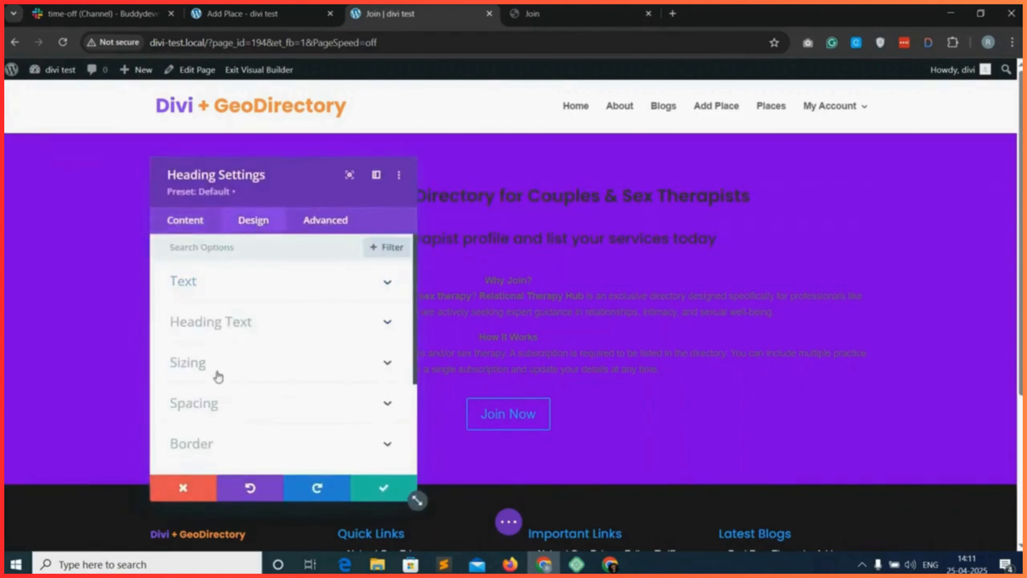
pyautogui.scroll(-3, 220, 388)
pyautogui.scroll(3, 238, 323)
pyautogui.click(239, 322)
pyautogui.scroll(-4, 263, 381)
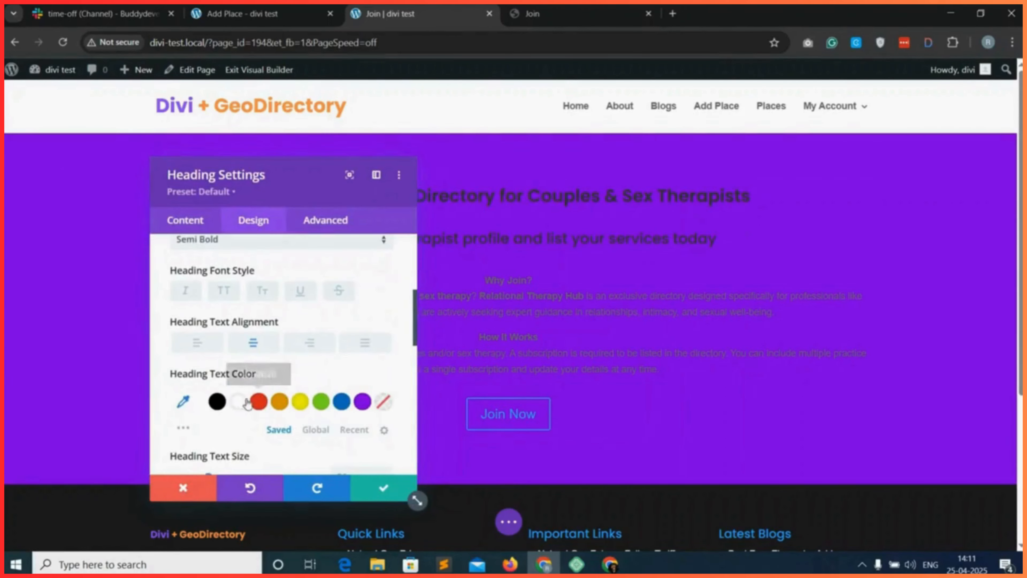
pyautogui.click(245, 404)
pyautogui.click(383, 487)
# Set the text colour of the subheading "Create your therapist profile and list your services today" to white.
pyautogui.click(482, 239)
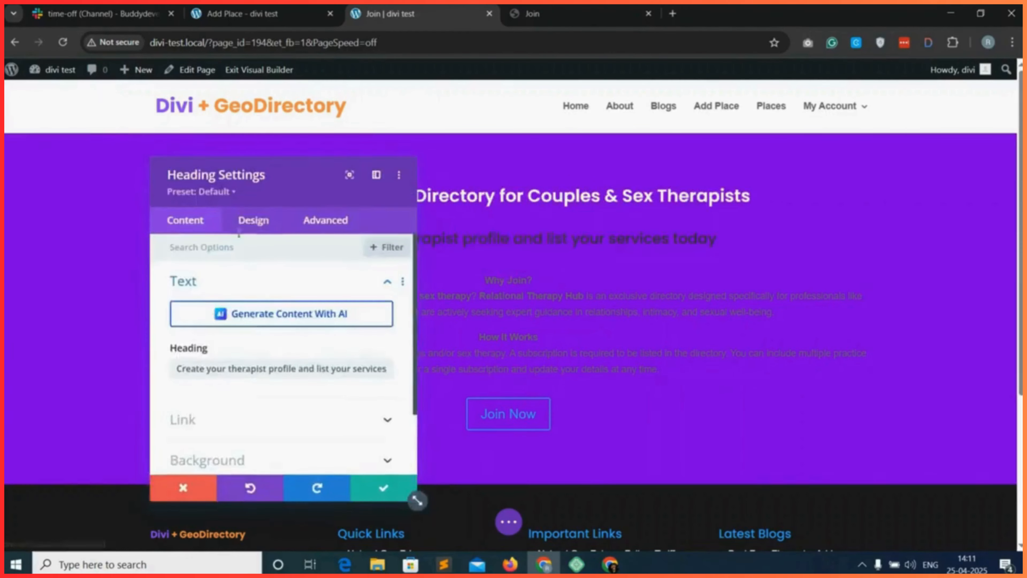
pyautogui.click(253, 219)
pyautogui.scroll(-2, 236, 371)
pyautogui.scroll(2, 236, 307)
pyautogui.click(238, 283)
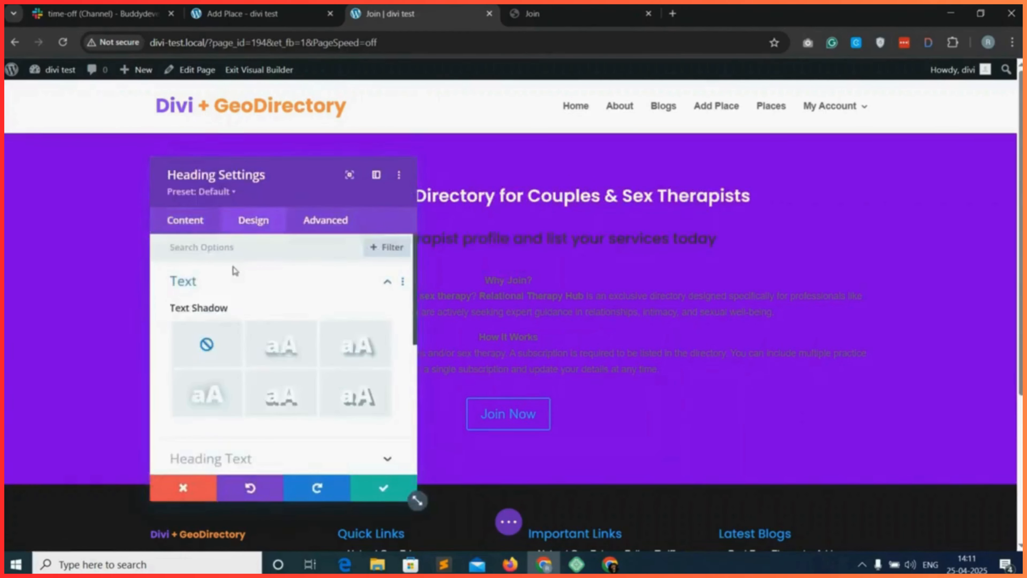
pyautogui.click(238, 291)
pyautogui.click(241, 323)
pyautogui.scroll(-4, 242, 381)
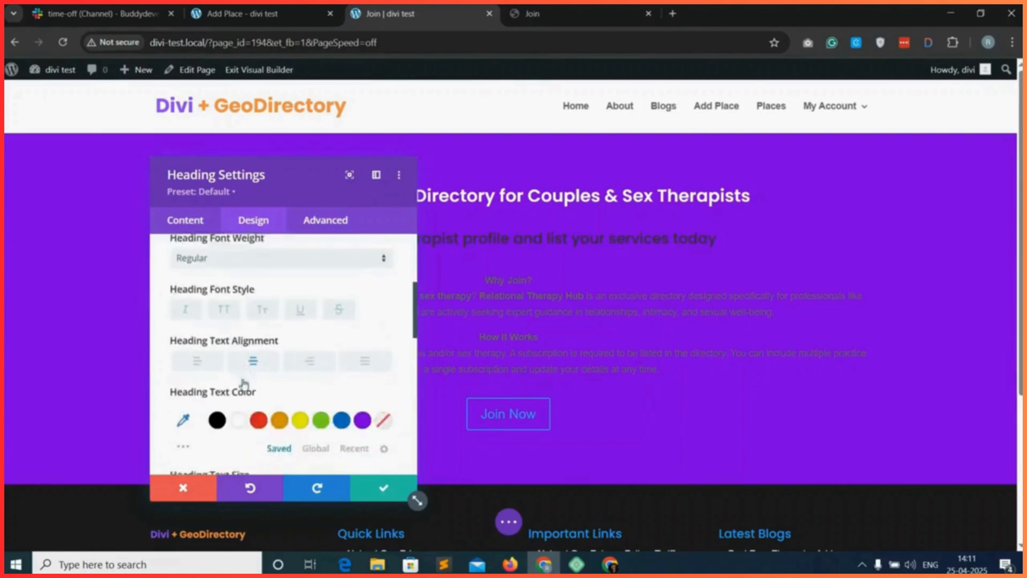
pyautogui.click(239, 375)
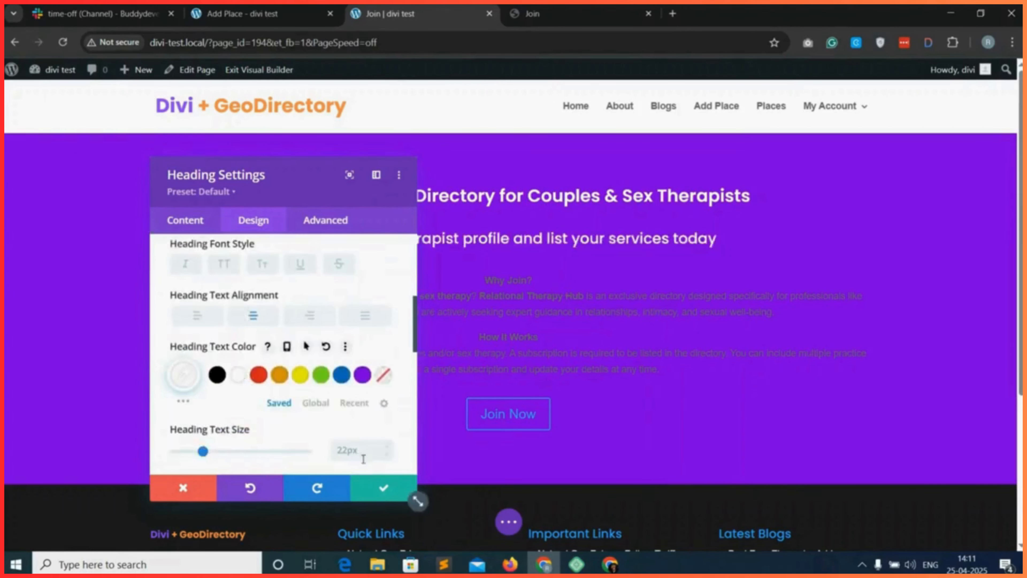
# Set the text colour of the "Why Join?" and "How It Works" text module to white and save it.
pyautogui.click(505, 297)
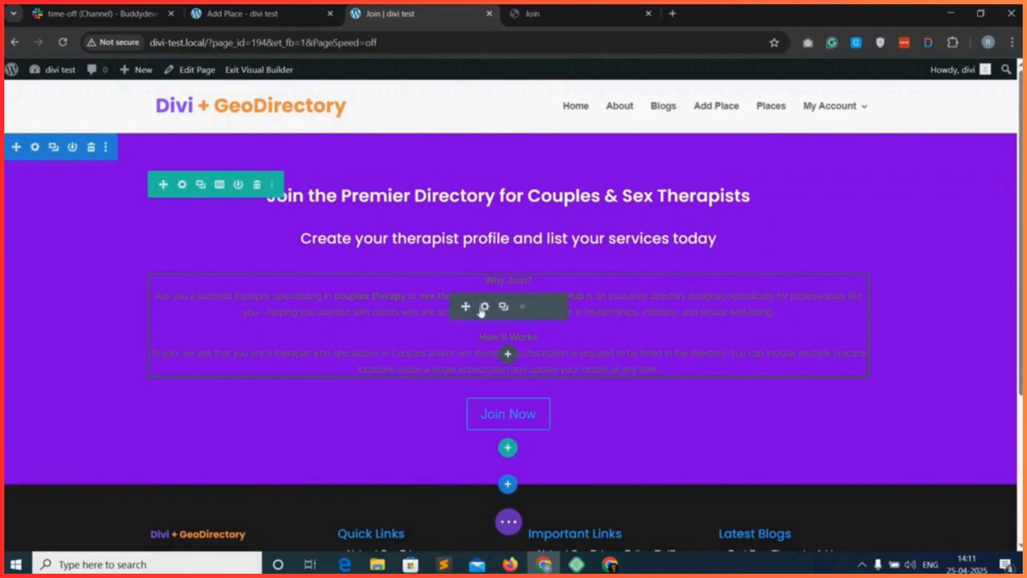
pyautogui.click(482, 306)
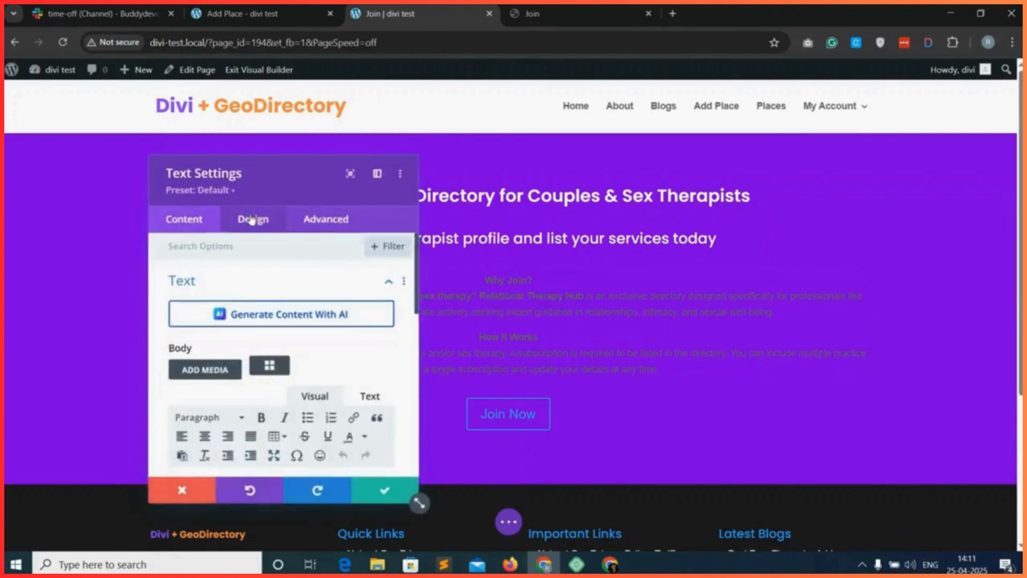
pyautogui.click(253, 222)
pyautogui.click(280, 285)
pyautogui.scroll(-4, 259, 344)
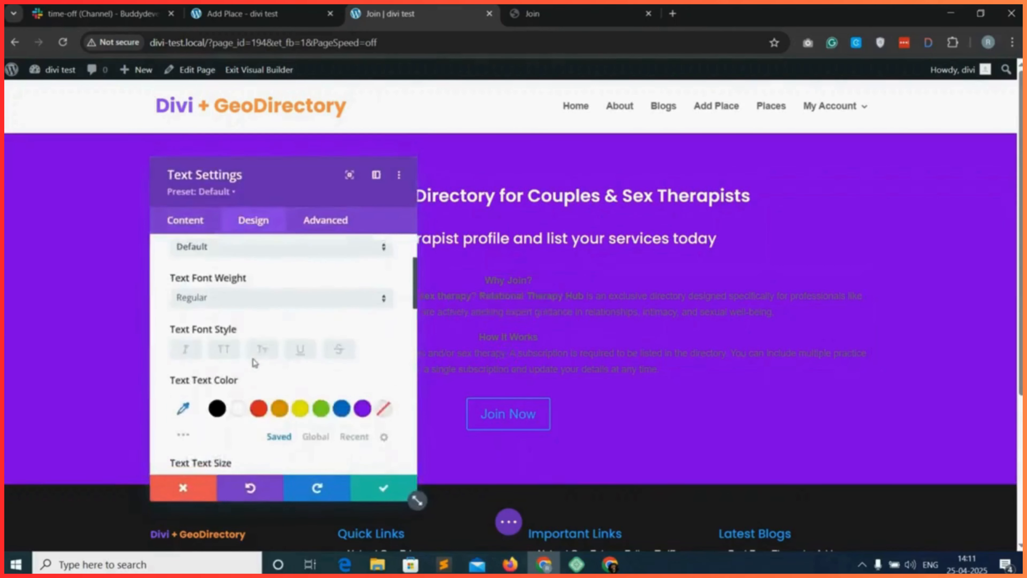
pyautogui.click(239, 318)
pyautogui.click(384, 488)
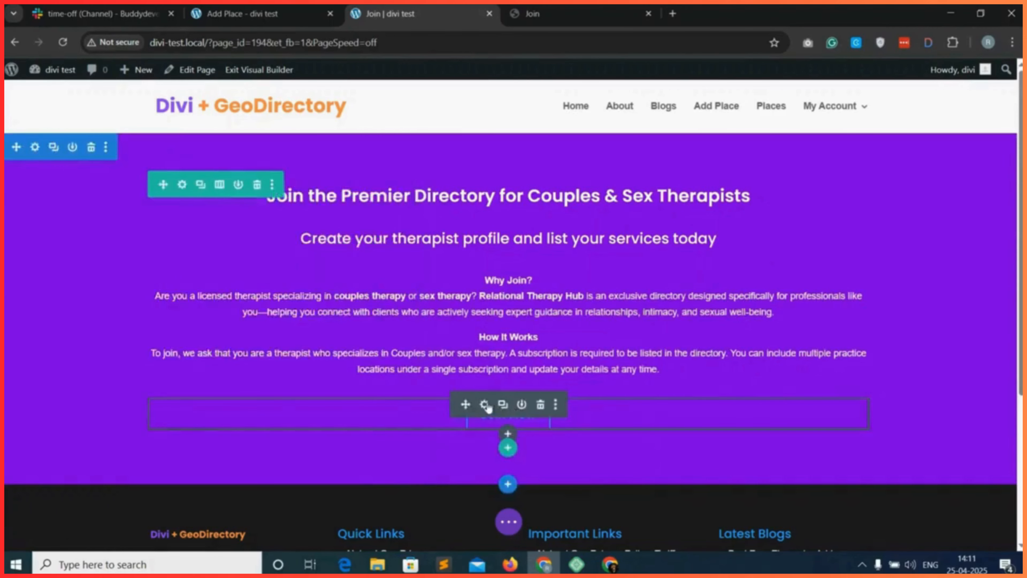
# Enable custom styles for the Join Now button, with purple #8300e9 text on a white #ffffff background.
pyautogui.click(484, 405)
pyautogui.click(263, 219)
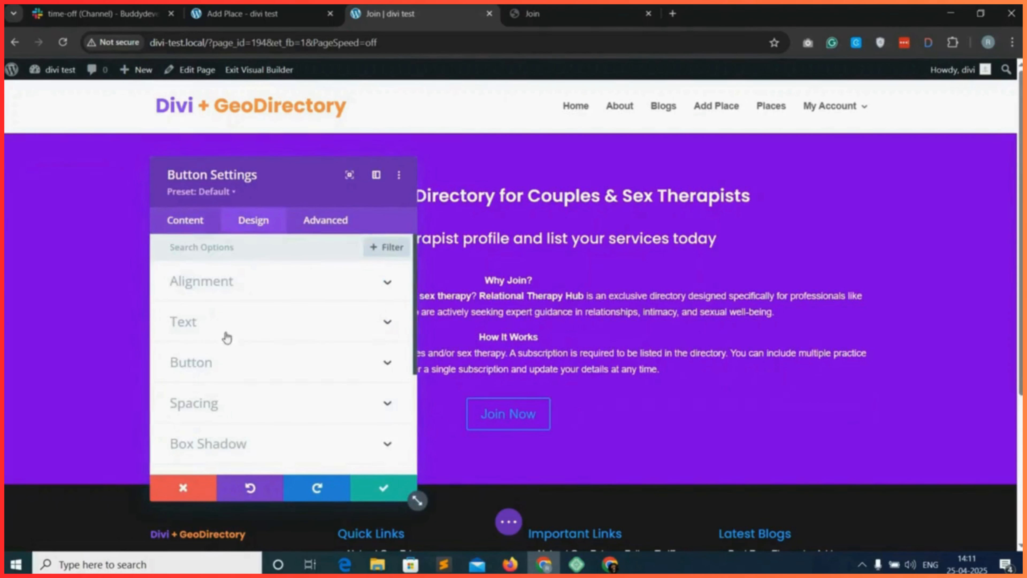
pyautogui.scroll(-5, 227, 348)
pyautogui.scroll(3, 228, 324)
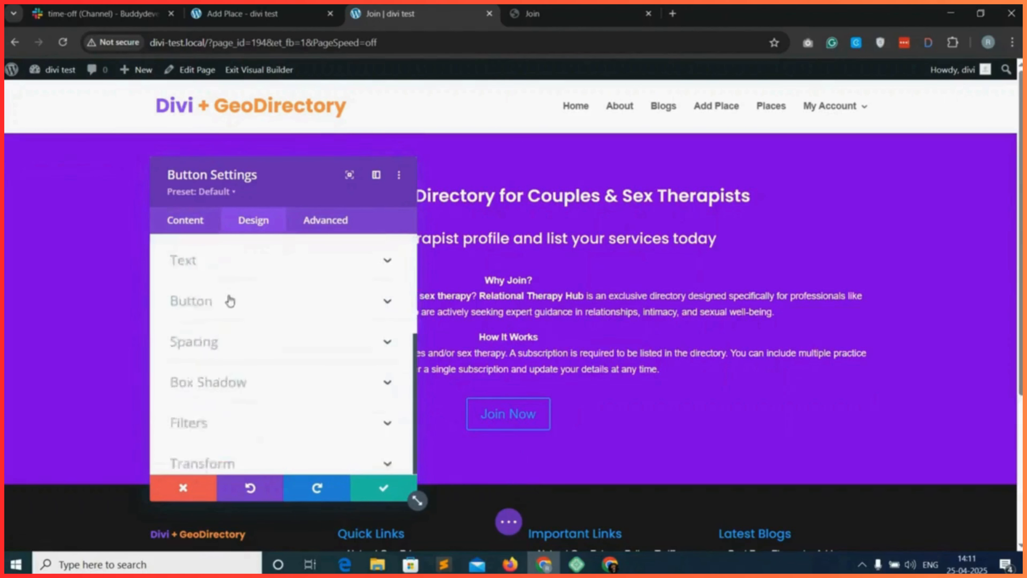
pyautogui.click(229, 301)
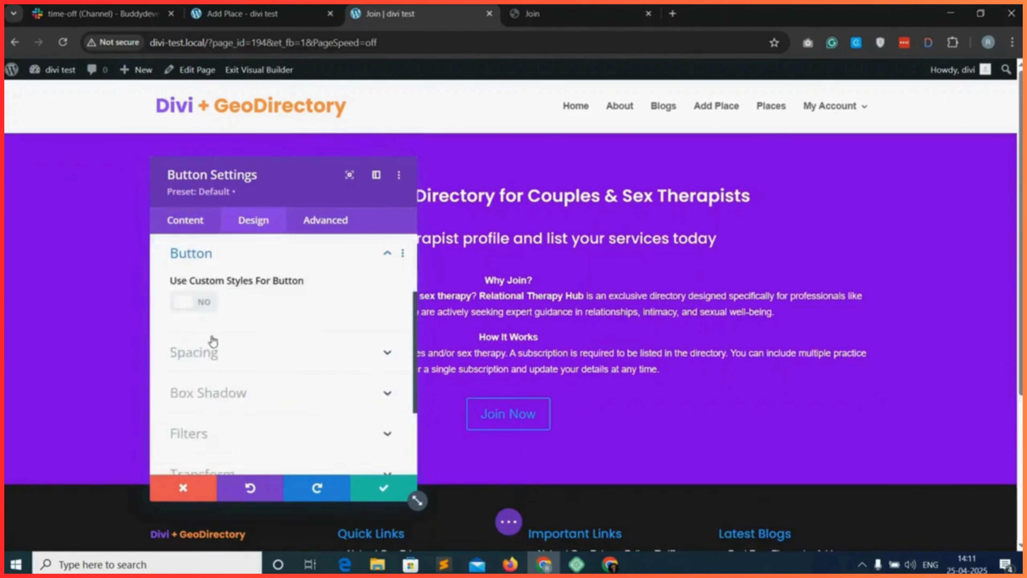
pyautogui.click(197, 302)
pyautogui.scroll(-2, 291, 332)
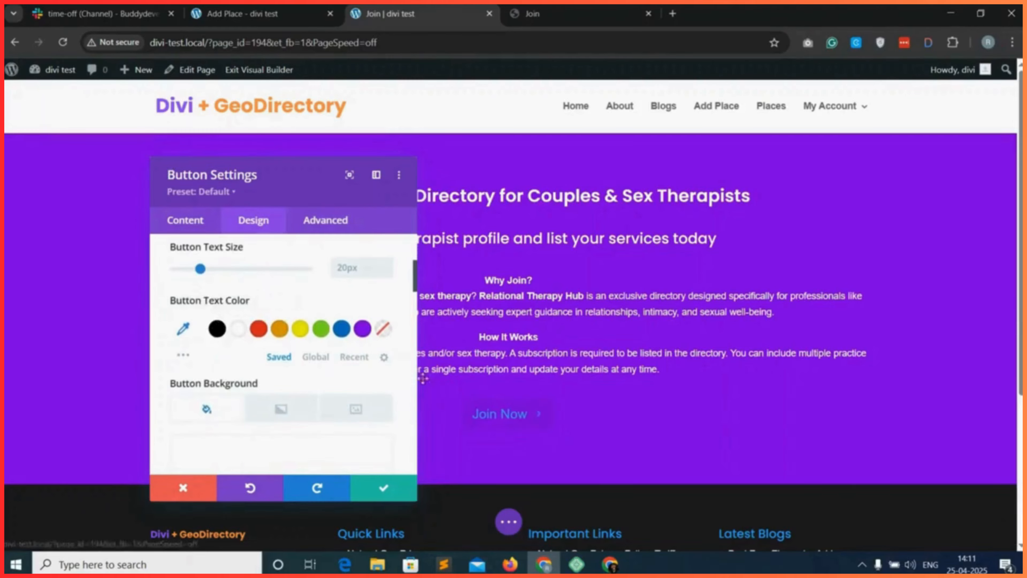
pyautogui.click(365, 330)
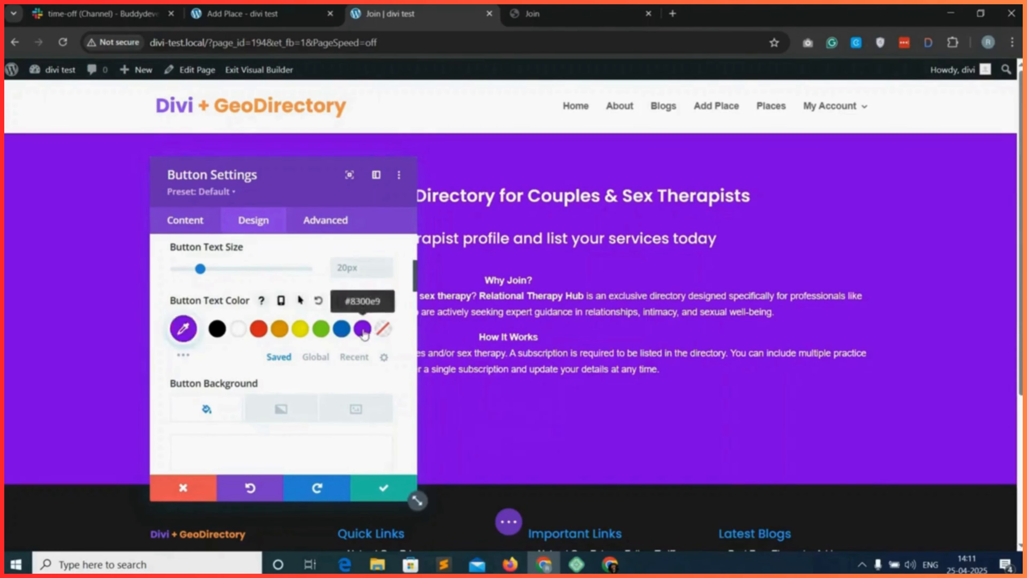
pyautogui.scroll(-3, 275, 392)
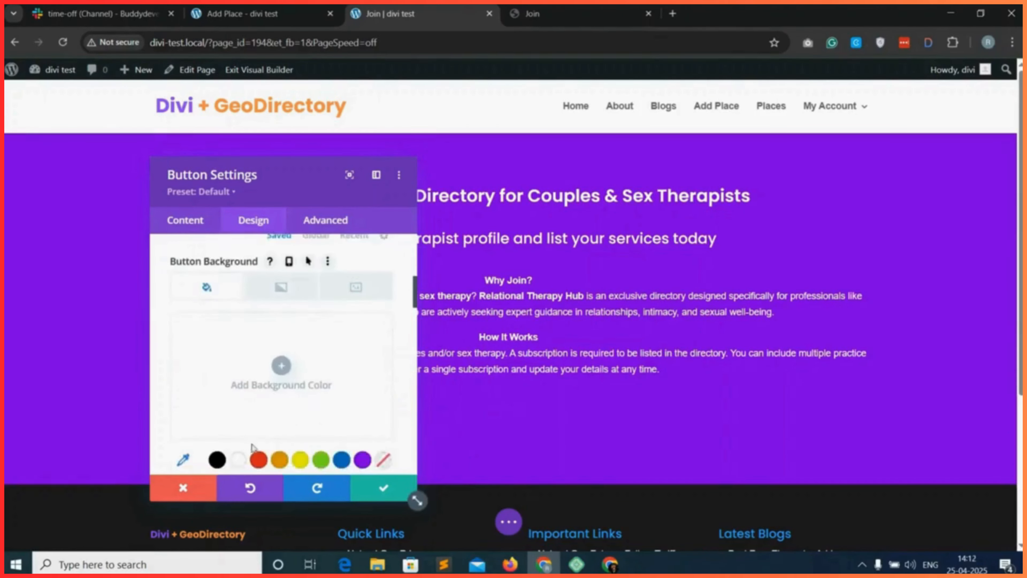
pyautogui.click(238, 460)
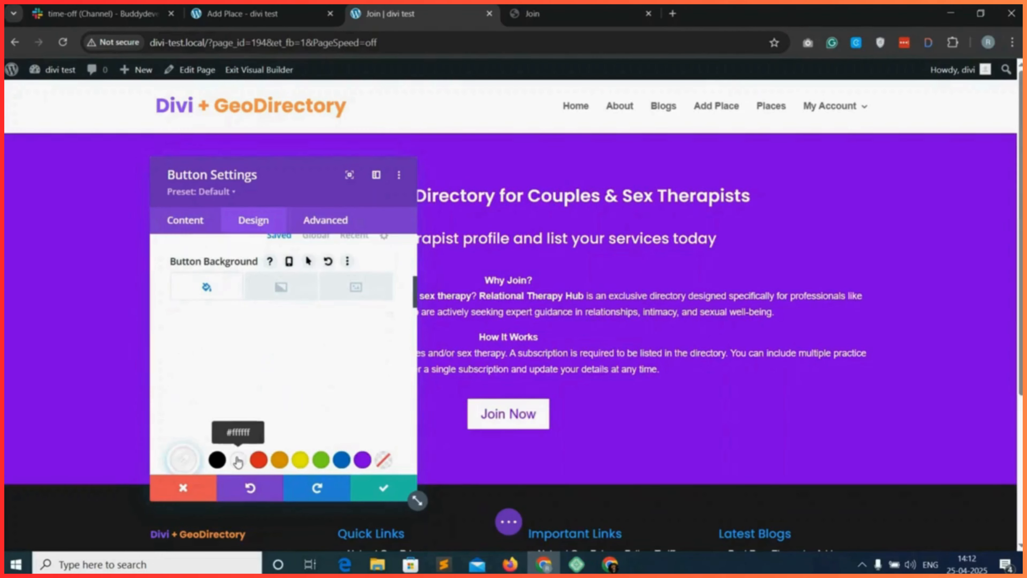
# Choose the right-pointing arrow as the Join Now button's icon.
pyautogui.scroll(-6, 262, 401)
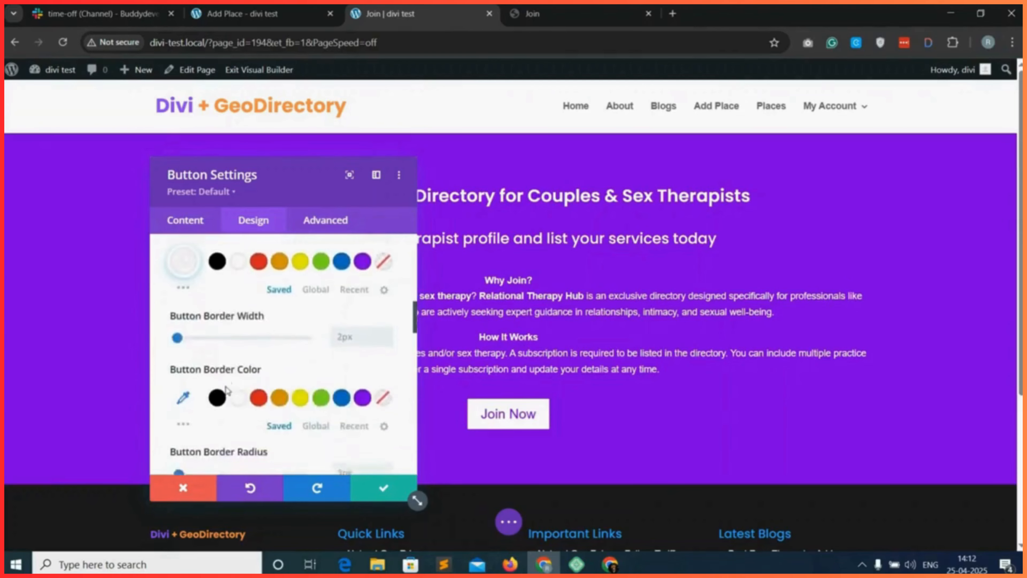
pyautogui.scroll(-10, 227, 390)
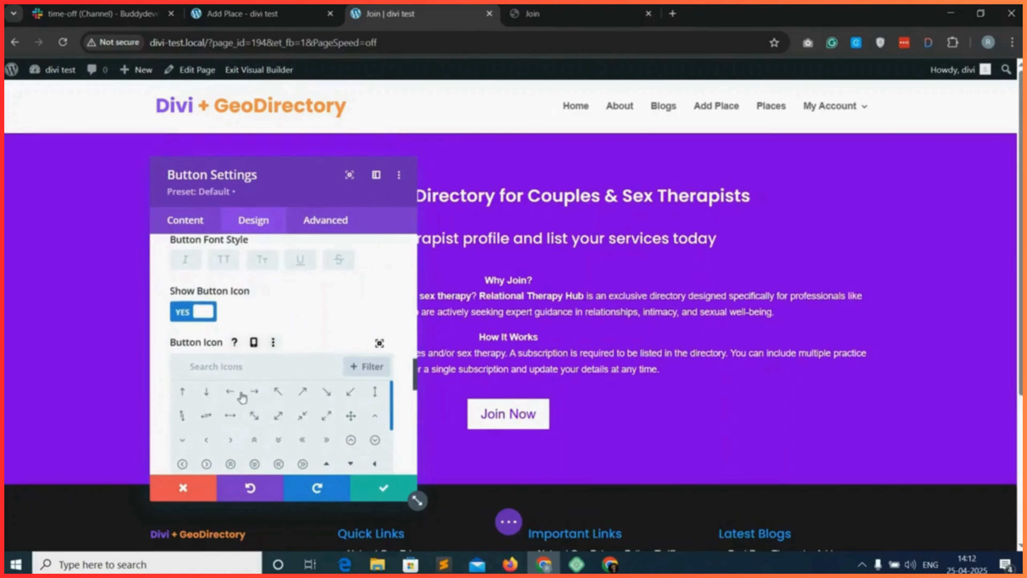
pyautogui.click(253, 392)
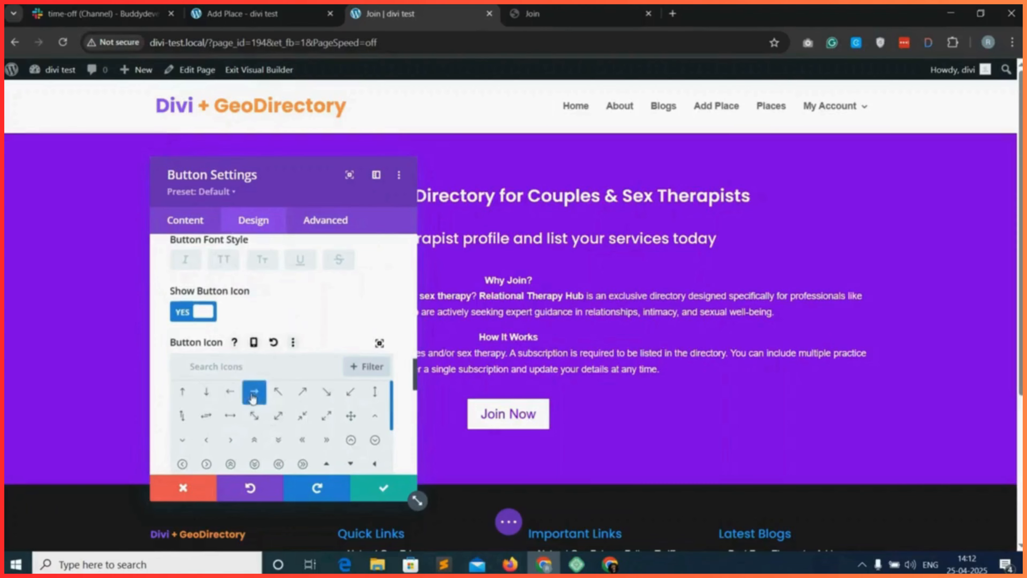
# Turn the Join Now button's icon display off and on again, and apply the soft all-around box shadow preset to the button.
pyautogui.click(196, 313)
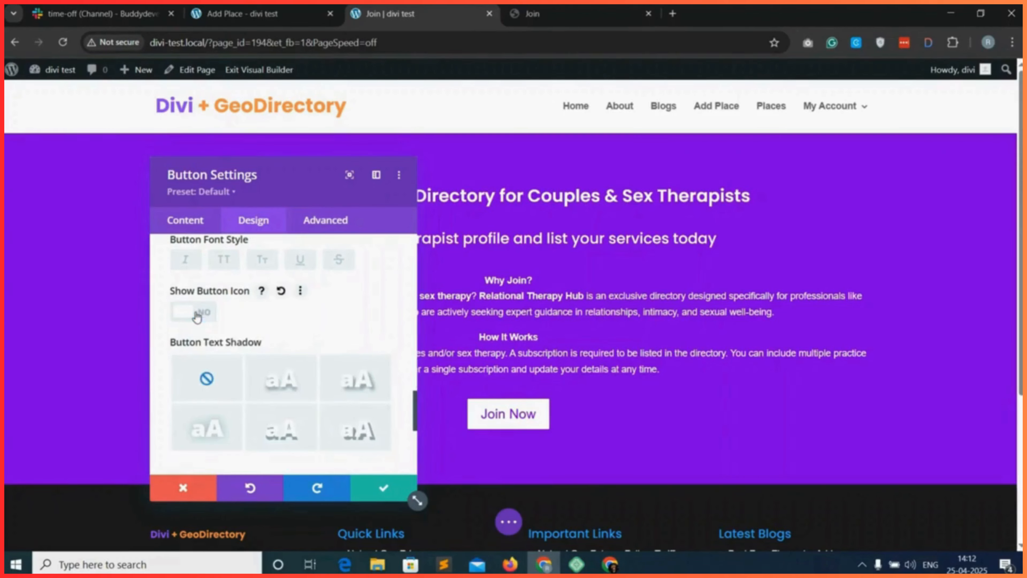
pyautogui.click(197, 315)
pyautogui.scroll(-5, 243, 364)
pyautogui.click(259, 399)
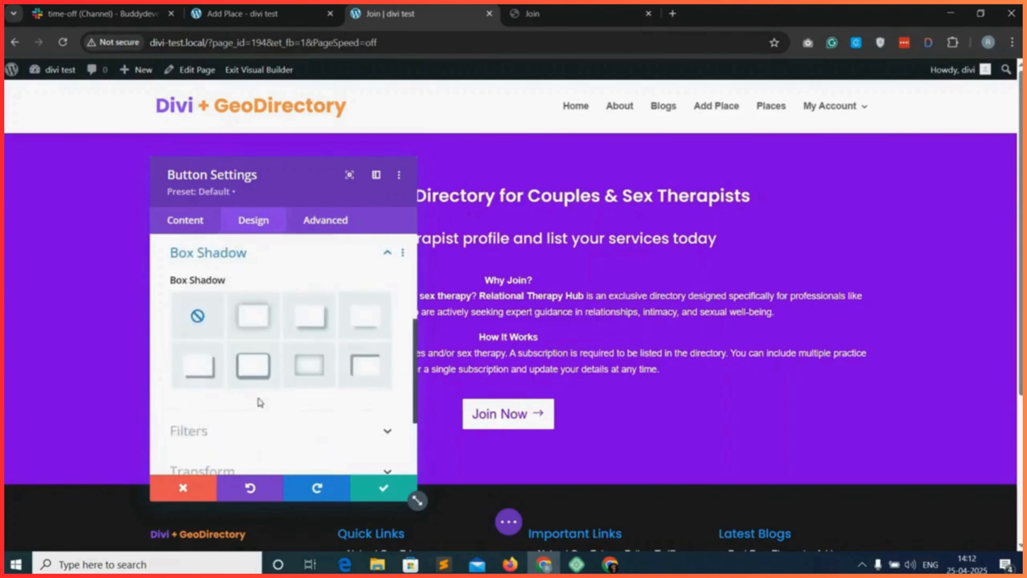
pyautogui.click(250, 322)
# Set the Join Now button's border radius to 10px and save the button settings.
pyautogui.scroll(5, 259, 344)
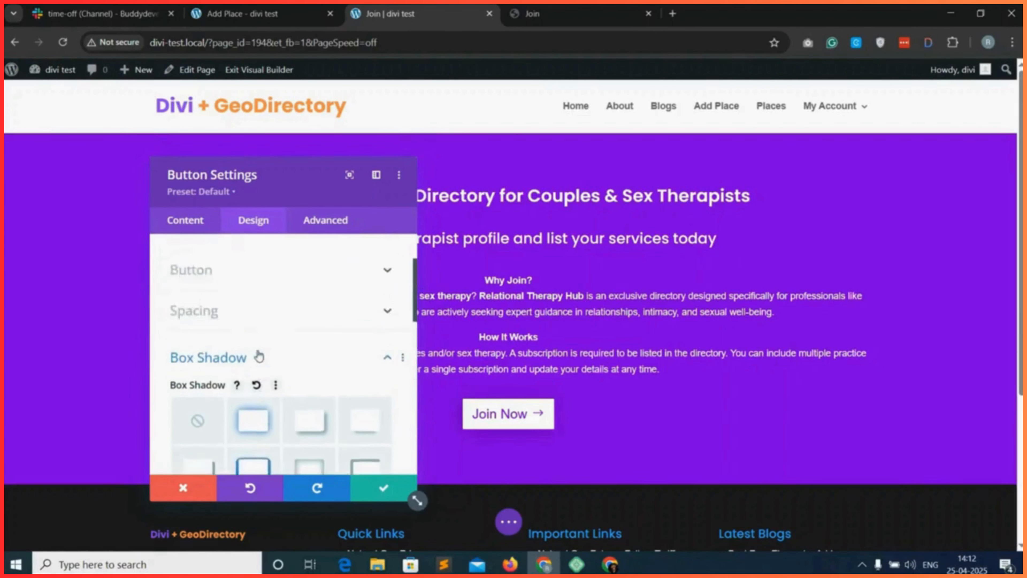
pyautogui.click(255, 363)
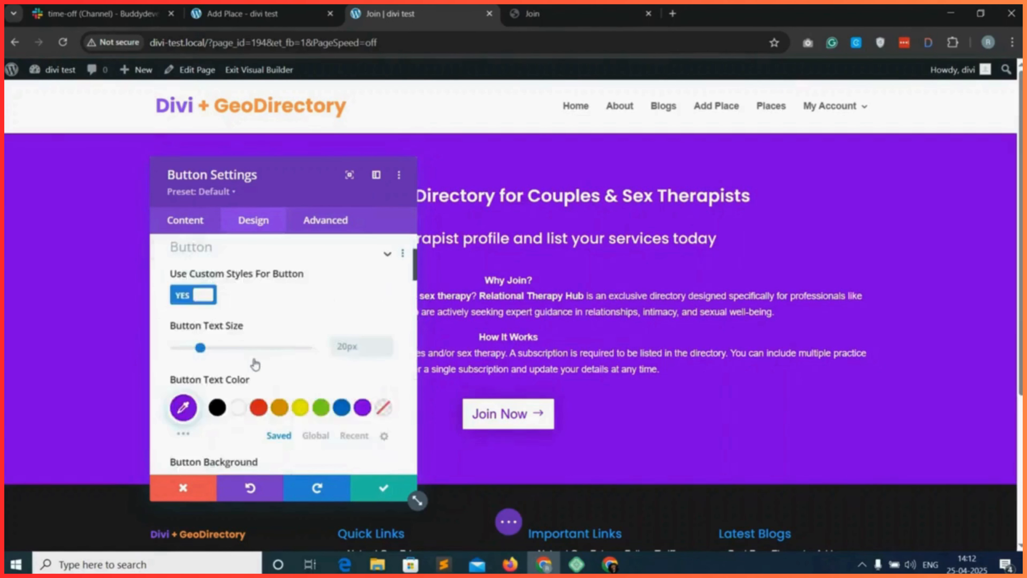
pyautogui.scroll(-5, 254, 372)
pyautogui.scroll(-2, 253, 374)
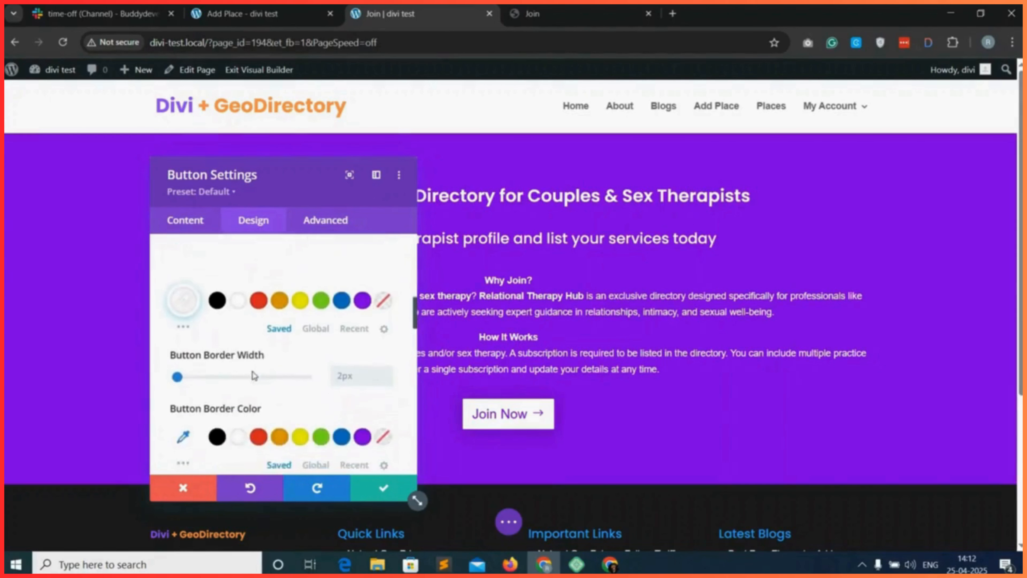
pyautogui.scroll(-3, 315, 387)
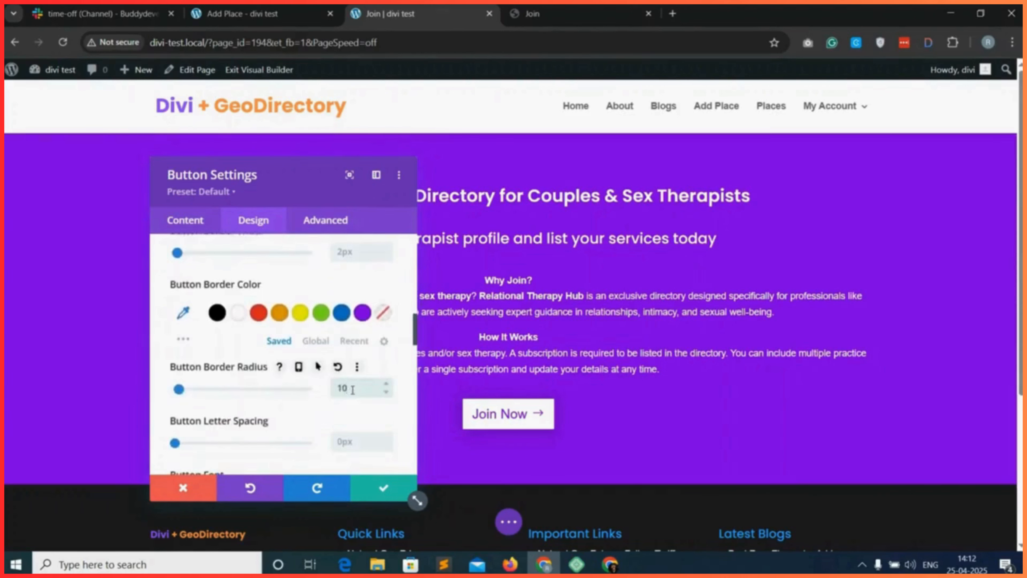
pyautogui.click(383, 496)
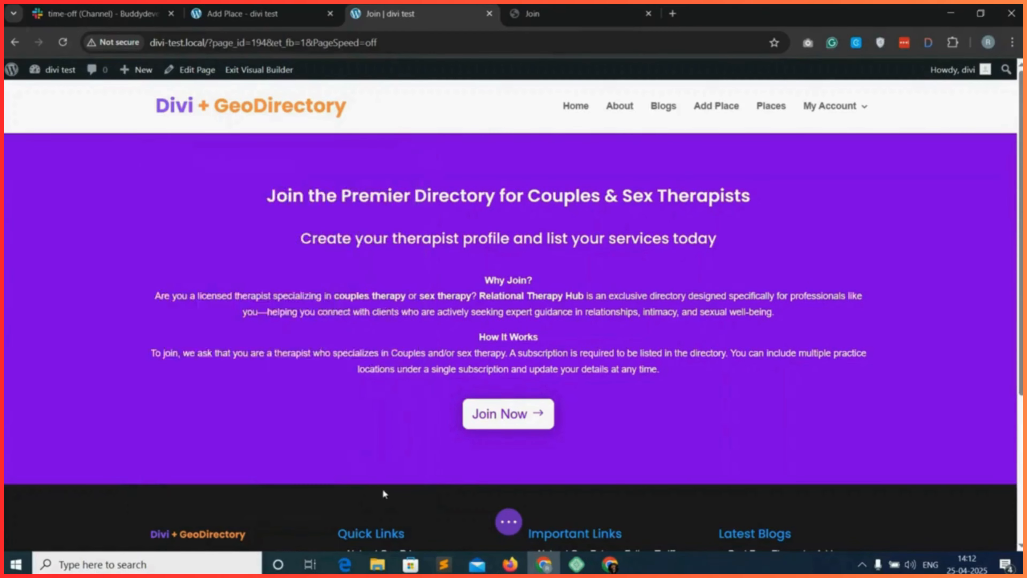
# Add a new regular section with a single-column row below the purple intro banner.
pyautogui.moveTo(510, 490)
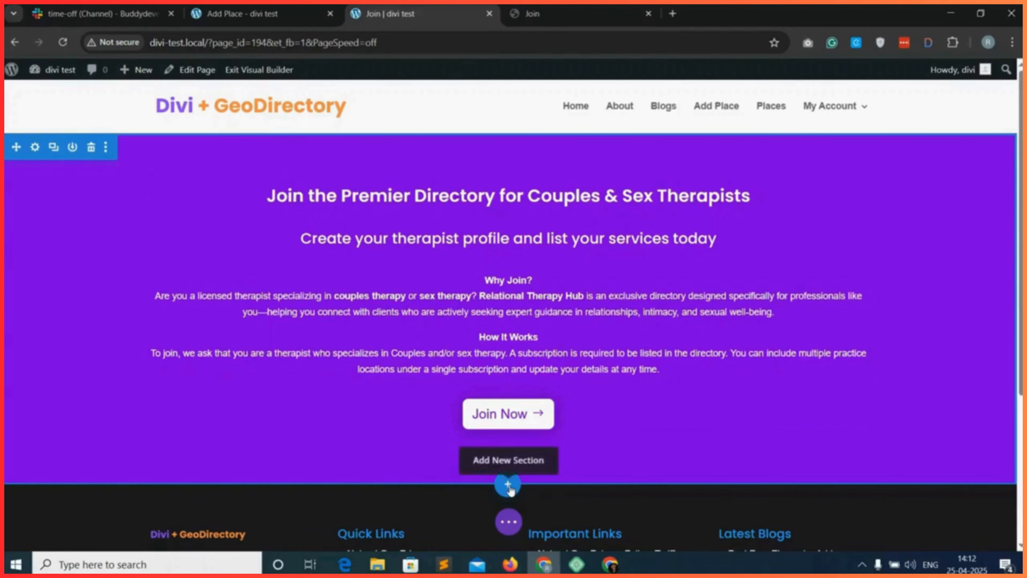
pyautogui.click(508, 485)
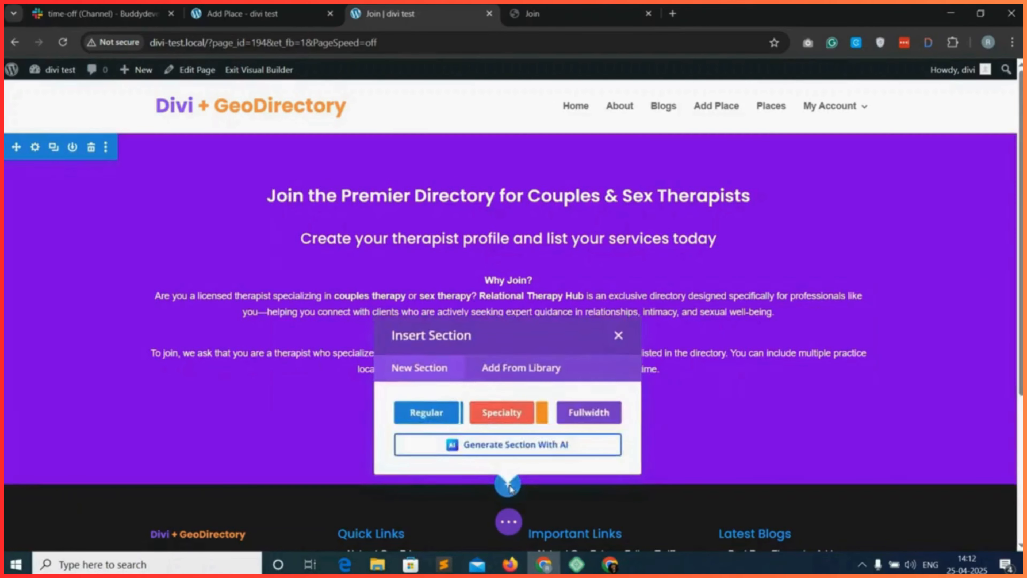
pyautogui.click(419, 421)
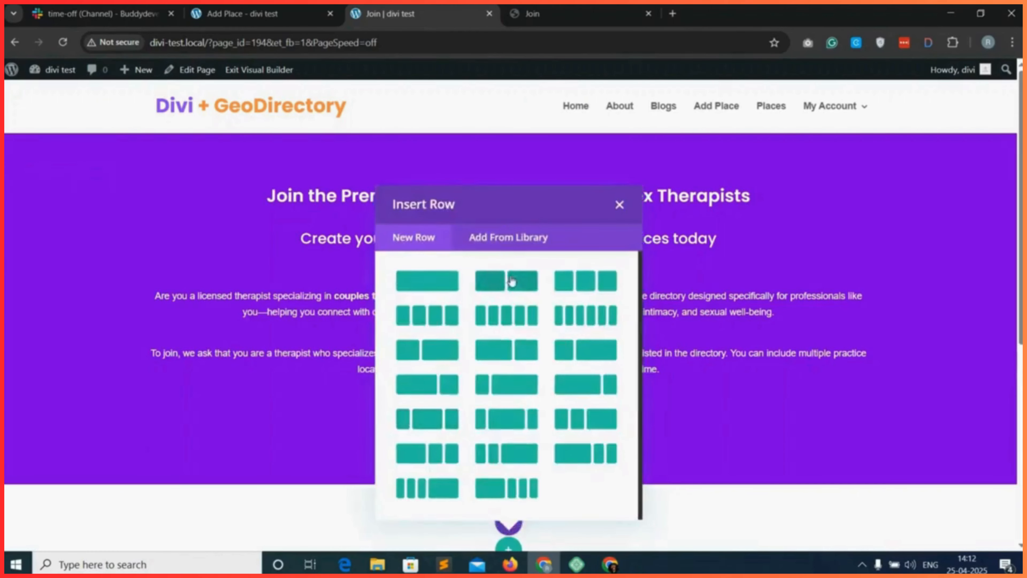
pyautogui.click(432, 285)
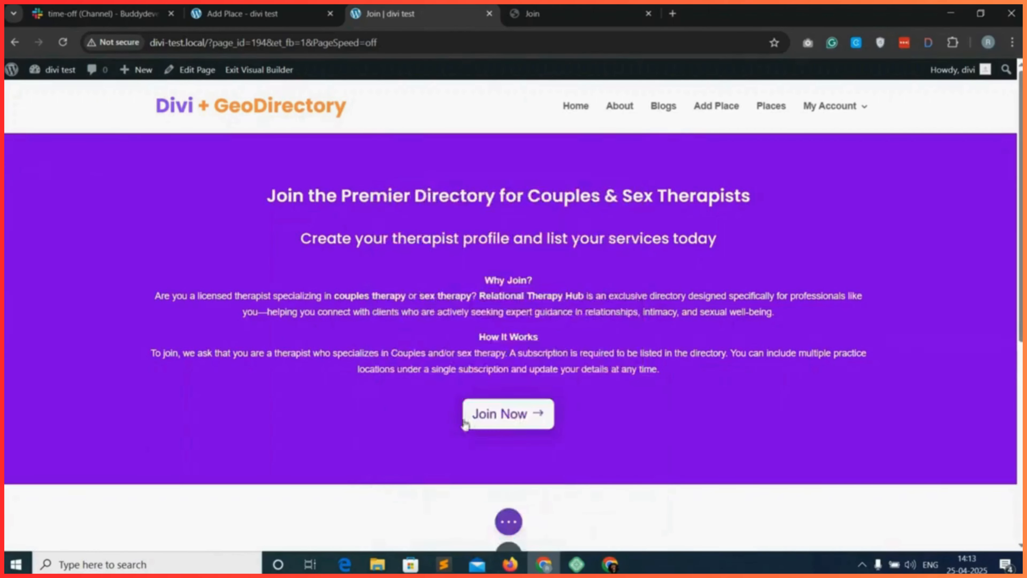
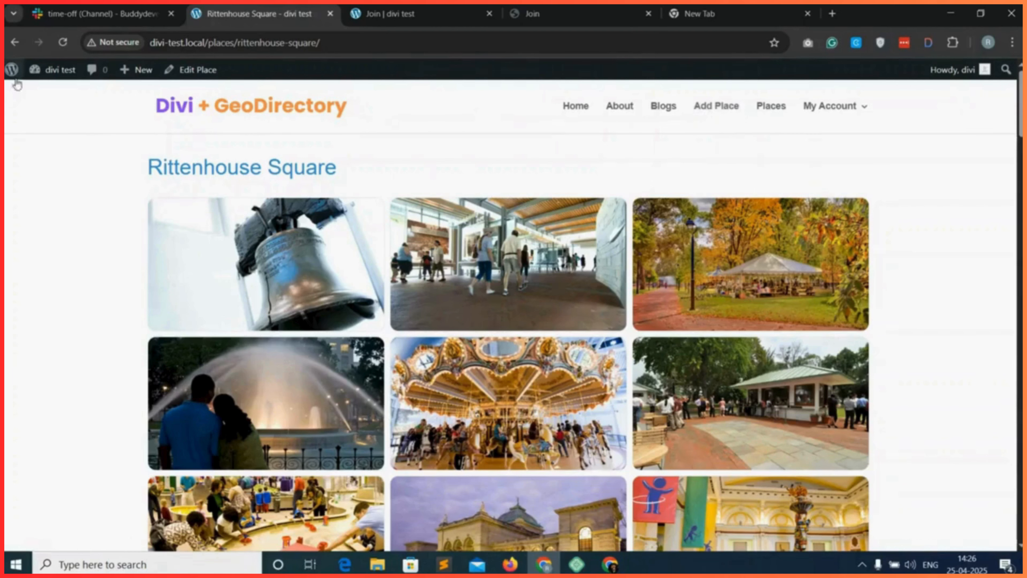
# Open the site's Main Menu (Primary Menu) for editing in the WordPress admin's menu settings.
pyautogui.click(12, 71)
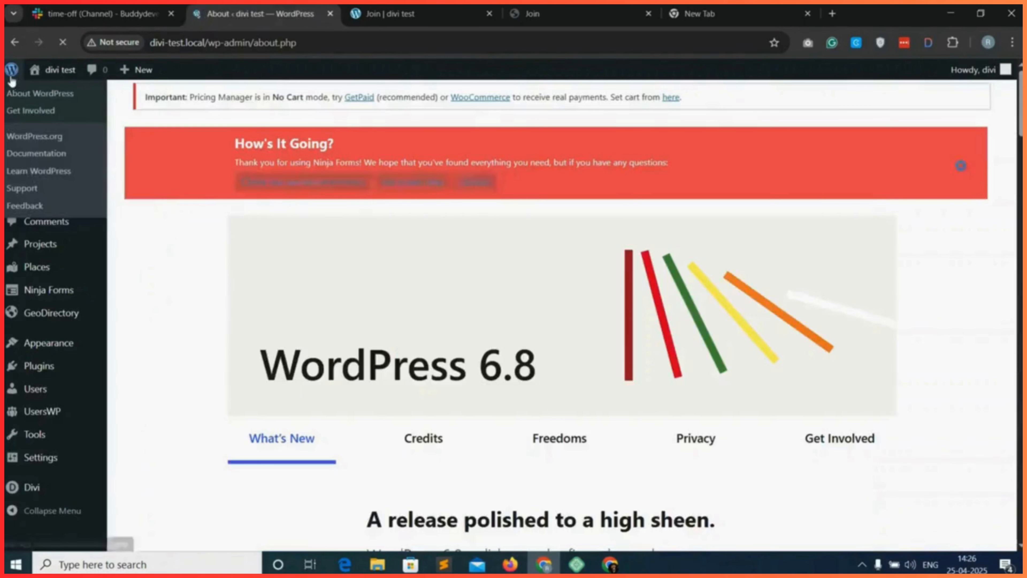
pyautogui.moveTo(92, 244)
pyautogui.moveTo(73, 351)
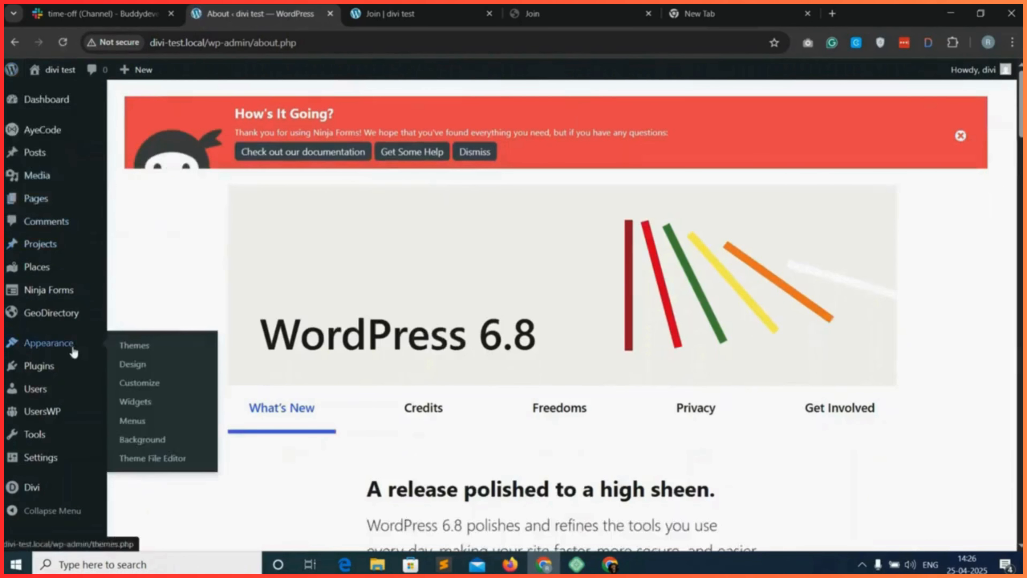
pyautogui.click(137, 423)
pyautogui.click(285, 269)
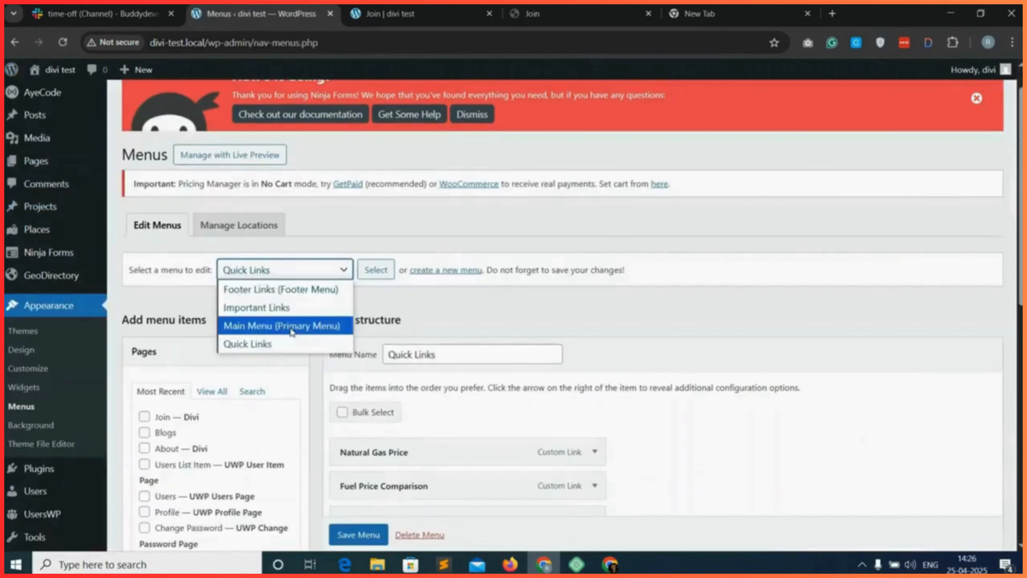
pyautogui.click(285, 324)
pyautogui.click(370, 270)
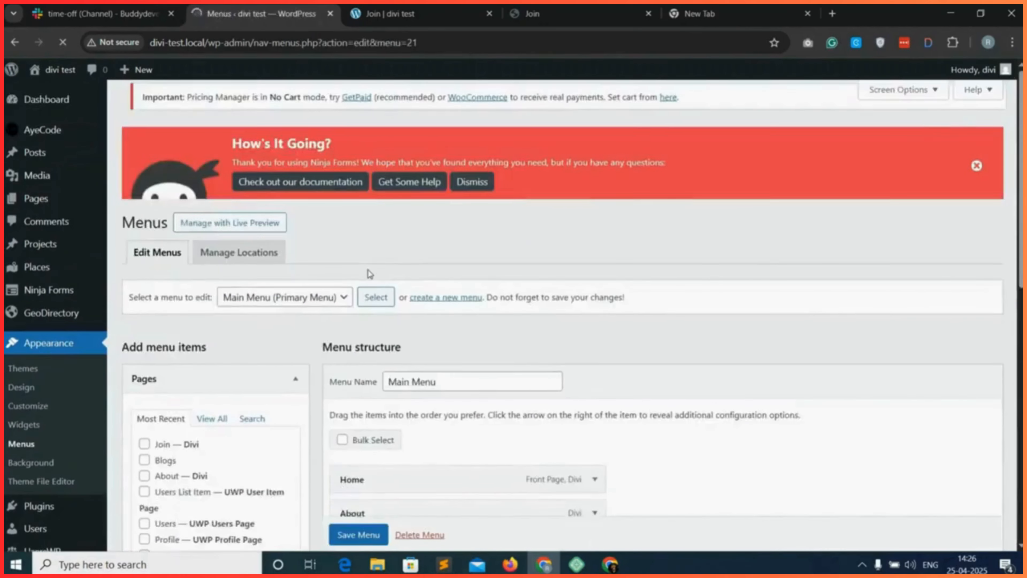
# Add the Join page to the Main Menu.
pyautogui.scroll(-5, 447, 384)
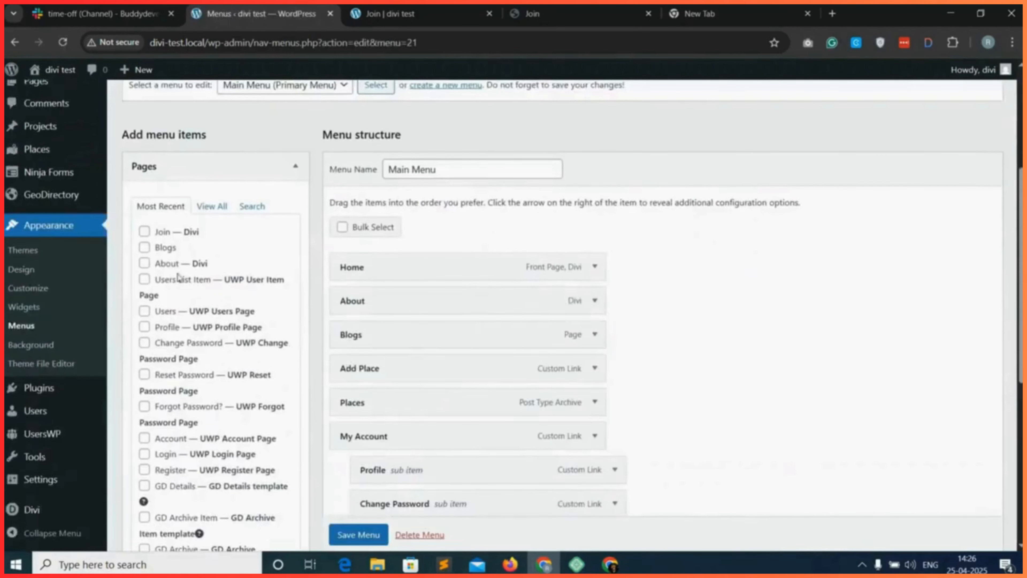
pyautogui.click(145, 231)
pyautogui.scroll(-3, 182, 283)
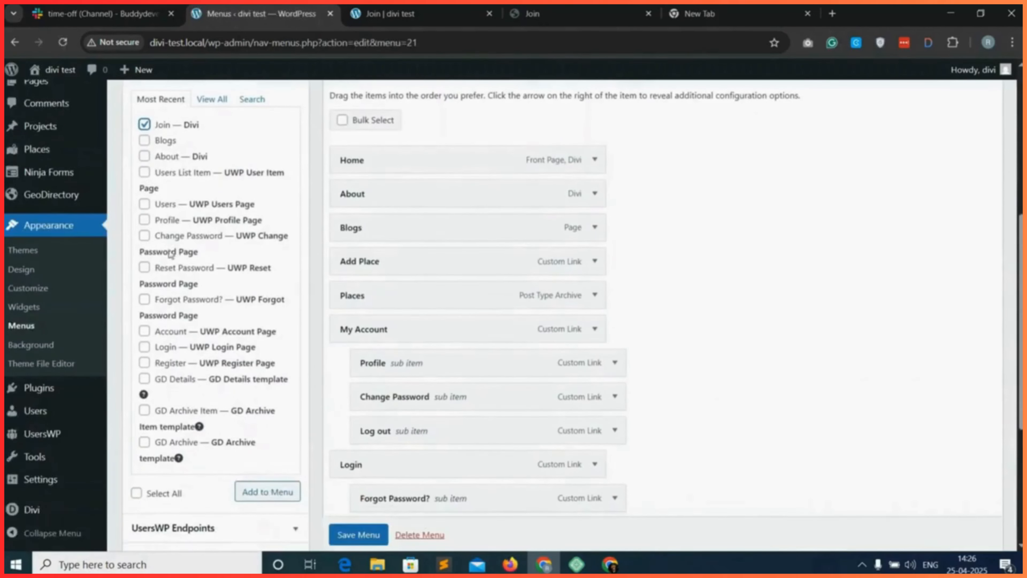
pyautogui.click(270, 490)
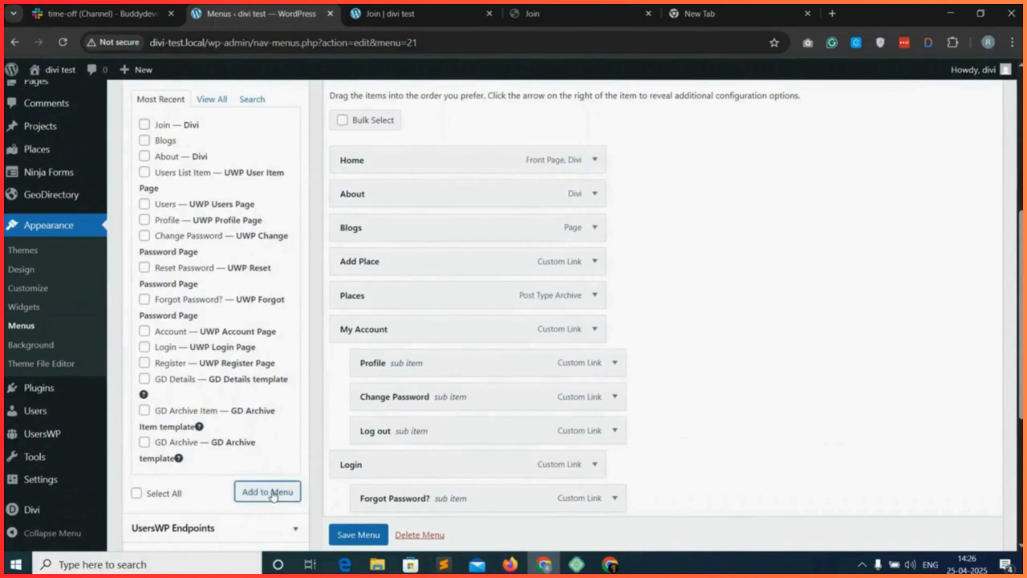
pyautogui.scroll(-3, 442, 484)
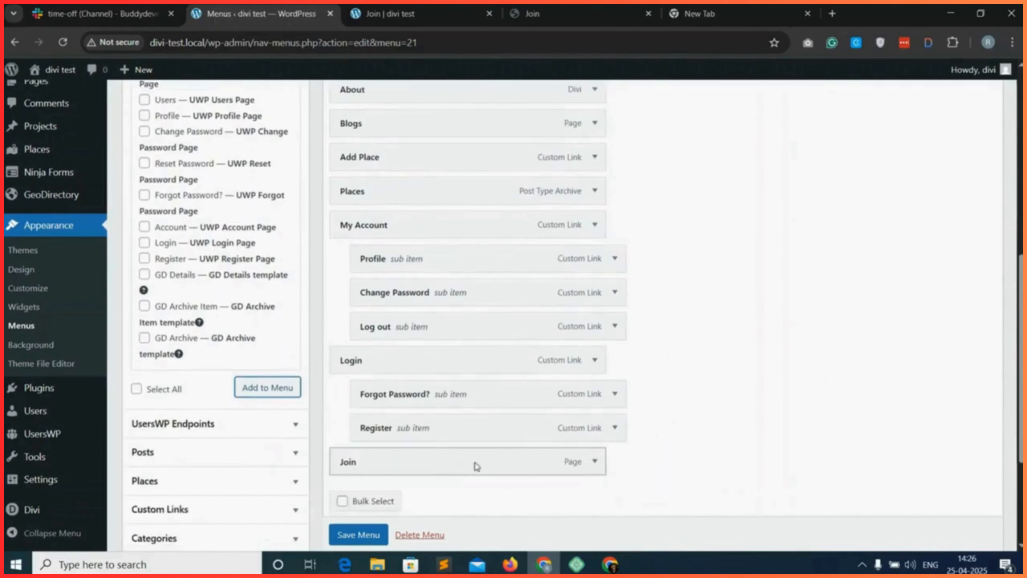
# Move the Join item between Places and My Account in the menu structure and save the menu.
pyautogui.moveTo(504, 462); pyautogui.dragTo(504, 359)
pyautogui.scroll(-1, 361, 534)
pyautogui.click(359, 535)
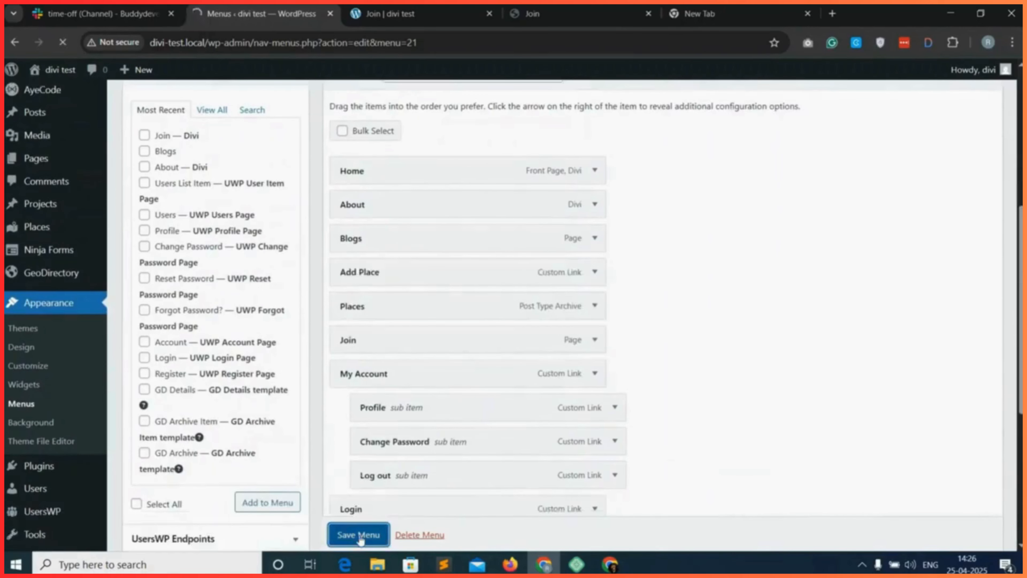
# Open the live site in a new tab and review its Join page from the intro banner down to the subscription packages.
pyautogui.click(52, 205)
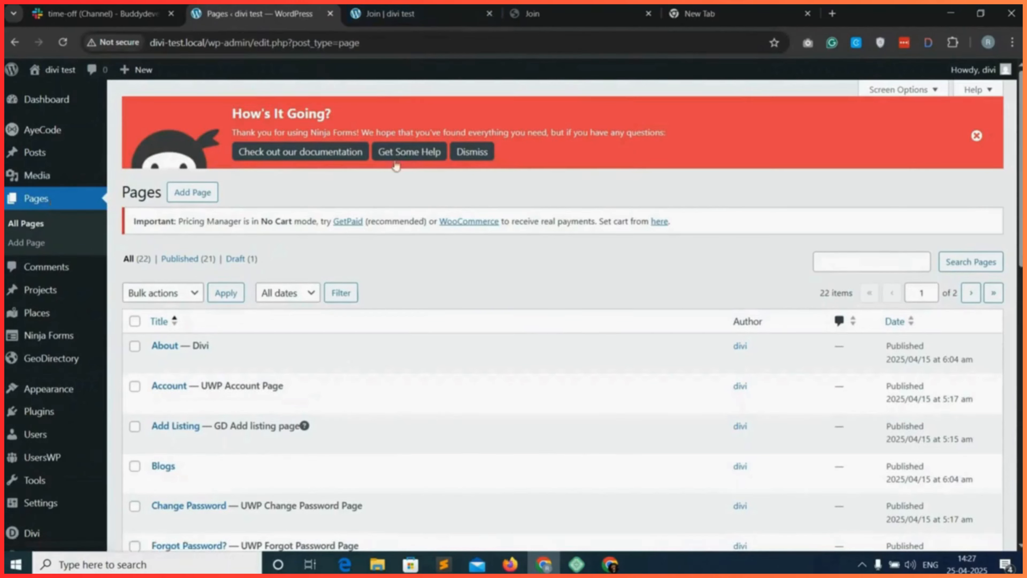
pyautogui.moveTo(57, 69)
pyautogui.rightClick(60, 93)
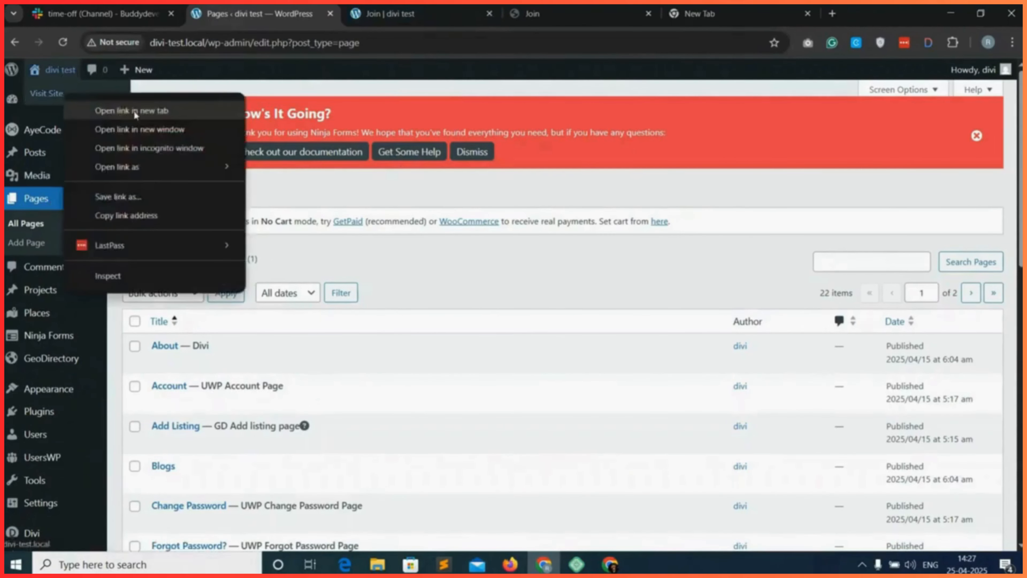
pyautogui.click(121, 97)
pyautogui.click(391, 7)
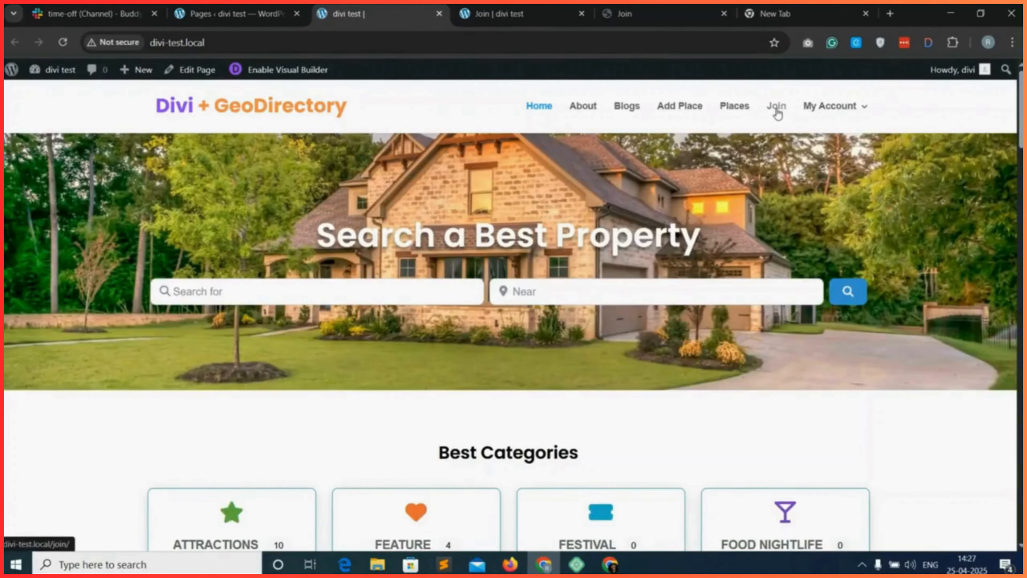
pyautogui.click(776, 108)
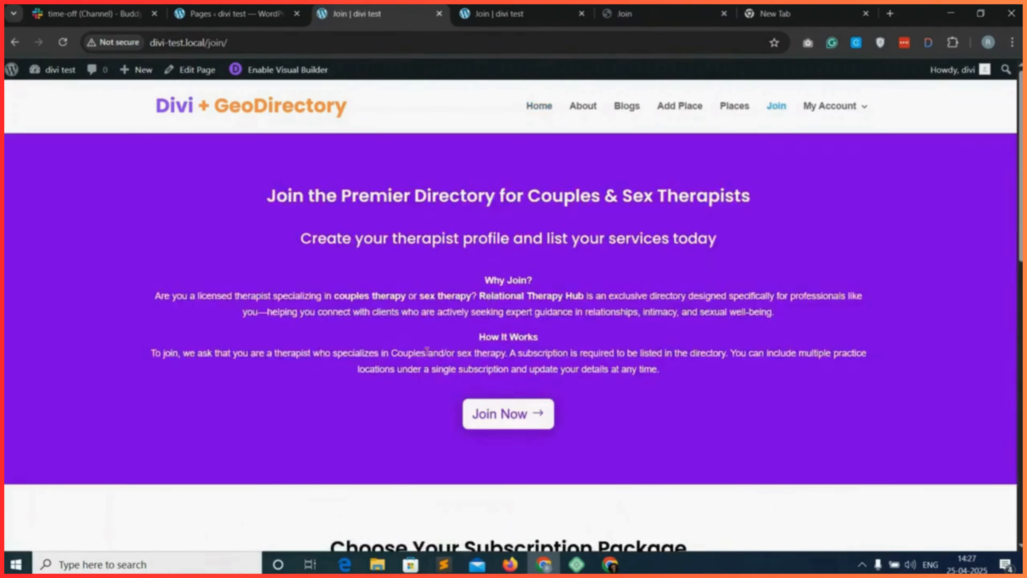
pyautogui.moveTo(748, 268); pyautogui.dragTo(758, 348)
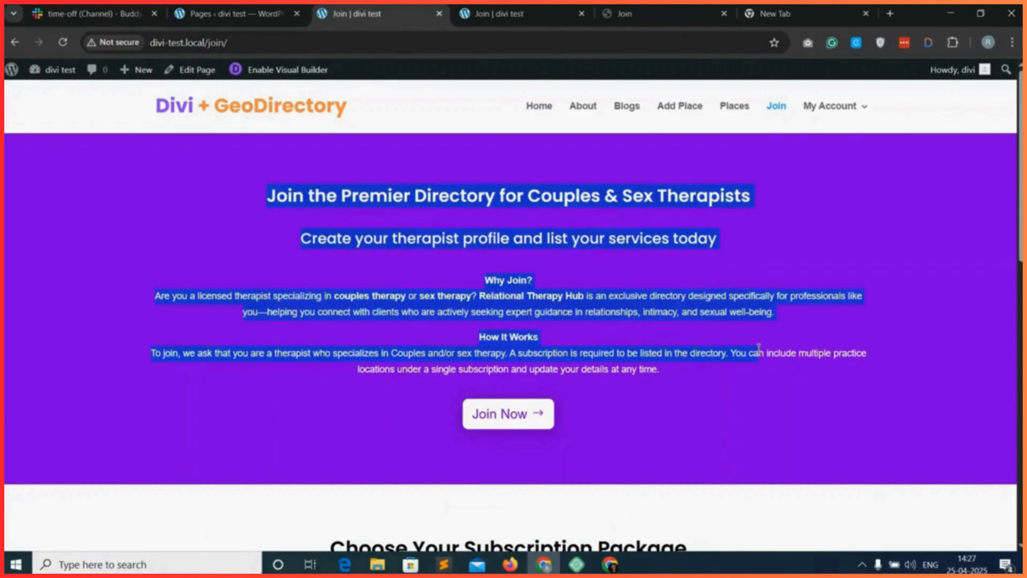
pyautogui.scroll(-10, 625, 434)
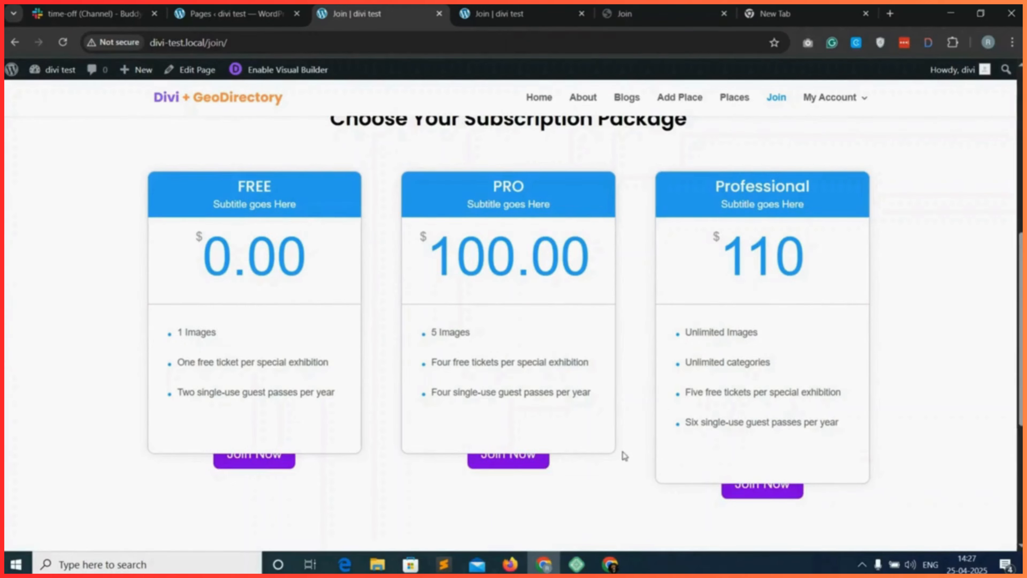
# In the Join page's visual builder wireframe, set the Z Index of the FREE package's button to 111 and save its settings.
pyautogui.click(490, 12)
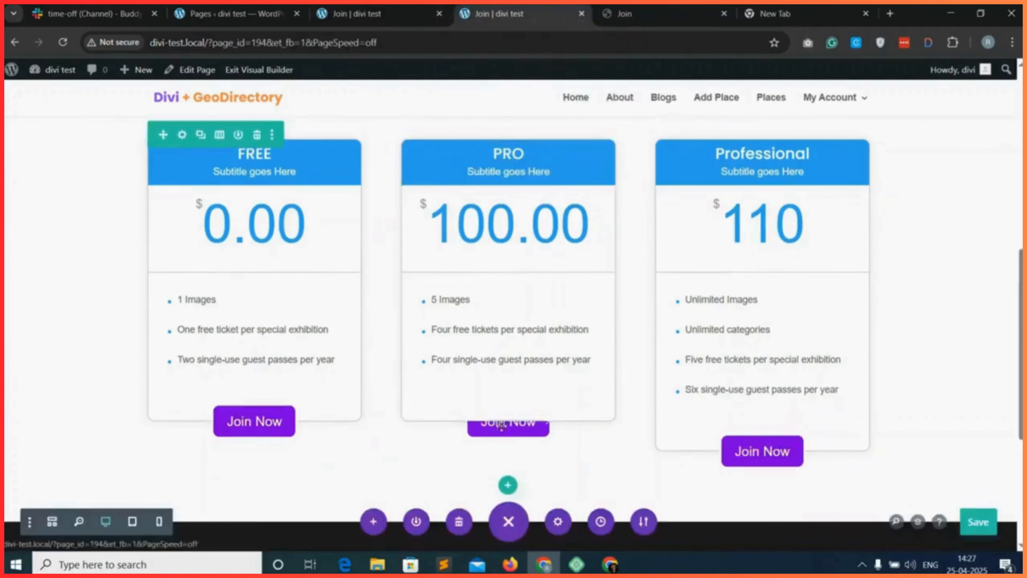
pyautogui.click(52, 522)
pyautogui.scroll(-4, 382, 309)
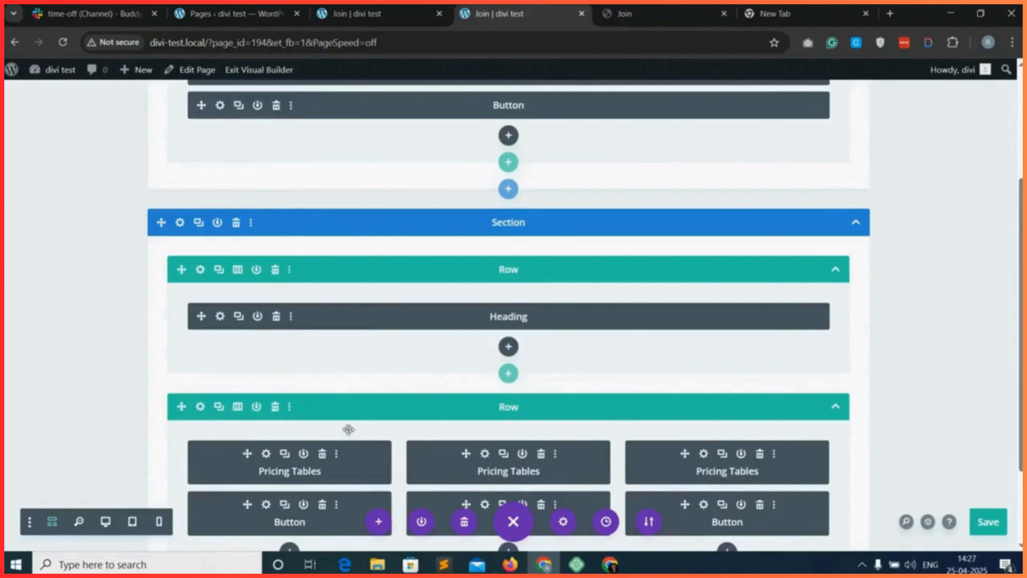
pyautogui.scroll(-3, 348, 427)
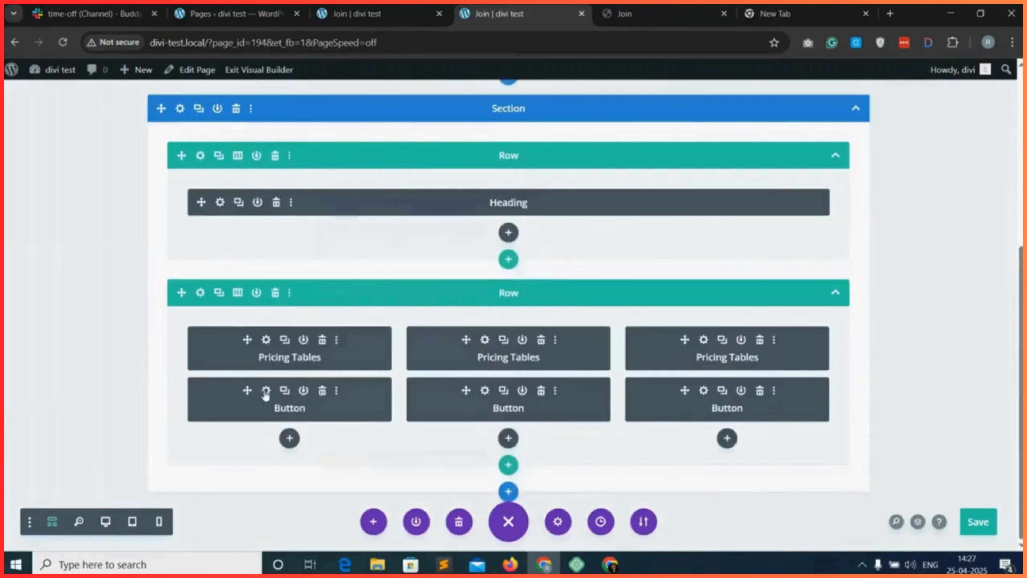
pyautogui.click(266, 390)
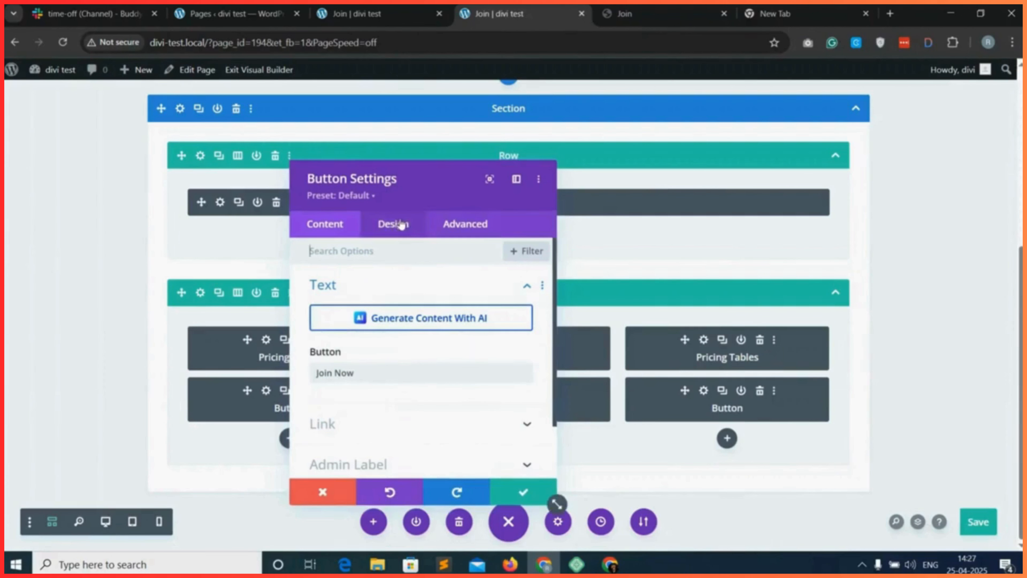
pyautogui.click(435, 227)
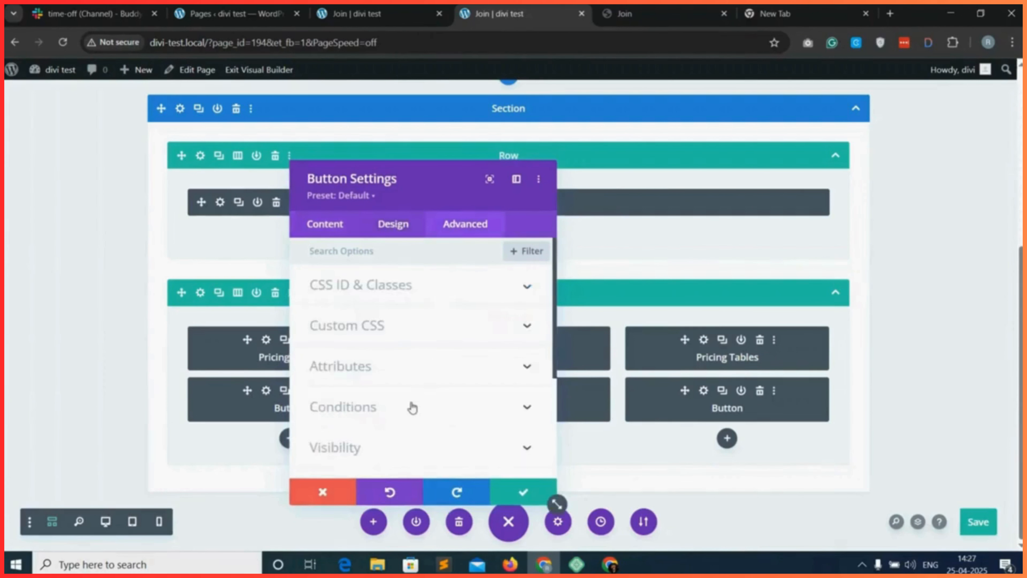
pyautogui.scroll(-3, 400, 413)
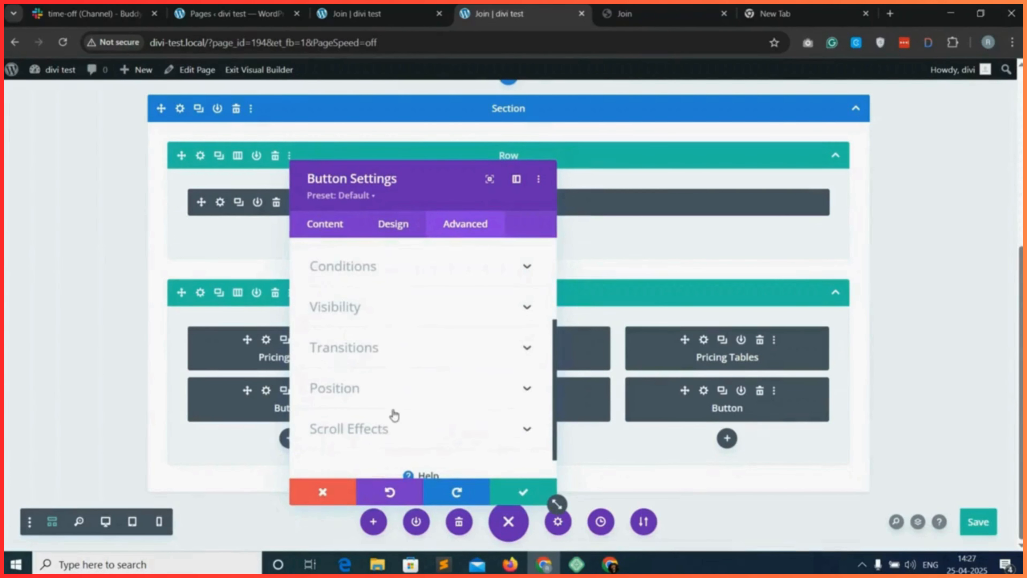
pyautogui.click(404, 394)
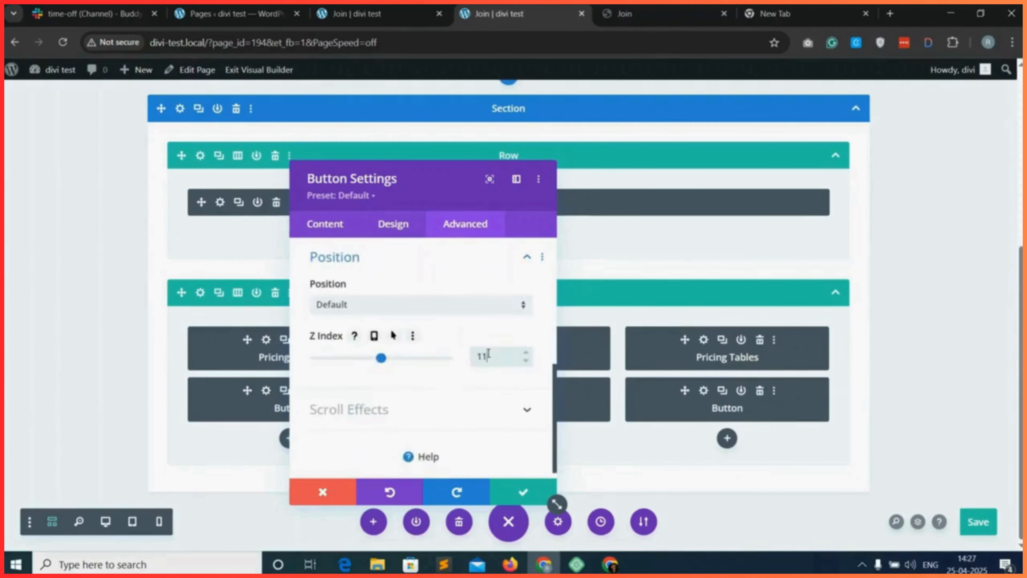
pyautogui.click(521, 500)
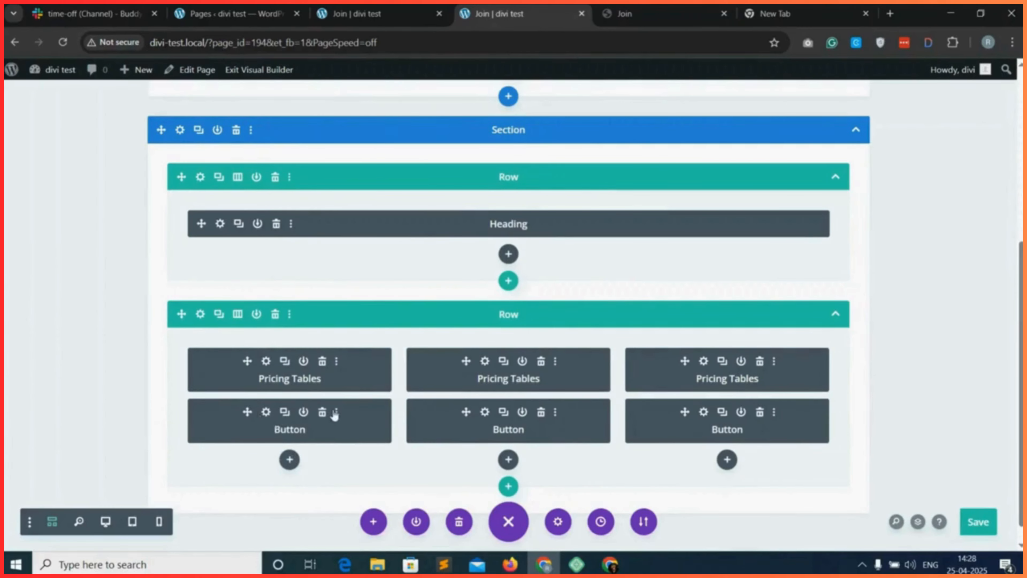
# Copy the FREE package button's module styles onto the PRO and Professional package buttons and save the page.
pyautogui.click(336, 413)
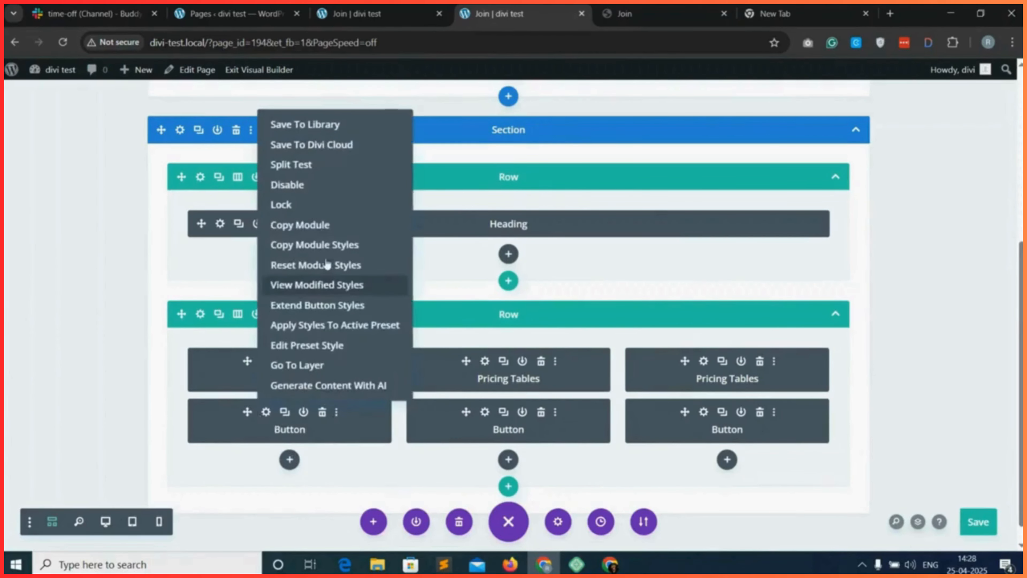
pyautogui.click(344, 246)
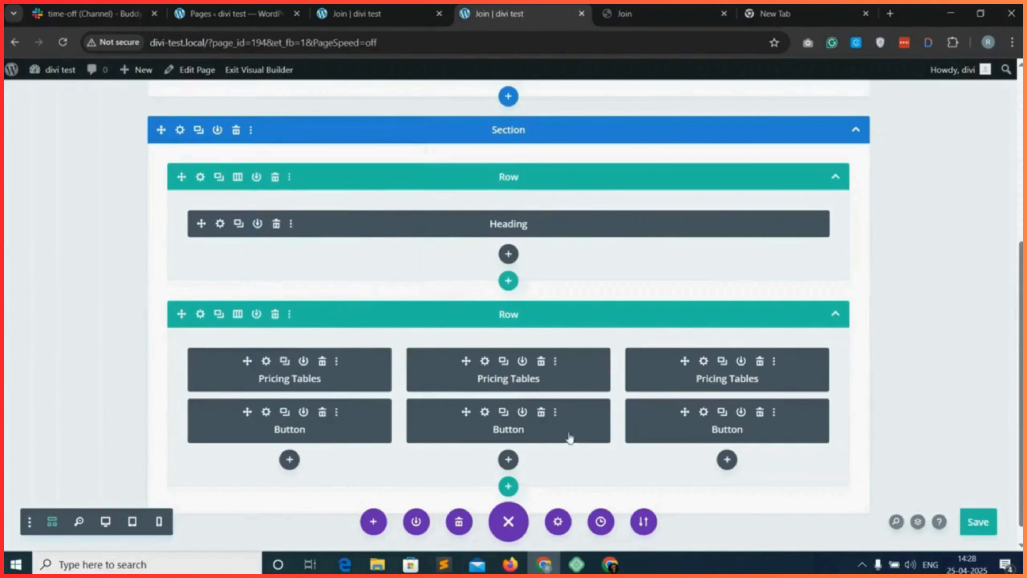
pyautogui.click(555, 412)
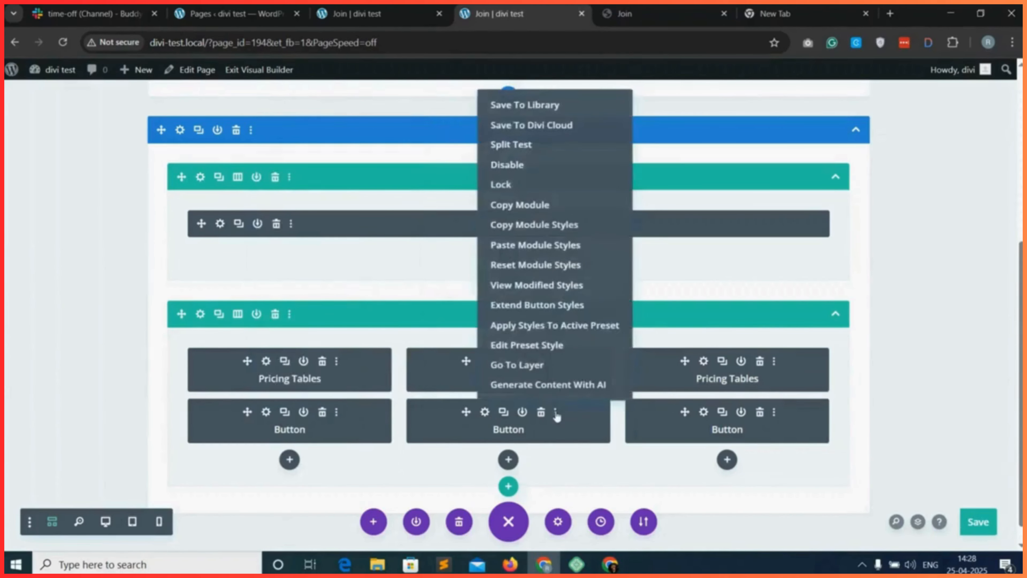
pyautogui.click(539, 247)
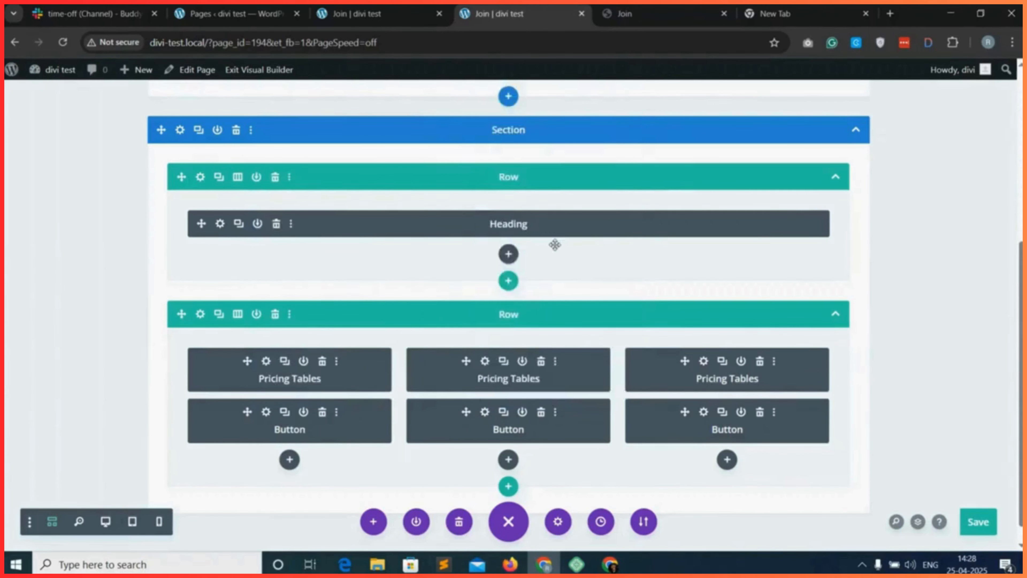
pyautogui.click(774, 412)
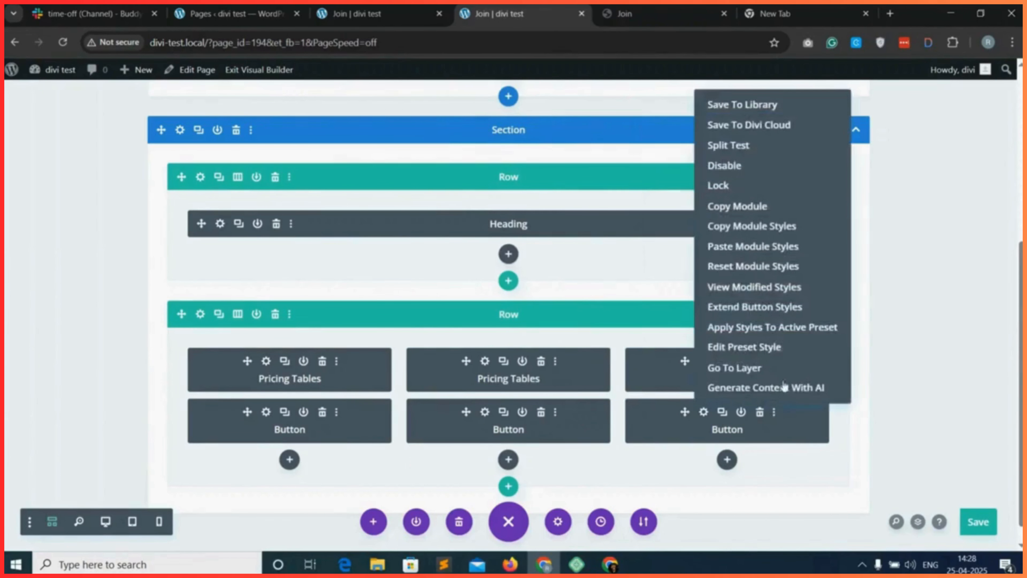
pyautogui.click(760, 247)
pyautogui.click(980, 522)
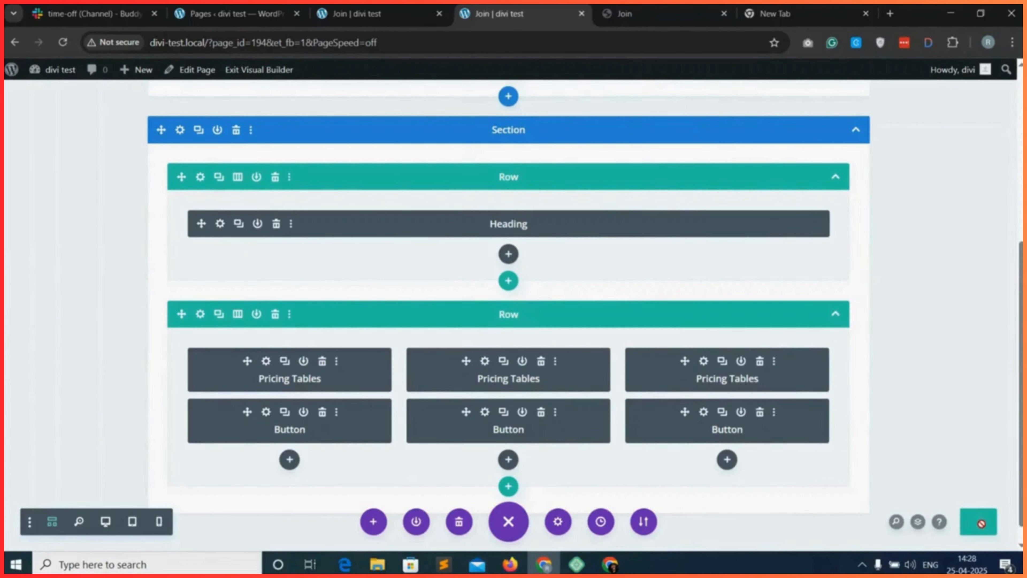
# Reload the live Join page and check the package buttons and the Professional package's feature list.
pyautogui.click(362, 14)
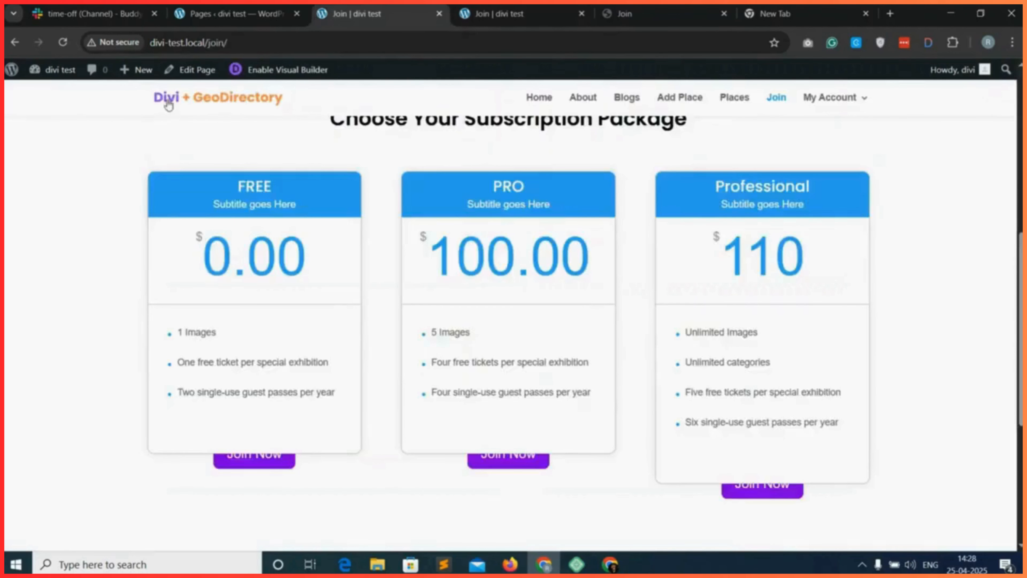
pyautogui.click(62, 42)
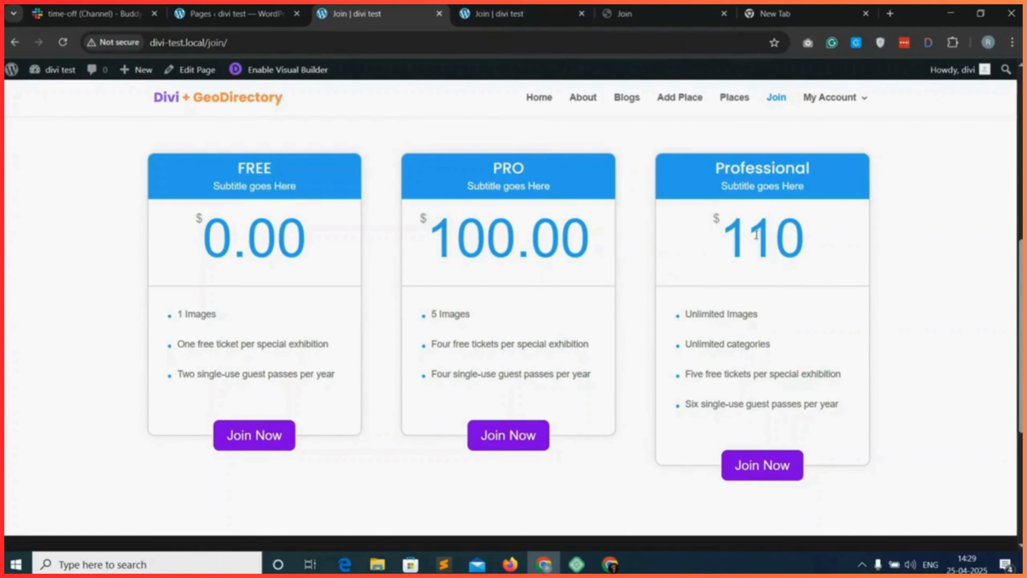
pyautogui.moveTo(679, 410); pyautogui.dragTo(871, 408)
pyautogui.click(867, 408)
# Back in the visual builder, delete the "Six single-use guest passes per year" line from the Professional pricing table and save that table's settings.
pyautogui.click(498, 5)
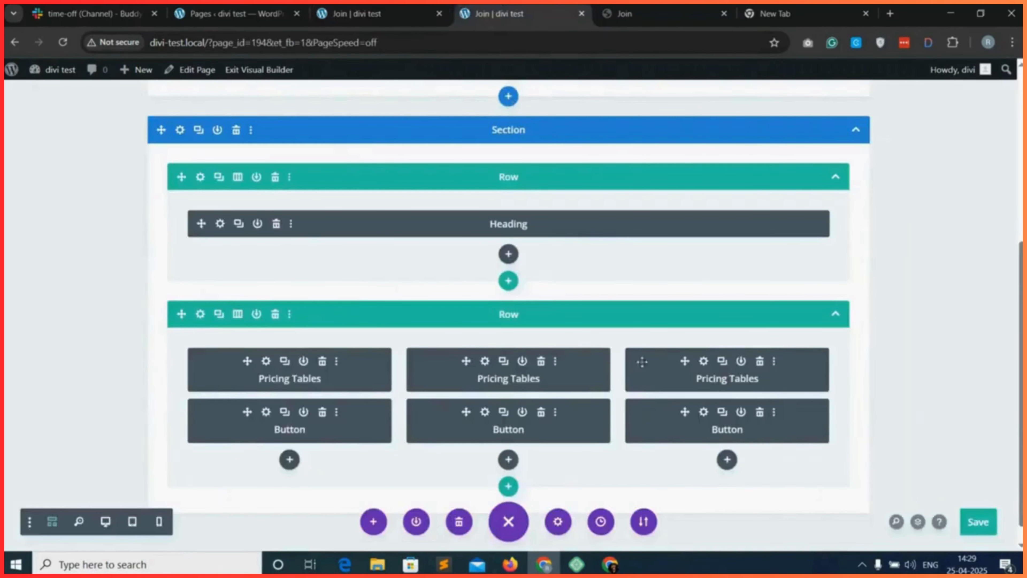
pyautogui.click(704, 362)
pyautogui.click(323, 299)
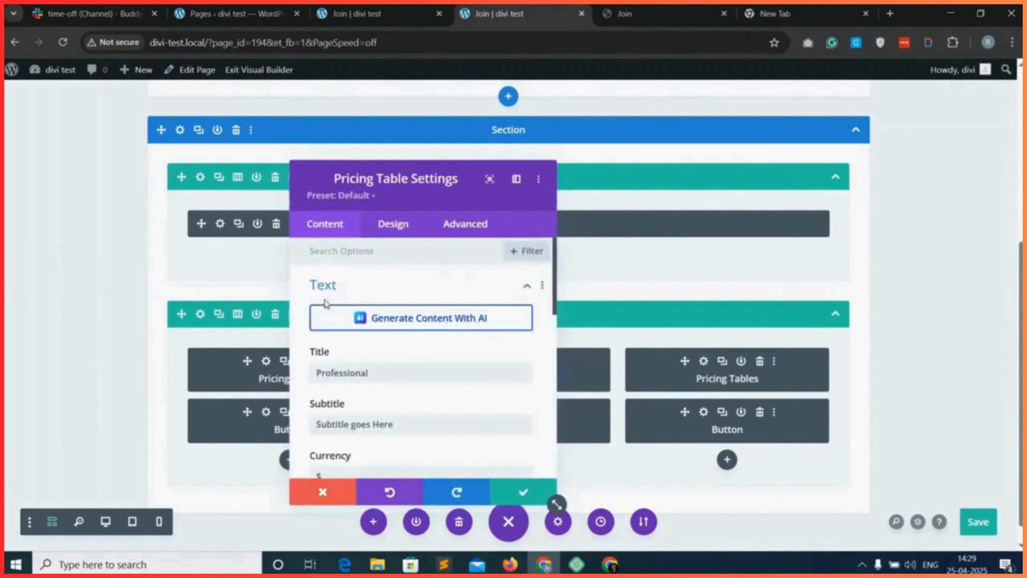
pyautogui.scroll(-10, 404, 388)
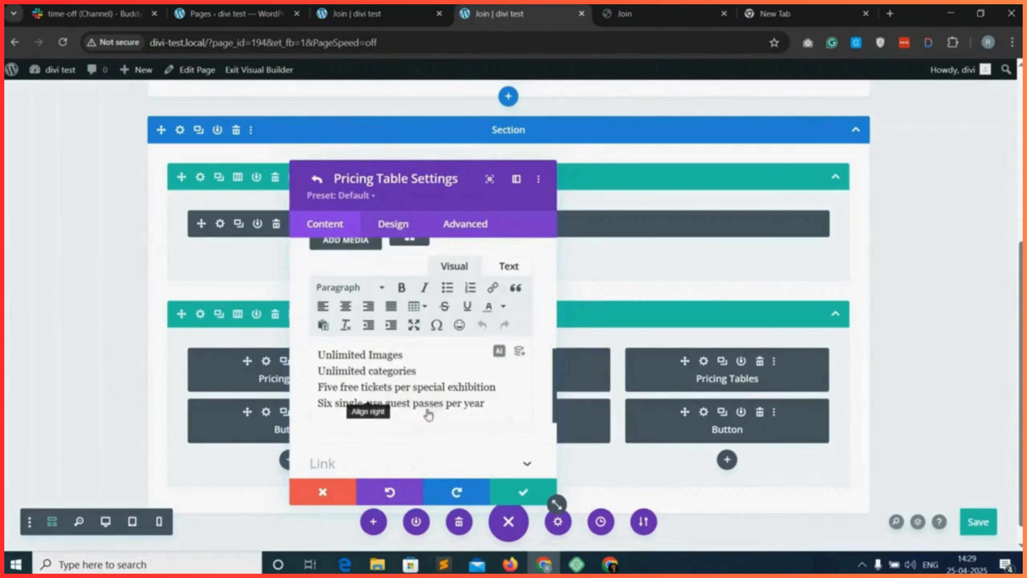
pyautogui.scroll(-1, 491, 408)
pyautogui.tripleClick(452, 349)
pyautogui.press('BackSpace')
pyautogui.scroll(-1, 458, 362)
pyautogui.click(523, 491)
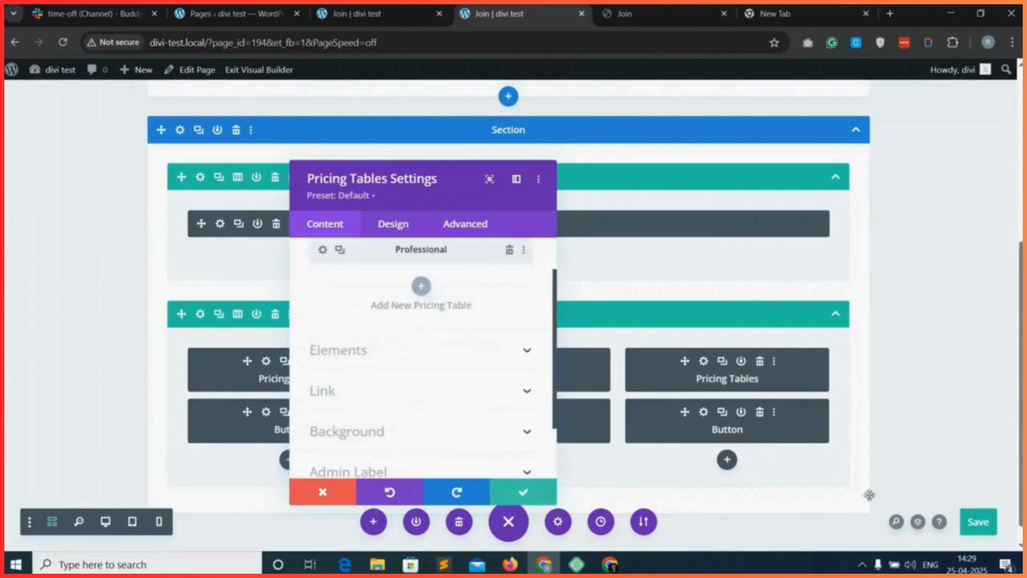
# Save the pricing table settings and the page, and reload the live Join page to check the three package cards.
pyautogui.click(522, 491)
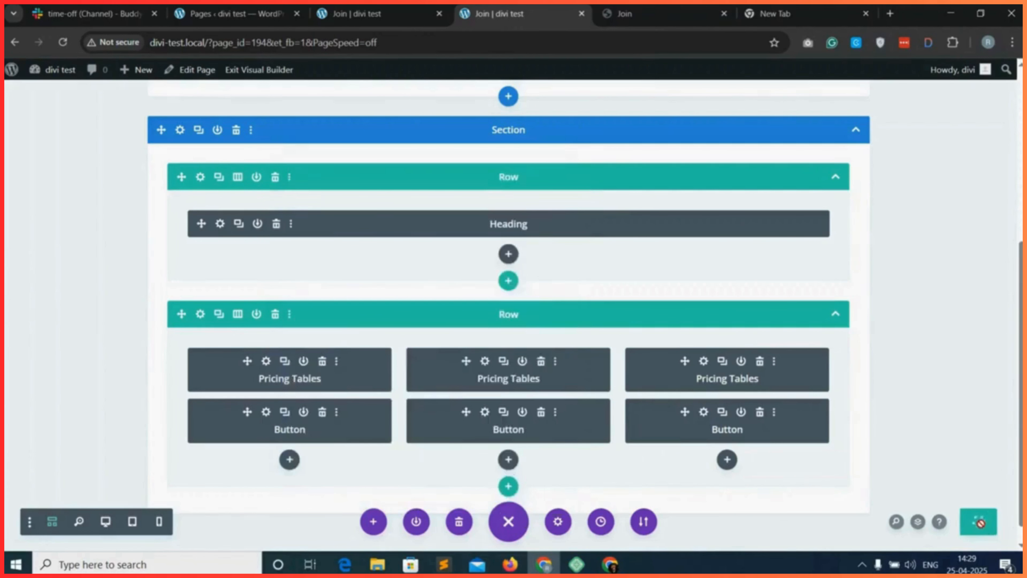
pyautogui.click(979, 521)
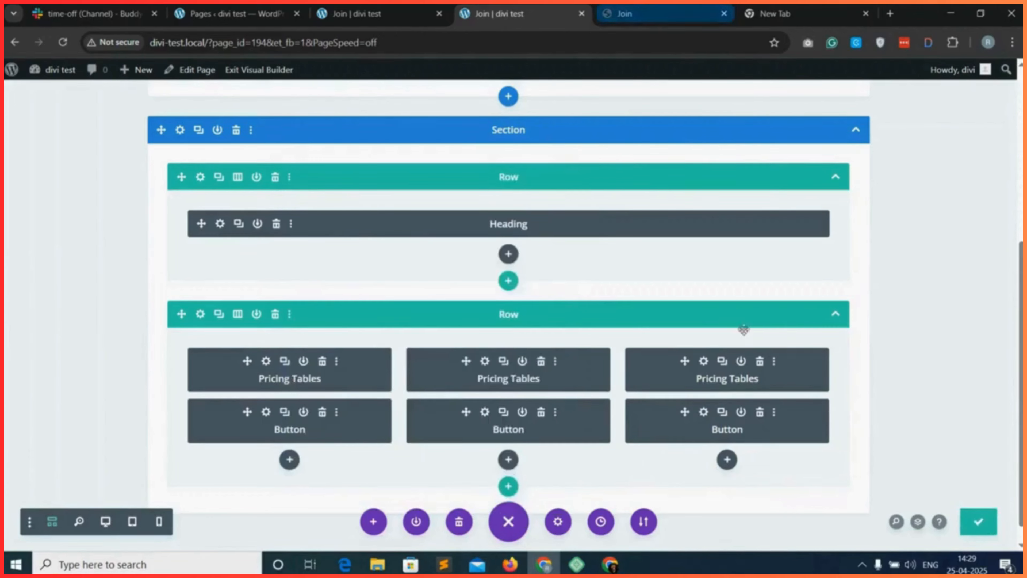
pyautogui.click(356, 14)
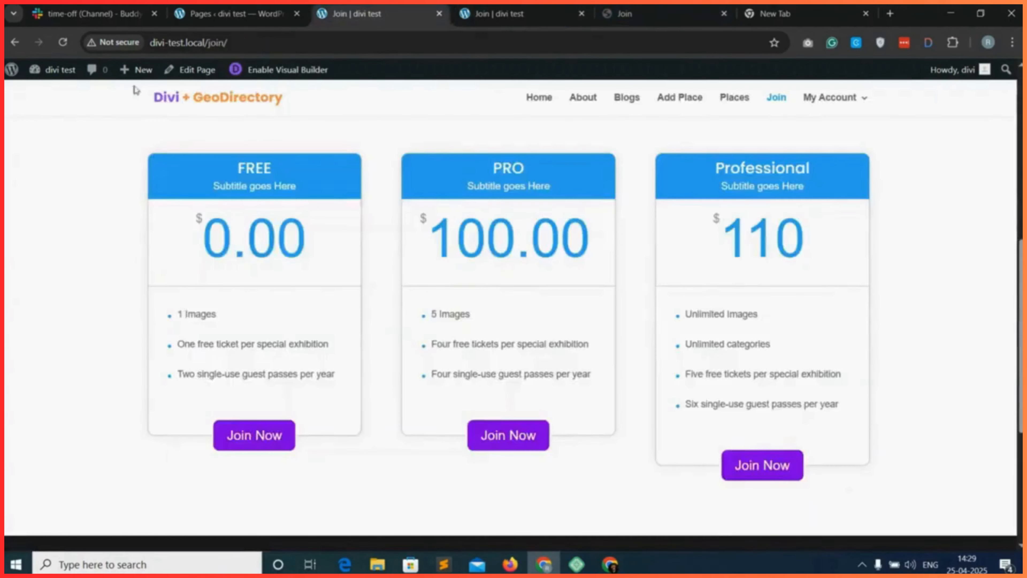
pyautogui.click(70, 45)
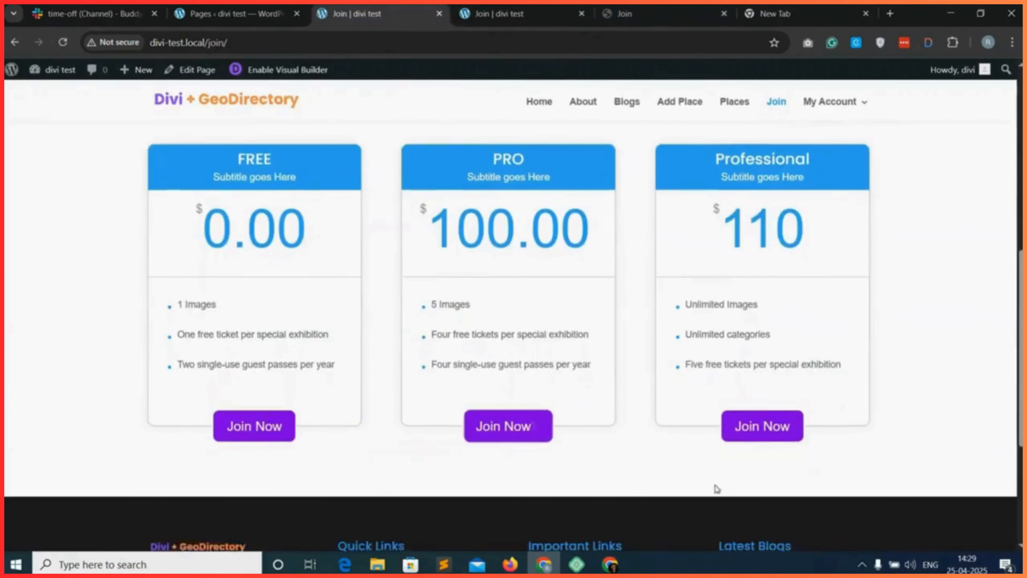
pyautogui.scroll(4, 640, 313)
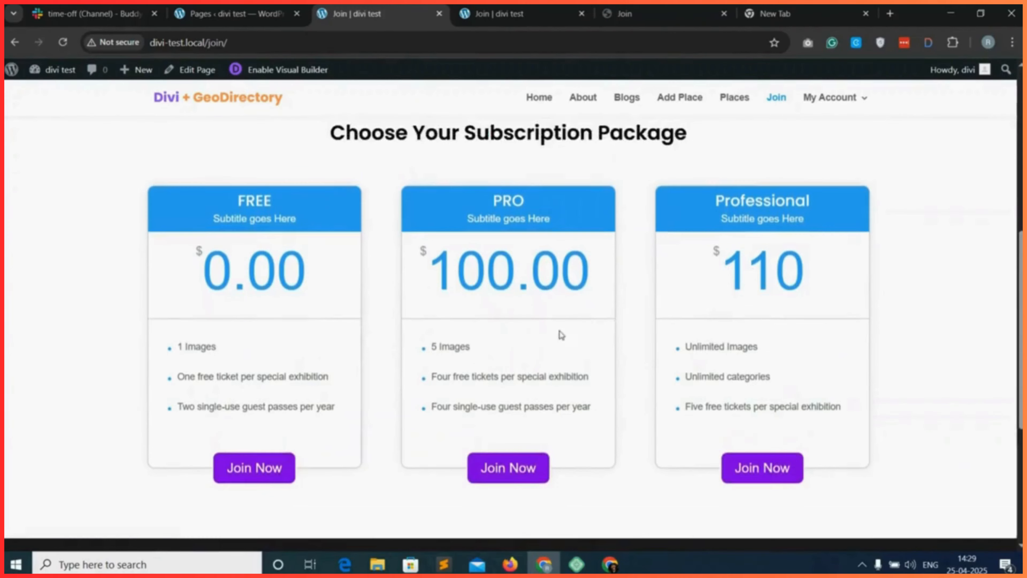
pyautogui.scroll(1, 586, 303)
pyautogui.scroll(-4, 580, 301)
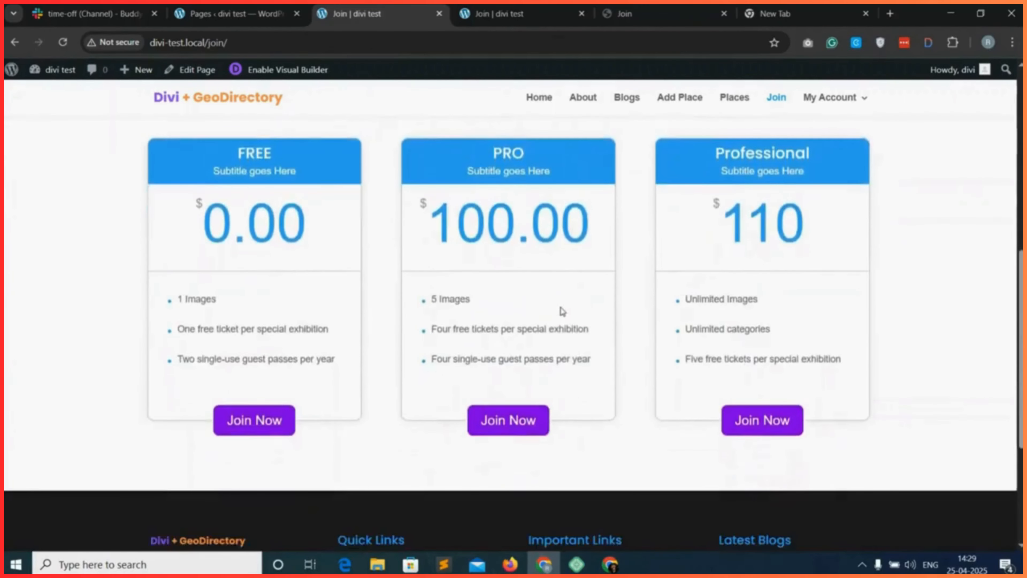
pyautogui.scroll(-1, 562, 312)
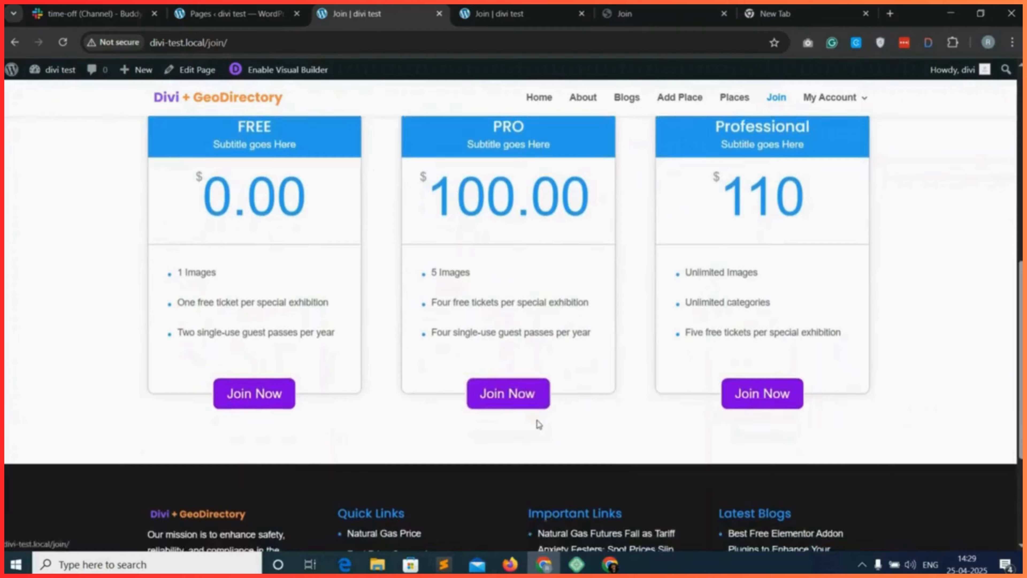
# On the reference Join page, examine the image-and-text section below the packages and follow its Get Started button.
pyautogui.hotkey('ctrl', 'Tab')
pyautogui.hotkey('ctrl', 'Tab')
pyautogui.scroll(-10, 514, 384)
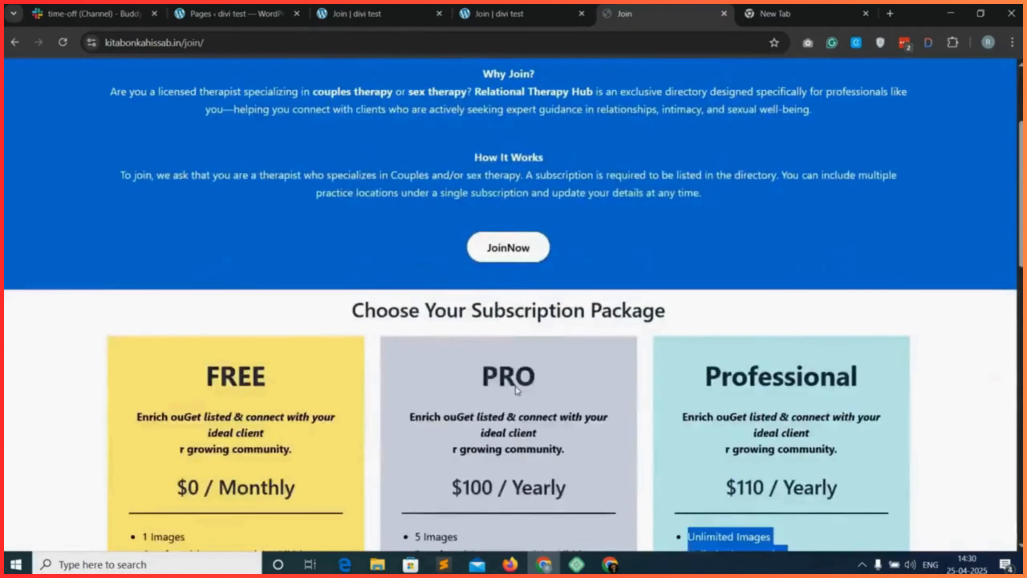
pyautogui.scroll(-2, 516, 389)
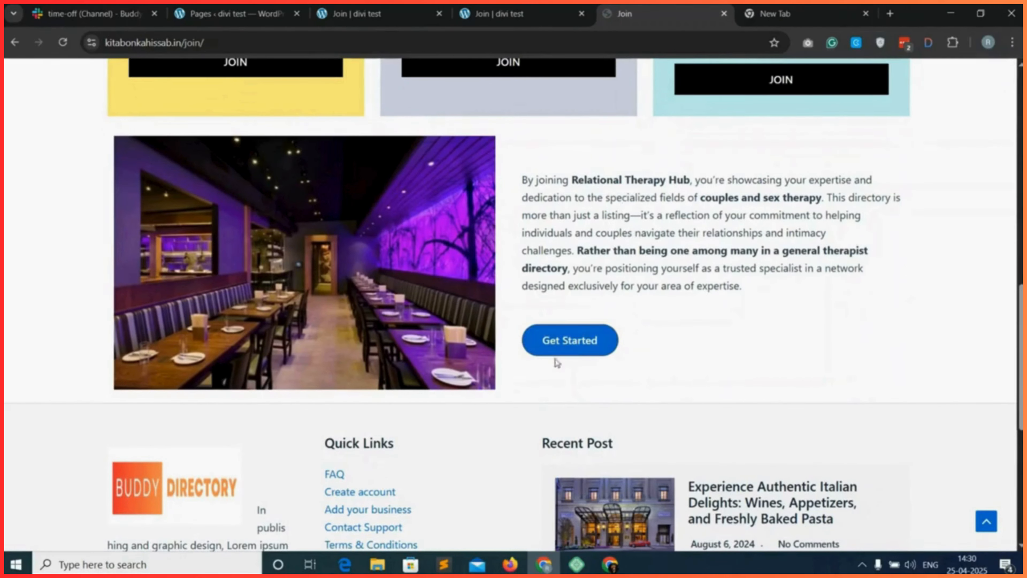
pyautogui.click(579, 351)
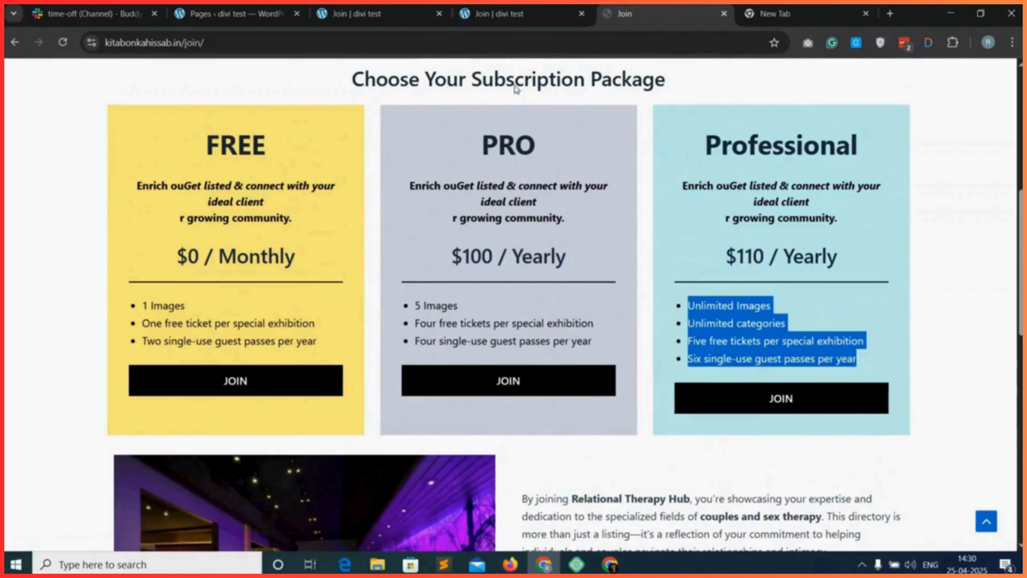
# Back in the visual builder, insert a row with two equal columns below the pricing tables row.
pyautogui.hotkey('ctrl', 'shift', 'Tab')
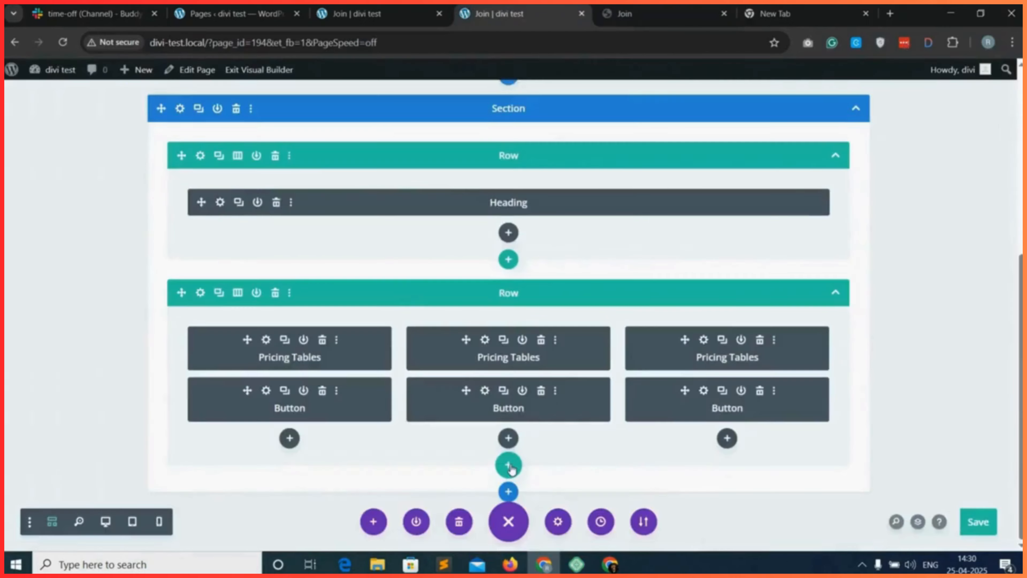
pyautogui.click(509, 465)
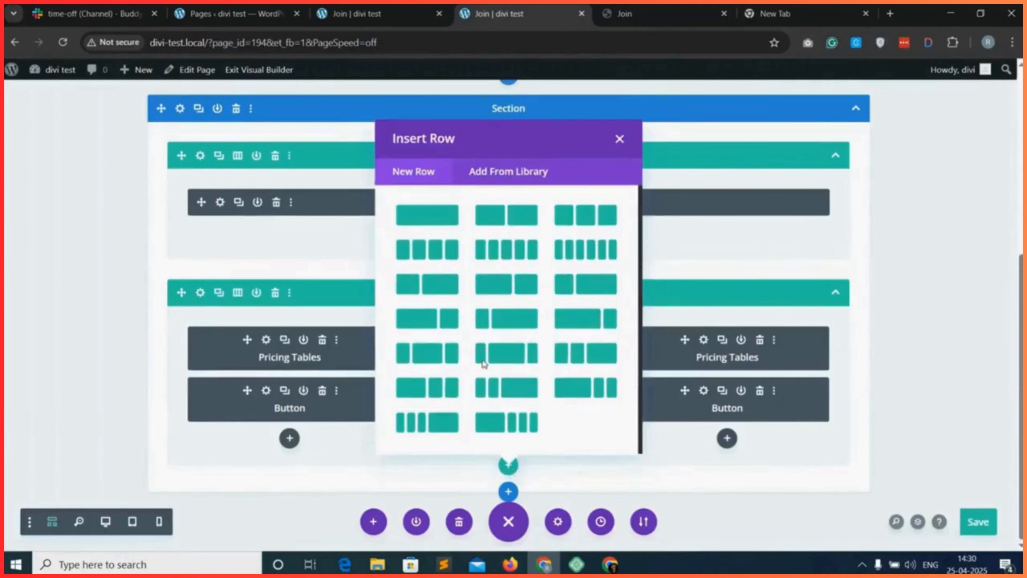
pyautogui.click(509, 218)
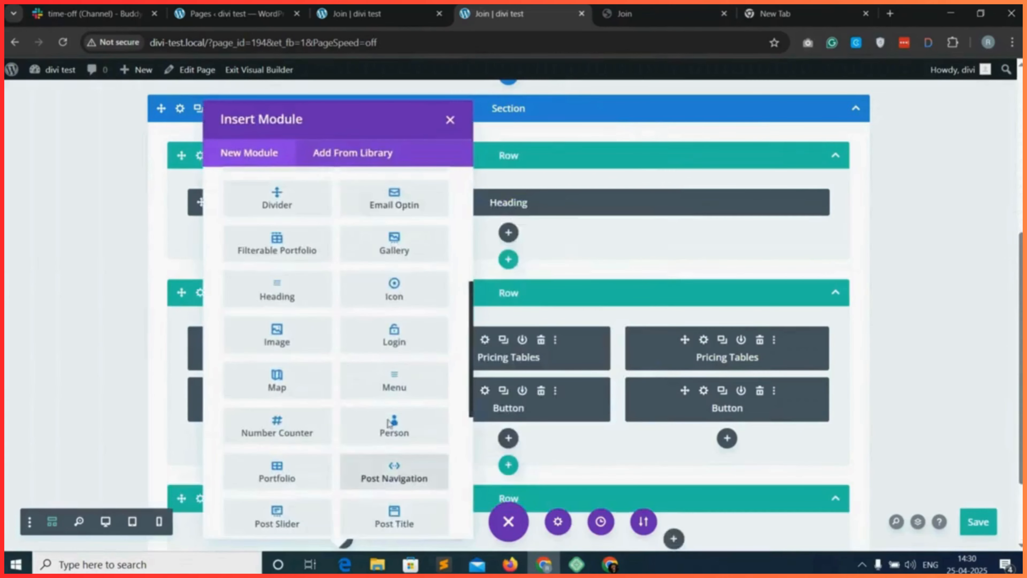
# Add an Image module to the new row's first column, using the media library photo of people standing among trees.
pyautogui.scroll(-2, 314, 265)
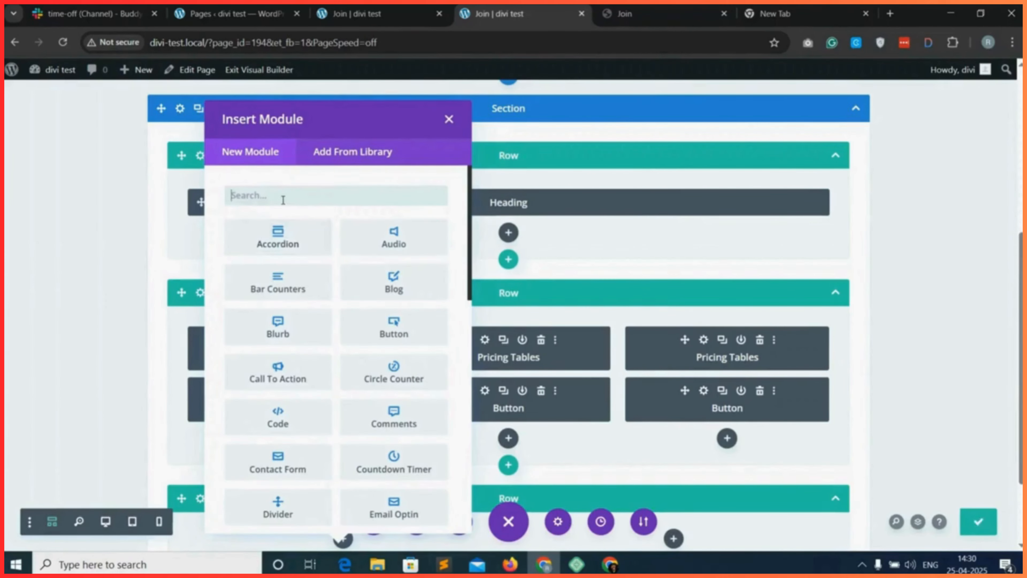
pyautogui.write('imag')
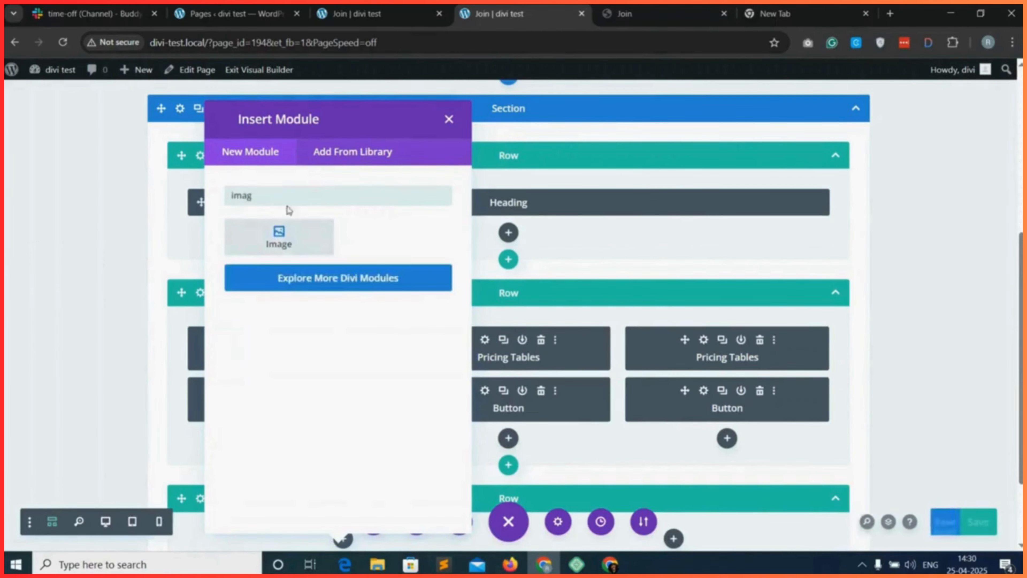
pyautogui.click(299, 234)
pyautogui.click(746, 352)
pyautogui.click(954, 479)
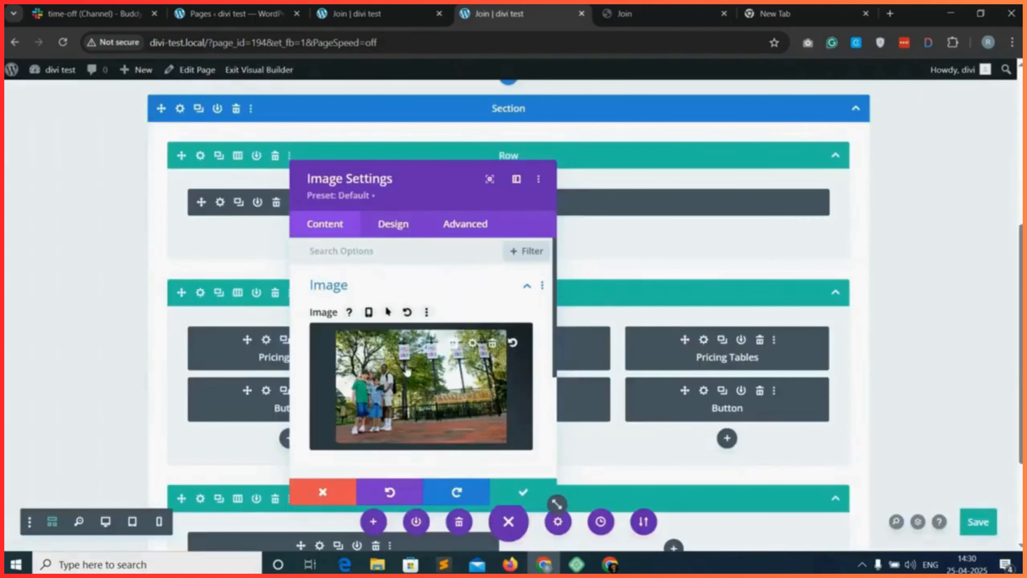
# In the image's design settings, apply the first box shadow preset with an outer shadow.
pyautogui.click(393, 225)
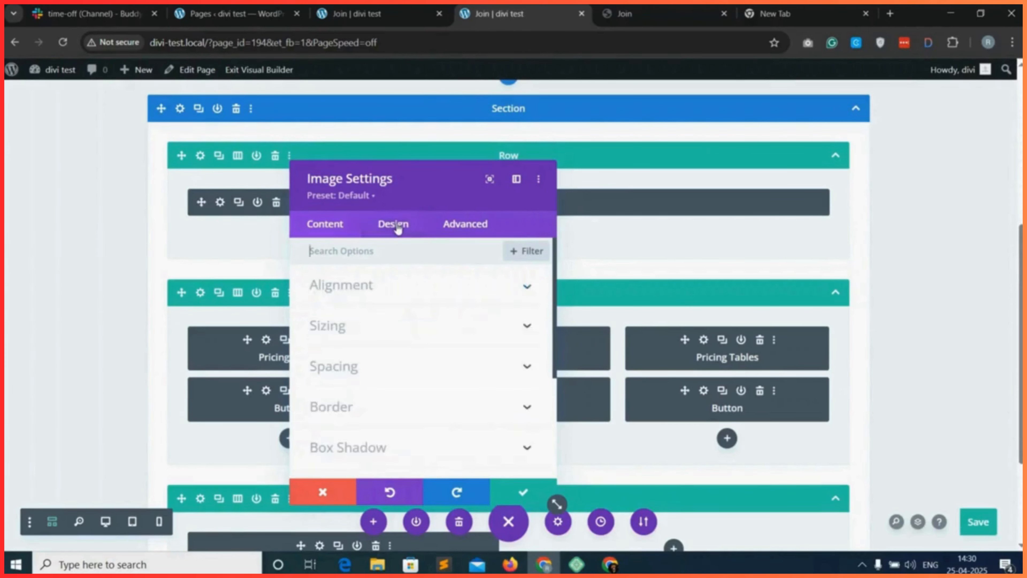
pyautogui.click(376, 291)
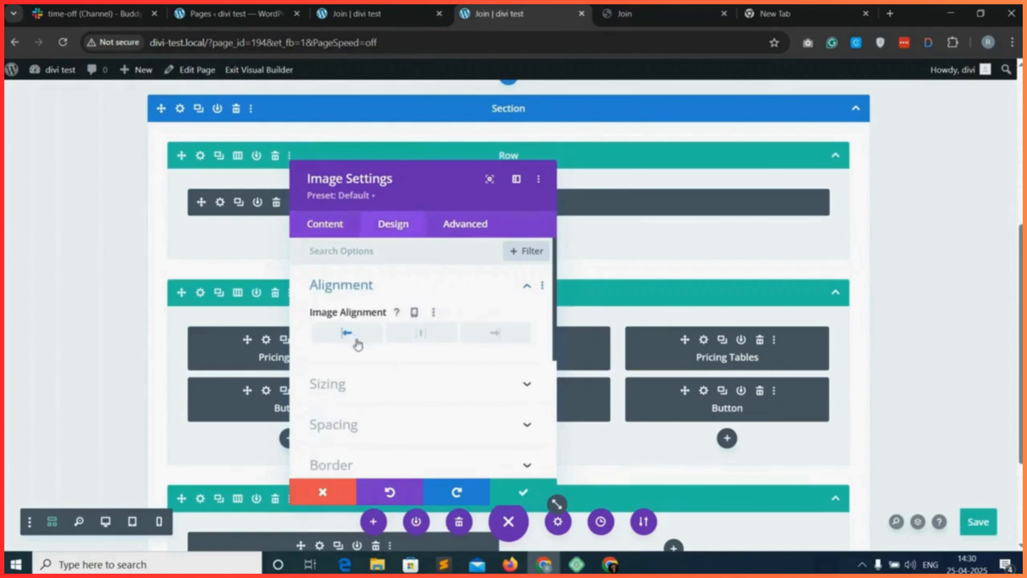
pyautogui.scroll(-3, 366, 349)
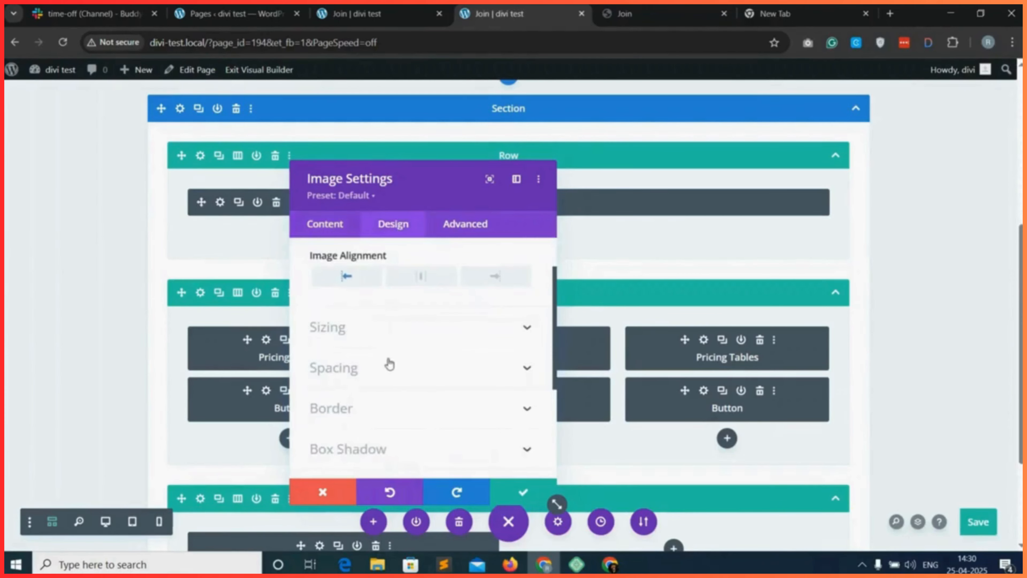
pyautogui.scroll(-2, 390, 368)
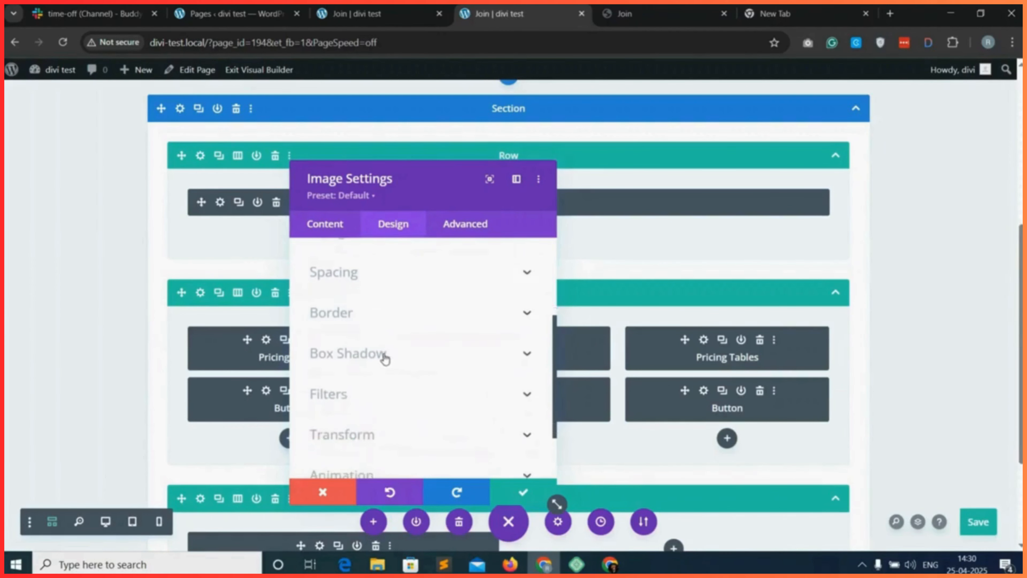
pyautogui.click(383, 356)
pyautogui.click(387, 360)
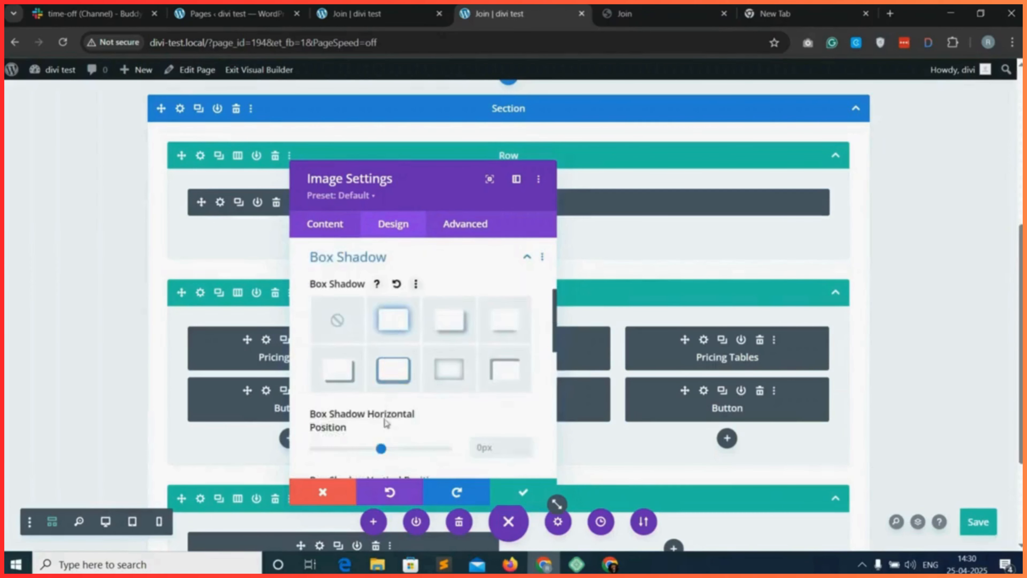
pyautogui.scroll(-5, 386, 429)
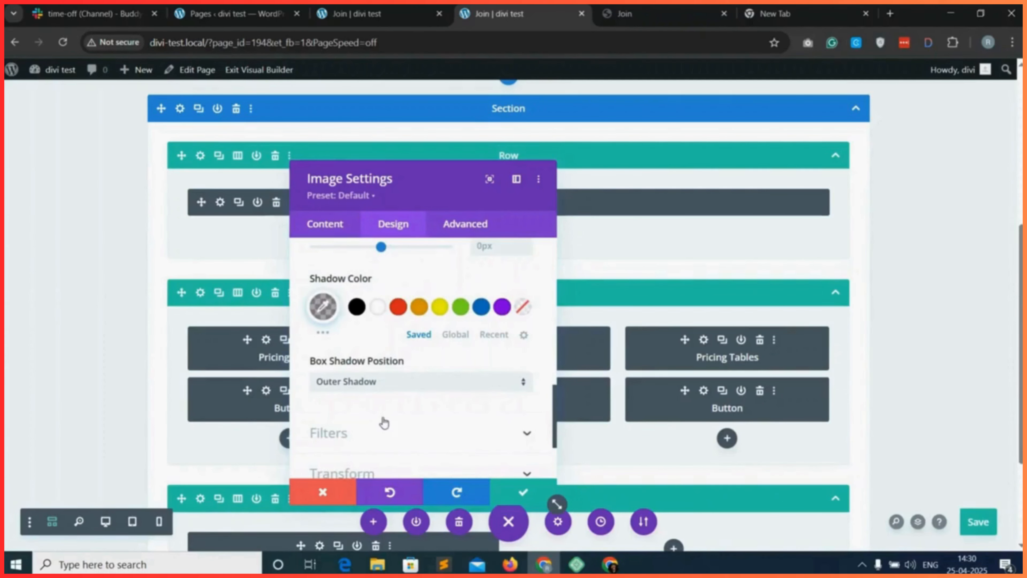
# Set the image border's rounded corners to 10 and save the image settings.
pyautogui.scroll(5, 382, 423)
pyautogui.scroll(5, 419, 348)
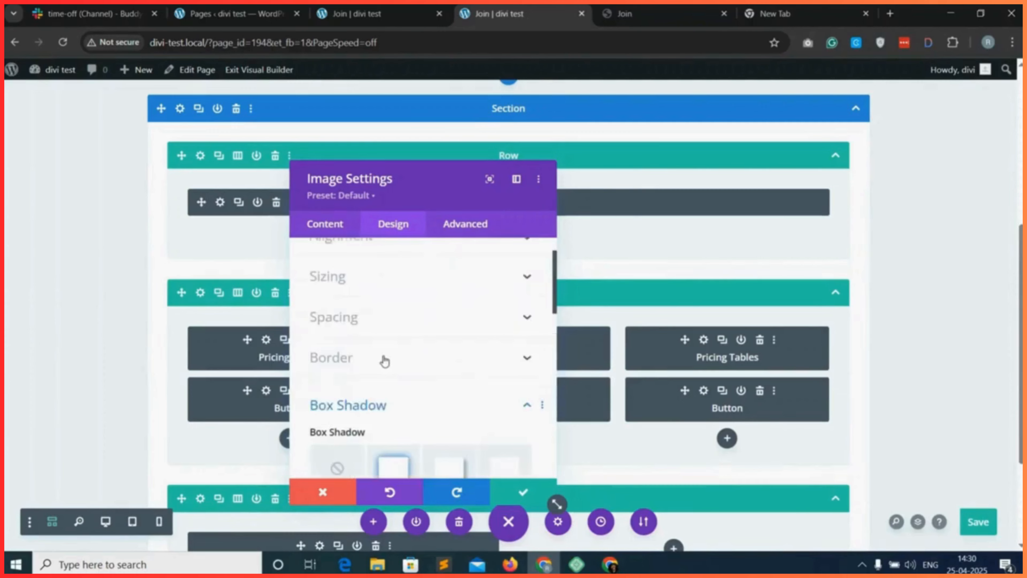
pyautogui.click(385, 359)
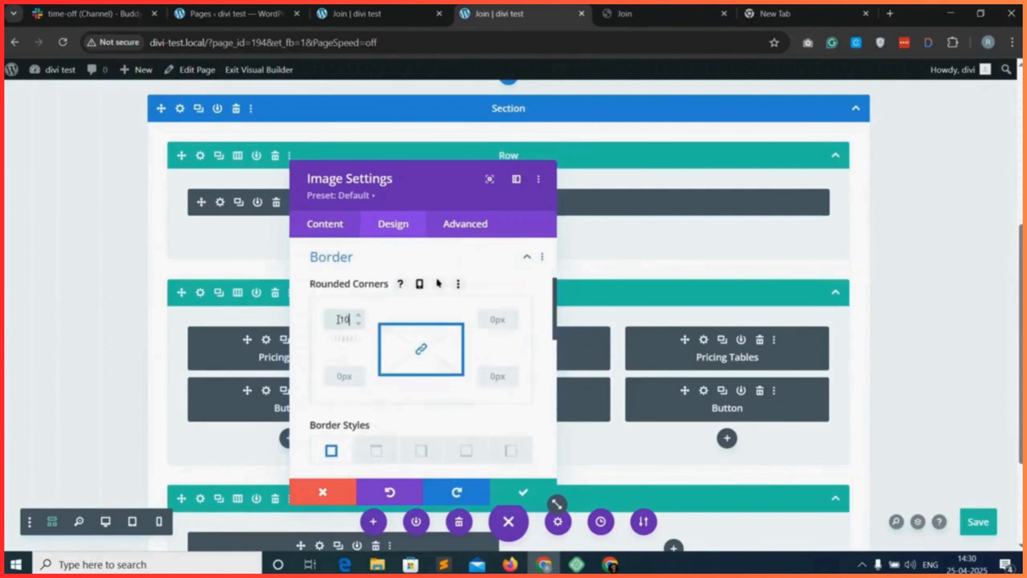
pyautogui.click(523, 491)
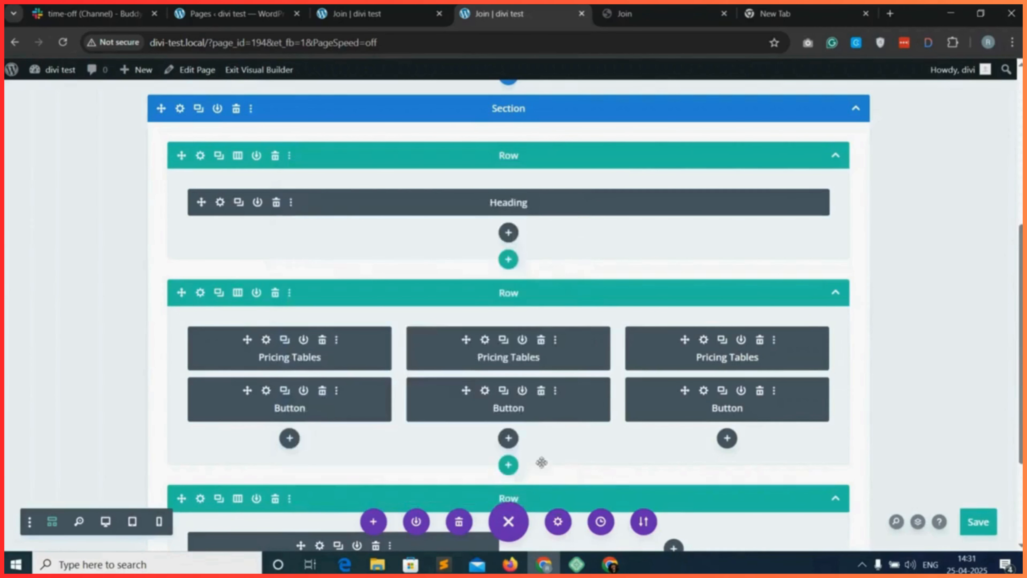
# Add a Text module to the second column beside the image.
pyautogui.scroll(-4, 520, 484)
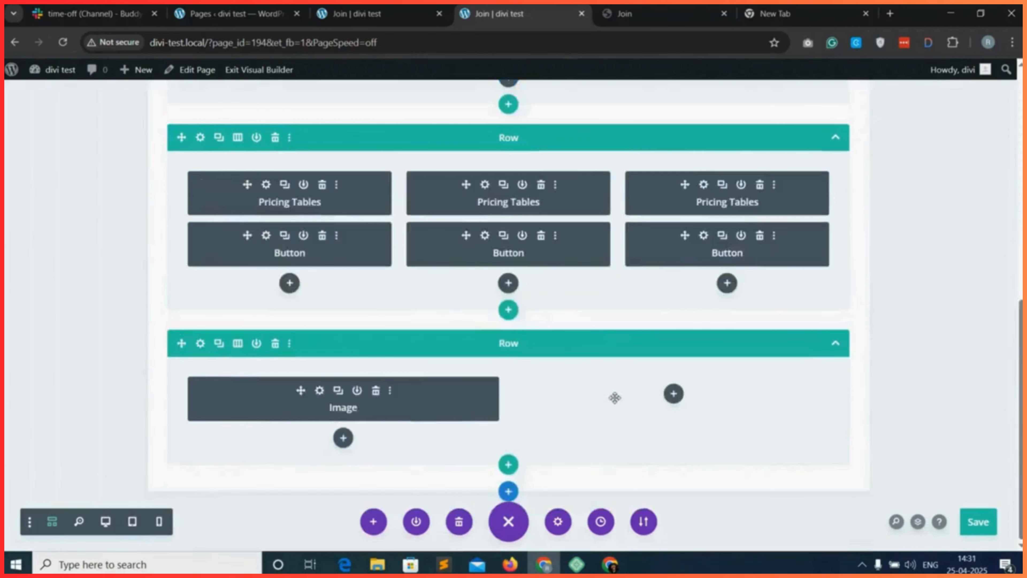
pyautogui.click(675, 395)
pyautogui.click(627, 200)
pyautogui.write('t')
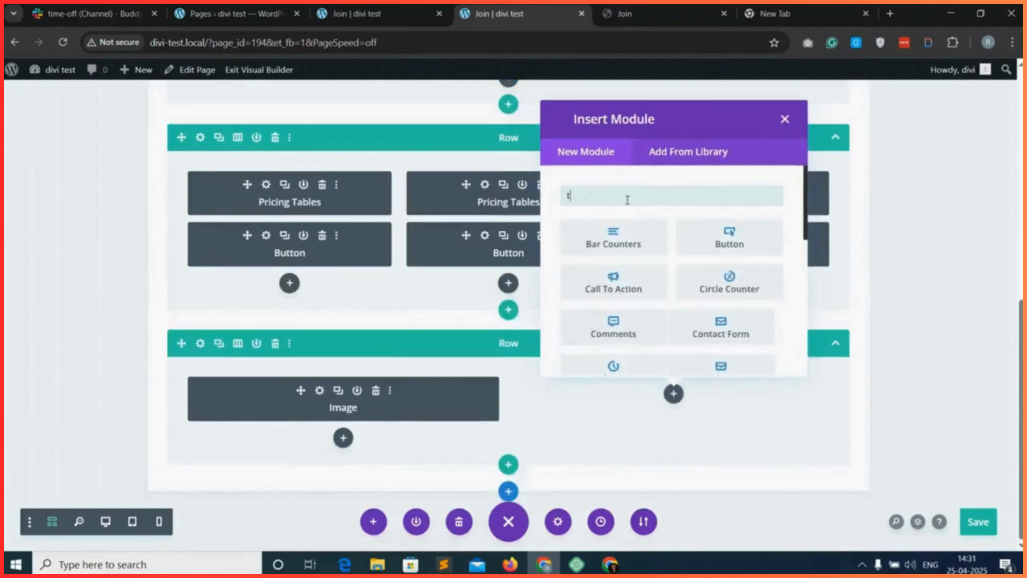
pyautogui.write('ext')
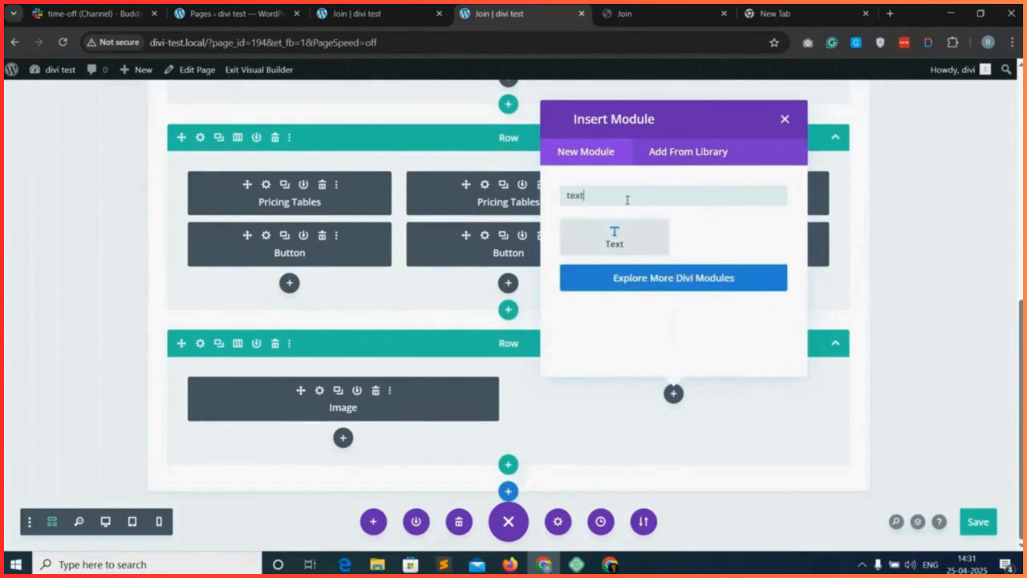
pyautogui.click(629, 241)
# Copy the "By joining Relational Therapy Hub" paragraph from the reference Join page into the Text module's body and save its settings.
pyautogui.click(628, 9)
pyautogui.tripleClick(571, 381)
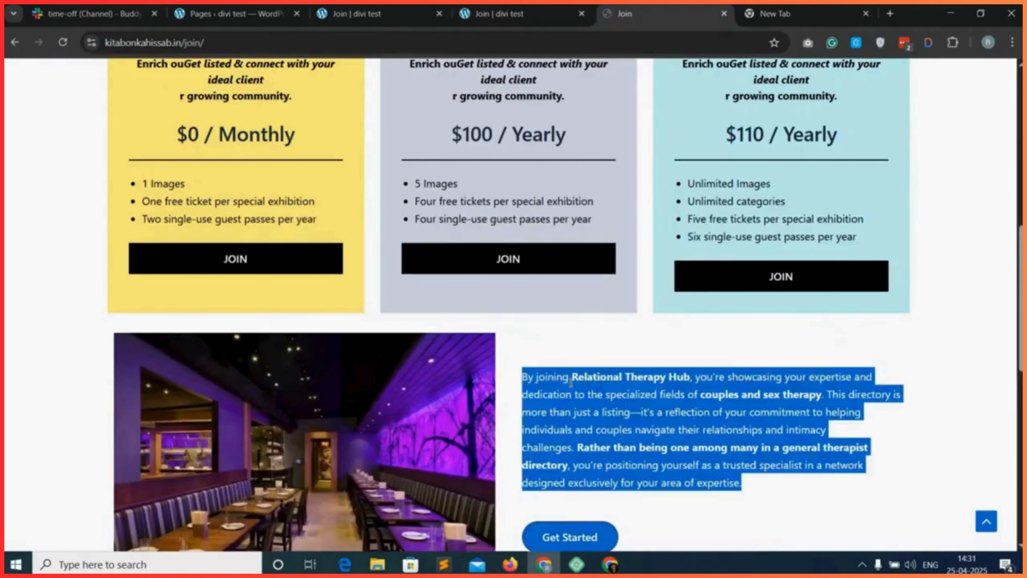
pyautogui.click(522, 14)
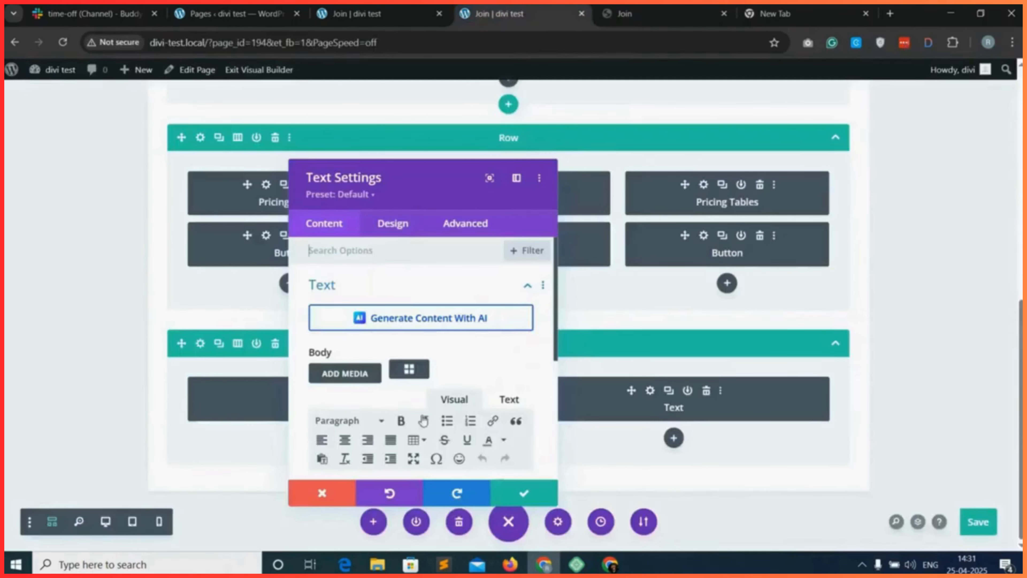
pyautogui.scroll(-3, 450, 403)
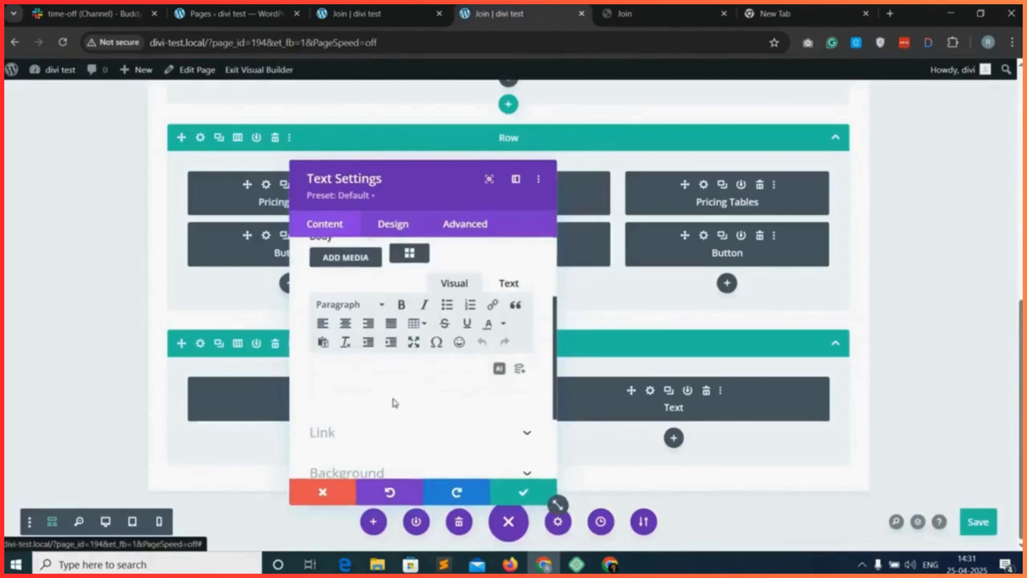
pyautogui.click(346, 373)
pyautogui.rightClick(346, 372)
pyautogui.click(388, 219)
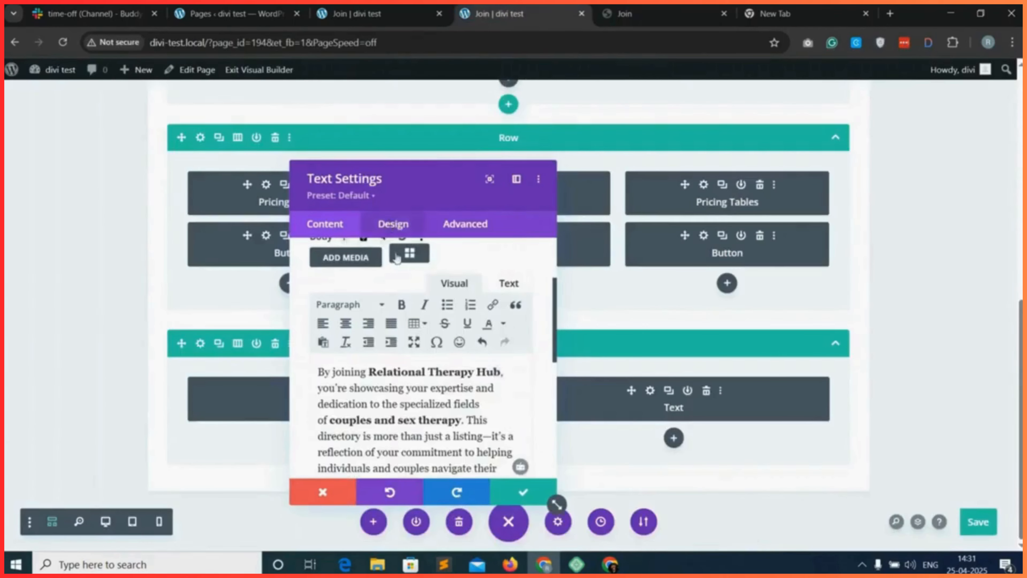
pyautogui.click(512, 492)
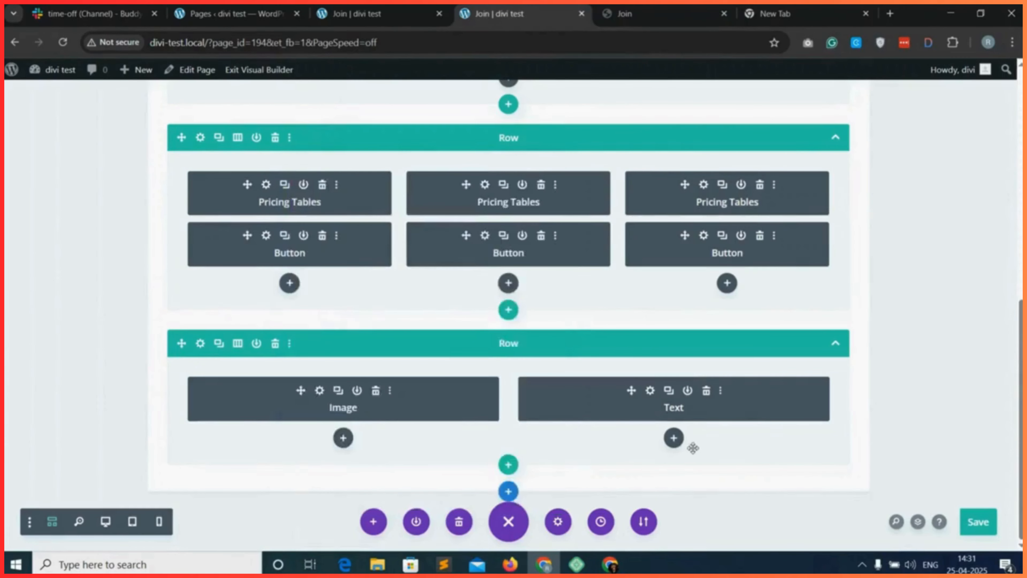
# Duplicate the PRO package's button and move the copy below the Text module in the new row.
pyautogui.click(504, 238)
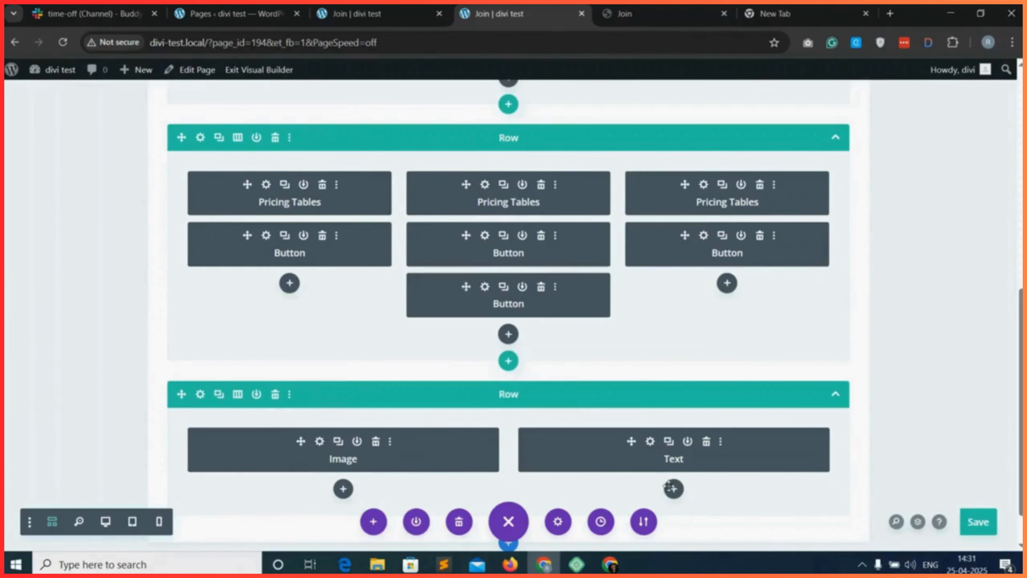
pyautogui.moveTo(671, 488); pyautogui.dragTo(614, 388)
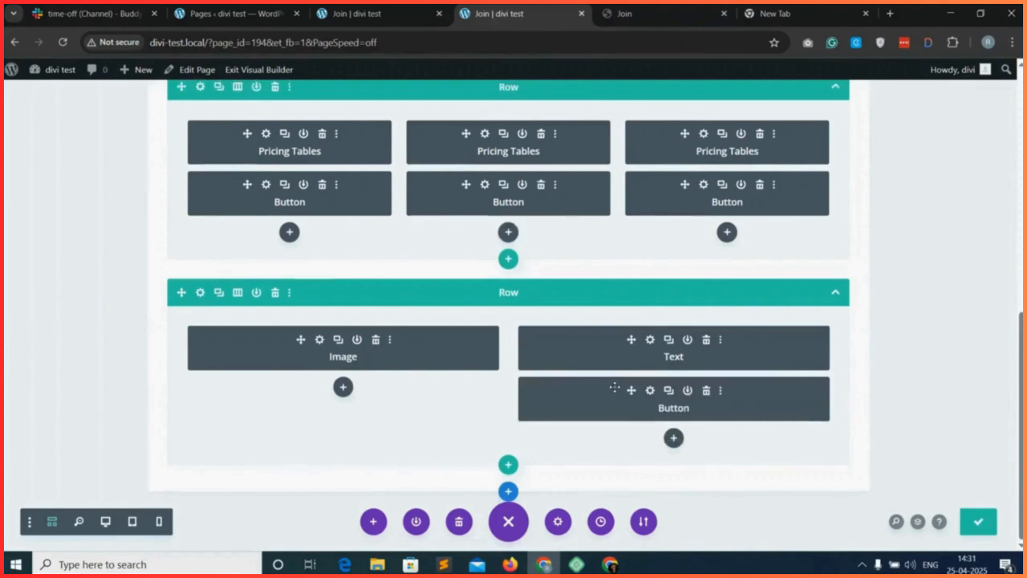
# Label the copied button "Get Started", save the page and check the new row on the reloaded live Join page.
pyautogui.click(649, 391)
pyautogui.write('Get Started')
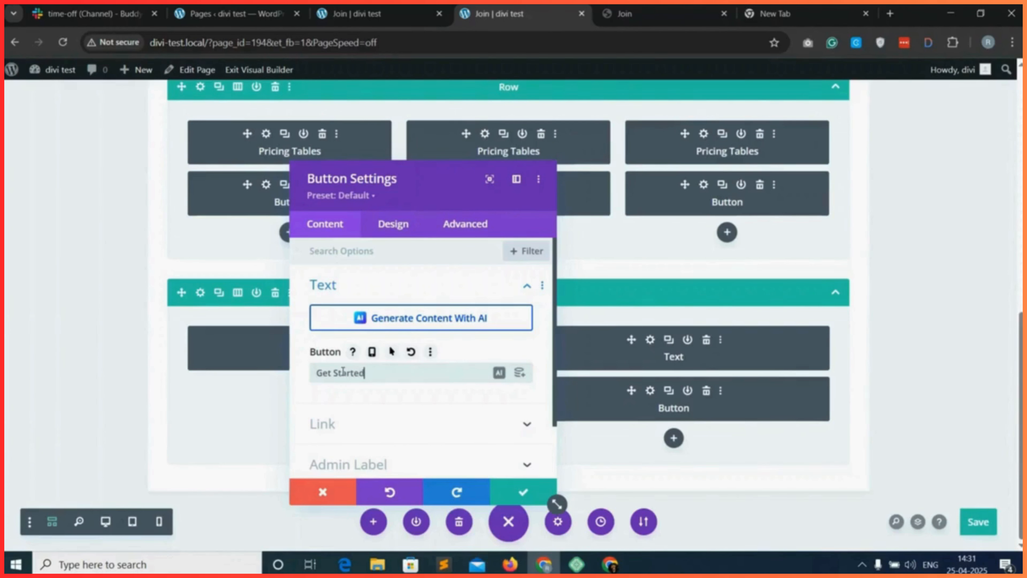
pyautogui.click(522, 491)
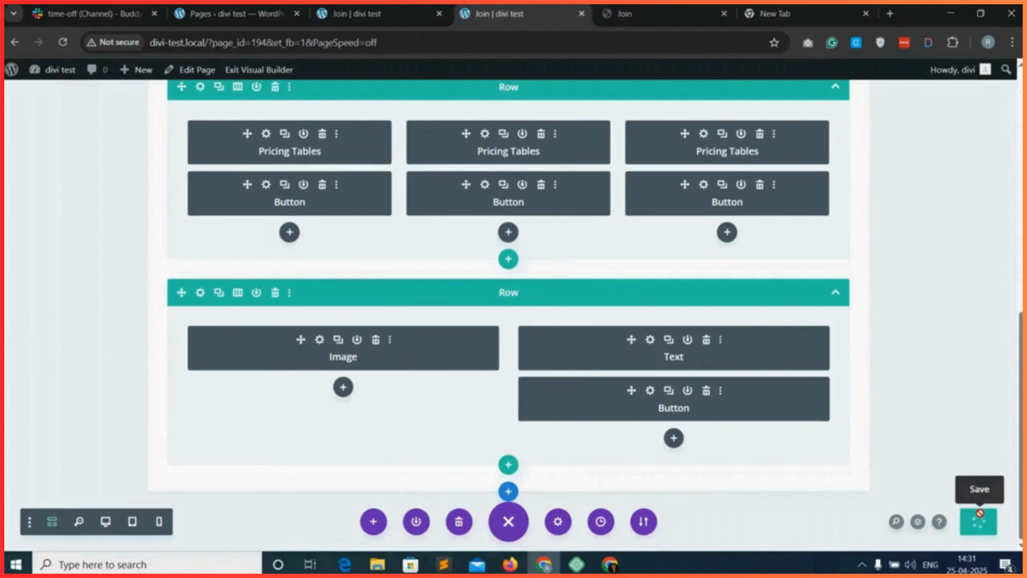
pyautogui.click(380, 13)
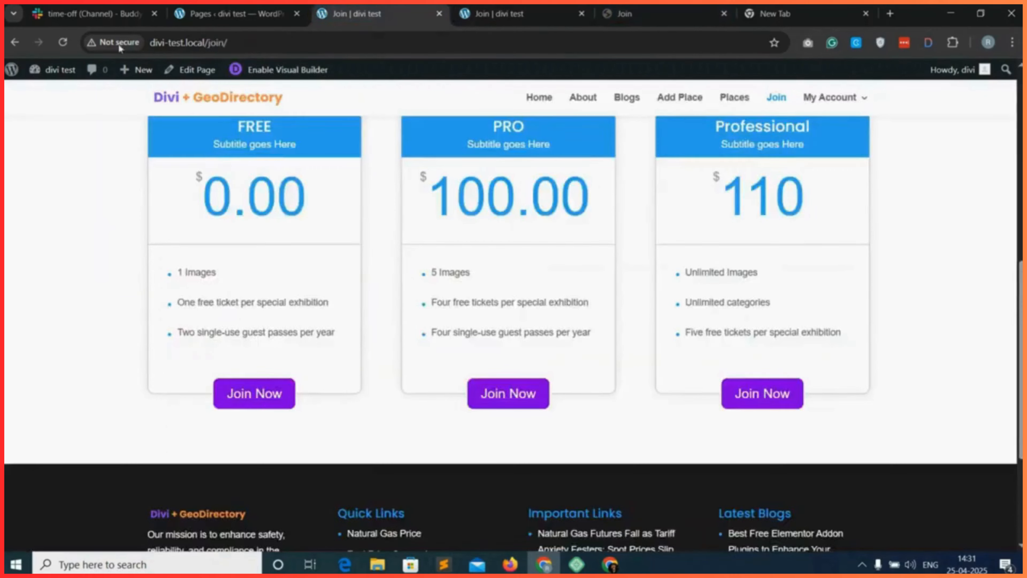
pyautogui.click(63, 42)
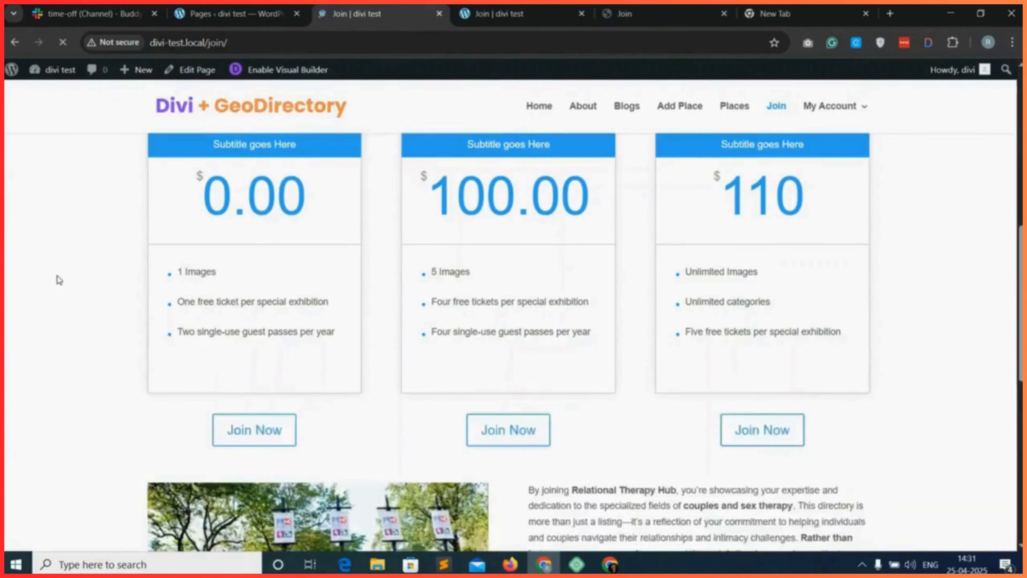
pyautogui.scroll(-5, 364, 303)
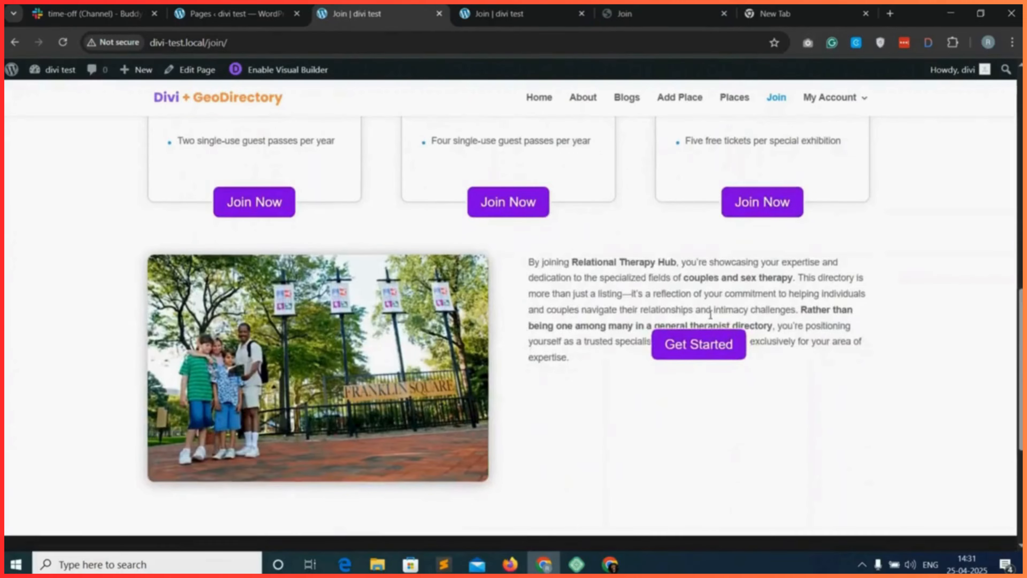
# Clear the top margin in the Get Started button's spacing settings.
pyautogui.click(502, 6)
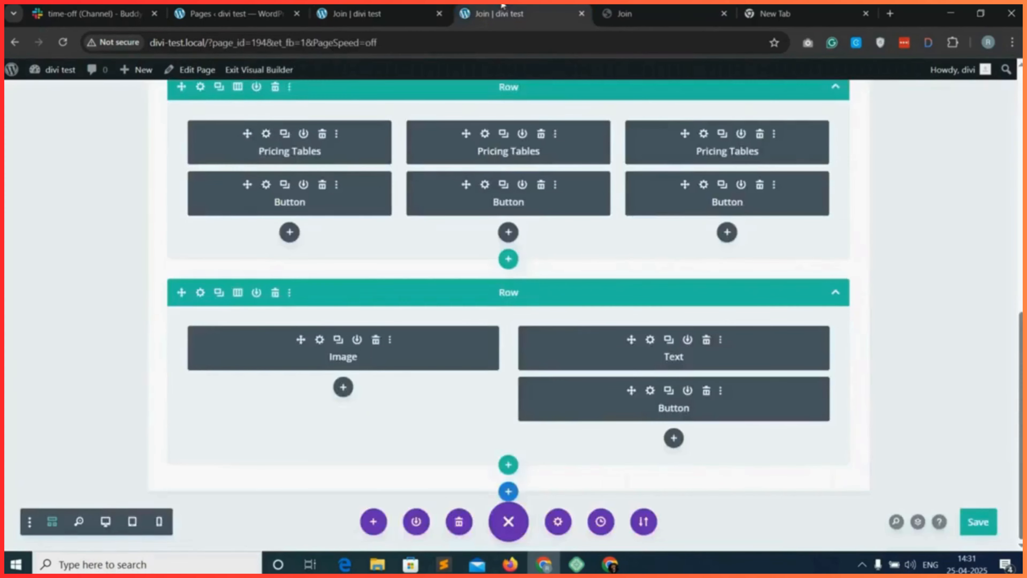
pyautogui.click(649, 391)
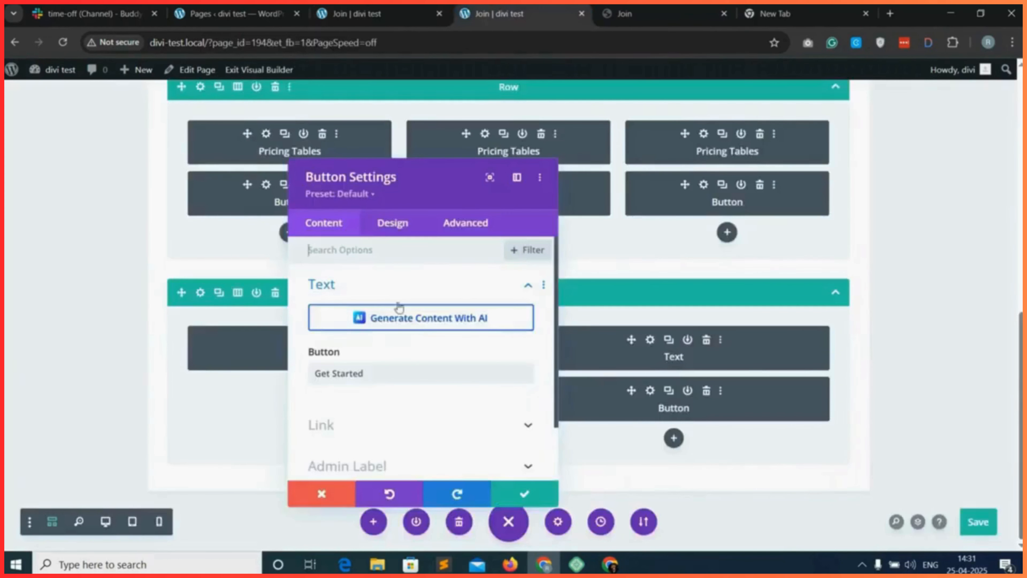
pyautogui.click(403, 227)
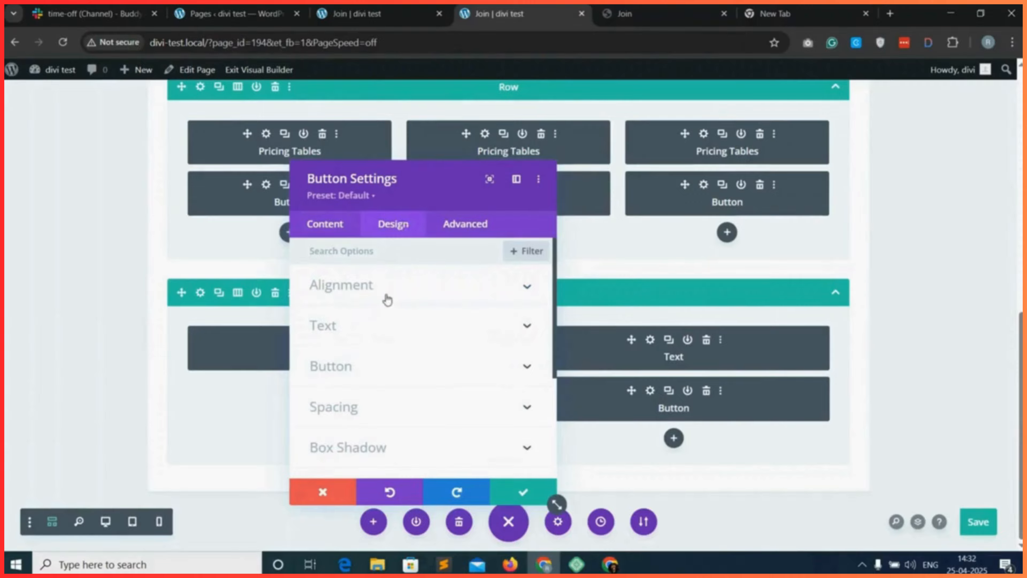
pyautogui.scroll(-1, 369, 364)
pyautogui.click(387, 351)
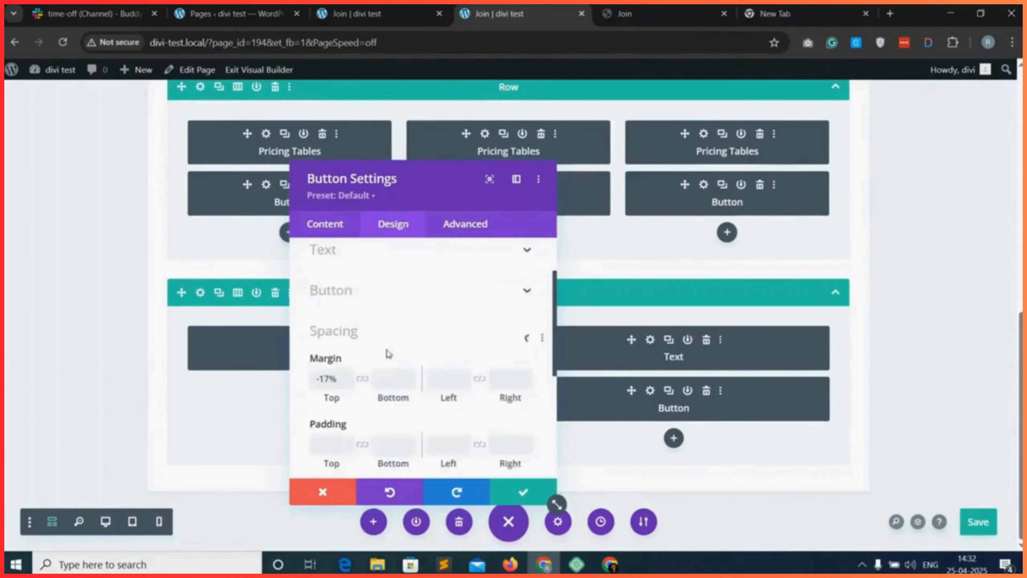
pyautogui.moveTo(340, 306); pyautogui.dragTo(307, 313)
pyautogui.press('BackSpace')
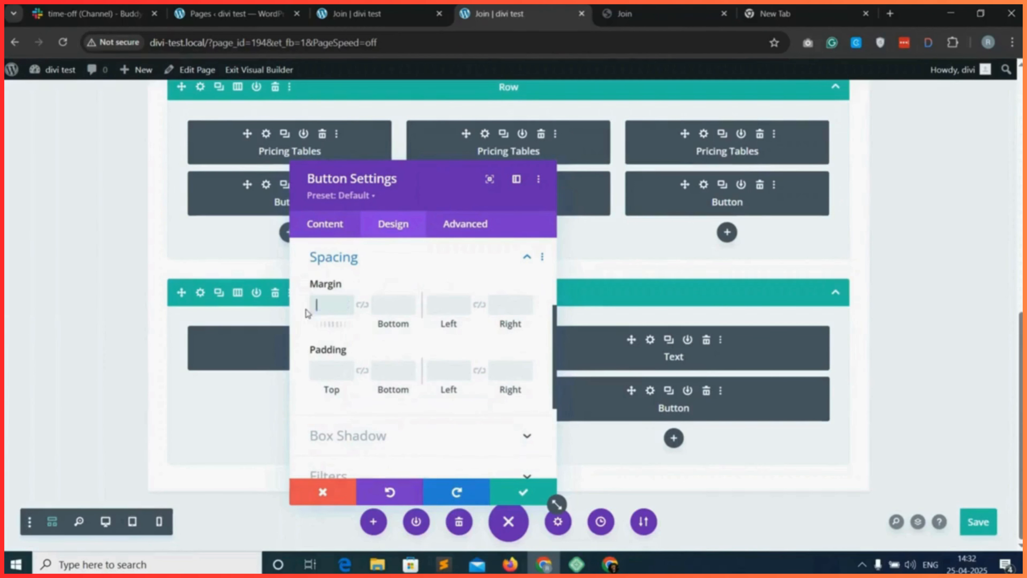
# Align the Get Started button left, save the page and reload the live Join page to check it.
pyautogui.scroll(3, 349, 306)
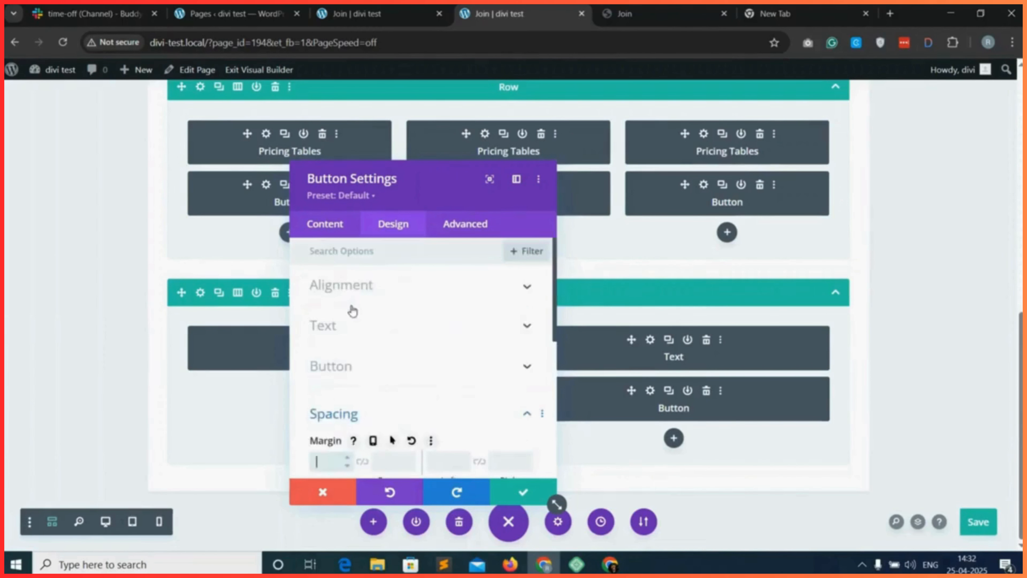
pyautogui.click(419, 292)
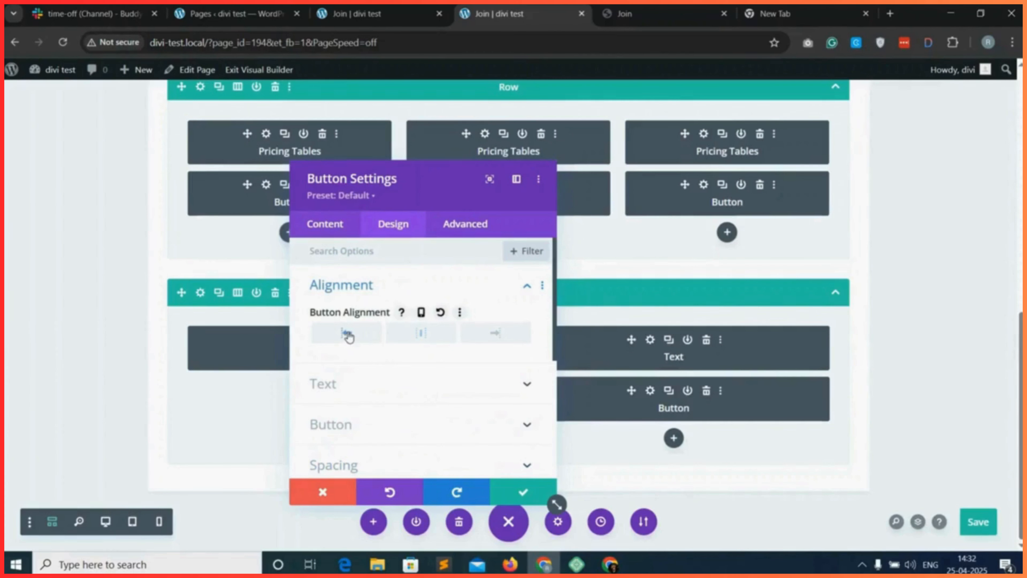
pyautogui.click(522, 492)
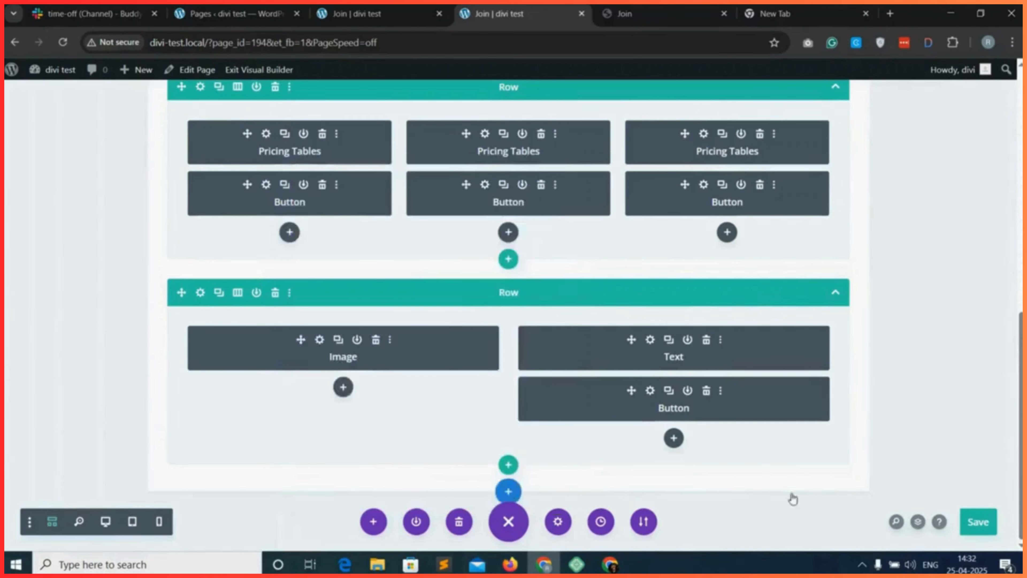
pyautogui.click(985, 523)
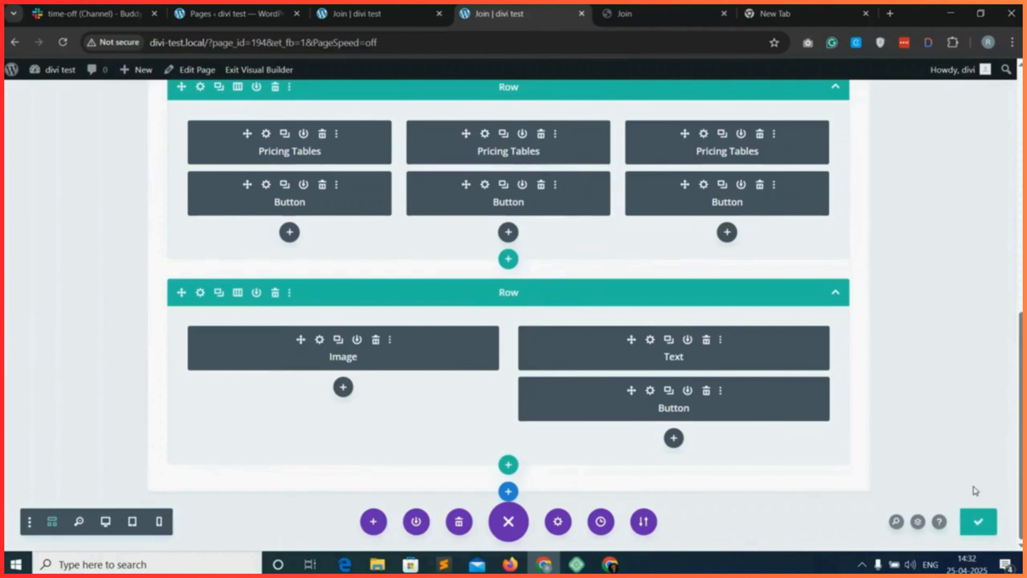
pyautogui.click(364, 13)
pyautogui.click(63, 42)
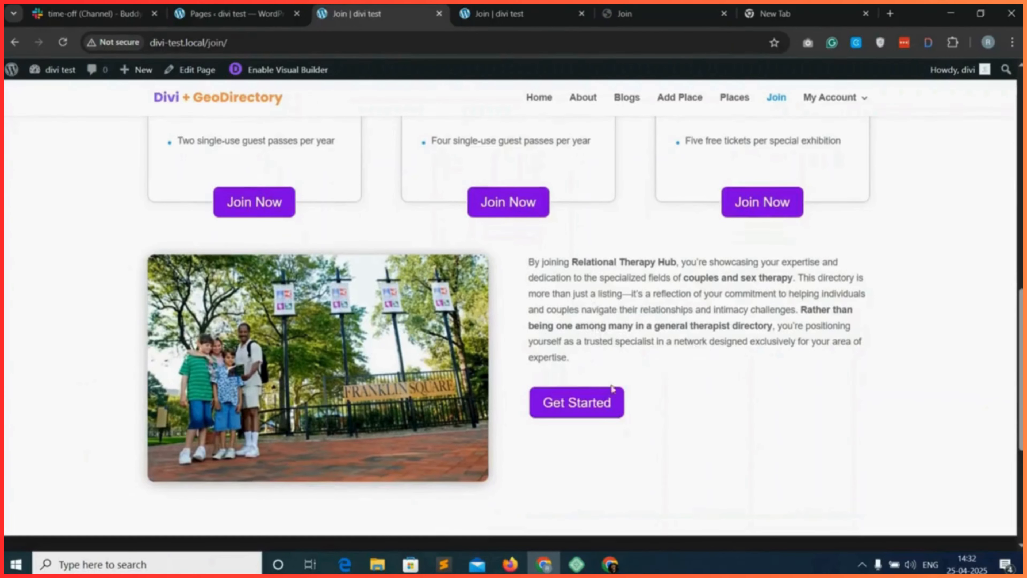
# Insert a regular section below the existing one without a preset row and move the image and text row into it.
pyautogui.hotkey('ctrl', 'Tab')
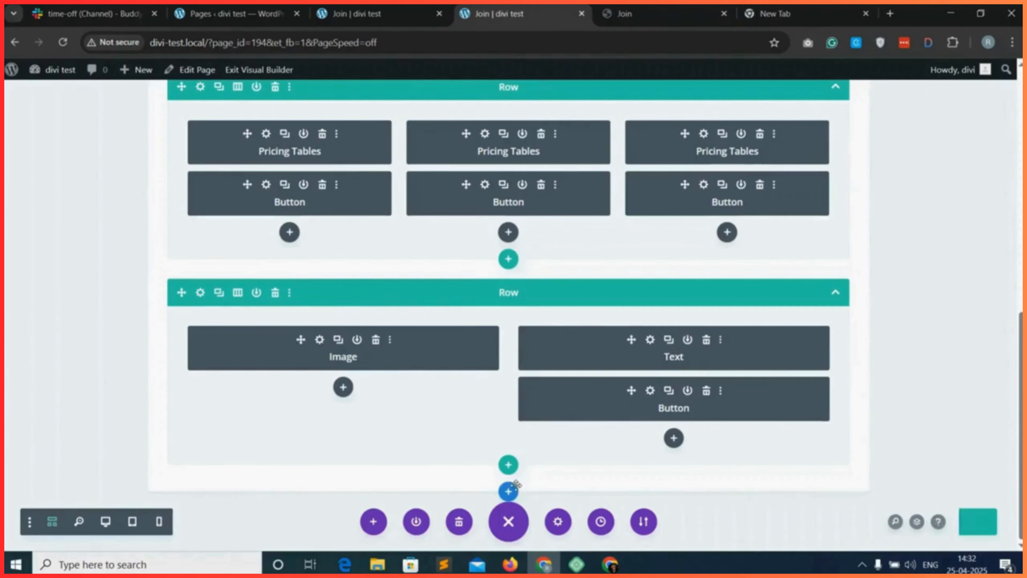
pyautogui.click(508, 491)
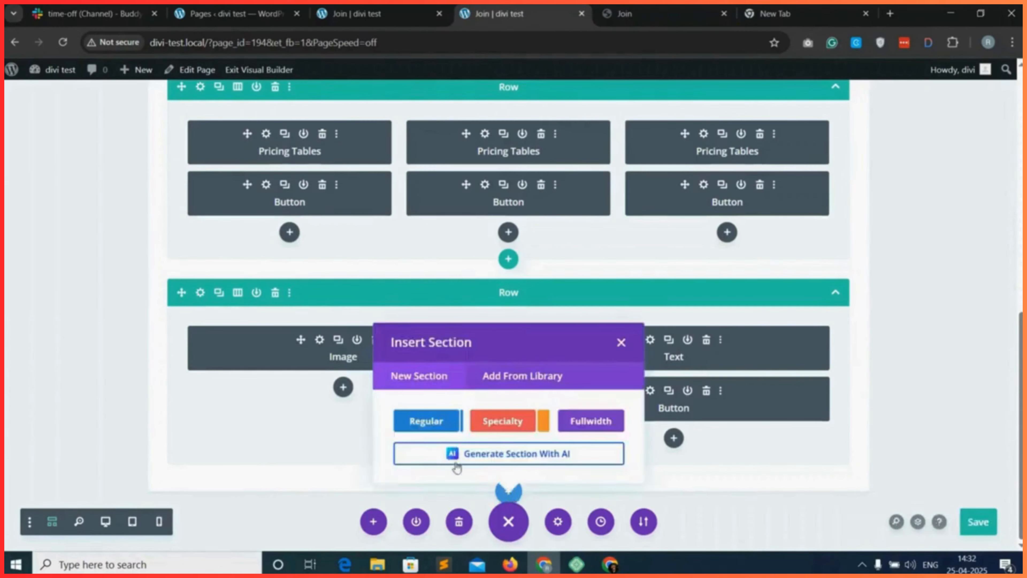
pyautogui.click(432, 418)
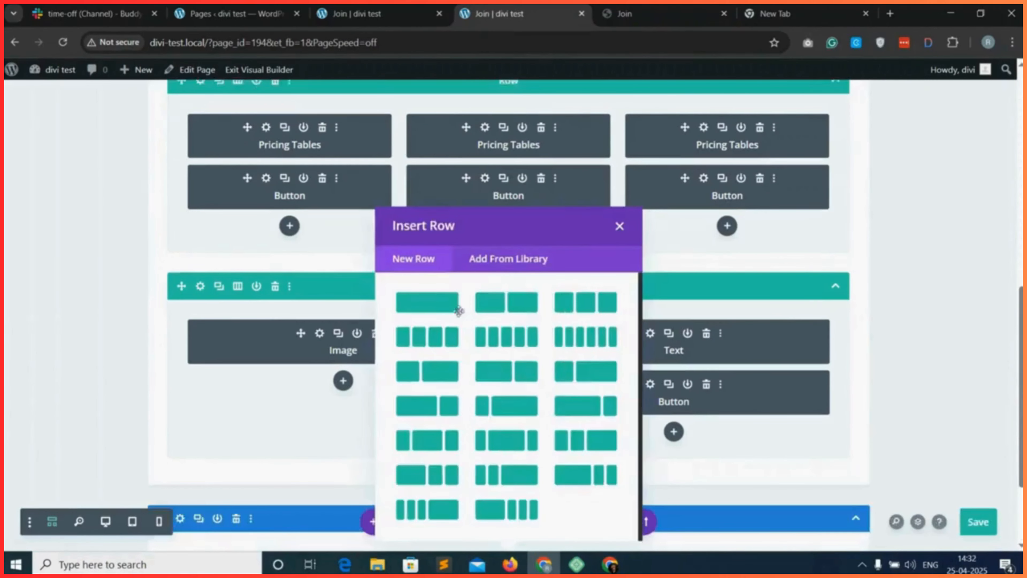
pyautogui.scroll(-1, 622, 244)
pyautogui.click(620, 179)
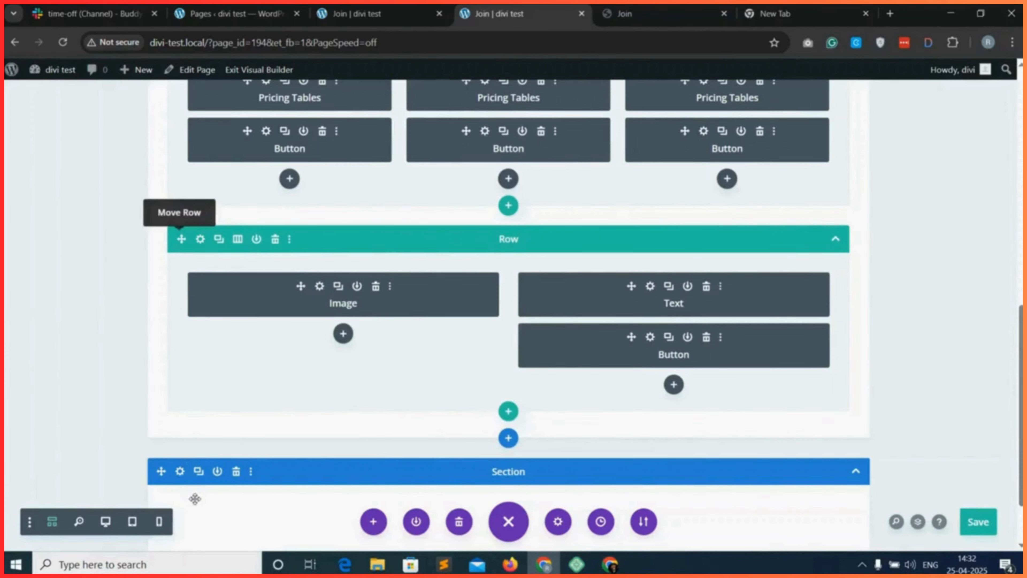
pyautogui.moveTo(197, 500); pyautogui.dragTo(213, 335)
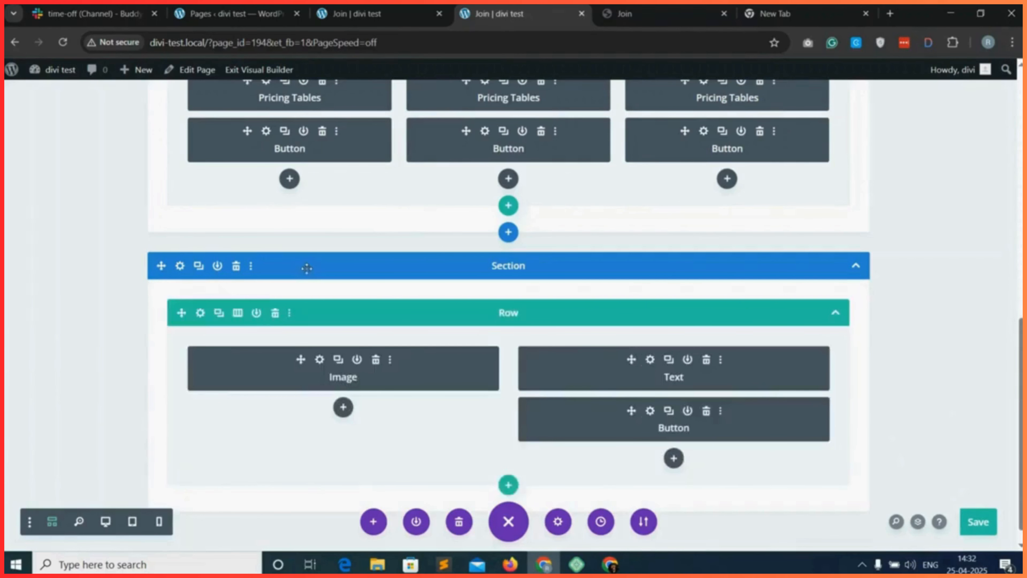
# Give the new section a purple #8300e9 background at 0.18 opacity, save, and check it on the live Join page.
pyautogui.click(178, 265)
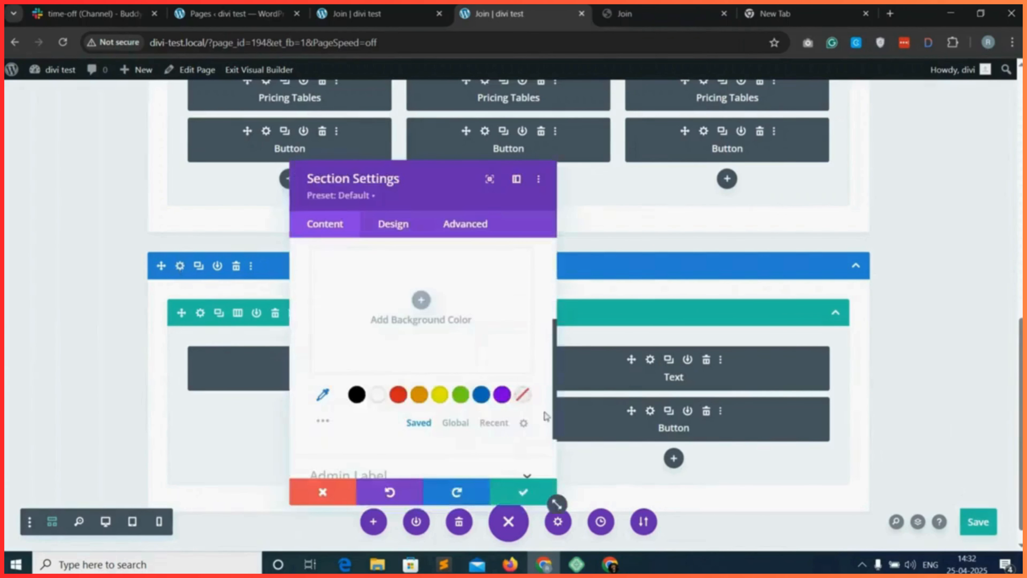
pyautogui.click(502, 394)
pyautogui.click(446, 320)
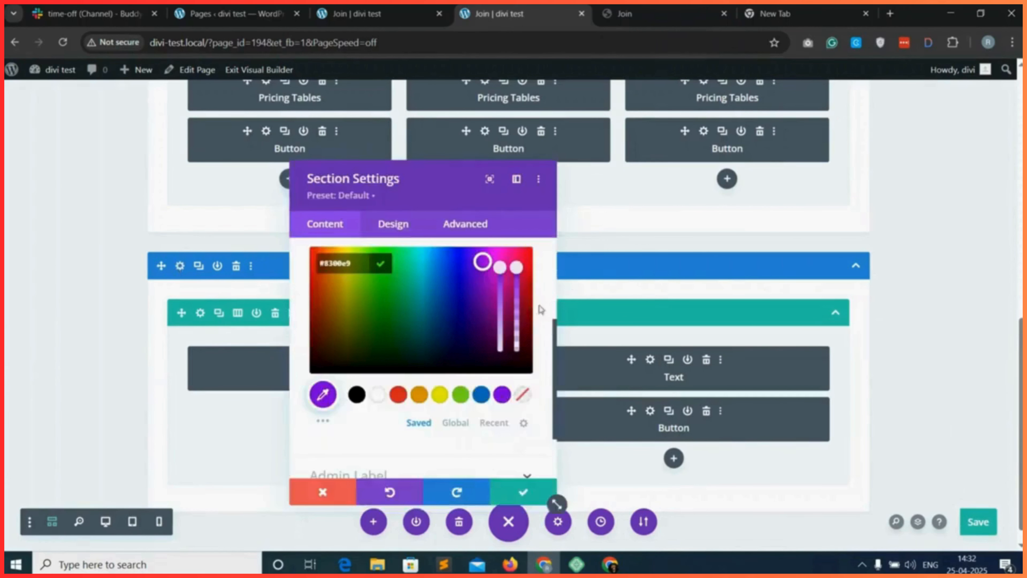
pyautogui.moveTo(517, 267); pyautogui.dragTo(516, 332)
pyautogui.click(542, 494)
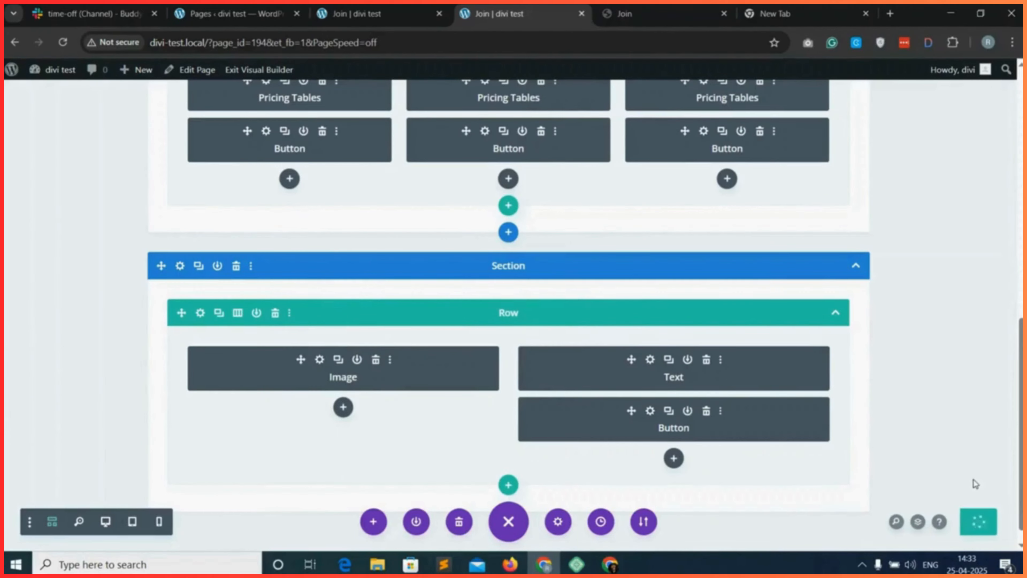
pyautogui.click(364, 14)
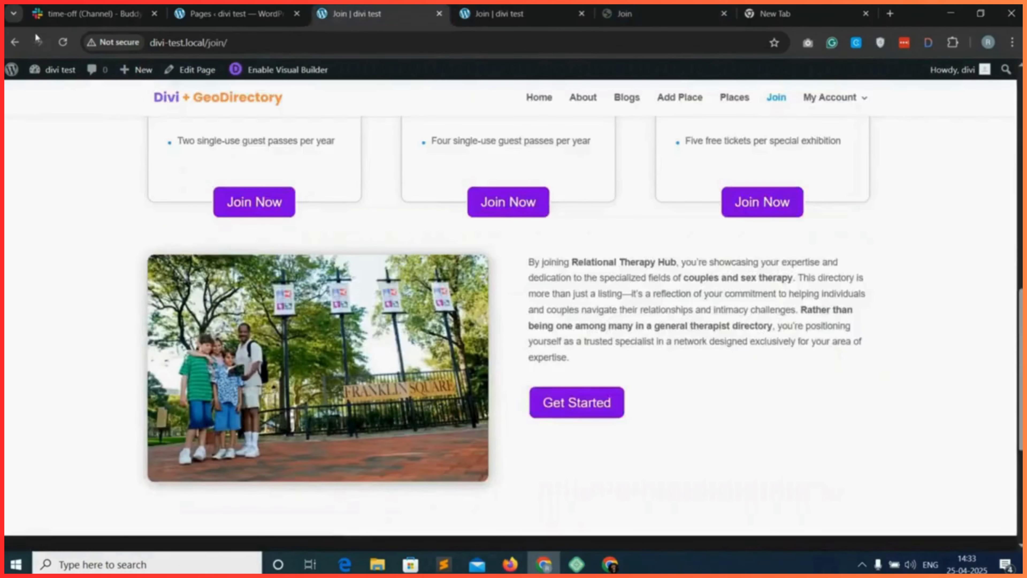
pyautogui.click(60, 44)
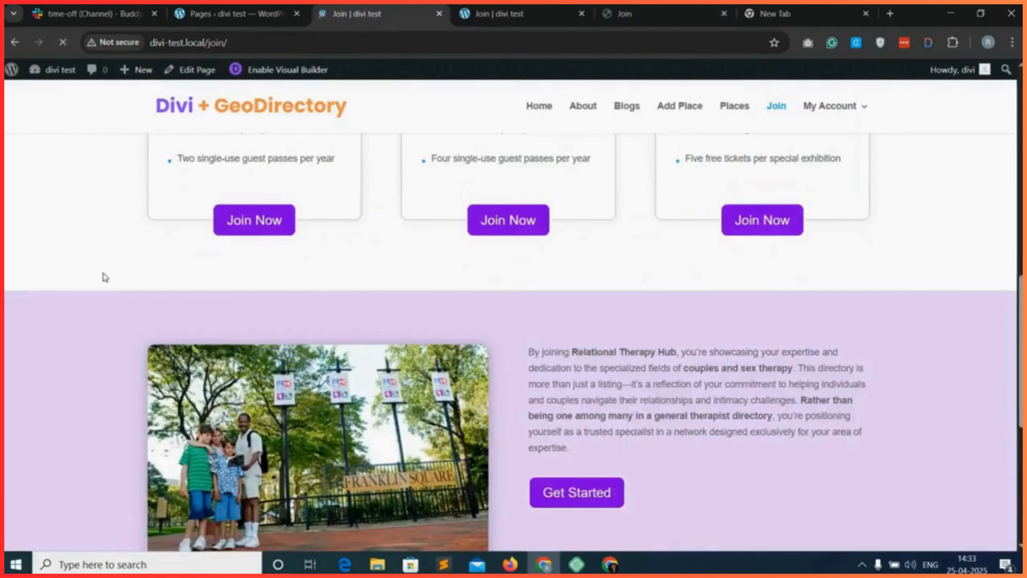
pyautogui.scroll(-2, 726, 409)
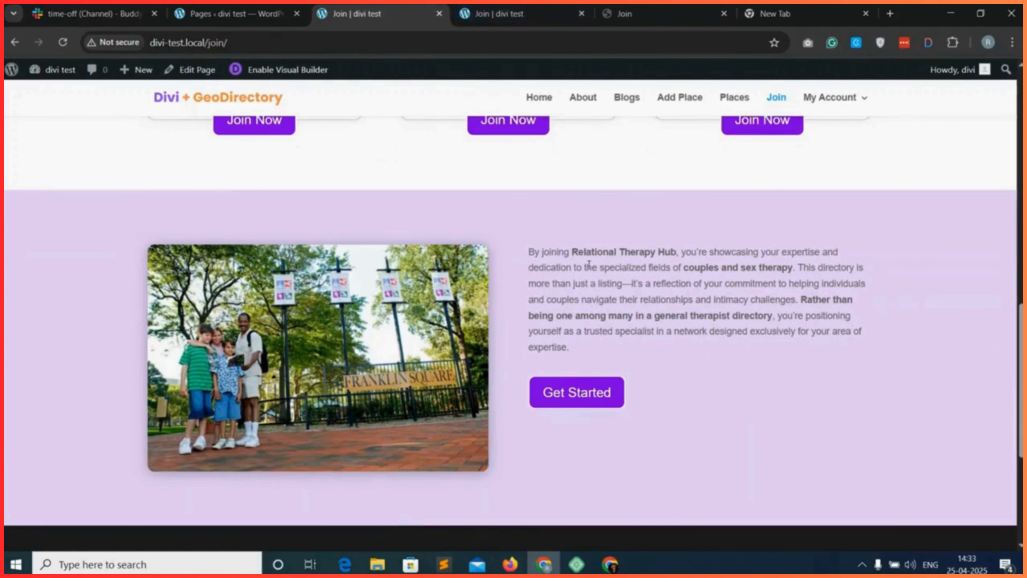
# Lower the opacity of the new section's purple background to 0.07 and save the section settings.
pyautogui.click(500, 6)
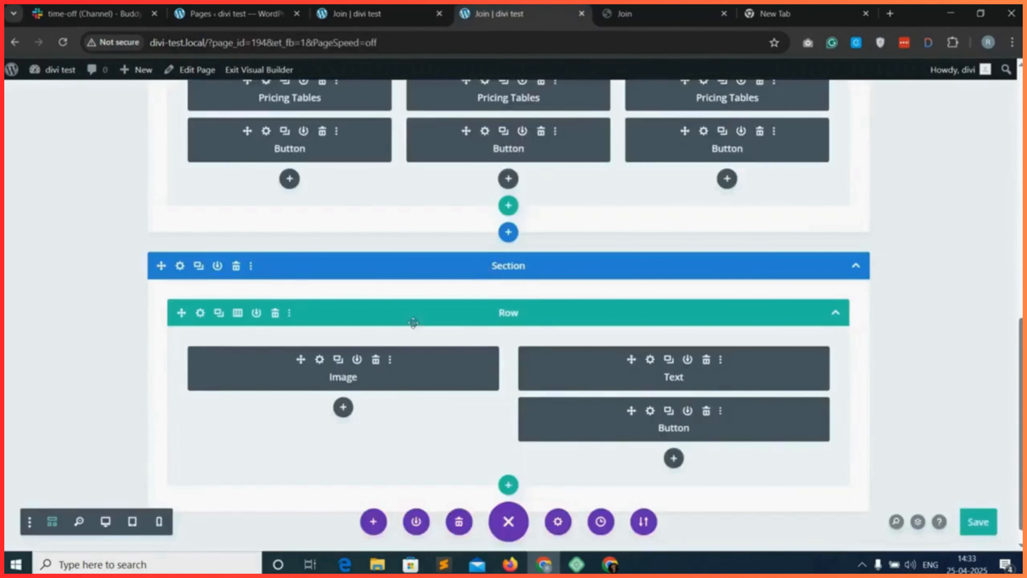
pyautogui.click(180, 267)
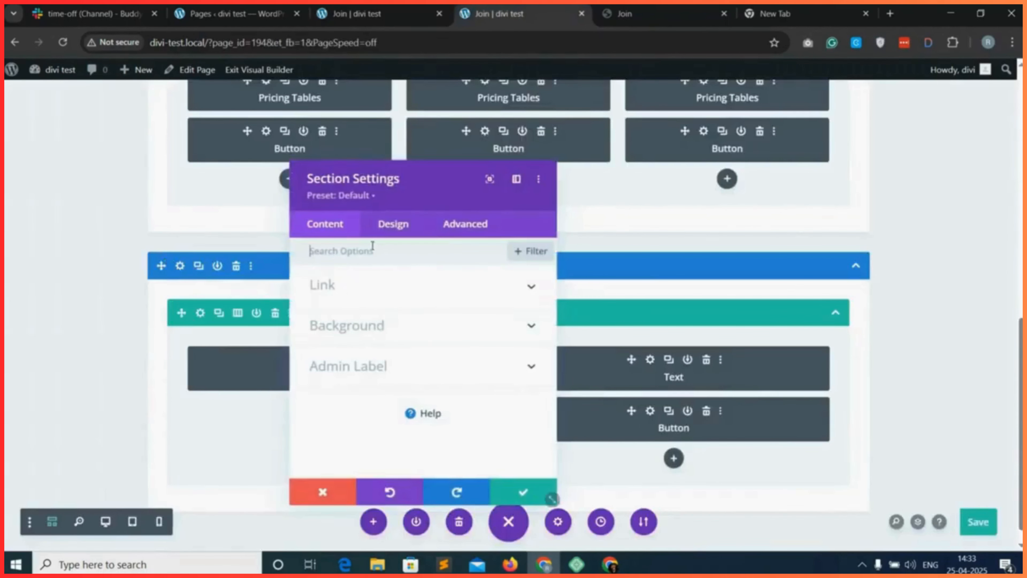
pyautogui.click(362, 333)
pyautogui.click(488, 392)
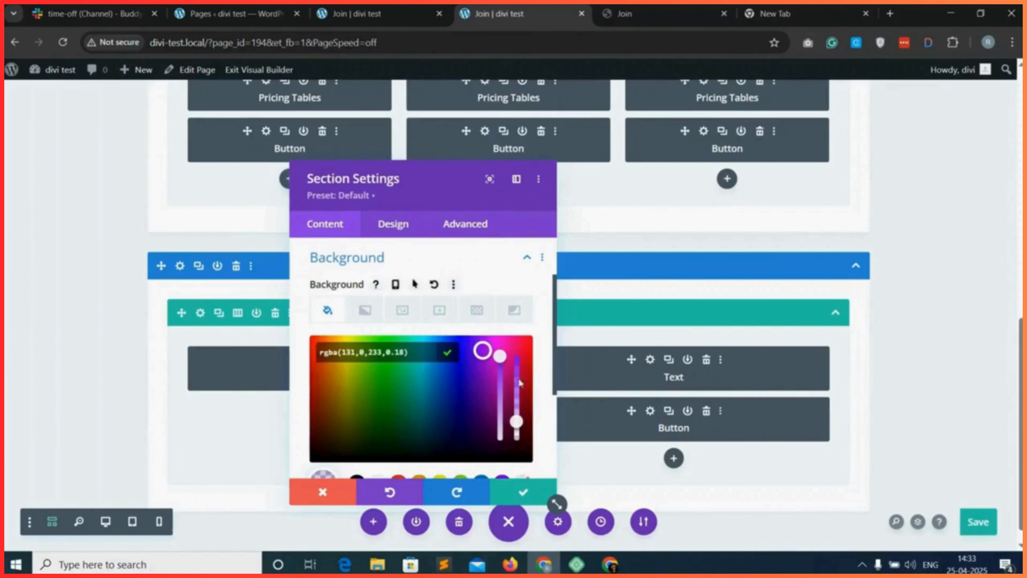
pyautogui.moveTo(517, 420); pyautogui.dragTo(517, 432)
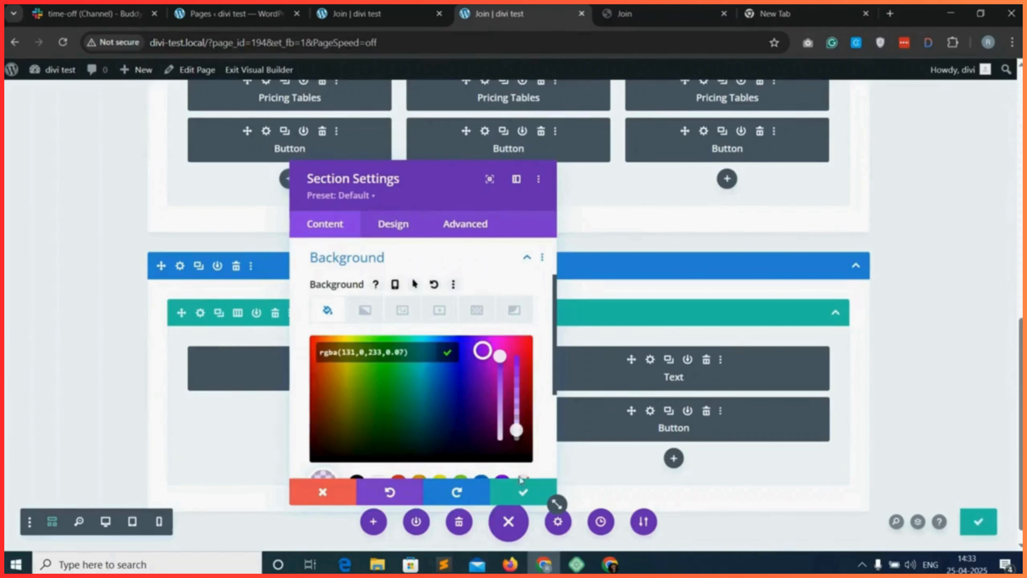
pyautogui.click(523, 491)
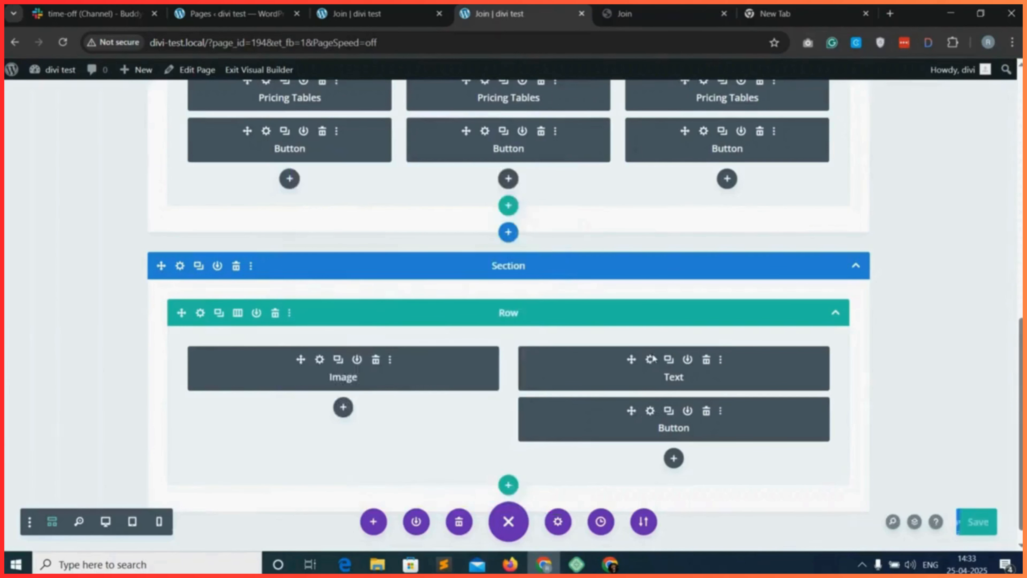
# Make the Text module's body text black and larger, save the page and reload the live Join page.
pyautogui.click(647, 359)
pyautogui.click(392, 223)
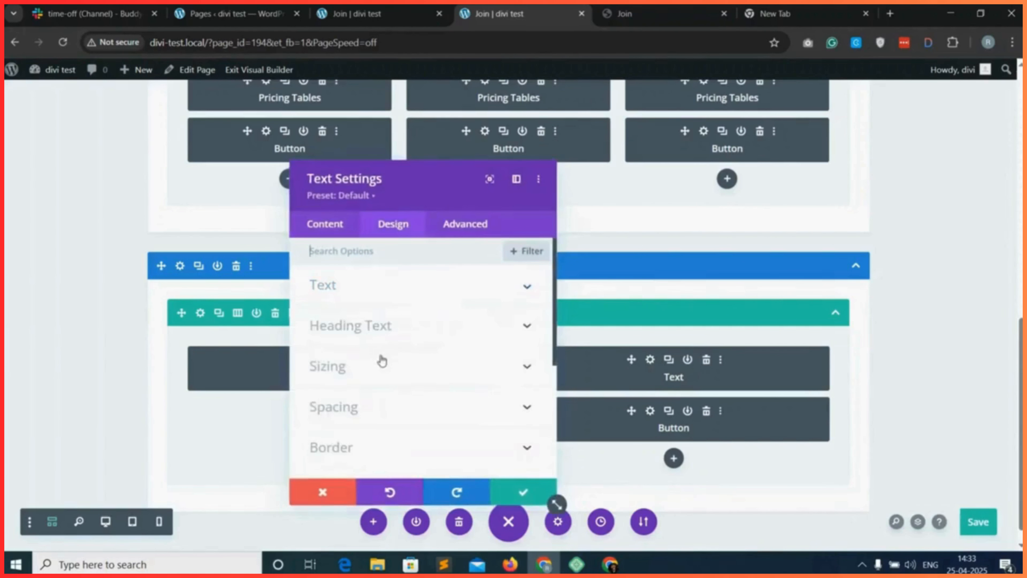
pyautogui.click(416, 288)
pyautogui.scroll(-3, 401, 364)
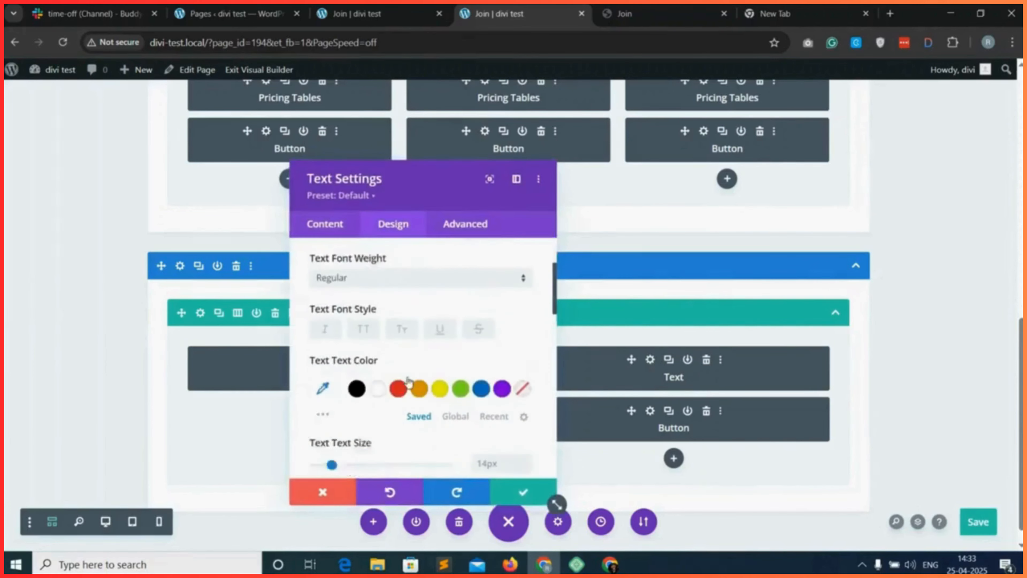
pyautogui.click(356, 367)
pyautogui.write('18')
pyautogui.click(524, 493)
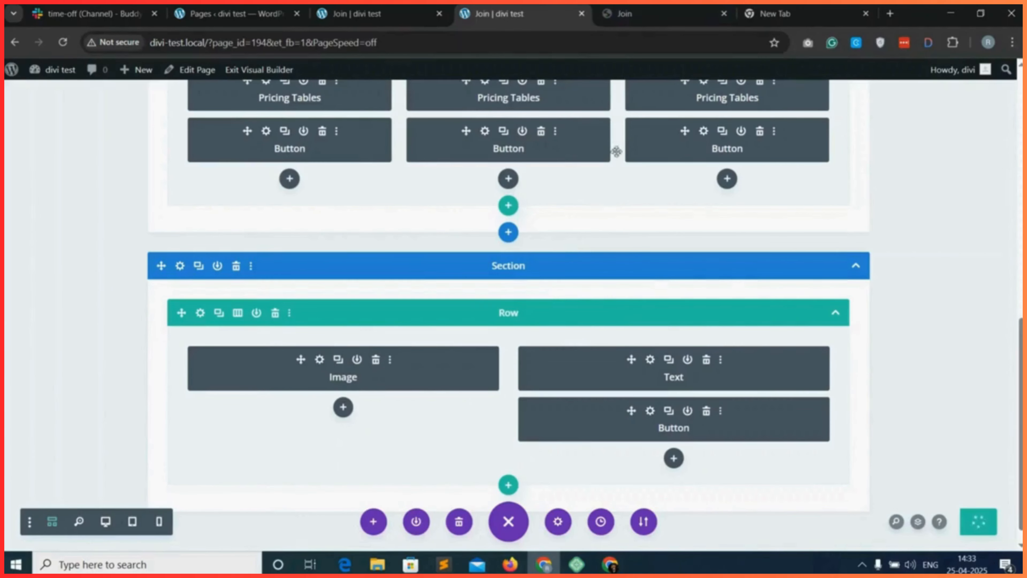
pyautogui.click(355, 14)
pyautogui.click(63, 42)
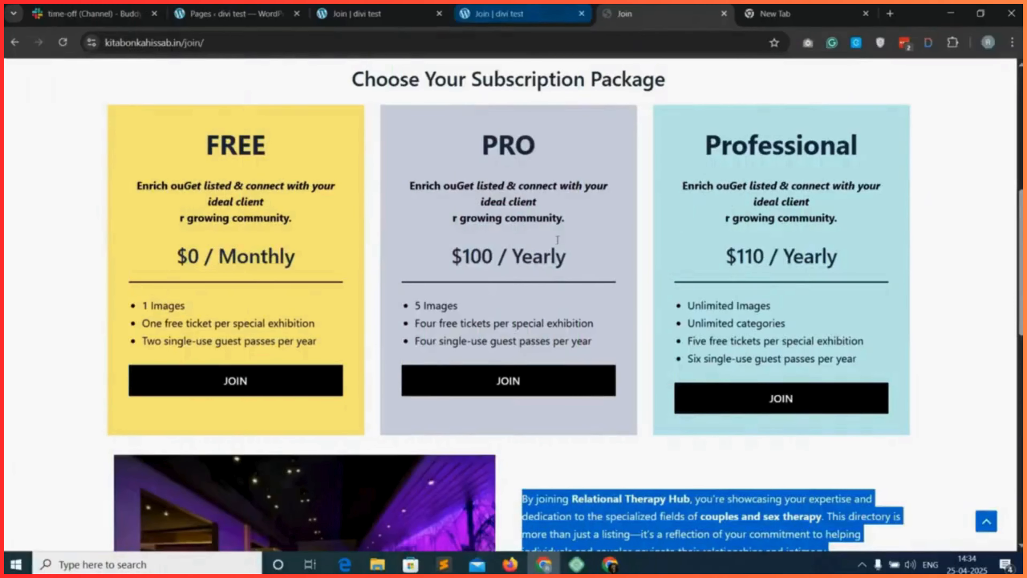
# Examine the subscription package cards and the text section below them on the reference Join page.
pyautogui.scroll(-5, 611, 347)
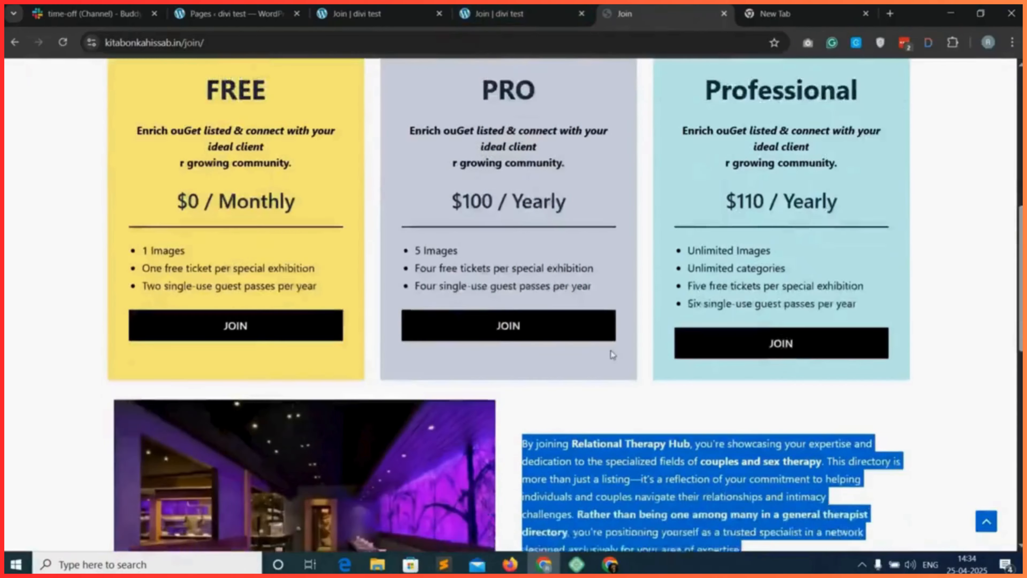
pyautogui.scroll(5, 560, 288)
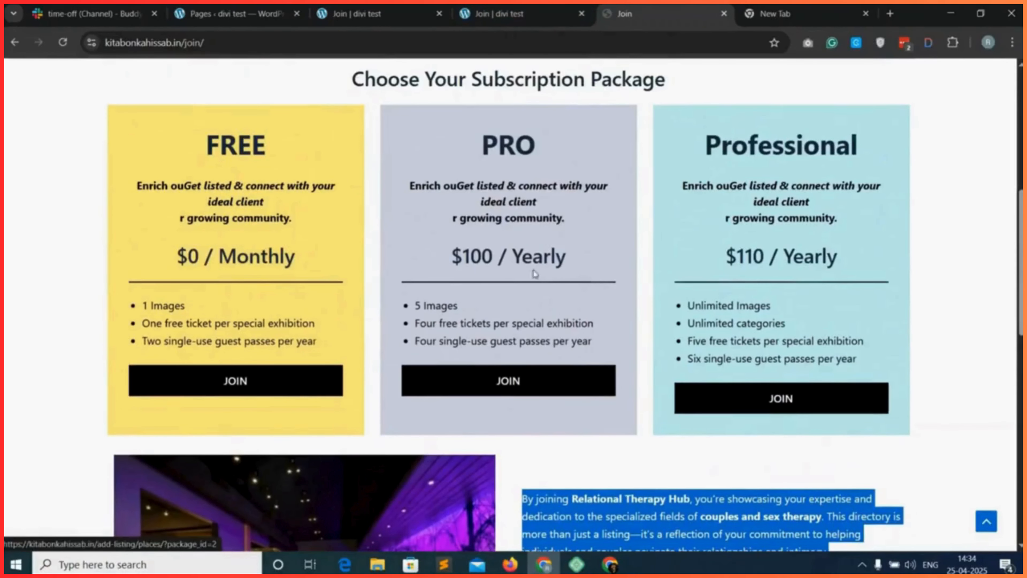
pyautogui.scroll(7, 558, 283)
pyautogui.scroll(-7, 510, 391)
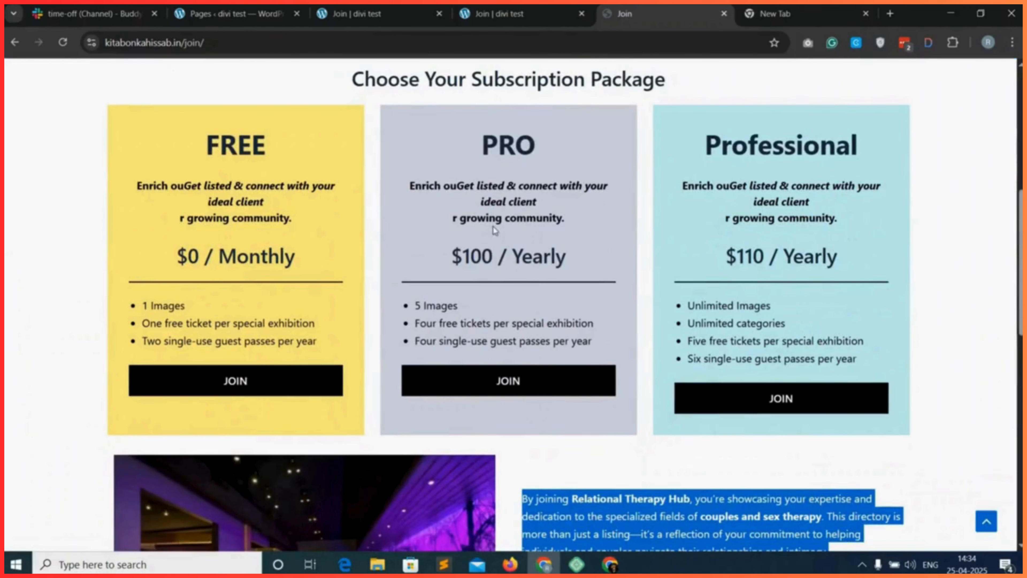
# Give the section that holds the heading and pricing tables the CSS ID scroll-price.
pyautogui.click(491, 14)
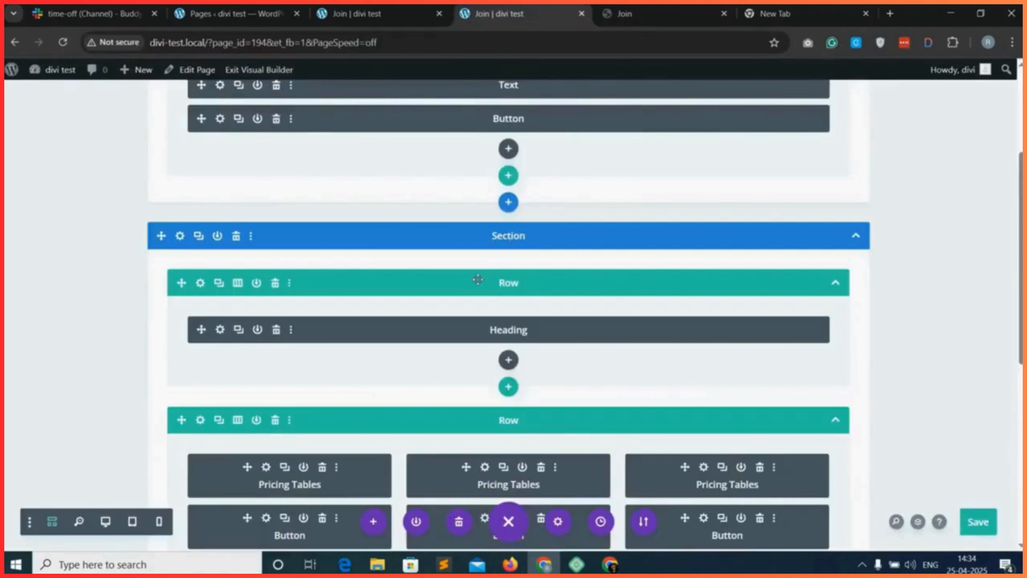
pyautogui.scroll(1, 440, 279)
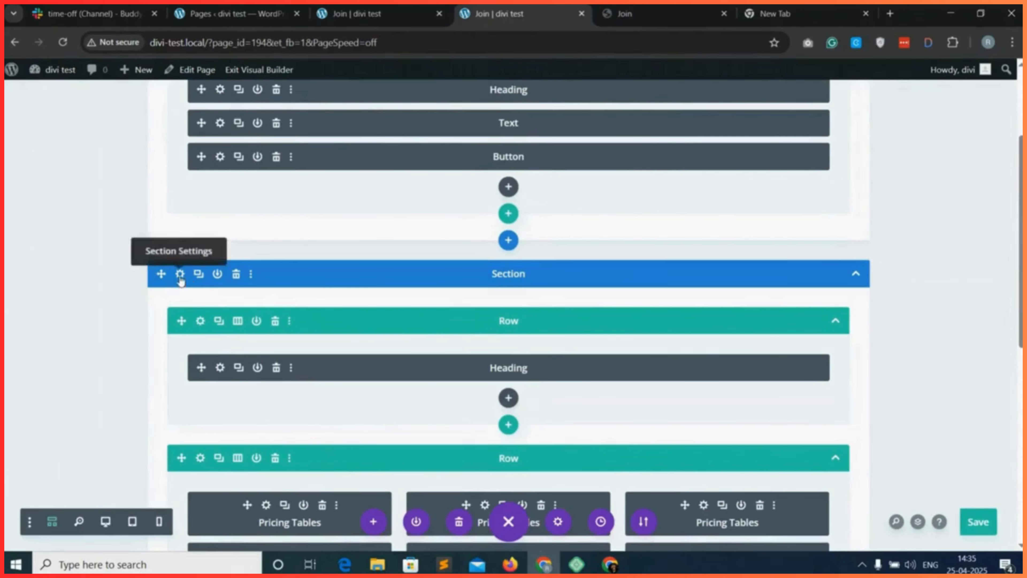
pyautogui.scroll(-1, 181, 281)
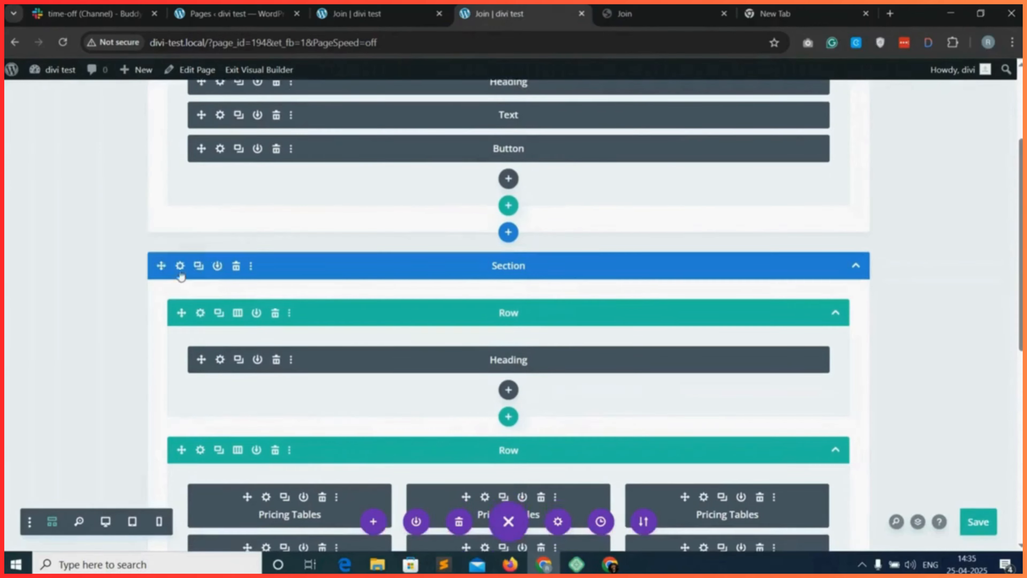
pyautogui.click(180, 266)
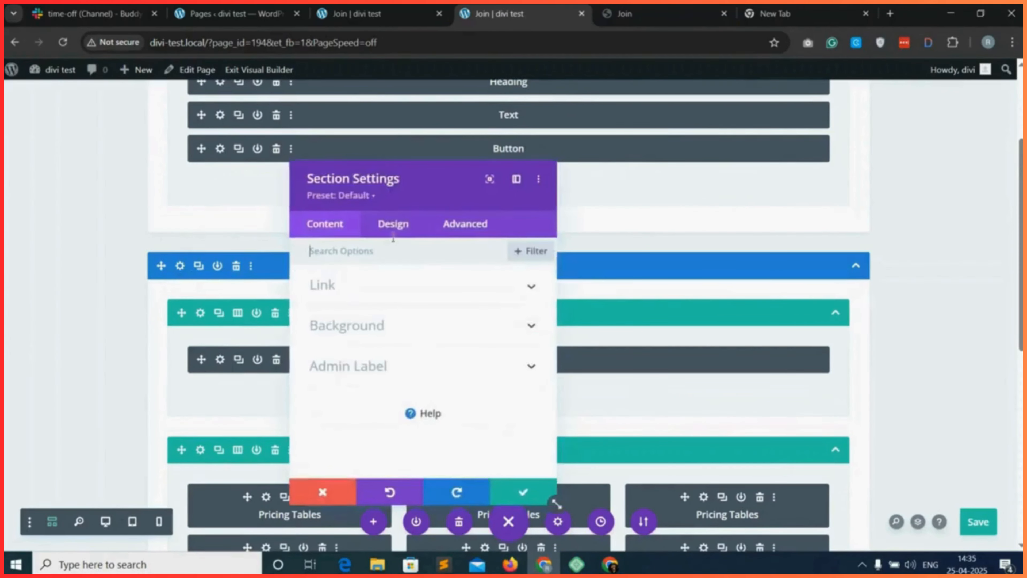
pyautogui.click(465, 227)
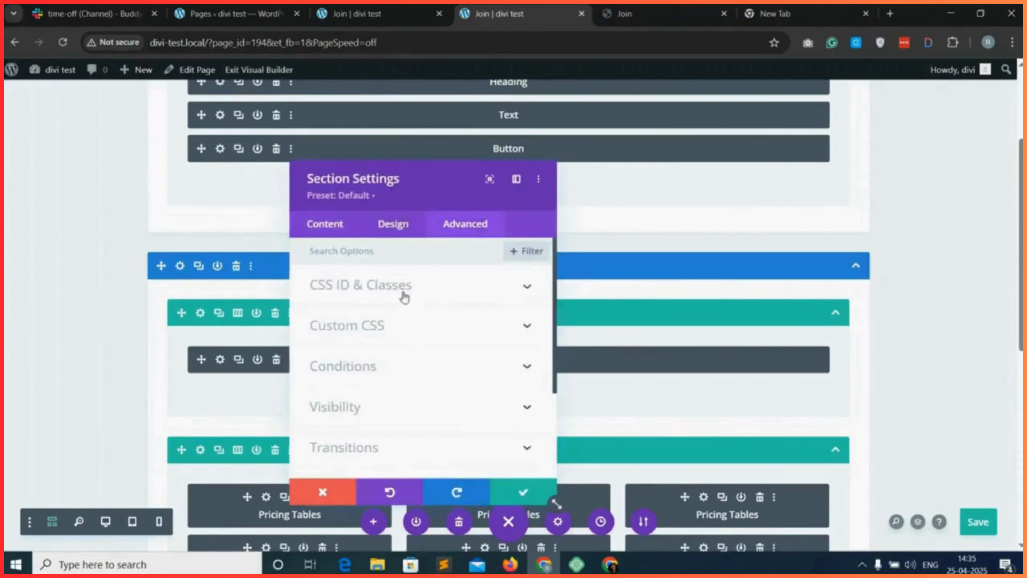
pyautogui.click(430, 289)
pyautogui.rightClick(356, 332)
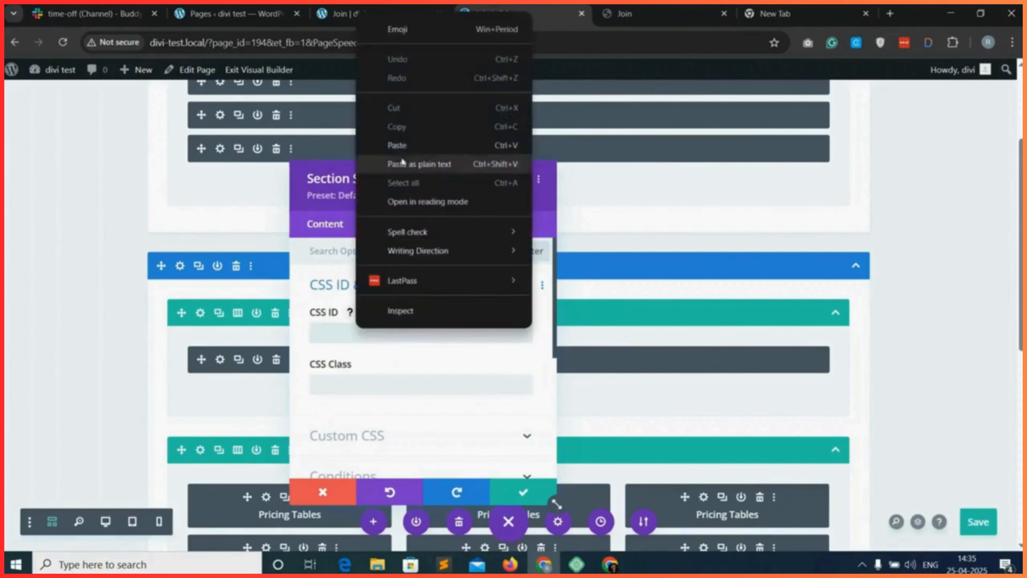
pyautogui.click(406, 148)
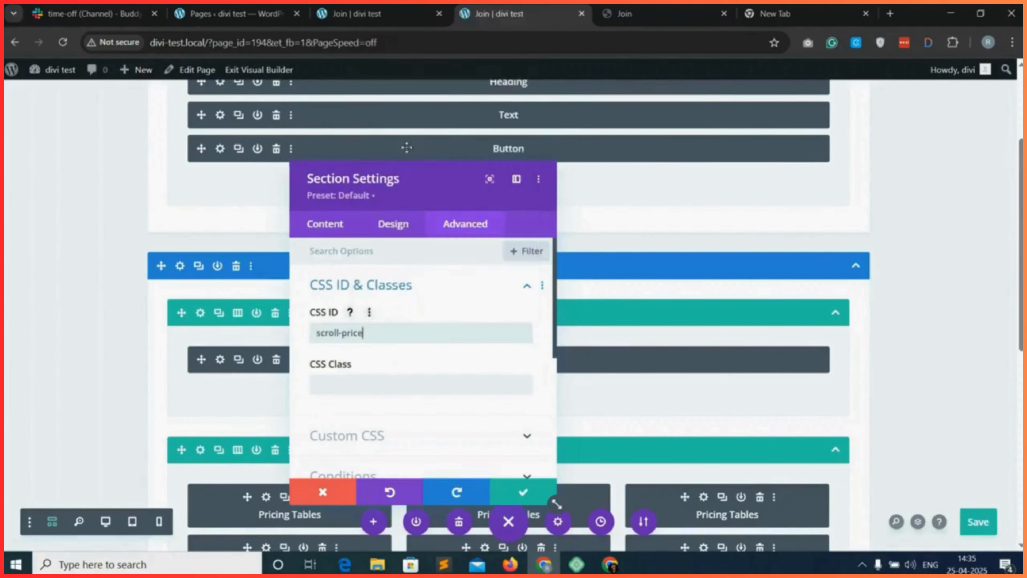
# Copy the section's scroll-price ID and save the section settings.
pyautogui.moveTo(364, 333); pyautogui.dragTo(315, 333)
pyautogui.rightClick(369, 333)
pyautogui.click(410, 207)
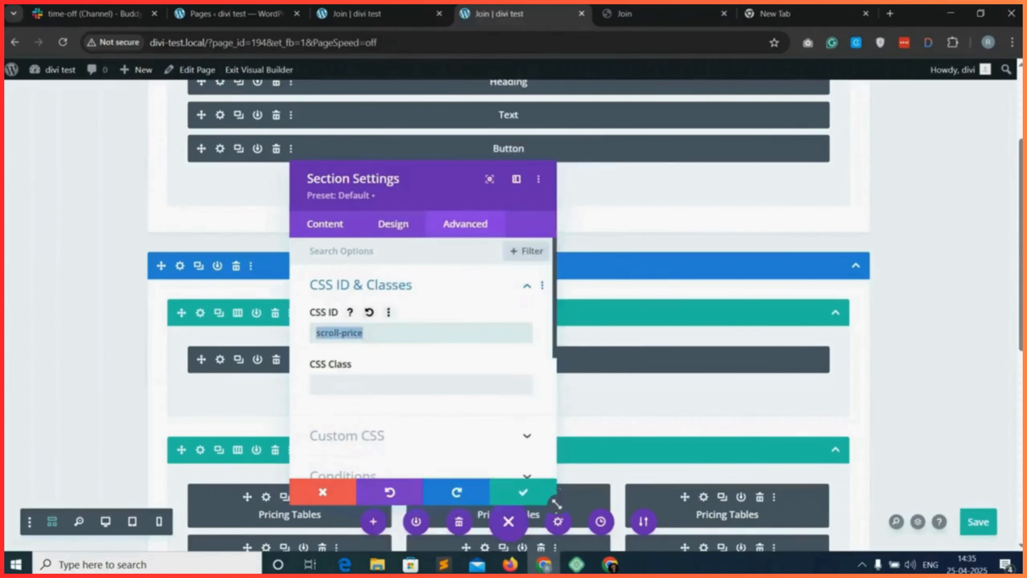
pyautogui.click(529, 497)
# Clear the scroll-price CSS ID from the Join Now button in the first section.
pyautogui.scroll(3, 418, 311)
pyautogui.scroll(1, 418, 311)
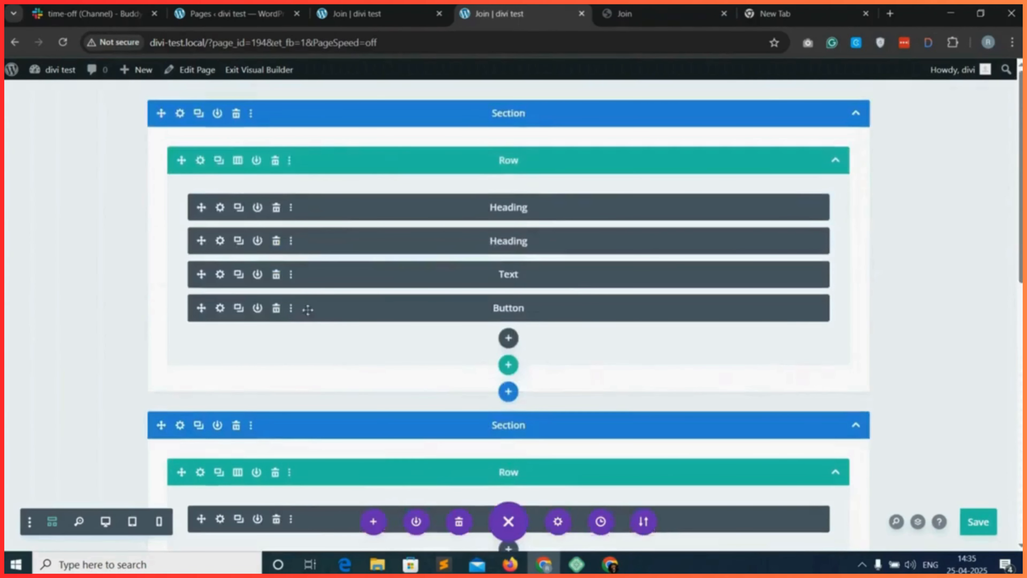
pyautogui.click(220, 309)
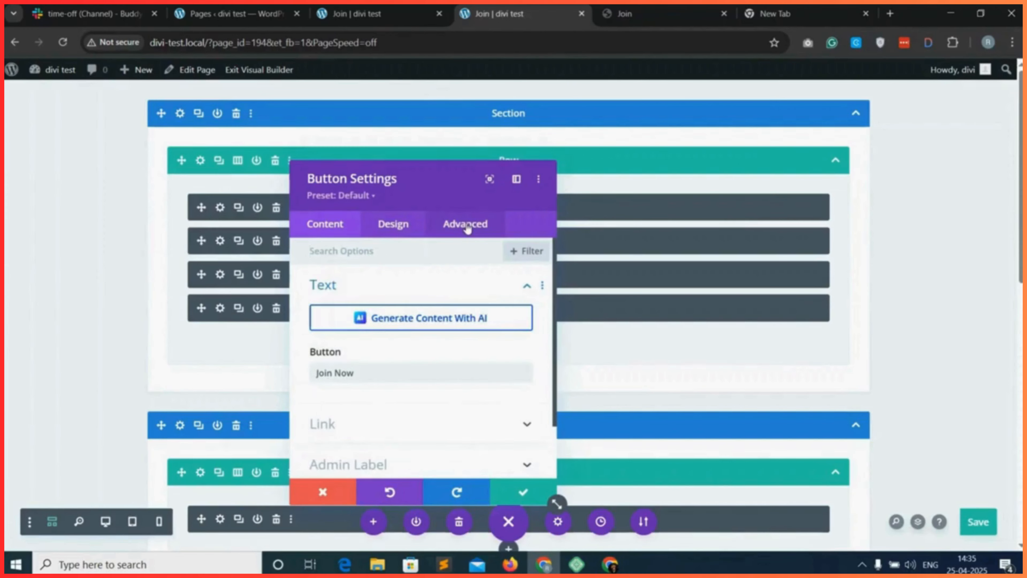
pyautogui.click(467, 225)
pyautogui.click(360, 291)
pyautogui.moveTo(362, 336); pyautogui.dragTo(316, 334)
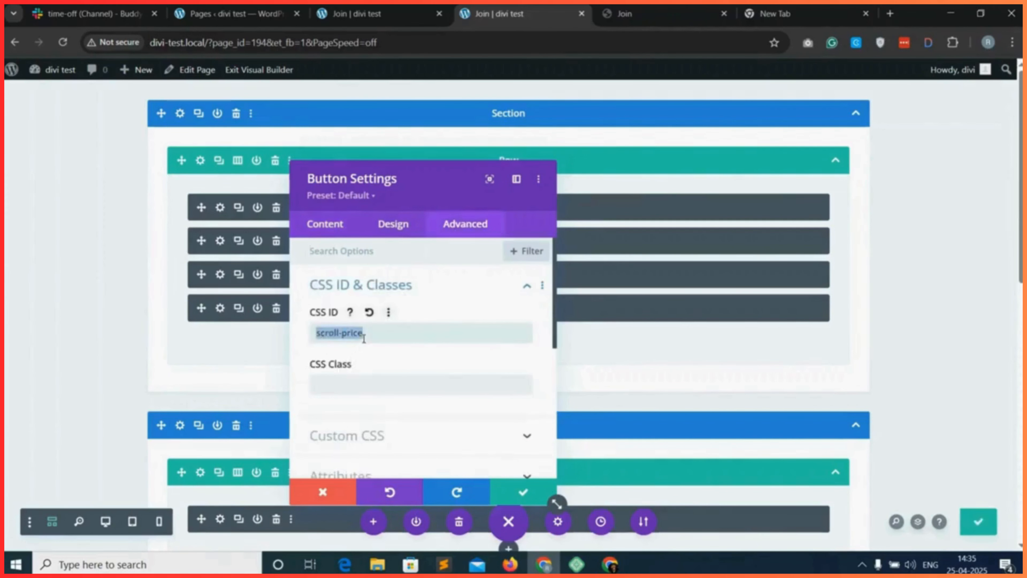
pyautogui.press('BackSpace')
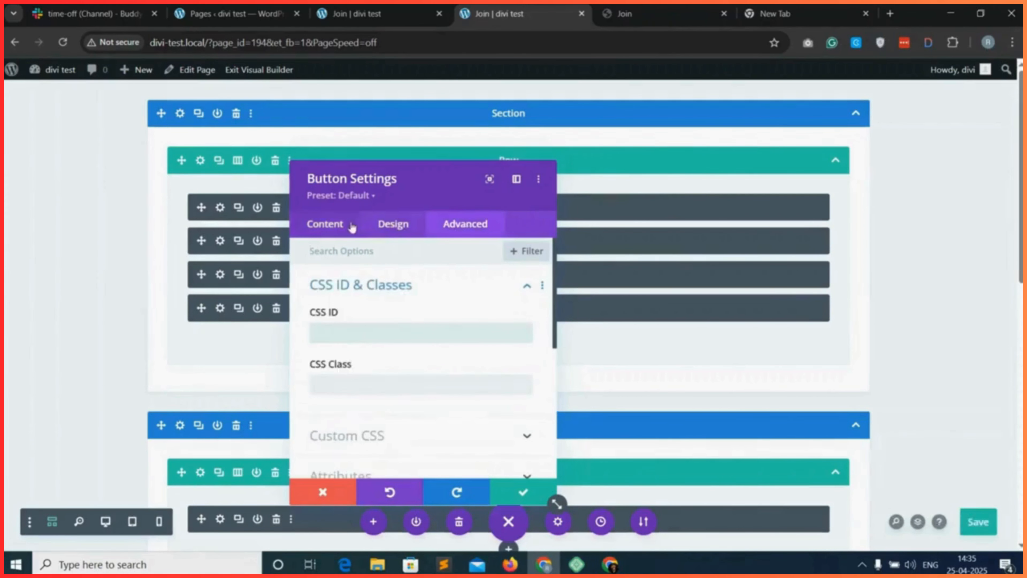
# Set the Join Now button's link URL to #scroll-price and save the button settings.
pyautogui.click(335, 227)
pyautogui.click(394, 329)
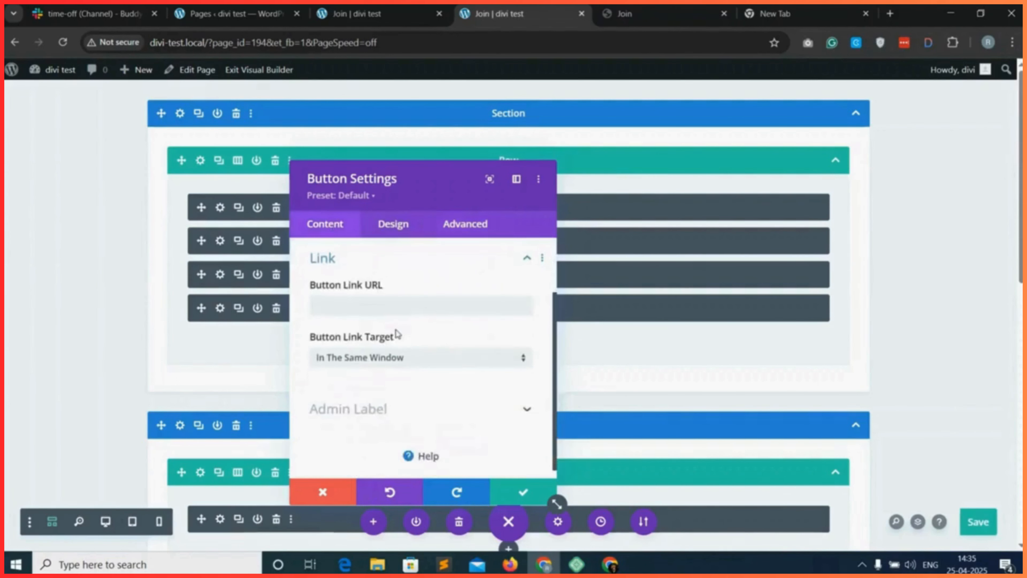
pyautogui.click(342, 307)
pyautogui.hotkey('ctrl', 'v')
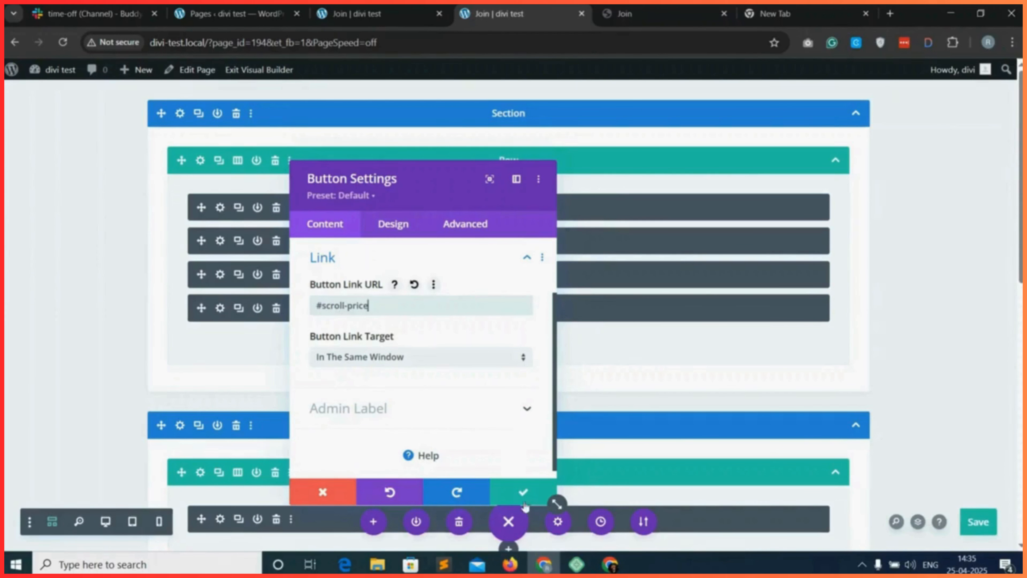
pyautogui.click(523, 493)
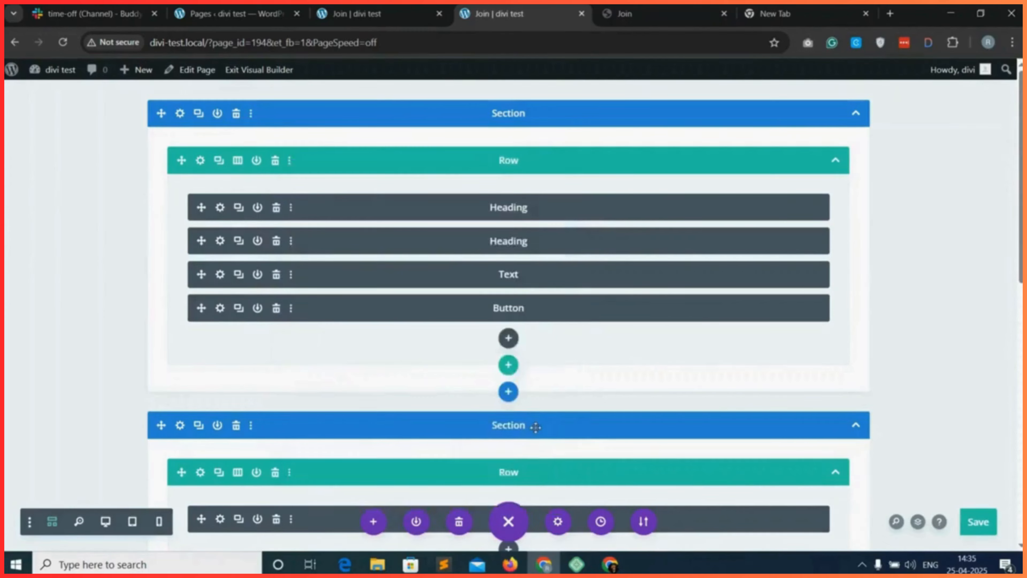
# Set the link URL of the Get Started button in the last section to #scroll-price and save its settings.
pyautogui.scroll(-10, 536, 427)
pyautogui.click(650, 456)
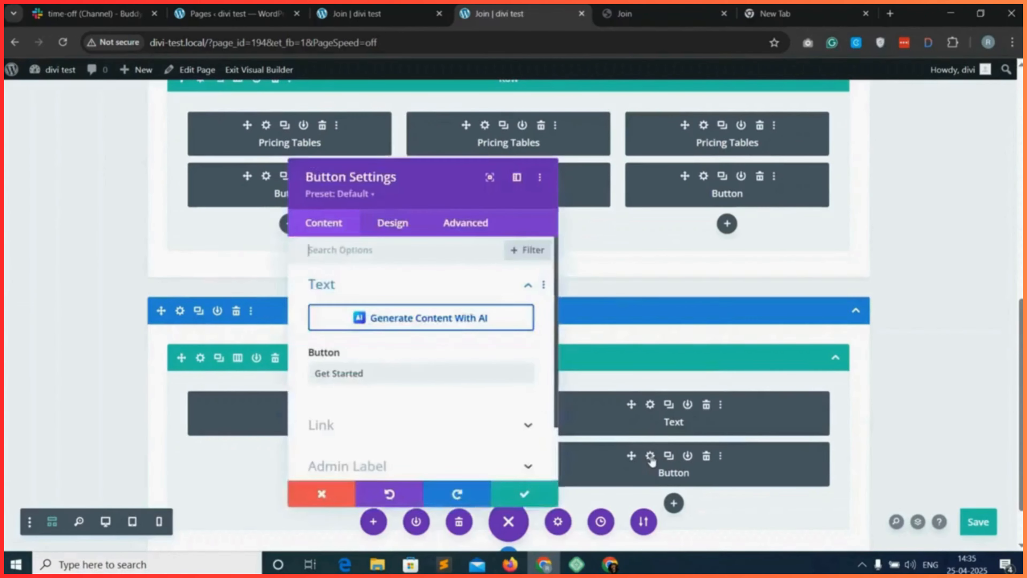
pyautogui.scroll(-2, 354, 374)
pyautogui.click(353, 374)
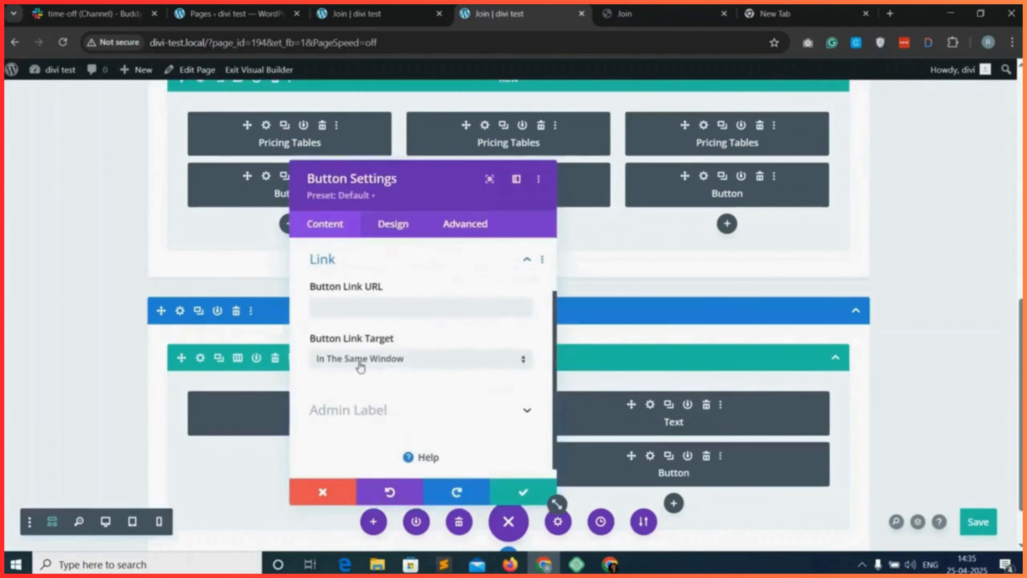
pyautogui.click(332, 303)
pyautogui.write('#')
pyautogui.hotkey('ctrl', 'v')
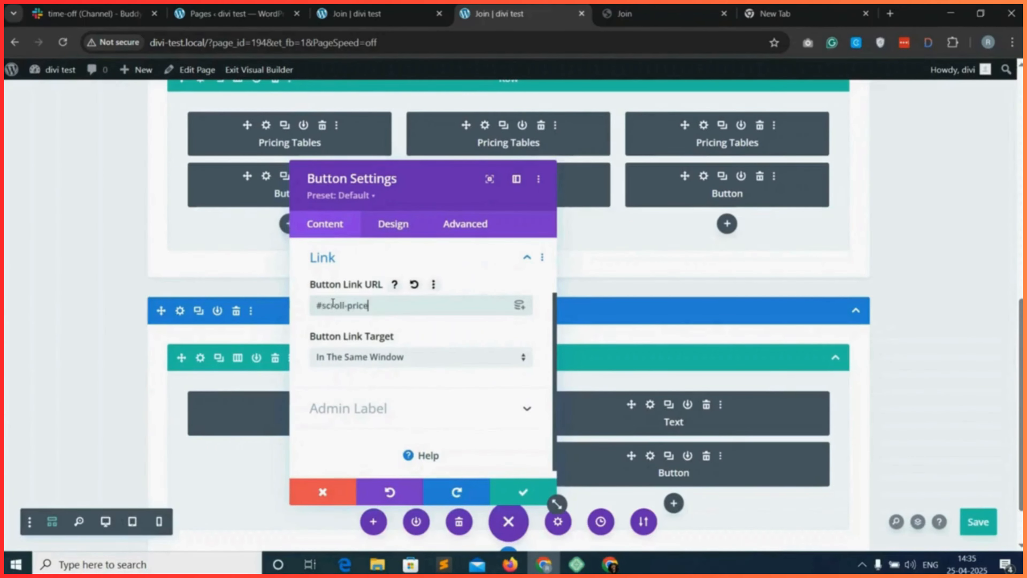
pyautogui.click(517, 490)
# Reload the live Join page and test the scroll links of the Get Started and top Join Now buttons.
pyautogui.click(380, 14)
pyautogui.click(62, 42)
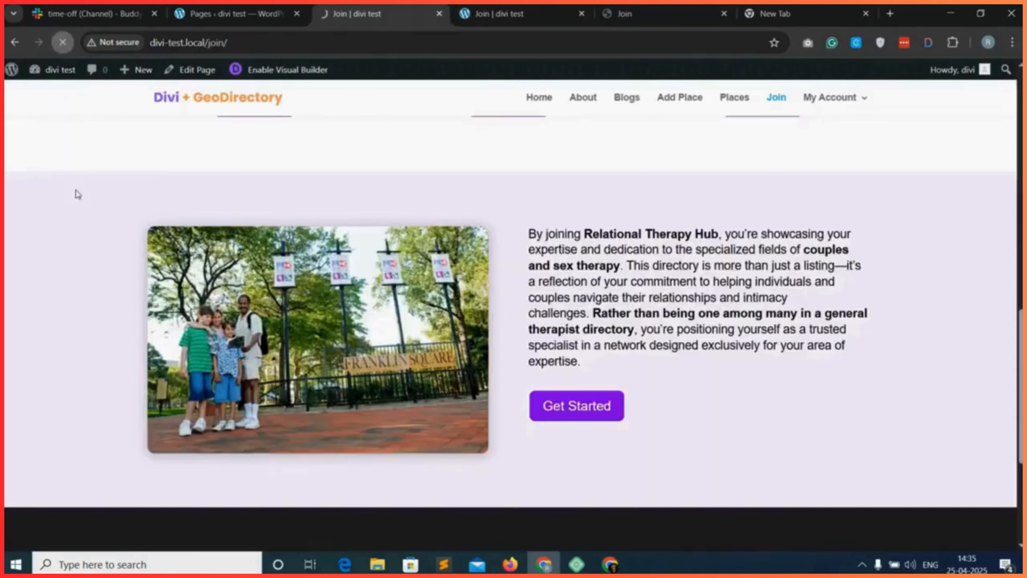
pyautogui.scroll(-1, 555, 320)
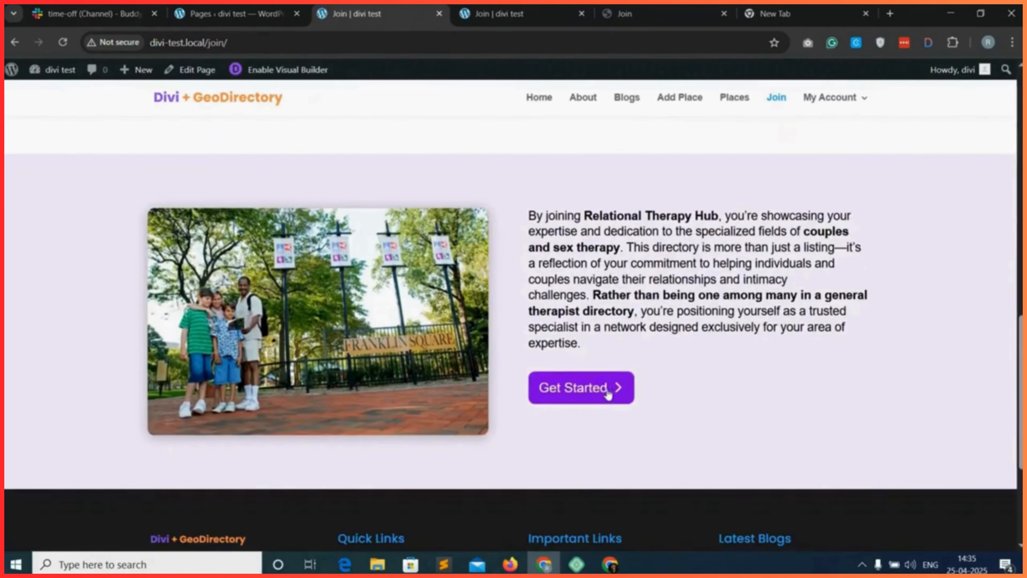
pyautogui.click(594, 396)
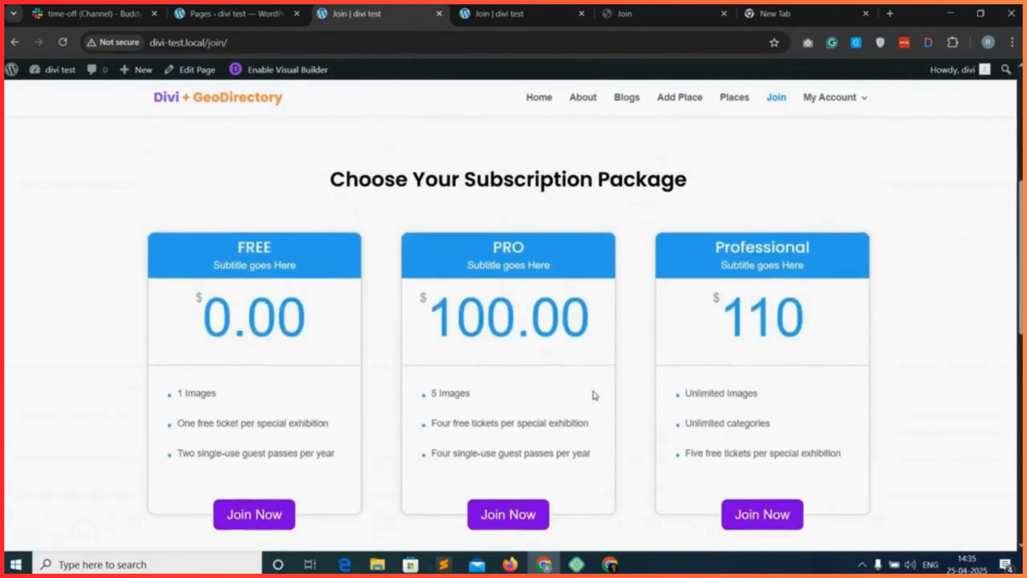
pyautogui.scroll(6, 598, 356)
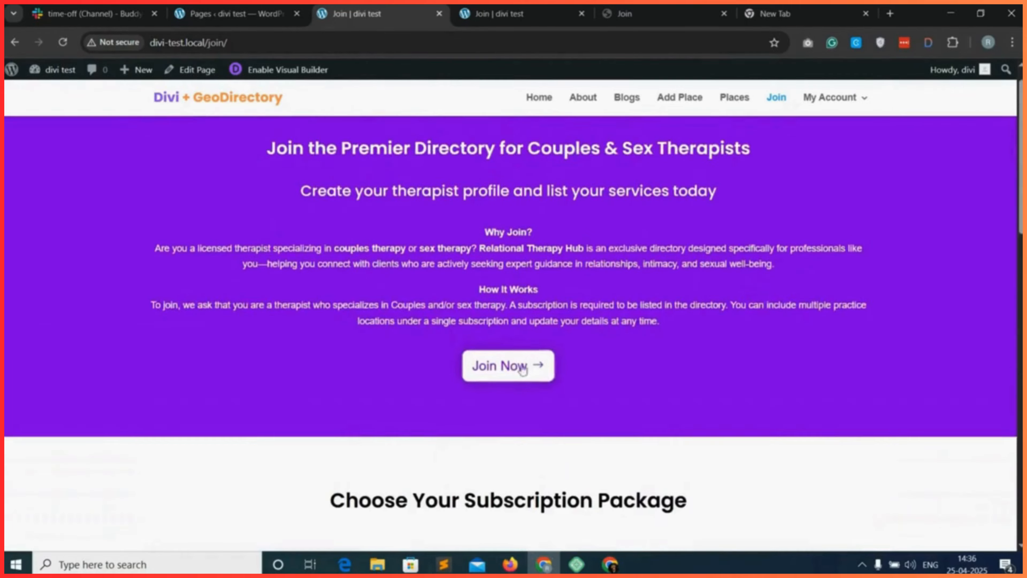
pyautogui.click(520, 368)
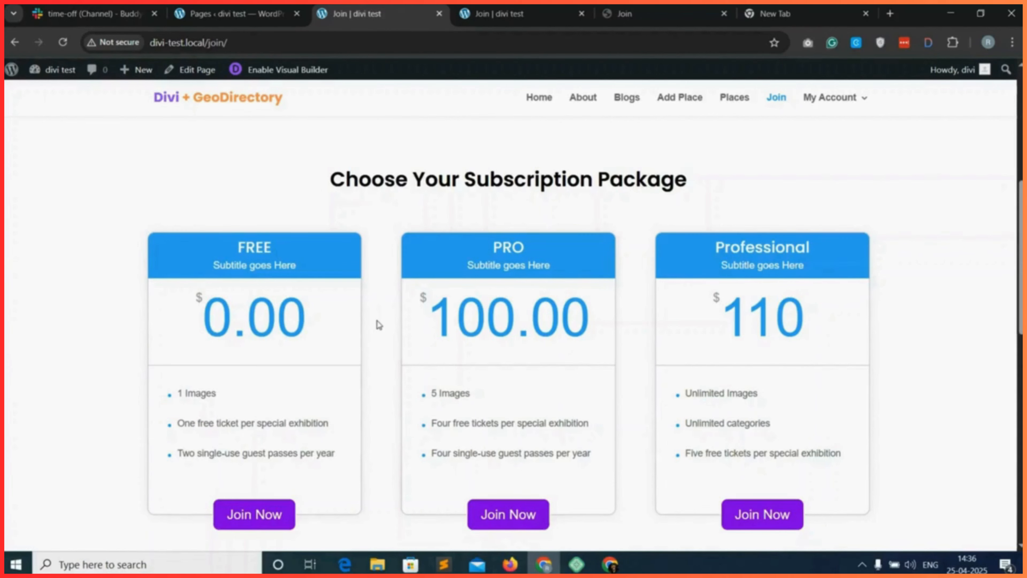
# Open the Free Place package for editing in the Places package settings of the WordPress admin.
pyautogui.click(234, 14)
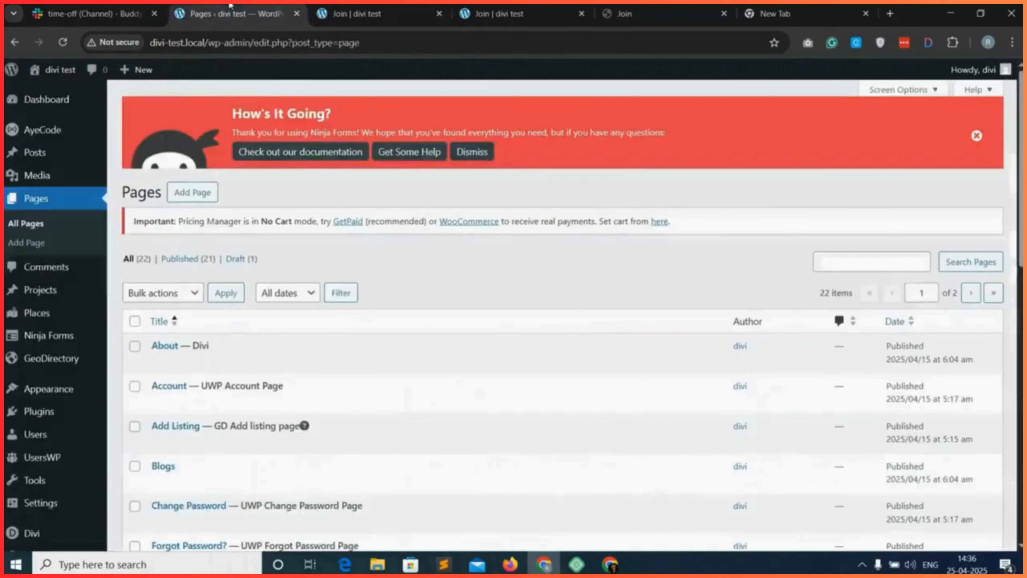
pyautogui.moveTo(56, 405)
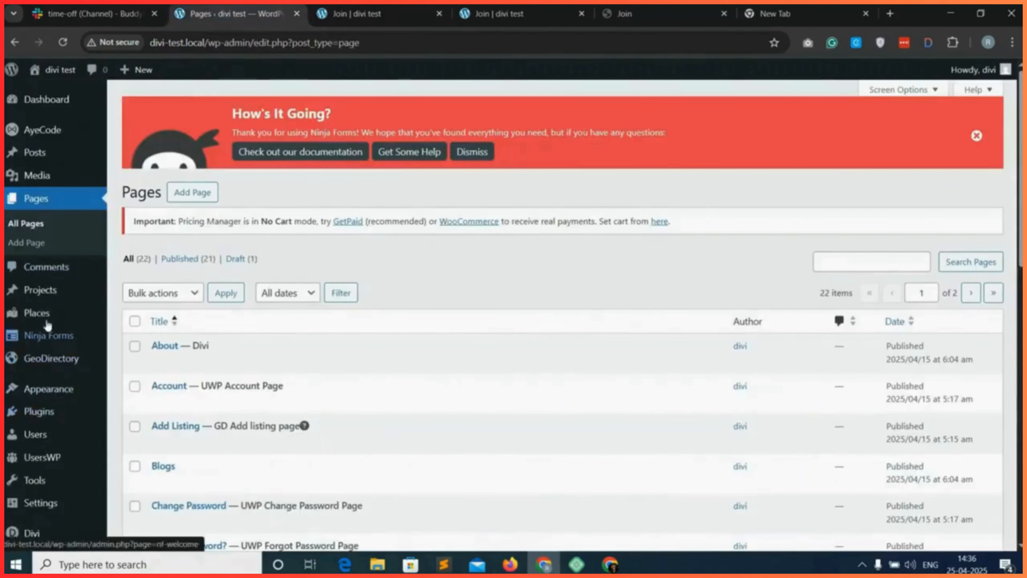
pyautogui.moveTo(45, 320)
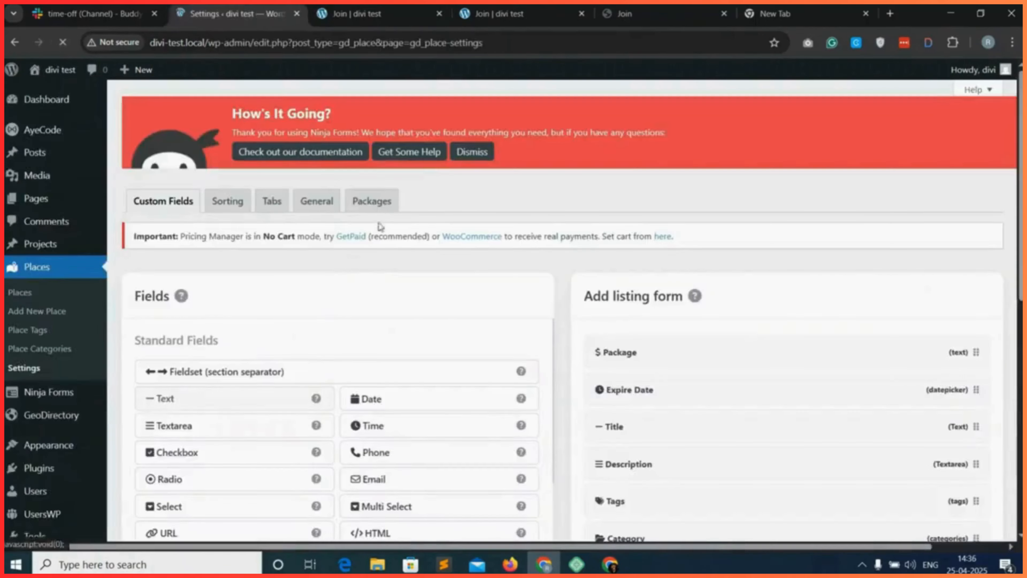
pyautogui.click(370, 201)
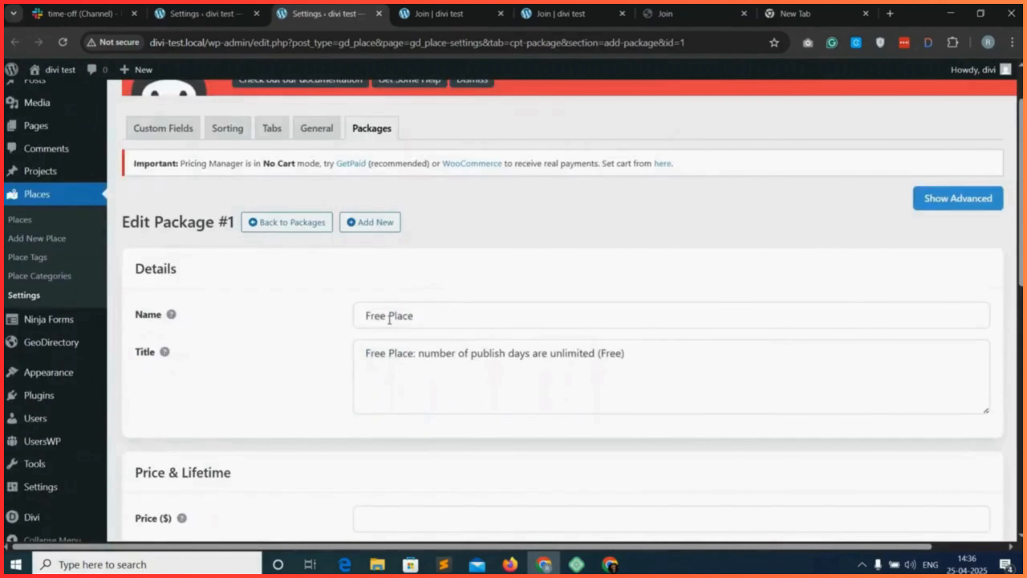
# Change both the package's name and its title to Free.
pyautogui.doubleClick(401, 316)
pyautogui.press('BackSpace')
pyautogui.press('BackSpace')
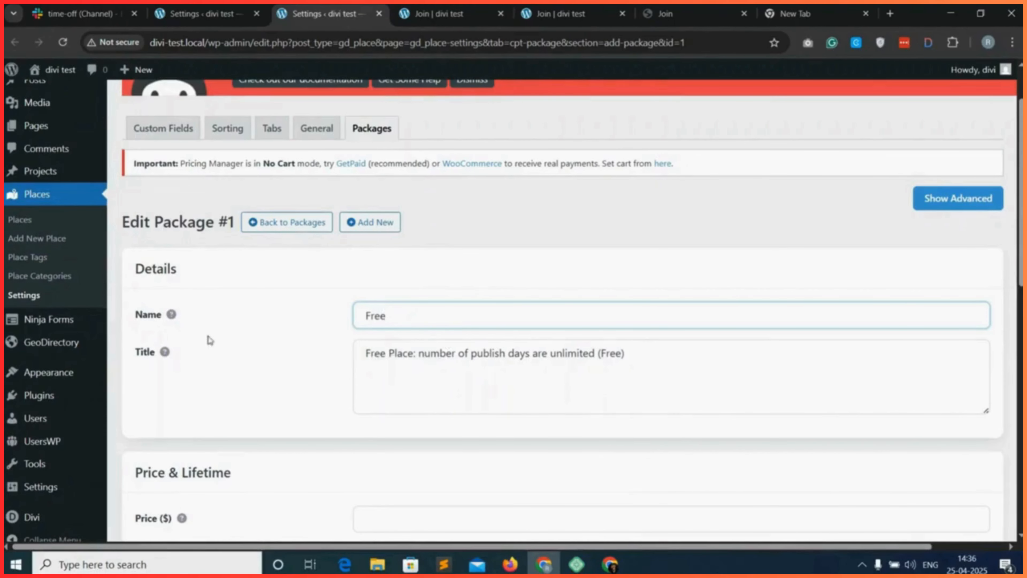
pyautogui.doubleClick(383, 319)
pyautogui.hotkey('ctrl', 'c')
pyautogui.tripleClick(402, 353)
pyautogui.hotkey('ctrl', 'v')
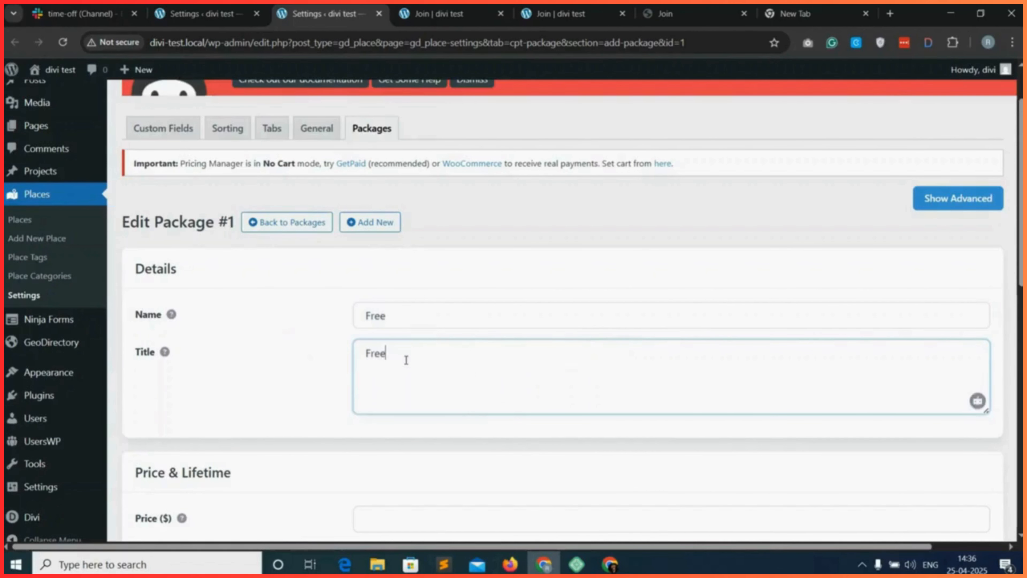
# Set the Free package's price to 0 and its lifetime to 1 month, and make the package recurring.
pyautogui.scroll(-4, 251, 412)
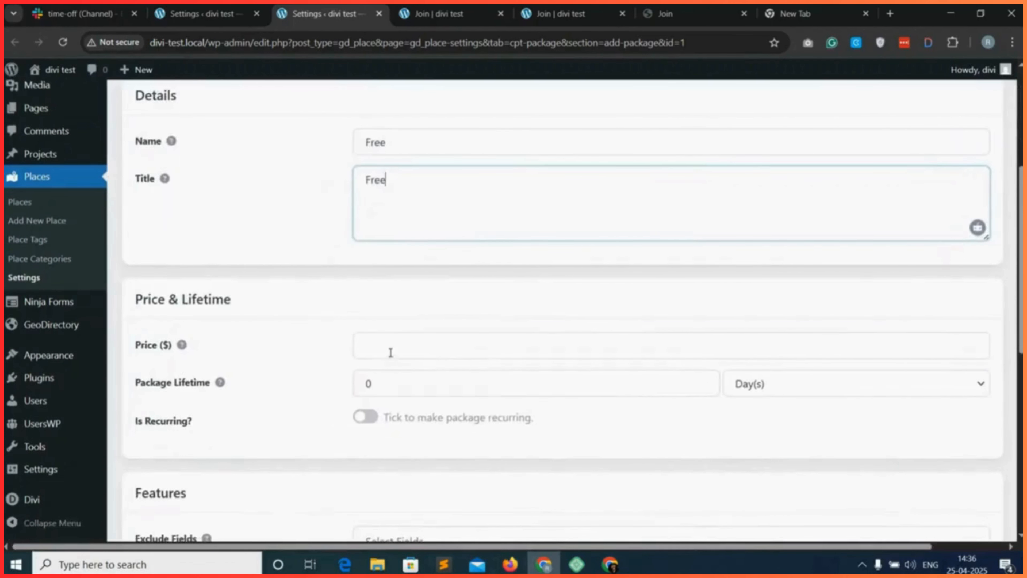
pyautogui.click(390, 352)
pyautogui.click(371, 385)
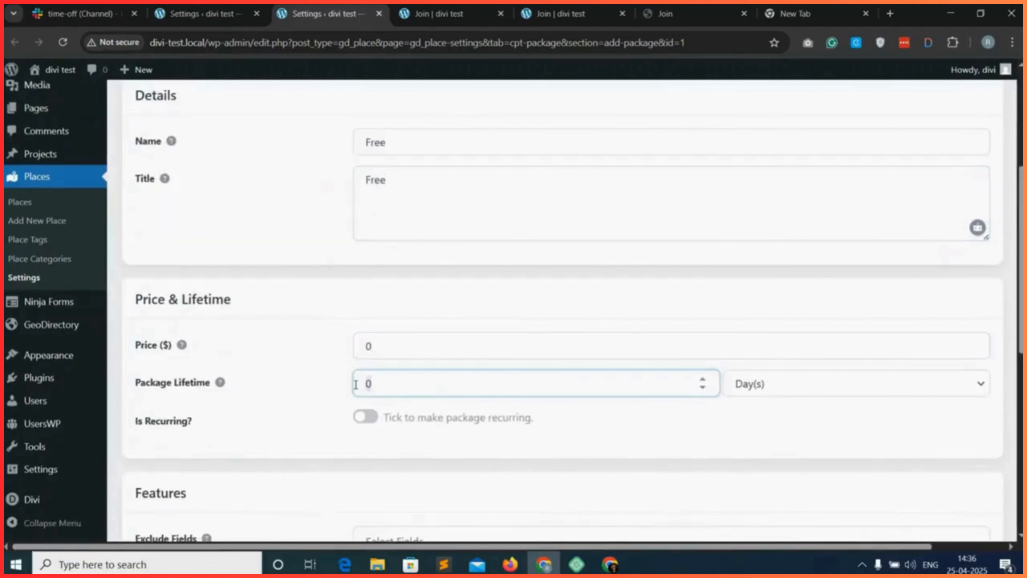
pyautogui.press('BackSpace')
pyautogui.write('1')
pyautogui.click(804, 382)
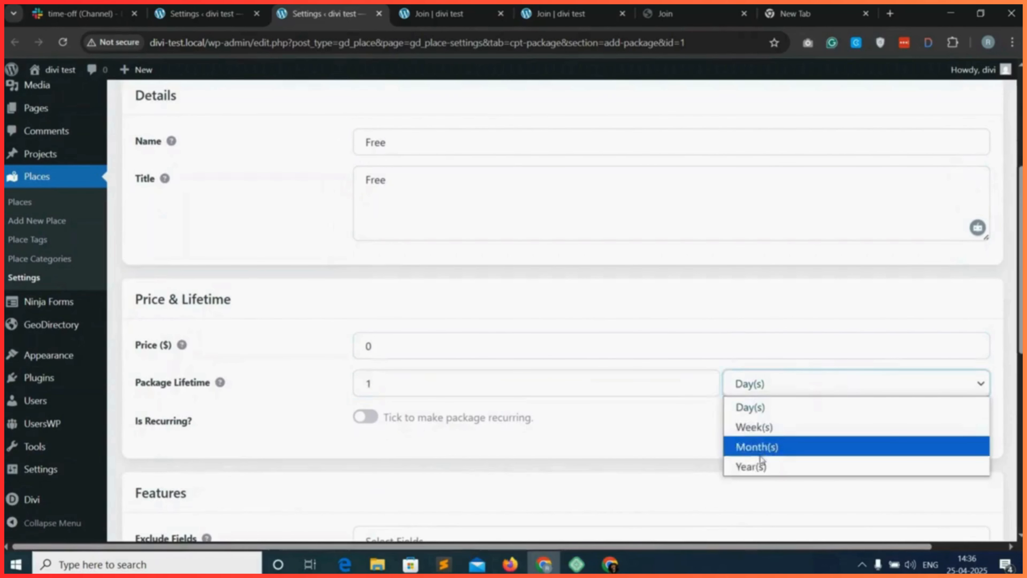
pyautogui.click(760, 447)
pyautogui.scroll(-2, 445, 409)
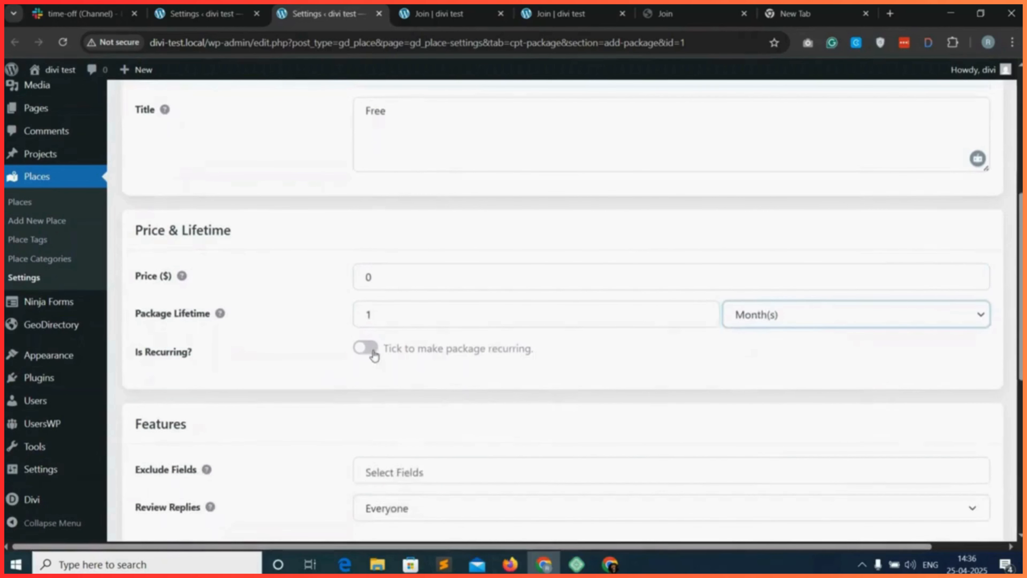
pyautogui.click(365, 351)
# Show the Free package's advanced settings and check which fields can be excluded.
pyautogui.scroll(-5, 388, 364)
pyautogui.scroll(-5, 413, 372)
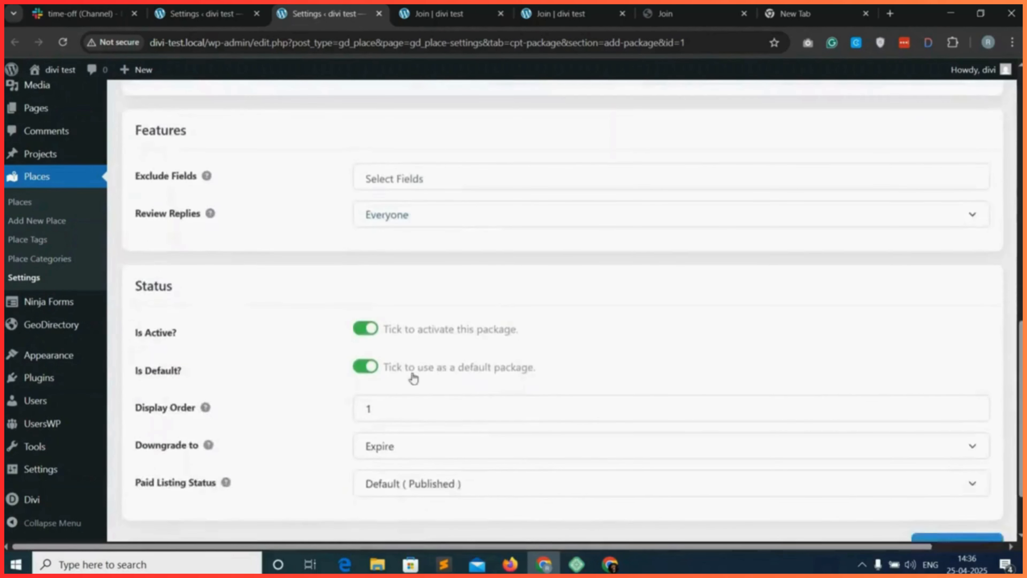
pyautogui.scroll(5, 842, 353)
pyautogui.scroll(10, 956, 236)
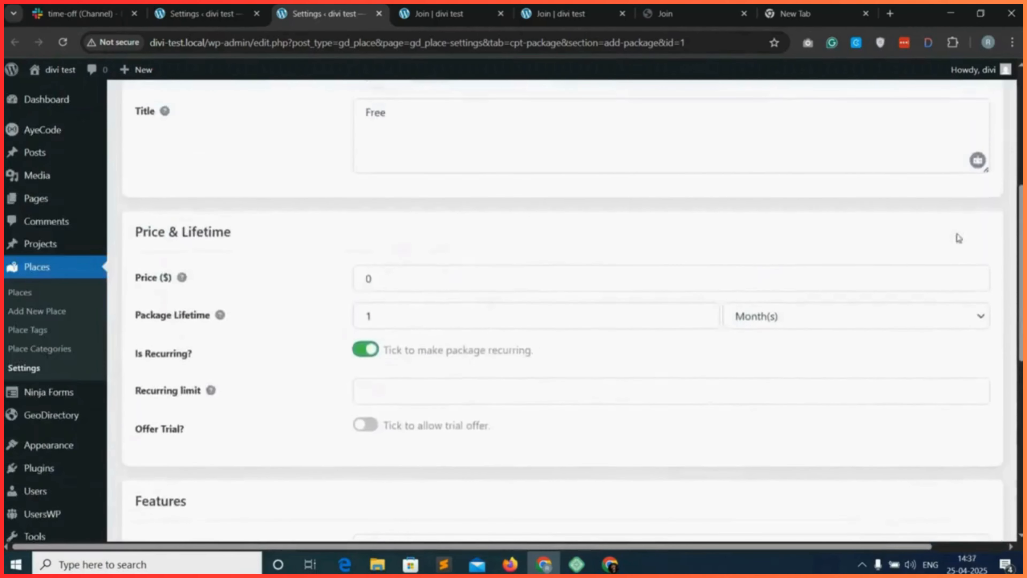
pyautogui.click(957, 201)
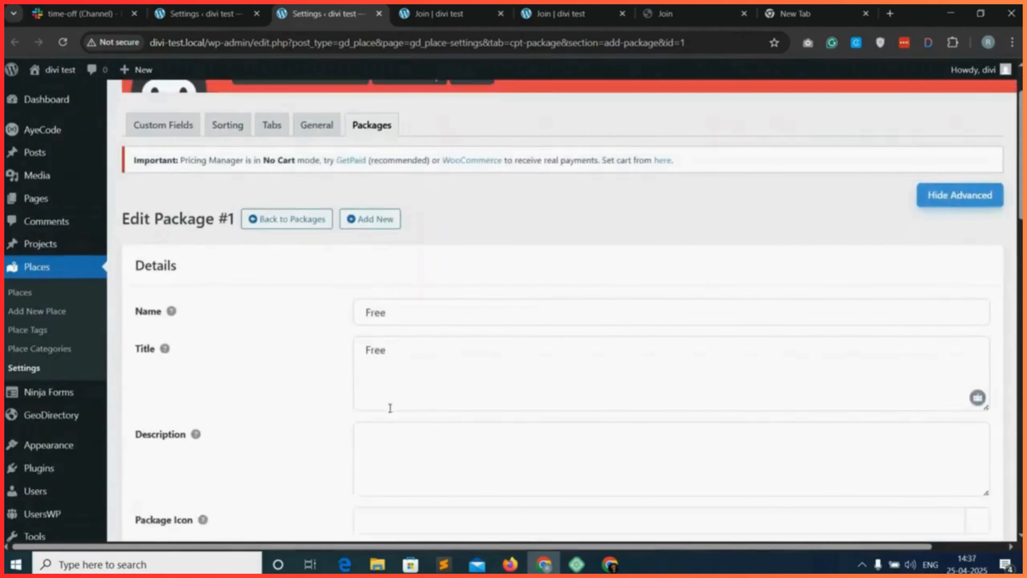
pyautogui.scroll(-7, 384, 417)
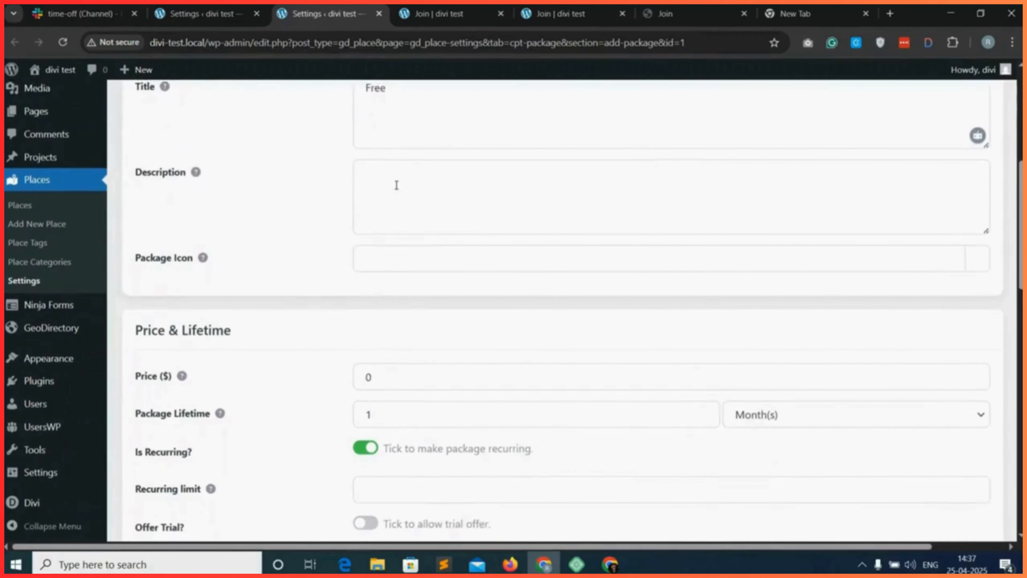
pyautogui.scroll(-4, 406, 260)
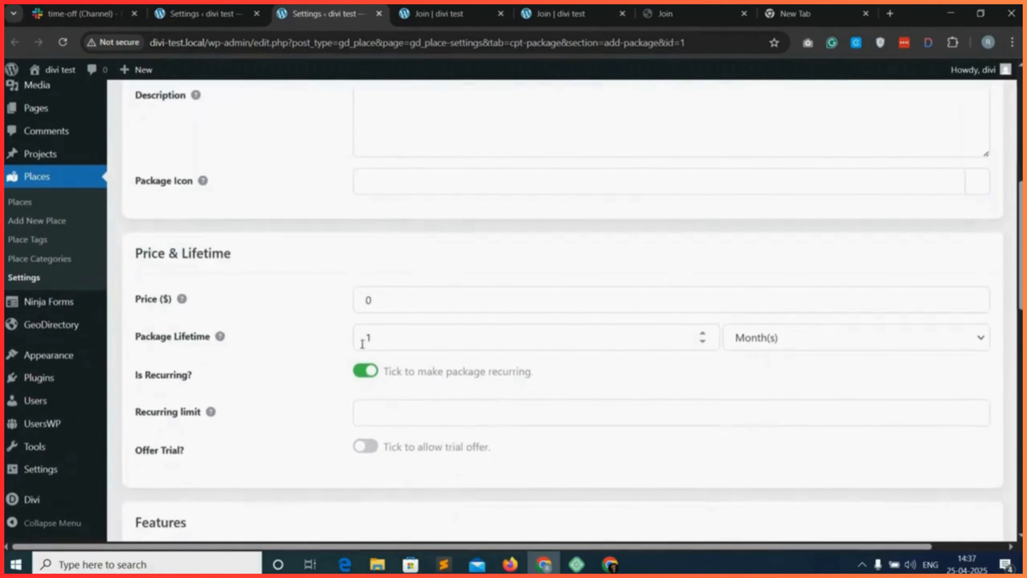
pyautogui.scroll(-4, 316, 339)
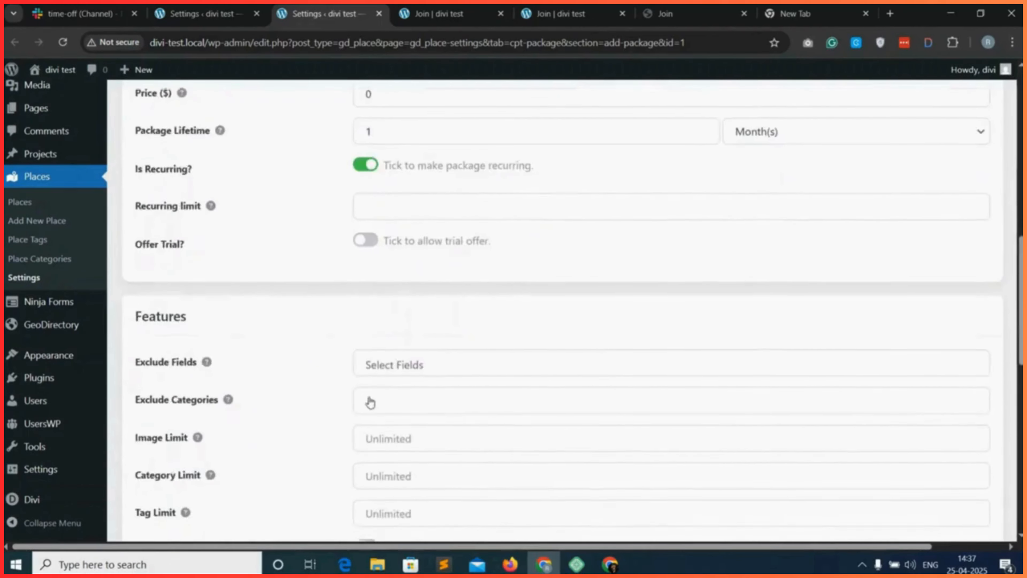
pyautogui.click(449, 306)
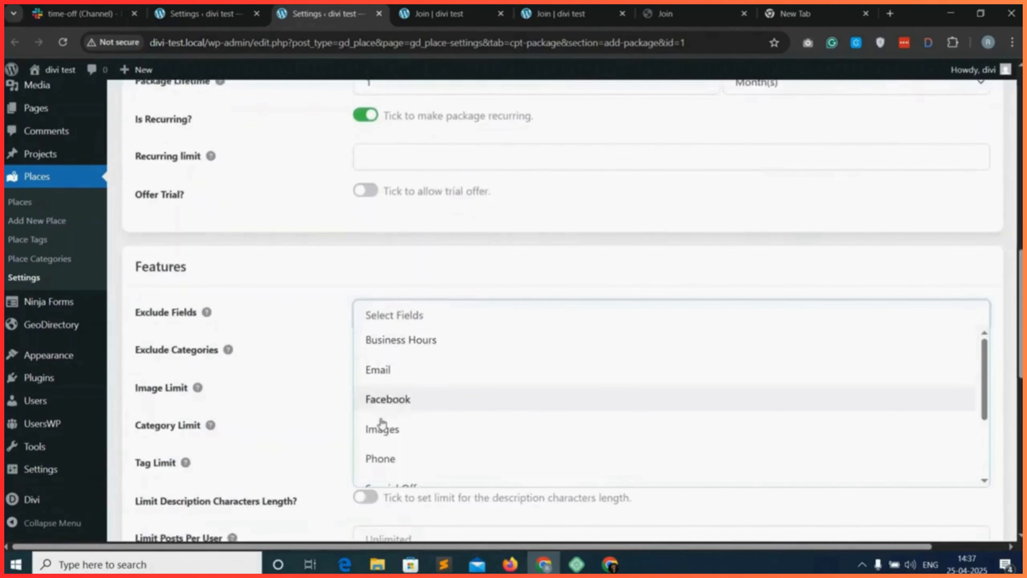
pyautogui.press('Escape')
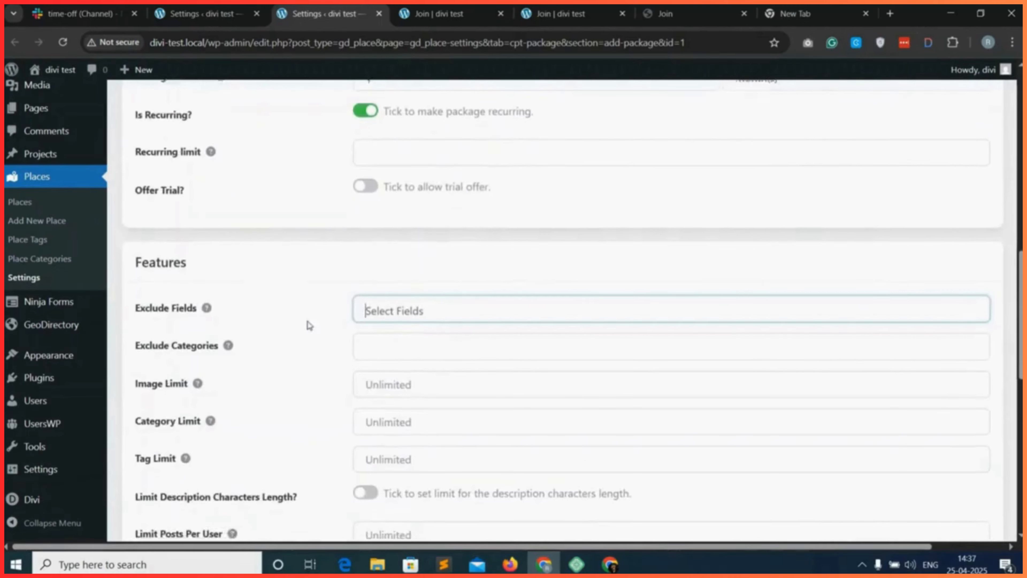
# Set the Free package's image limit and category limit to 1 and save the package.
pyautogui.scroll(-1, 309, 326)
pyautogui.scroll(-2, 308, 324)
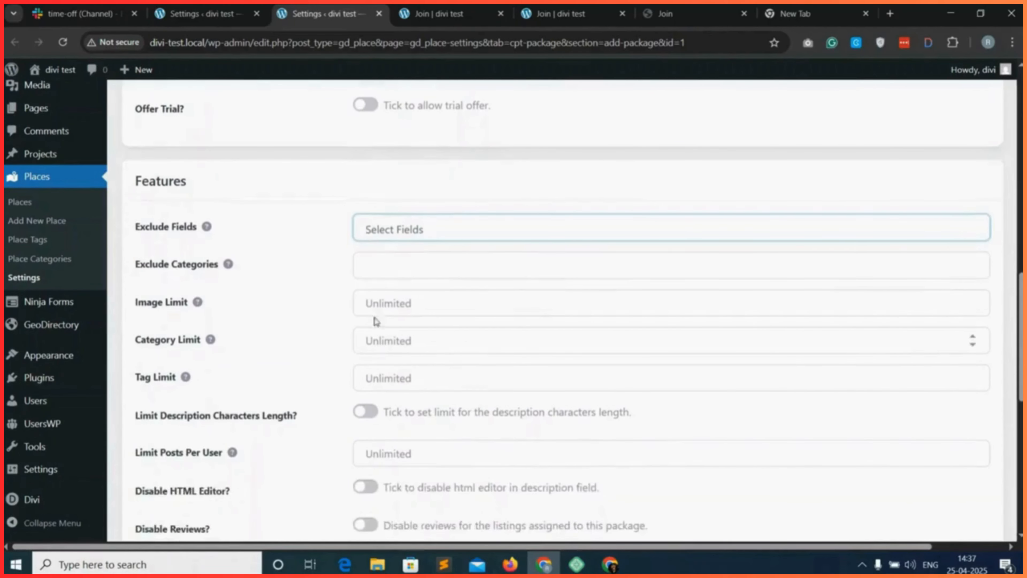
pyautogui.click(396, 304)
pyautogui.write('1')
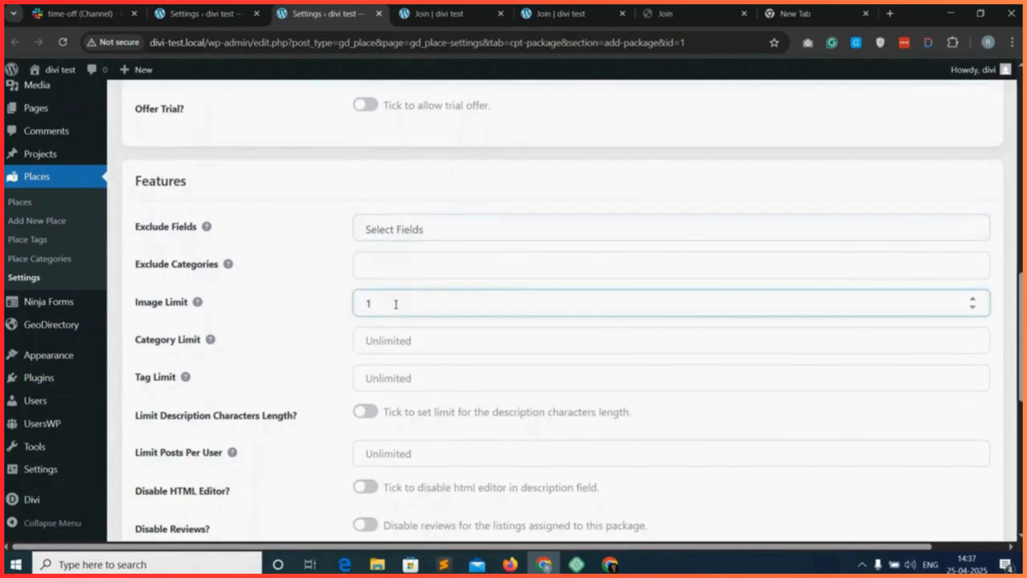
pyautogui.click(380, 341)
pyautogui.write('1')
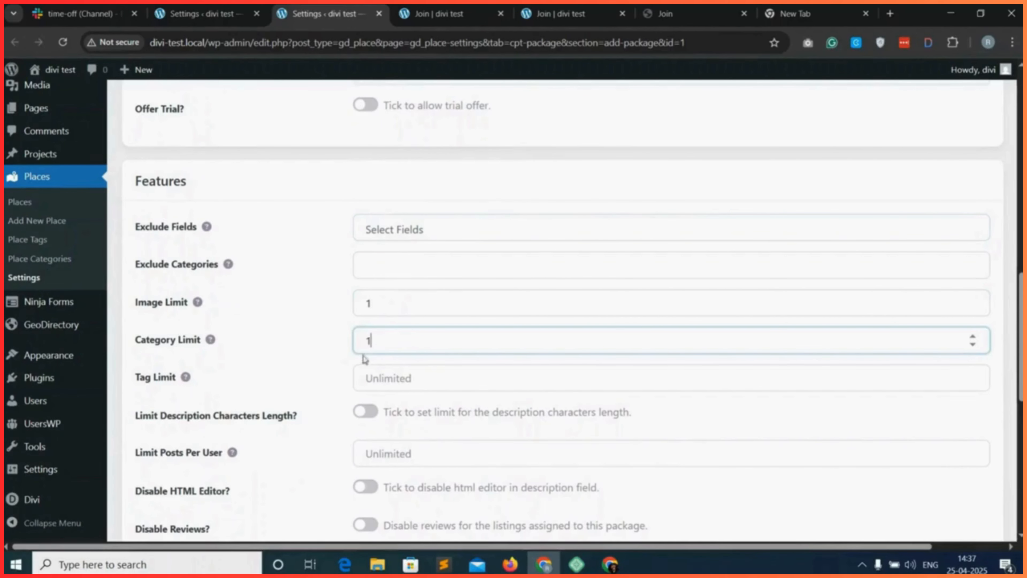
pyautogui.click(308, 363)
pyautogui.scroll(-5, 308, 363)
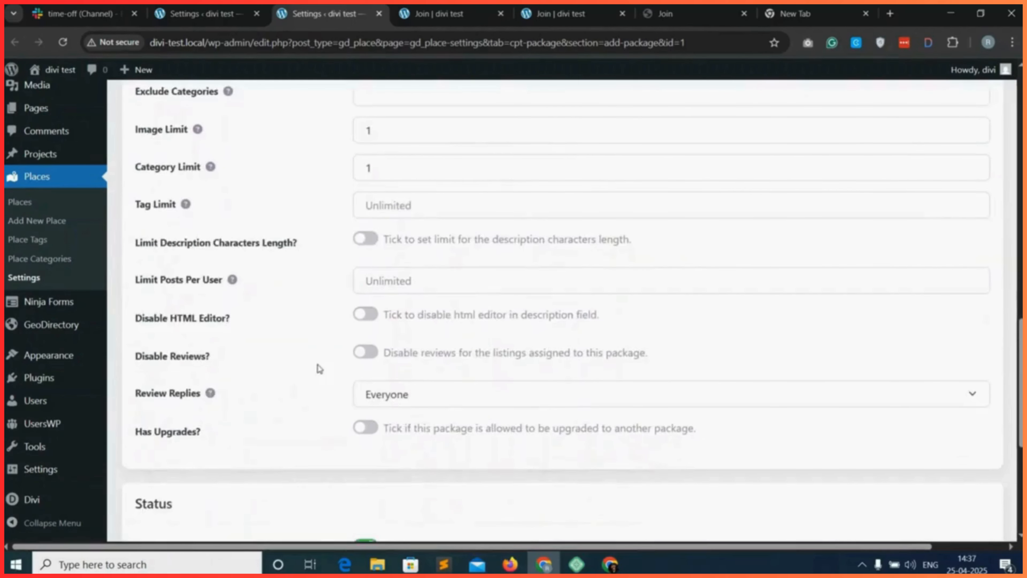
pyautogui.scroll(-8, 305, 345)
pyautogui.click(959, 470)
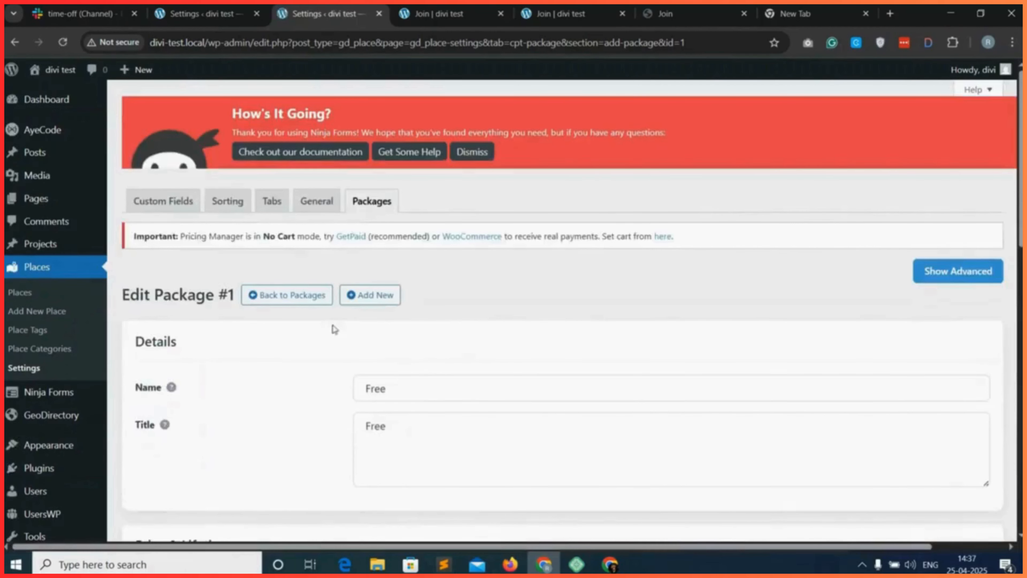
# Add a new place package with Pro as both its name and its title.
pyautogui.click(375, 295)
pyautogui.click(388, 388)
pyautogui.write('Pro')
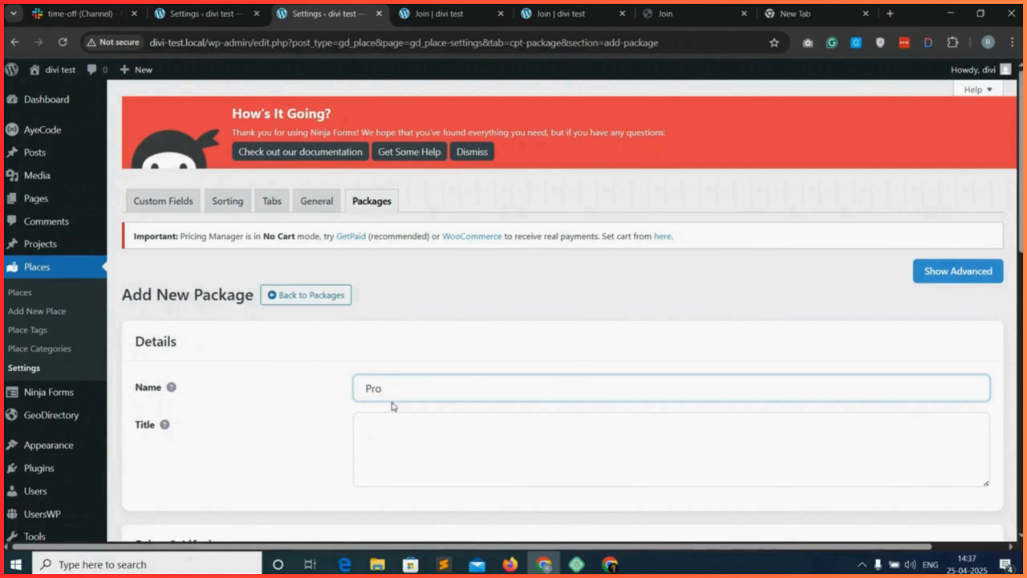
pyautogui.doubleClick(369, 384)
pyautogui.click(389, 440)
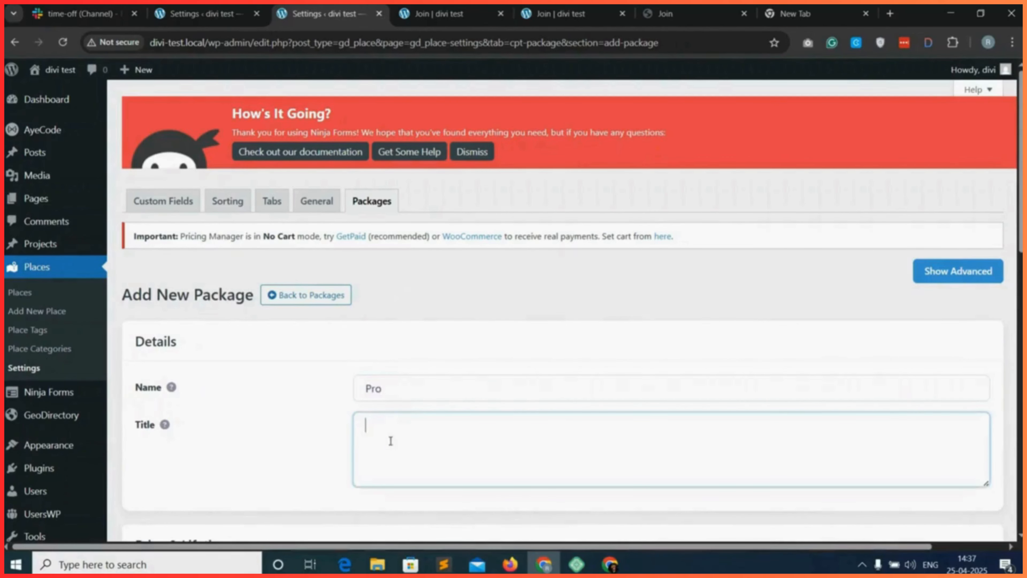
pyautogui.hotkey('ctrl', 'v')
# Set the Pro package's price to 100 and its lifetime to 1 month, and make the package recurring.
pyautogui.scroll(-5, 367, 362)
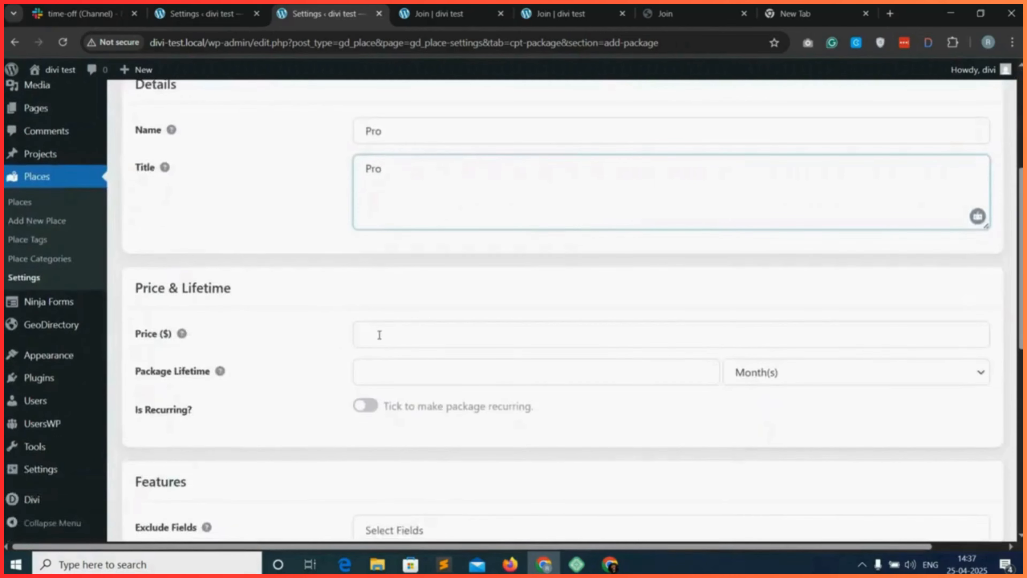
pyautogui.click(379, 334)
pyautogui.write('100')
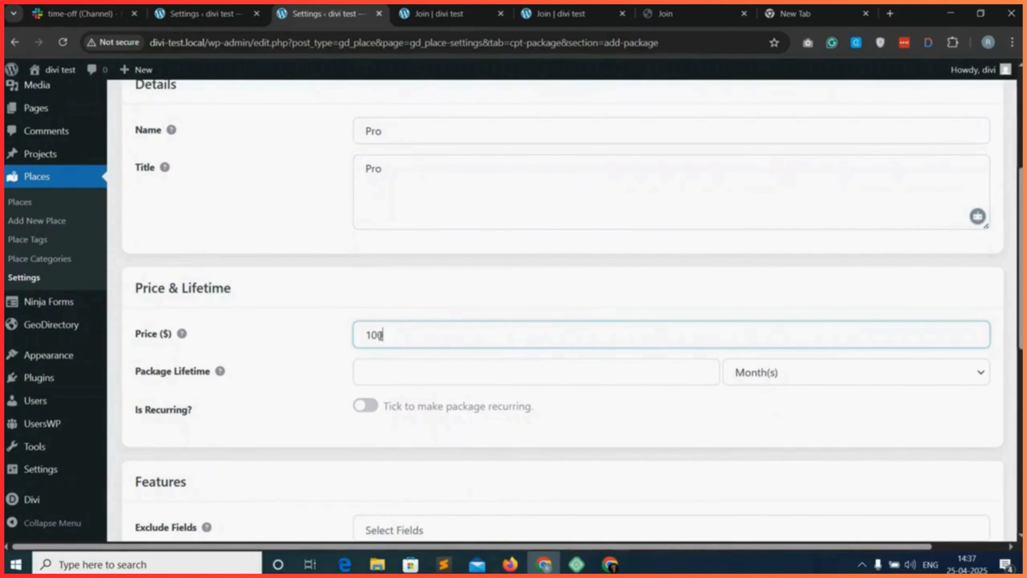
pyautogui.click(389, 372)
pyautogui.write('1')
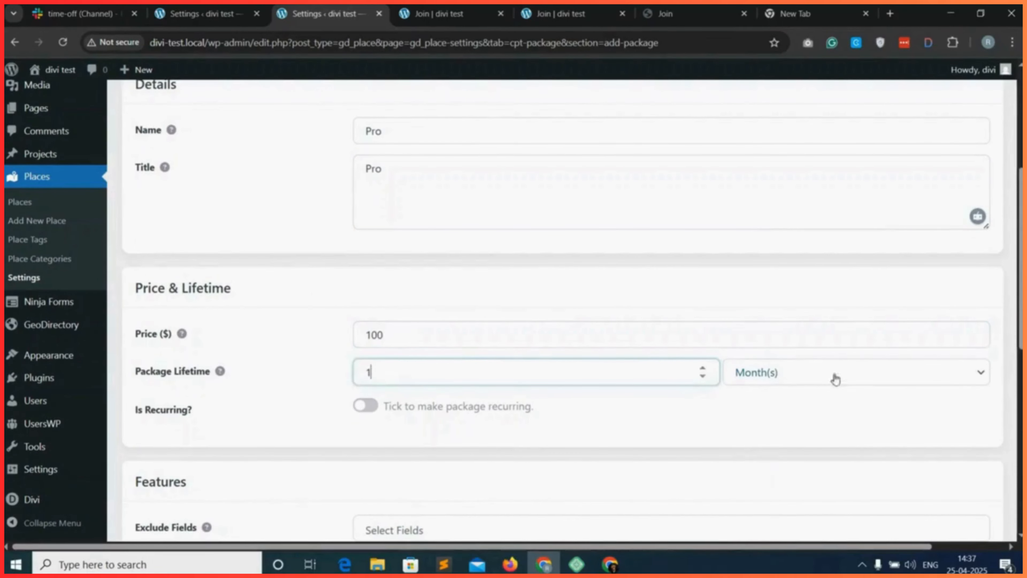
pyautogui.click(852, 381)
pyautogui.click(852, 380)
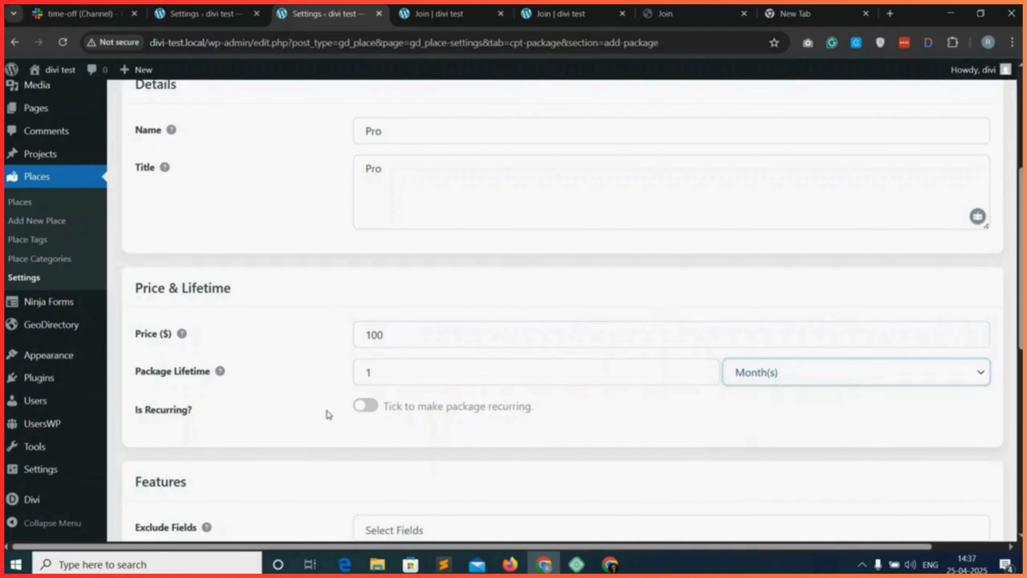
pyautogui.scroll(-1, 352, 406)
pyautogui.click(366, 395)
# Exclude the Email and Facebook fields from the Pro package.
pyautogui.scroll(-5, 355, 405)
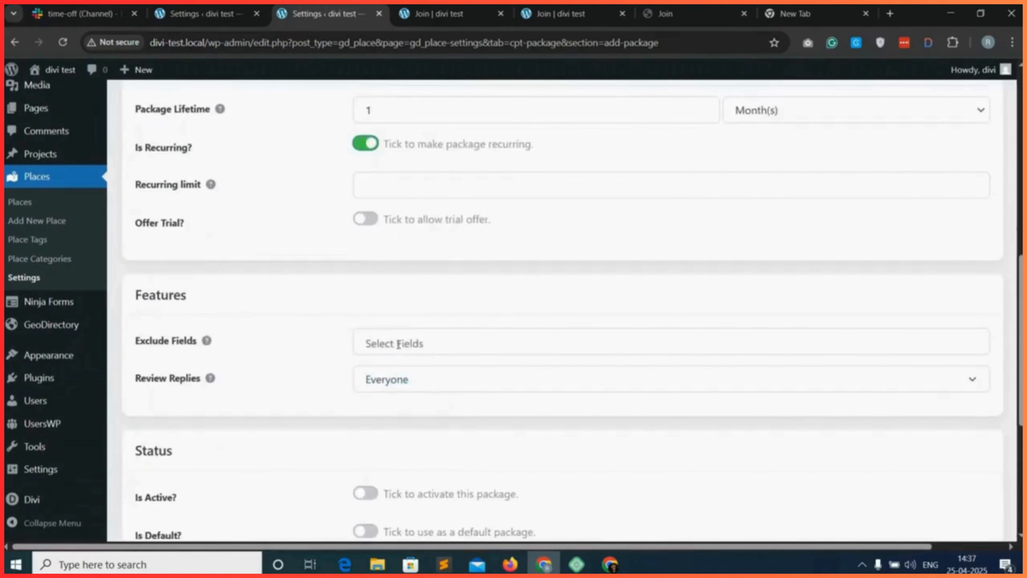
pyautogui.scroll(-2, 429, 355)
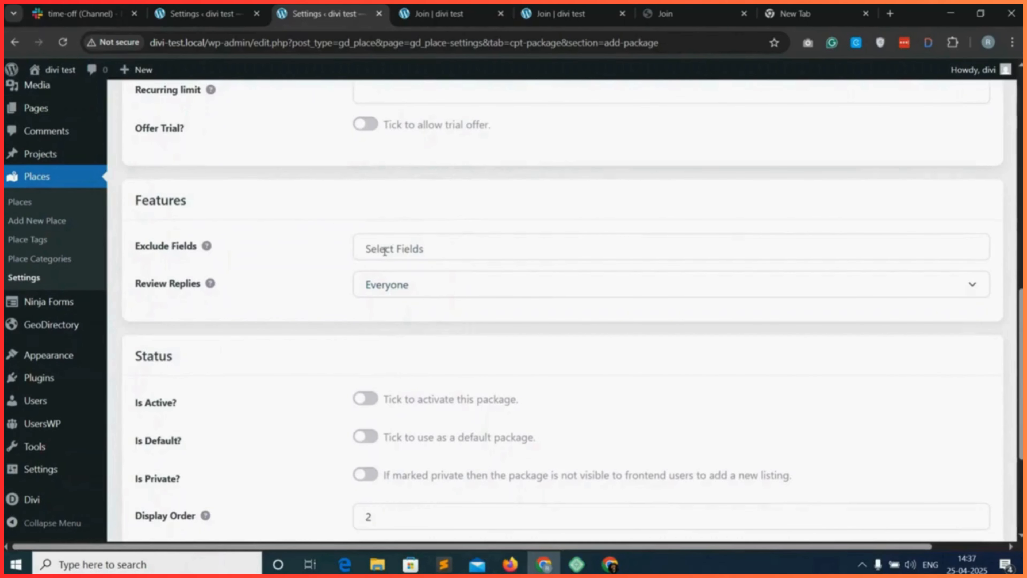
pyautogui.click(406, 249)
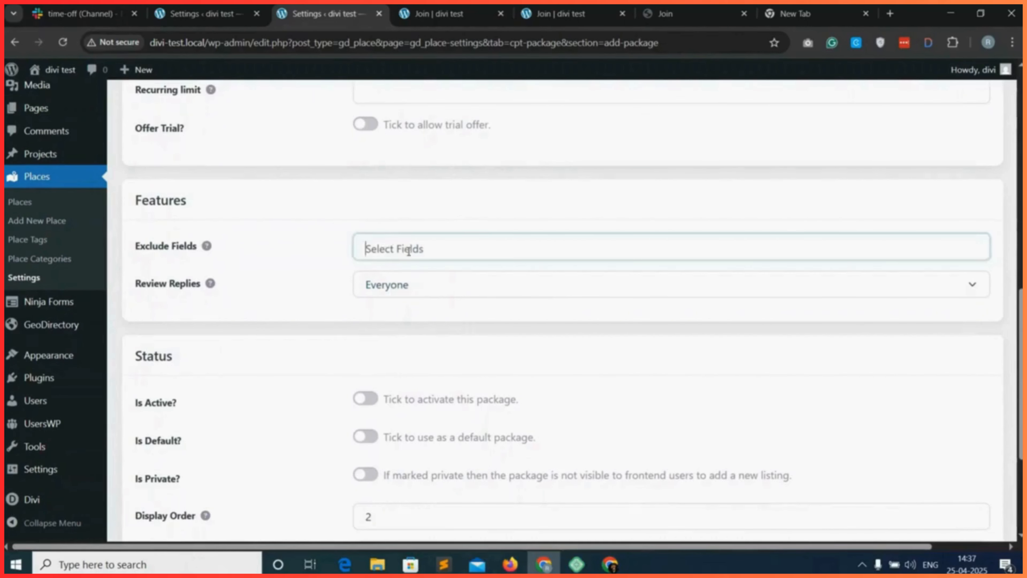
pyautogui.click(322, 254)
pyautogui.click(385, 242)
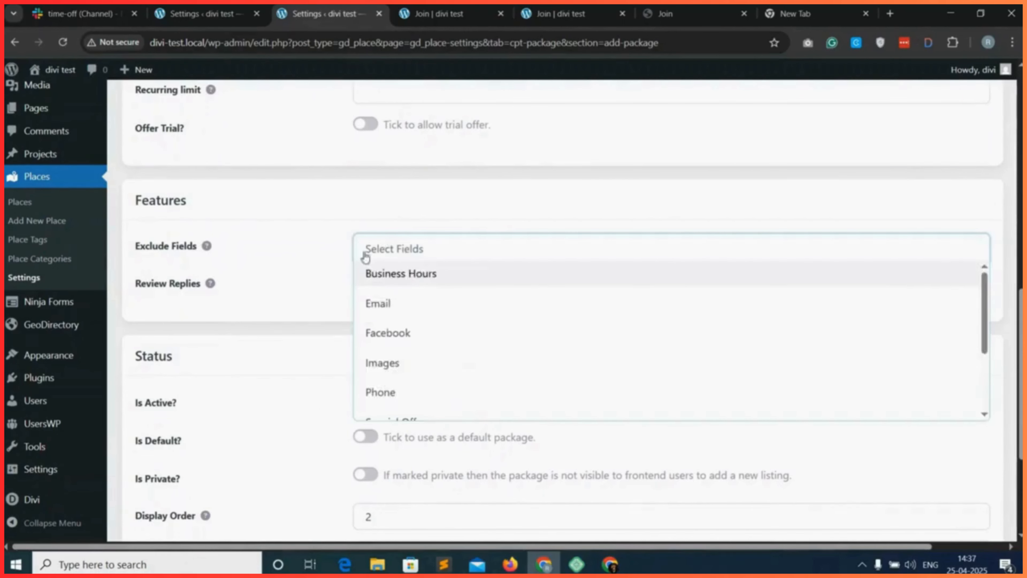
pyautogui.click(400, 307)
pyautogui.click(455, 255)
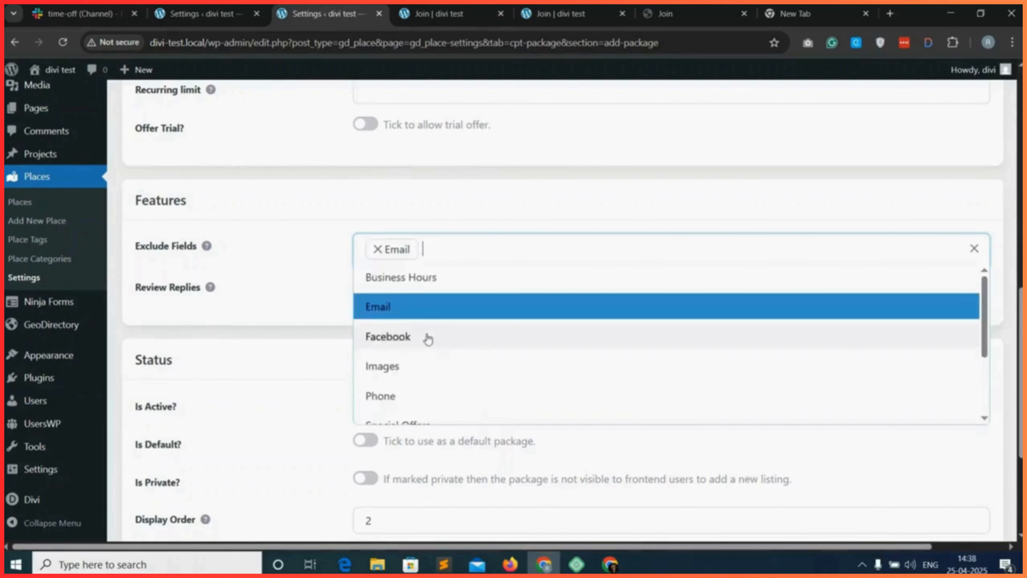
pyautogui.click(420, 340)
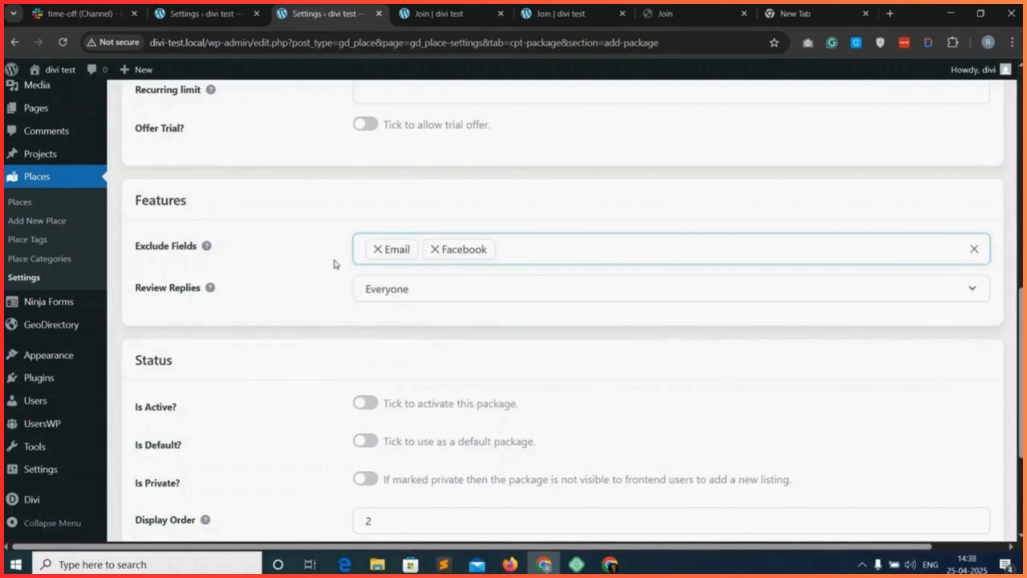
# Activate the Pro package and save it.
pyautogui.scroll(-1, 317, 304)
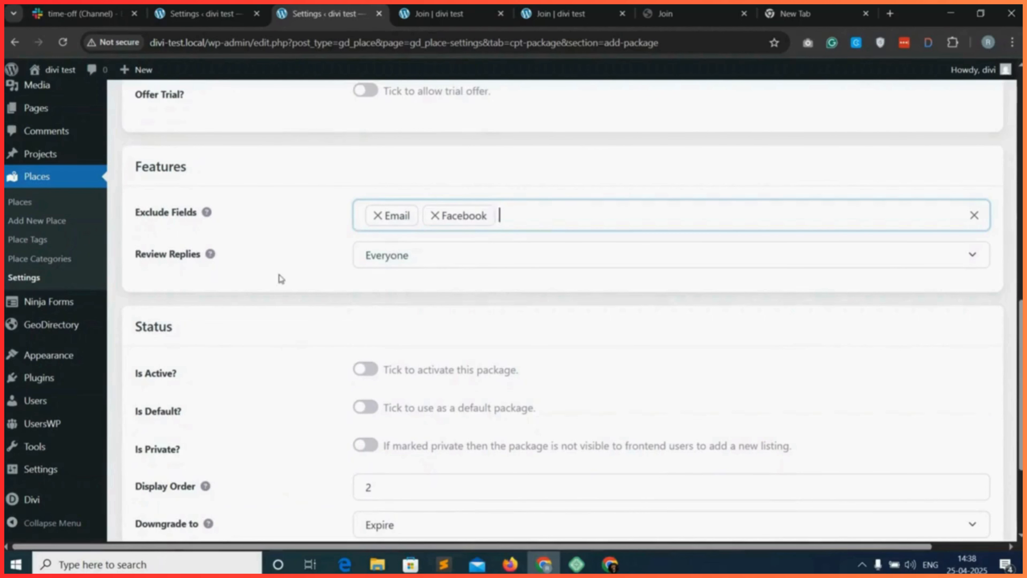
pyautogui.scroll(-5, 281, 278)
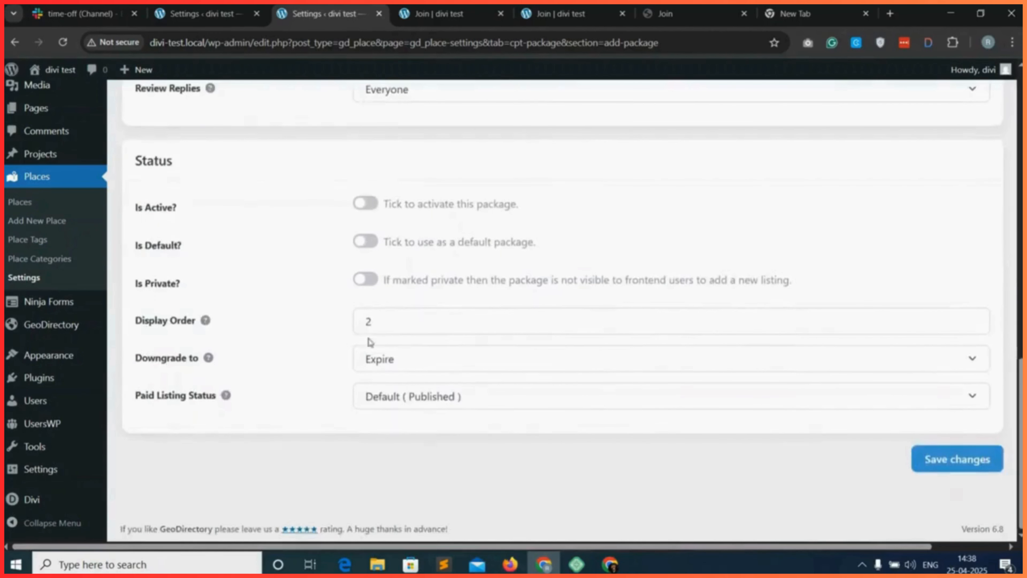
pyautogui.scroll(1, 365, 267)
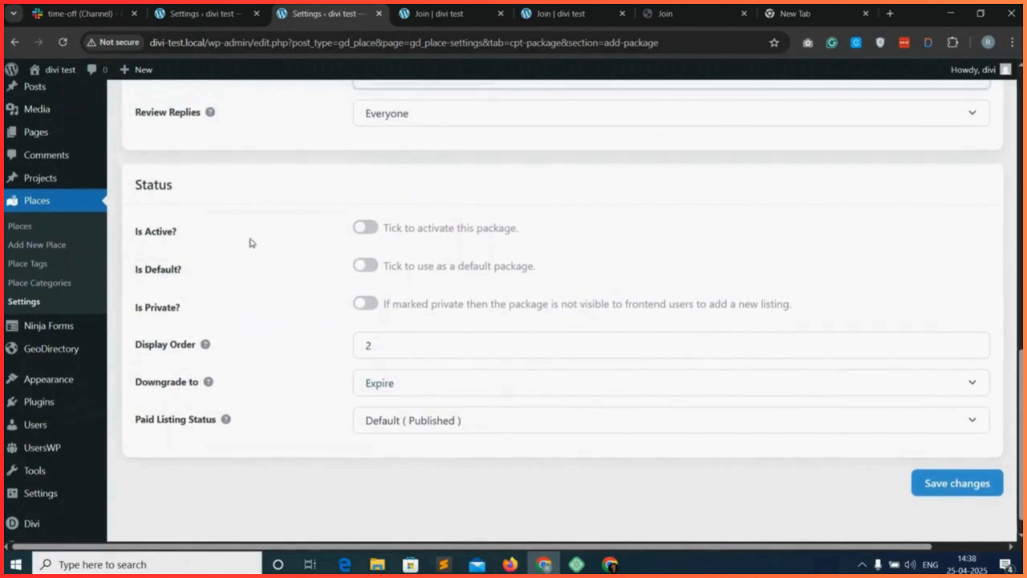
pyautogui.click(365, 227)
pyautogui.click(968, 486)
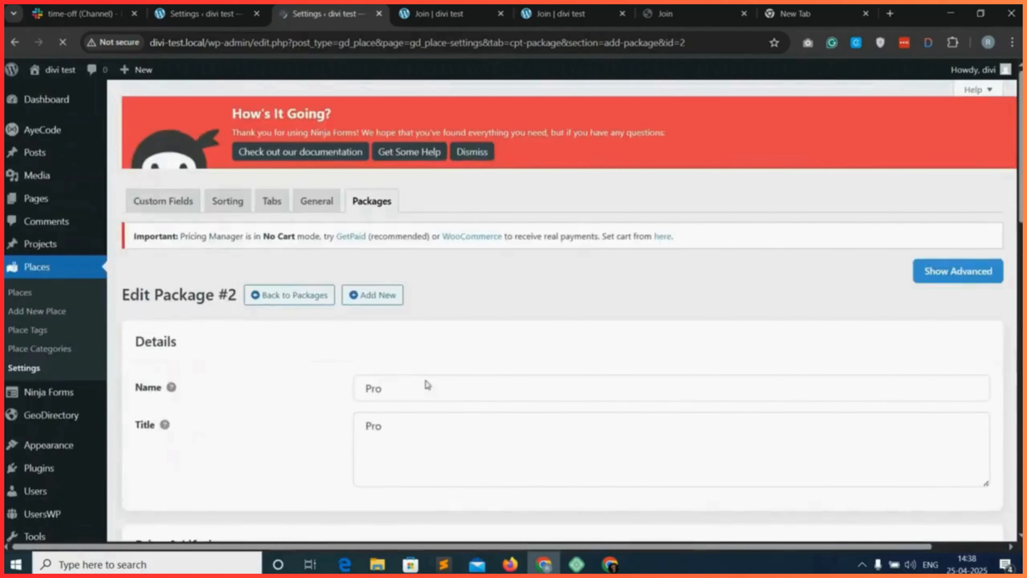
# Add a new place package with Professional, copied from the Join page, as both its name and its title.
pyautogui.click(376, 295)
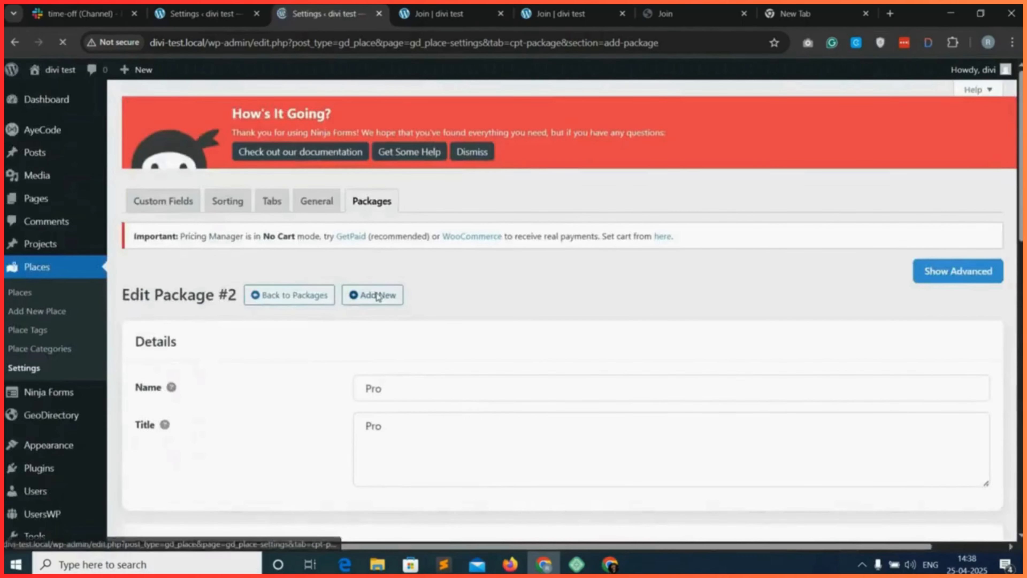
pyautogui.hotkey('ctrl', 'Tab')
pyautogui.rightClick(774, 238)
pyautogui.click(805, 253)
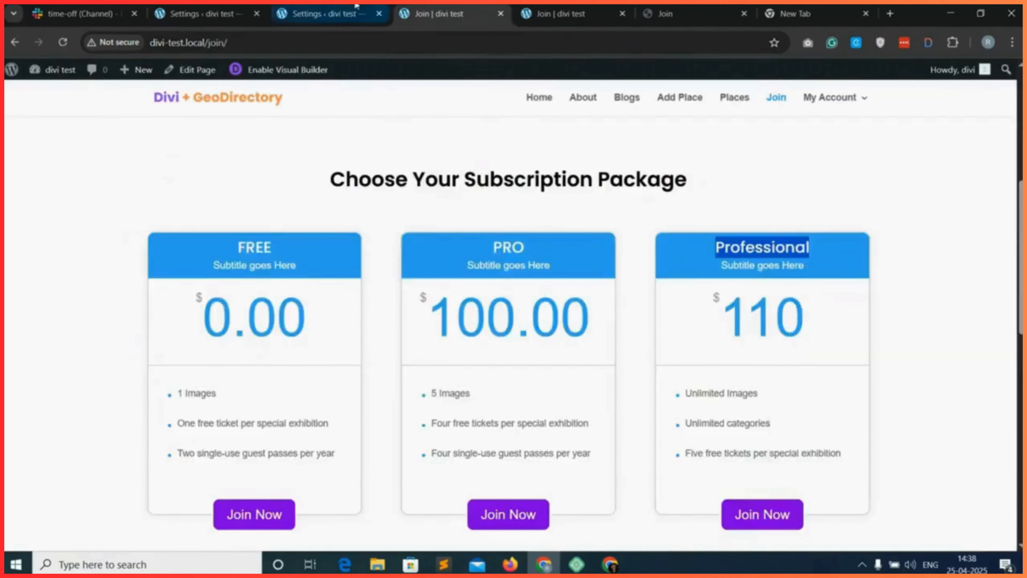
pyautogui.click(323, 14)
pyautogui.rightClick(391, 389)
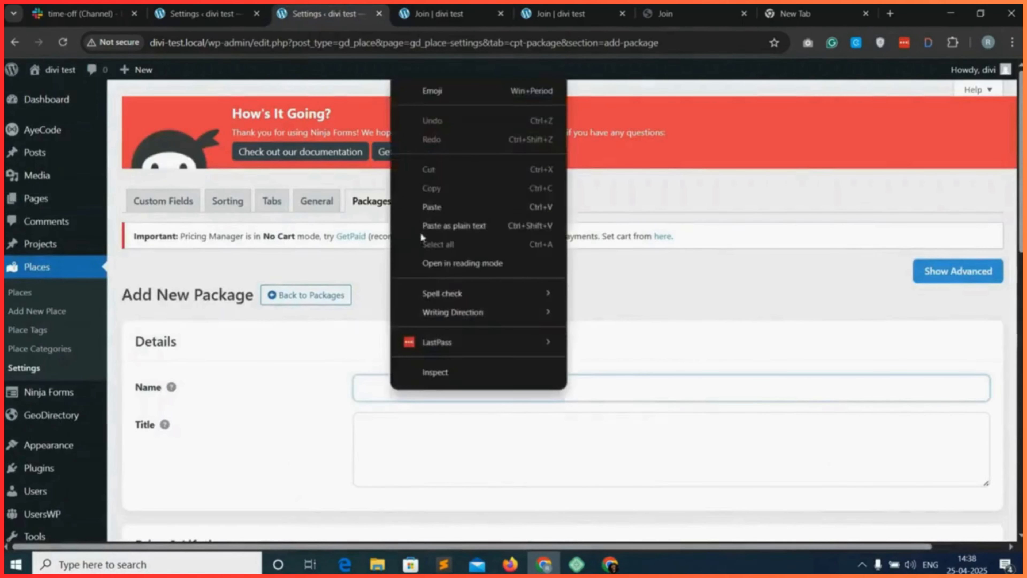
pyautogui.click(444, 199)
pyautogui.rightClick(401, 447)
pyautogui.click(441, 247)
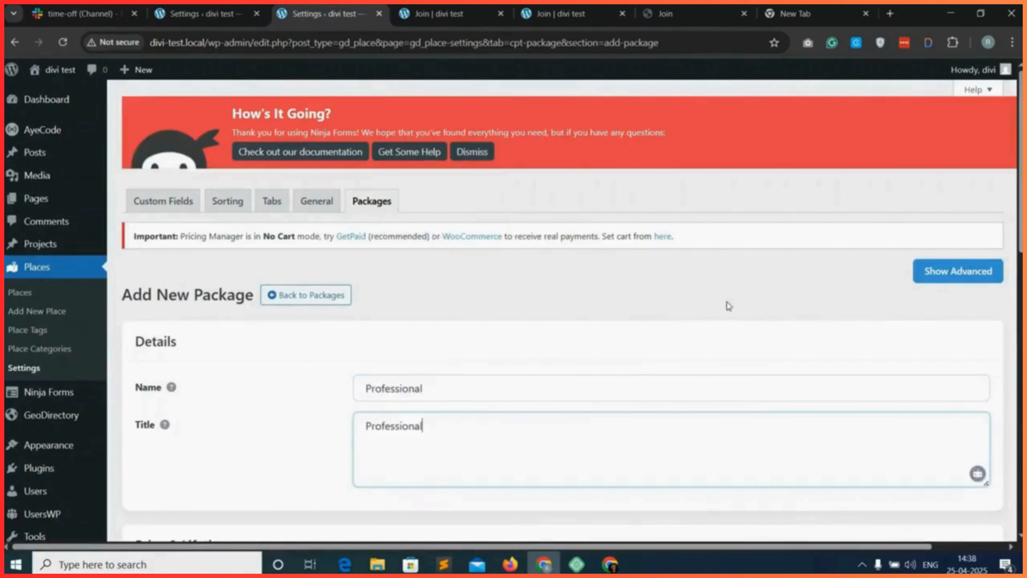
# Show the advanced settings, set the Professional package's price to 110 and lifetime to 1 year, and make it recurring.
pyautogui.click(930, 271)
pyautogui.scroll(-8, 403, 382)
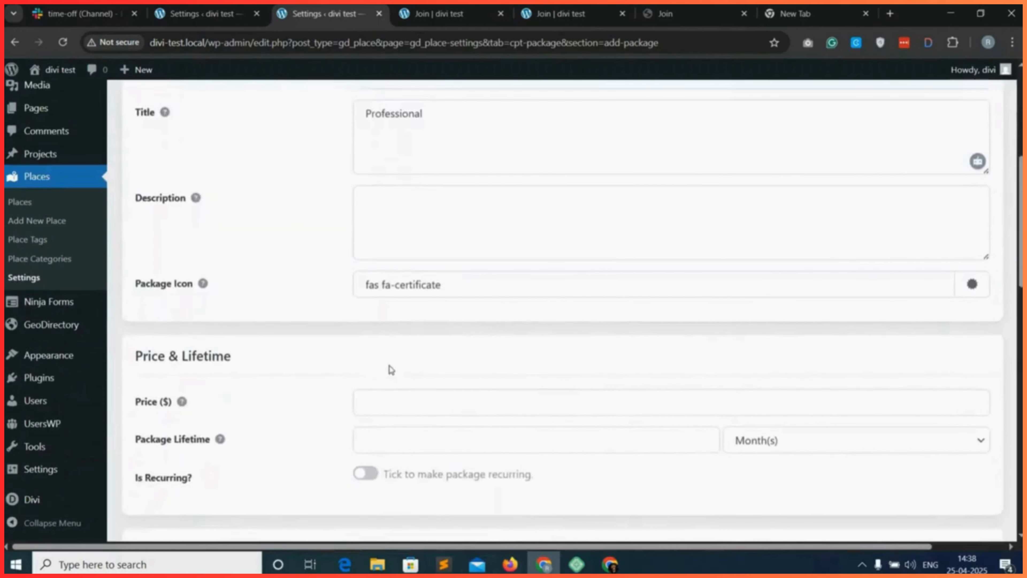
pyautogui.click(380, 356)
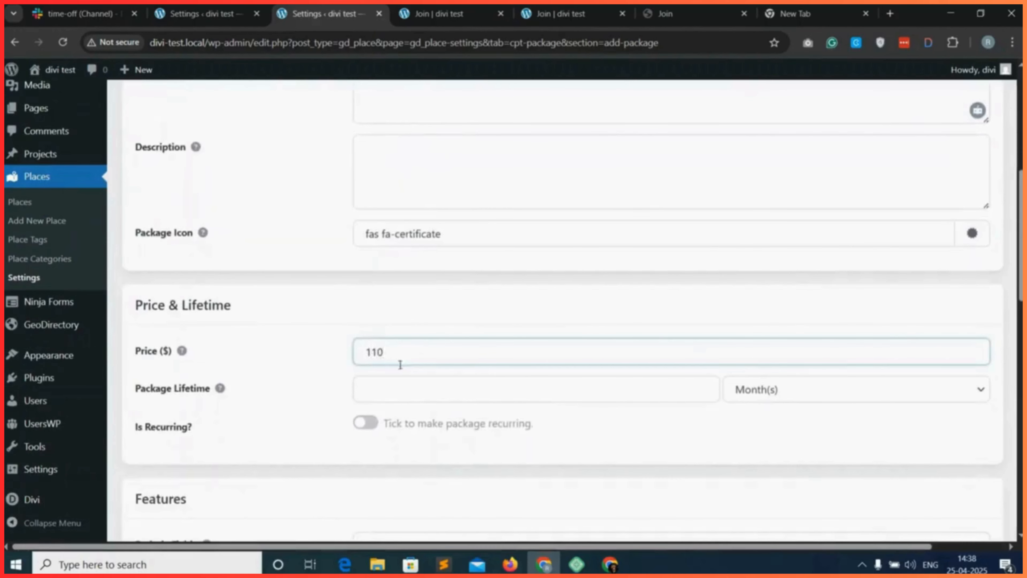
pyautogui.click(432, 388)
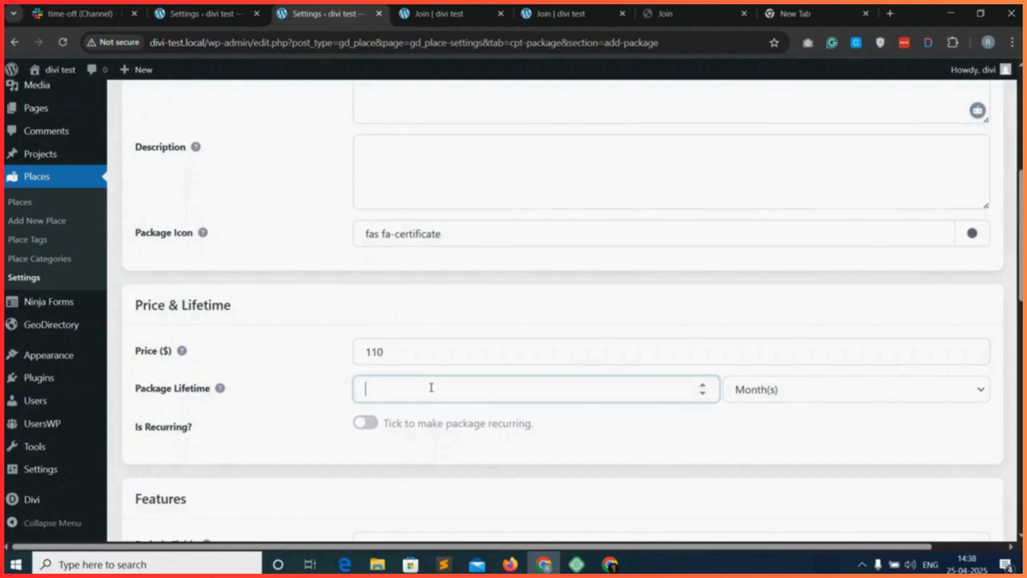
pyautogui.write('1')
pyautogui.click(797, 391)
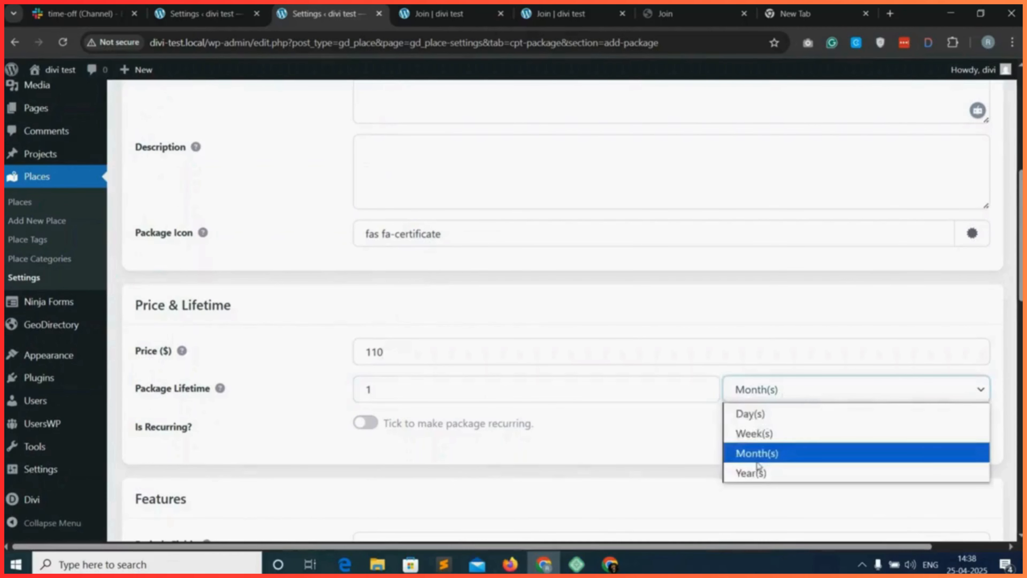
pyautogui.click(757, 471)
pyautogui.scroll(-1, 405, 421)
pyautogui.click(364, 410)
pyautogui.scroll(-5, 403, 413)
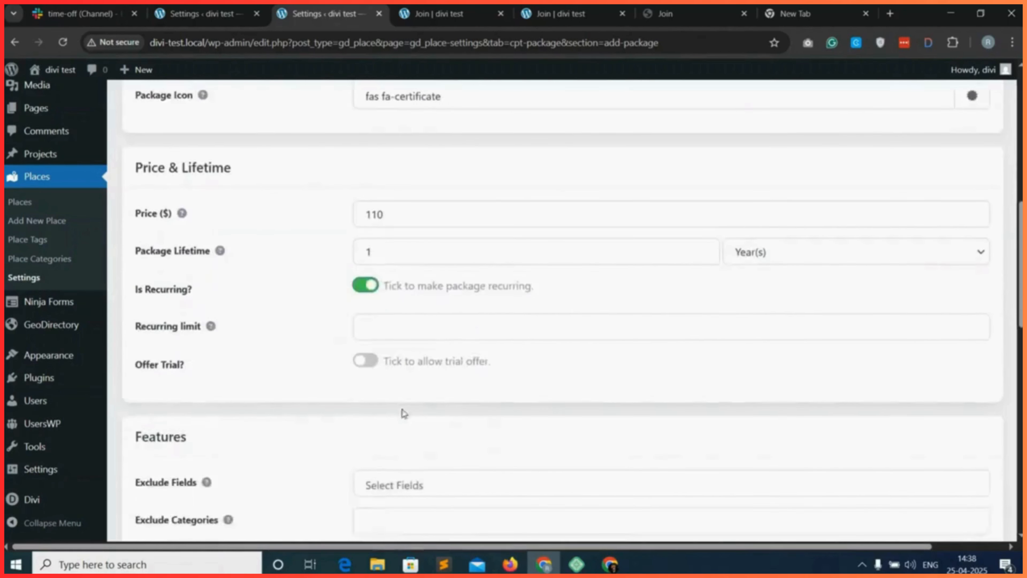
pyautogui.scroll(-1, 361, 427)
pyautogui.click(396, 422)
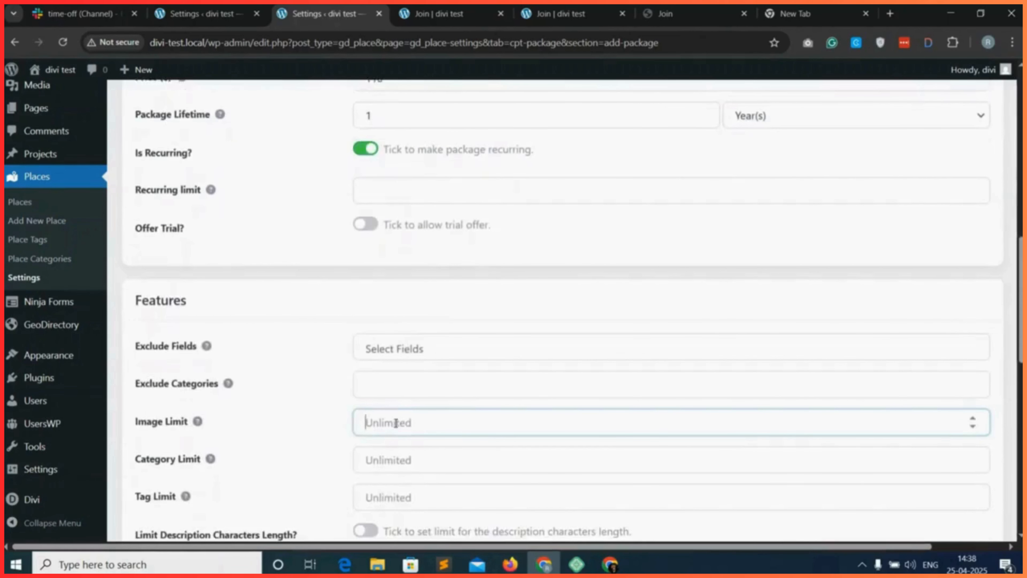
pyautogui.click(419, 388)
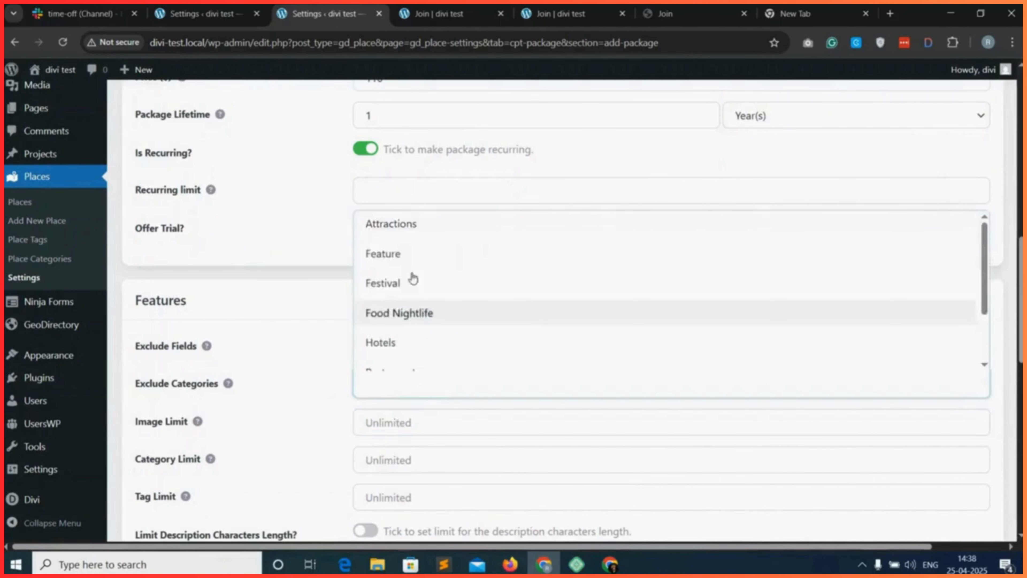
pyautogui.click(363, 378)
pyautogui.click(419, 387)
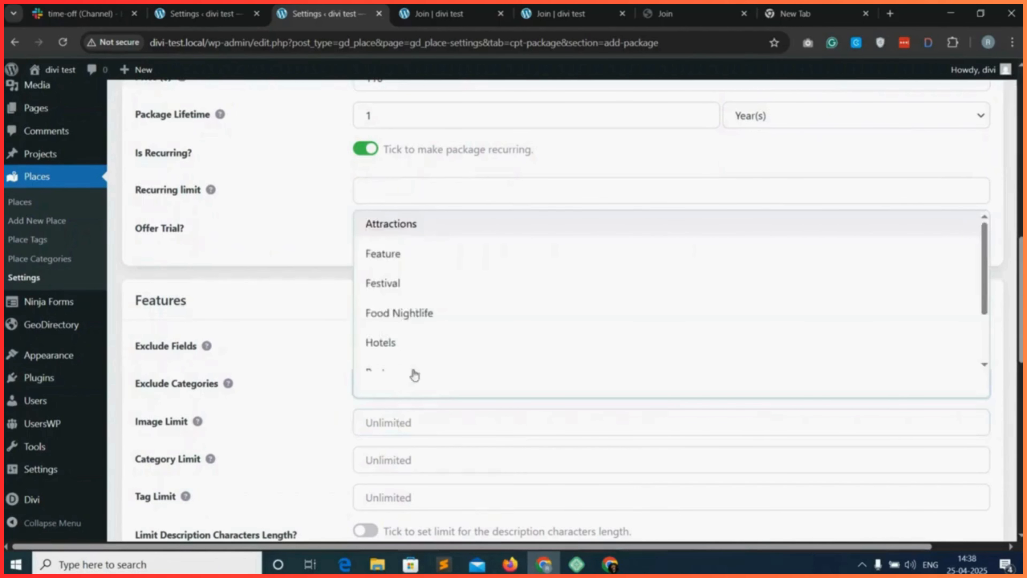
pyautogui.click(200, 390)
pyautogui.click(419, 387)
pyautogui.click(358, 421)
# Activate and save the Professional package, and return to the packages list.
pyautogui.scroll(-10, 352, 418)
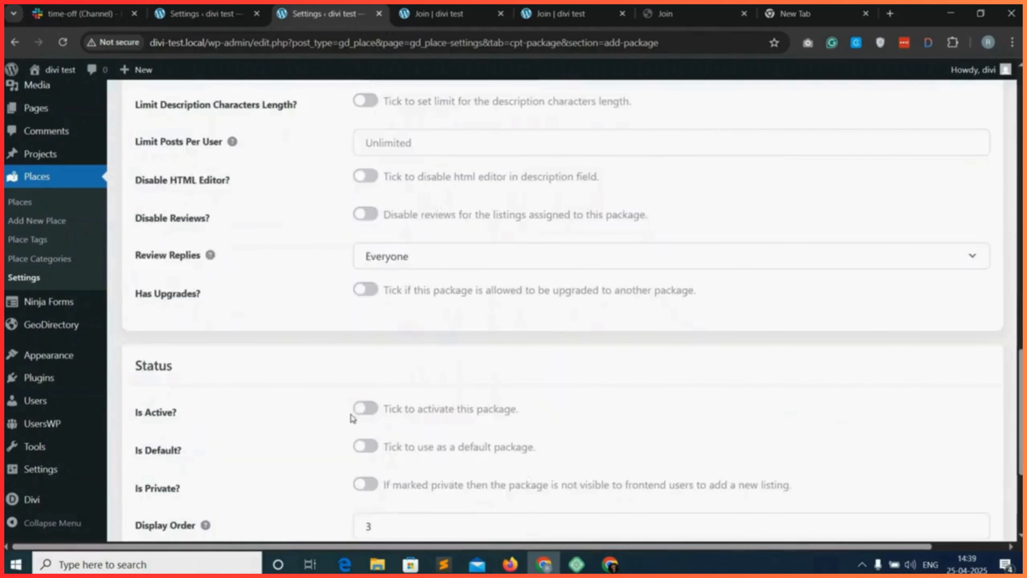
pyautogui.click(366, 410)
pyautogui.scroll(-5, 448, 406)
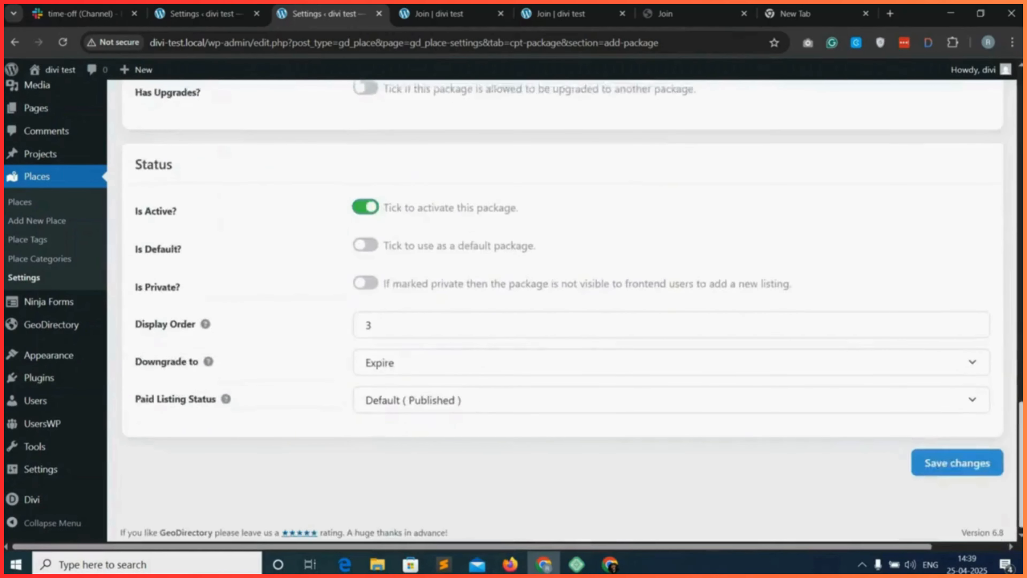
pyautogui.click(952, 459)
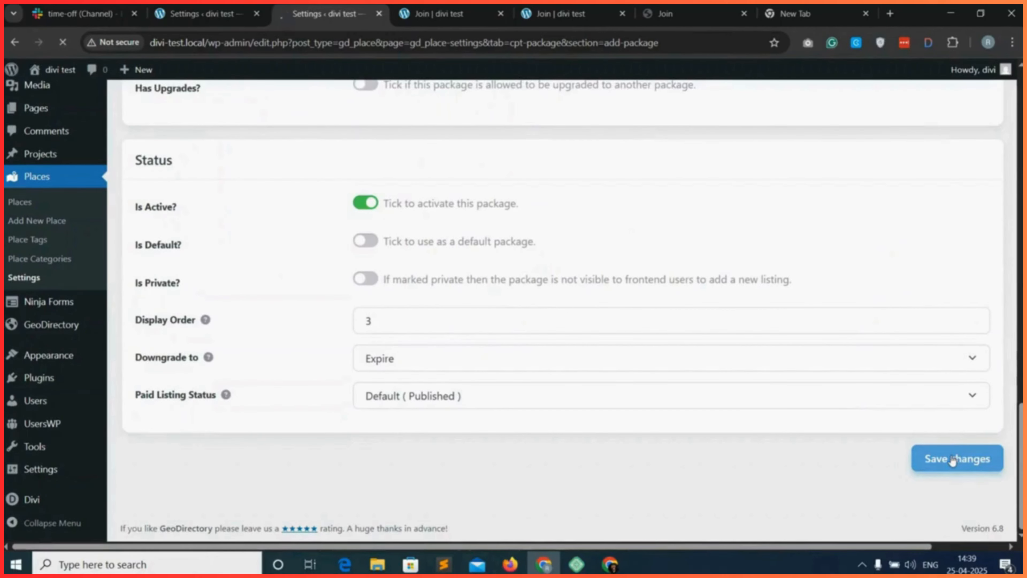
pyautogui.click(372, 200)
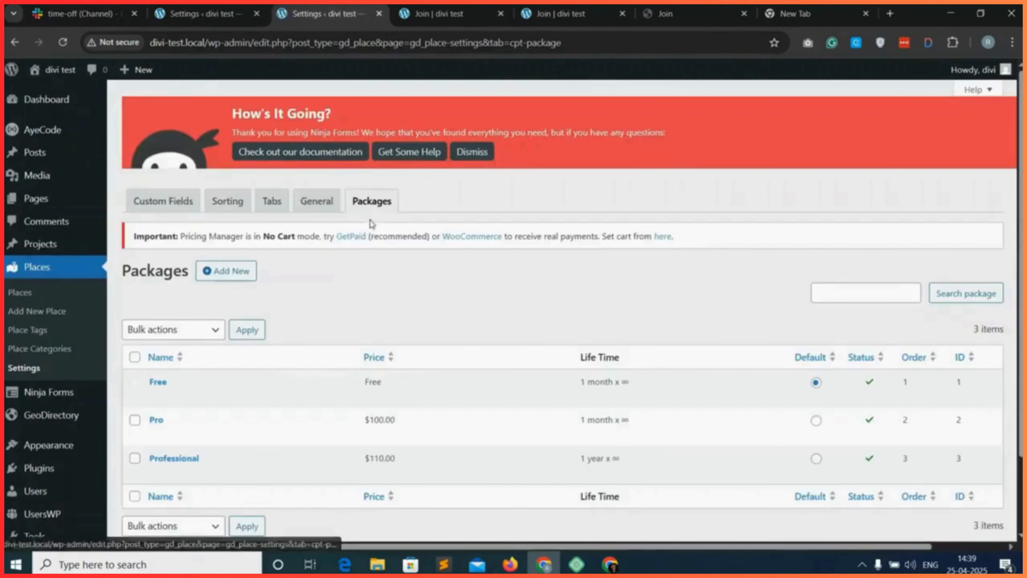
pyautogui.scroll(-1, 251, 362)
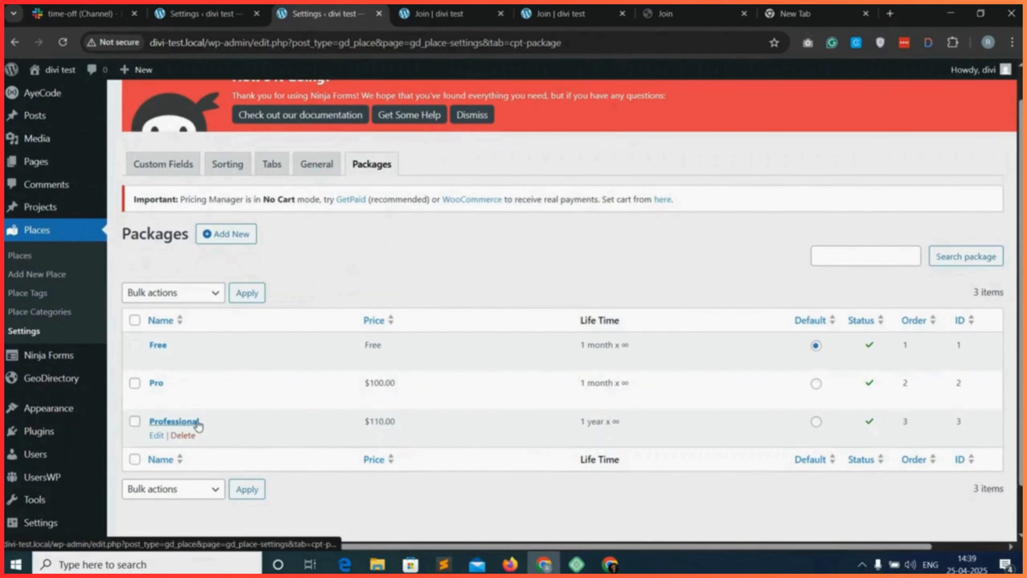
# Reload the front-end Join page and open the site's Add Place page in a separate browser tab.
pyautogui.hotkey('ctrl', 'Tab')
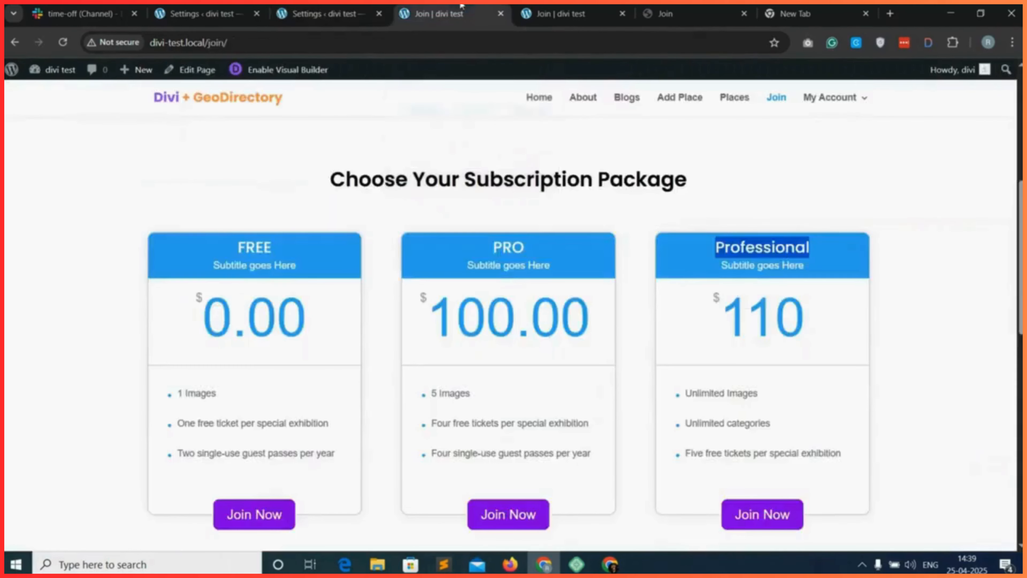
pyautogui.click(63, 42)
pyautogui.middleClick(675, 104)
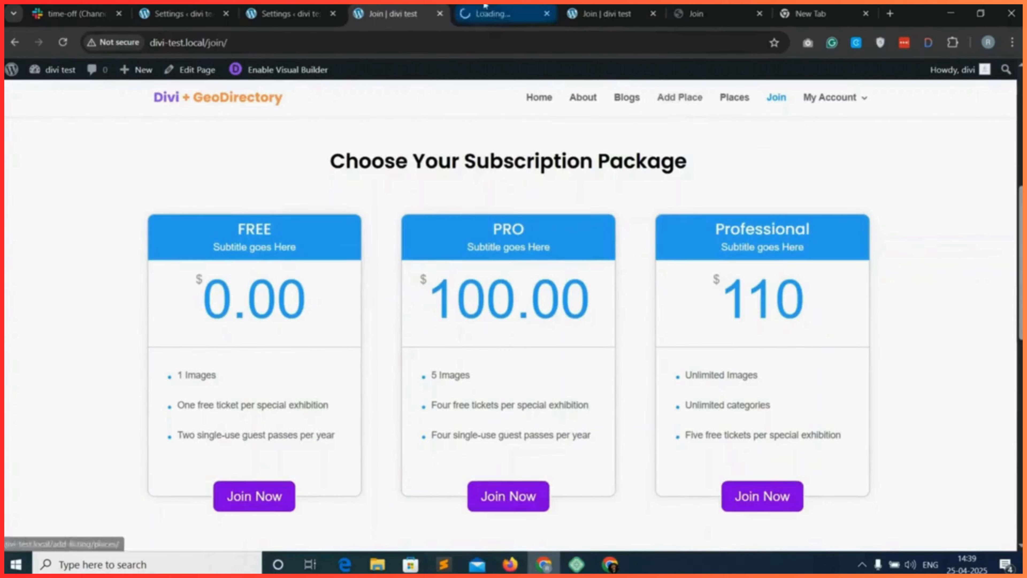
pyautogui.click(494, 6)
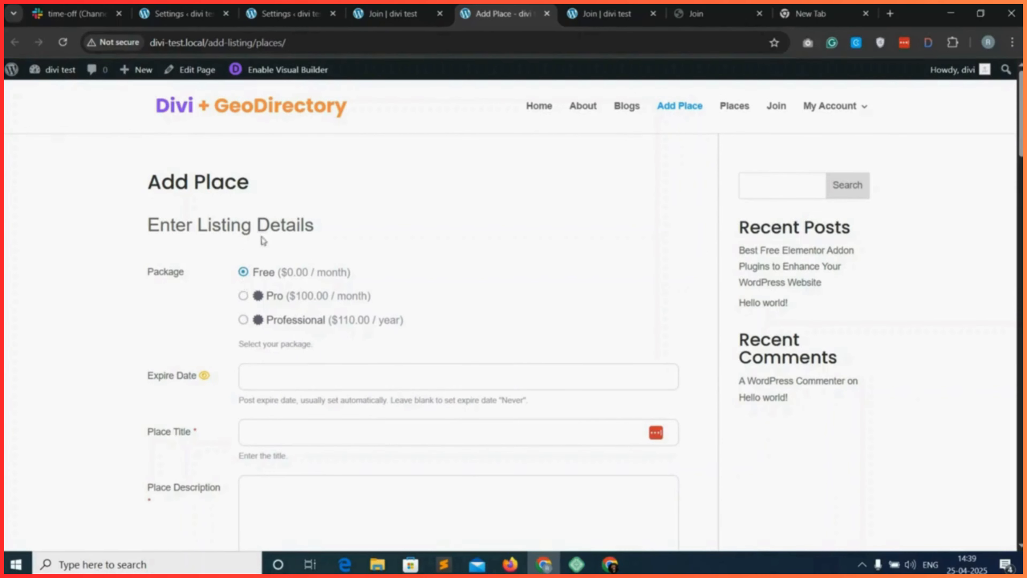
pyautogui.click(309, 42)
pyautogui.hotkey('ctrl', 'c')
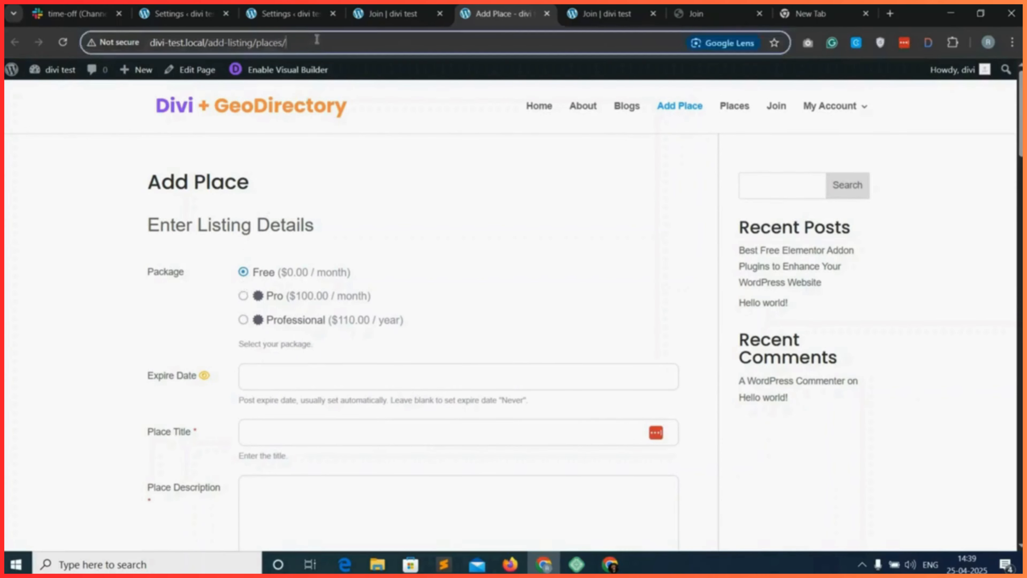
pyautogui.click(622, 7)
pyautogui.click(623, 7)
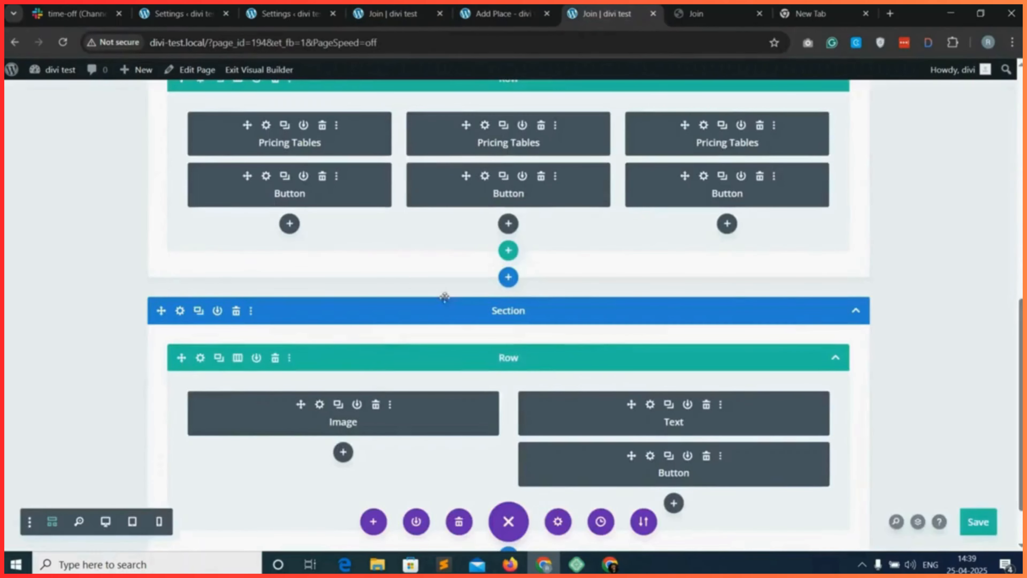
pyautogui.moveTo(265, 183)
pyautogui.mouseDown()
pyautogui.moveTo(280, 223)
pyautogui.moveTo(252, 193)
pyautogui.mouseUp()
pyautogui.click(266, 175)
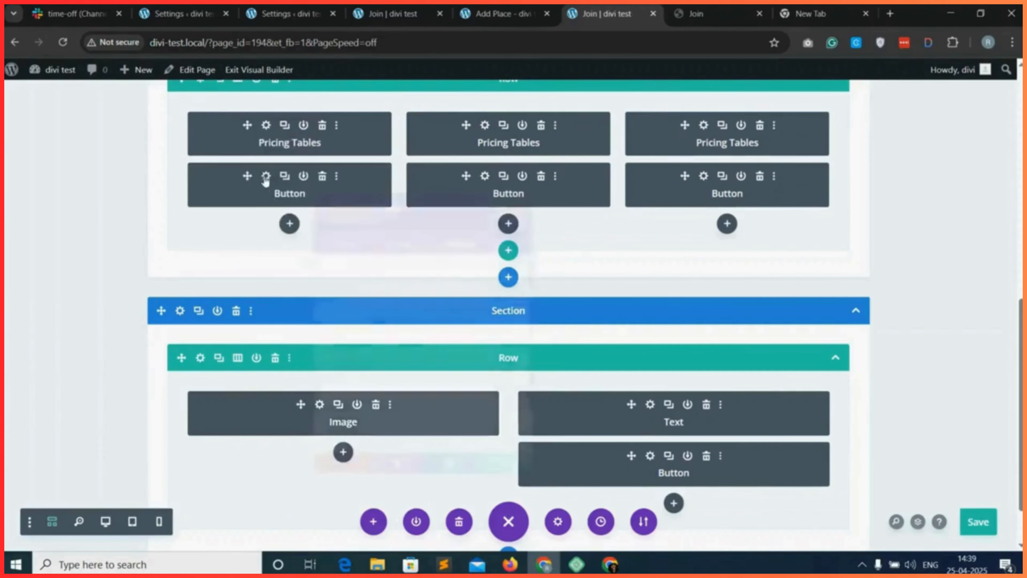
pyautogui.click(350, 424)
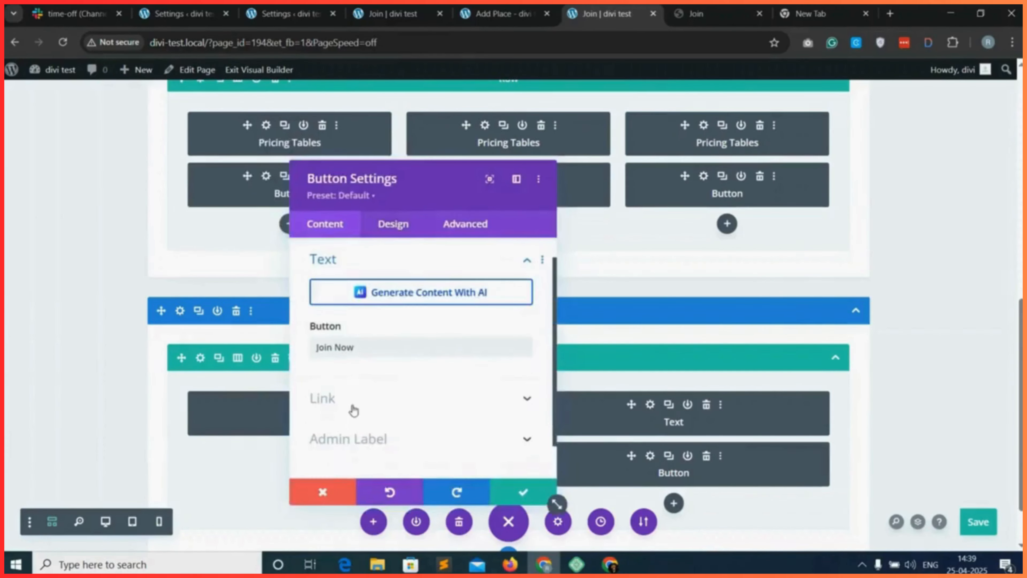
pyautogui.click(352, 300)
pyautogui.hotkey('ctrl', 'v')
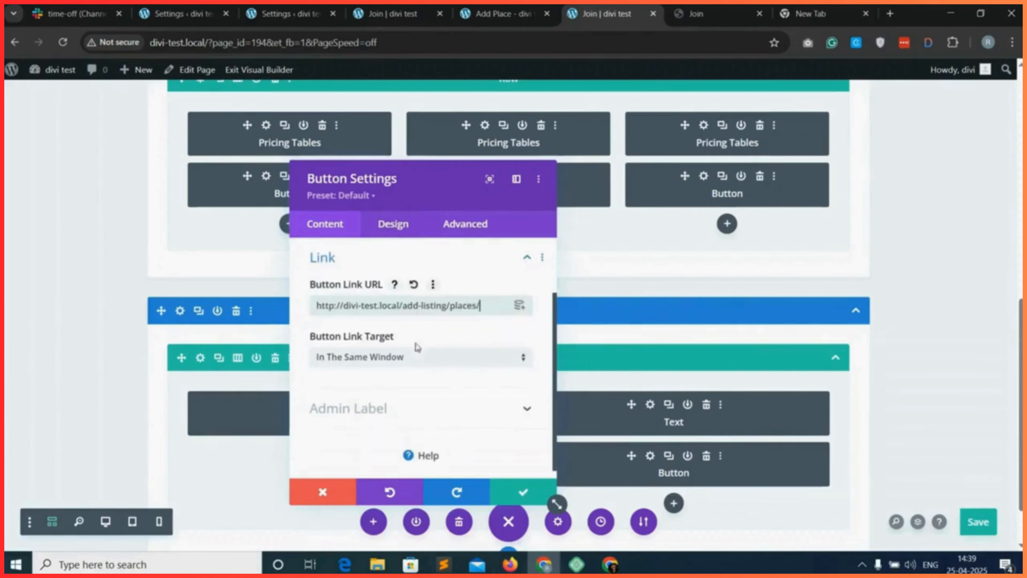
pyautogui.click(523, 491)
# Select the Pro package on the Add Place form and copy the page address with package_id=2.
pyautogui.click(501, 13)
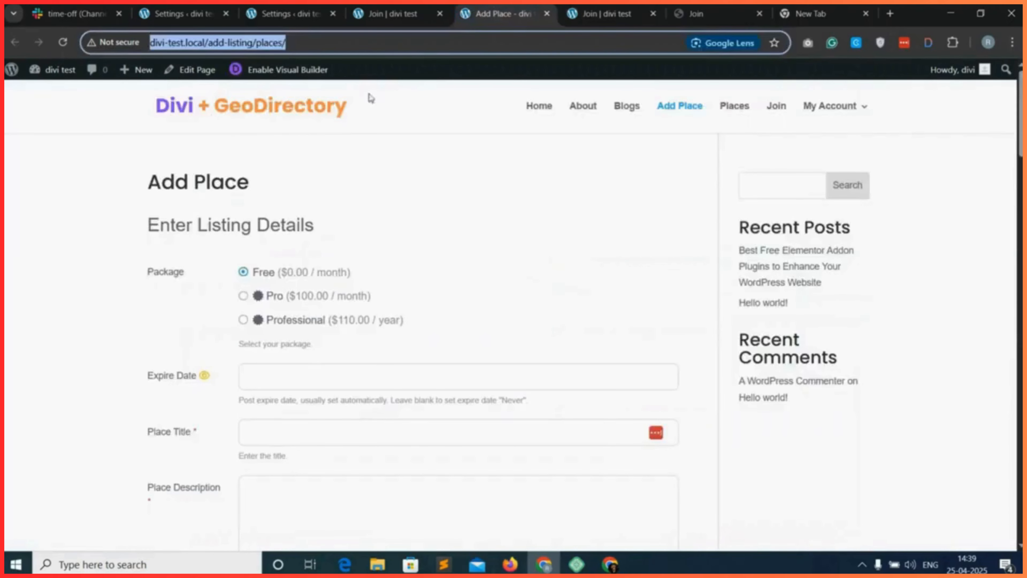
pyautogui.click(236, 298)
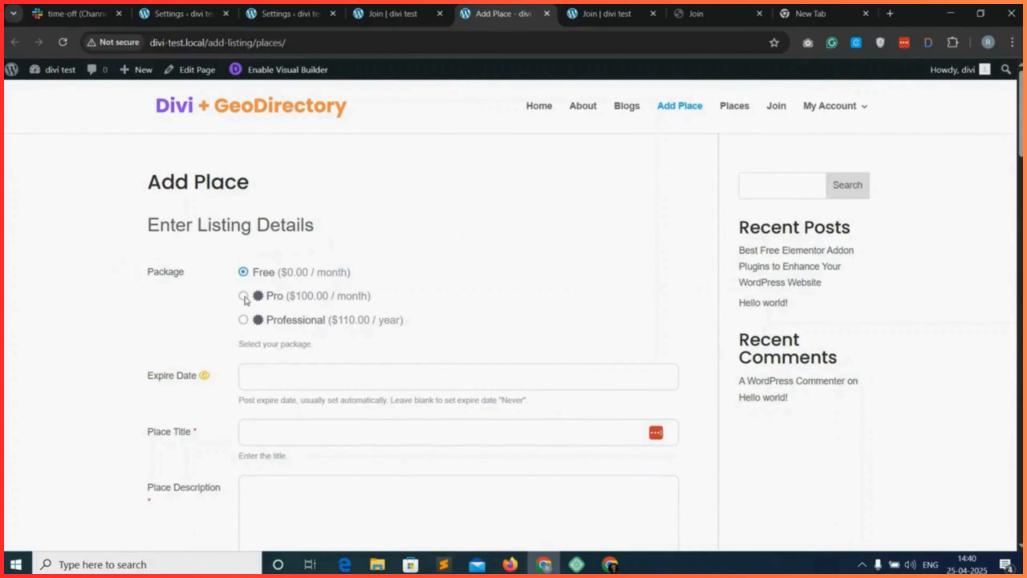
pyautogui.click(244, 296)
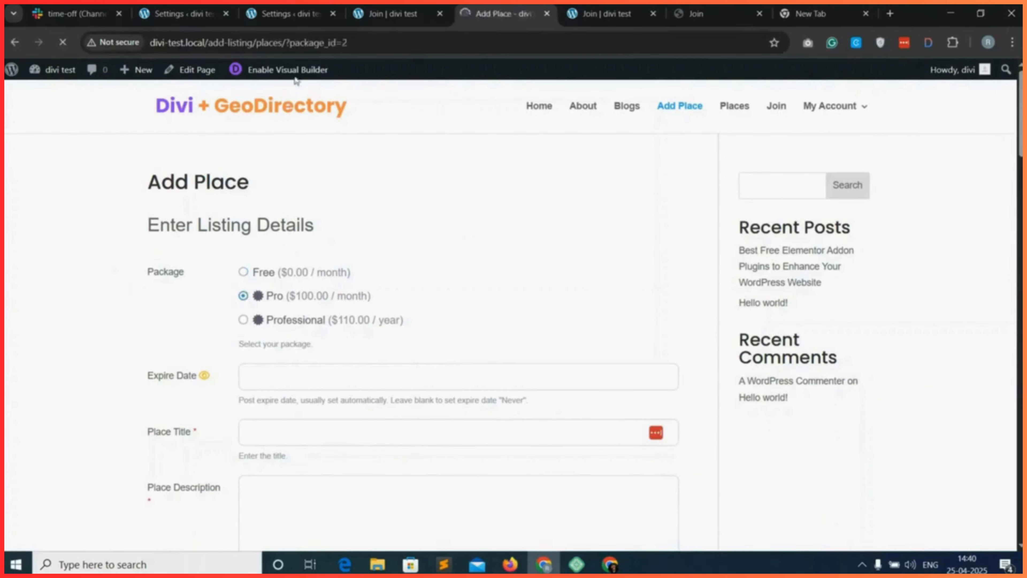
pyautogui.click(353, 43)
pyautogui.hotkey('ctrl', 'c')
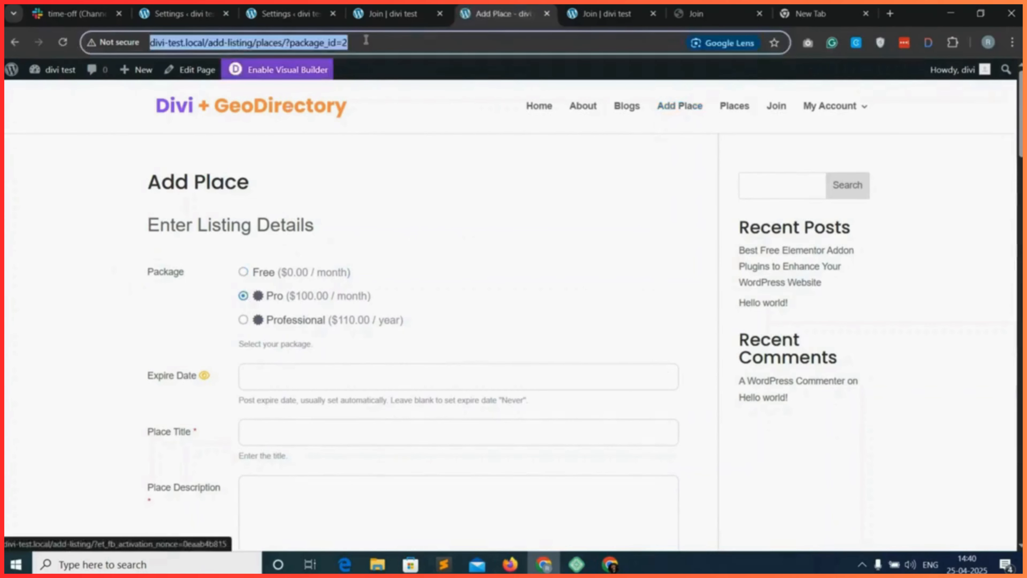
pyautogui.click(392, 8)
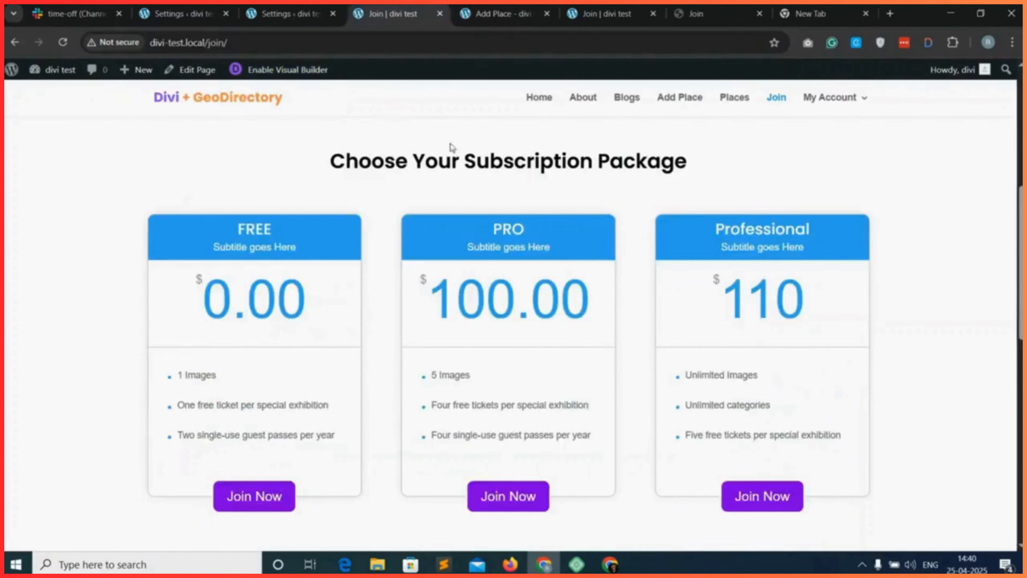
pyautogui.click(594, 13)
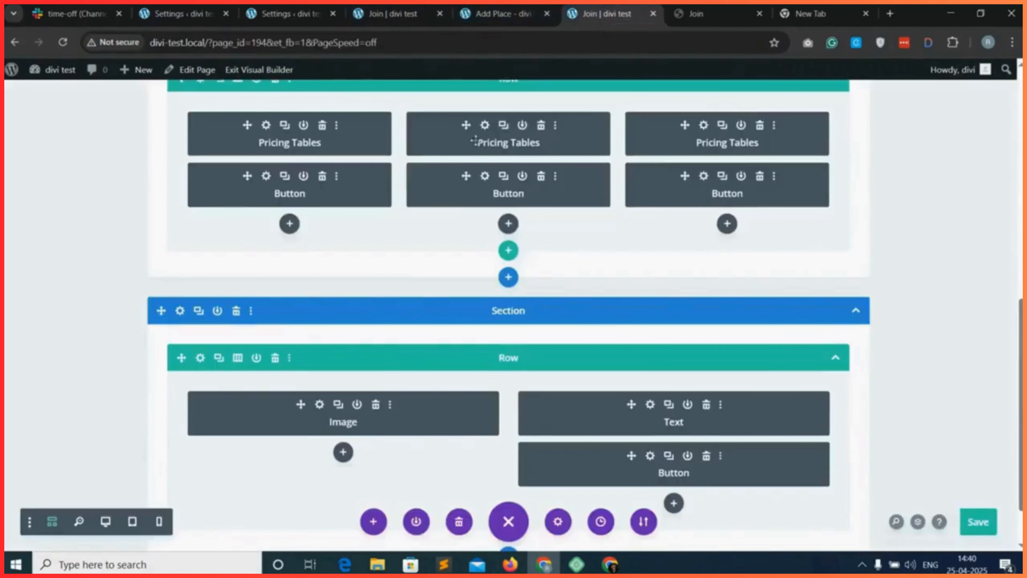
pyautogui.click(485, 176)
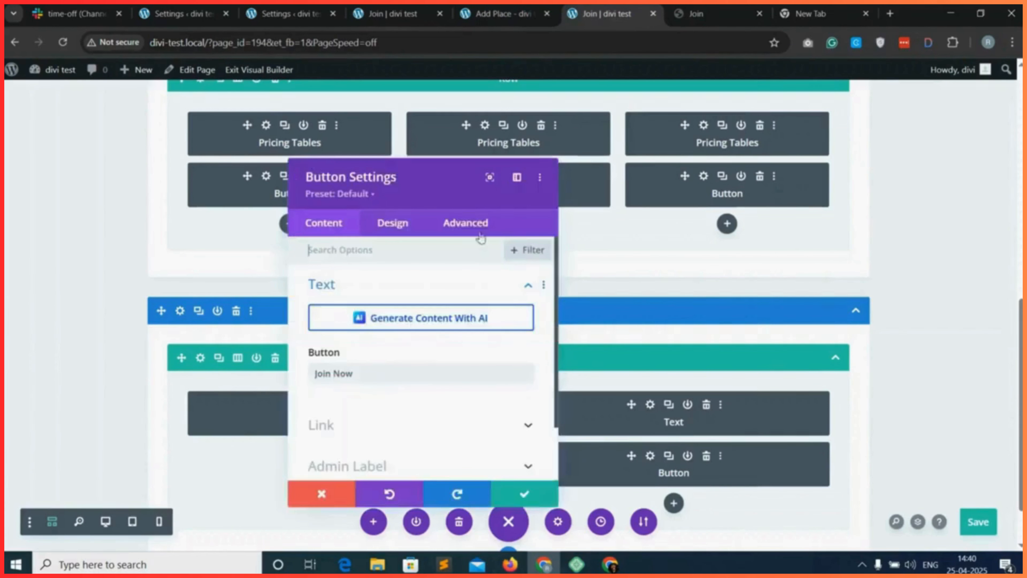
pyautogui.click(321, 424)
pyautogui.click(360, 306)
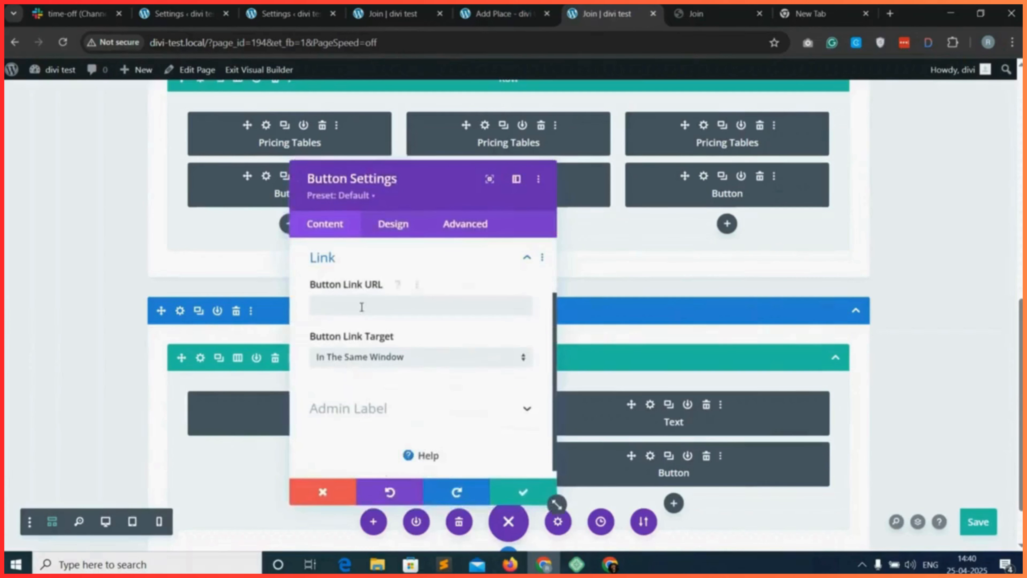
pyautogui.hotkey('ctrl', 'v')
pyautogui.click(520, 490)
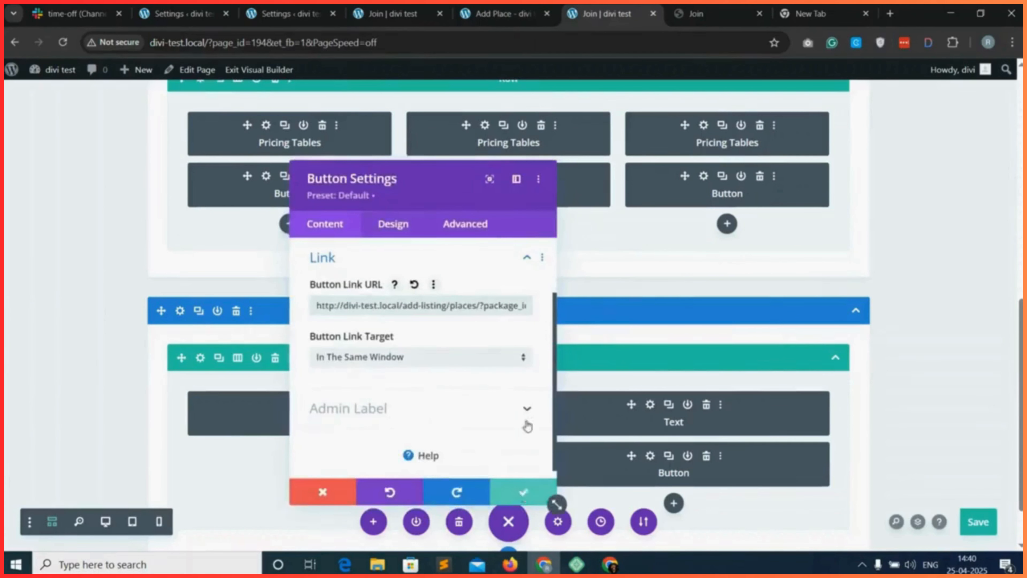
# Select the Professional package on the Add Place form and copy the page address with package_id=3.
pyautogui.click(498, 12)
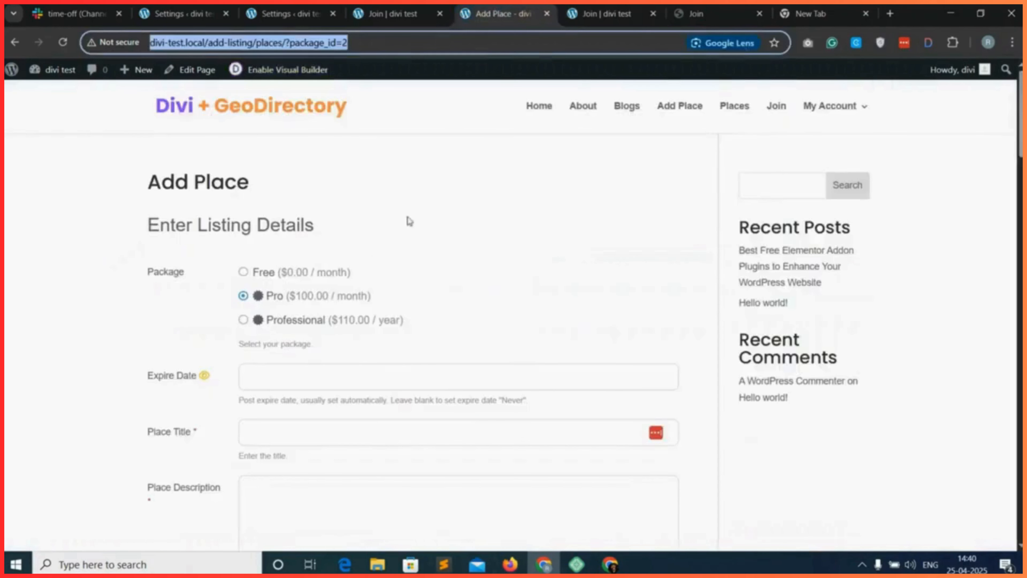
pyautogui.click(243, 320)
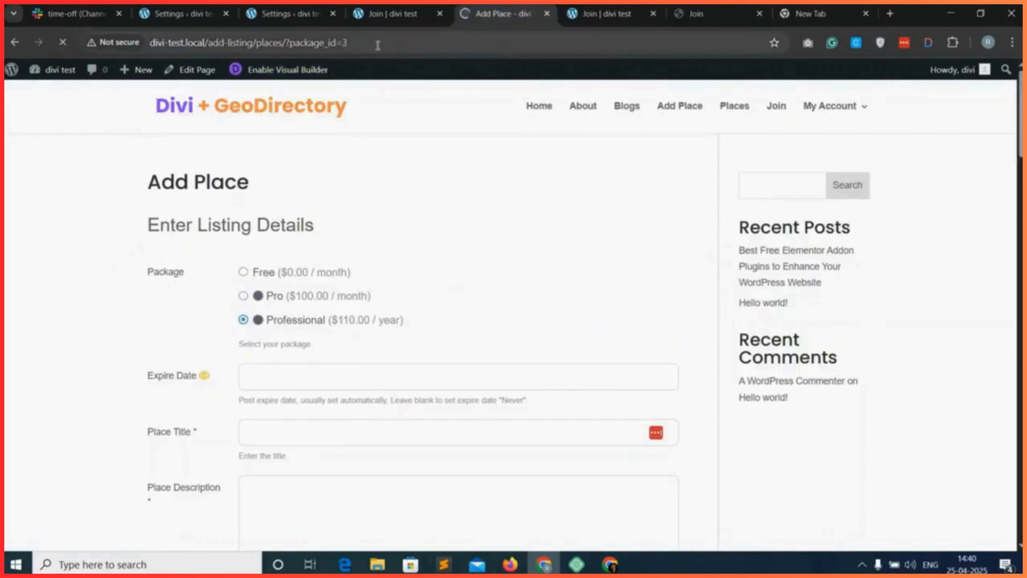
pyautogui.click(385, 41)
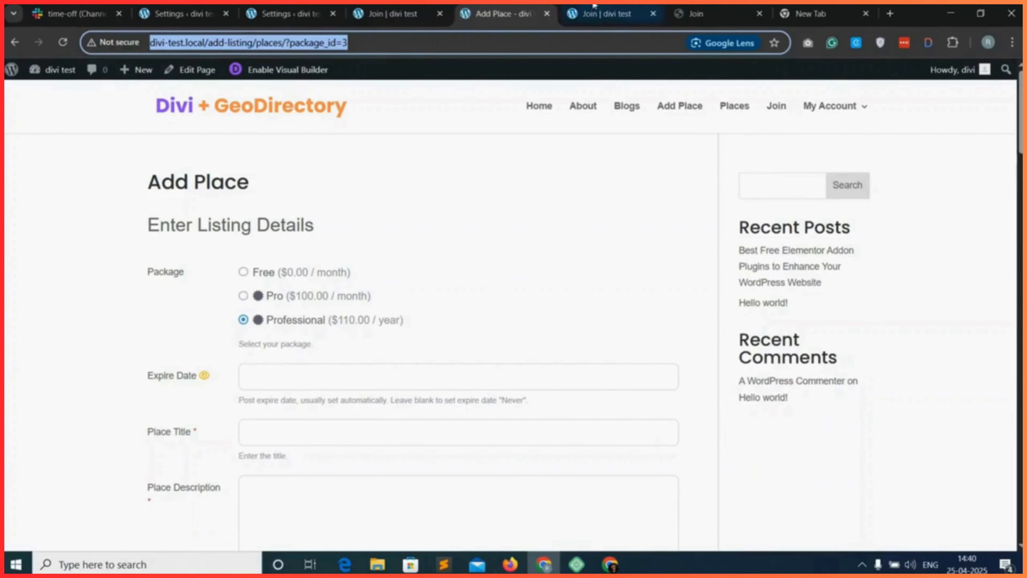
# Open the settings of the Professional column's Join Now button in the Join page's Divi layout.
pyautogui.click(607, 13)
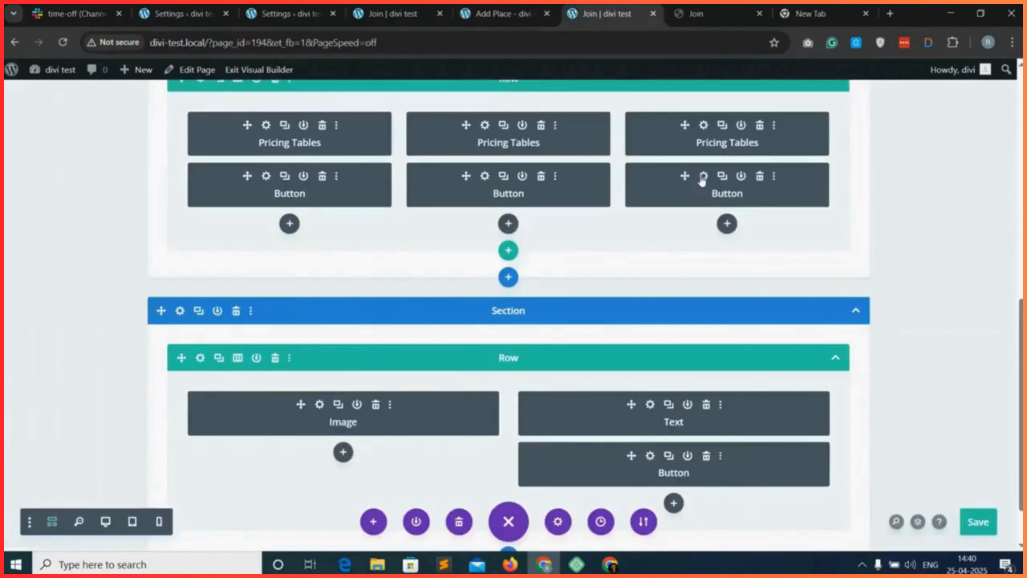
pyautogui.click(716, 179)
pyautogui.click(760, 227)
pyautogui.click(705, 180)
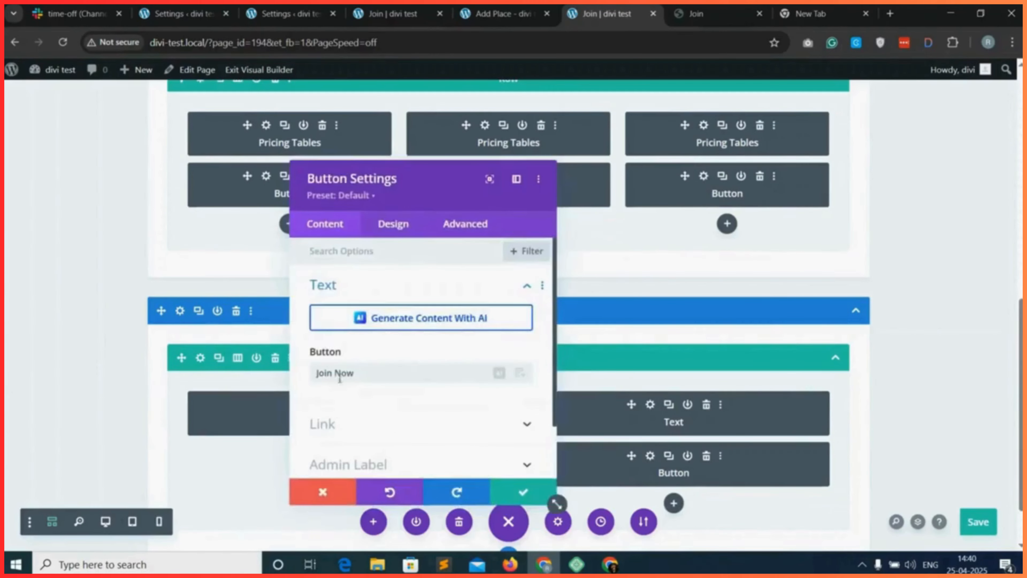
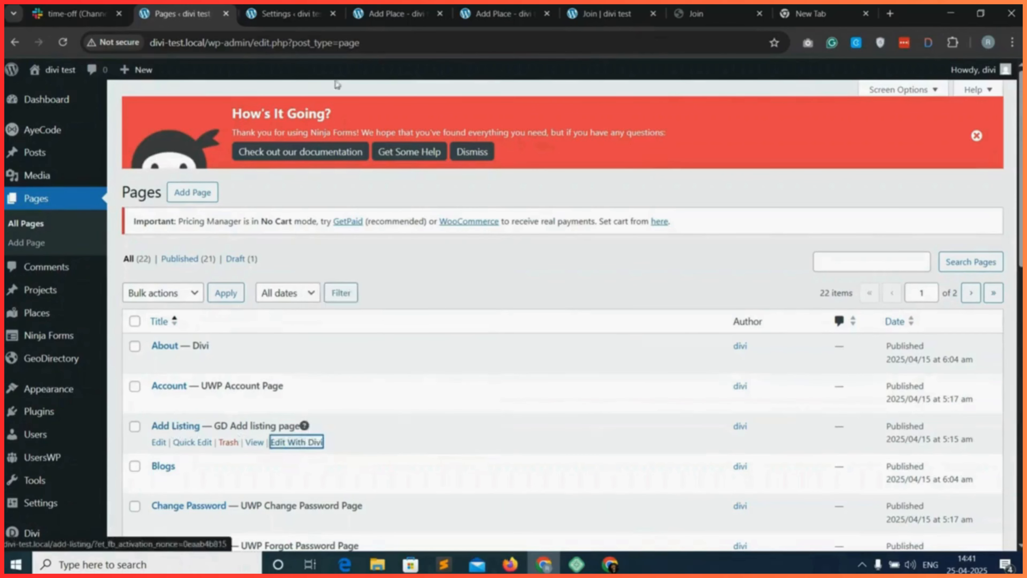
# Open the Add Listing page in the Divi visual builder, close the package settings page, and start building the layout from scratch.
pyautogui.click(252, 13)
pyautogui.click(356, 13)
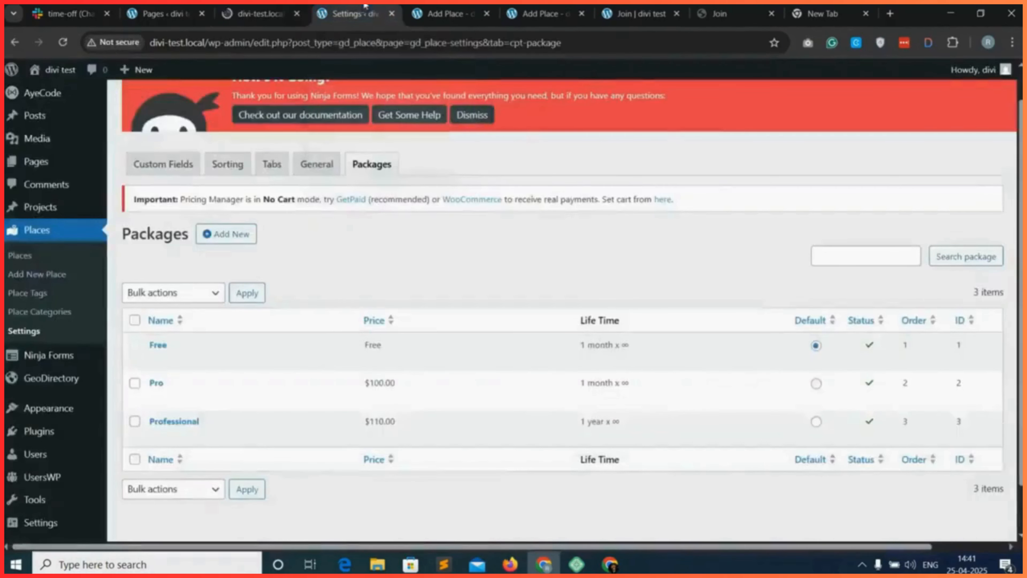
pyautogui.click(392, 13)
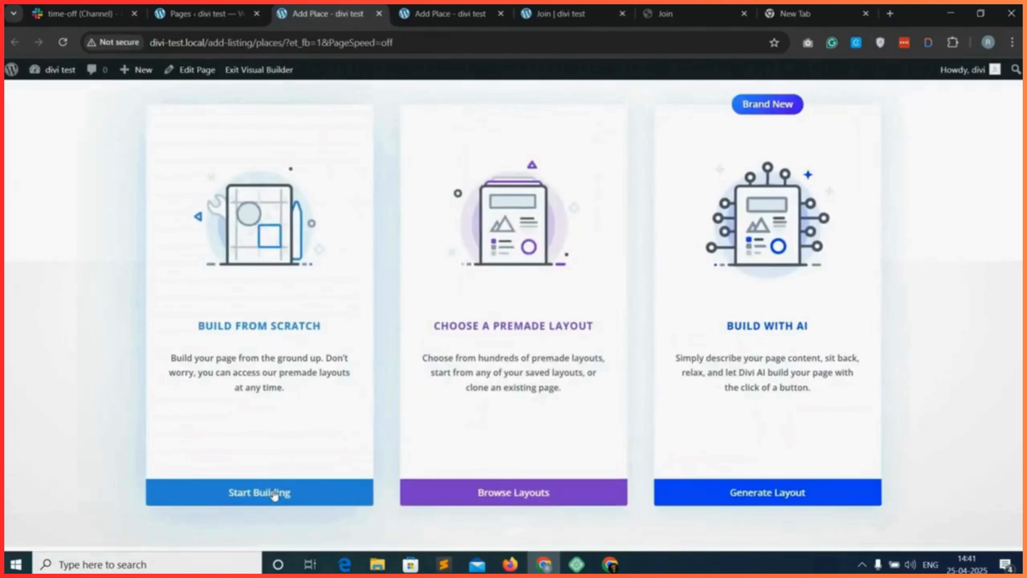
pyautogui.click(274, 492)
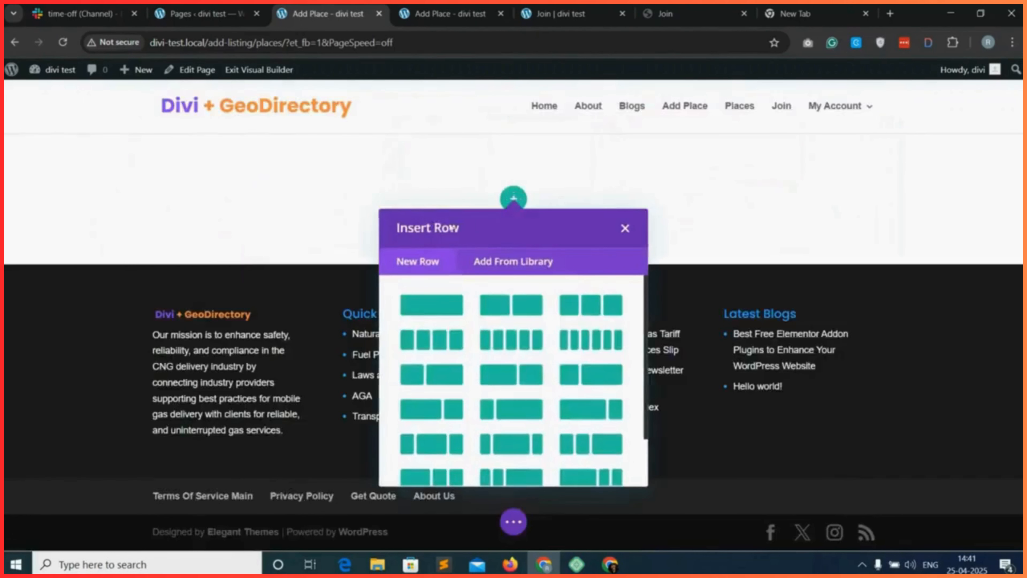
# Insert a single-column row with a Heading module and set its heading to "Add Listing".
pyautogui.click(442, 309)
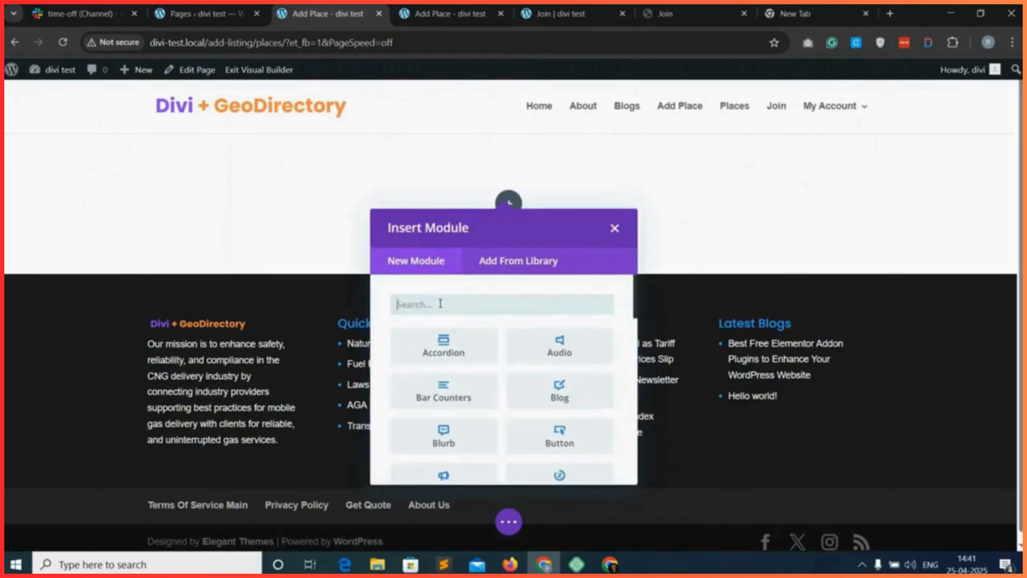
pyautogui.write('head')
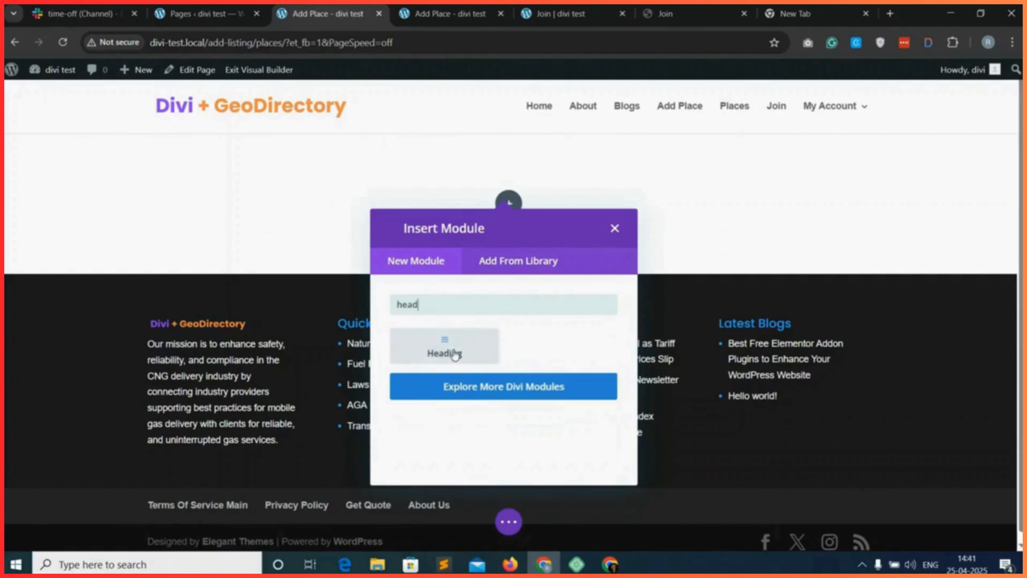
pyautogui.click(443, 346)
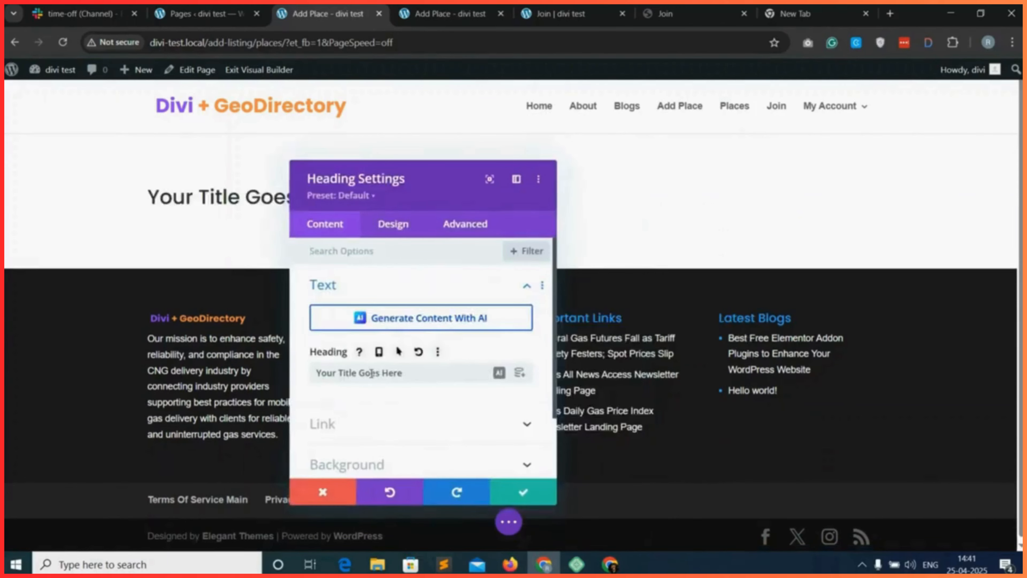
pyautogui.tripleClick(372, 373)
pyautogui.write('Add Listing')
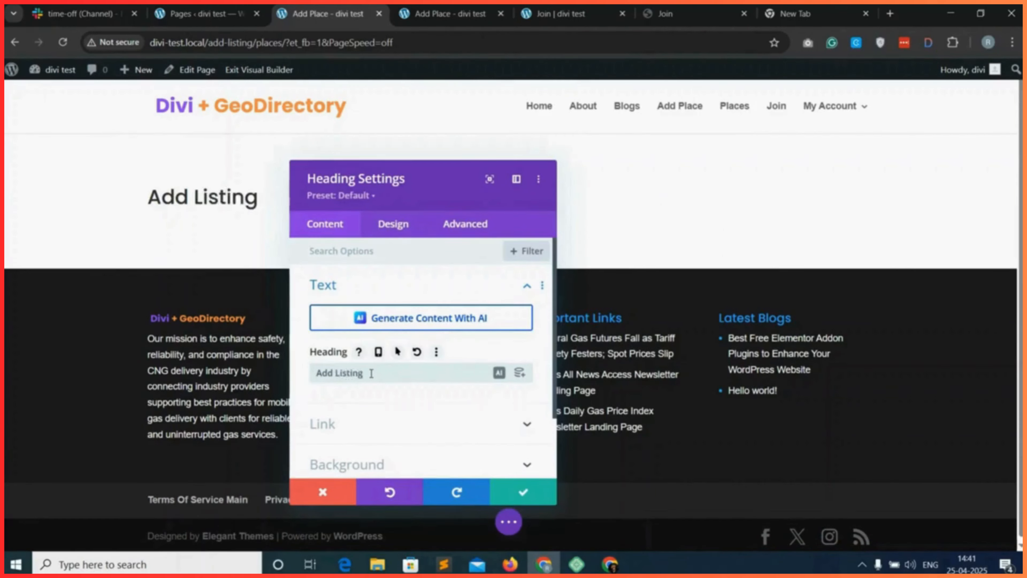
# Center-align the "Add Listing" heading text and save the module's design.
pyautogui.click(398, 225)
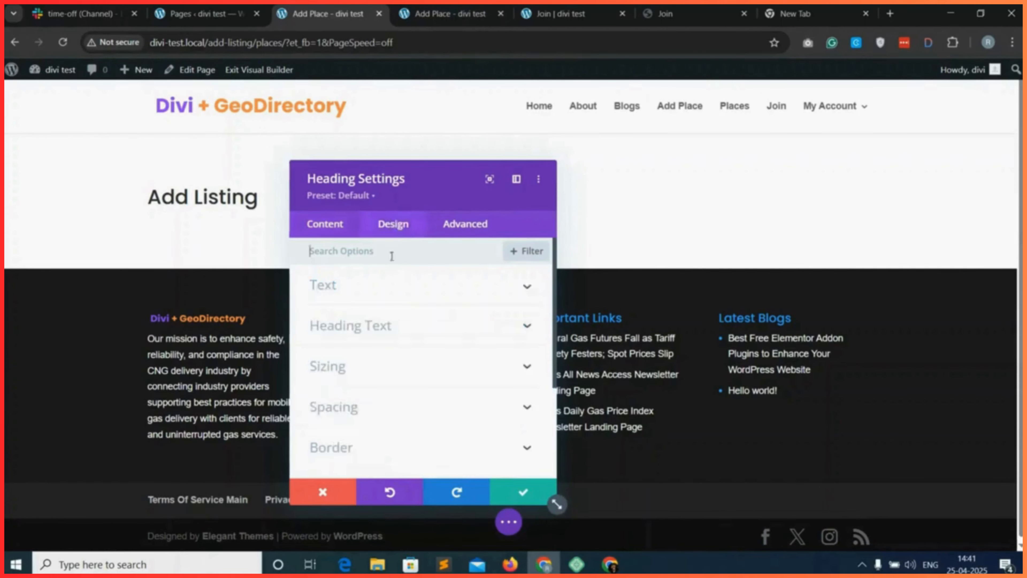
pyautogui.click(385, 336)
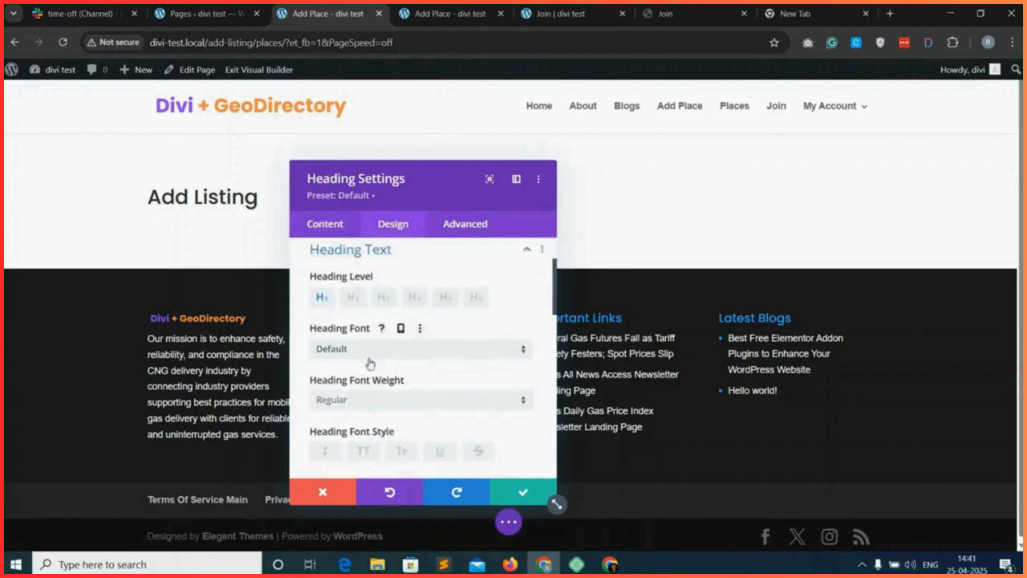
pyautogui.scroll(-3, 364, 343)
pyautogui.click(395, 378)
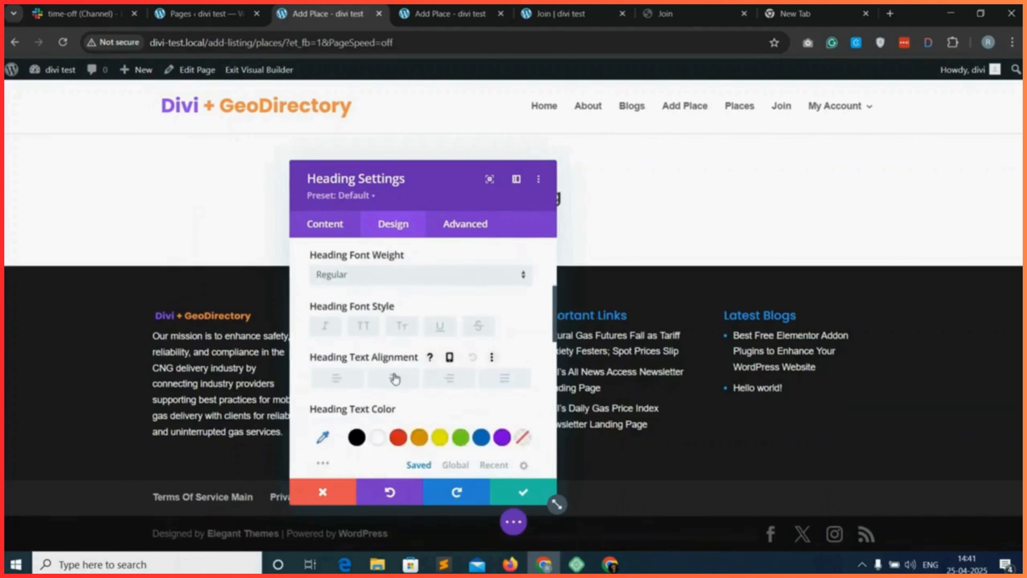
pyautogui.click(522, 493)
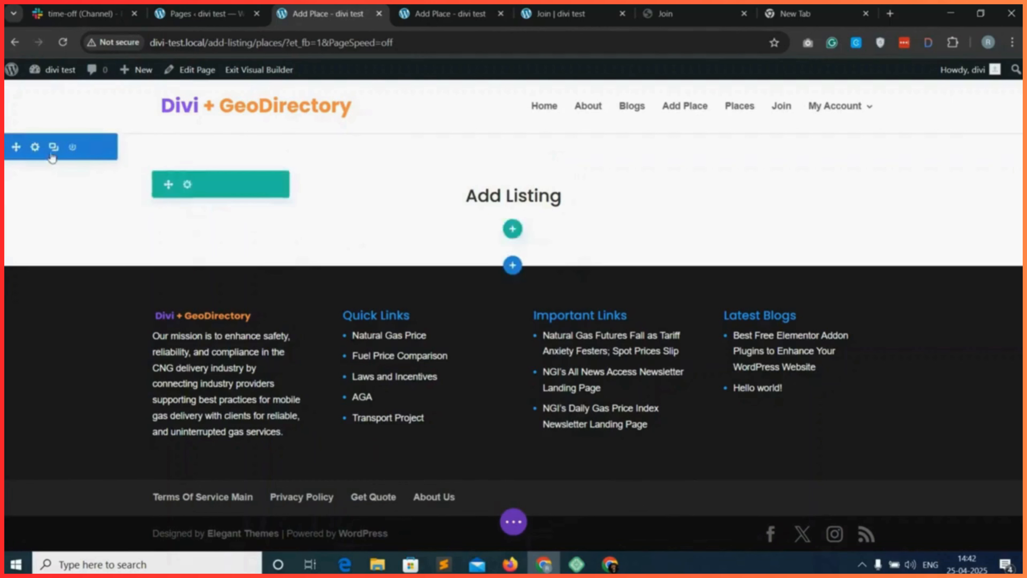
# Give the section containing the heading the saved purple background color.
pyautogui.click(35, 148)
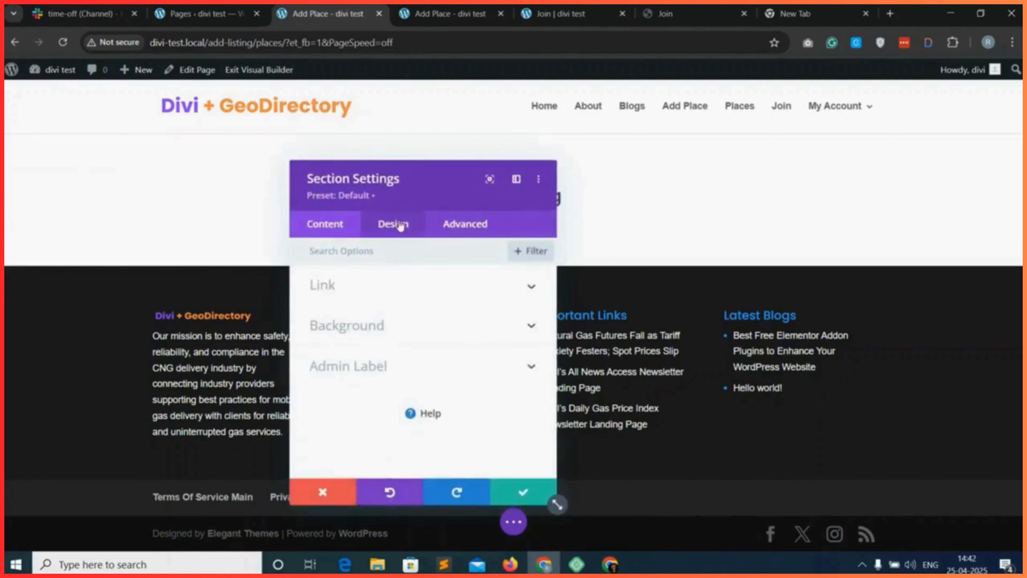
pyautogui.click(400, 335)
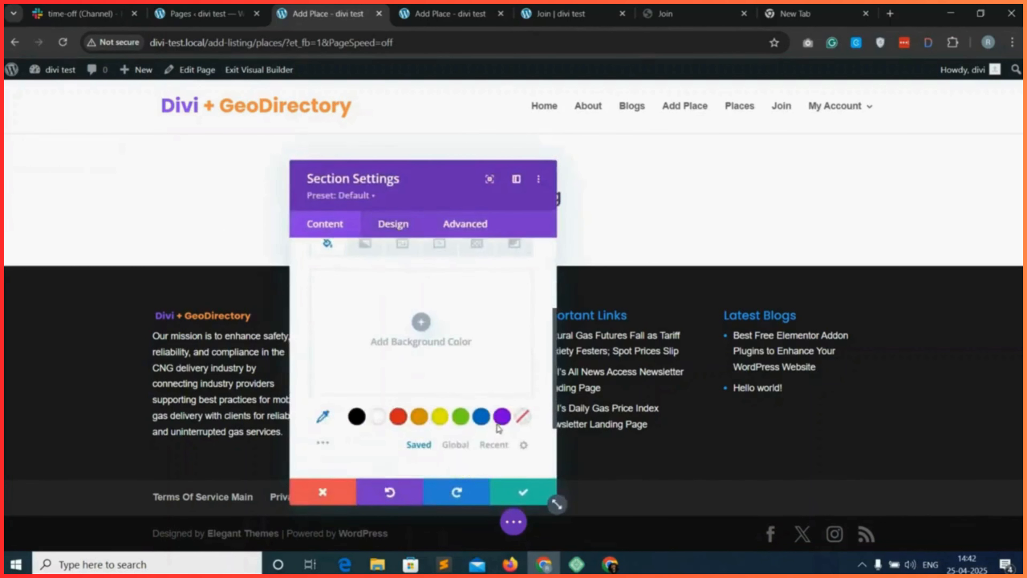
pyautogui.click(501, 417)
pyautogui.click(522, 494)
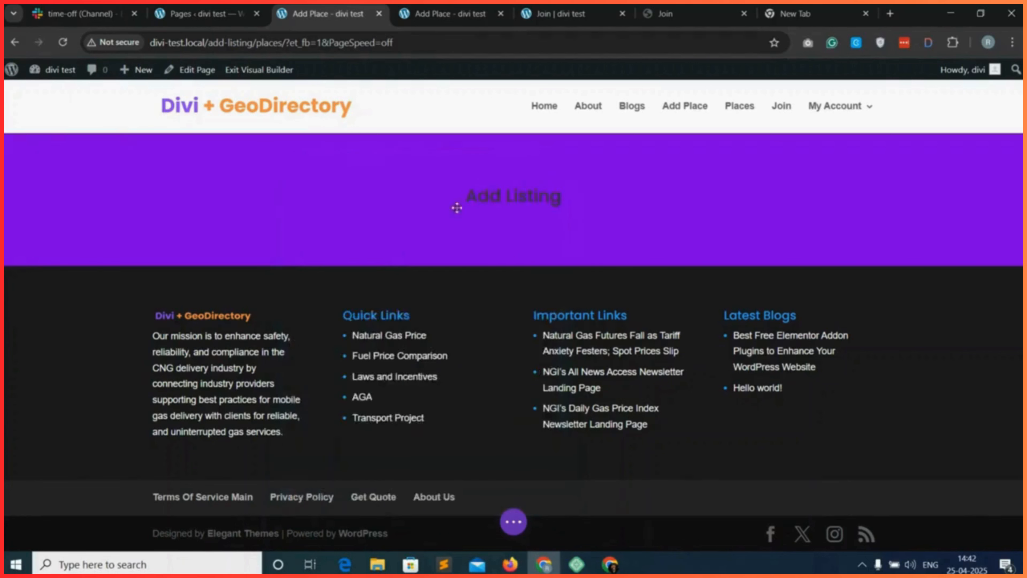
# Set the "Add Listing" heading's text color to white and save the module.
pyautogui.click(489, 194)
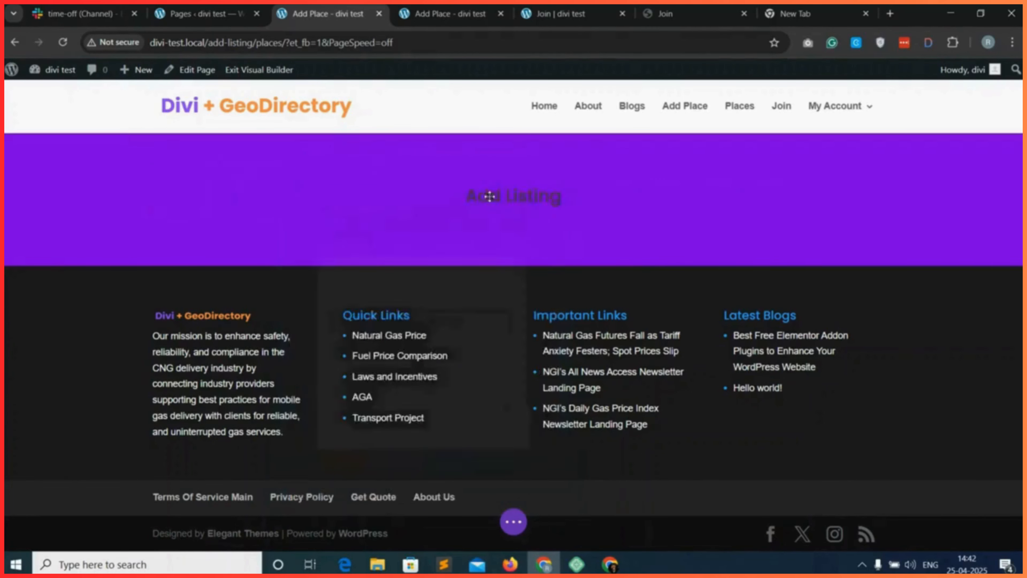
pyautogui.click(392, 223)
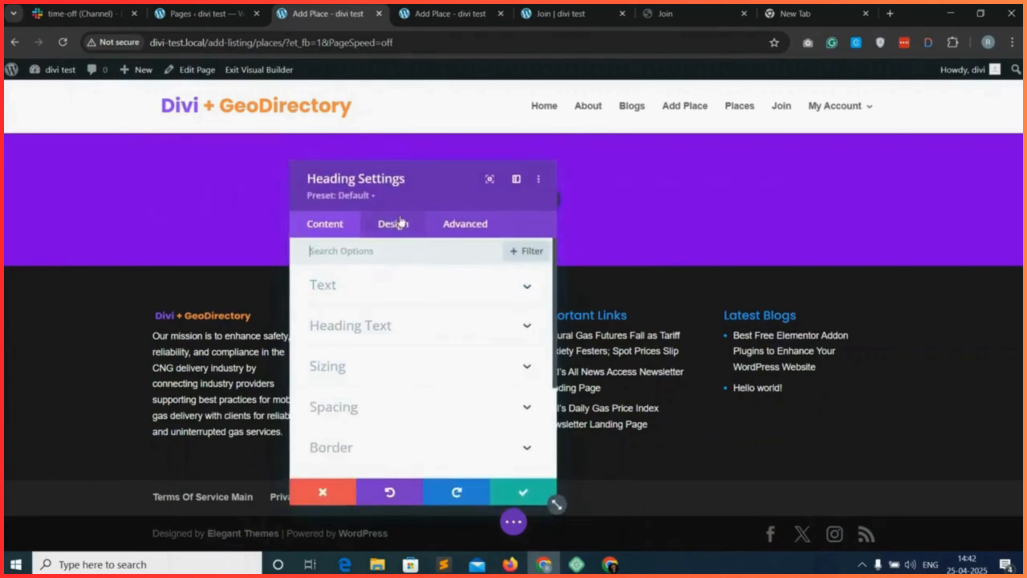
pyautogui.click(427, 319)
pyautogui.scroll(-5, 427, 320)
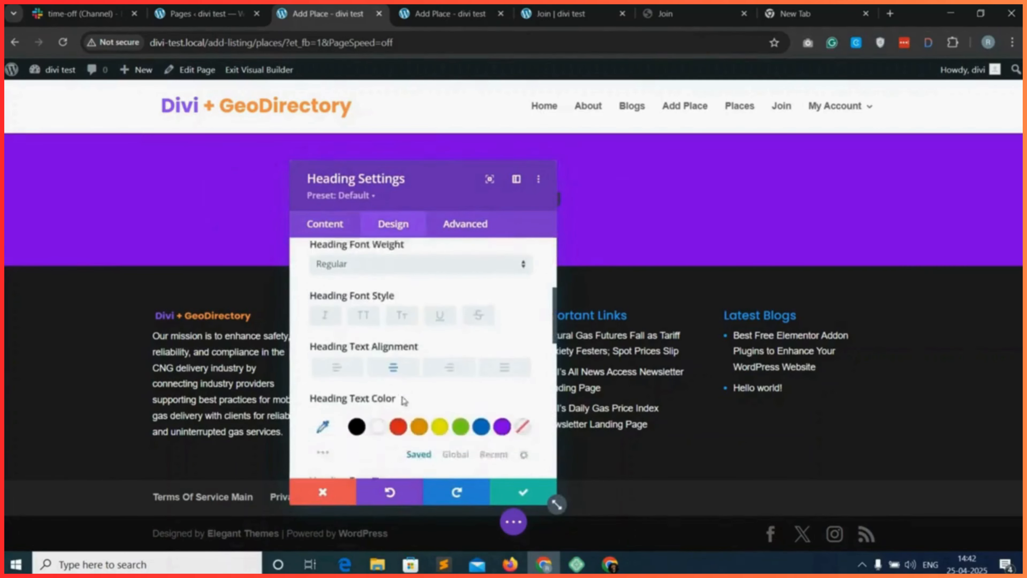
pyautogui.click(525, 493)
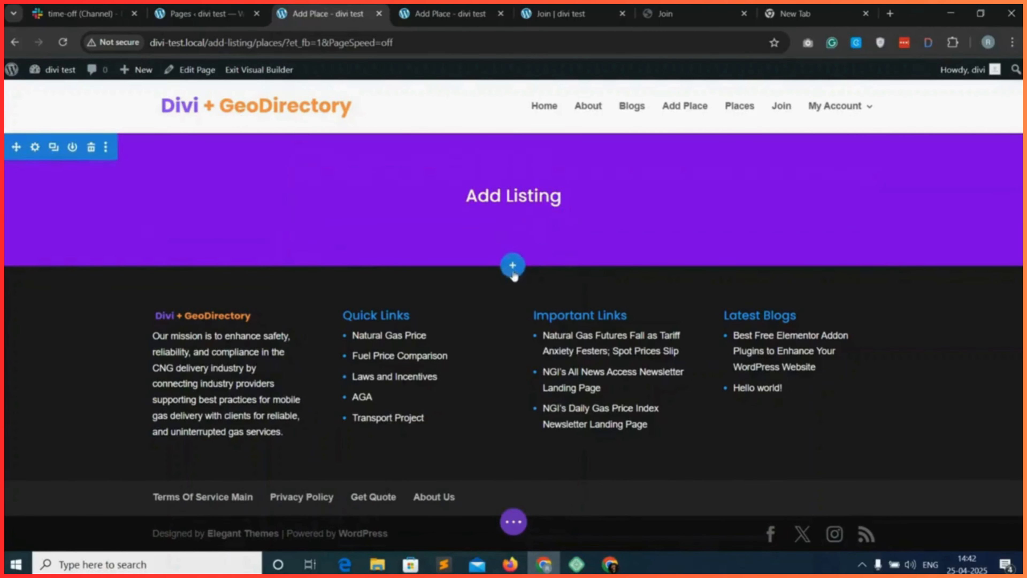
# Add a regular section below the heading section with a single-column row and a Text module.
pyautogui.click(513, 266)
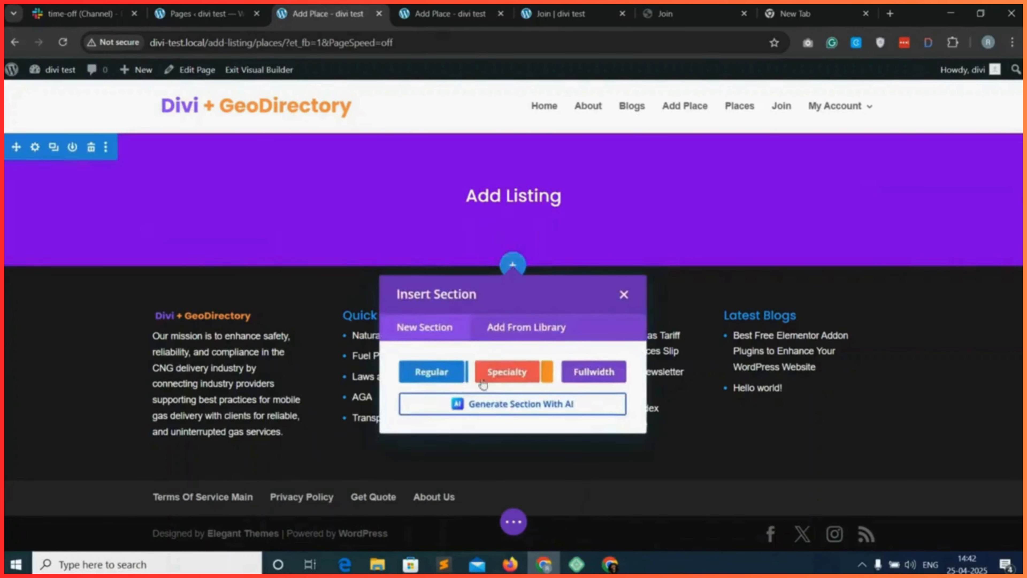
pyautogui.click(431, 373)
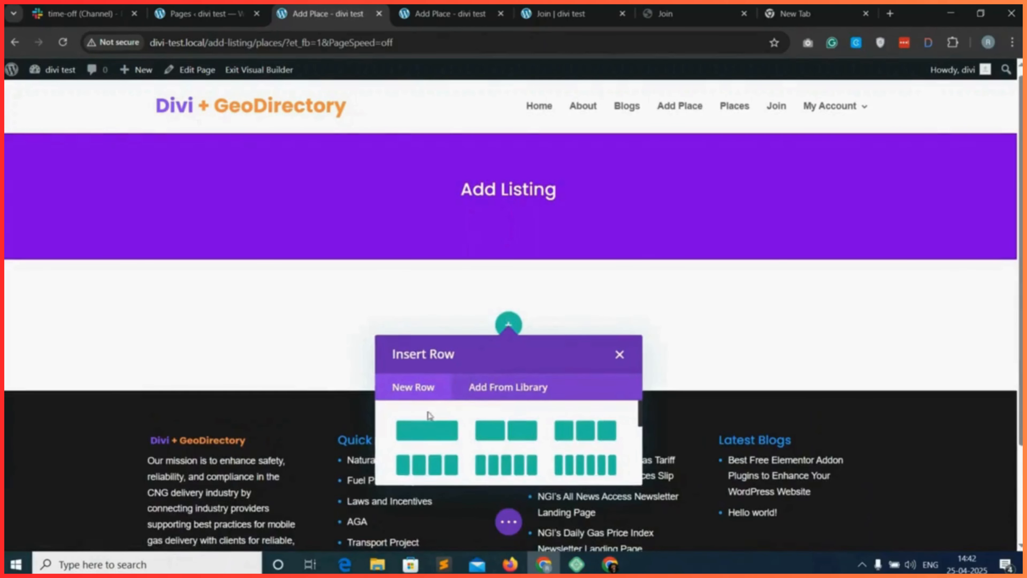
pyautogui.click(429, 433)
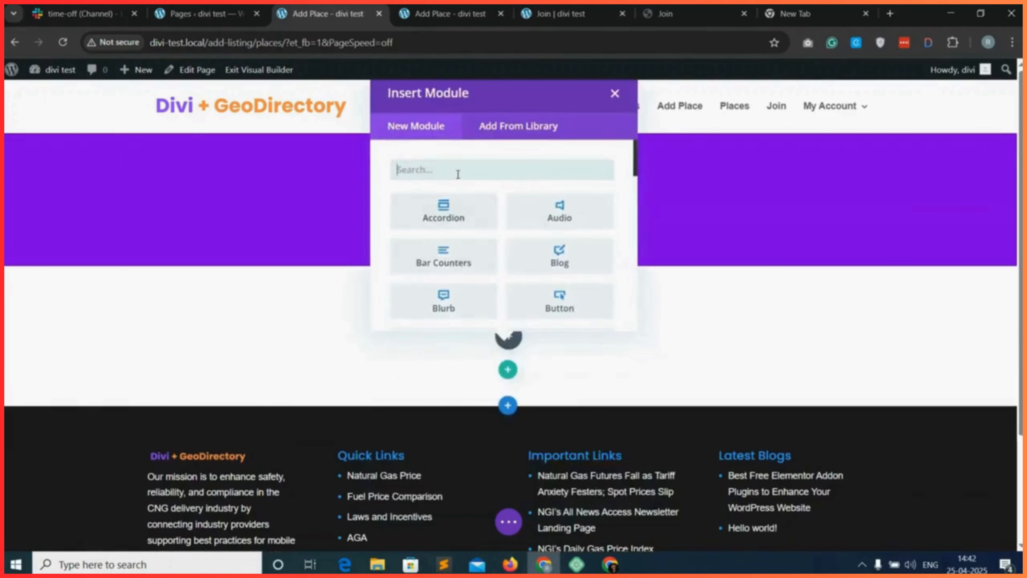
pyautogui.write('text')
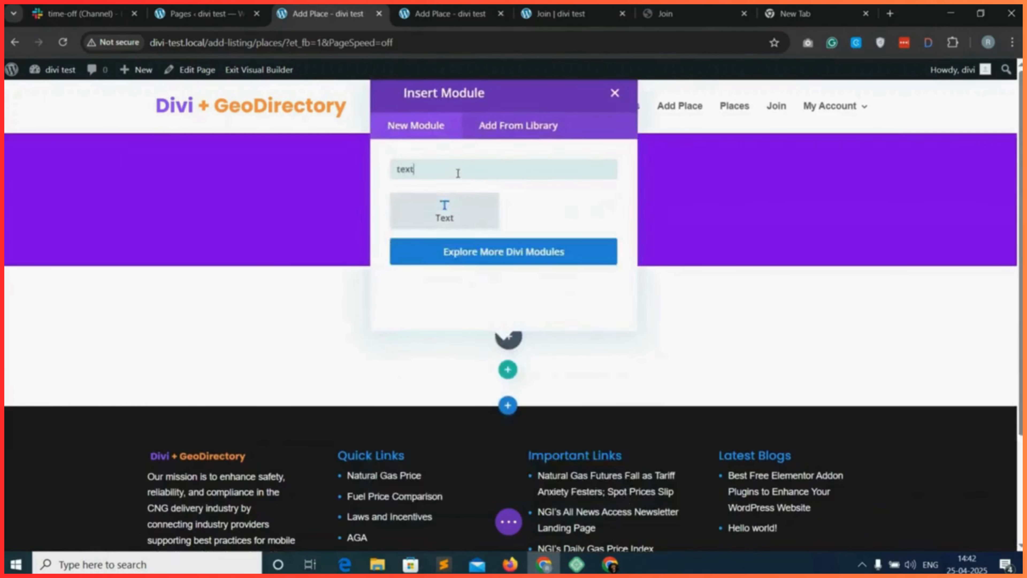
pyautogui.click(466, 216)
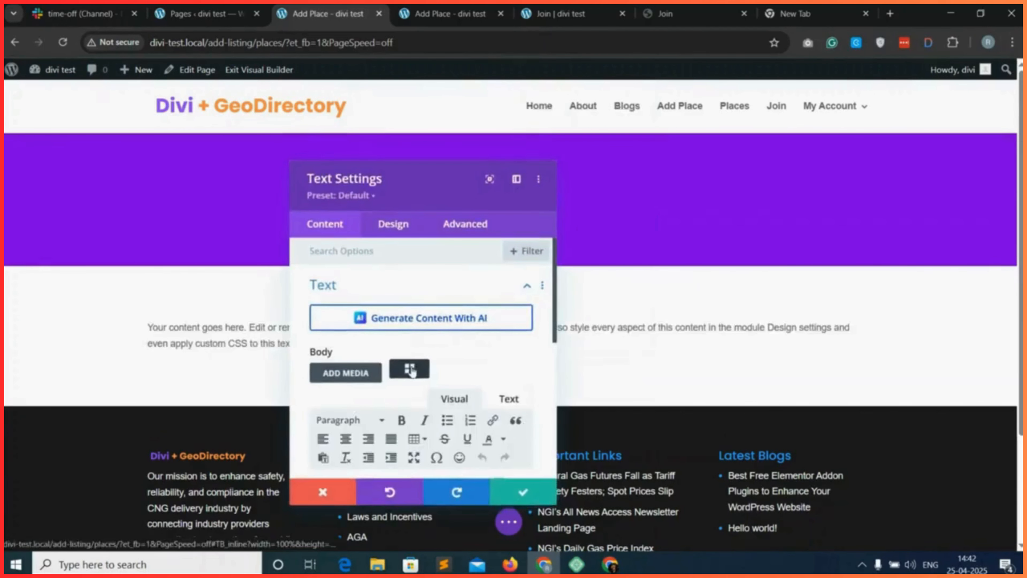
# Copy the gd_add_listing (GD > Add Listing) shortcode with horizontal labels from the shortcode builder.
pyautogui.click(409, 369)
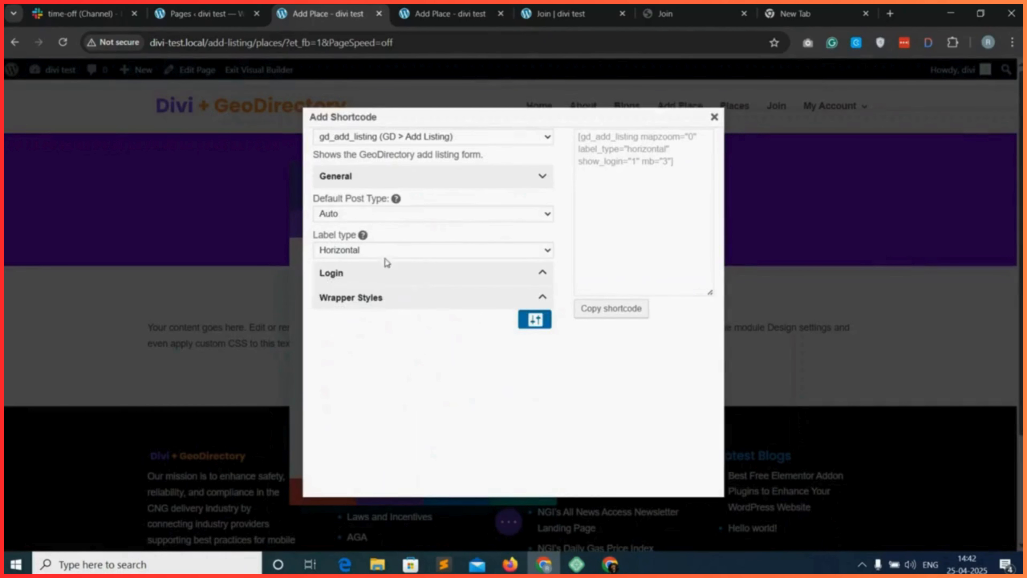
pyautogui.click(612, 310)
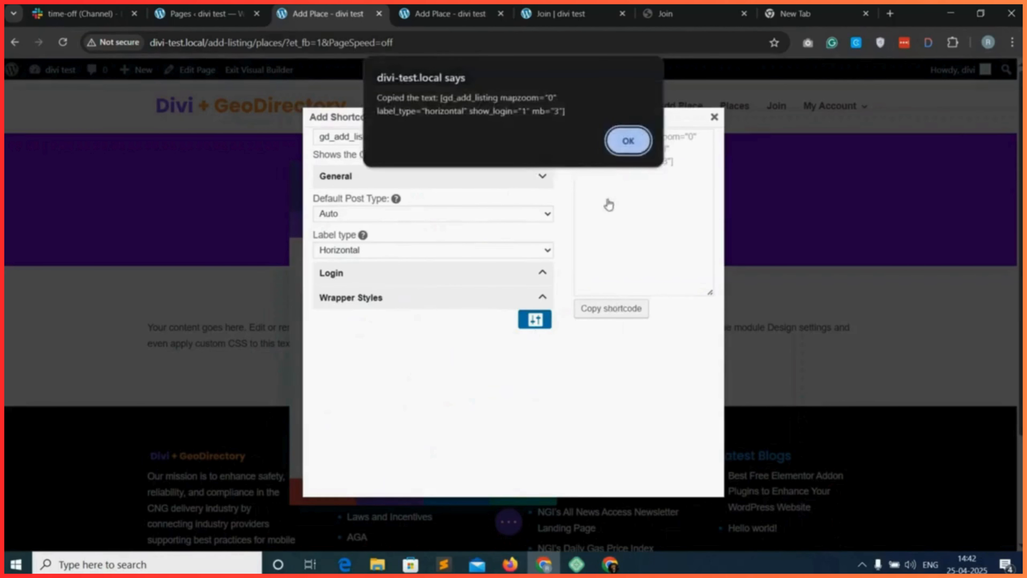
pyautogui.click(628, 141)
pyautogui.click(714, 117)
# Replace the Text module's placeholder body with the copied [gd_add_listing] shortcode and save the module.
pyautogui.doubleClick(389, 389)
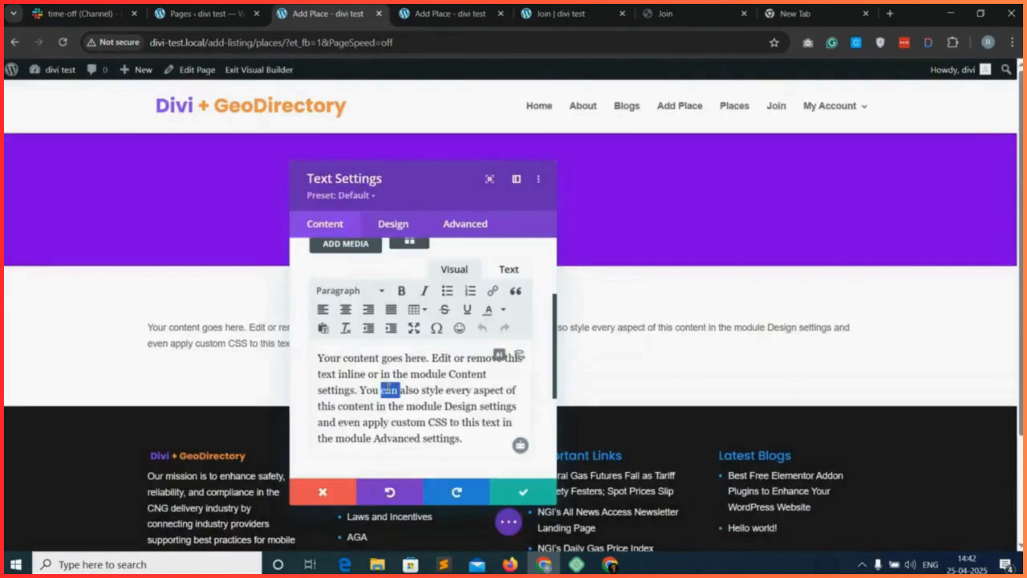
pyautogui.hotkey('ctrl', 'a')
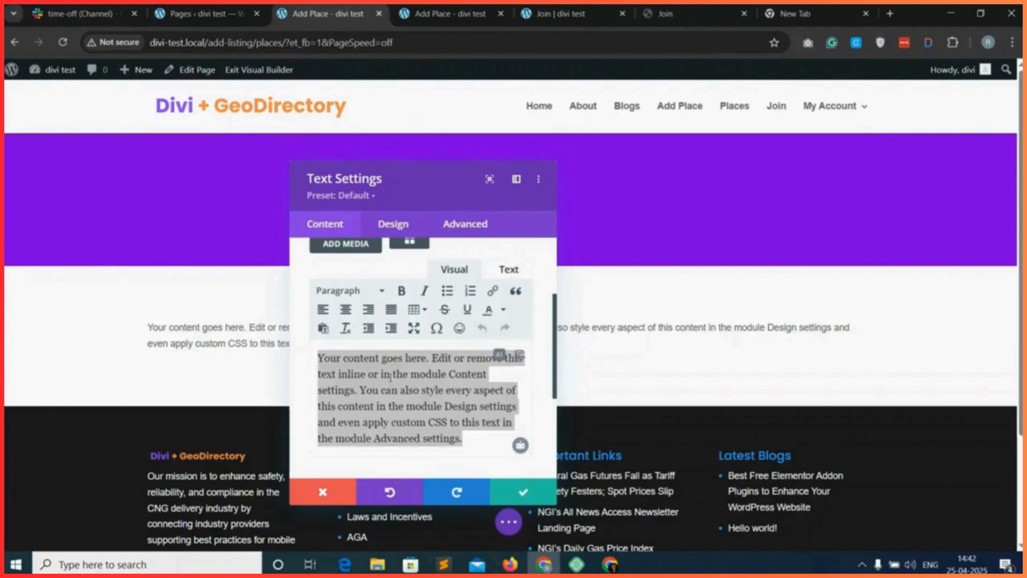
pyautogui.rightClick(381, 377)
pyautogui.click(405, 202)
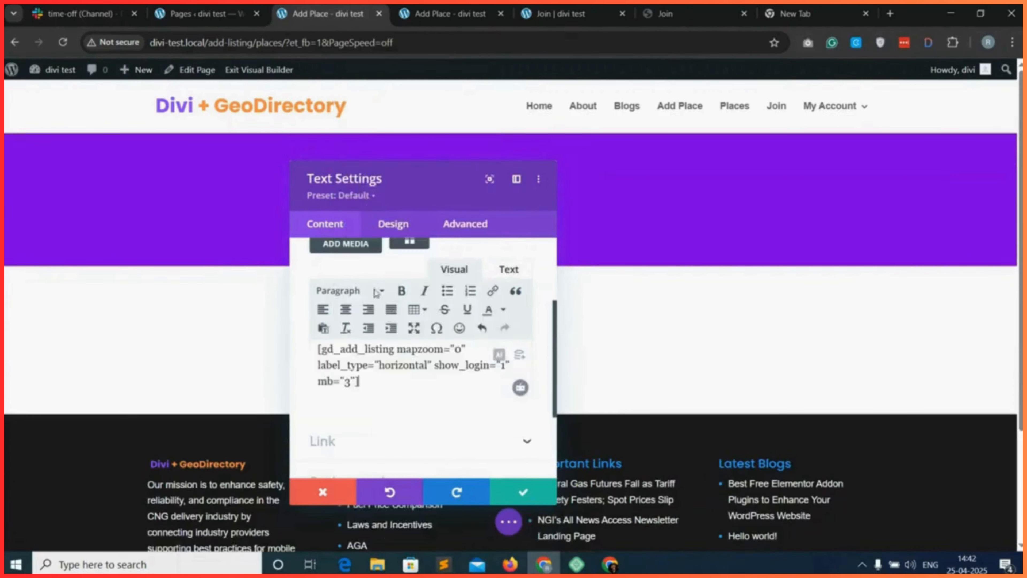
pyautogui.click(509, 269)
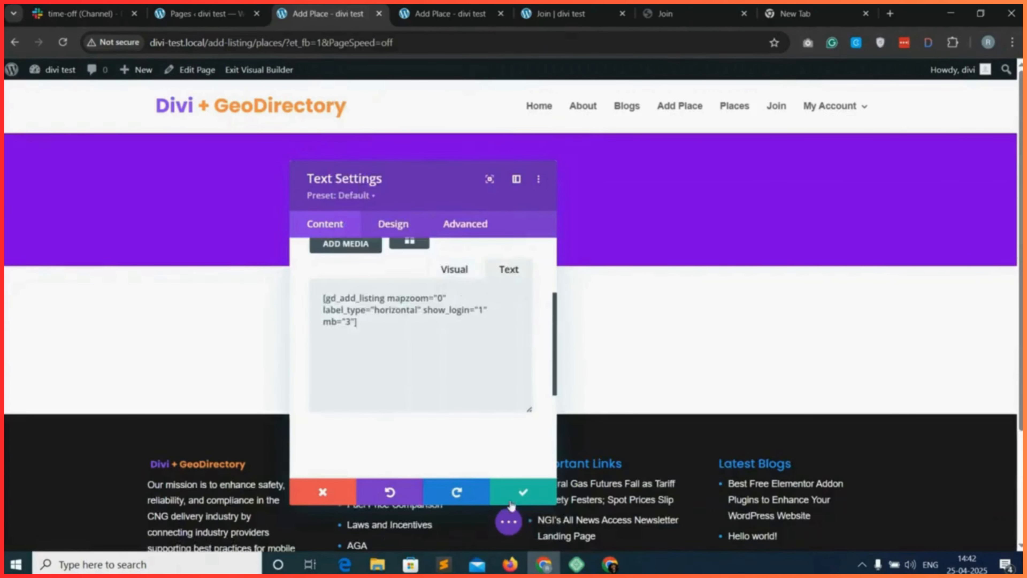
pyautogui.click(523, 493)
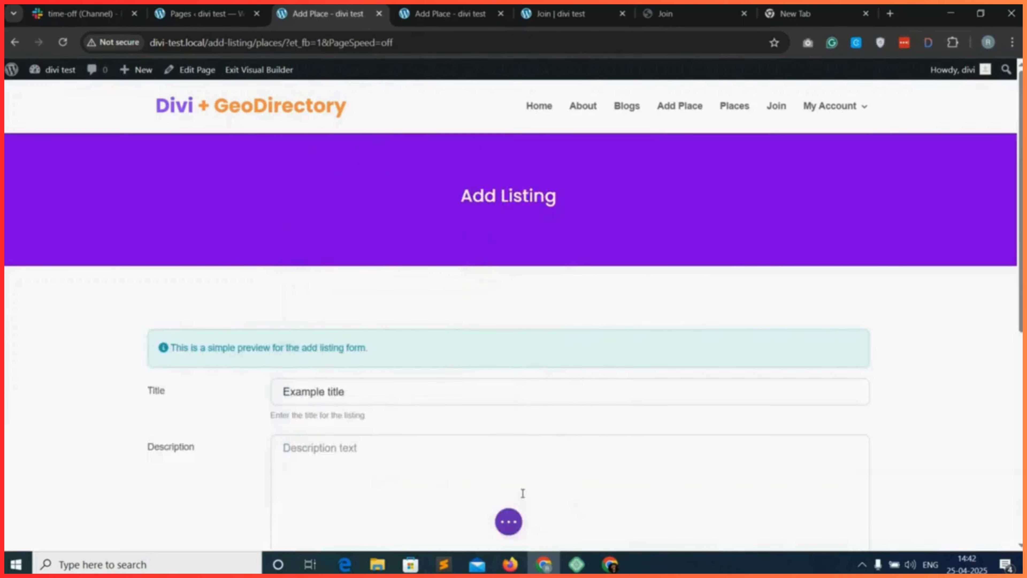
# Save the Add Listing layout and reload the live Add Place page with package_id=2 to check the form.
pyautogui.click(508, 530)
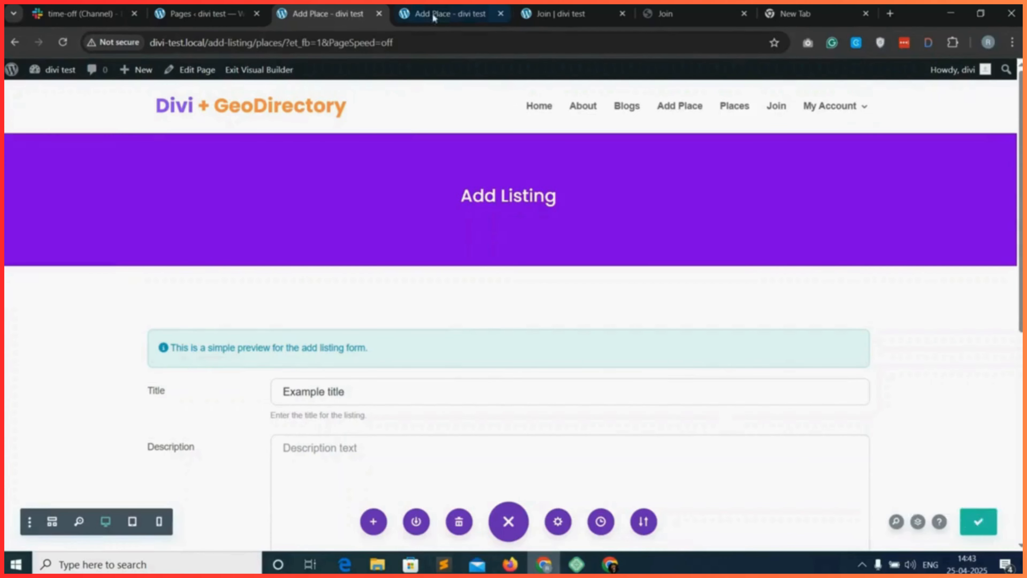
pyautogui.click(450, 13)
pyautogui.click(62, 41)
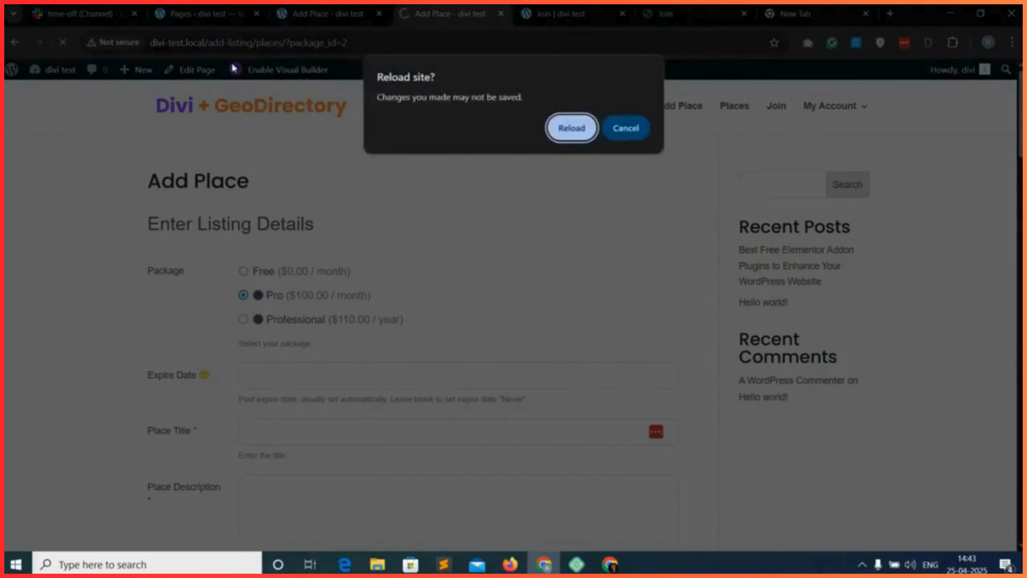
pyautogui.click(579, 137)
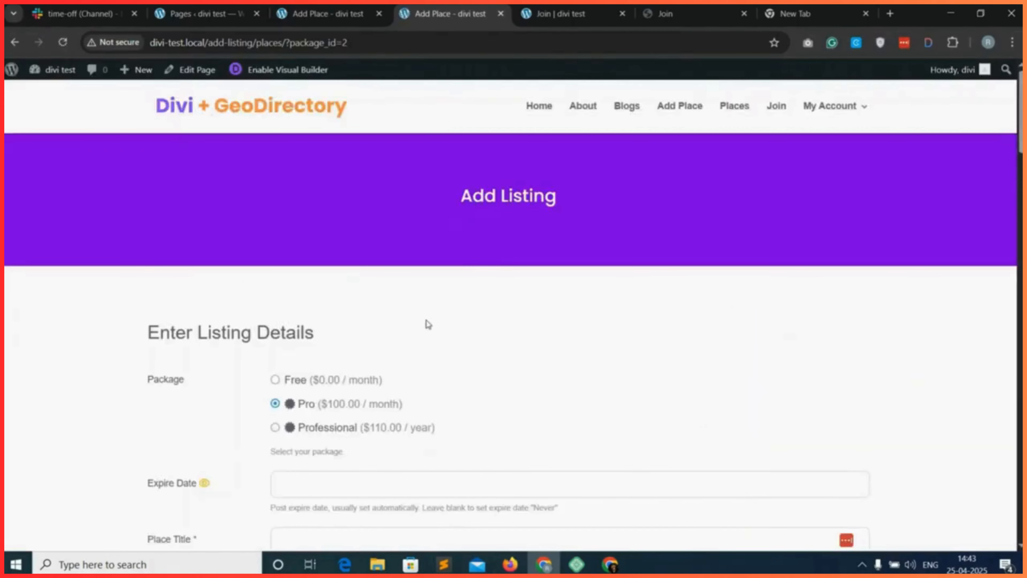
pyautogui.scroll(-15, 429, 323)
pyautogui.scroll(6, 218, 334)
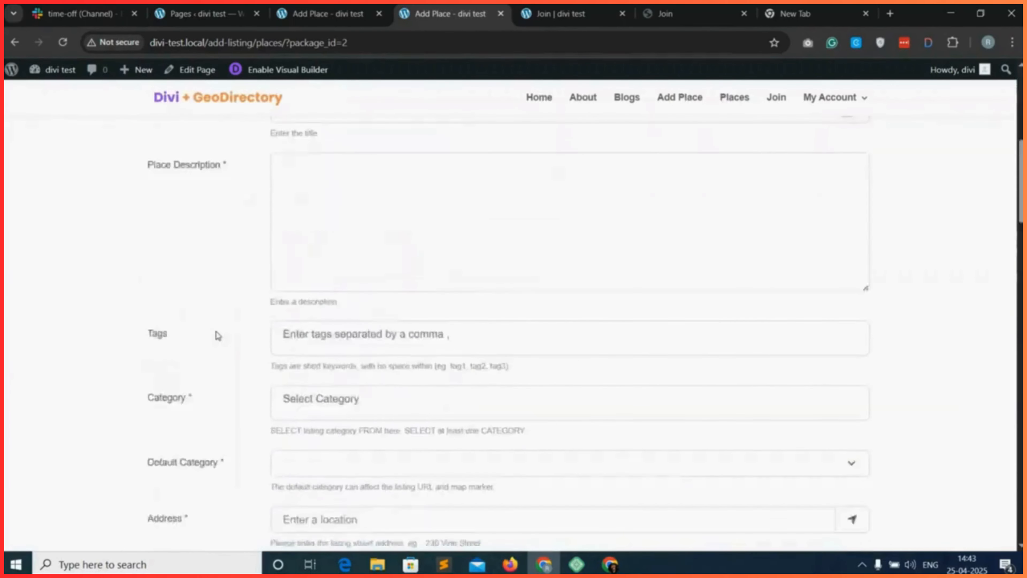
pyautogui.scroll(10, 218, 335)
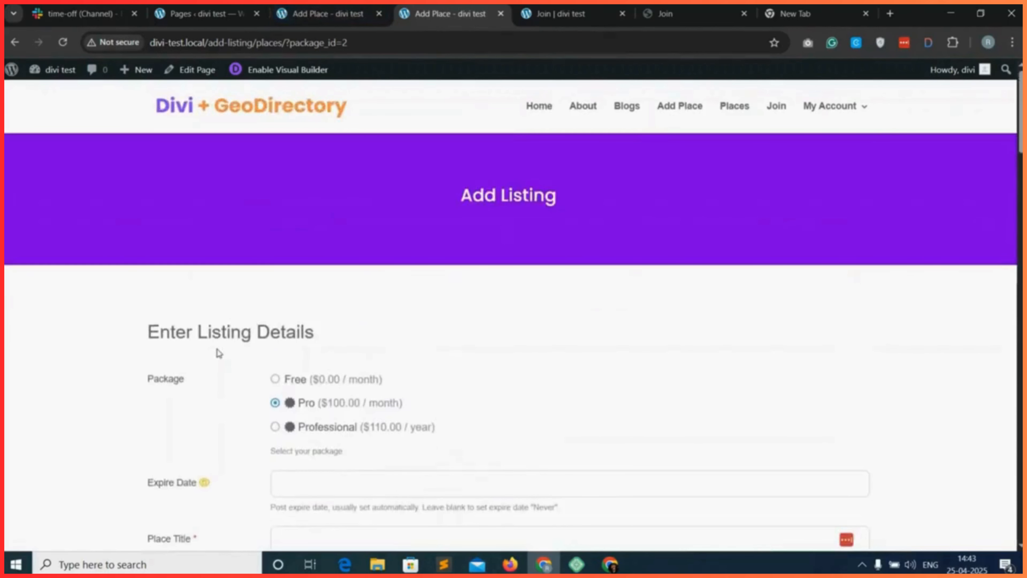
# In the Visual Builder, set the listing form row's padding to 20px on all four sides.
pyautogui.click(321, 14)
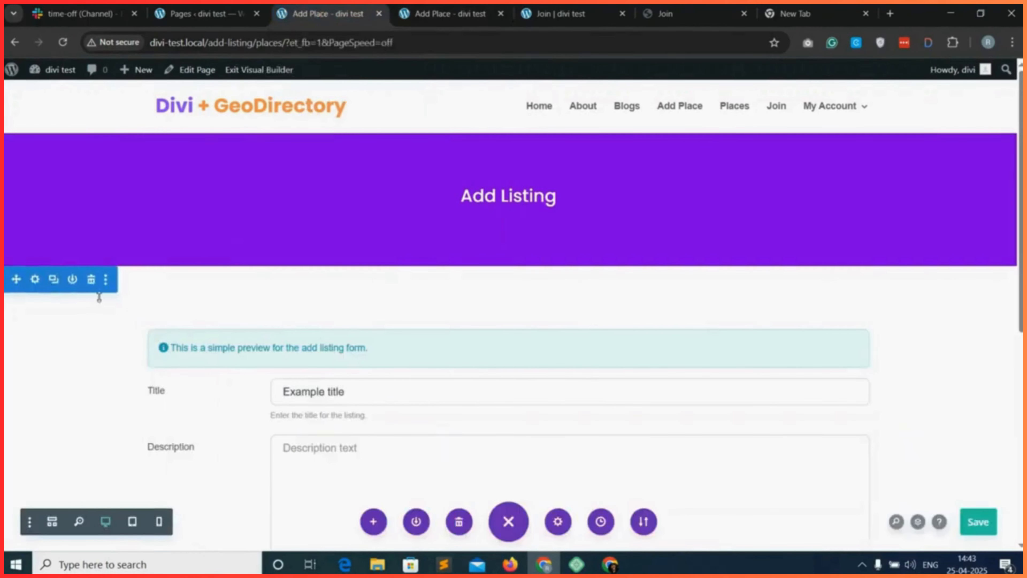
pyautogui.click(182, 317)
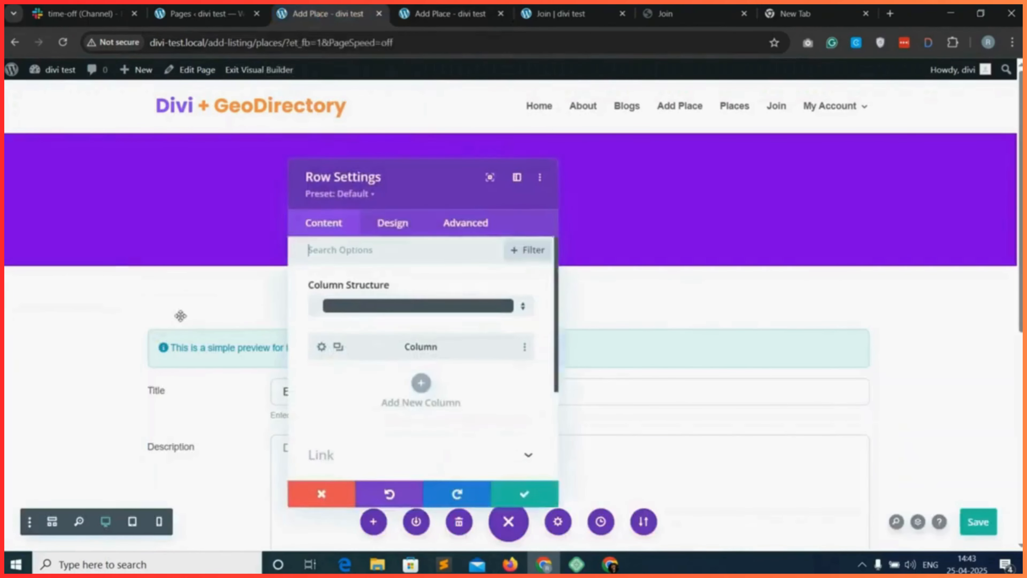
pyautogui.click(401, 229)
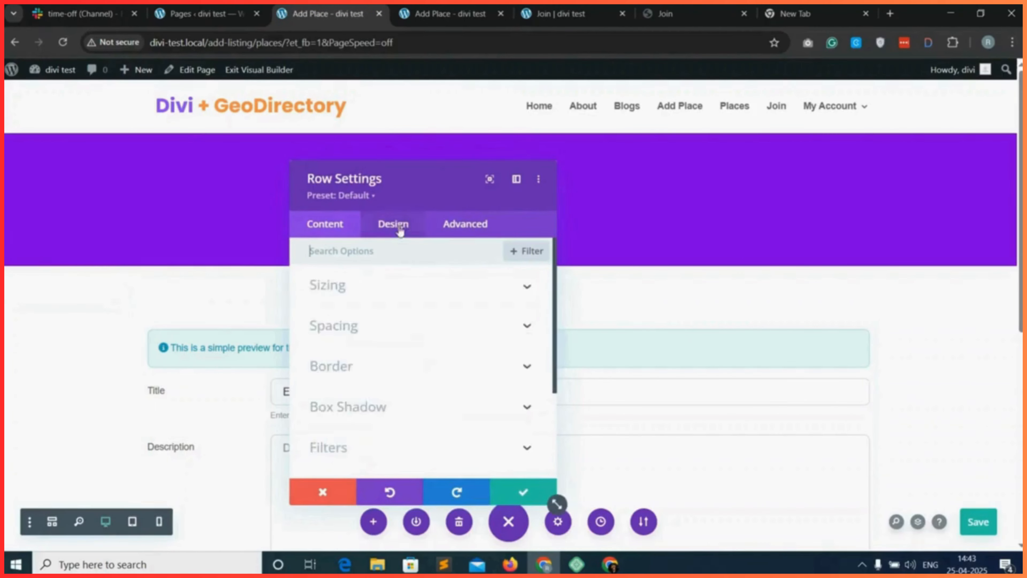
pyautogui.click(369, 330)
pyautogui.click(363, 372)
pyautogui.click(327, 370)
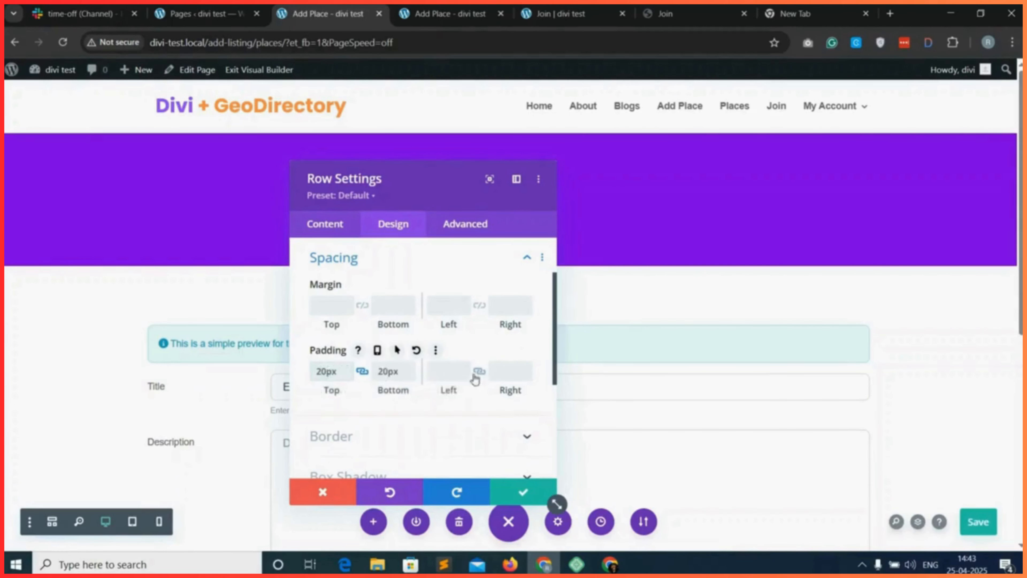
pyautogui.click(443, 374)
pyautogui.write('20px')
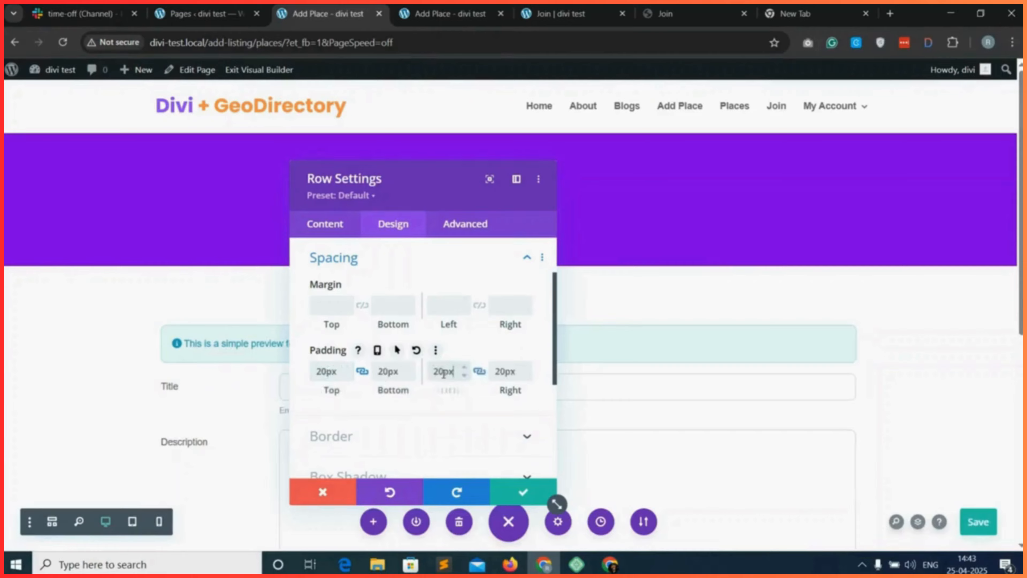
# Round the form row's corners to 10px, apply the first box shadow preset with an even outer glow, and save the row settings.
pyautogui.scroll(-2, 398, 433)
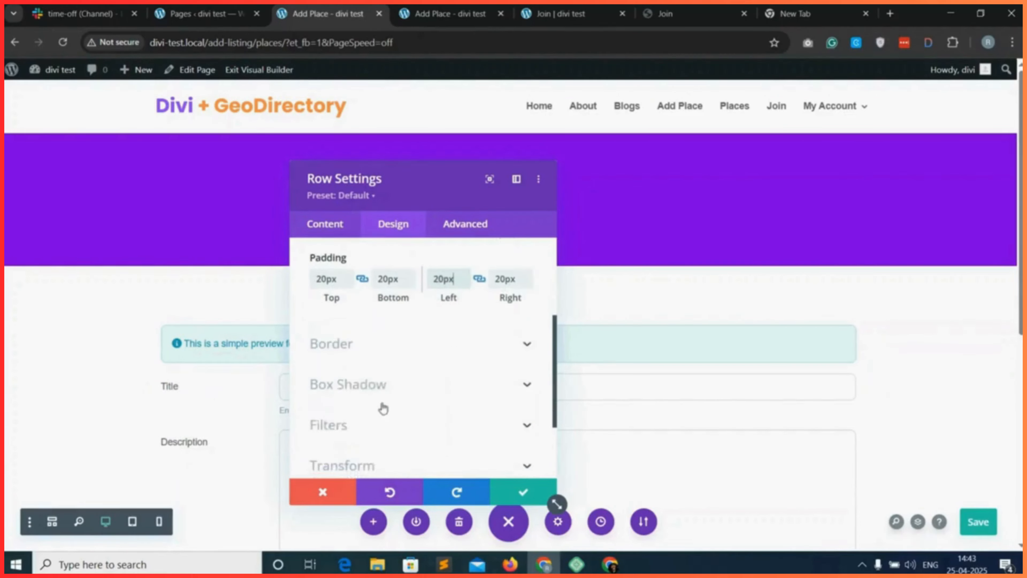
pyautogui.click(390, 351)
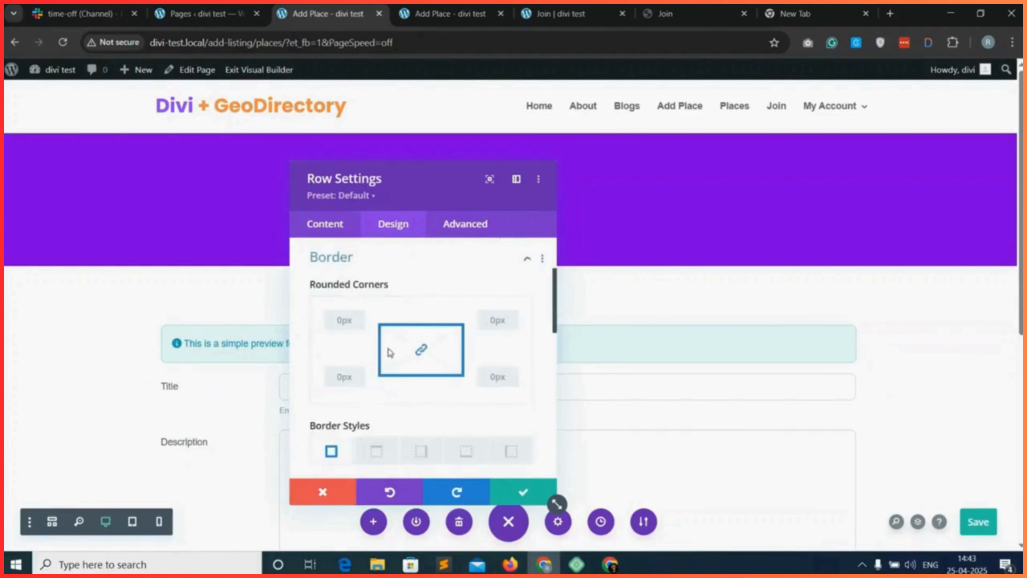
pyautogui.click(344, 321)
pyautogui.write('10')
pyautogui.scroll(-10, 368, 432)
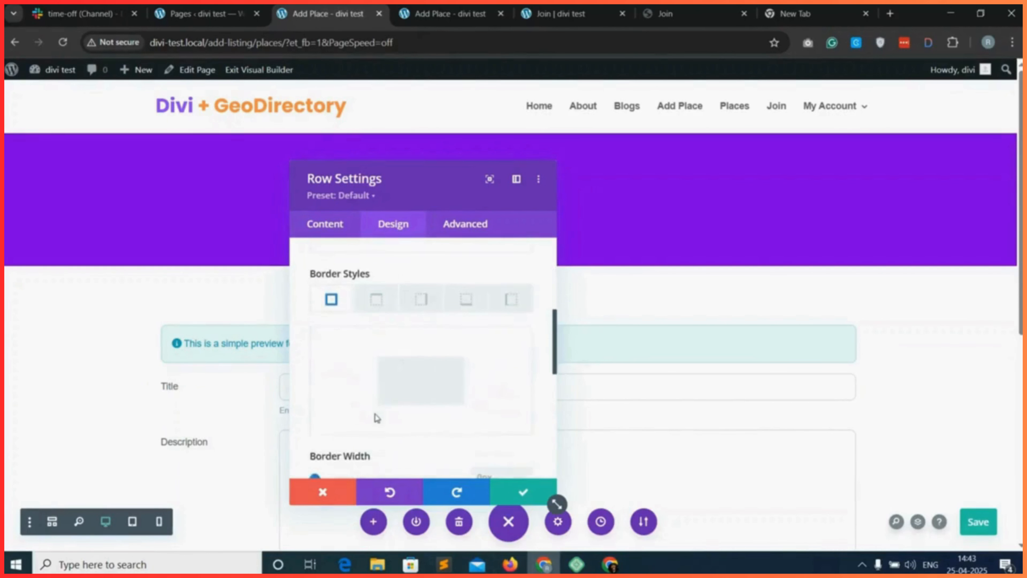
pyautogui.click(390, 324)
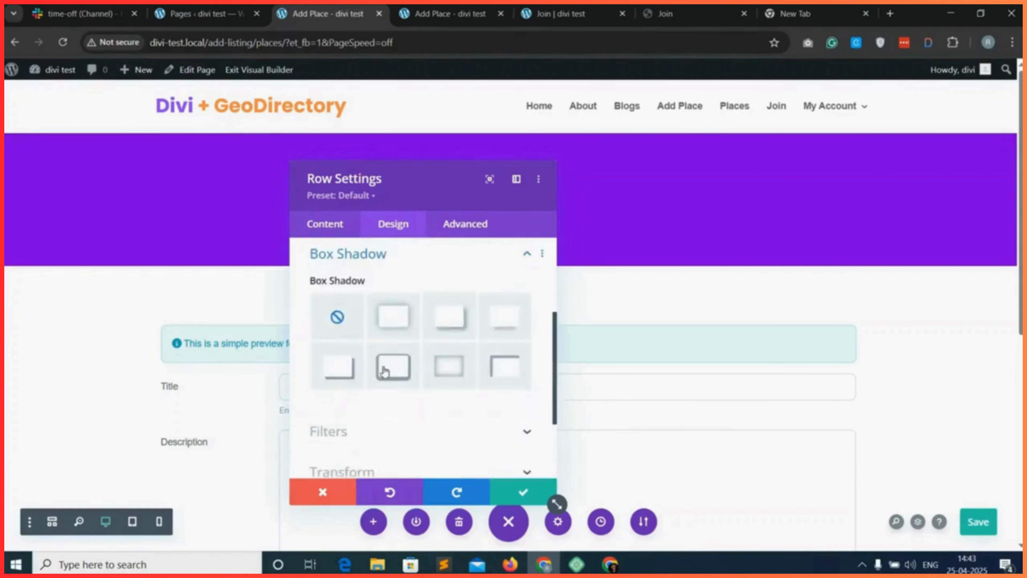
pyautogui.click(525, 492)
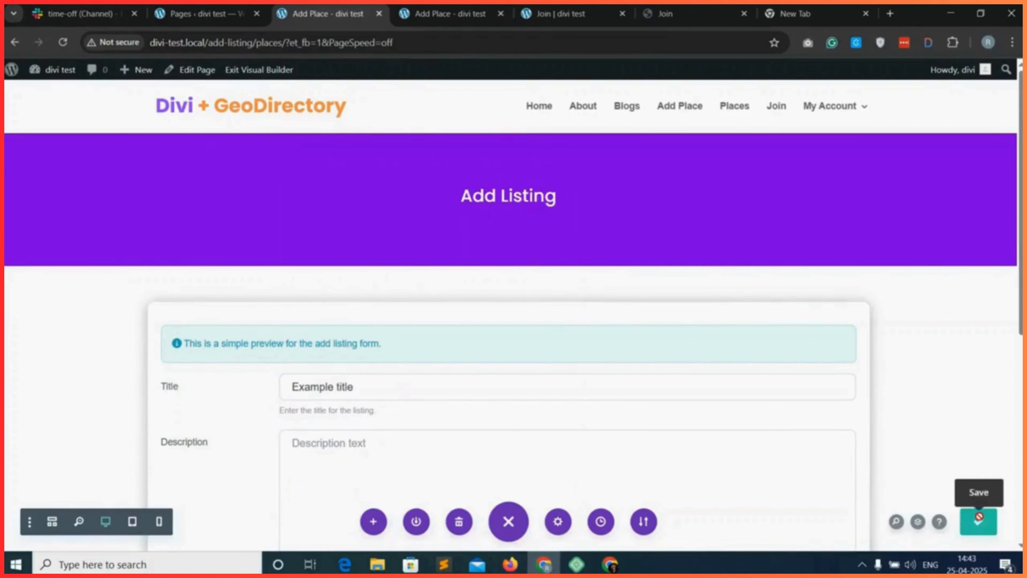
# Save the Add Listing layout and reload the live Add Place page to review the row styling along the whole form.
pyautogui.click(979, 518)
pyautogui.click(448, 14)
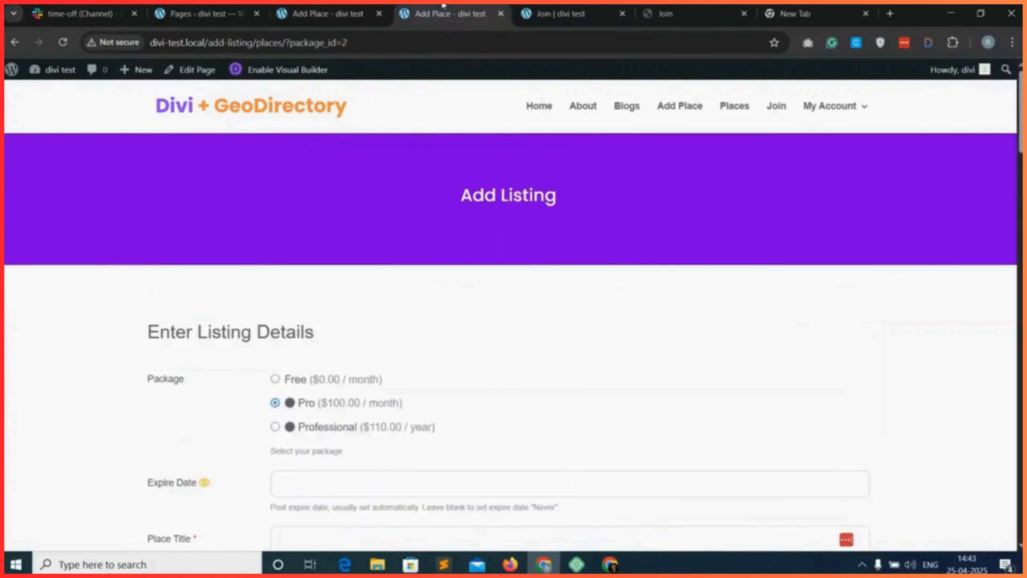
pyautogui.click(63, 42)
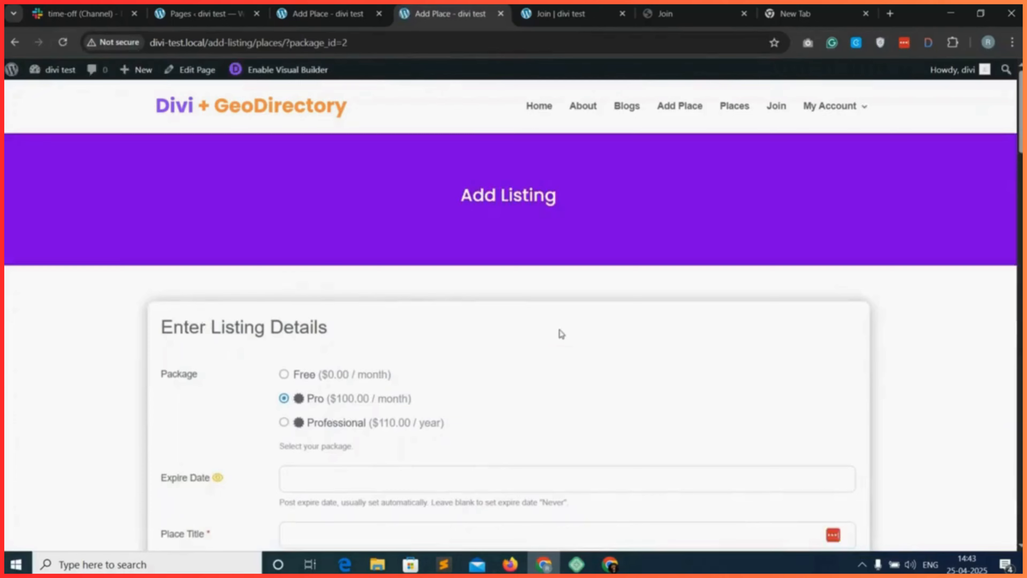
pyautogui.scroll(-15, 561, 334)
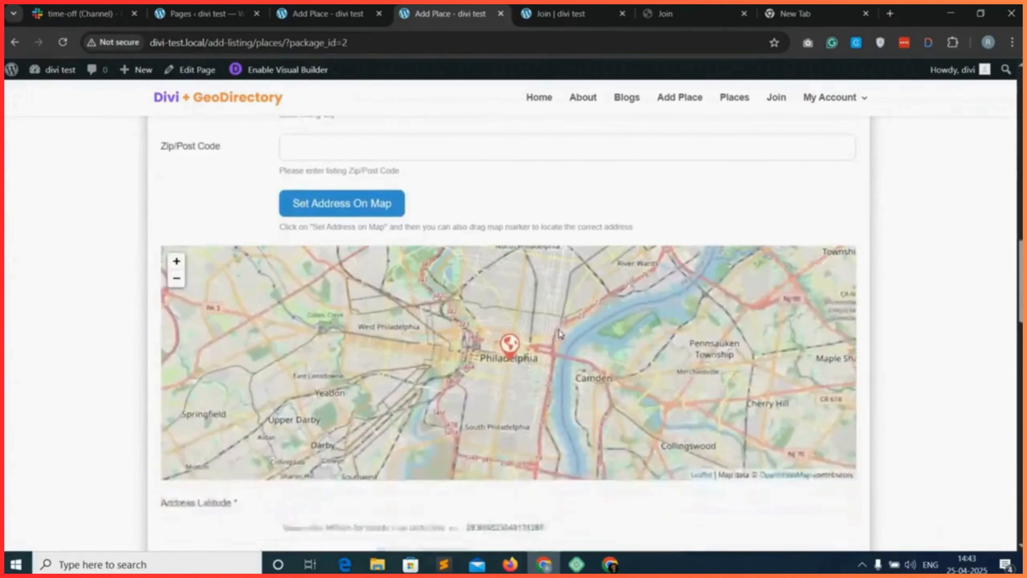
pyautogui.scroll(-4, 560, 334)
pyautogui.scroll(-8, 925, 433)
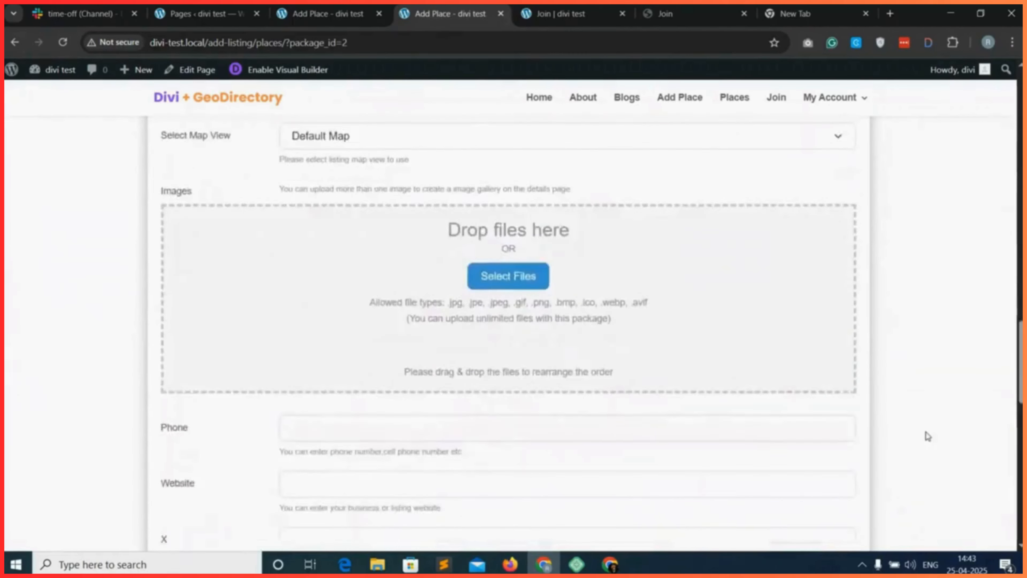
pyautogui.scroll(-10, 927, 436)
pyautogui.scroll(15, 927, 436)
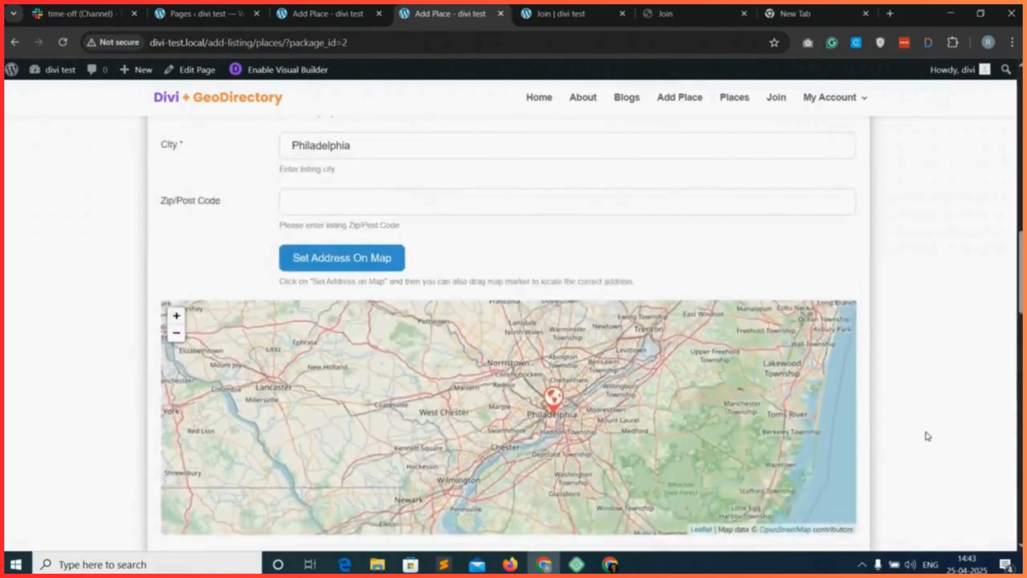
pyautogui.scroll(20, 927, 436)
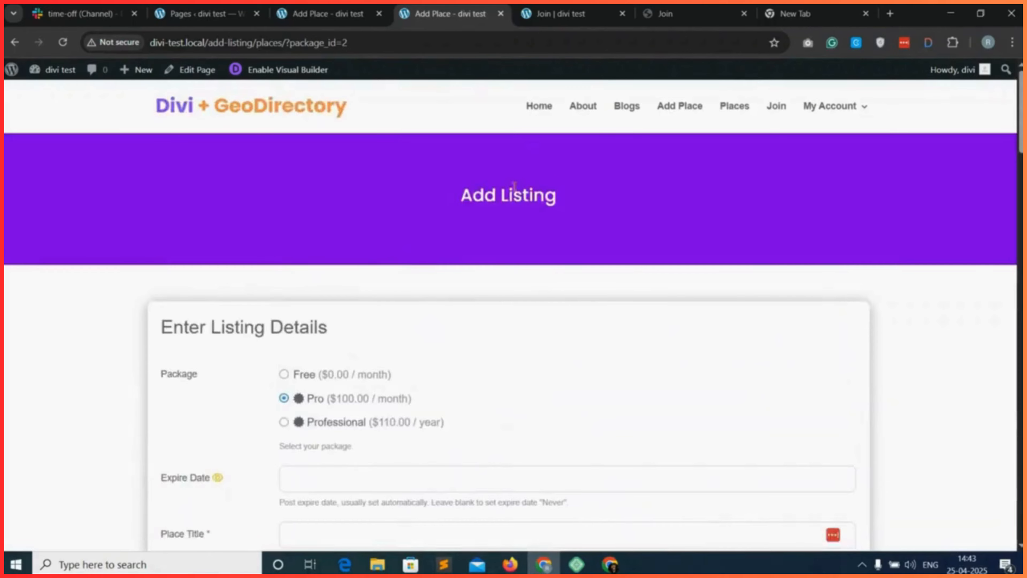
# Set the Add Listing heading's text size to 35px in the Visual Builder and save the heading module.
pyautogui.click(353, 11)
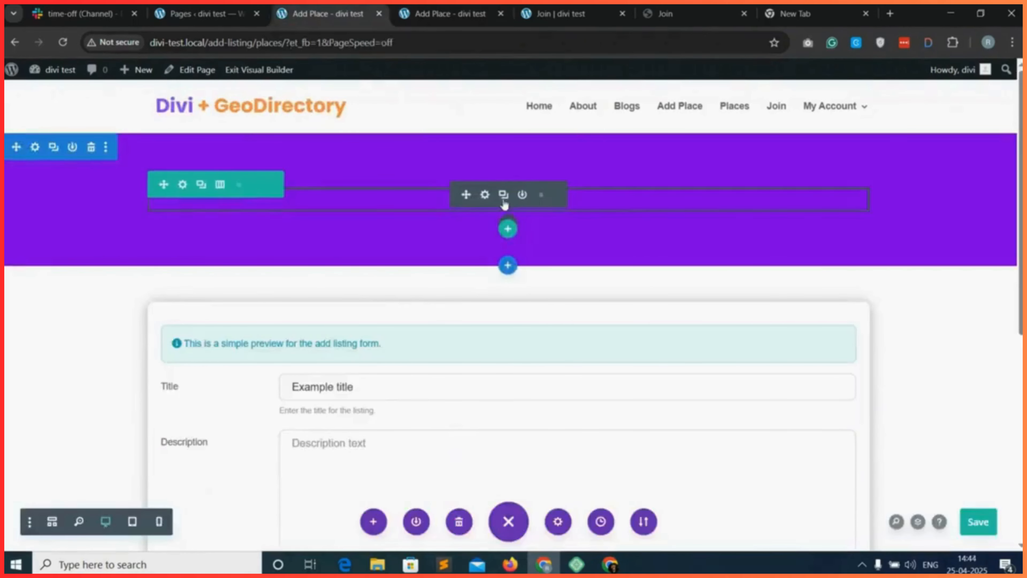
pyautogui.click(484, 192)
pyautogui.click(408, 229)
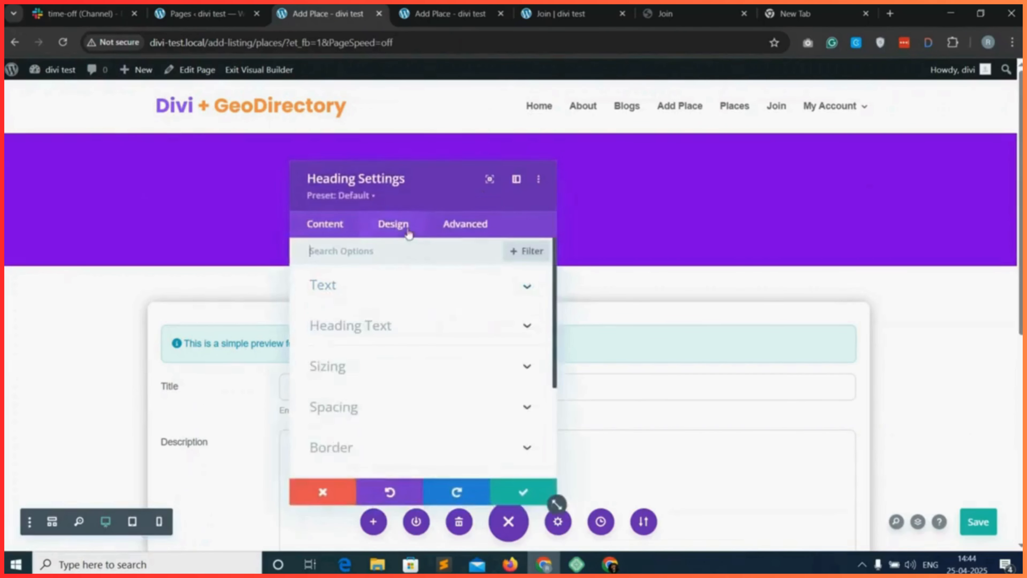
pyautogui.click(399, 355)
pyautogui.click(418, 326)
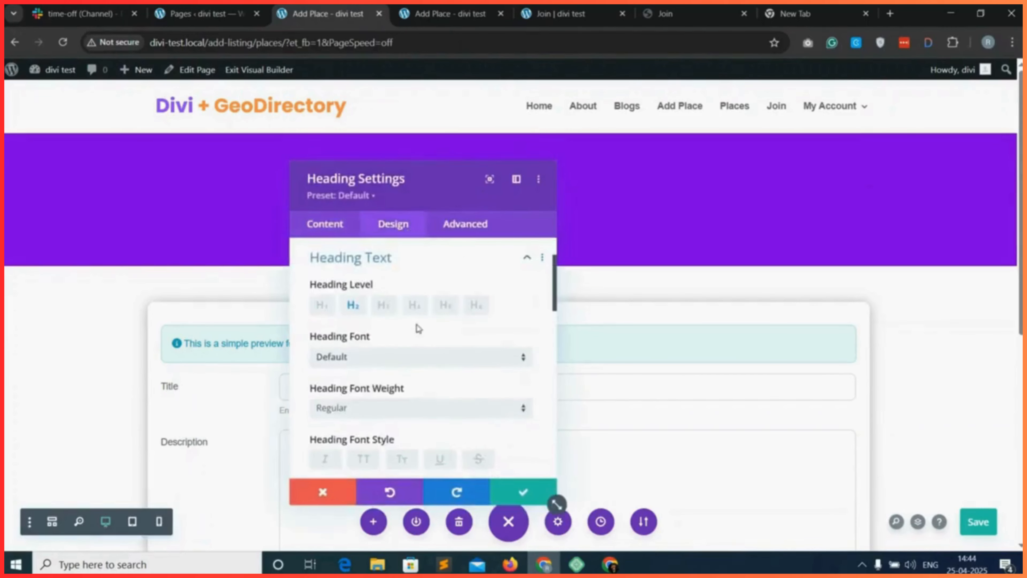
pyautogui.scroll(-6, 397, 381)
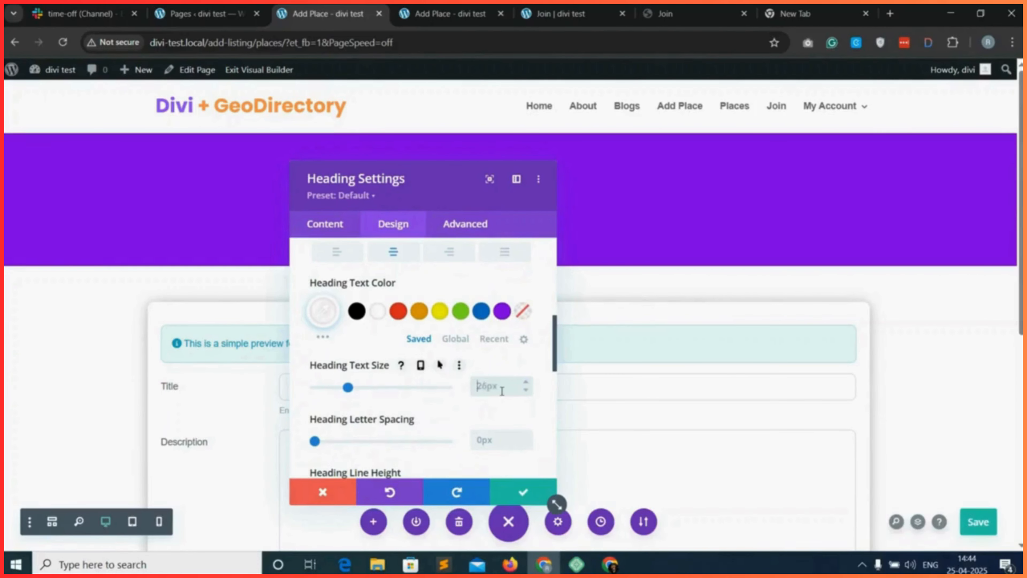
pyautogui.write('px')
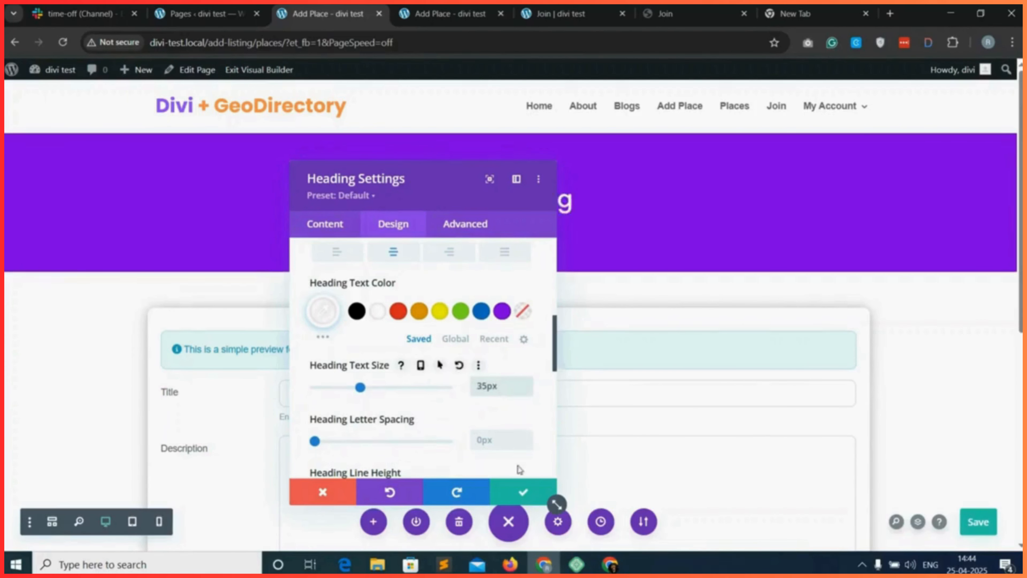
pyautogui.click(523, 493)
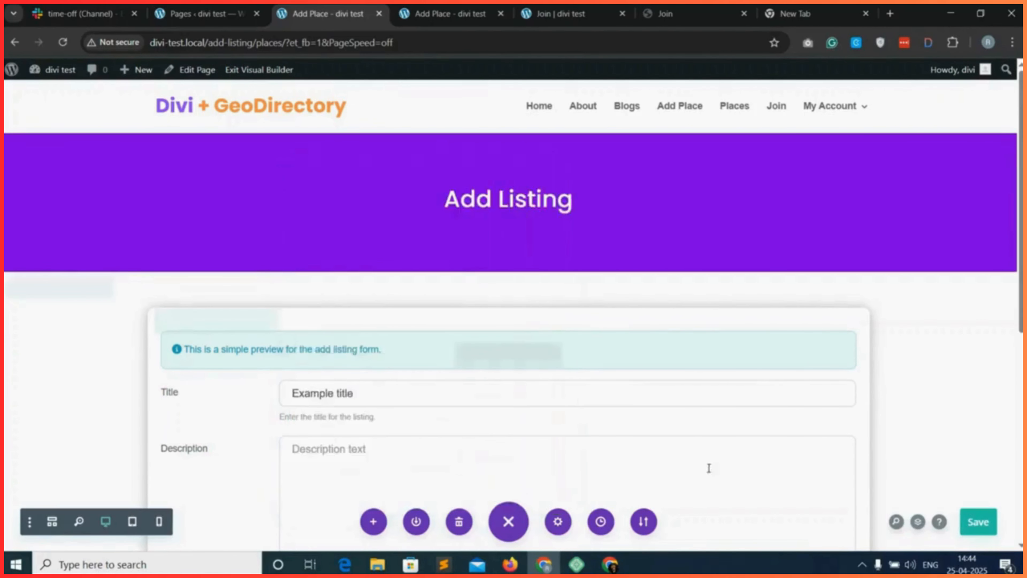
# Save the page with the resized heading, reload the live Add Place page, and check it from the heading to the submit buttons.
pyautogui.click(978, 518)
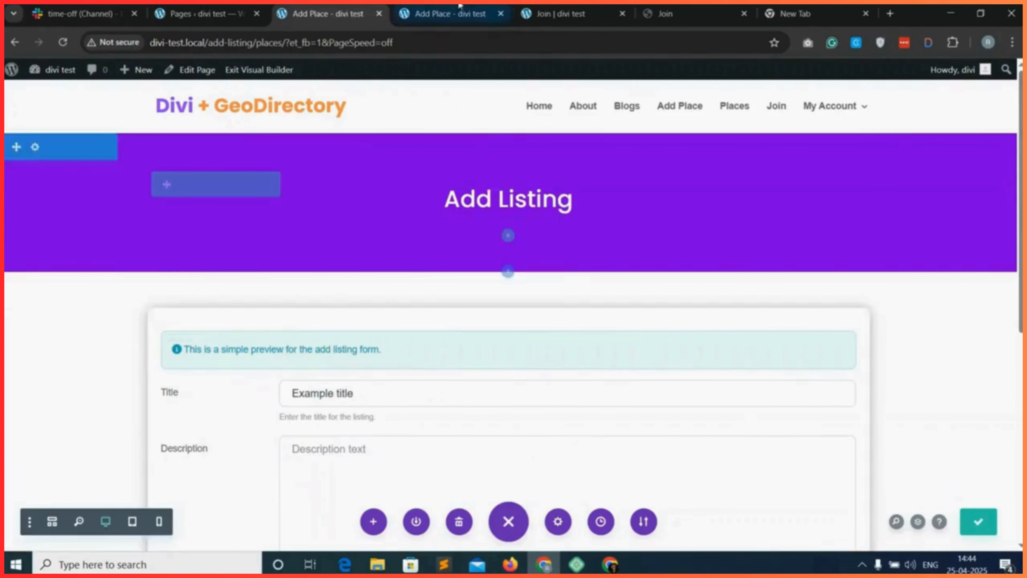
pyautogui.click(449, 13)
pyautogui.click(62, 43)
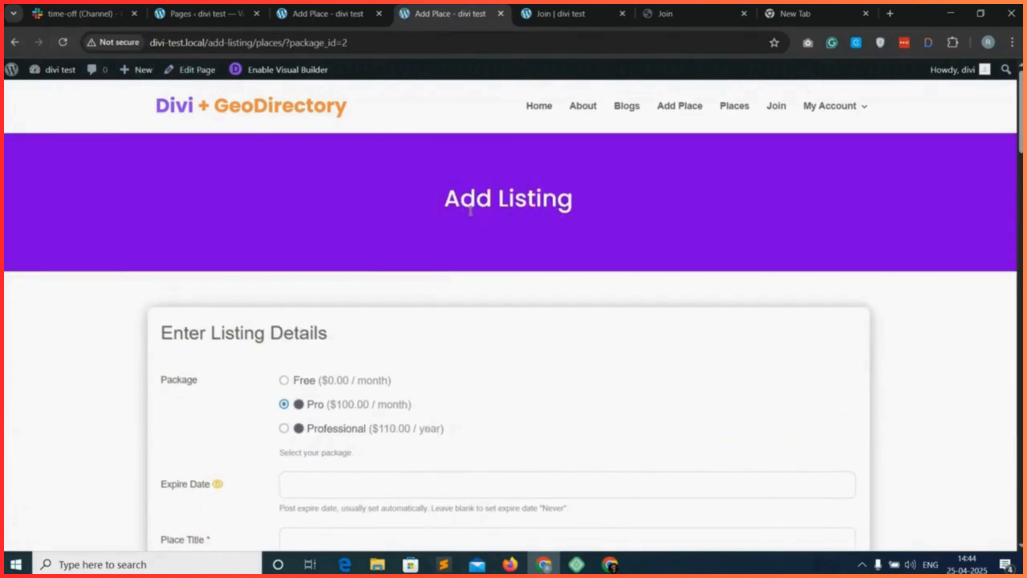
pyautogui.scroll(-4, 405, 315)
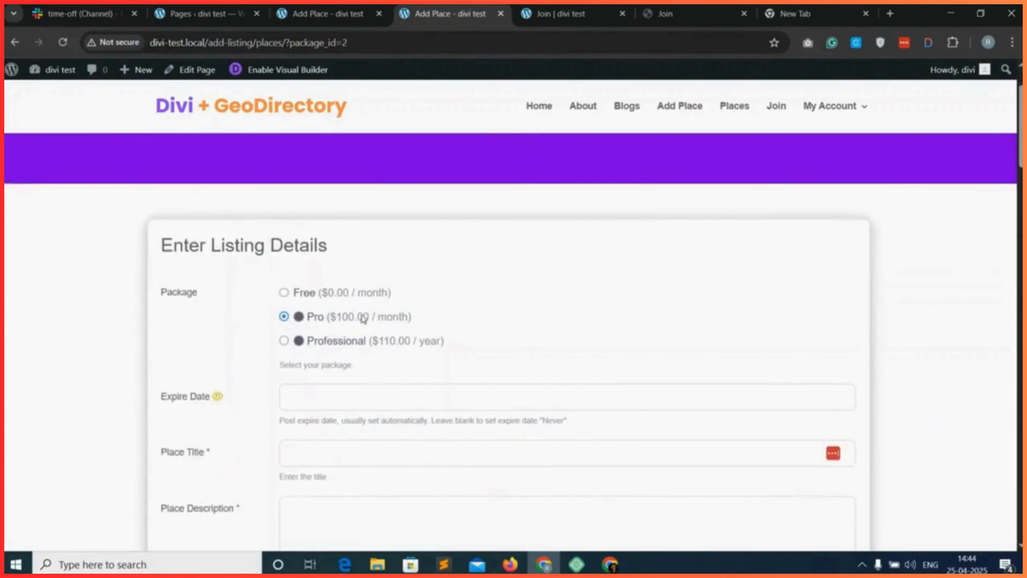
pyautogui.scroll(-20, 313, 311)
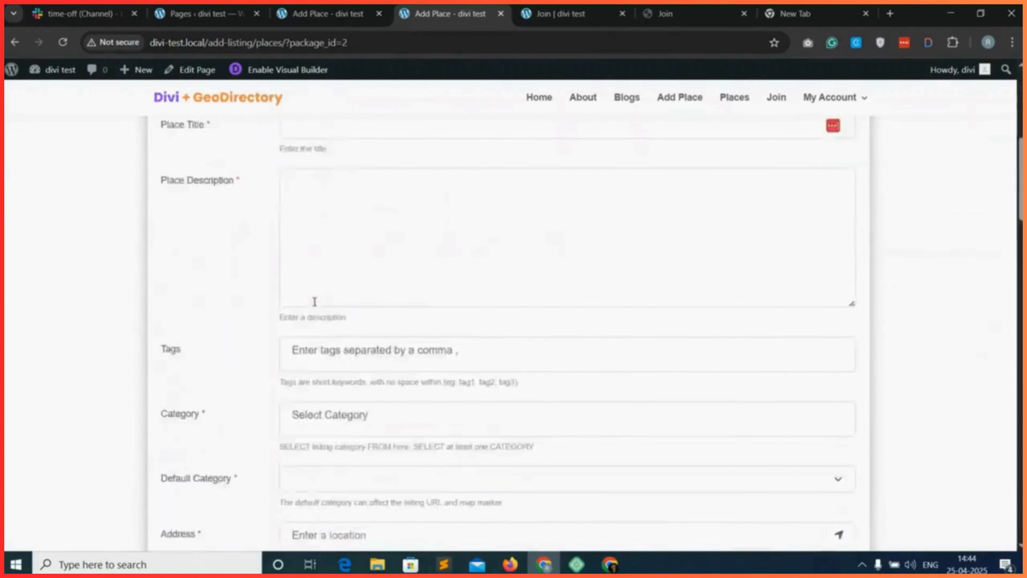
pyautogui.scroll(-20, 127, 344)
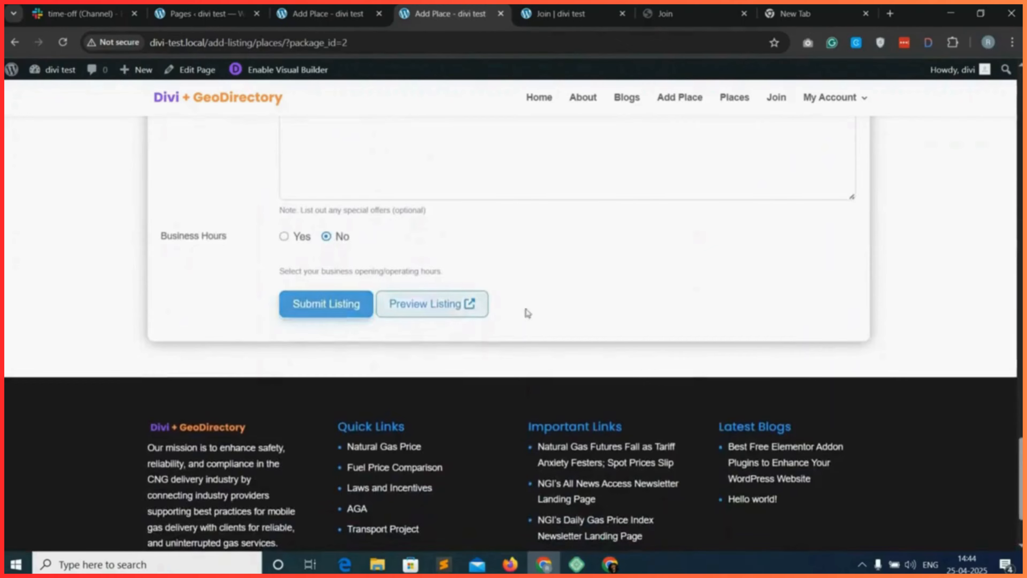
pyautogui.scroll(20, 889, 272)
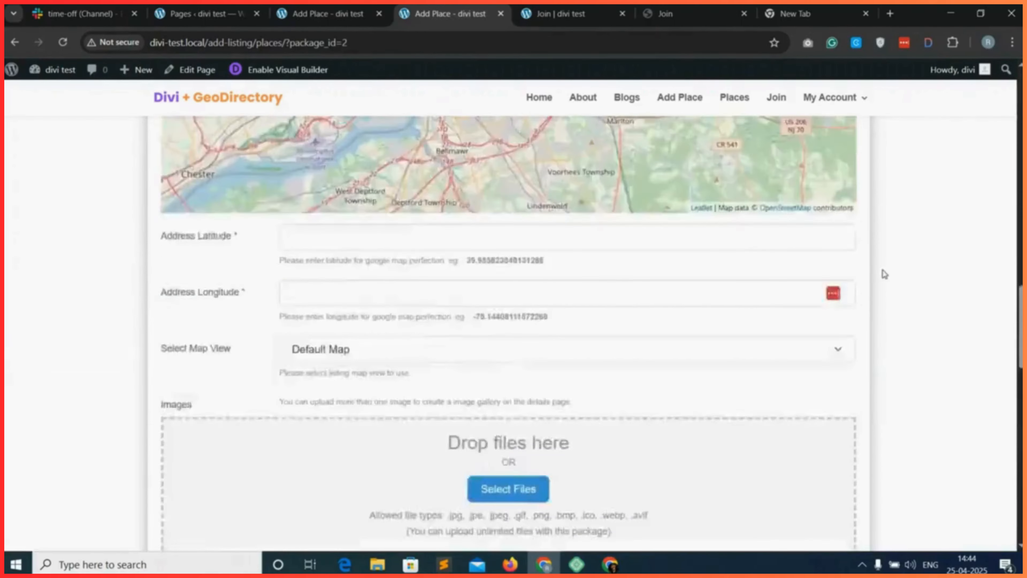
pyautogui.scroll(5, 780, 107)
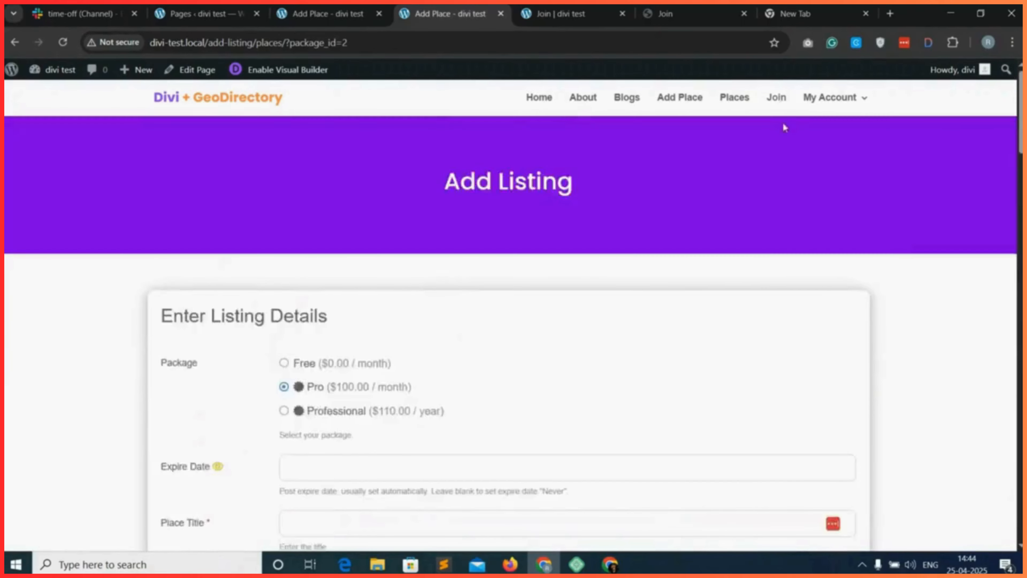
# Leave the listing form for the site's Join page and review its sections from the hero down to the footer.
pyautogui.click(778, 106)
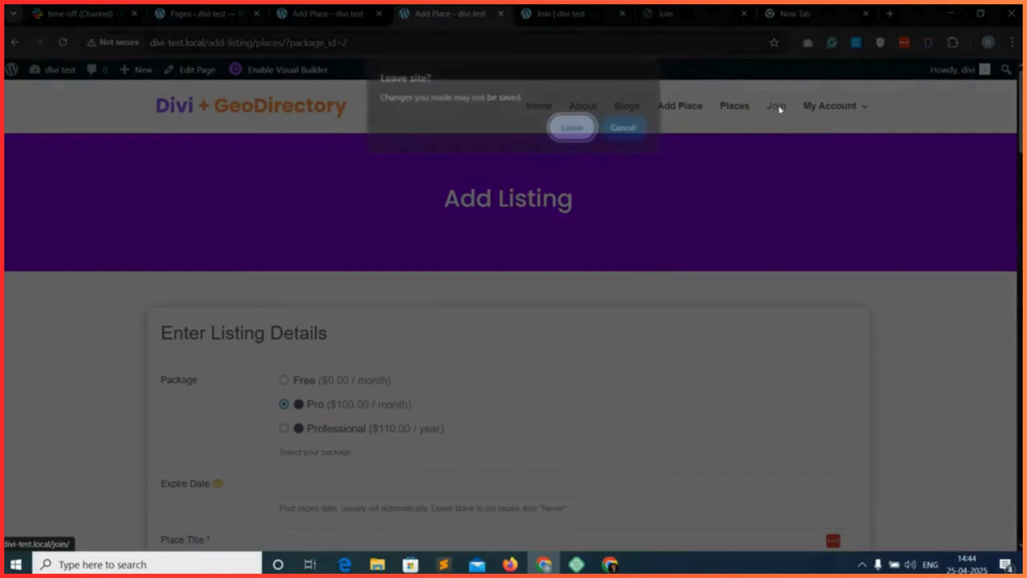
pyautogui.click(572, 129)
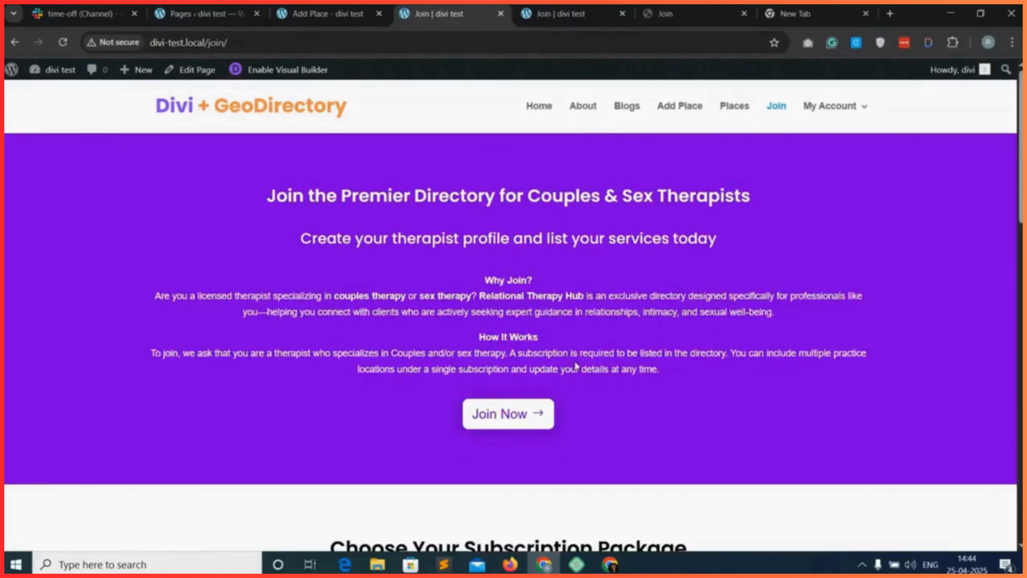
pyautogui.scroll(-15, 578, 356)
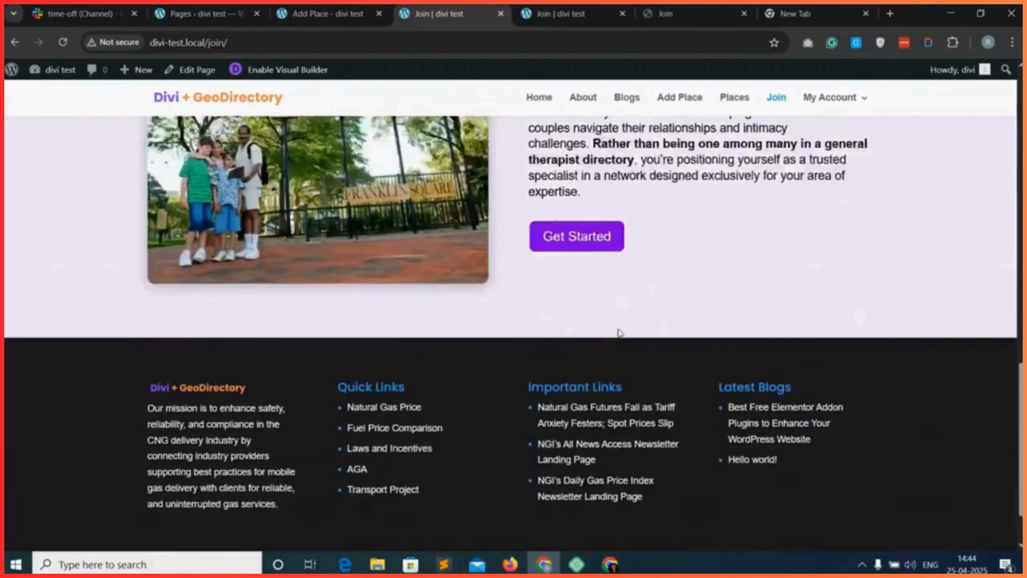
pyautogui.scroll(15, 618, 331)
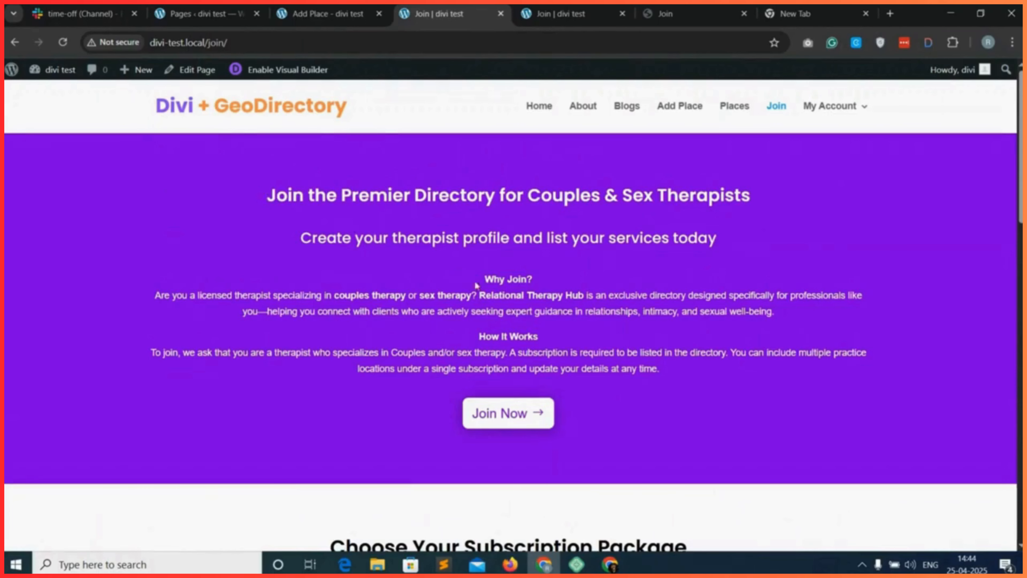
pyautogui.scroll(-5, 679, 373)
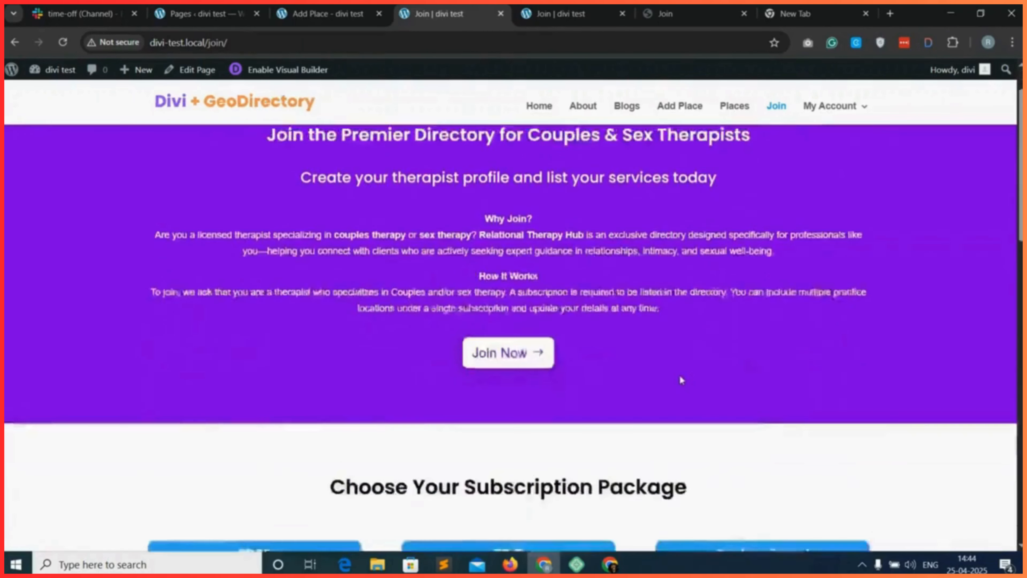
pyautogui.scroll(5, 680, 373)
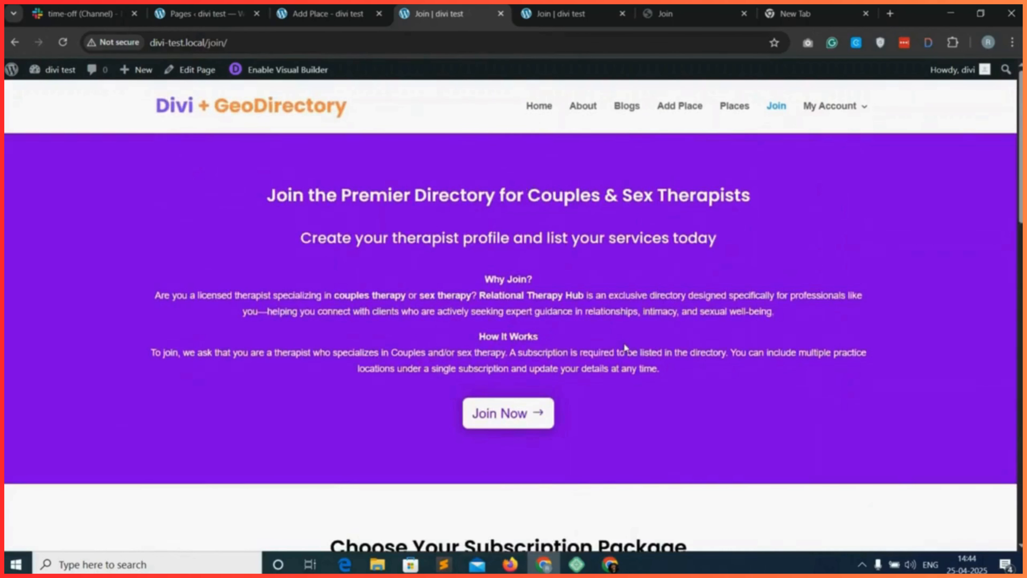